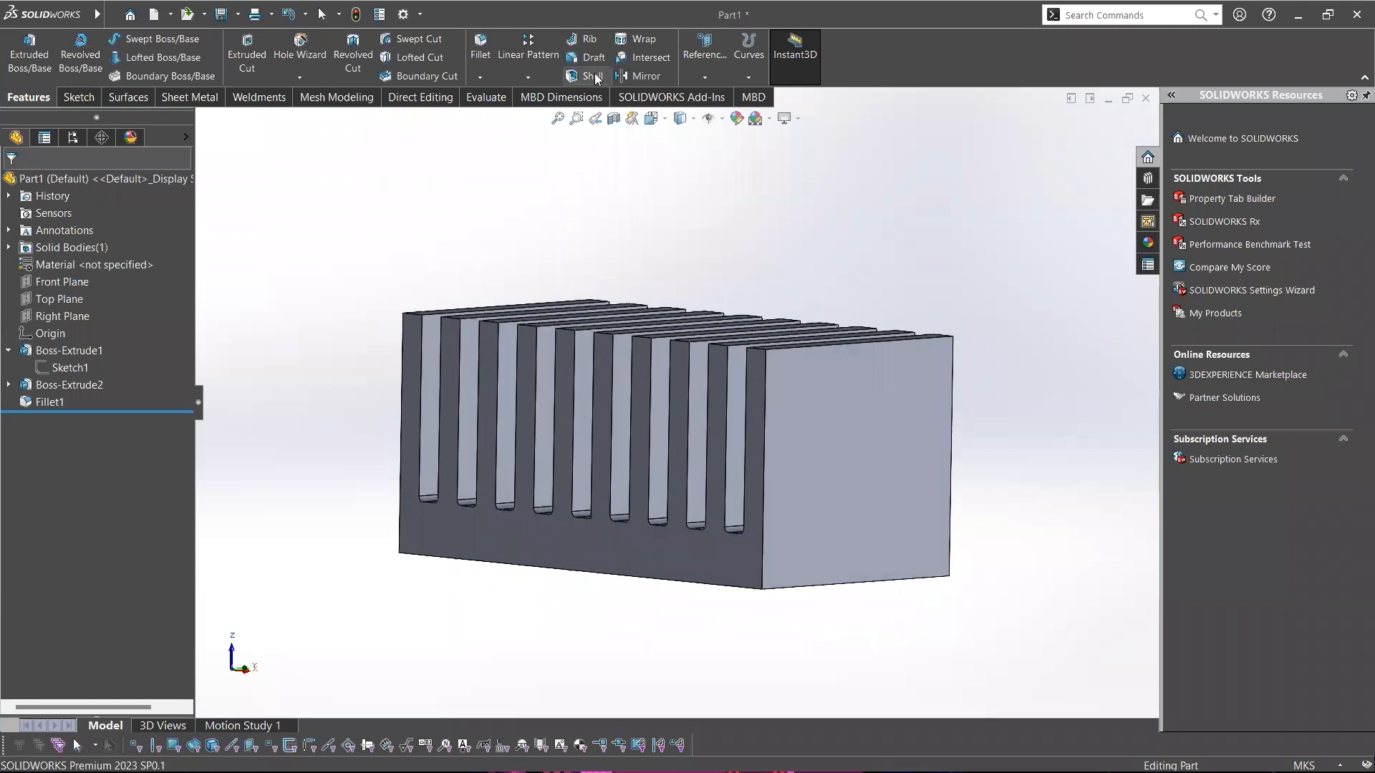
Examine the heat sink's fins by selecting the front vertical edges along the slots.
key(Escape)
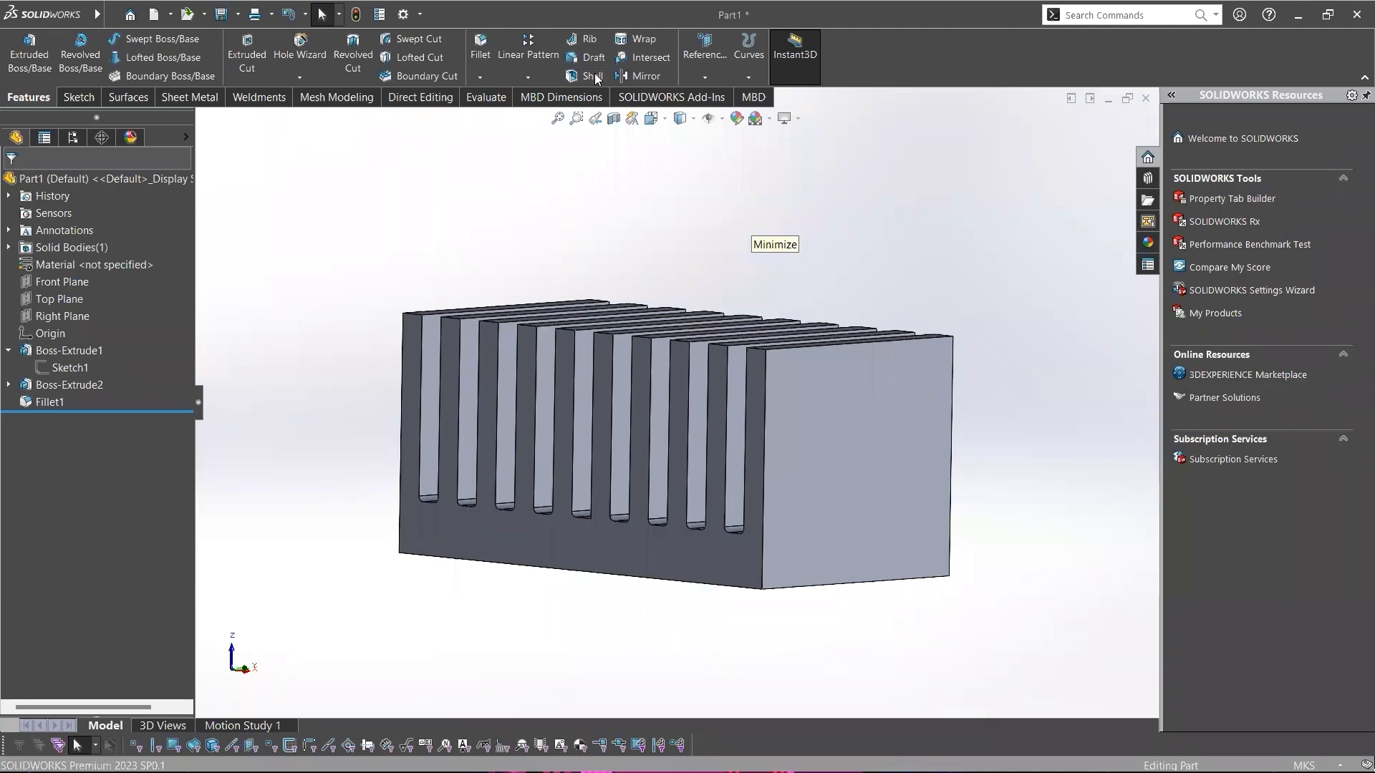
middle_drag(673, 289, 643, 407)
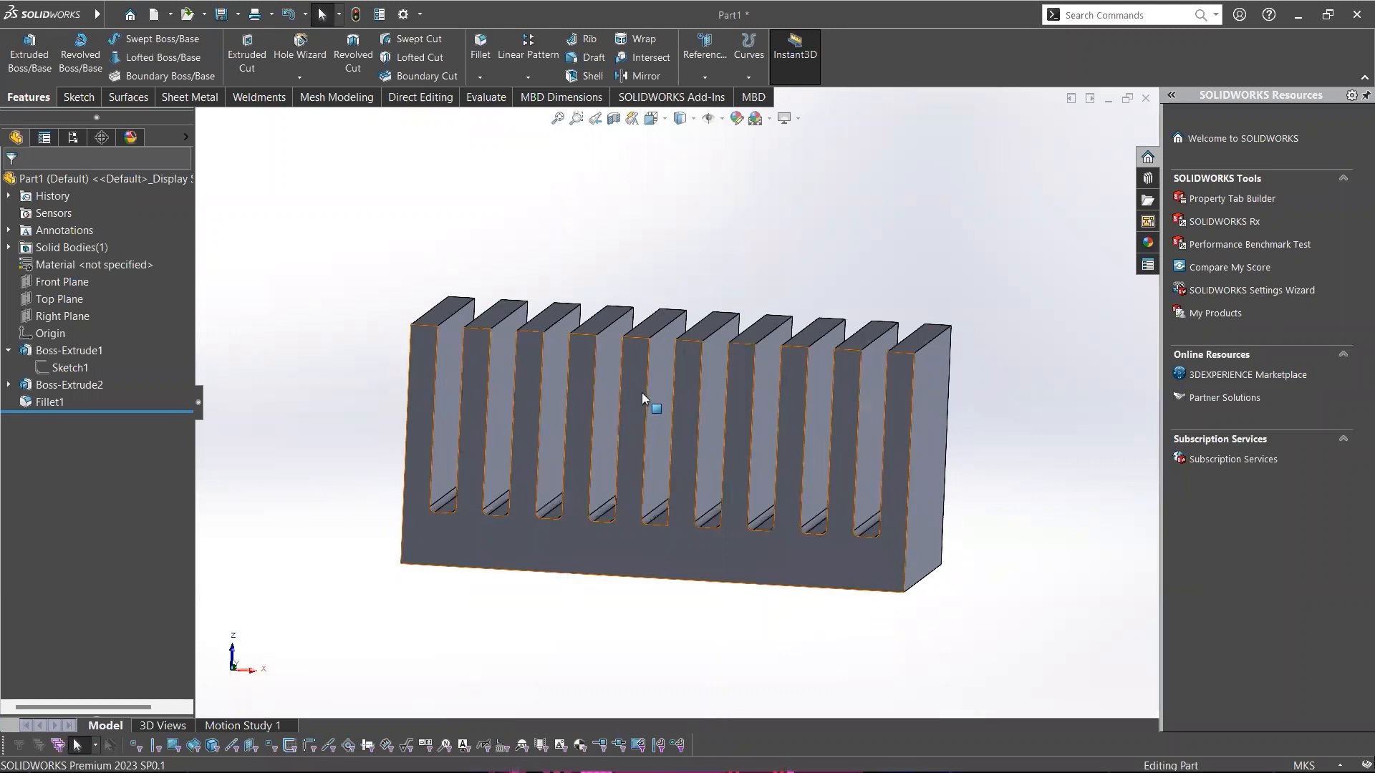
click(645, 376)
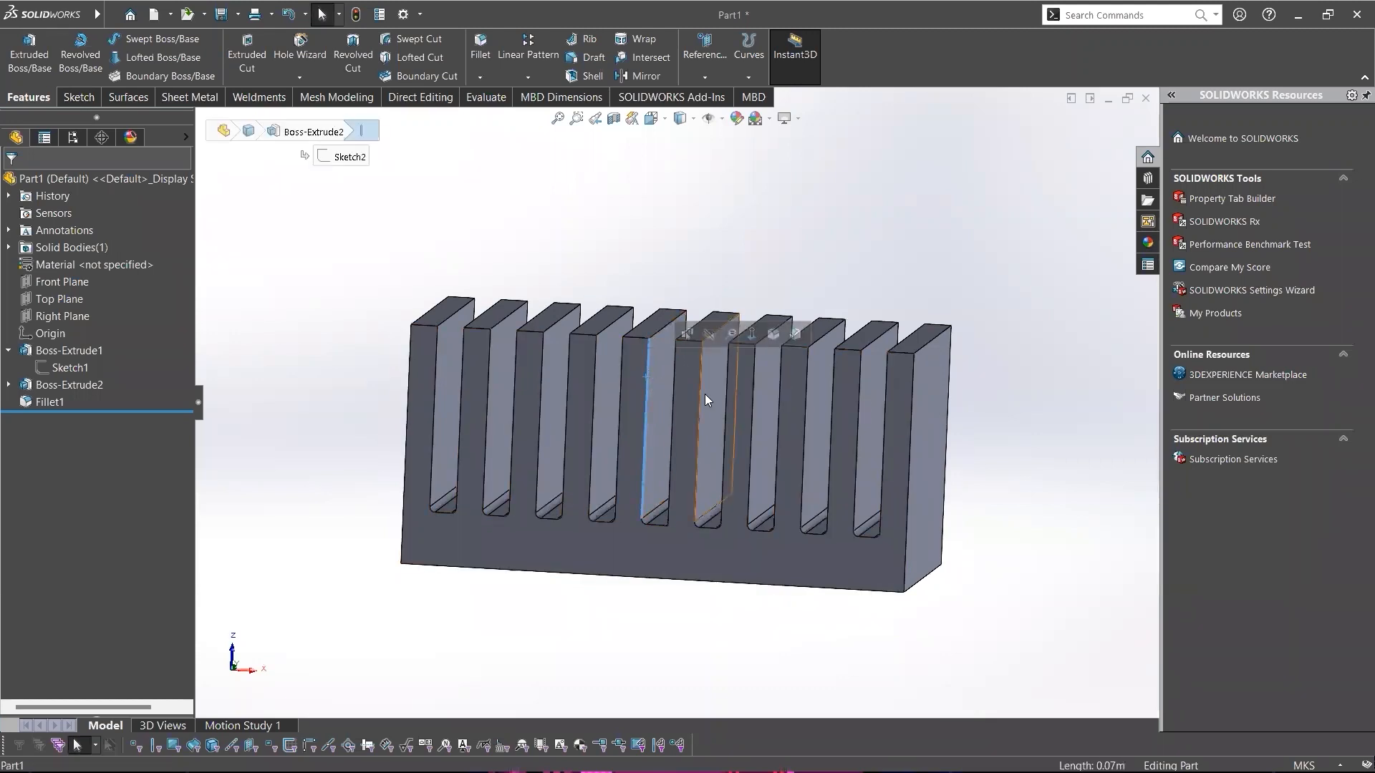
ctrl+click(699, 393)
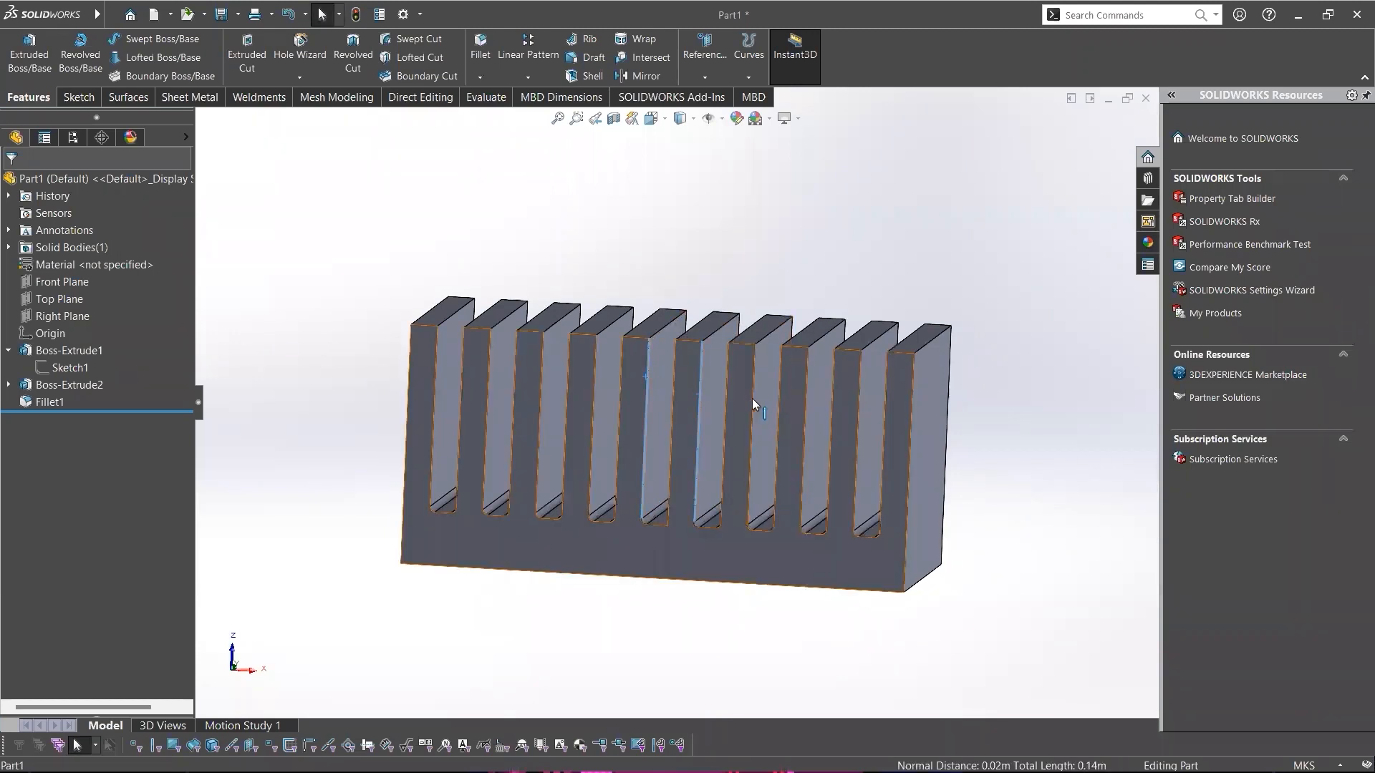
click(752, 398)
click(964, 263)
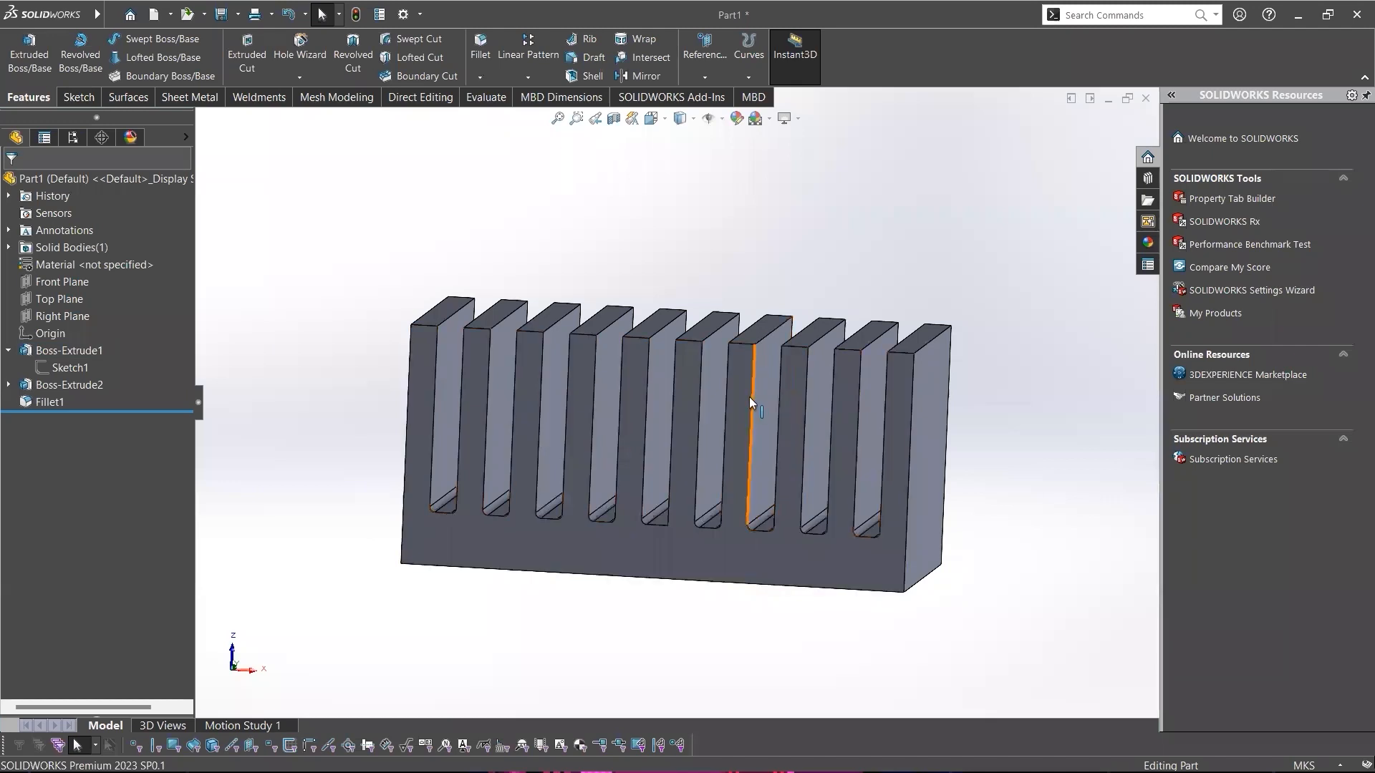
click(751, 396)
ctrl+click(701, 390)
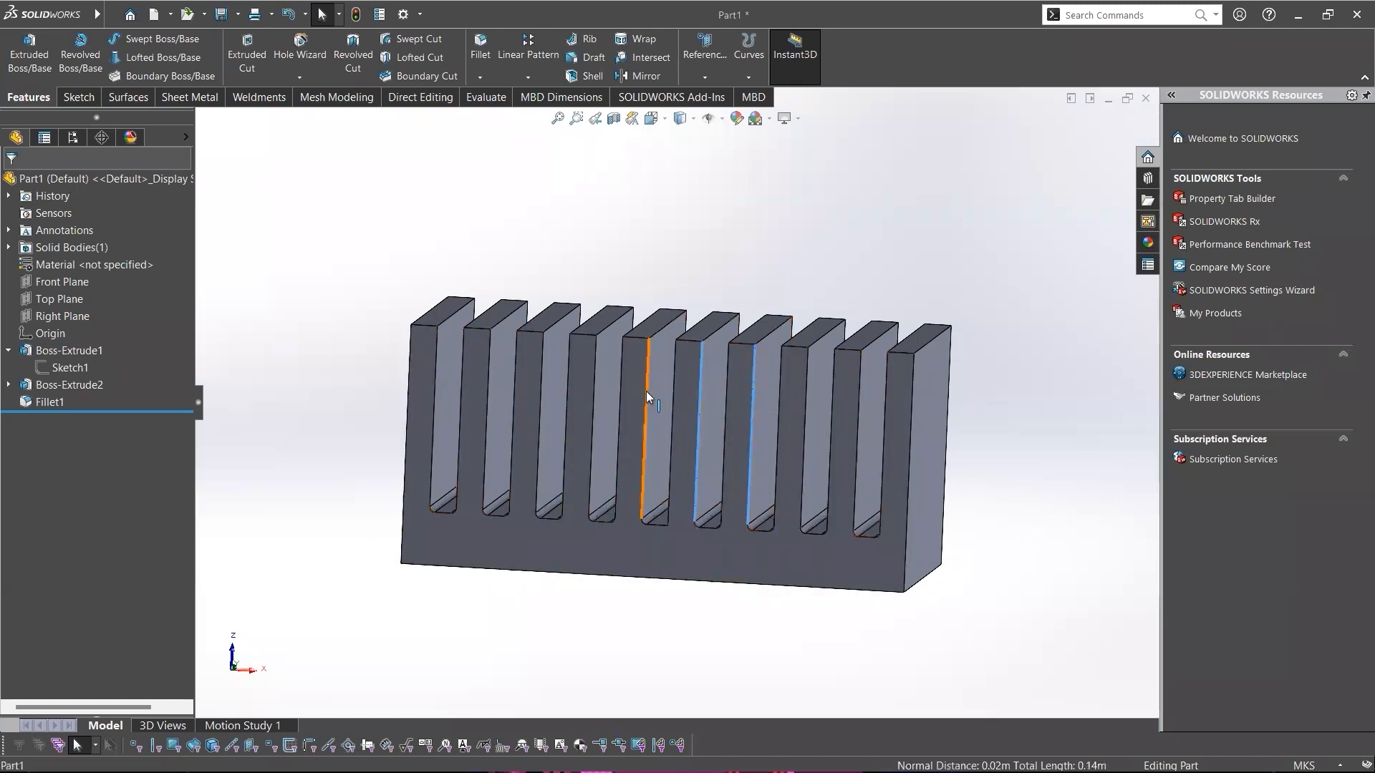
ctrl+click(645, 391)
ctrl+click(593, 388)
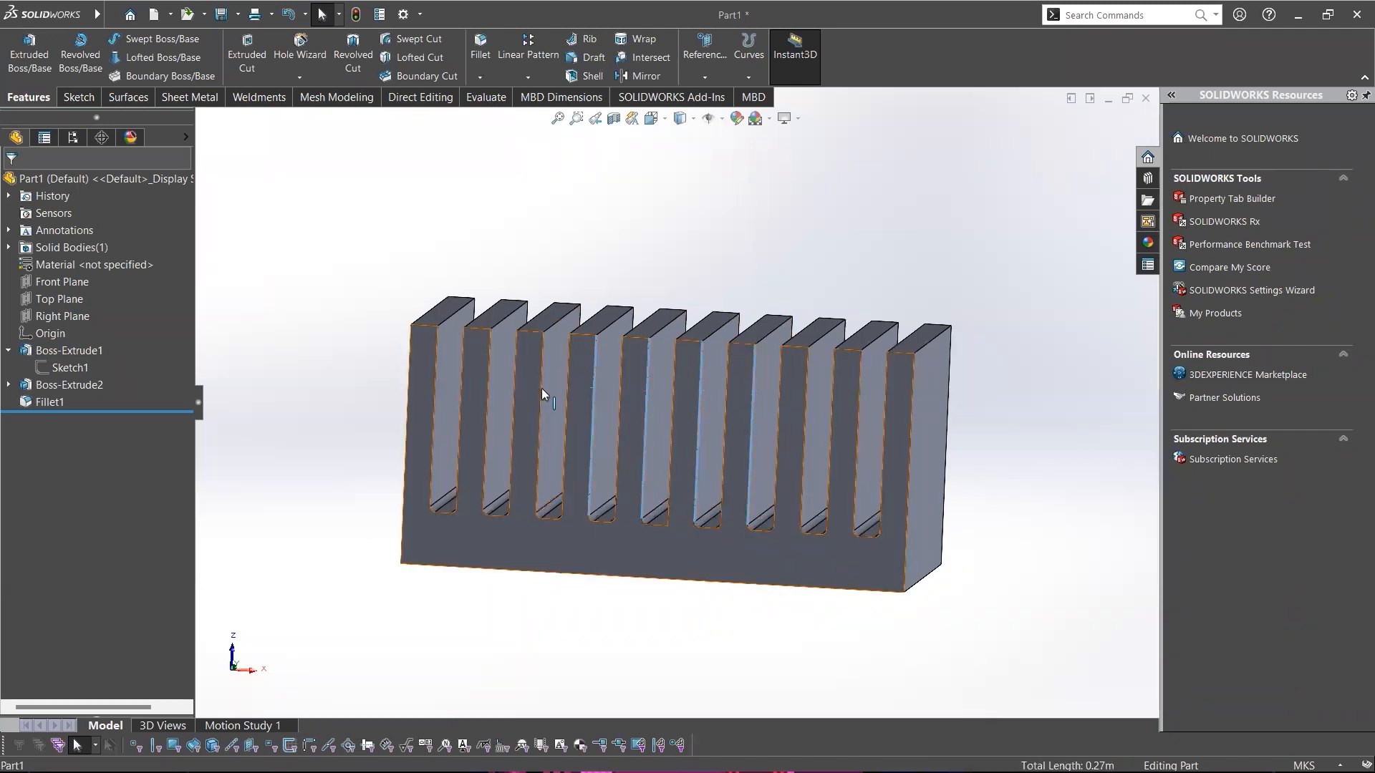
ctrl+click(541, 388)
ctrl+click(474, 391)
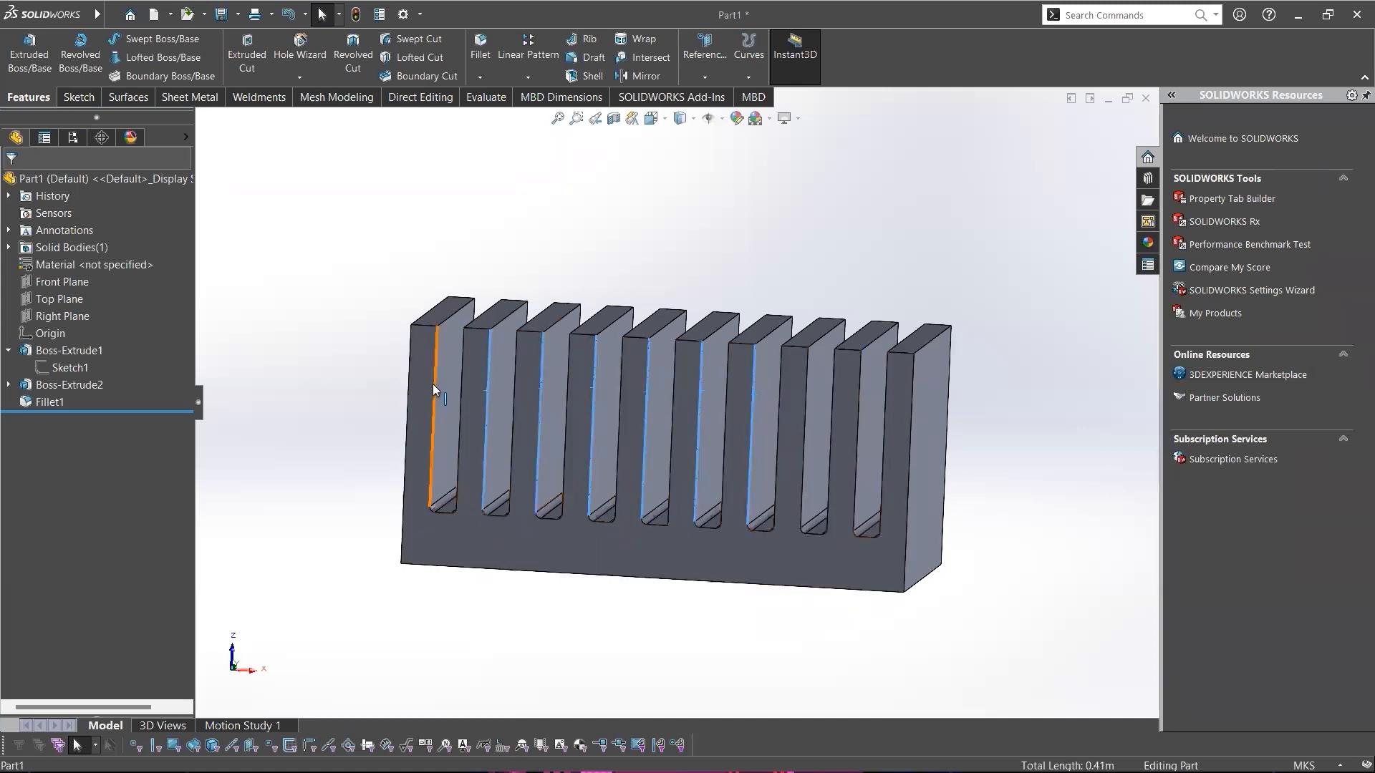
ctrl+click(432, 384)
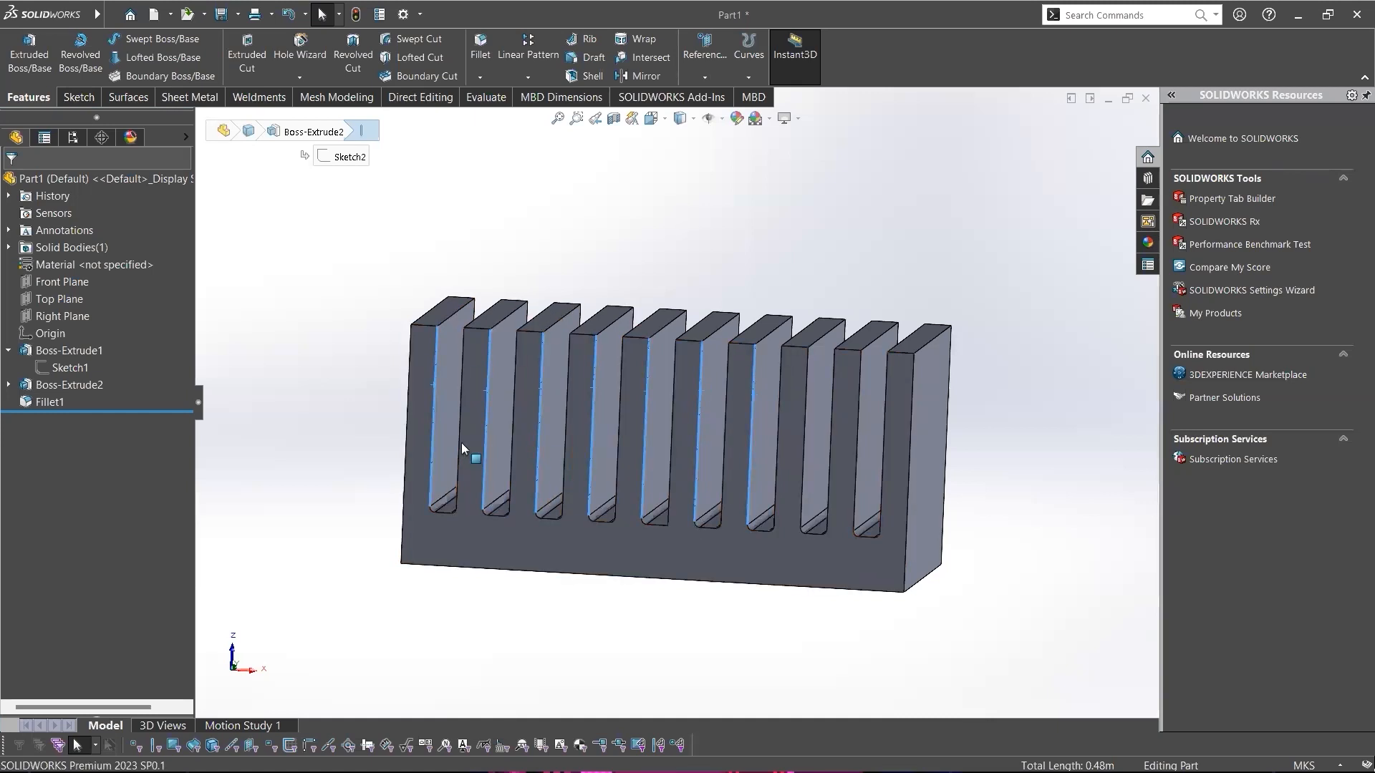
Examine the heat sink's base face and fins from several angles.
drag(327, 208, 374, 431)
middle_drag(591, 379, 569, 553)
click(567, 557)
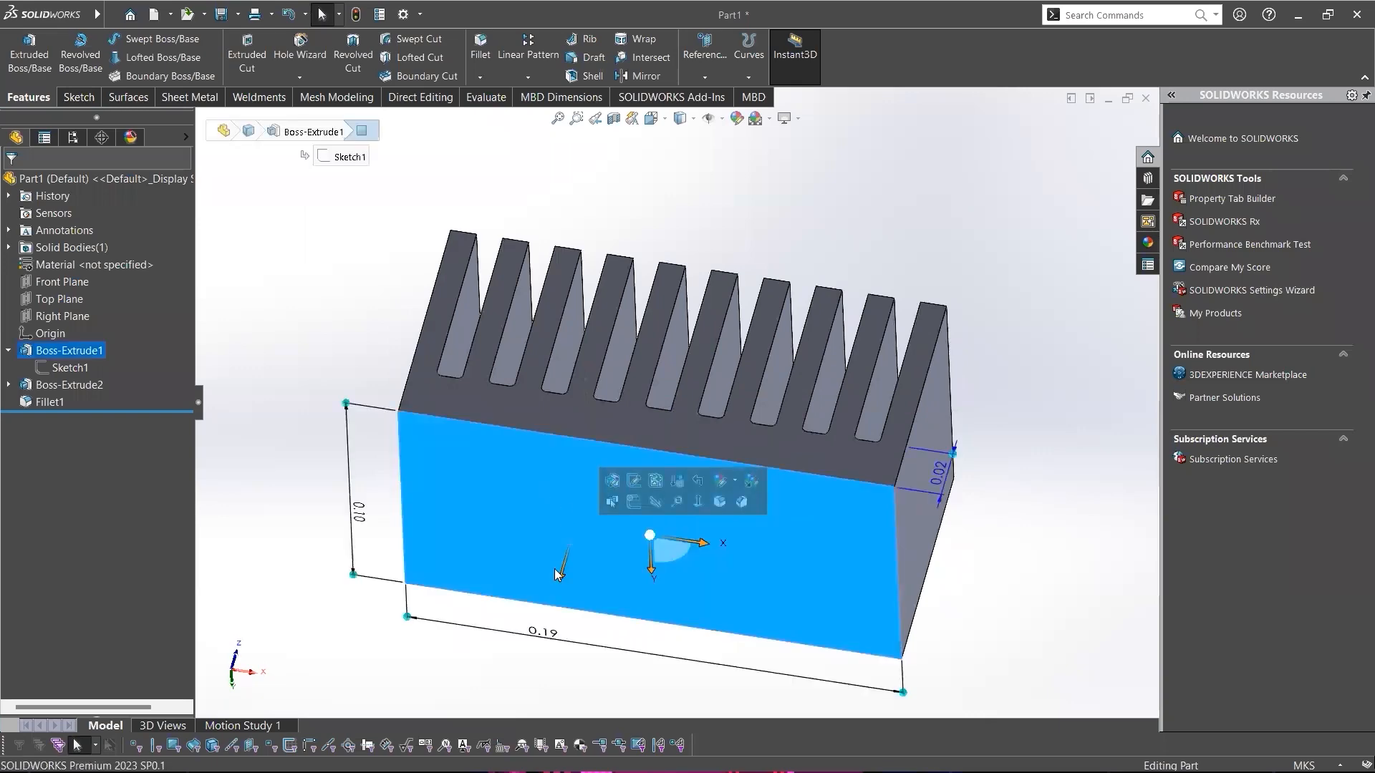
middle_drag(538, 490, 1118, 219)
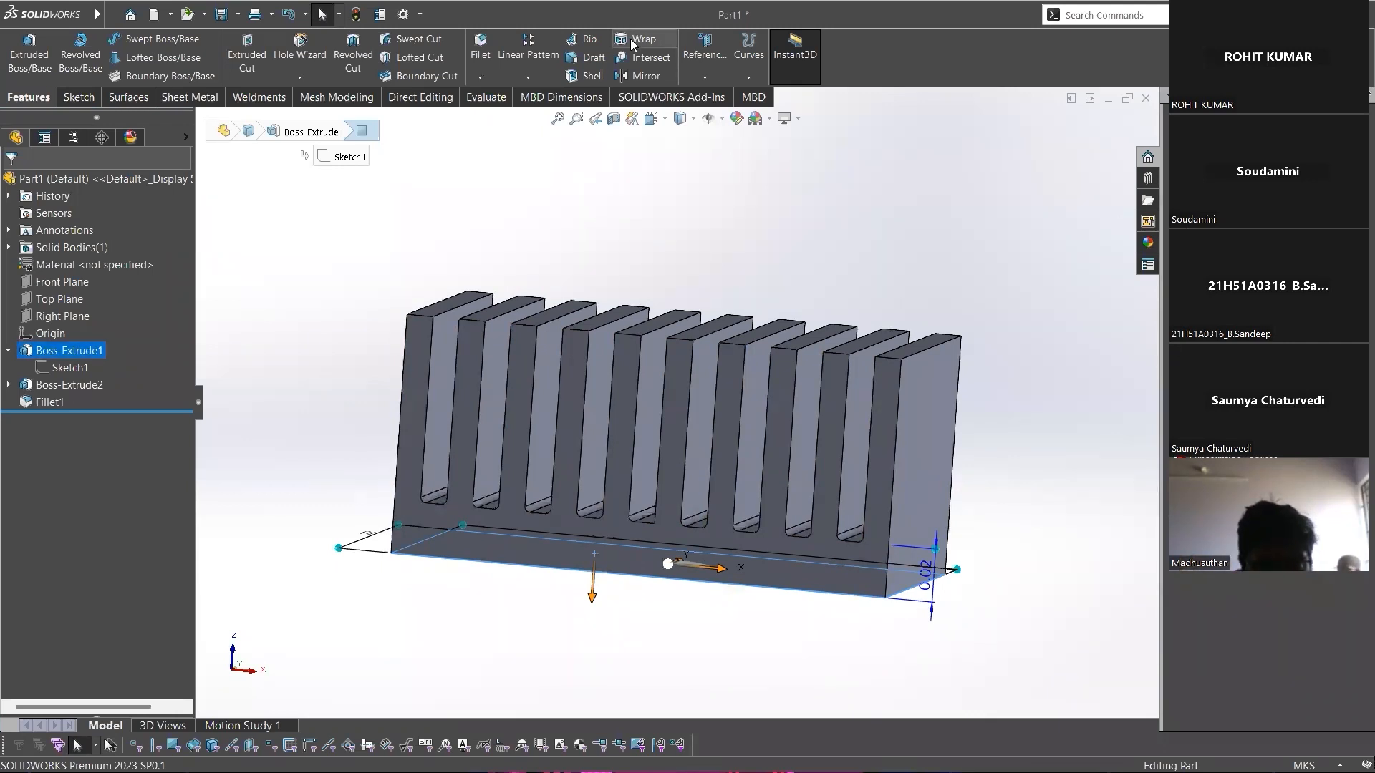
click(637, 201)
scroll(549, 454, up, 1)
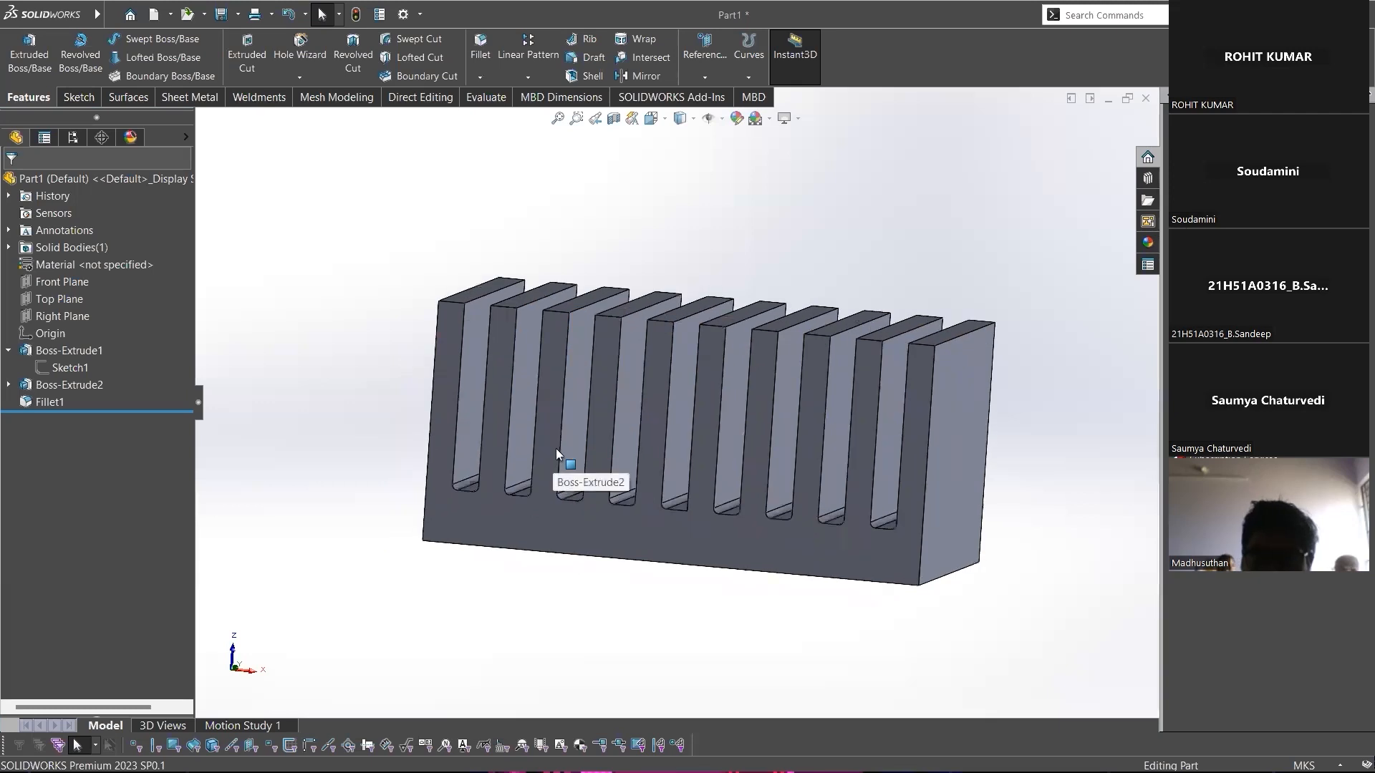
scroll(564, 441, down, 1)
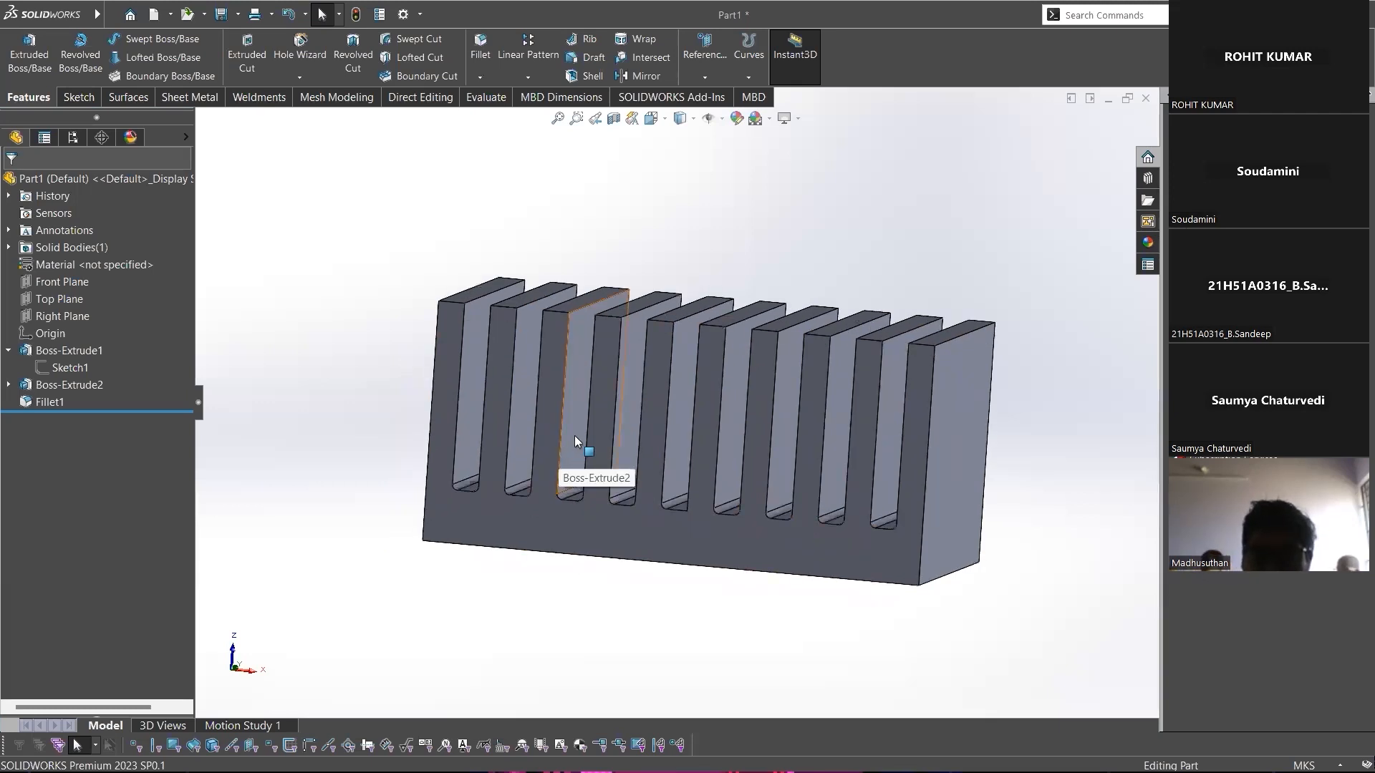
middle_drag(638, 194, 650, 276)
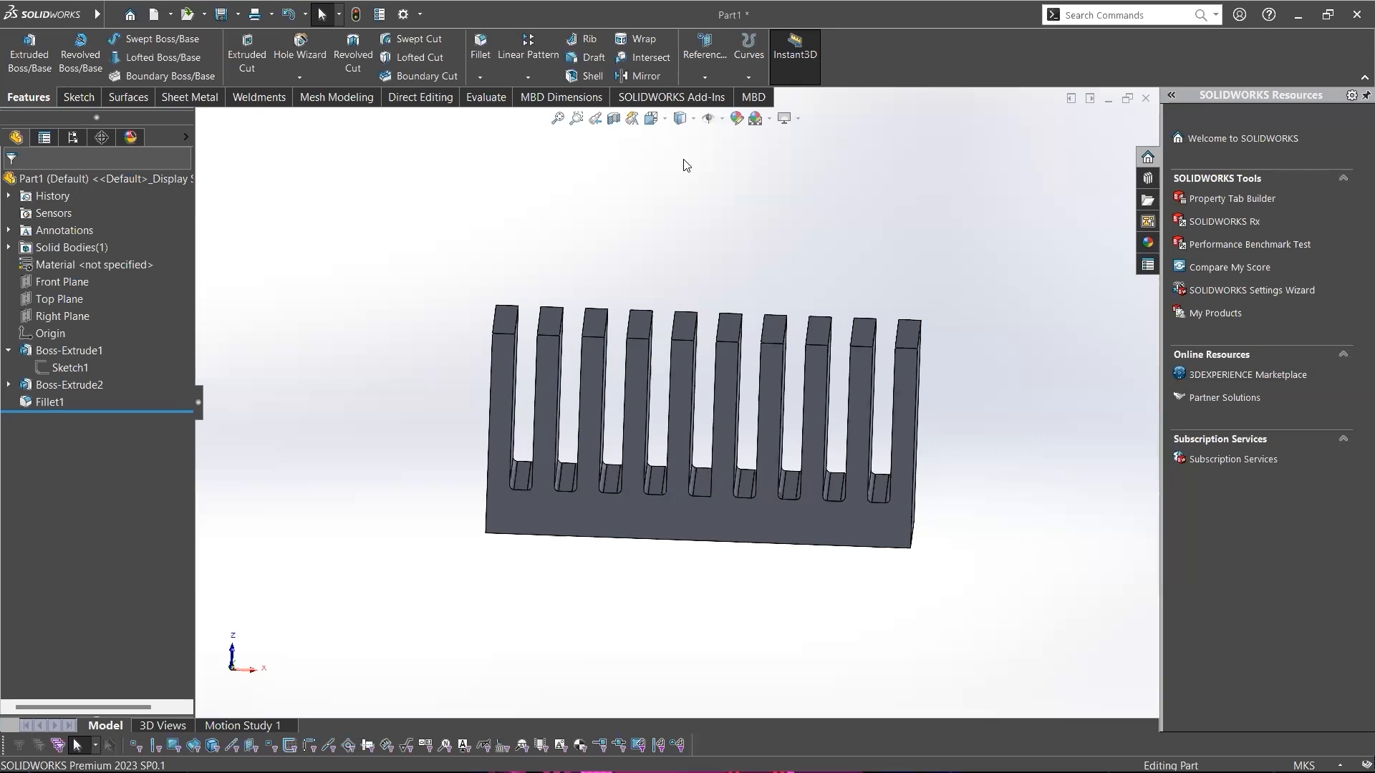
middle_drag(685, 165, 690, 232)
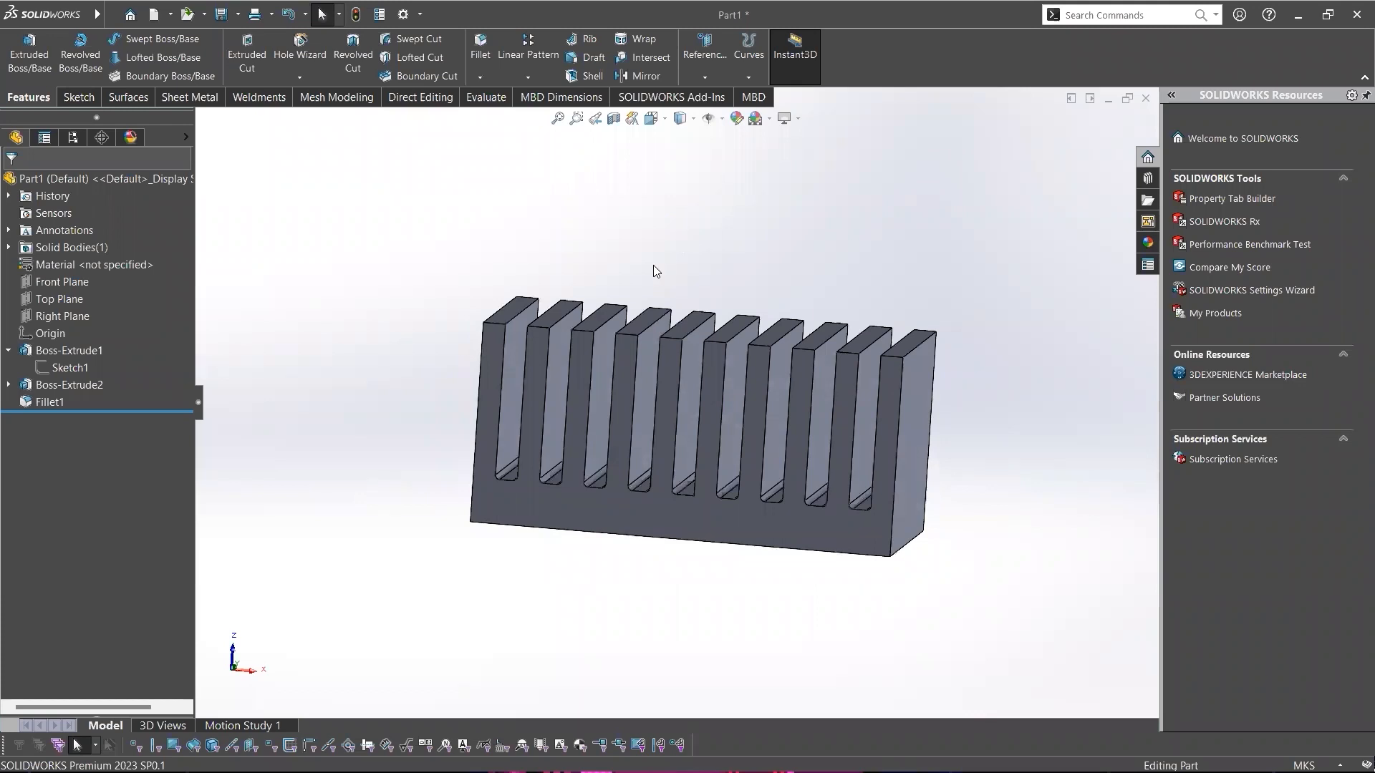
mouse_move(663, 268)
middle_down()
mouse_move(676, 243)
mouse_move(648, 246)
mouse_move(668, 218)
mouse_move(652, 249)
middle_up()
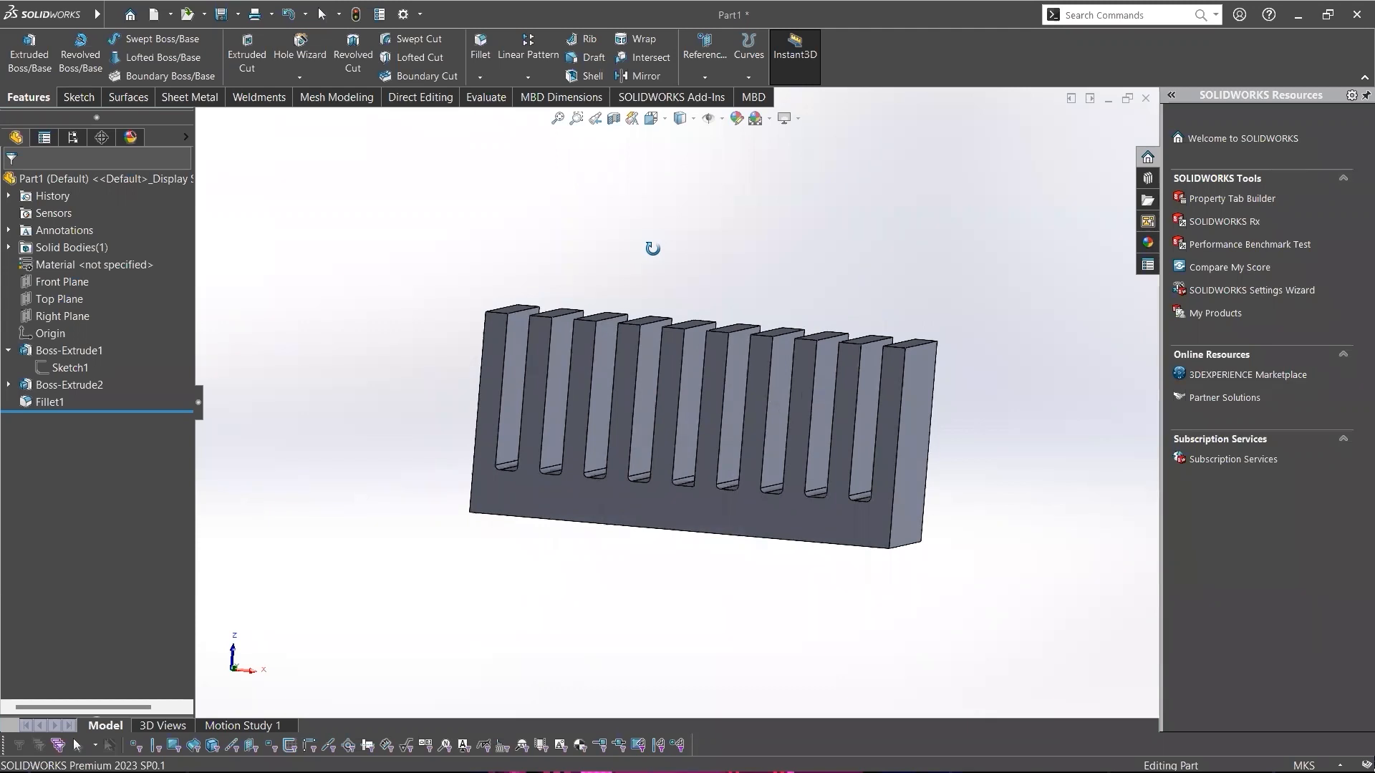
middle_drag(652, 248, 680, 315)
click(680, 316)
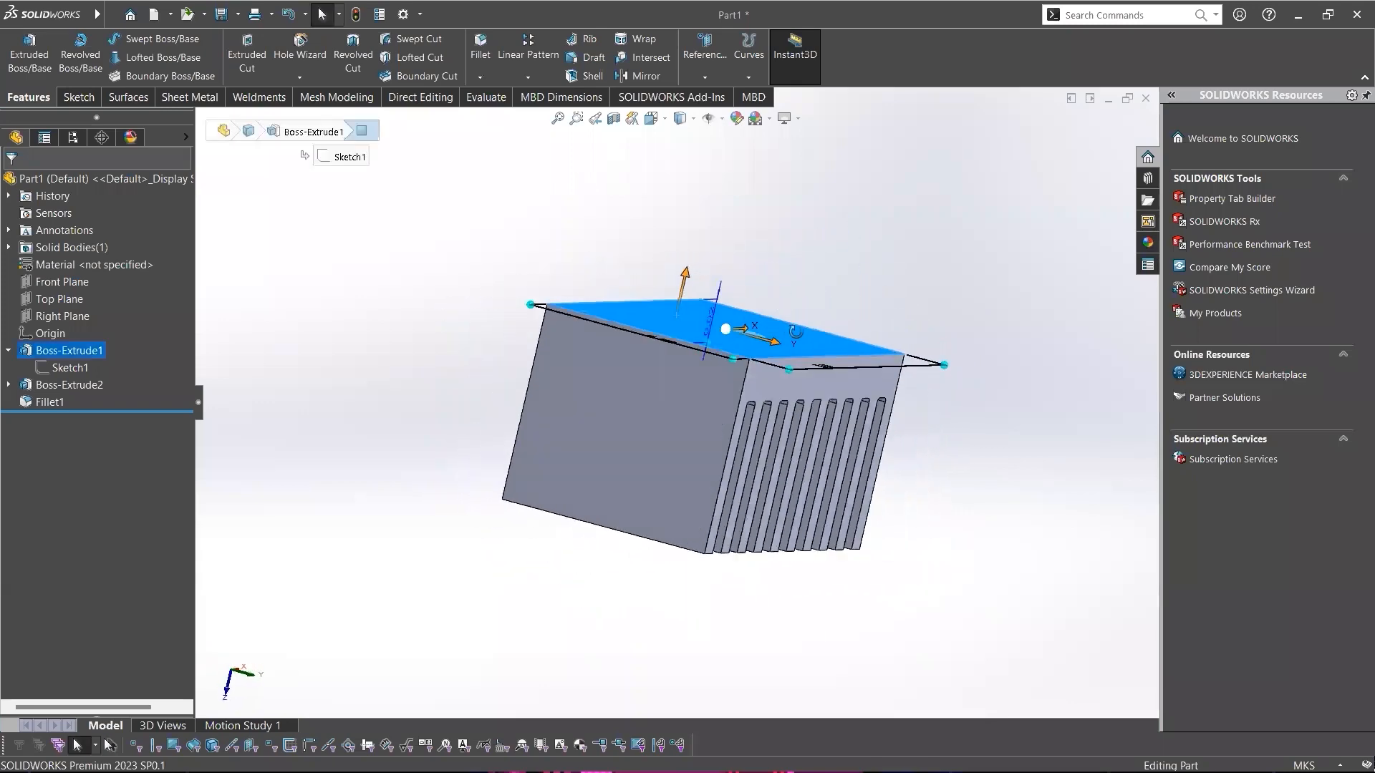
middle_drag(795, 331, 591, 387)
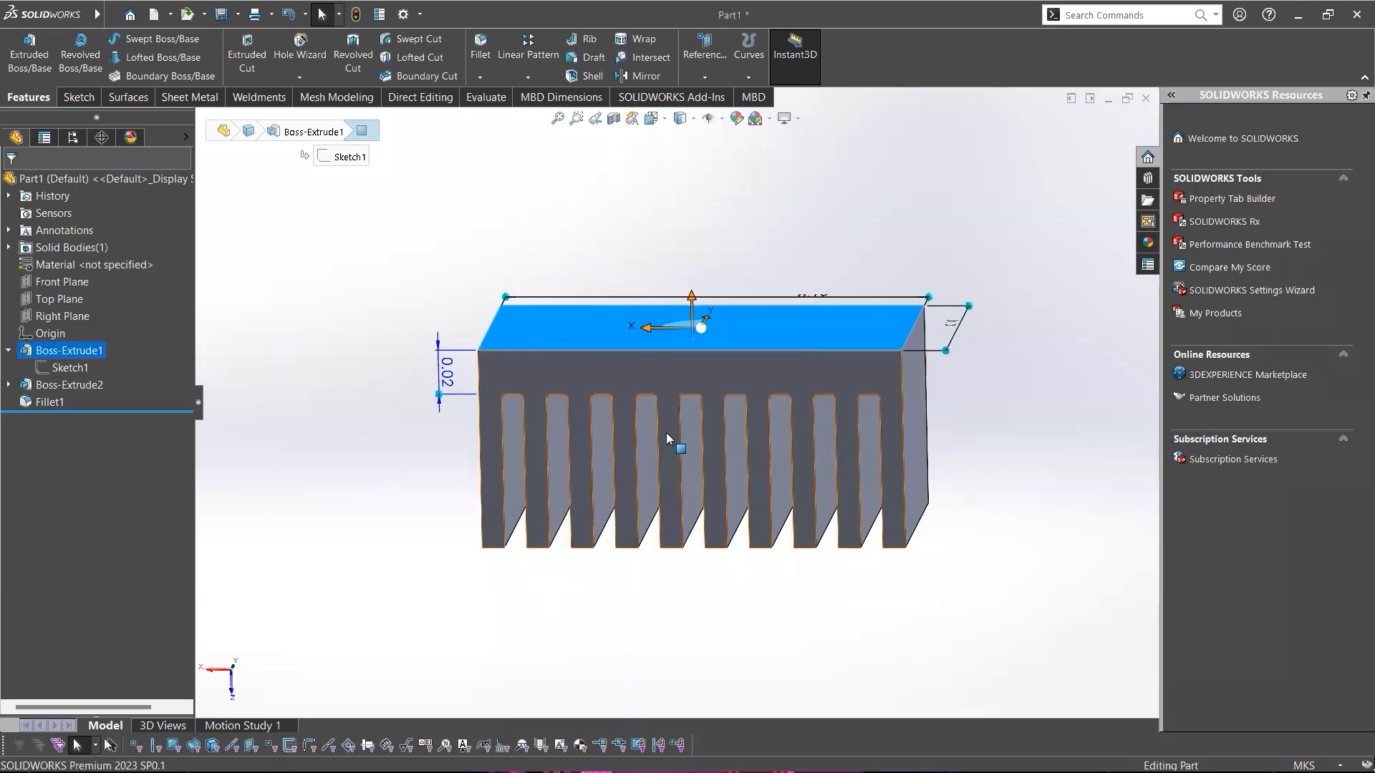
mouse_move(606, 242)
middle_down()
mouse_move(600, 230)
mouse_move(583, 240)
middle_up()
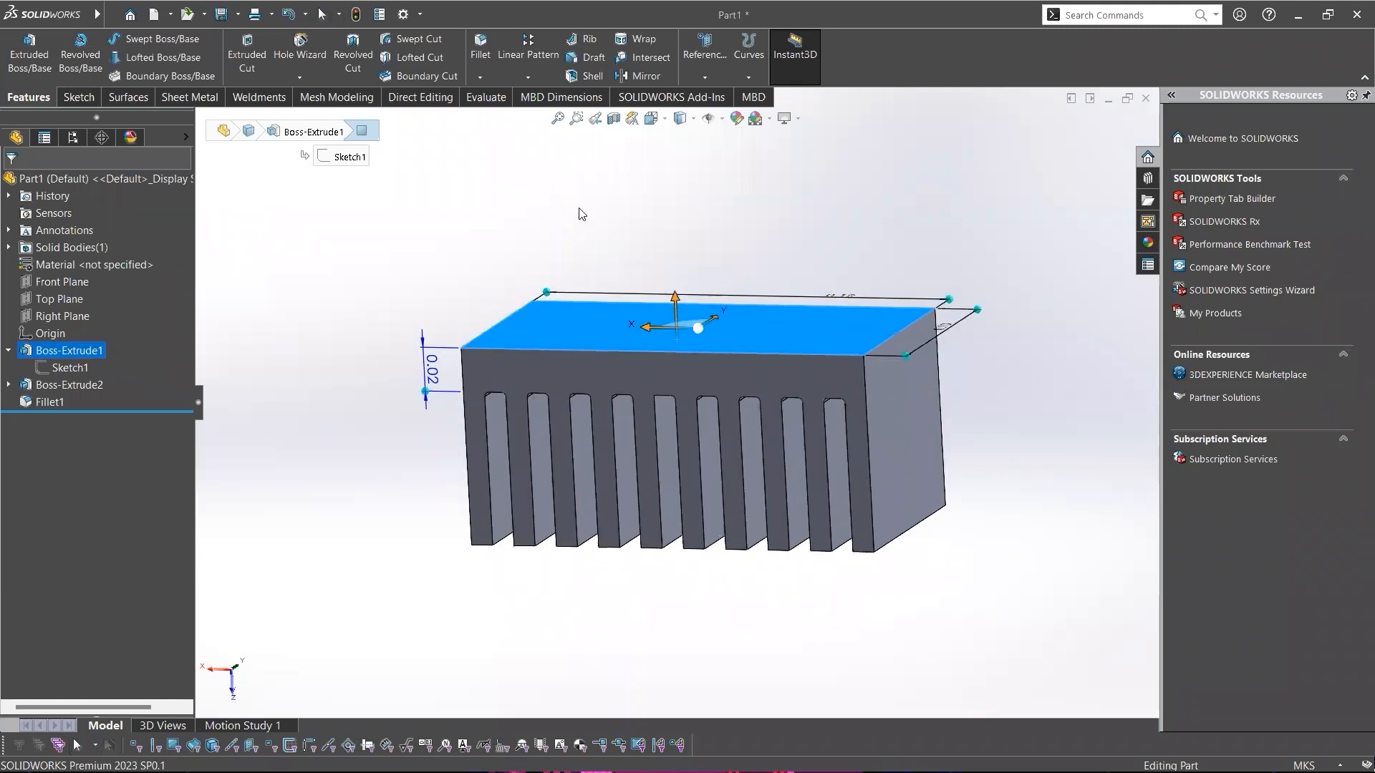
click(577, 210)
Save a copy of the part to the Desktop as "Heat sink" in Parasolid (*.x_t;*.x_b) format.
click(111, 15)
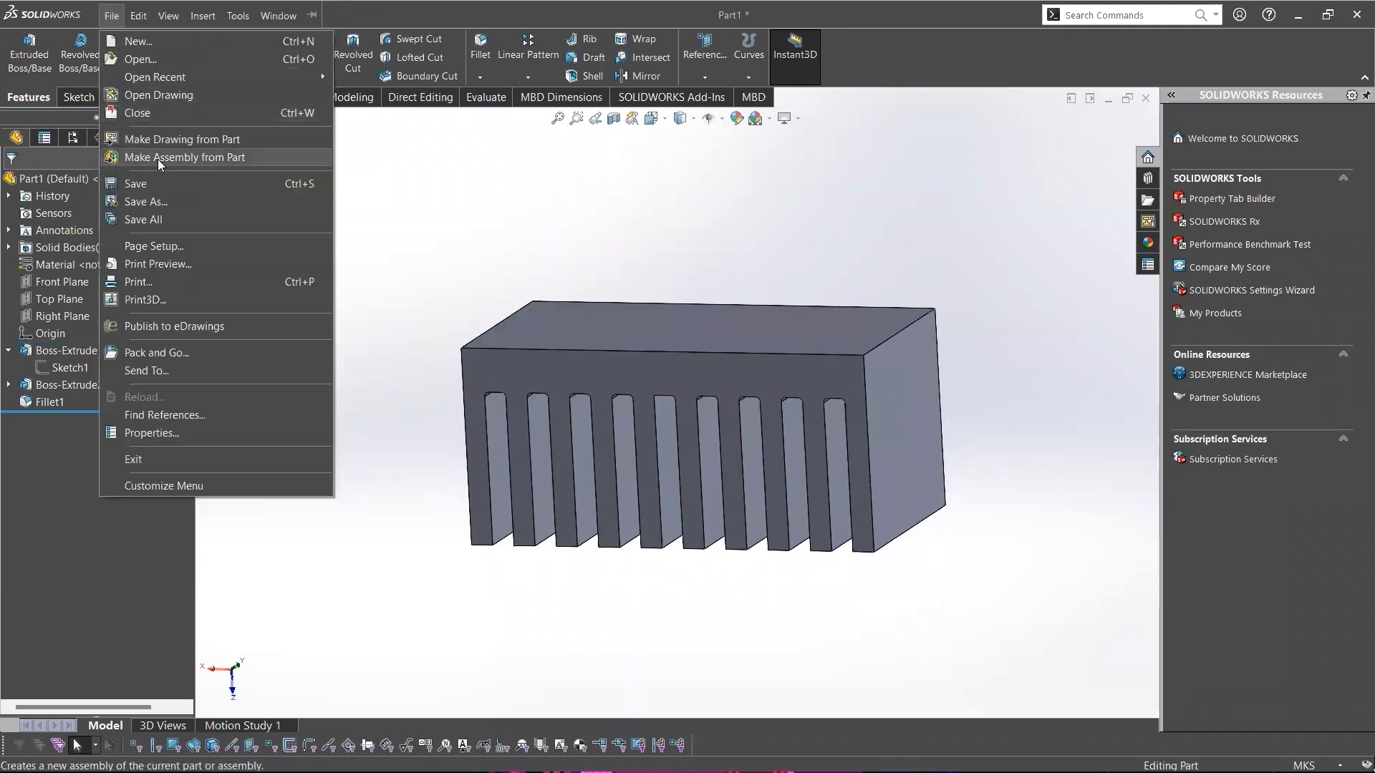
click(164, 207)
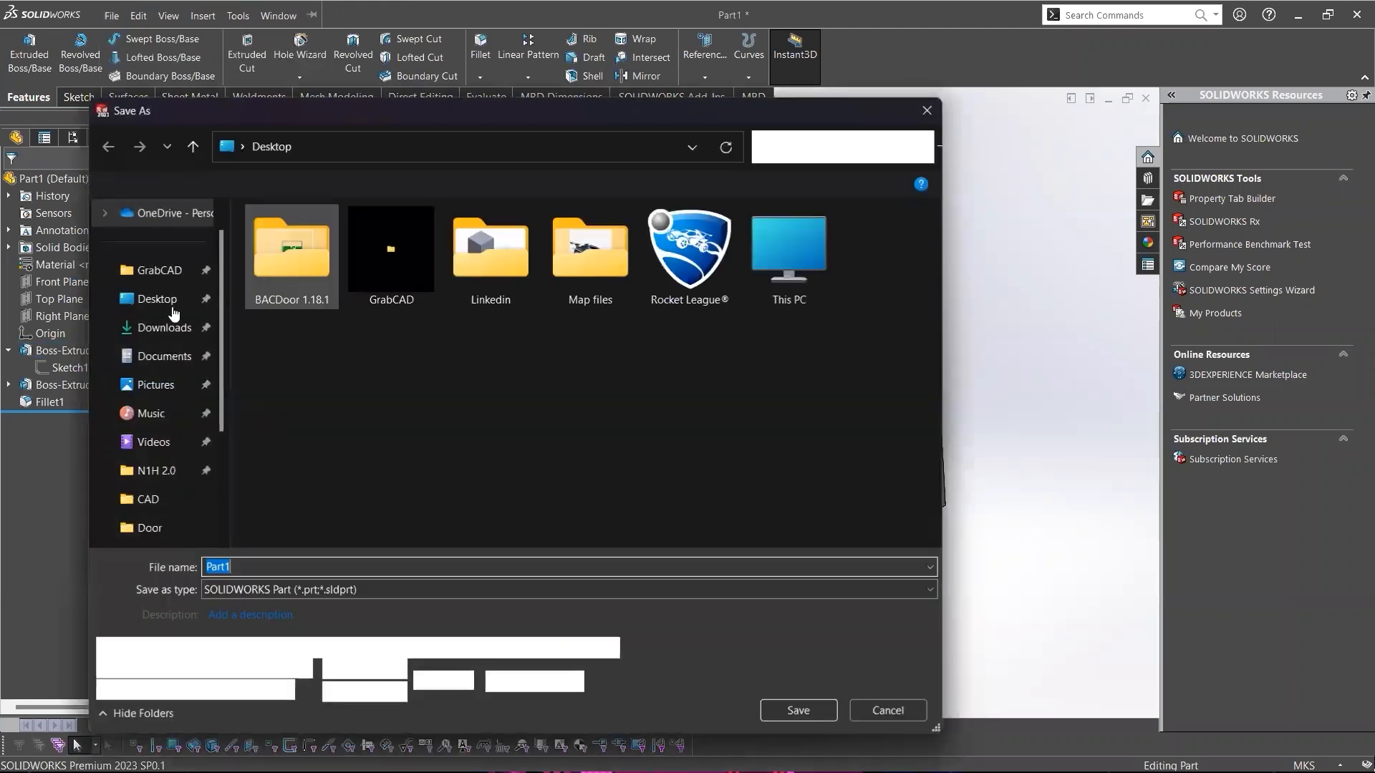
click(161, 309)
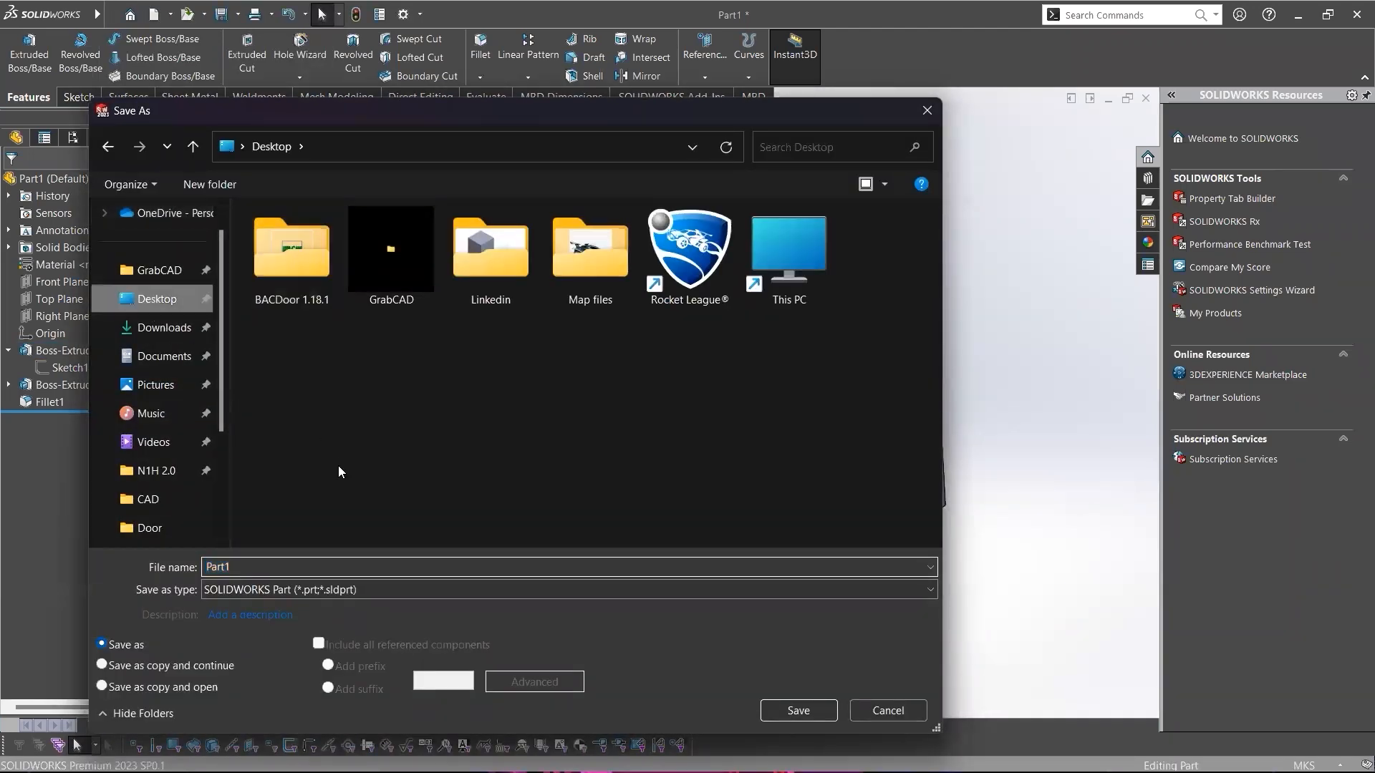
click(281, 590)
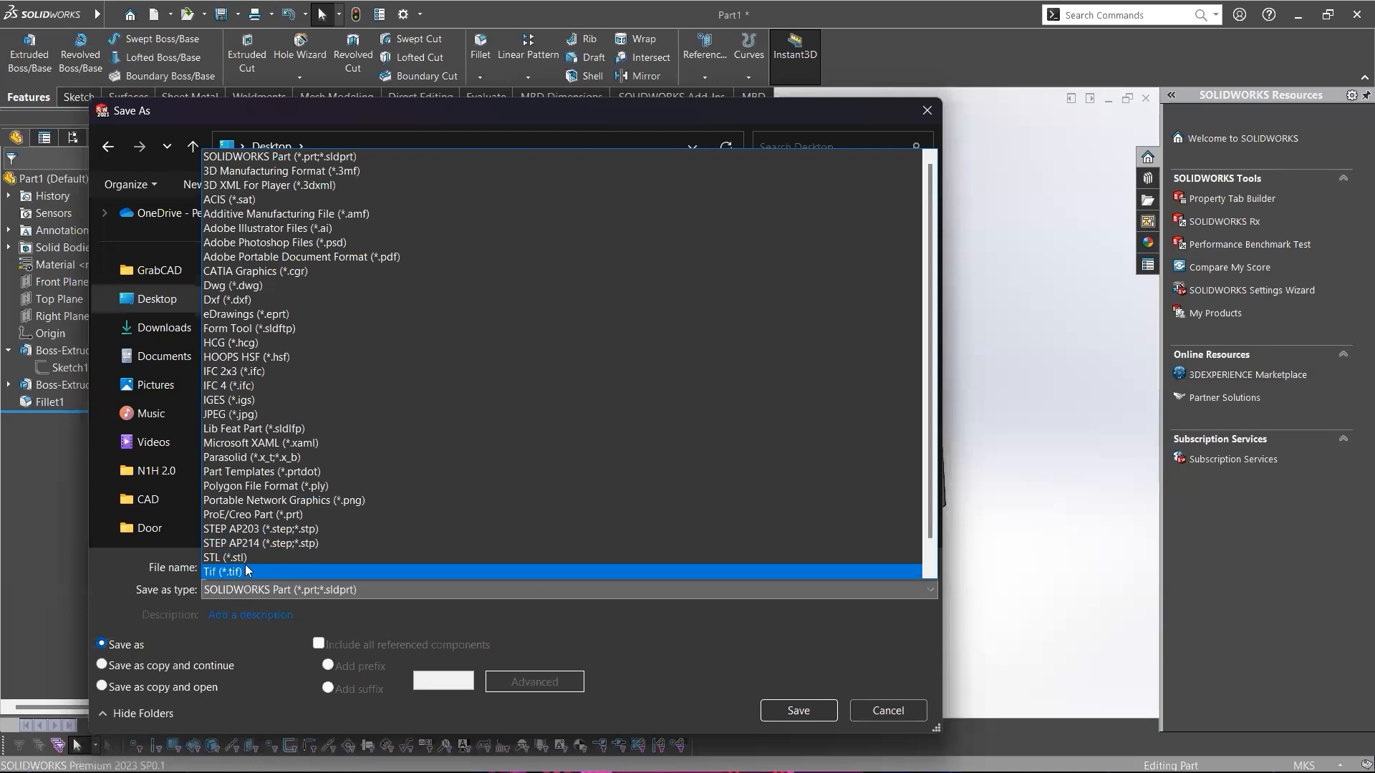
click(278, 588)
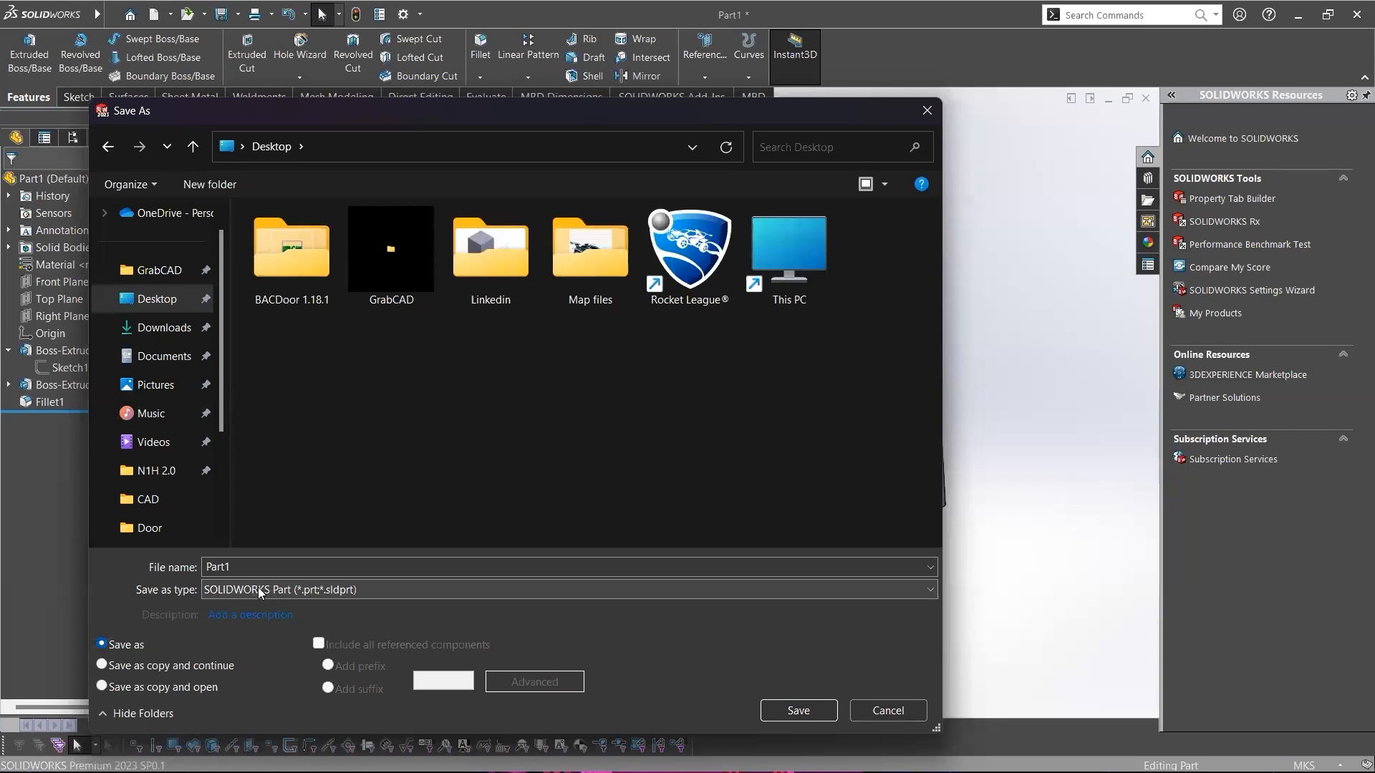
click(357, 590)
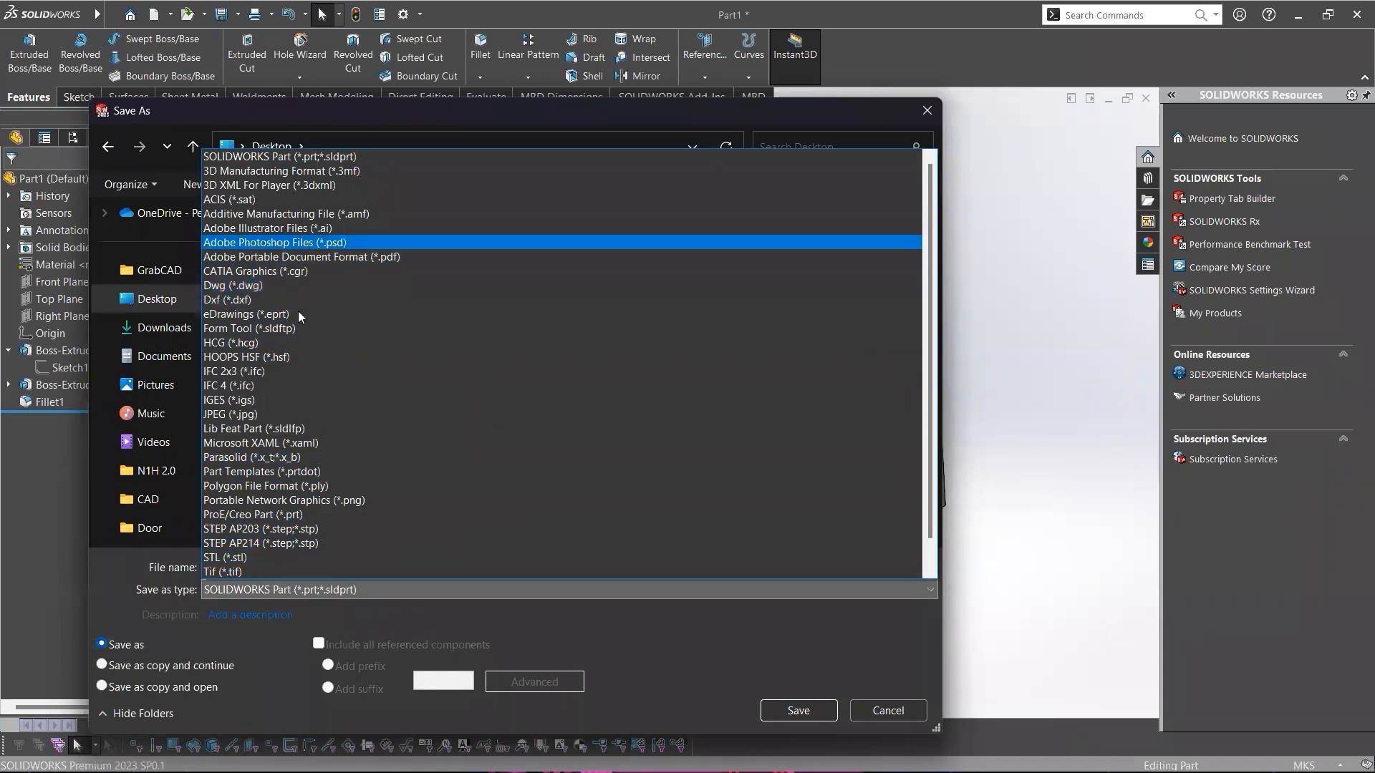
click(280, 459)
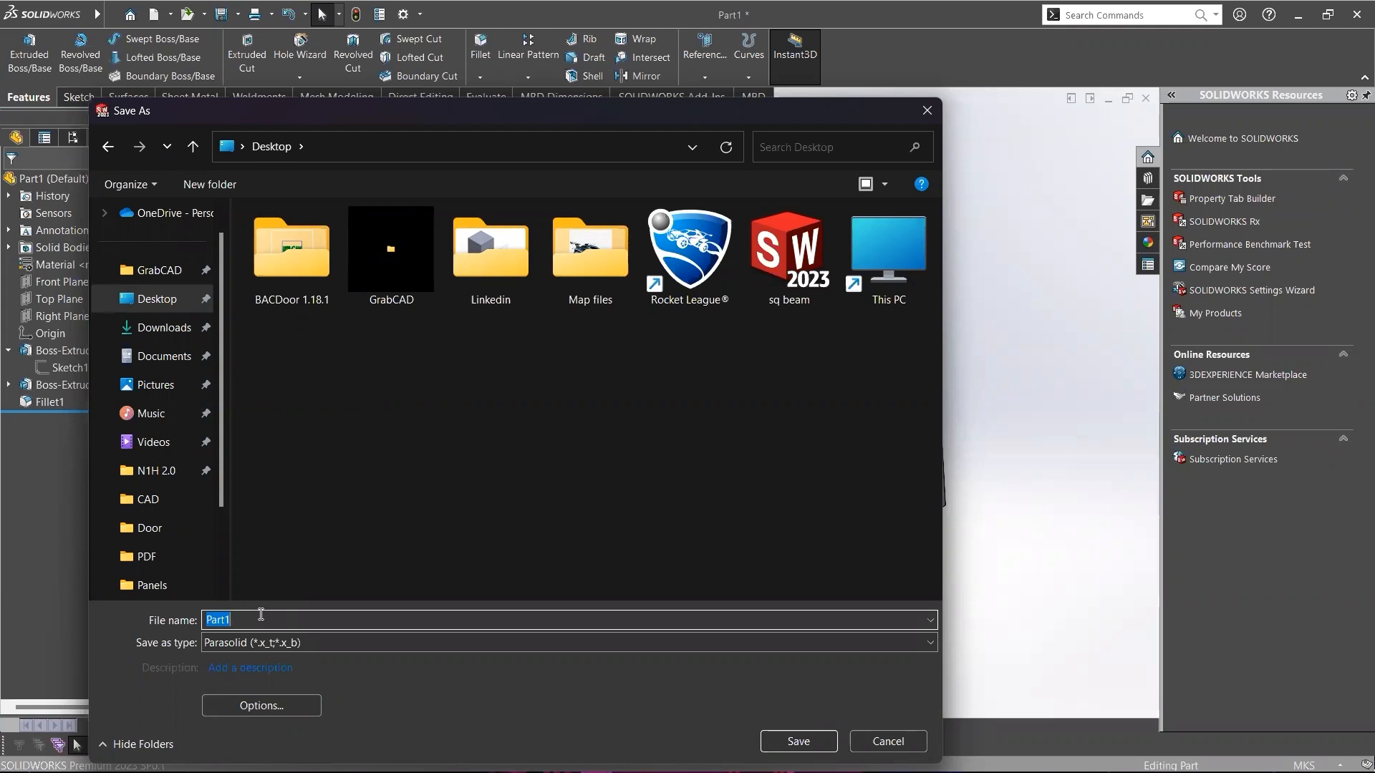
text(Heat sink)
click(799, 741)
Switch to Ansys Workbench and add a Steady-State Thermal analysis system to the project schematic.
click(1108, 100)
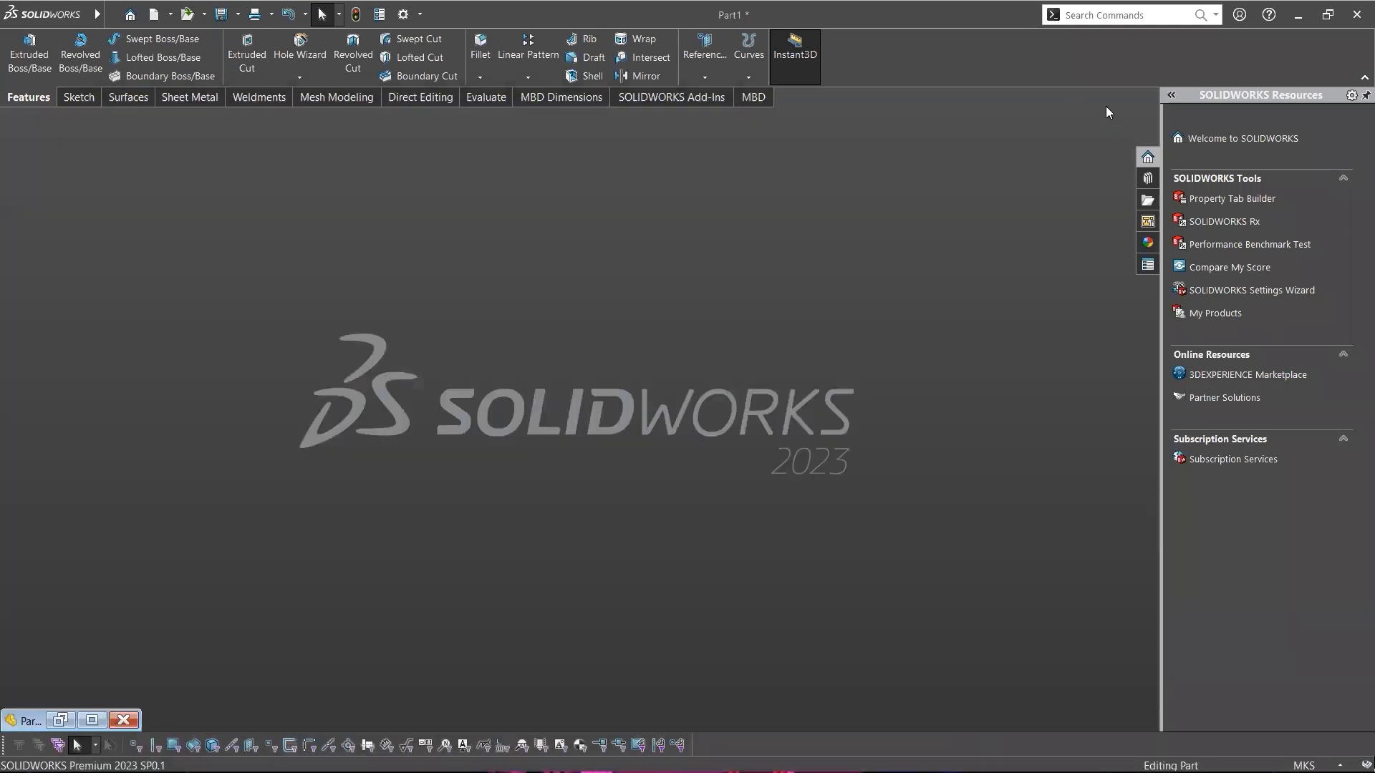
click(1298, 14)
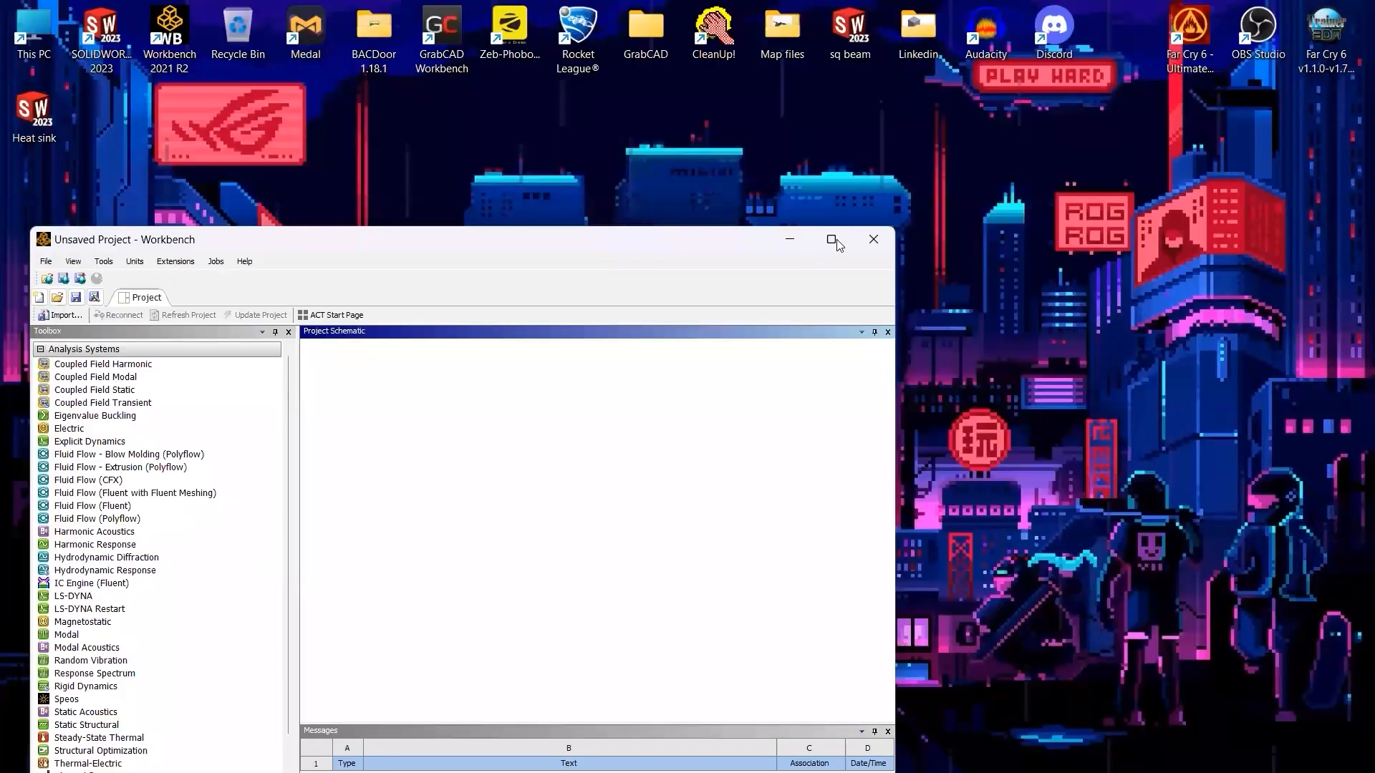
click(836, 239)
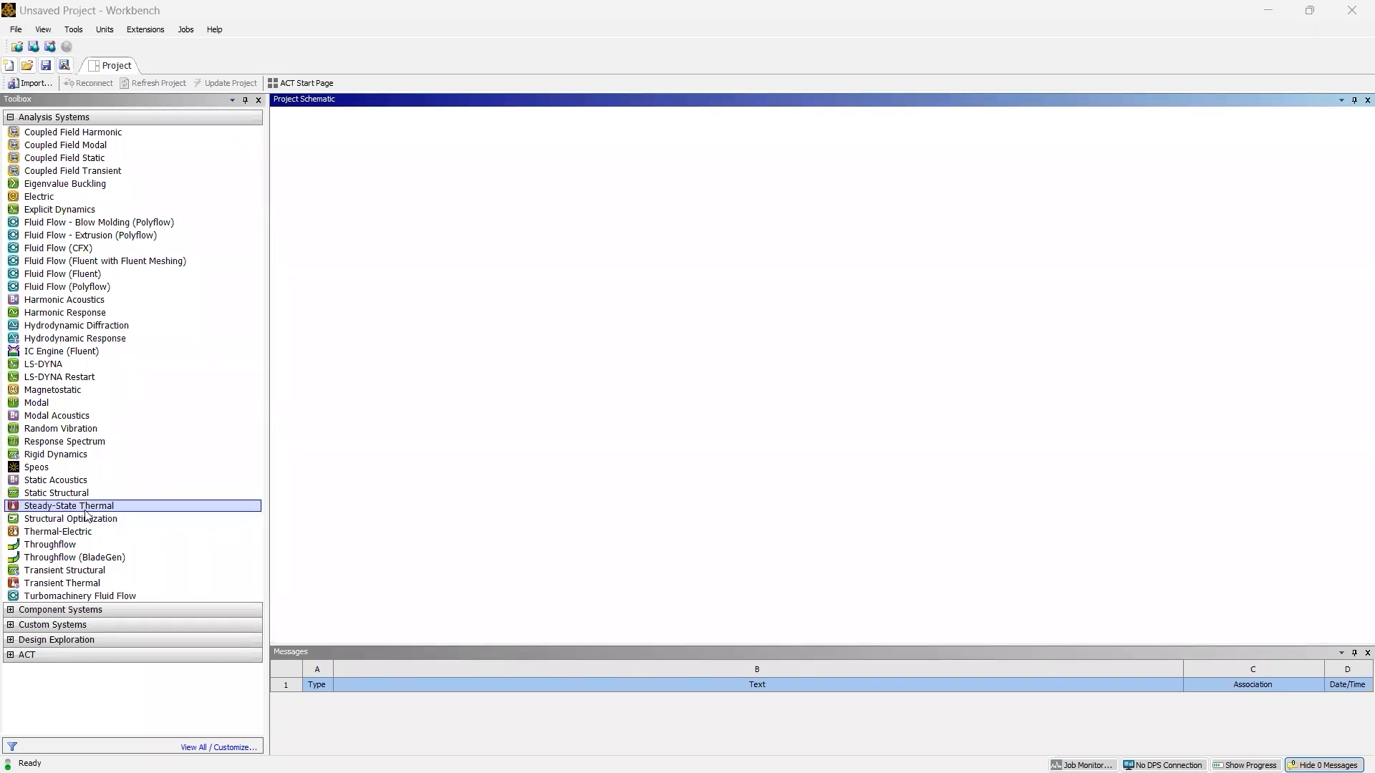
drag(72, 506, 371, 162)
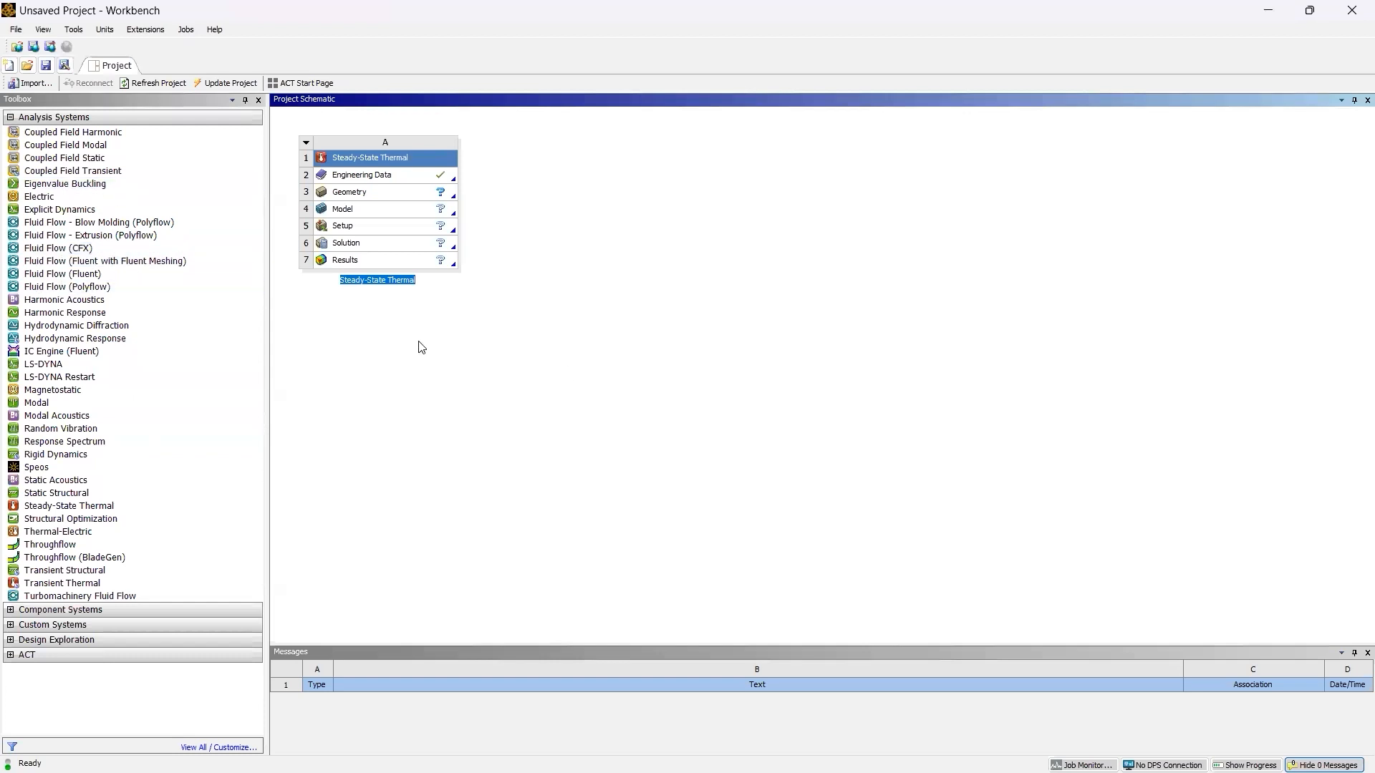
click(561, 186)
Review the Steady-State Thermal system's cells from Engineering Data through Results.
click(384, 180)
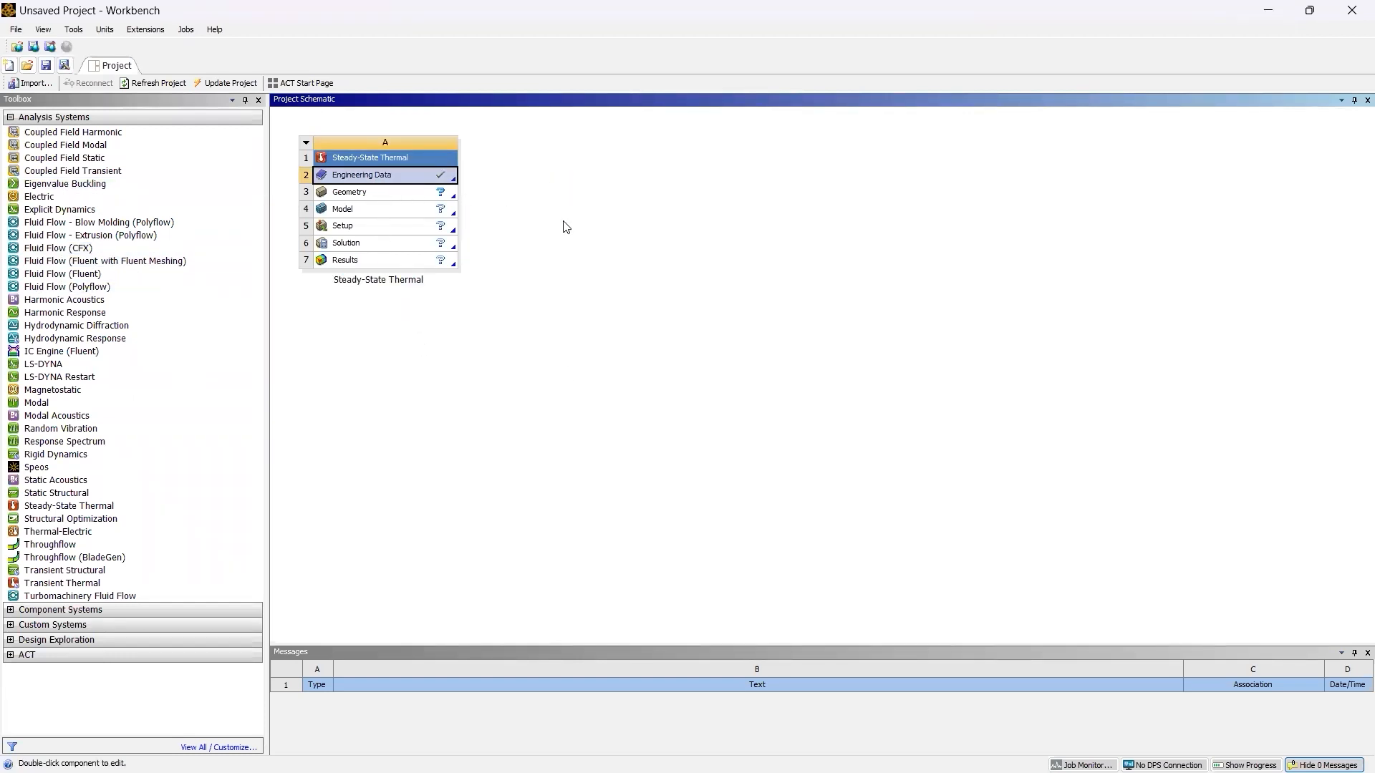
click(386, 198)
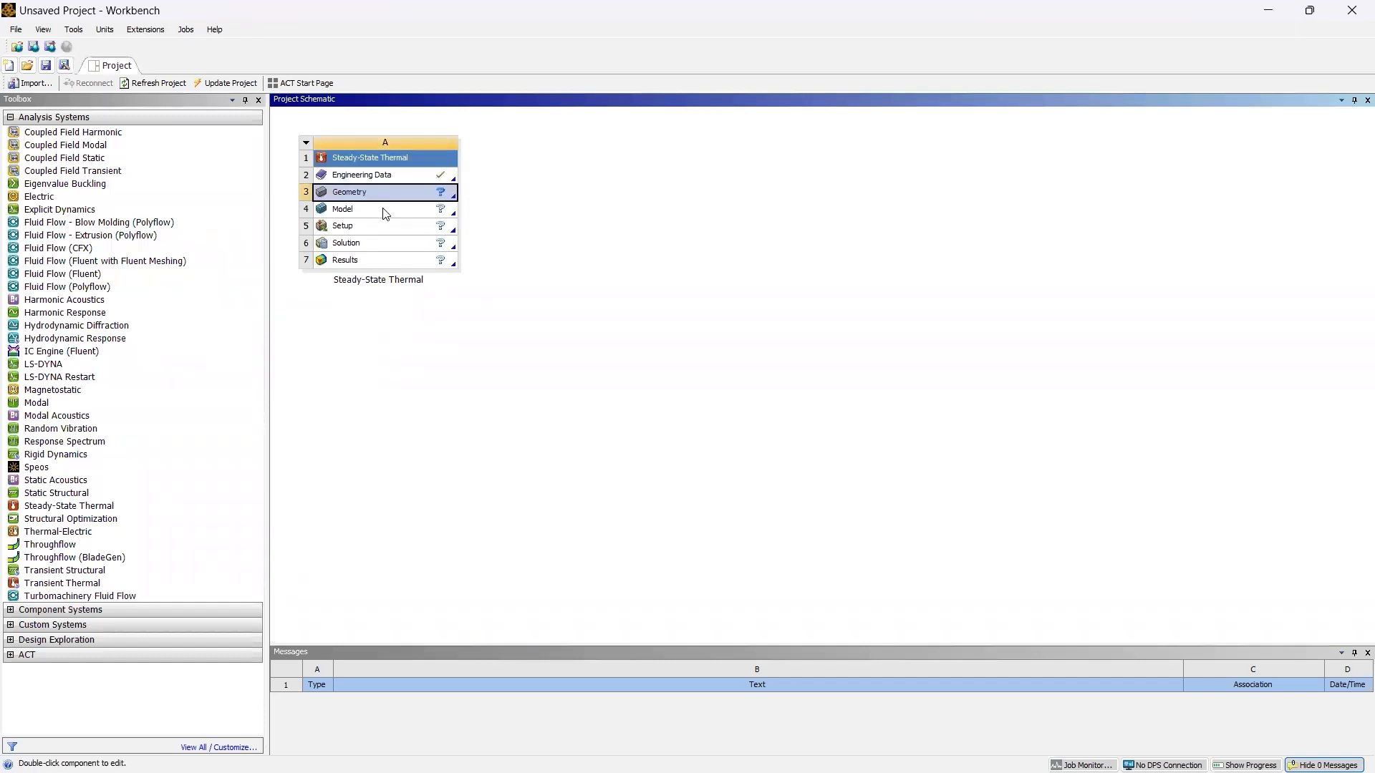
click(383, 209)
click(383, 227)
click(382, 244)
click(383, 260)
click(627, 241)
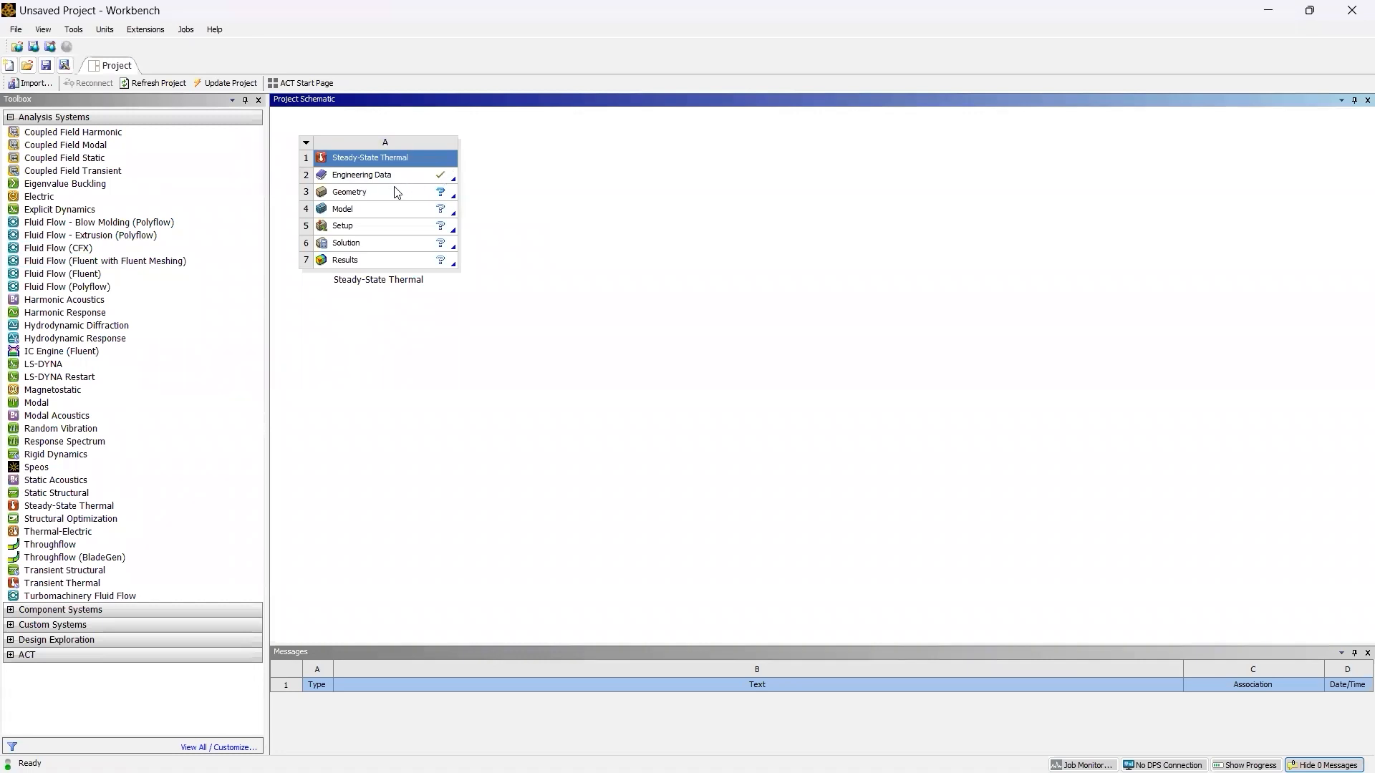
Import the "Heat sink" file from the Desktop as the geometry of the Steady-State Thermal system.
click(348, 199)
double_click(348, 199)
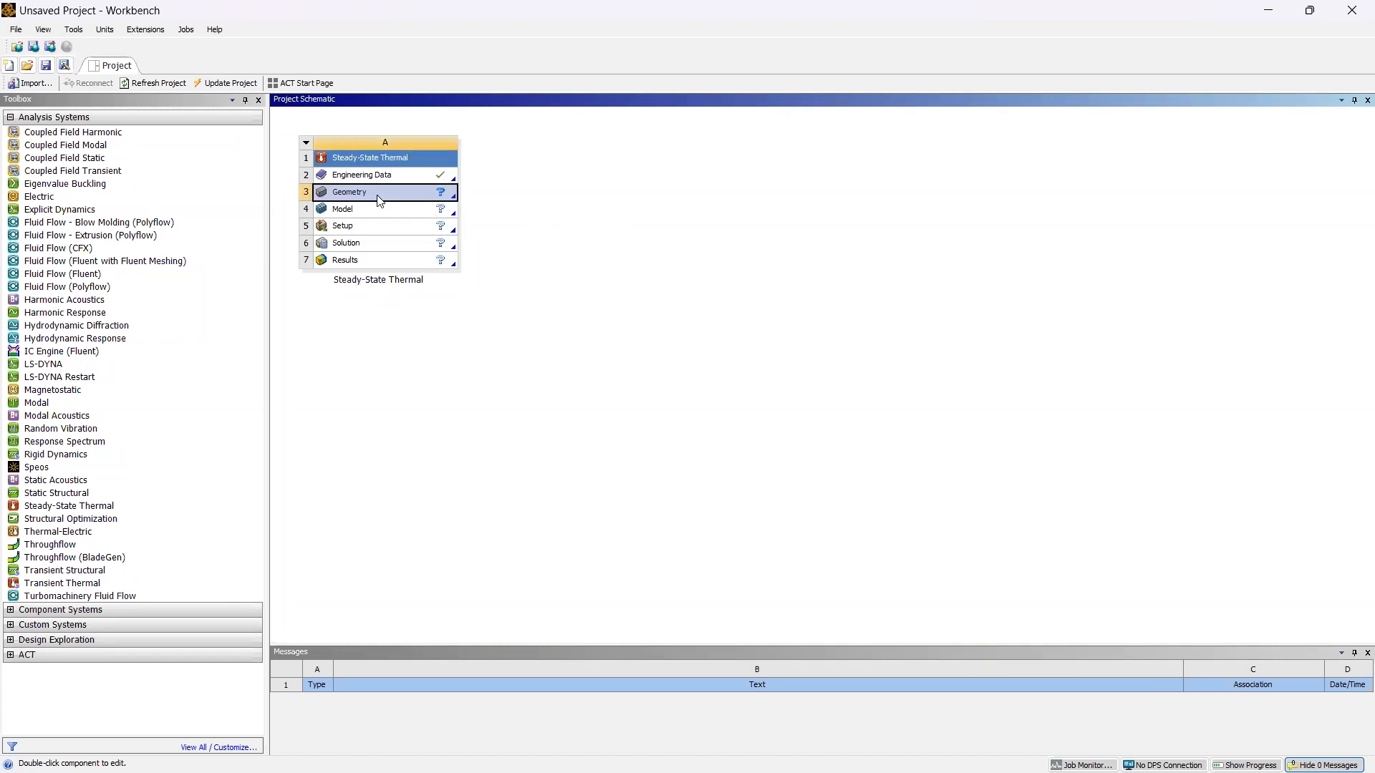
right_click(379, 198)
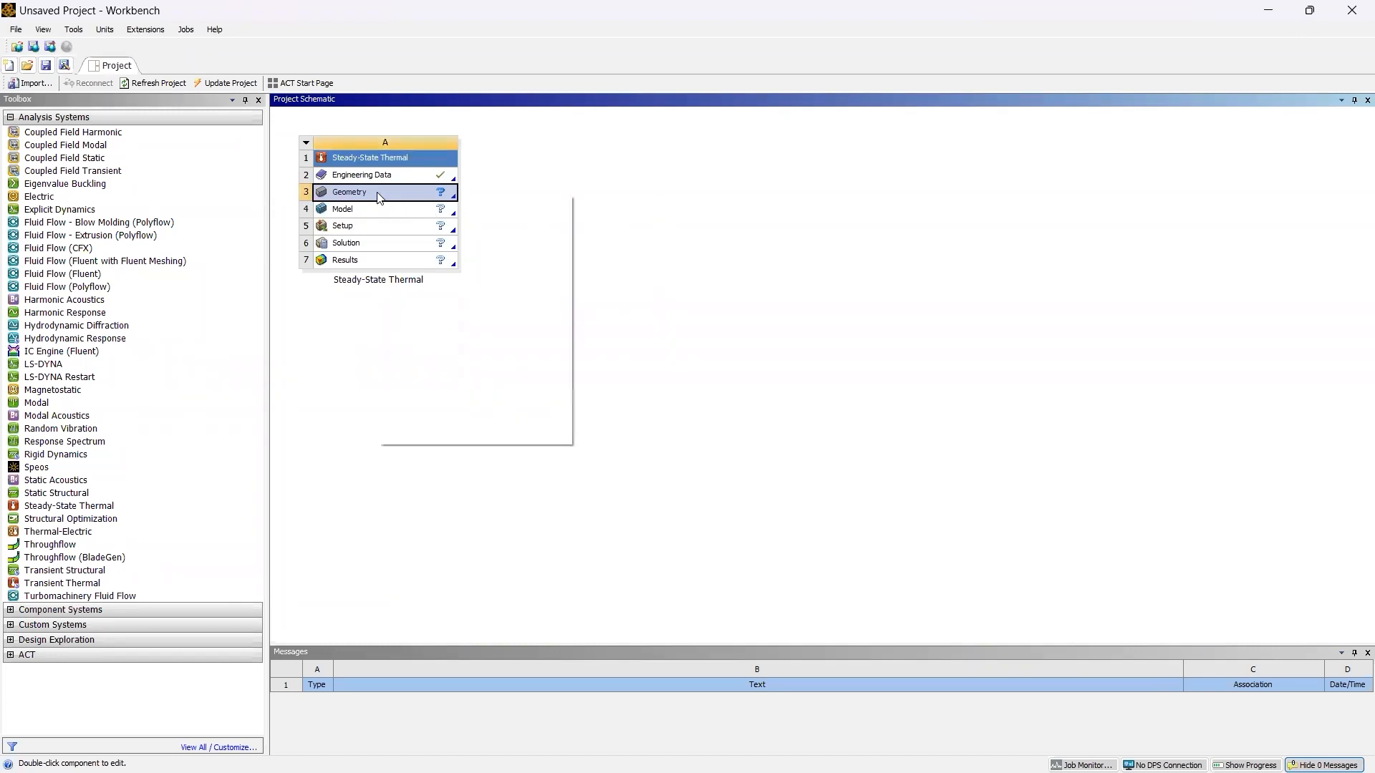
mouse_move(514, 255)
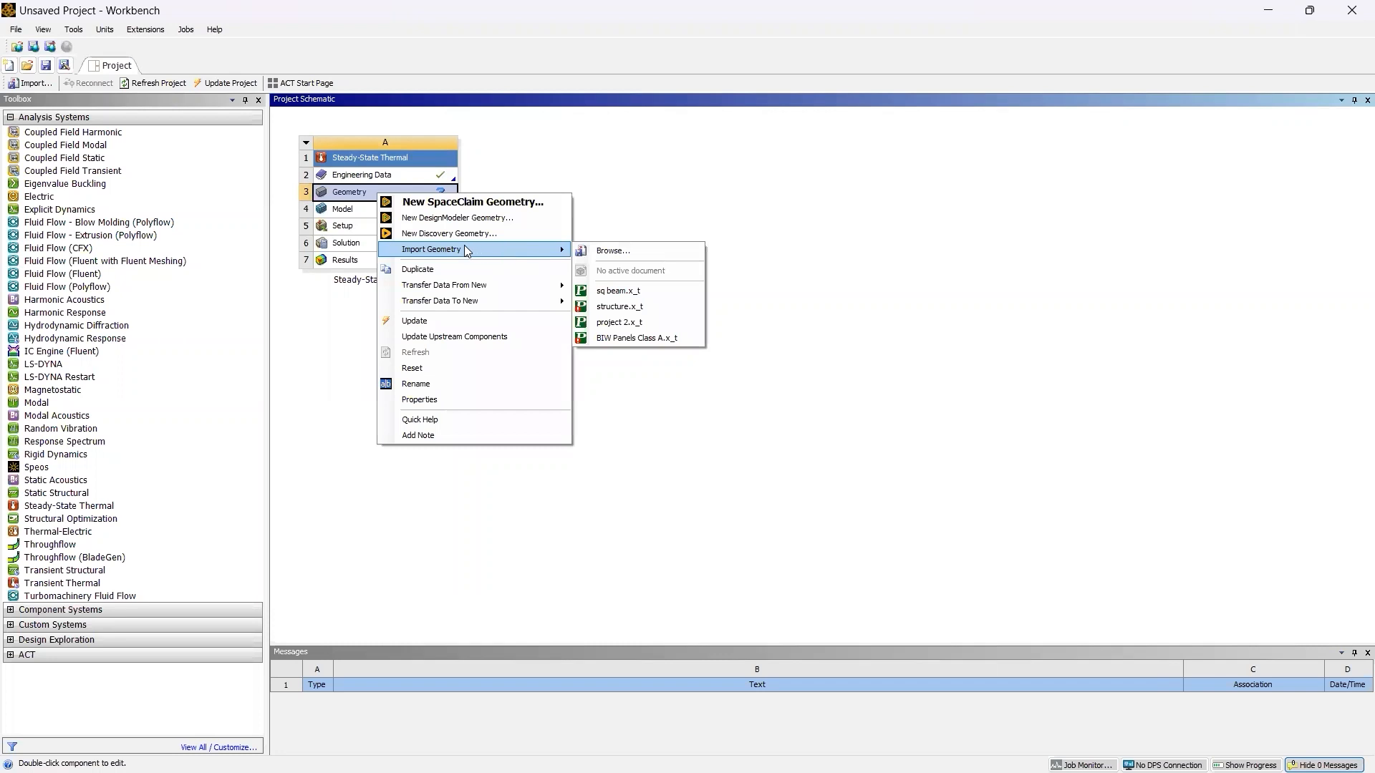
click(597, 250)
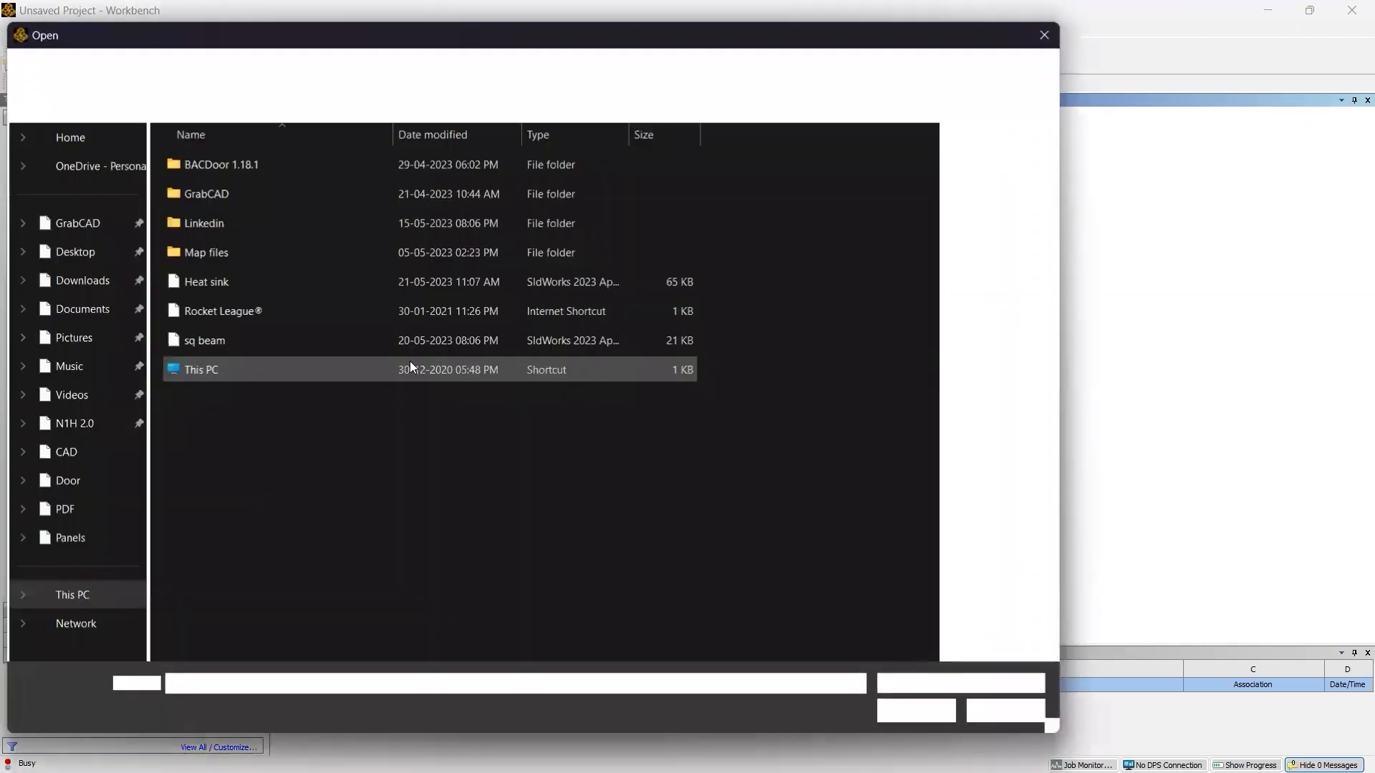
click(245, 287)
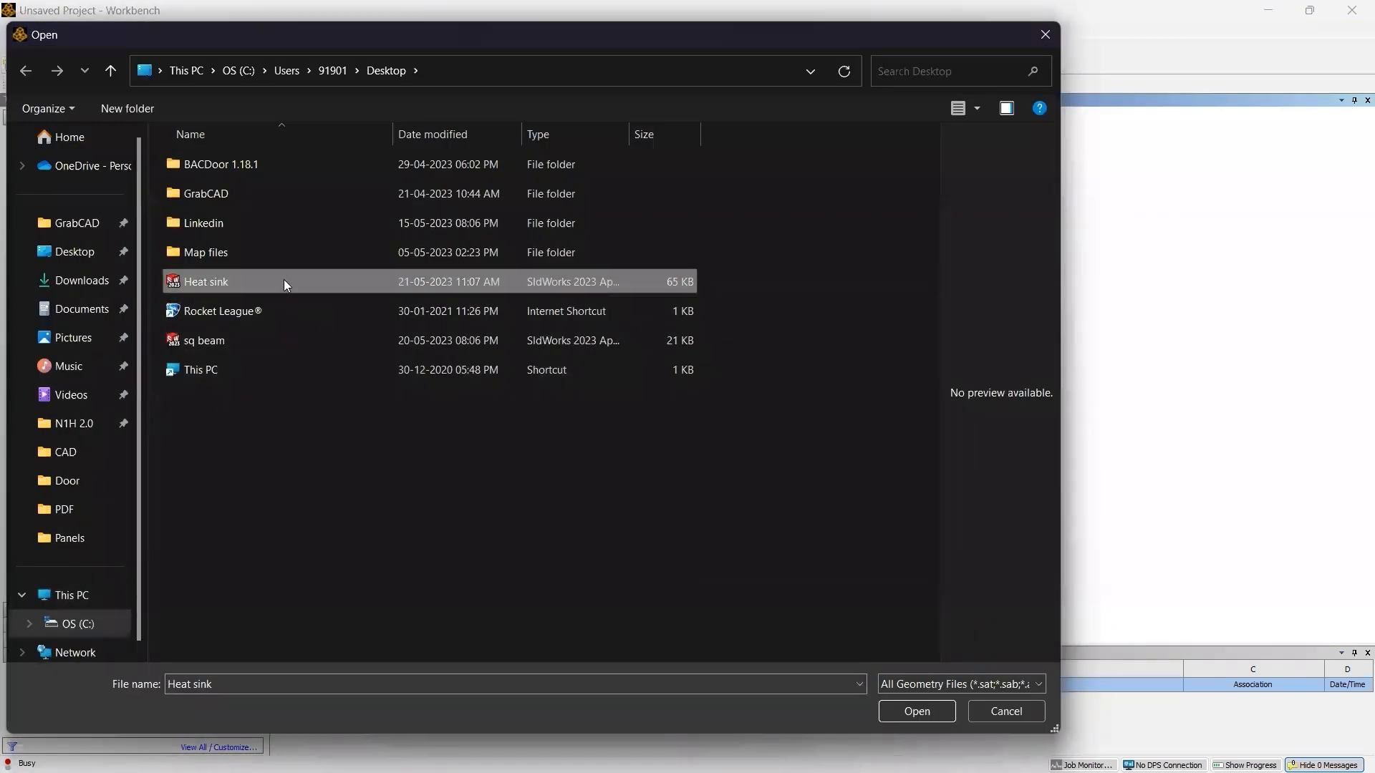
click(909, 710)
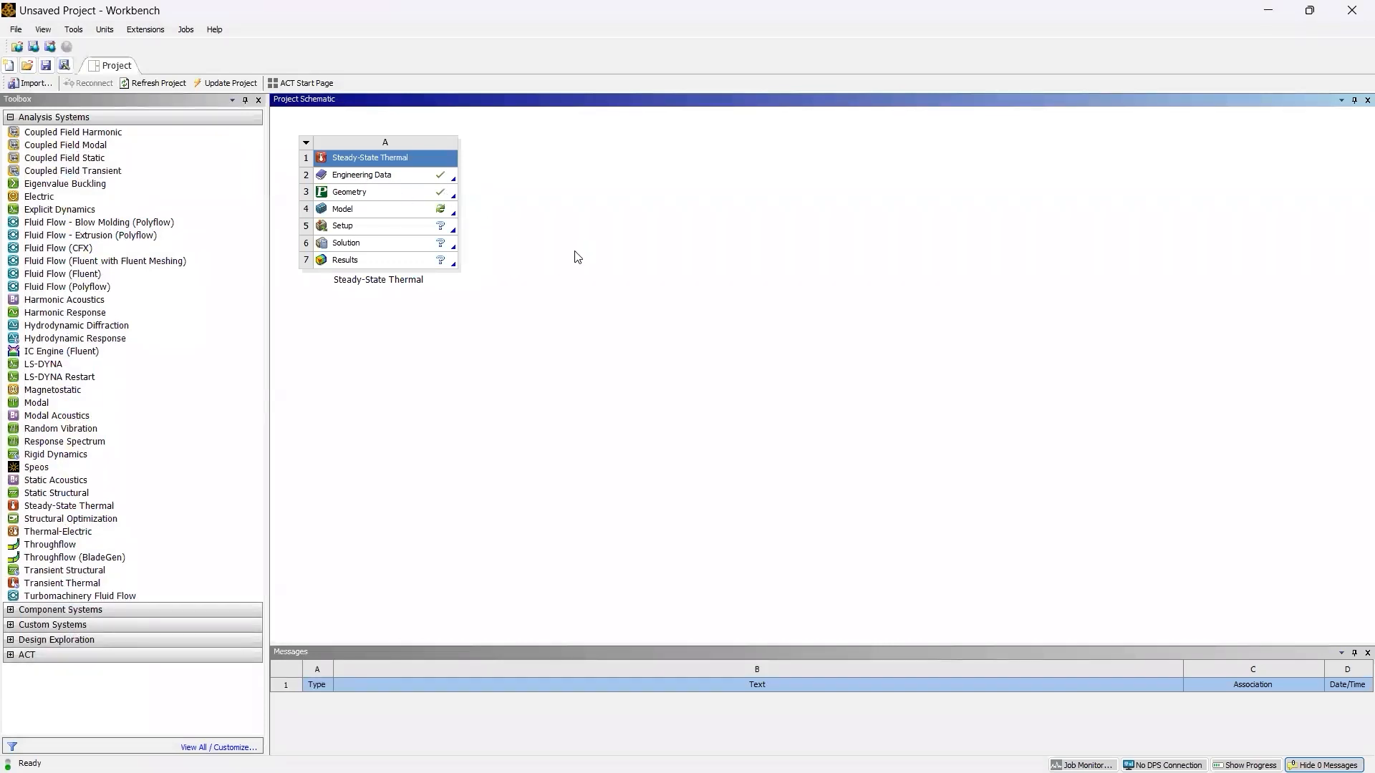
Open the analysis model in Ansys Mechanical and orient the heat sink with its fins pointing up.
double_click(391, 231)
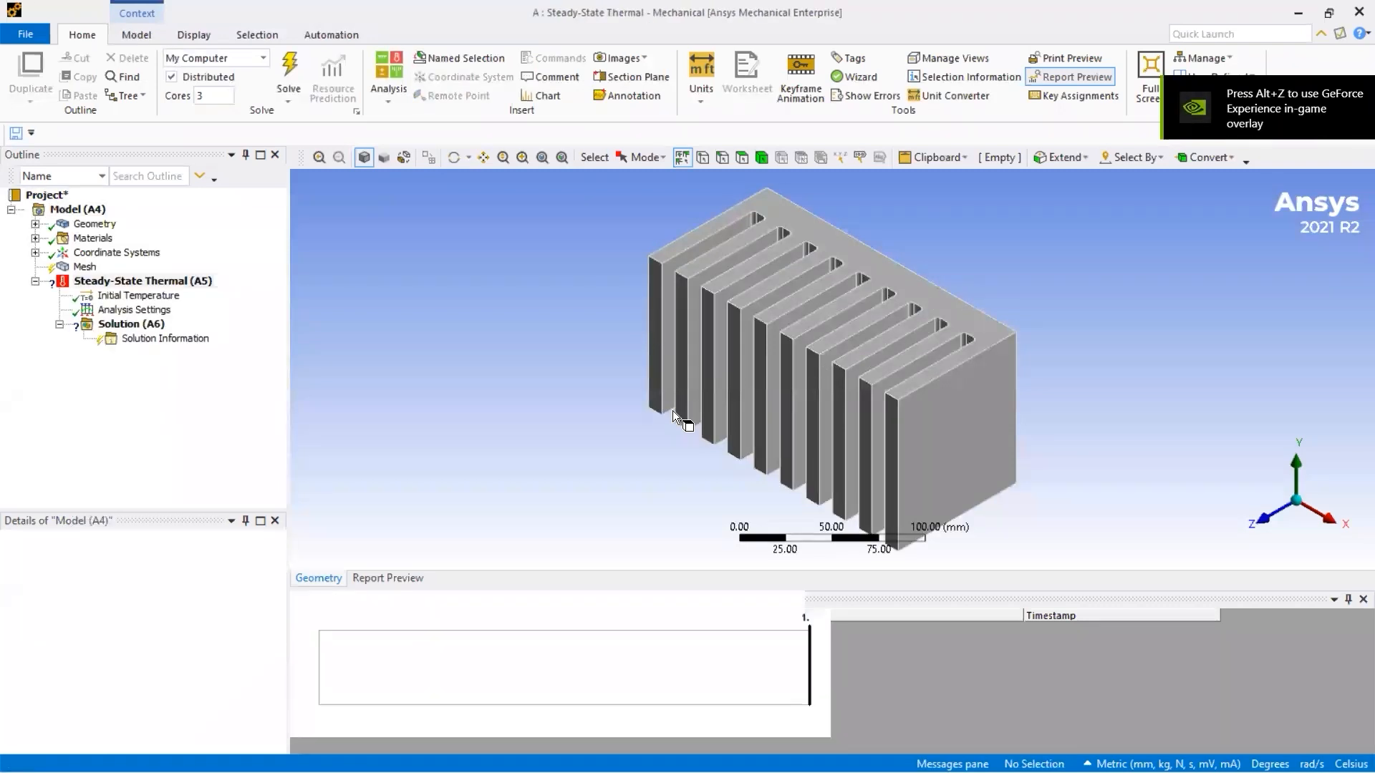
middle_drag(728, 410, 774, 355)
middle_drag(724, 270, 587, 358)
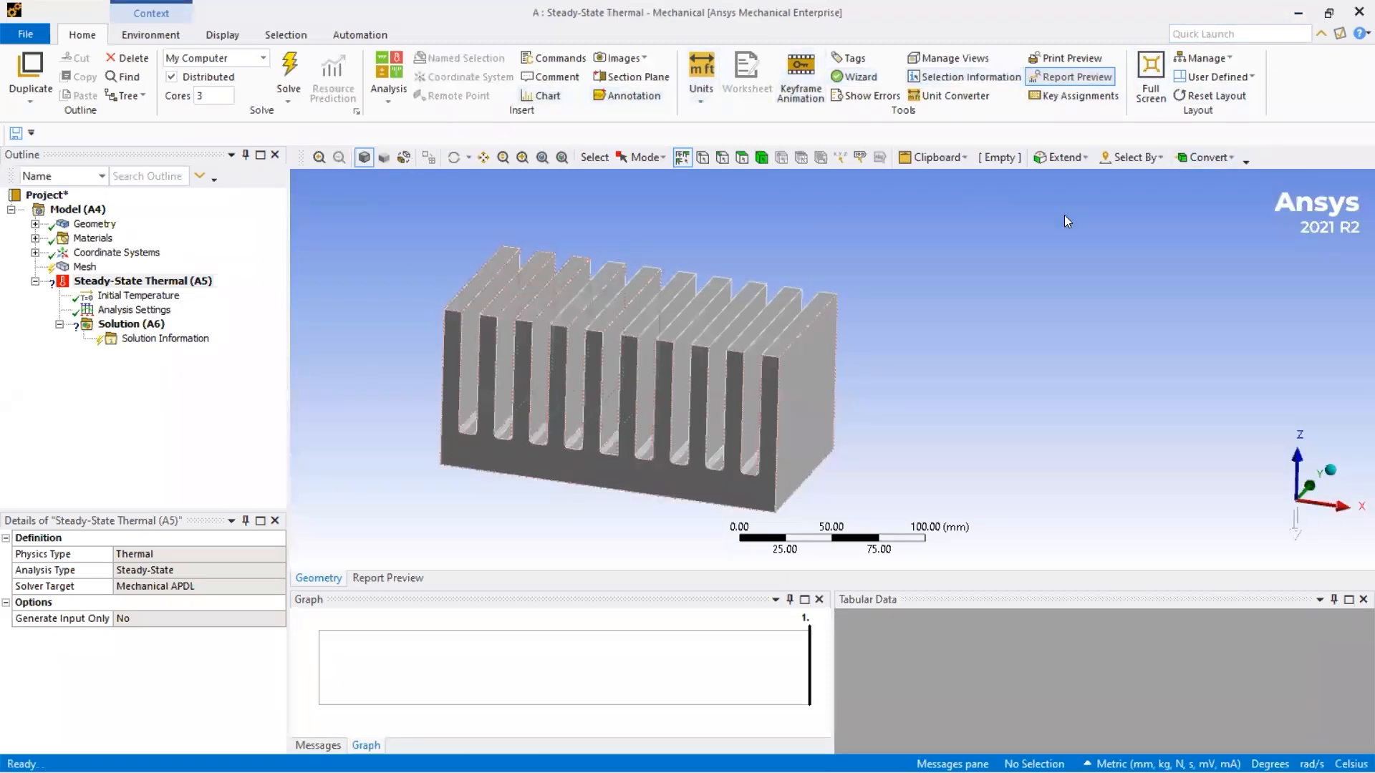
Check the project schematic in Workbench and return to the Mechanical window.
click(1297, 12)
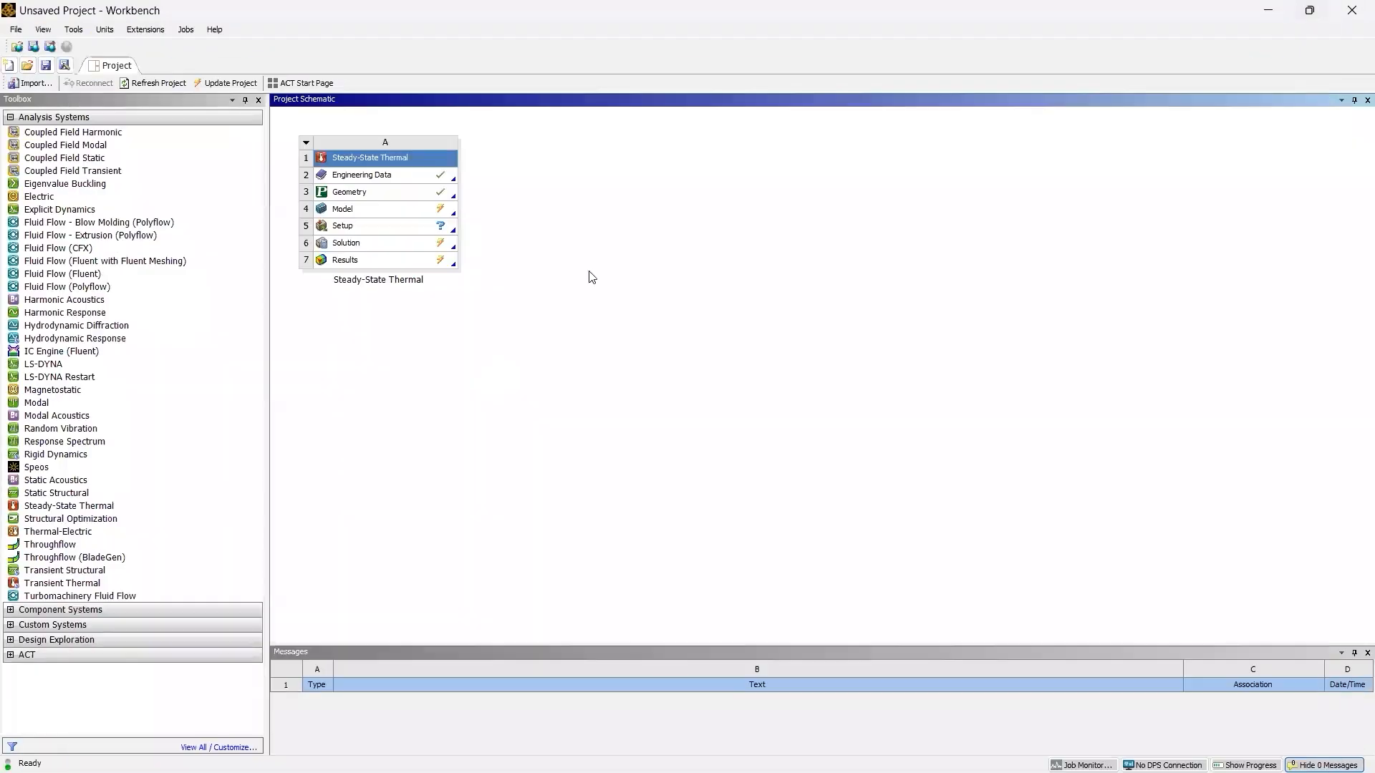
mouse_move(904, 752)
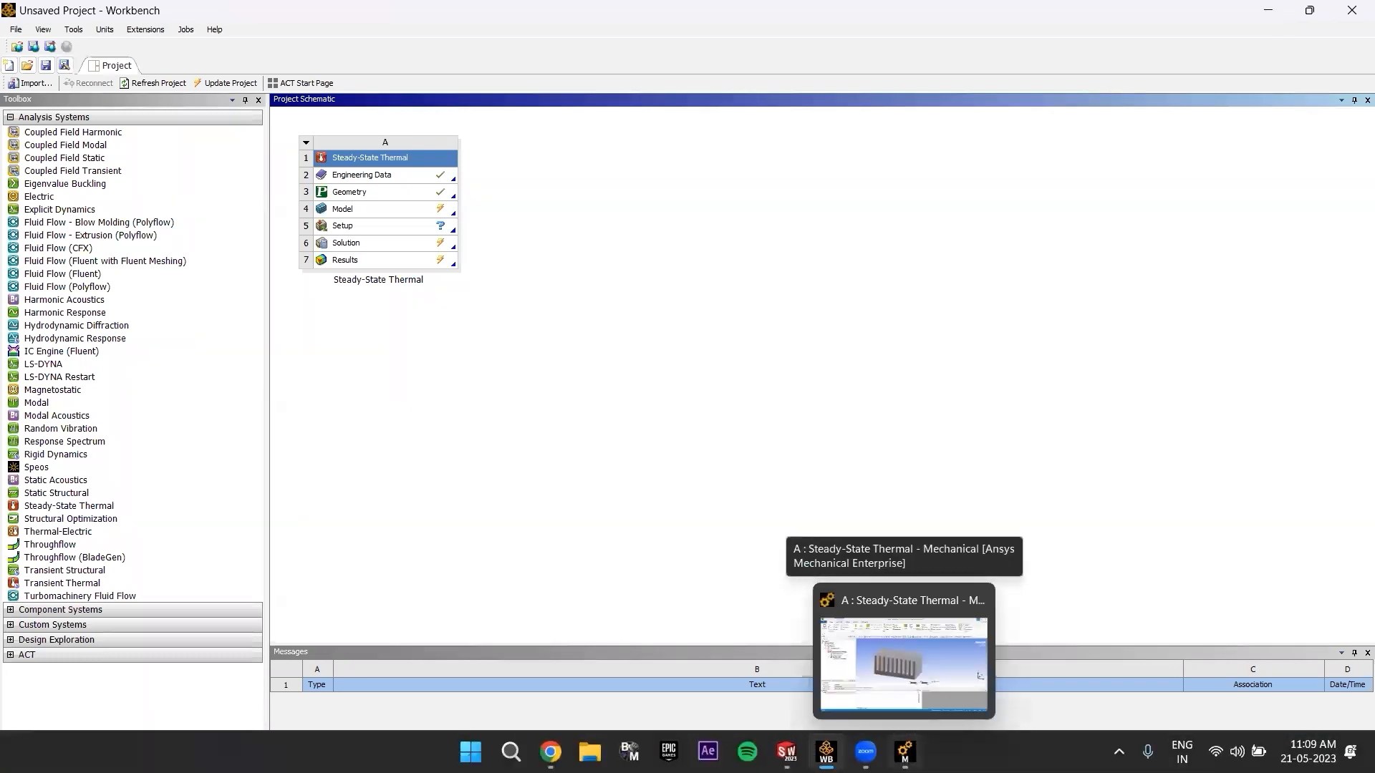
click(904, 664)
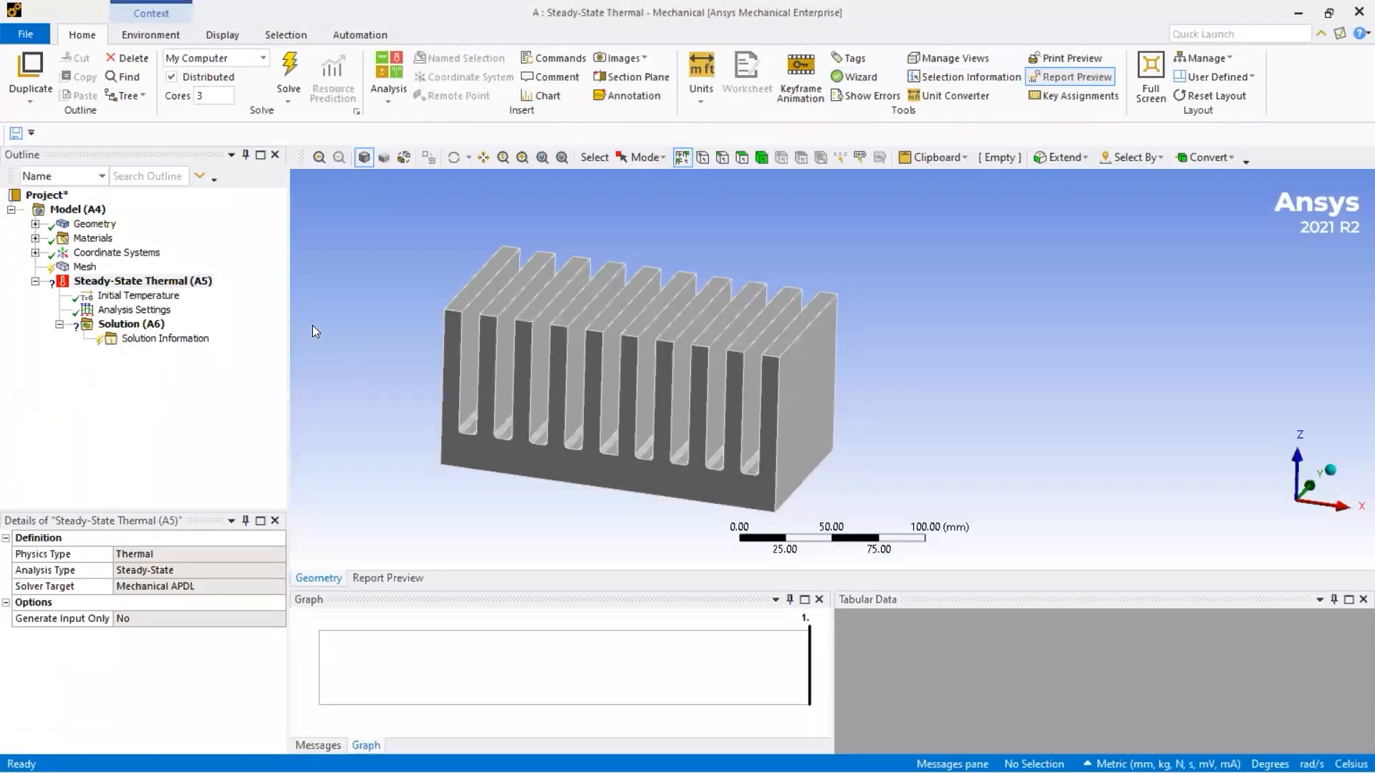
Review the model's Geometry, Materials, Coordinate Systems and Mesh branches, and return to the graphical view of the geometry.
click(84, 212)
click(87, 225)
click(88, 238)
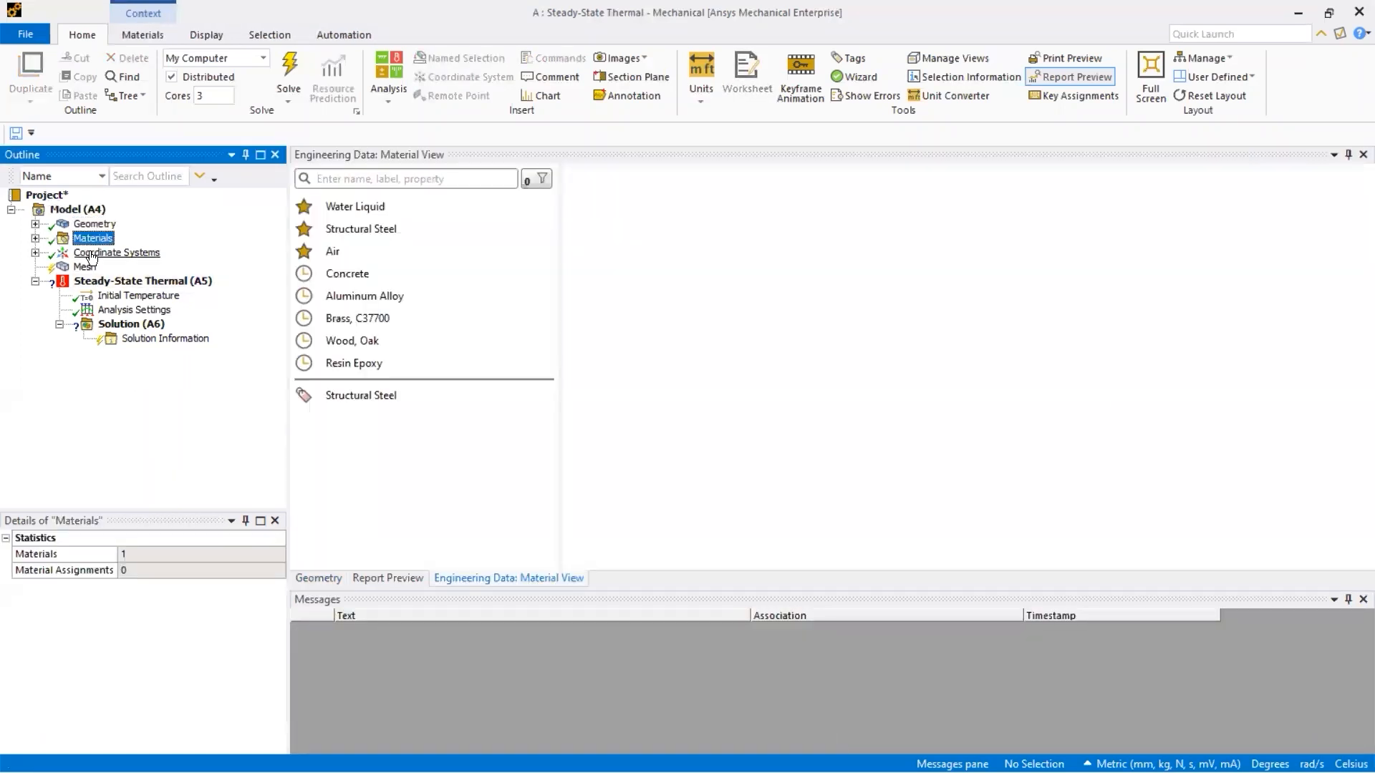
click(90, 252)
click(89, 225)
click(85, 268)
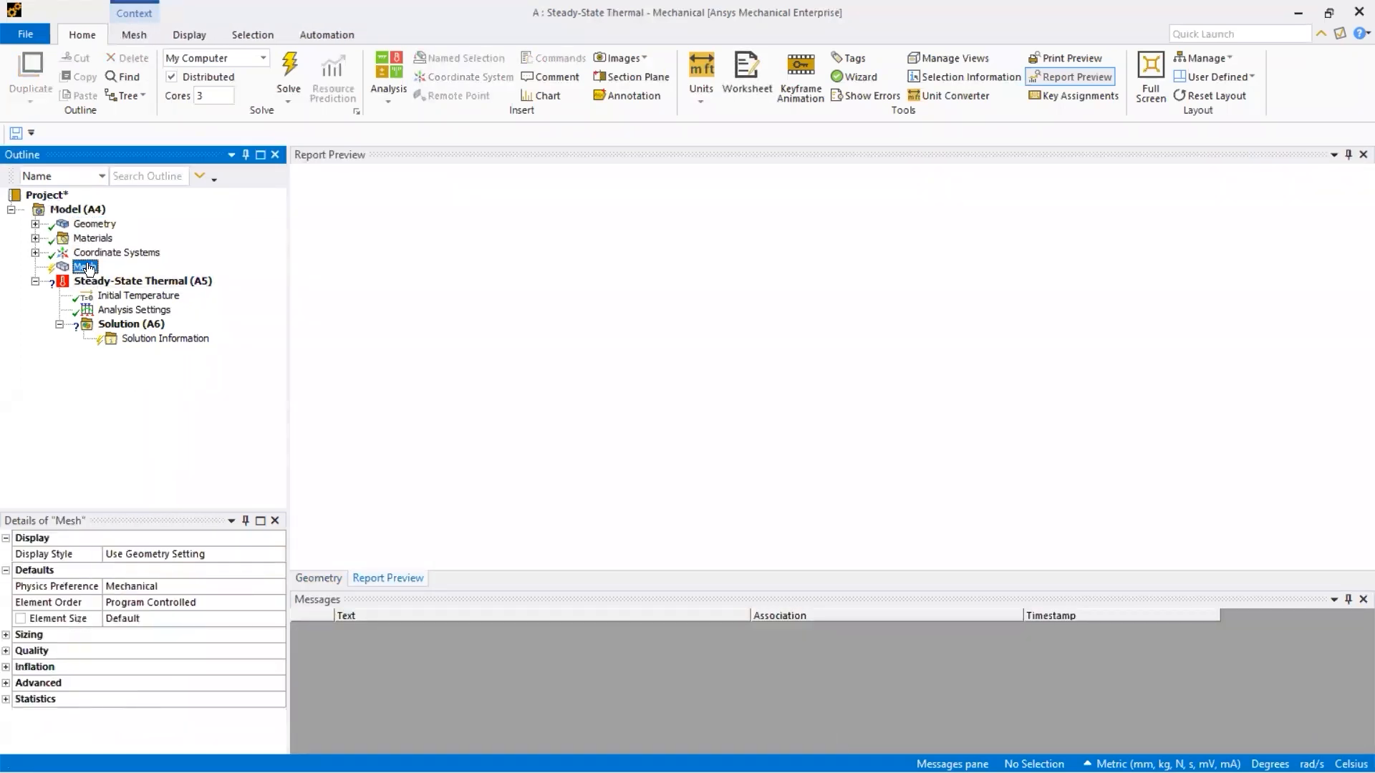
click(92, 224)
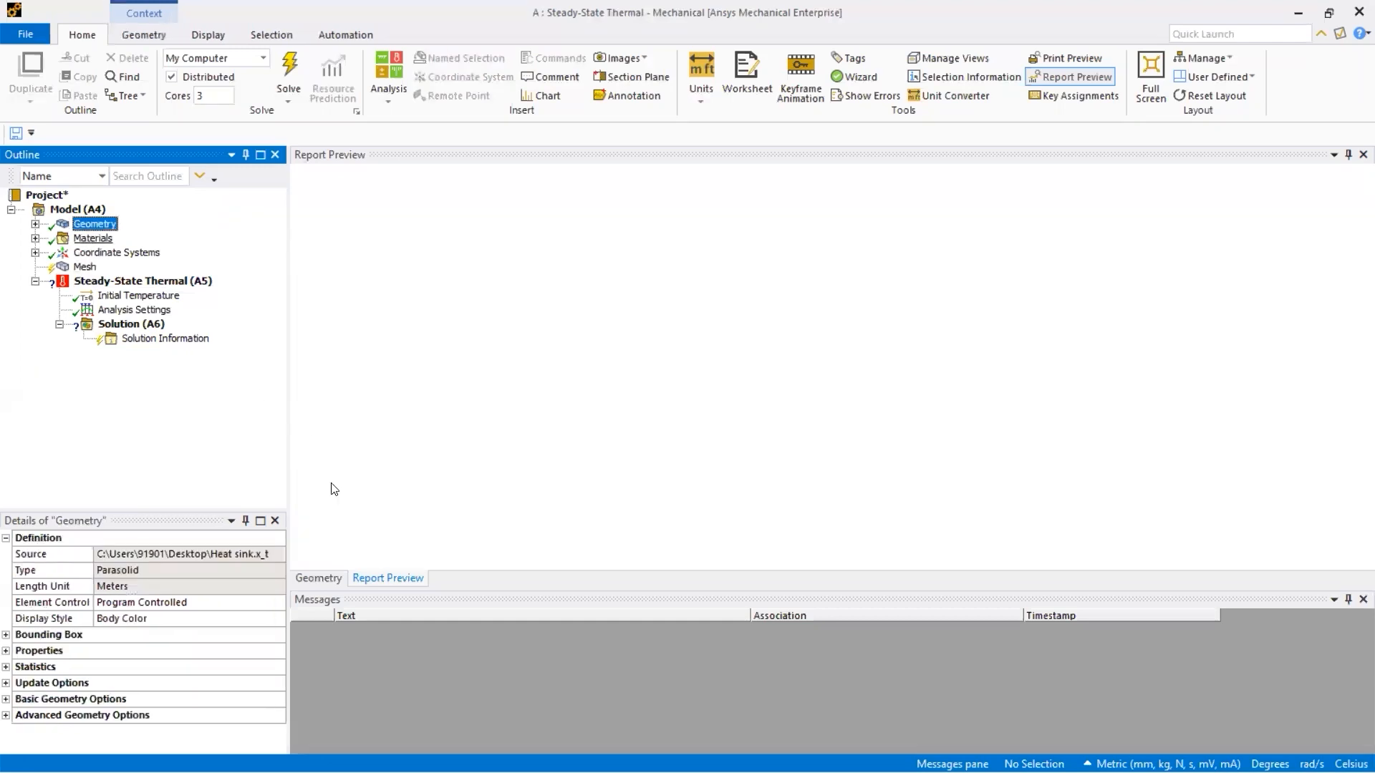
click(324, 579)
right_click(362, 577)
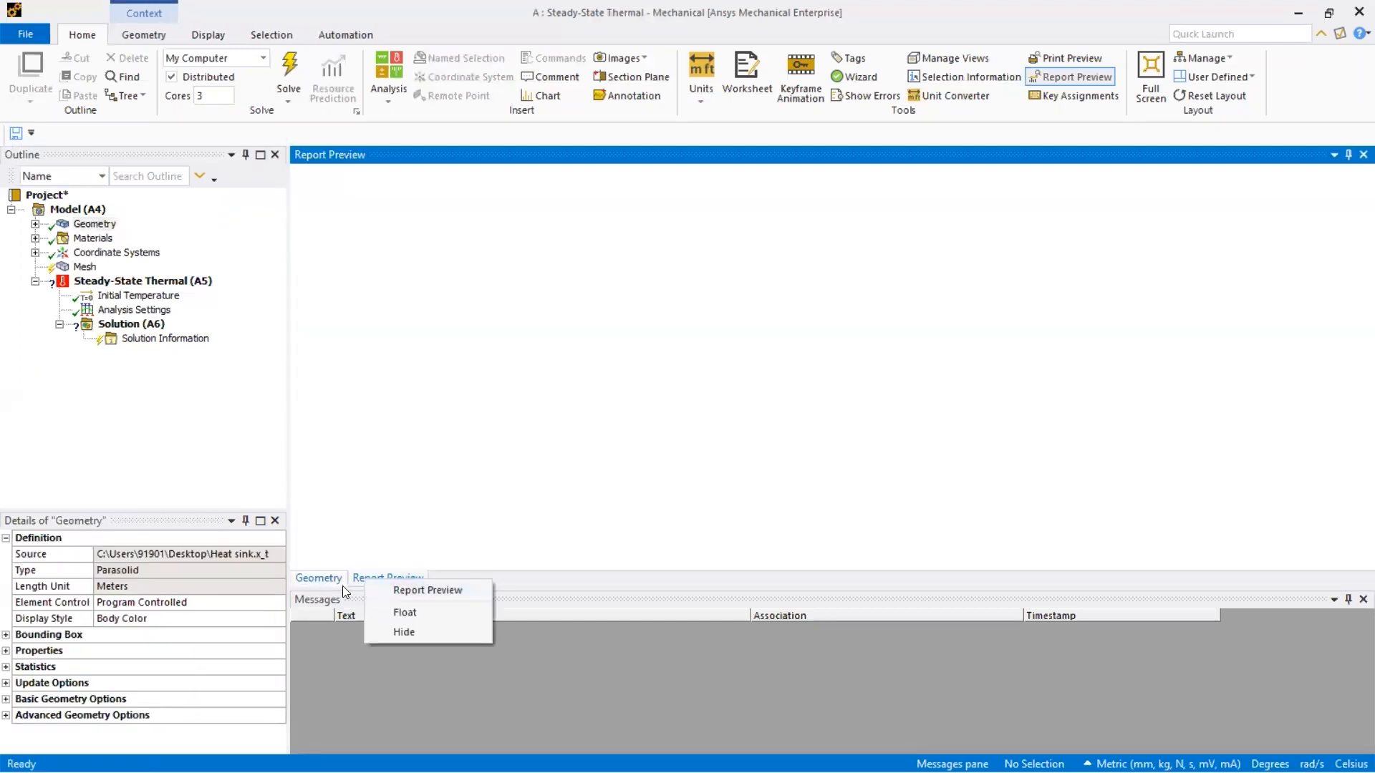
click(337, 581)
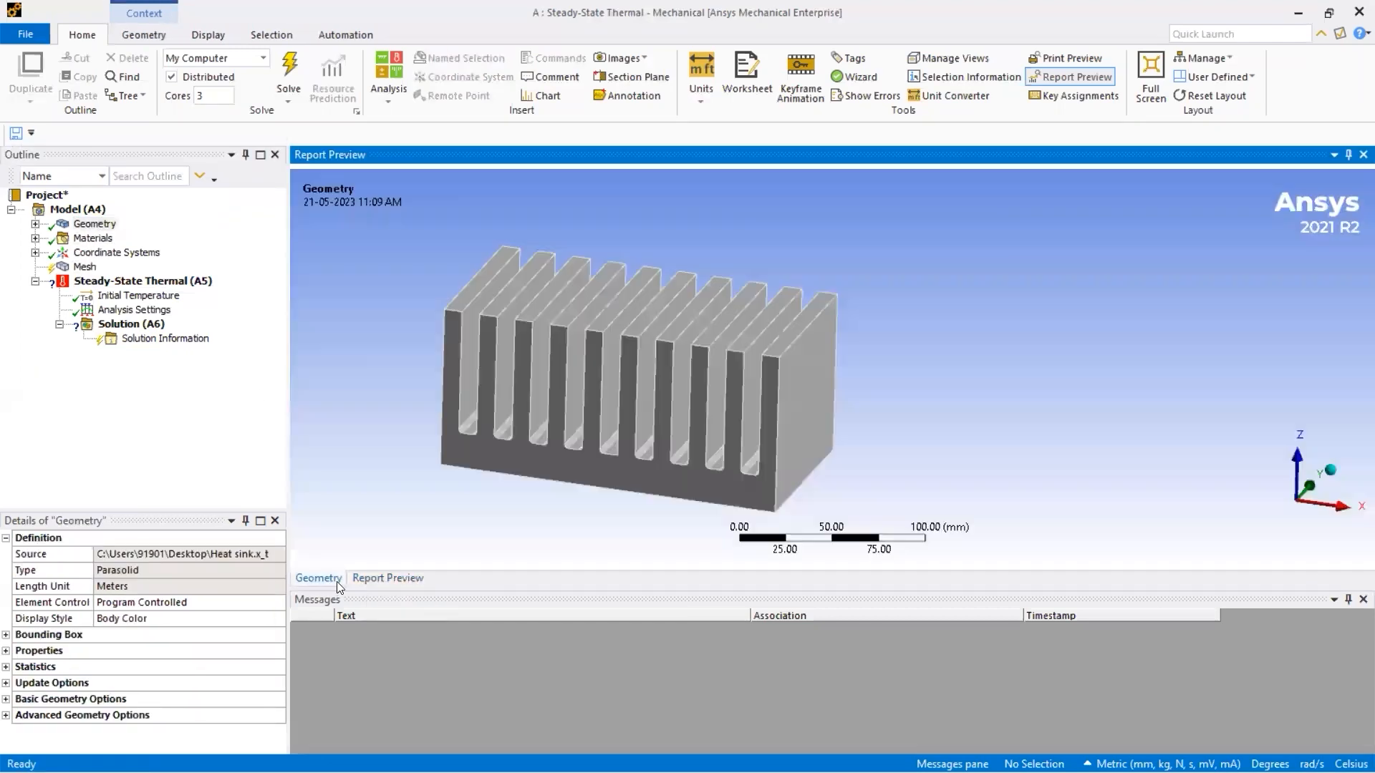
Expand the Geometry branch and inspect Part 1 with its details, comparing it with the overall geometry entry.
click(35, 224)
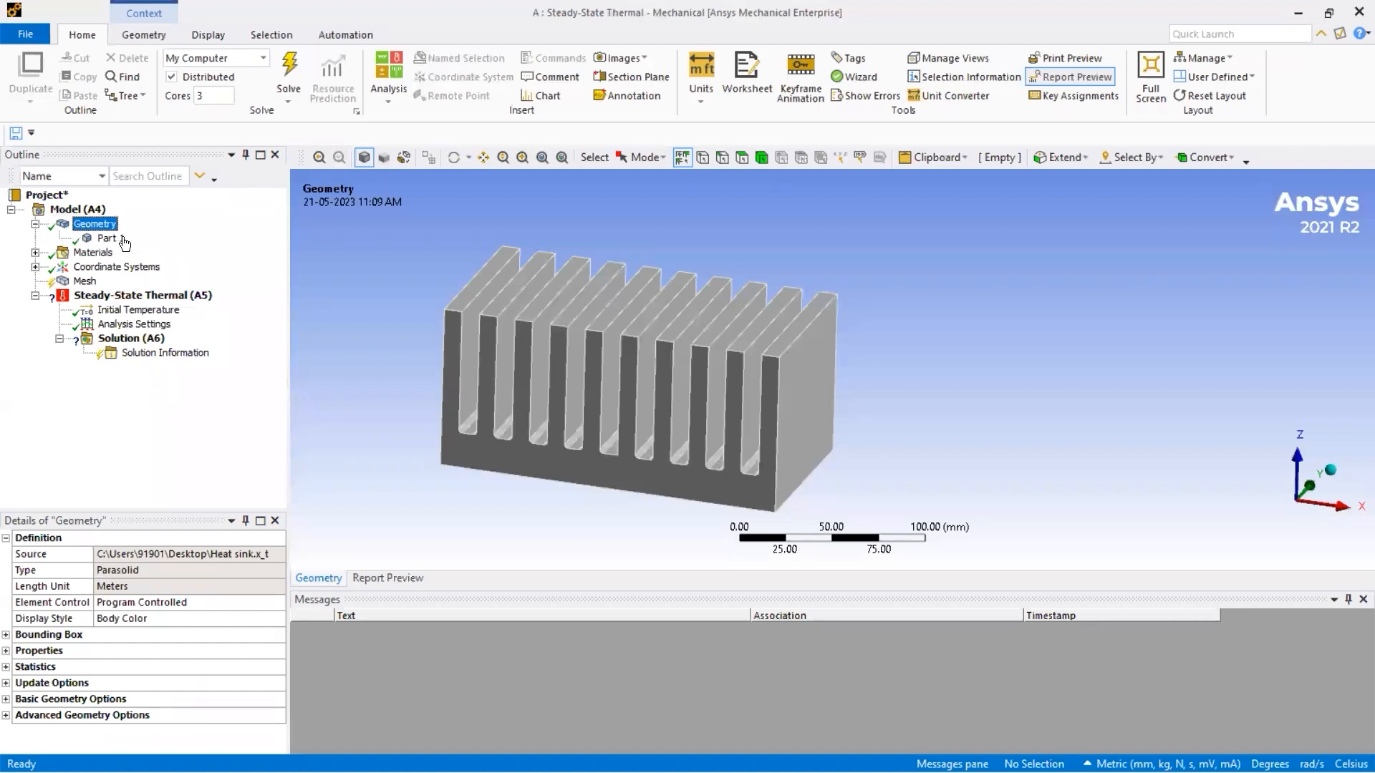
click(122, 243)
middle_drag(654, 402, 721, 415)
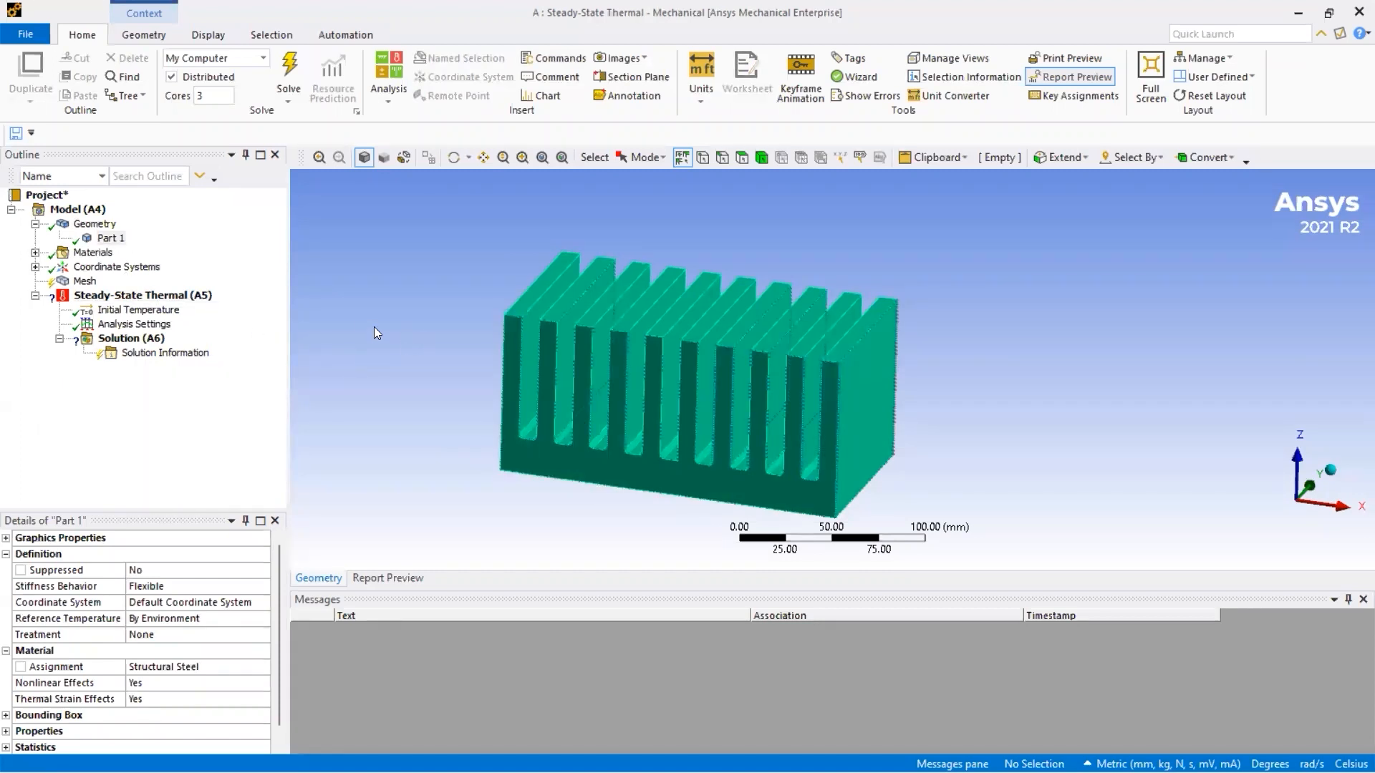
click(86, 225)
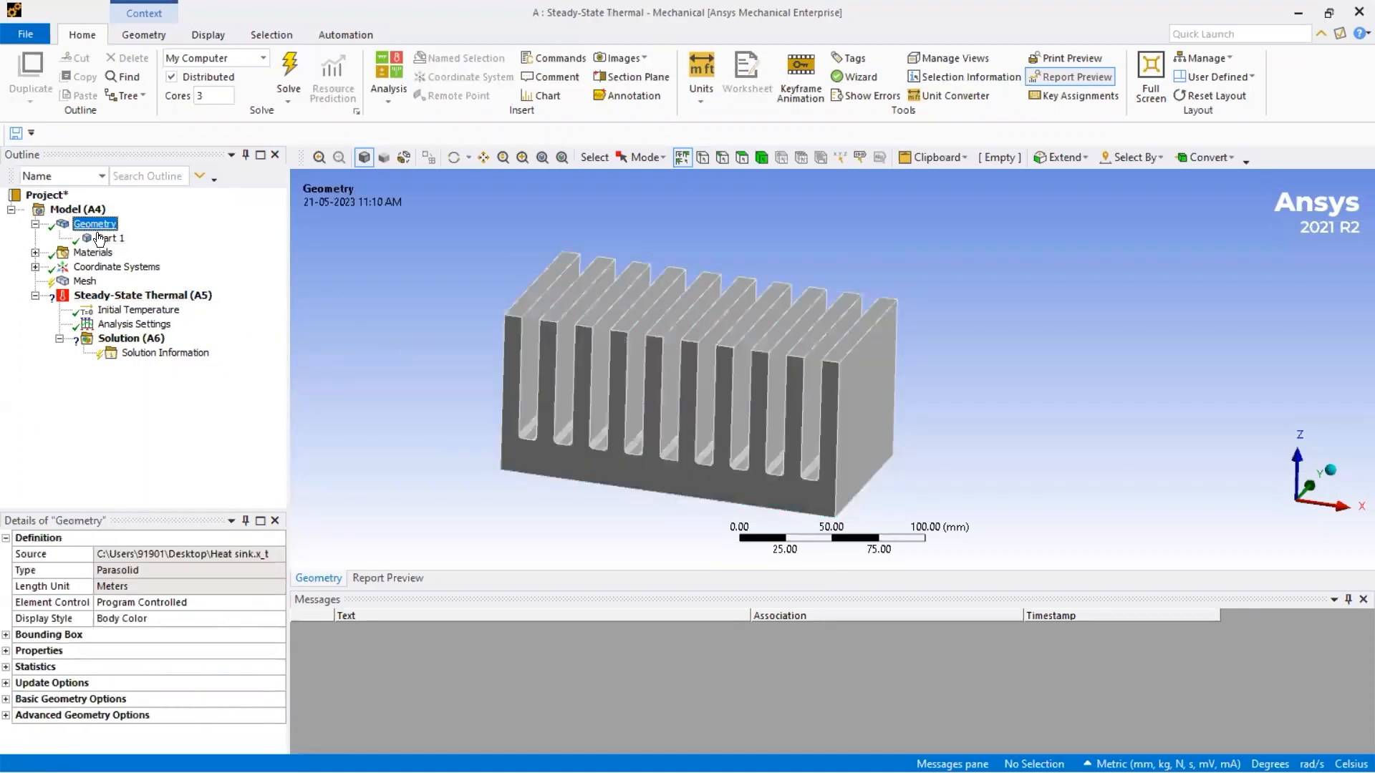
click(94, 239)
click(86, 225)
click(94, 239)
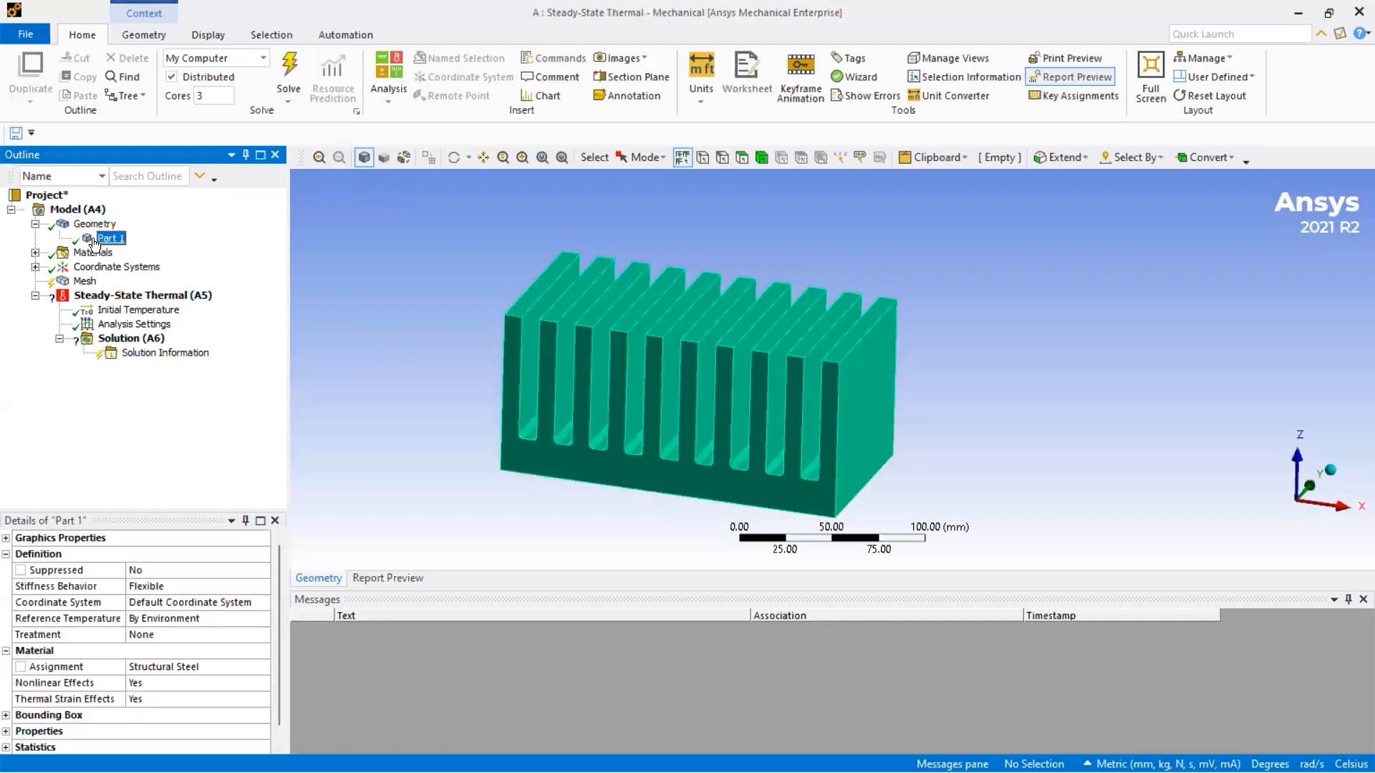
Expand the Materials branch and examine the structural and thermal properties of Structural Steel.
click(35, 253)
click(108, 269)
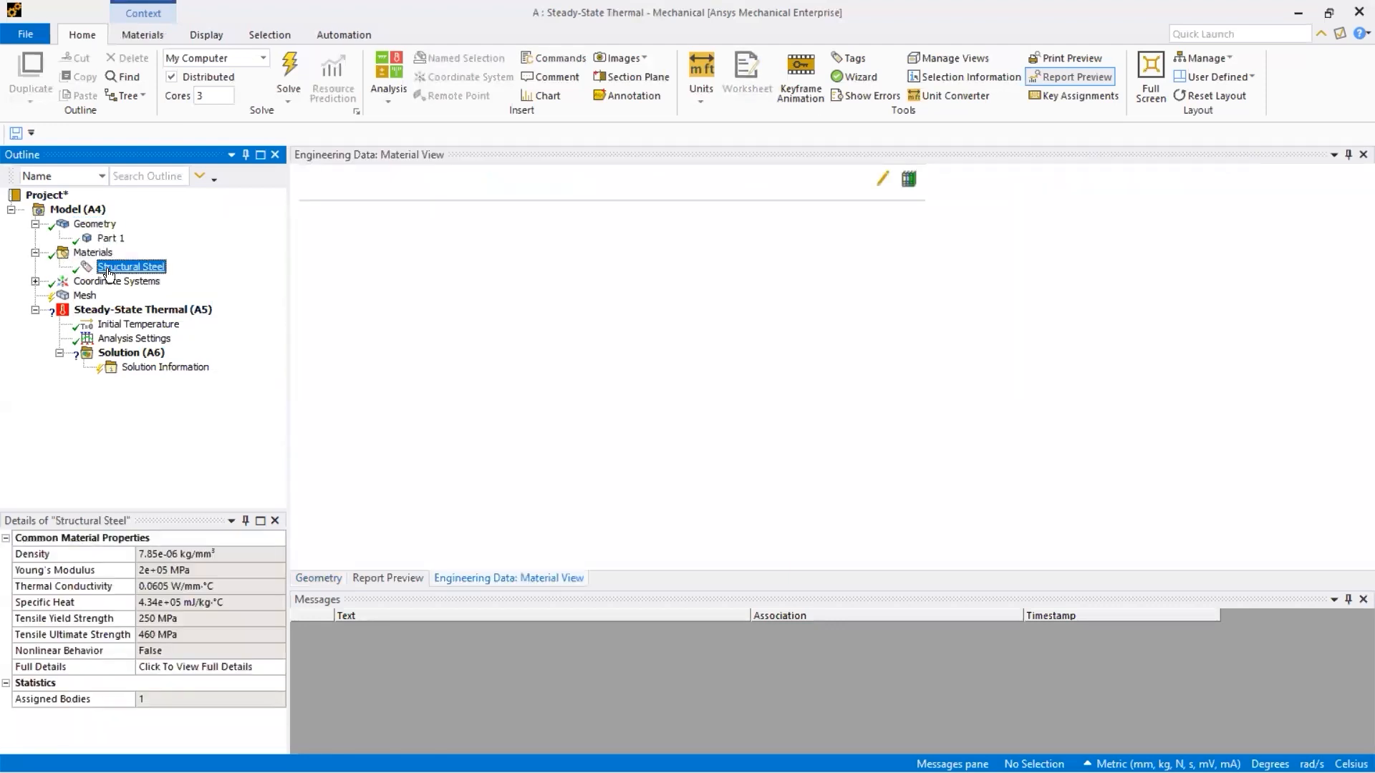
scroll(572, 366, down, 1)
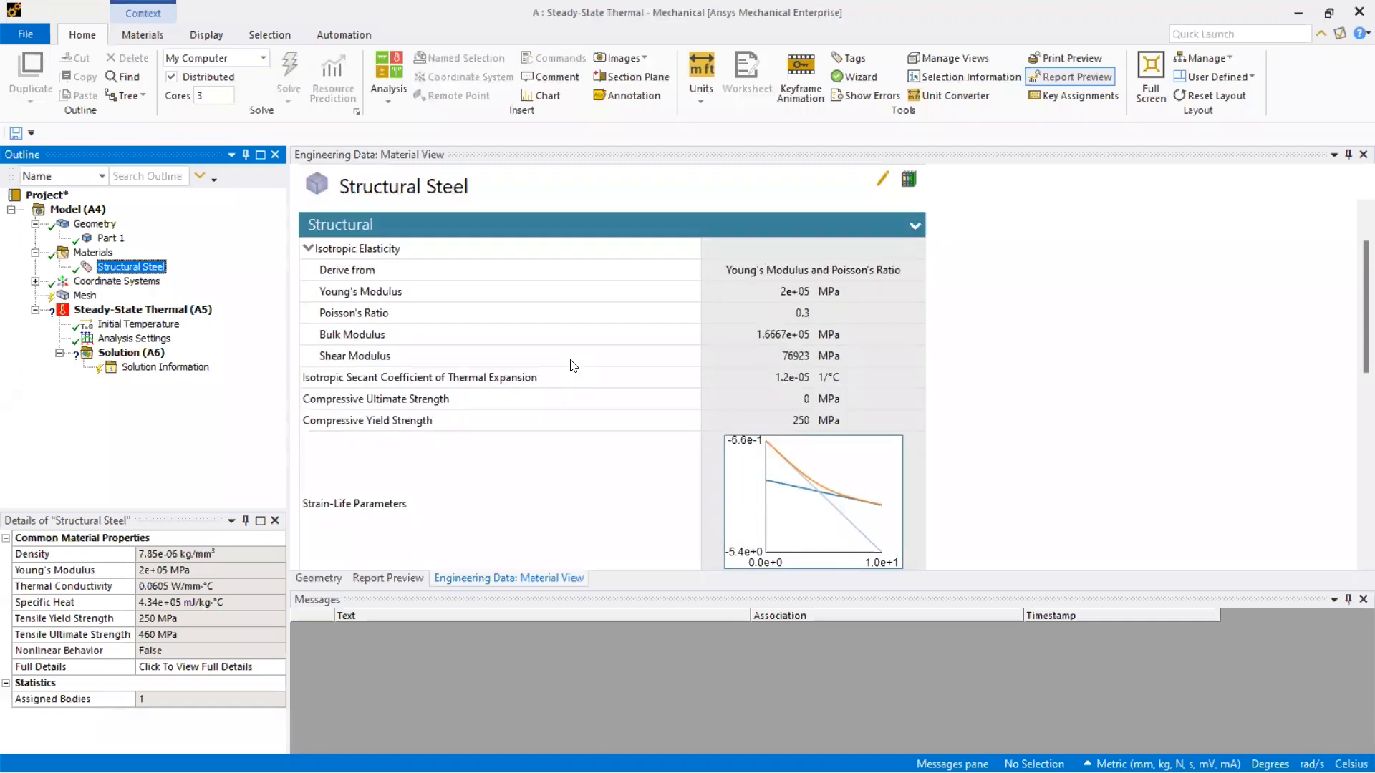
scroll(571, 366, up, 1)
scroll(520, 367, down, 5)
scroll(520, 367, down, 3)
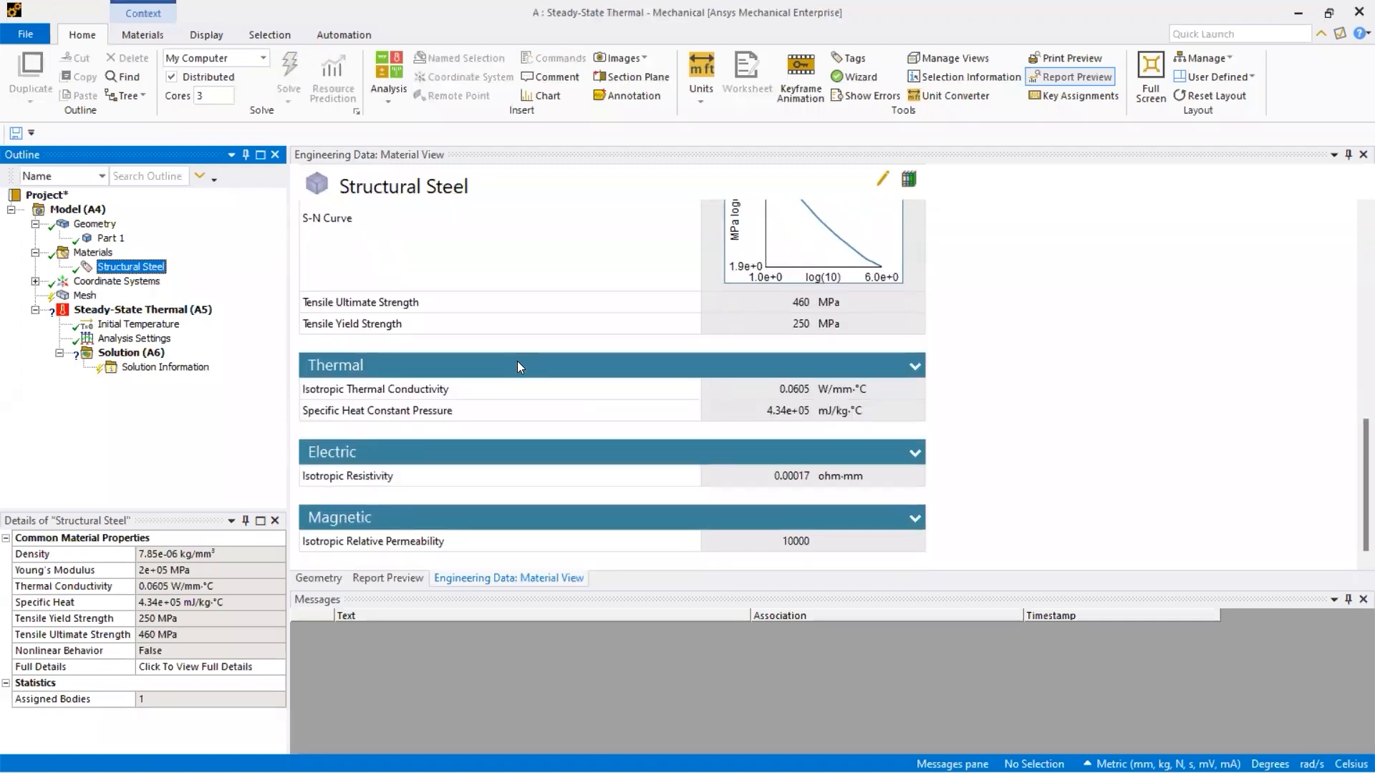
scroll(520, 368, up, 7)
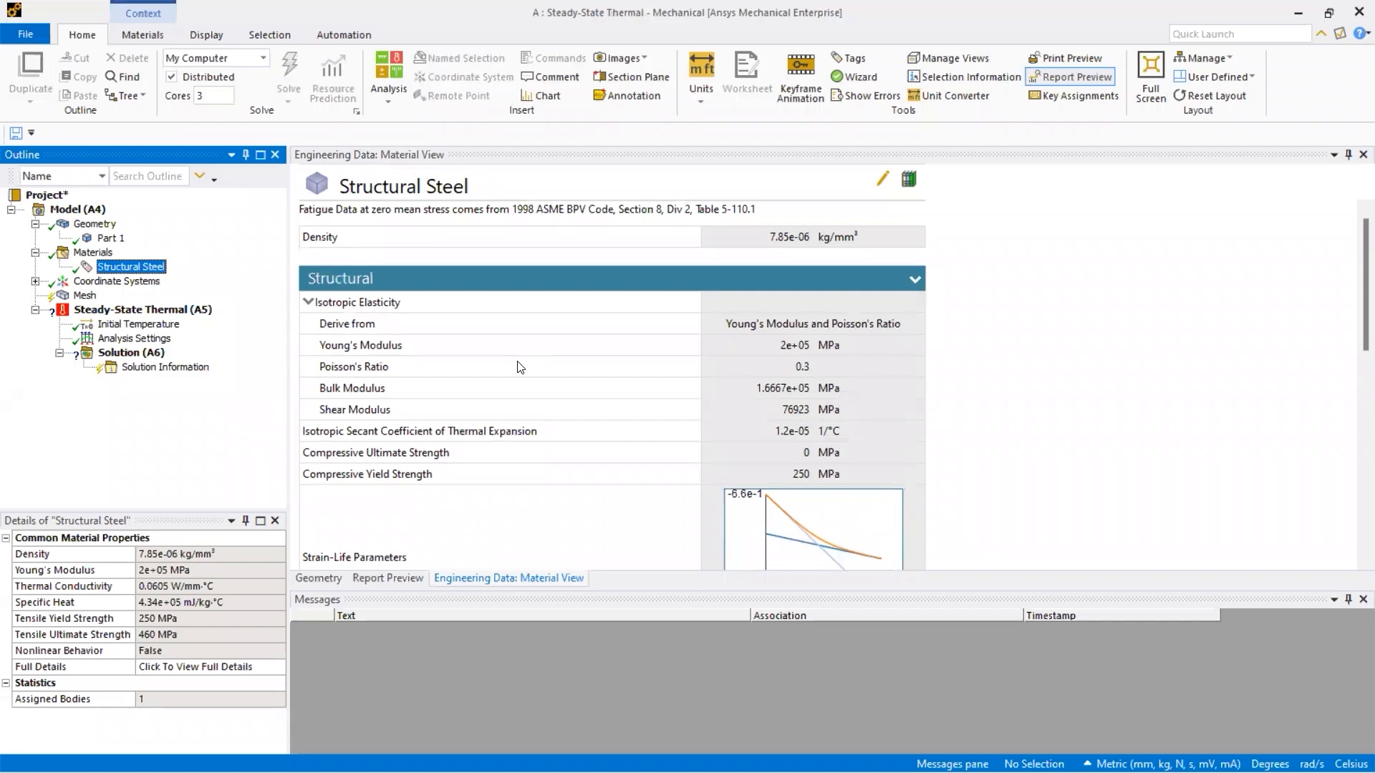
scroll(520, 367, down, 5)
scroll(519, 366, up, 5)
scroll(559, 408, down, 5)
scroll(560, 408, up, 5)
click(97, 253)
click(112, 266)
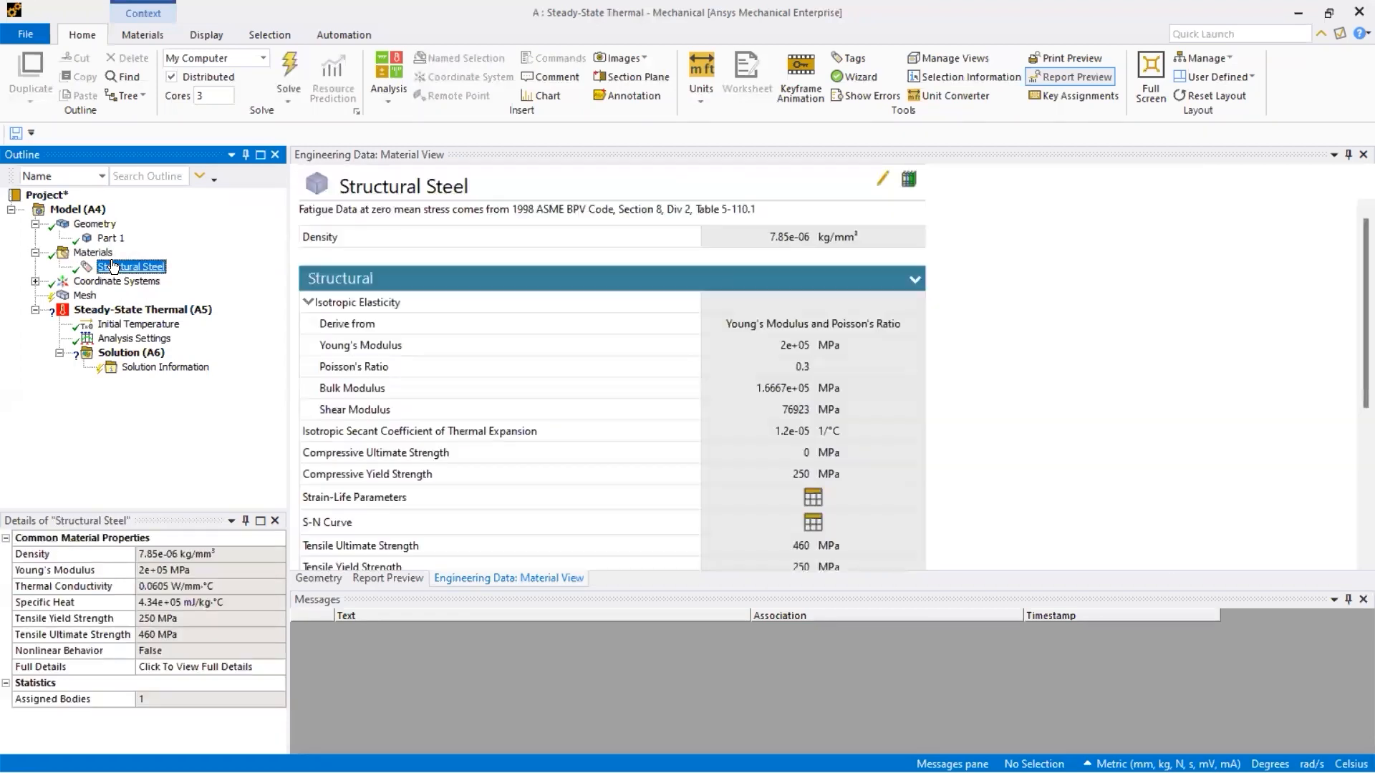
Search the engineering data materials for "alumi" and assign Aluminum Alloy to Part 1.
click(109, 239)
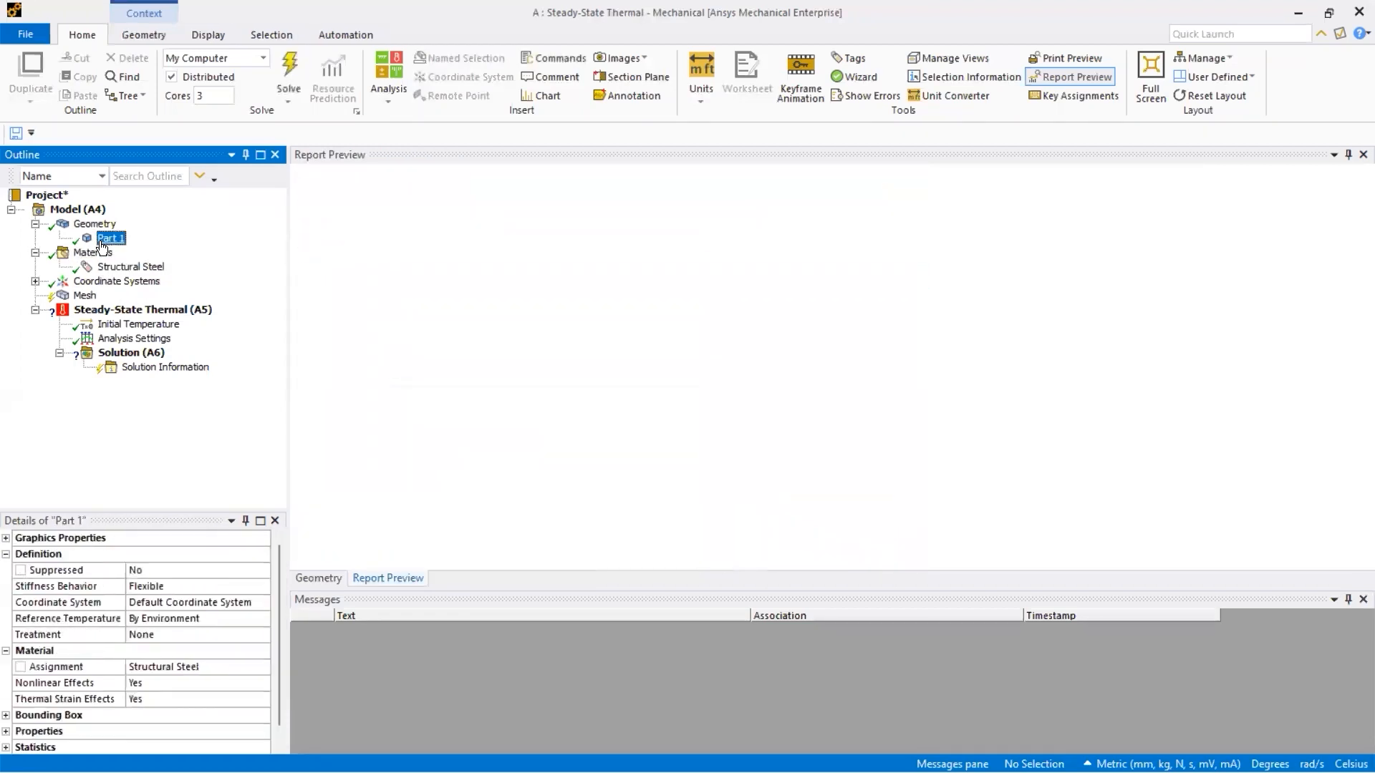
click(319, 579)
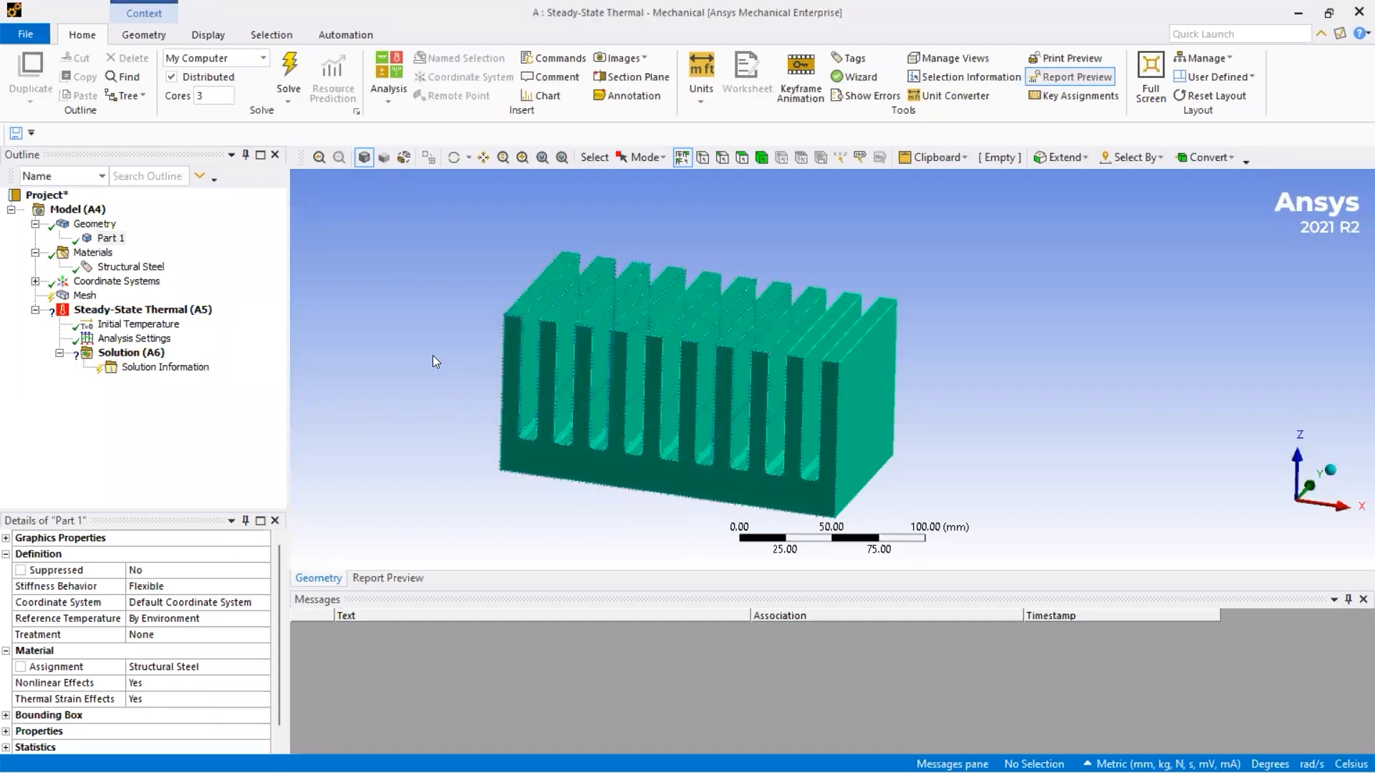
middle_drag(424, 364, 426, 360)
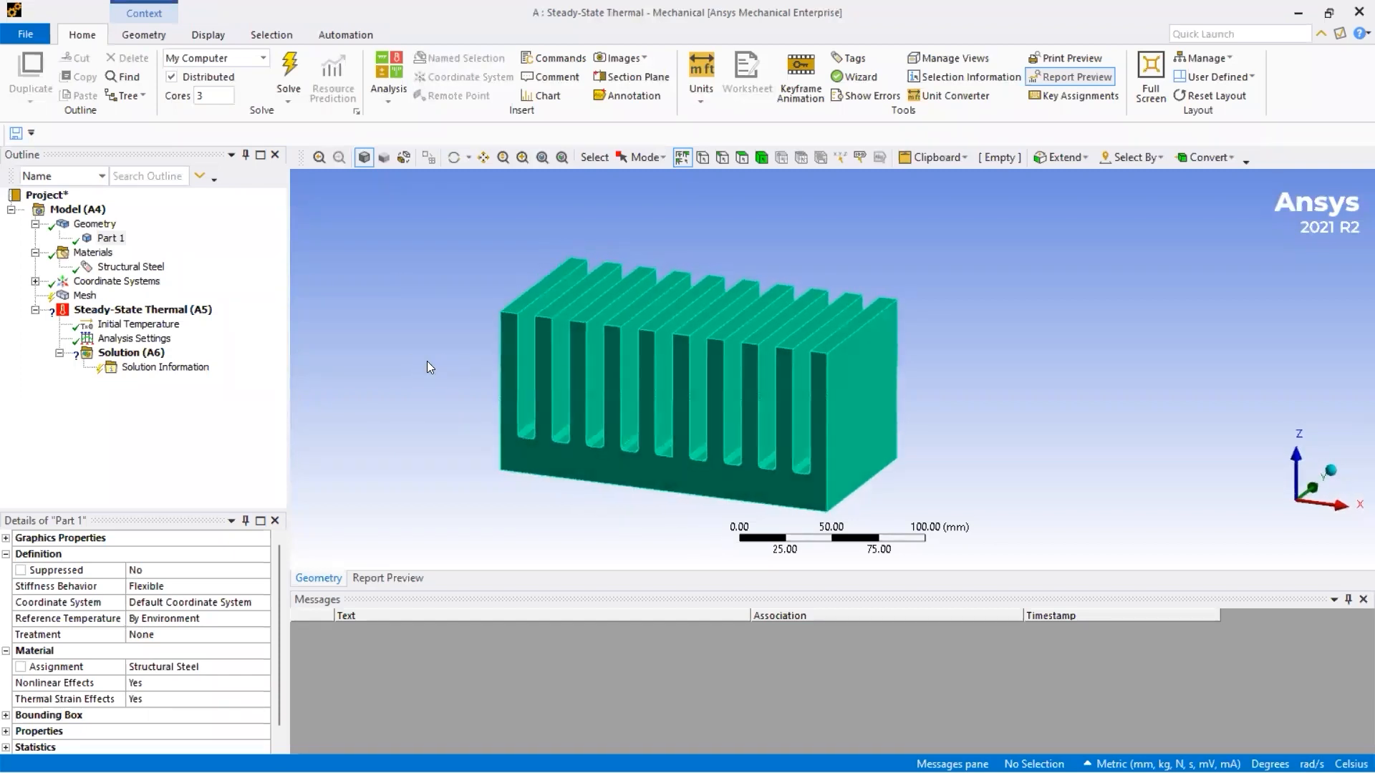
click(100, 226)
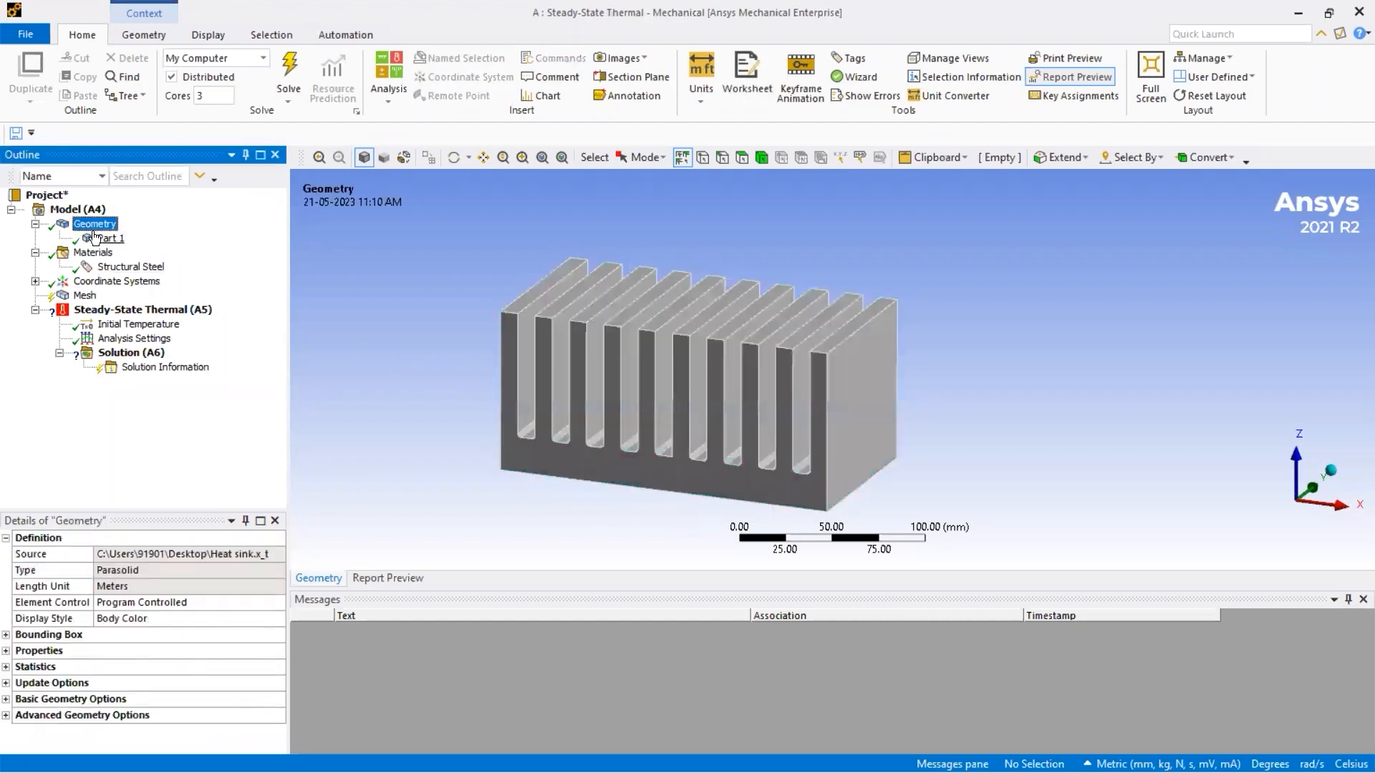
click(107, 237)
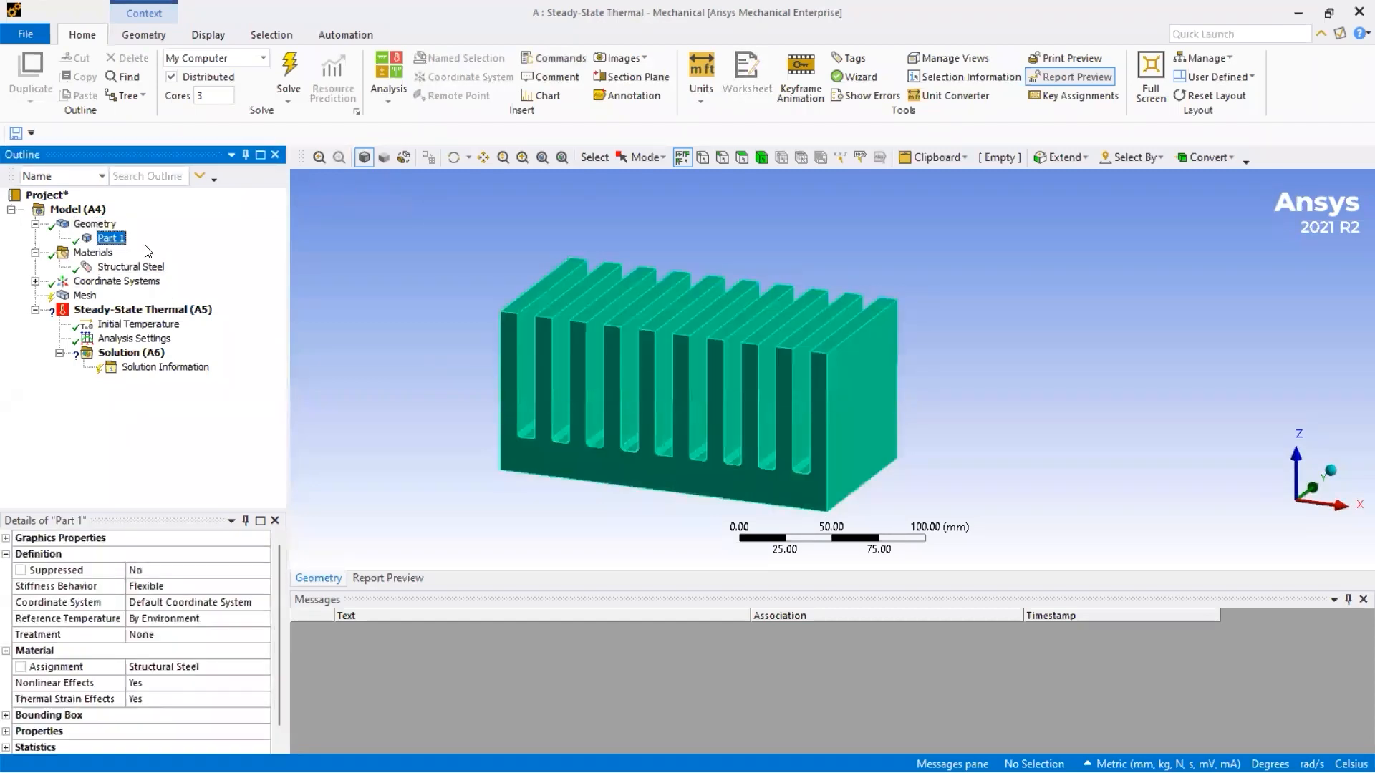
click(81, 670)
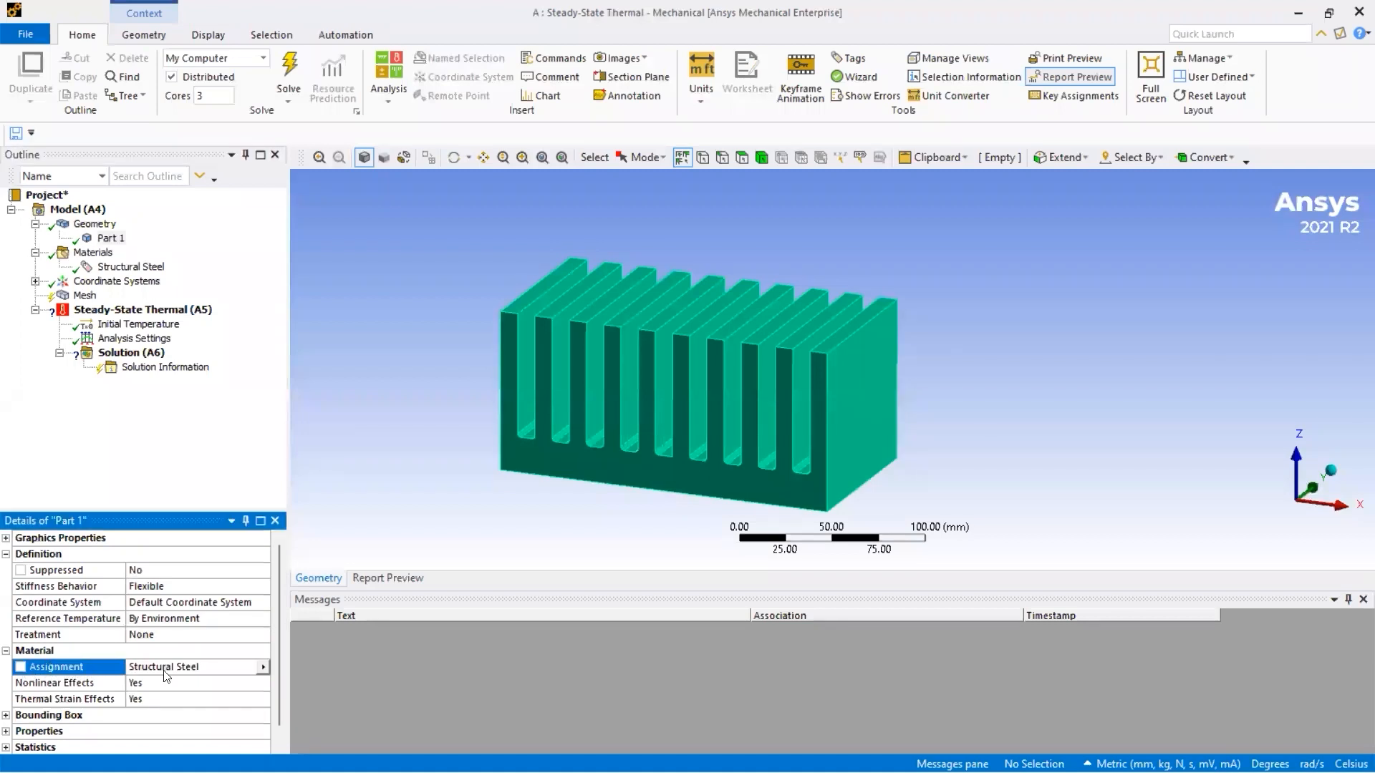
click(263, 667)
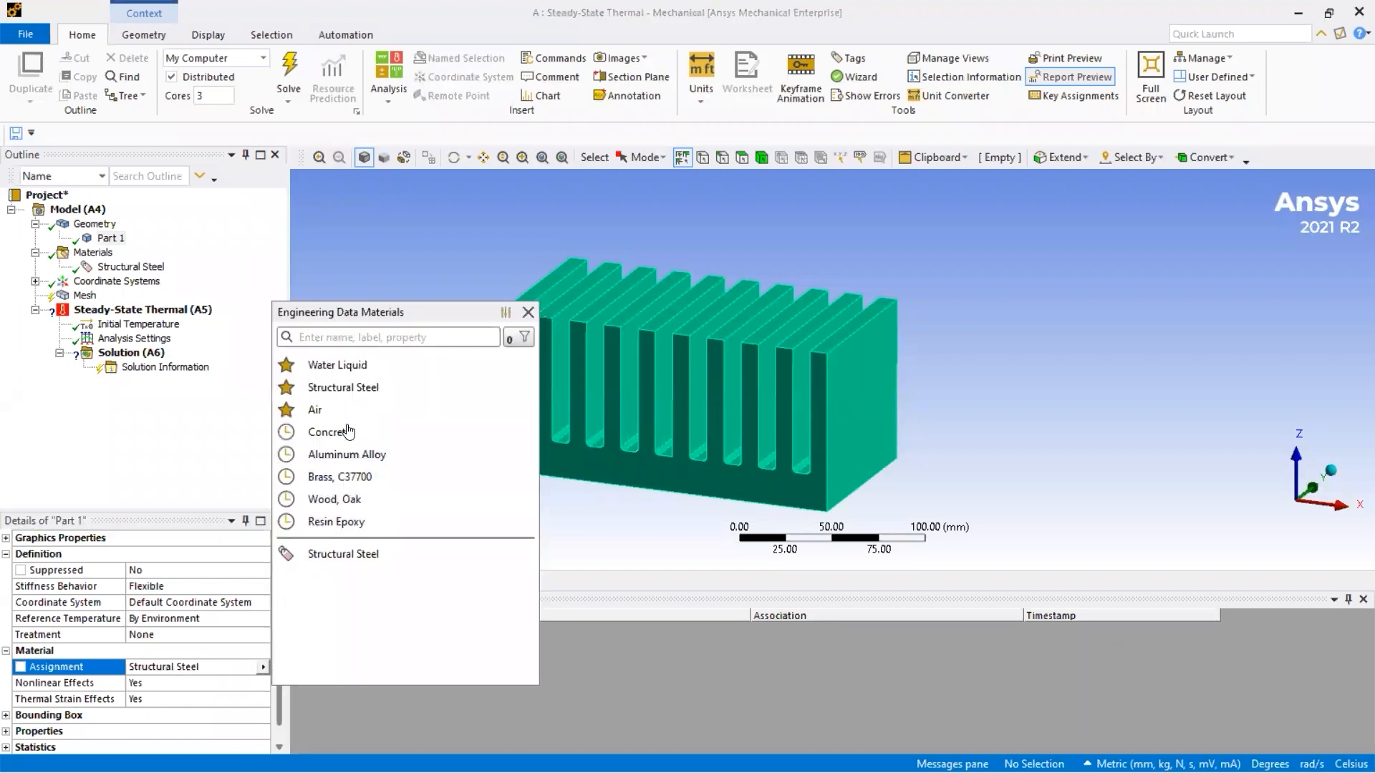
click(365, 339)
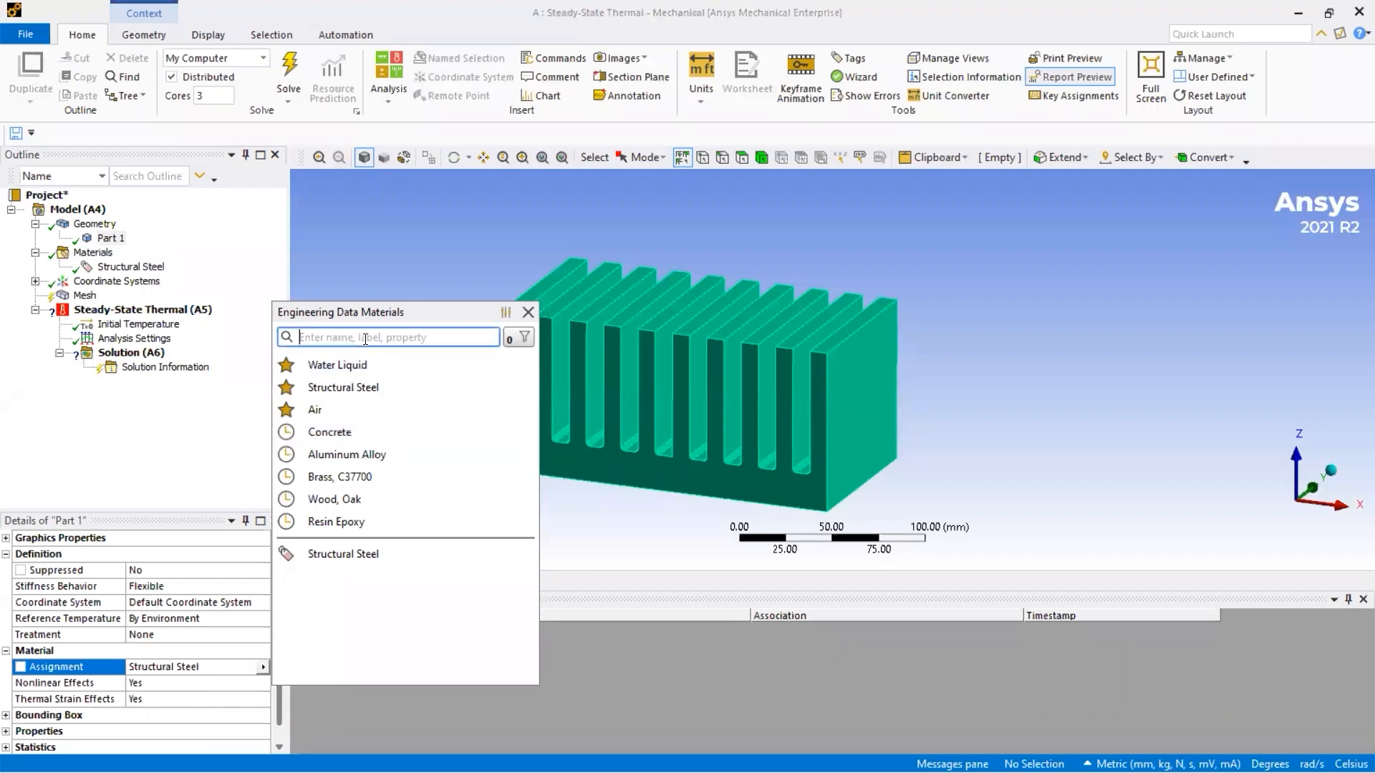
text(alumi)
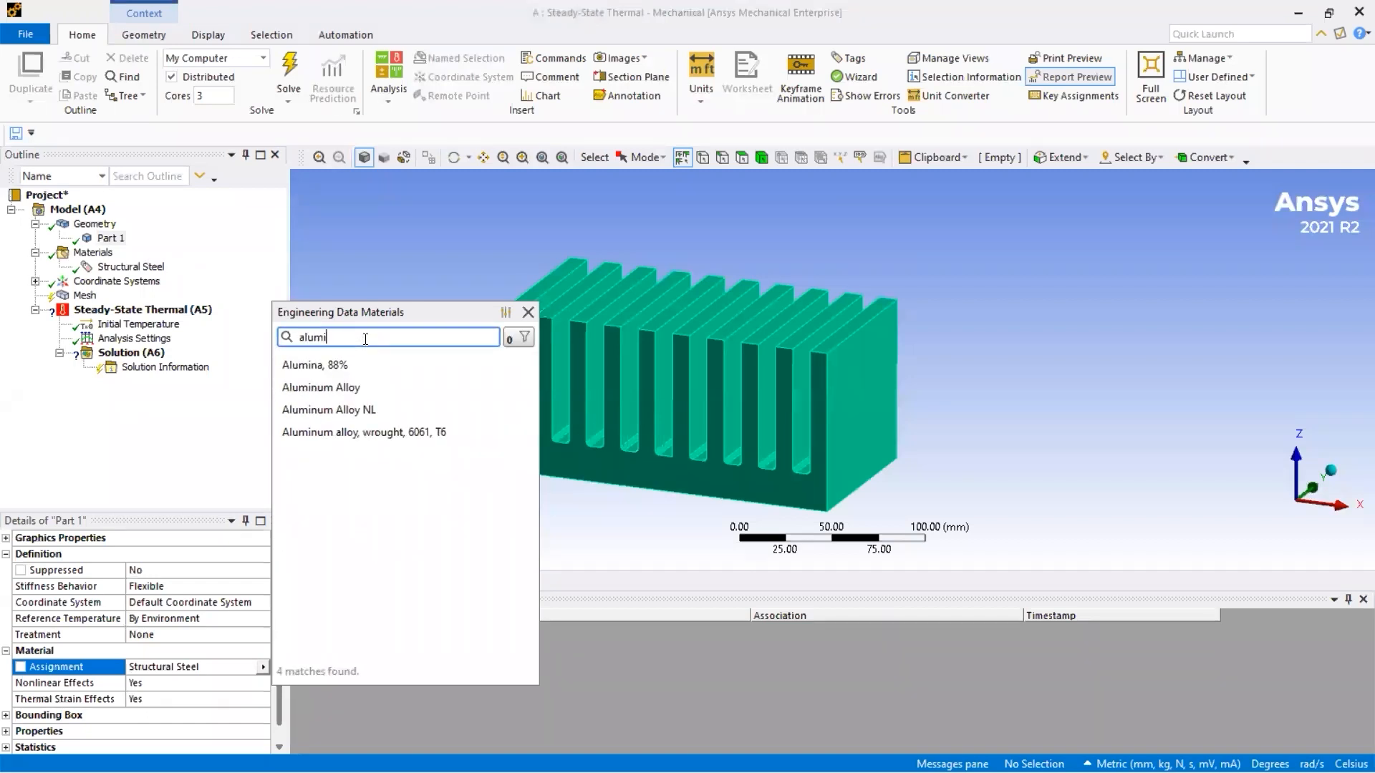
click(365, 390)
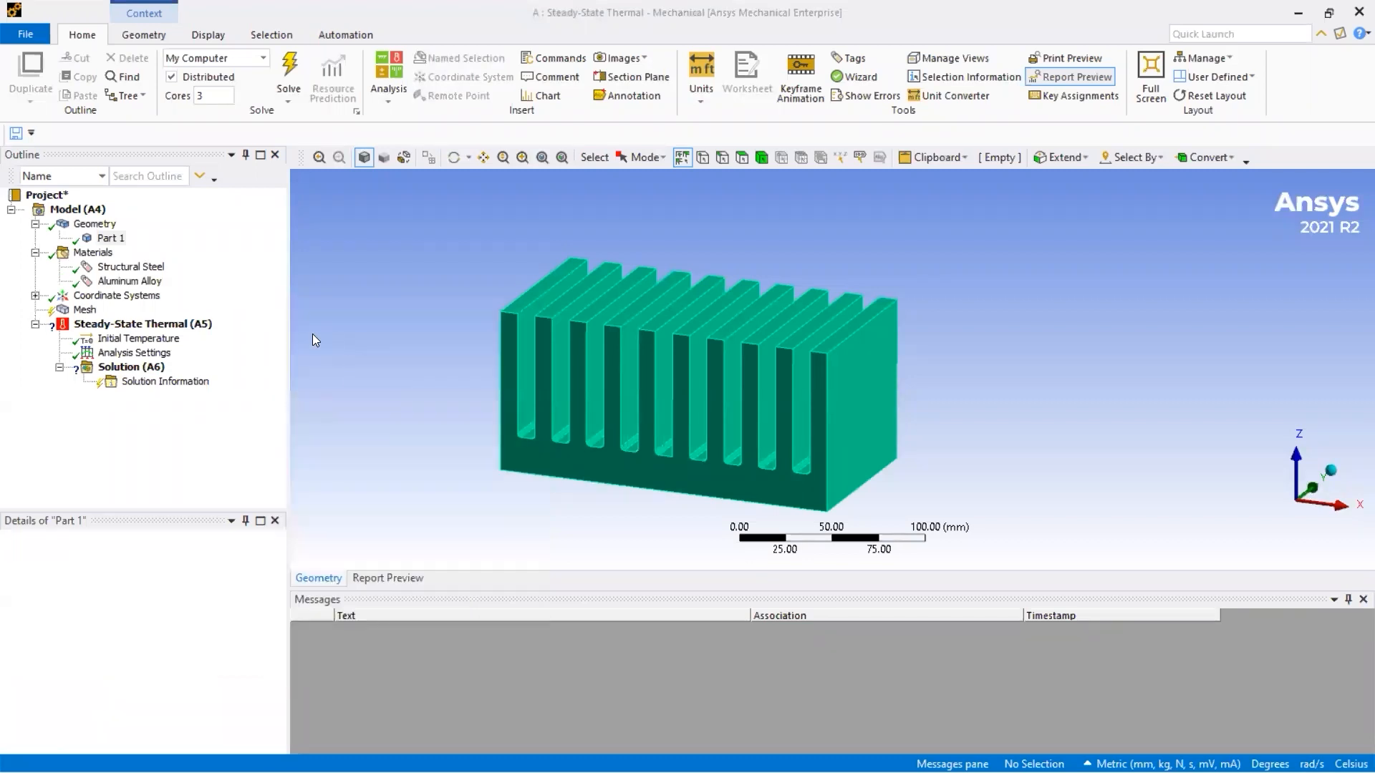
Check Part 1's material assignment, collapse the Materials branch and bring up the Mesh details.
click(71, 668)
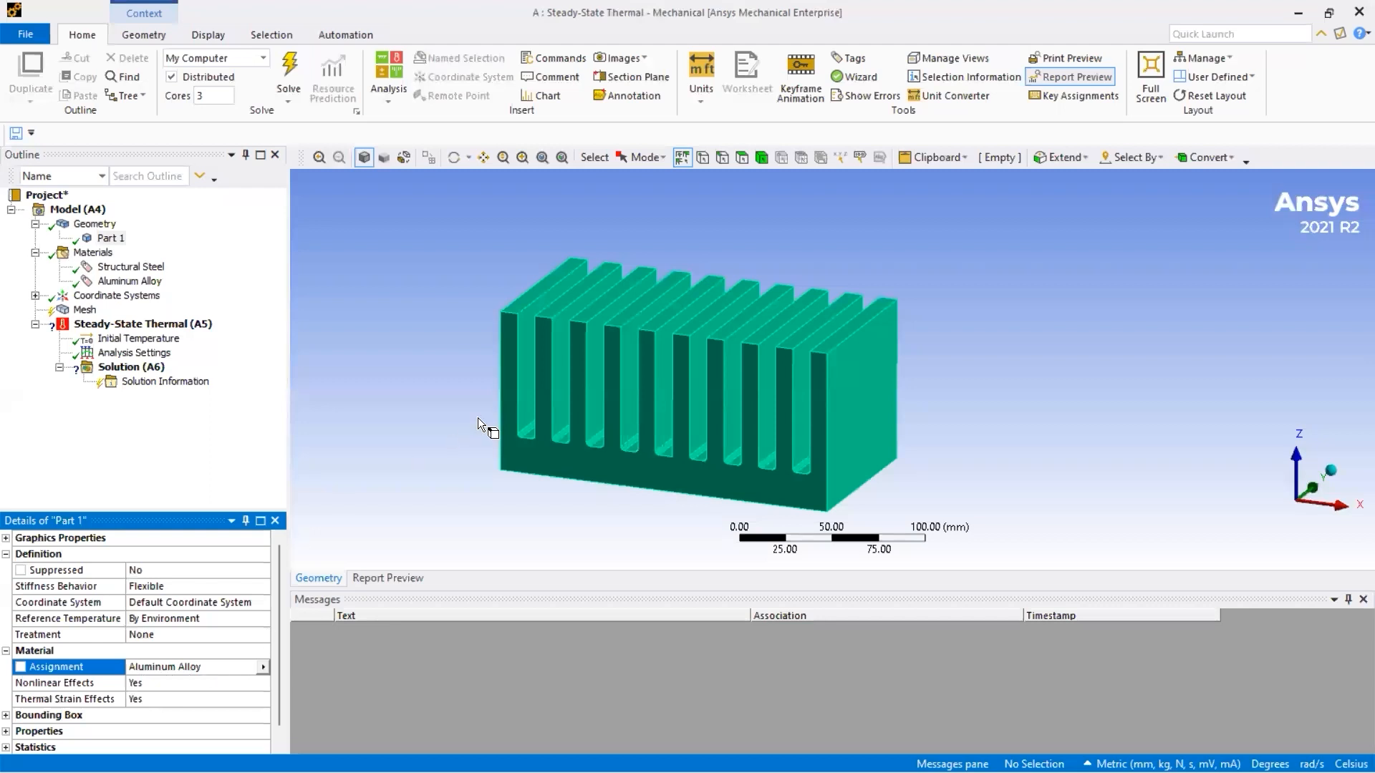
click(35, 253)
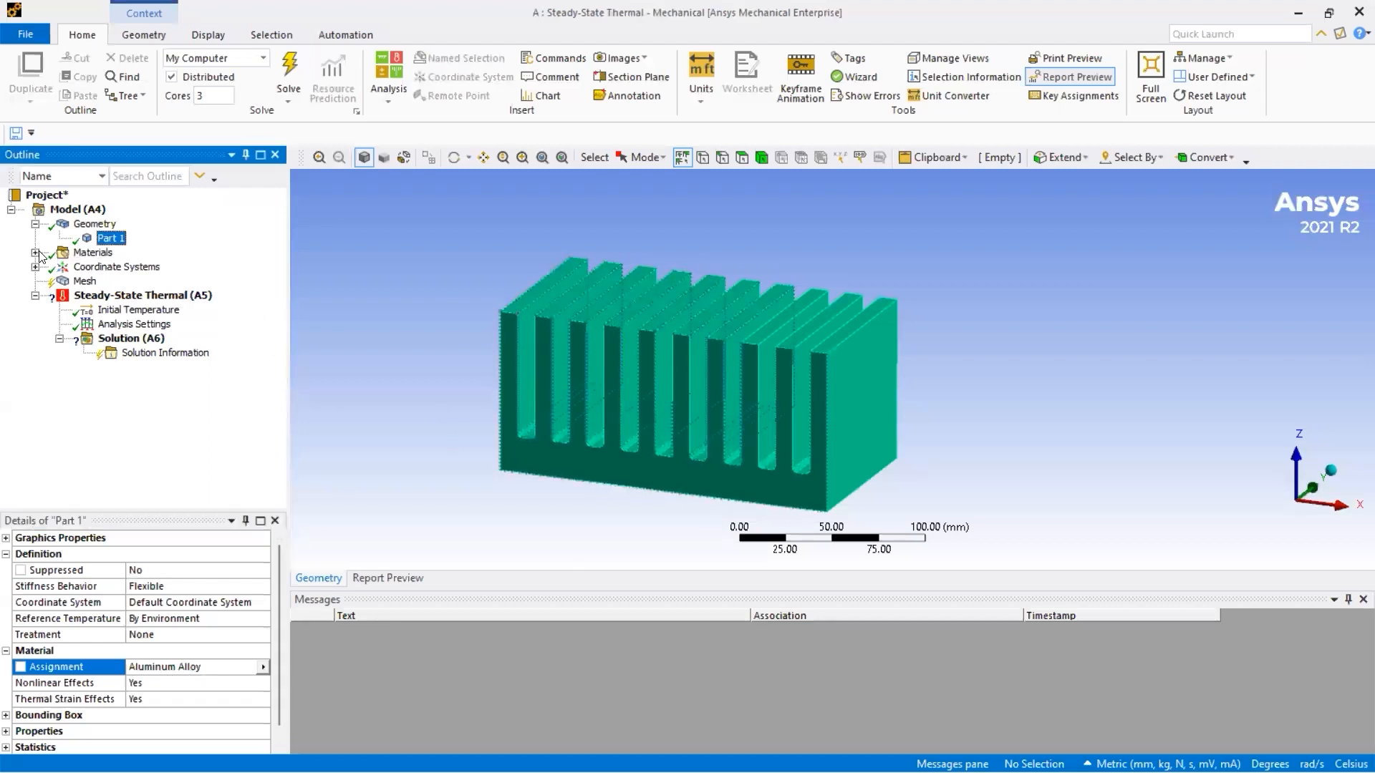
click(82, 282)
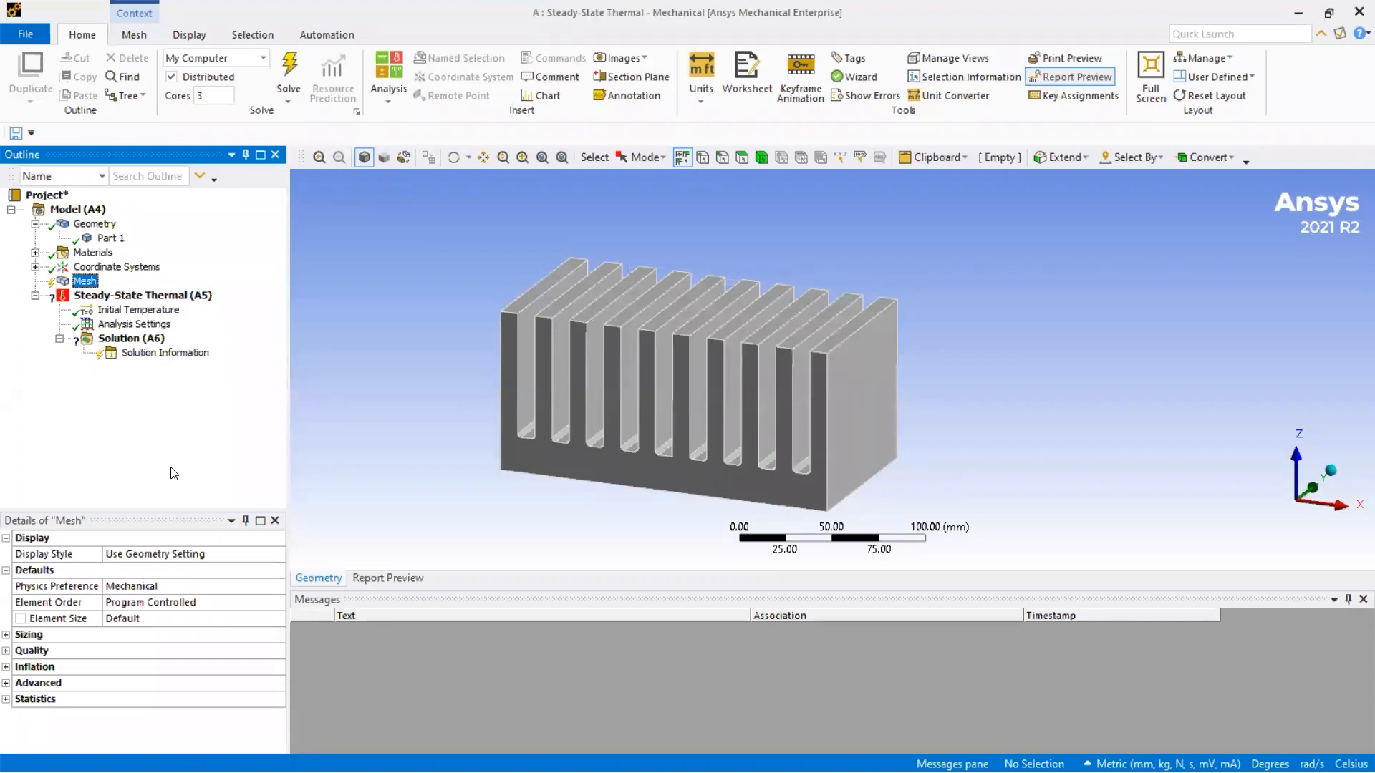
Measure the short top front edge of the end fin, and clear the selection.
scroll(808, 361, up, 5)
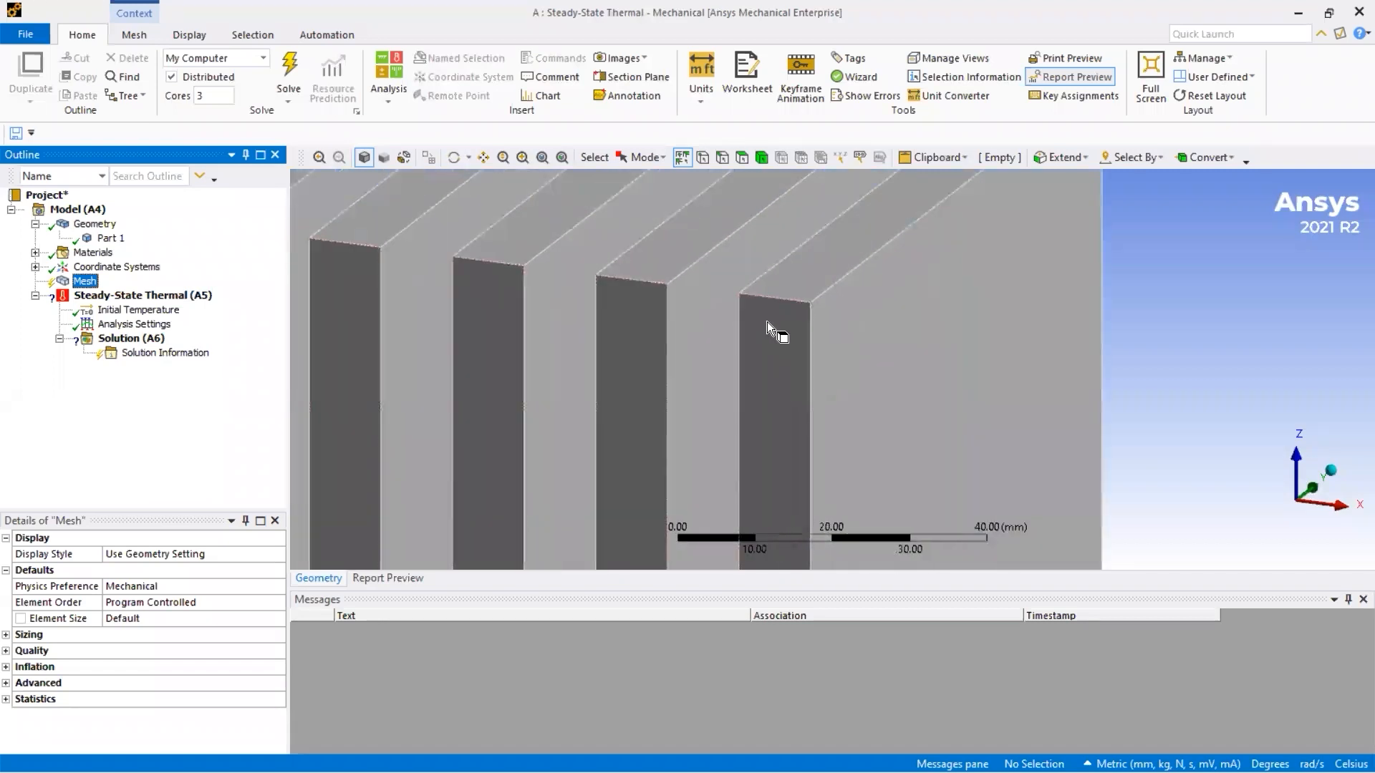
scroll(767, 321, up, 2)
click(719, 253)
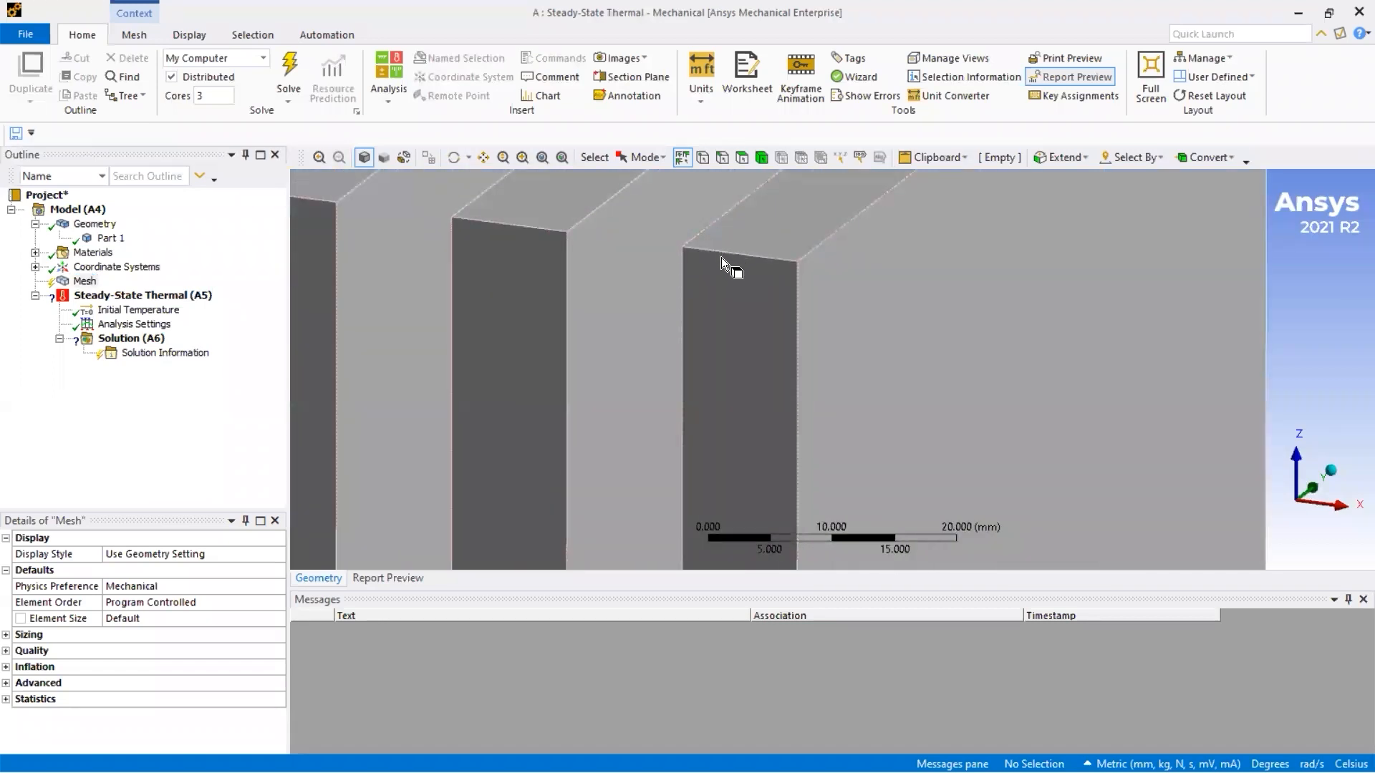
click(1270, 283)
click(721, 157)
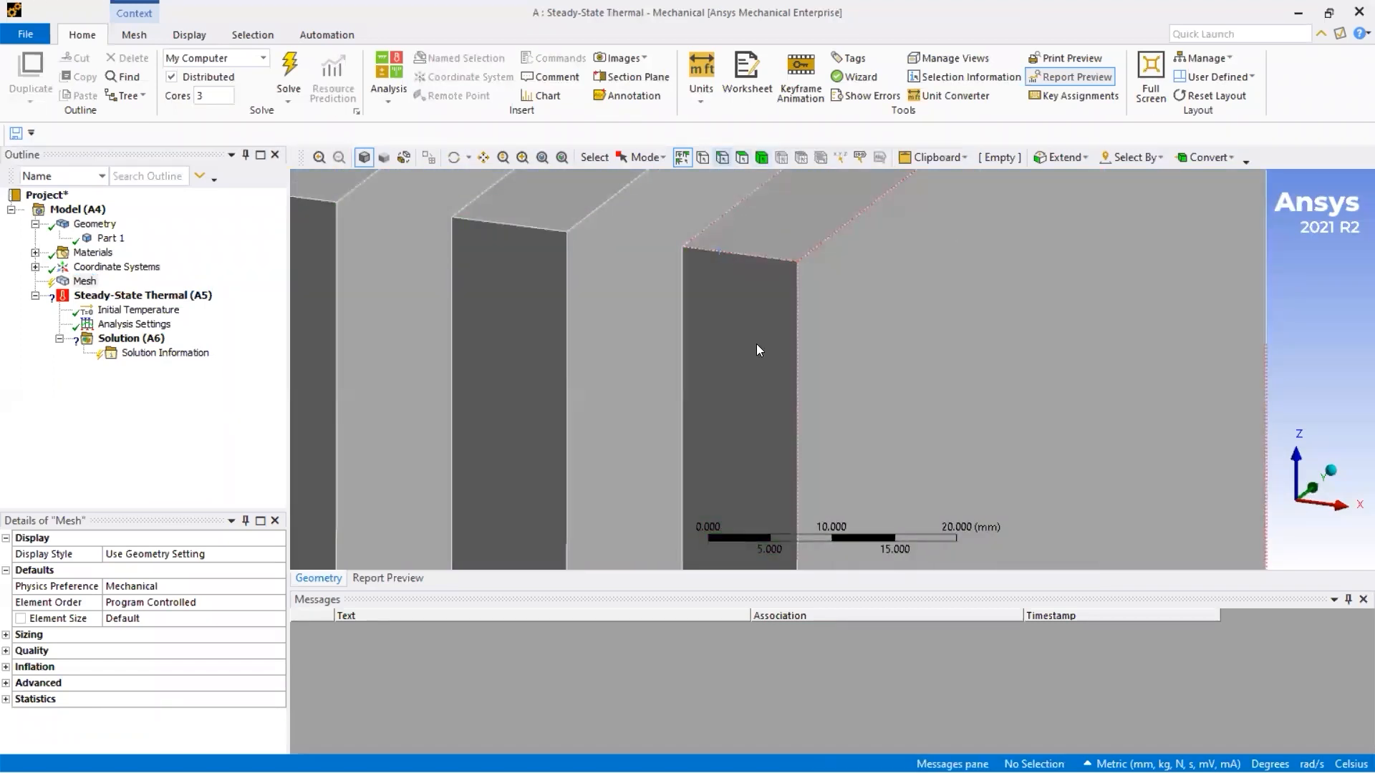
click(738, 259)
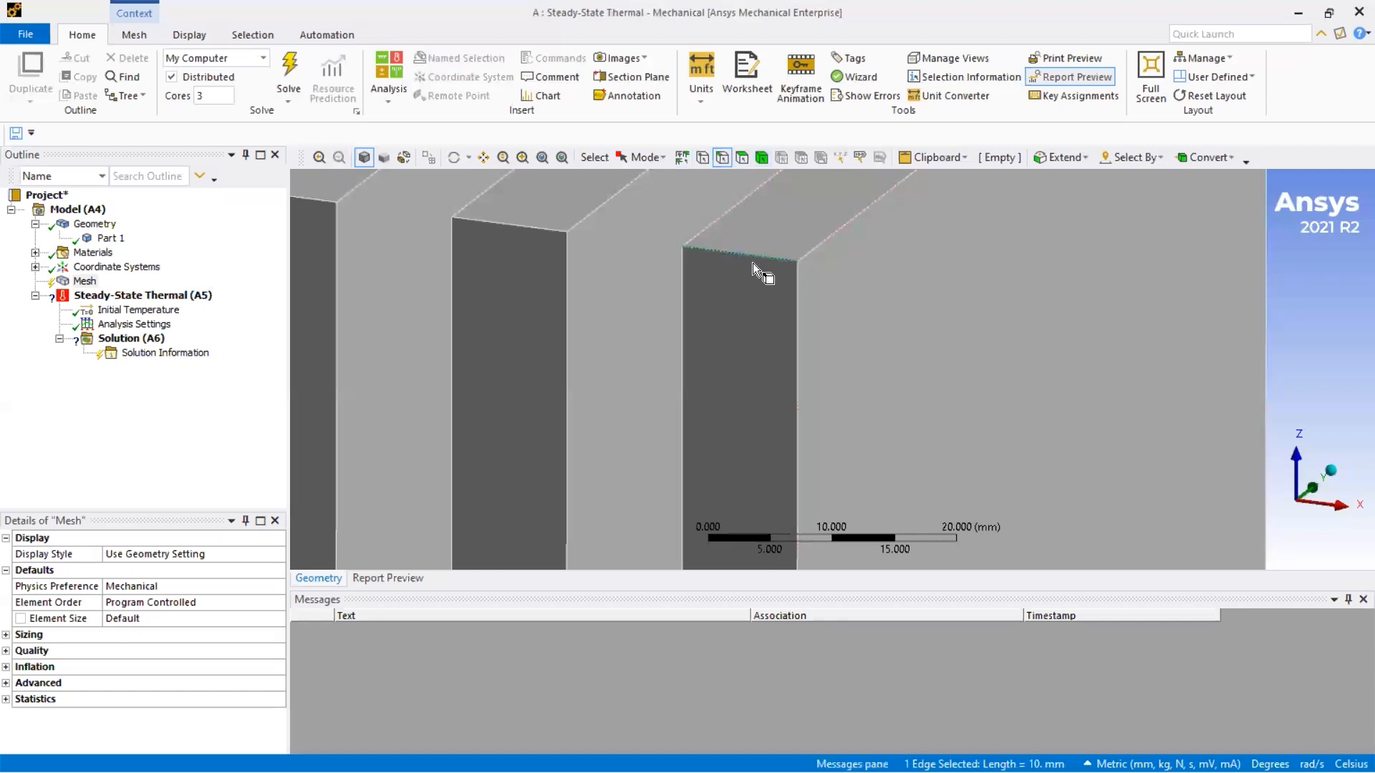
scroll(737, 264, up, 2)
scroll(652, 354, up, 1)
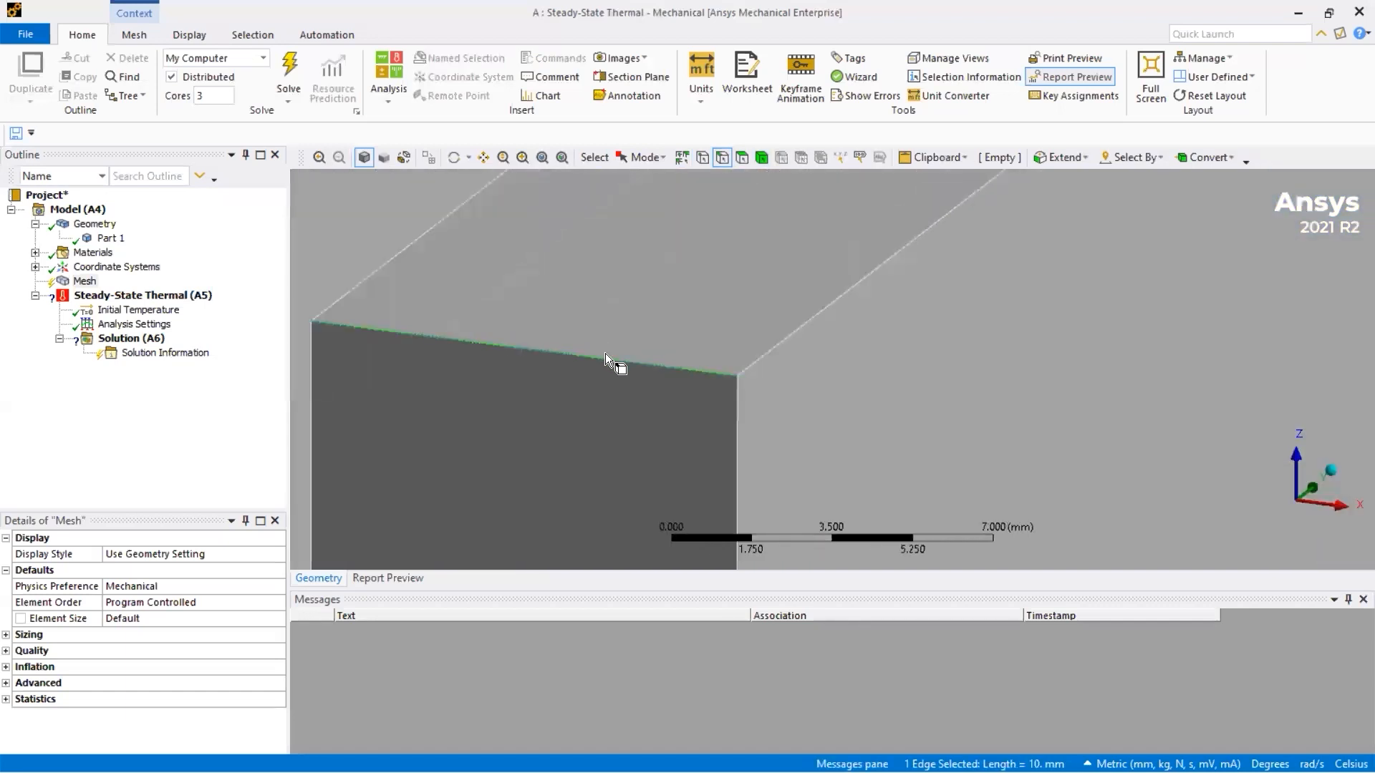
ctrl+middle_drag(605, 354, 780, 430)
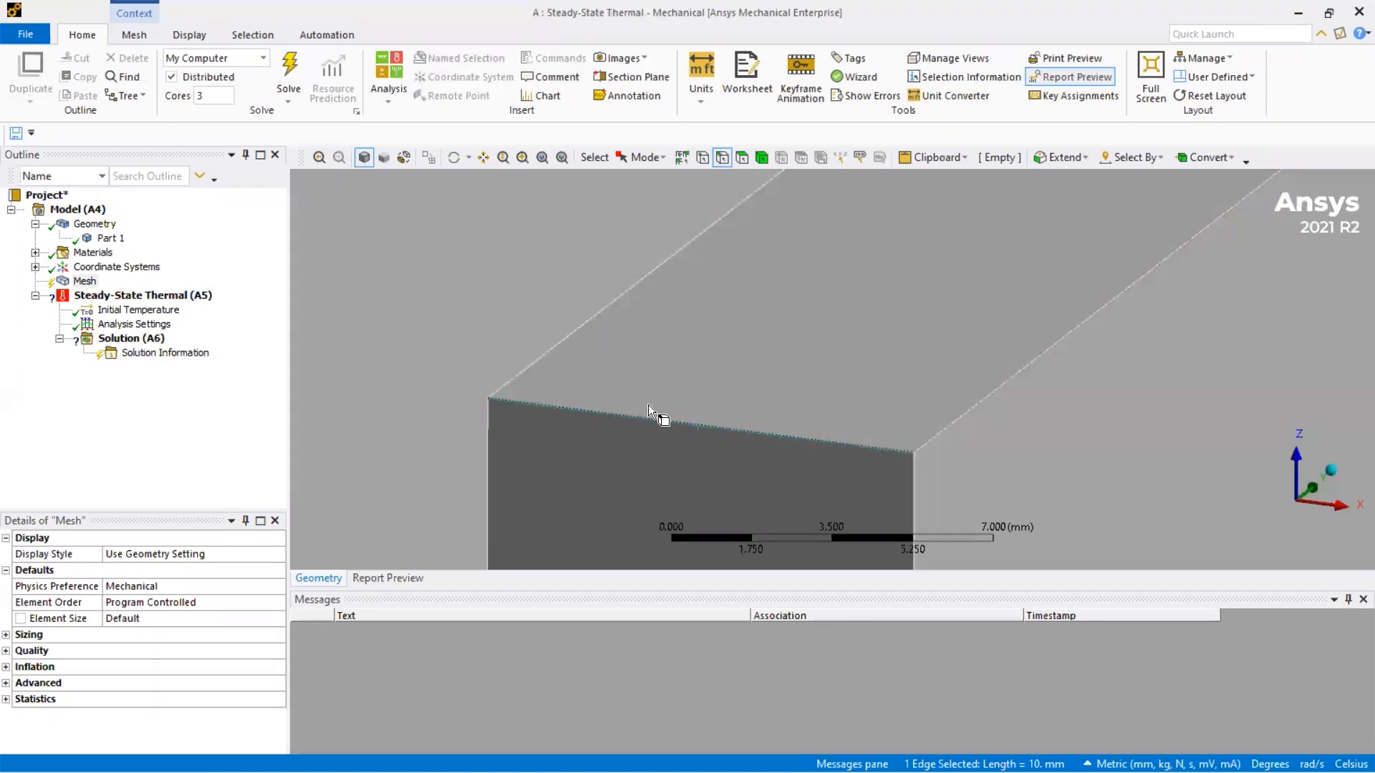
scroll(689, 427, down, 2)
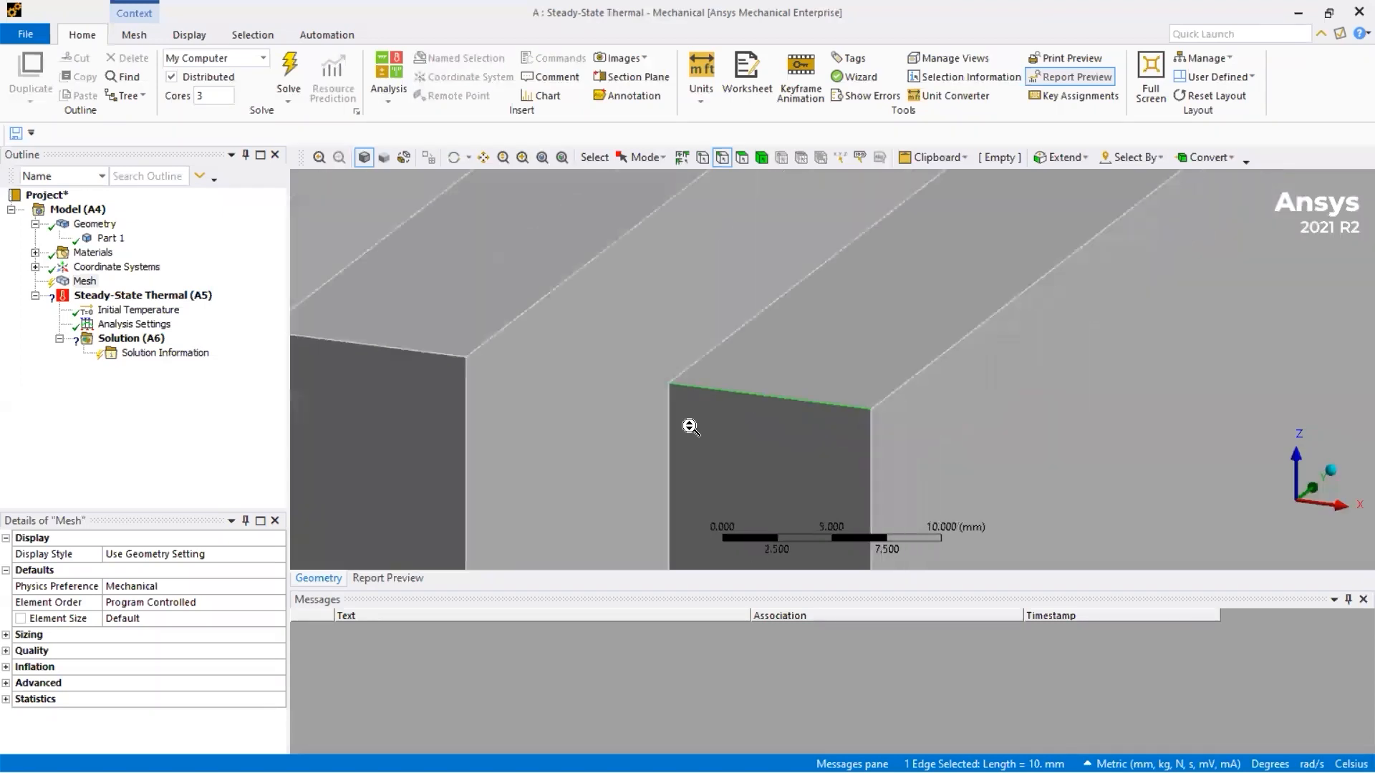
scroll(689, 427, down, 10)
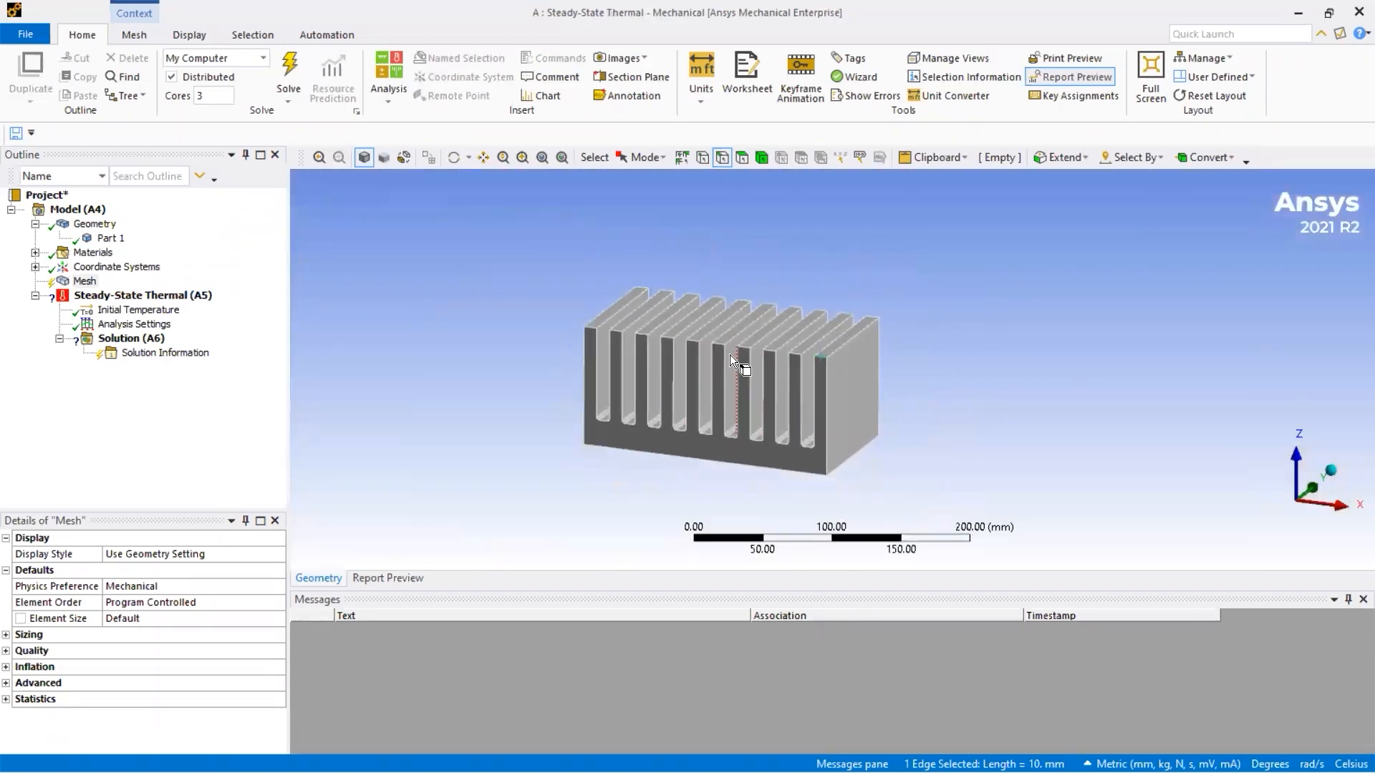
scroll(675, 373, up, 3)
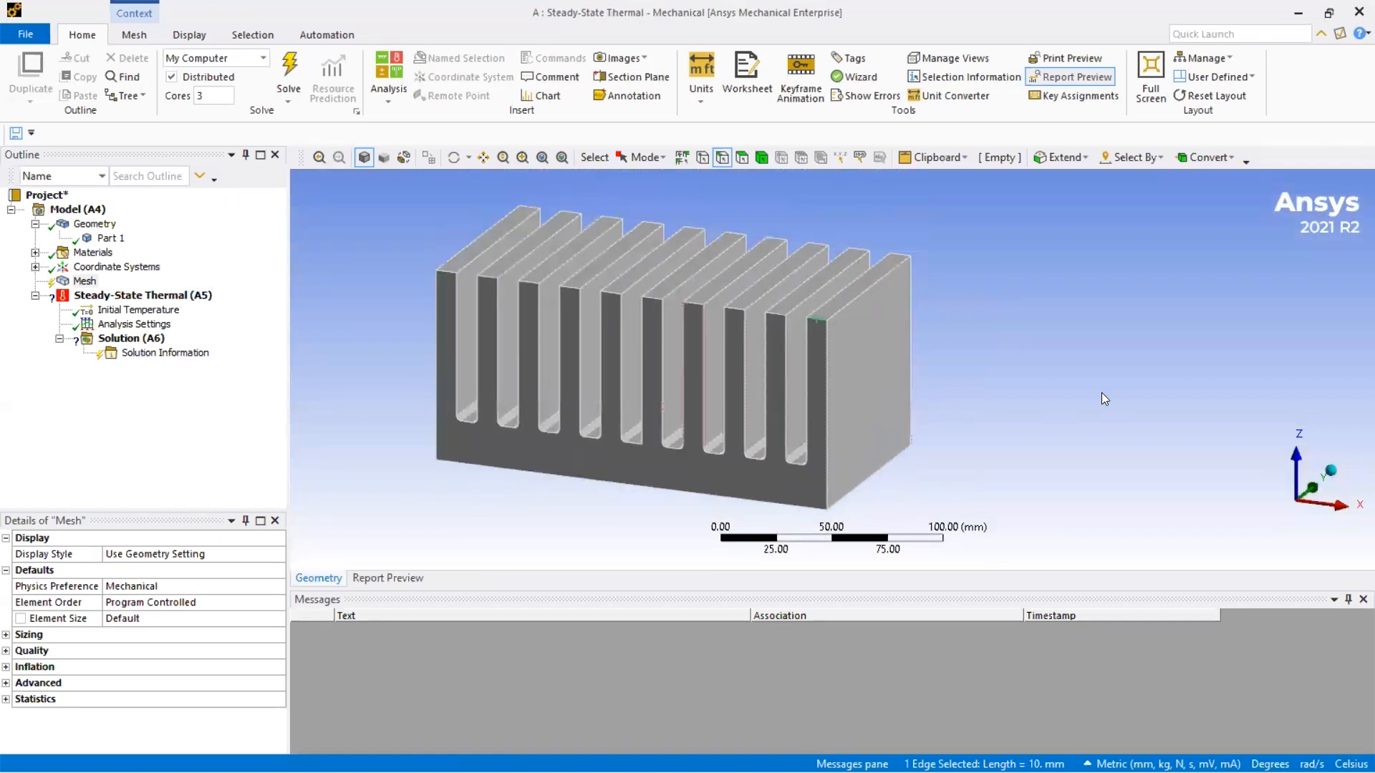
click(1095, 391)
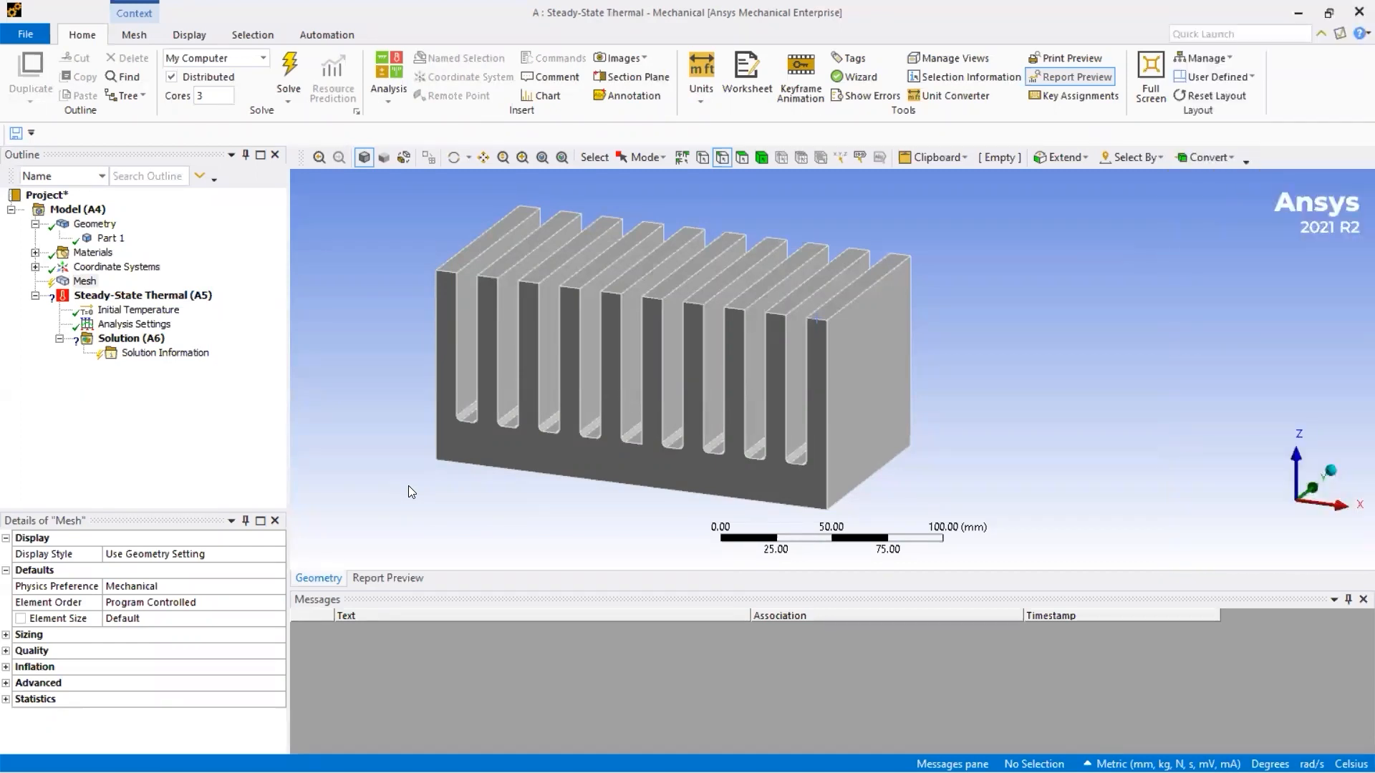
Generate the heat sink mesh with the default element size.
click(63, 283)
click(81, 620)
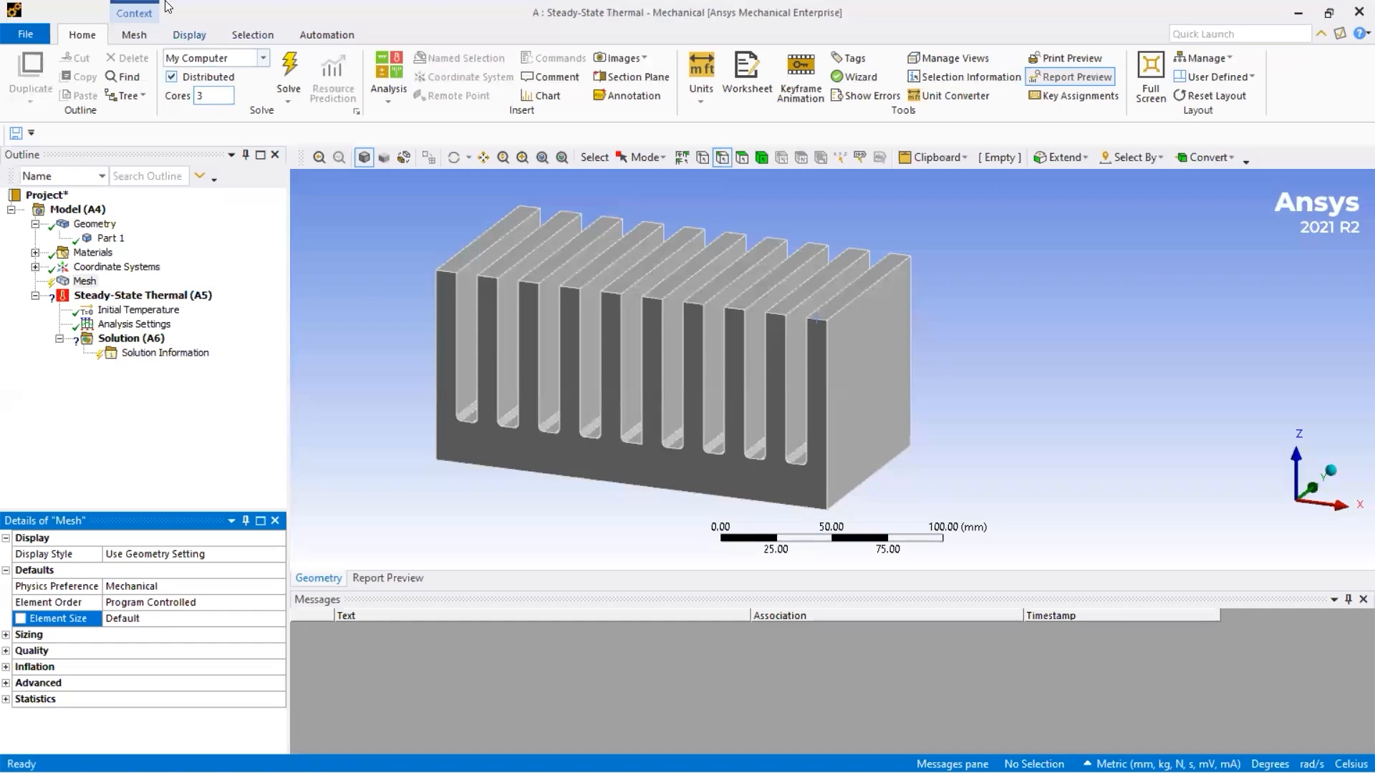
click(134, 34)
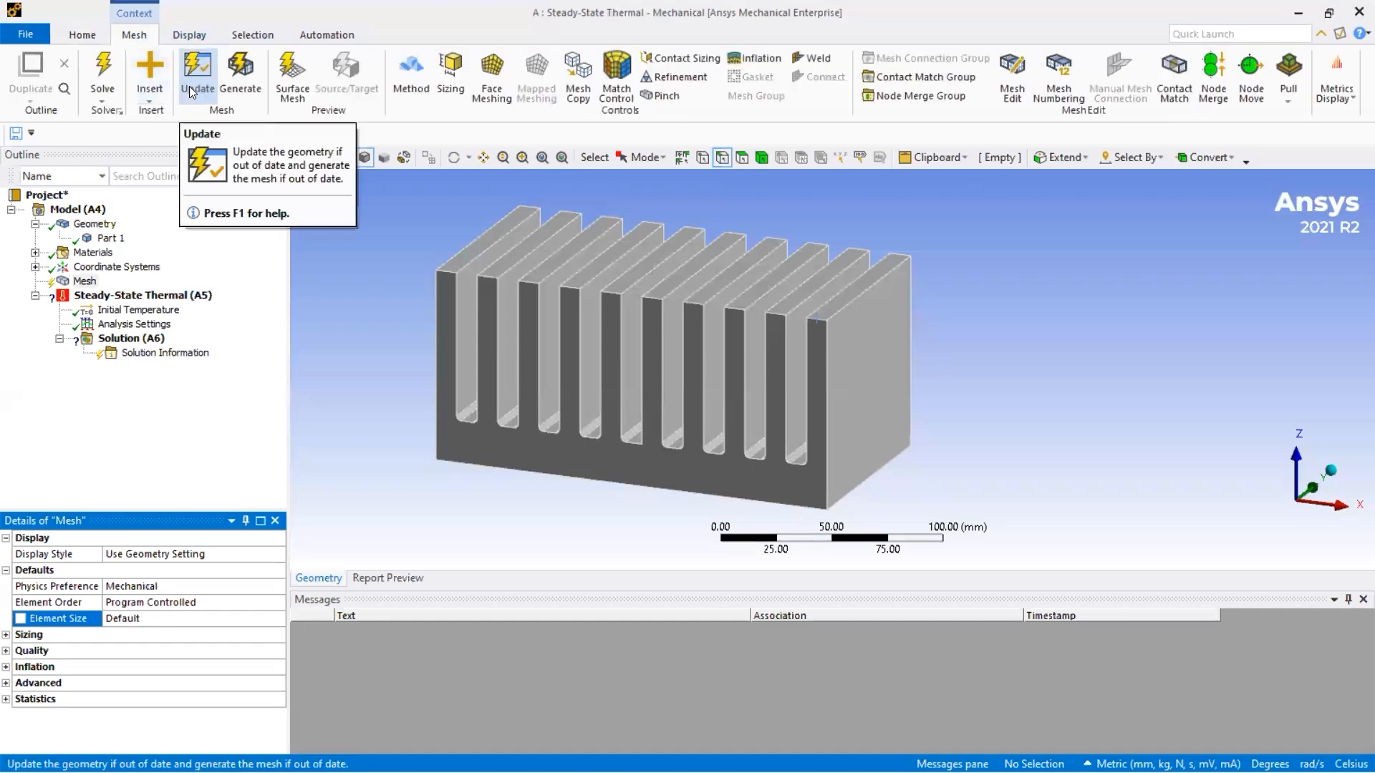
click(189, 85)
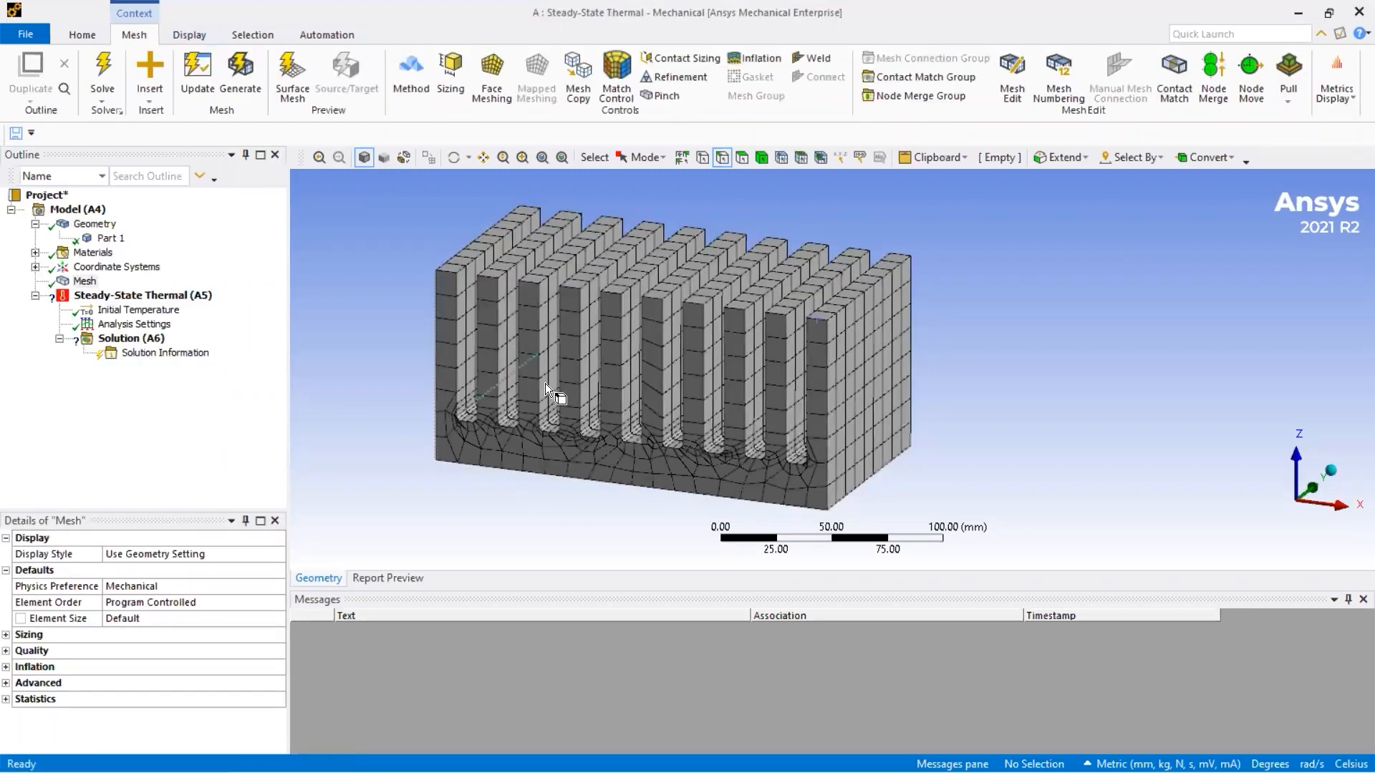
Examine the default mesh closely on the fins, around the rounded slot bottoms and in the base.
middle_drag(543, 384, 827, 209)
scroll(753, 497, up, 6)
scroll(595, 363, up, 3)
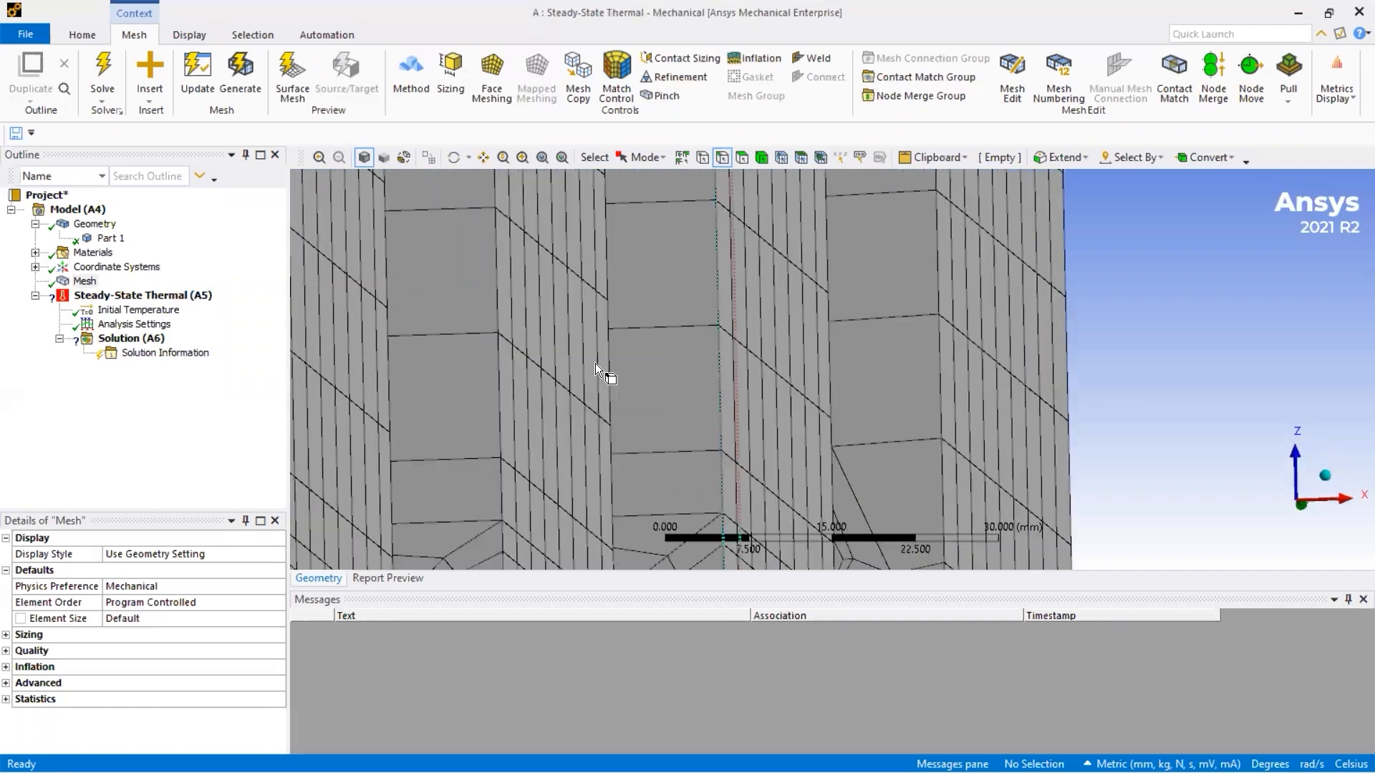
ctrl+middle_drag(595, 363, 674, 316)
ctrl+middle_drag(618, 514, 666, 374)
scroll(755, 458, down, 10)
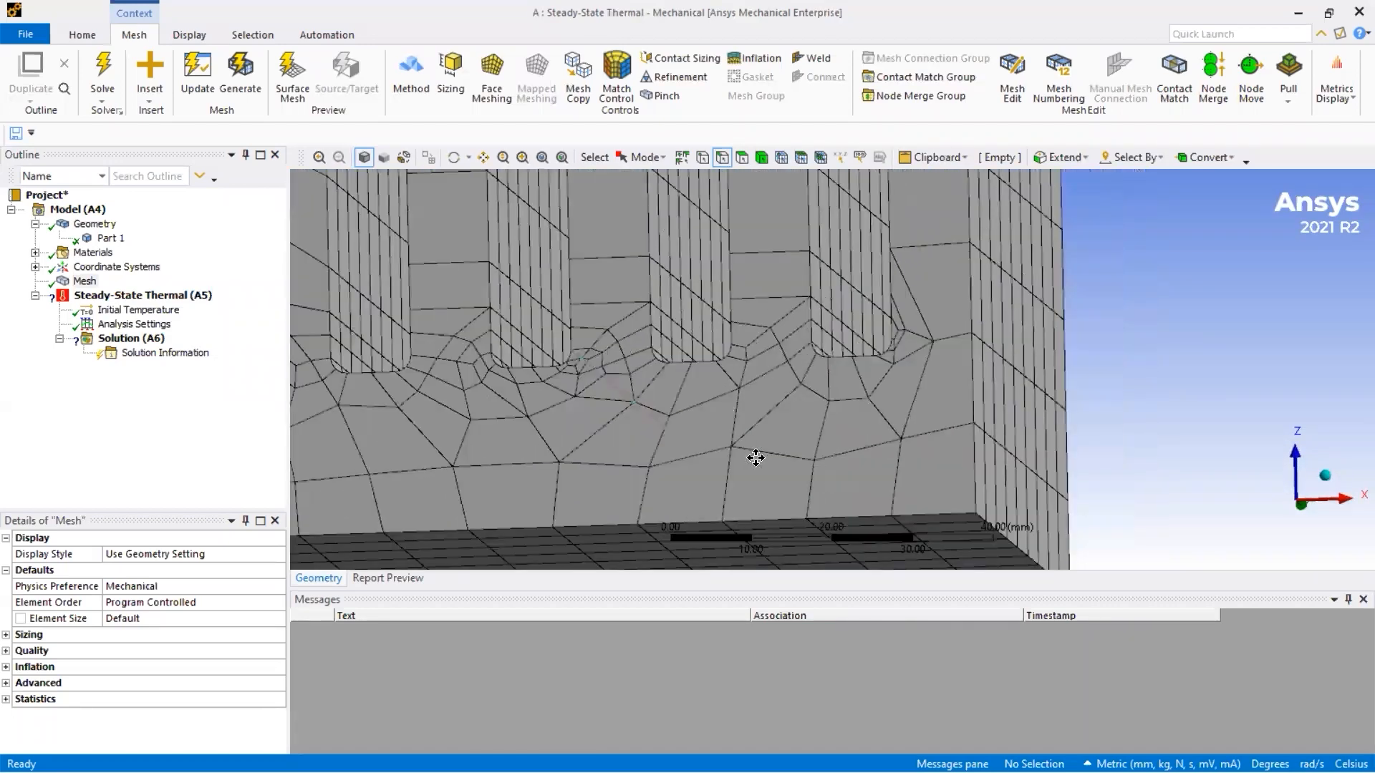
middle_drag(679, 327, 616, 428)
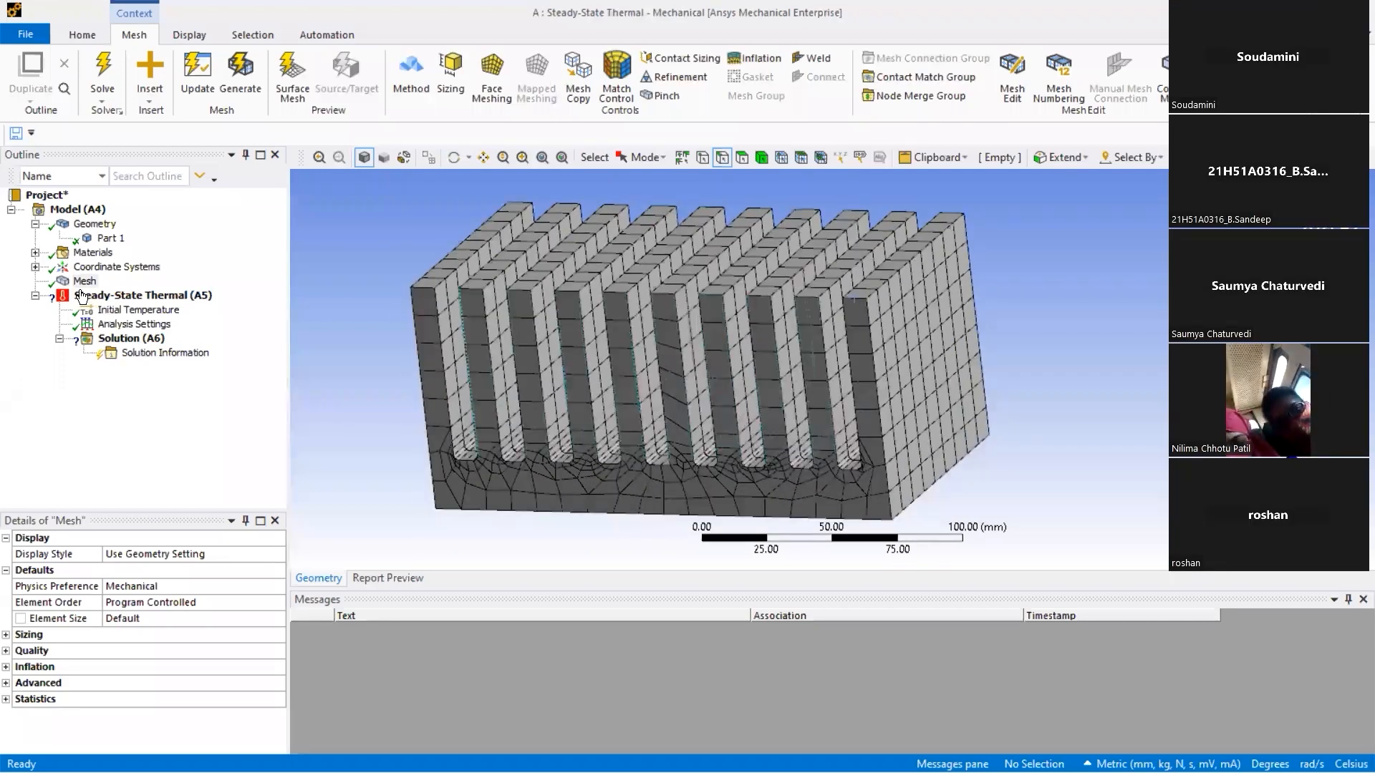
Set the mesh element size to 10 mm and update the mesh.
click(96, 620)
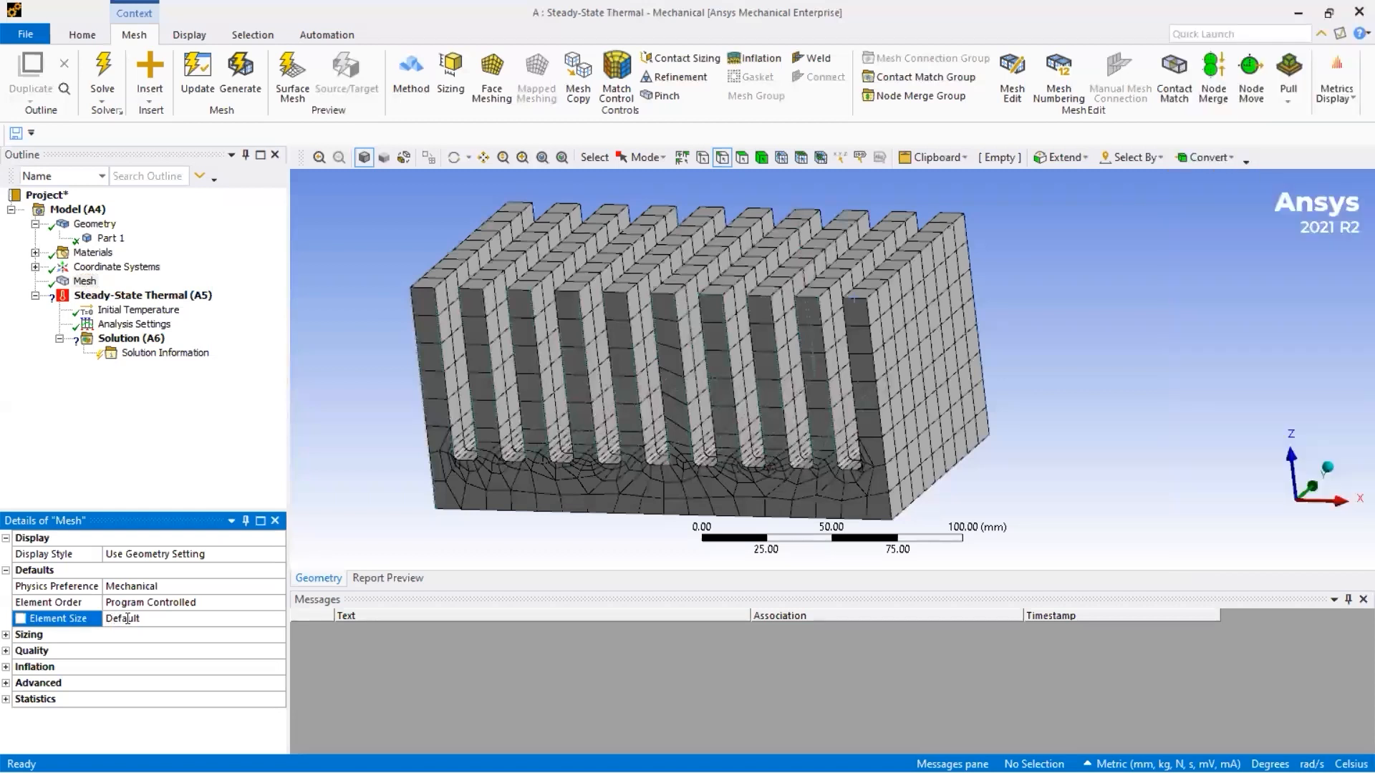
click(128, 619)
text(10)
key(Return)
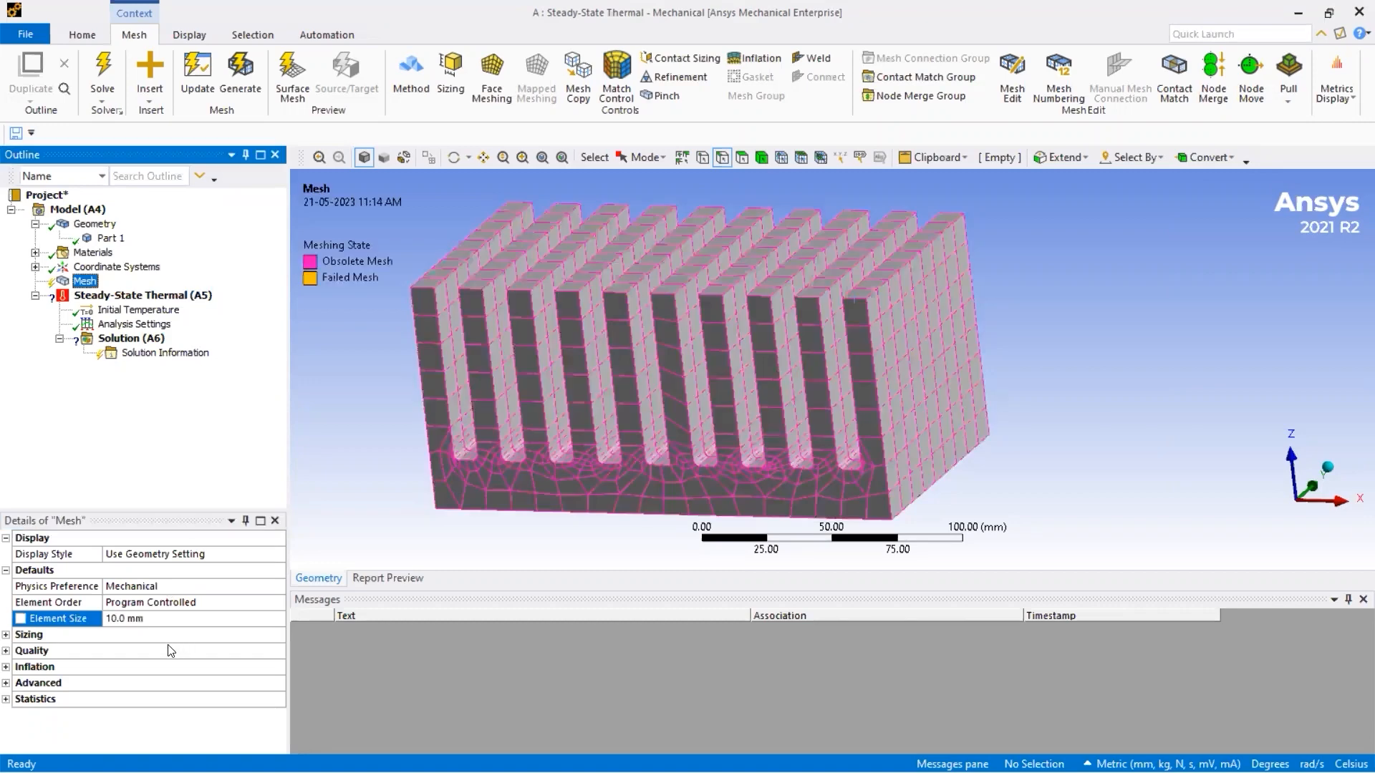
click(196, 79)
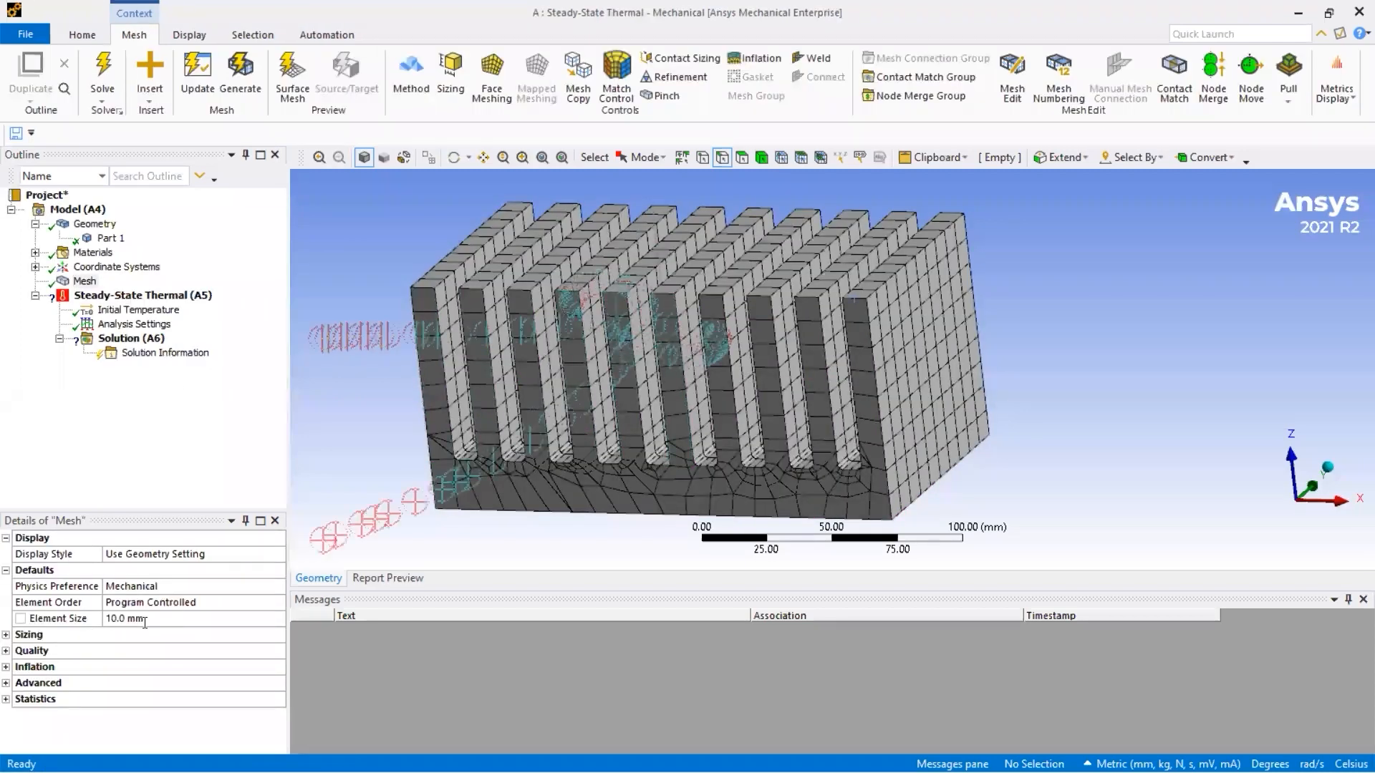
Set the mesh element size to 5 mm and update the mesh.
click(147, 619)
text(5)
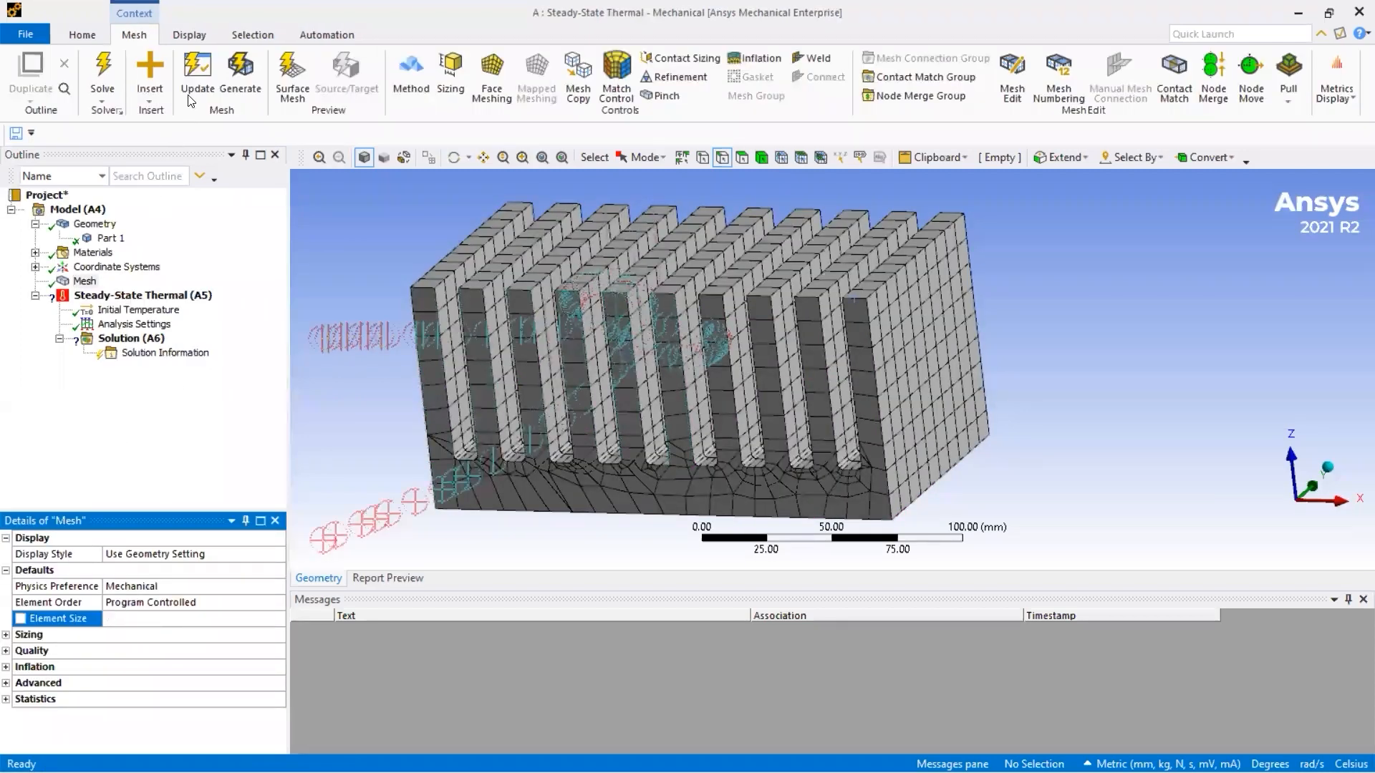
click(190, 93)
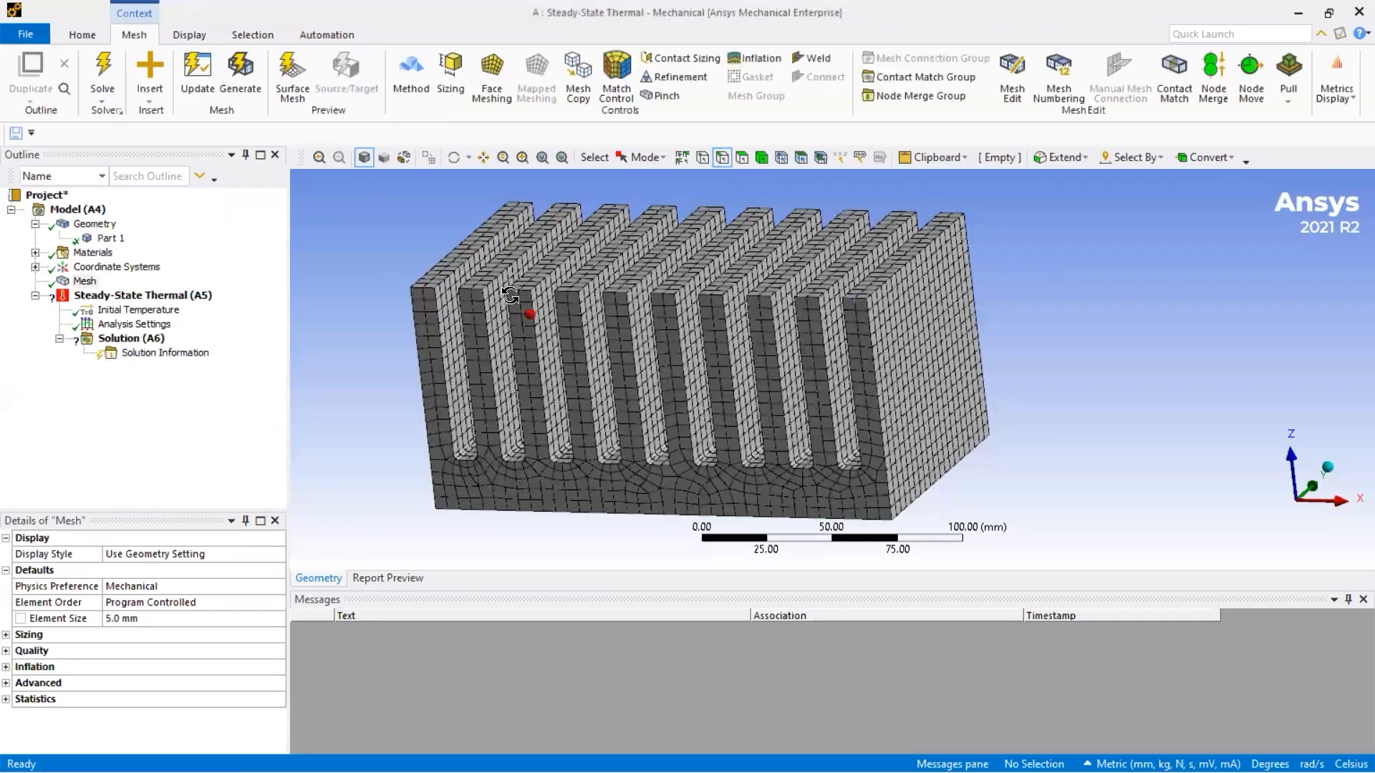
mouse_move(529, 312)
middle_down()
mouse_move(536, 285)
mouse_move(580, 306)
mouse_move(525, 303)
middle_up()
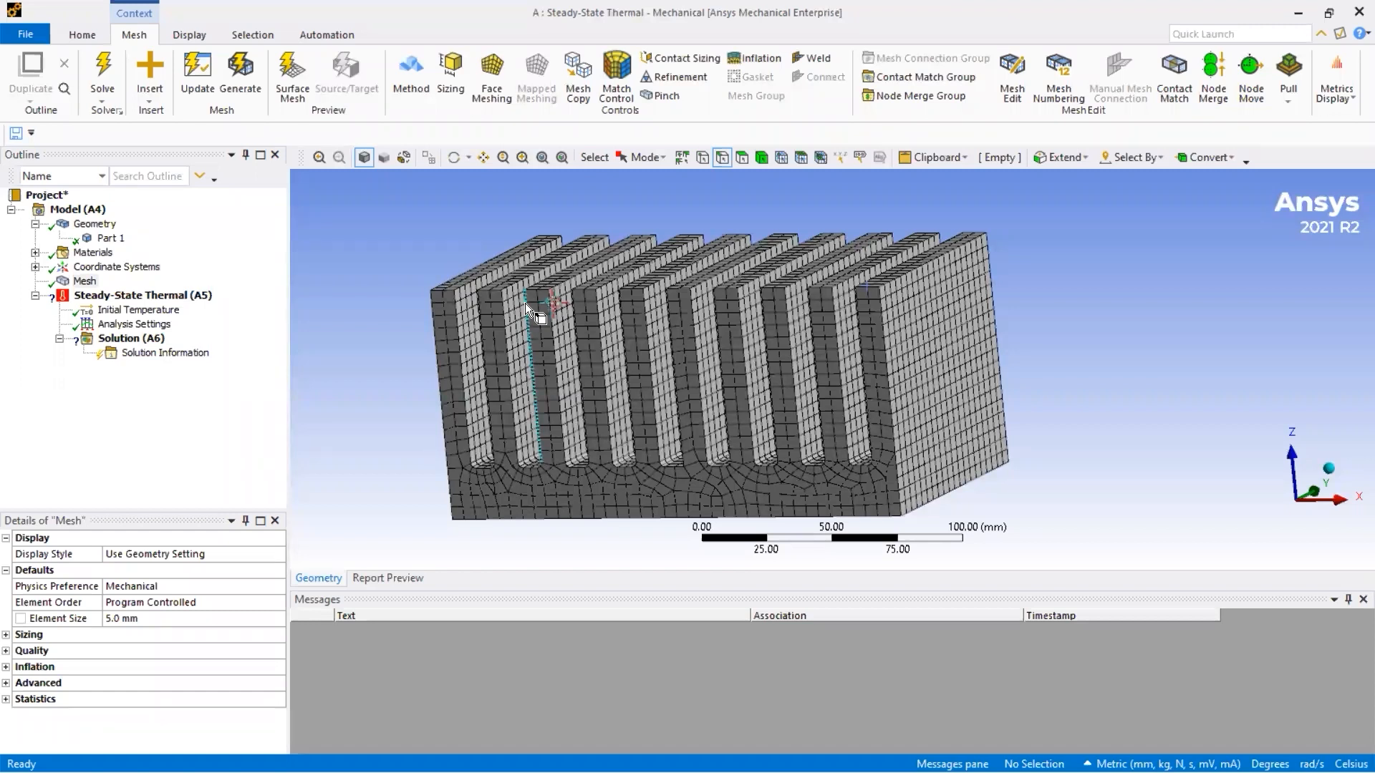
Review the Geometry, Materials and Mesh branches, and return to the graphical view of the mesh.
click(106, 225)
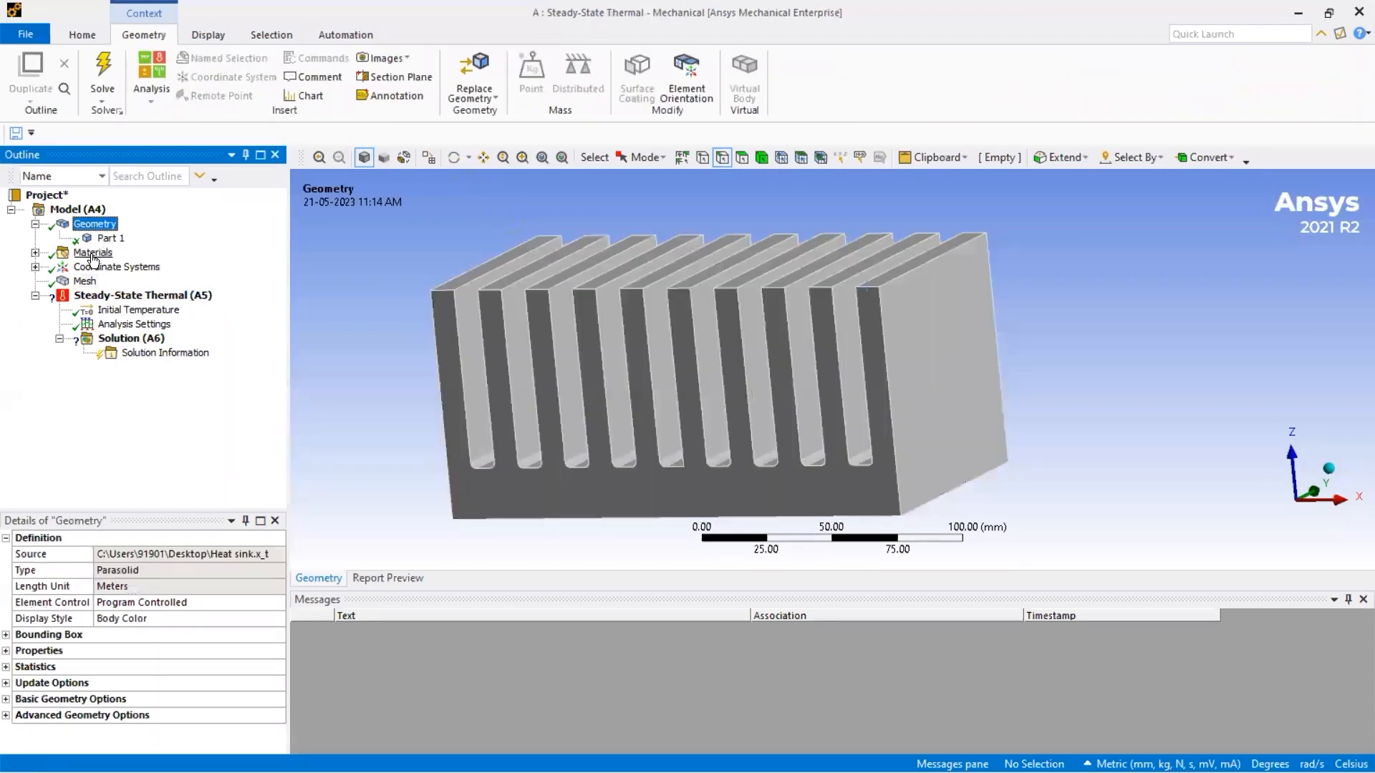
click(93, 253)
click(86, 281)
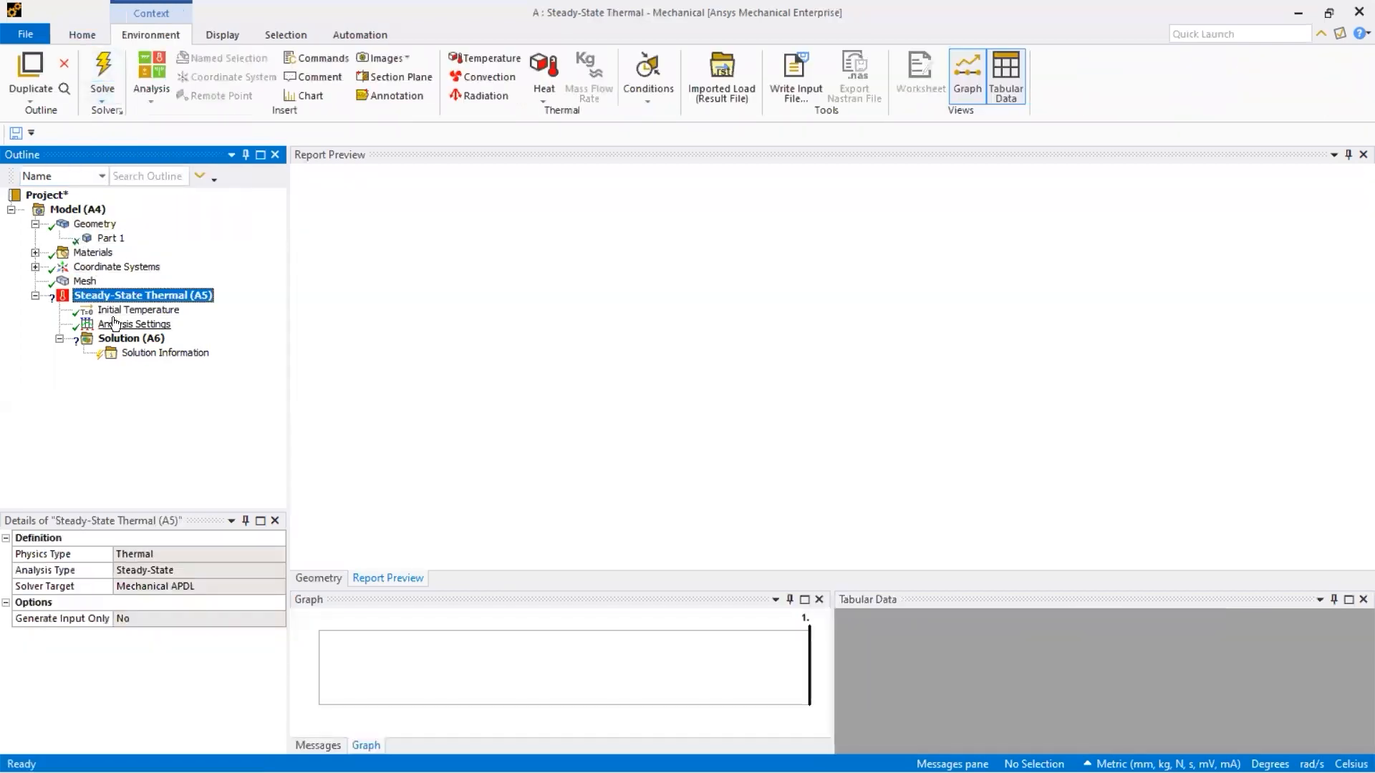
click(85, 282)
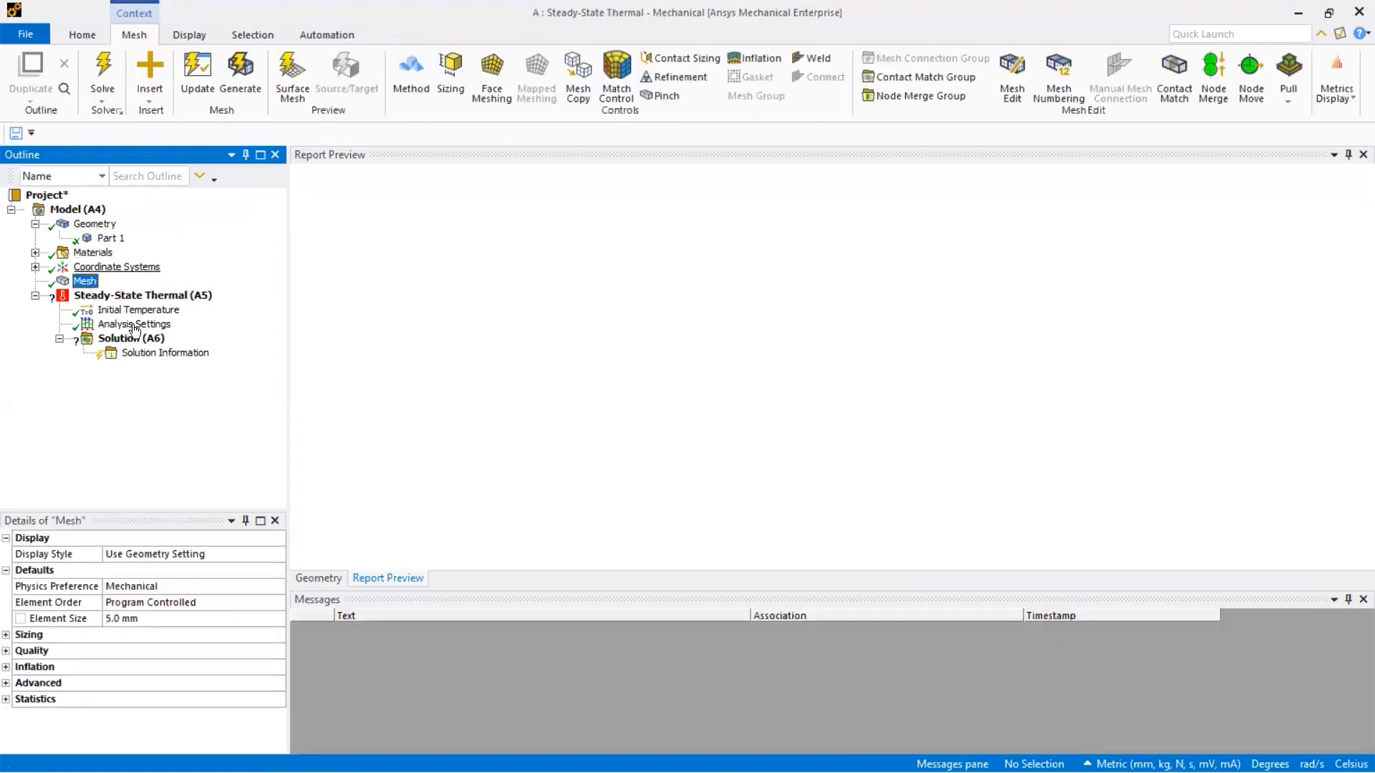
click(316, 578)
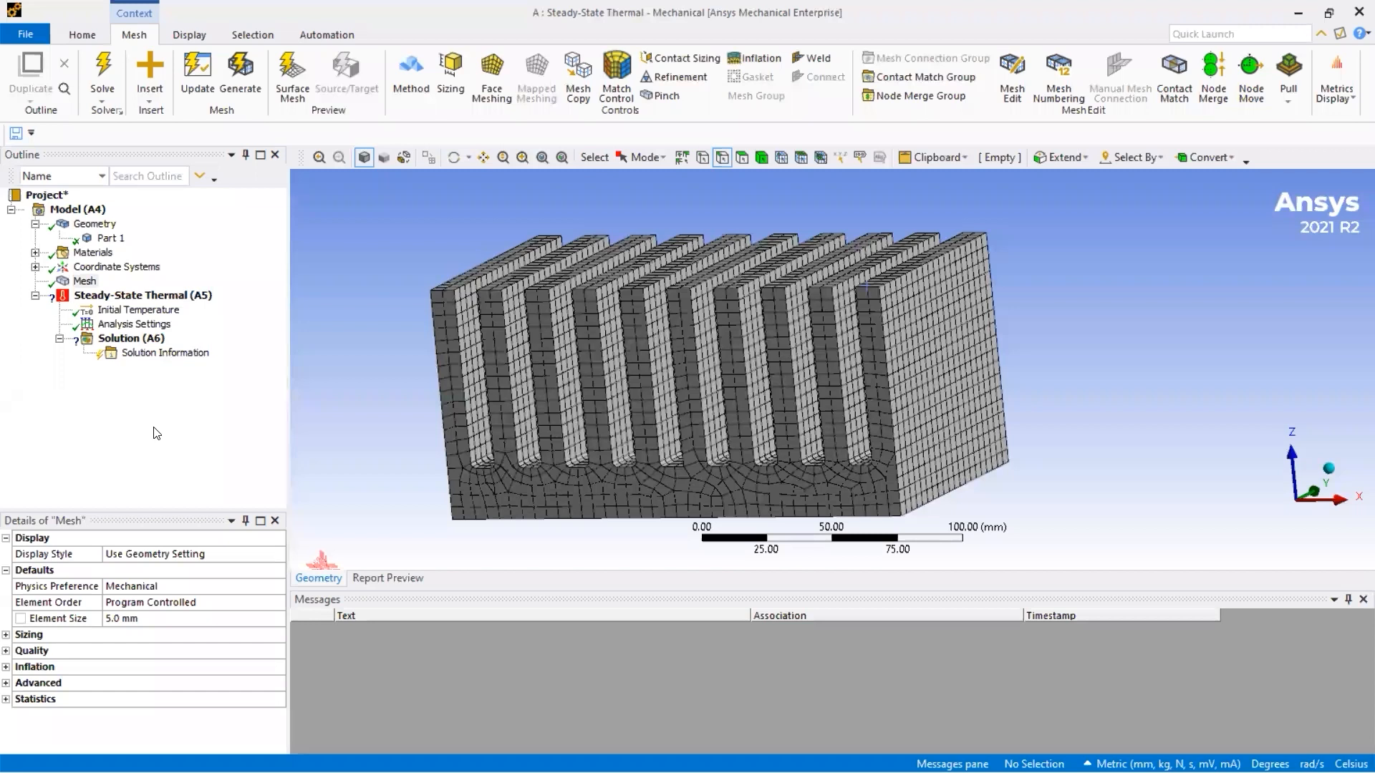
Expand the mesh statistics and examine the numbers of nodes and elements.
click(5, 699)
click(45, 714)
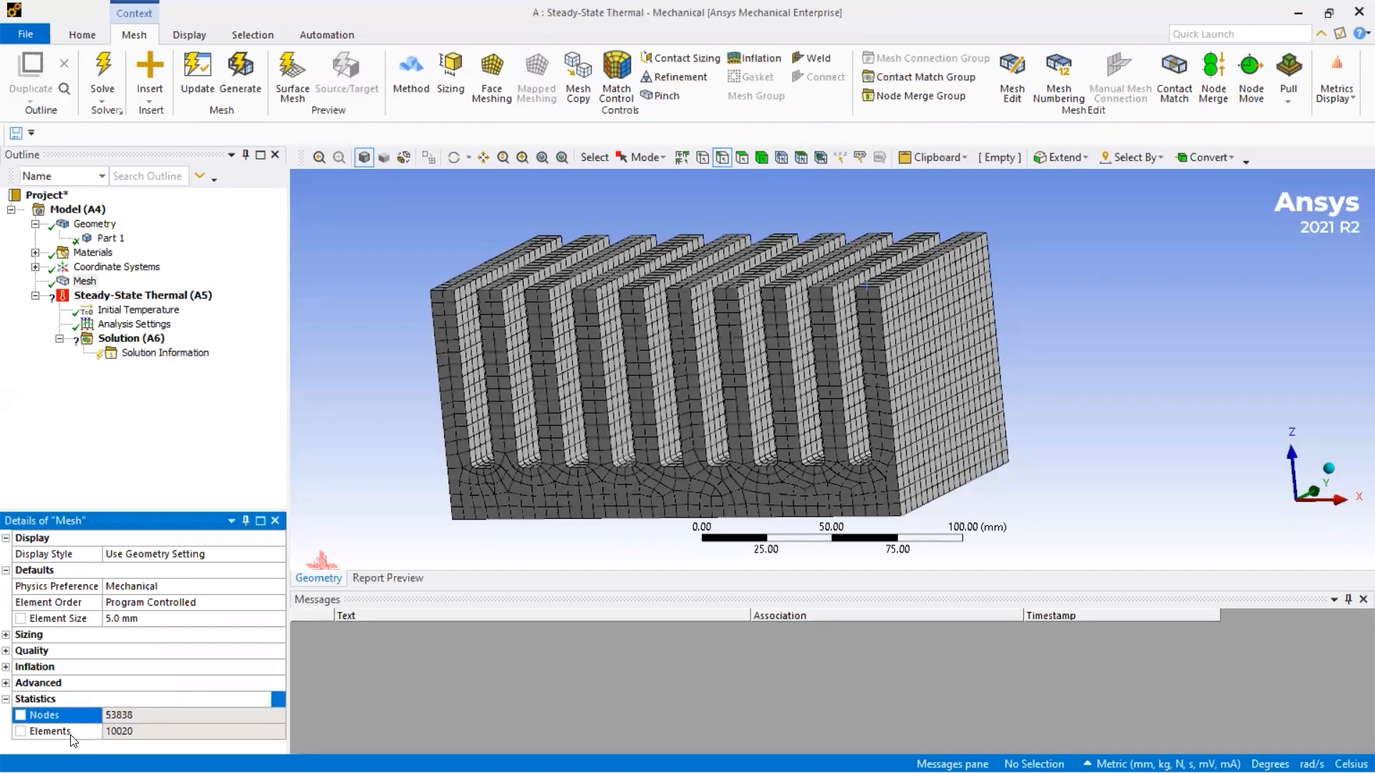
click(50, 731)
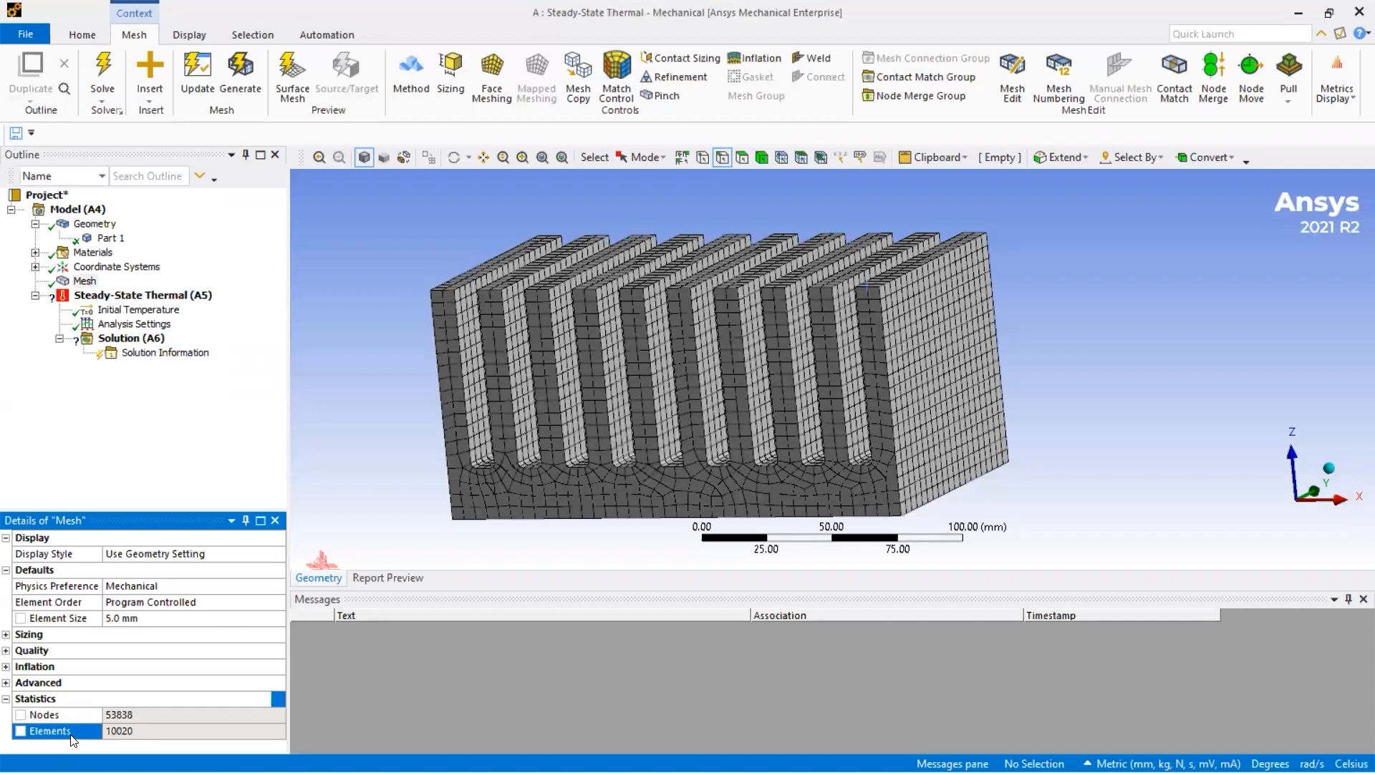
click(88, 715)
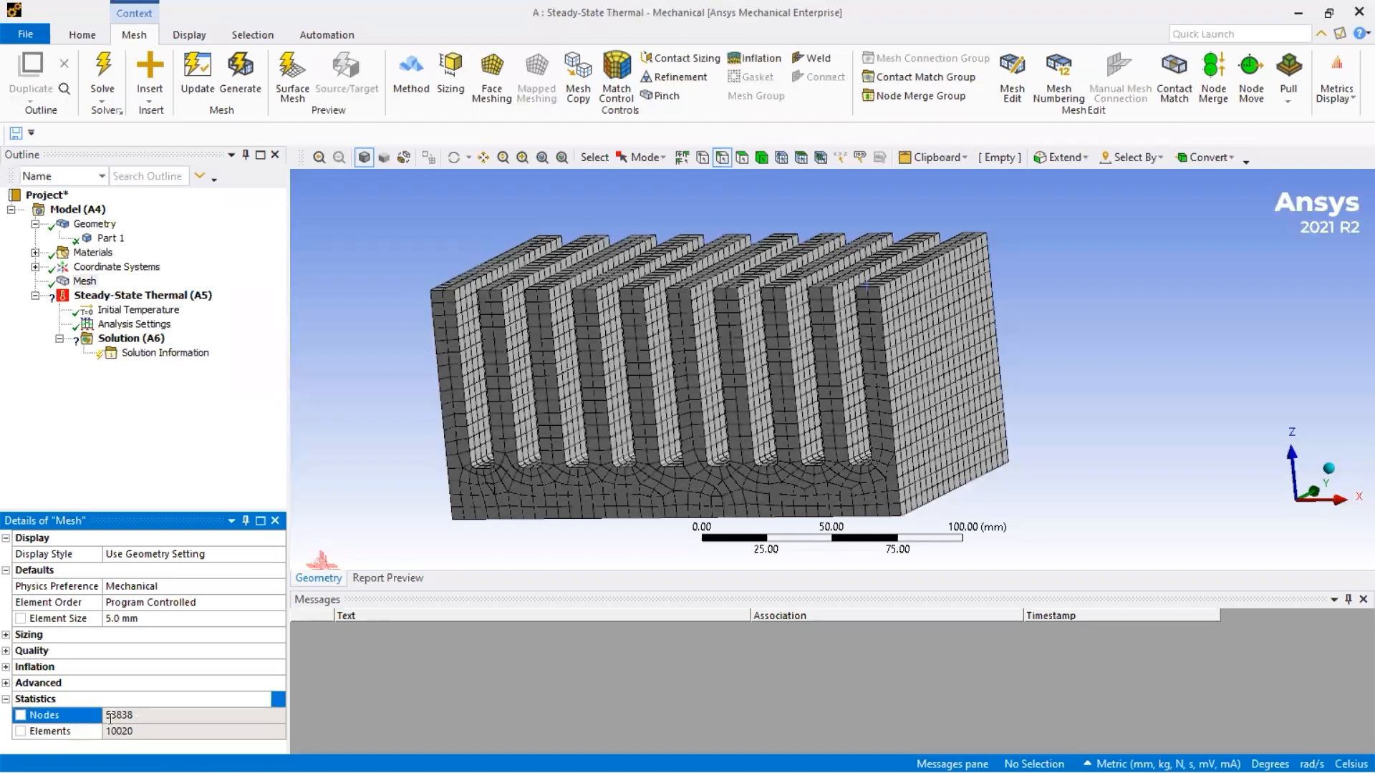
click(75, 732)
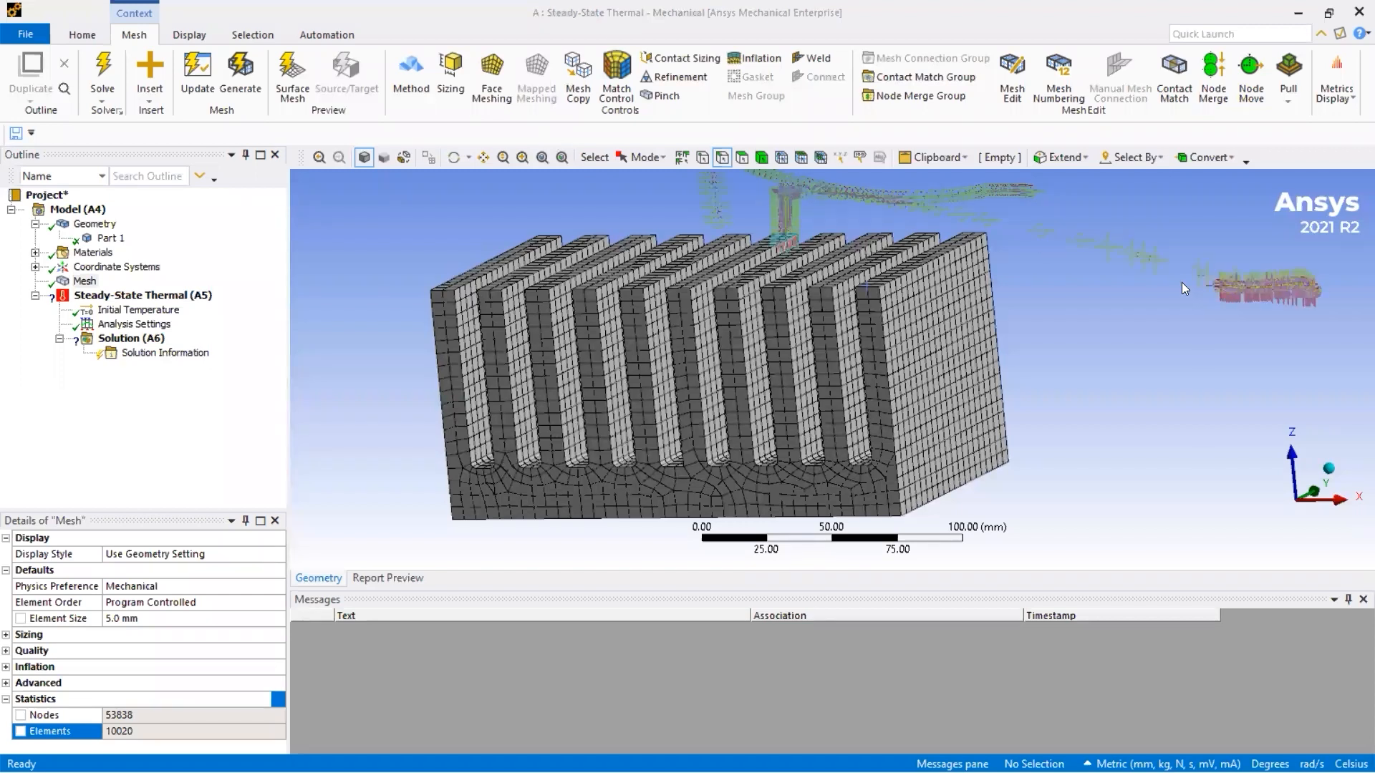
middle_drag(1182, 282, 1176, 280)
key(super)
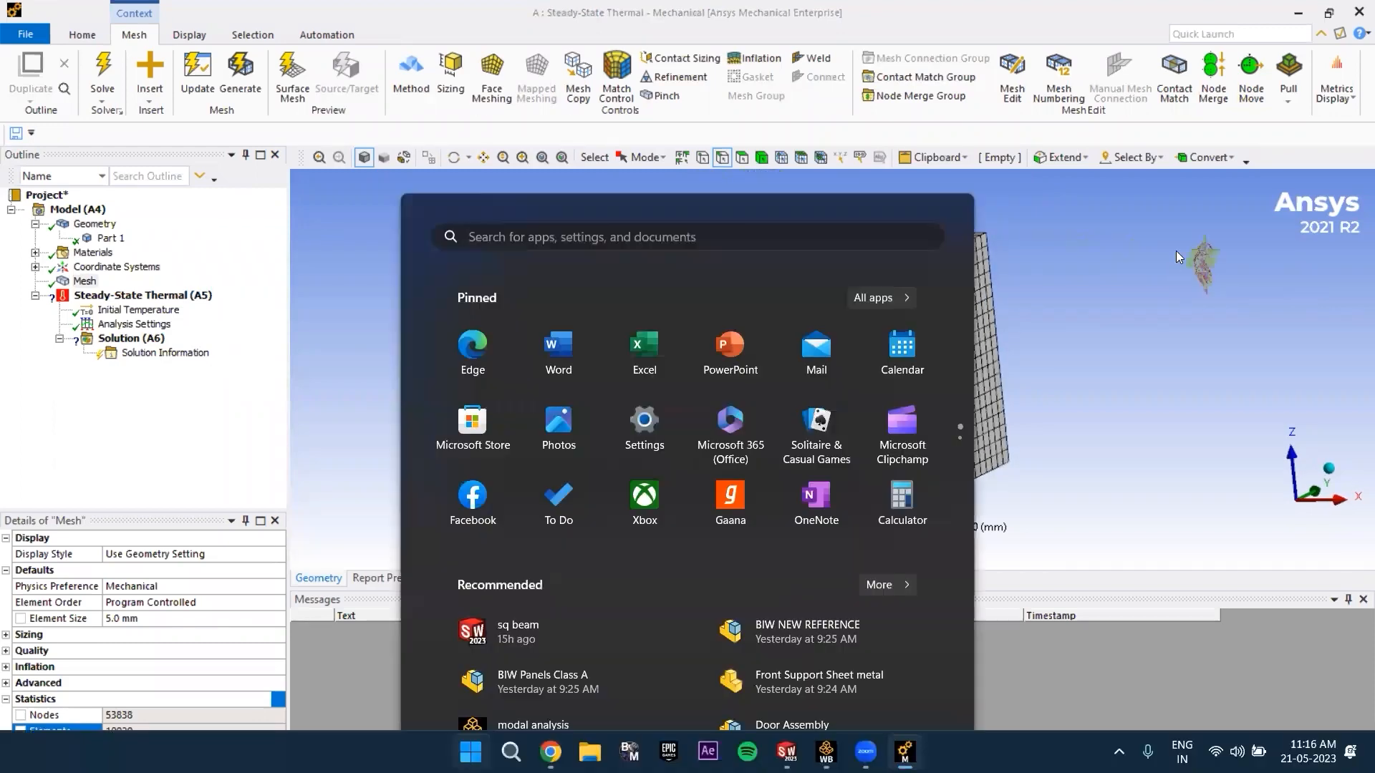
text(oai)
key(BackSpace)
key(BackSpace)
key(BackSpace)
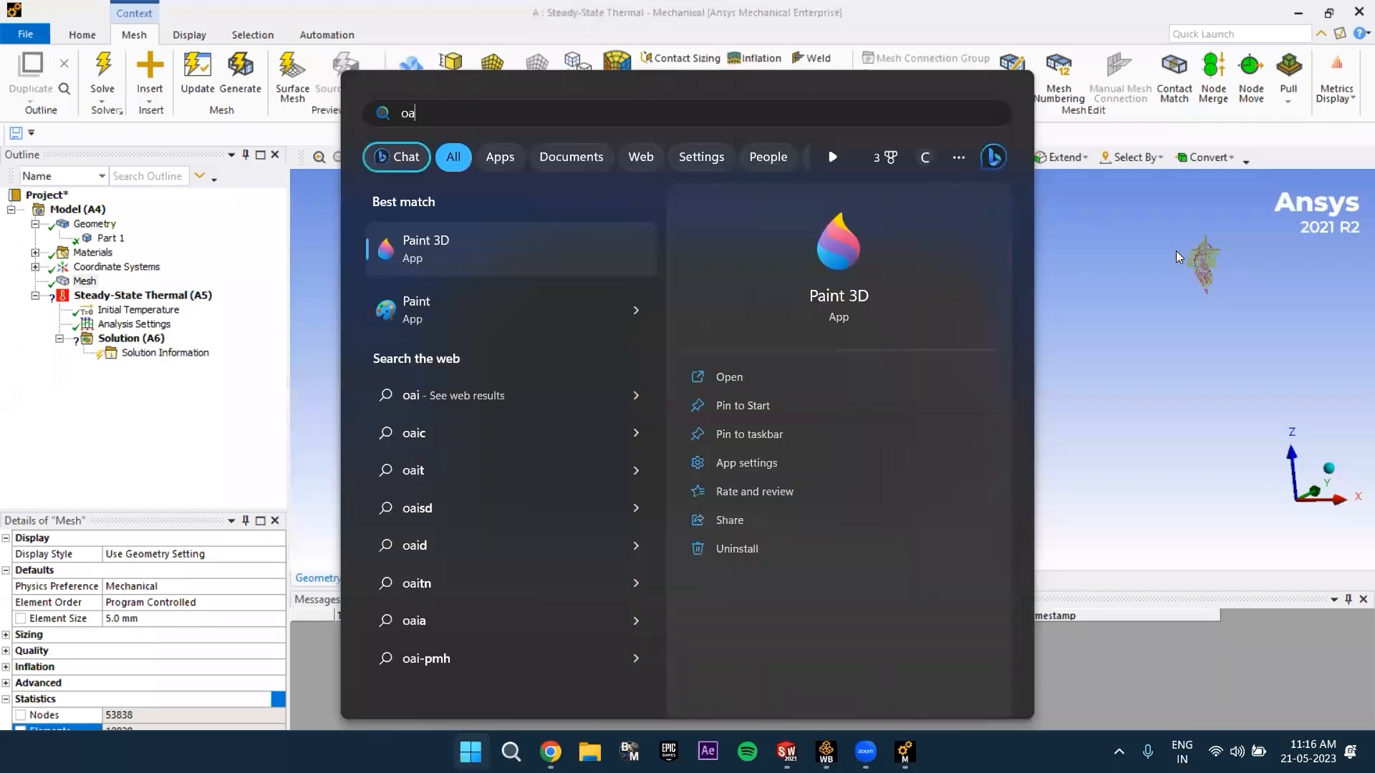
text(paint 3D)
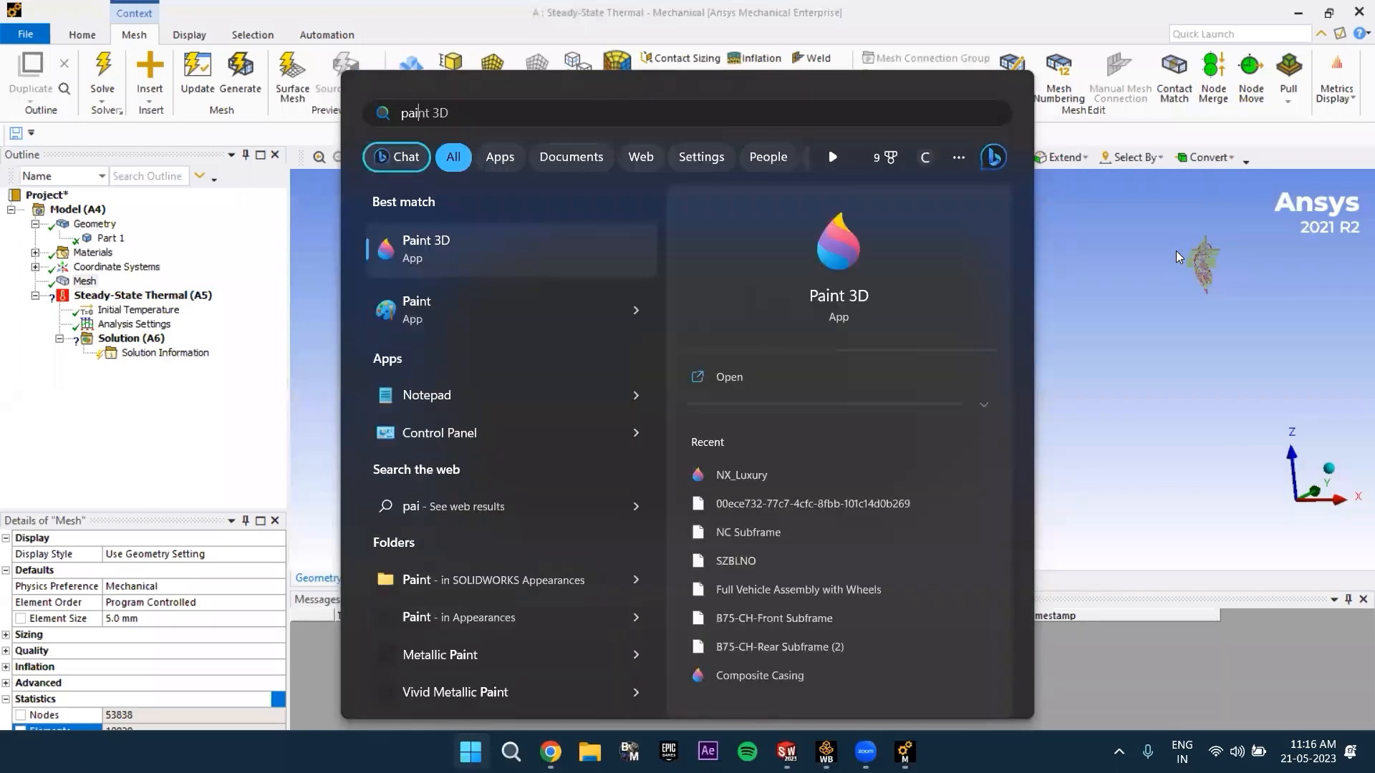
key(Return)
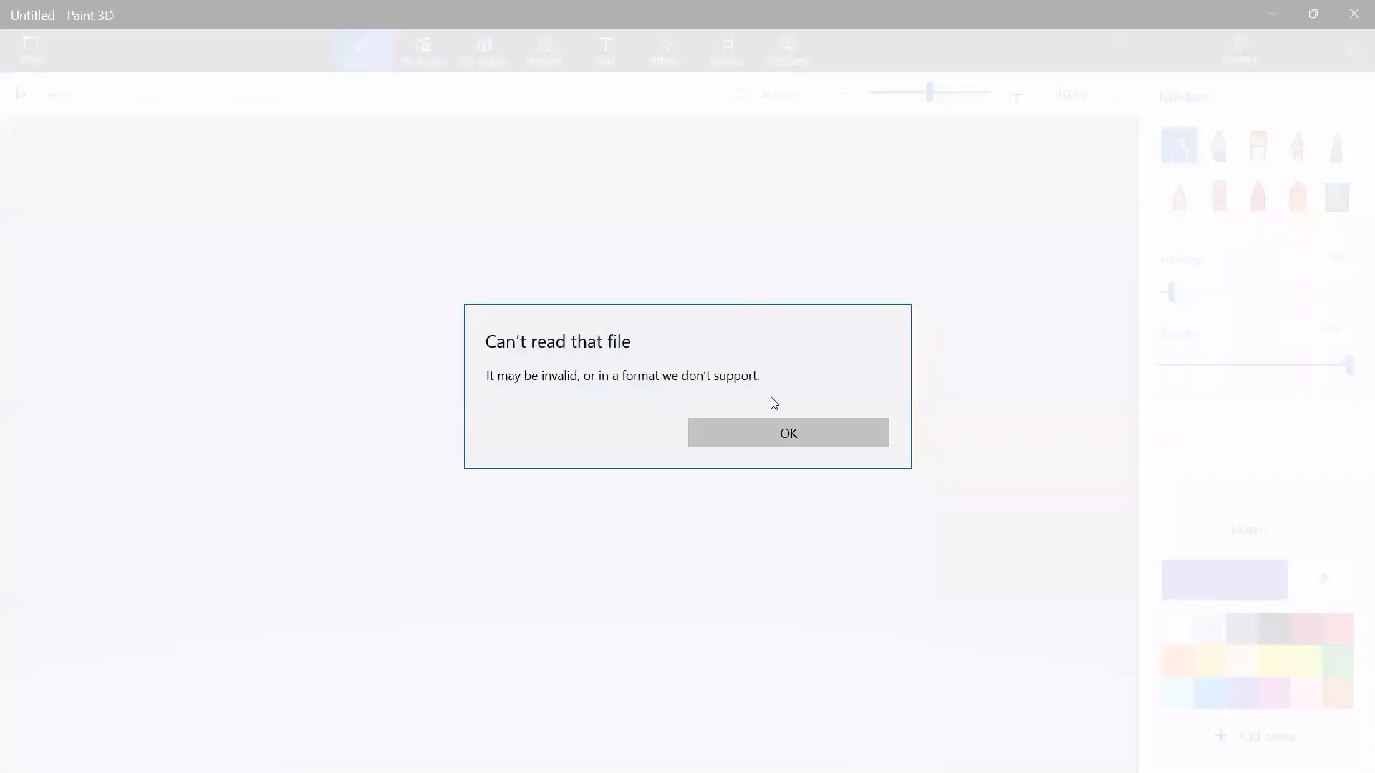
click(782, 435)
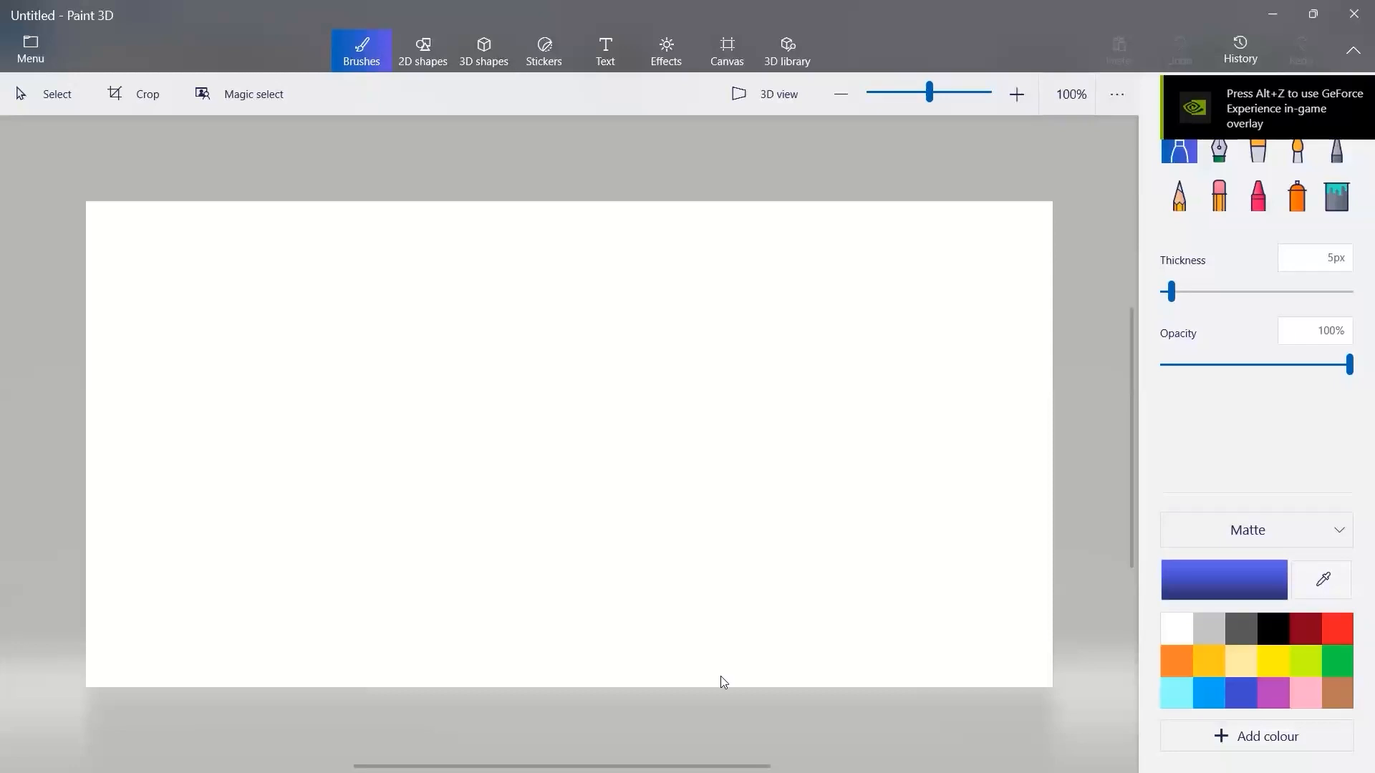
key(alt+F4)
Open the Paint app with a blank canvas.
key(super)
text(paint)
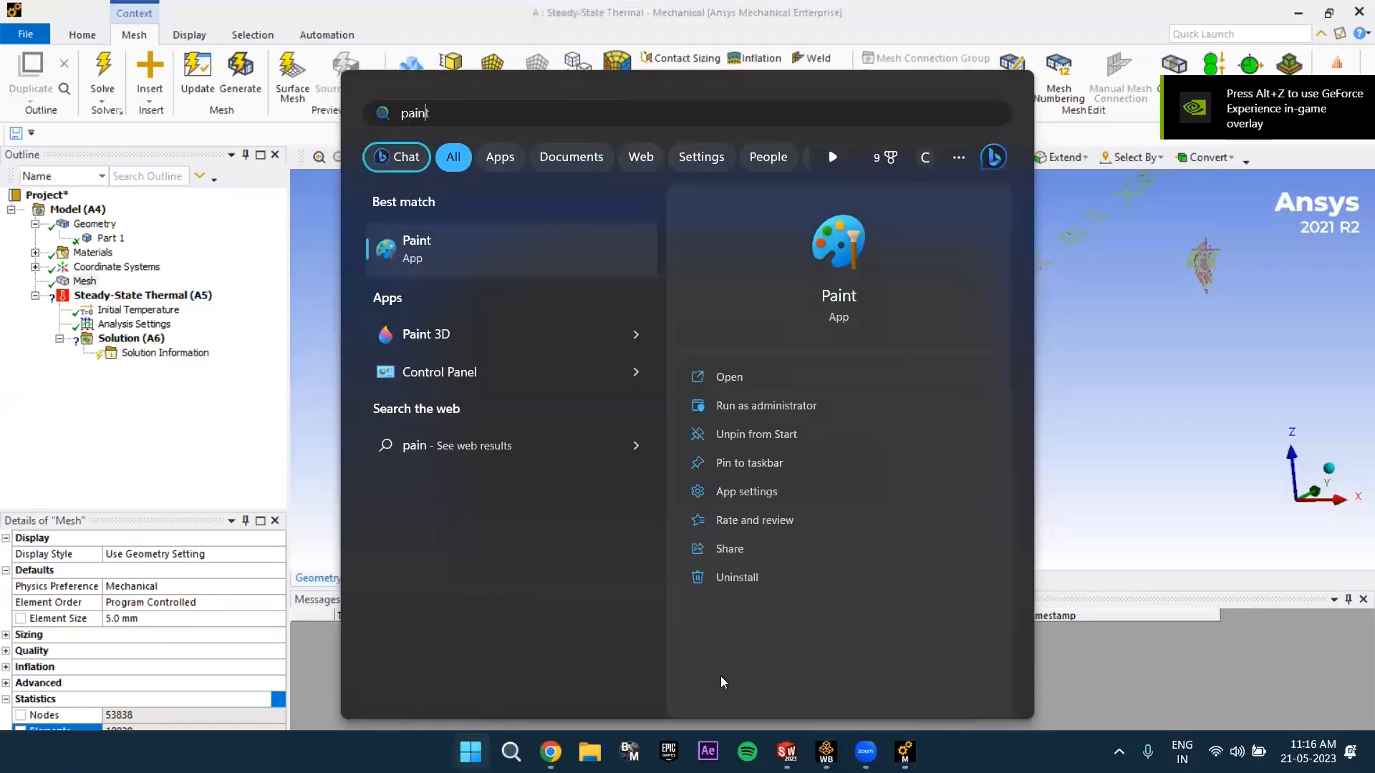
key(Return)
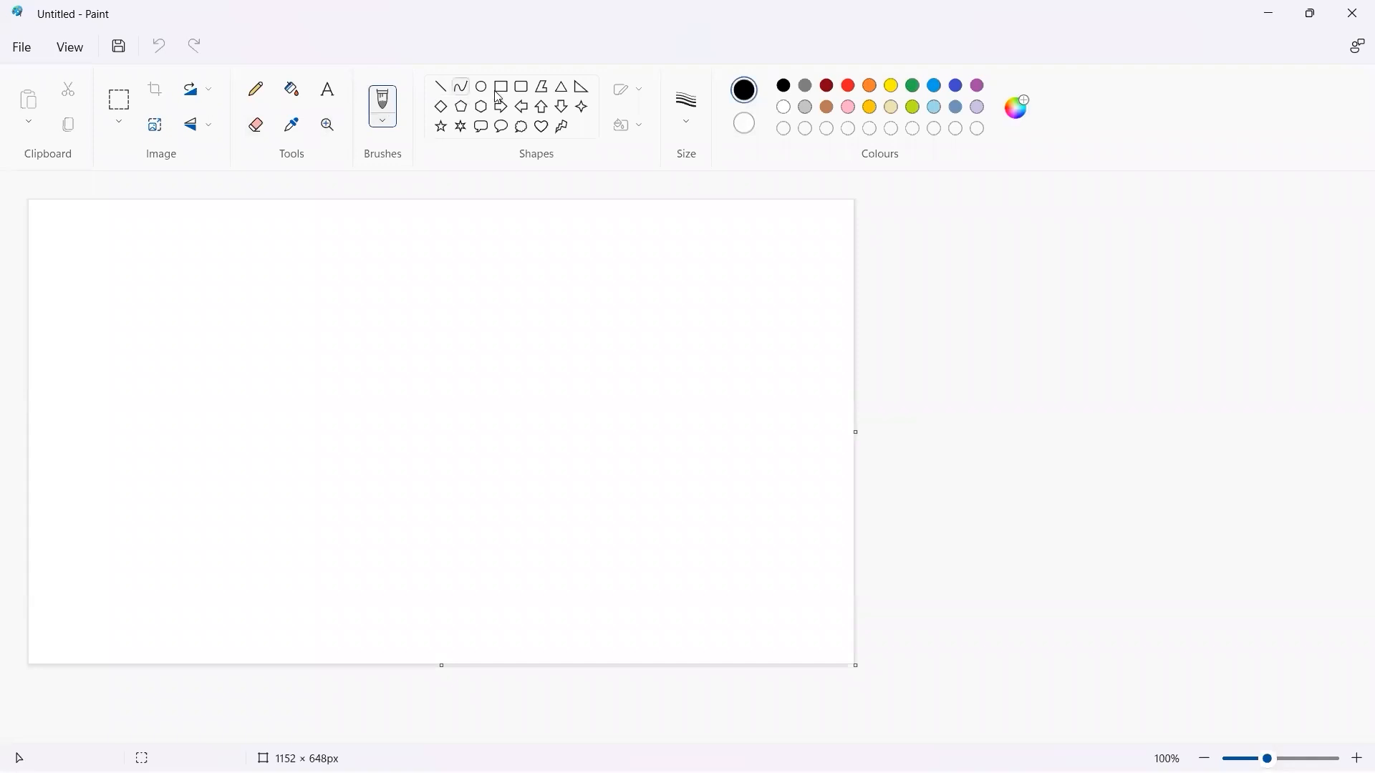
Brush two black nodes freehand, one at each side of the canvas at mid height.
click(385, 128)
click(360, 169)
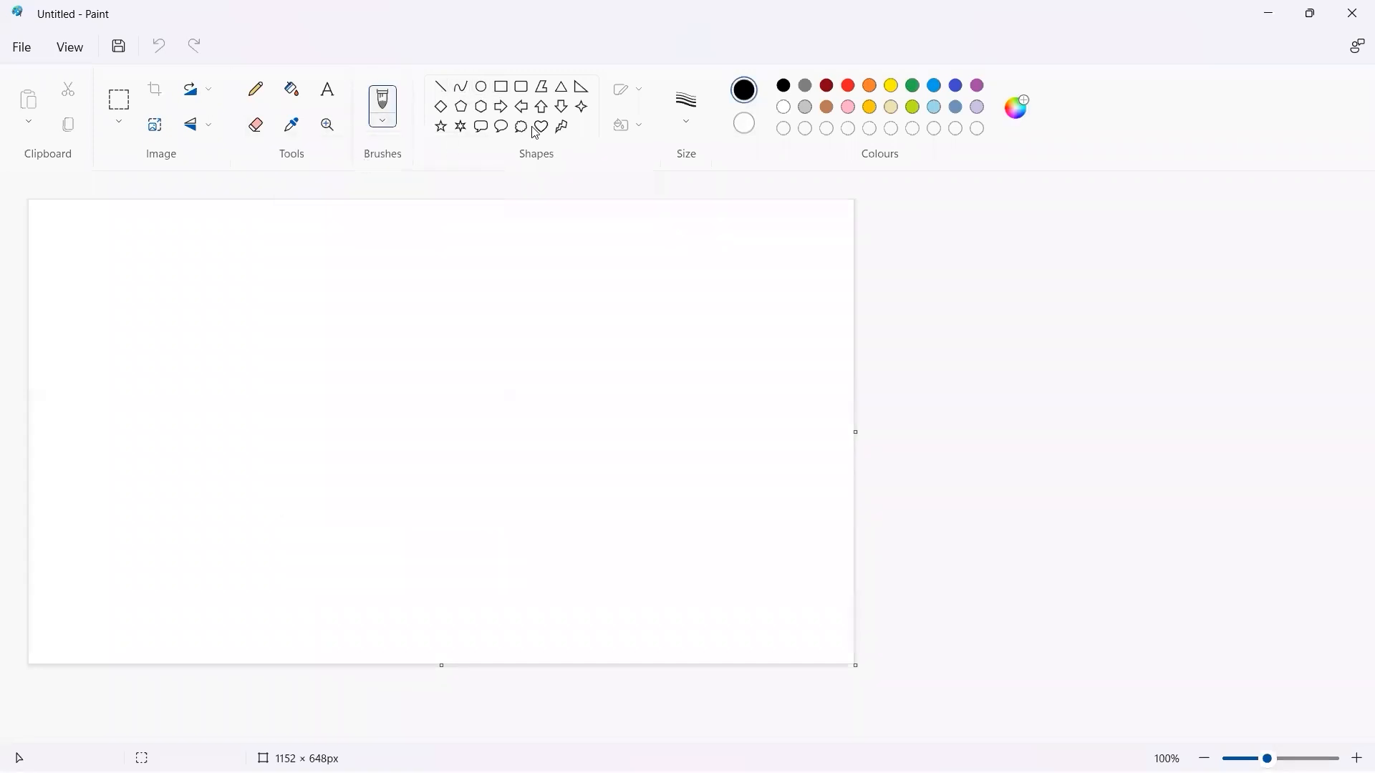
click(850, 87)
drag(223, 399, 218, 404)
drag(220, 406, 225, 393)
drag(684, 393, 700, 402)
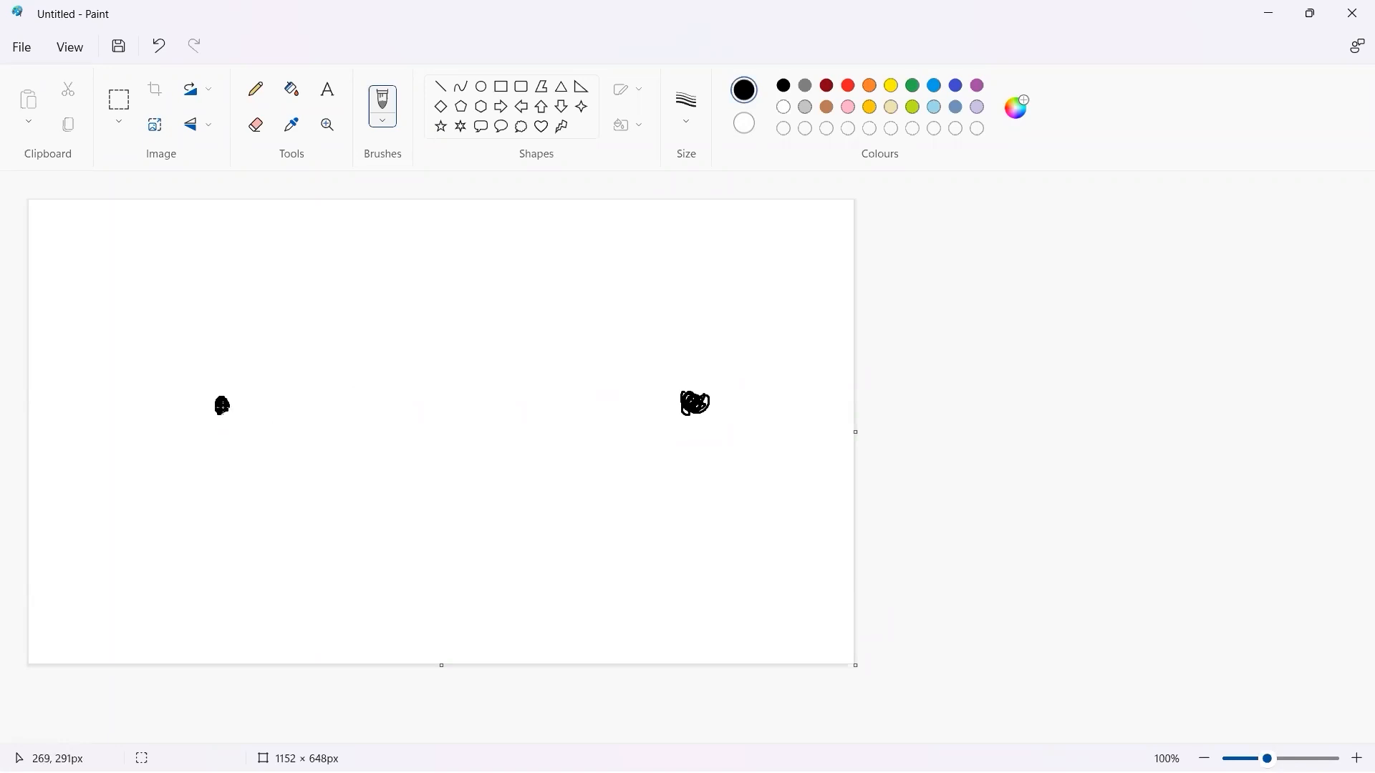
Connect the two nodes with a line, add a third node above and join it to both to form a triangle.
drag(222, 408, 680, 411)
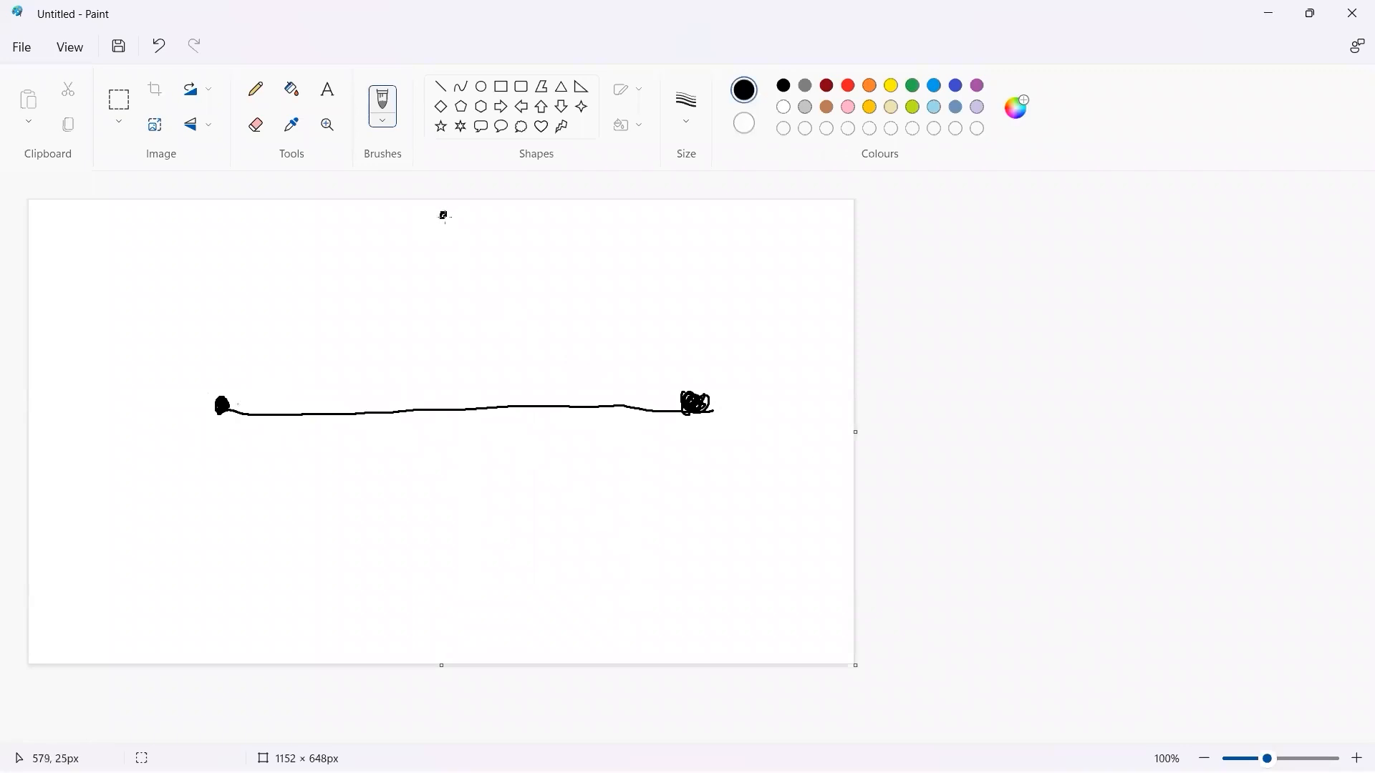
drag(444, 213, 223, 404)
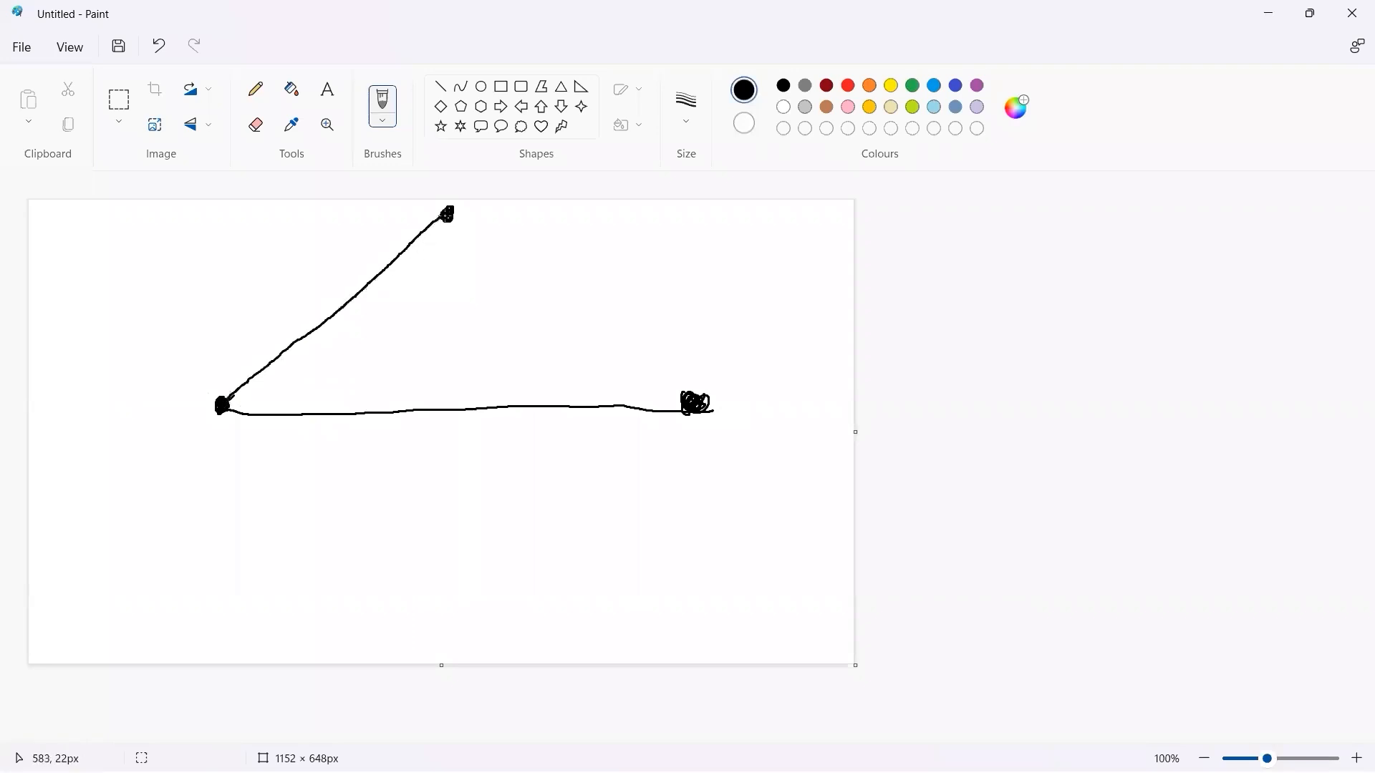
mouse_move(446, 216)
mouse_down()
mouse_move(659, 358)
mouse_move(700, 407)
mouse_up()
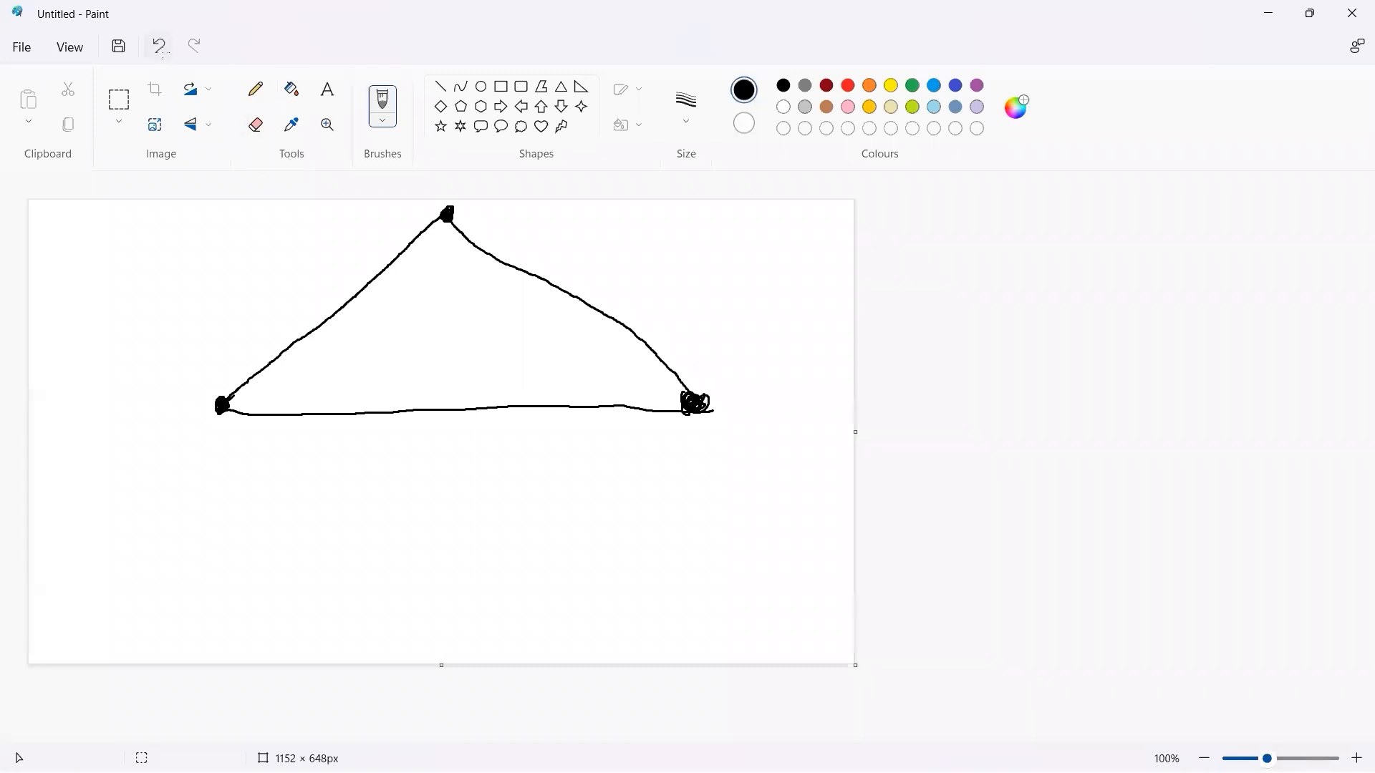
Undo all the freehand nodes and lines until the canvas is blank.
click(159, 46)
click(159, 47)
click(159, 46)
click(159, 47)
click(159, 46)
click(159, 46)
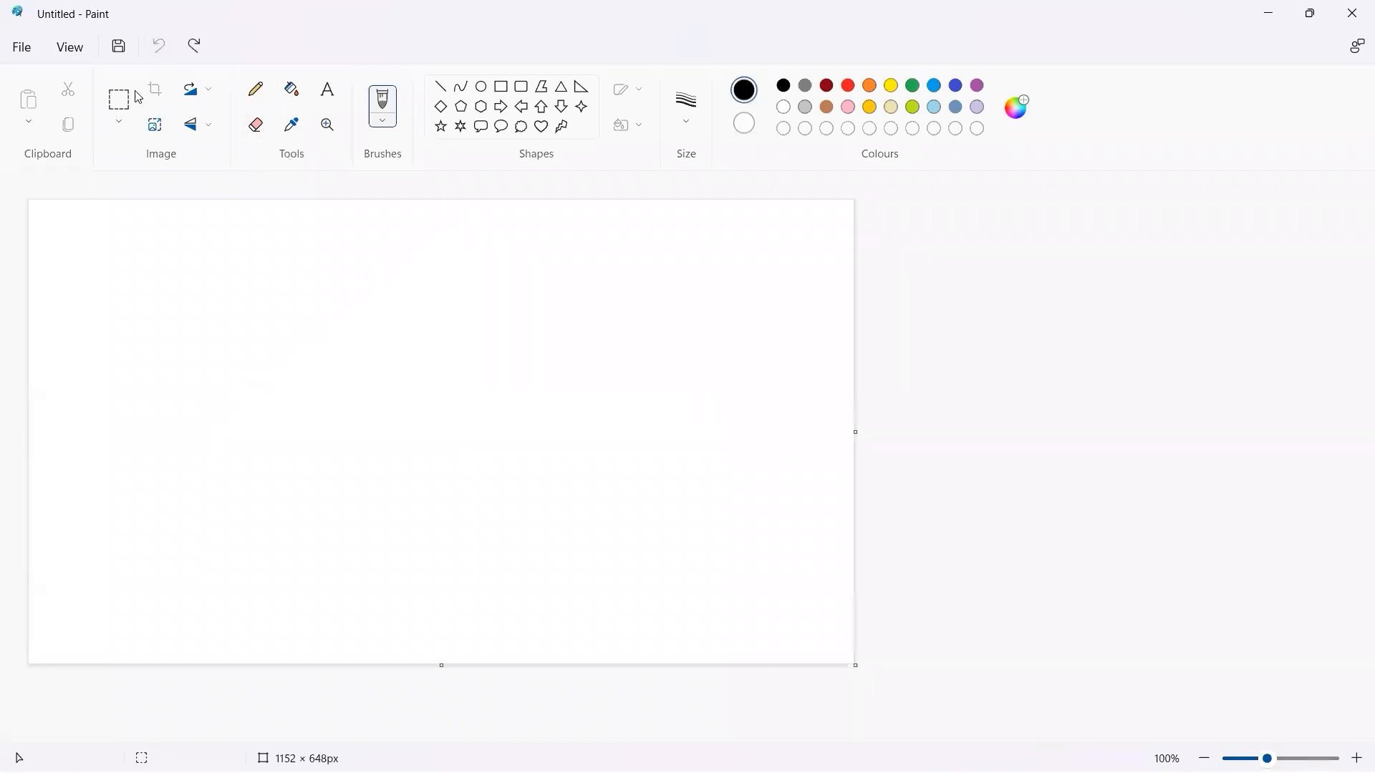
Draw a black triangle shape about 182 × 128 px in the upper-left area of the canvas.
click(117, 109)
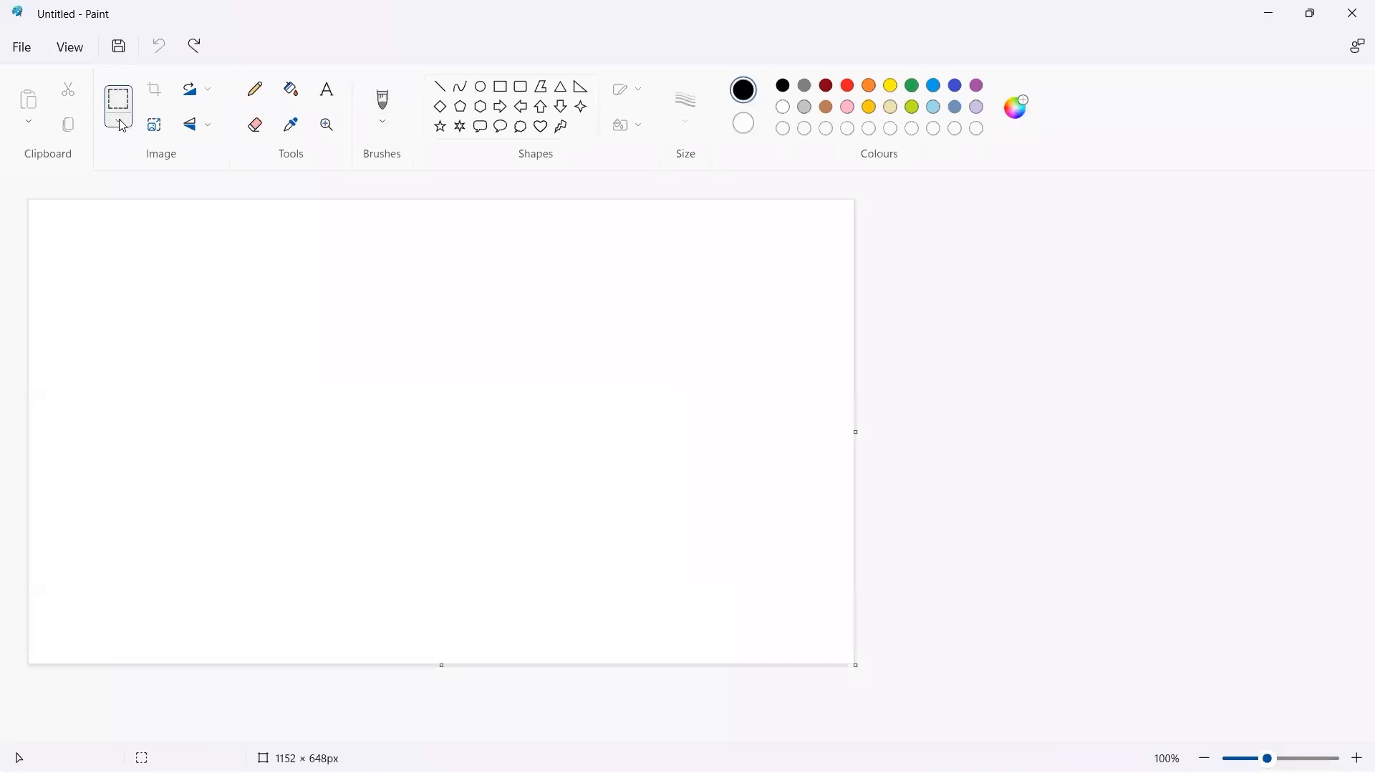
click(119, 122)
click(119, 121)
click(561, 86)
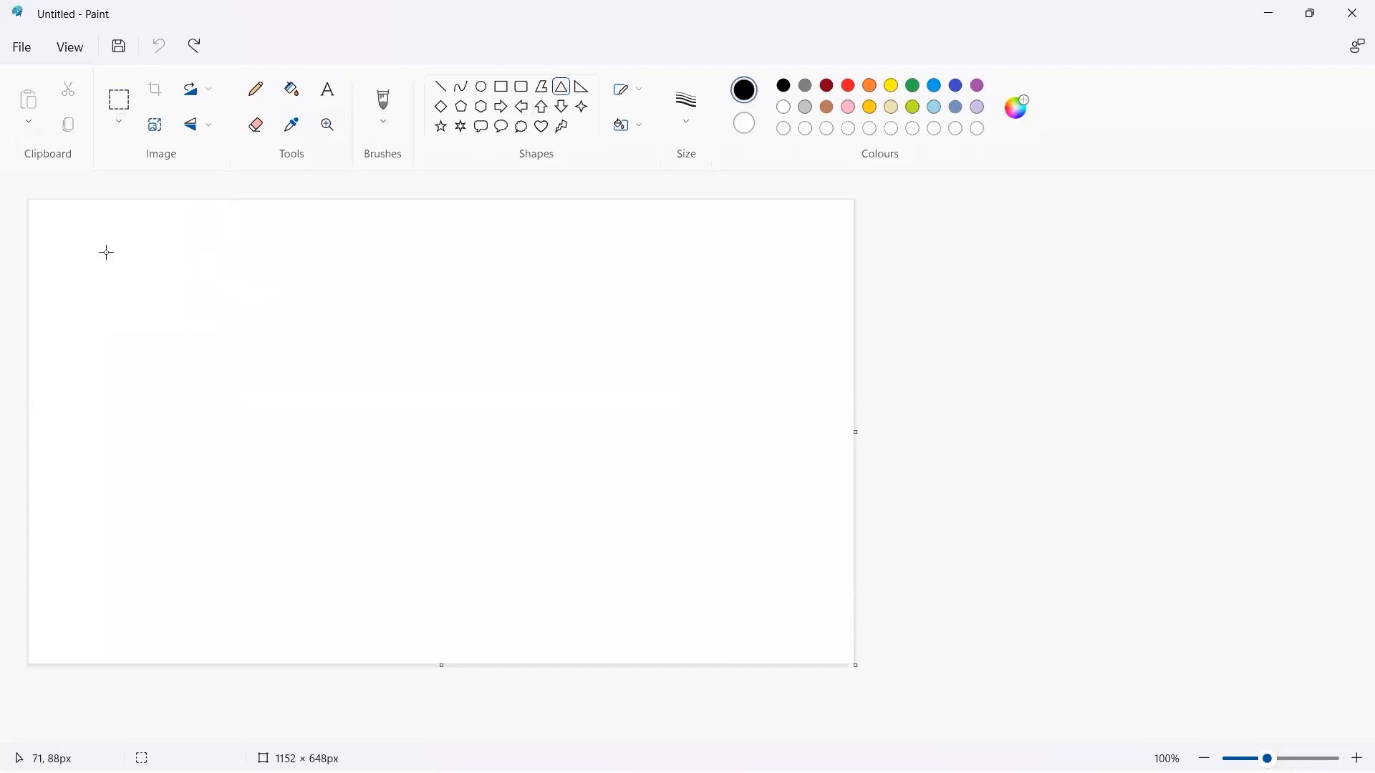
drag(113, 255, 244, 348)
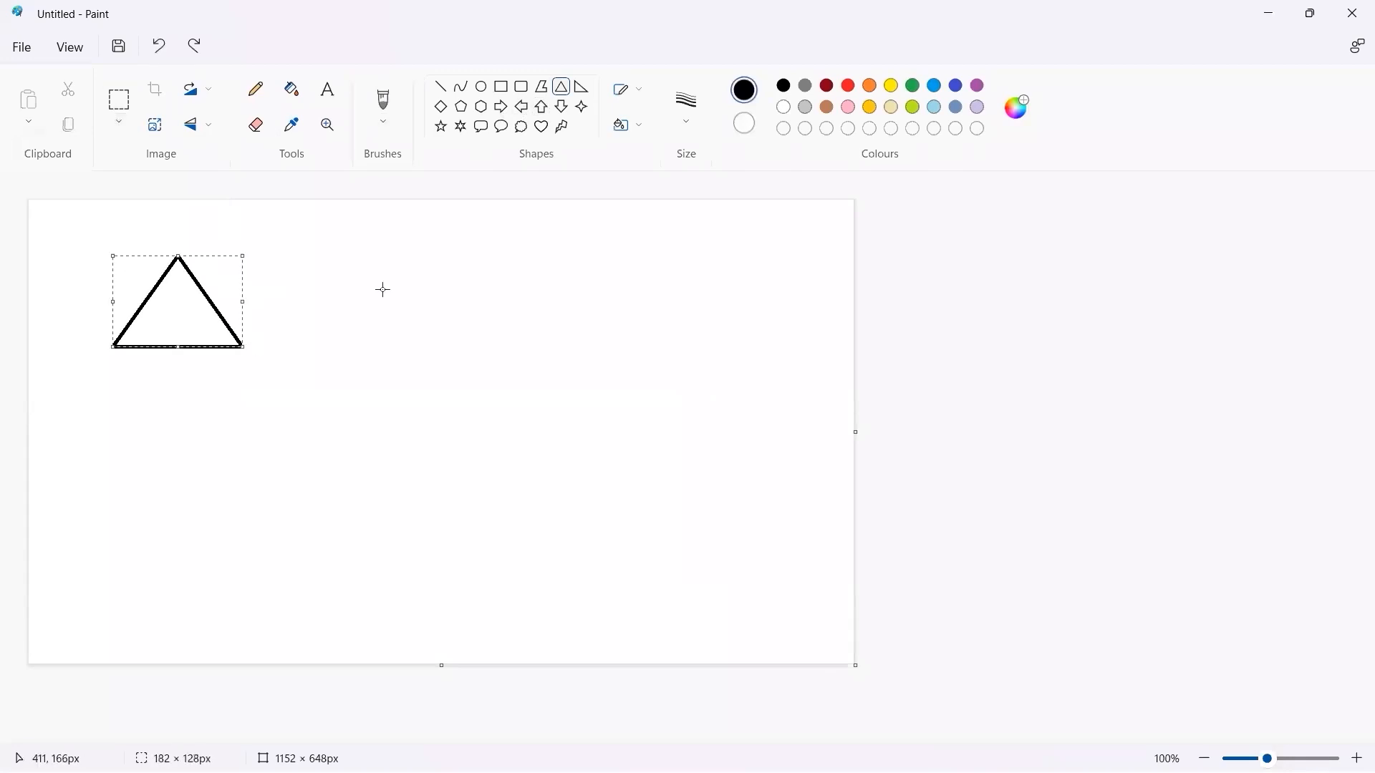
Draw a black hexagon about 145 × 156 px and move it closer beside the triangle.
click(479, 109)
mouse_move(398, 259)
mouse_down()
mouse_move(502, 348)
mouse_move(501, 368)
mouse_up()
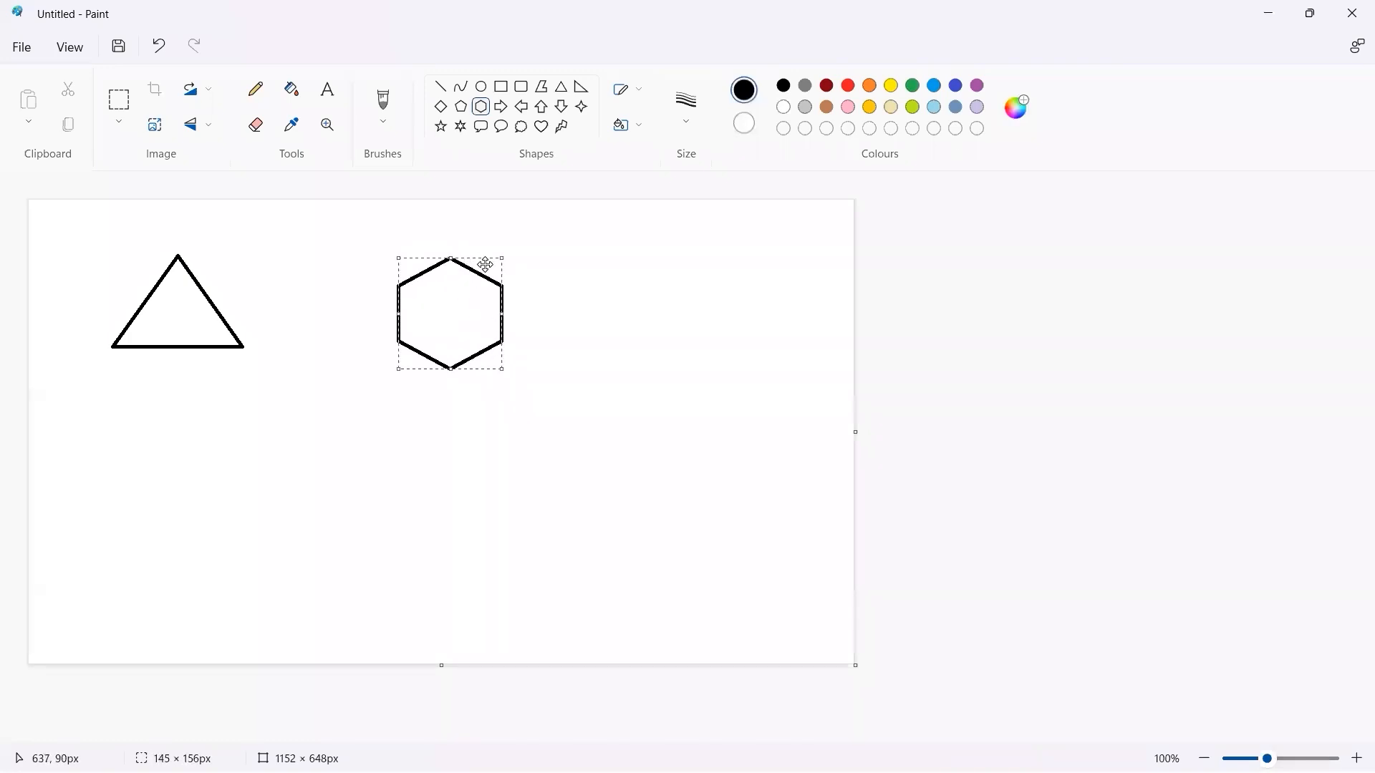
drag(485, 265, 402, 243)
click(914, 344)
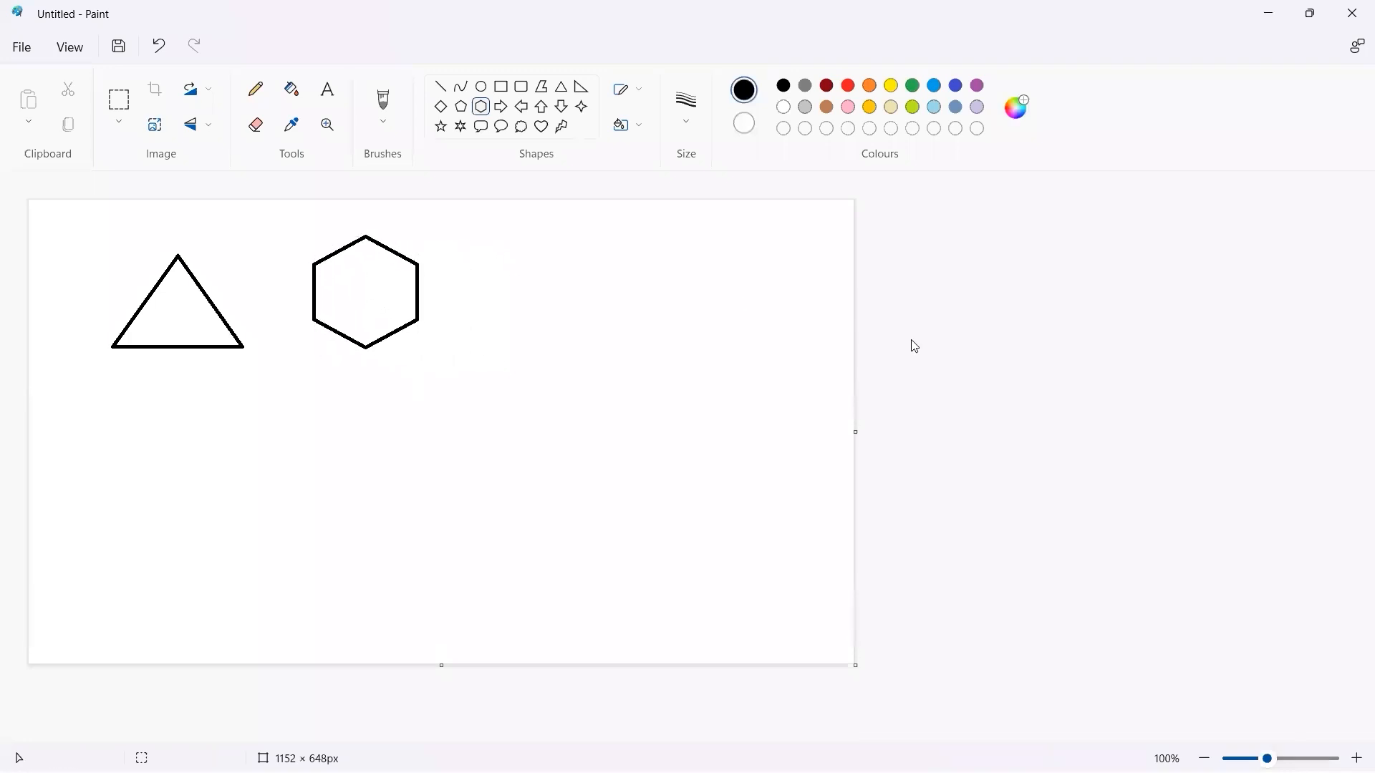
click(440, 86)
drag(176, 251, 192, 237)
key(Delete)
Mark the triangle's three corners as nodes with a red brush.
click(383, 103)
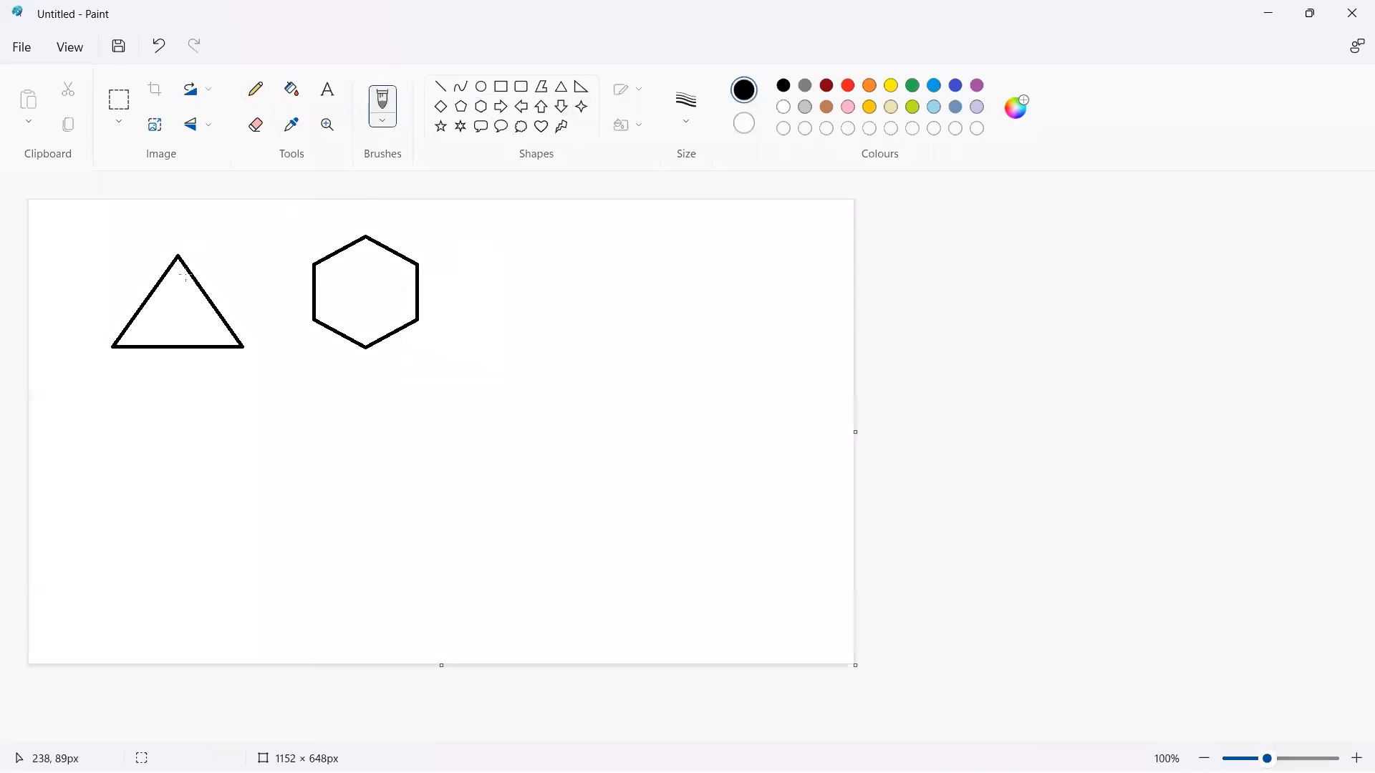
click(848, 85)
drag(174, 254, 181, 265)
drag(116, 338, 111, 337)
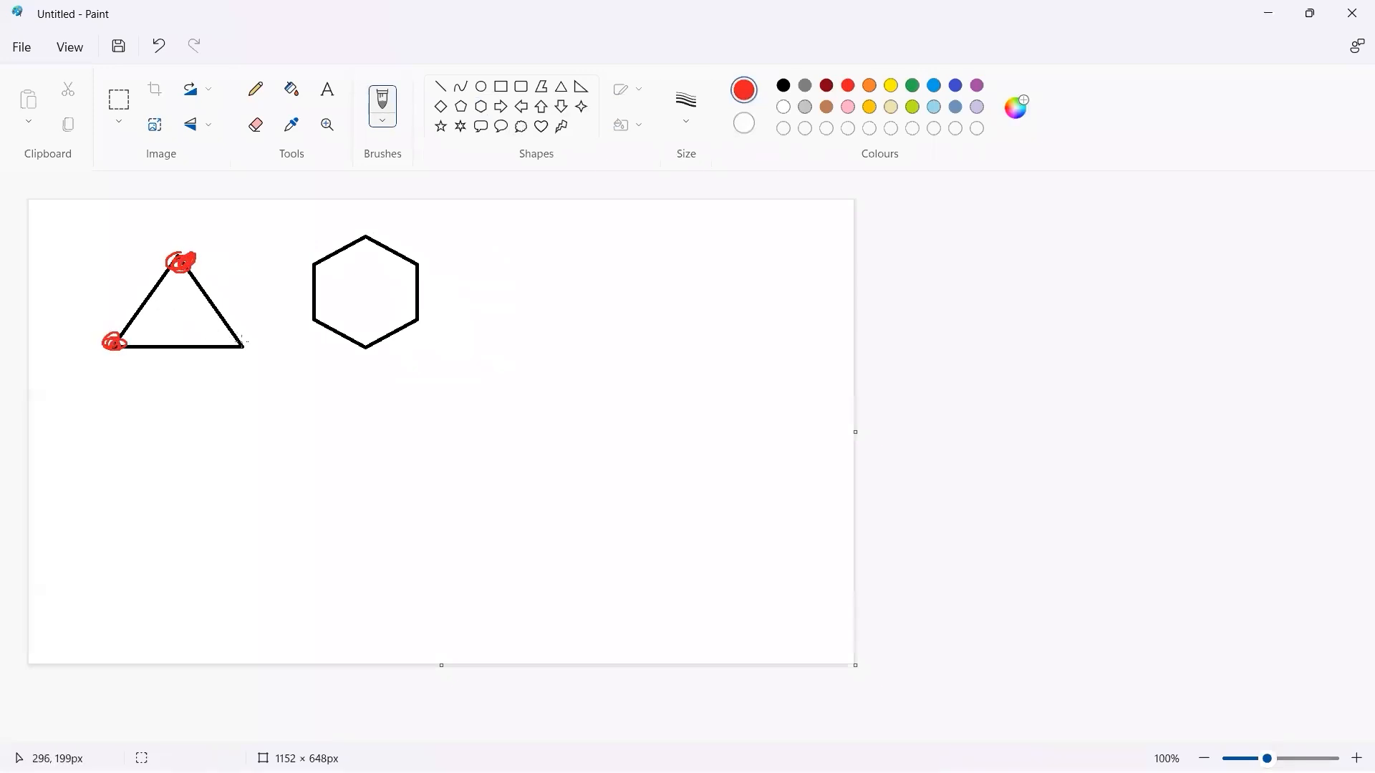
drag(240, 342, 244, 349)
Mark the hexagon's six corners as nodes with the red brush.
mouse_move(311, 258)
mouse_down()
mouse_move(368, 231)
mouse_move(413, 262)
mouse_up()
mouse_move(419, 313)
mouse_down()
mouse_move(367, 338)
mouse_move(372, 349)
mouse_move(323, 321)
mouse_up()
key(ctrl+z)
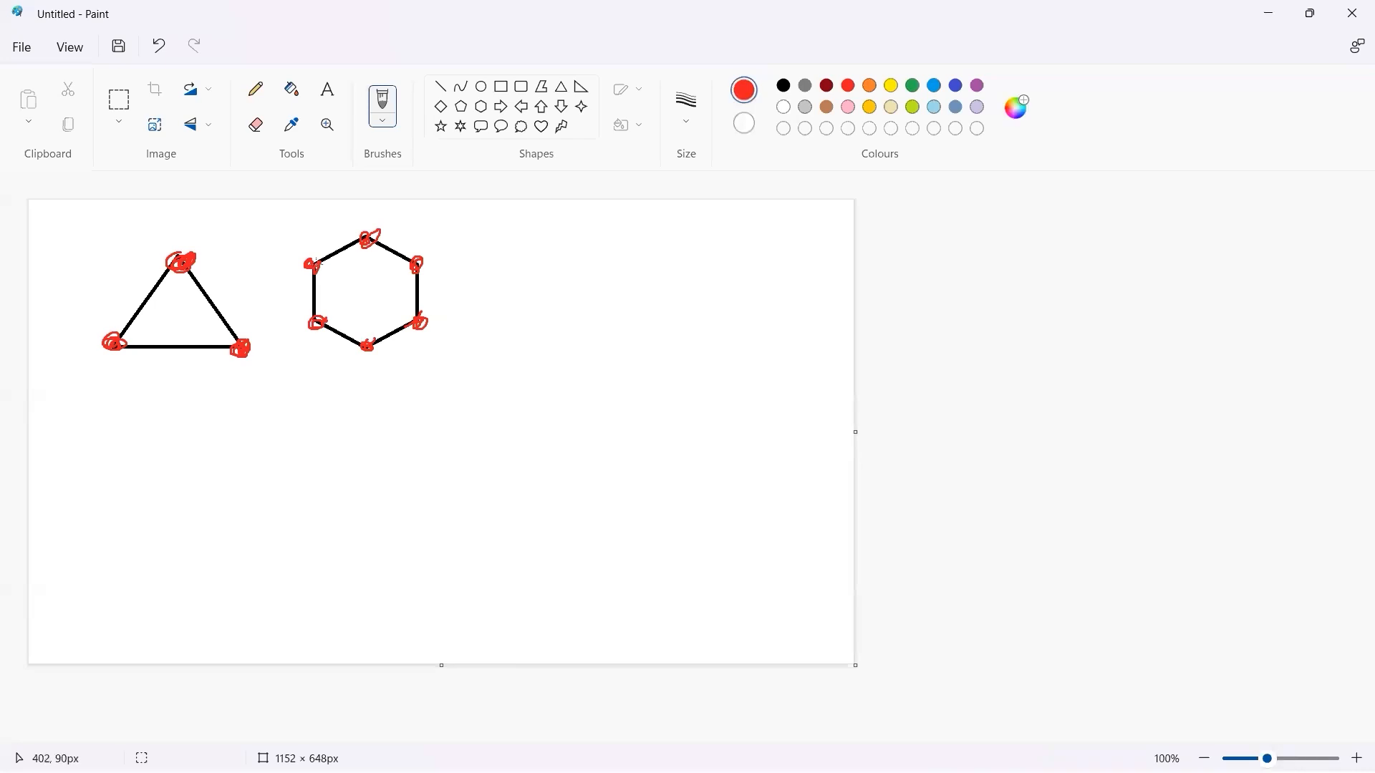
Connect the hexagon's corner nodes with red lines across its interior.
drag(321, 259, 422, 258)
drag(317, 326, 424, 267)
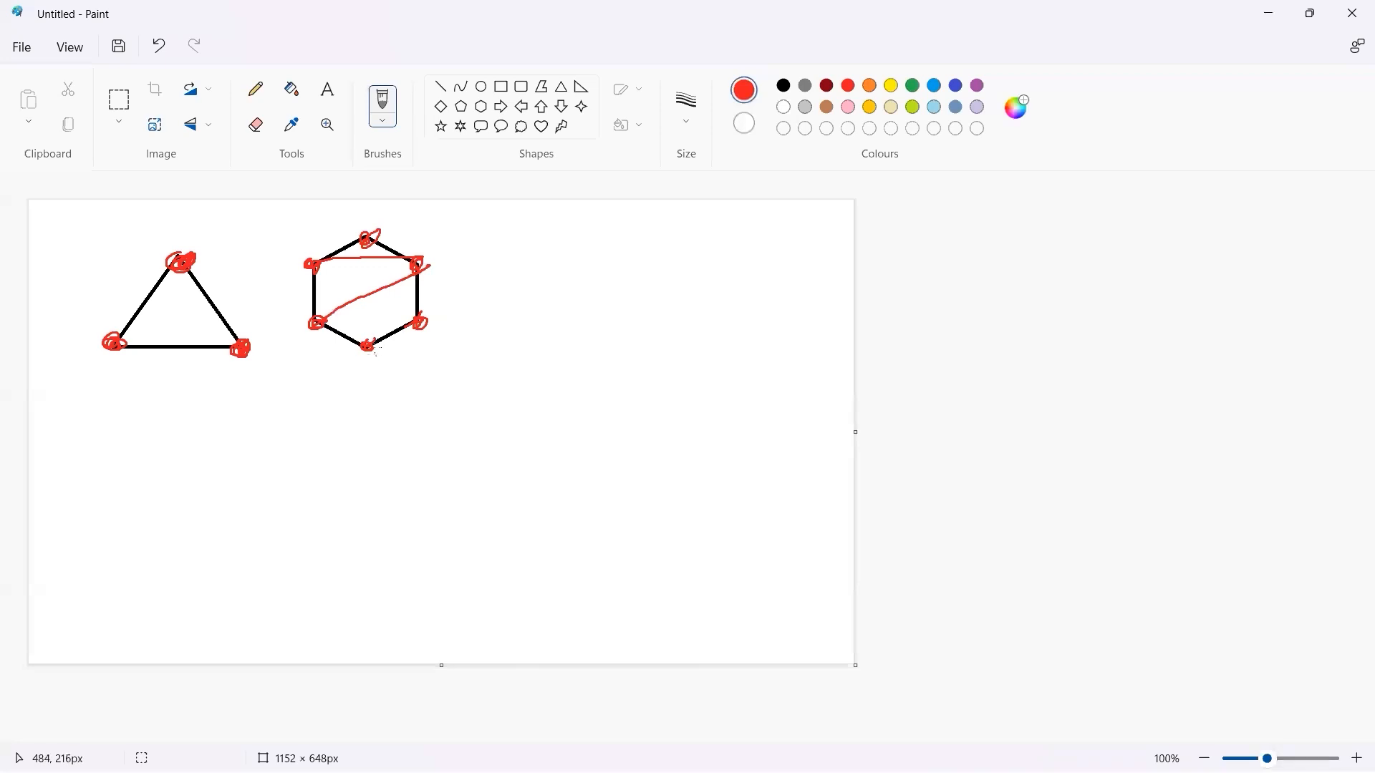
drag(376, 355, 368, 247)
drag(423, 319, 319, 270)
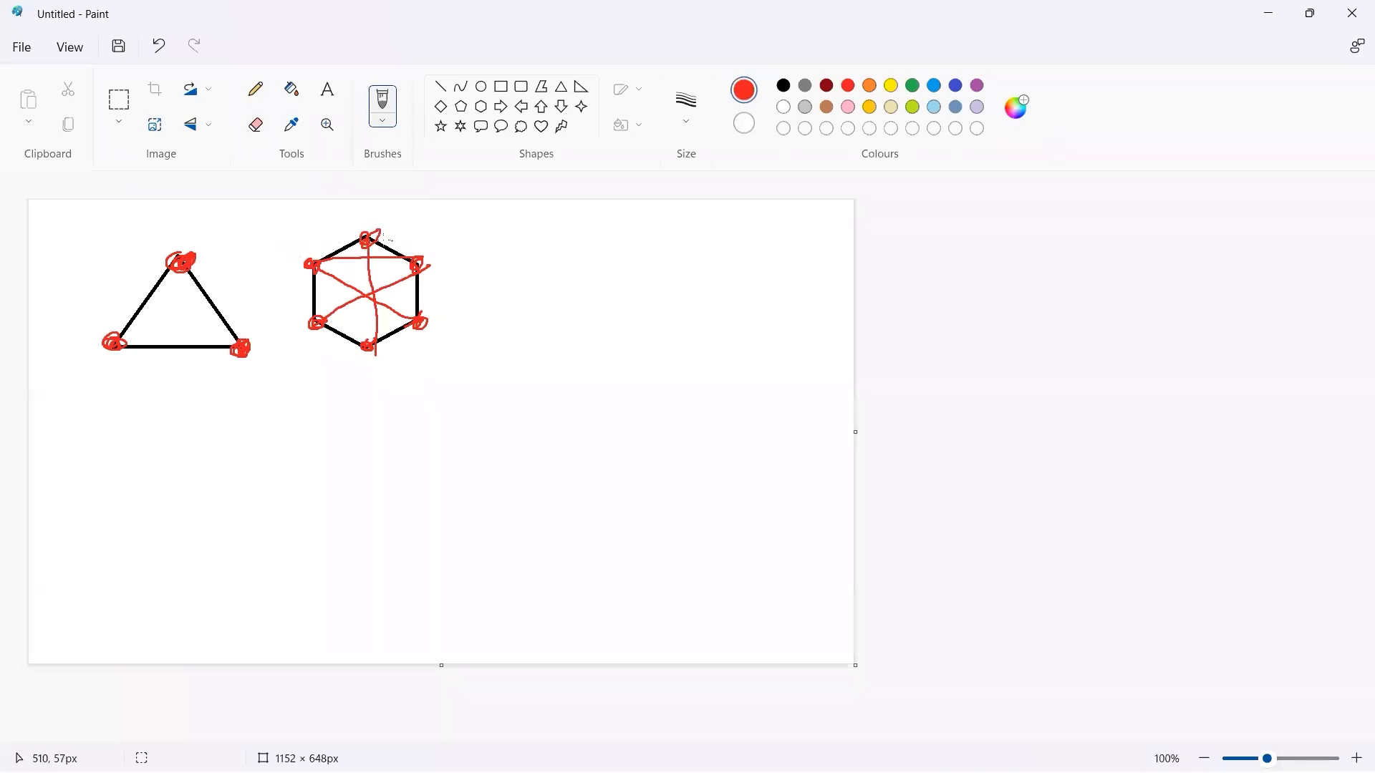
Undo all red lines and nodes on the hexagon and the triangle.
click(172, 61)
click(172, 60)
click(172, 61)
click(172, 60)
click(172, 60)
click(172, 60)
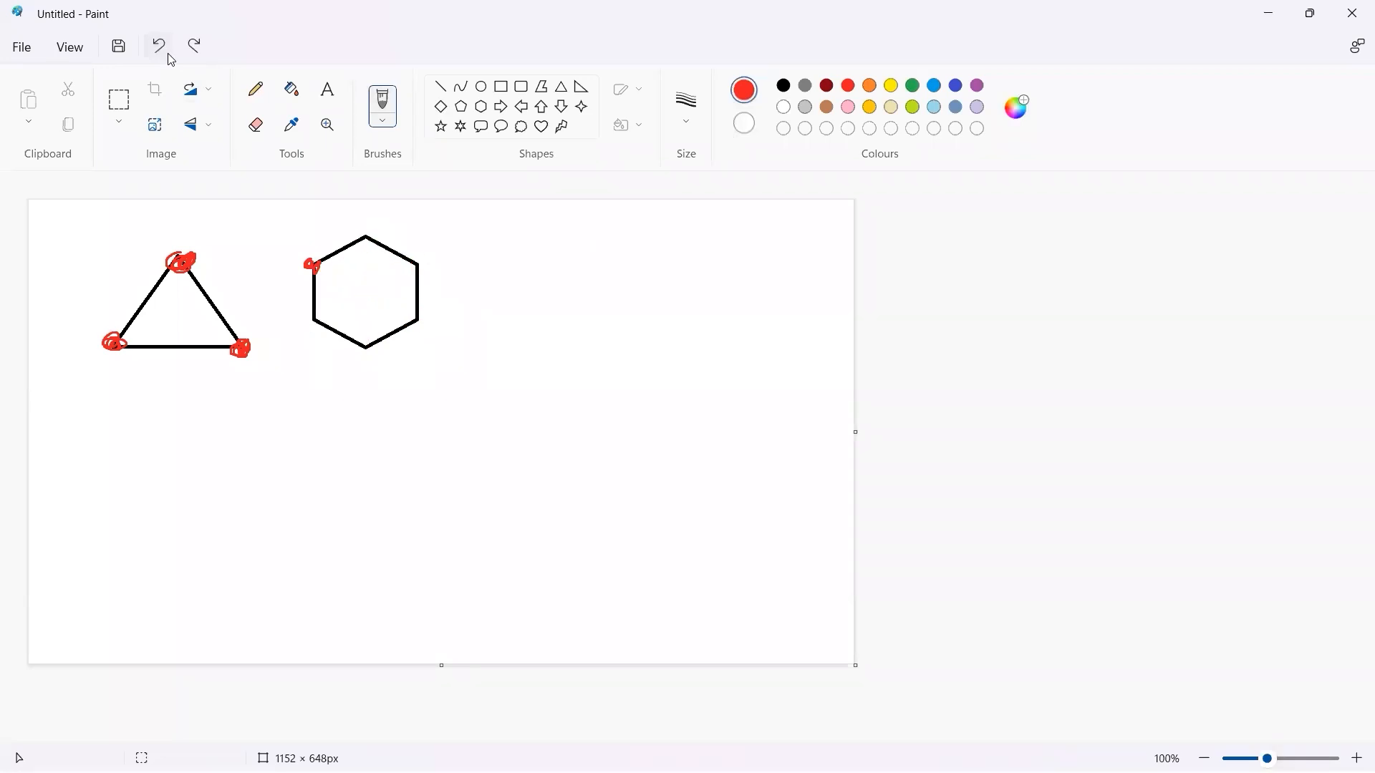
click(167, 56)
click(166, 55)
click(165, 55)
click(165, 55)
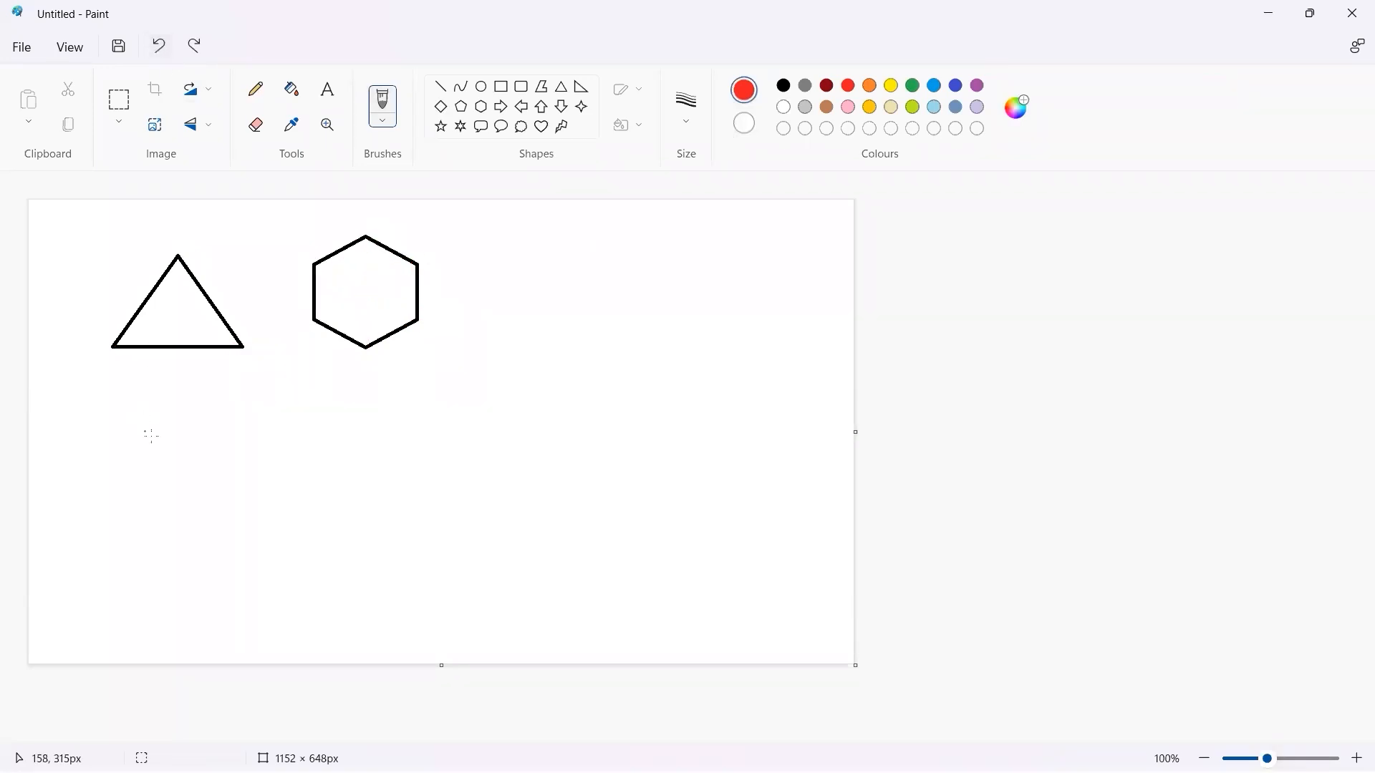
Sketch red brush lines from the triangle's corners to suggest a three-dimensional tetrahedron.
click(182, 258)
mouse_move(184, 260)
mouse_down()
mouse_move(257, 298)
mouse_move(240, 347)
mouse_up()
mouse_move(179, 262)
mouse_down()
mouse_move(179, 319)
mouse_move(267, 297)
mouse_move(116, 348)
mouse_up()
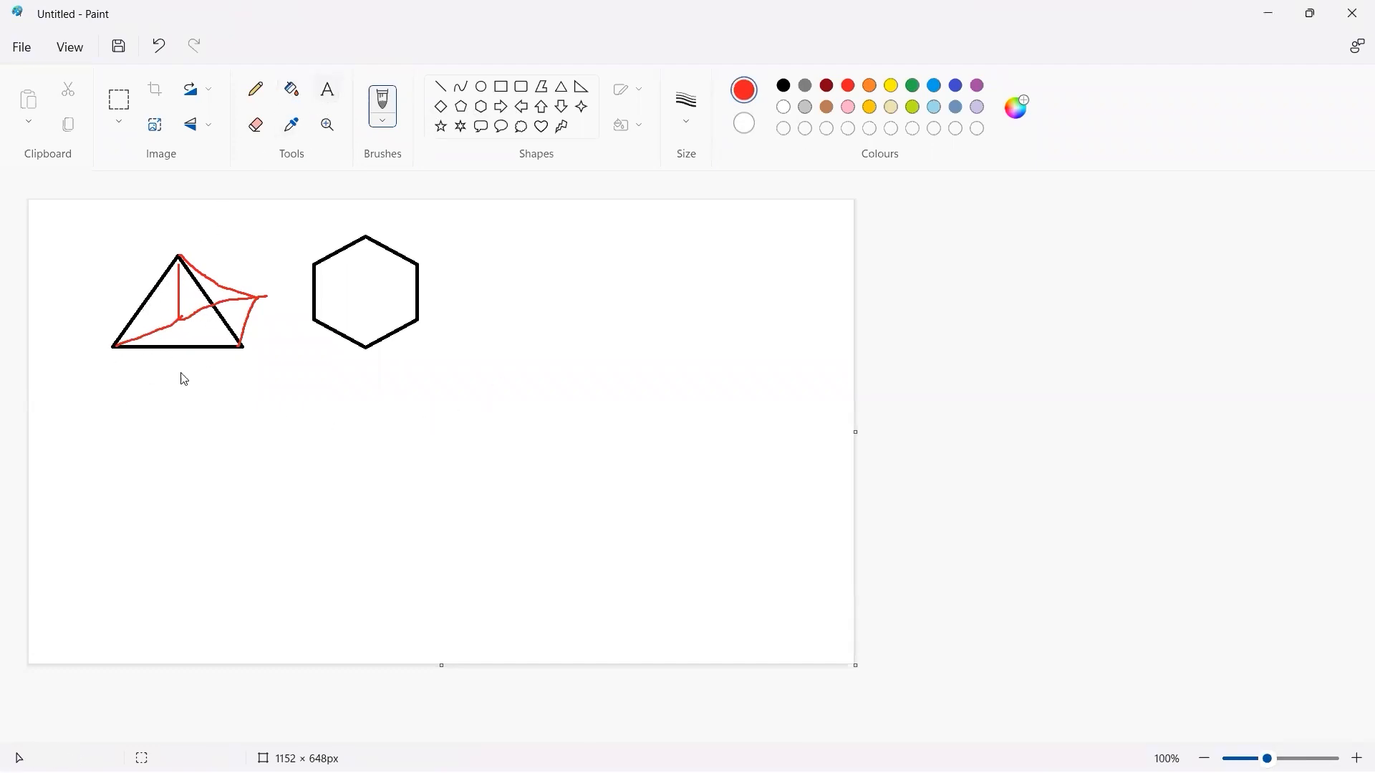
Add a red text label reading "Tetrahedron" below the triangle.
click(339, 96)
click(203, 418)
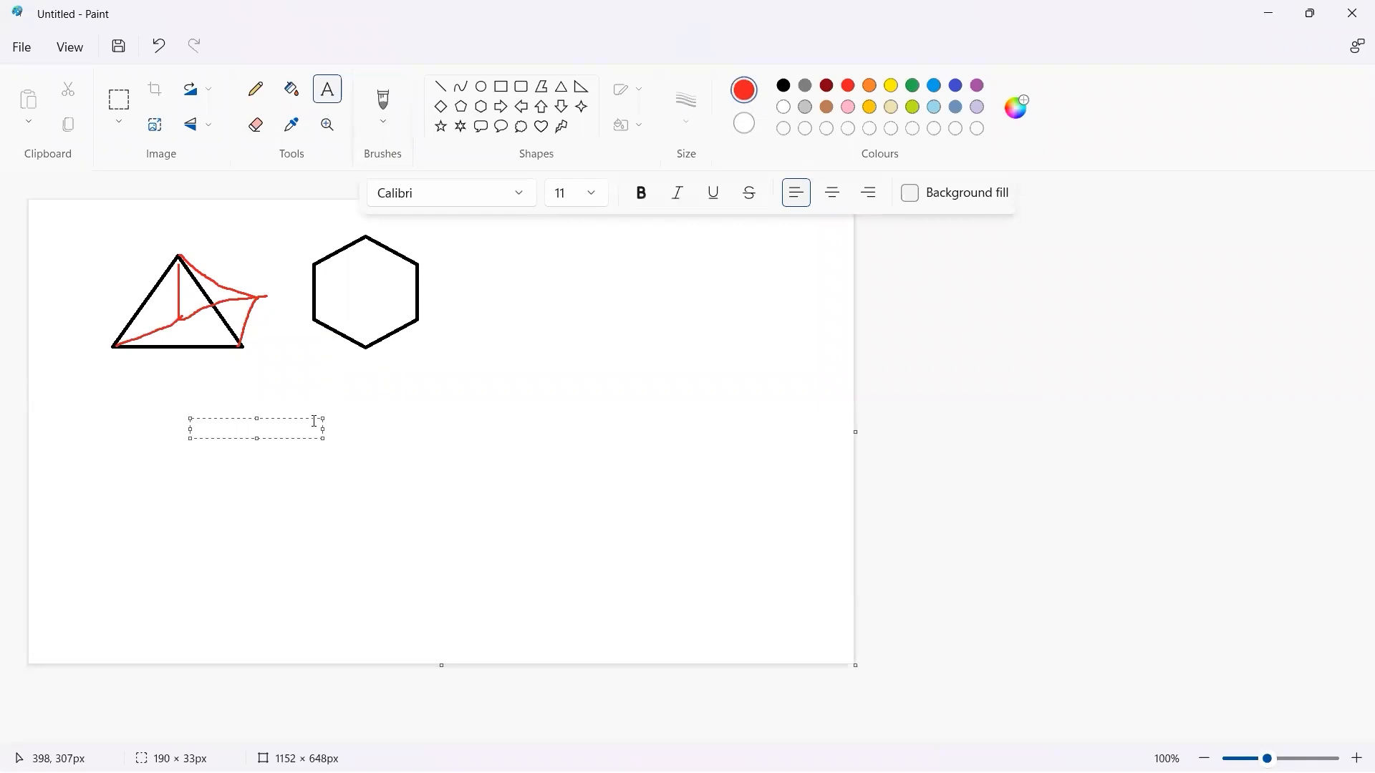
text(Tetrahedron)
key(Escape)
click(185, 432)
text(Tetrah)
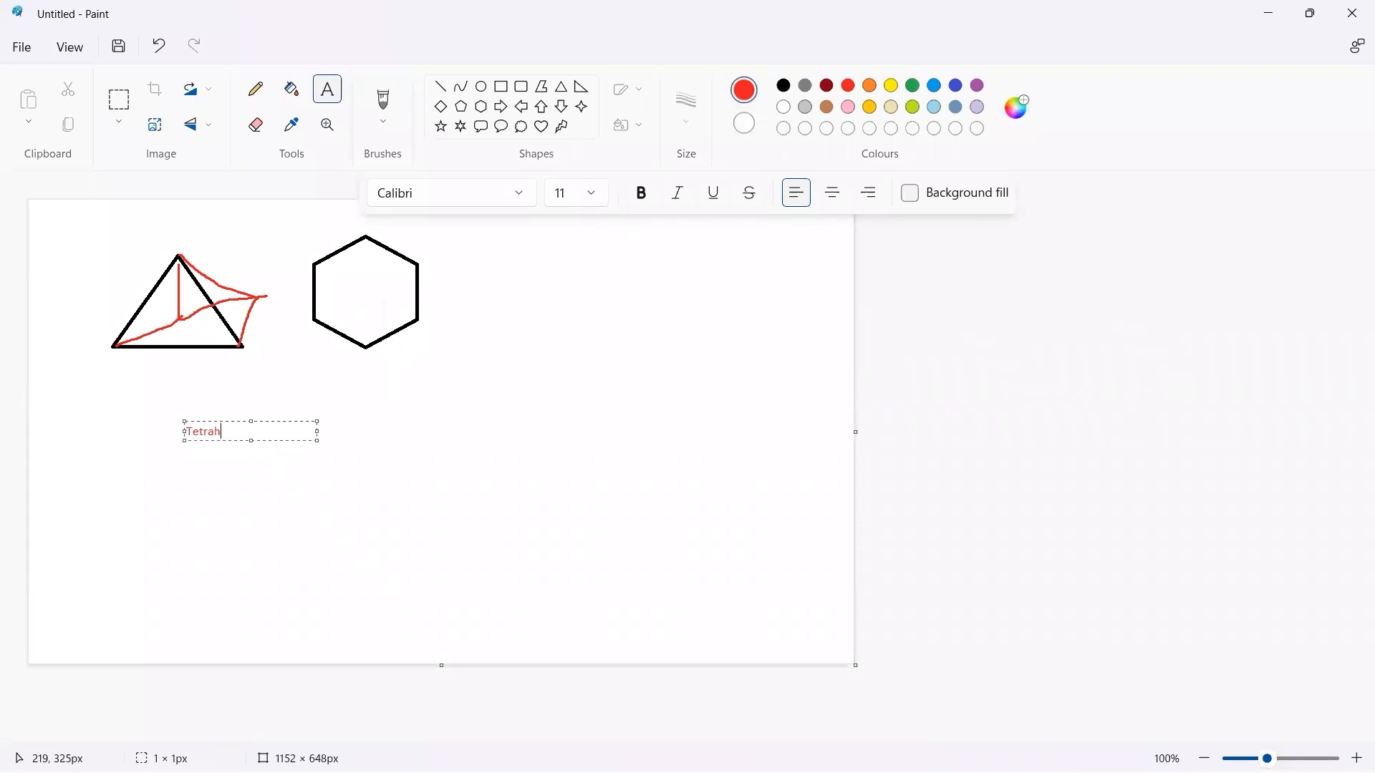
text(edron)
Set the "Tetrahedron" label's font size to 20, enlarge its text box and place it directly beneath the triangle.
key(ctrl+a)
click(590, 195)
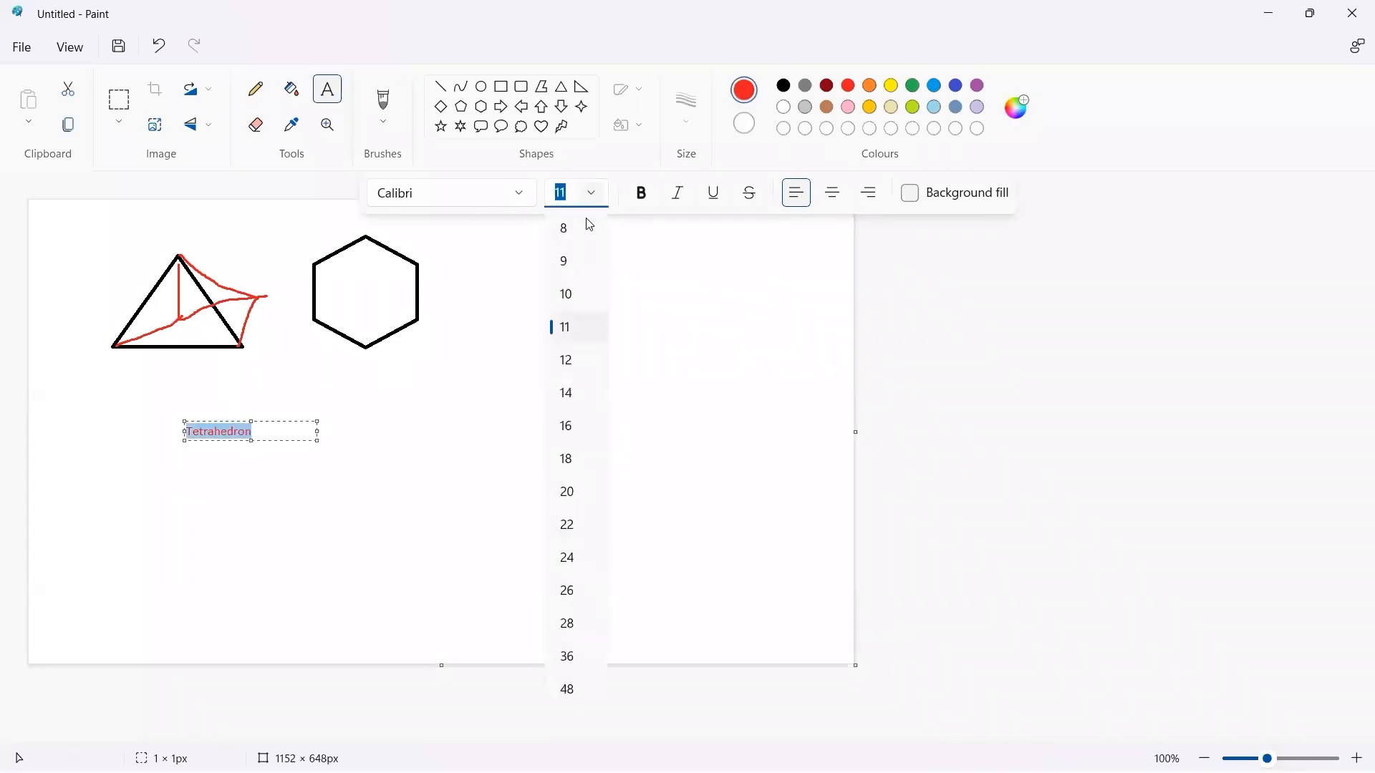
click(580, 498)
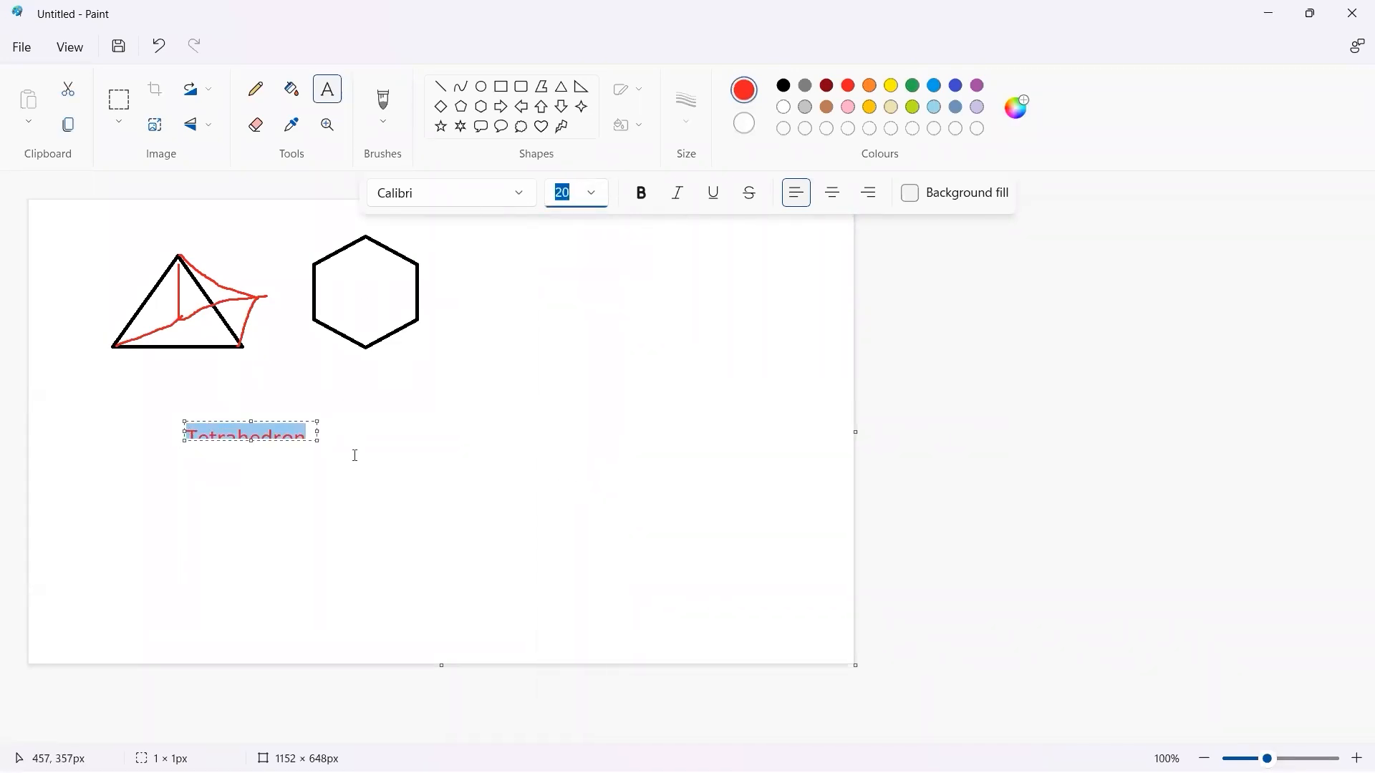
click(250, 437)
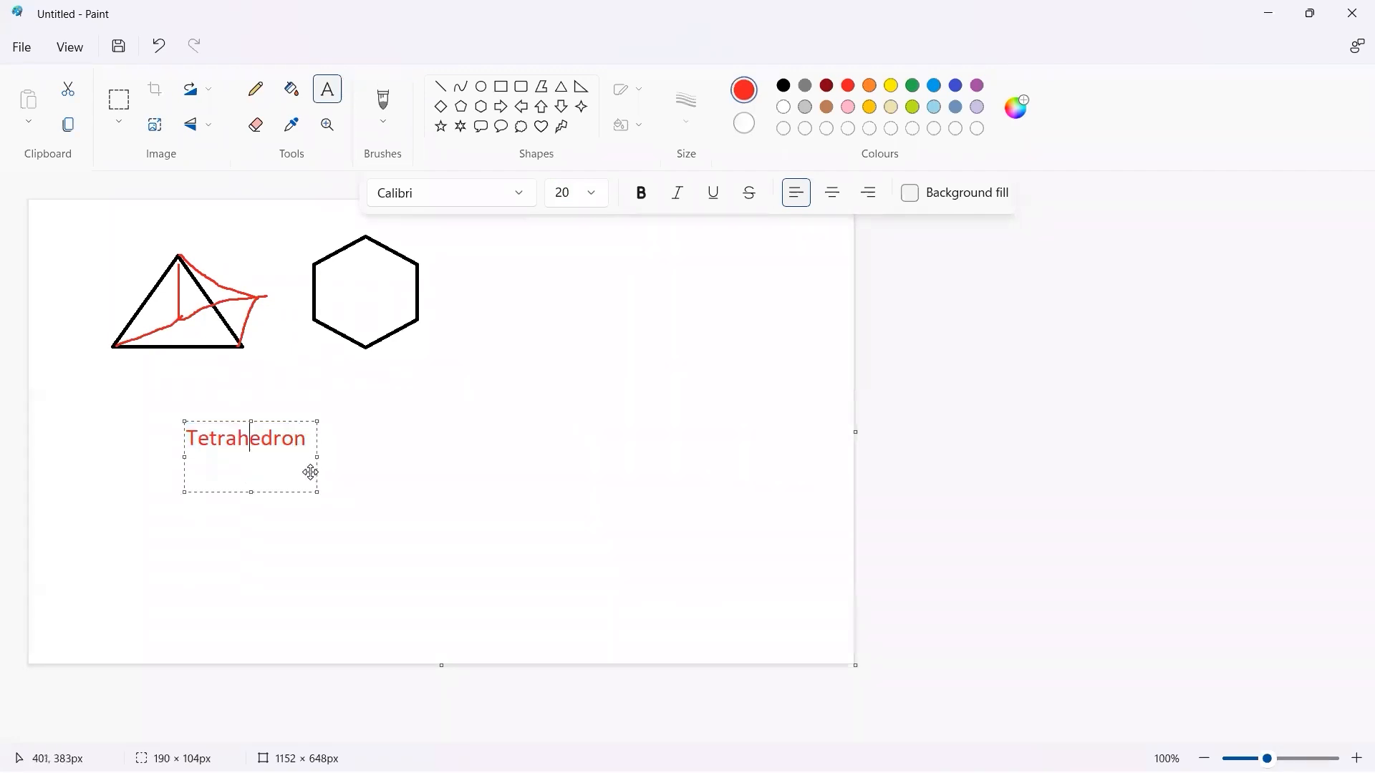
drag(249, 421, 179, 361)
click(346, 429)
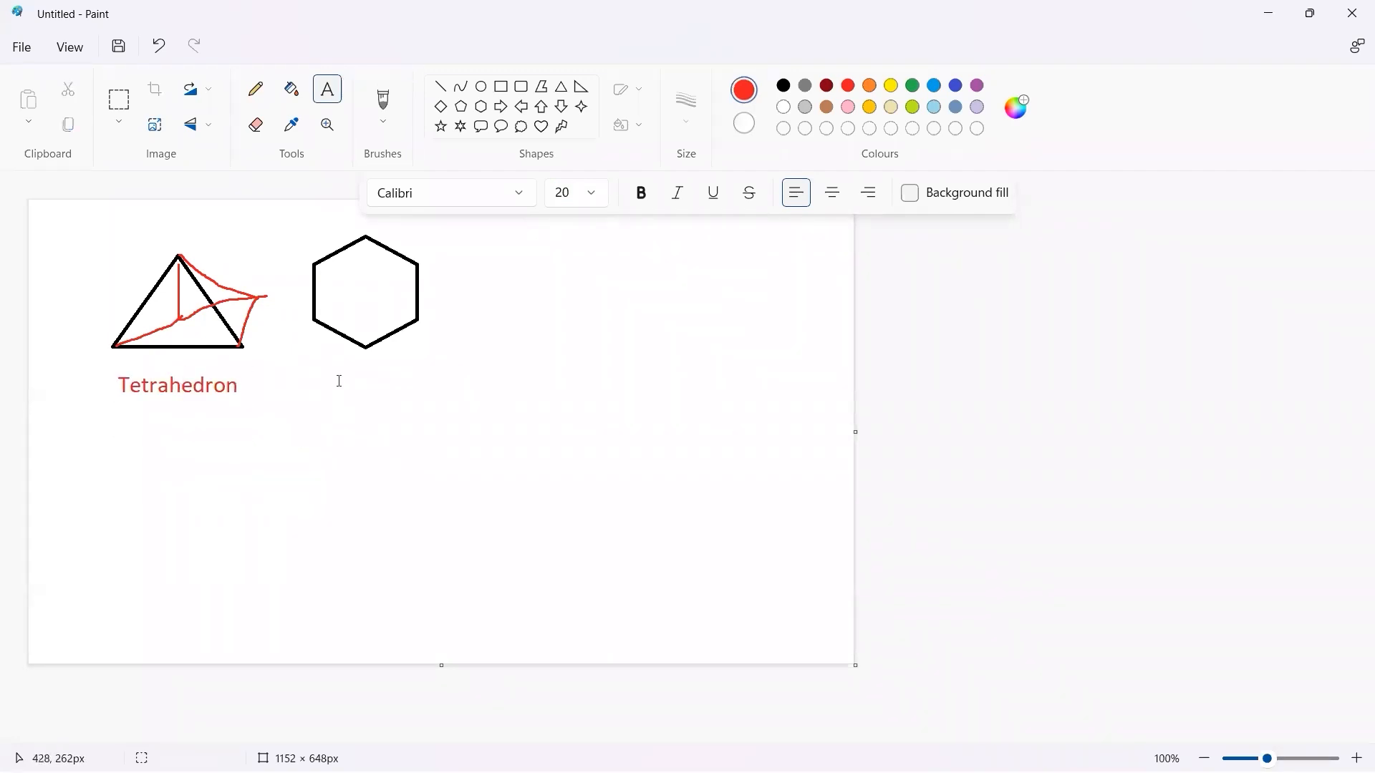
Add a red text label reading "Hexahedron" beneath the hexagon.
click(350, 377)
text(Hexad)
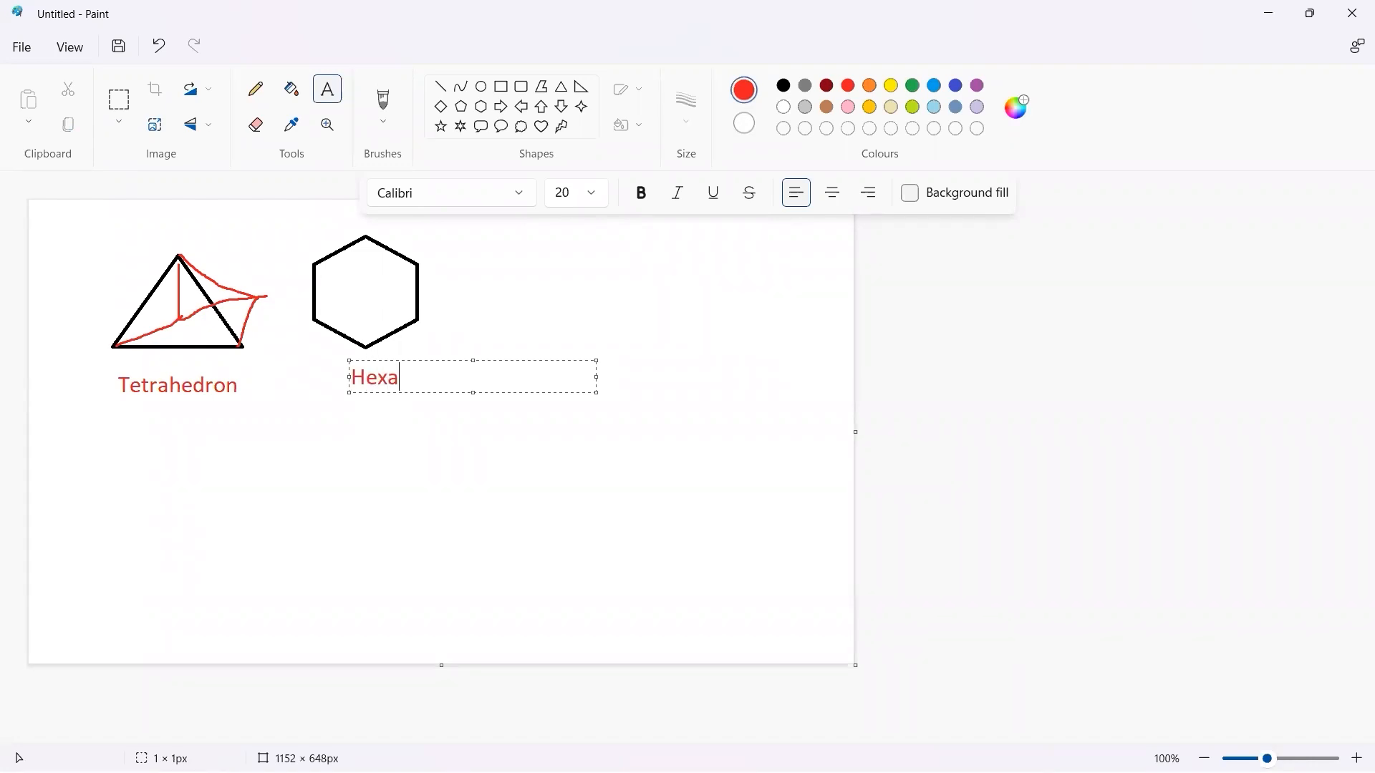
key(BackSpace)
text(ge)
key(BackSpace)
key(BackSpace)
text(hedron)
click(513, 387)
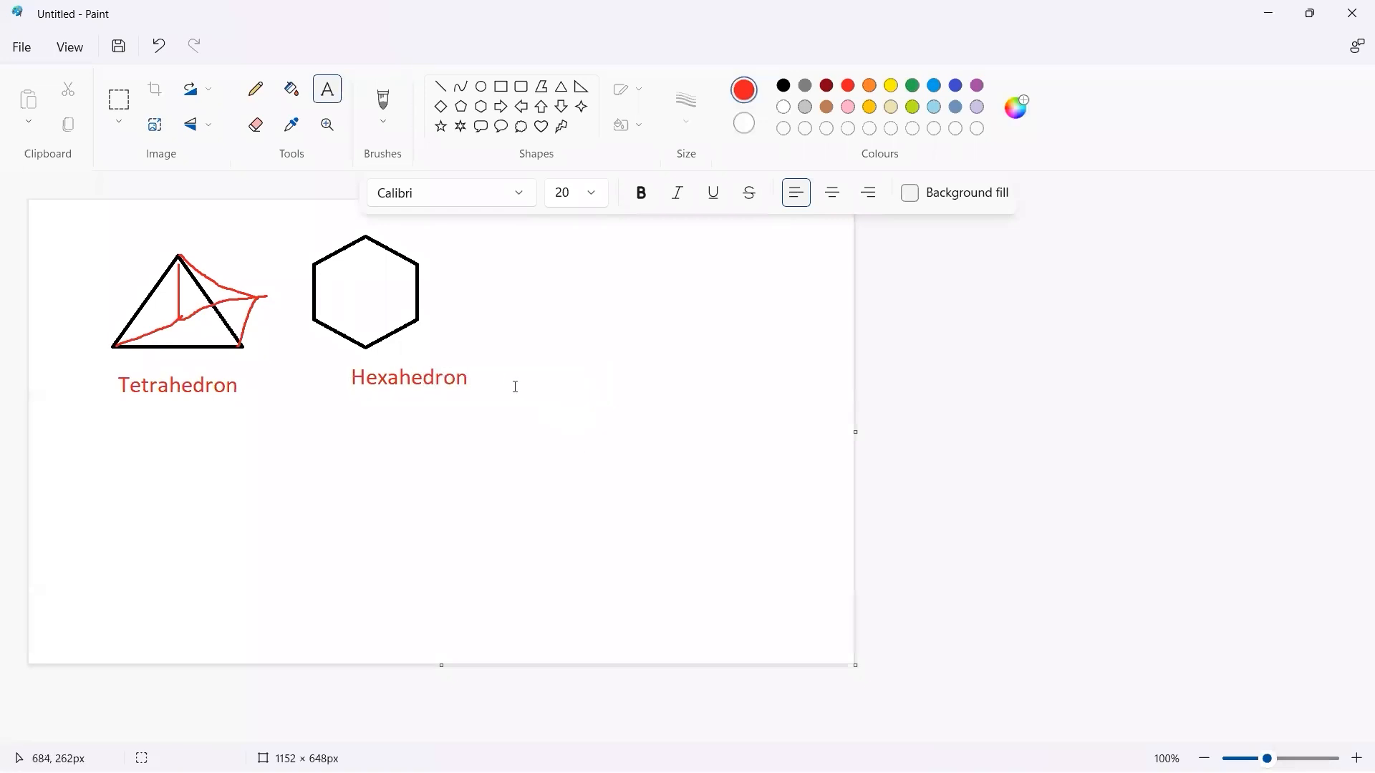
click(456, 358)
click(468, 401)
Switch to Ansys Mechanical and inspect the heat sink's mesh and its element statistics.
mouse_move(886, 752)
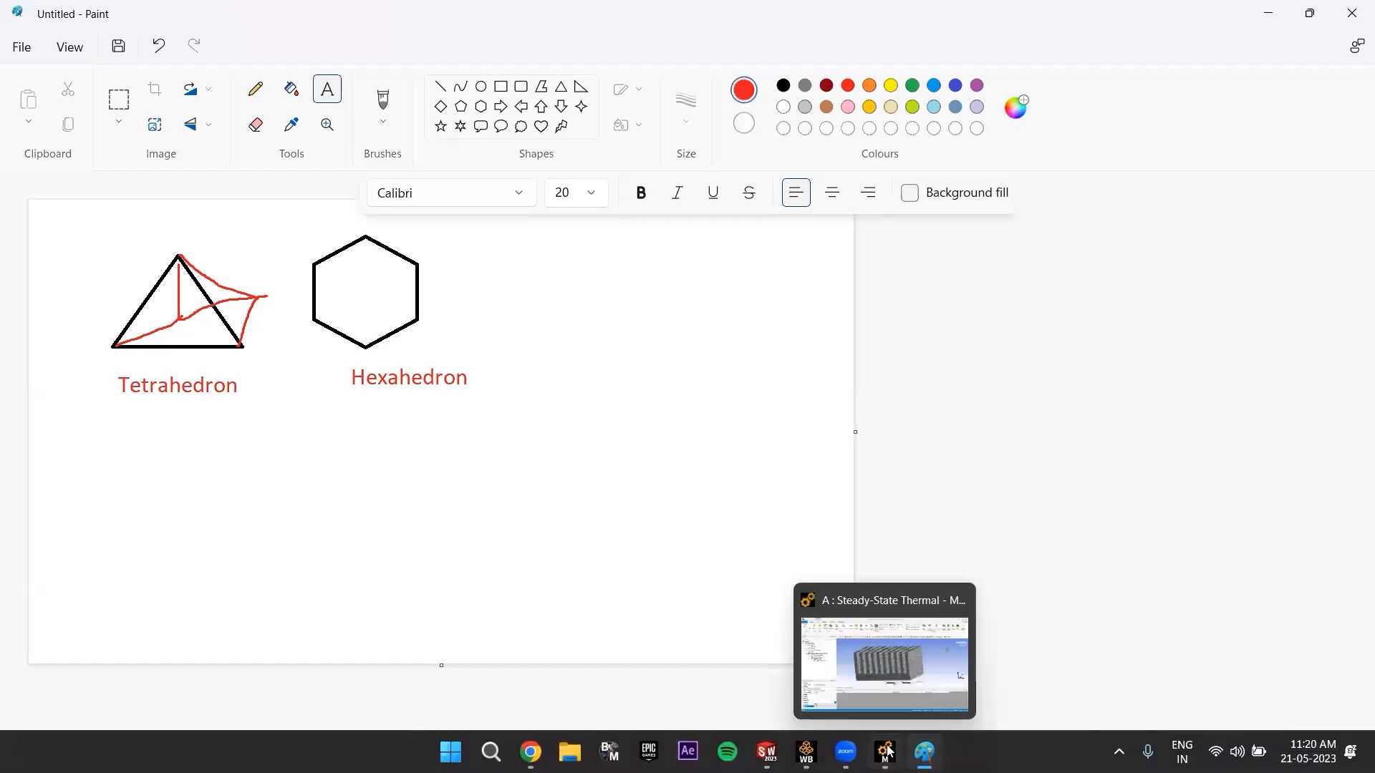
click(835, 630)
middle_drag(613, 445, 661, 450)
click(81, 732)
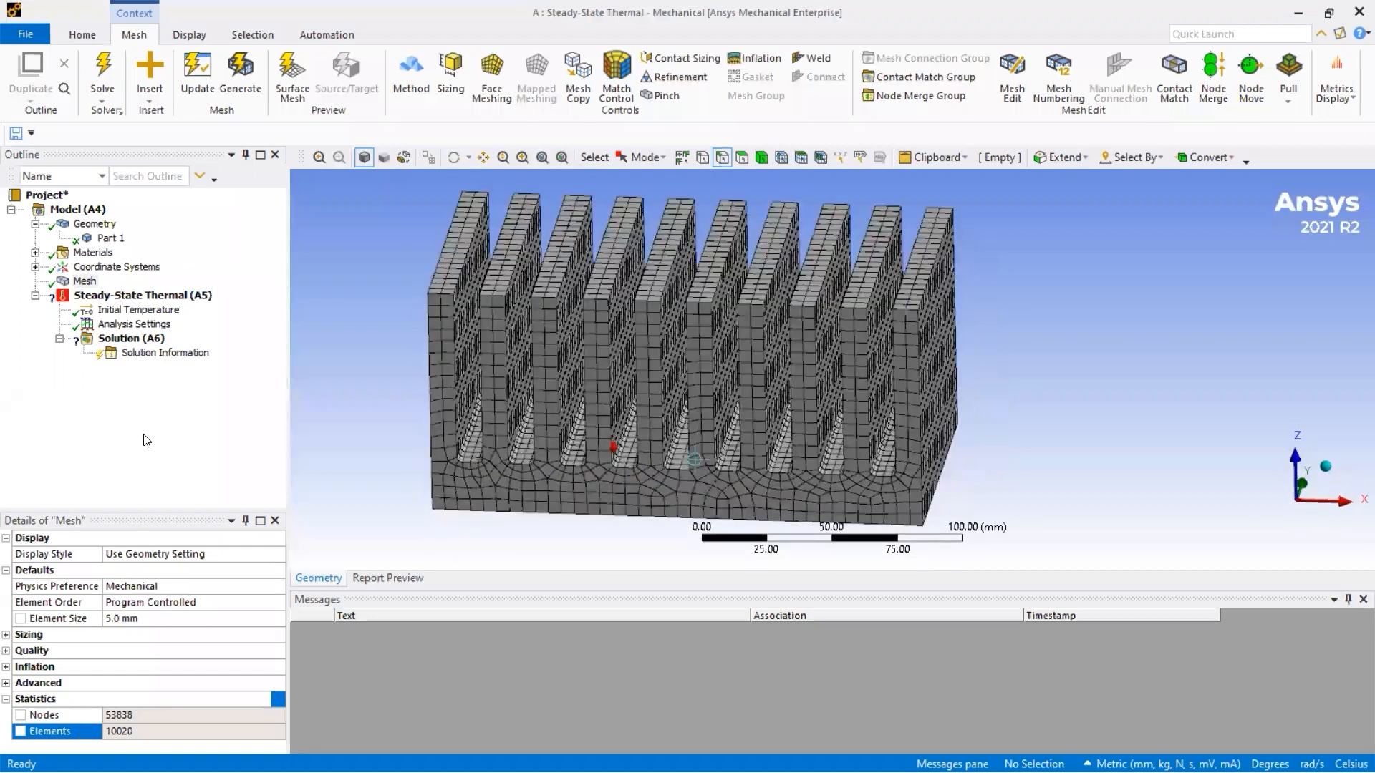
Insert a Method control under Mesh and scope its geometry to the heat sink body.
right_click(93, 286)
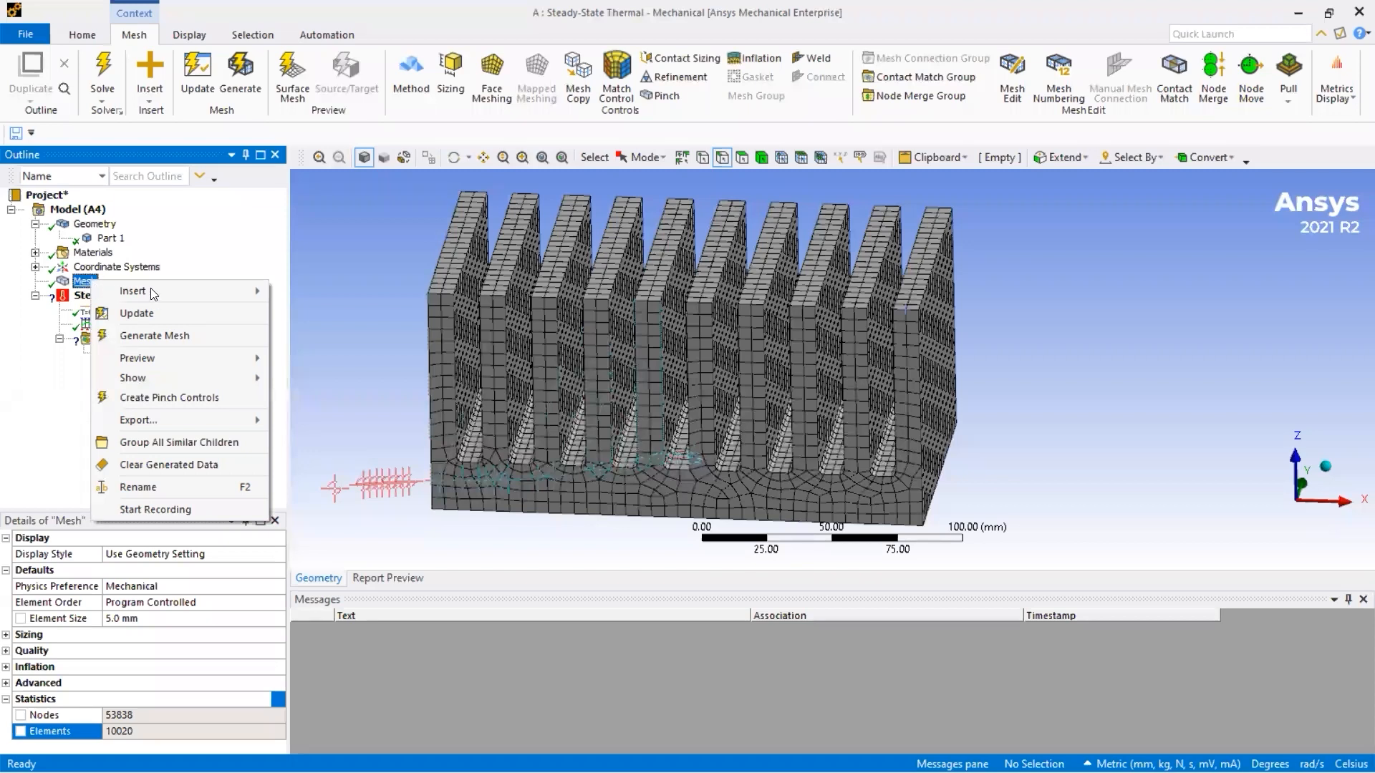
mouse_move(151, 287)
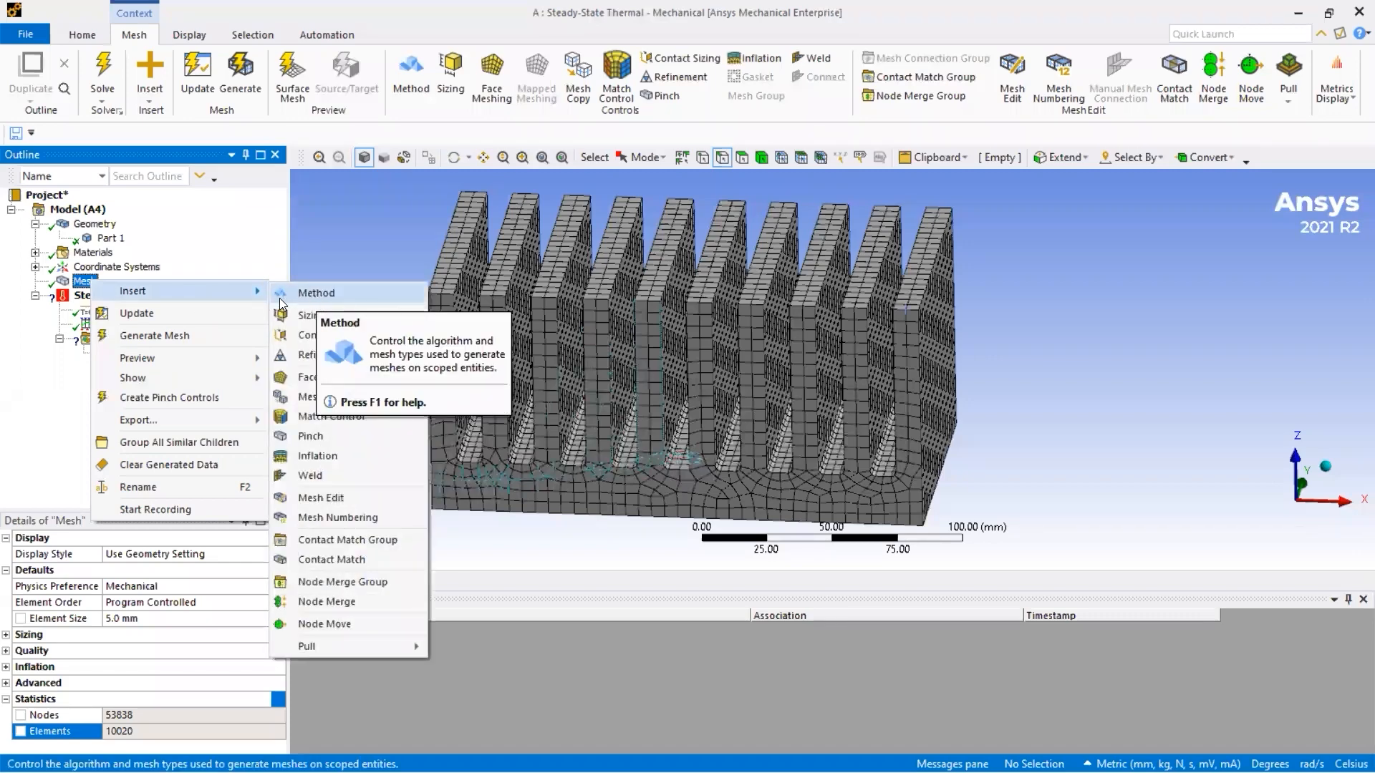
click(81, 281)
right_click(81, 281)
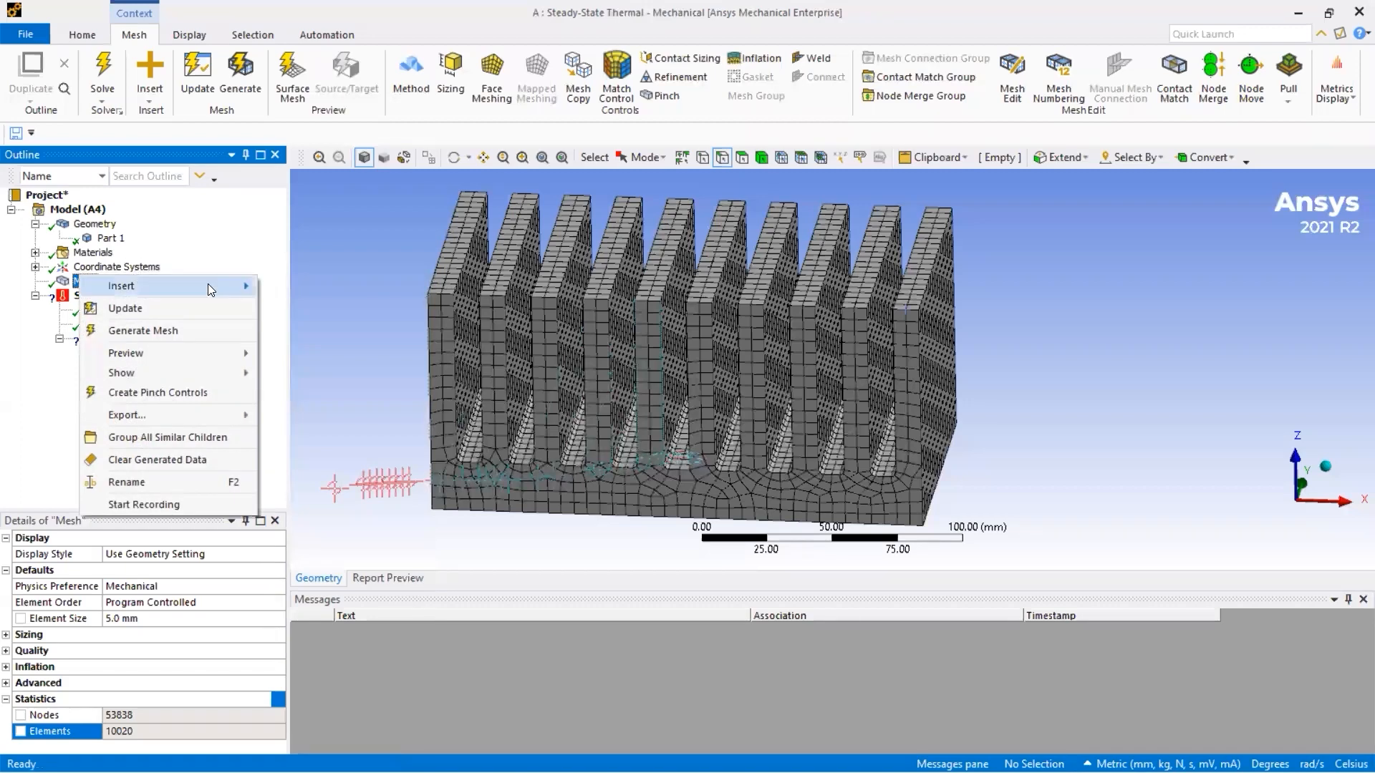
click(64, 278)
right_click(65, 278)
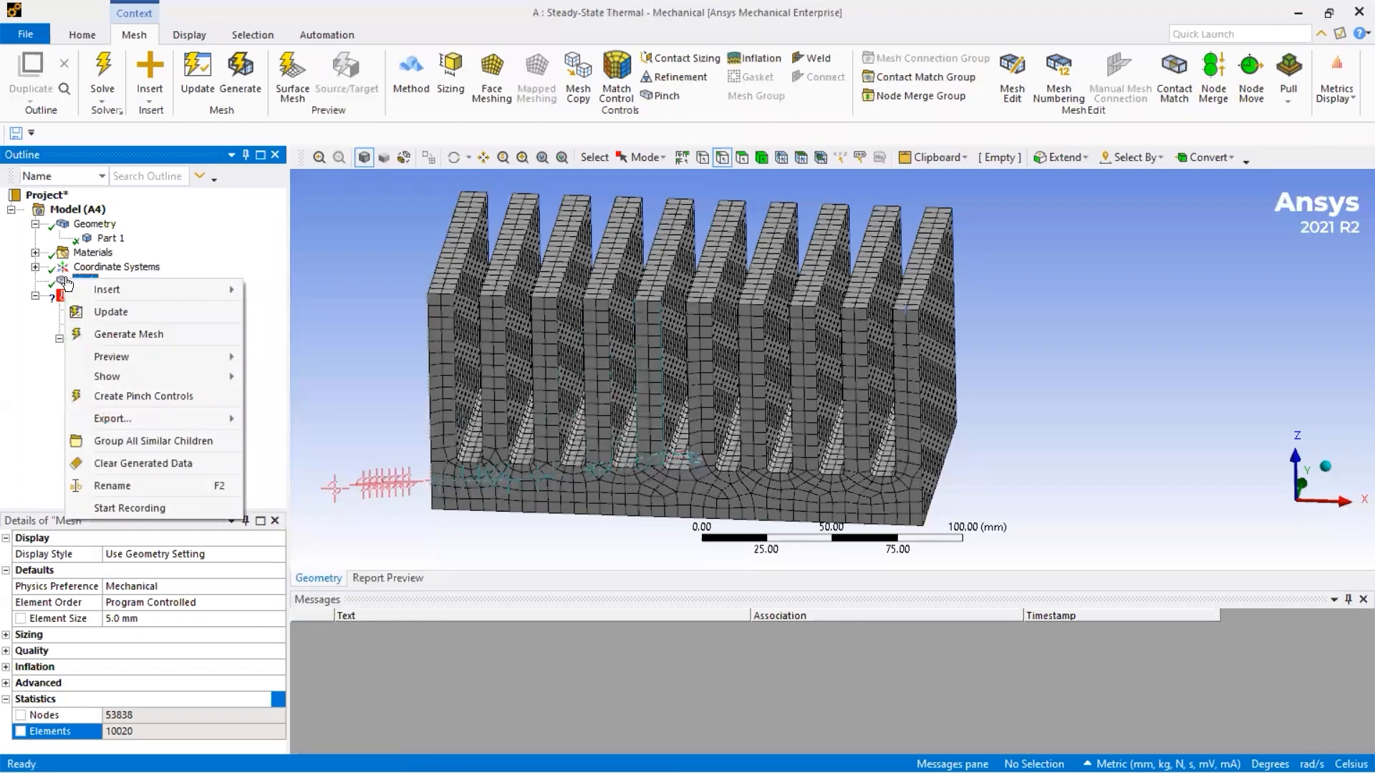
mouse_move(203, 284)
click(298, 290)
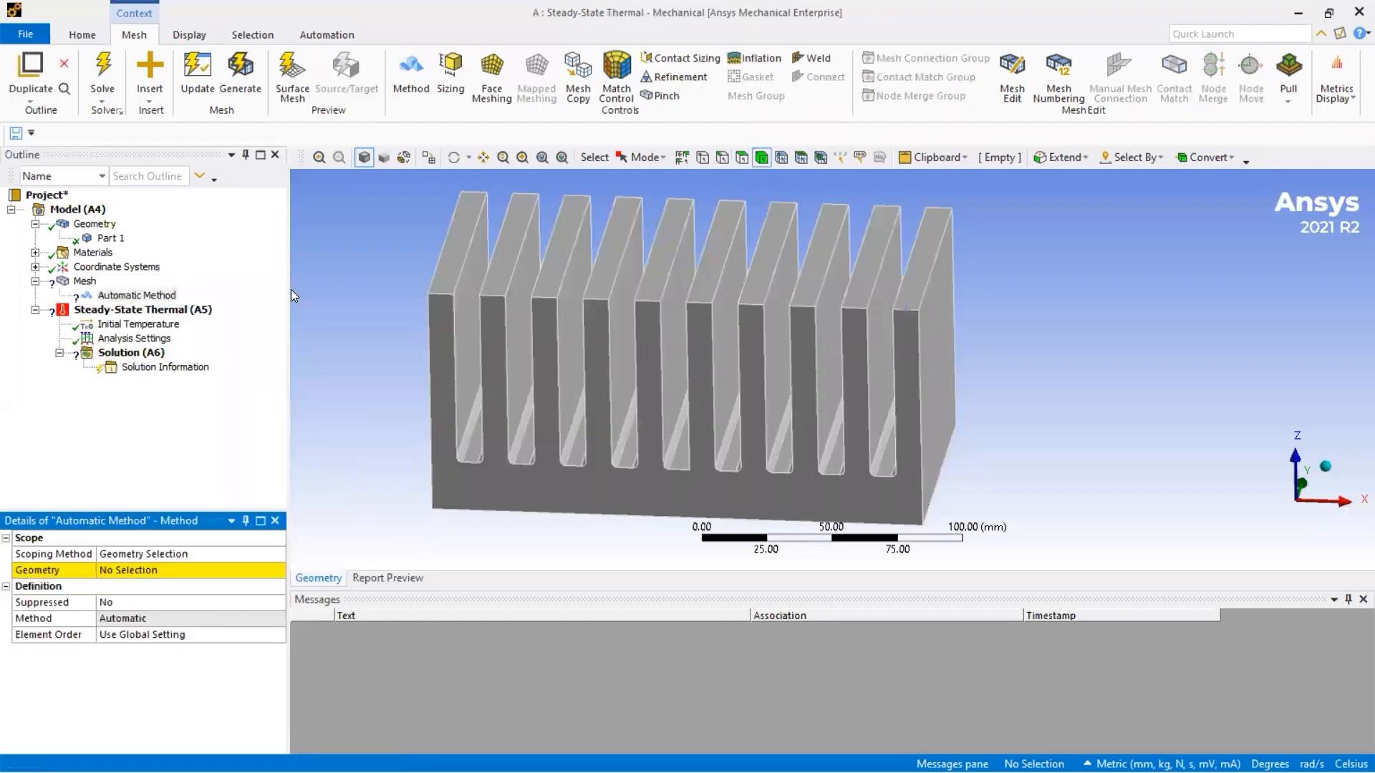
click(133, 569)
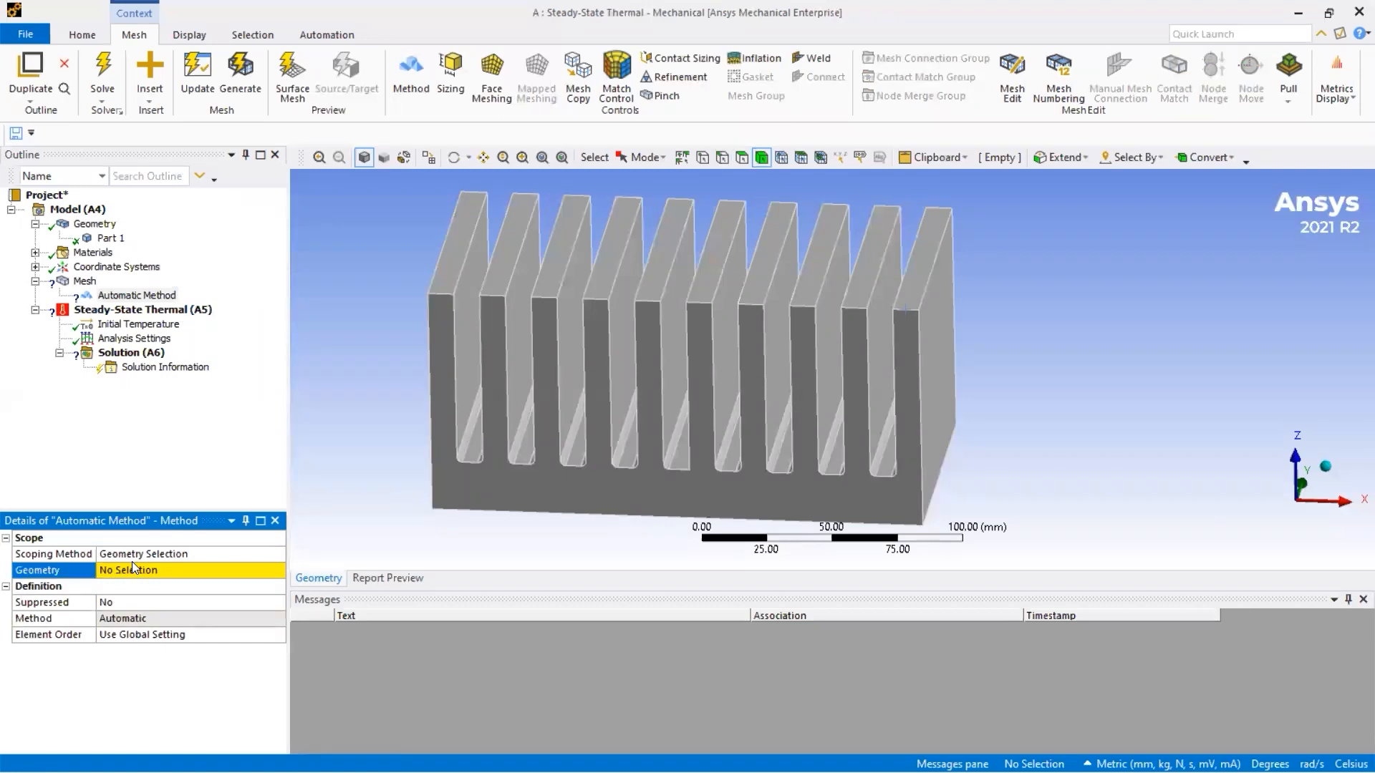
click(540, 299)
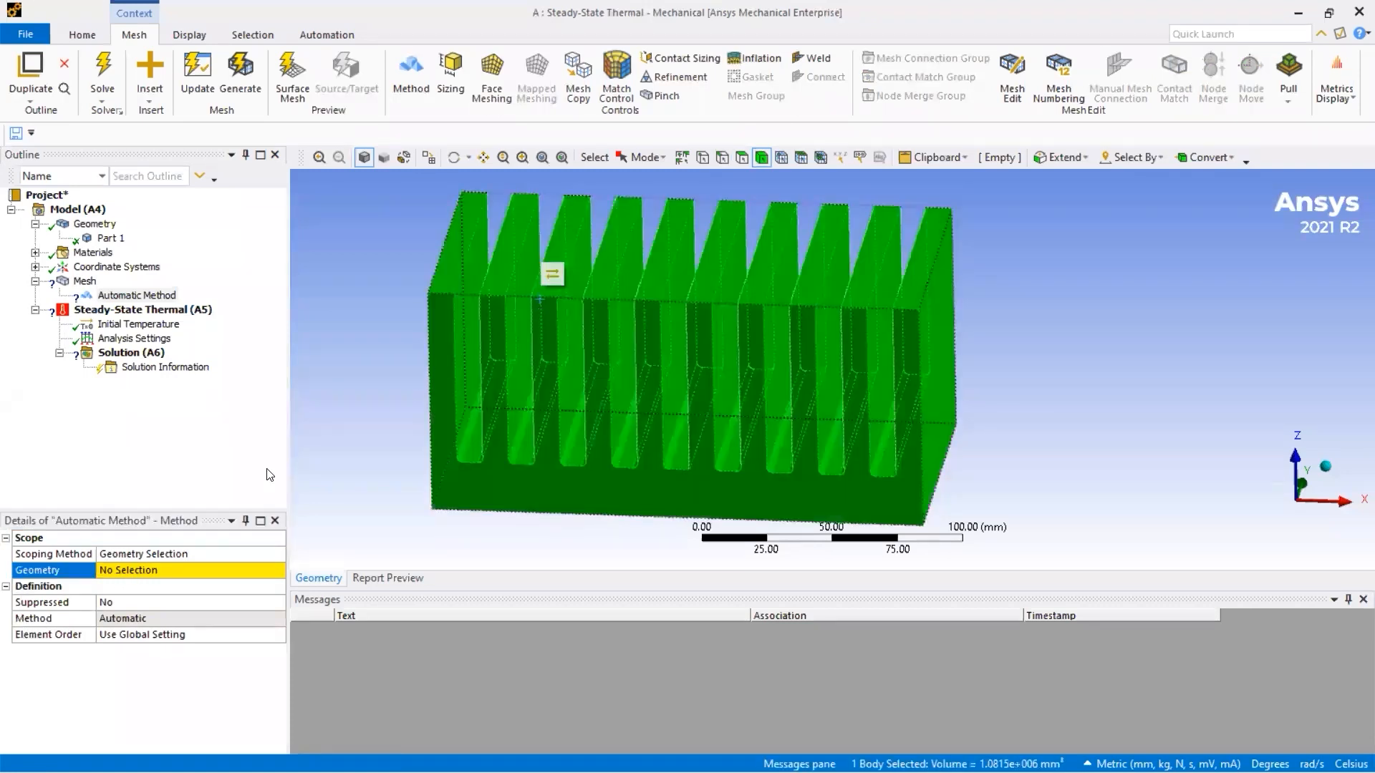
click(150, 563)
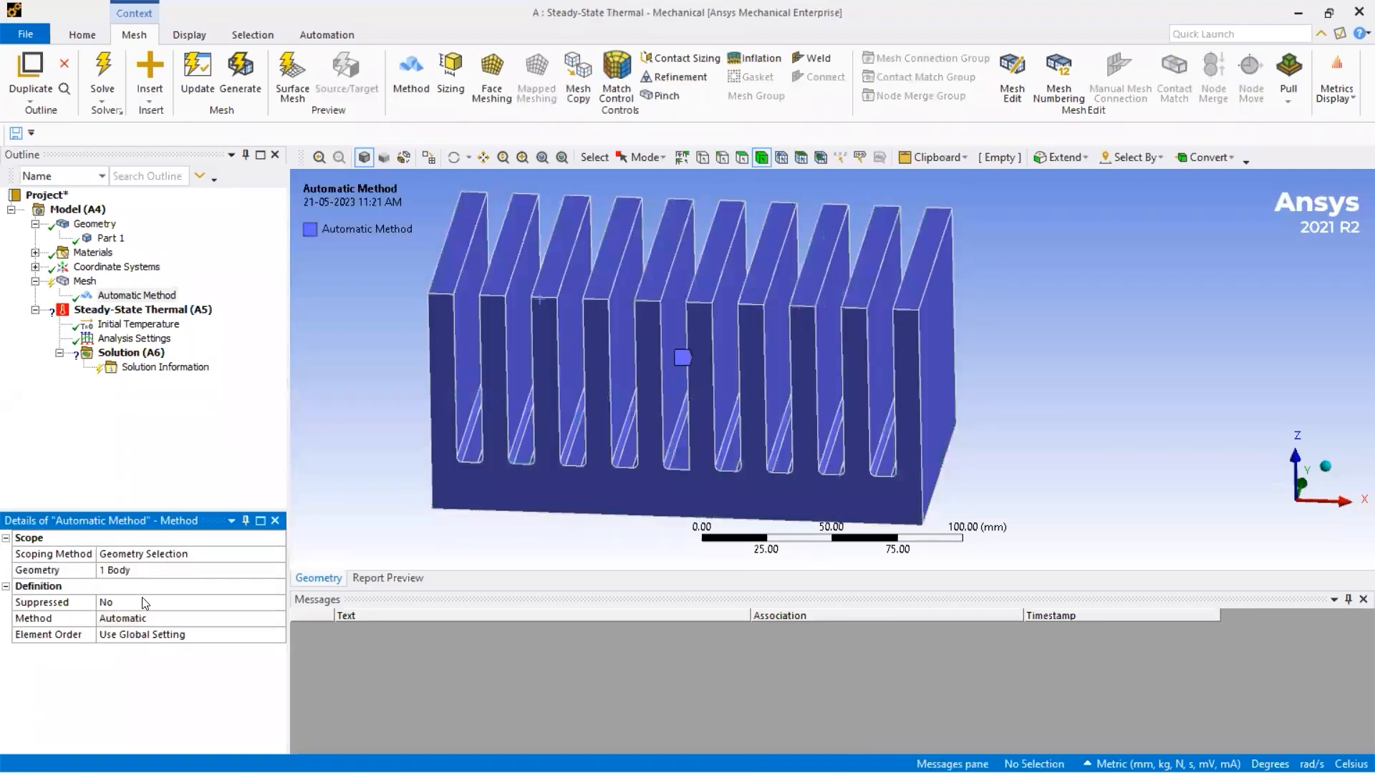
Set the mesh method to Tetrahedrons, update the mesh and display it on the heat sink.
click(155, 617)
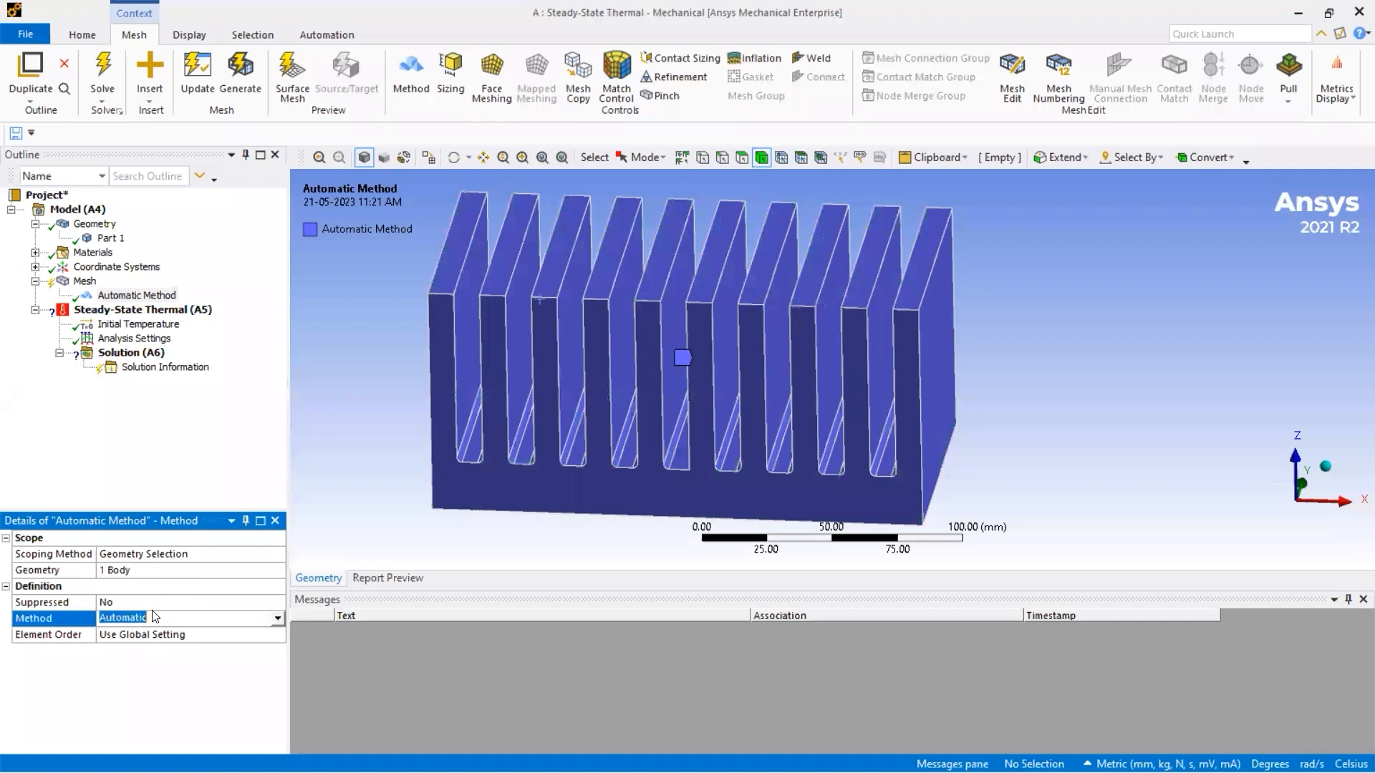
click(277, 620)
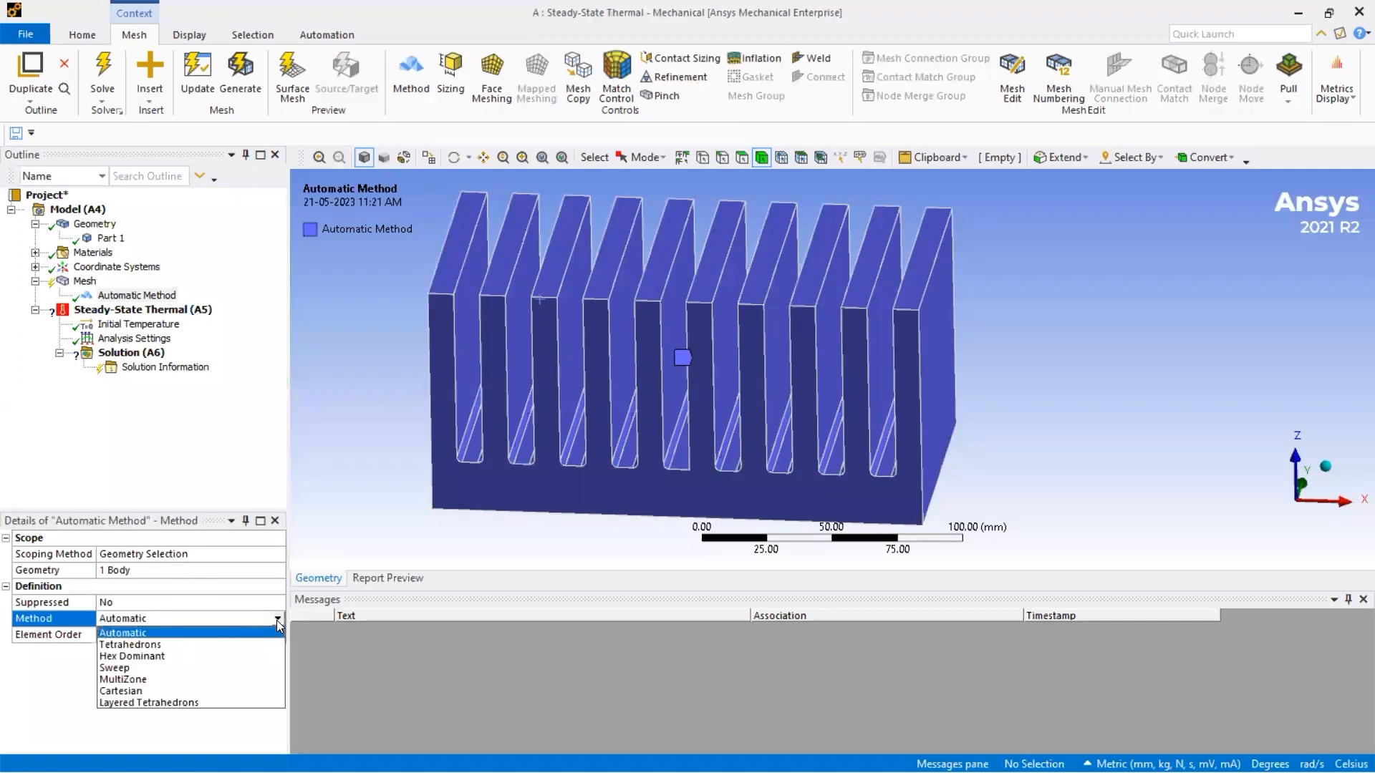
click(171, 647)
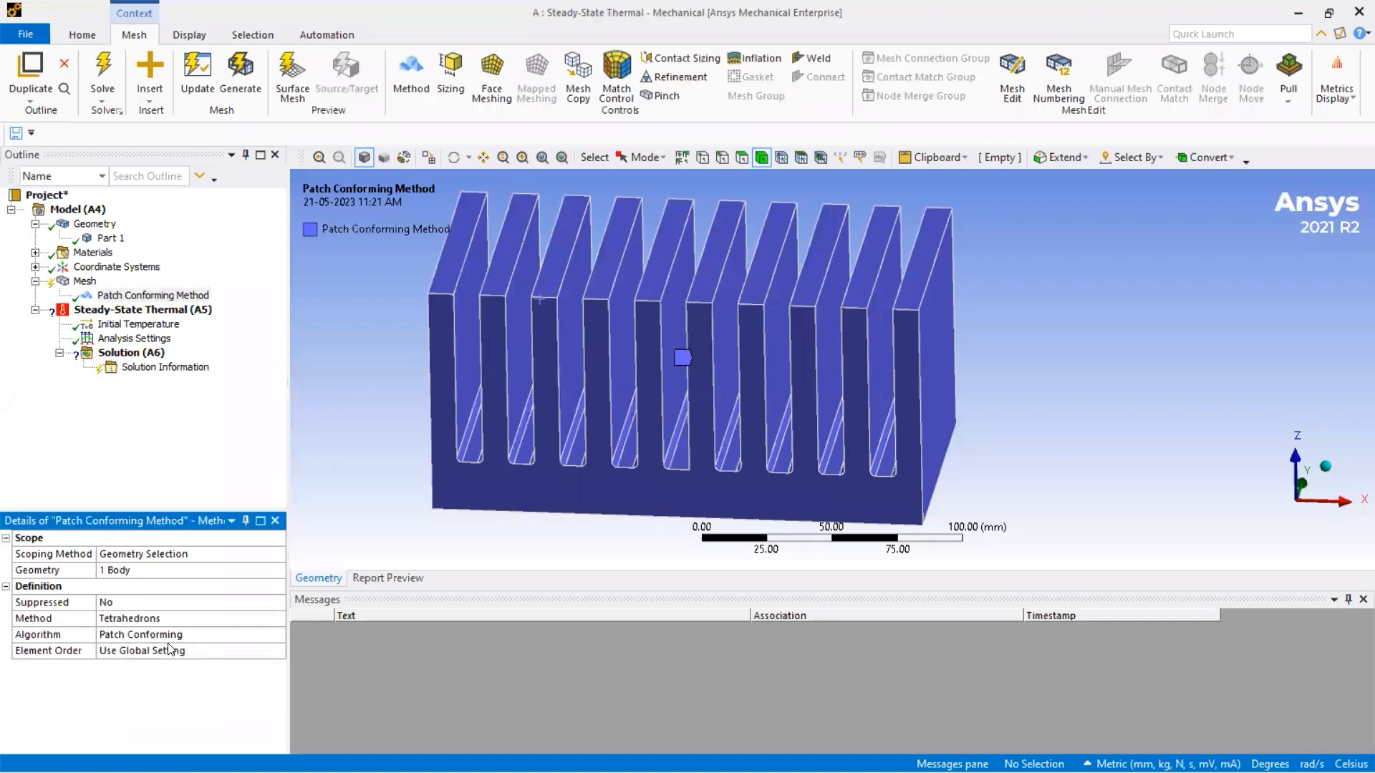
click(179, 430)
click(192, 82)
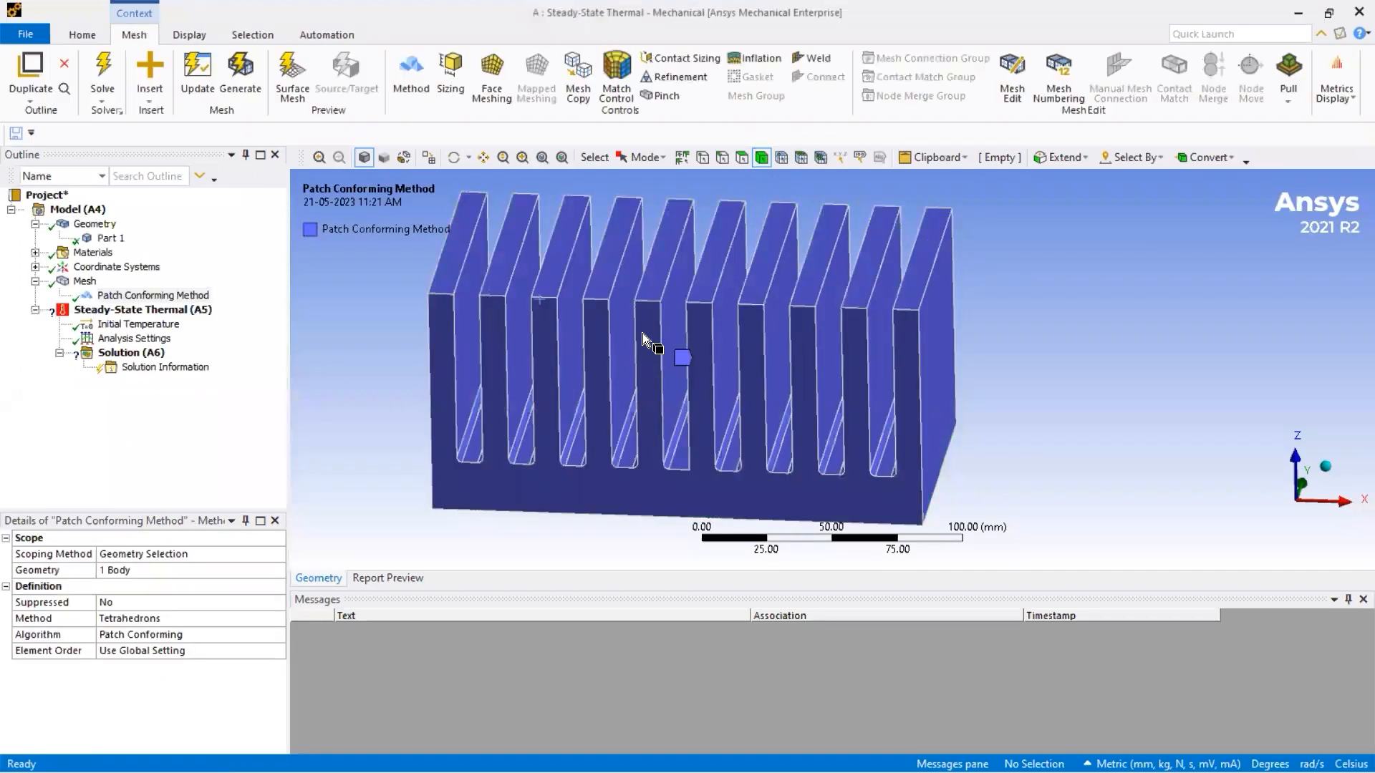
click(84, 281)
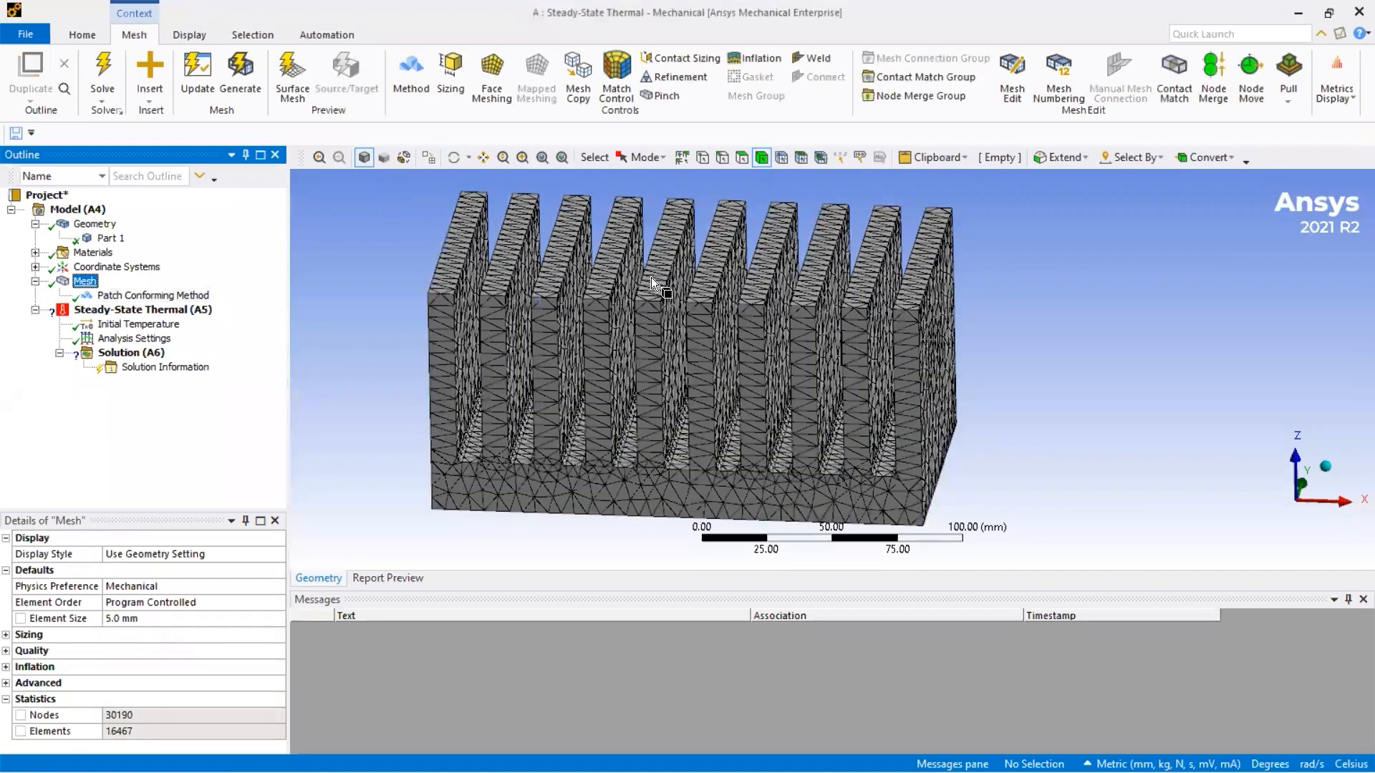
Examine the tetrahedral elements on the heat sink's fins and base up close and from different angles.
scroll(665, 275, up, 3)
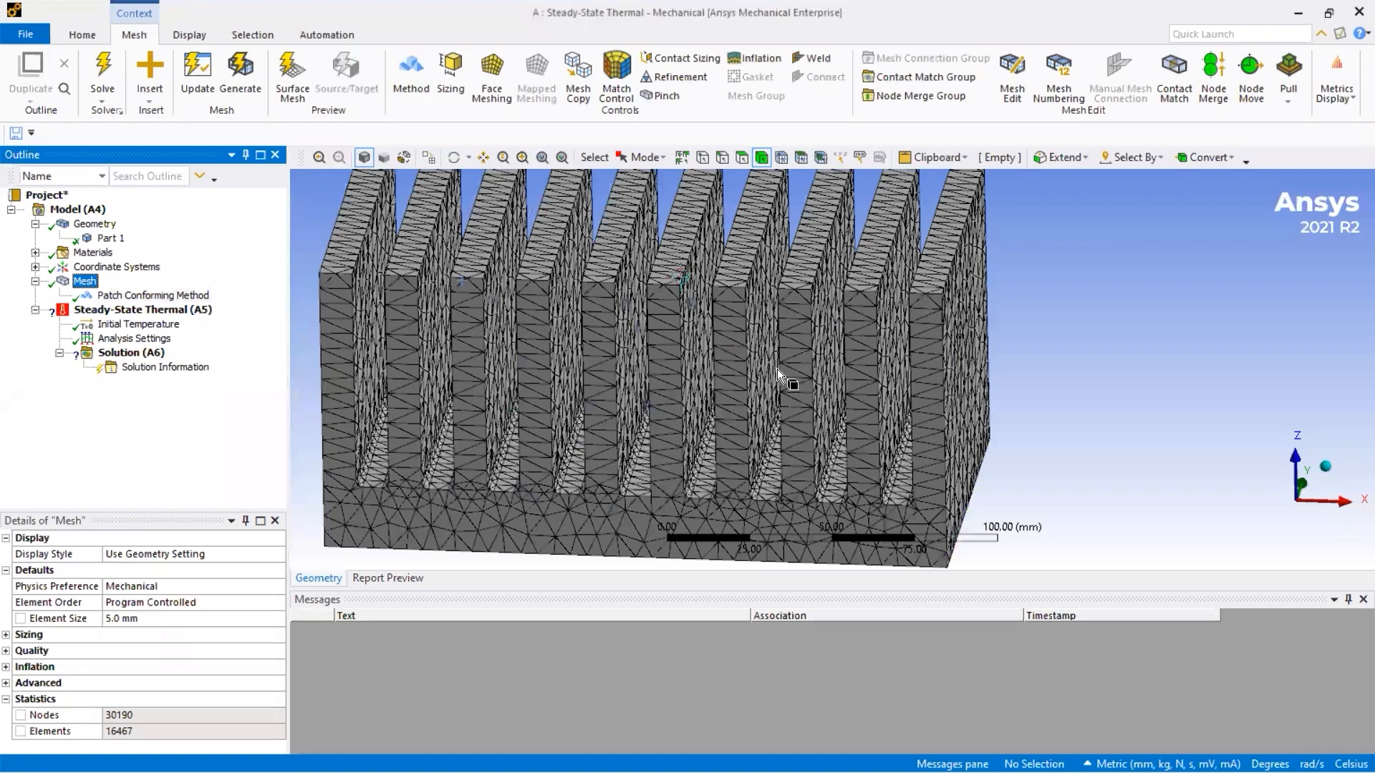
scroll(776, 368, up, 3)
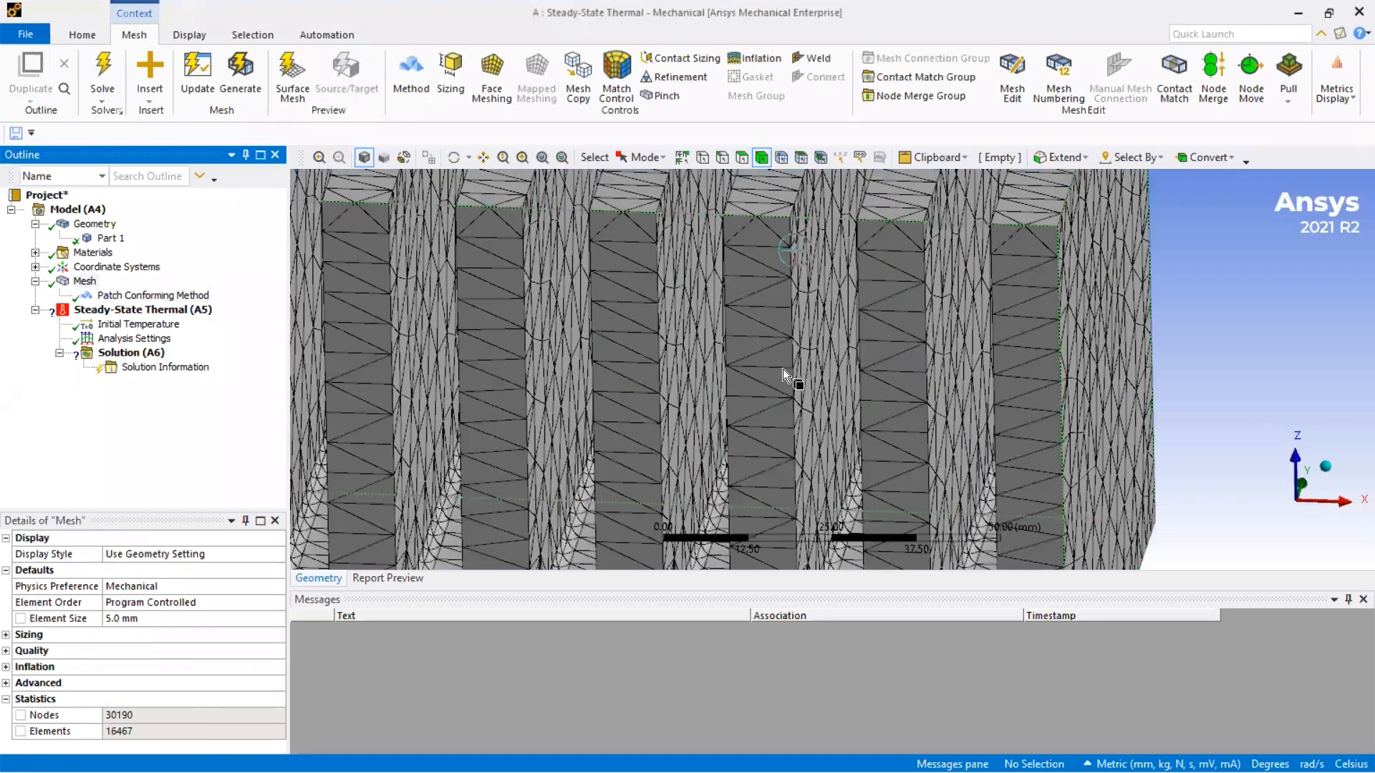
middle_drag(783, 368, 738, 309)
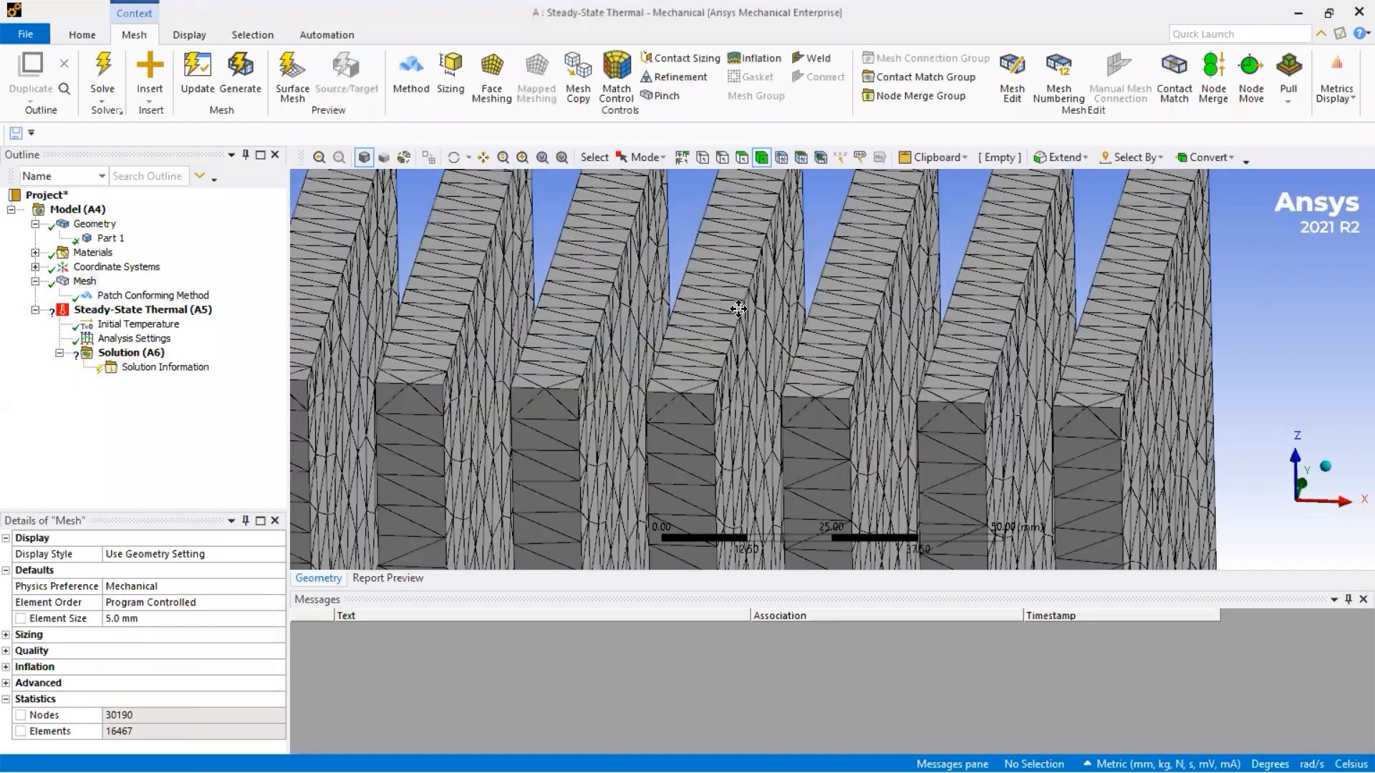
scroll(738, 309, up, 5)
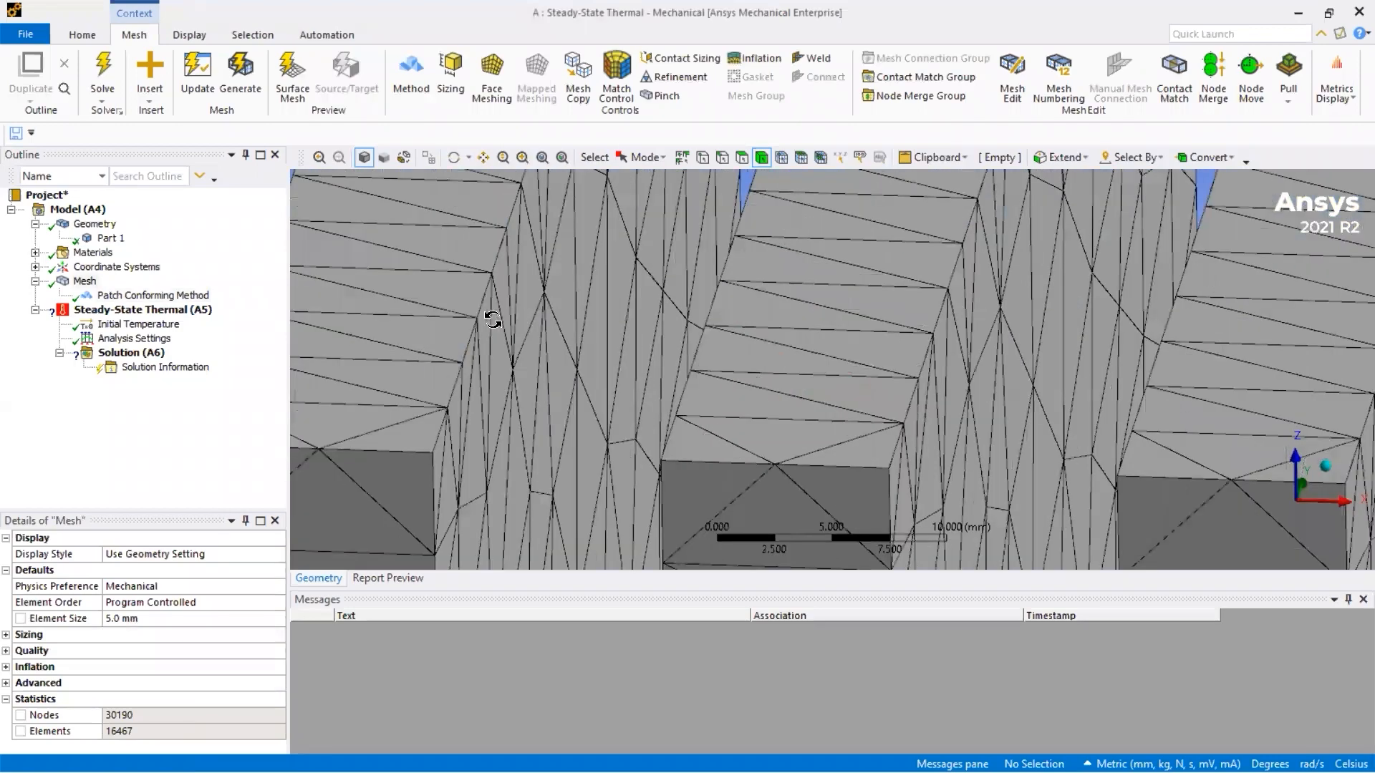
scroll(493, 320, down, 5)
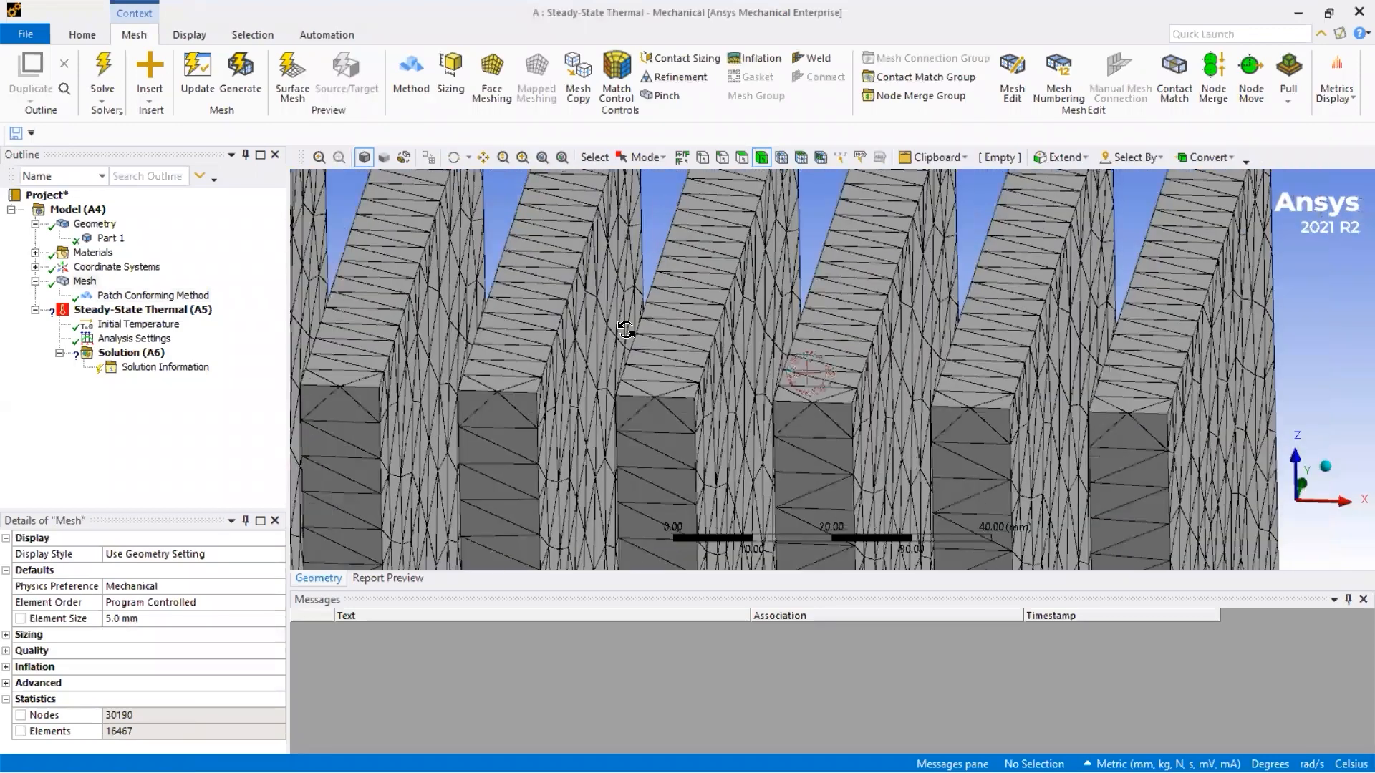
scroll(625, 330, down, 4)
middle_drag(625, 330, 737, 315)
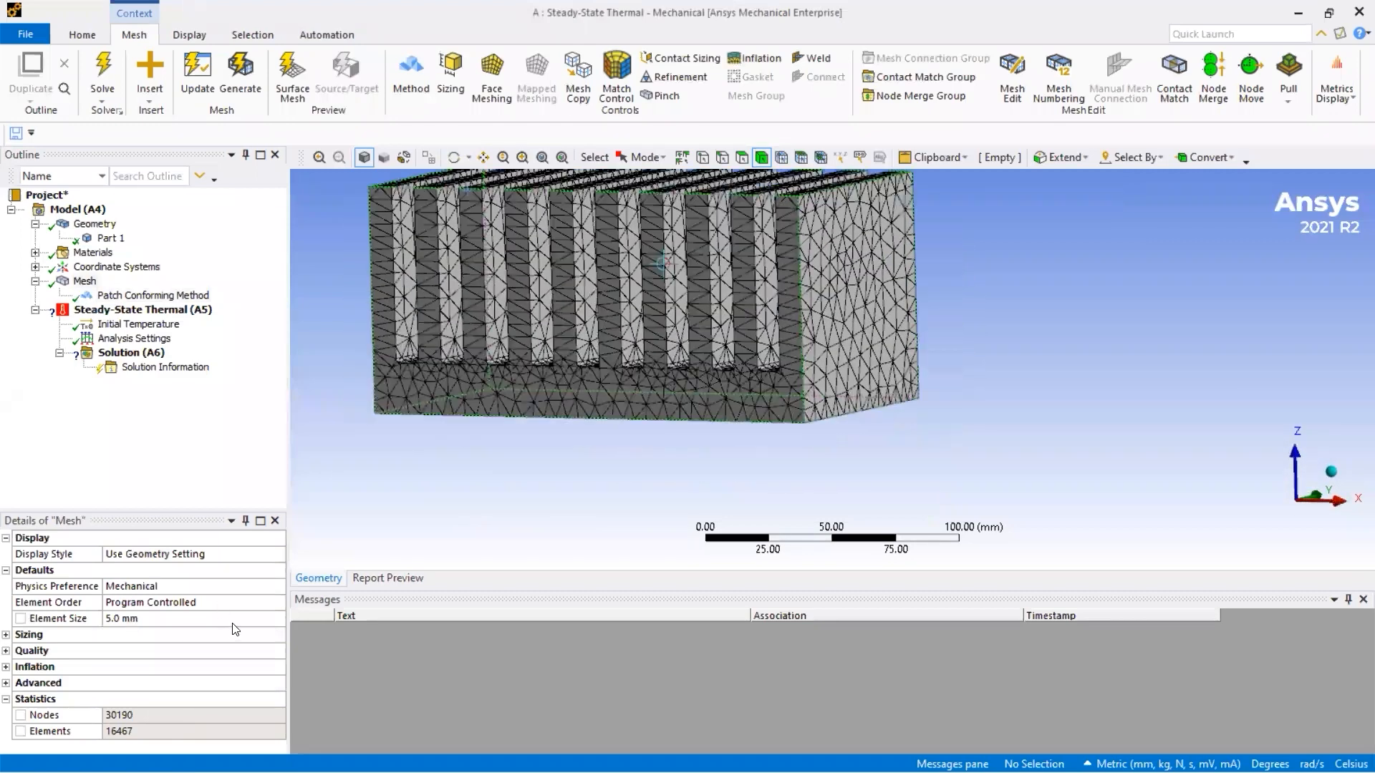
Change the heat sink's mesh method to Cartesian and update the mesh.
click(152, 295)
click(278, 620)
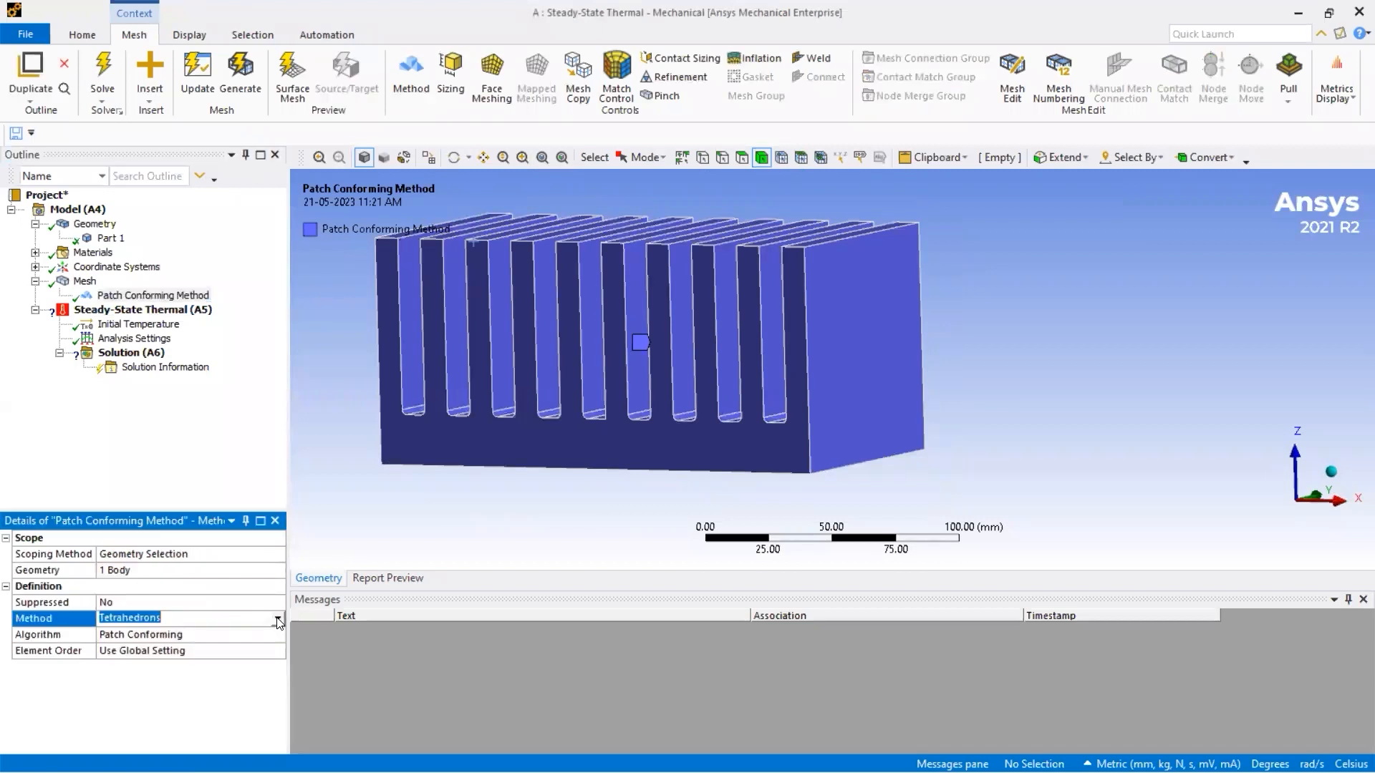
click(278, 620)
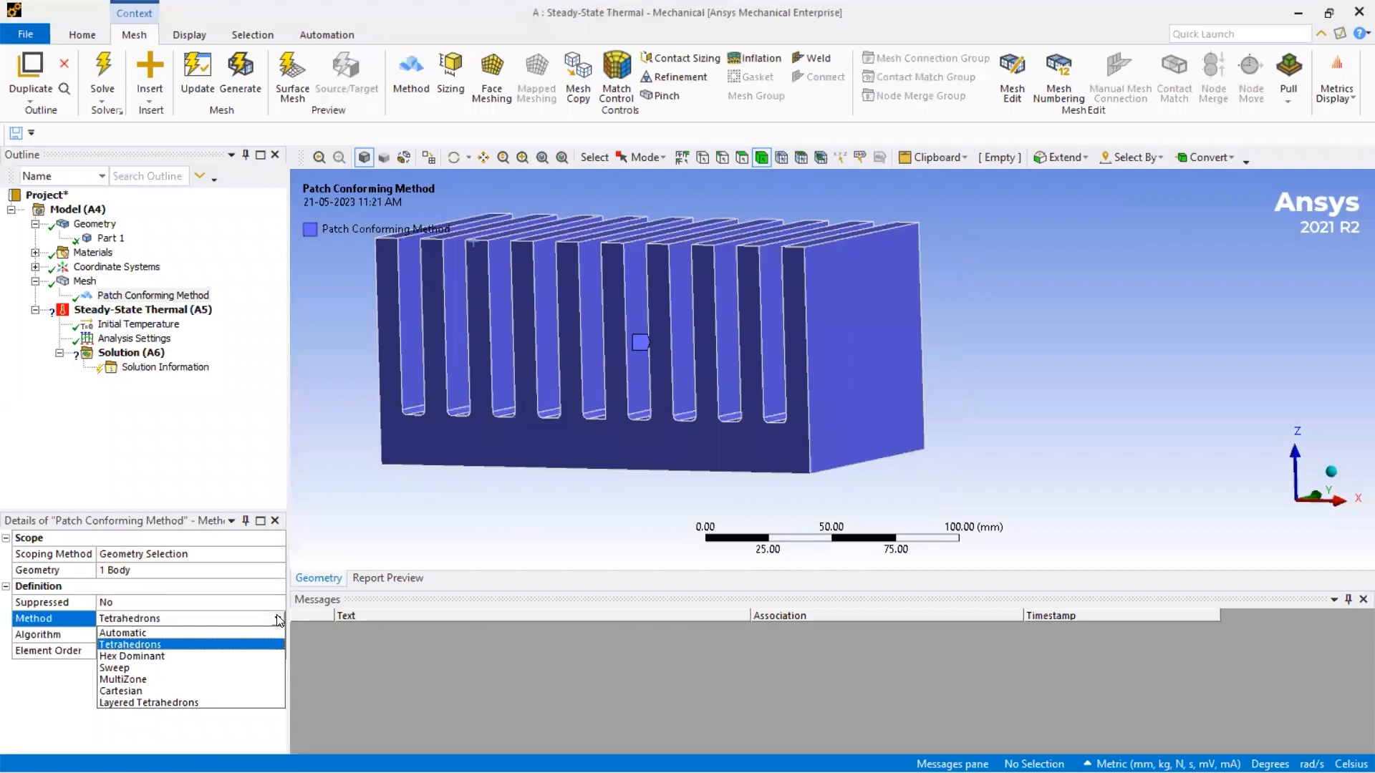
click(143, 691)
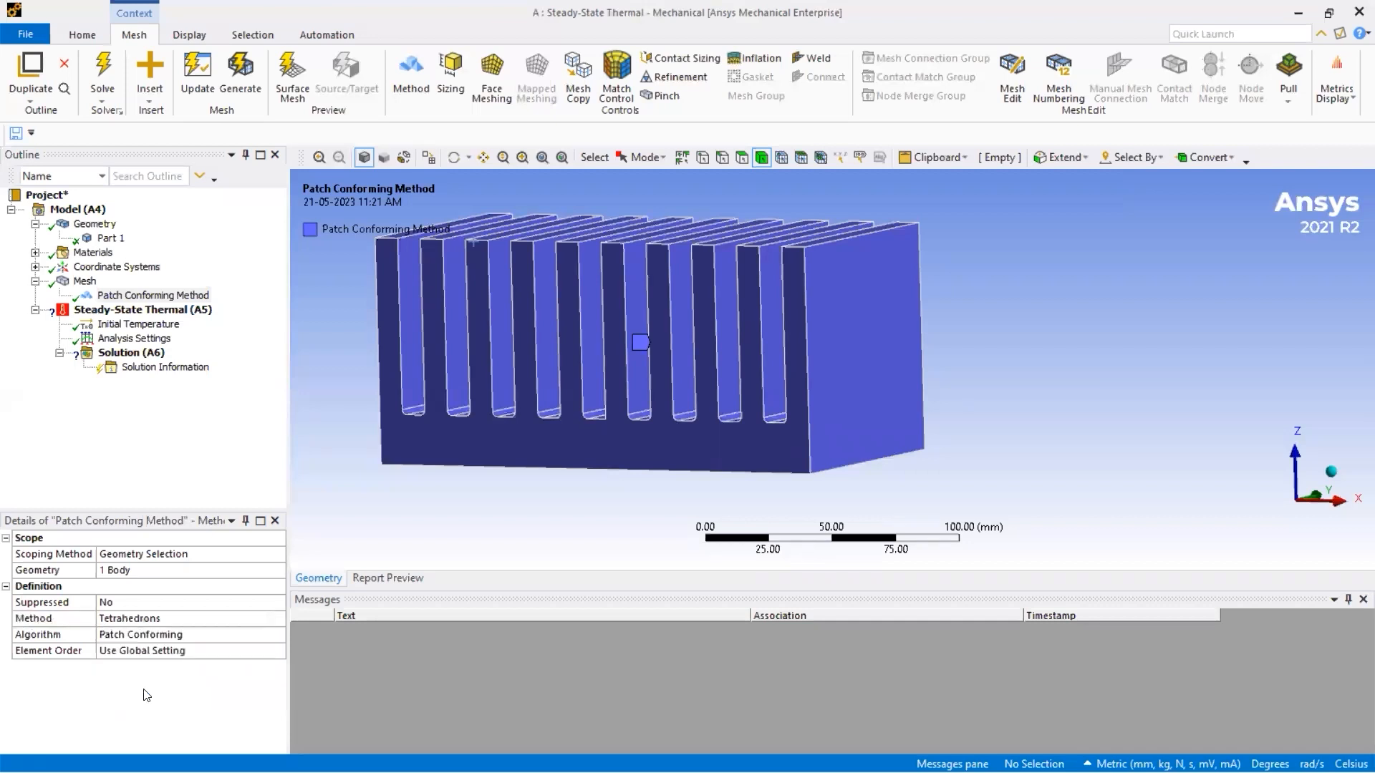
click(147, 471)
click(185, 83)
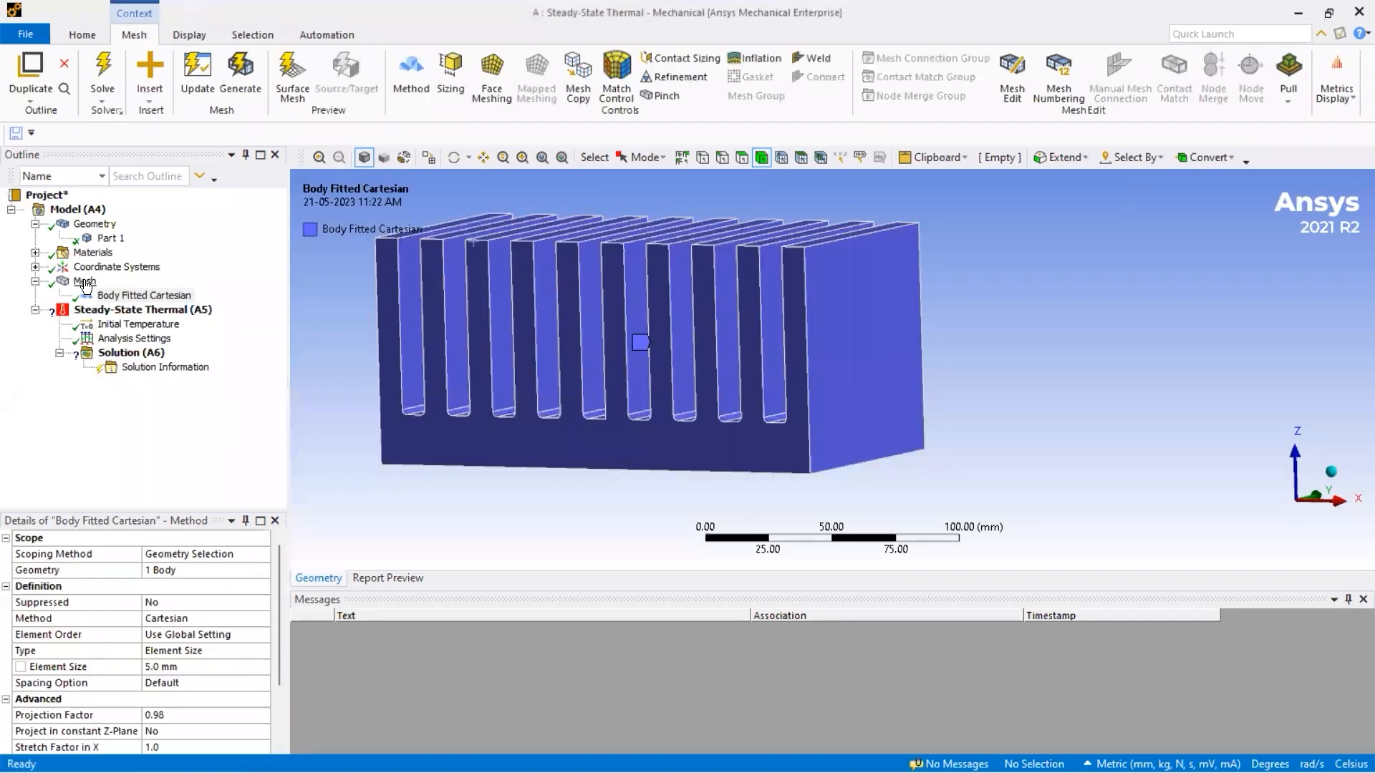
Examine the Cartesian mesh on the heat sink's fins, channels, base and side face from several angles.
scroll(818, 372, up, 5)
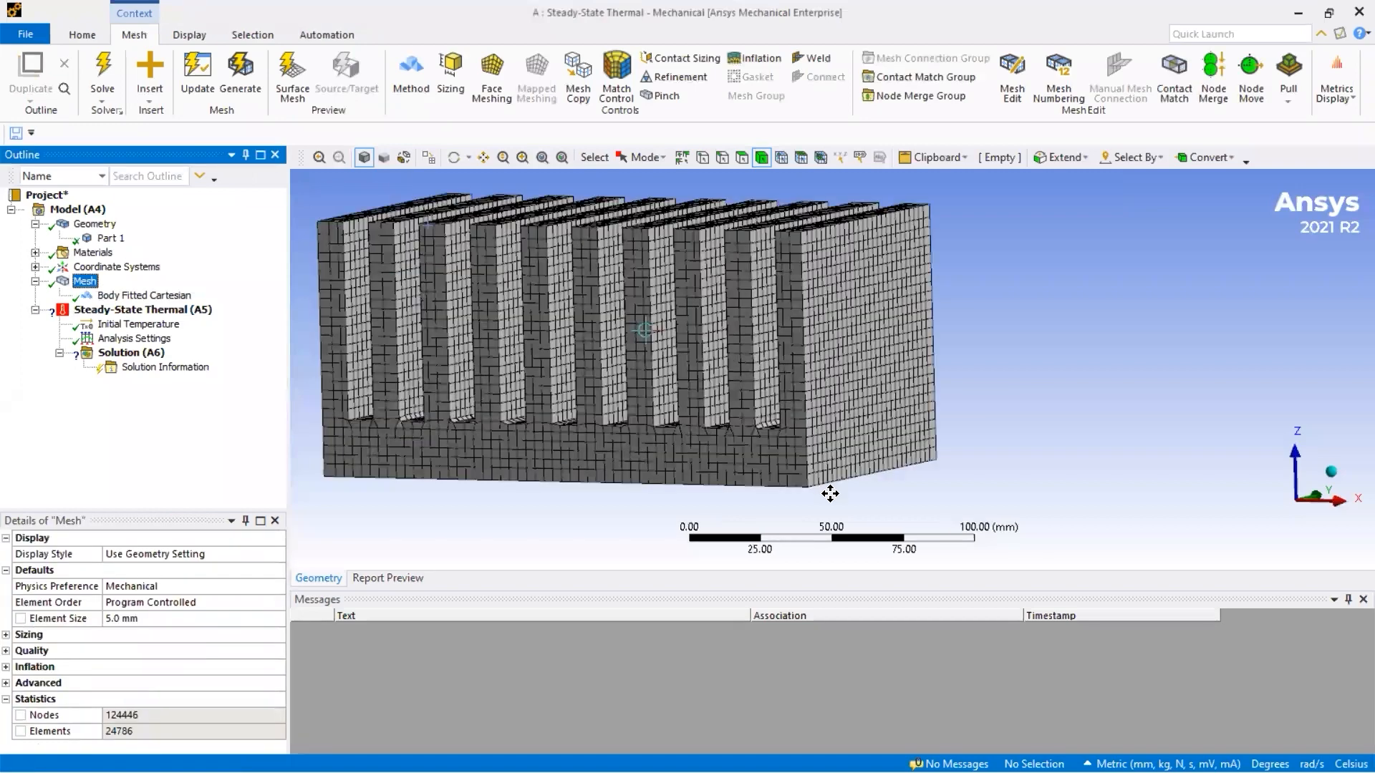
ctrl+middle_drag(846, 247, 902, 411)
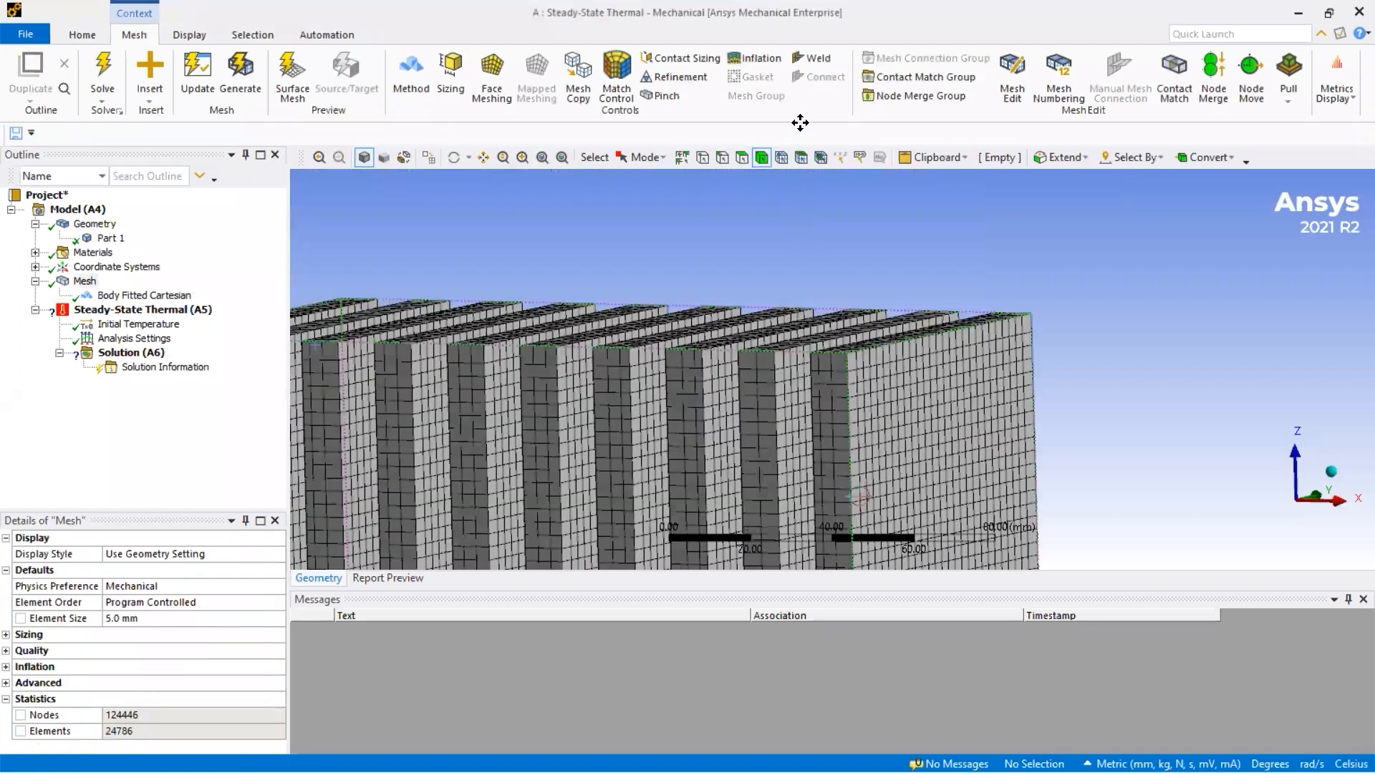
scroll(740, 243, up, 7)
mouse_move(752, 316)
middle_down()
mouse_move(782, 370)
mouse_move(707, 366)
mouse_move(806, 342)
mouse_move(784, 355)
mouse_move(800, 299)
mouse_move(1012, 345)
middle_up()
scroll(849, 392, down, 4)
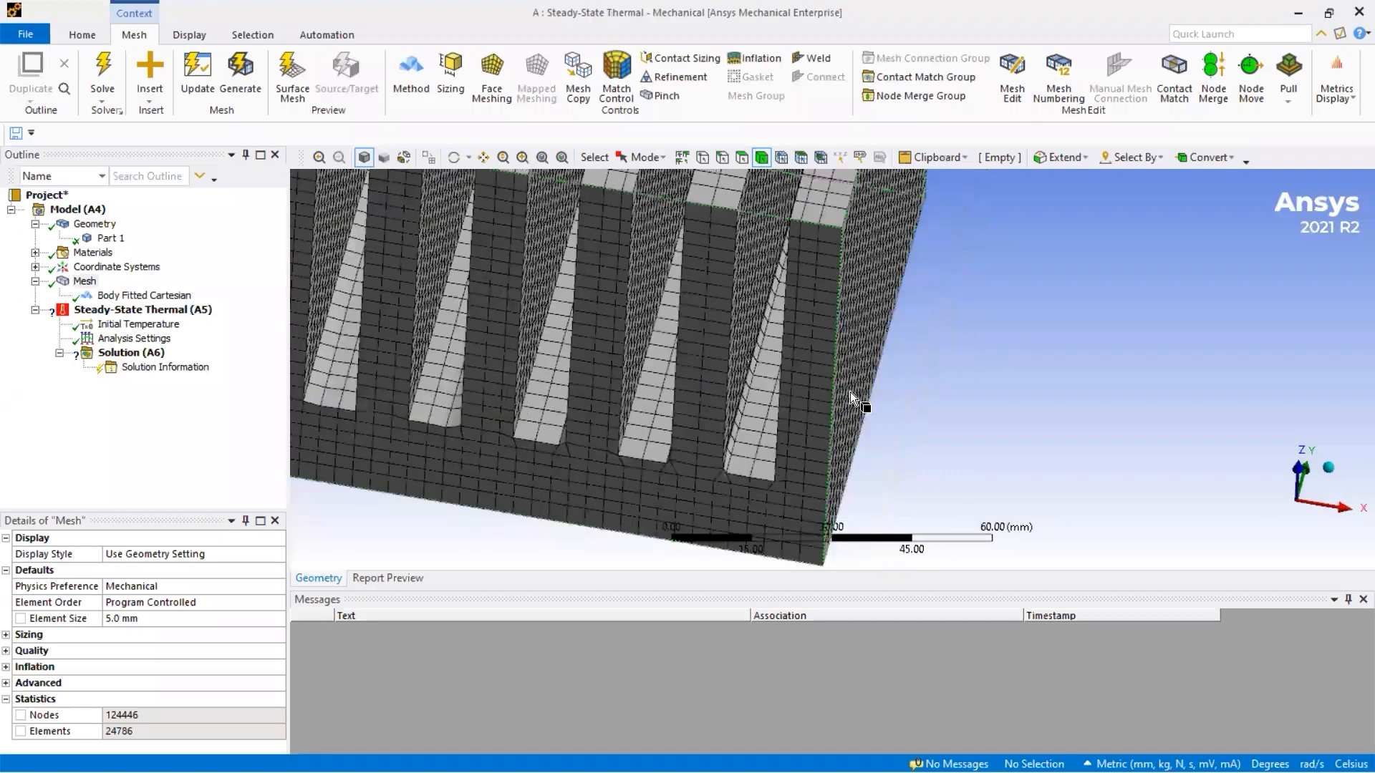
middle_drag(850, 393, 716, 350)
scroll(715, 351, down, 2)
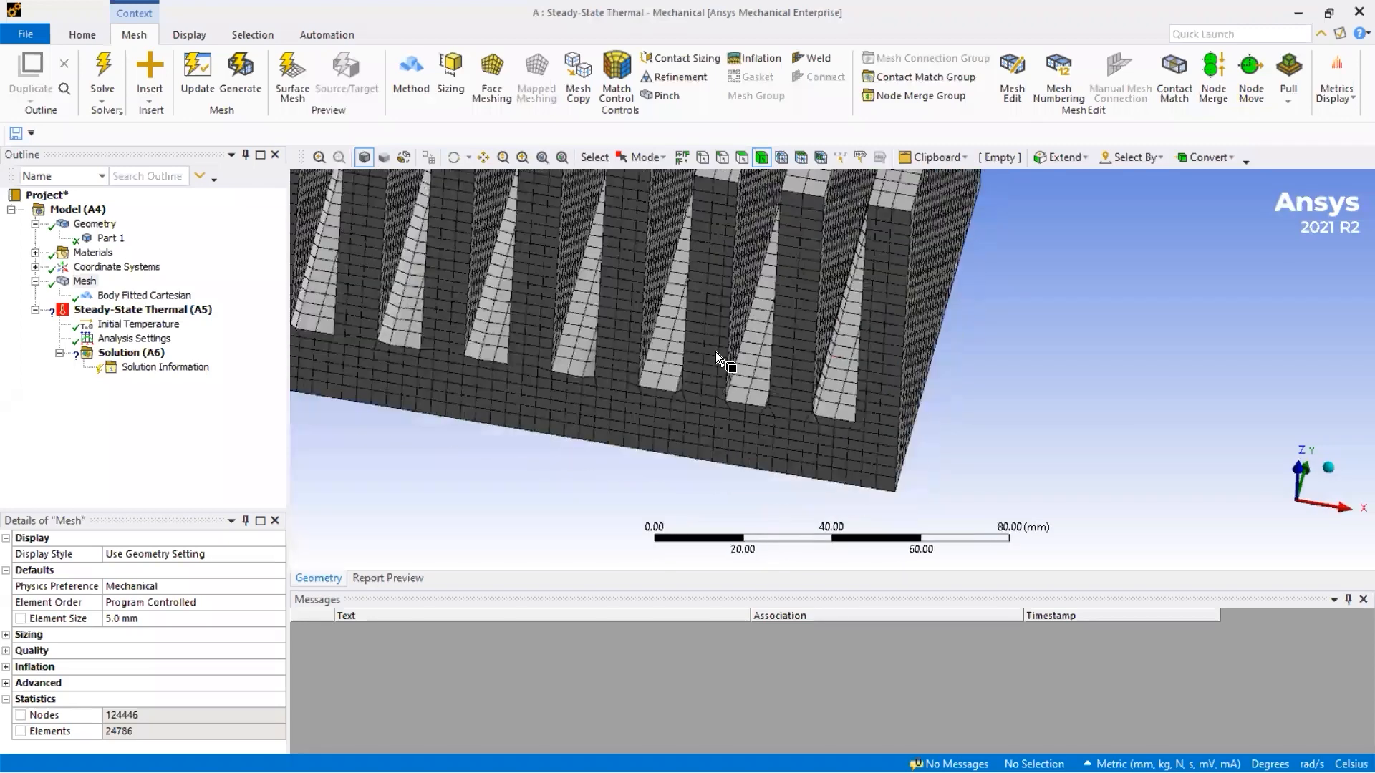
scroll(901, 342, down, 1)
middle_drag(901, 345, 869, 360)
scroll(869, 359, down, 4)
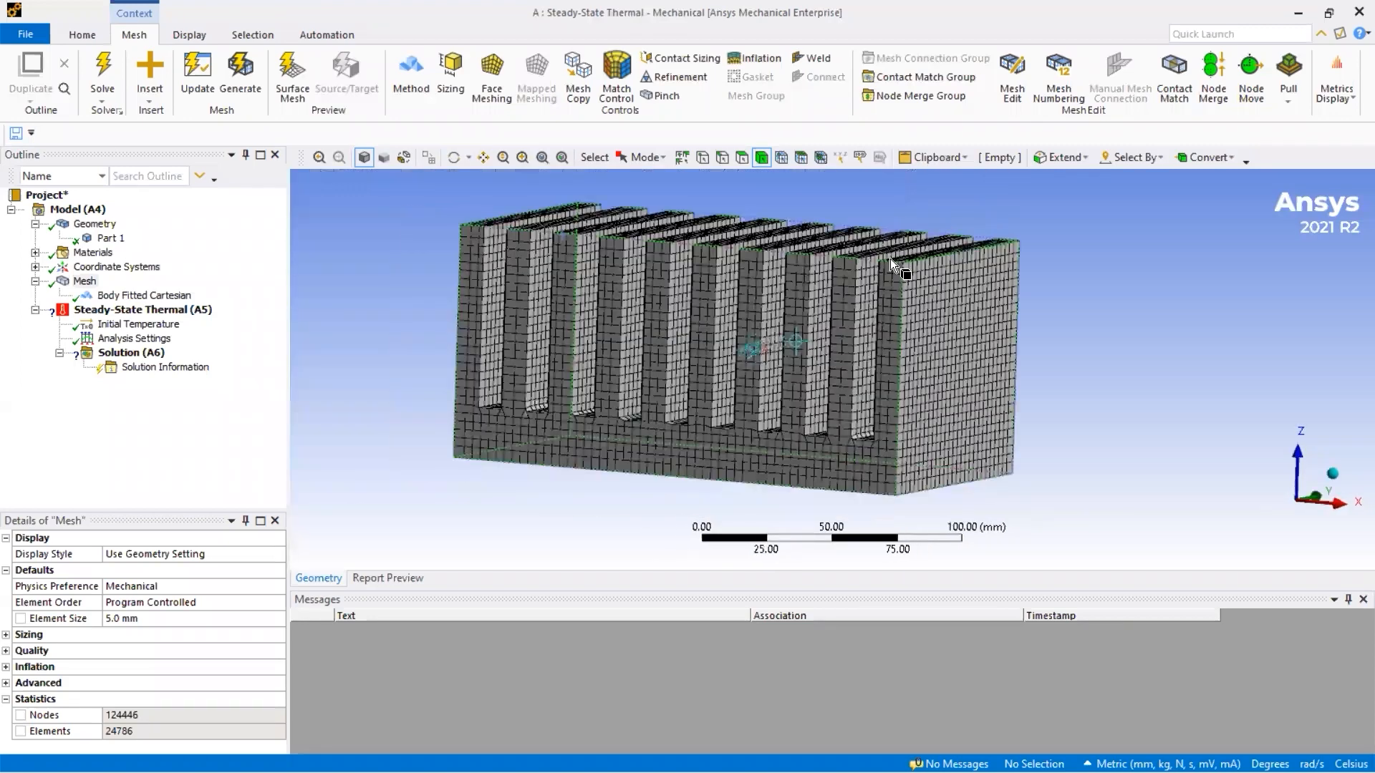
scroll(881, 268, up, 2)
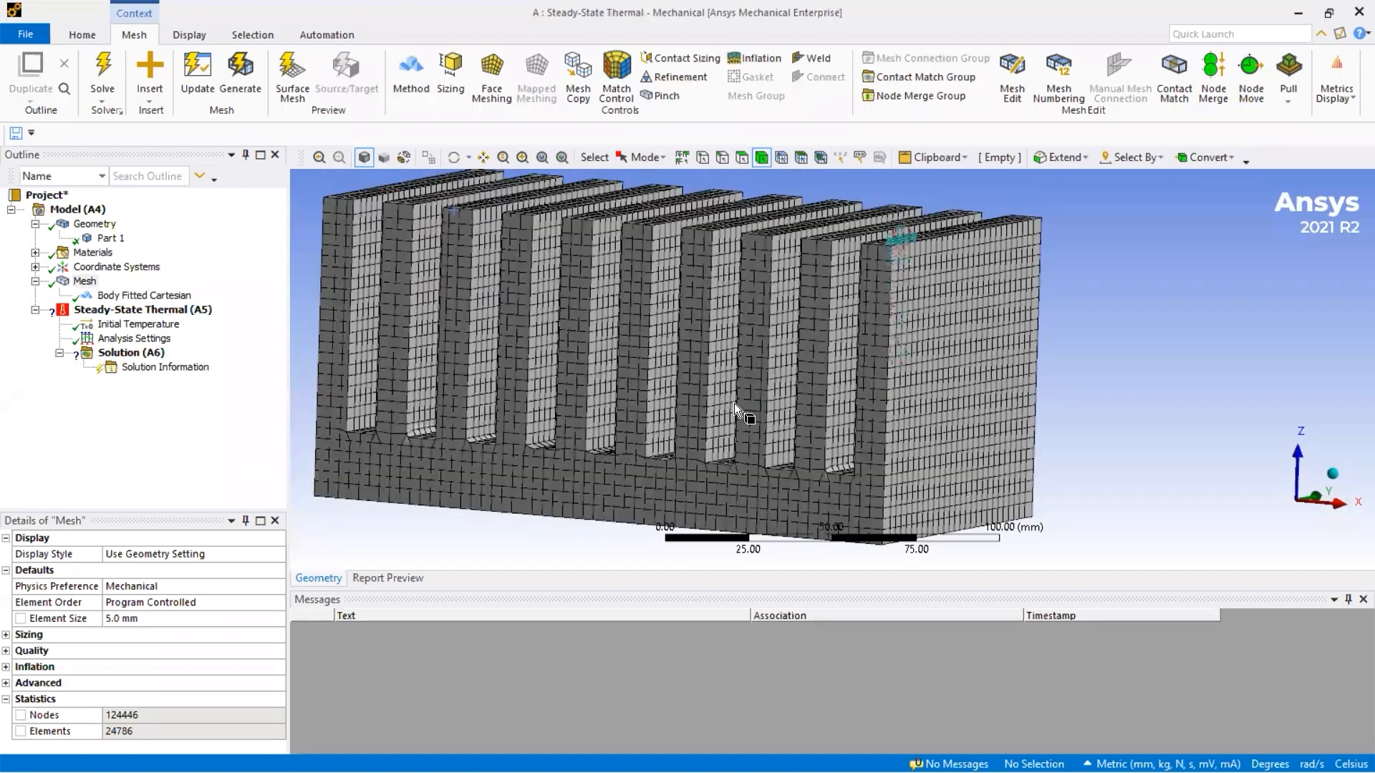
scroll(742, 403, up, 3)
mouse_move(831, 409)
middle_down()
mouse_move(524, 403)
mouse_move(884, 389)
mouse_move(842, 388)
mouse_move(857, 353)
mouse_move(859, 400)
middle_up()
scroll(740, 332, down, 3)
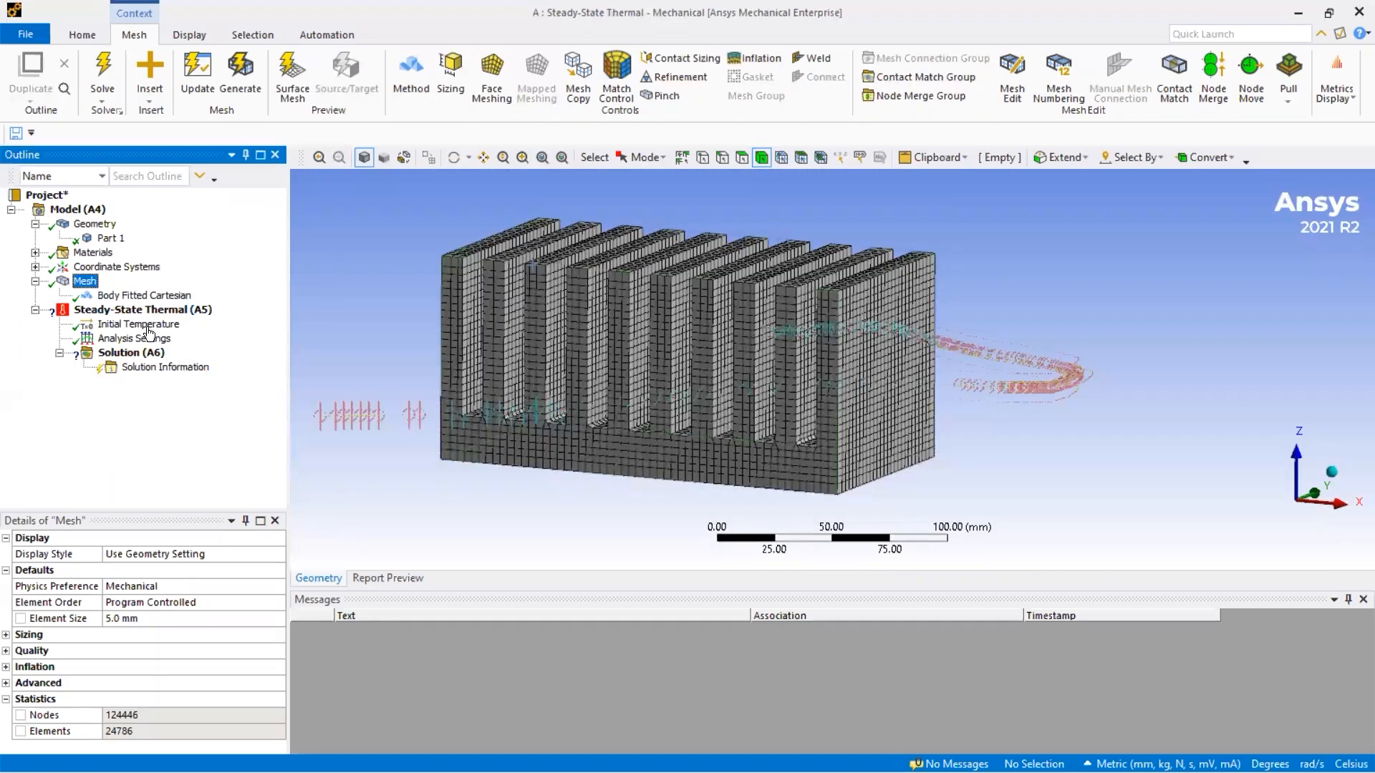
Set the global mesh element size to 5 mm.
click(88, 267)
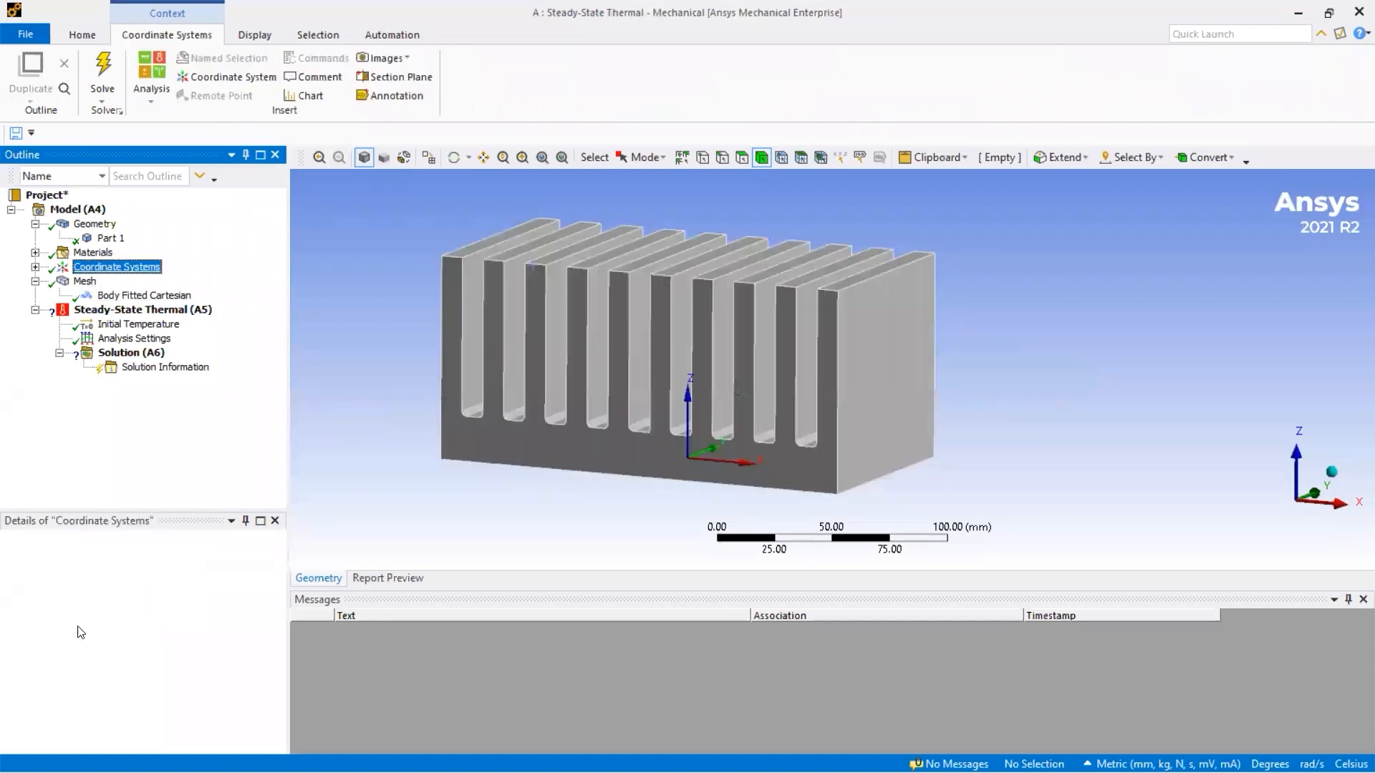
click(78, 618)
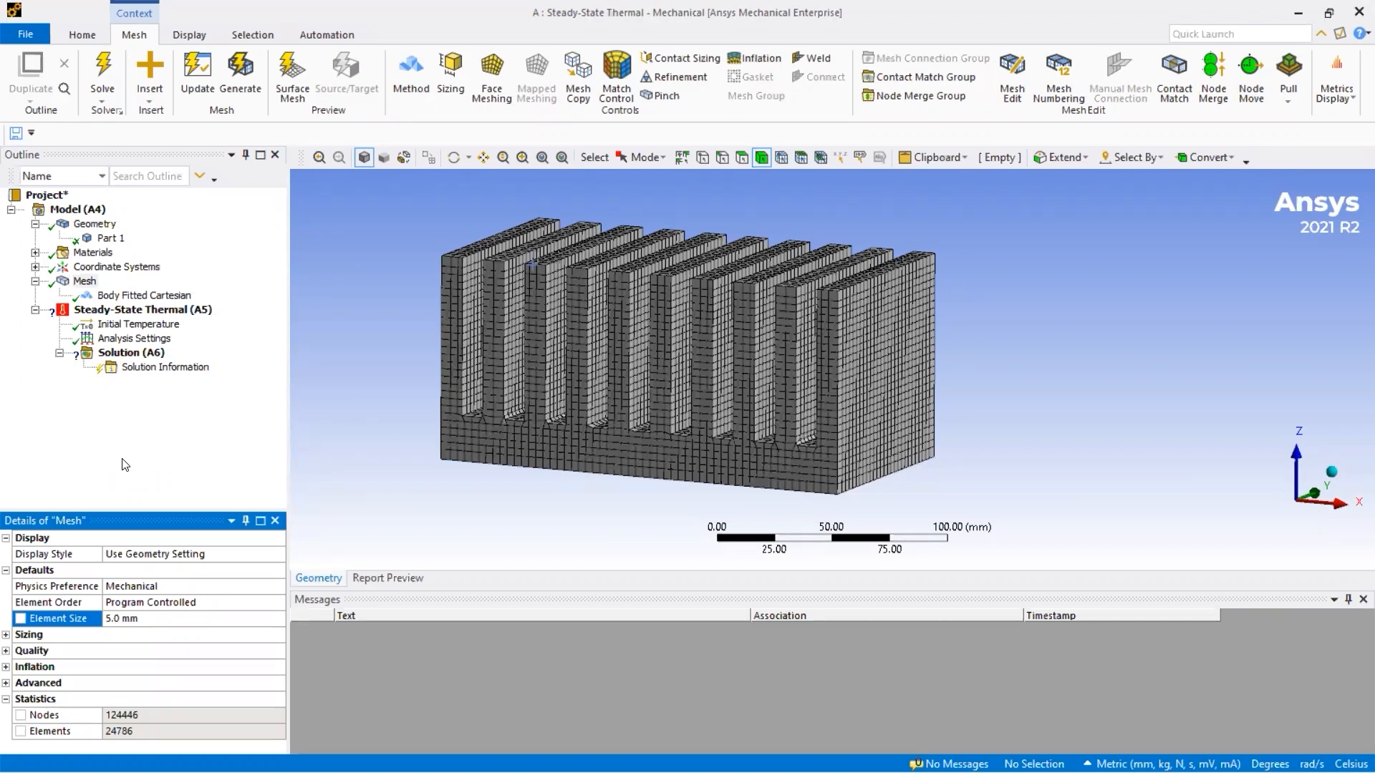
click(109, 618)
text(5)
key(Return)
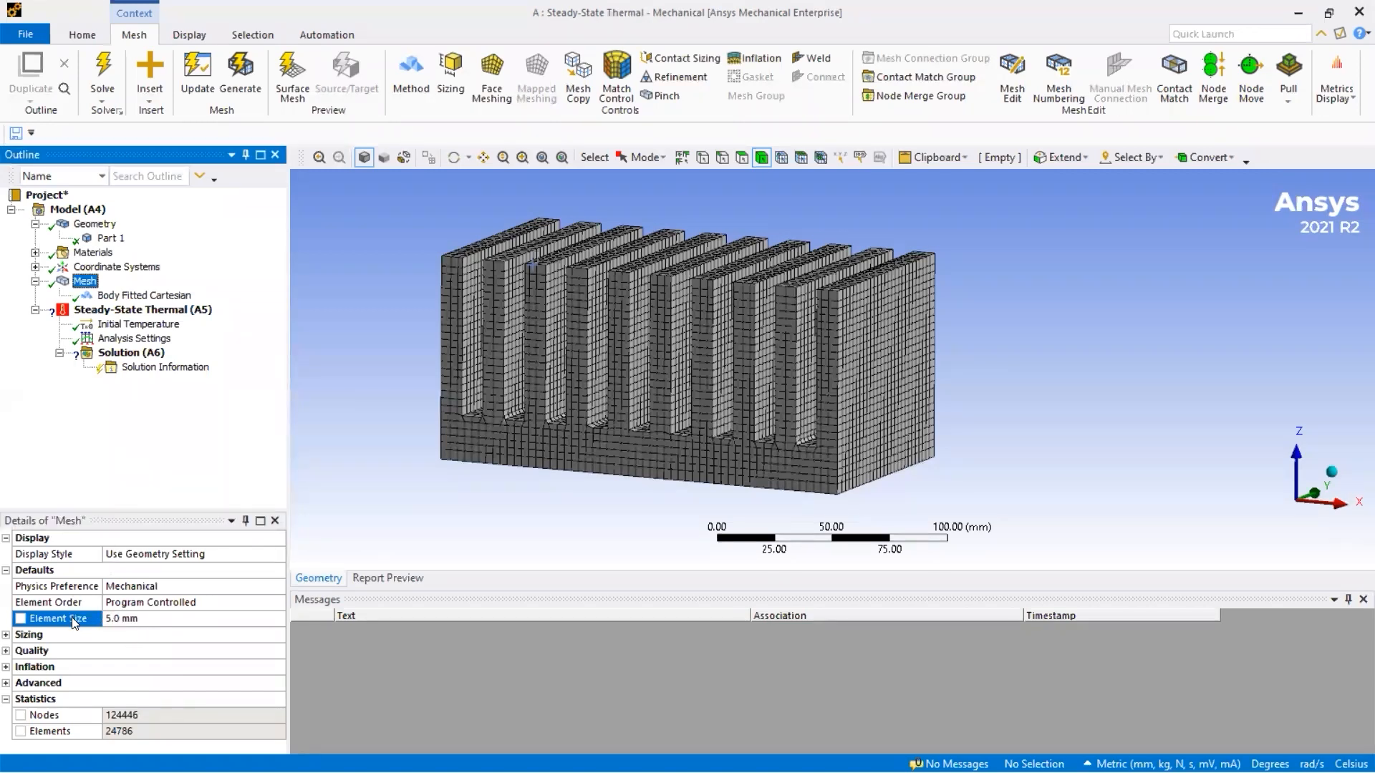
Examine the Cartesian elements up close on the fin tips, especially the divisions across the end fin's thickness.
scroll(732, 380, up, 5)
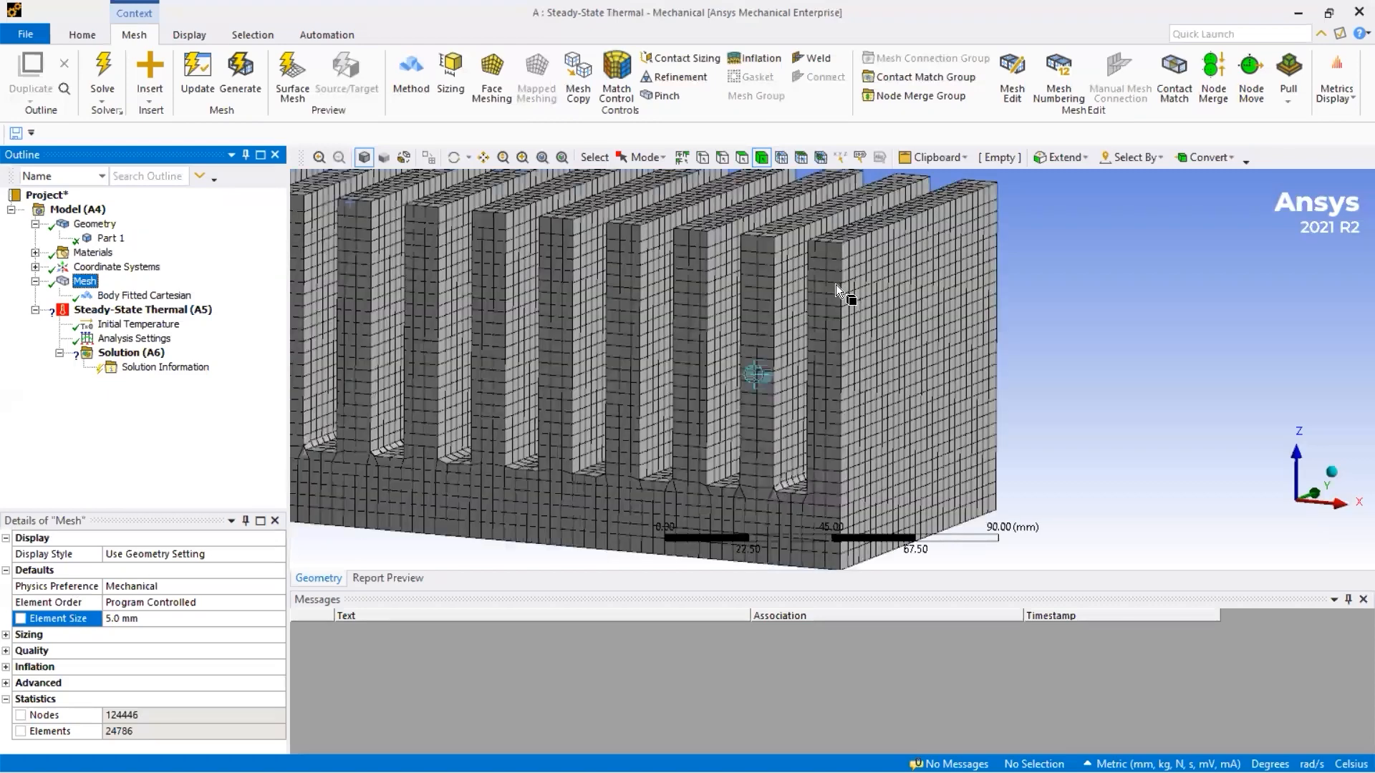
scroll(767, 367, up, 5)
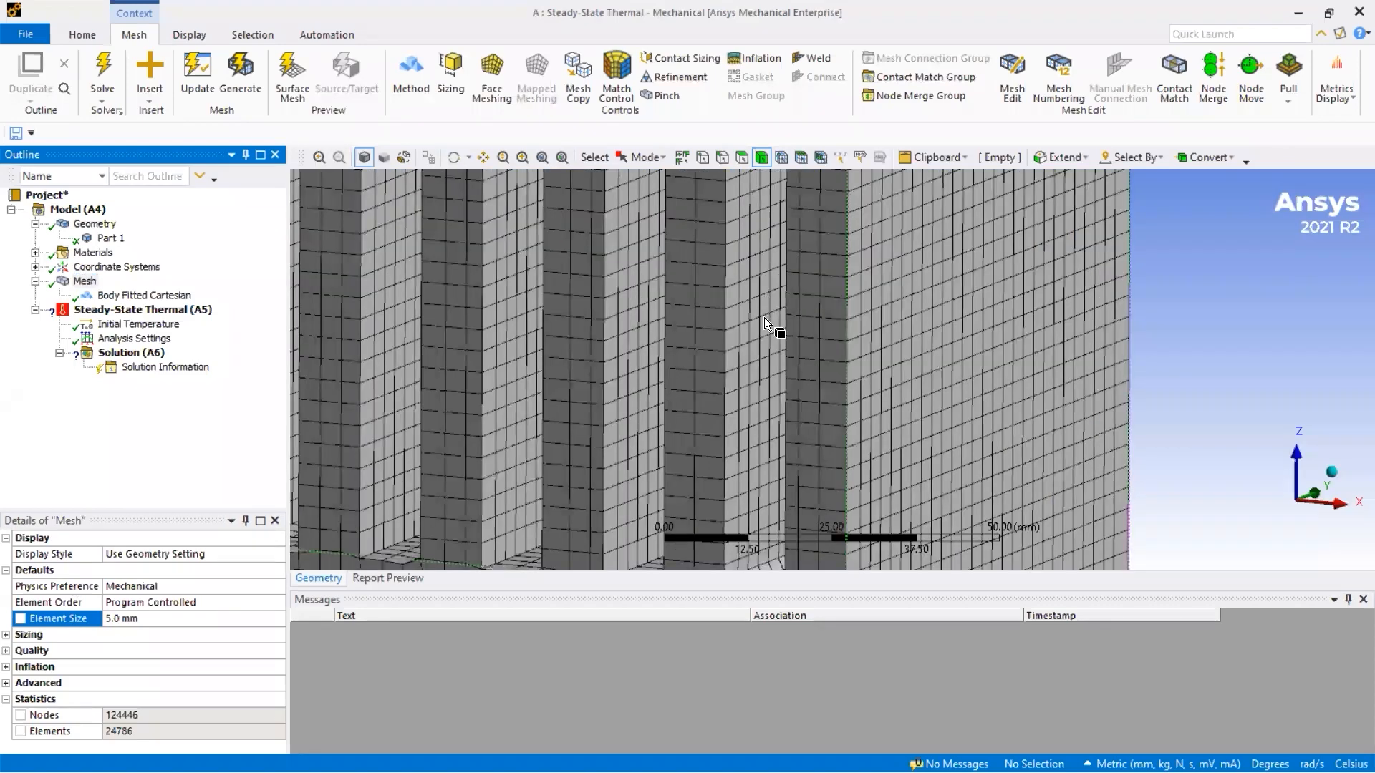
scroll(769, 351, down, 4)
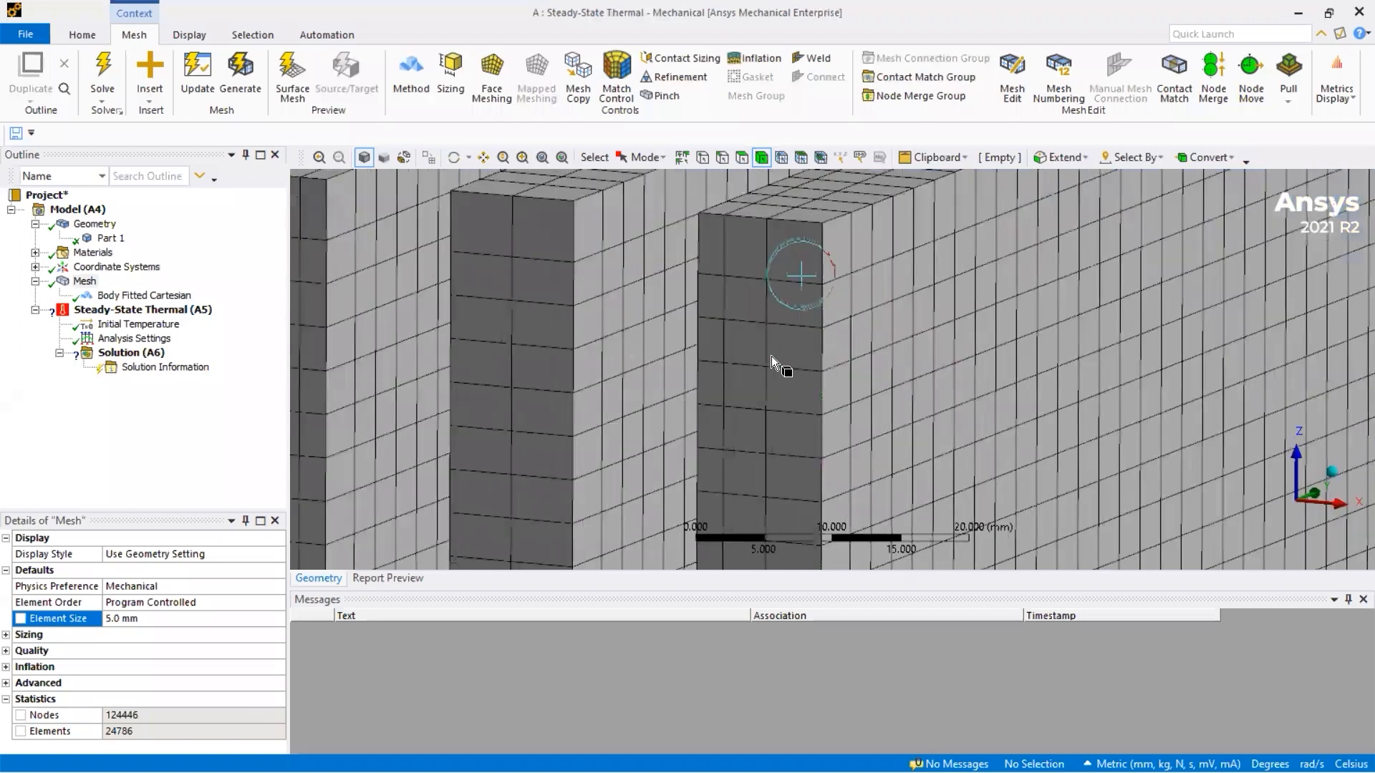
scroll(810, 317, down, 3)
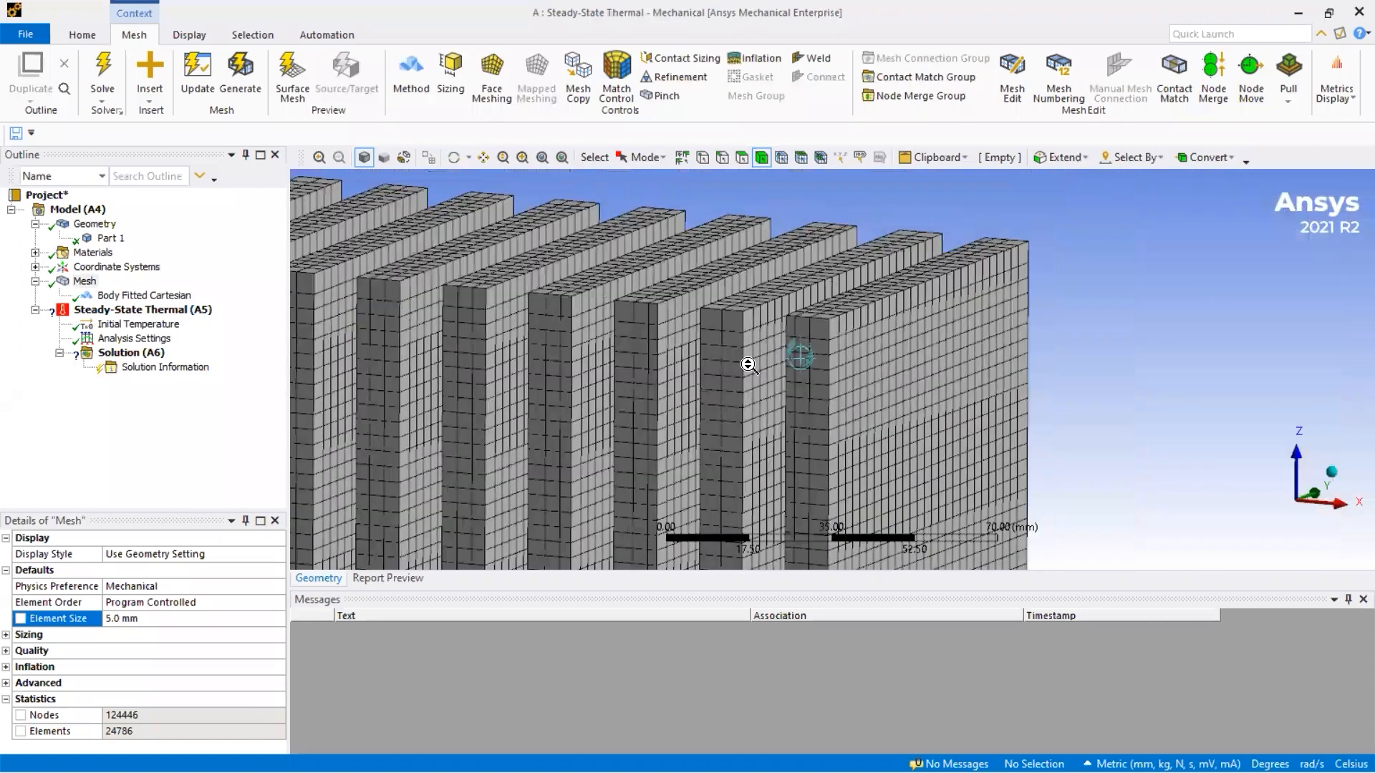
scroll(744, 405, up, 5)
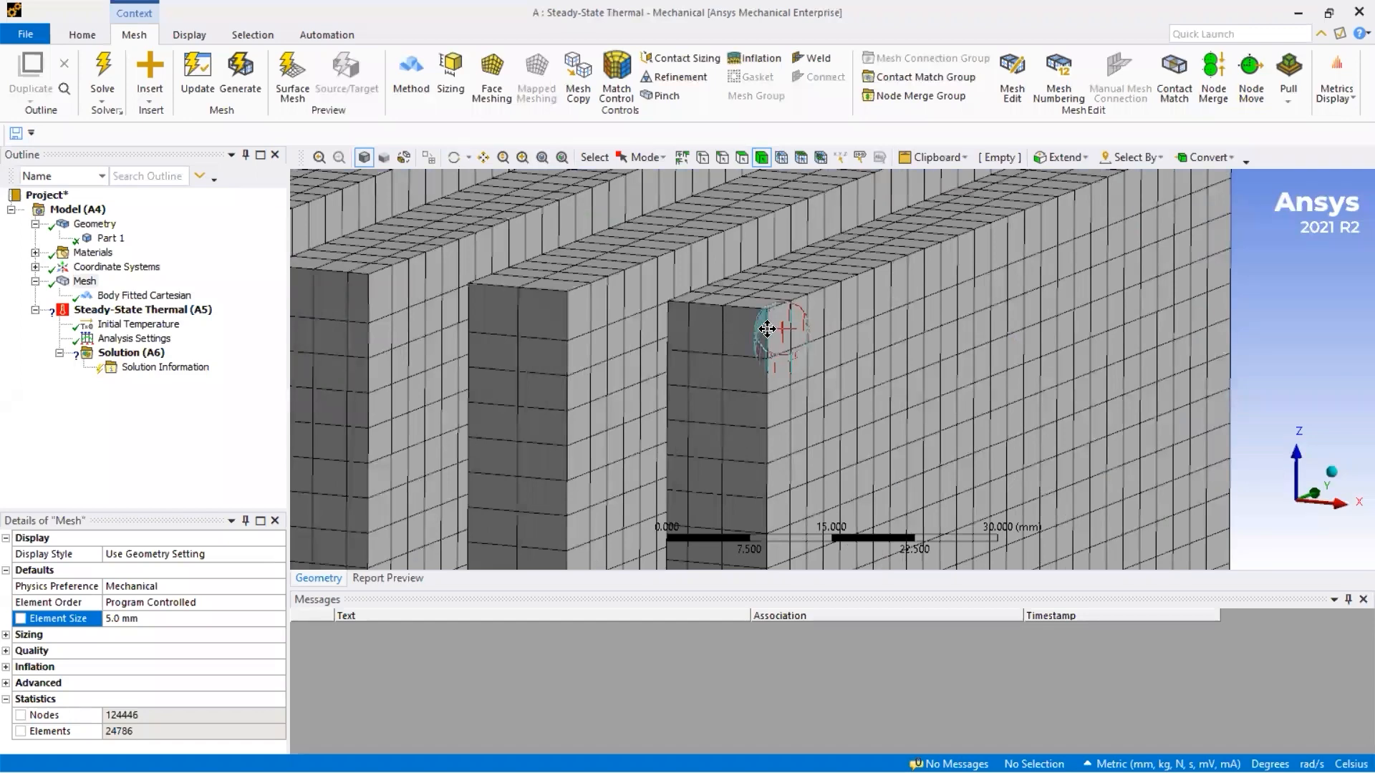
scroll(807, 307, up, 2)
mouse_move(767, 323)
middle_down()
mouse_move(775, 308)
mouse_move(772, 325)
middle_up()
scroll(771, 325, up, 1)
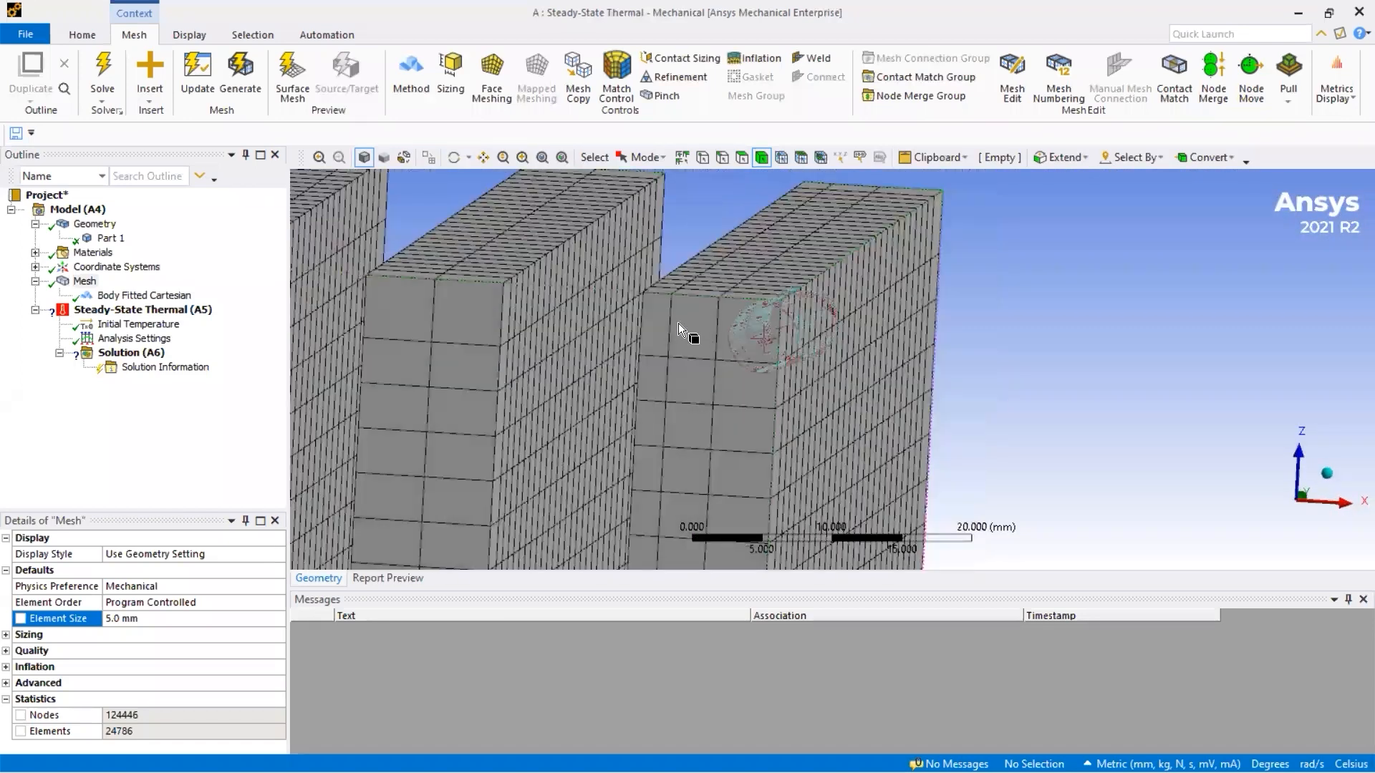
scroll(650, 379, up, 2)
scroll(652, 375, up, 3)
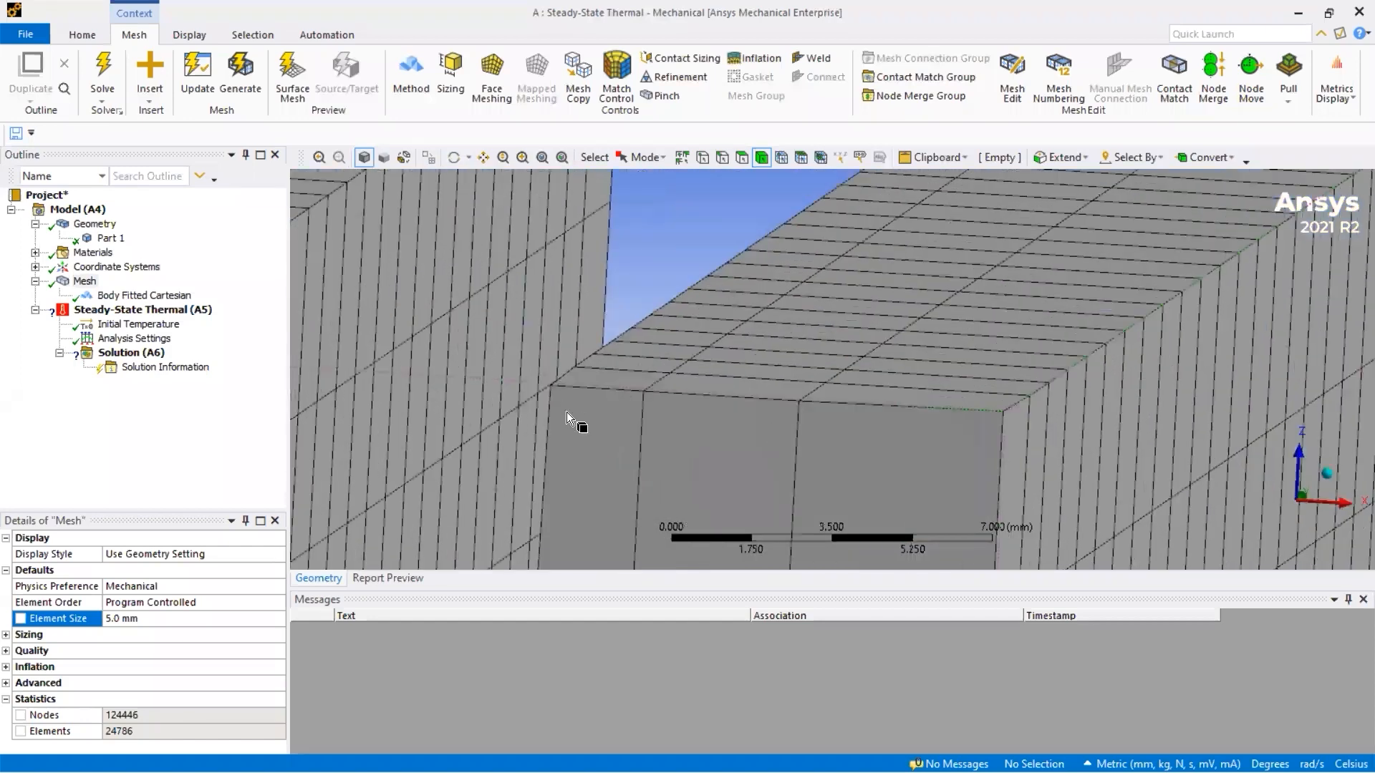
scroll(752, 246, up, 2)
mouse_move(693, 282)
middle_down()
mouse_move(703, 408)
mouse_move(578, 321)
middle_up()
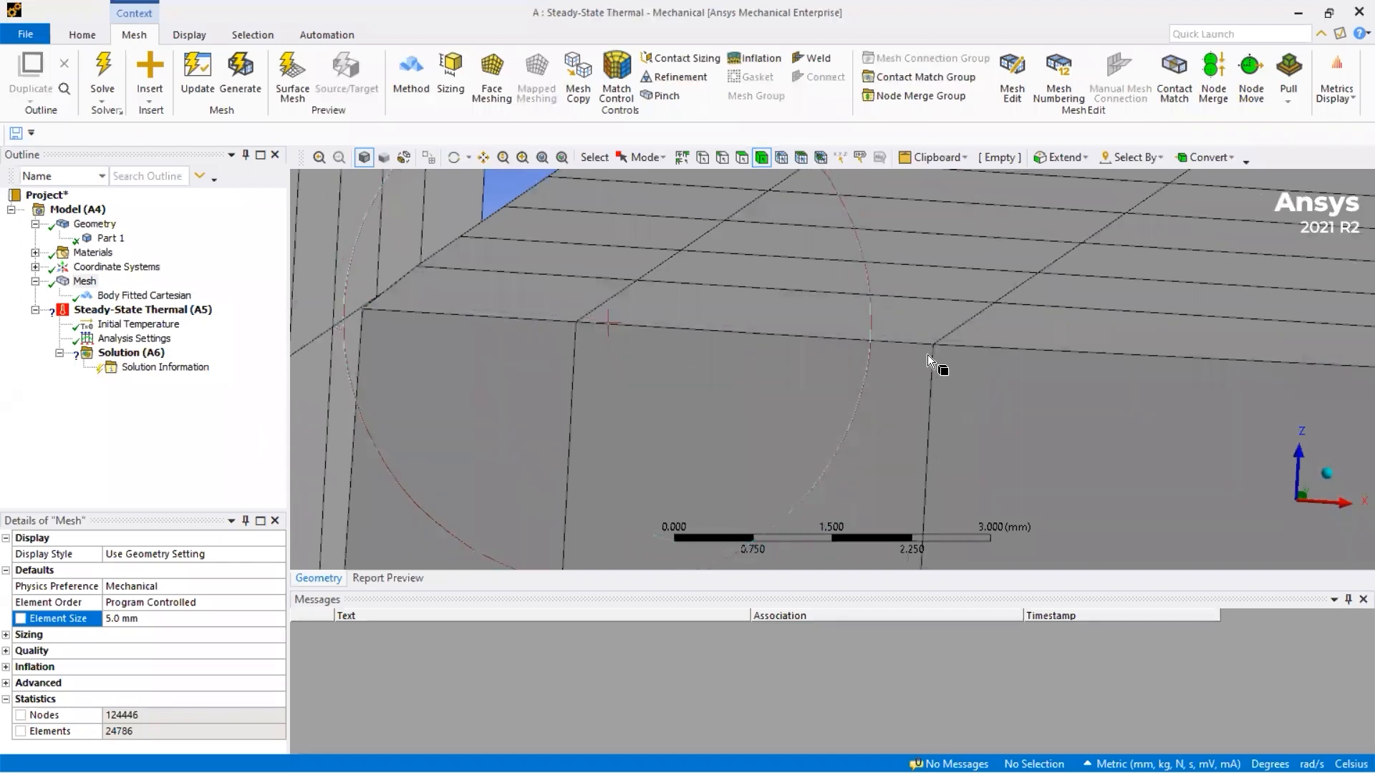
ctrl+middle_drag(931, 347, 921, 344)
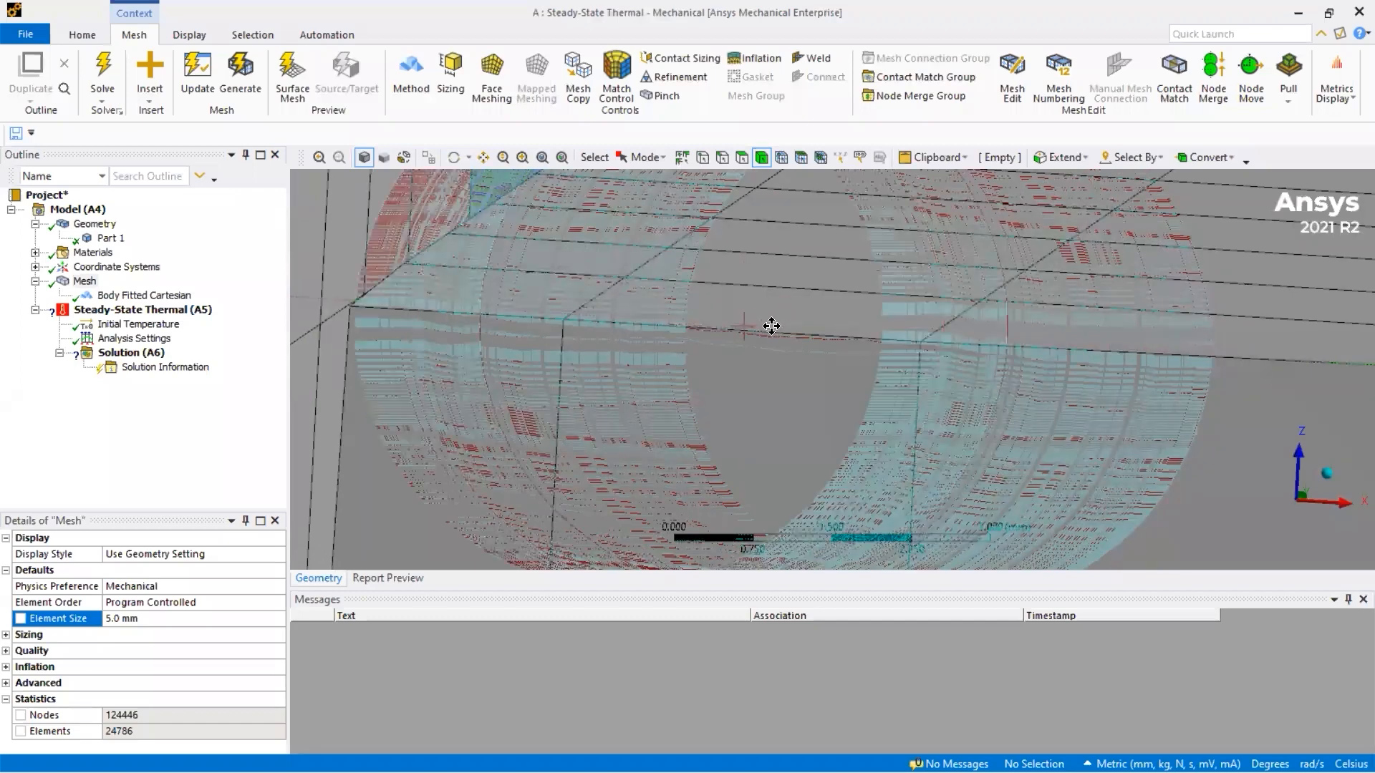
ctrl+middle_drag(778, 327, 778, 322)
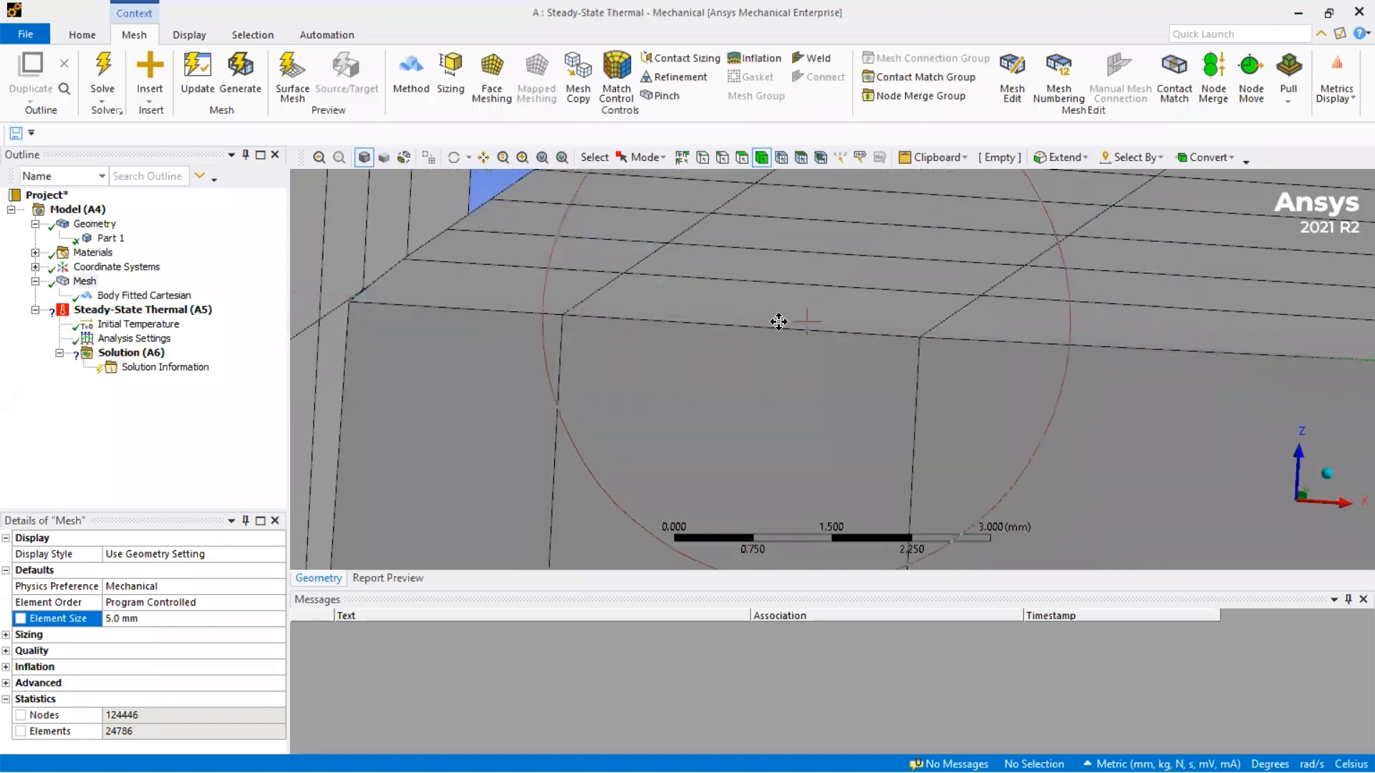
middle_drag(779, 322, 507, 361)
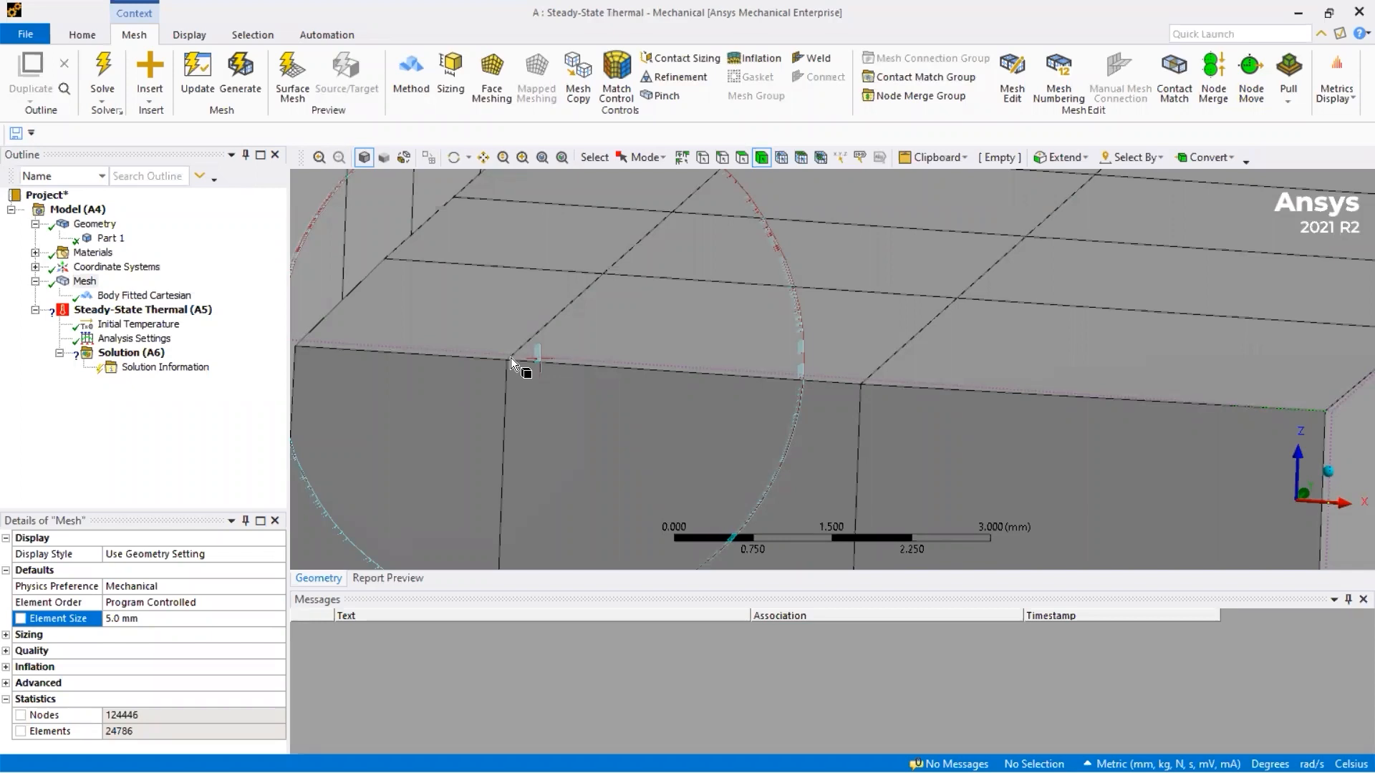
Set the global mesh element size to 10 mm and update the mesh.
click(152, 619)
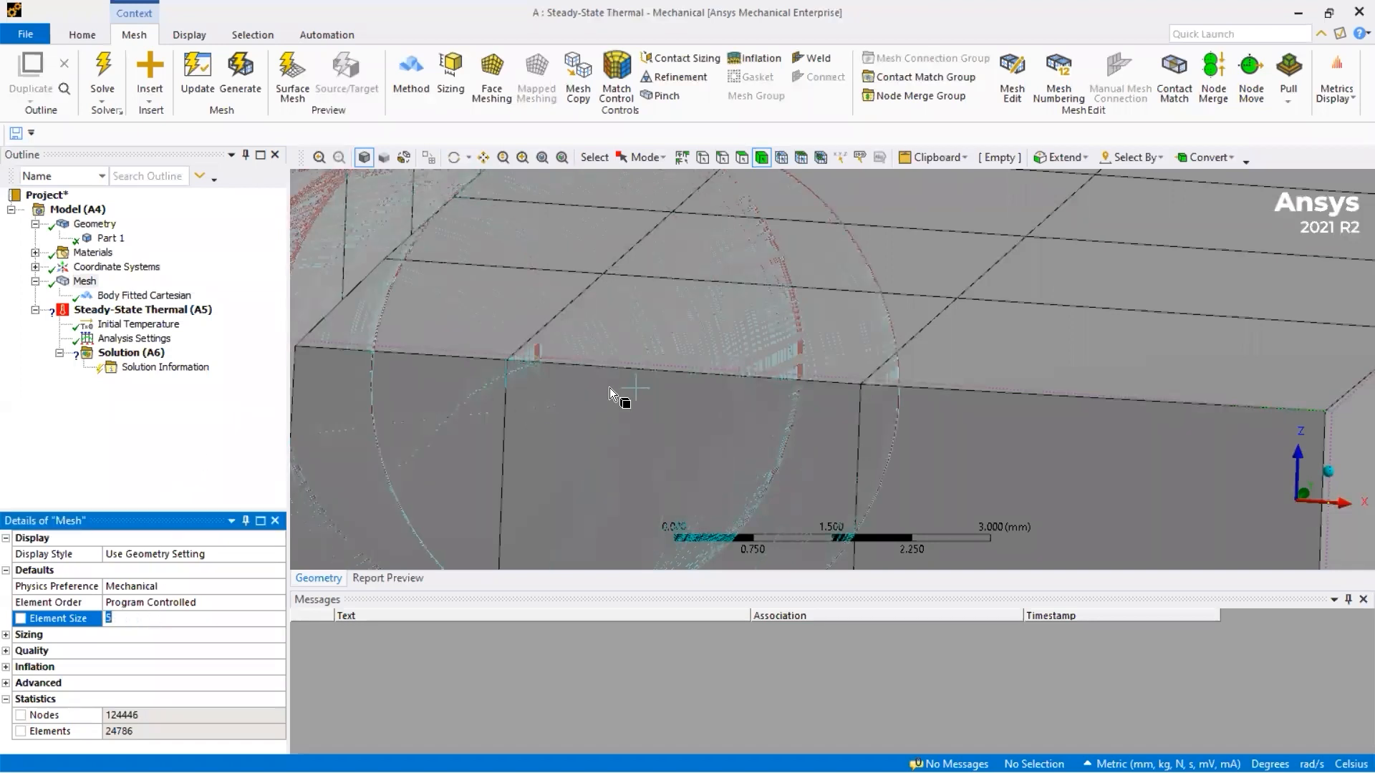
scroll(630, 383, down, 5)
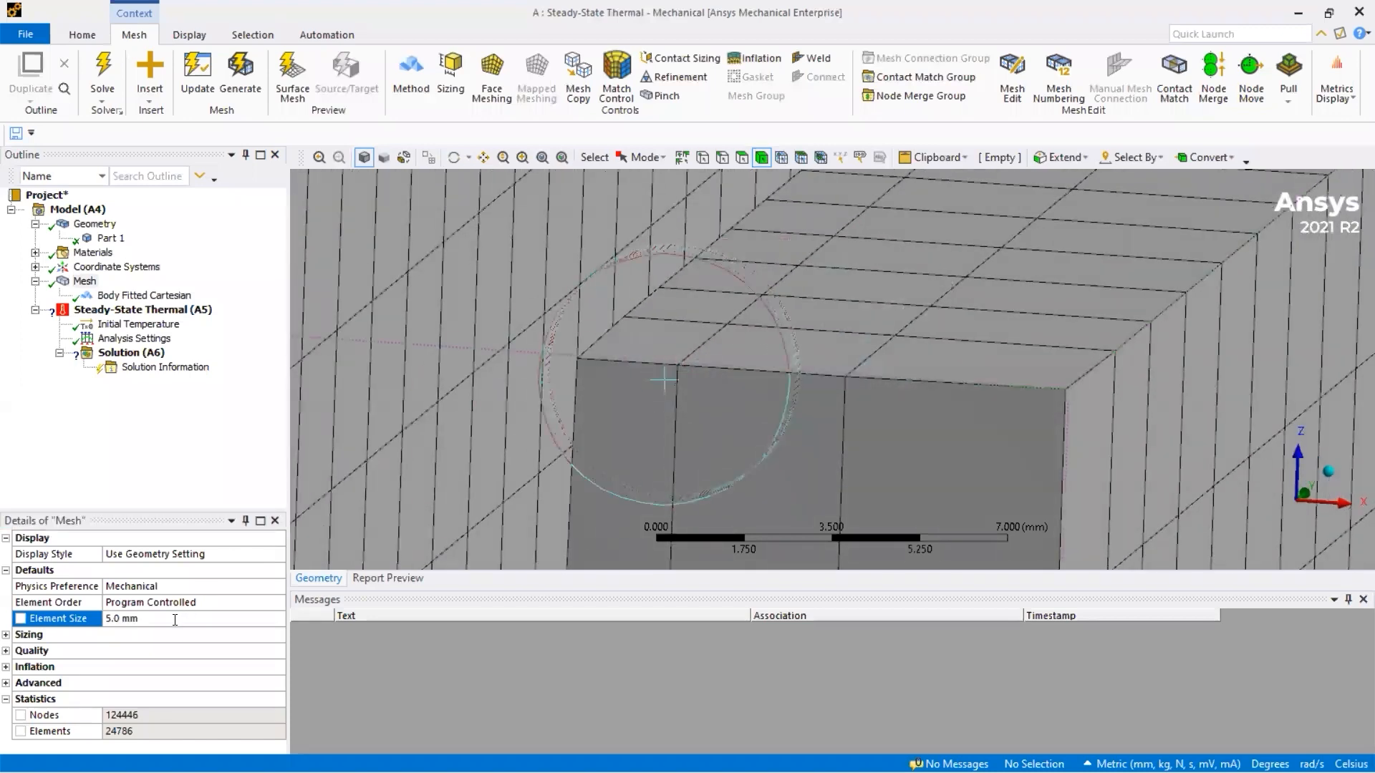
click(152, 619)
text(10)
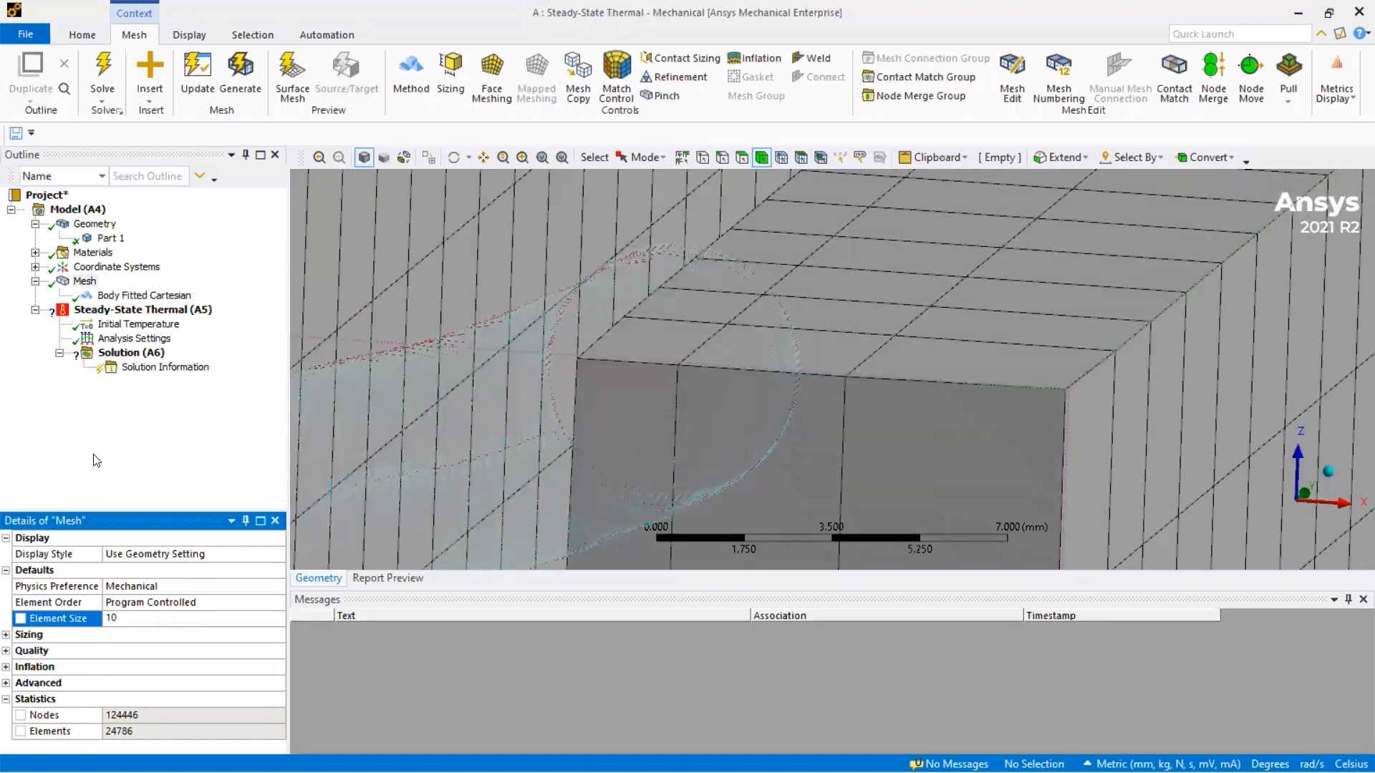
click(129, 434)
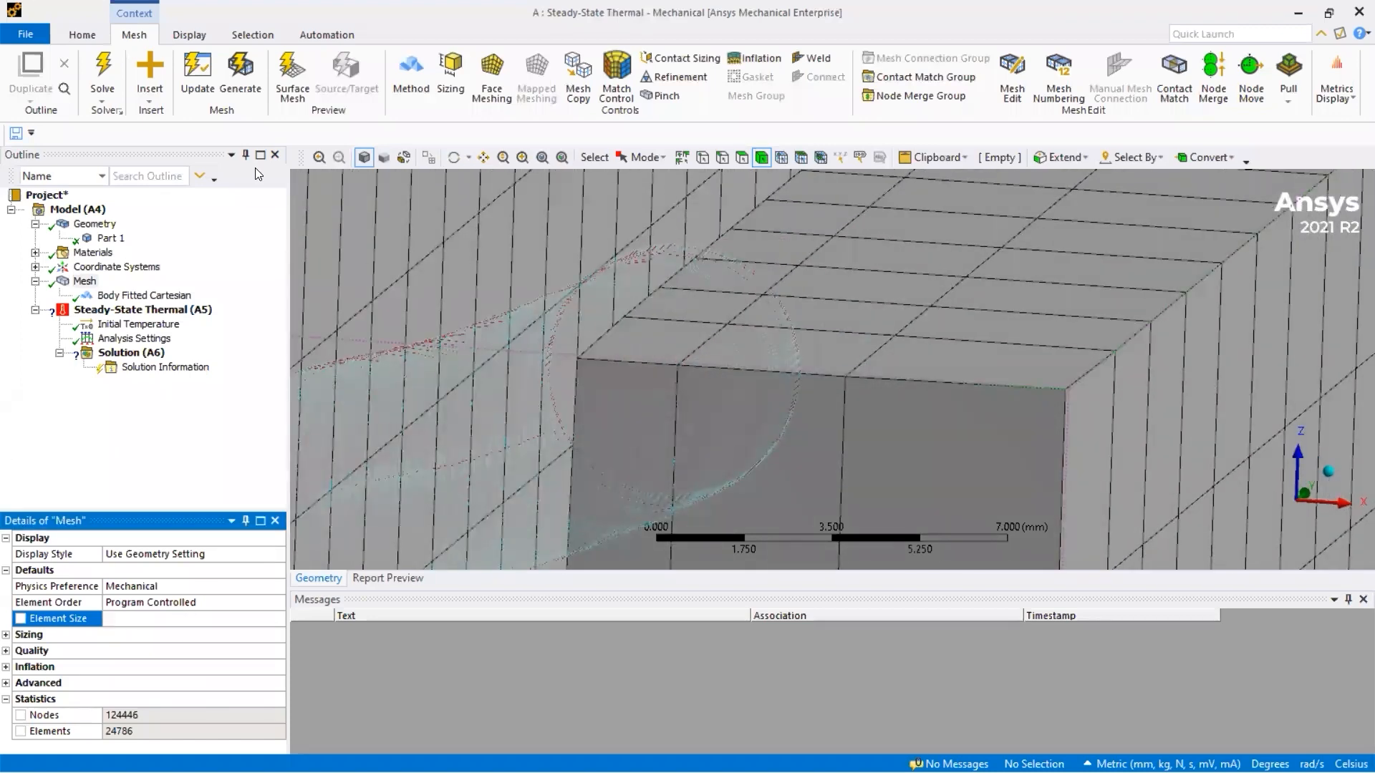
click(210, 85)
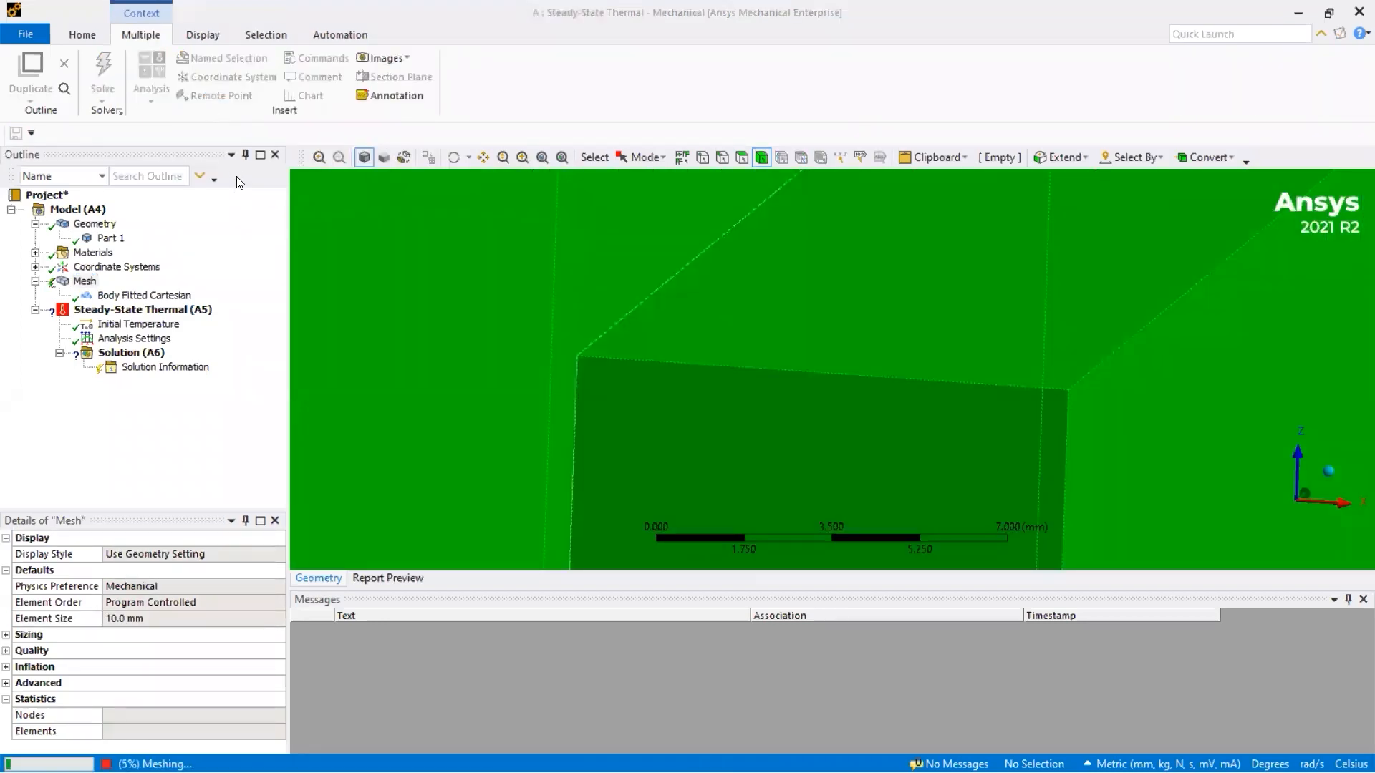
Inspect the updated mesh on the fin tips and the whole heat sink, comparing element divisions across neighbouring fins.
scroll(685, 280, down, 3)
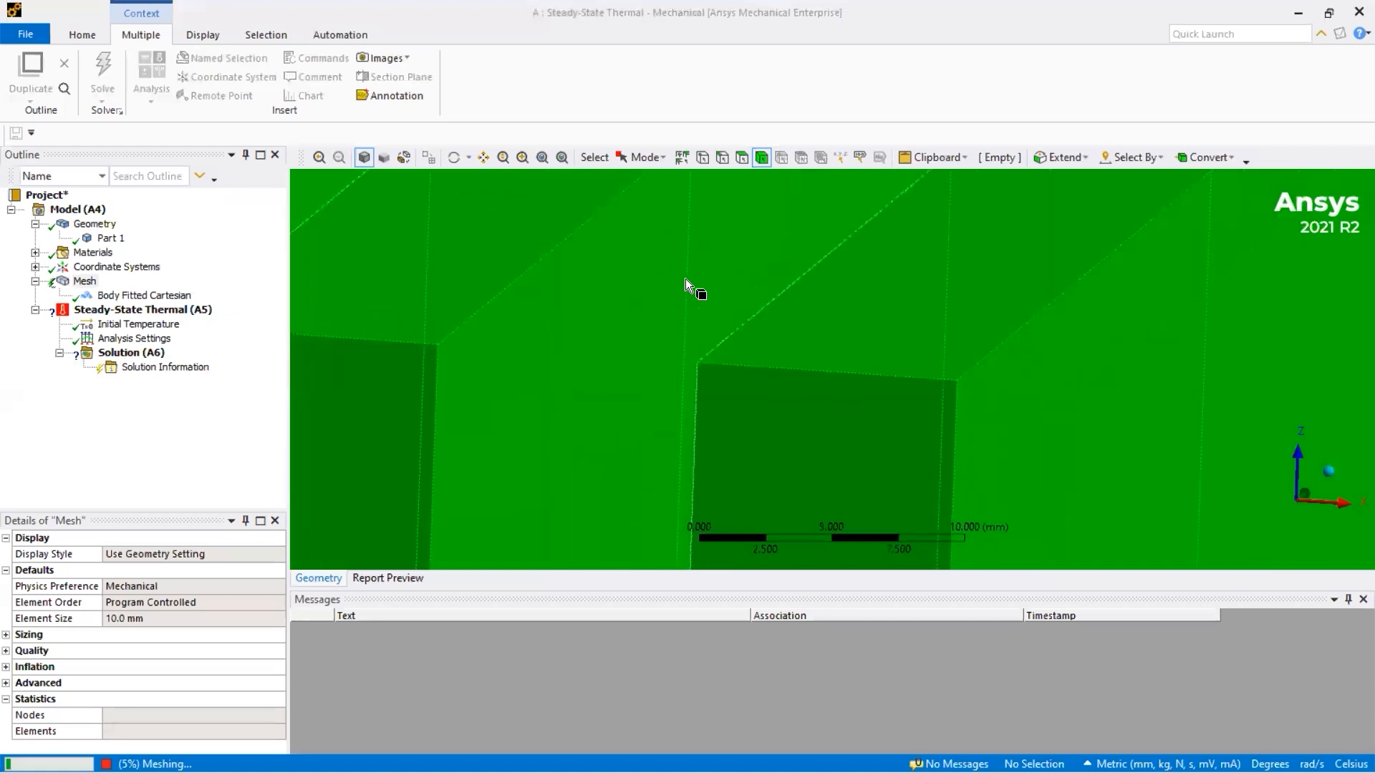
scroll(763, 342, down, 10)
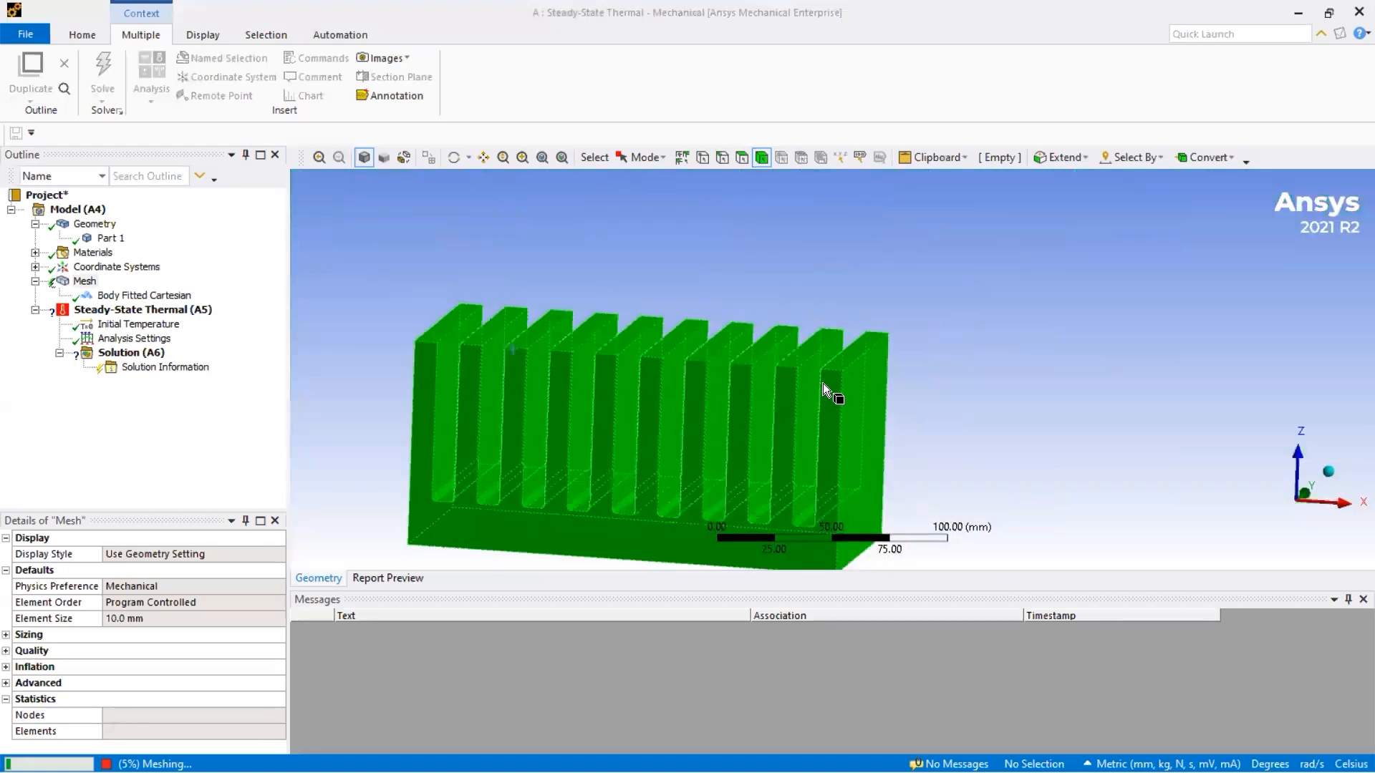
scroll(823, 387, up, 10)
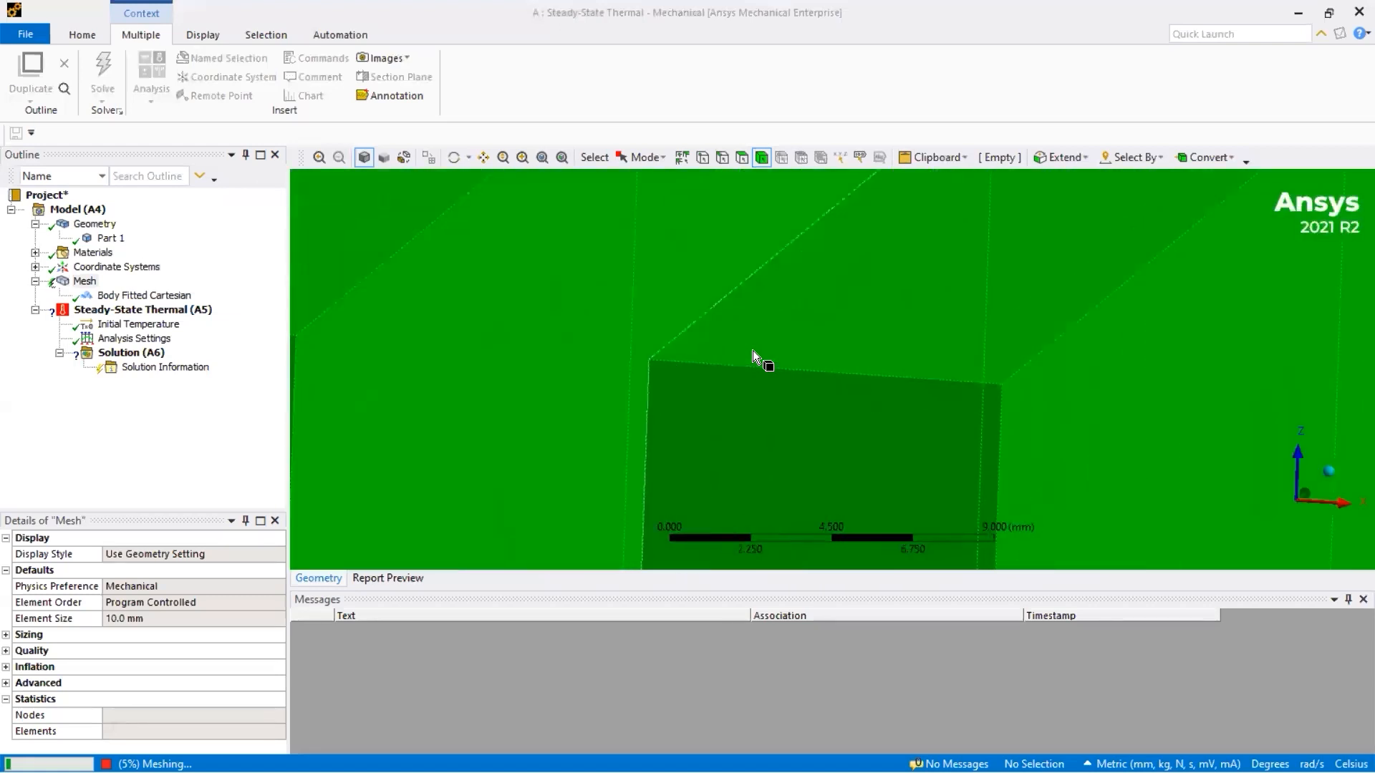
scroll(753, 350, up, 2)
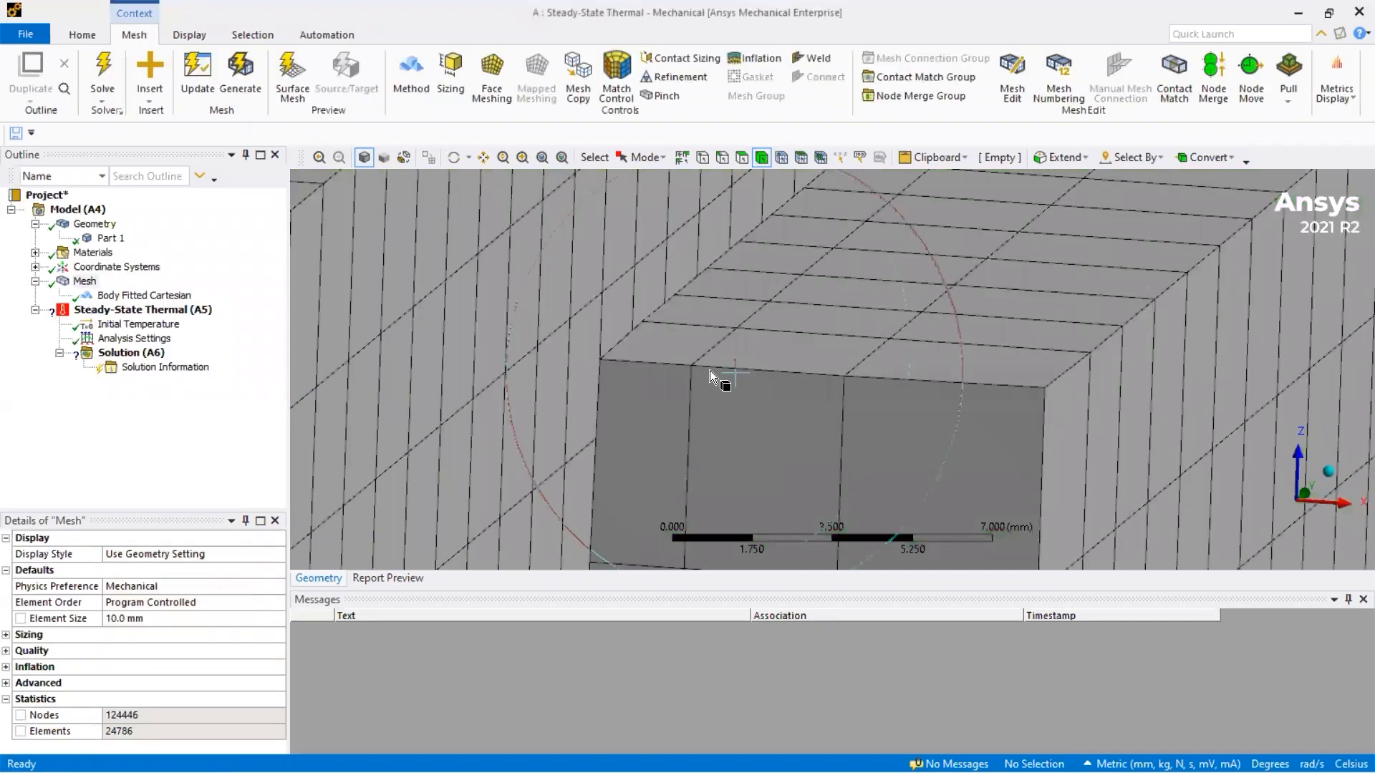
scroll(741, 362, down, 3)
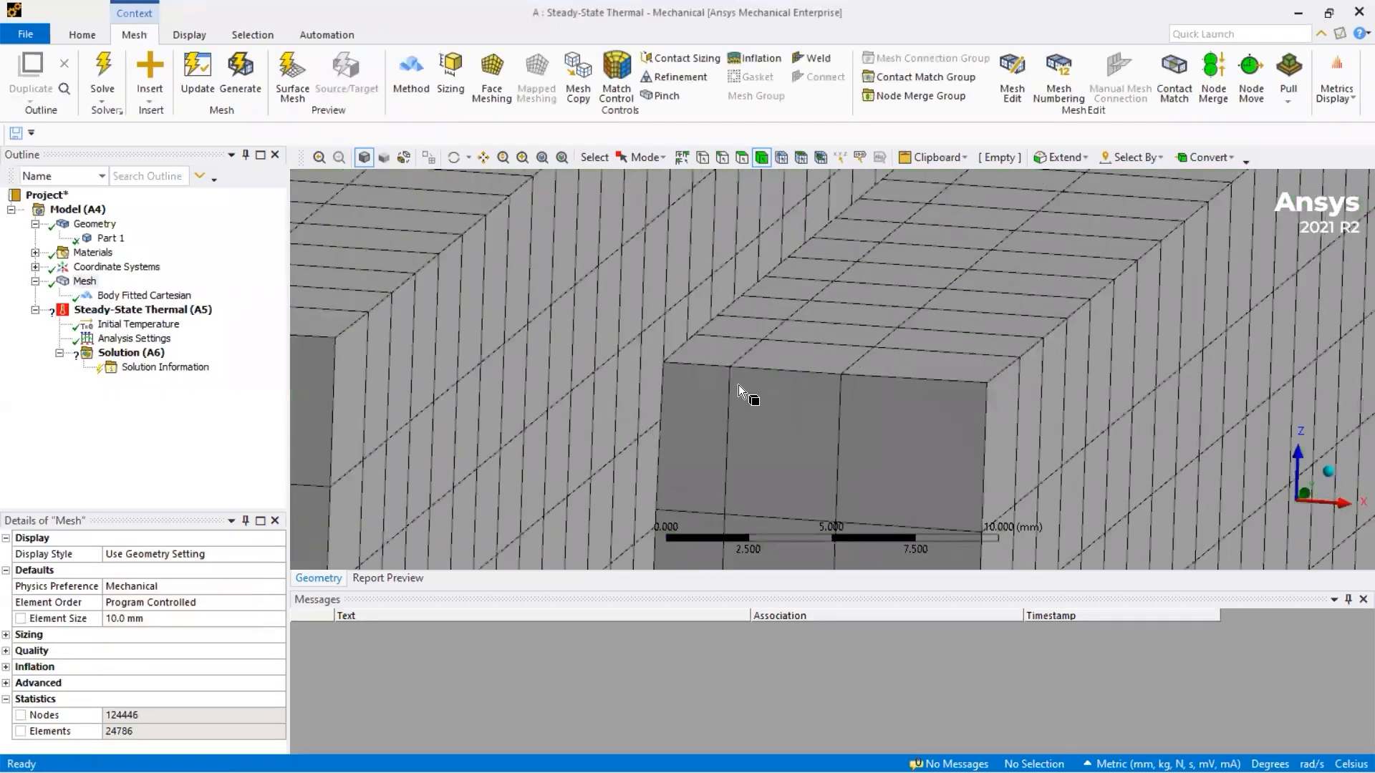
scroll(737, 384, down, 8)
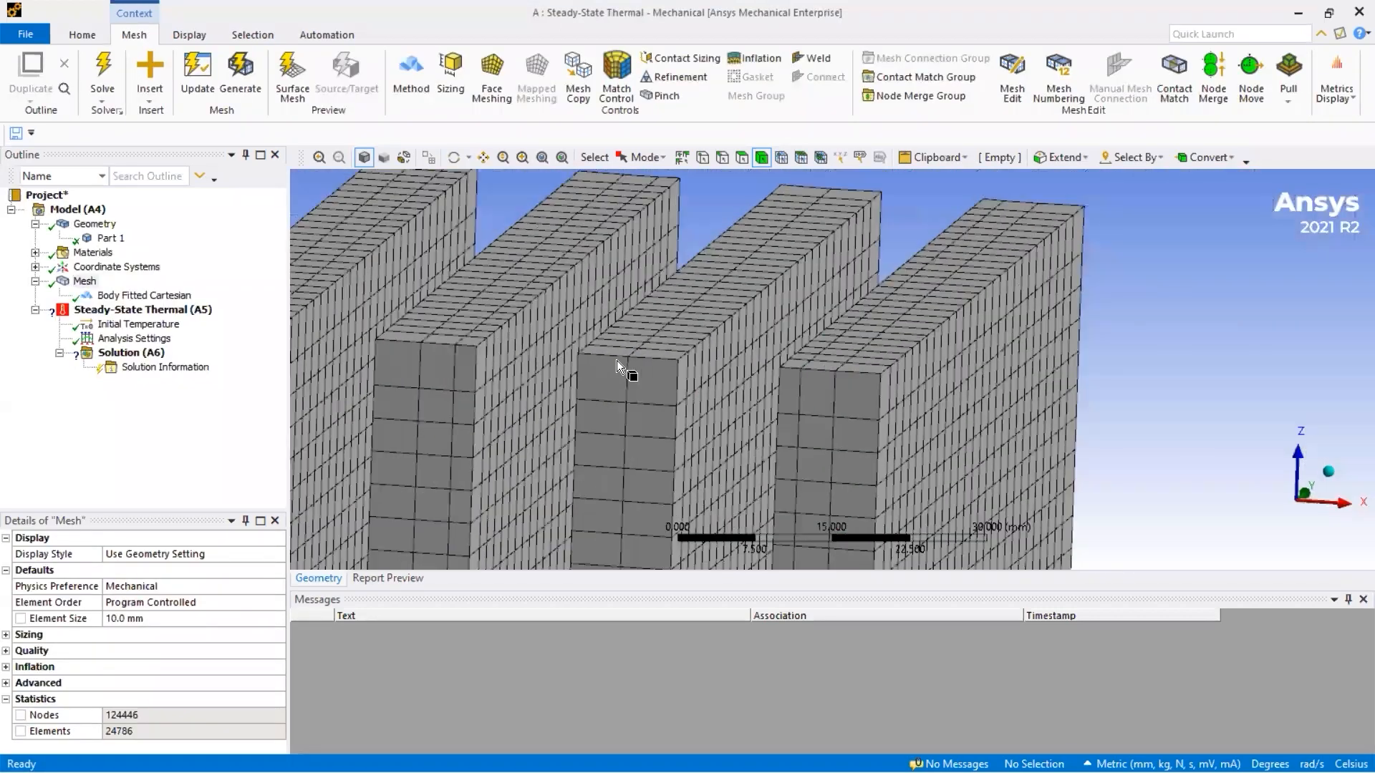
scroll(617, 362, down, 5)
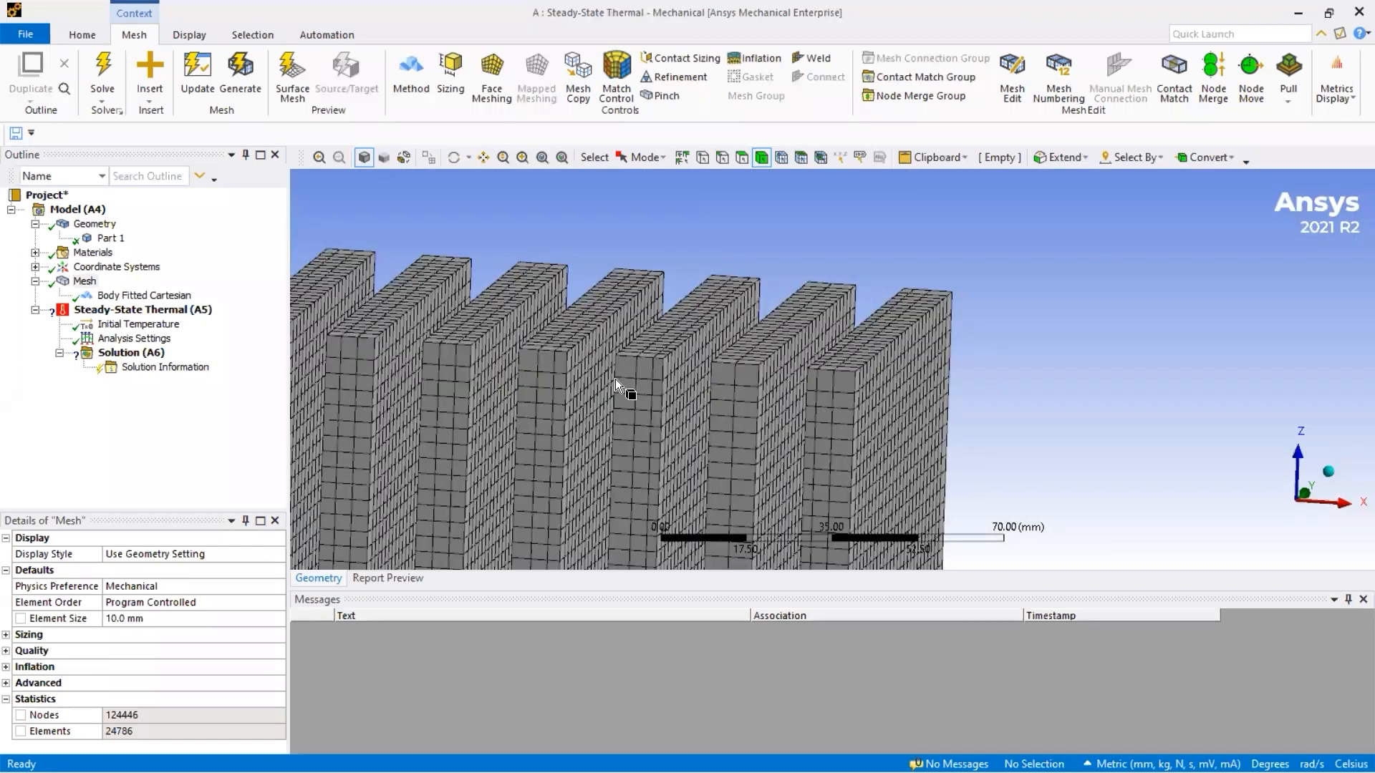
scroll(617, 380, down, 3)
scroll(653, 404, up, 3)
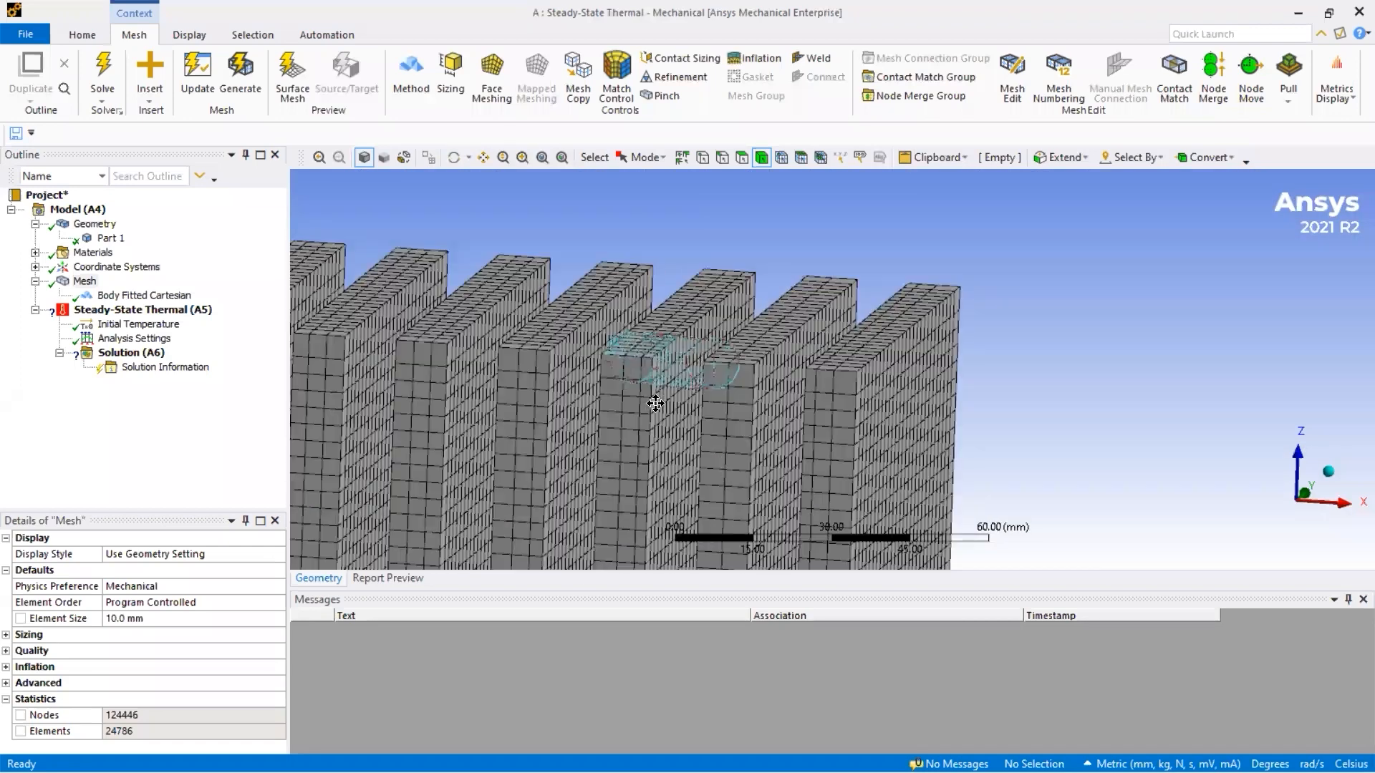
scroll(655, 403, up, 10)
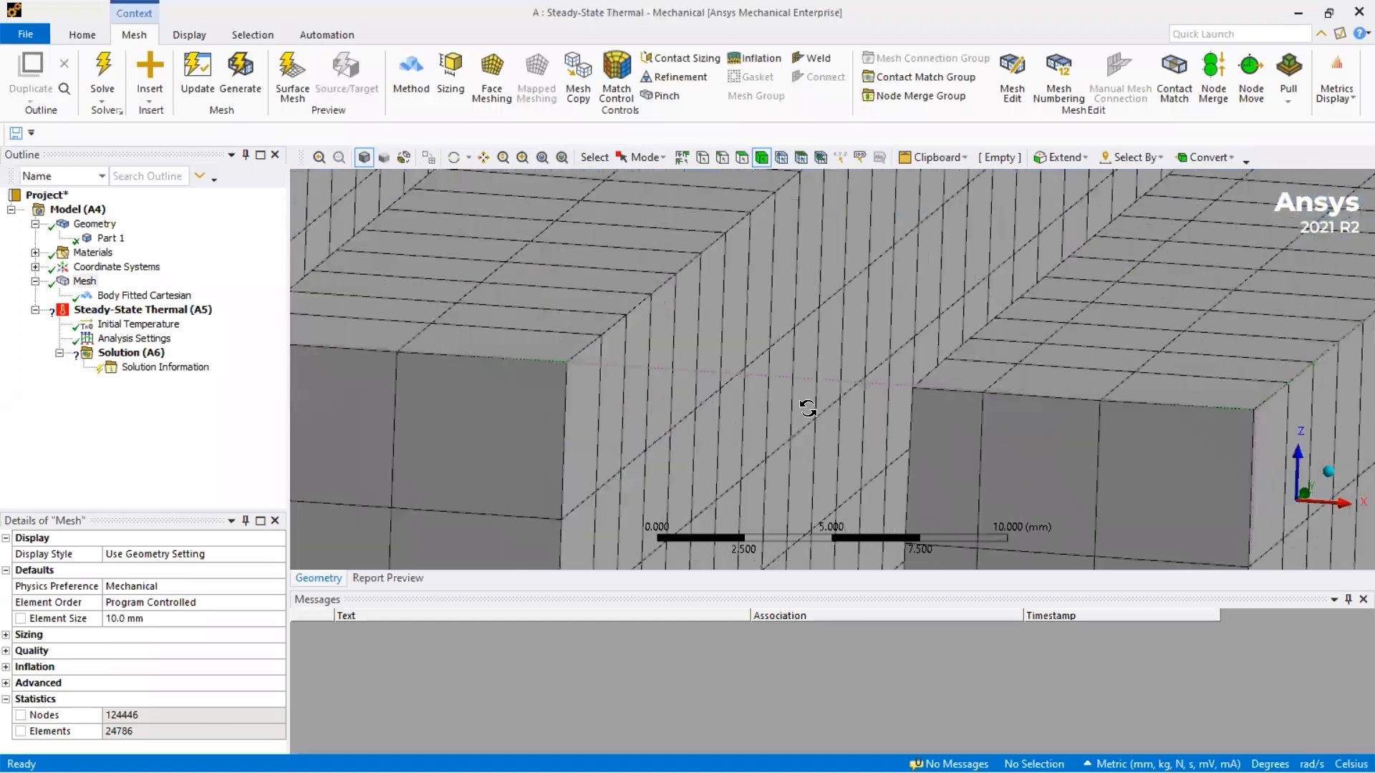
middle_drag(808, 408, 804, 425)
middle_drag(666, 399, 777, 407)
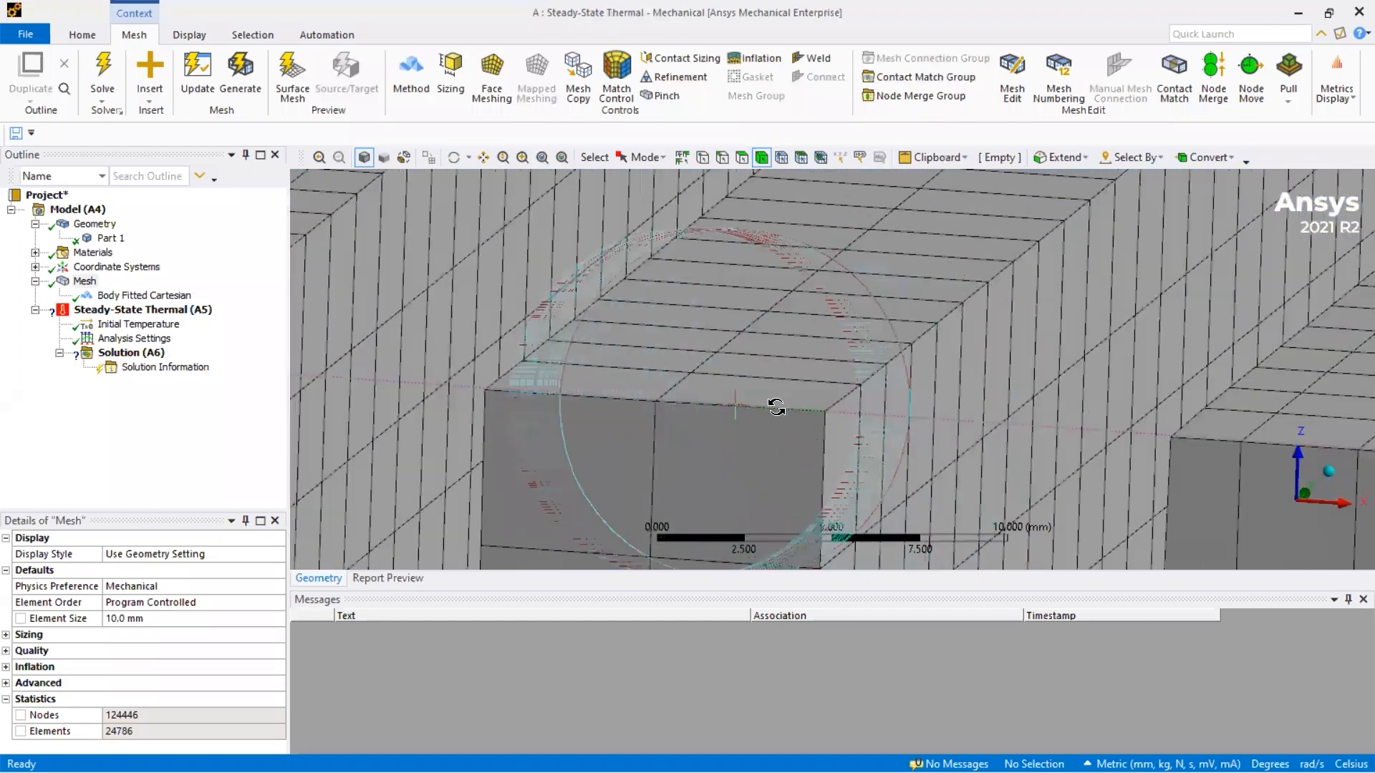
middle_drag(663, 408, 760, 417)
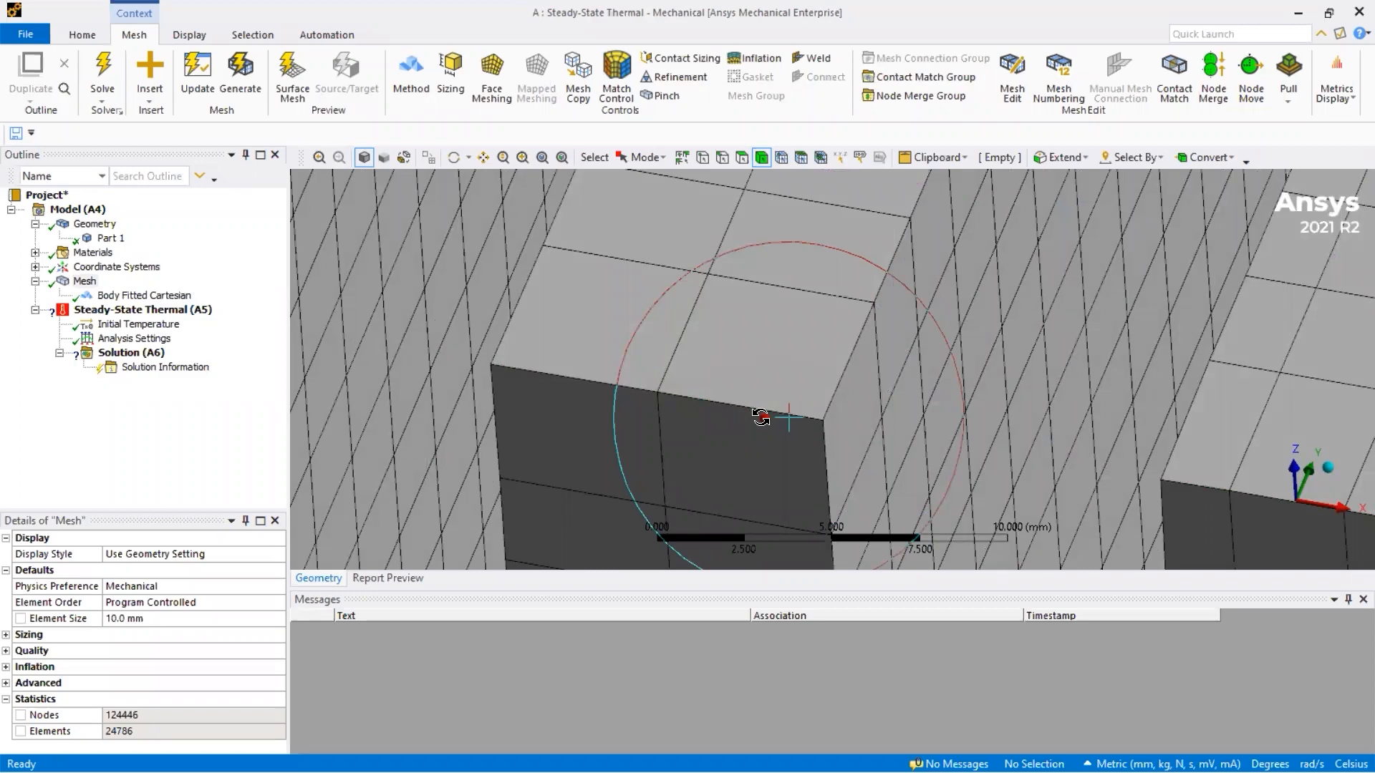
middle_drag(759, 418, 757, 410)
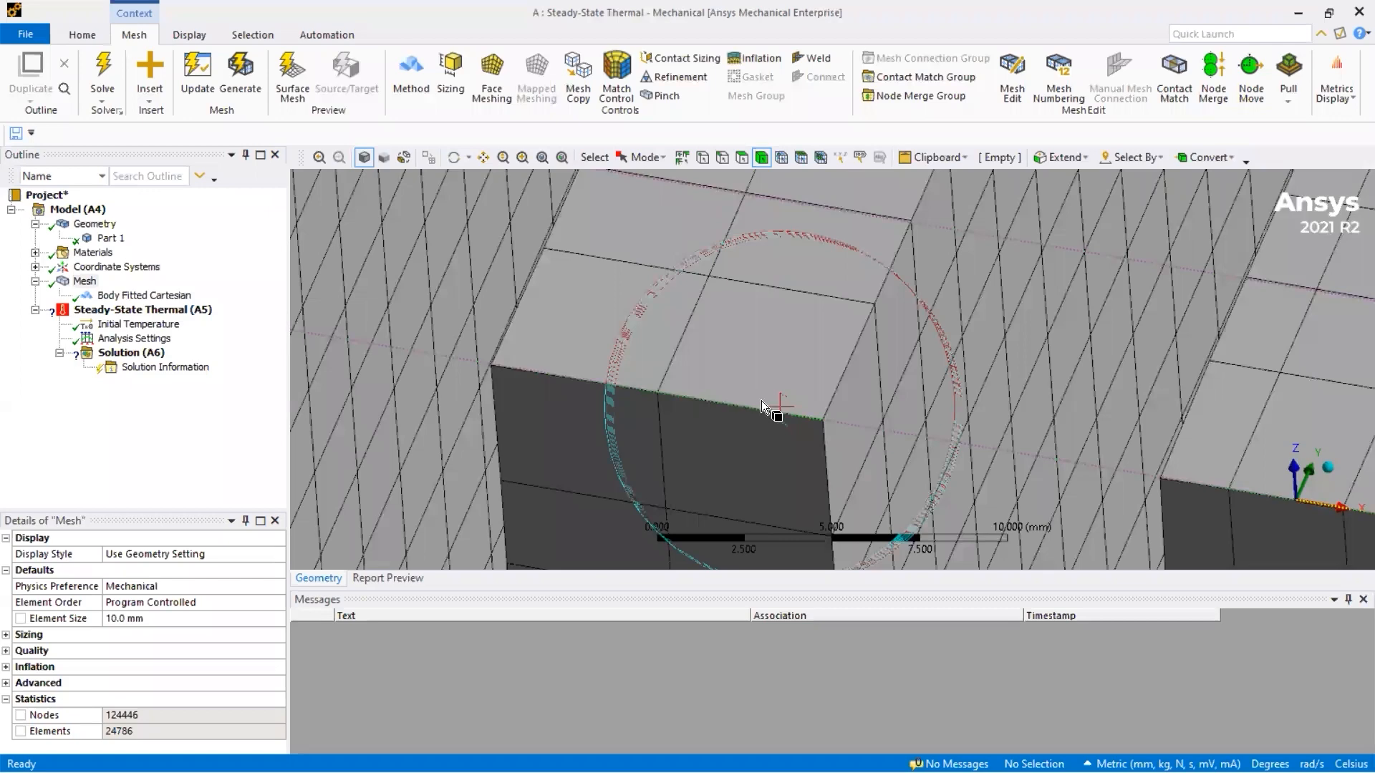
scroll(762, 401, down, 2)
scroll(668, 321, down, 10)
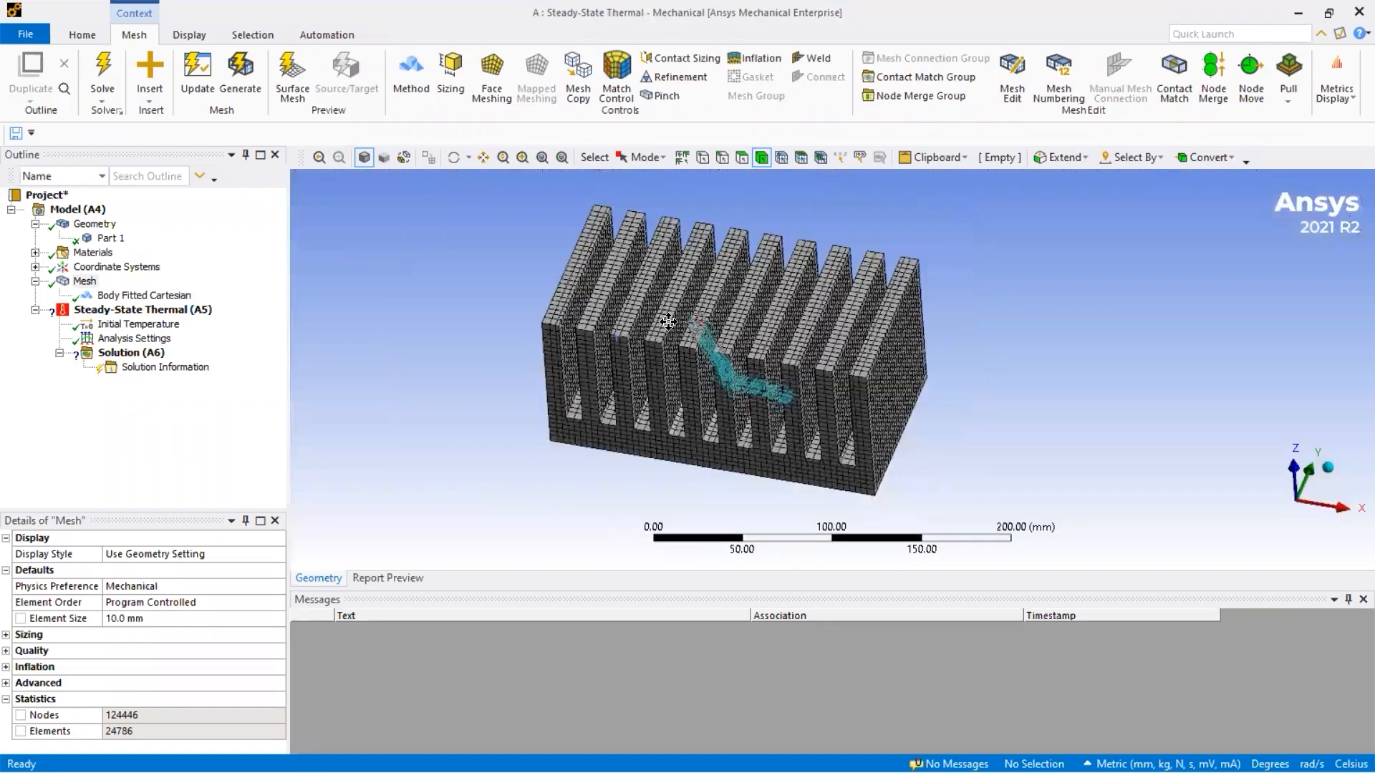
middle_drag(684, 350, 702, 287)
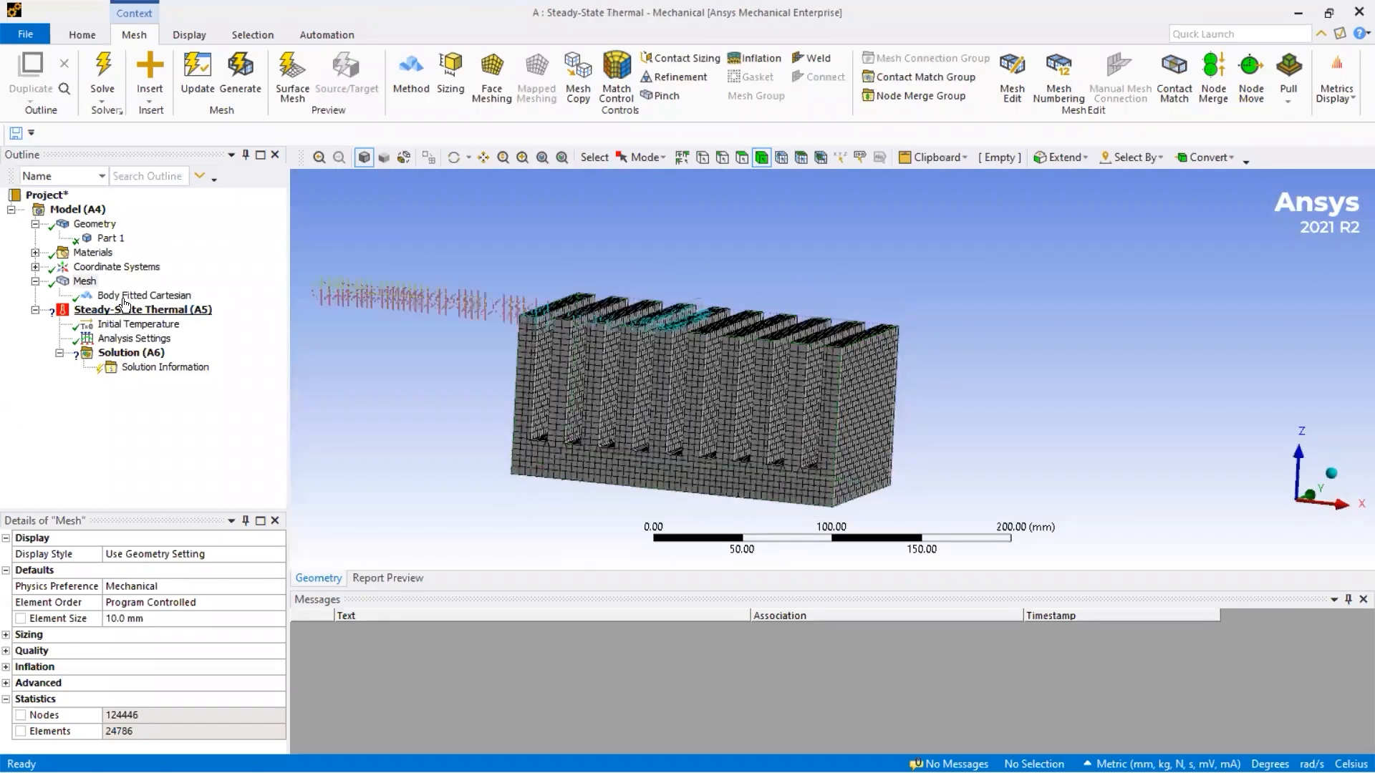
Review the Cartesian mesh method's settings and view the complete meshed heat sink from several angles.
click(123, 295)
click(215, 620)
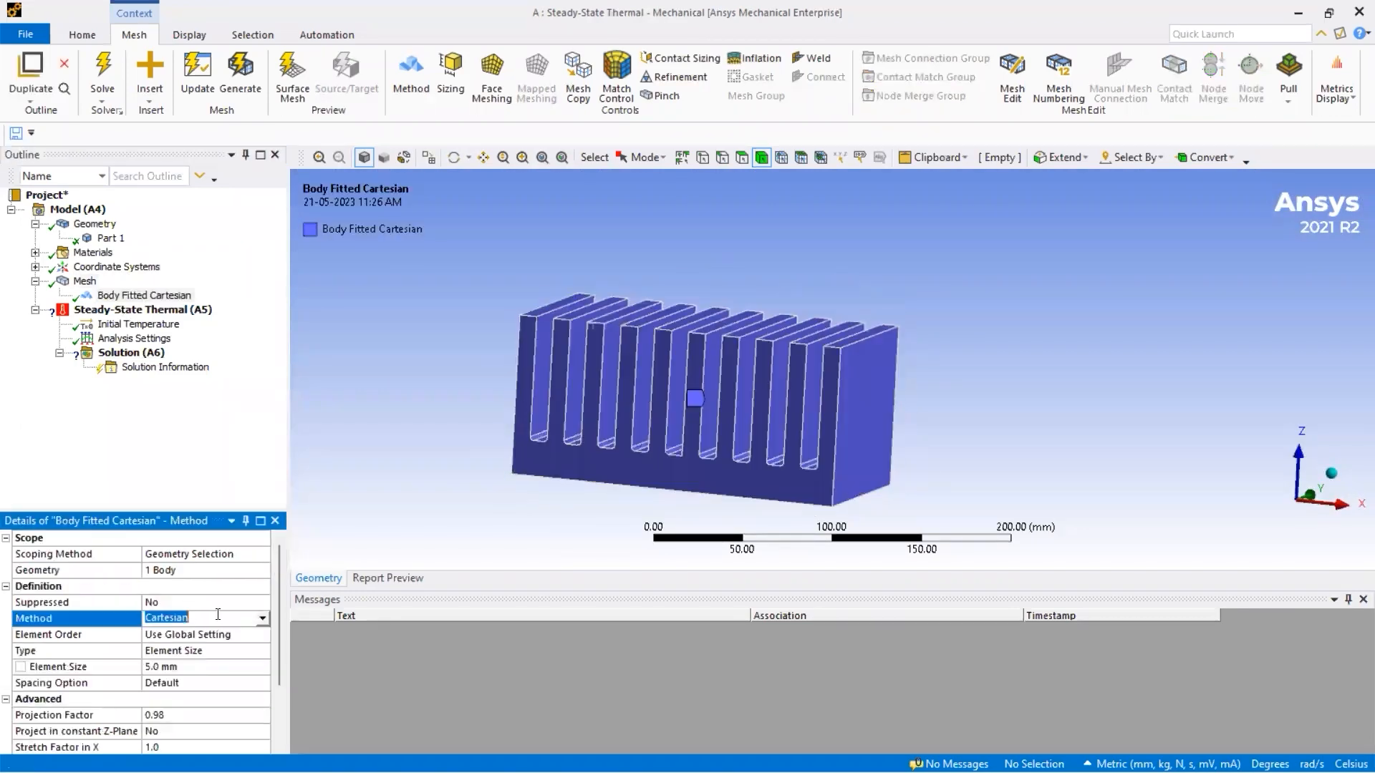
click(84, 282)
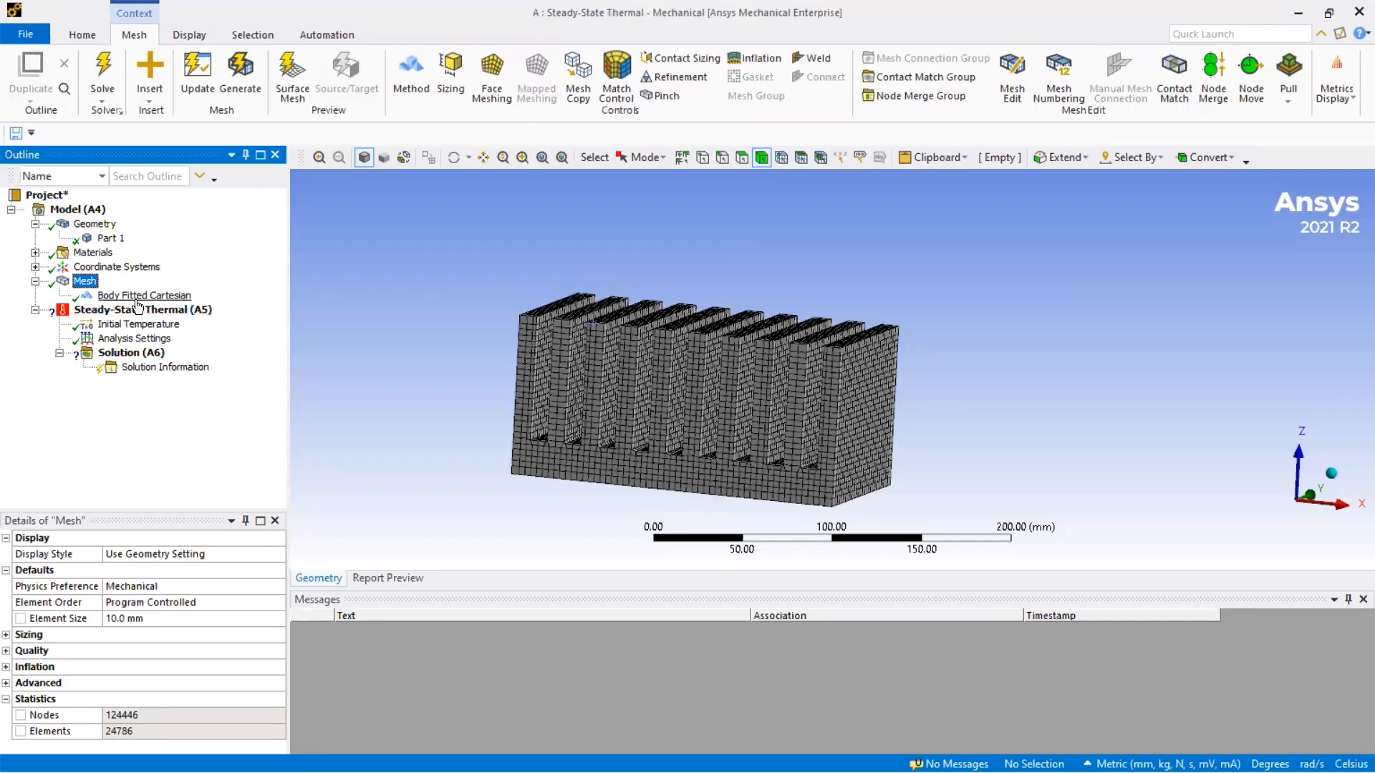
middle_drag(758, 393, 725, 386)
middle_drag(727, 420, 691, 388)
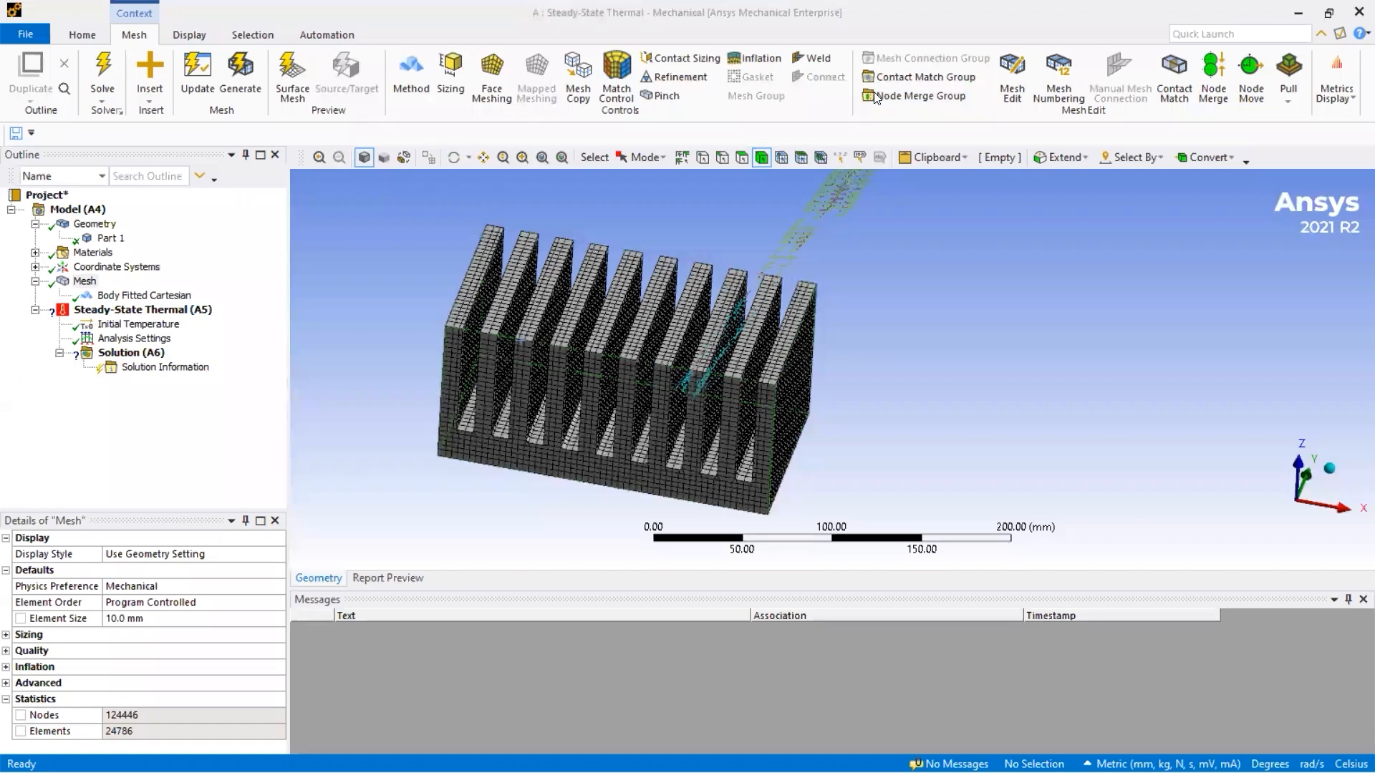
click(84, 281)
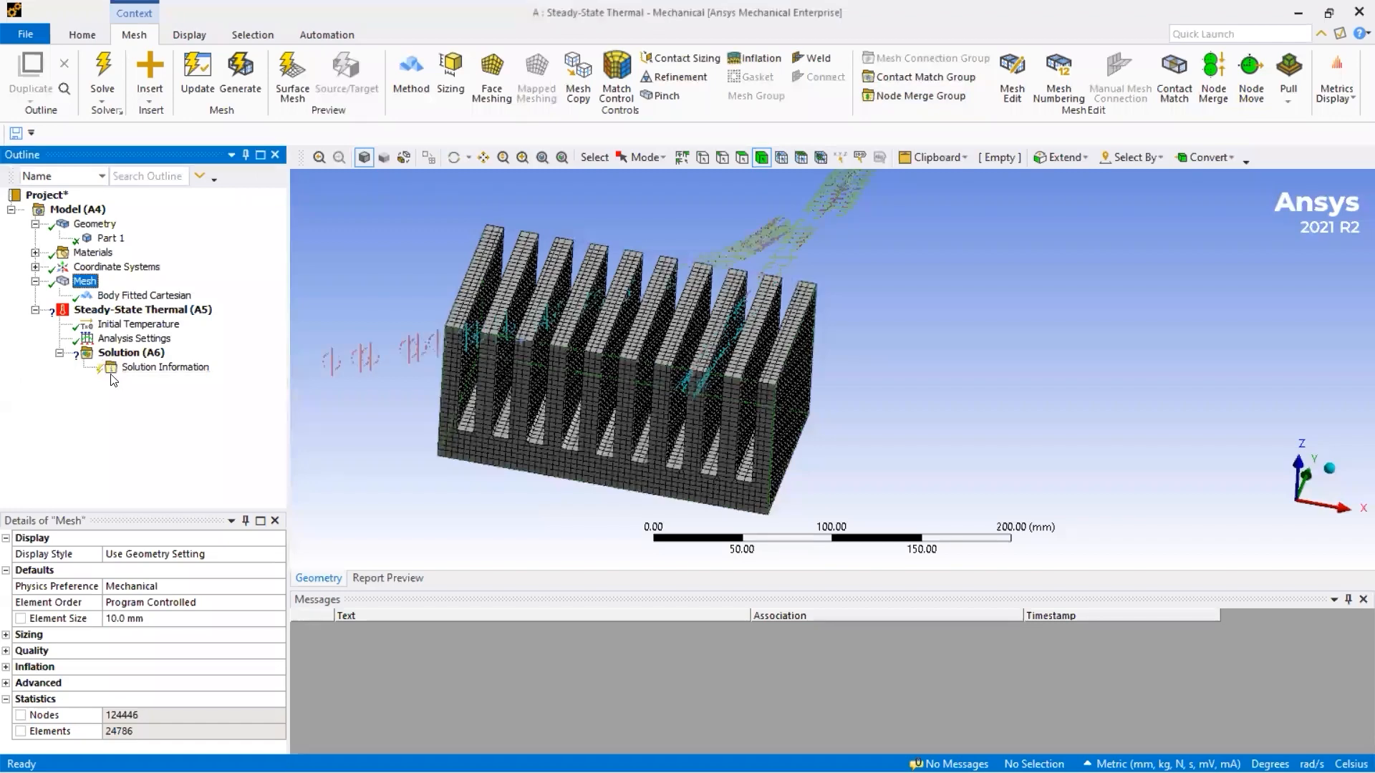
drag(548, 409, 603, 345)
middle_drag(602, 342, 588, 340)
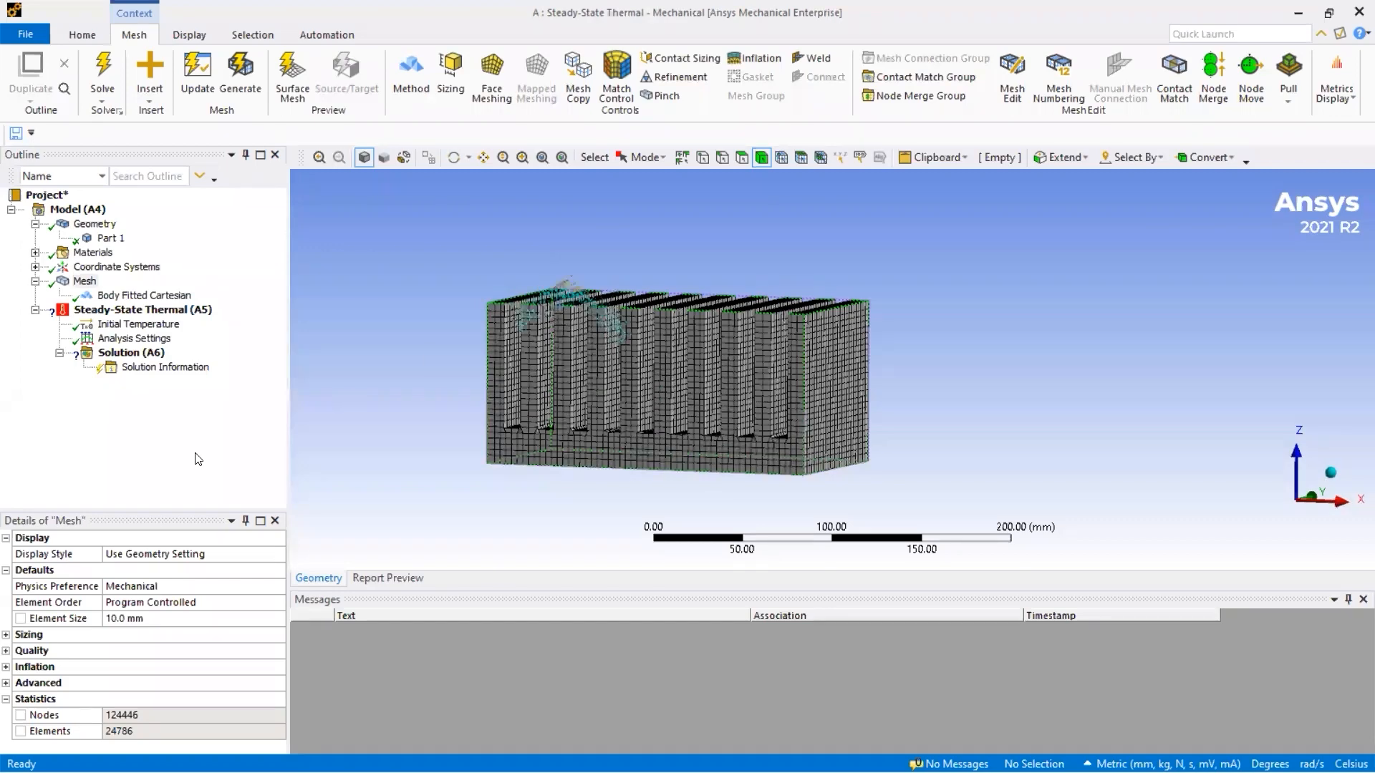
Add a convection load and a heat flux load to the steady-state thermal analysis.
click(133, 309)
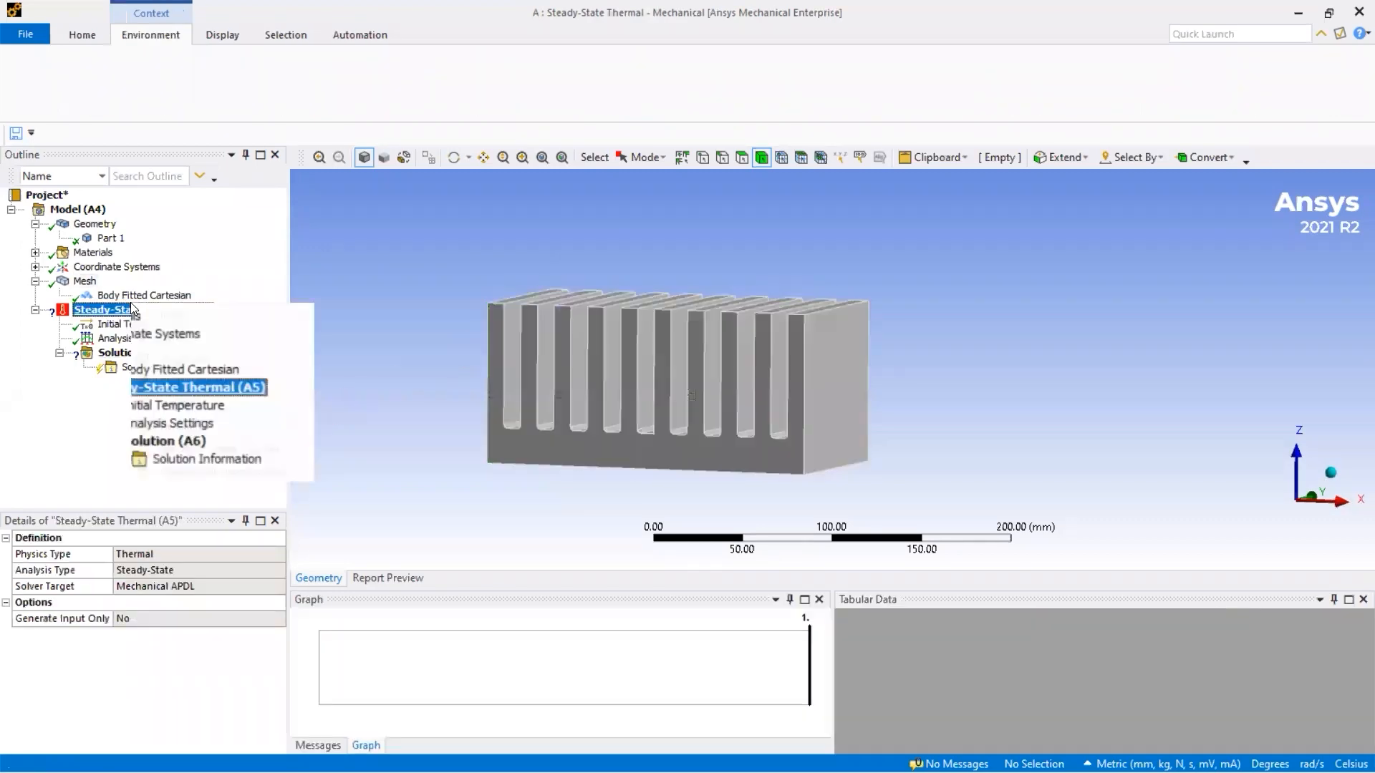
right_click(133, 309)
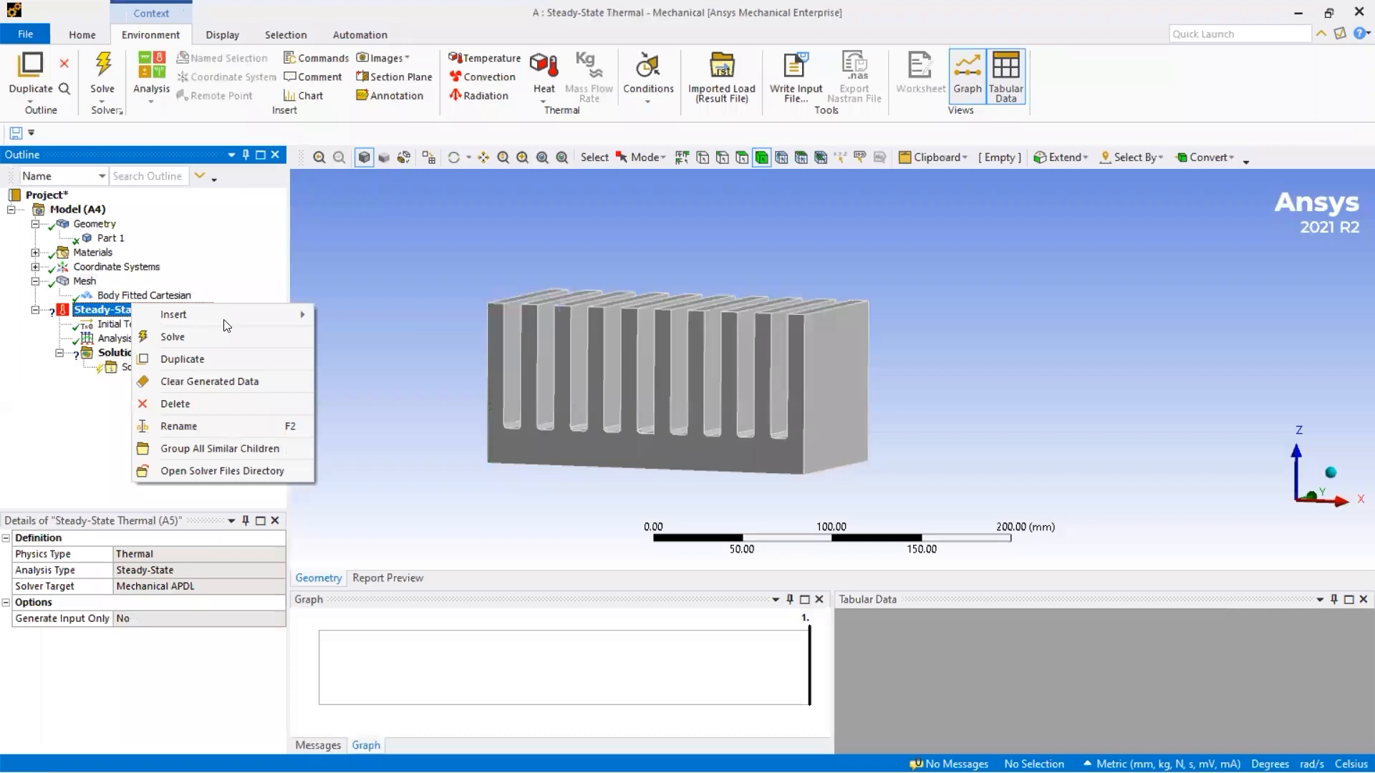
mouse_move(225, 320)
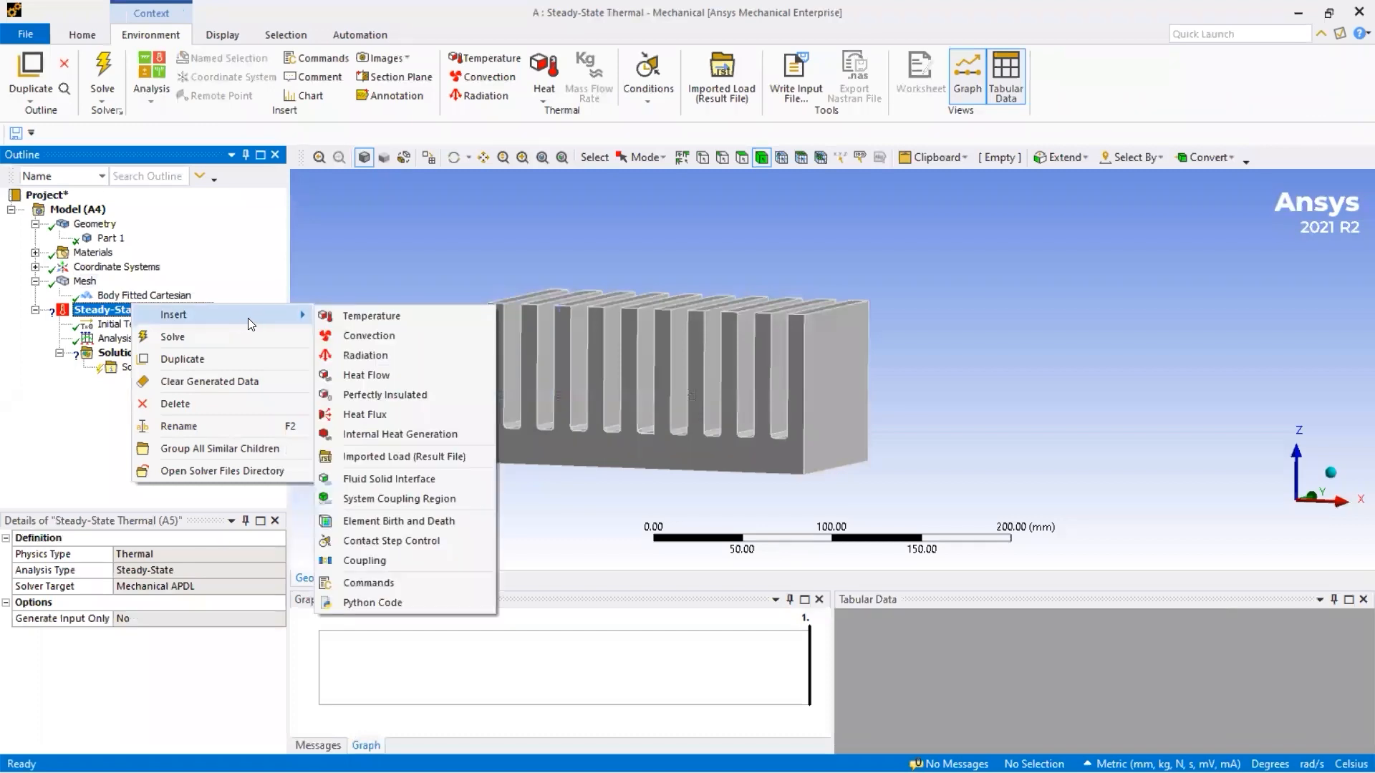
click(381, 337)
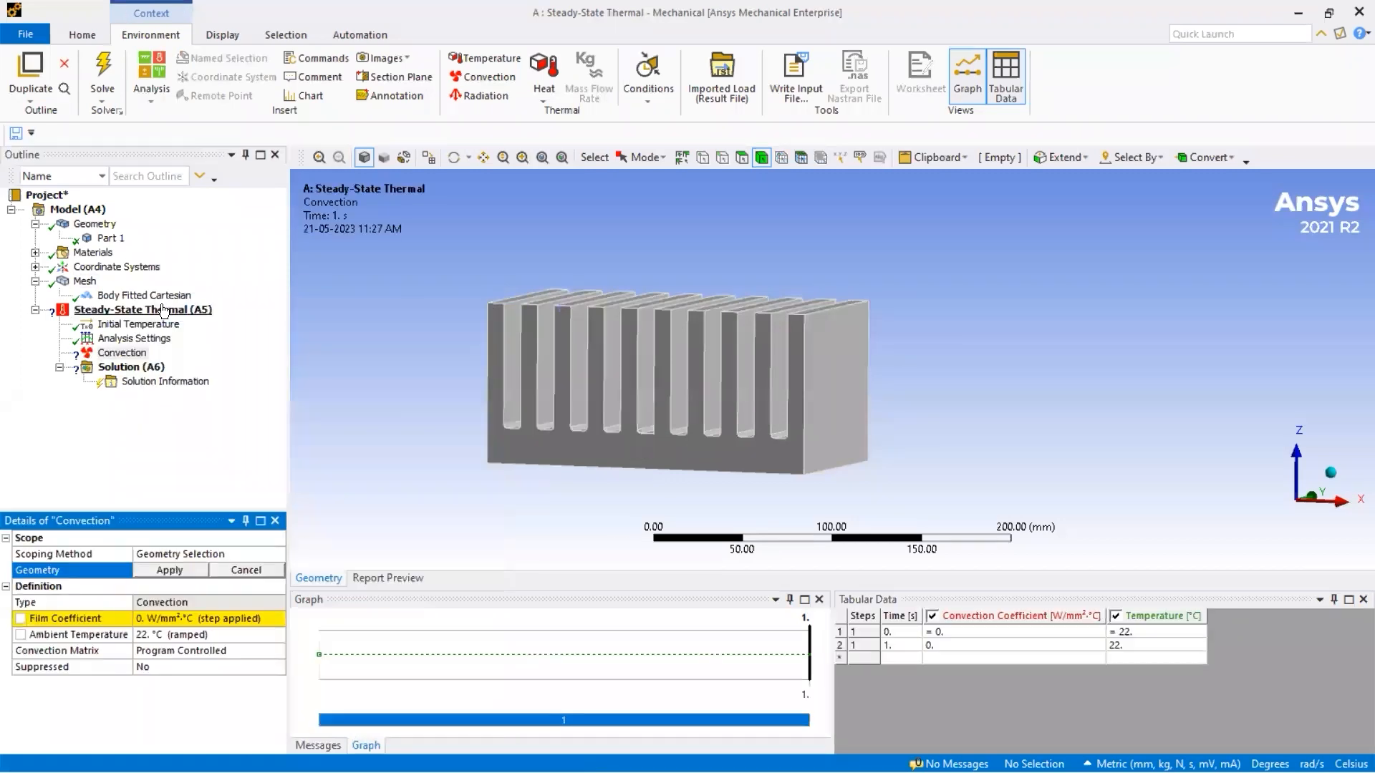
right_click(164, 309)
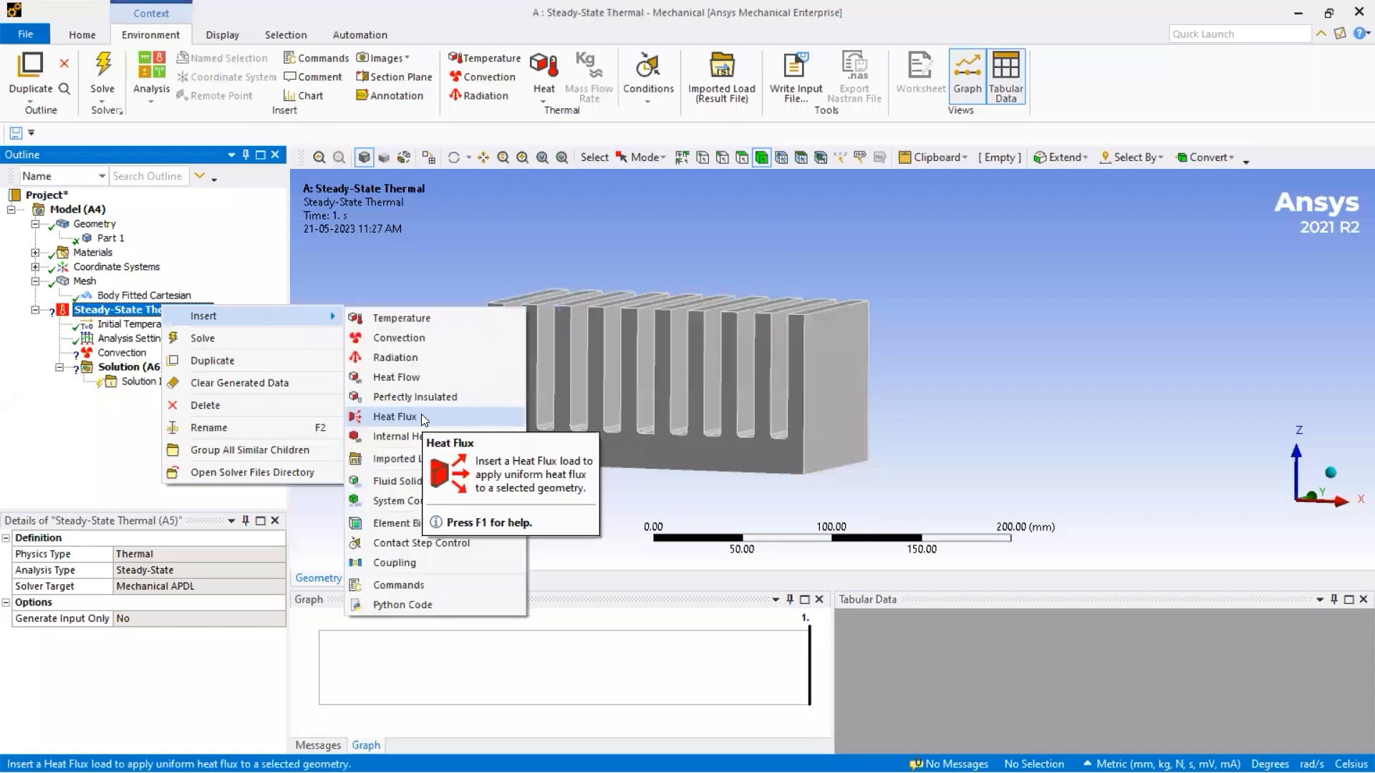
click(390, 428)
Scope the heat flux to the heat sink's flat base face opposite the fins, using face selection.
drag(555, 212, 495, 255)
middle_drag(471, 264, 465, 288)
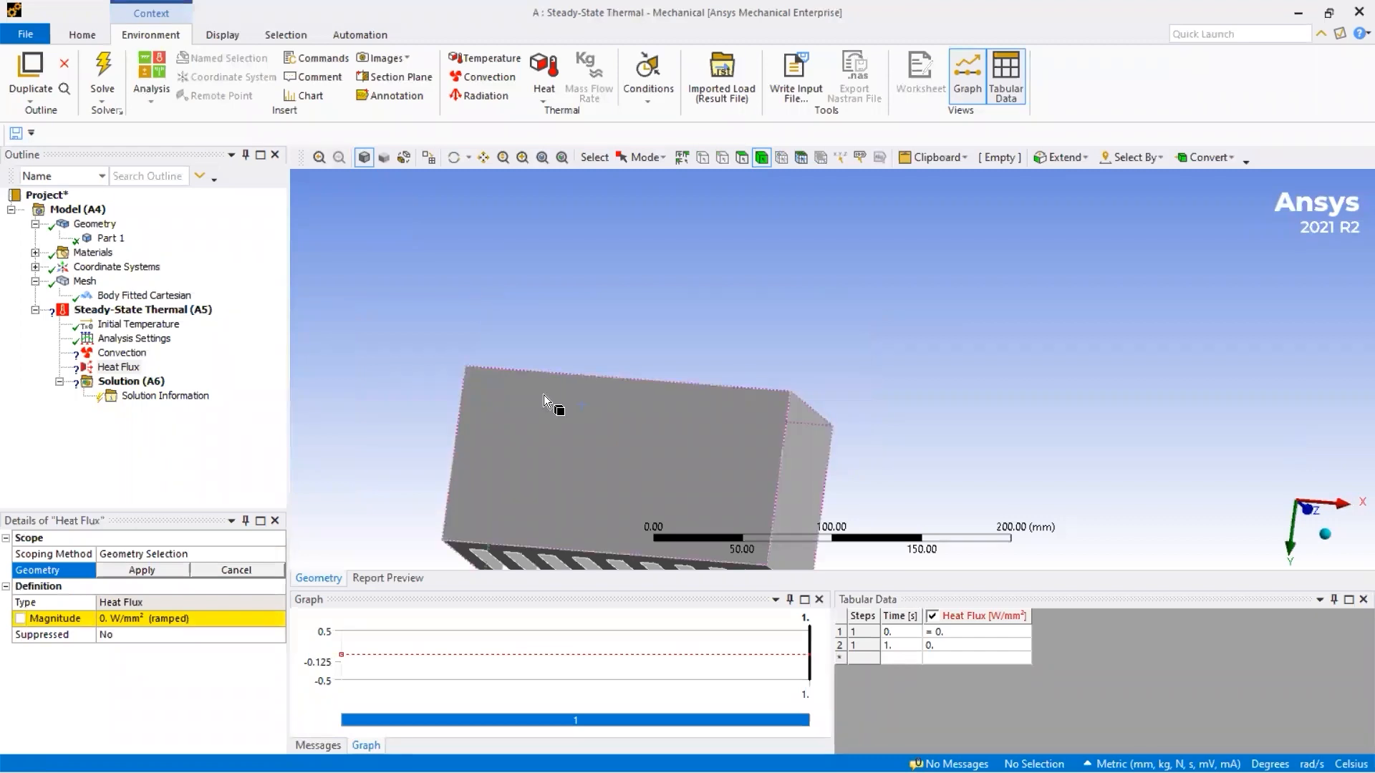
middle_drag(596, 422, 562, 333)
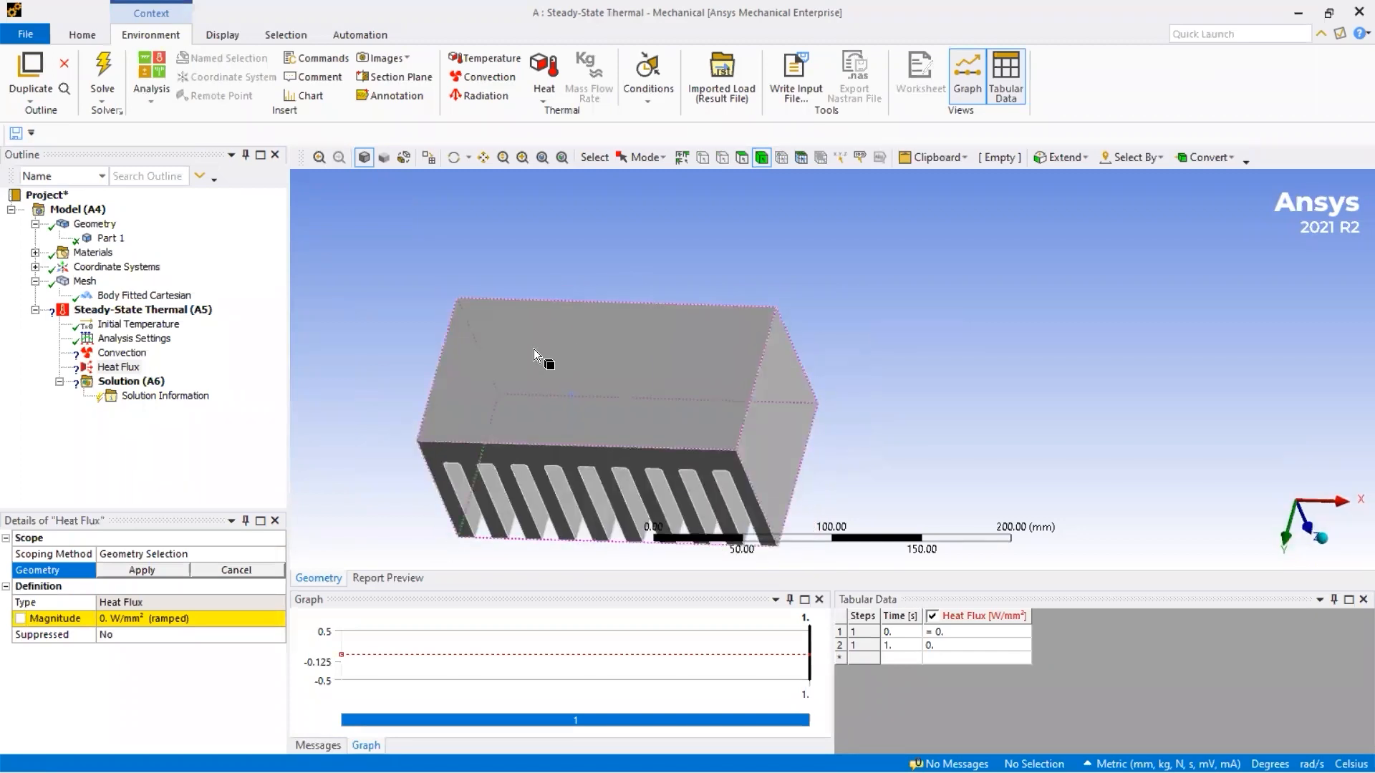
click(509, 401)
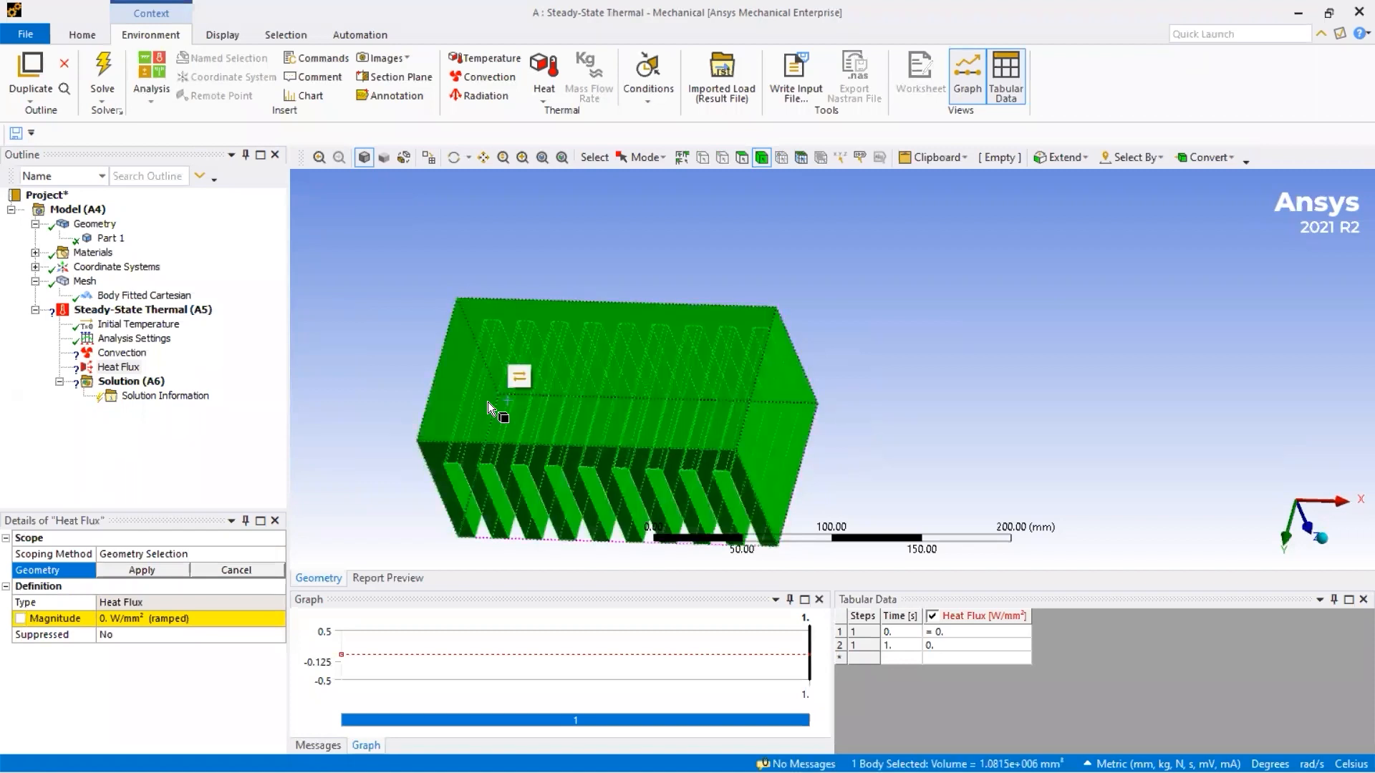
click(371, 396)
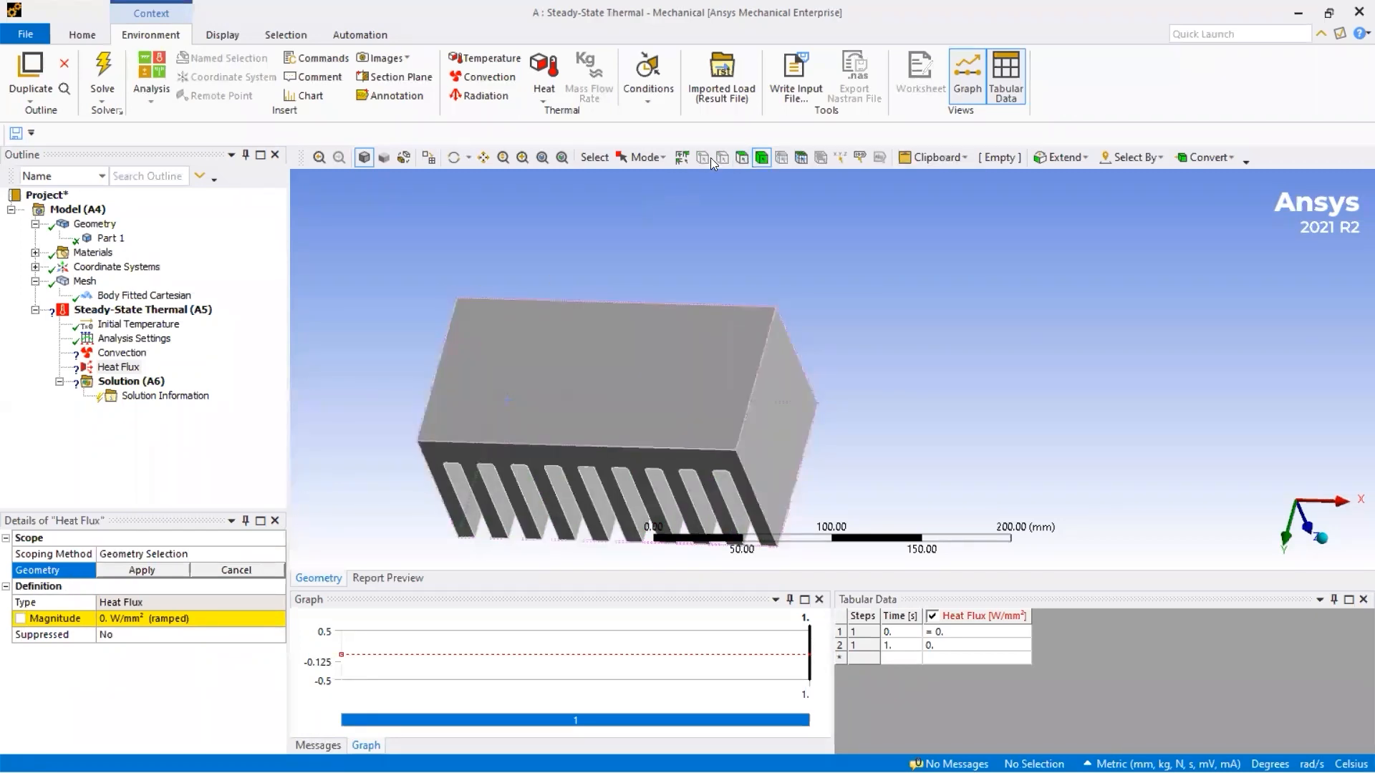
click(742, 157)
click(565, 381)
middle_drag(565, 381, 650, 332)
click(165, 571)
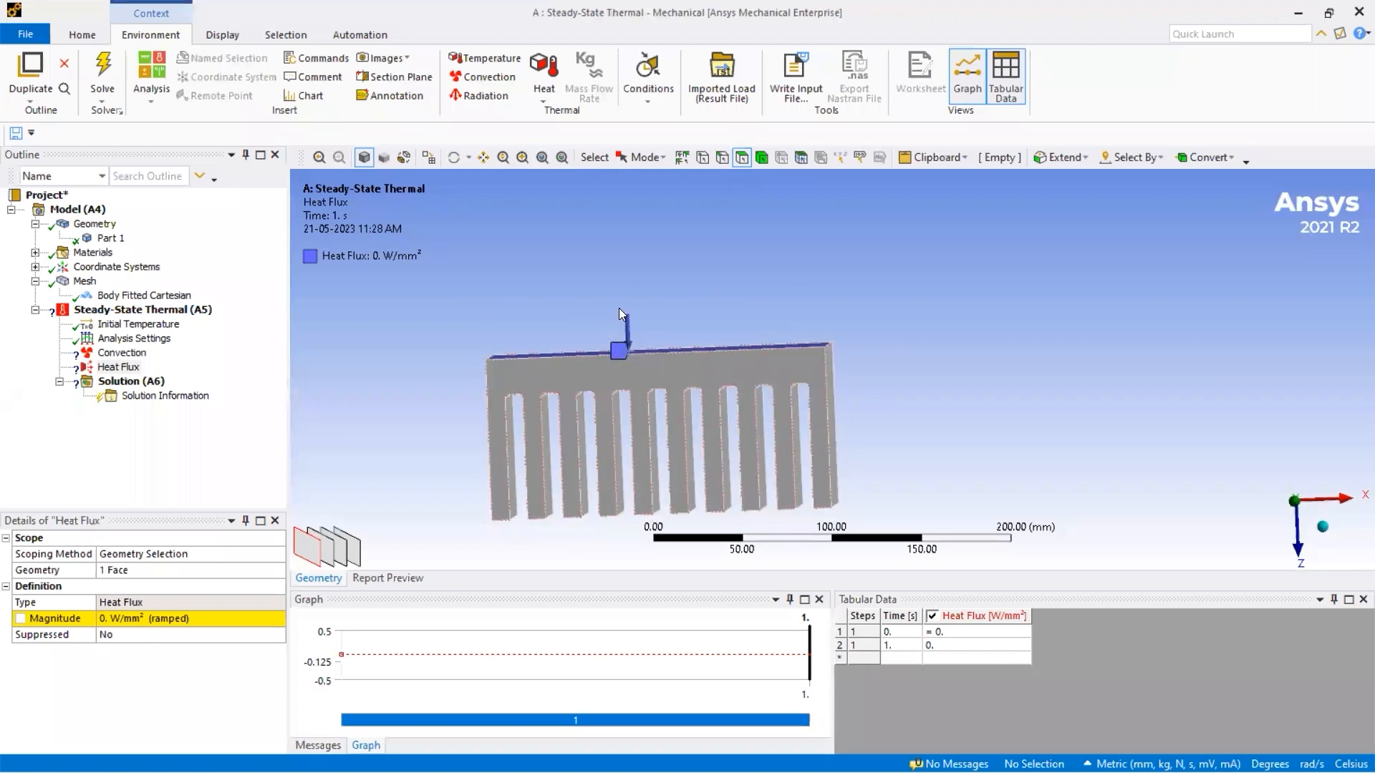
Set the heat flux magnitude on the base face to 1000 W/mm².
middle_drag(638, 304, 512, 325)
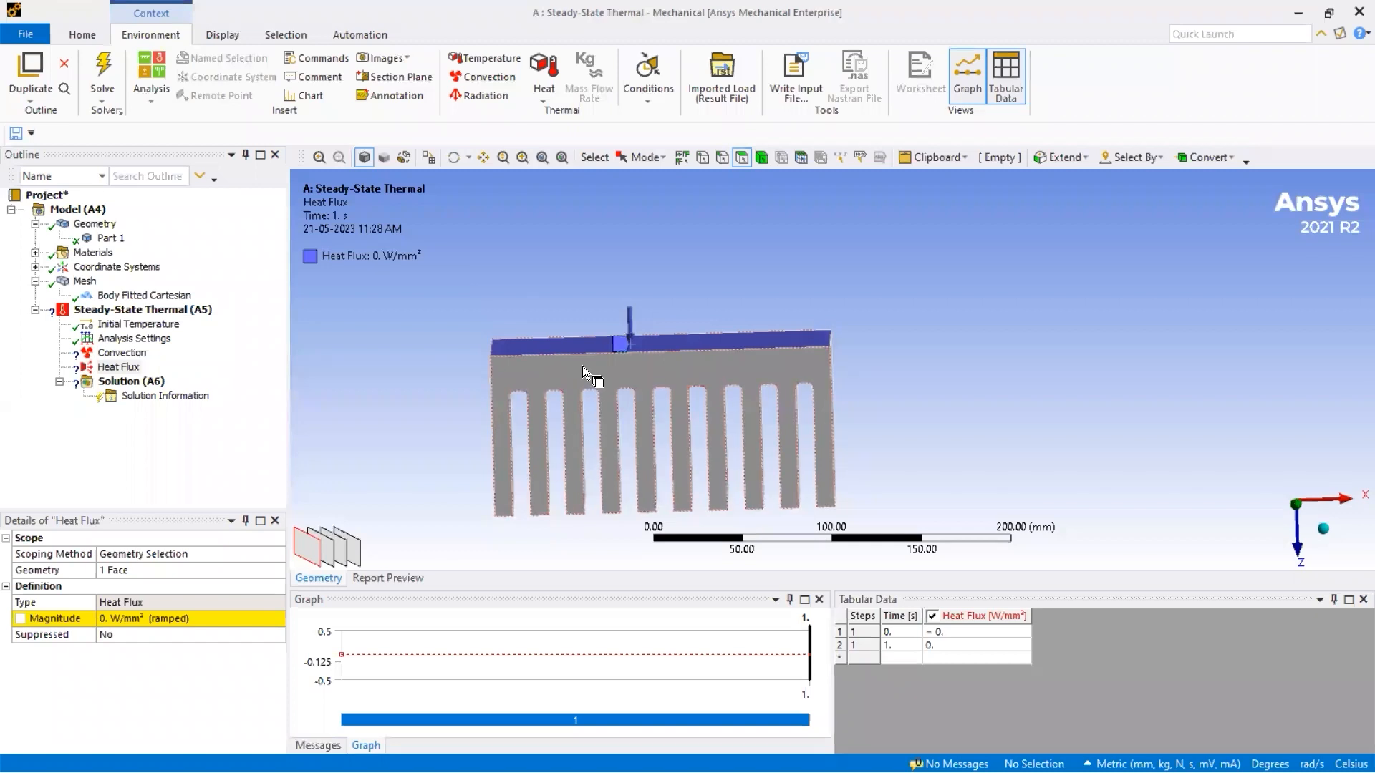
middle_drag(616, 385, 634, 361)
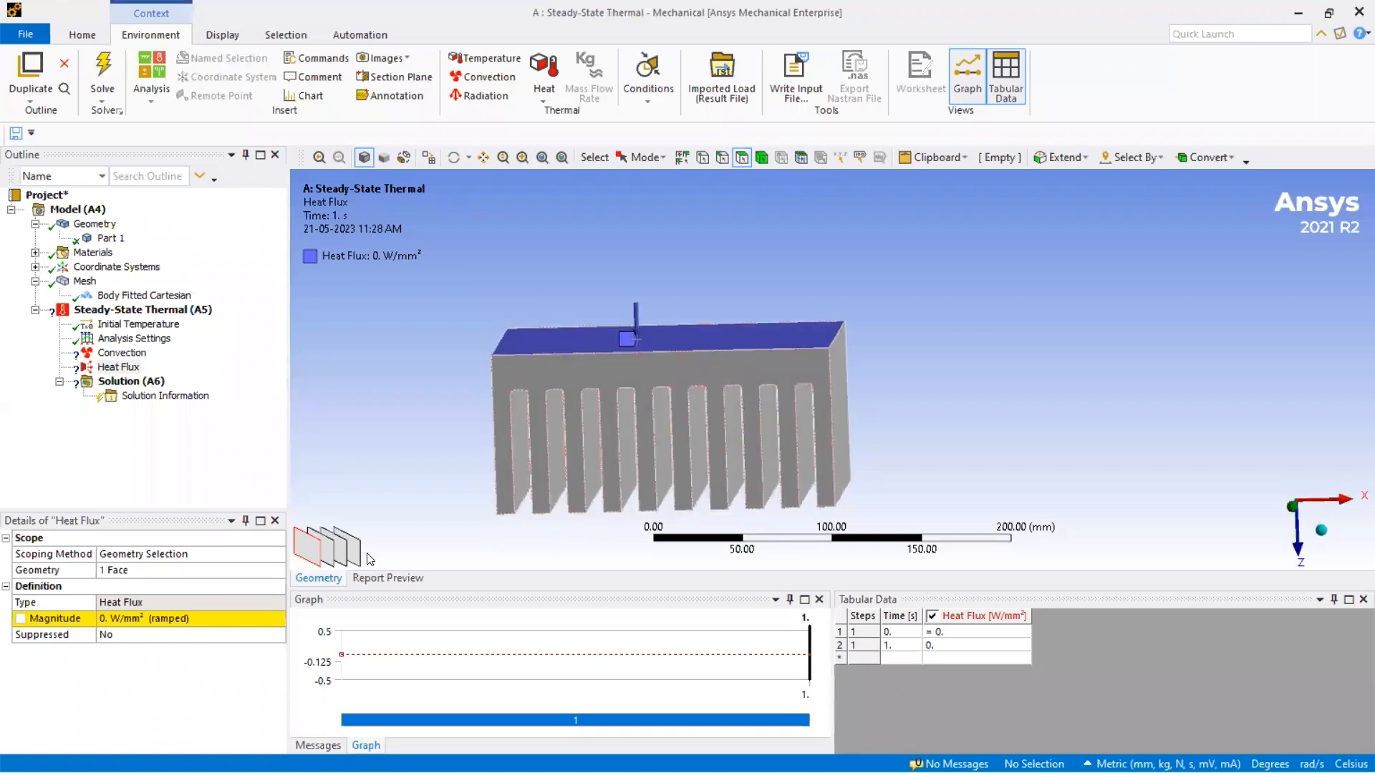
click(237, 617)
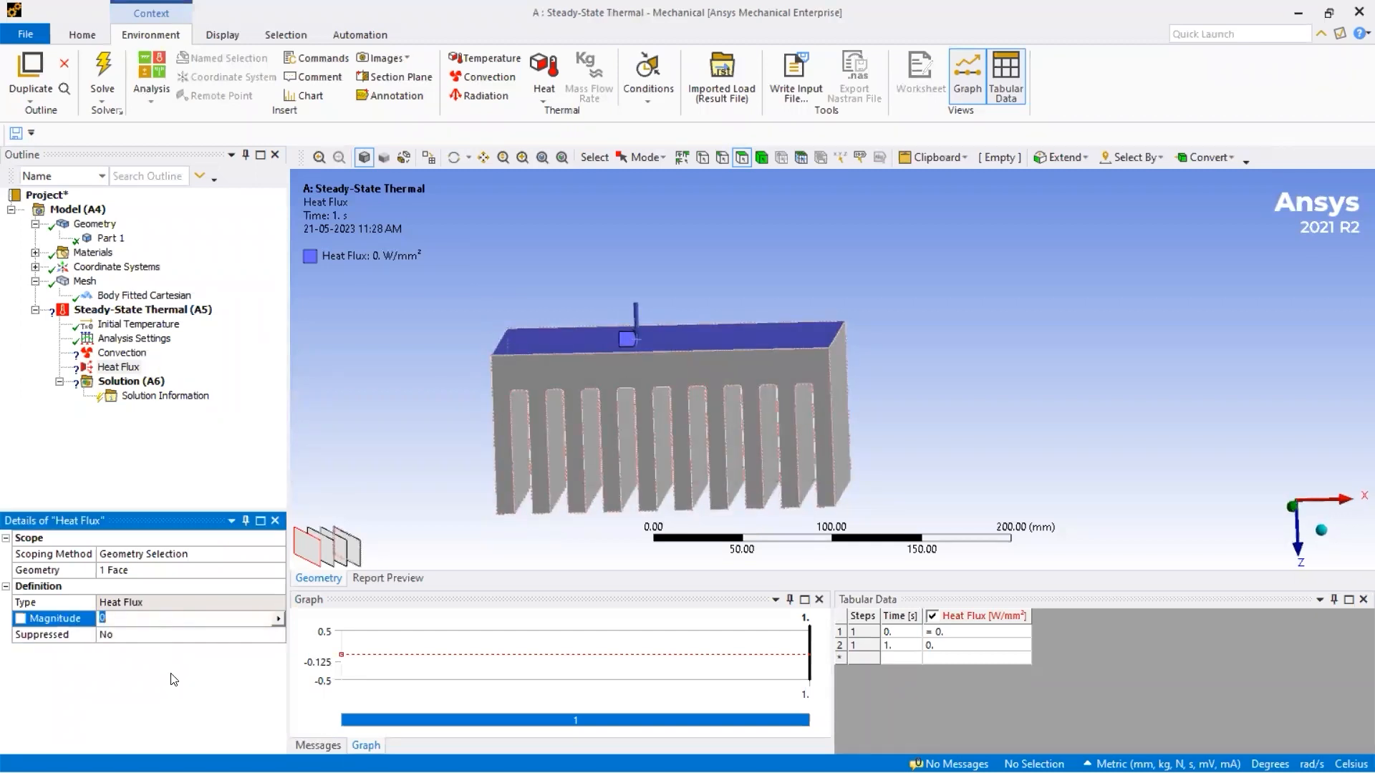
text(1000)
key(Return)
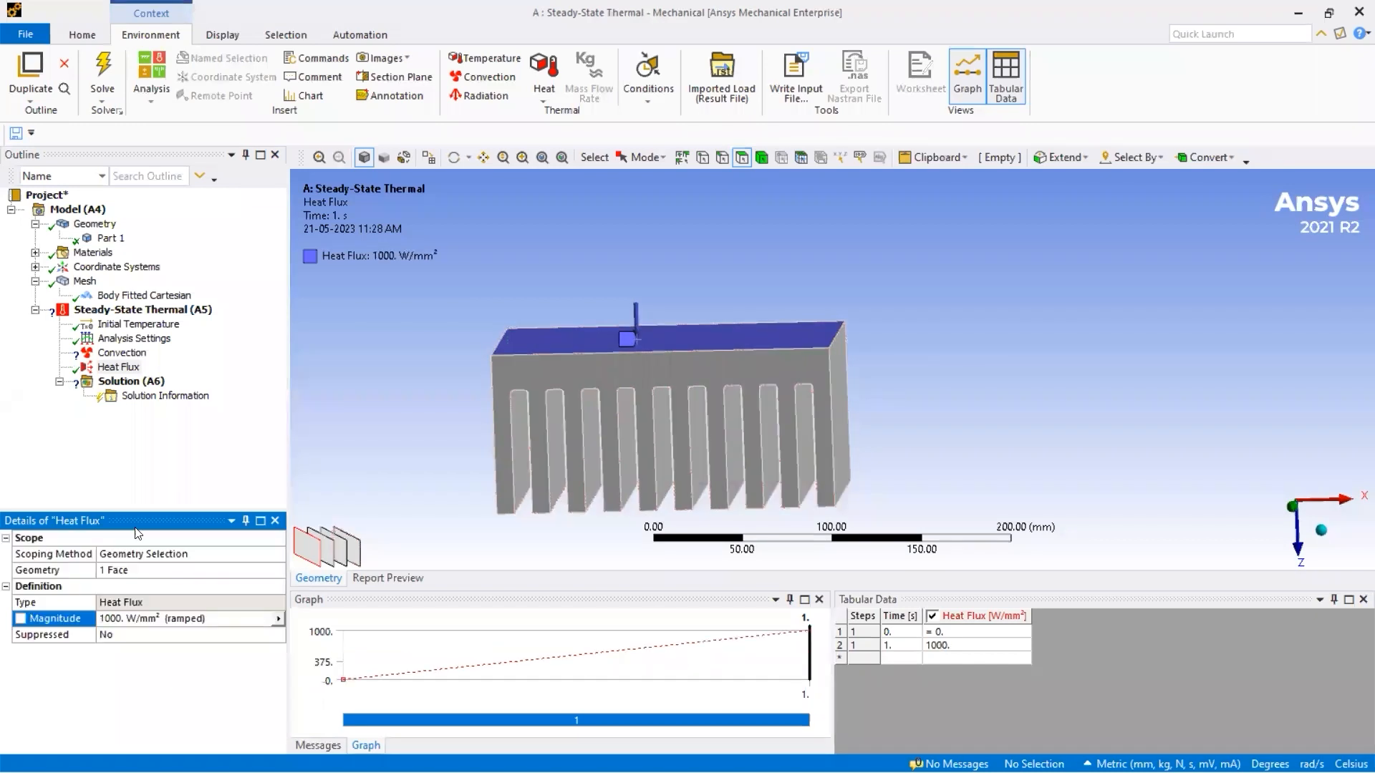
Scope the convection load to the entire heat sink body, using body selection.
click(121, 353)
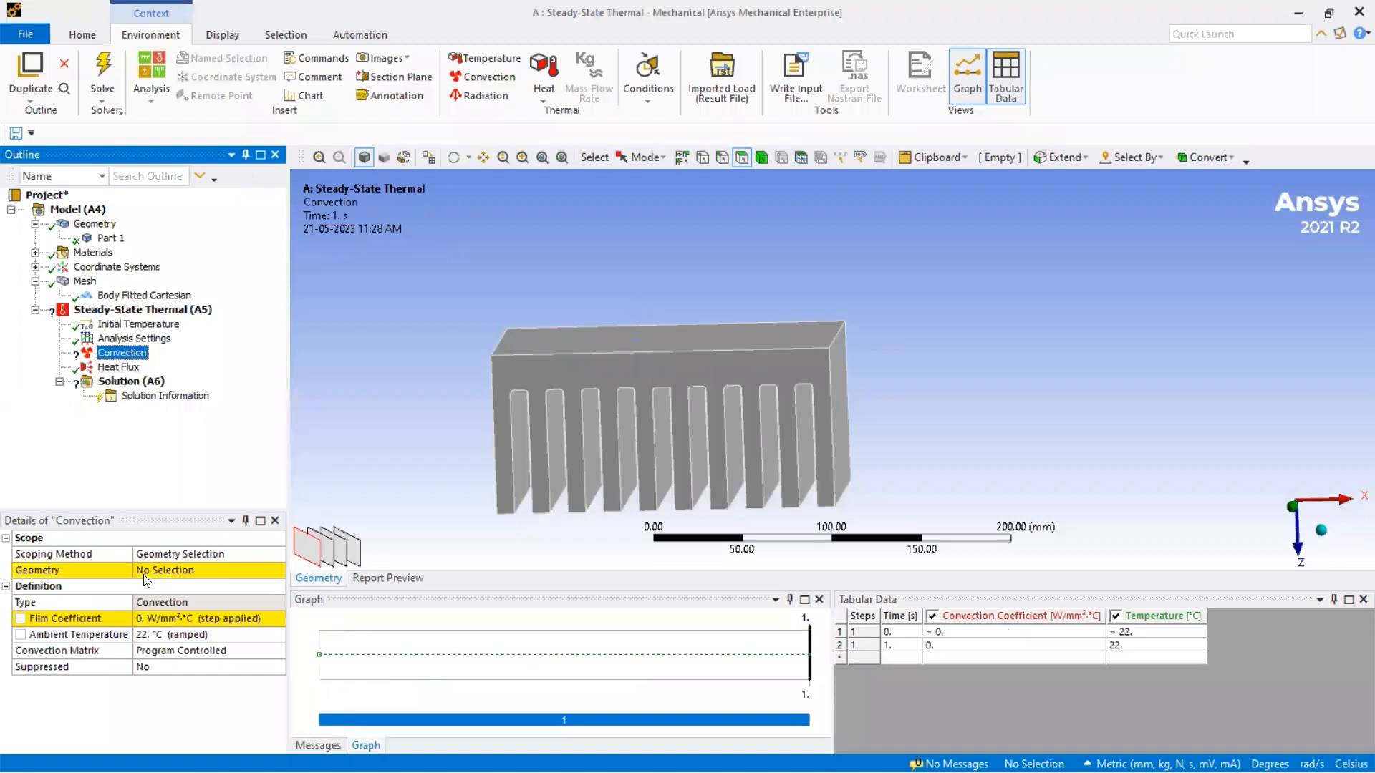
click(124, 574)
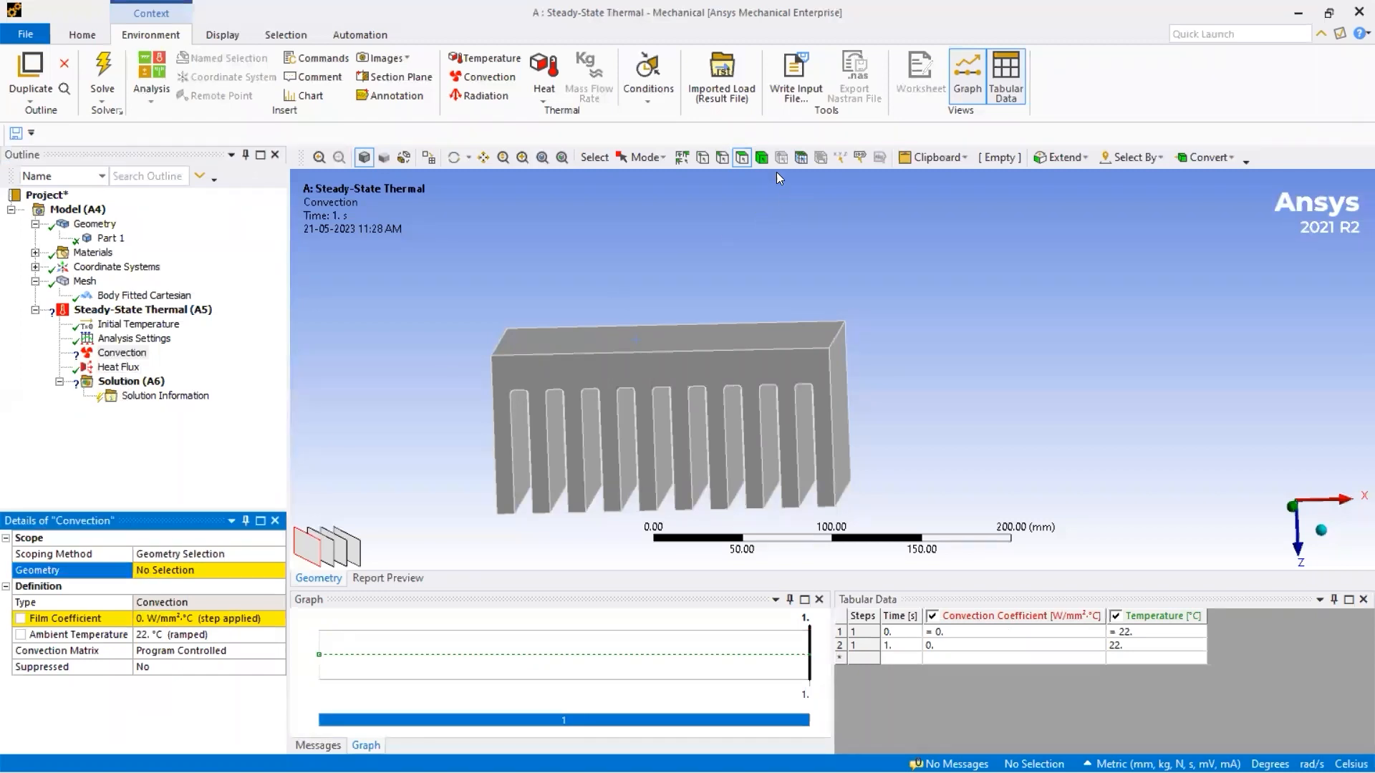
key(ctrl+b)
click(655, 389)
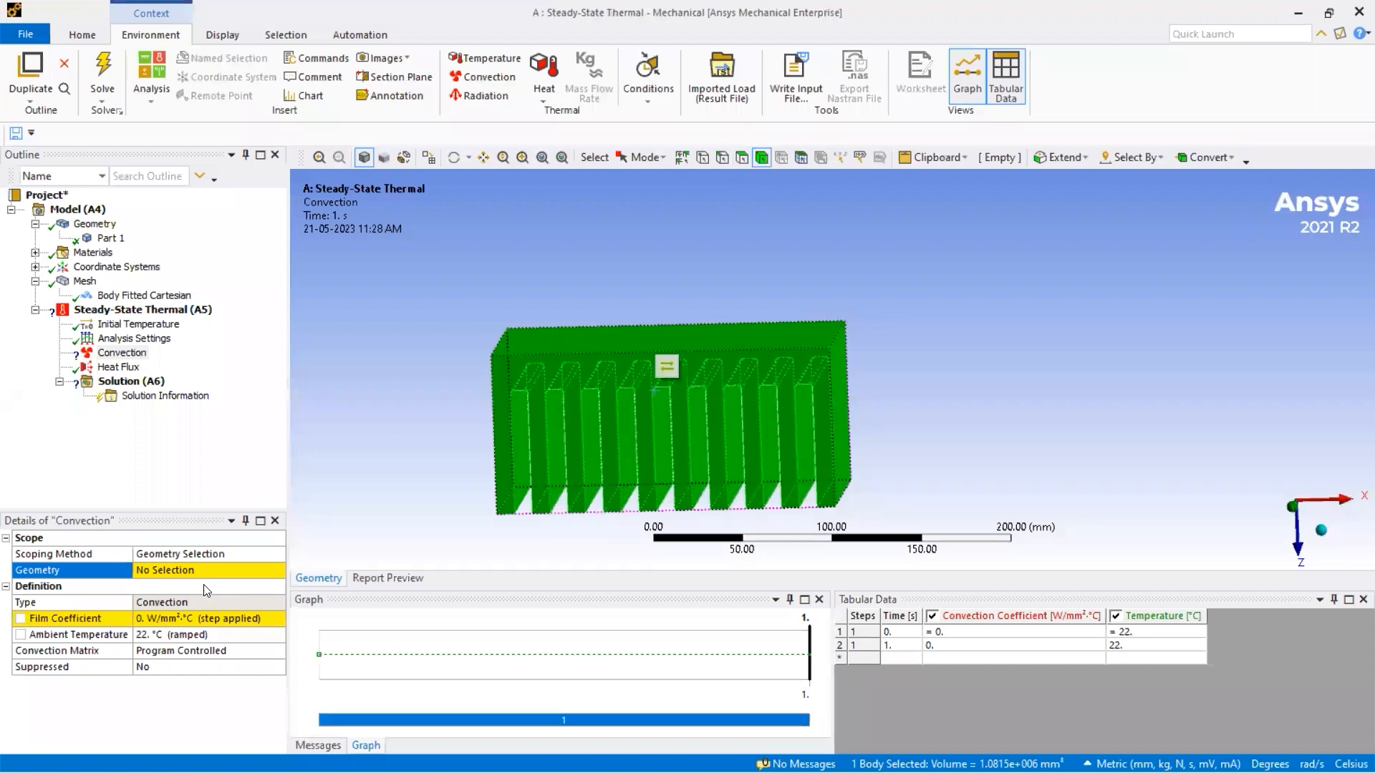
click(186, 570)
click(168, 571)
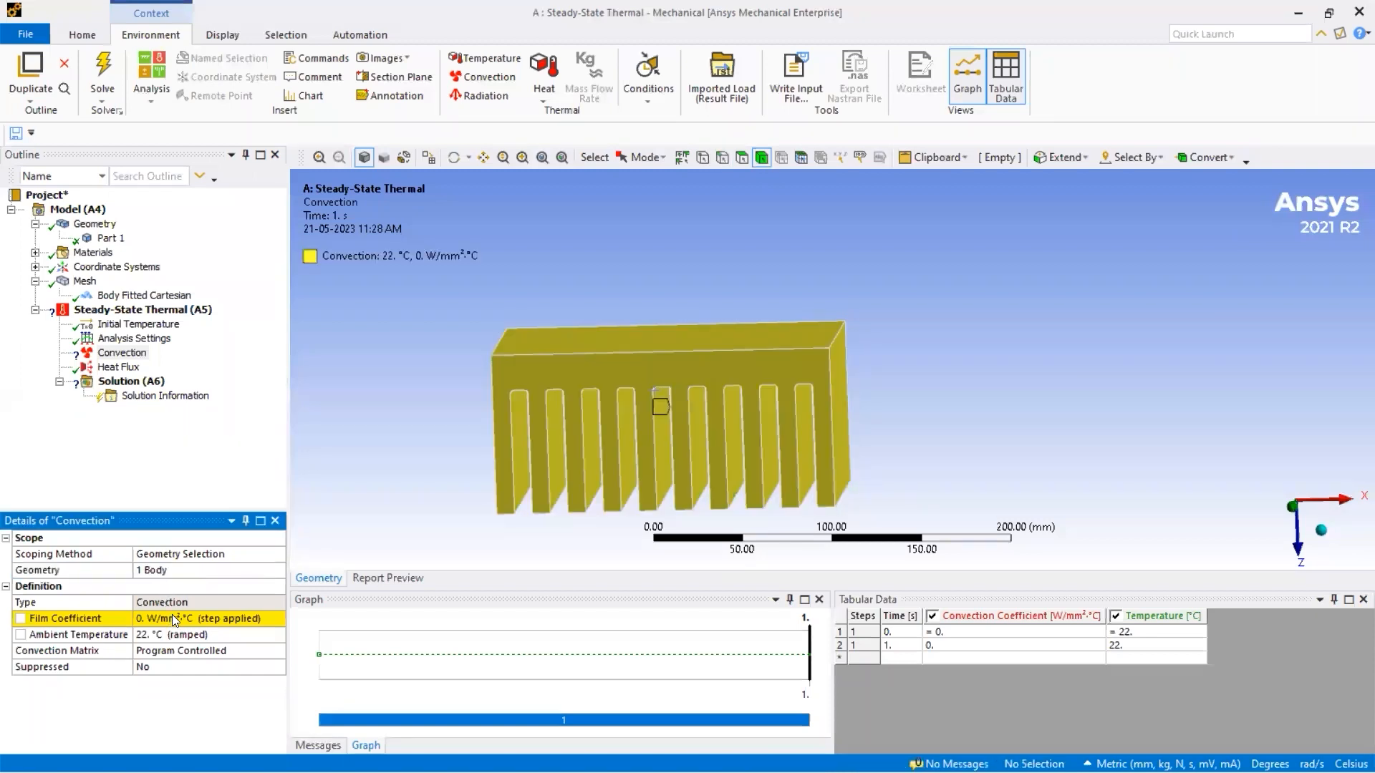
Examine the surfaces covered by the convection load, especially between the fins, at the fin tips and on the base.
click(165, 618)
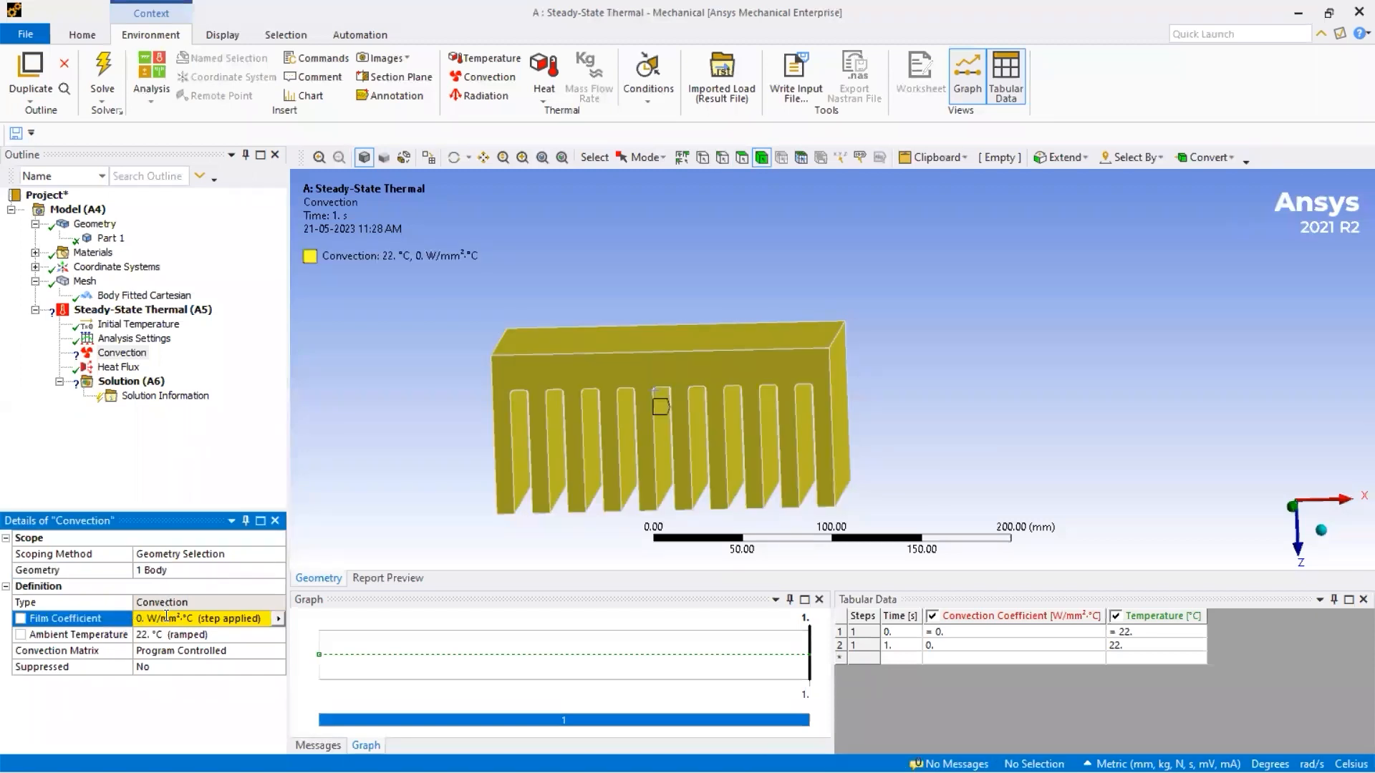
middle_drag(496, 442, 512, 428)
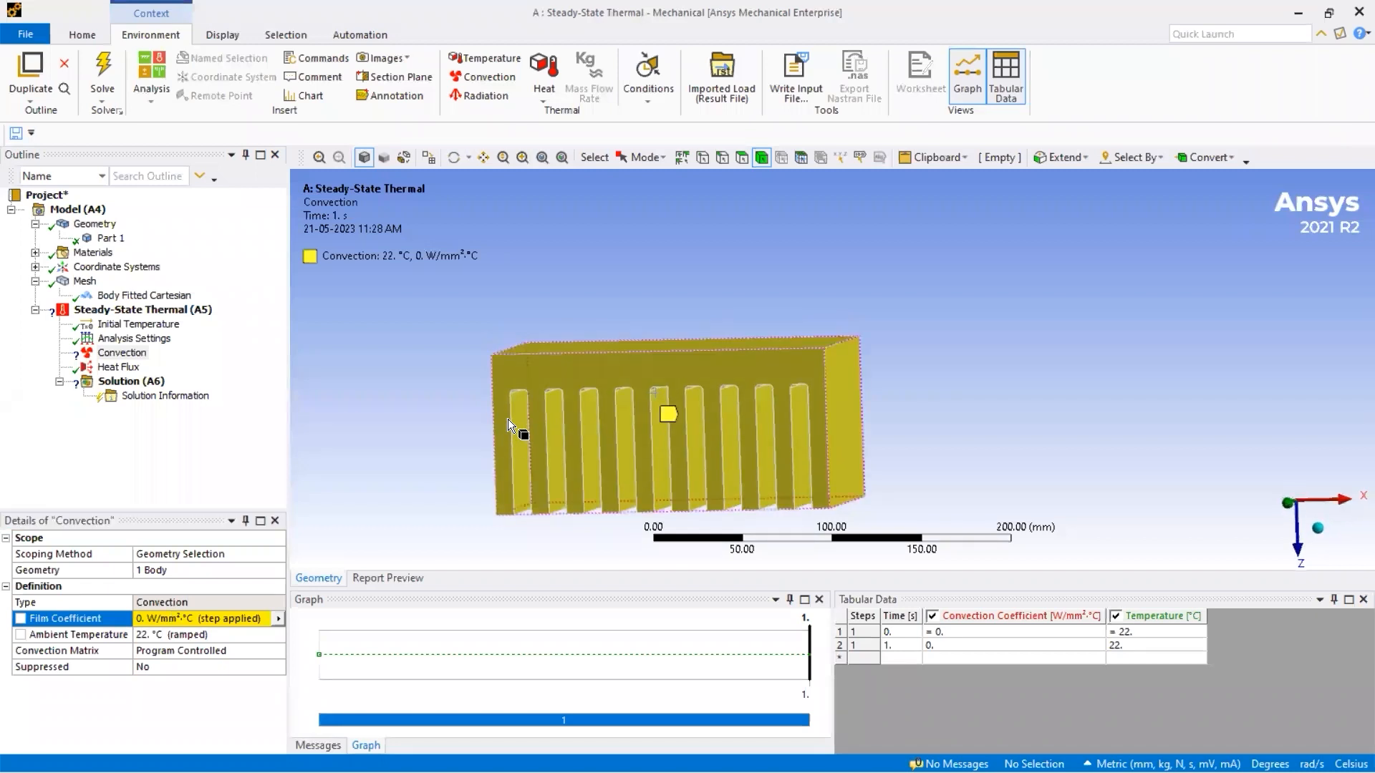
scroll(503, 439, up, 2)
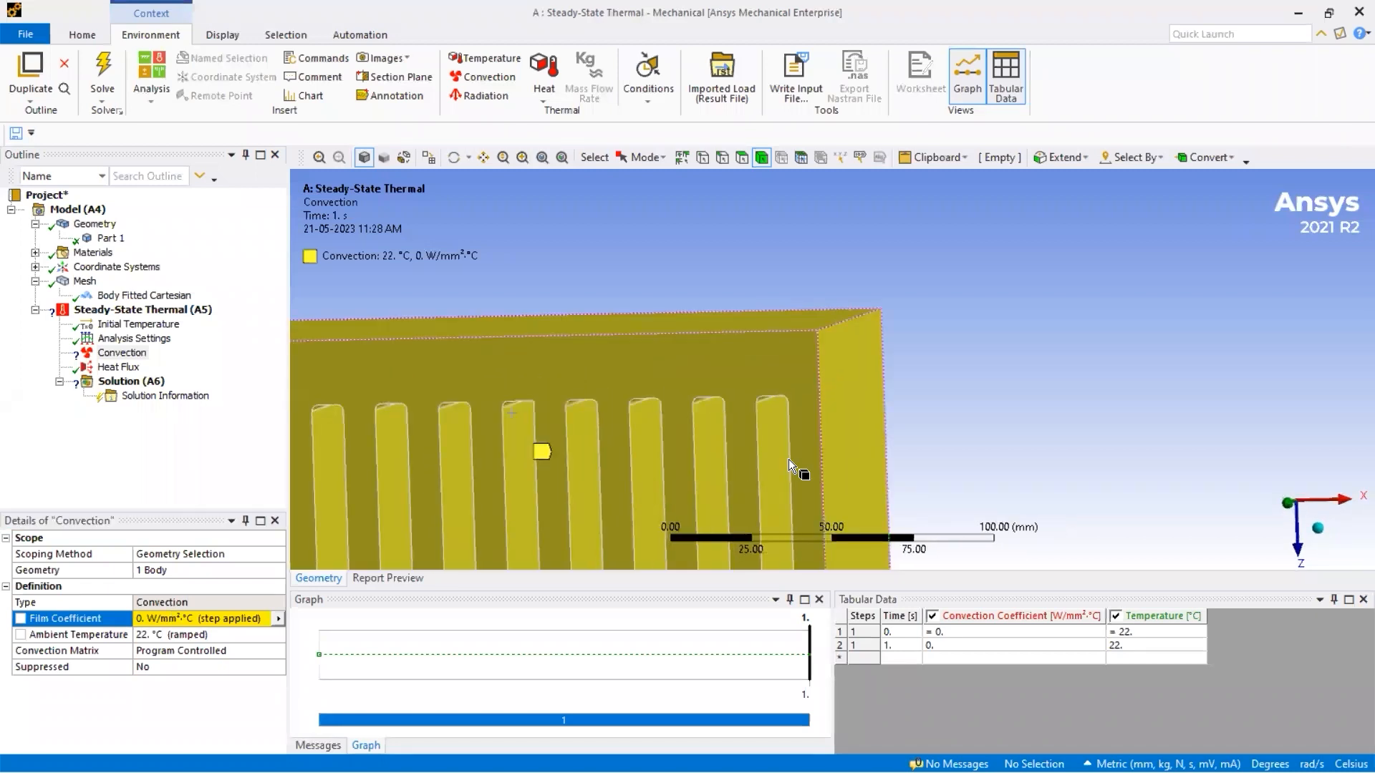
scroll(691, 433, up, 2)
scroll(742, 337, up, 3)
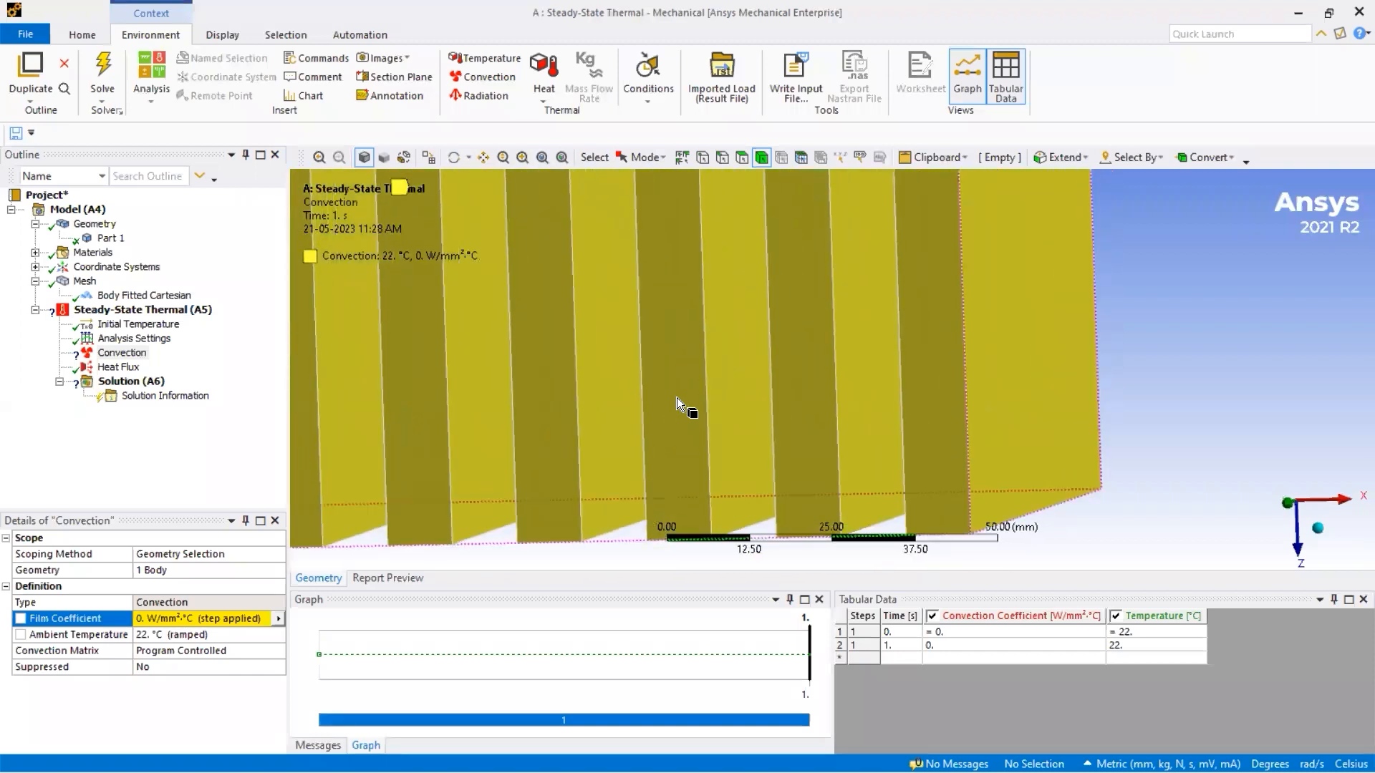
middle_drag(677, 397, 711, 338)
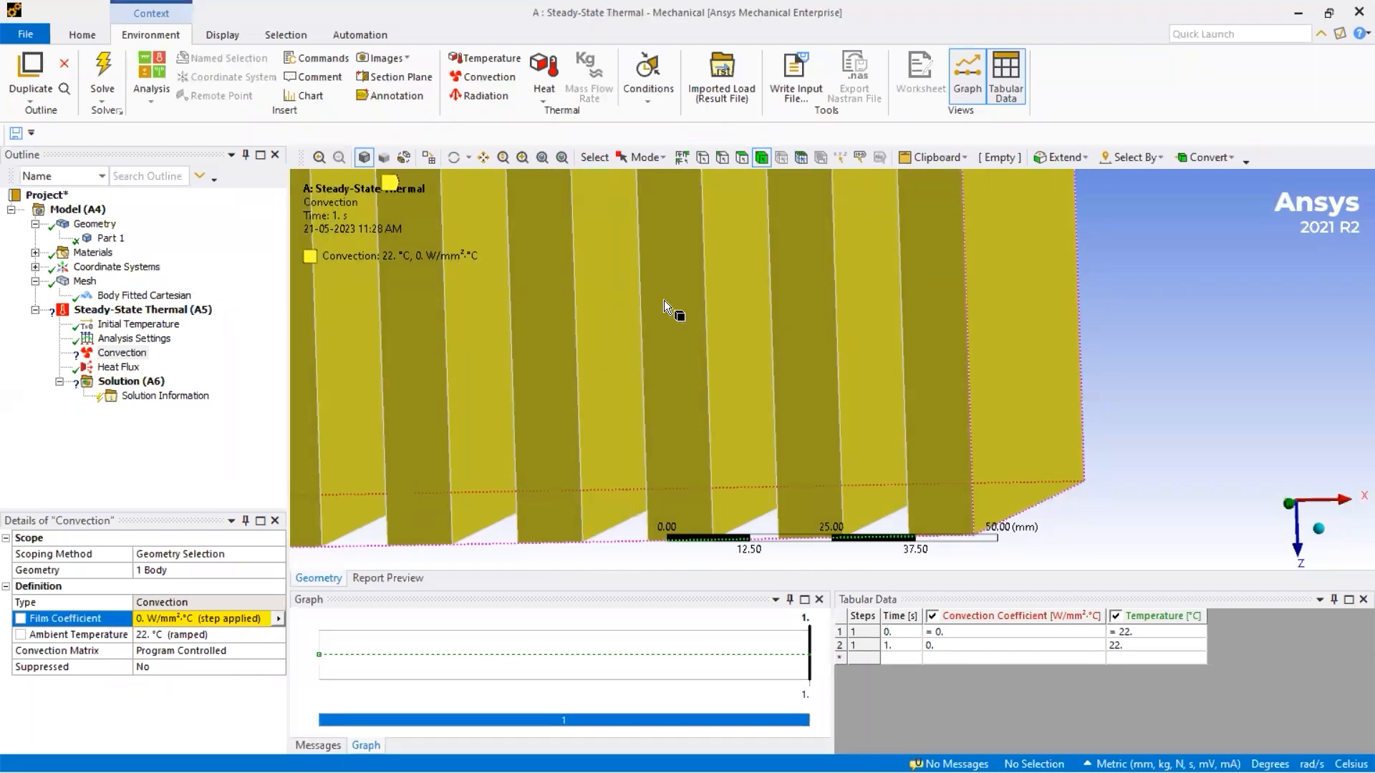
scroll(664, 299, down, 4)
middle_drag(620, 304, 682, 372)
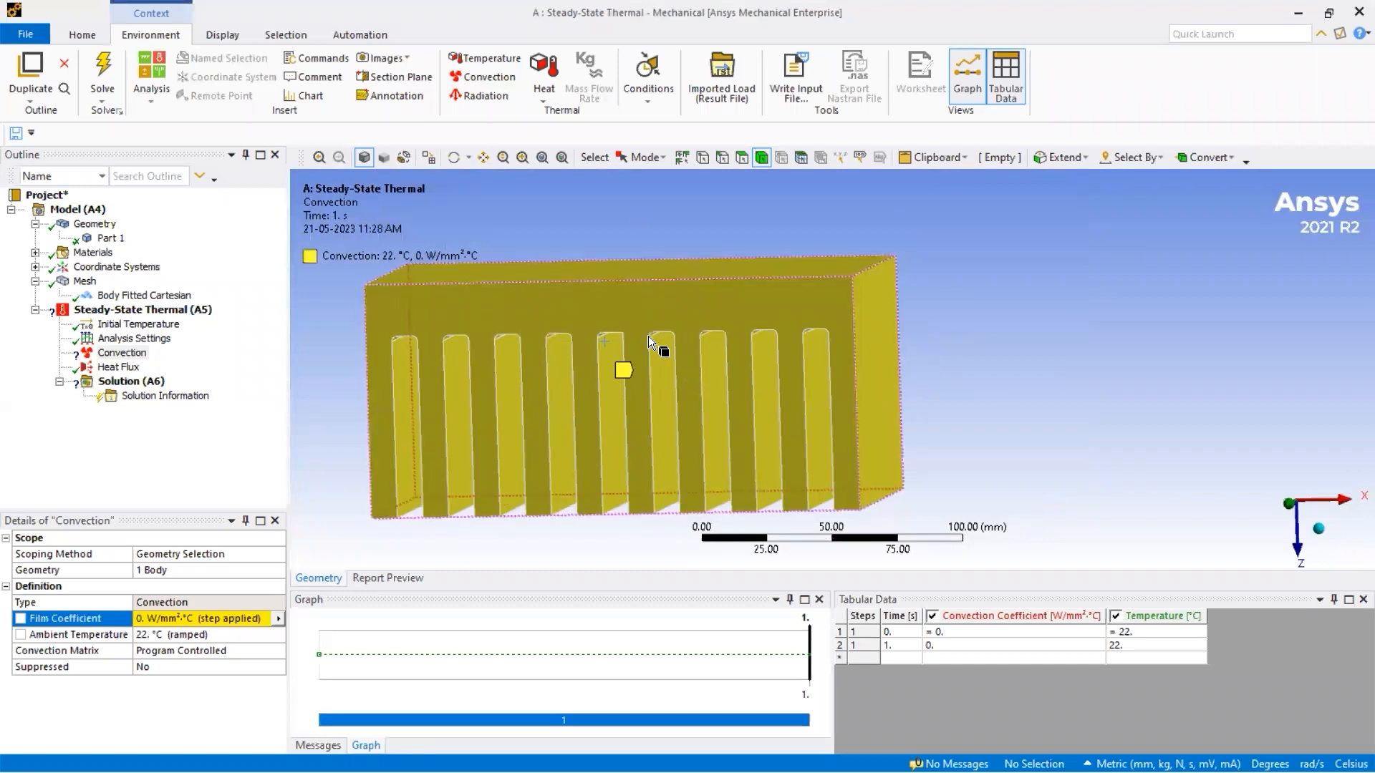
middle_drag(628, 279, 681, 270)
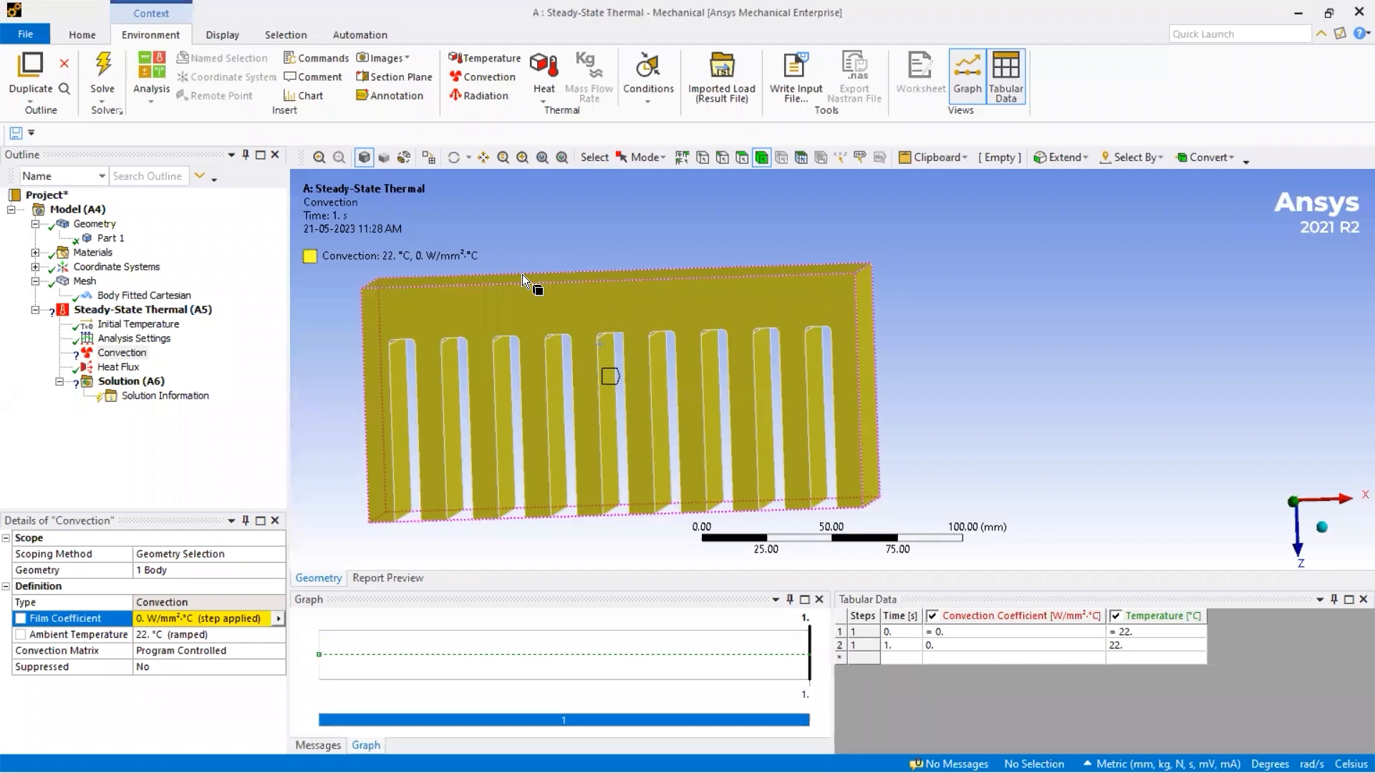
Set the convection film coefficient to 100 W/mm²·°C and the ambient temperature to 28 °C.
click(164, 619)
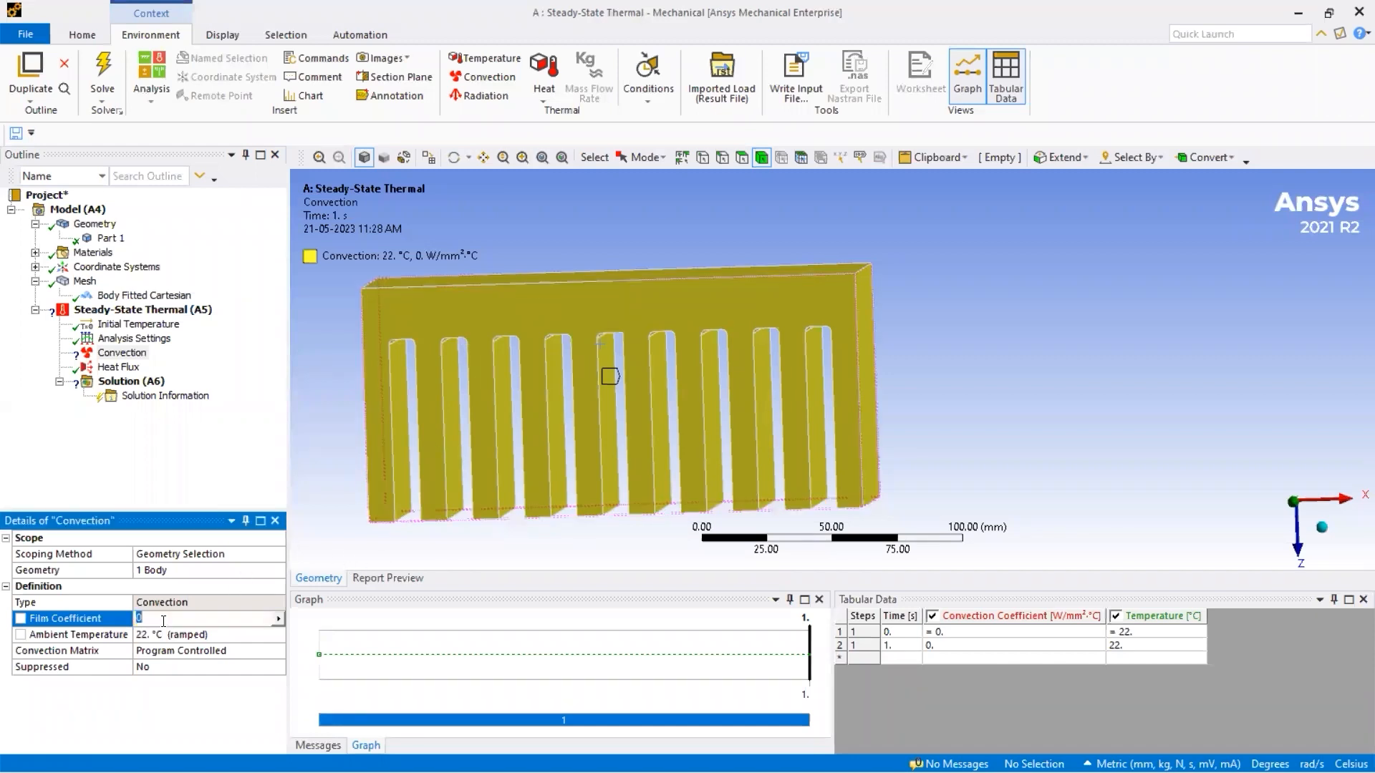
text(100)
key(Return)
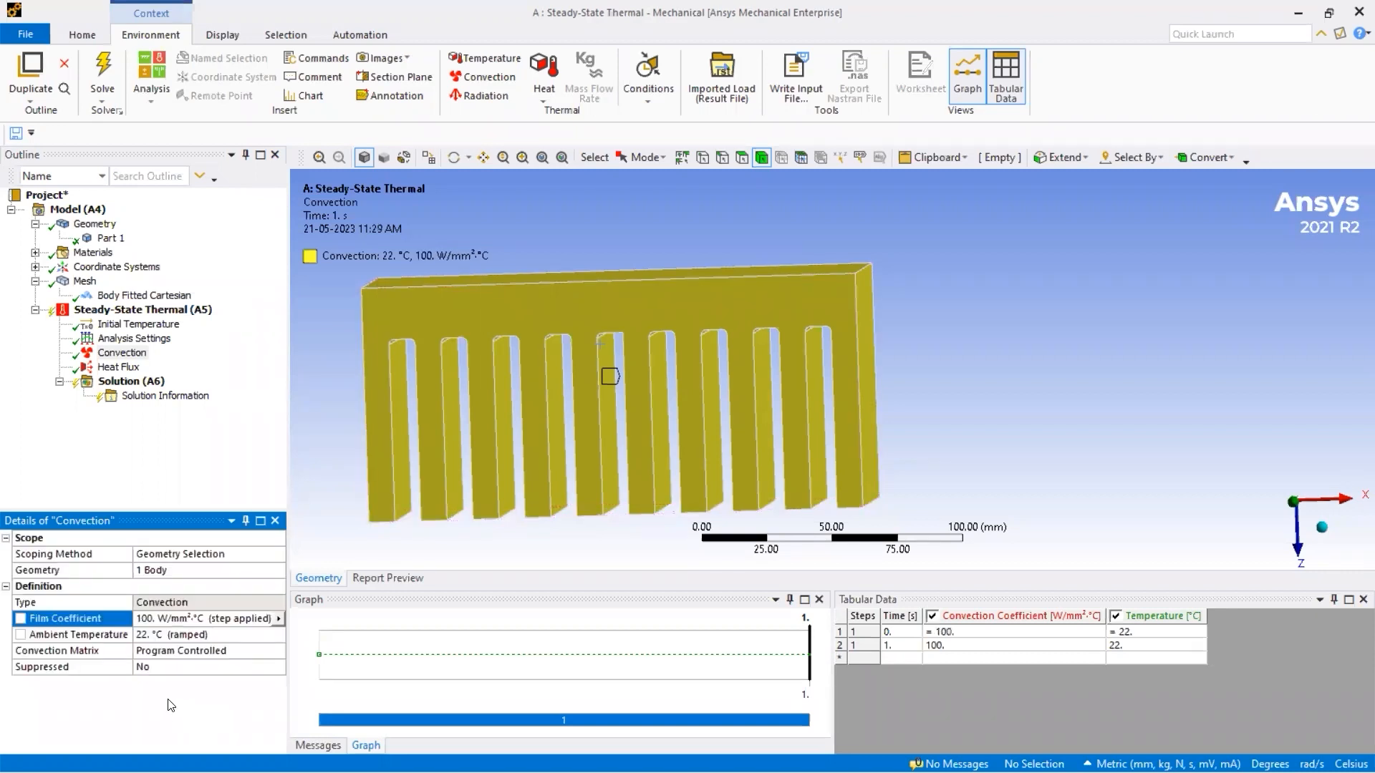
click(118, 635)
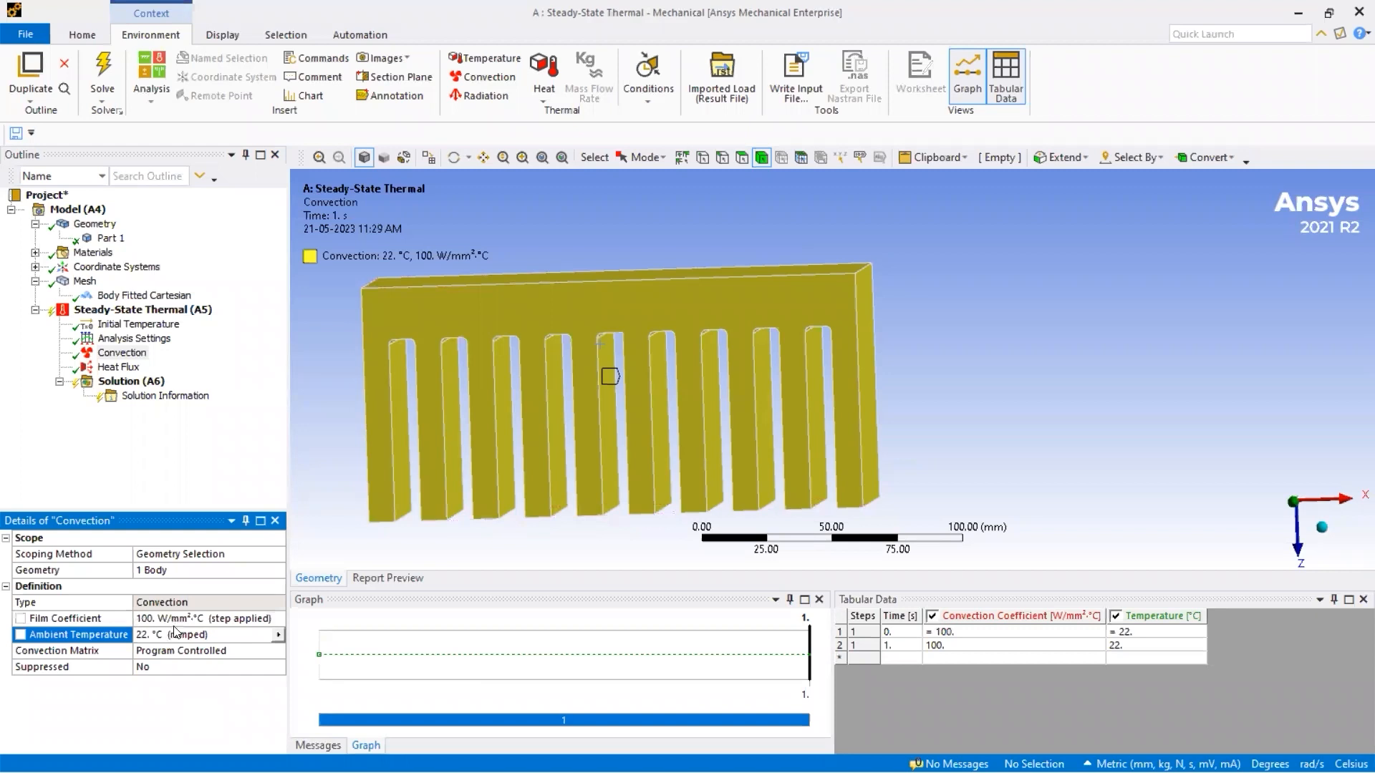
scroll(615, 294, down, 3)
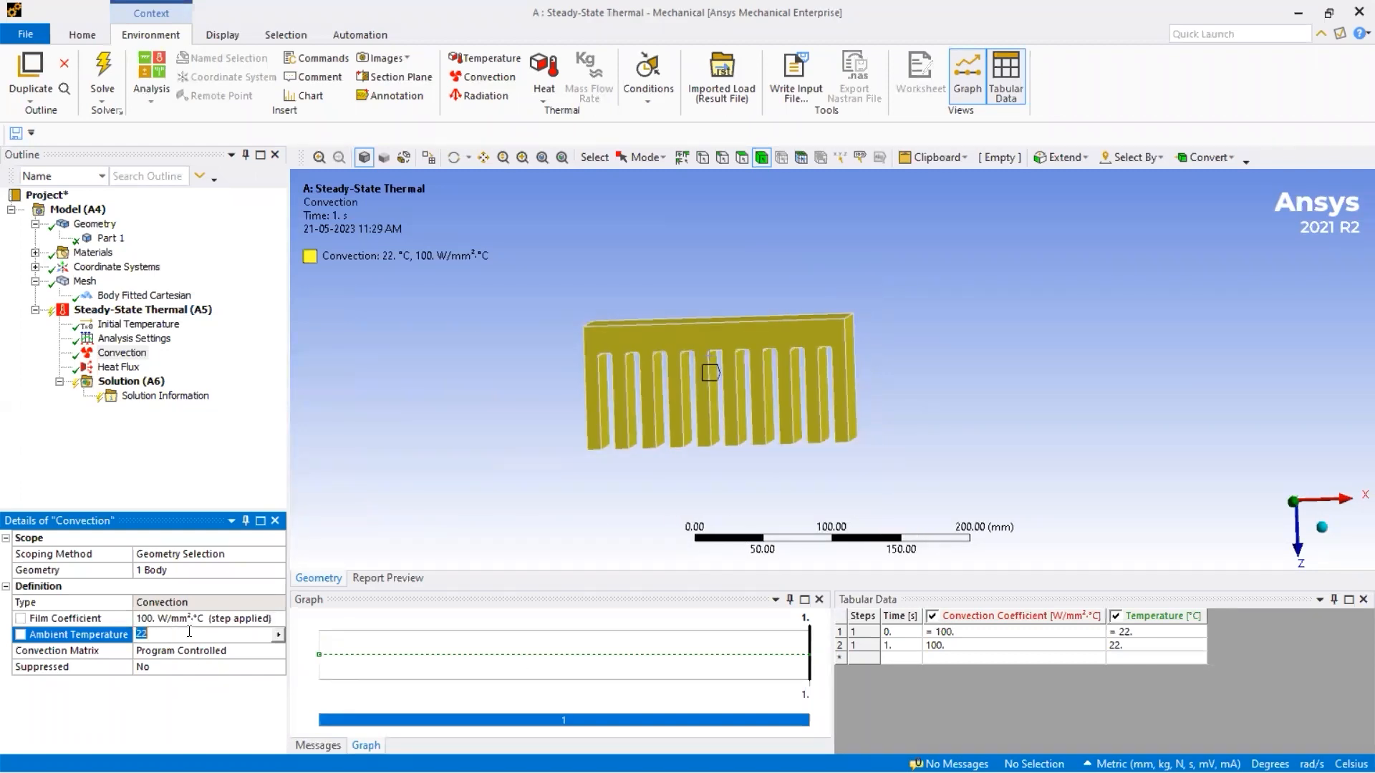
click(216, 632)
text(28)
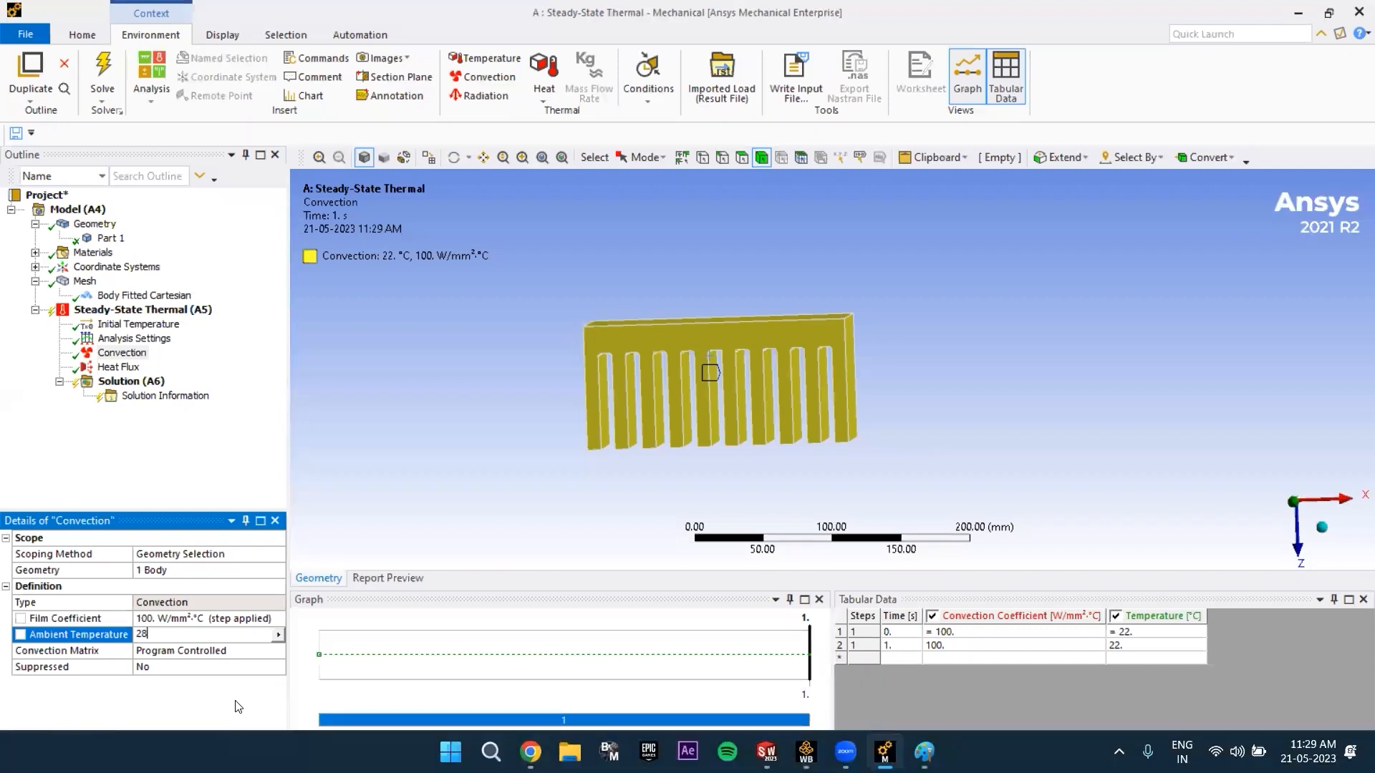
key(Return)
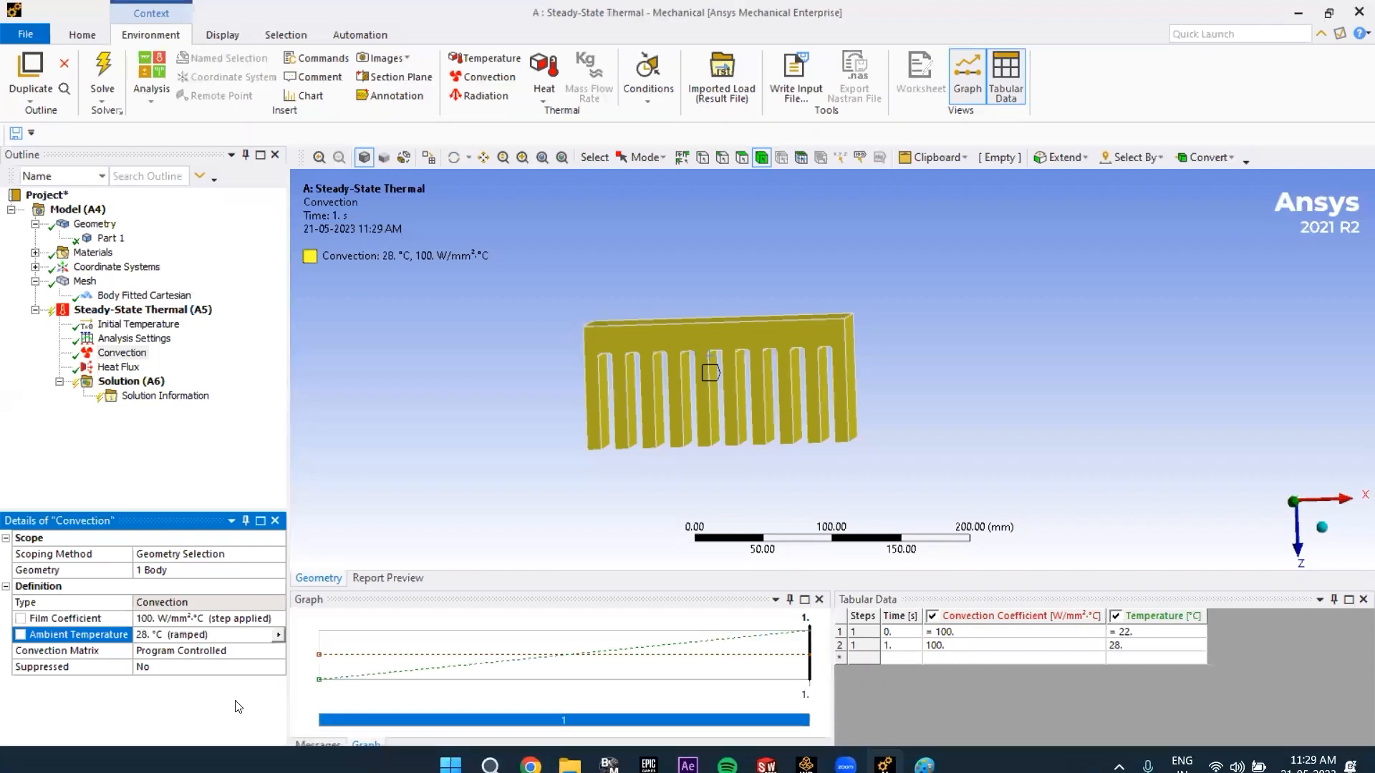
right_click(123, 382)
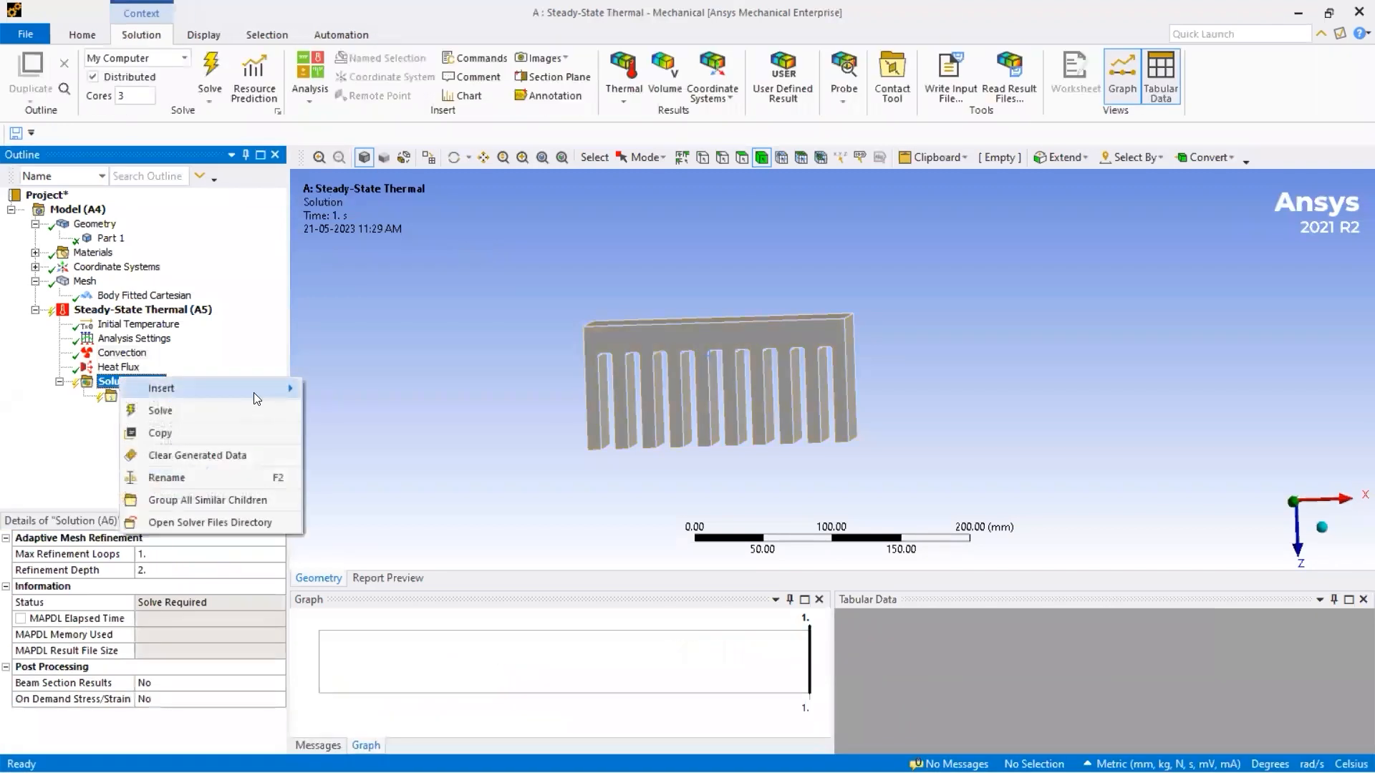
click(107, 387)
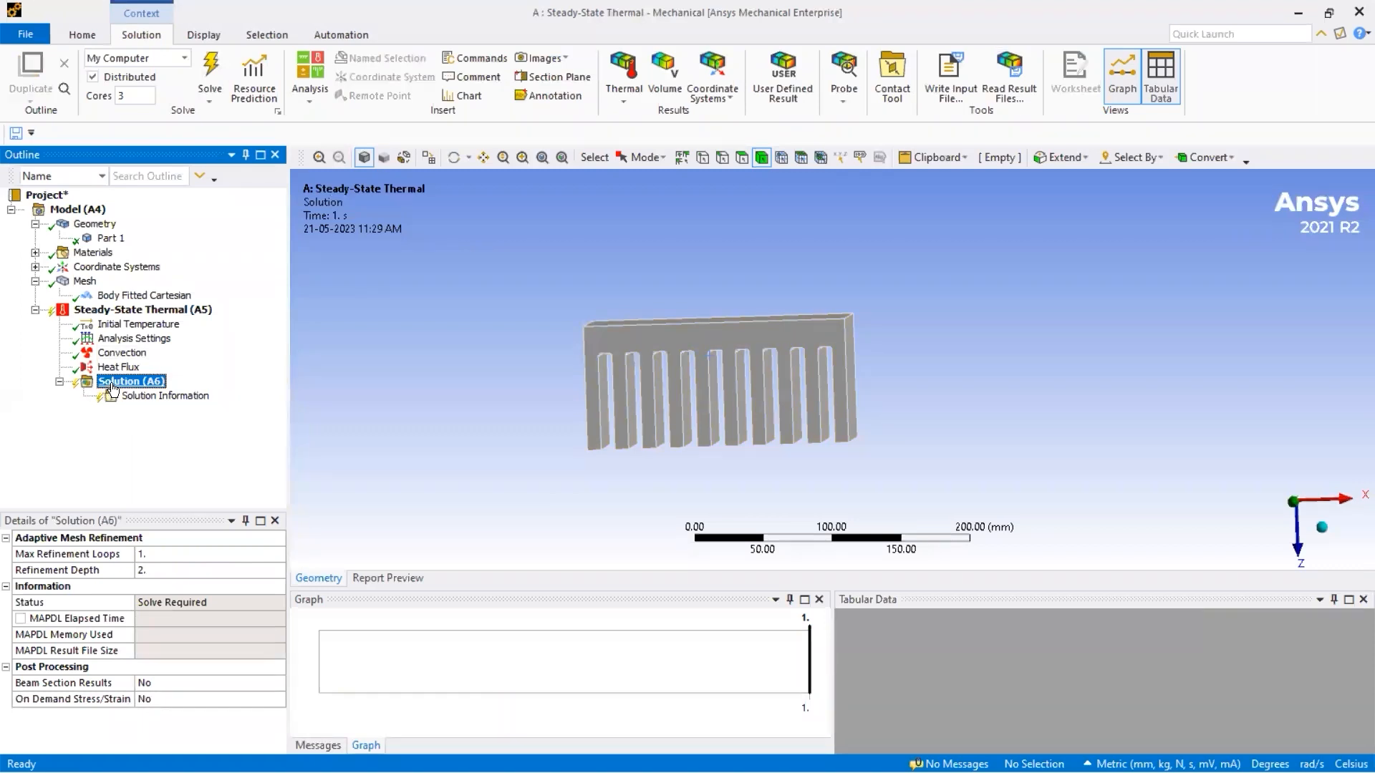
click(106, 311)
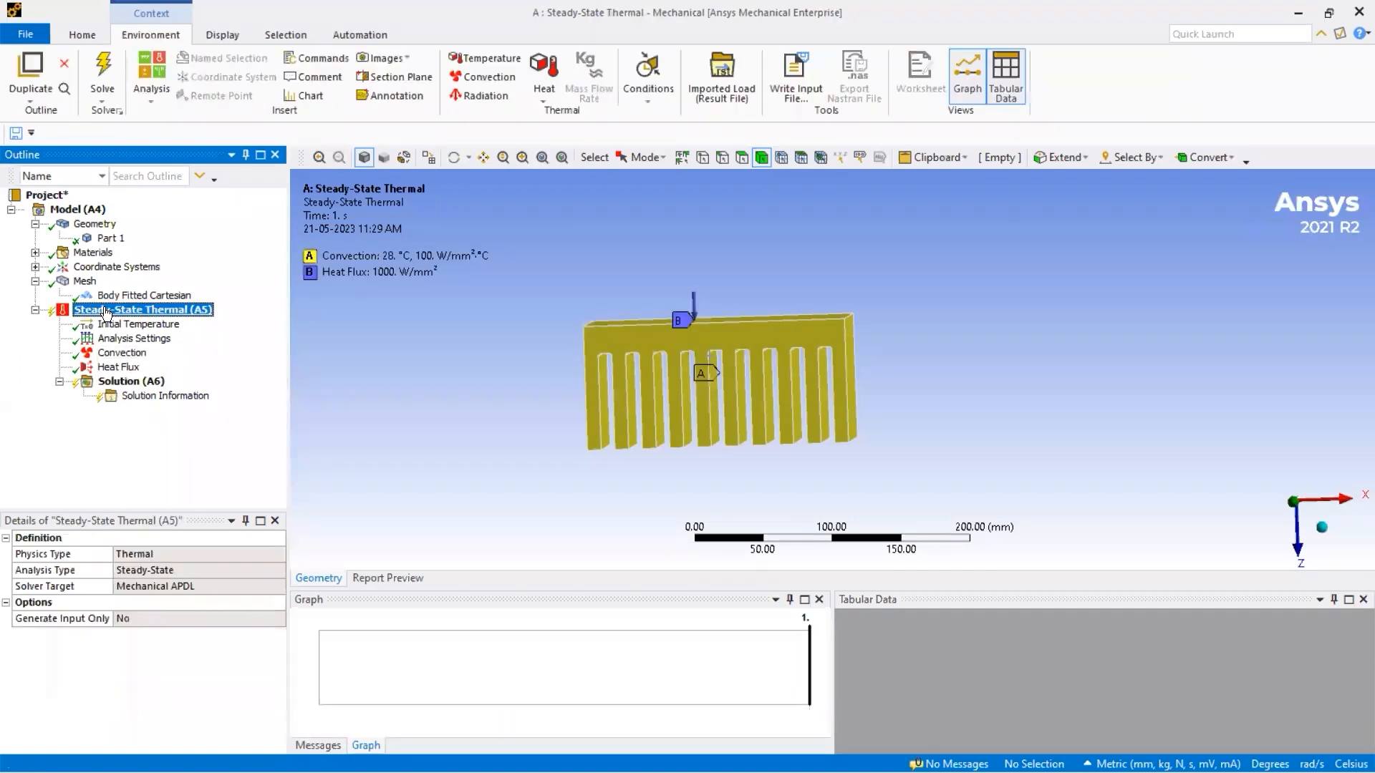
right_click(106, 312)
mouse_move(189, 315)
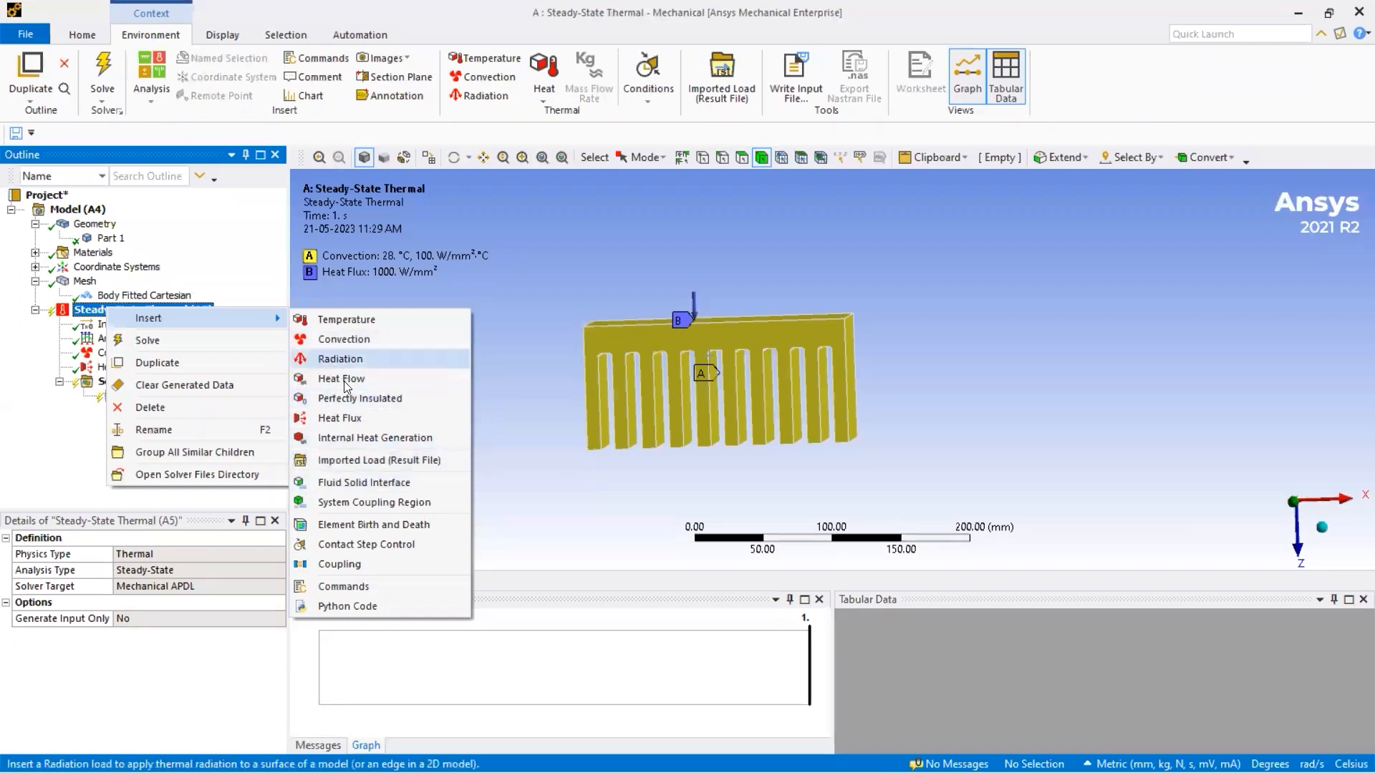
click(53, 426)
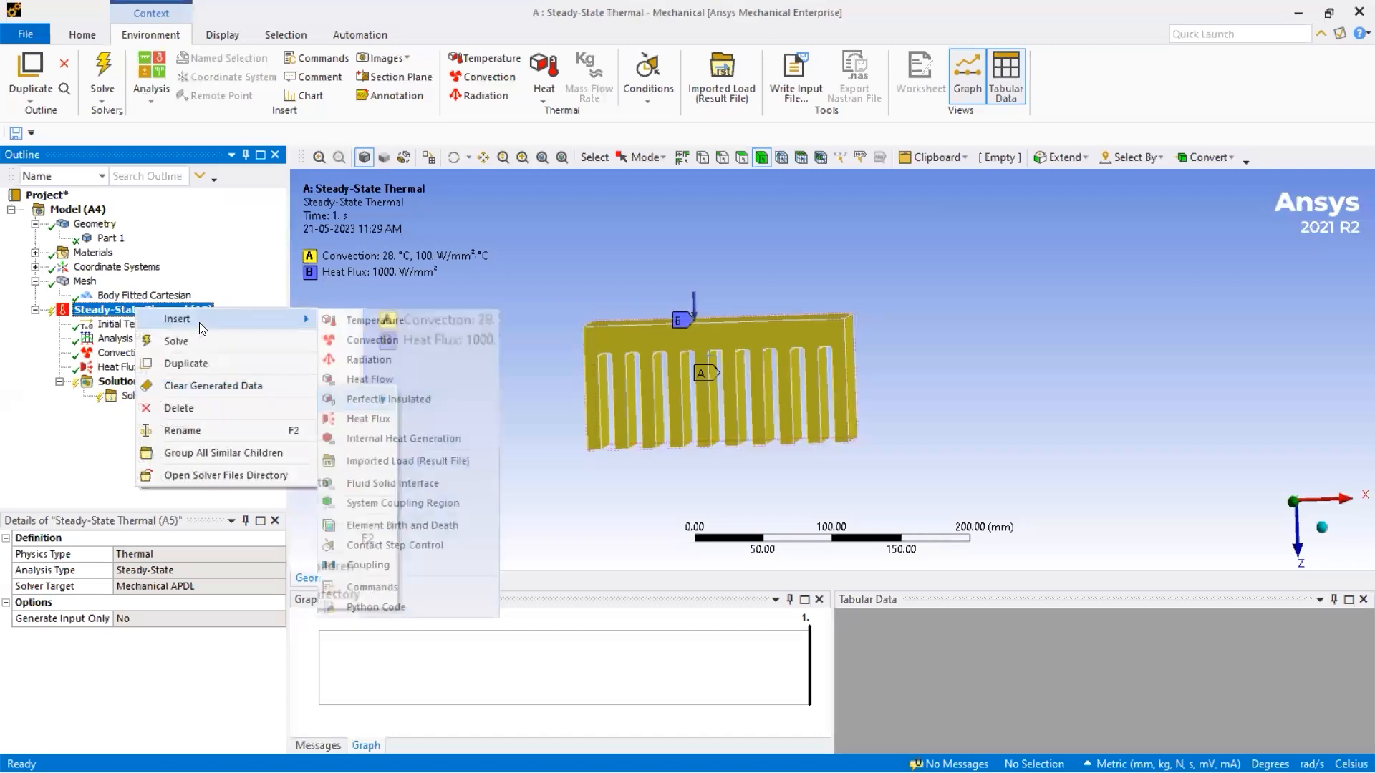
click(28, 420)
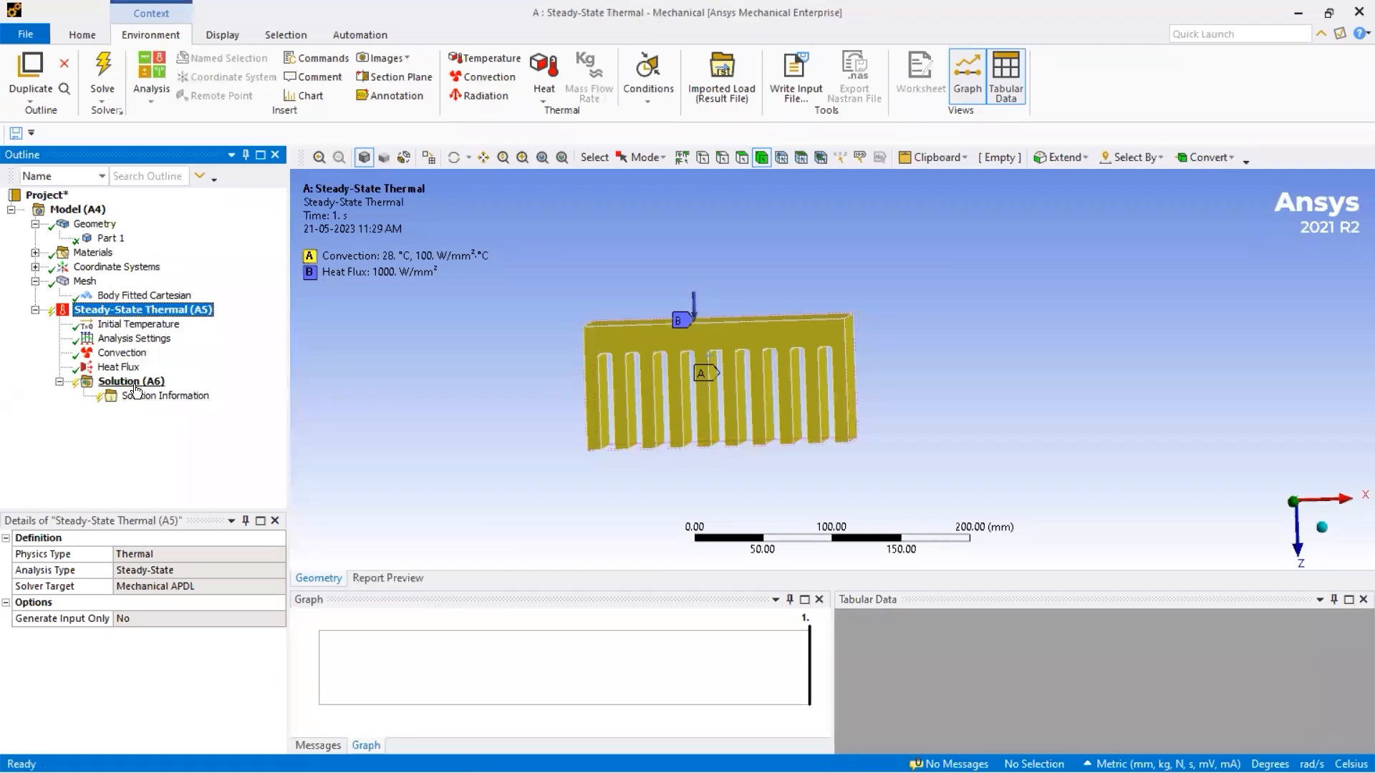
Add a Temperature result for all bodies to the solution.
click(135, 384)
right_click(136, 385)
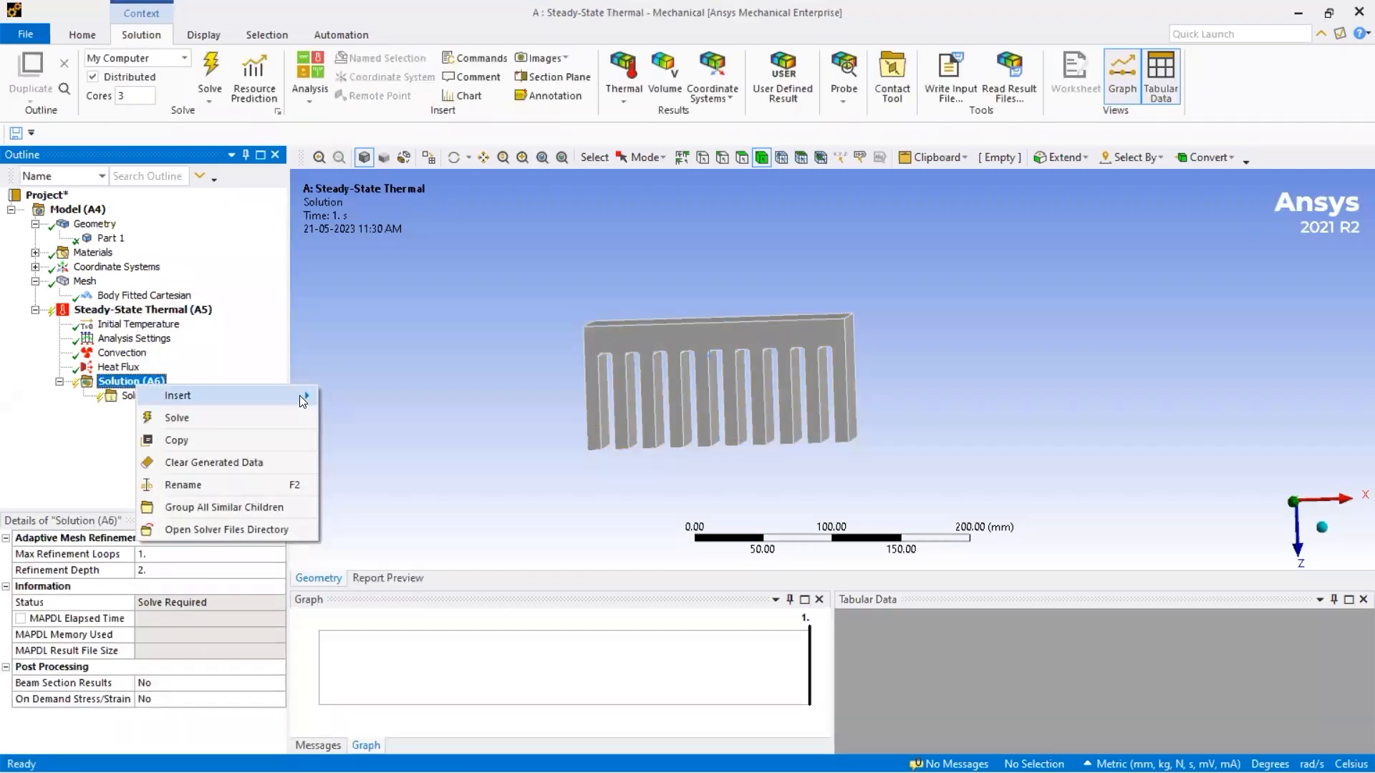
mouse_move(299, 395)
mouse_move(376, 392)
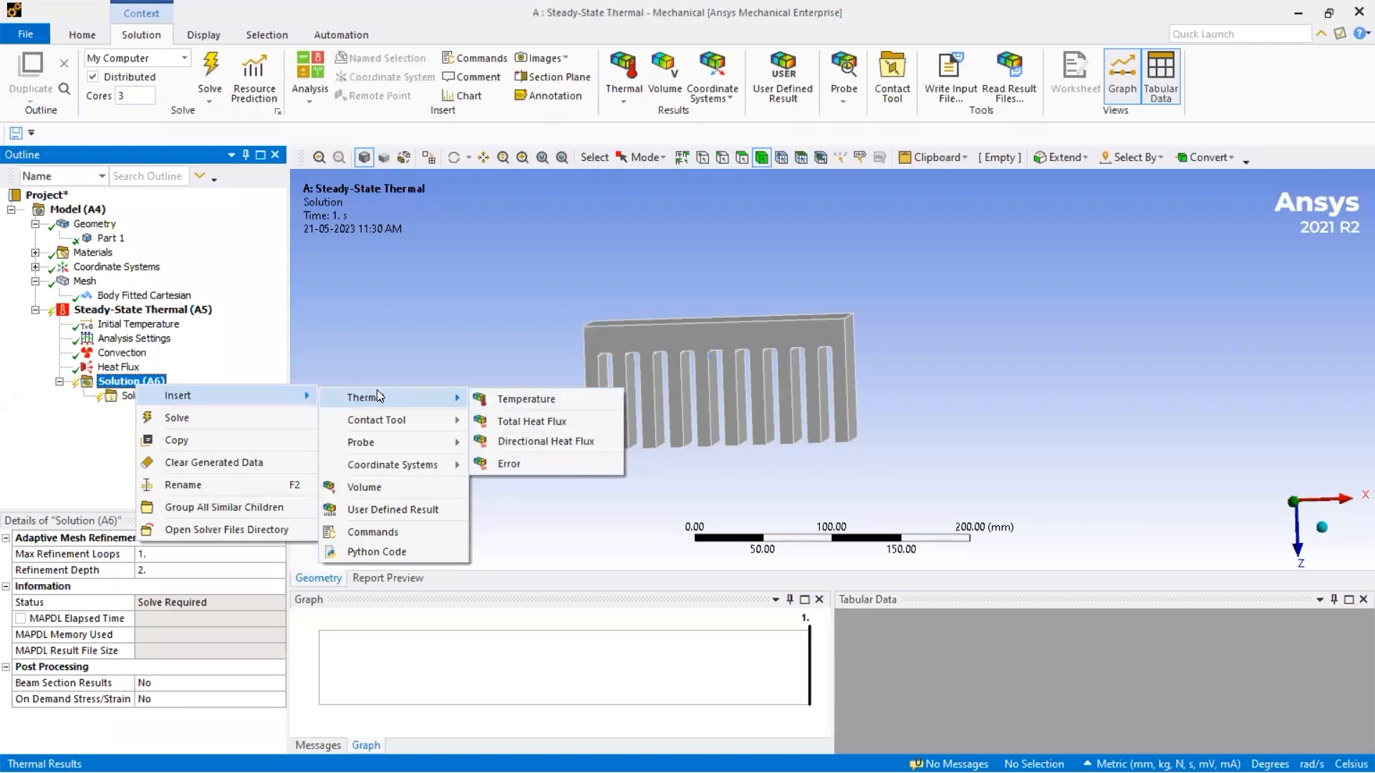
click(506, 400)
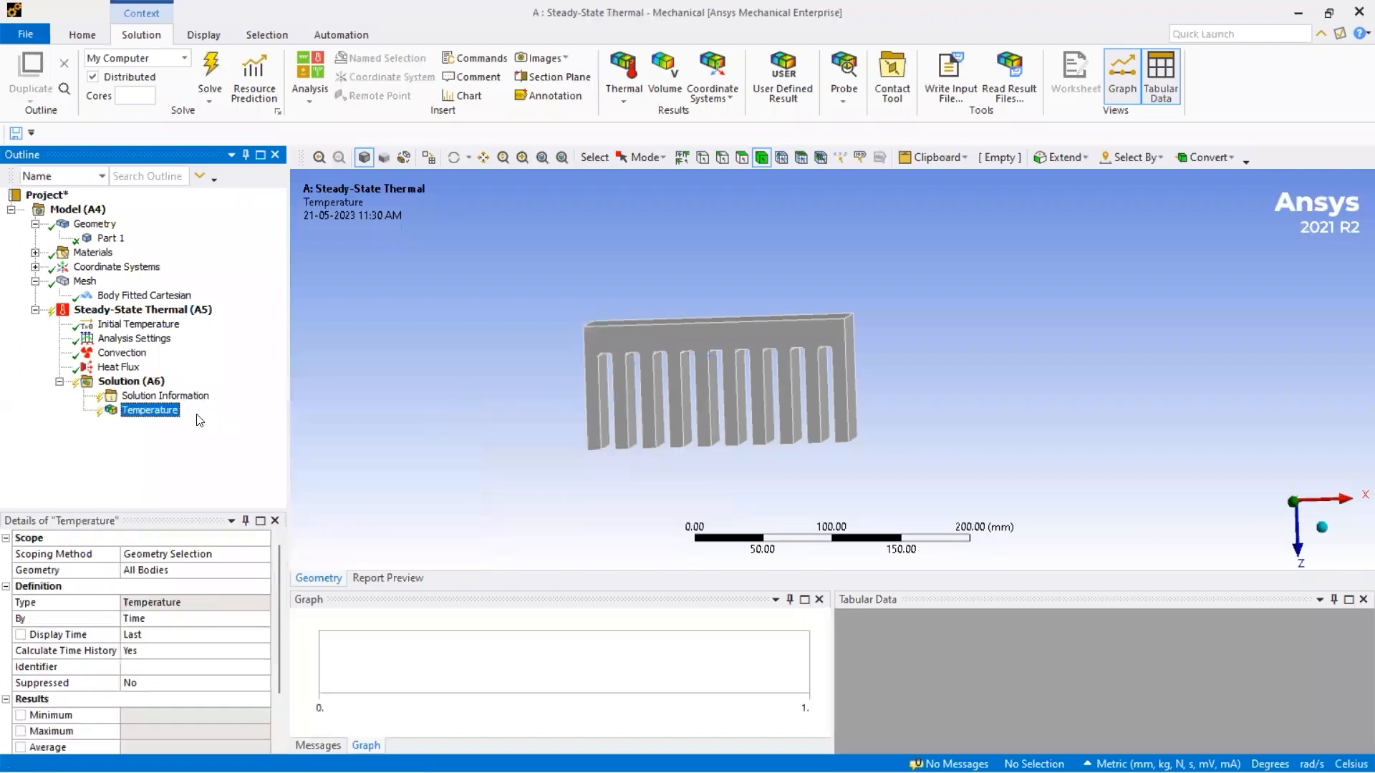
Add a Total Heat Flux result to the solution.
click(131, 381)
right_click(129, 381)
mouse_move(212, 390)
mouse_move(413, 394)
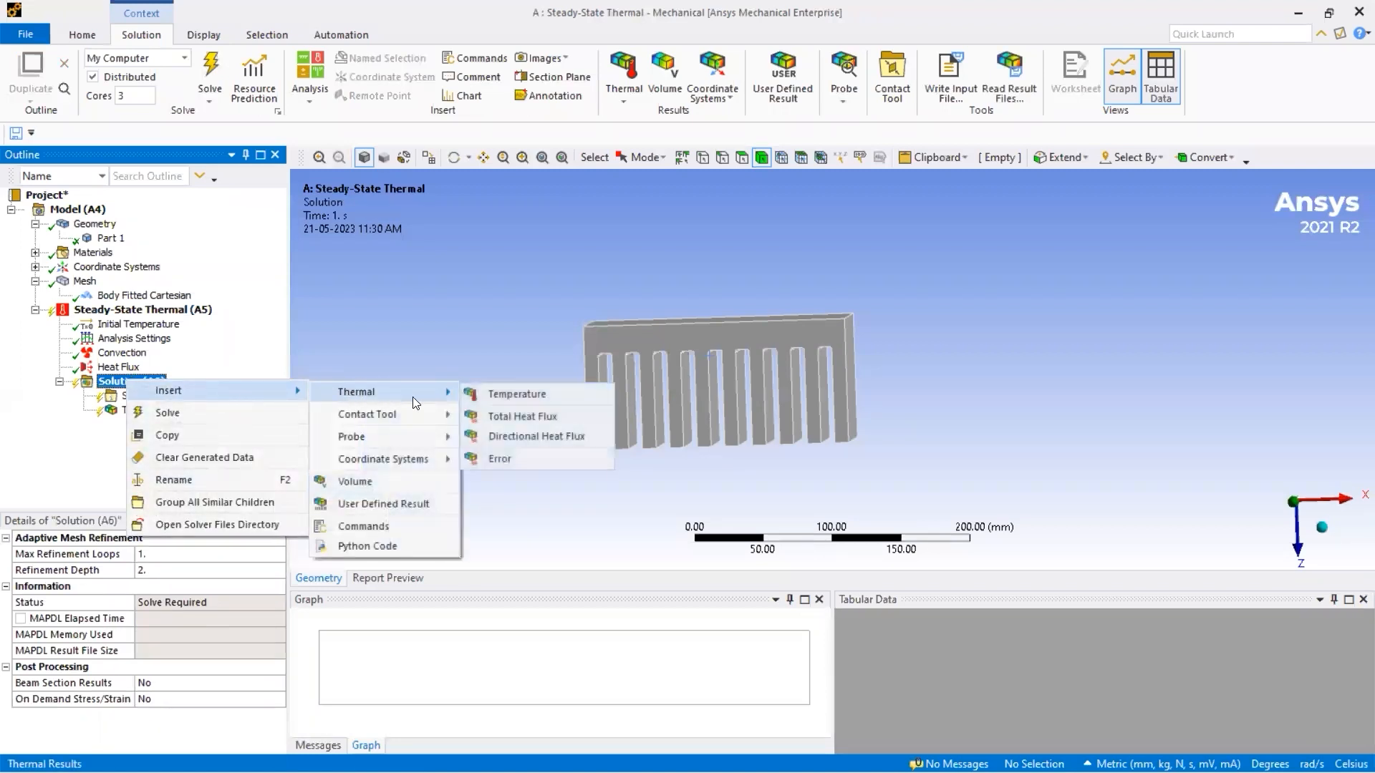
click(525, 416)
click(165, 382)
right_click(165, 381)
mouse_move(273, 390)
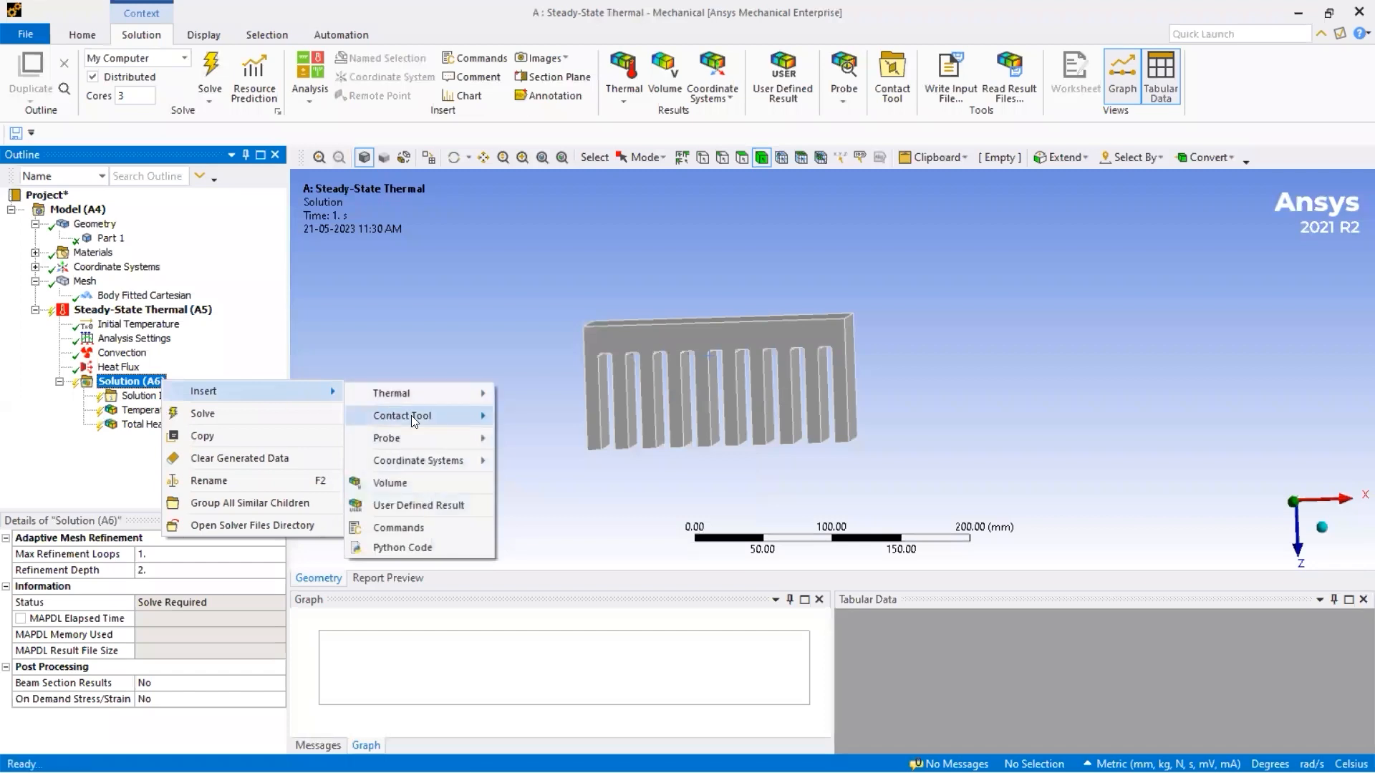
mouse_move(473, 415)
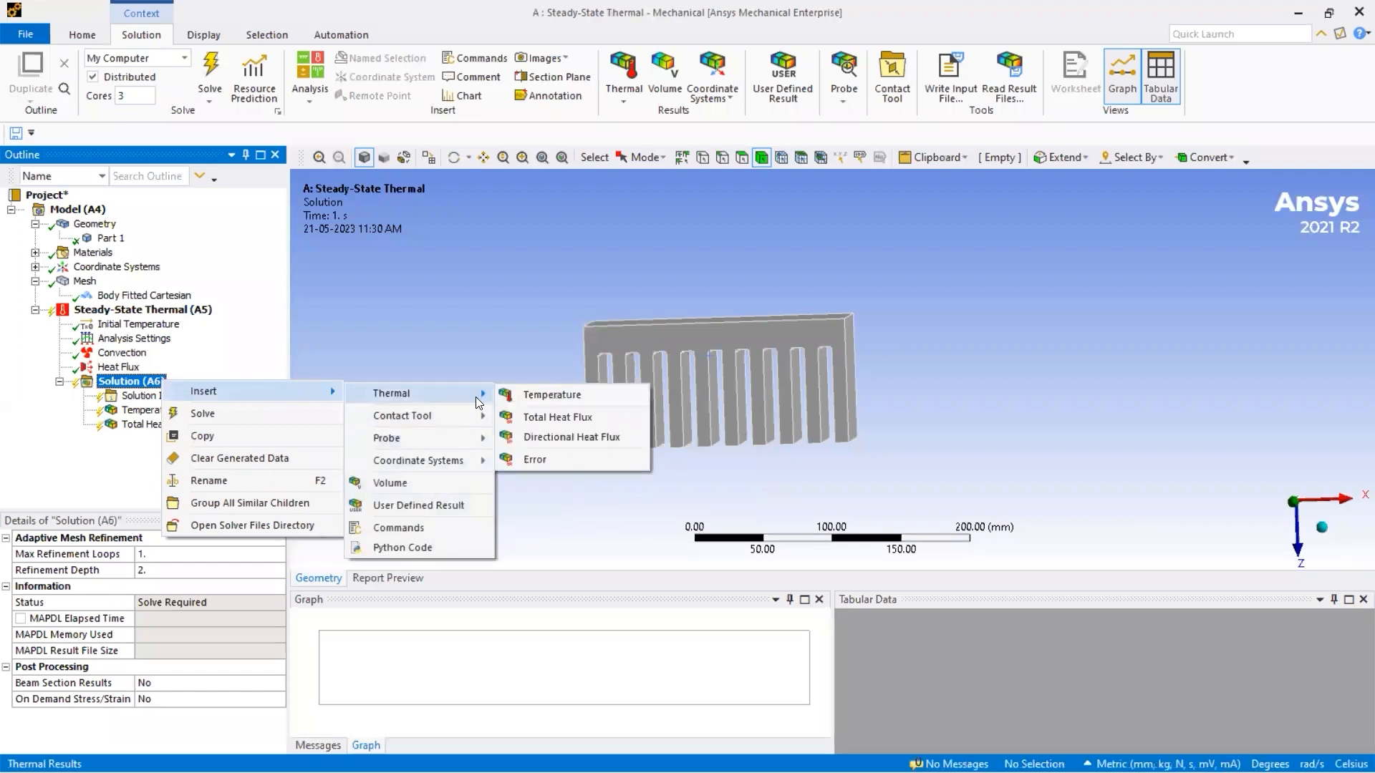
mouse_move(440, 460)
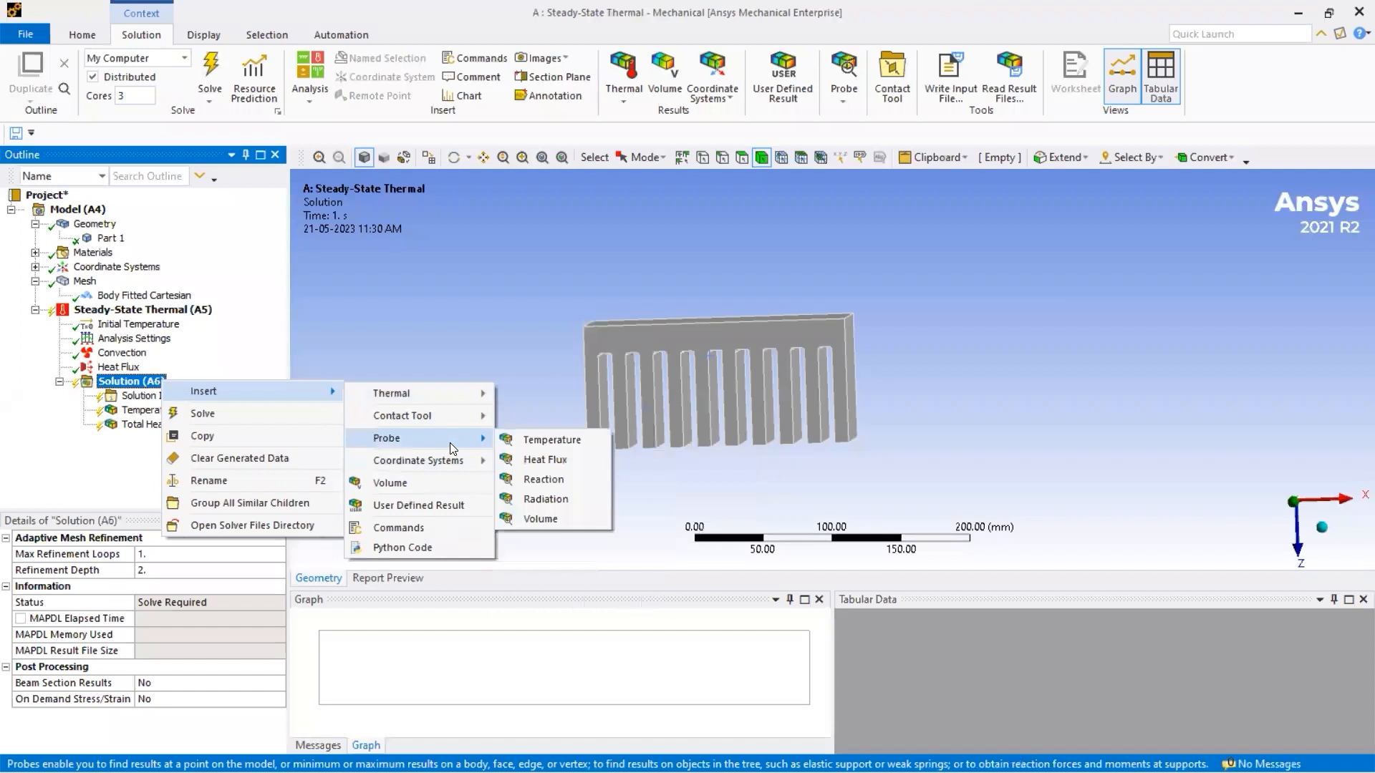
click(68, 461)
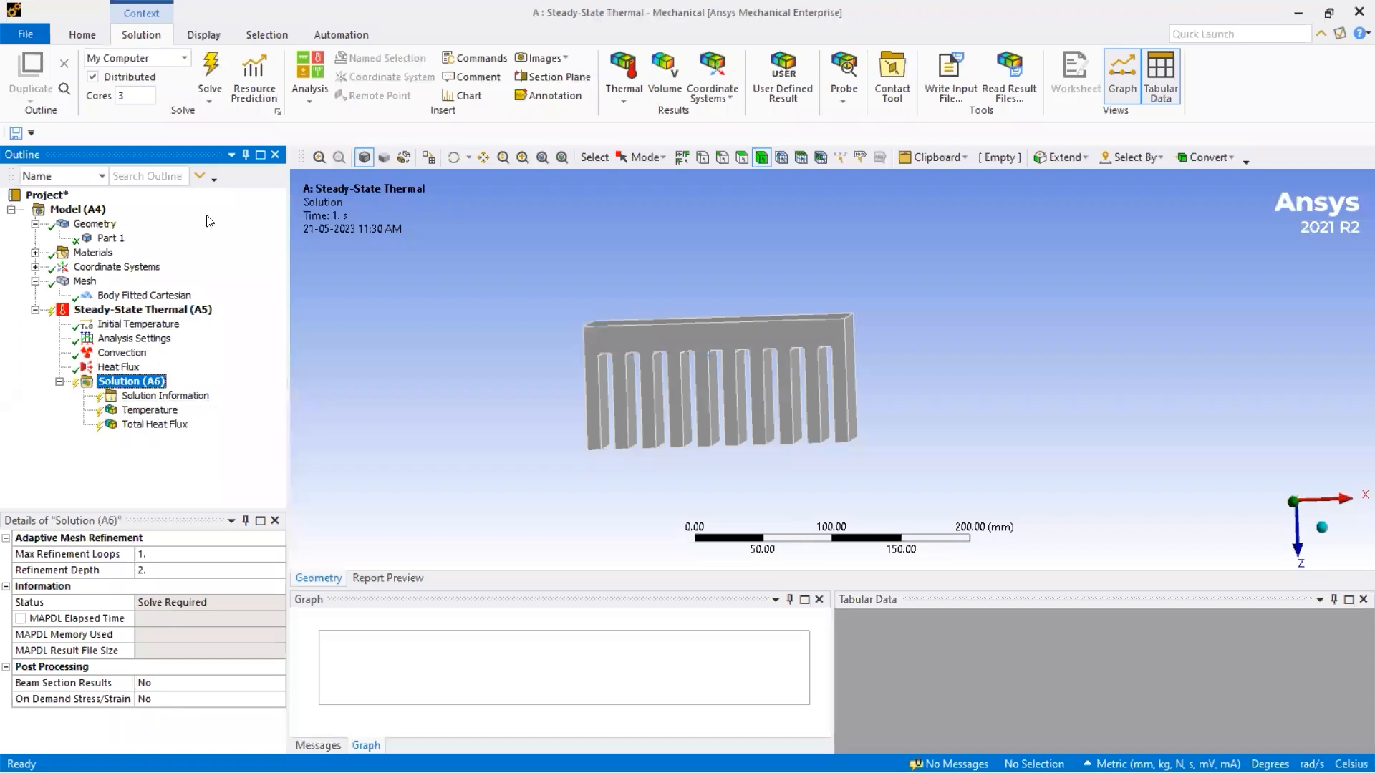
Solve the steady-state thermal analysis and display the Temperature and Total Heat Flux results.
click(208, 80)
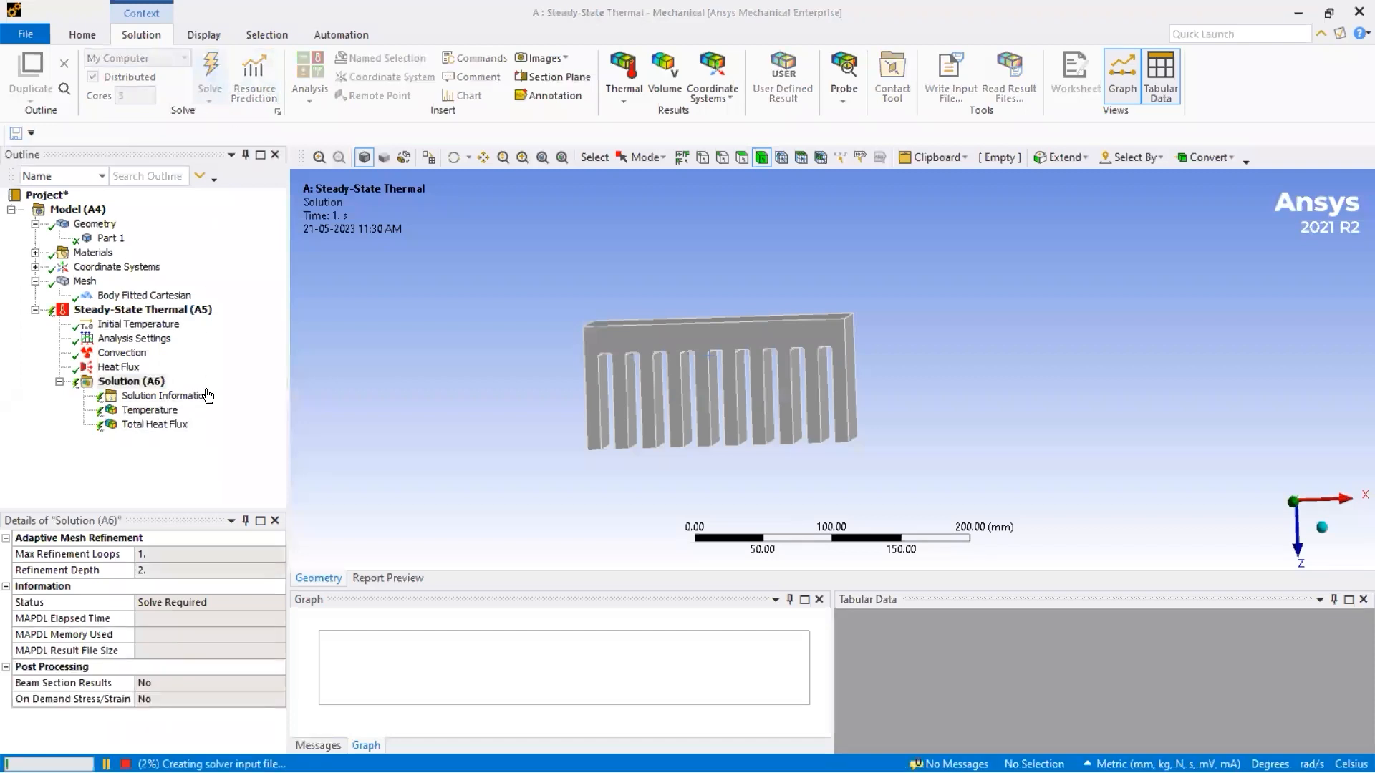
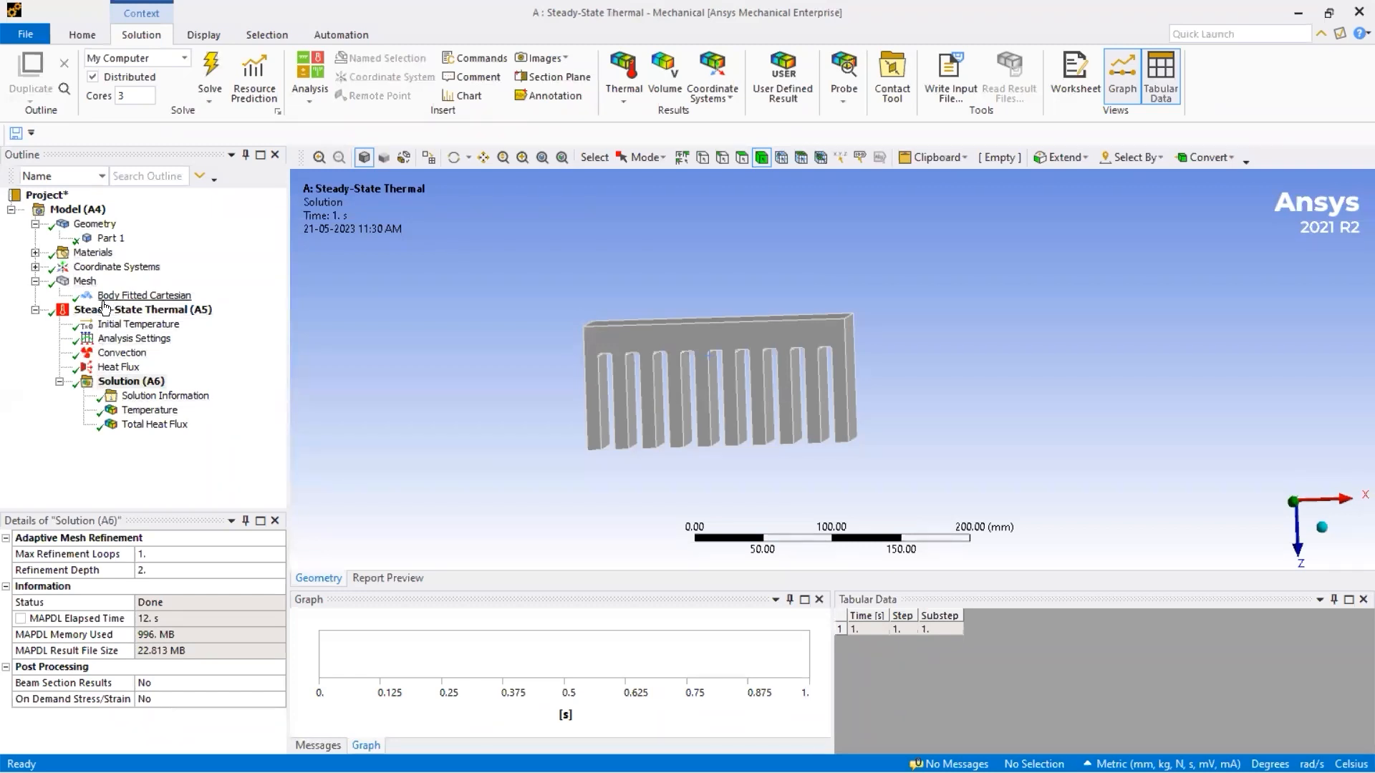
click(149, 410)
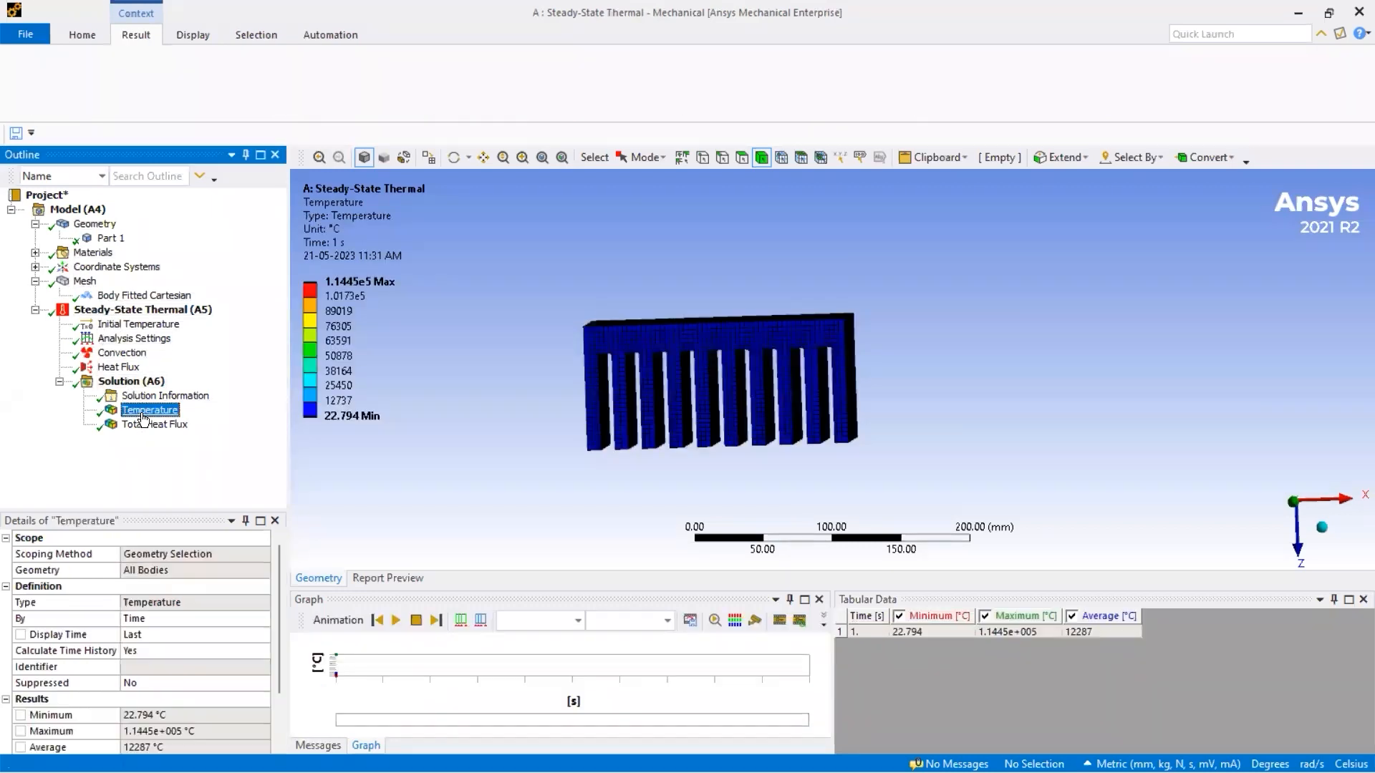
click(151, 427)
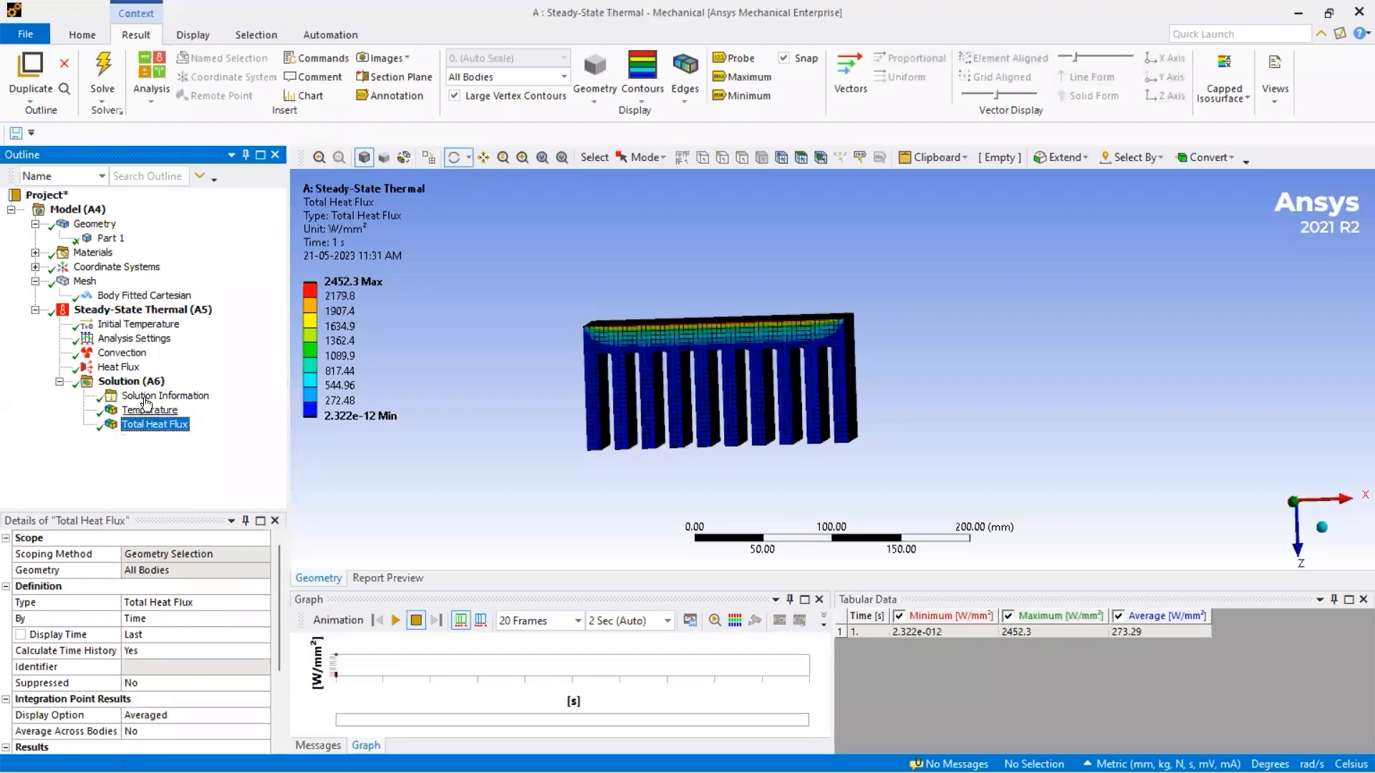
Examine the Total Heat Flux contours on the heat sink's base and fins and animate the result.
drag(795, 377, 654, 342)
scroll(654, 323, up, 3)
drag(559, 393, 559, 500)
click(396, 620)
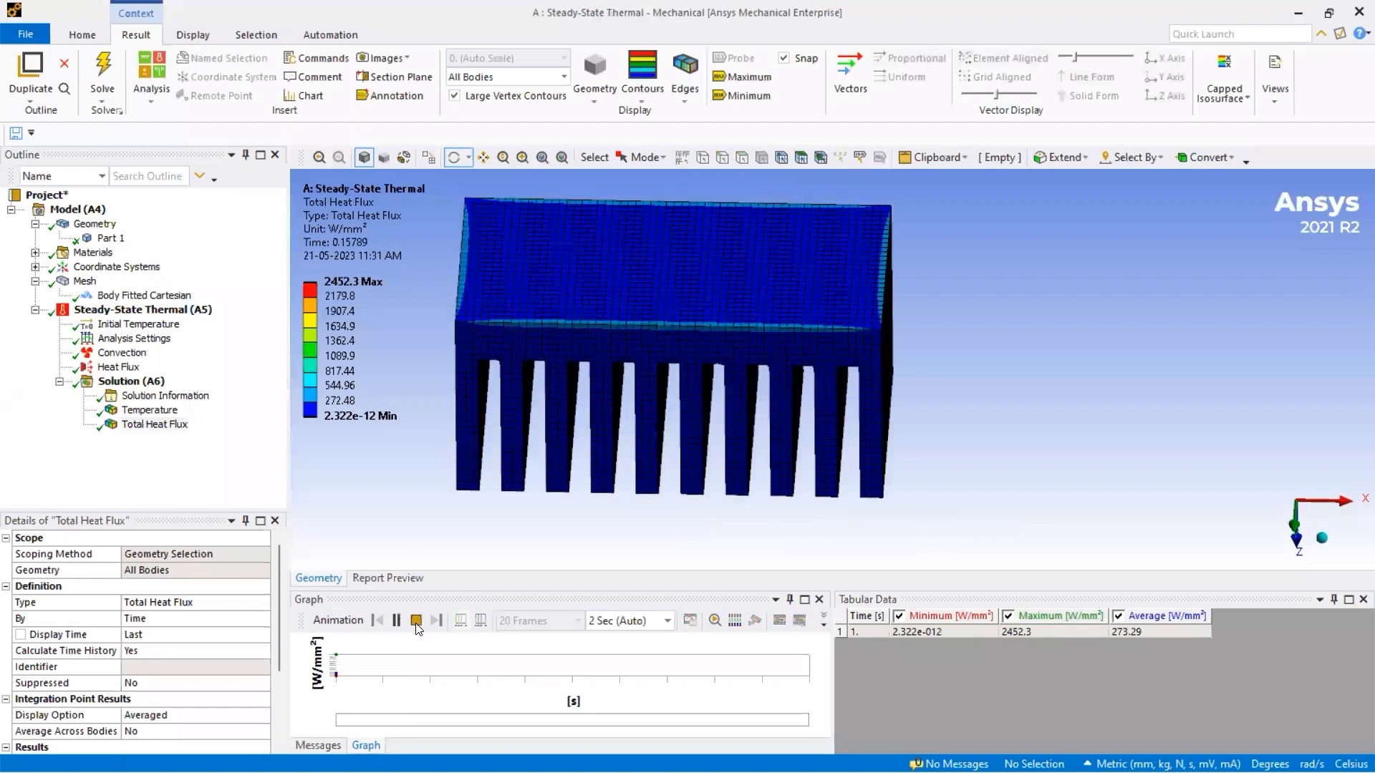
Switch the unit system to Metric (m, kg, N, s, V, A) while checking the heat flux load.
click(115, 367)
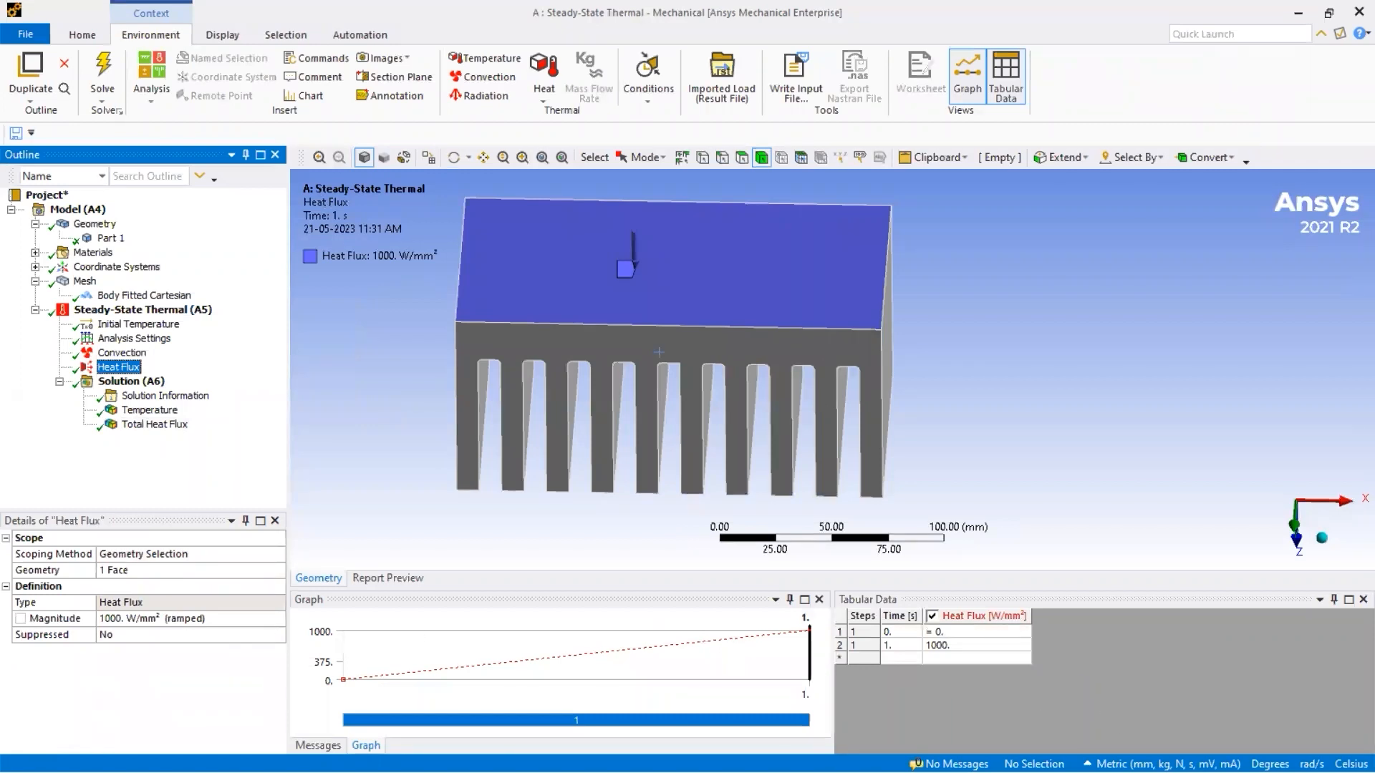
click(1162, 764)
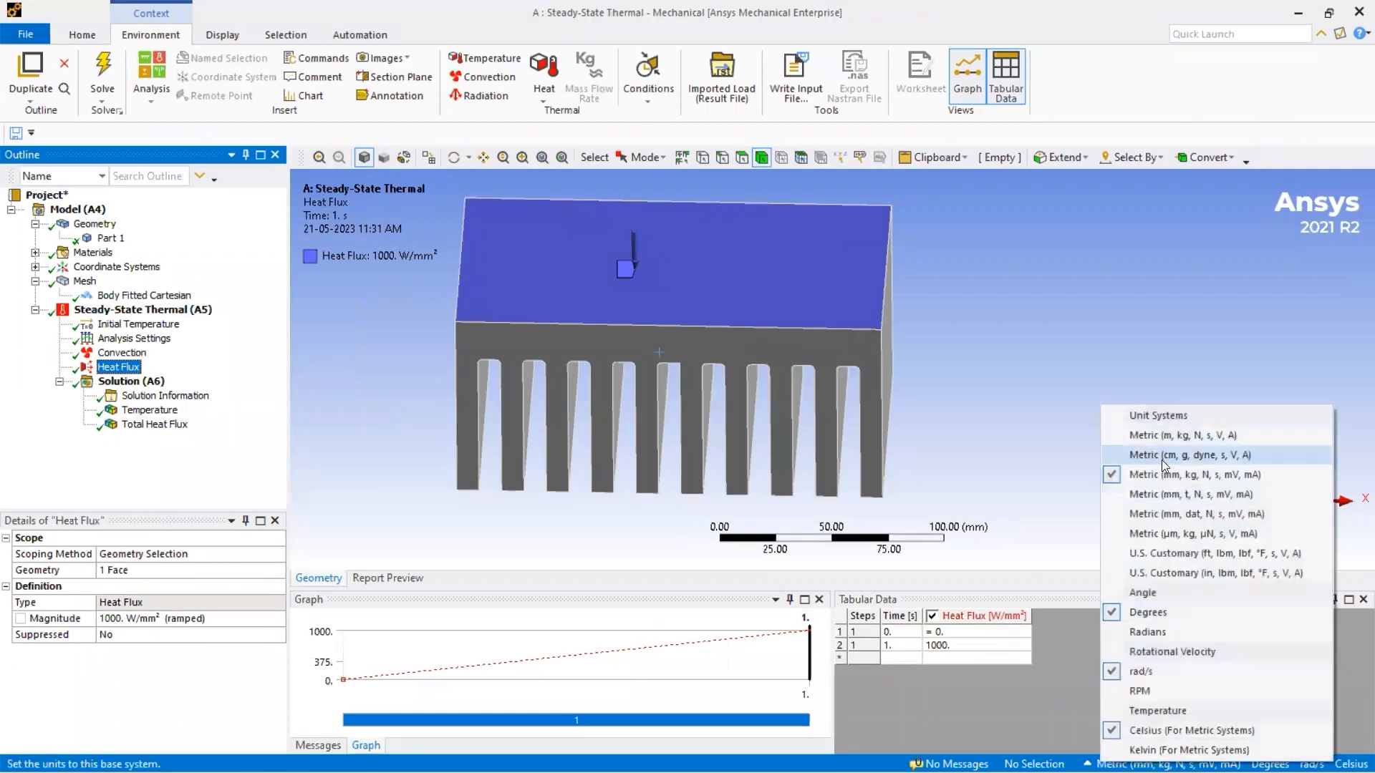
click(1151, 436)
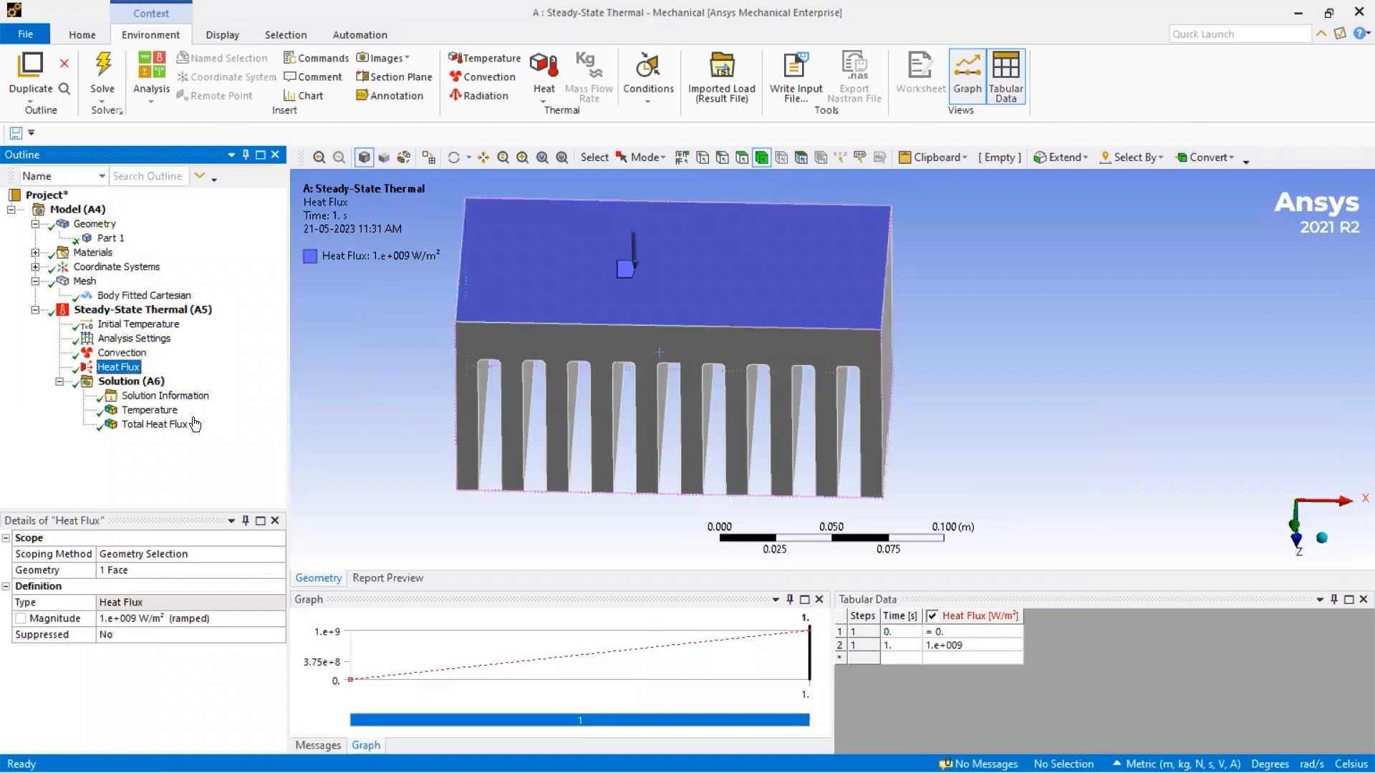
Set the heat flux magnitude on the base face to 1000 W/m².
click(174, 621)
key(Return)
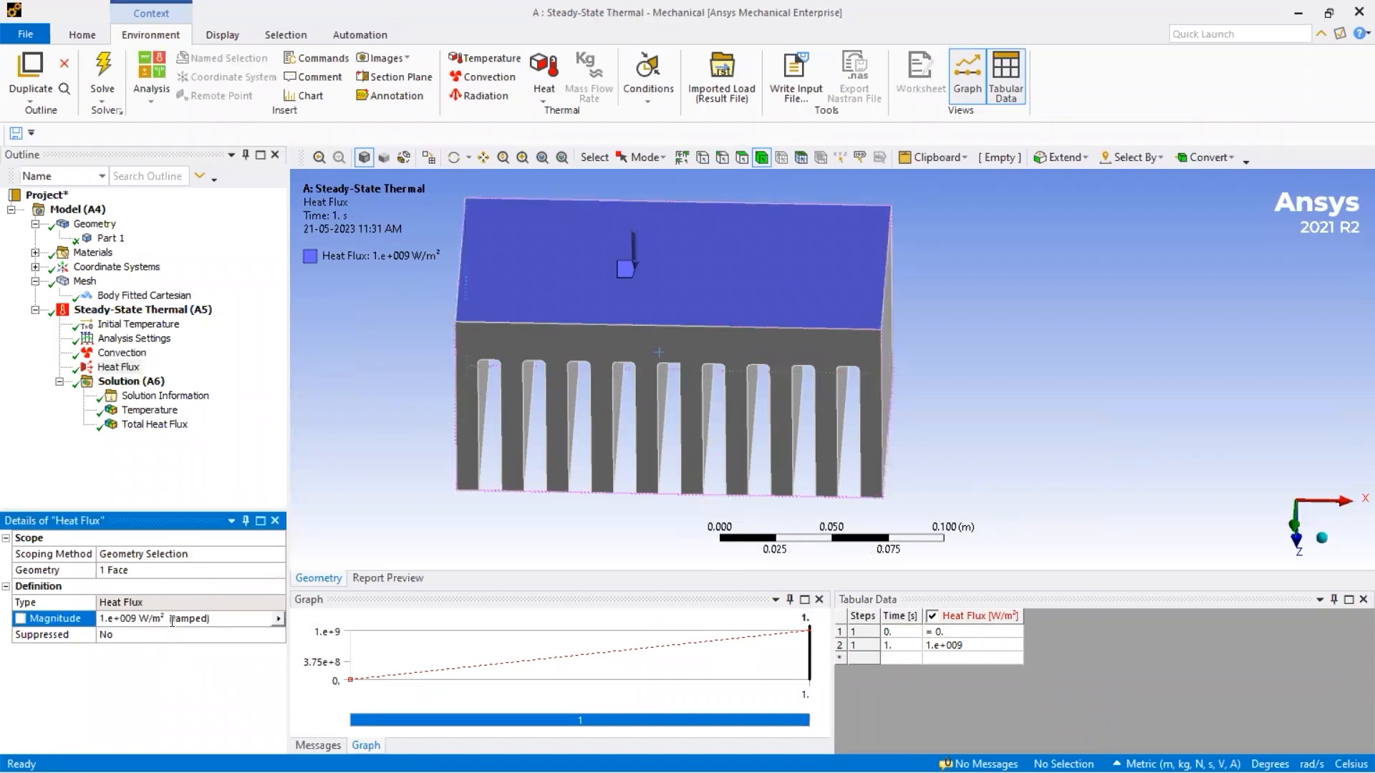
click(172, 620)
text(1000)
key(Return)
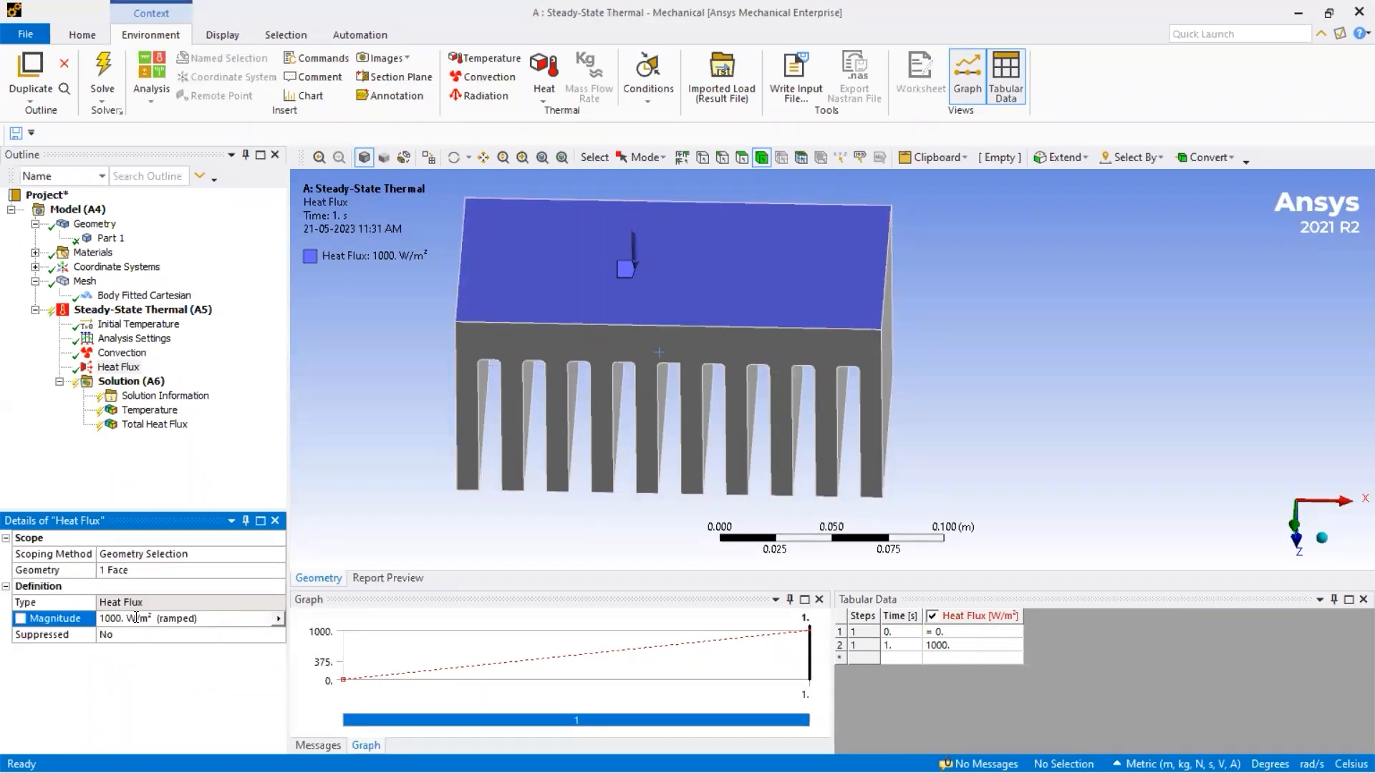
Re-solve the analysis and review the Total Heat Flux and Temperature results, animating the temperature distribution.
click(102, 79)
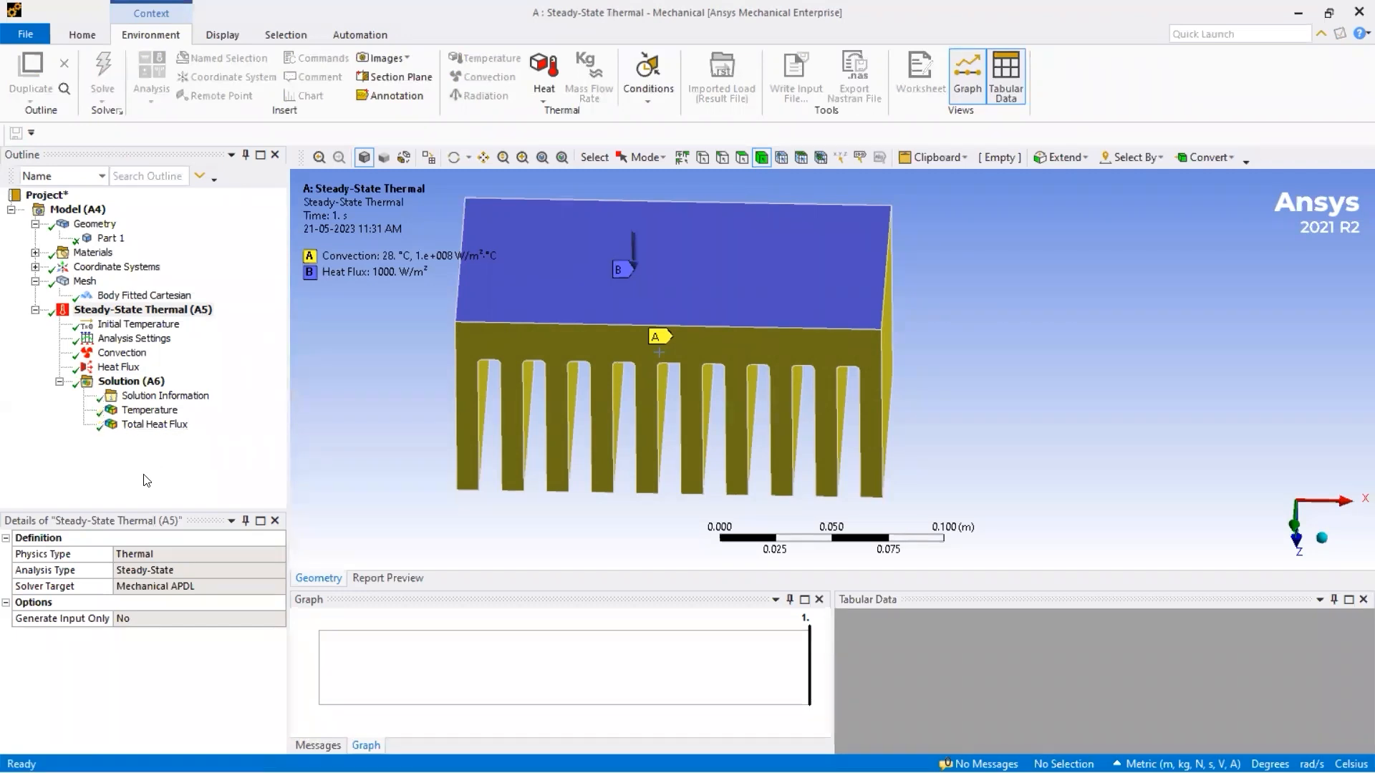
click(170, 425)
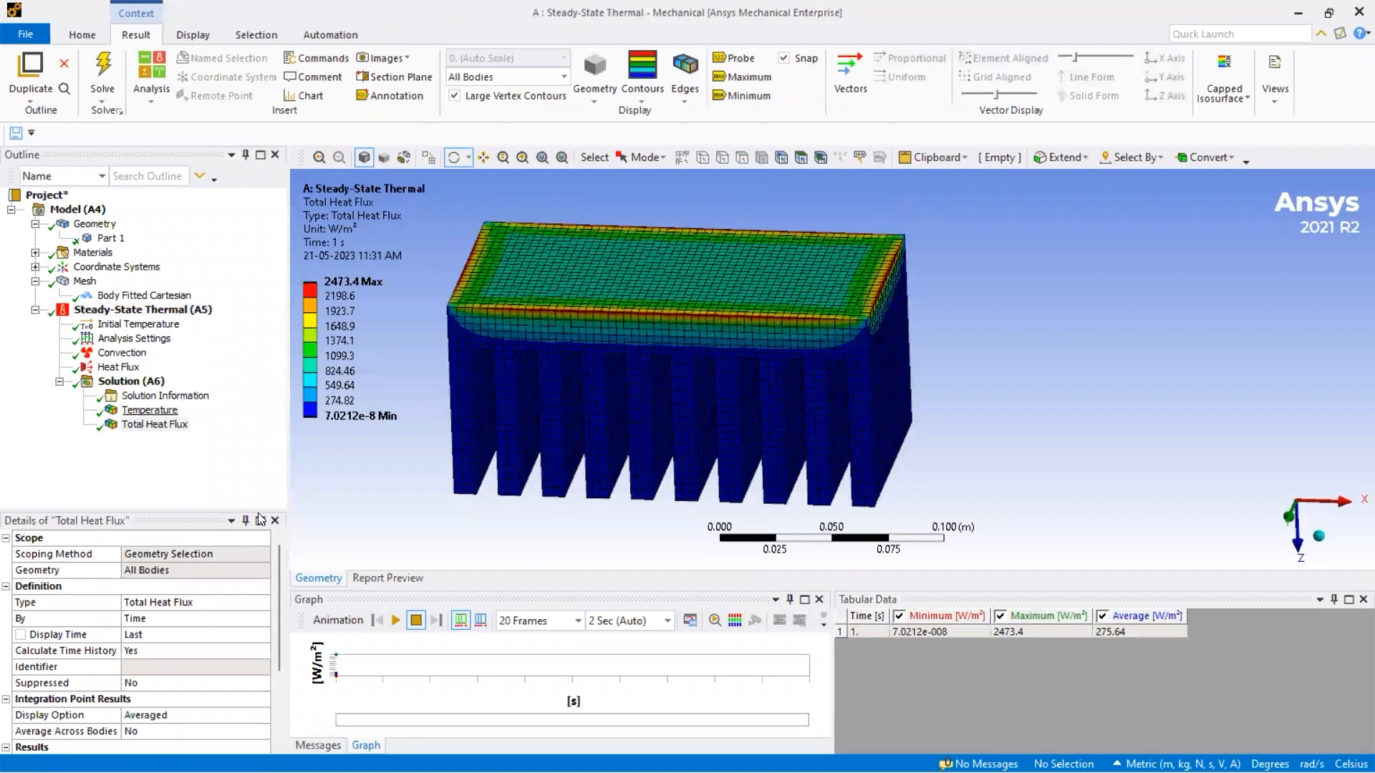
click(170, 411)
click(389, 620)
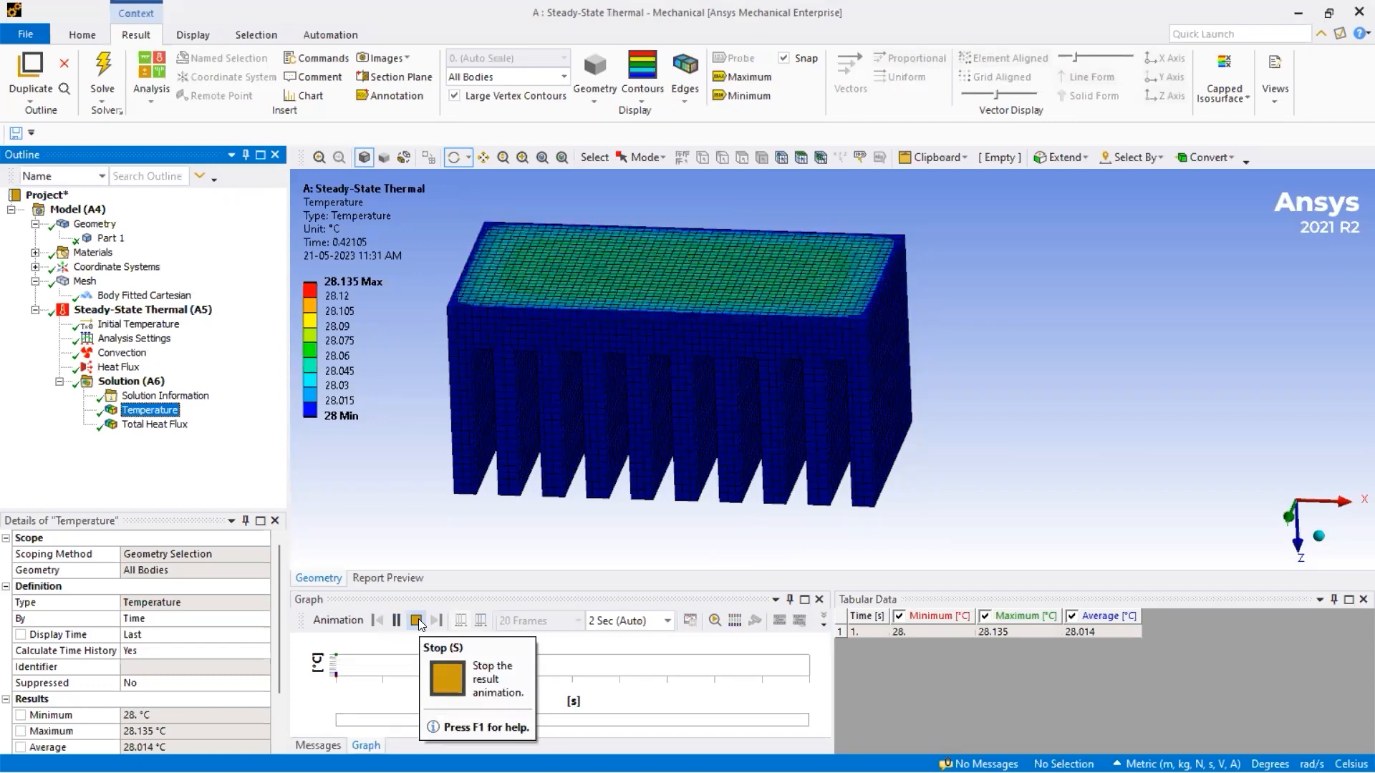
click(417, 620)
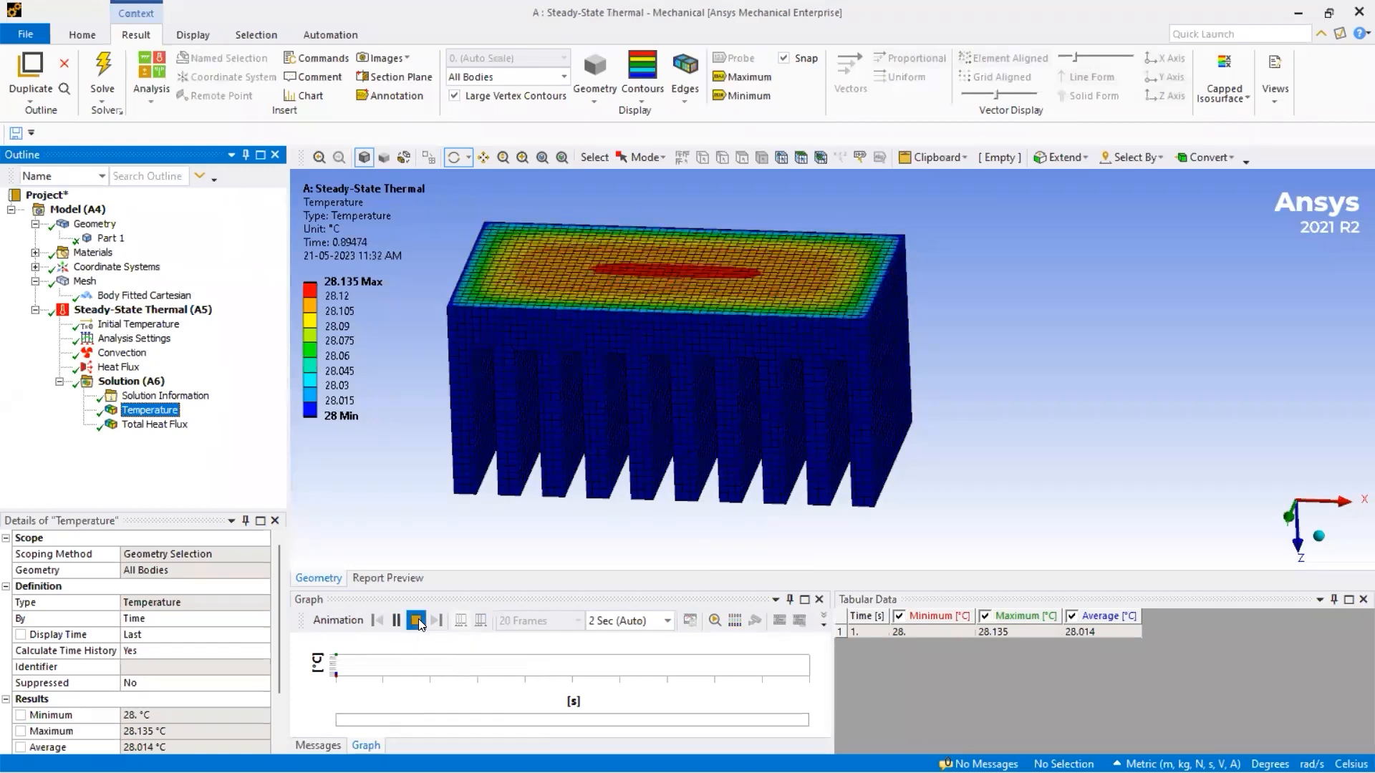
Set the convection film coefficient on the heat sink body to 100 W/m²·°C.
click(122, 352)
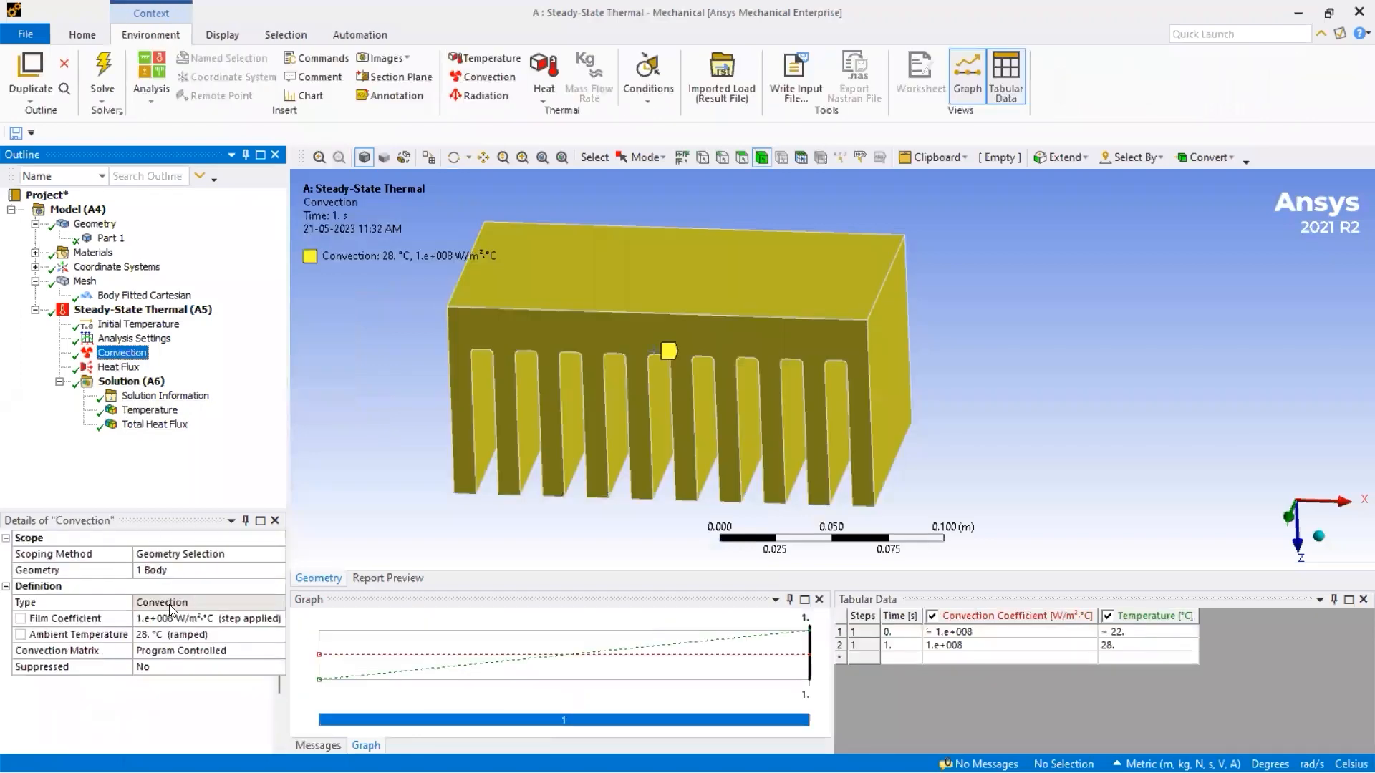
click(194, 618)
click(184, 681)
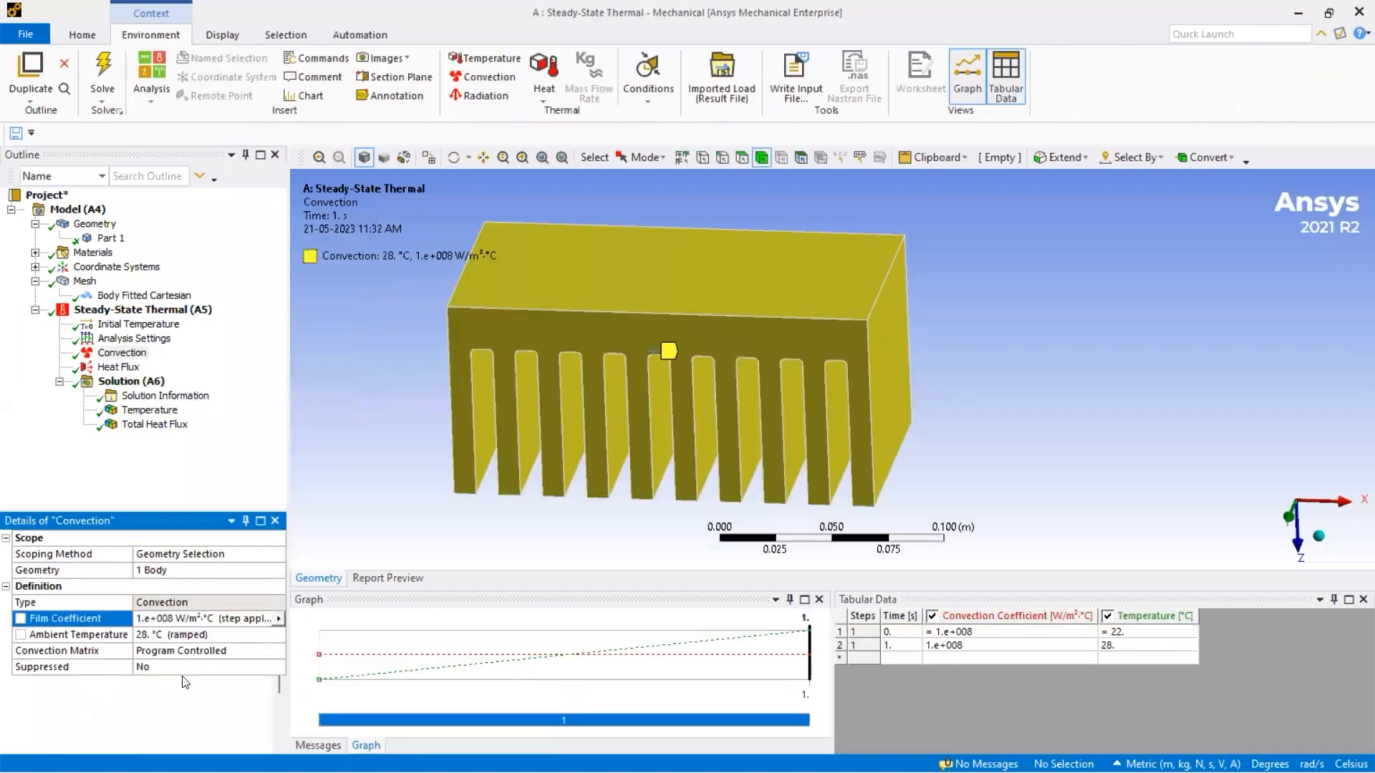
click(189, 619)
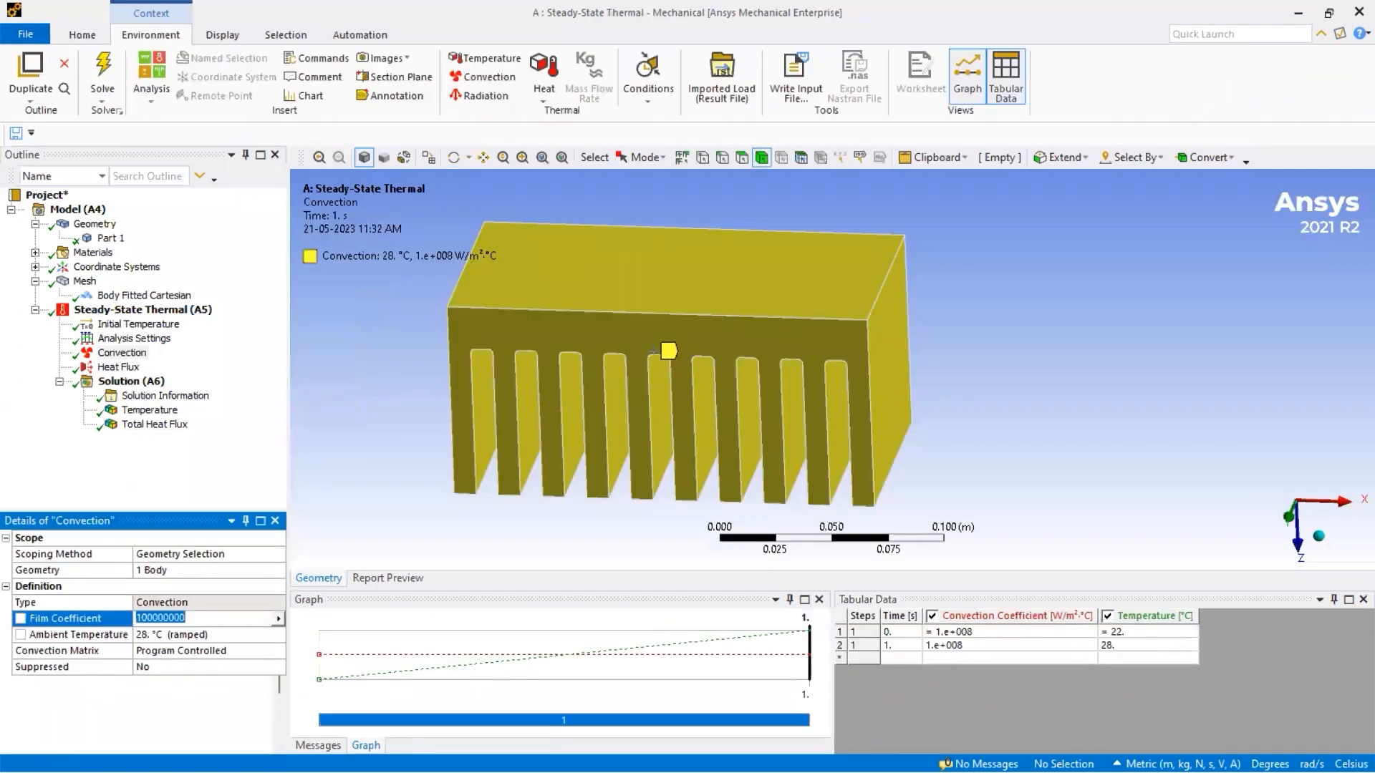
text(100)
click(193, 735)
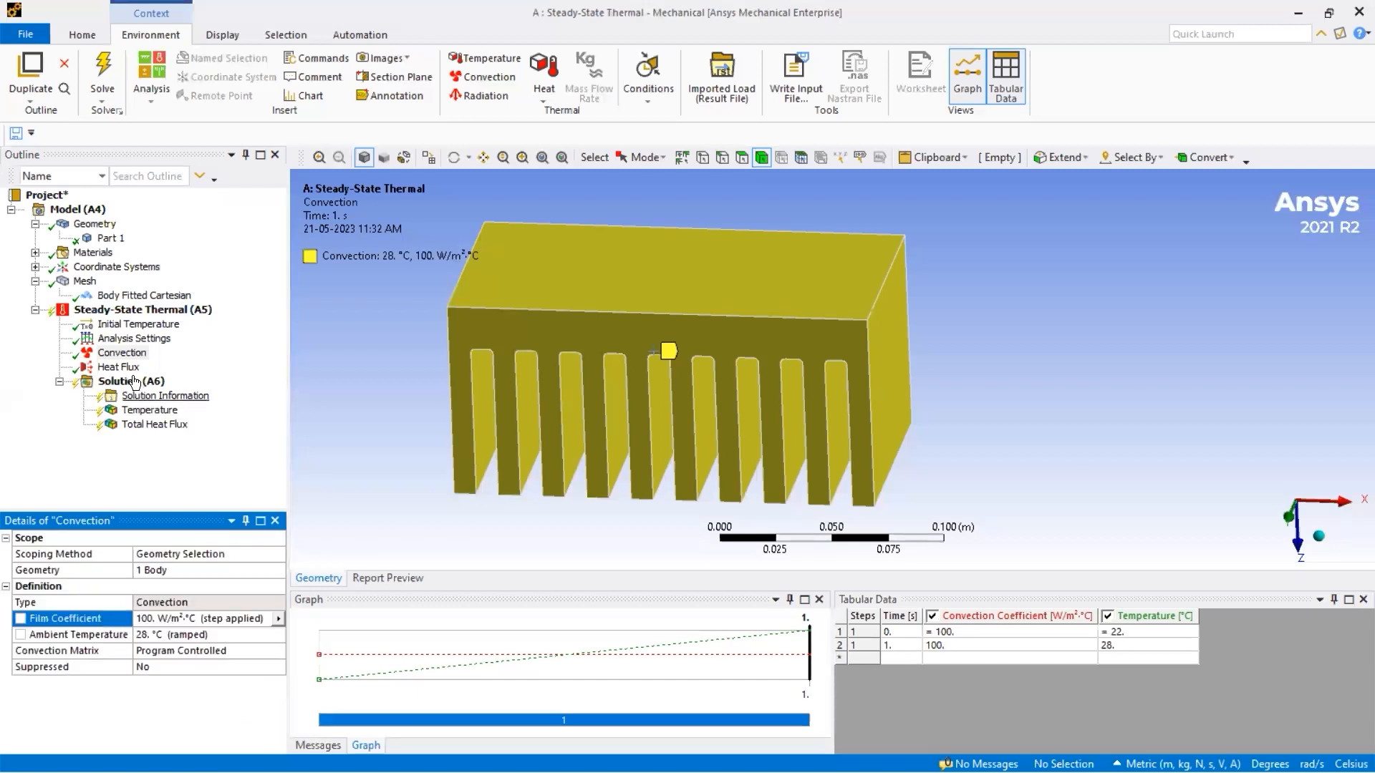
Set the film coefficient of the convection load on the heat sink body to 30 W/m²·°C.
click(121, 367)
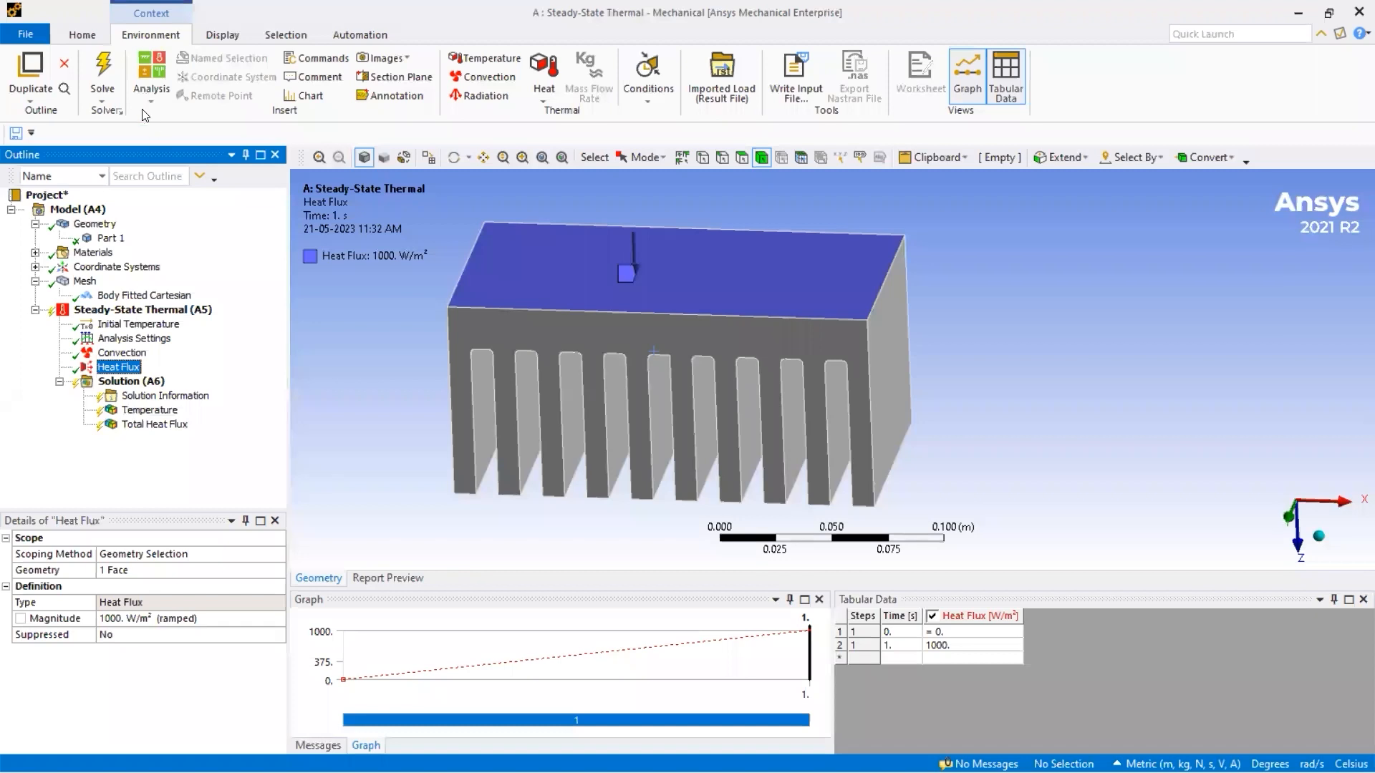
click(122, 353)
click(120, 339)
click(120, 354)
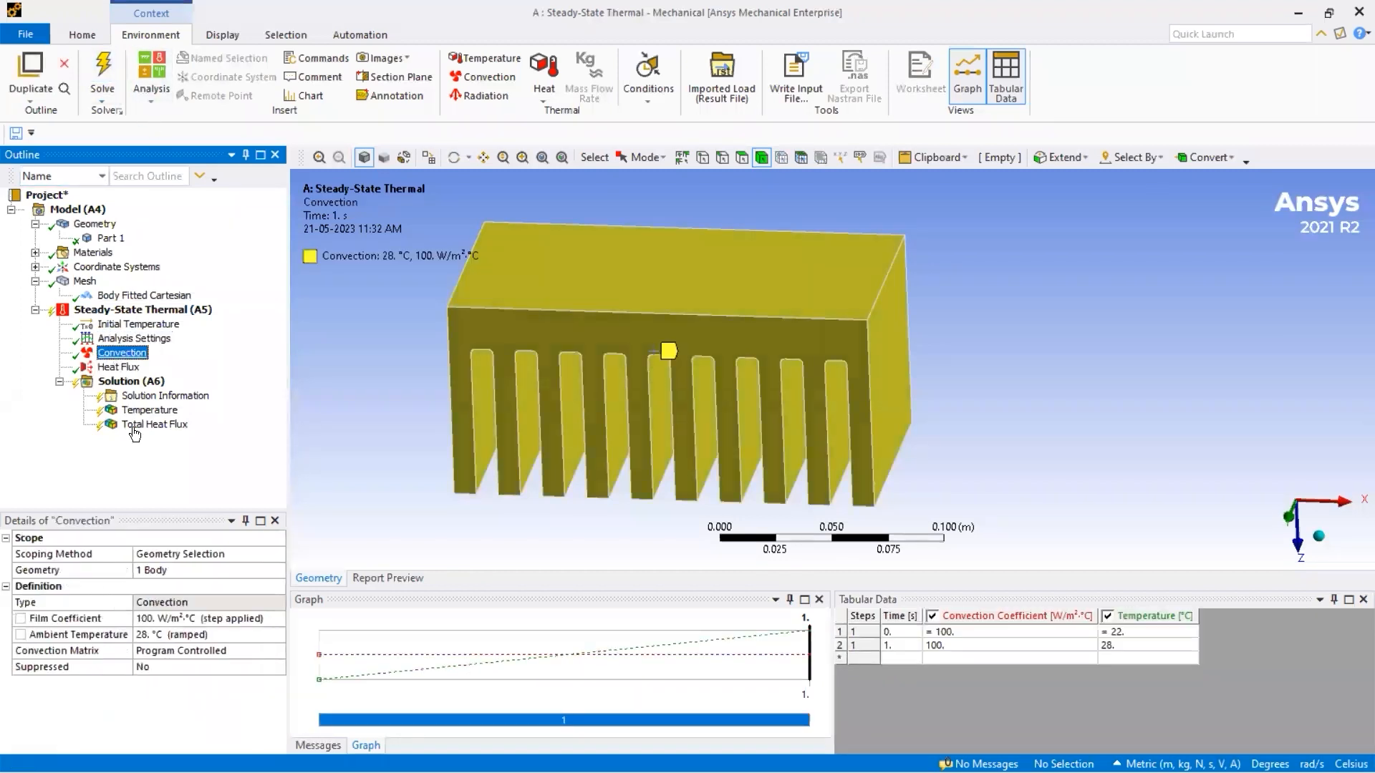
click(163, 619)
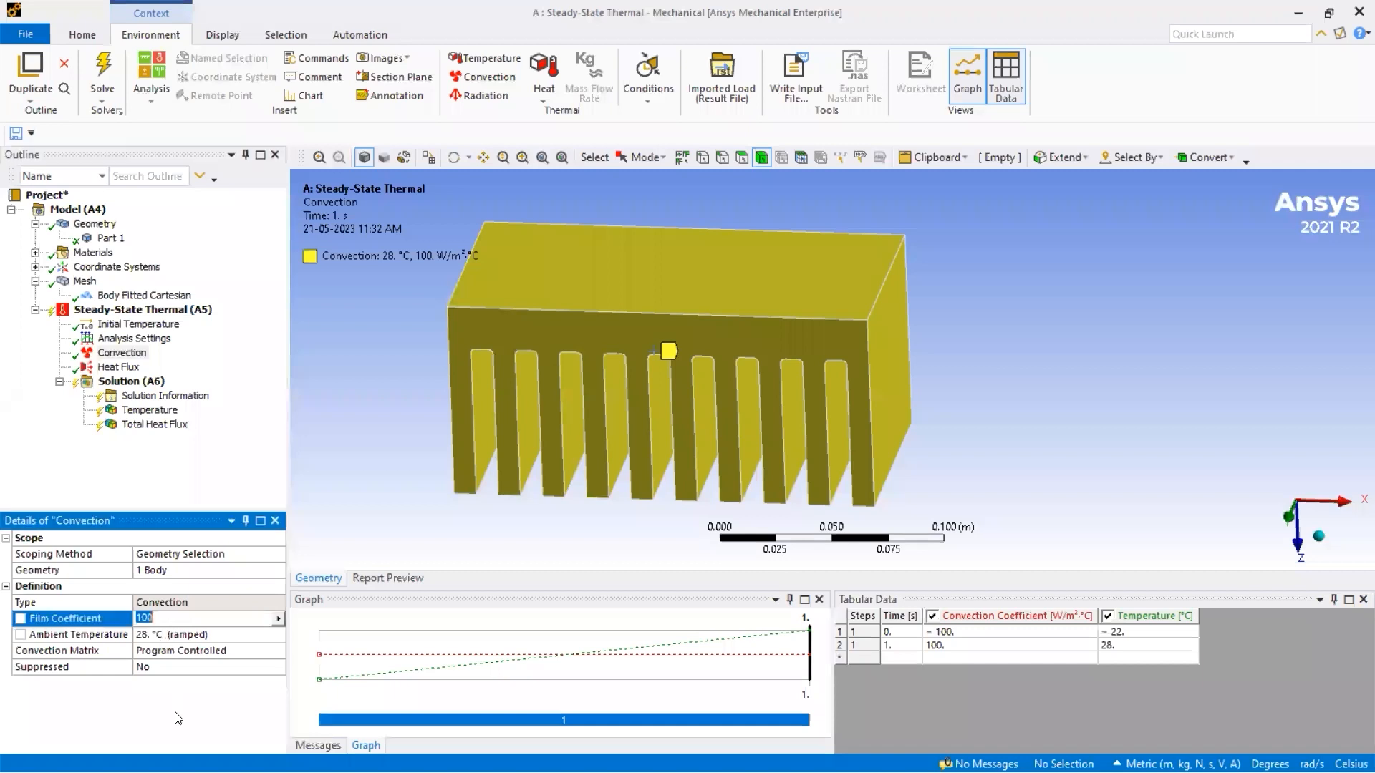
click(172, 619)
text(30)
key(Return)
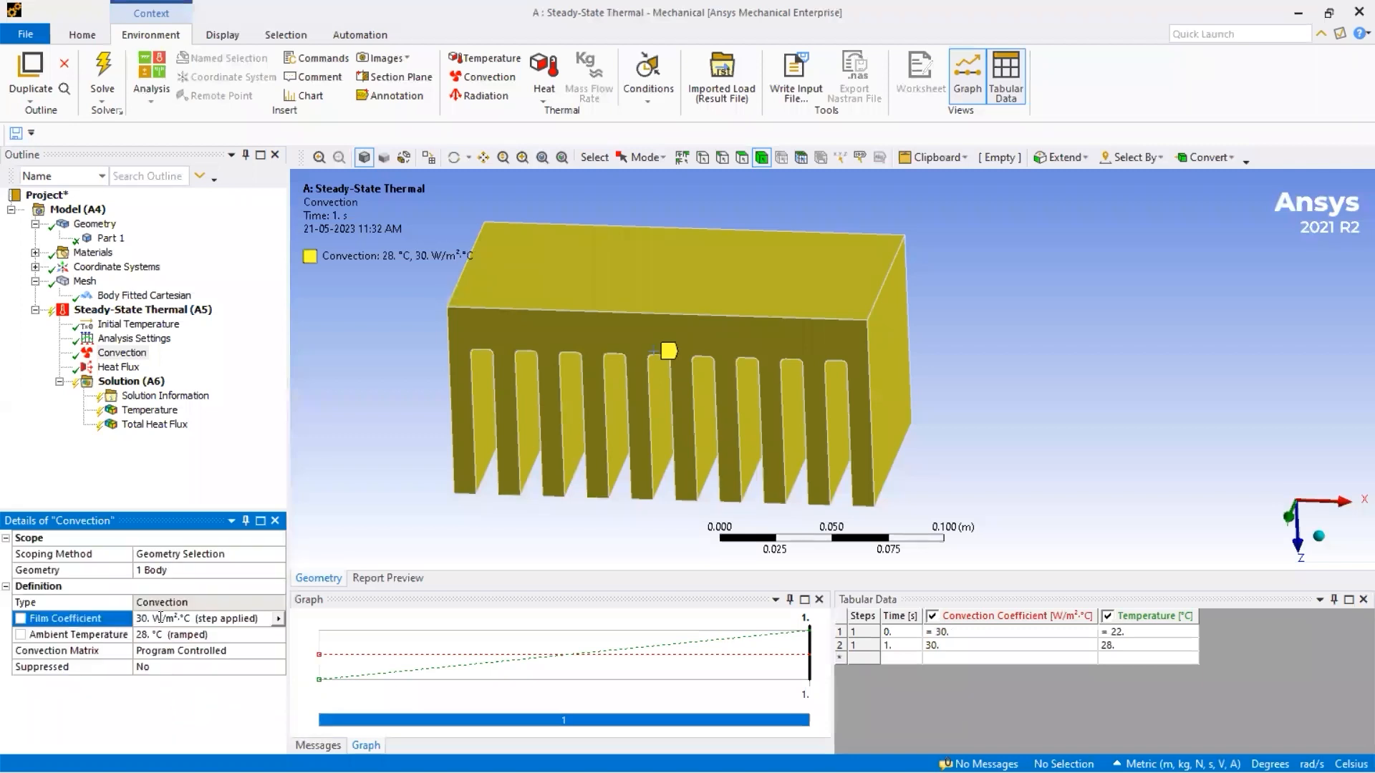
Re-solve the steady-state thermal analysis and animate the Total Heat Flux result on the heat sink.
click(118, 367)
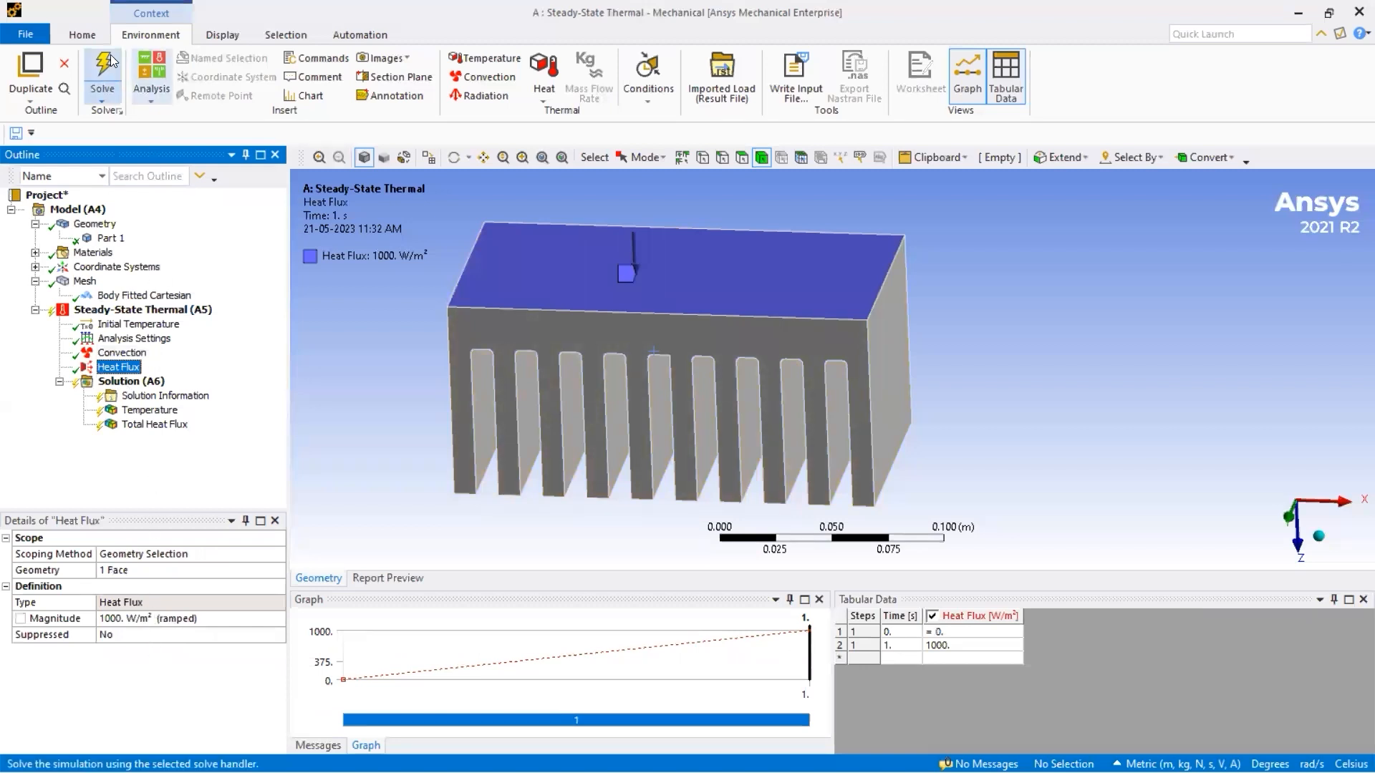
click(103, 76)
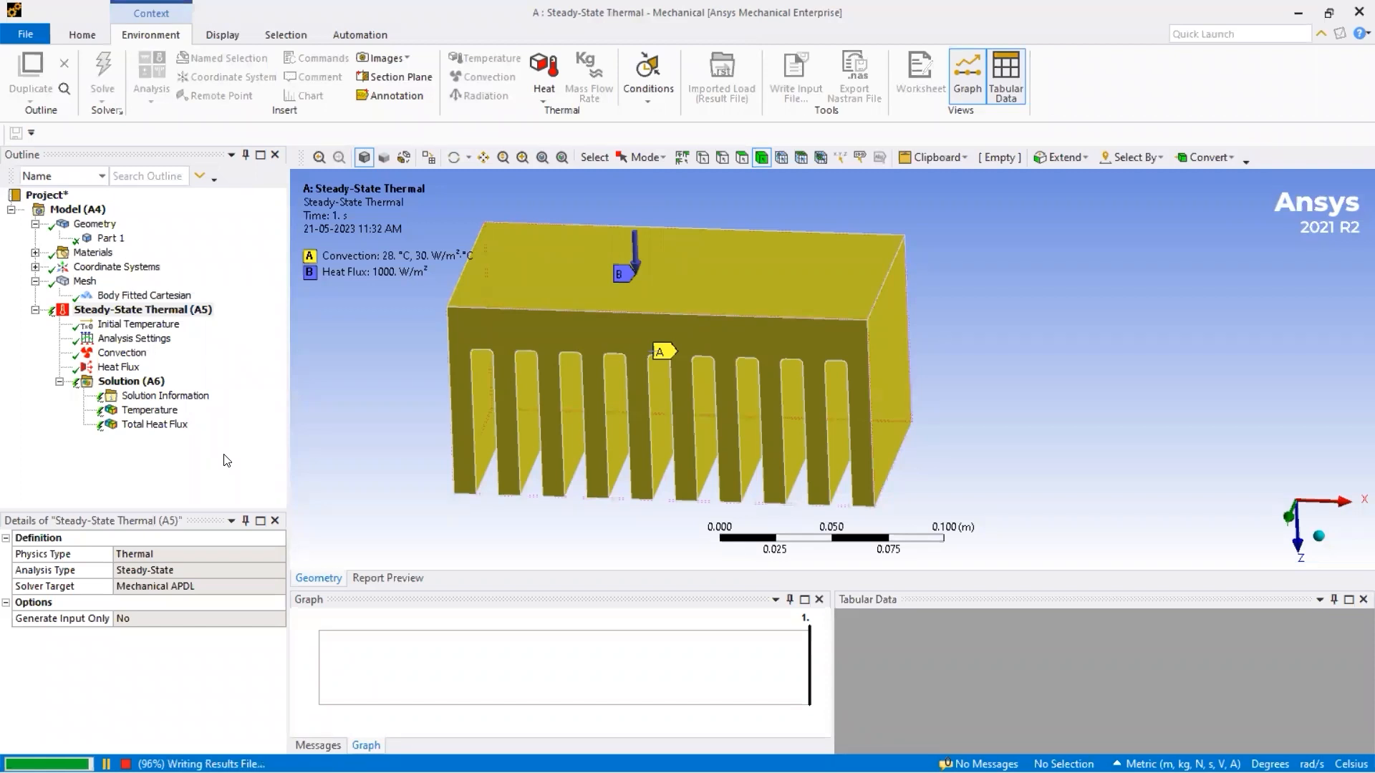
click(156, 424)
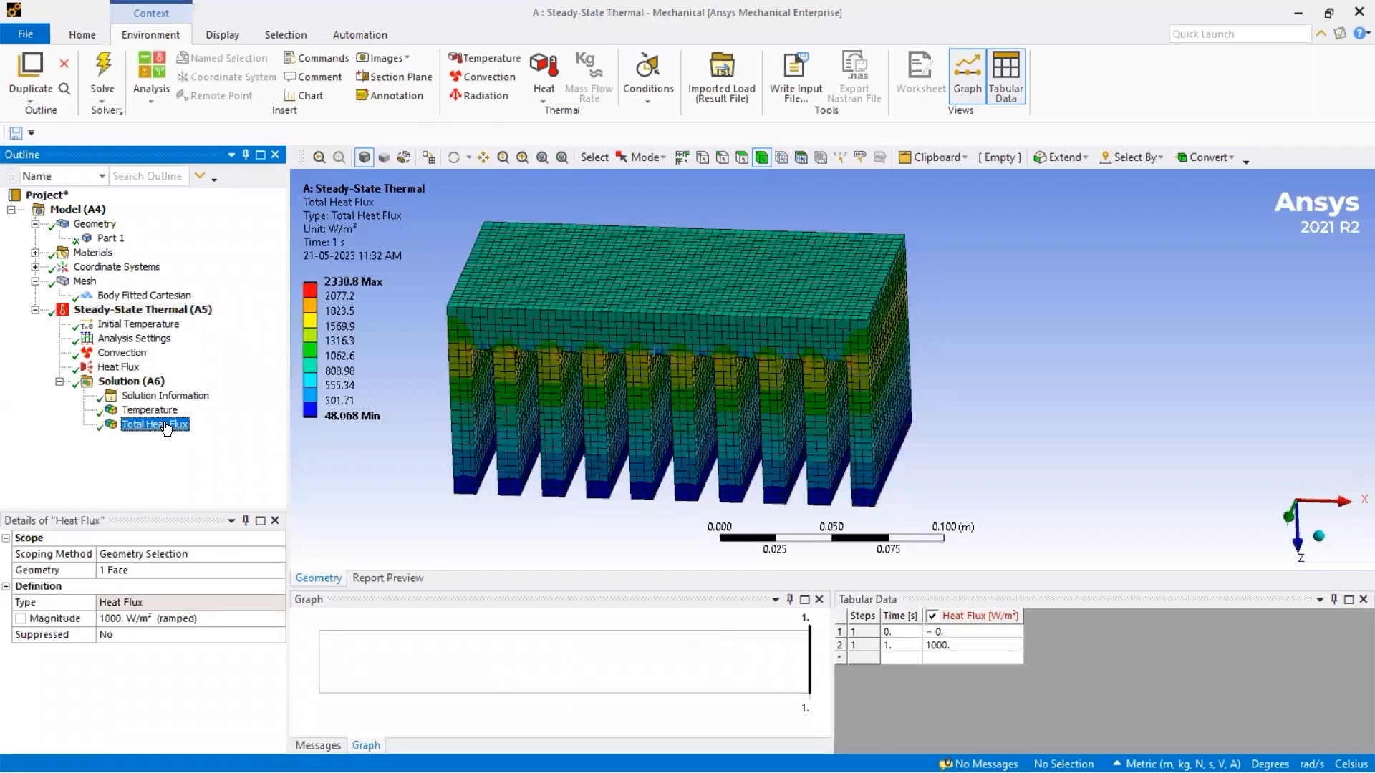
drag(541, 315, 531, 274)
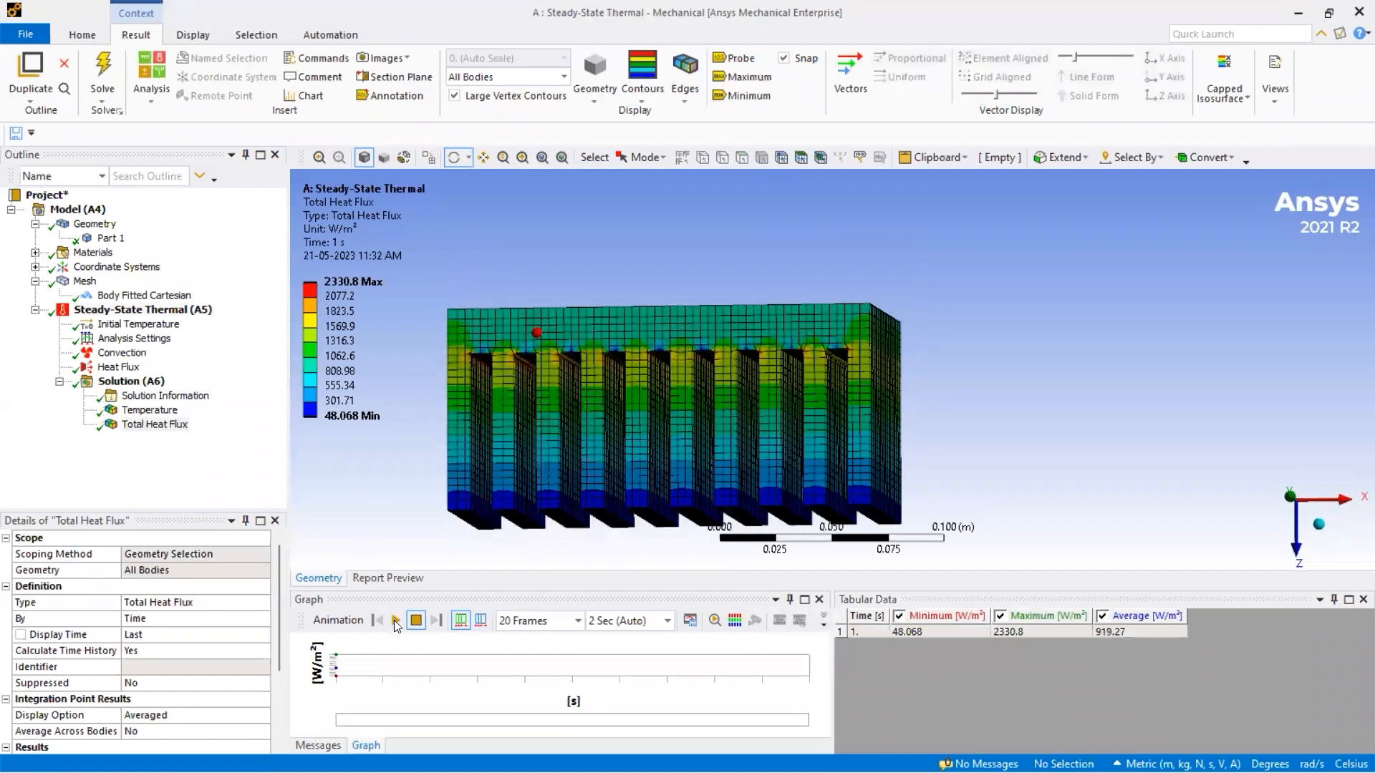
click(396, 621)
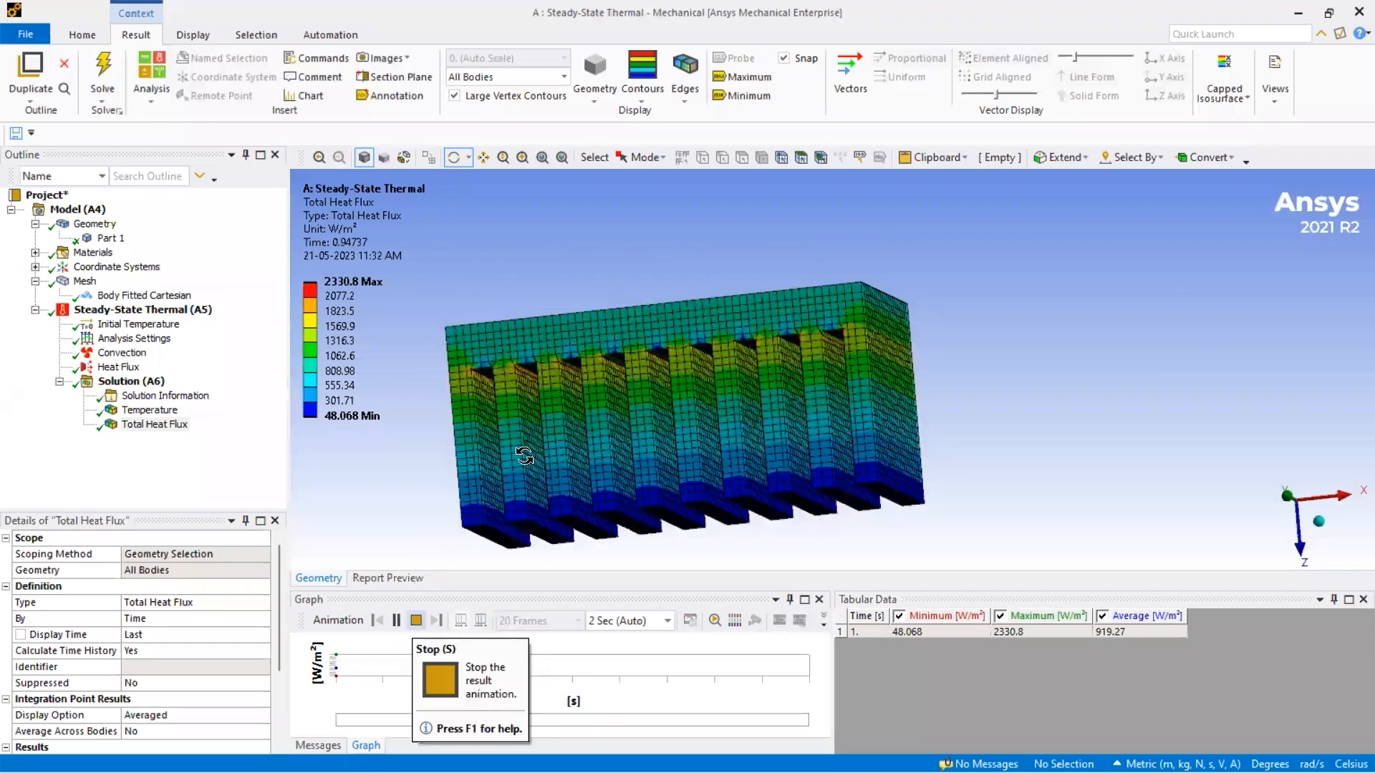
click(415, 622)
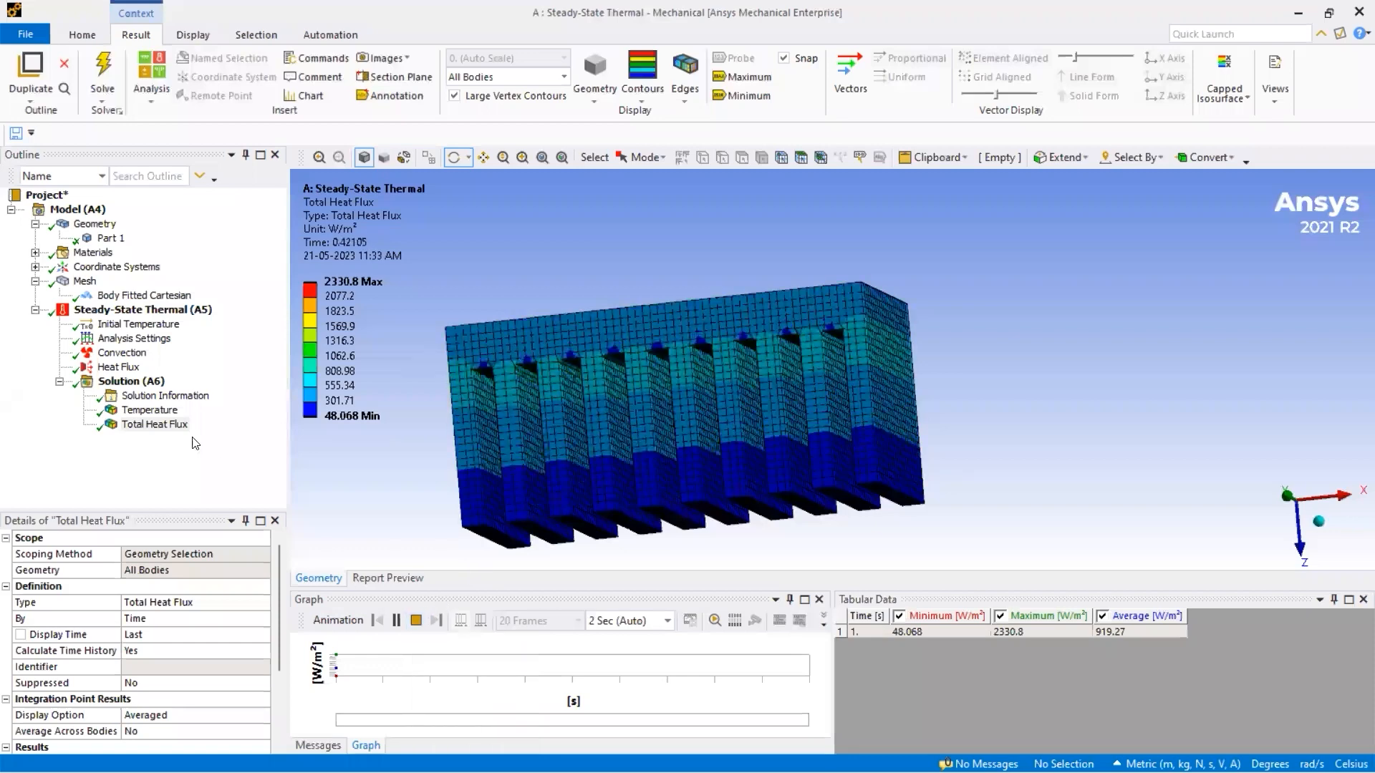
Animate the Temperature result and examine its distribution over the base and fins from several angles.
click(145, 411)
click(396, 621)
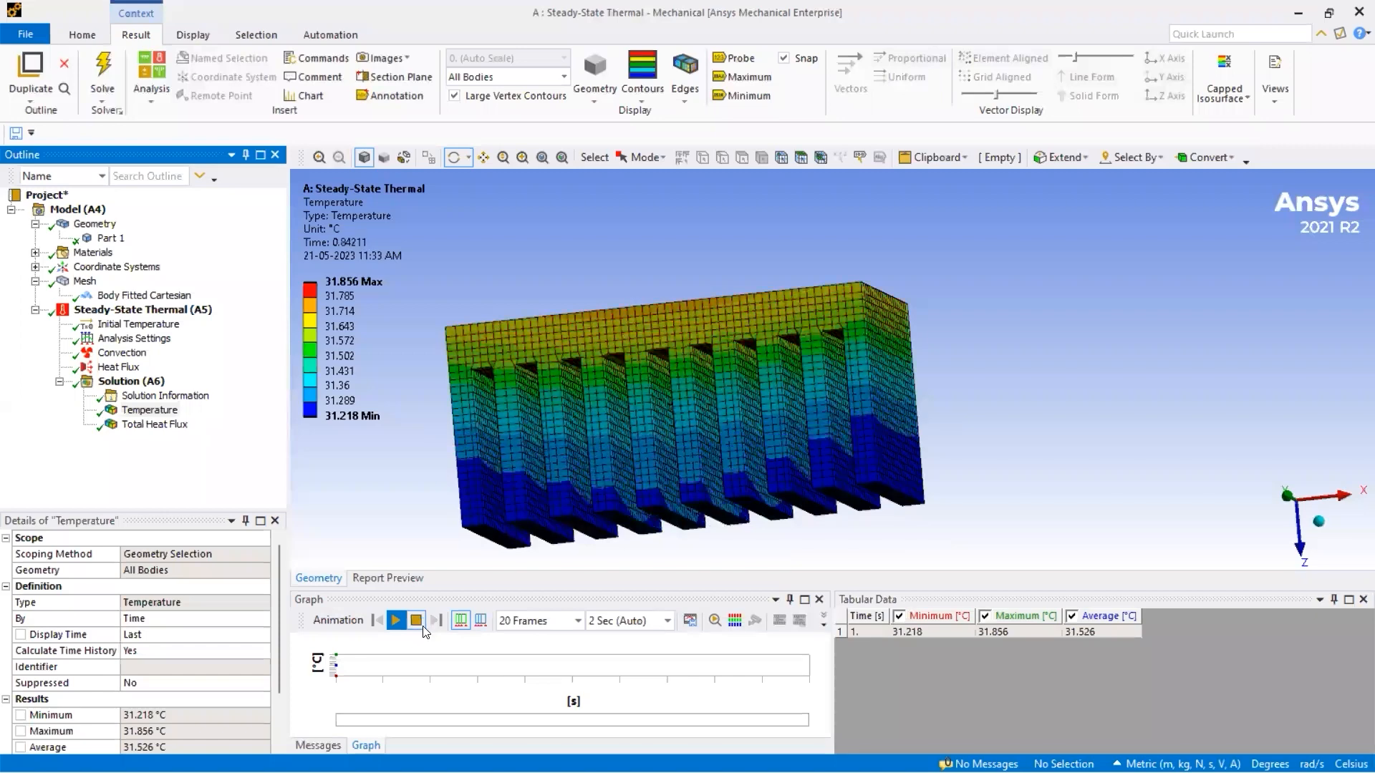
click(415, 621)
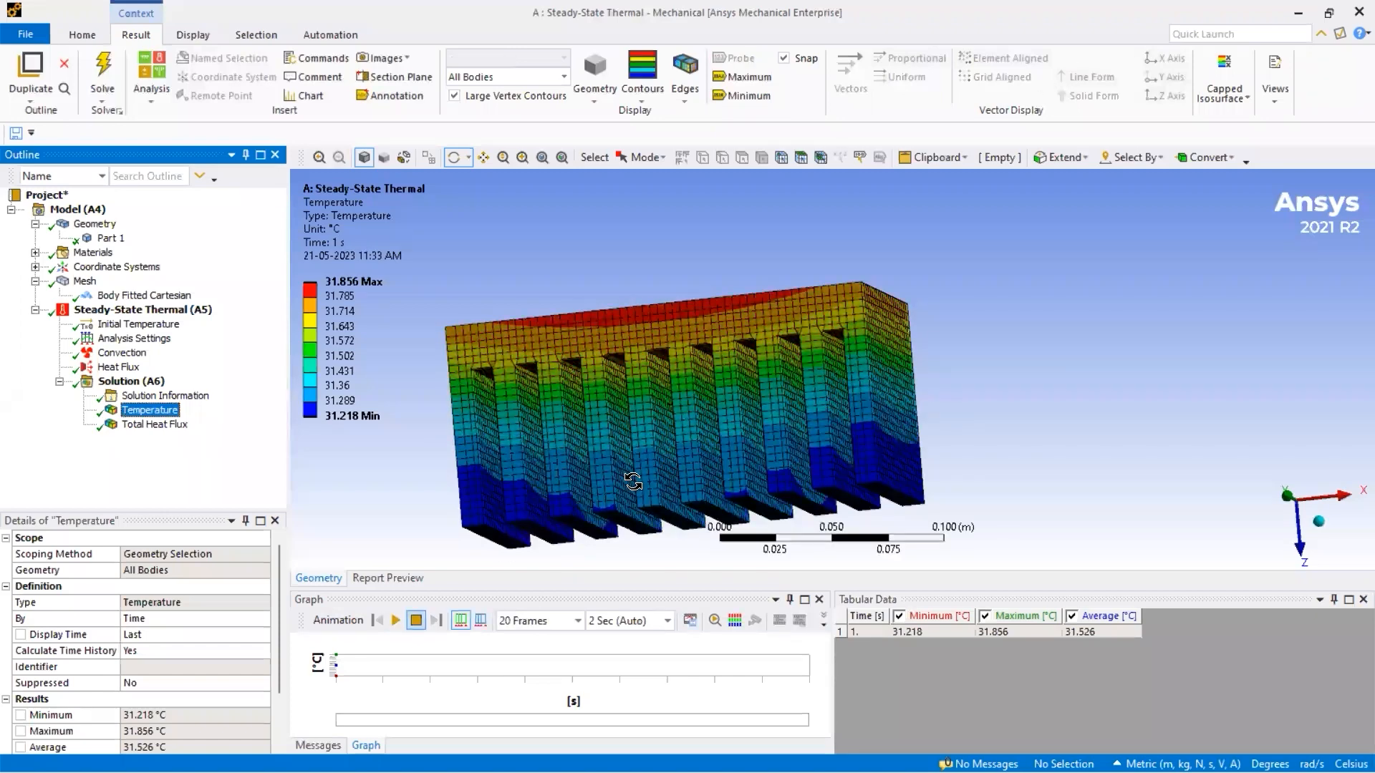
drag(592, 480, 618, 526)
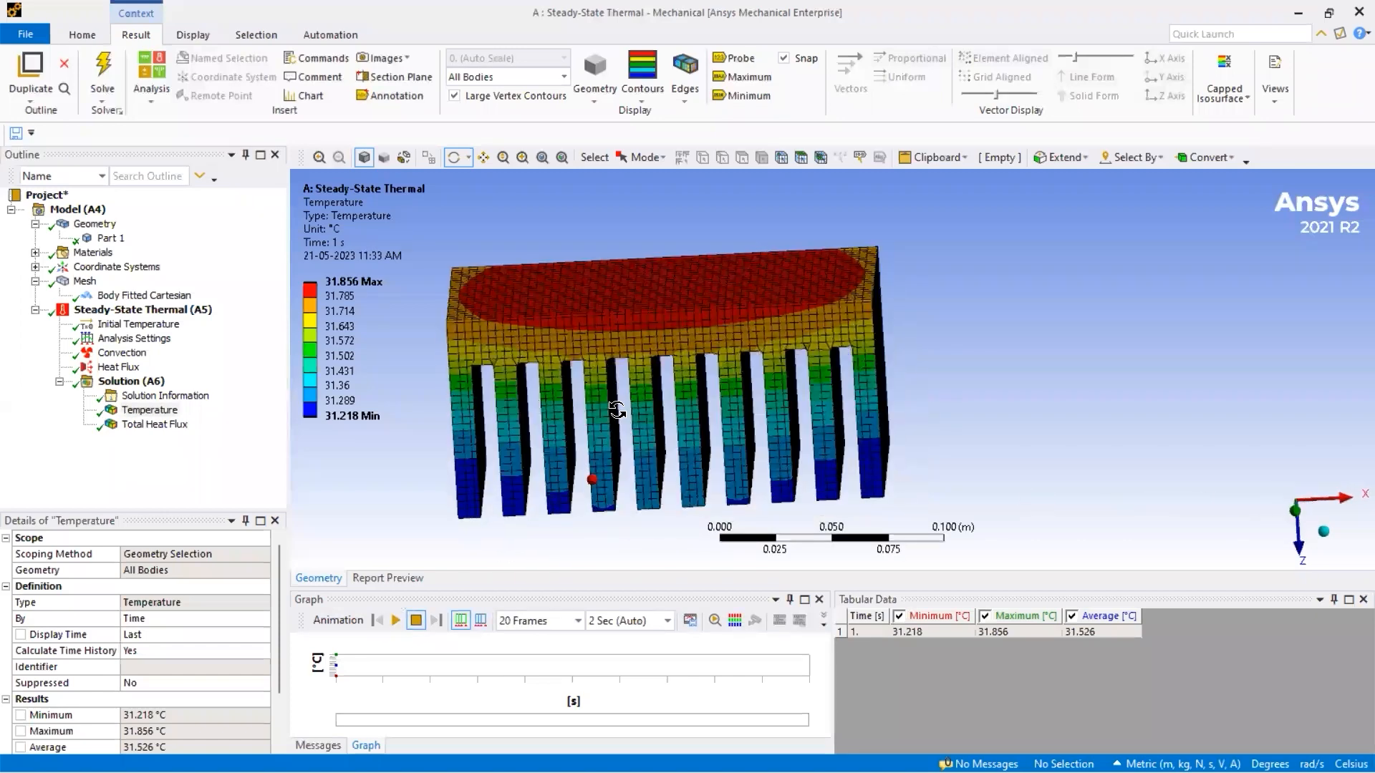
drag(528, 311, 637, 361)
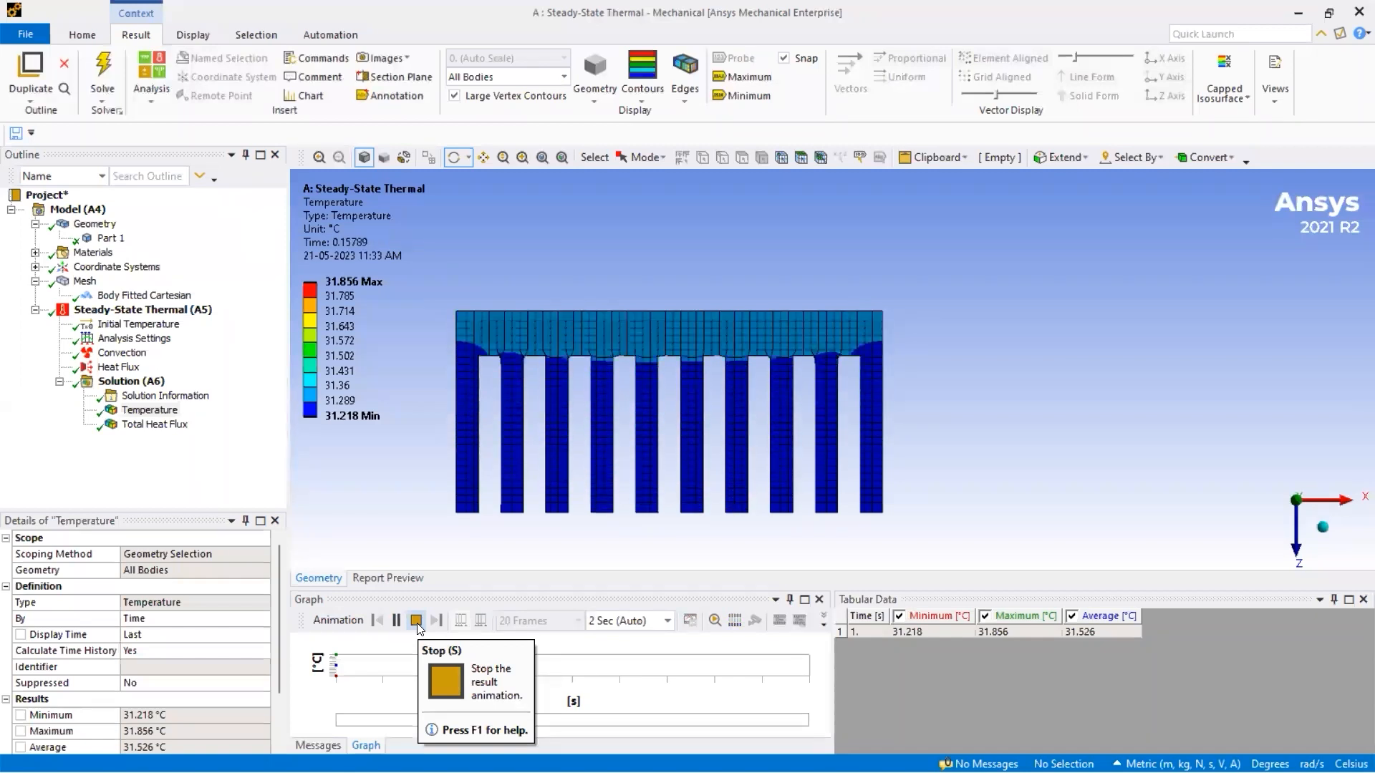
click(416, 621)
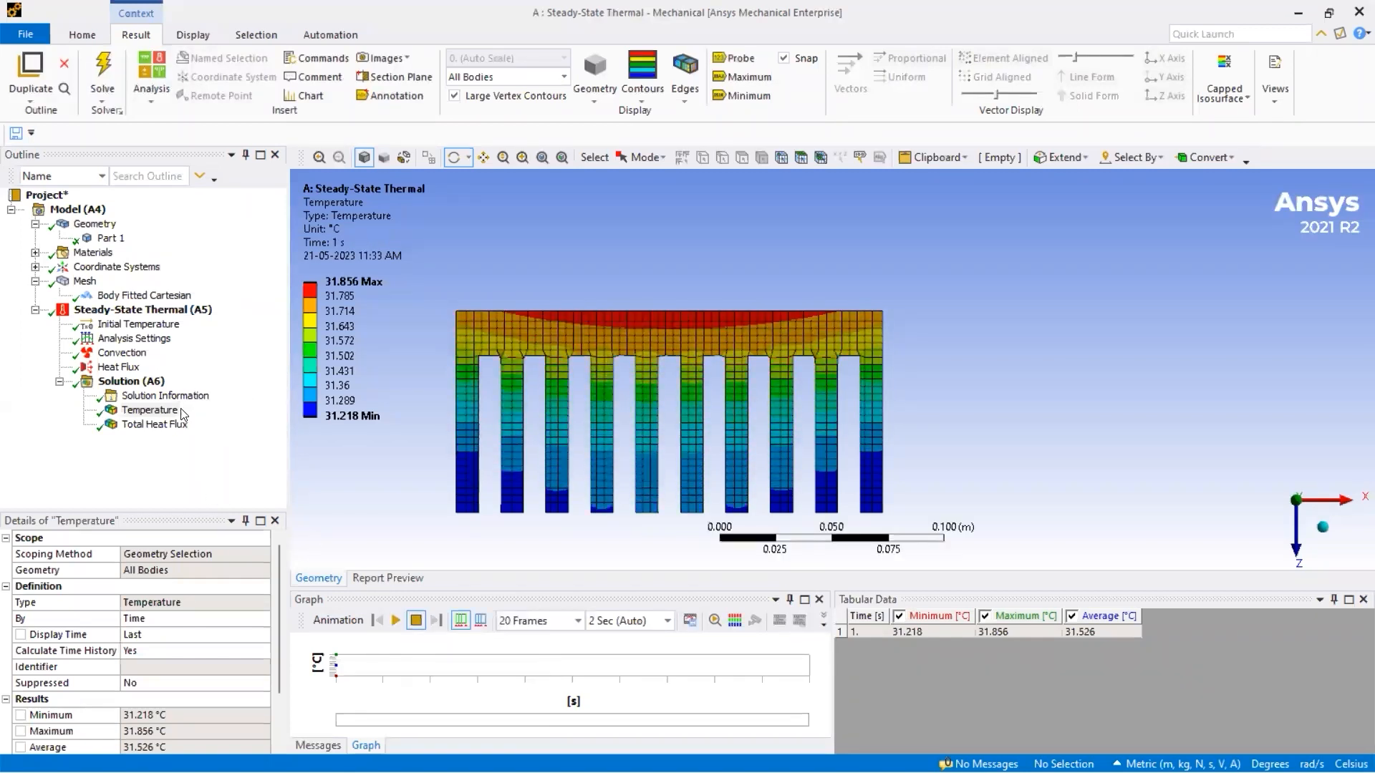
Animate the Total Heat Flux result in the front view of the fins.
click(154, 424)
click(395, 621)
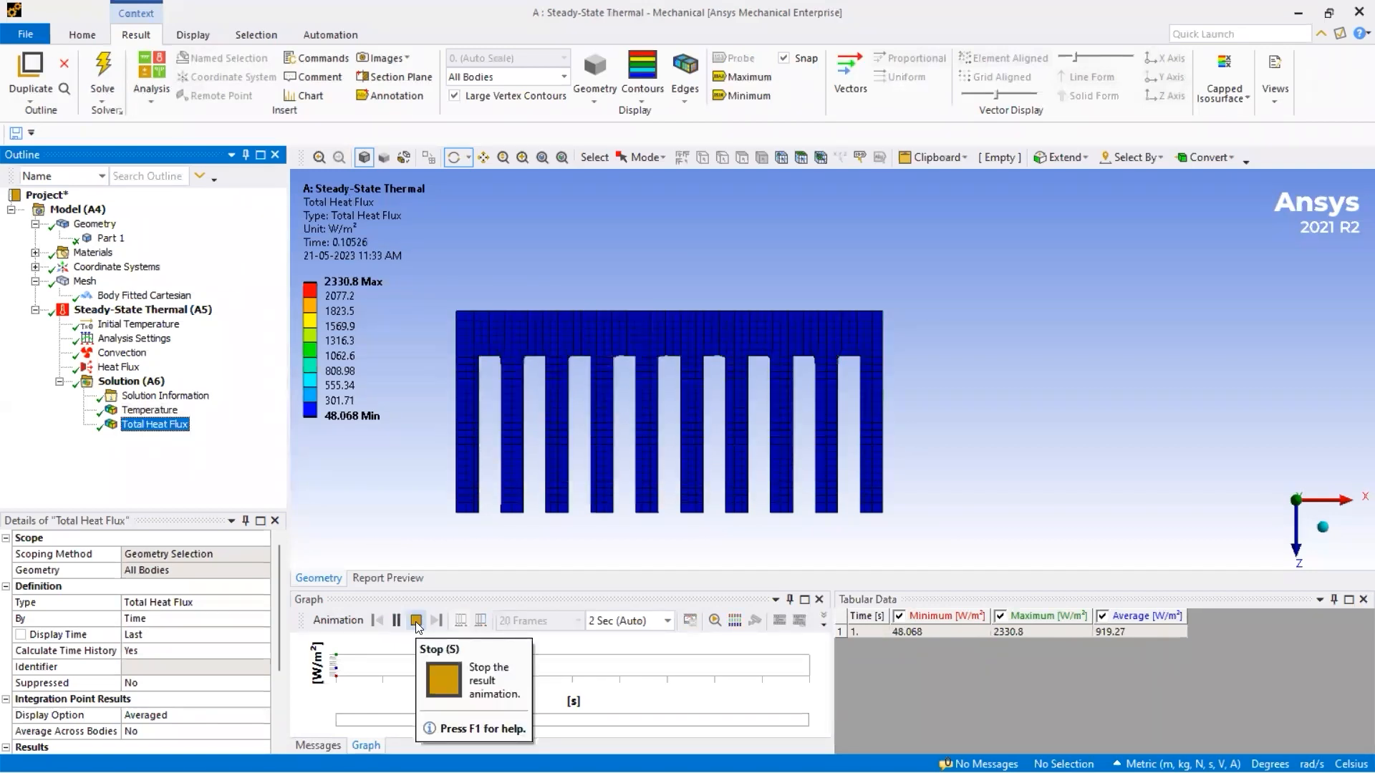
click(415, 622)
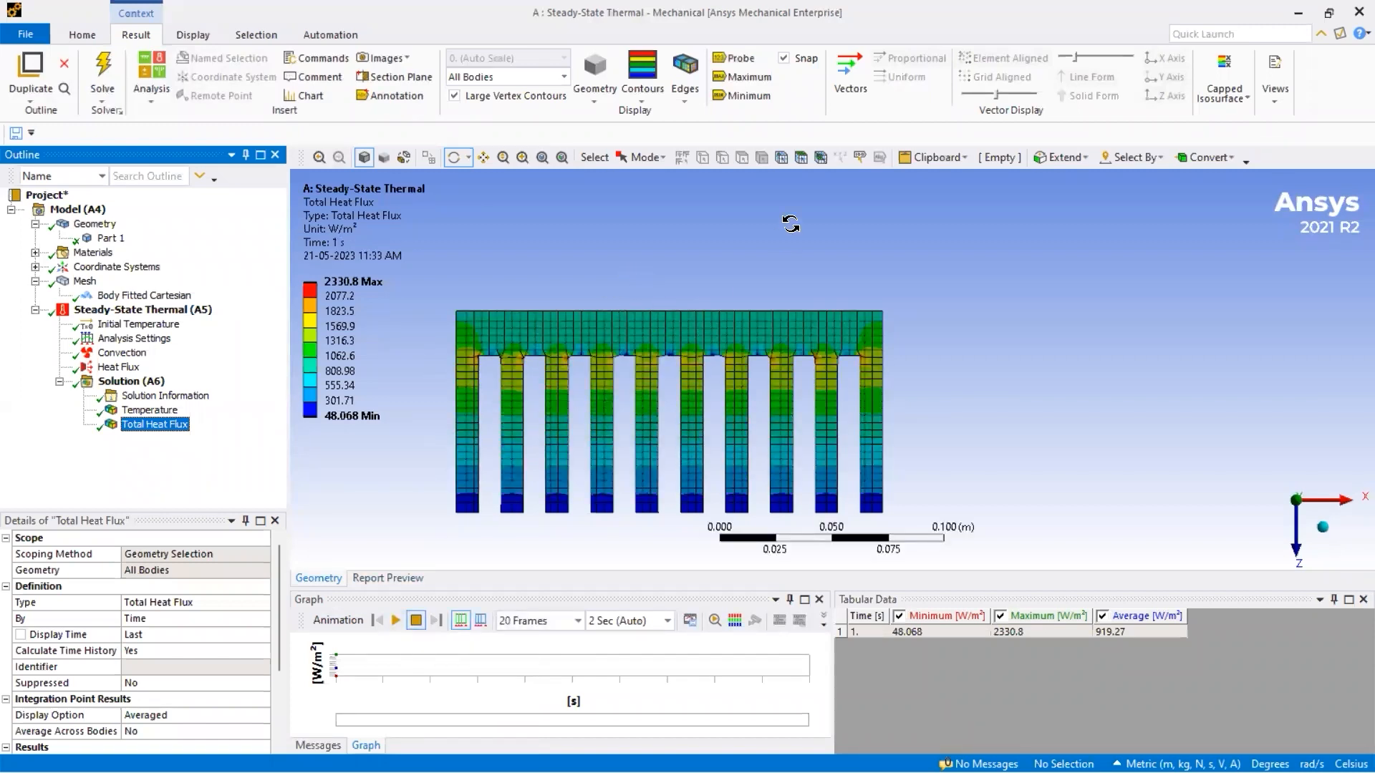
Compare the undeformed wireframe and undeformed model edge displays on the Total Heat Flux result, returning to Show Elements.
click(645, 93)
click(678, 97)
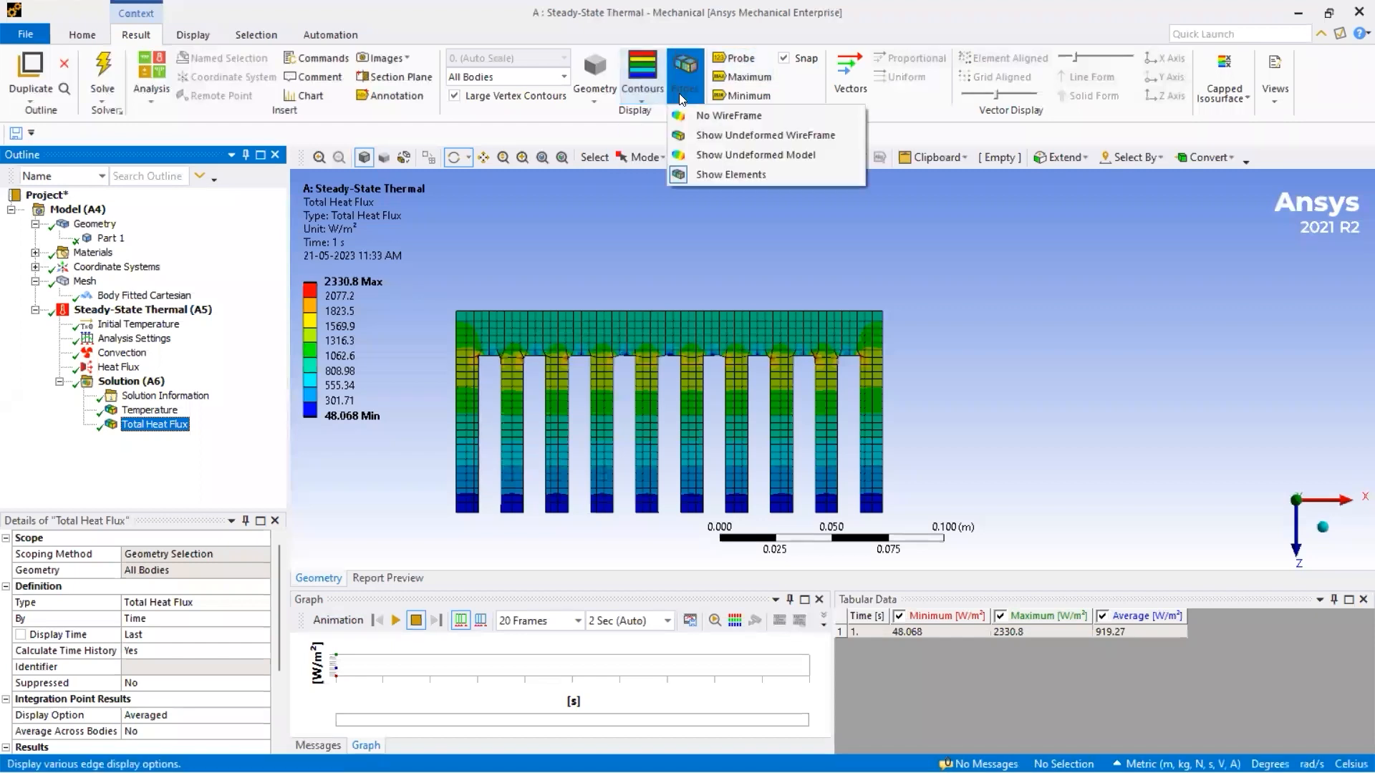
click(692, 135)
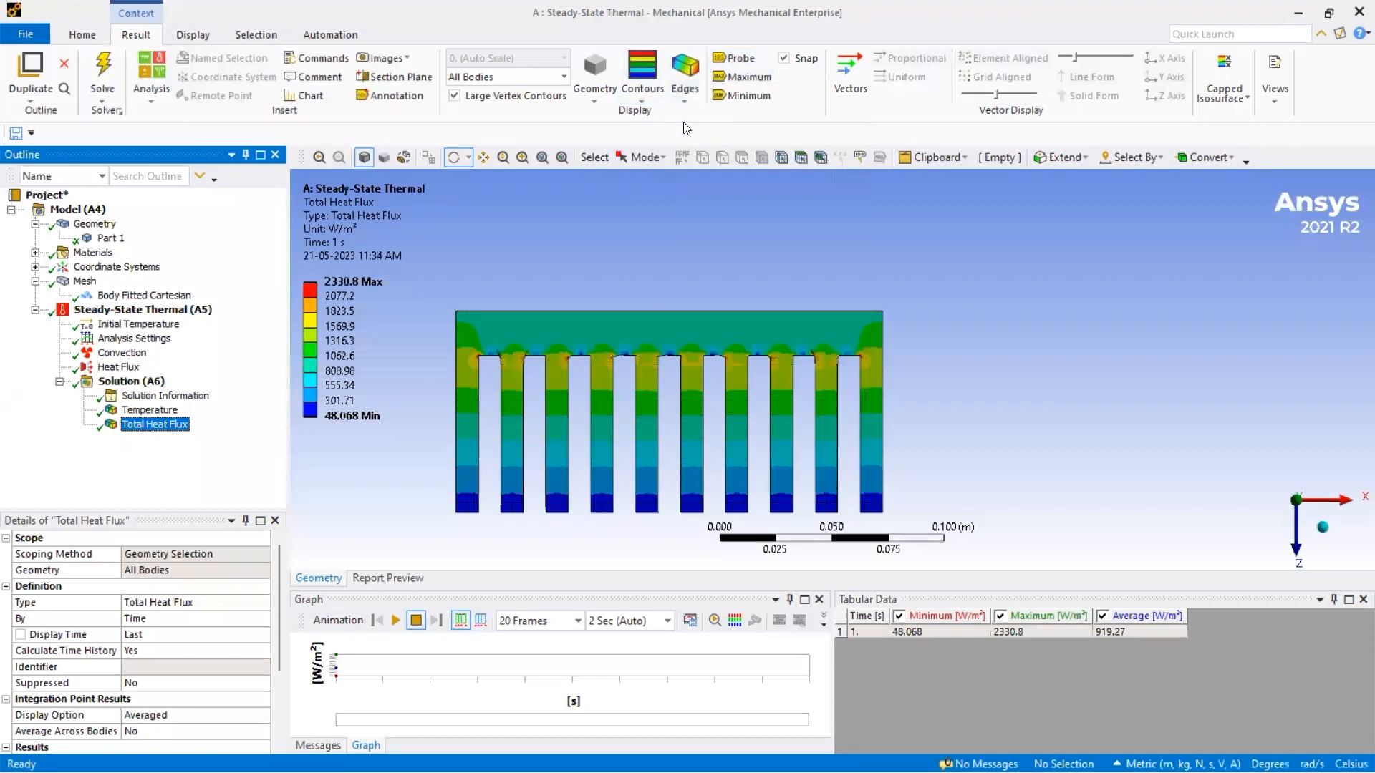
click(683, 95)
click(702, 155)
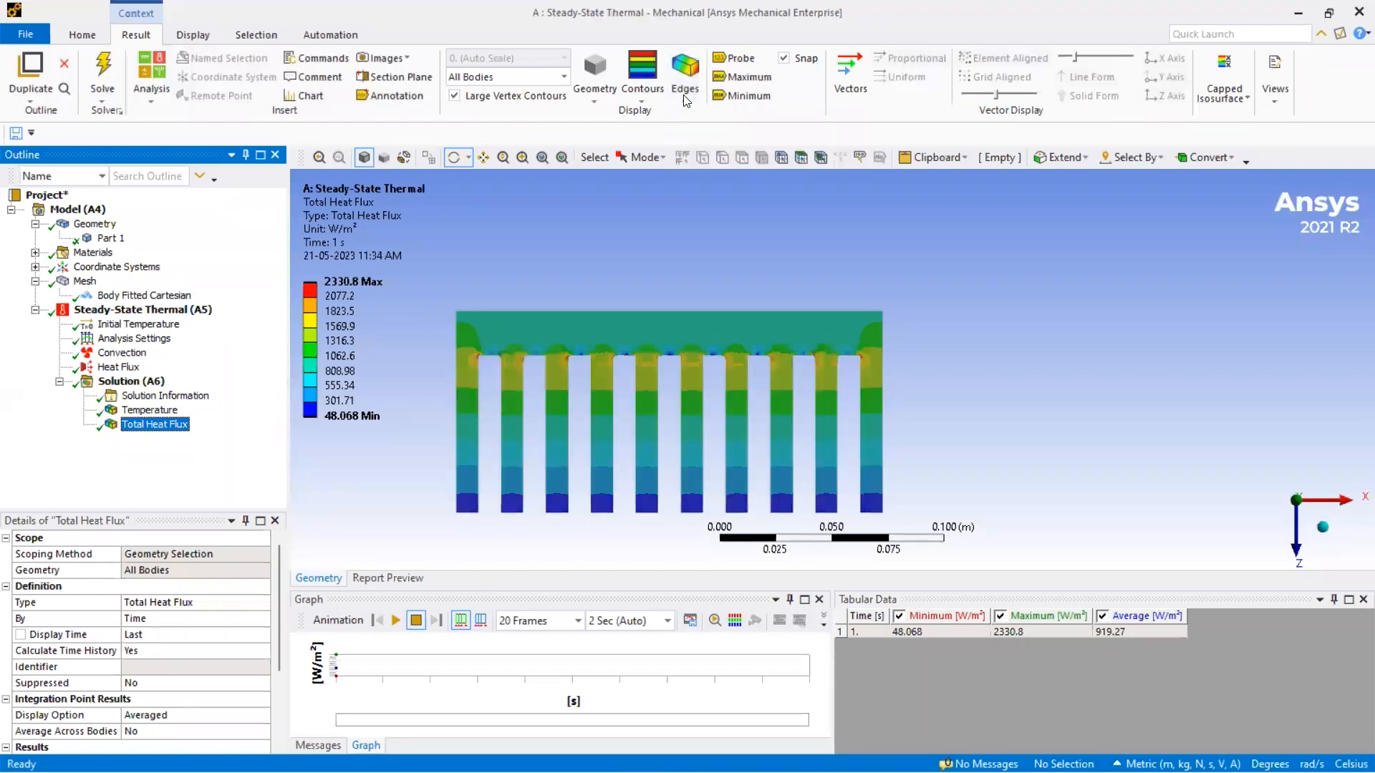
click(683, 97)
click(701, 177)
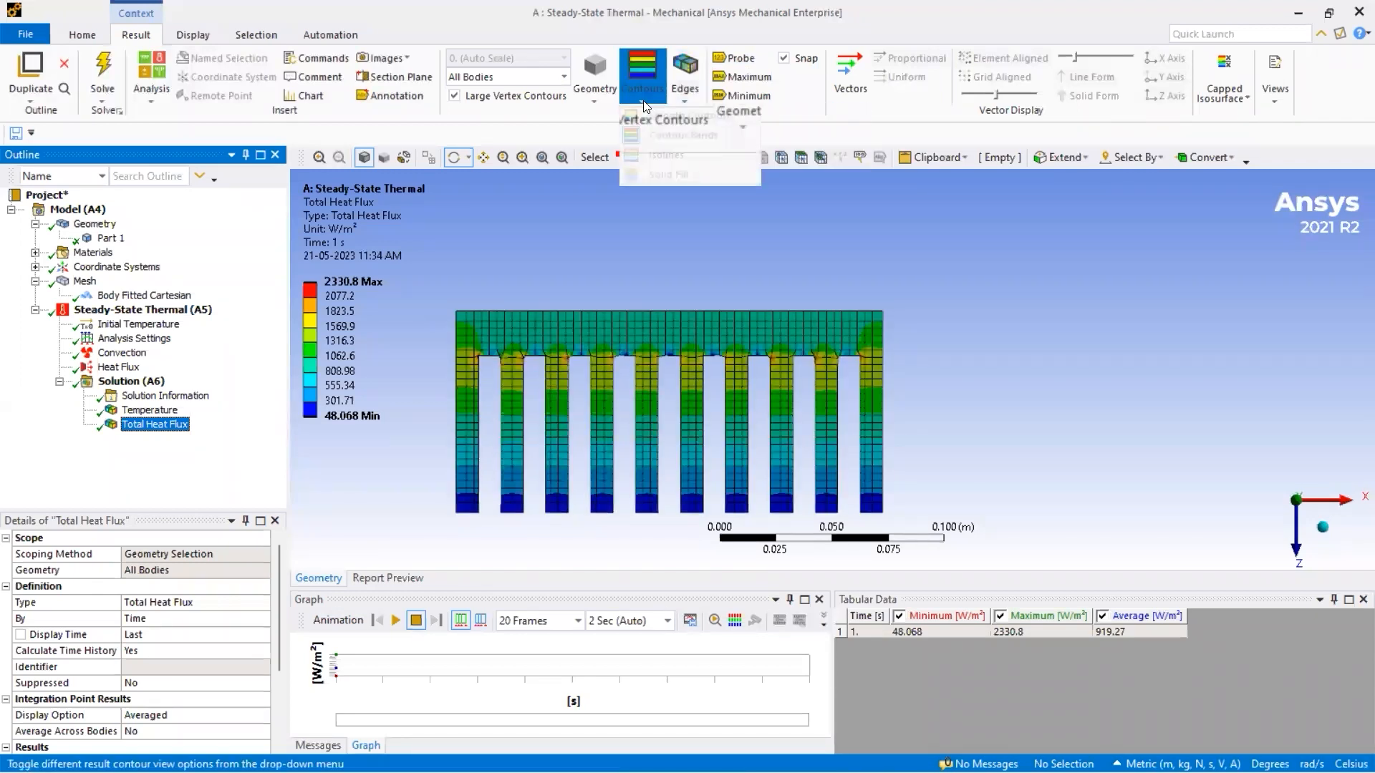
Compare the smooth, isoline and solid-fill contour styles, and examine the heat flux isolines around the fin roots.
click(643, 91)
click(666, 116)
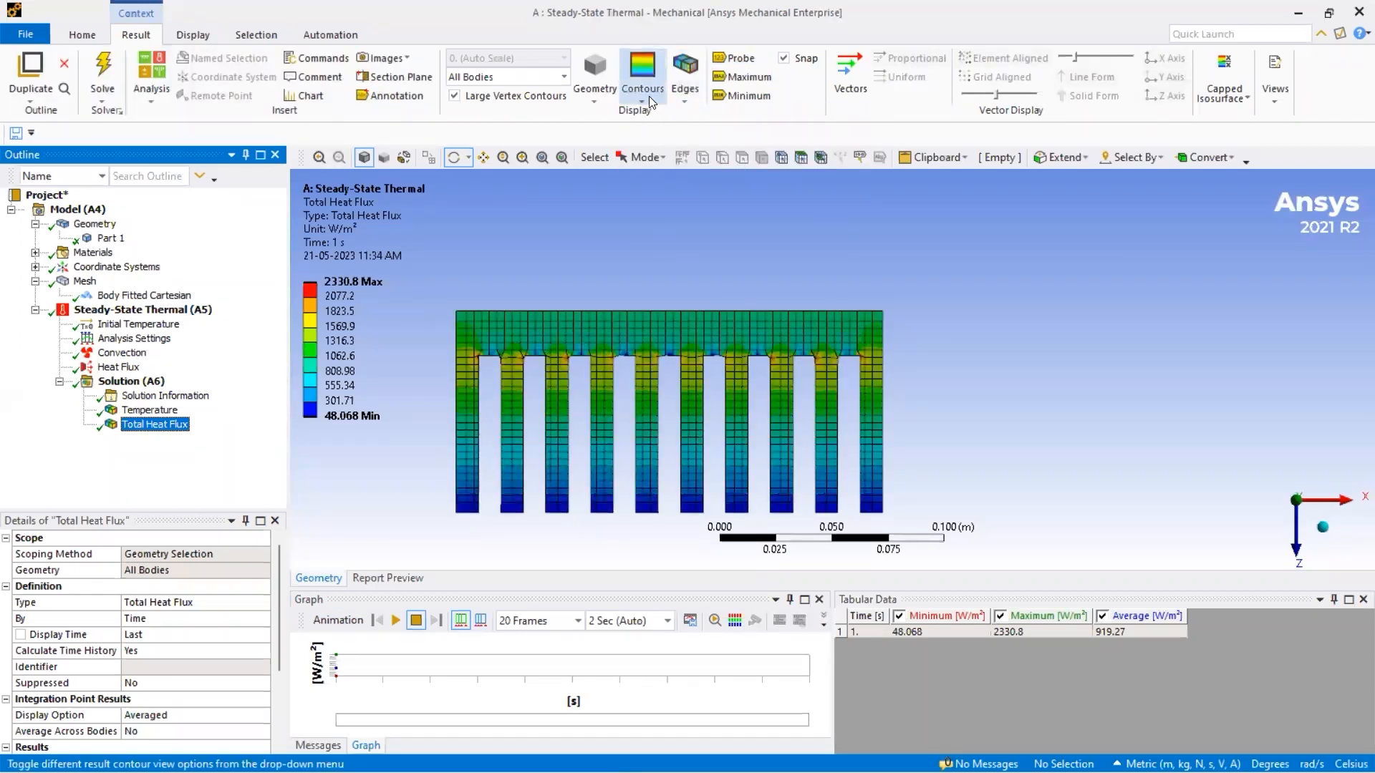
click(648, 96)
click(664, 156)
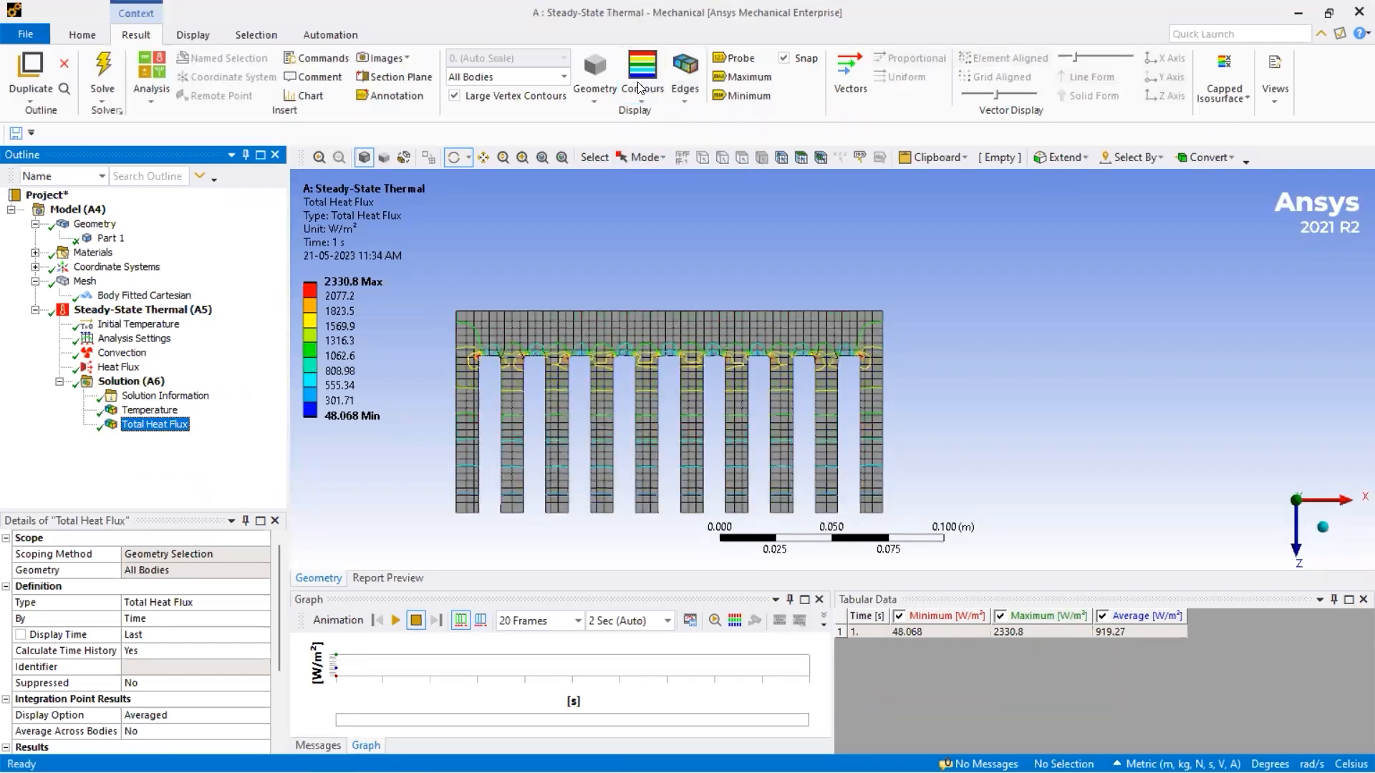
click(641, 91)
click(659, 176)
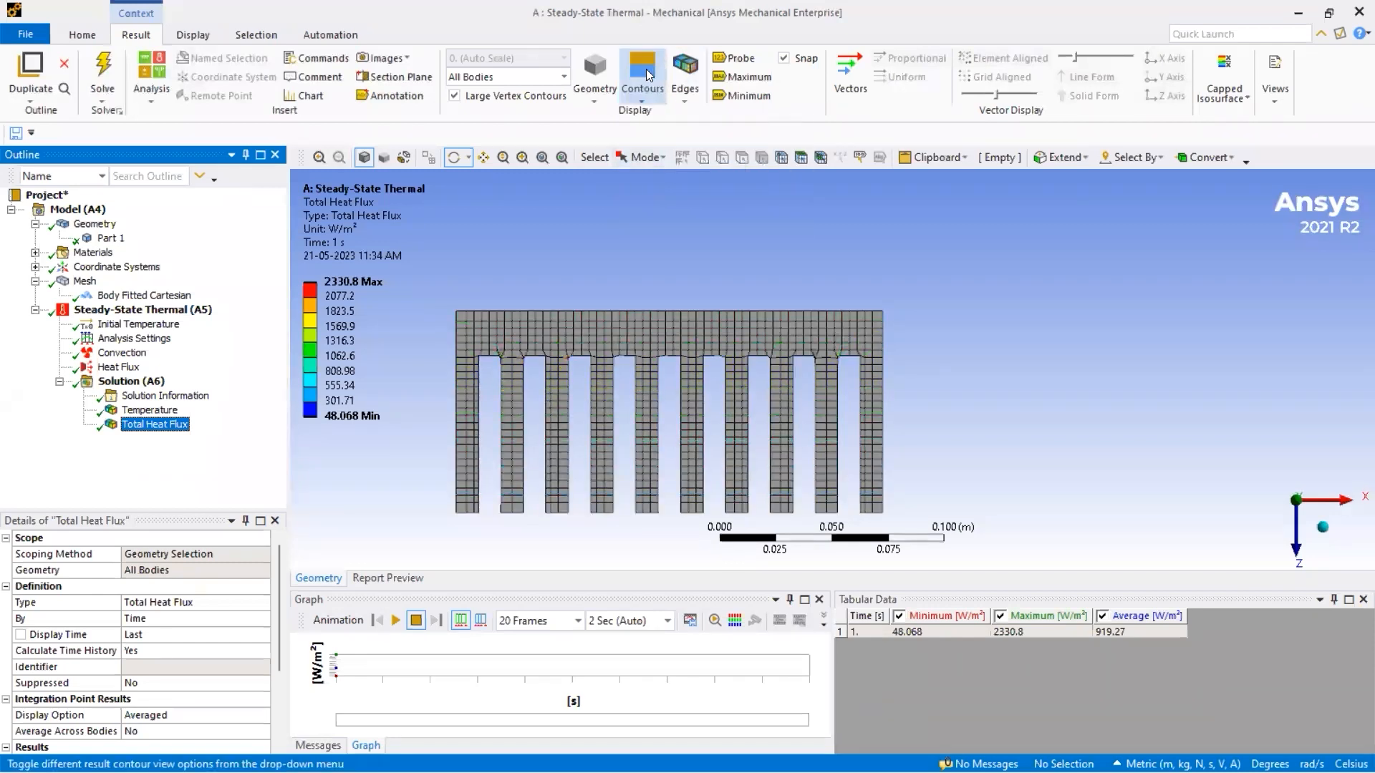
click(647, 78)
click(661, 136)
scroll(804, 362, up, 8)
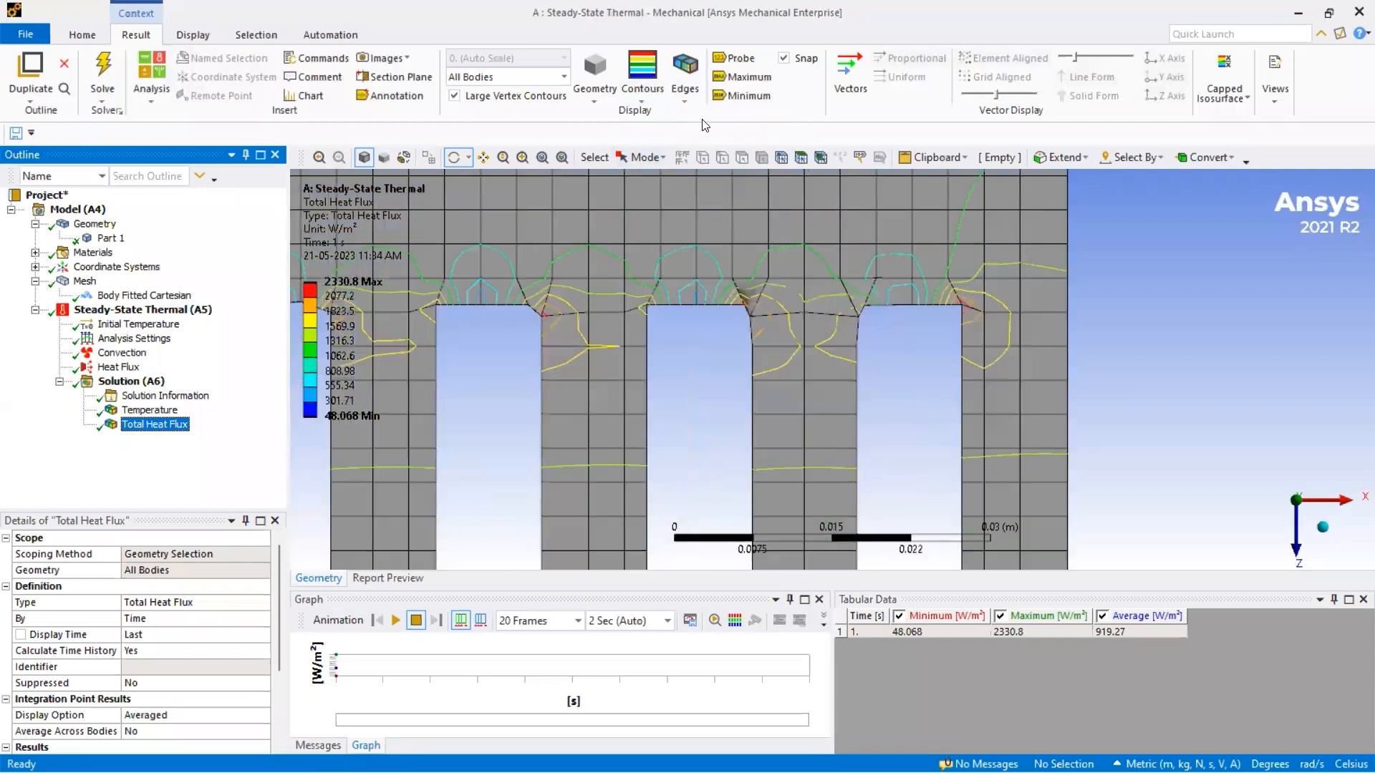
Hide the element edges on the Total Heat Flux result with the No WireFrame display.
click(685, 86)
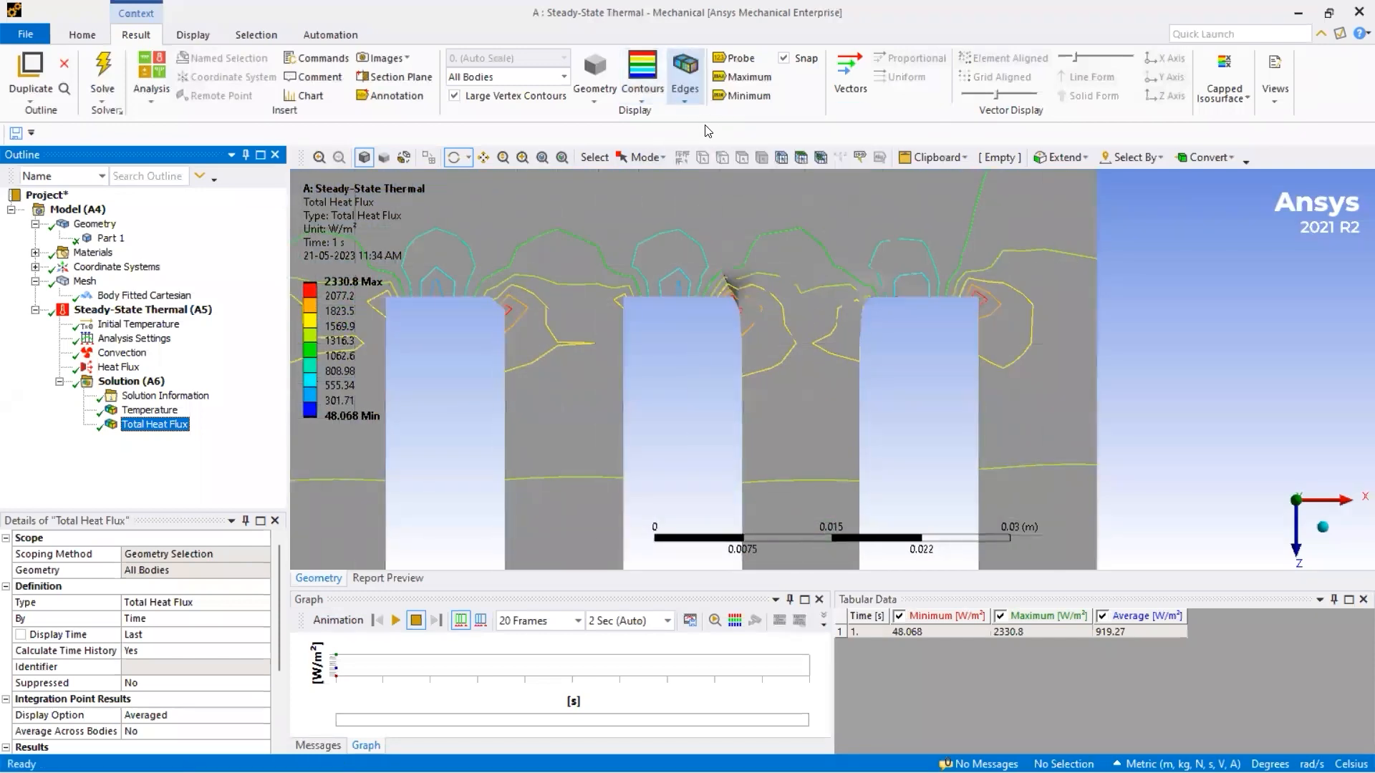
click(698, 140)
click(684, 98)
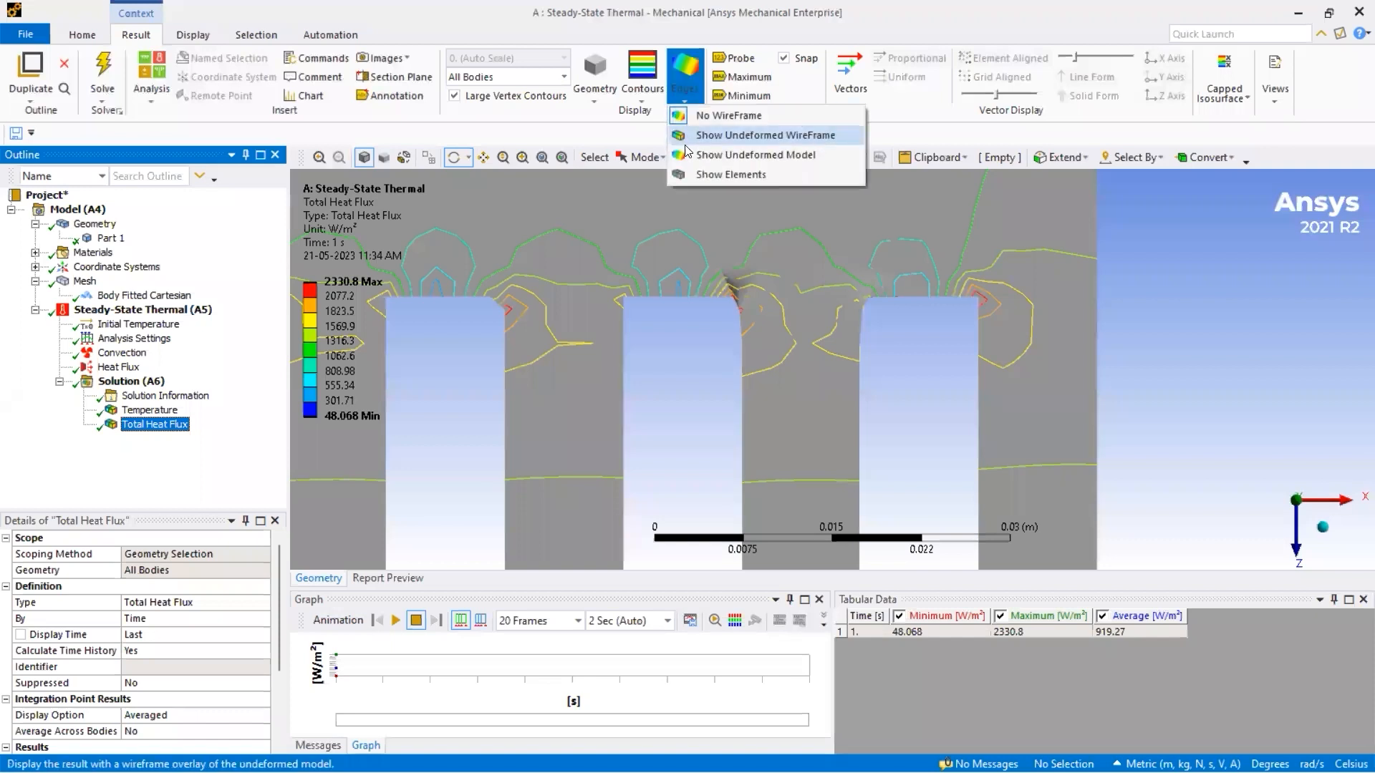
click(686, 138)
click(684, 96)
click(686, 152)
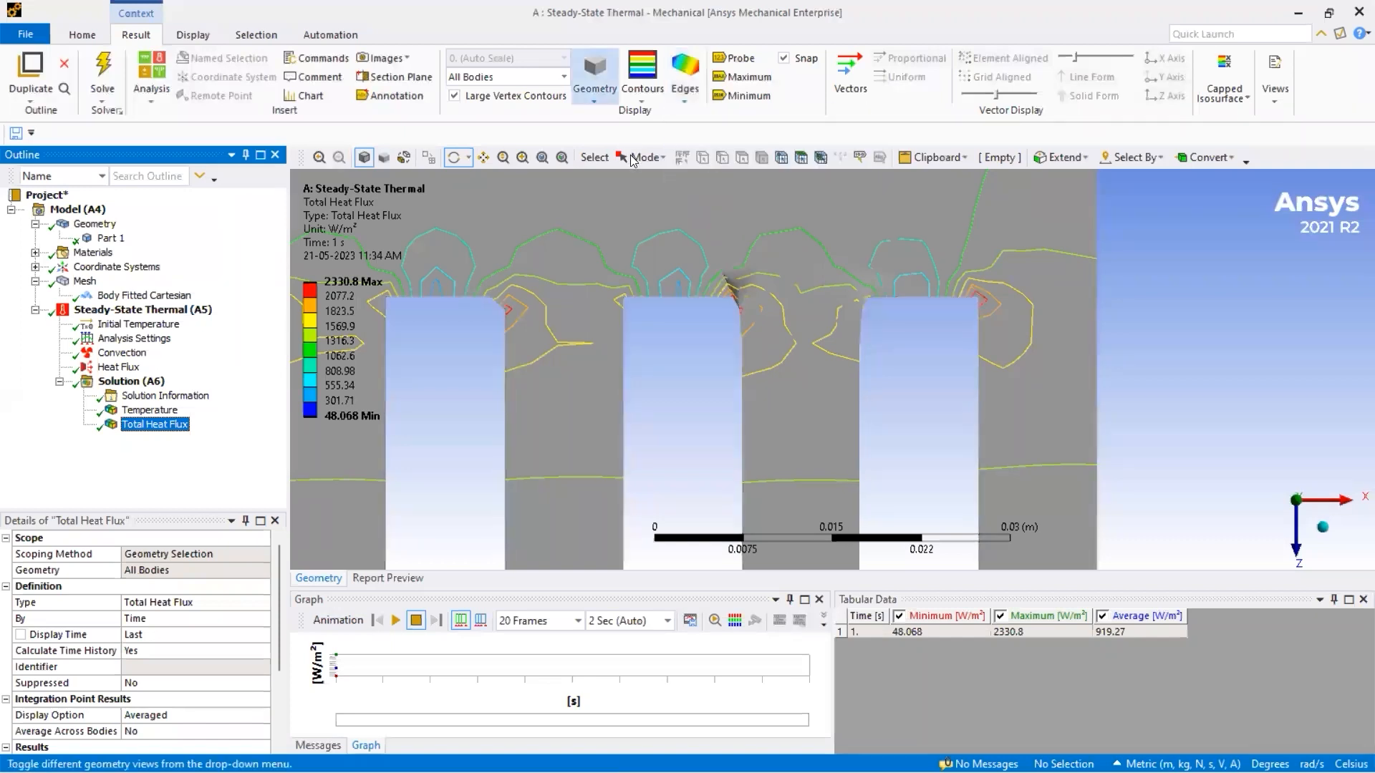
Compare the Capped IsoSurfaces and IsoSurfaces geometry displays of the heat flux result, returning to Exterior.
click(594, 86)
click(608, 152)
click(601, 99)
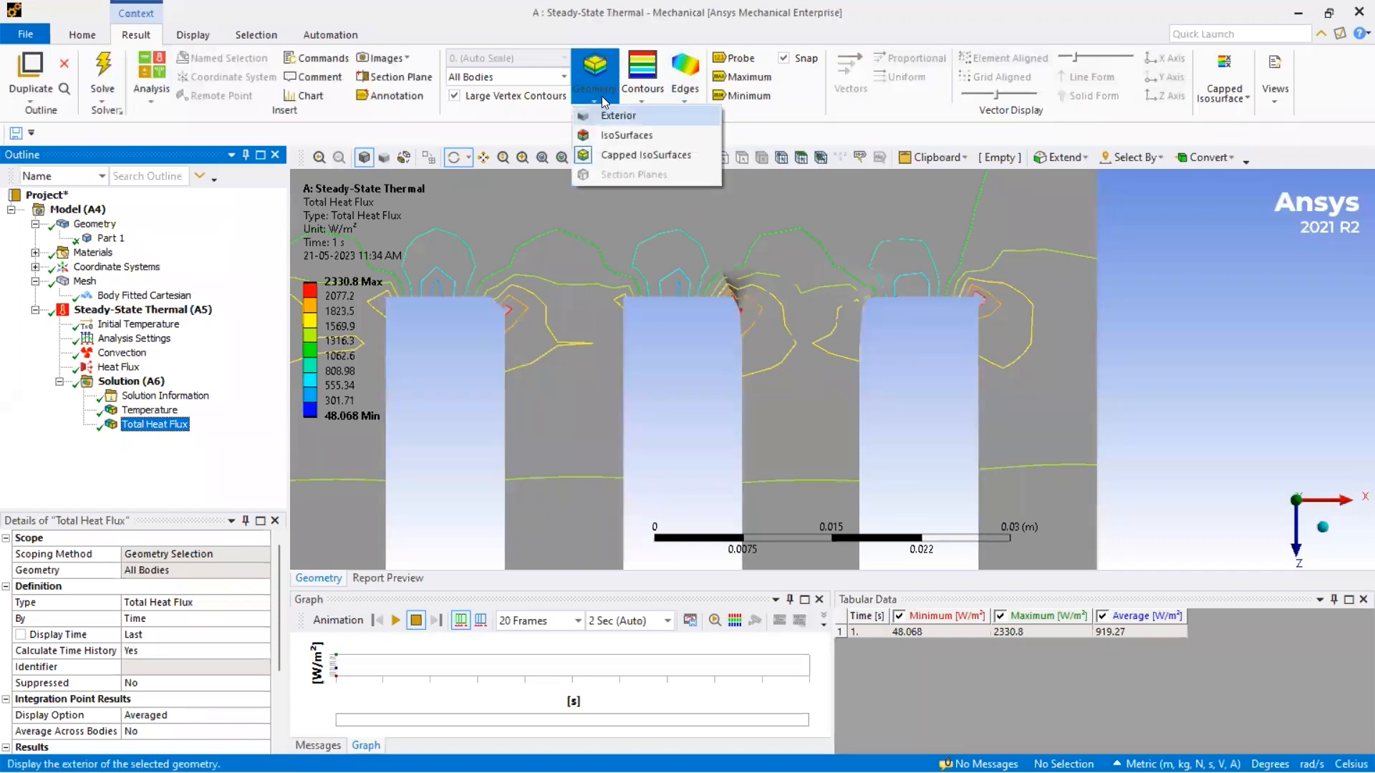
click(616, 135)
click(596, 98)
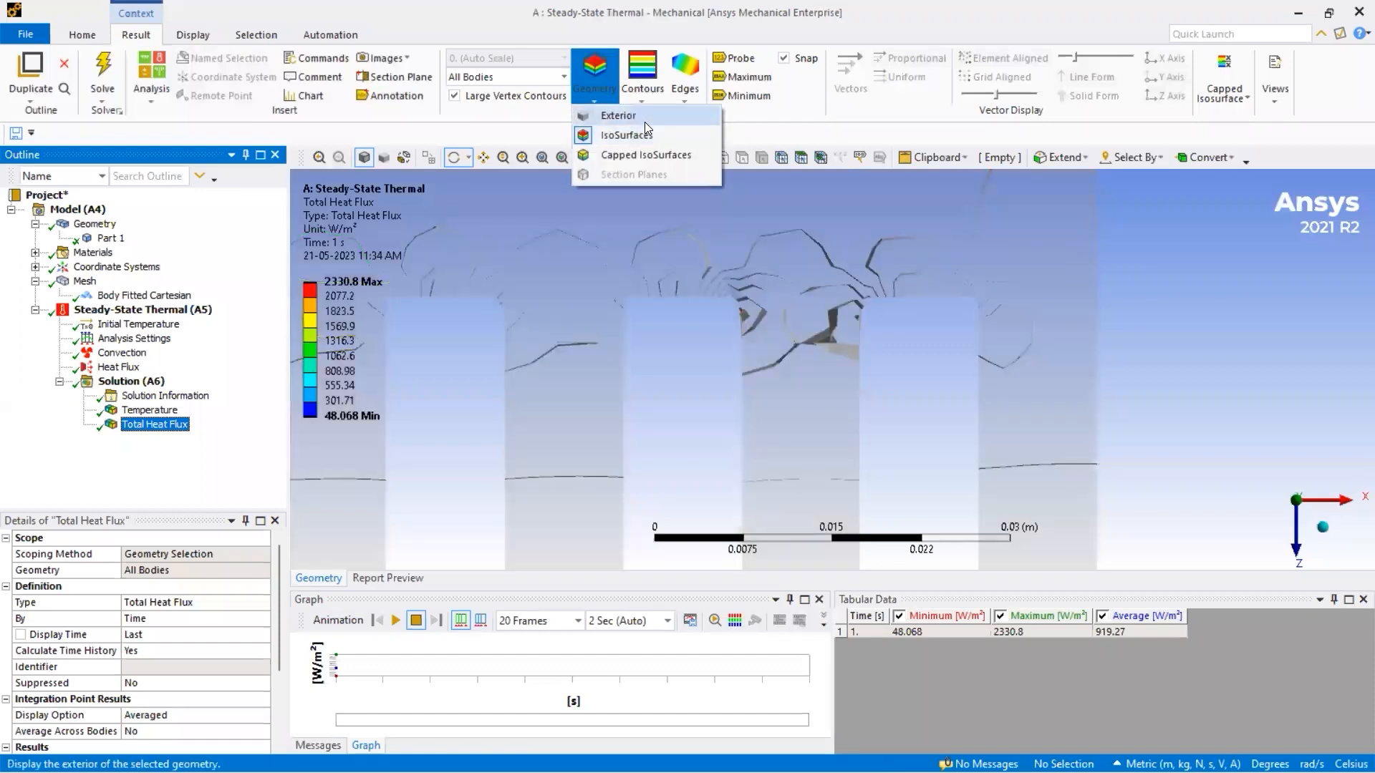
click(618, 115)
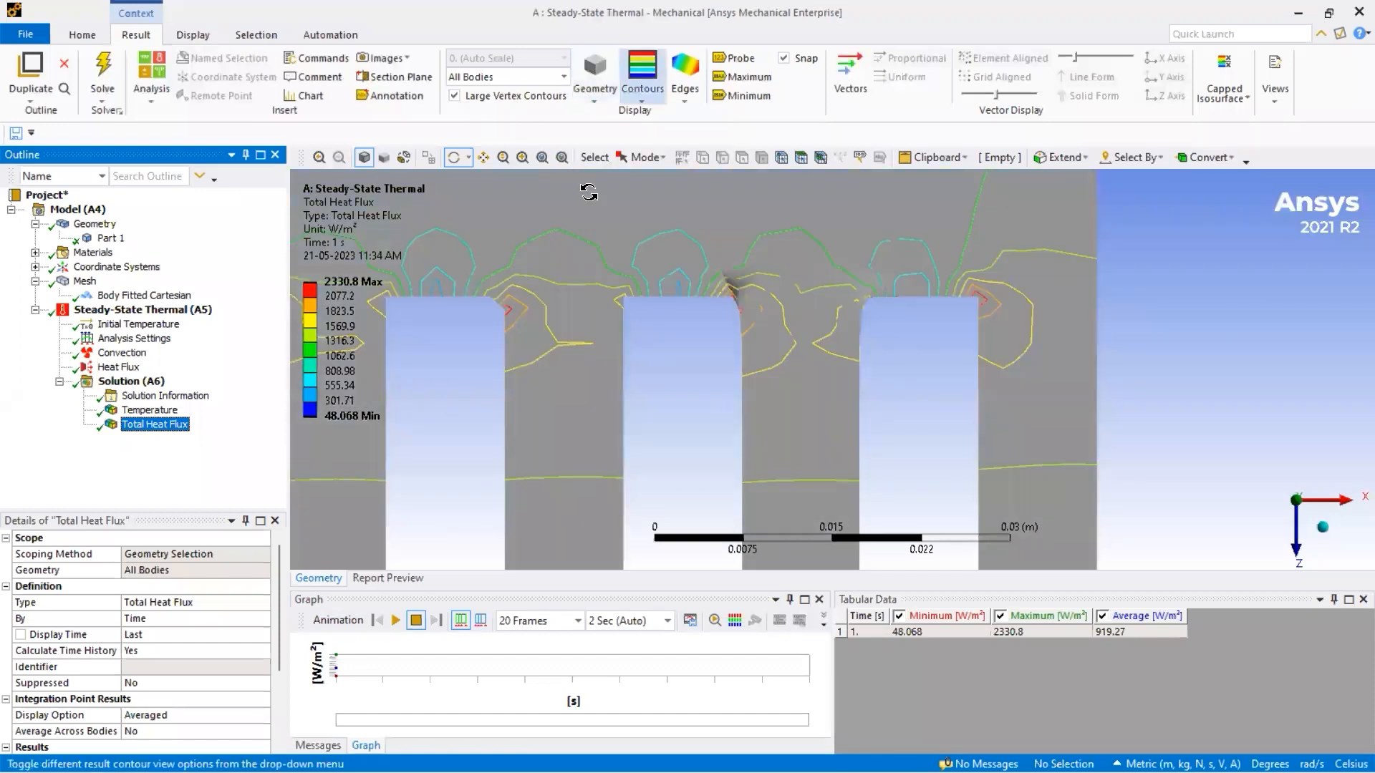
Display the Total Heat Flux result with smooth contours, keeping the body display on All Bodies.
click(642, 88)
click(663, 115)
click(506, 77)
scroll(673, 209, down, 2)
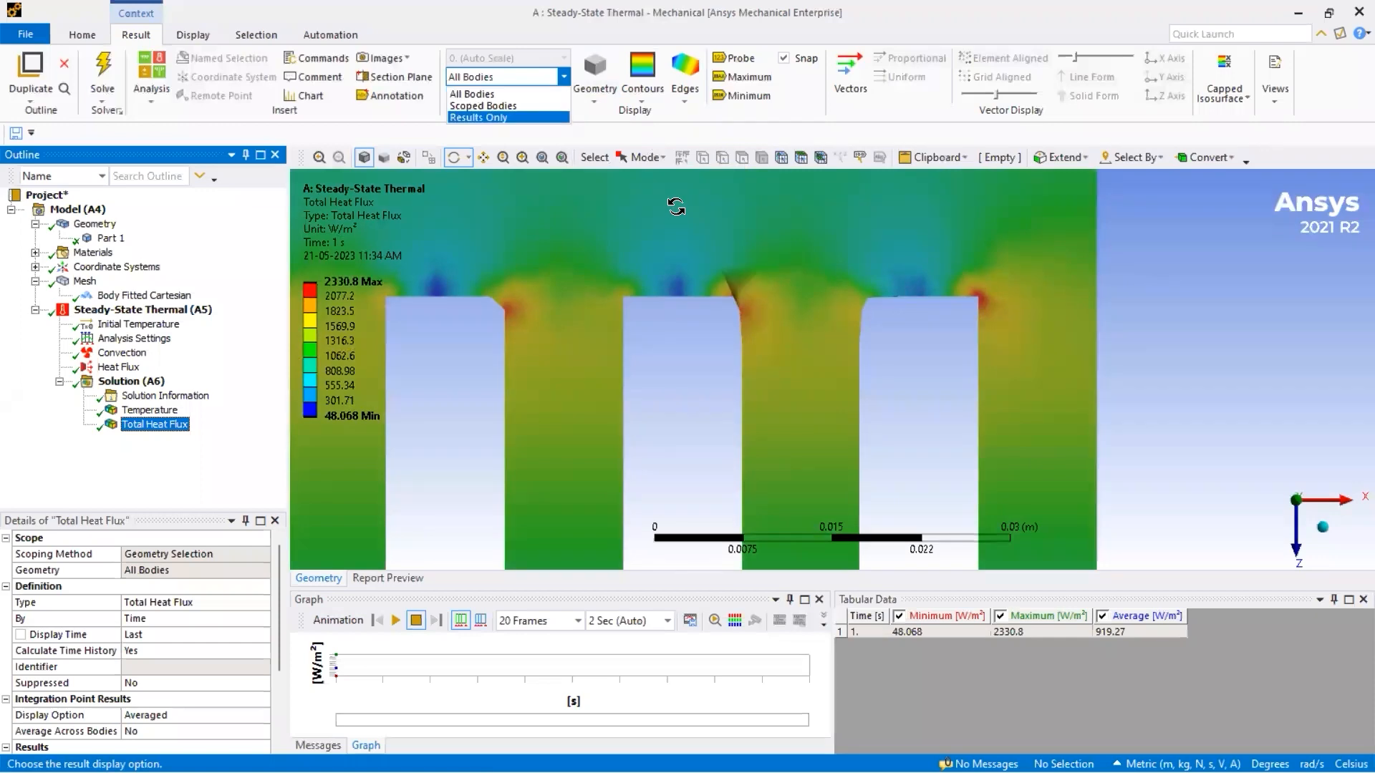
click(675, 206)
Turn on the vector display for Total Heat Flux to show the flow direction around the fin roots.
scroll(745, 207, down, 5)
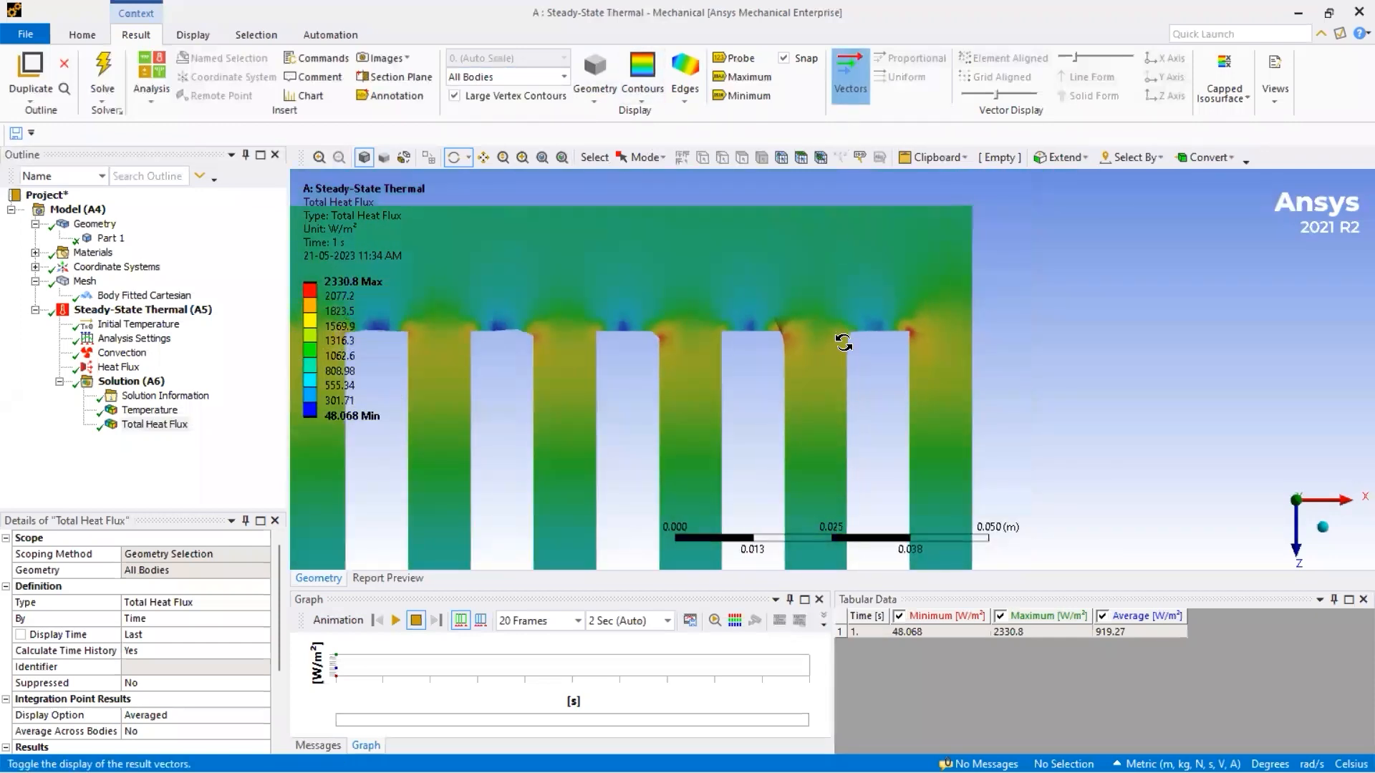
click(850, 72)
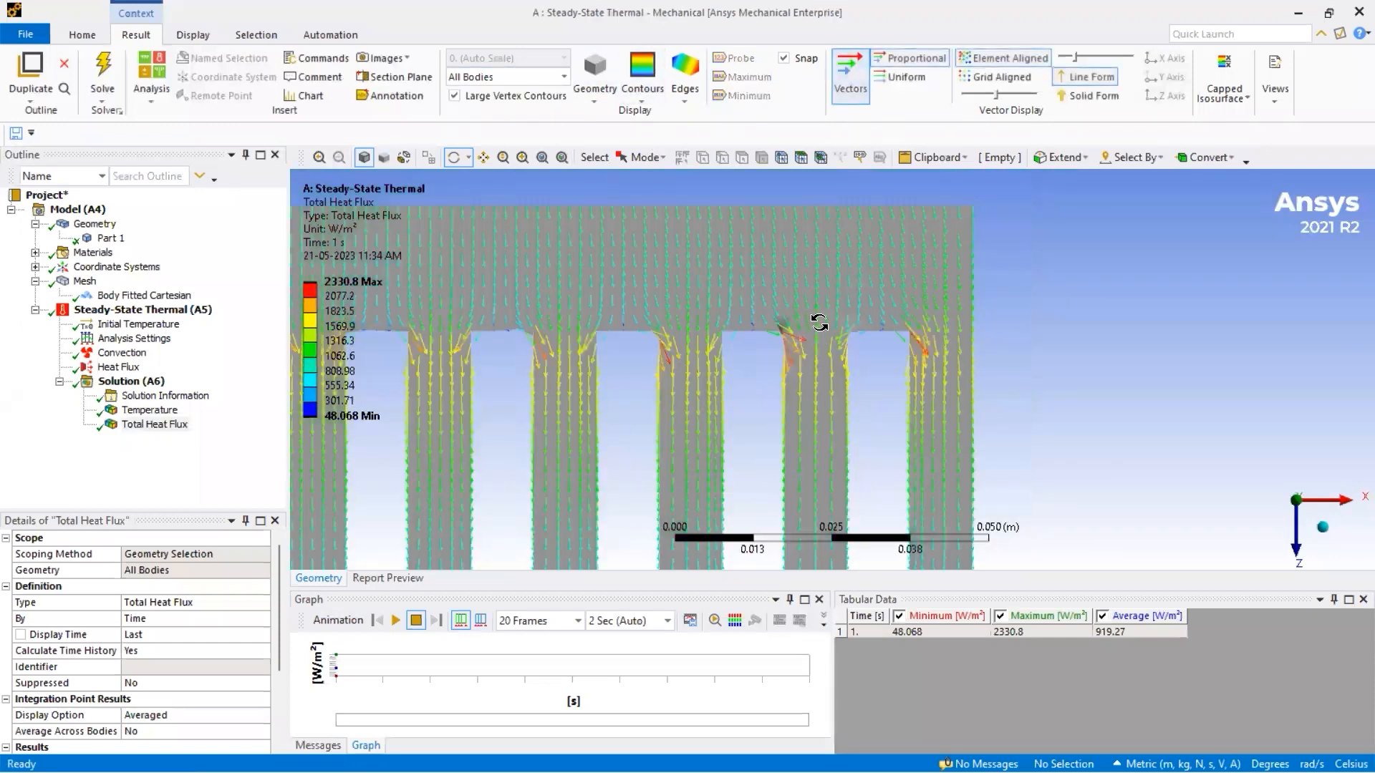
scroll(824, 324, up, 2)
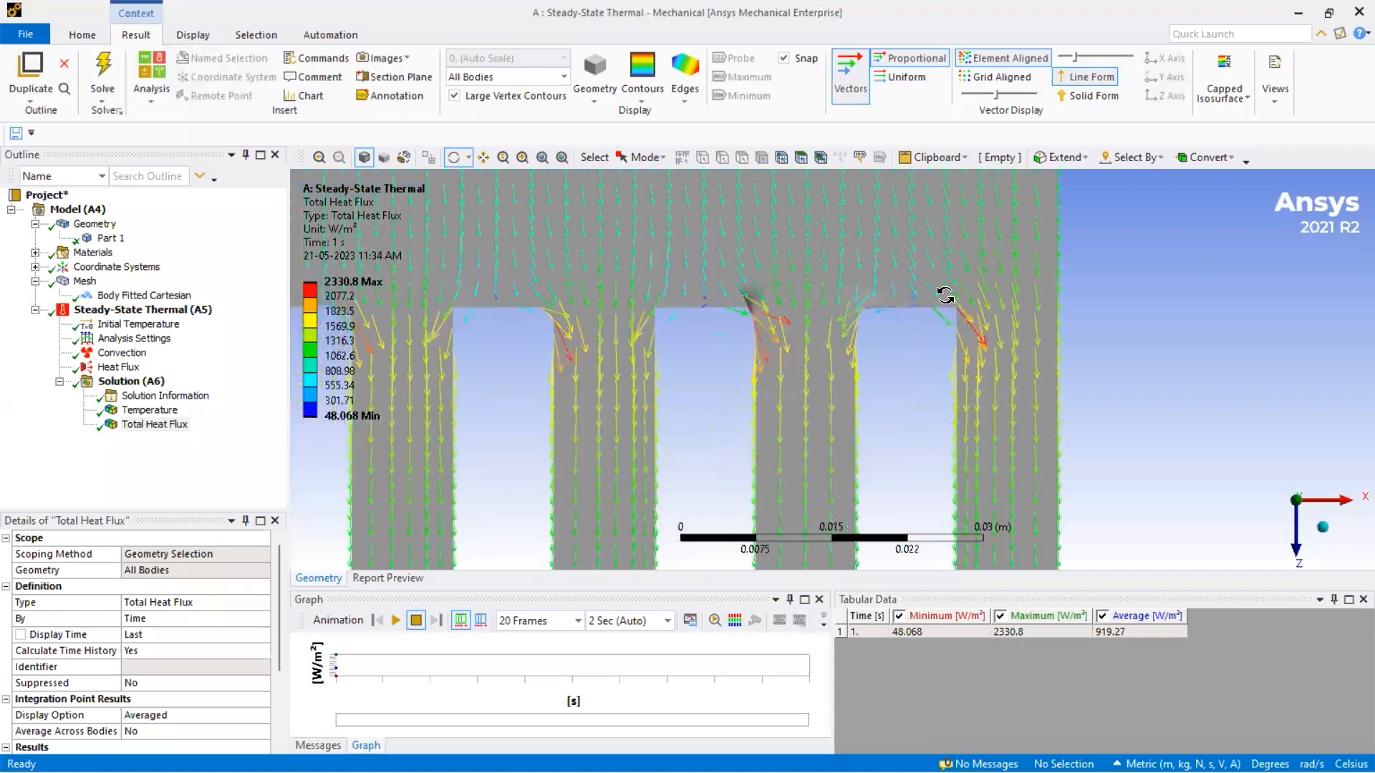
Examine the Total Heat Flux vectors around the fin roots, across the base and at the fin tips.
scroll(923, 259, up, 1)
scroll(741, 314, up, 5)
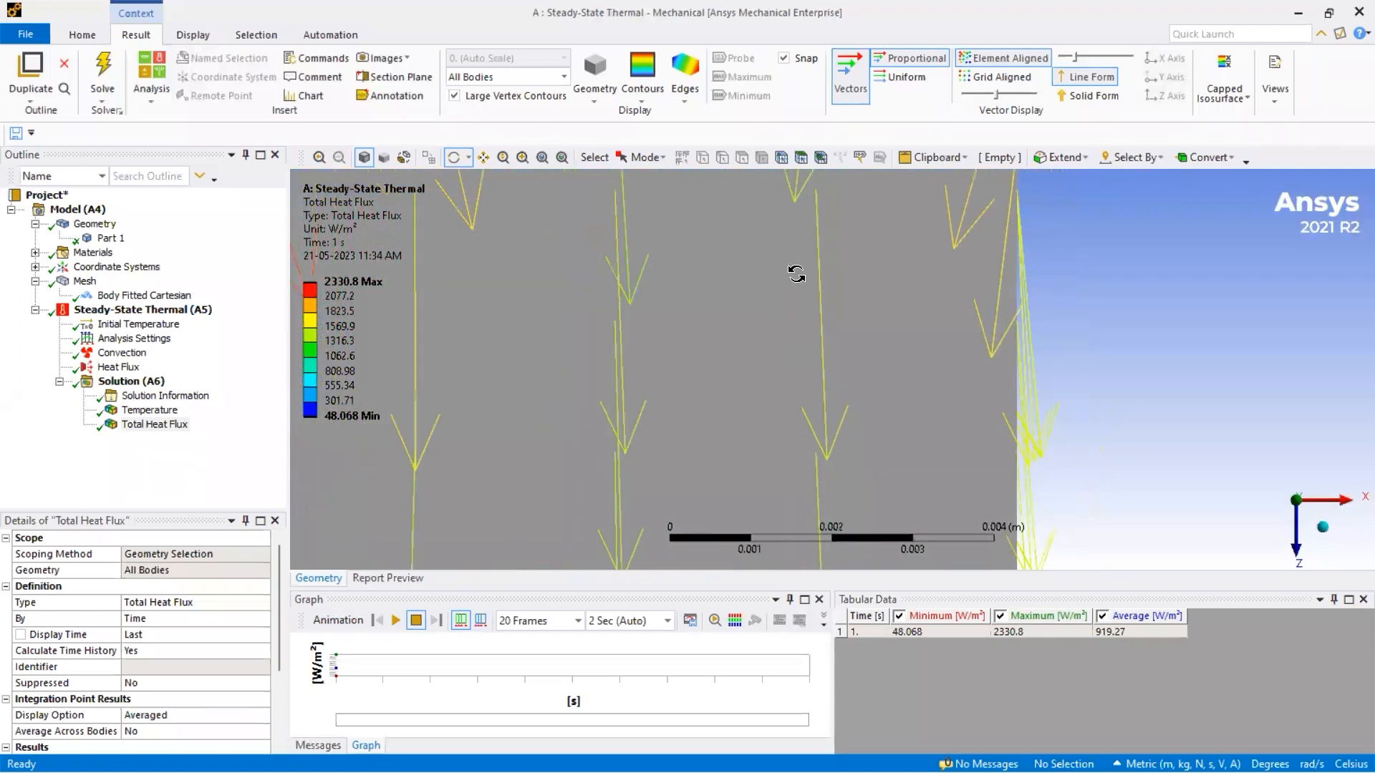
scroll(795, 212, down, 5)
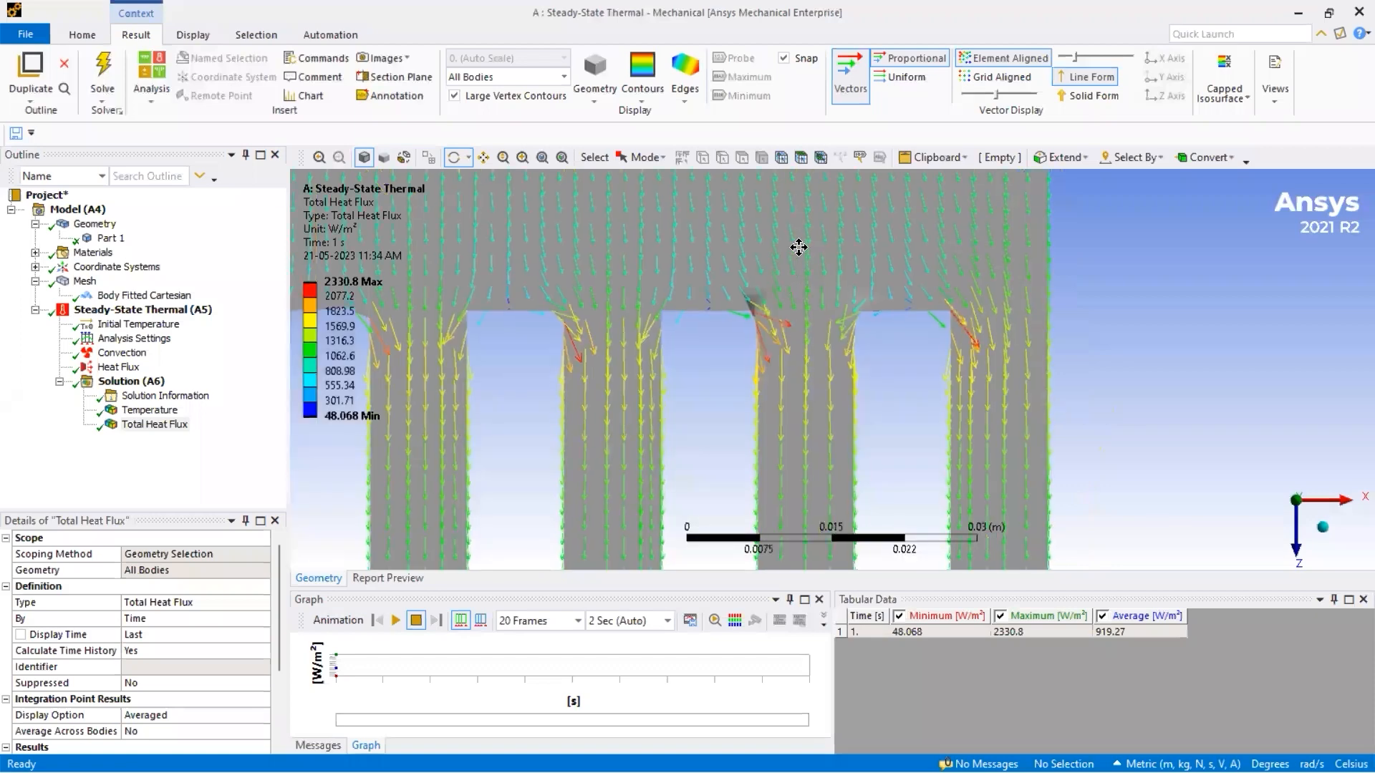
ctrl+middle_drag(799, 247, 783, 336)
scroll(764, 401, down, 1)
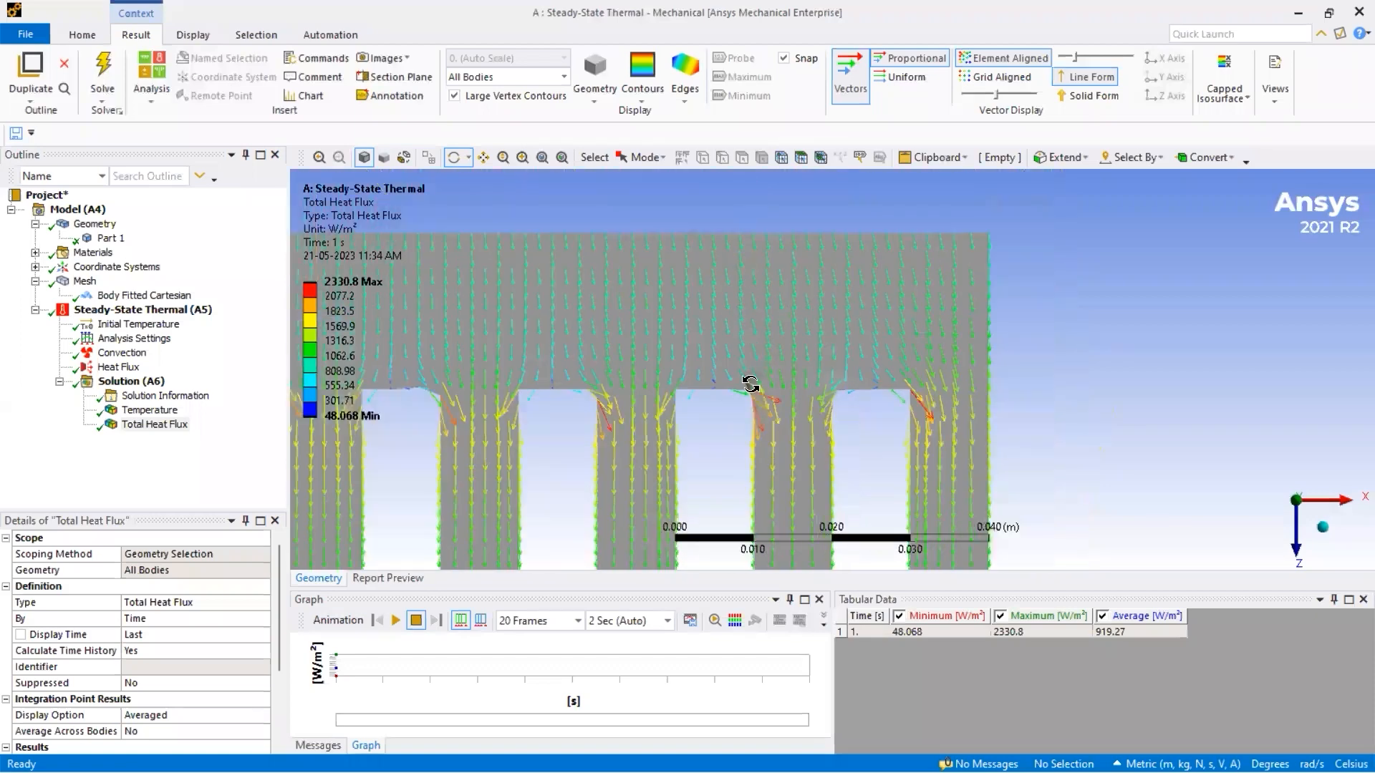
scroll(759, 244, down, 4)
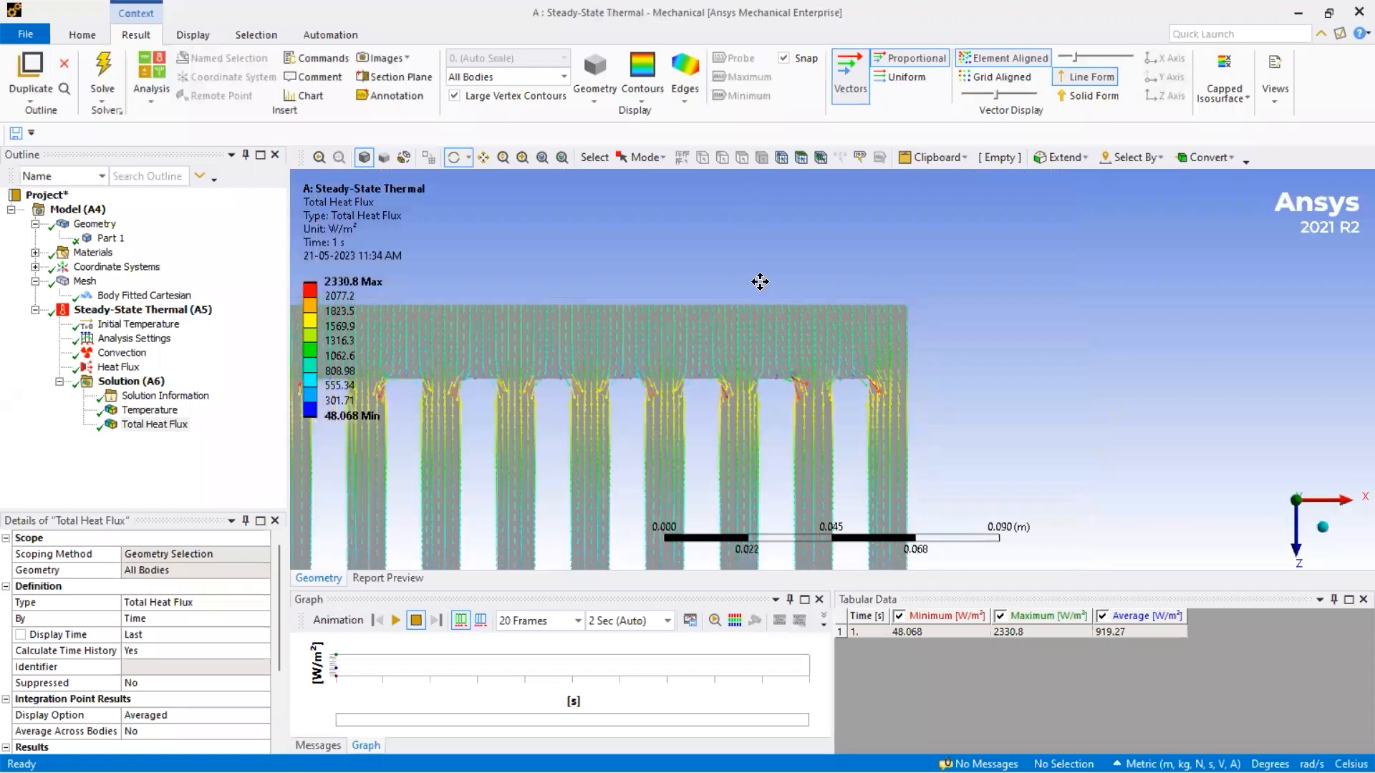
scroll(734, 310, up, 5)
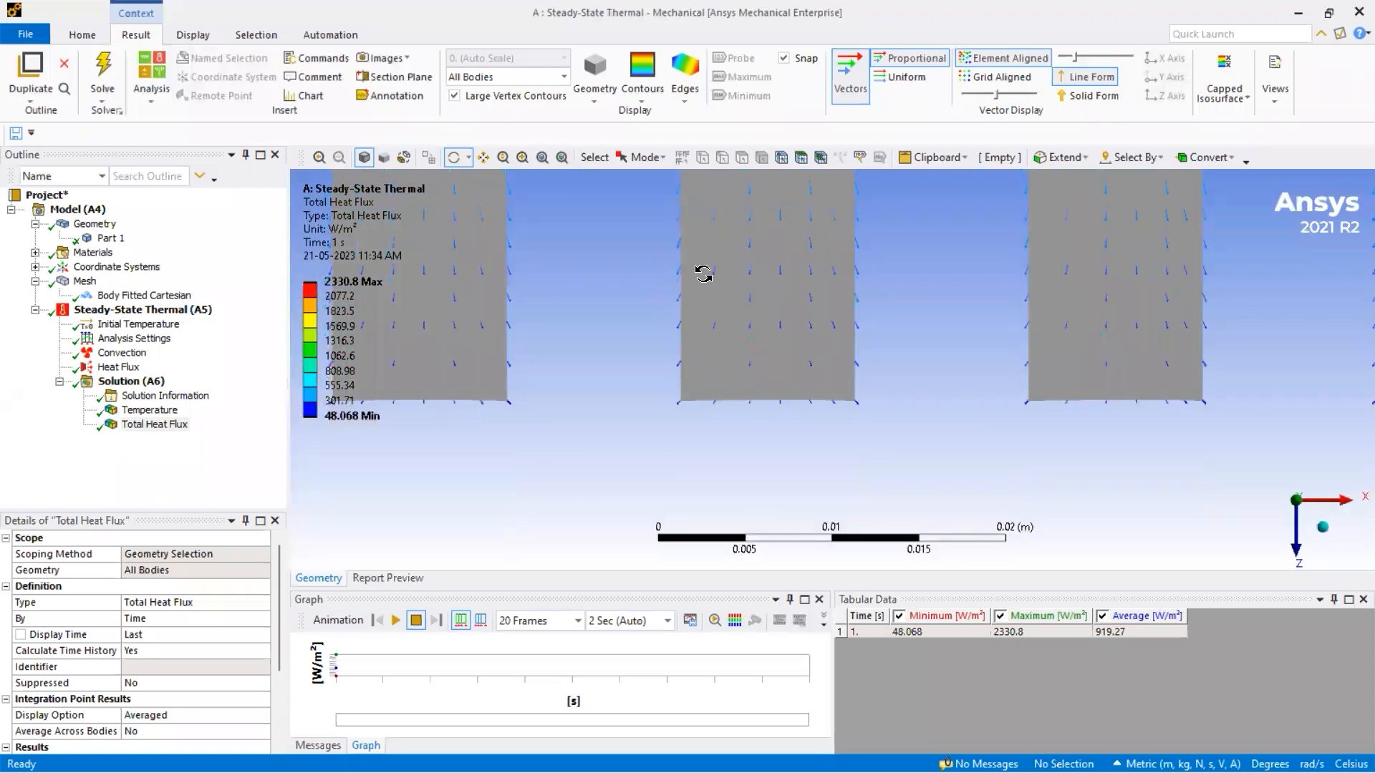
scroll(706, 272, down, 2)
middle_drag(706, 272, 702, 258)
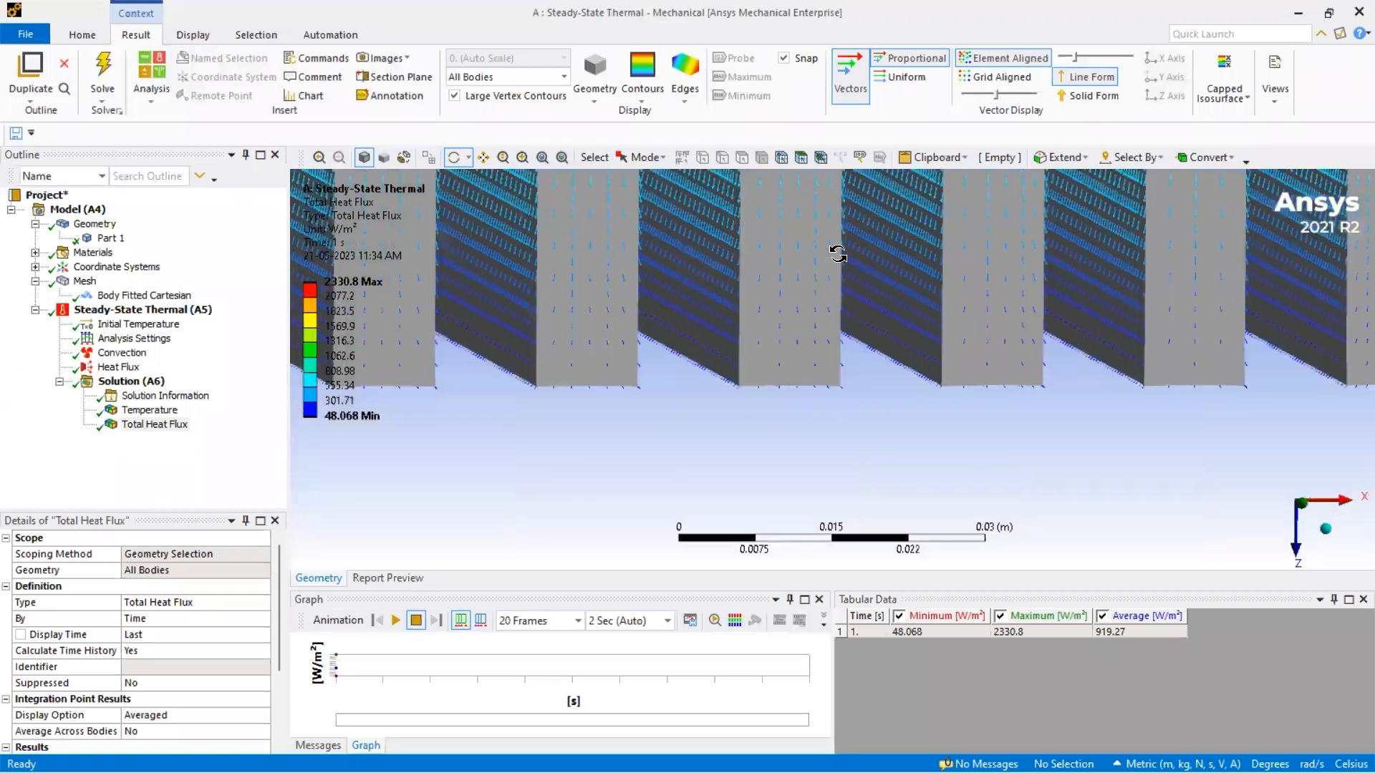
scroll(835, 261, up, 4)
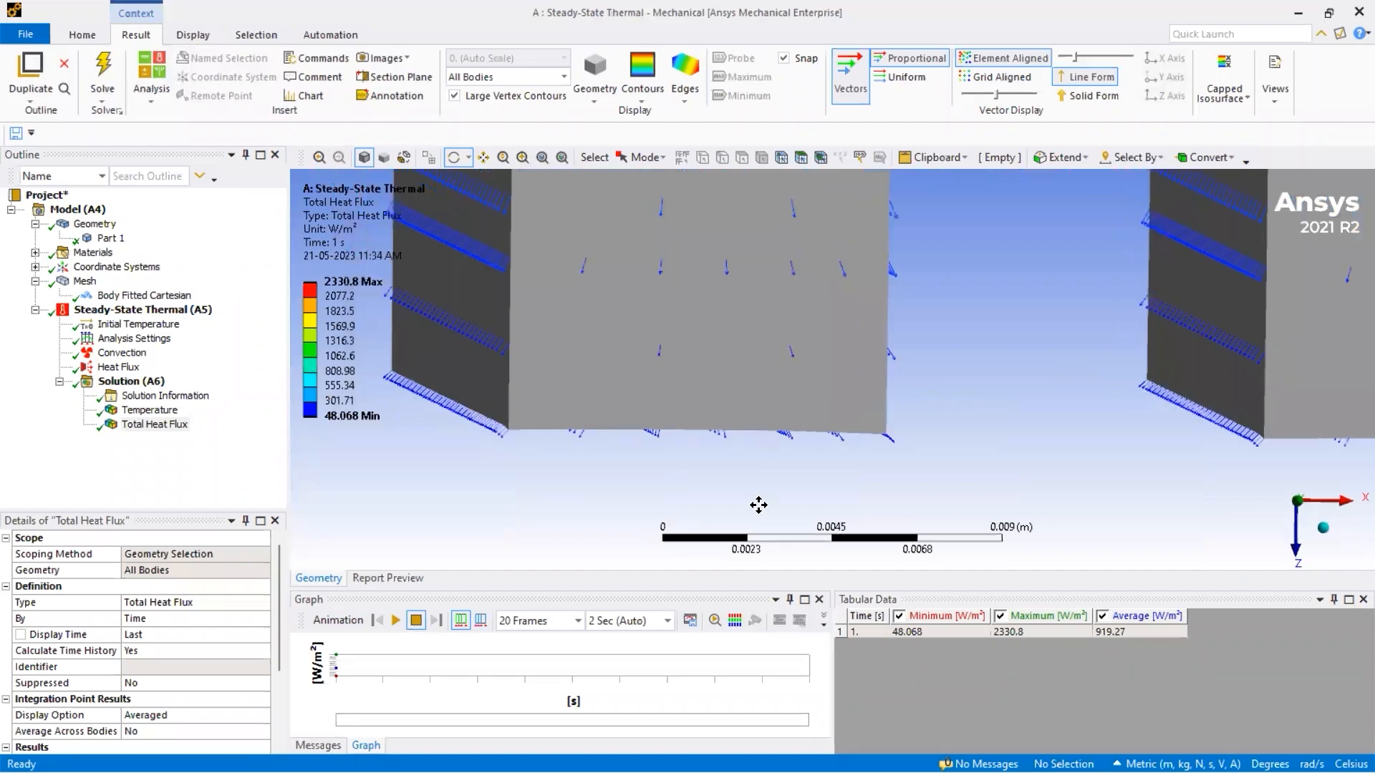
Follow the heat flux vectors along one fin from its tip up to the root and into the base.
ctrl+middle_drag(721, 293, 716, 510)
ctrl+middle_drag(689, 336, 678, 437)
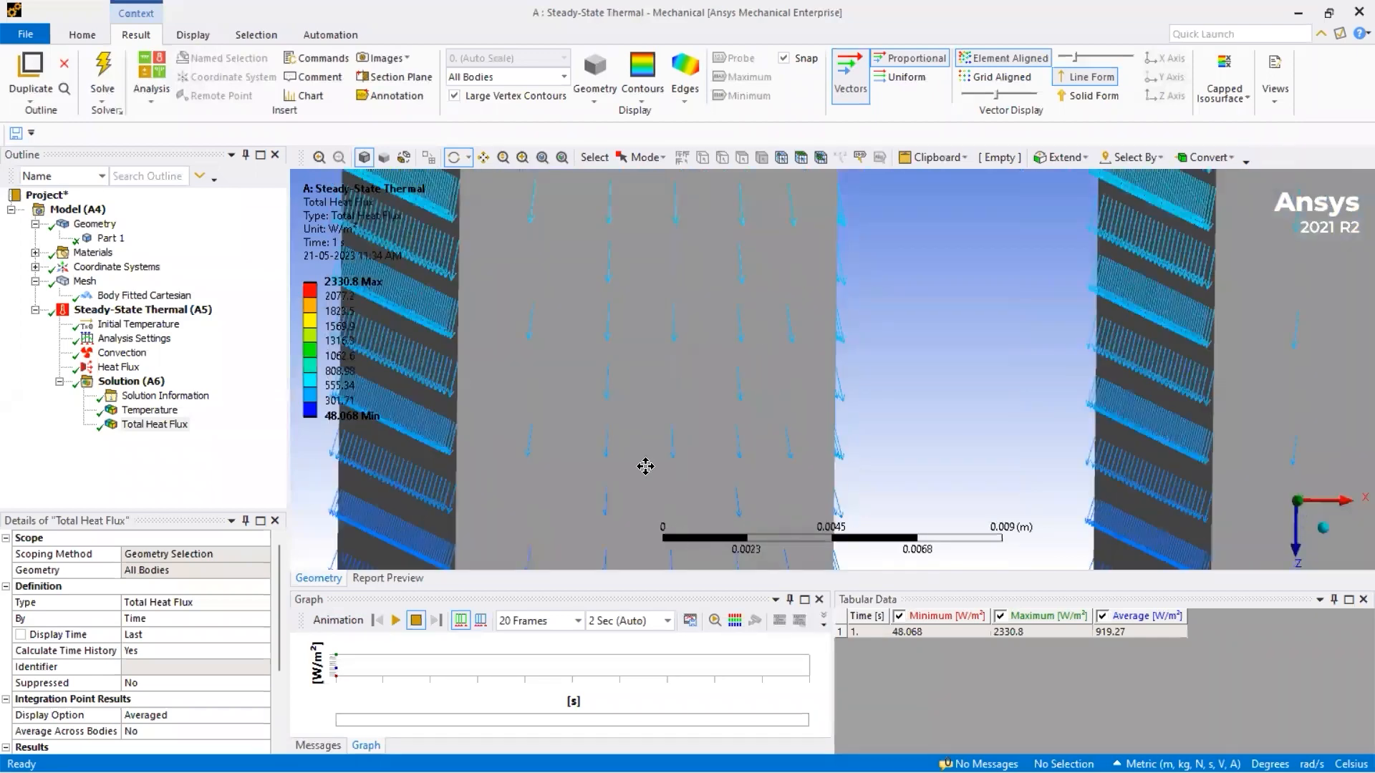
ctrl+middle_drag(664, 337, 670, 443)
ctrl+middle_drag(673, 322, 671, 554)
ctrl+middle_drag(683, 268, 659, 572)
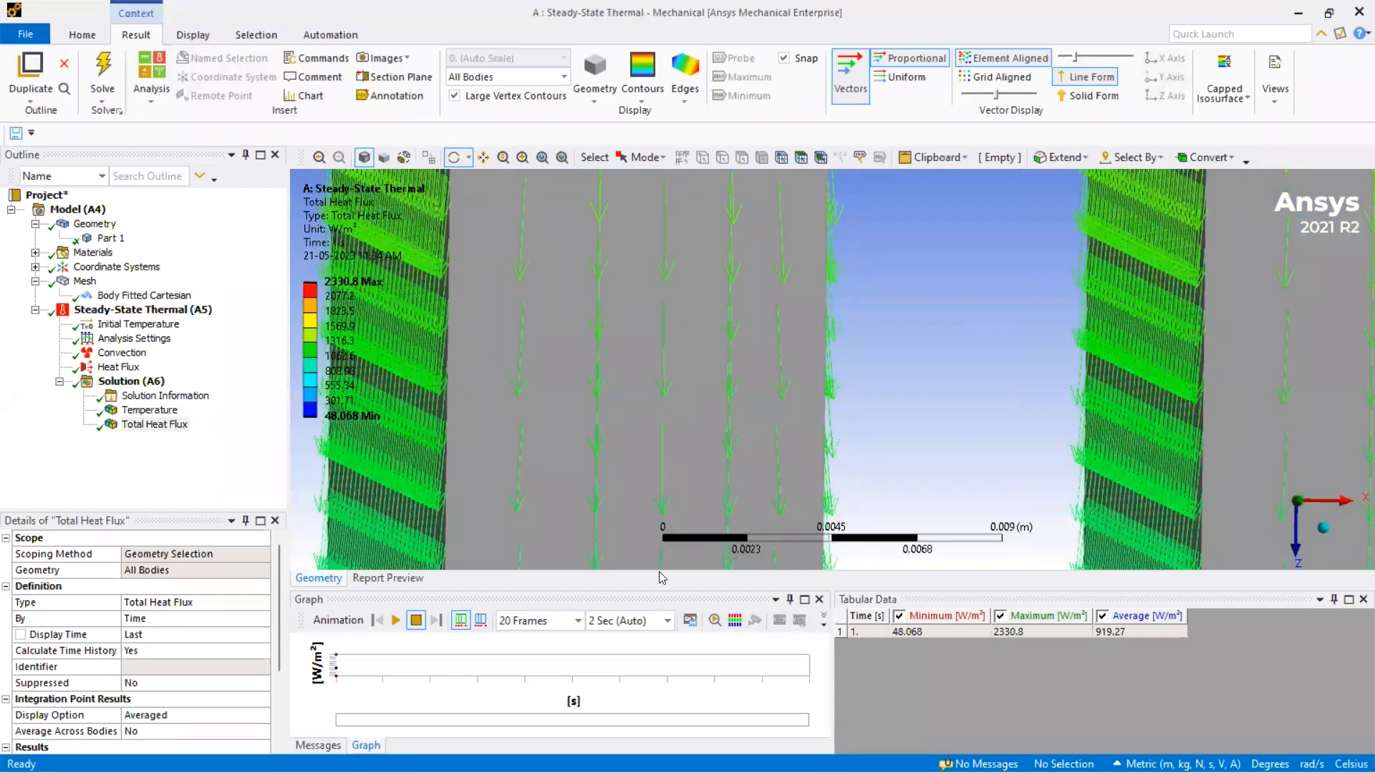
ctrl+middle_drag(666, 327, 678, 442)
ctrl+middle_drag(816, 273, 797, 379)
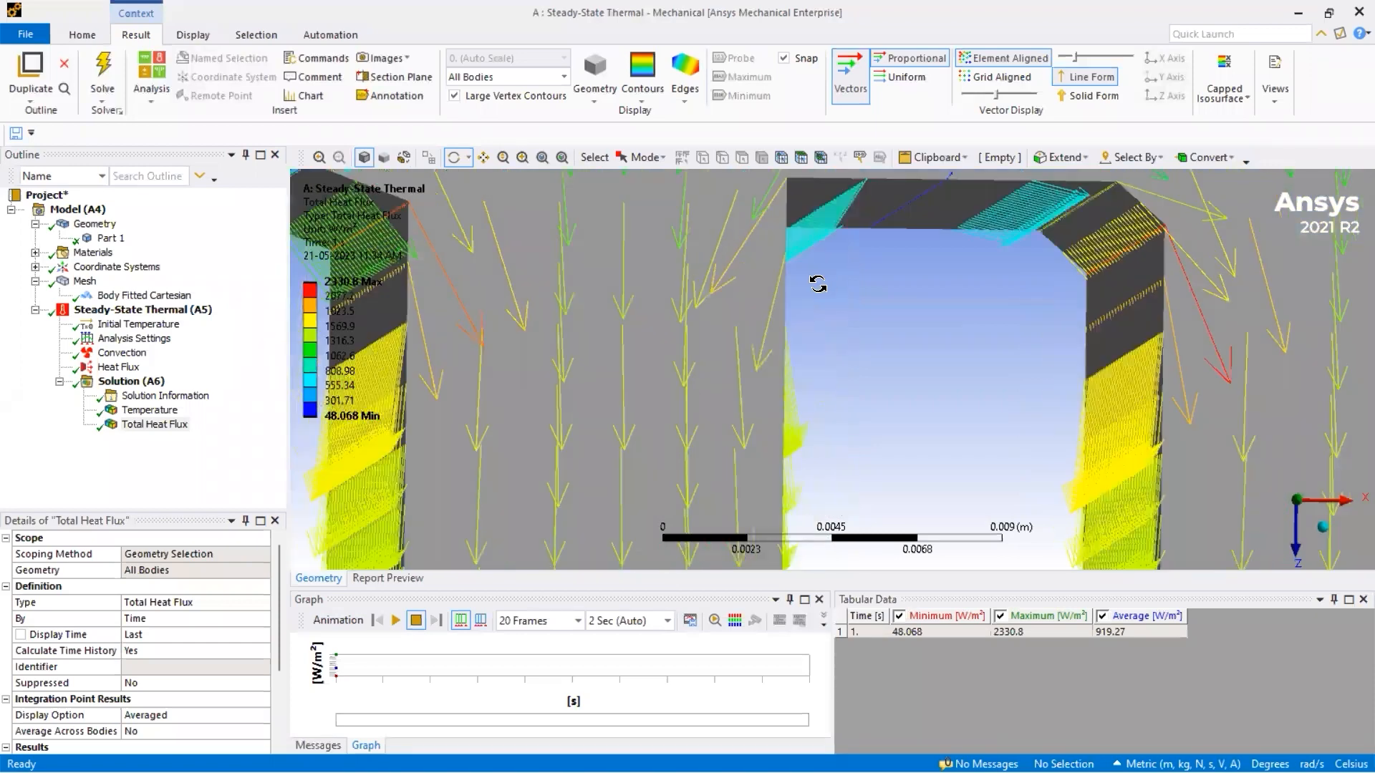
middle_drag(819, 280, 869, 261)
middle_drag(905, 312, 900, 566)
scroll(879, 392, down, 4)
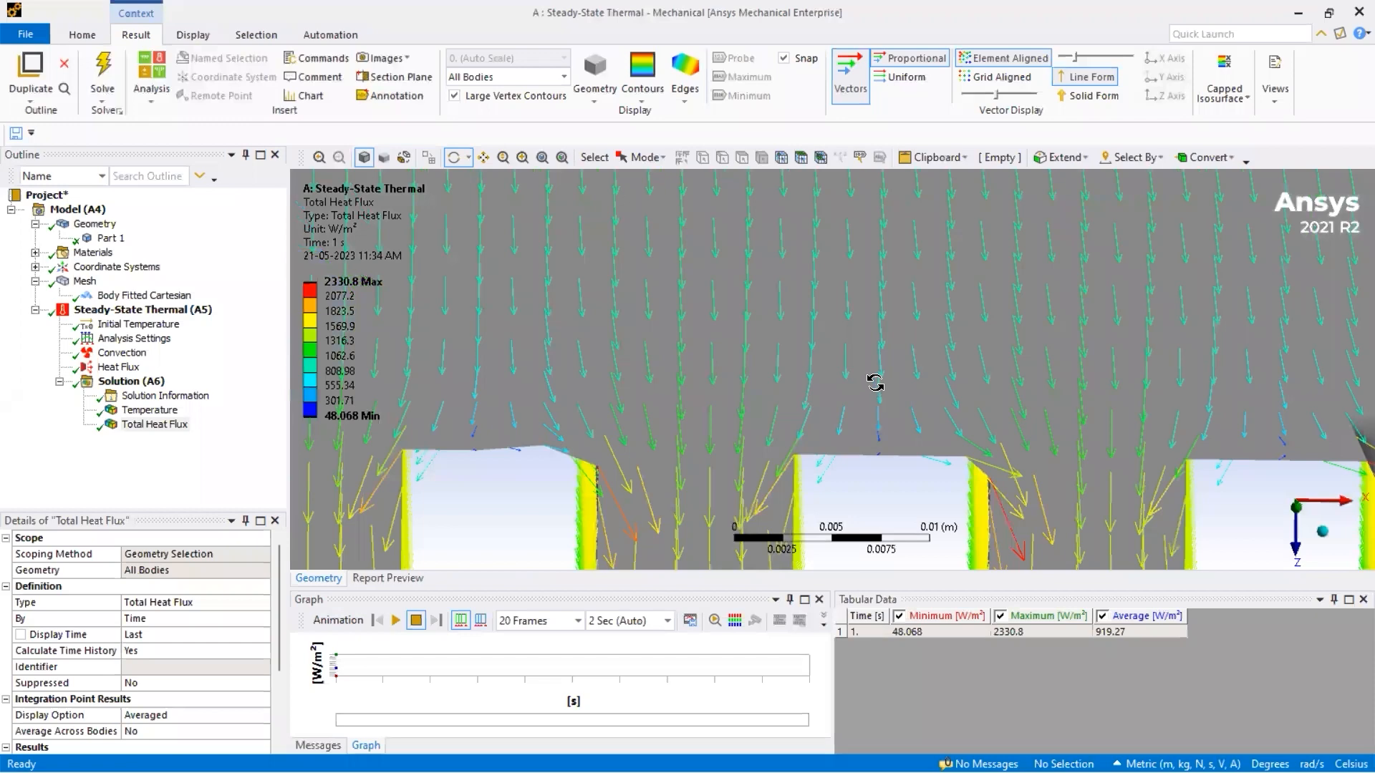
middle_drag(847, 459, 832, 469)
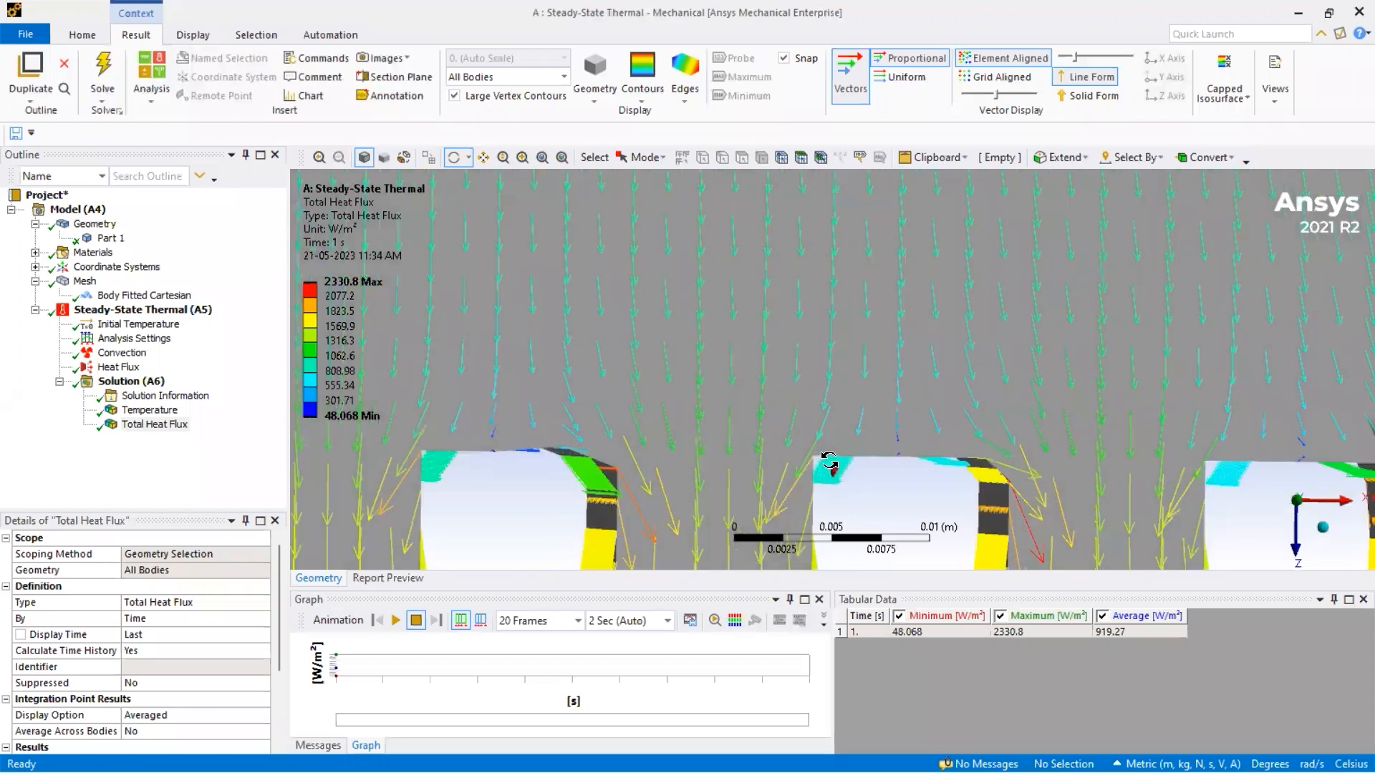
Animate the Total Heat Flux vectors and inspect the flow at the fin roots and along the fin sides.
click(399, 620)
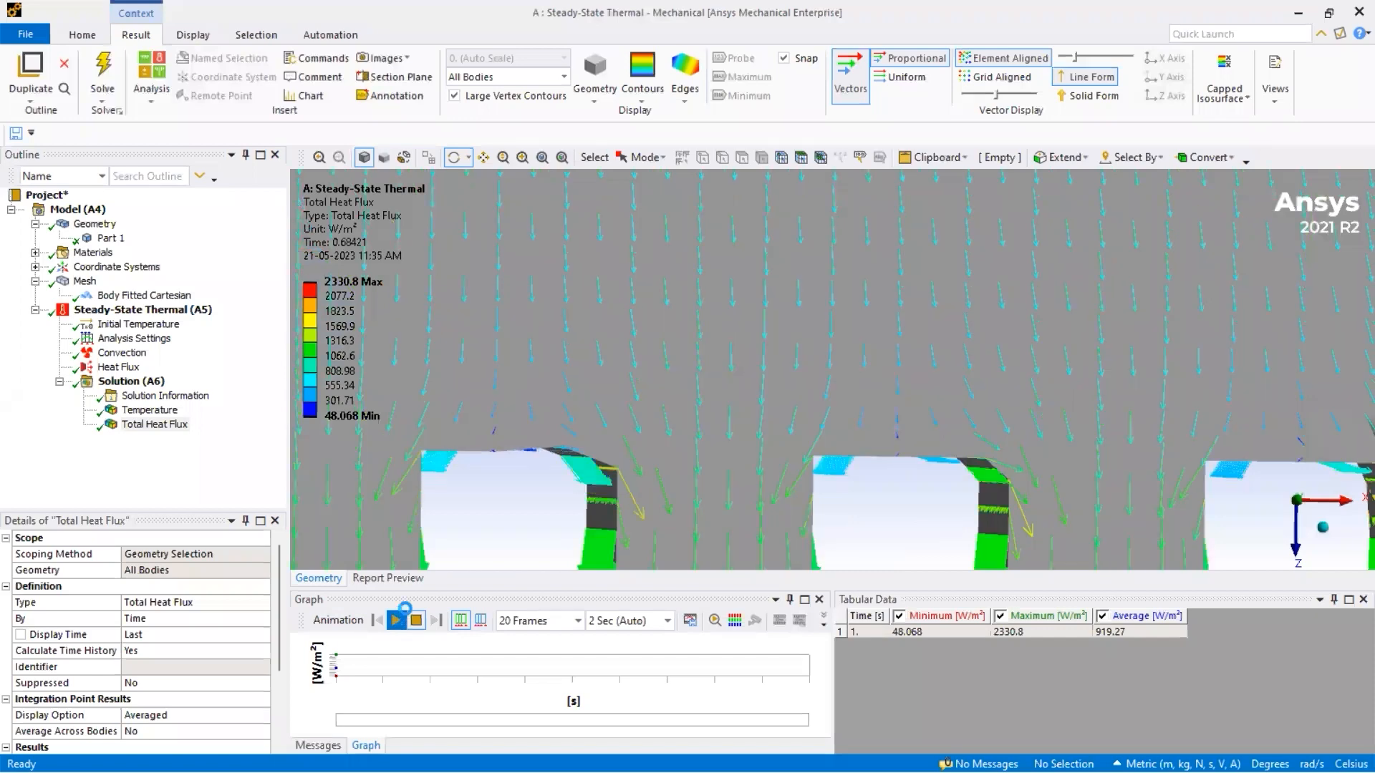
drag(746, 298, 734, 274)
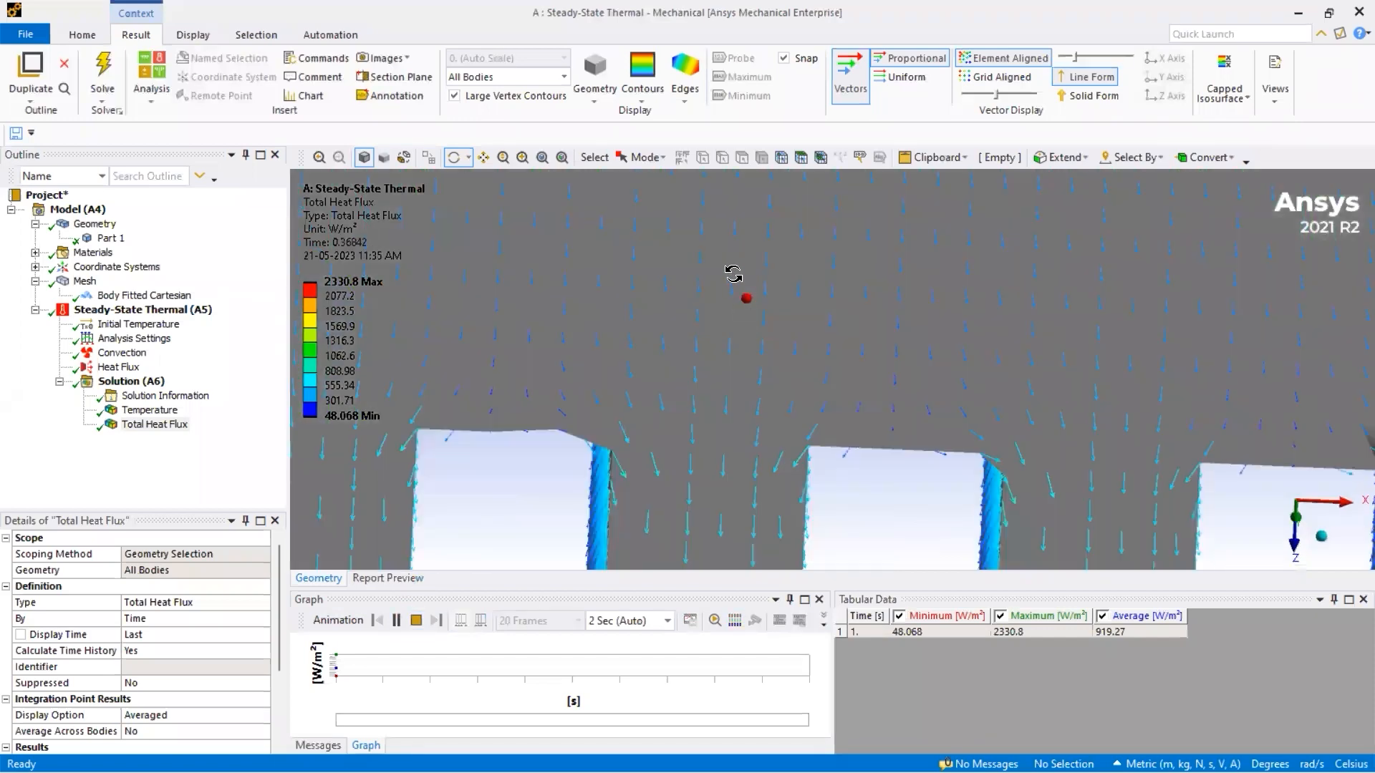
drag(753, 484, 705, 475)
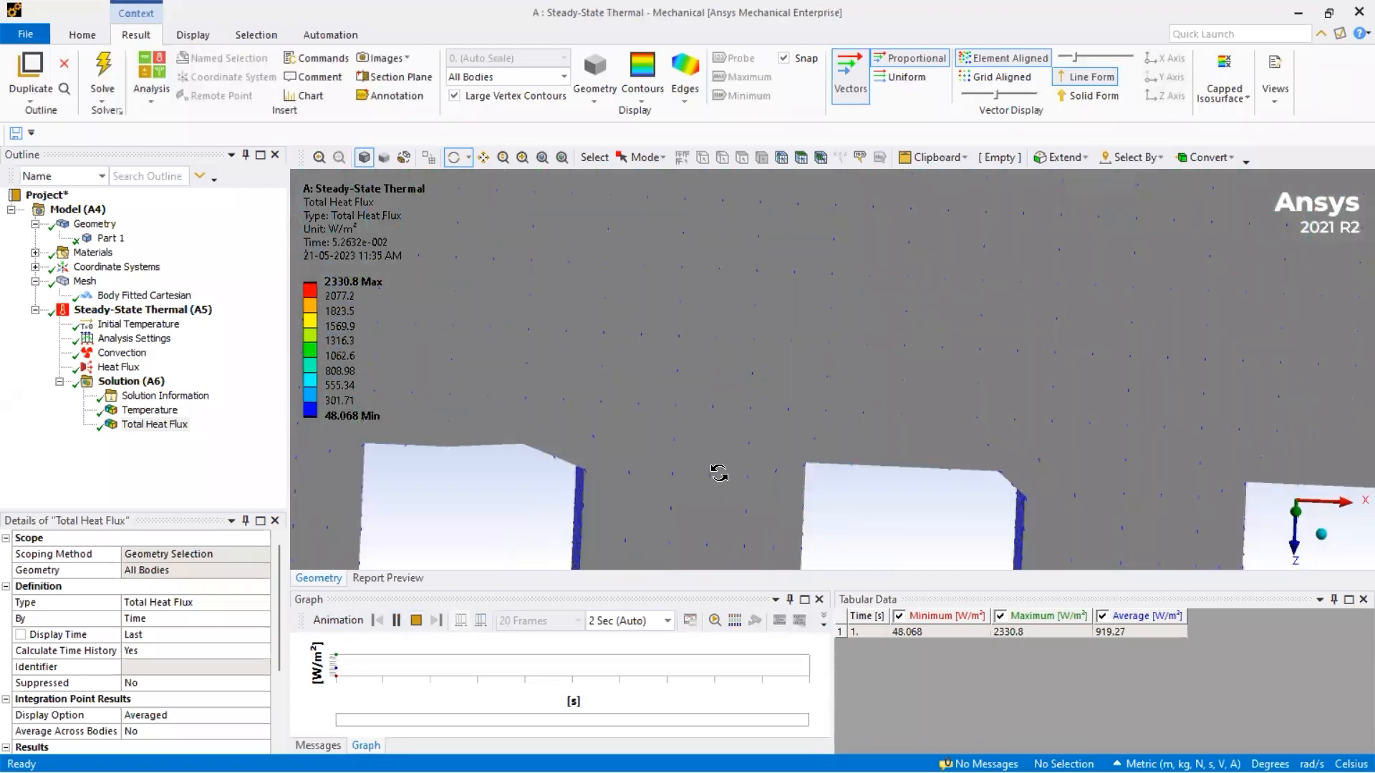
drag(745, 332, 761, 337)
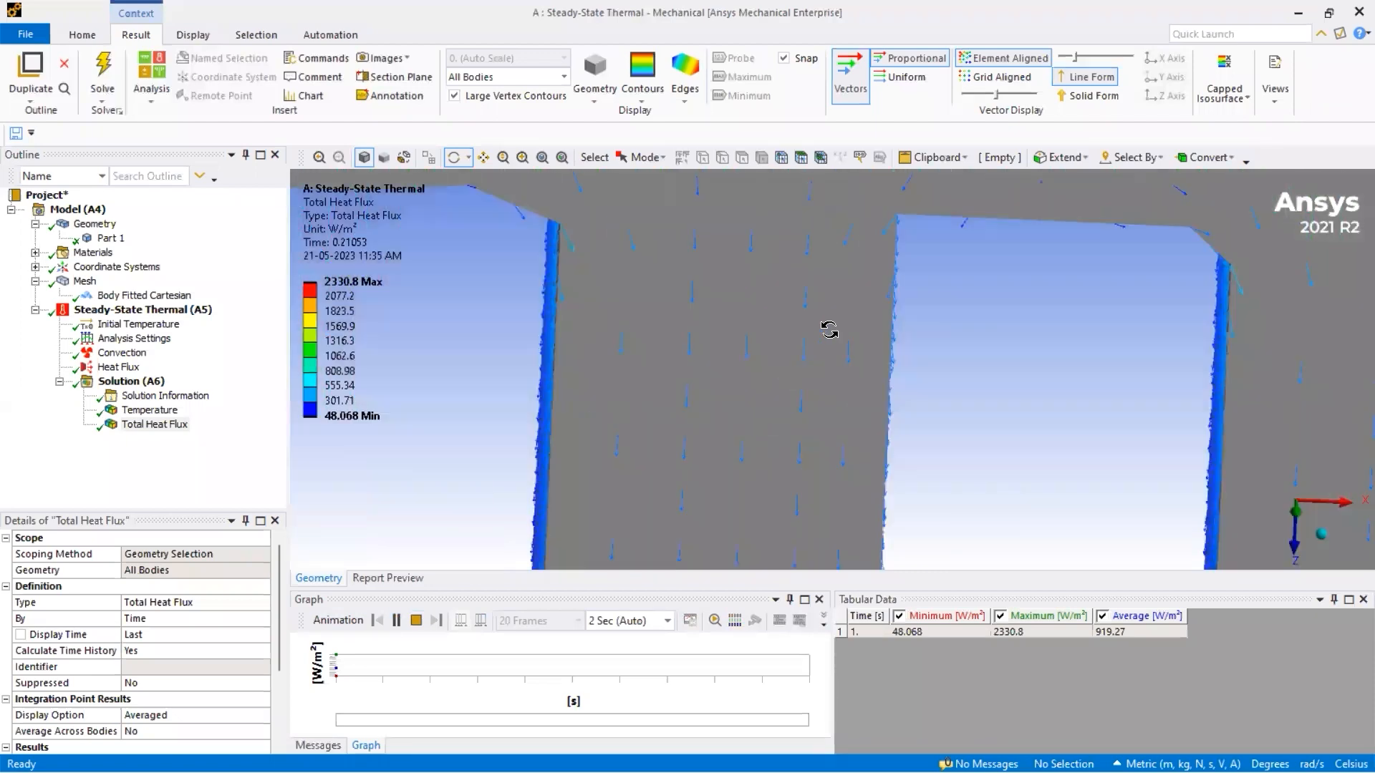
drag(668, 340, 684, 394)
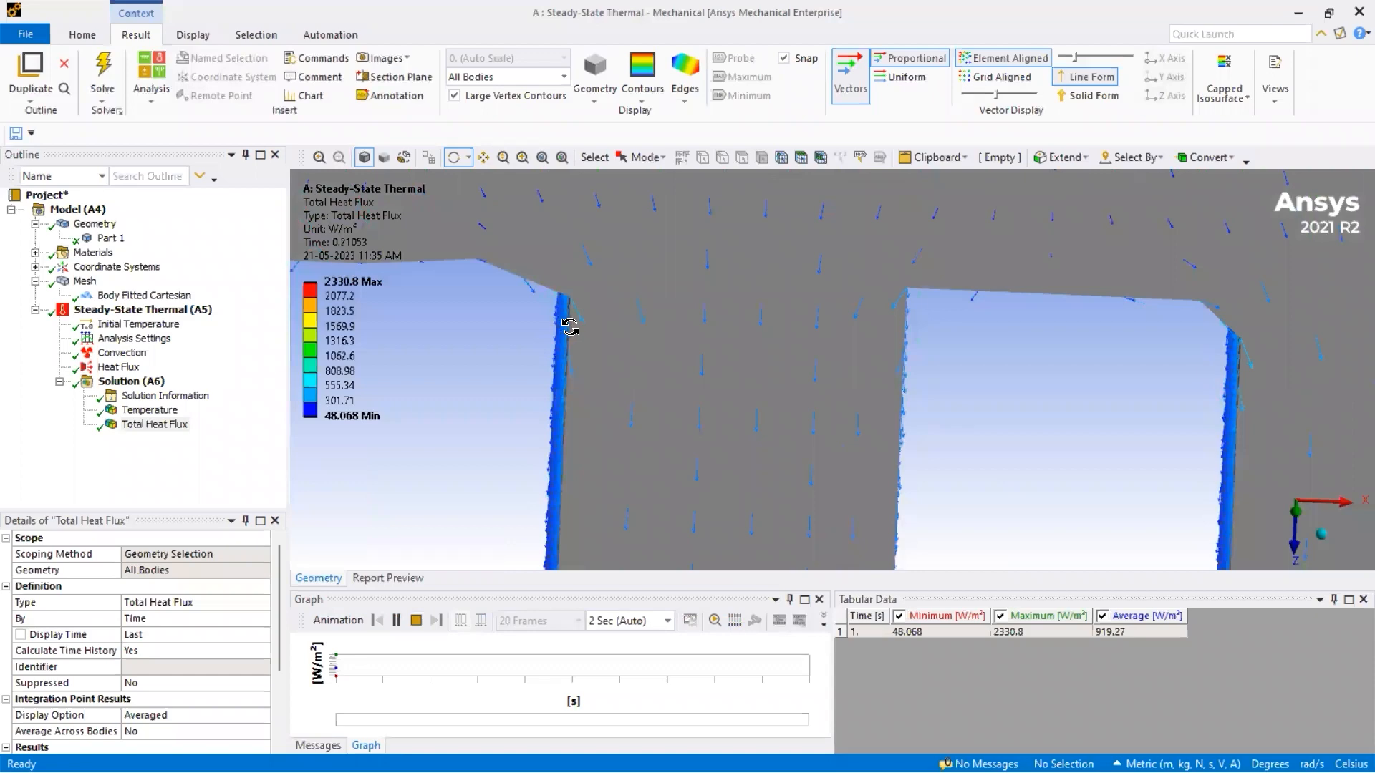
drag(572, 325, 577, 309)
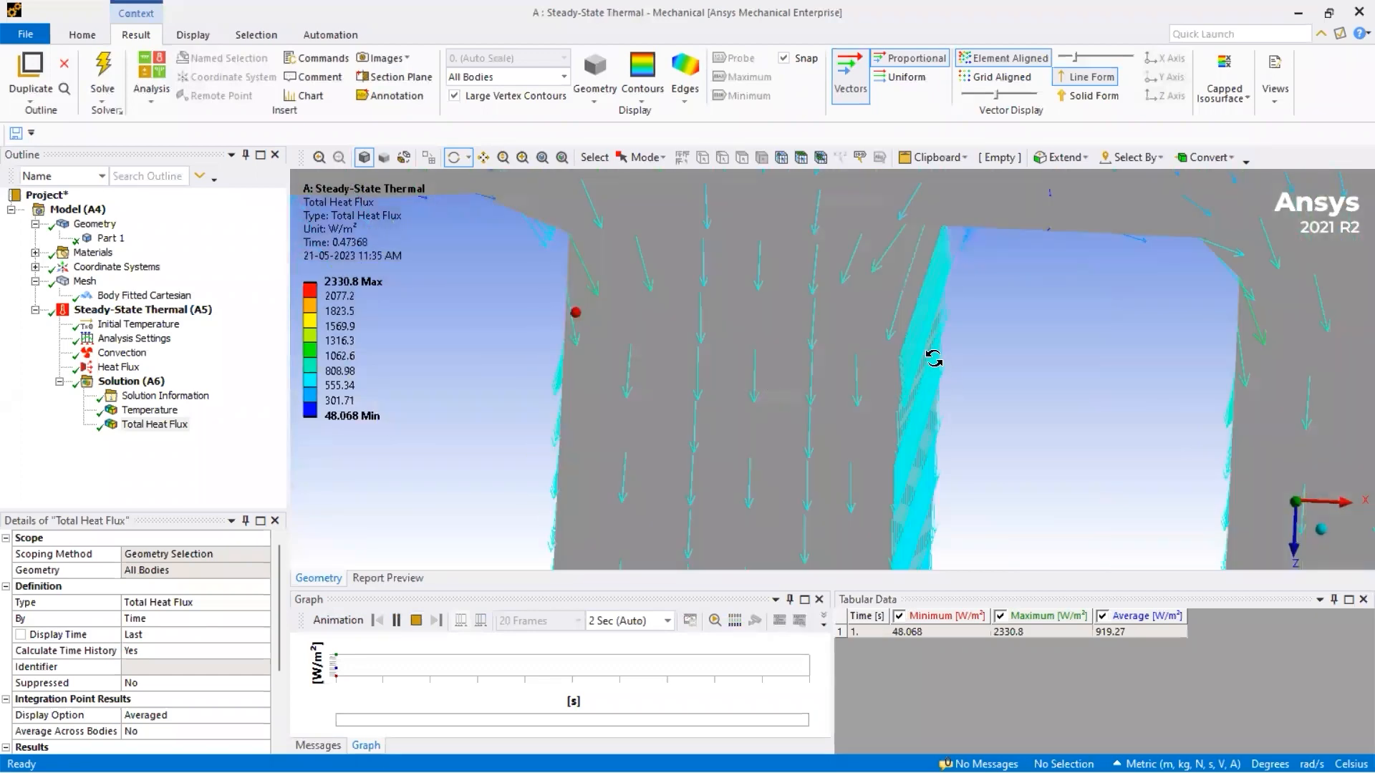
drag(926, 373, 934, 367)
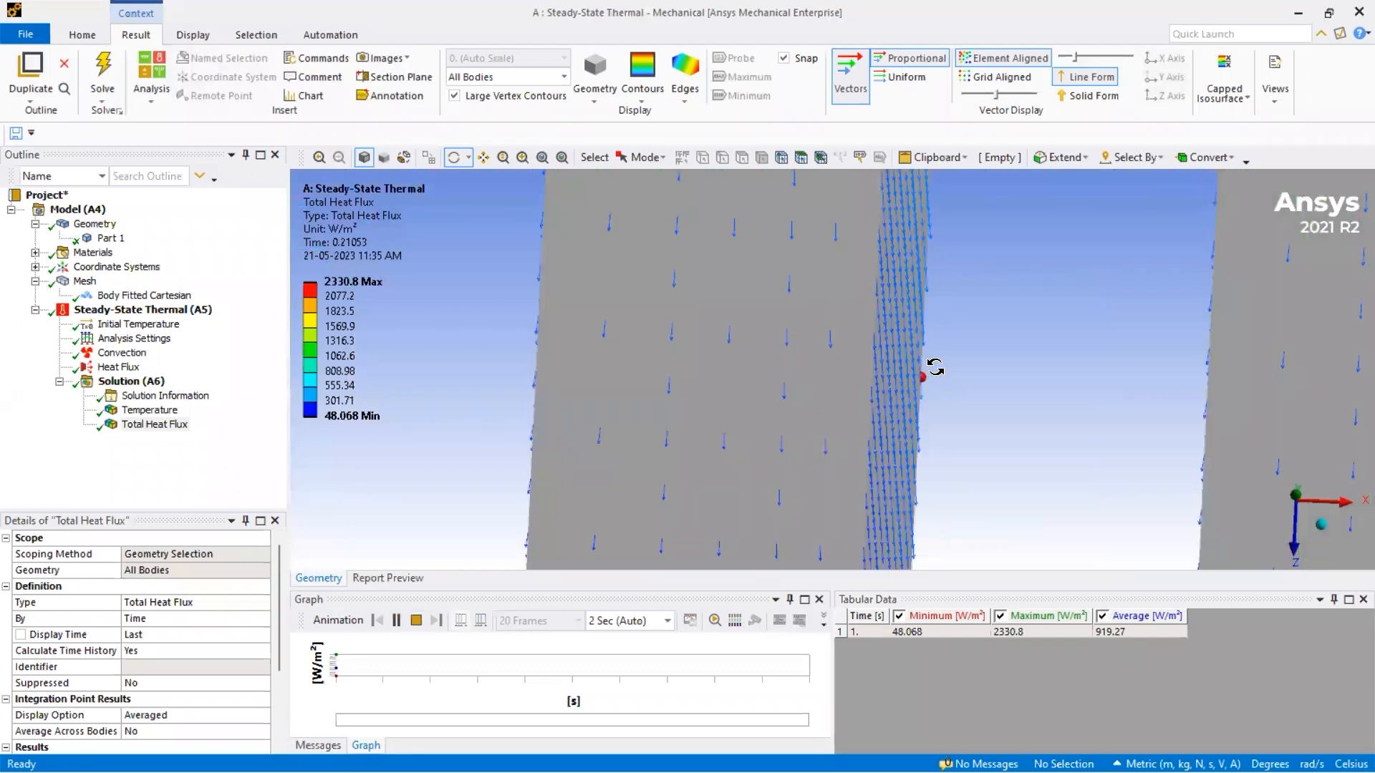
Review the running vector animation at the fin tips, over the whole heat sink and close up at a fin root.
scroll(817, 368, down, 5)
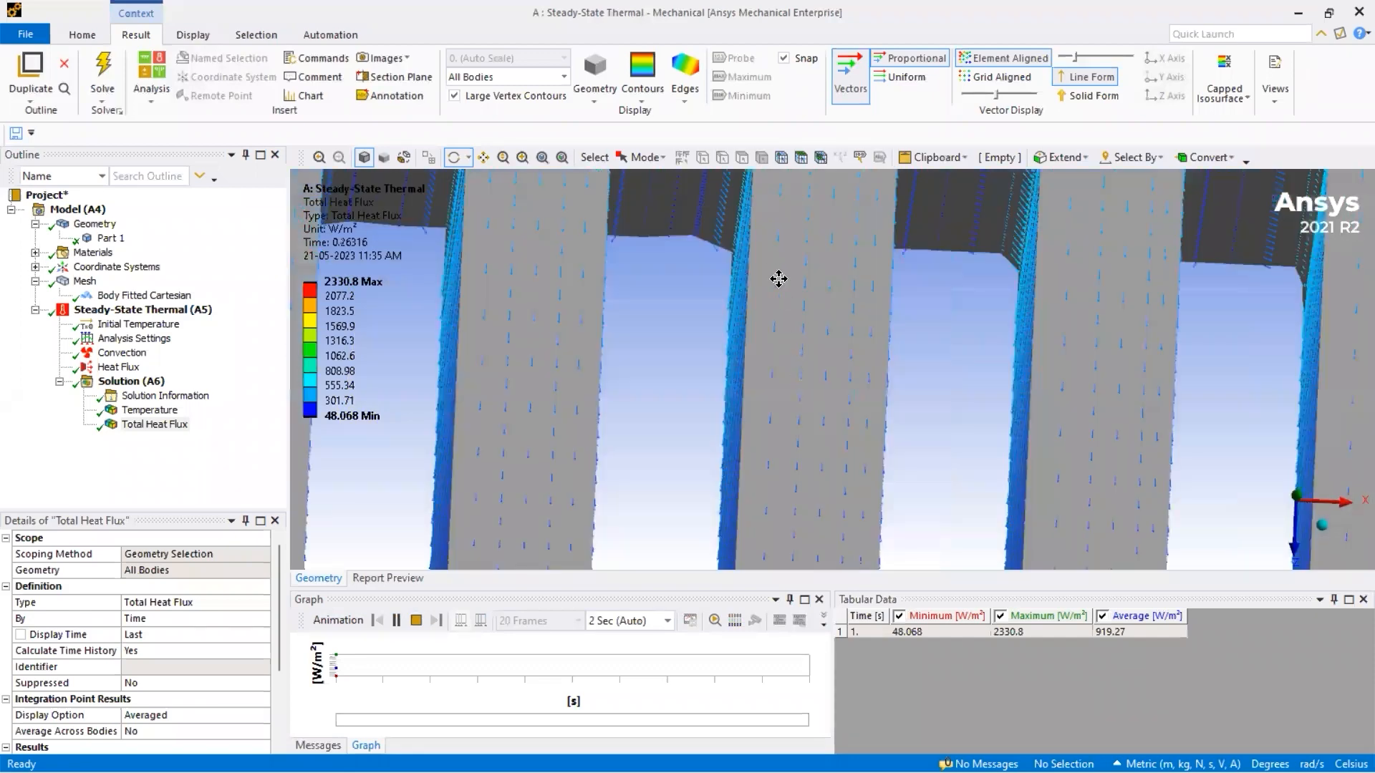
ctrl+middle_drag(773, 437, 779, 170)
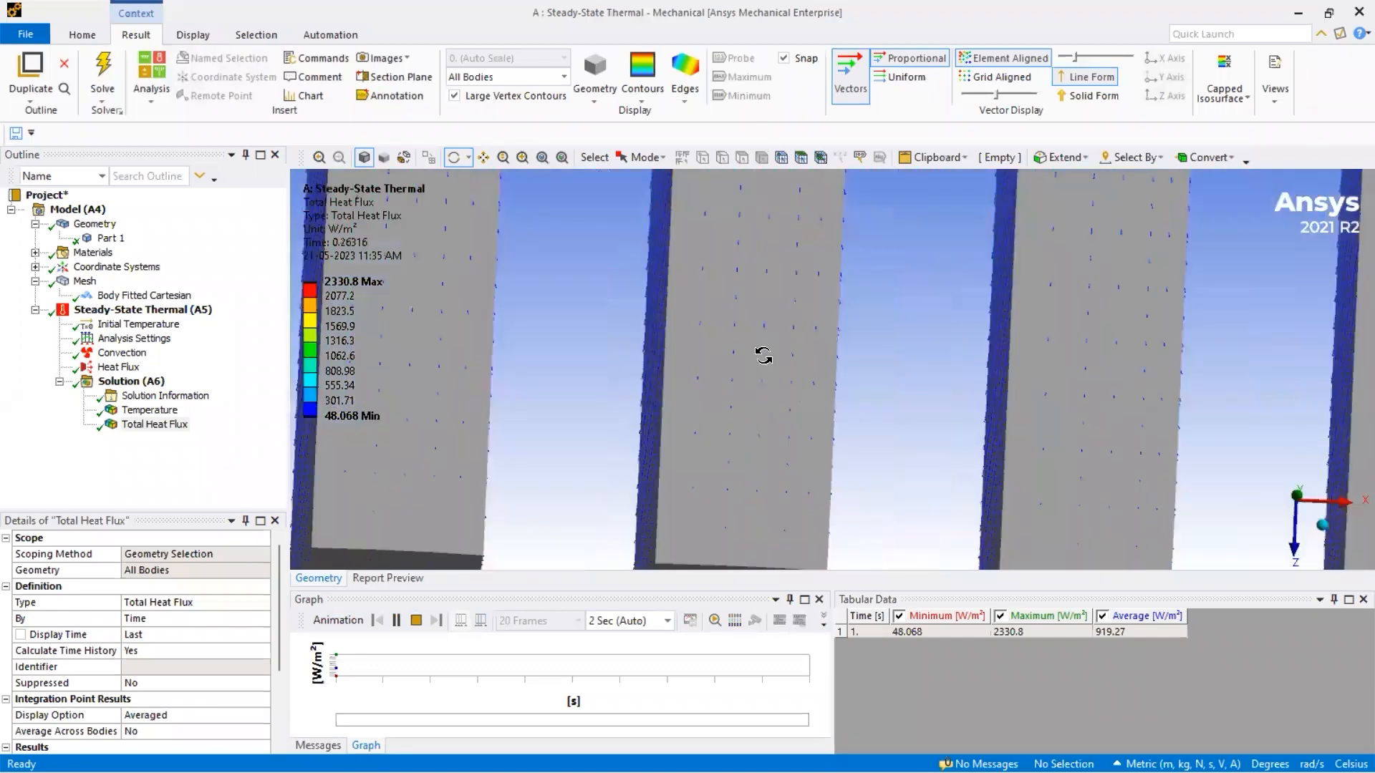
drag(776, 372, 746, 380)
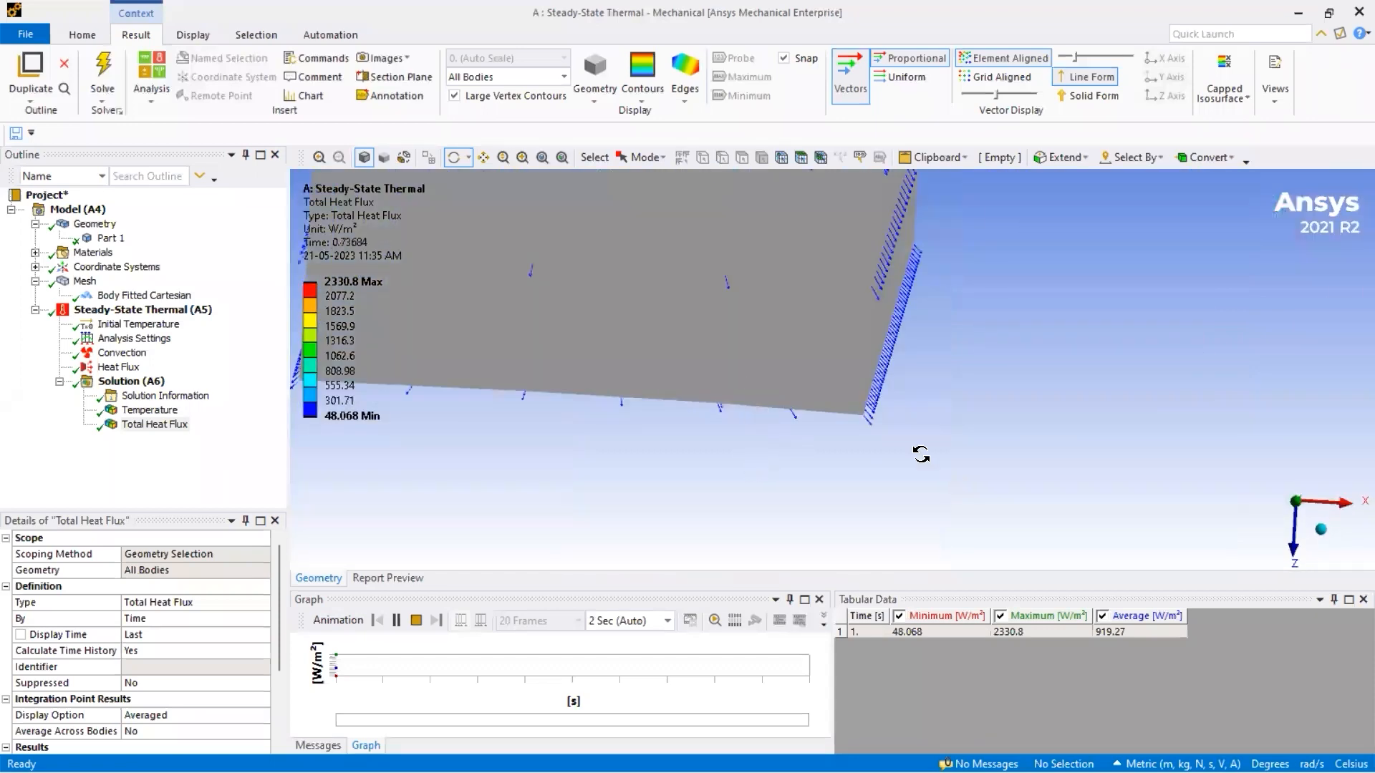
drag(905, 436, 915, 459)
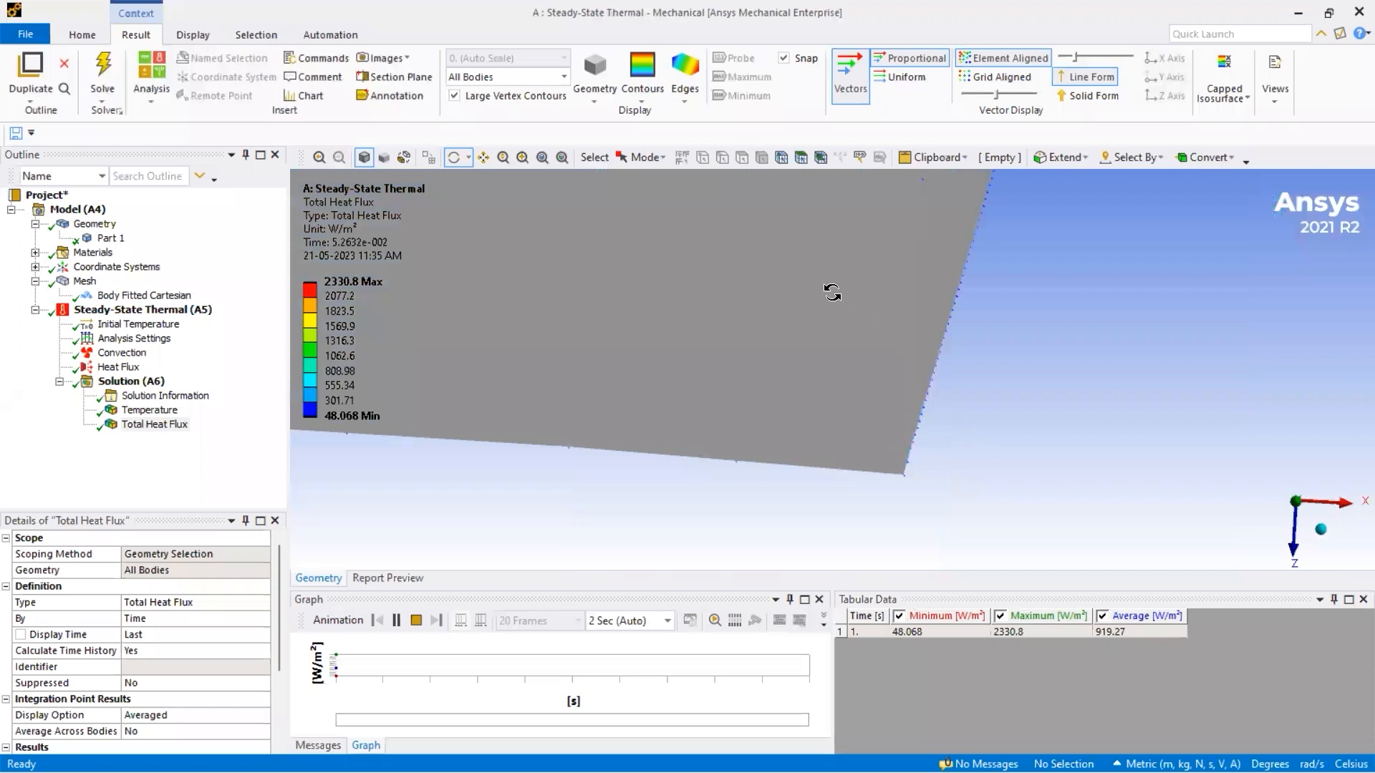
drag(803, 265, 602, 273)
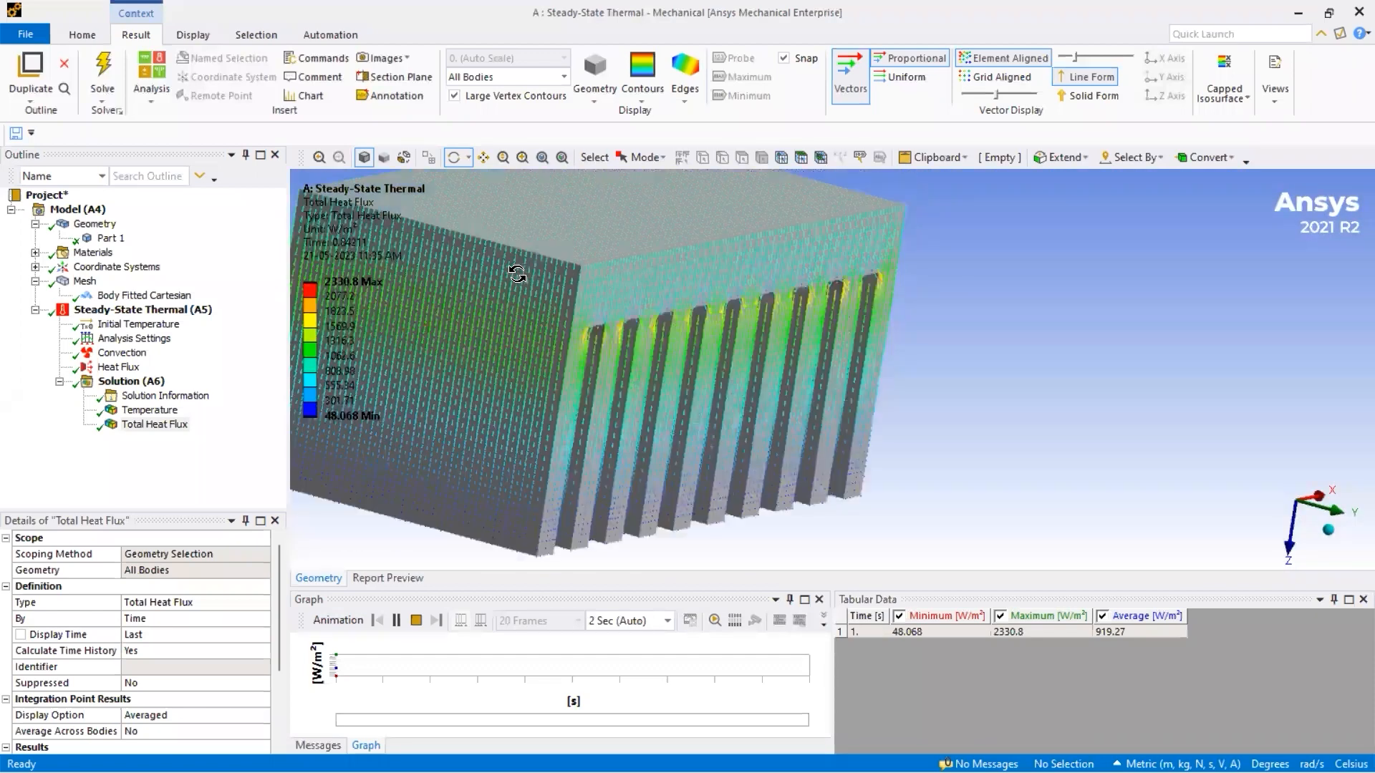
drag(493, 304, 614, 310)
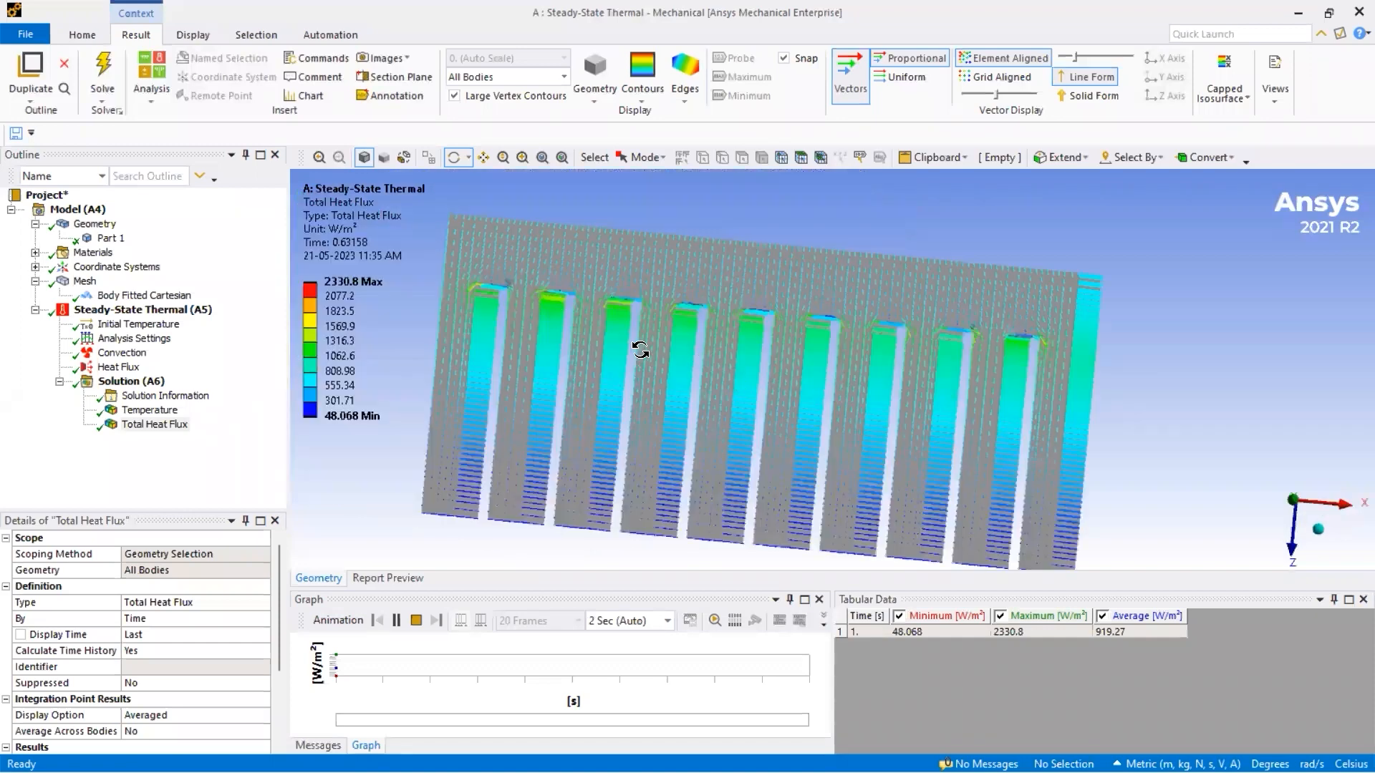
scroll(666, 368, up, 3)
scroll(681, 391, up, 5)
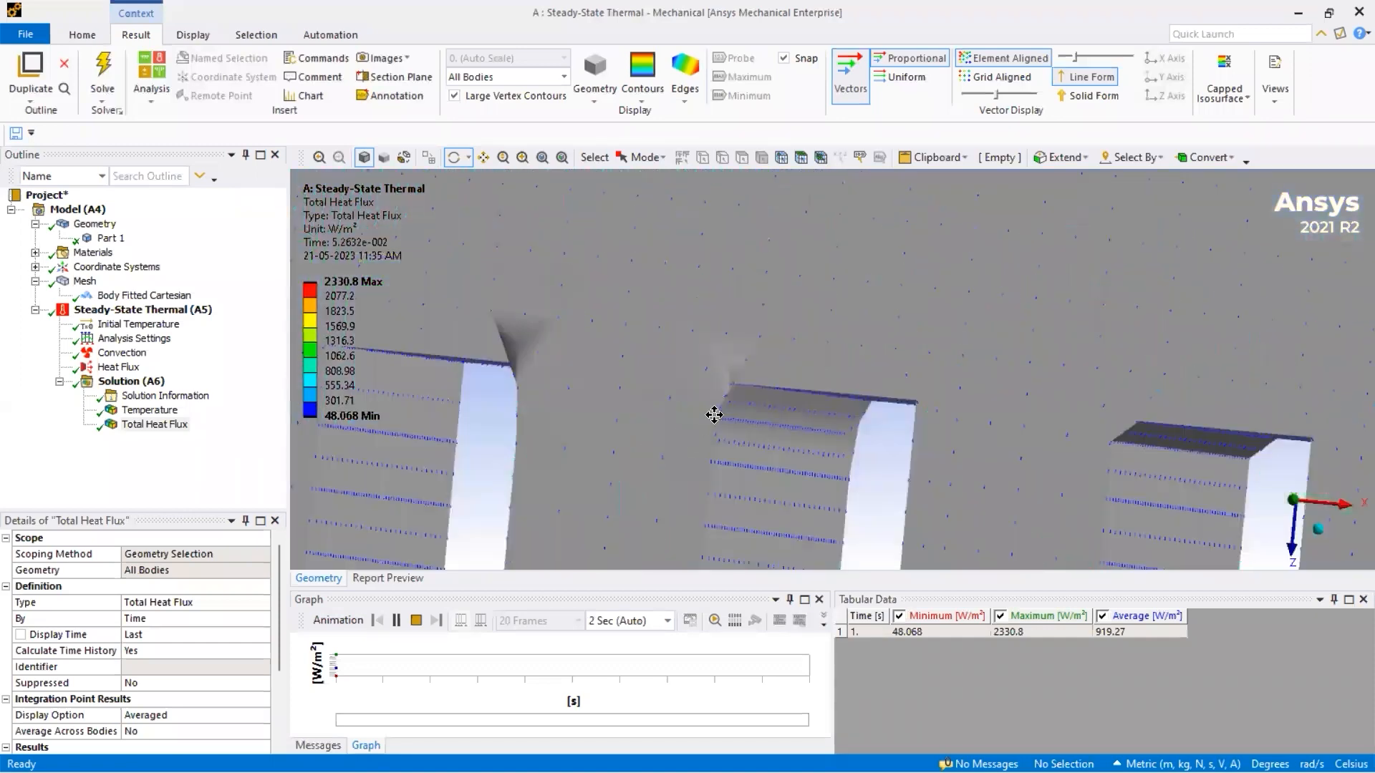
scroll(723, 288, up, 2)
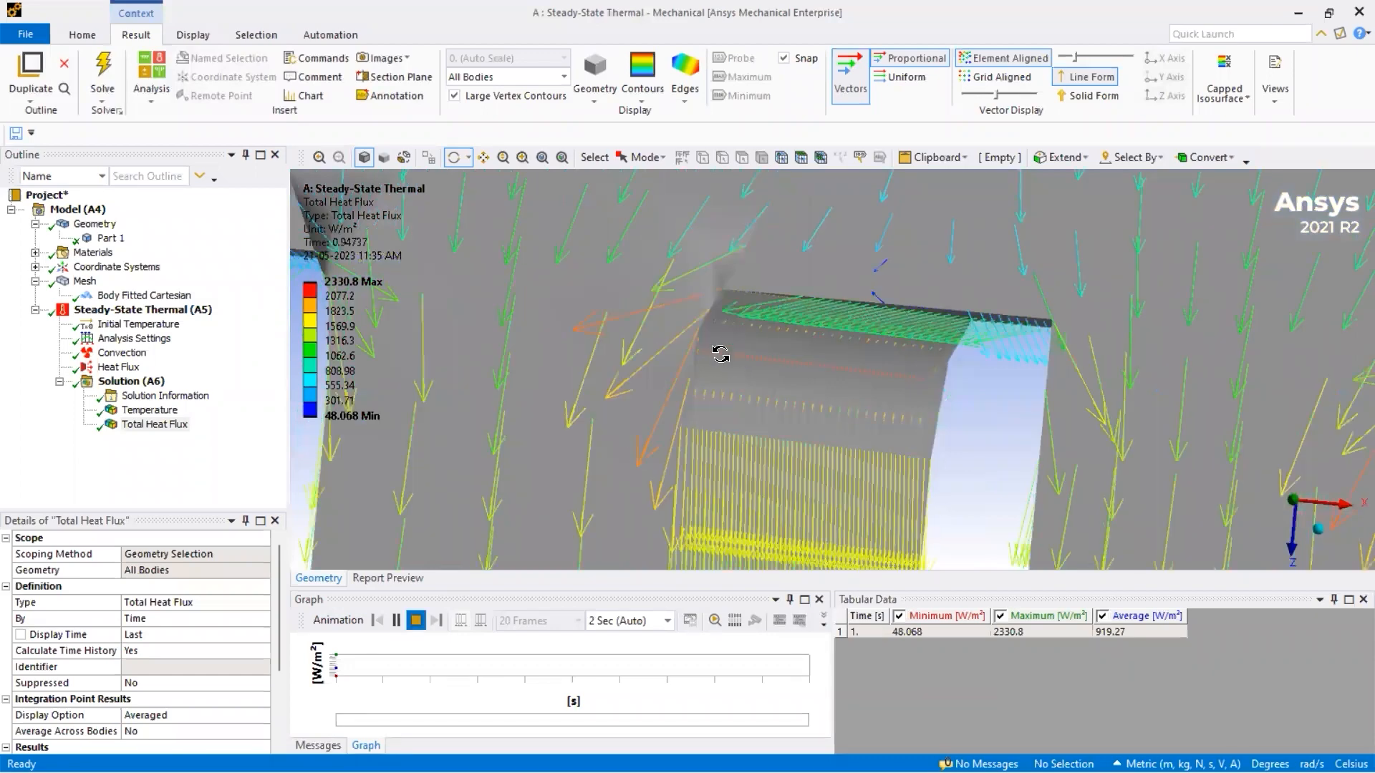
Stop the animation and return the Total Heat Flux result from vectors to contours with the element edges shown.
click(852, 79)
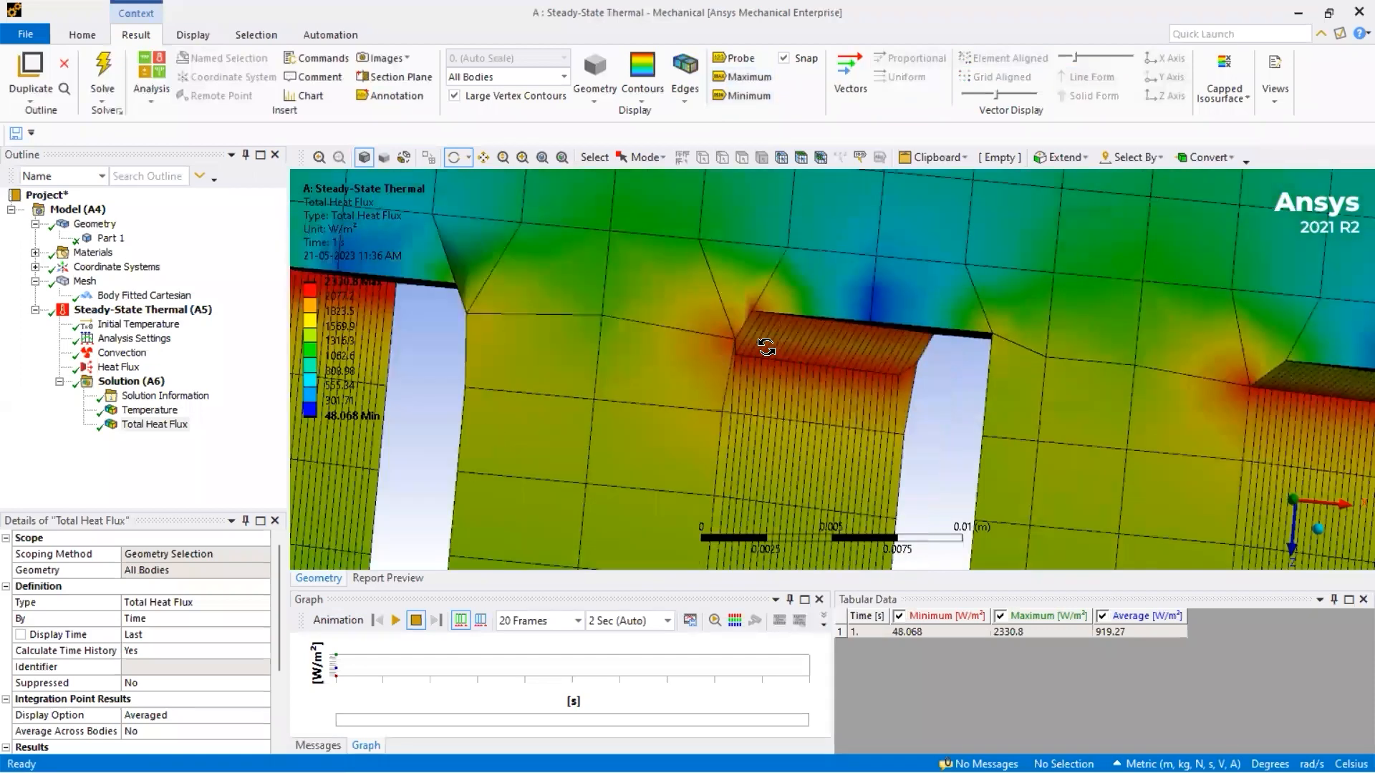
scroll(767, 349, down, 2)
scroll(870, 368, down, 2)
scroll(858, 359, down, 1)
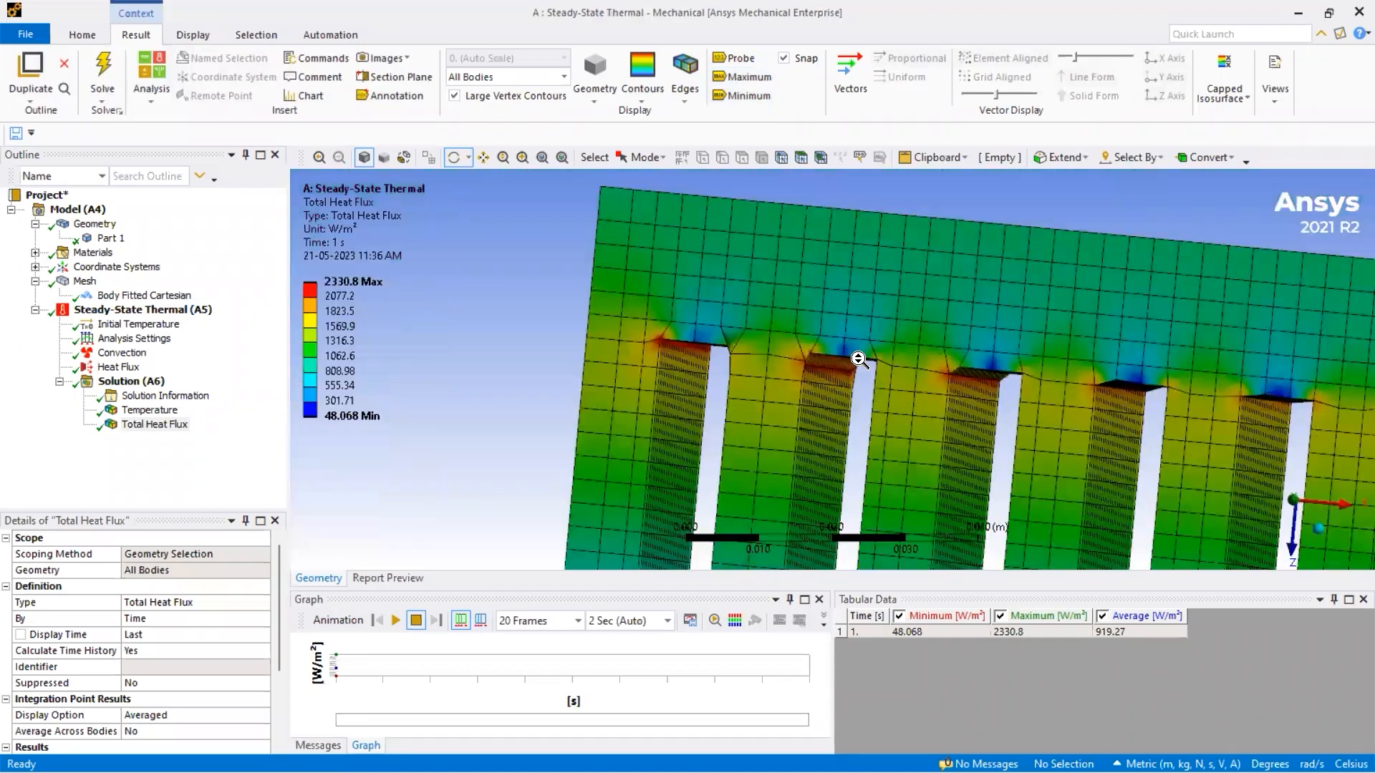
scroll(401, 290, down, 1)
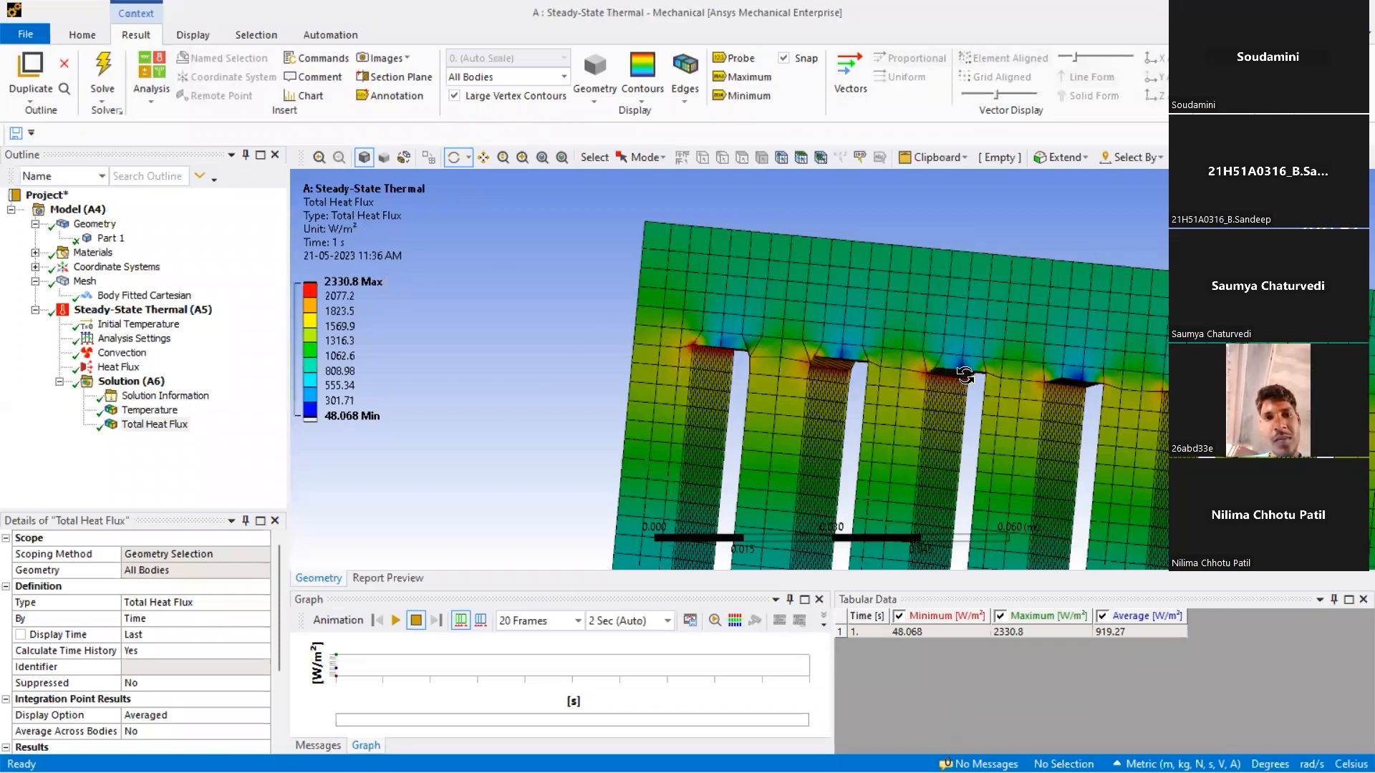
Compare the vector and contour displays of Total Heat Flux close up at the fin roots, ending on contours.
drag(992, 406, 878, 378)
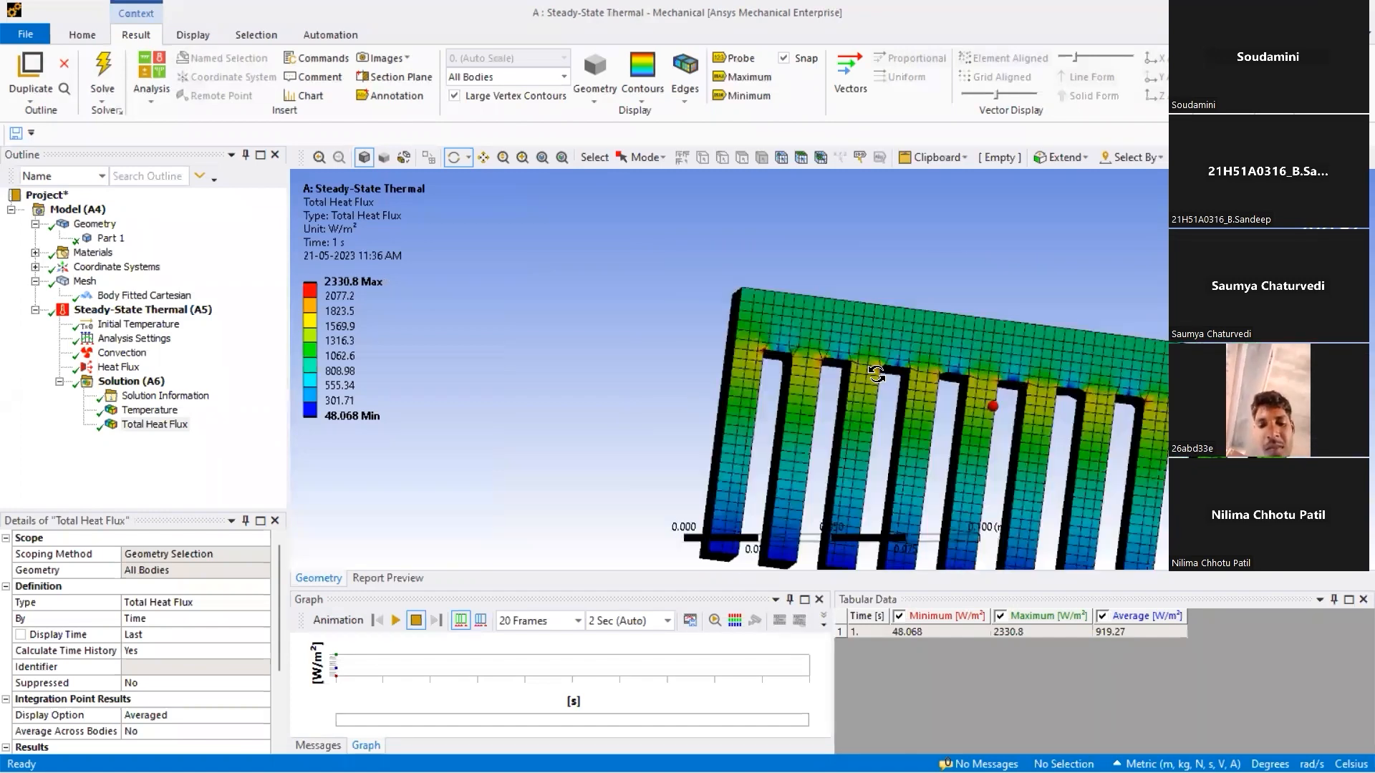
scroll(844, 355, up, 5)
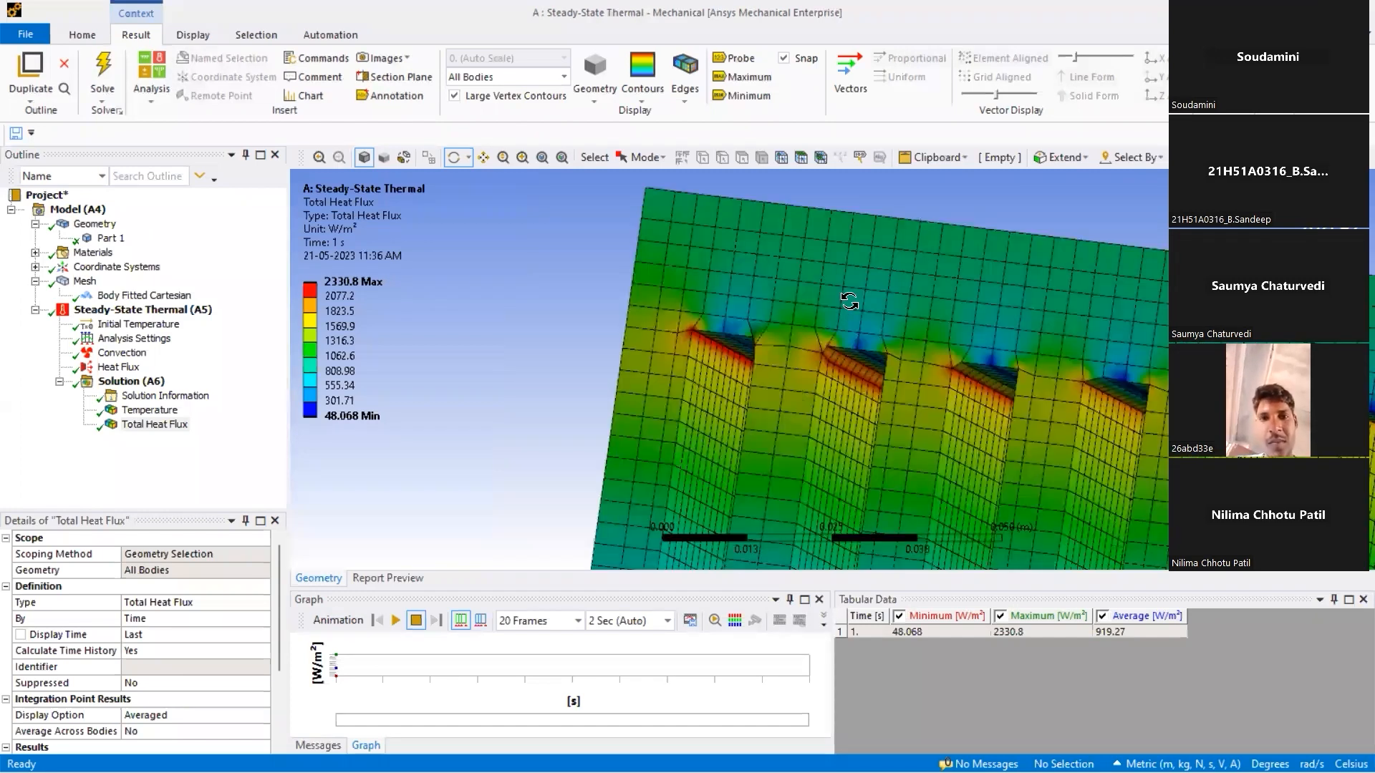
scroll(849, 301, up, 8)
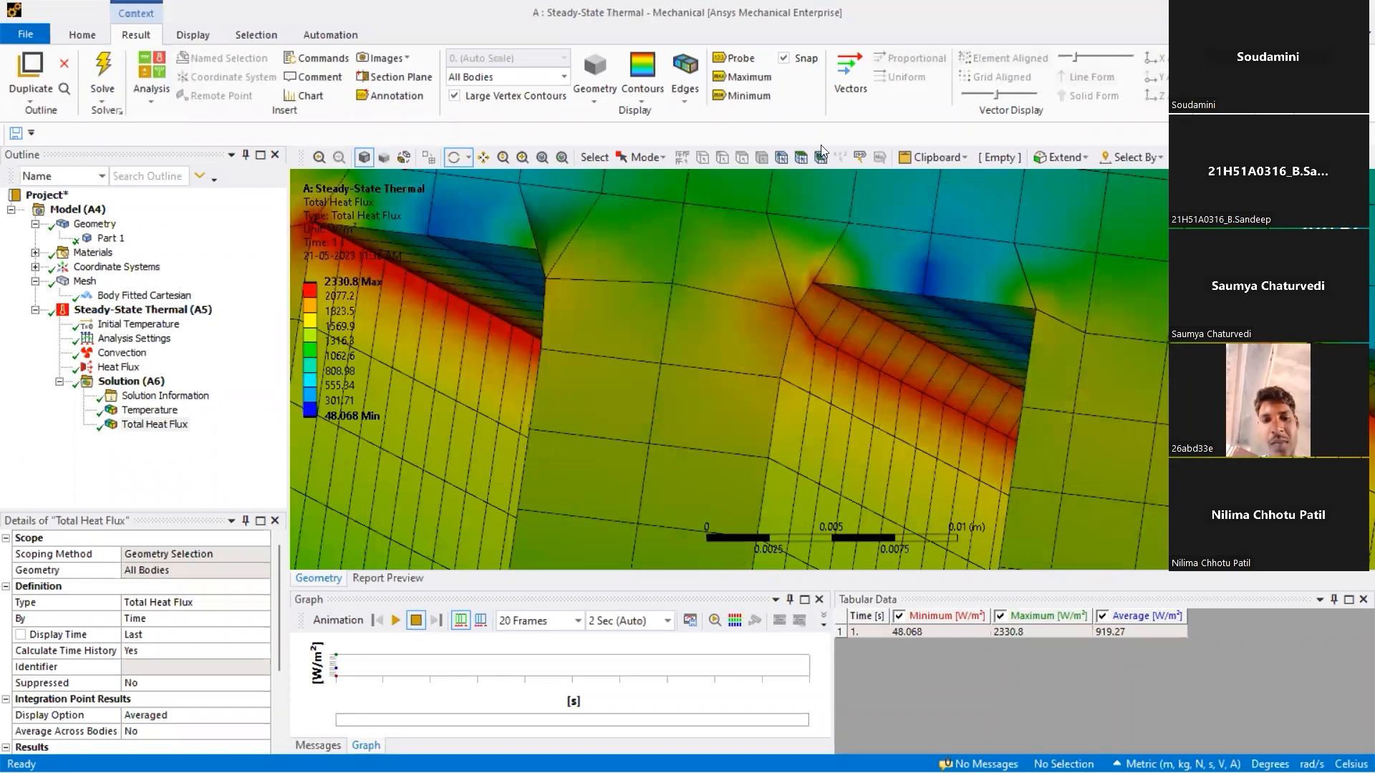
click(859, 86)
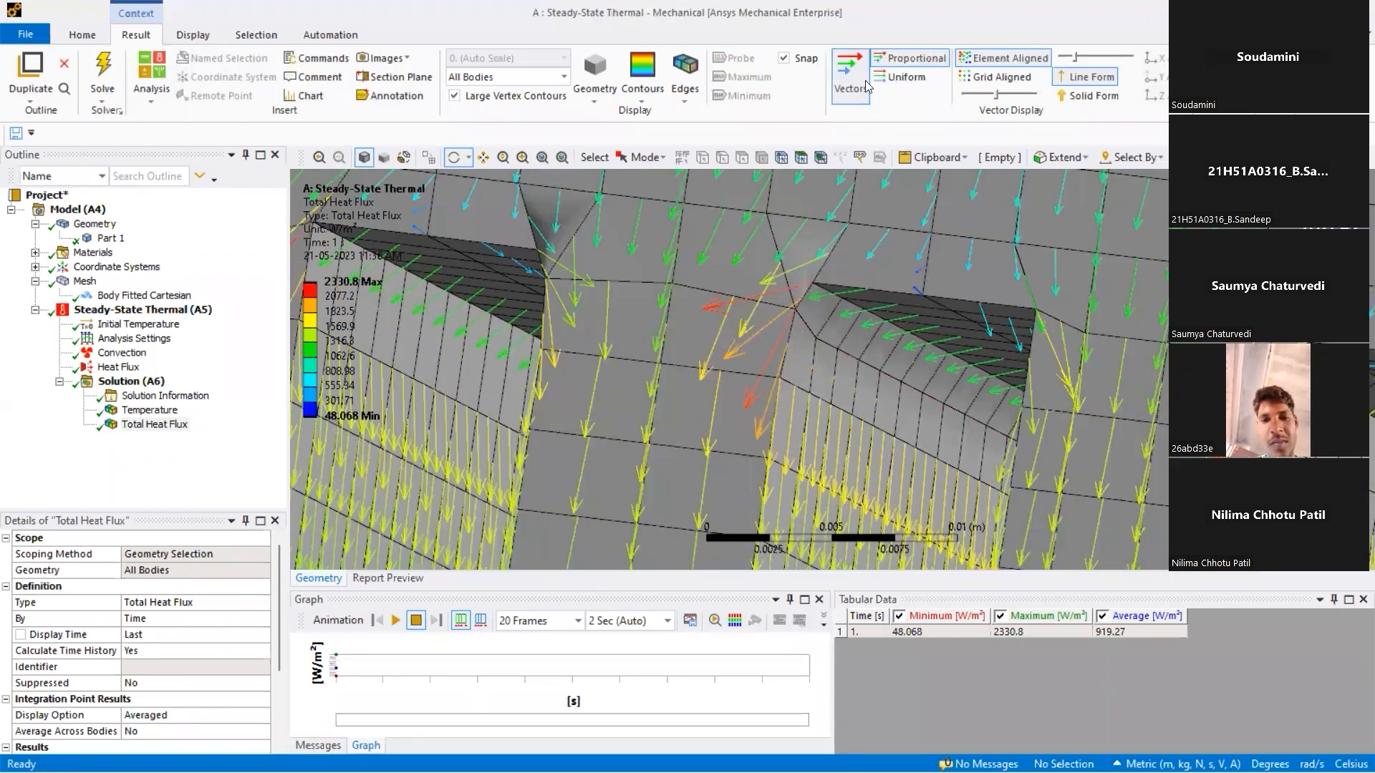
click(865, 80)
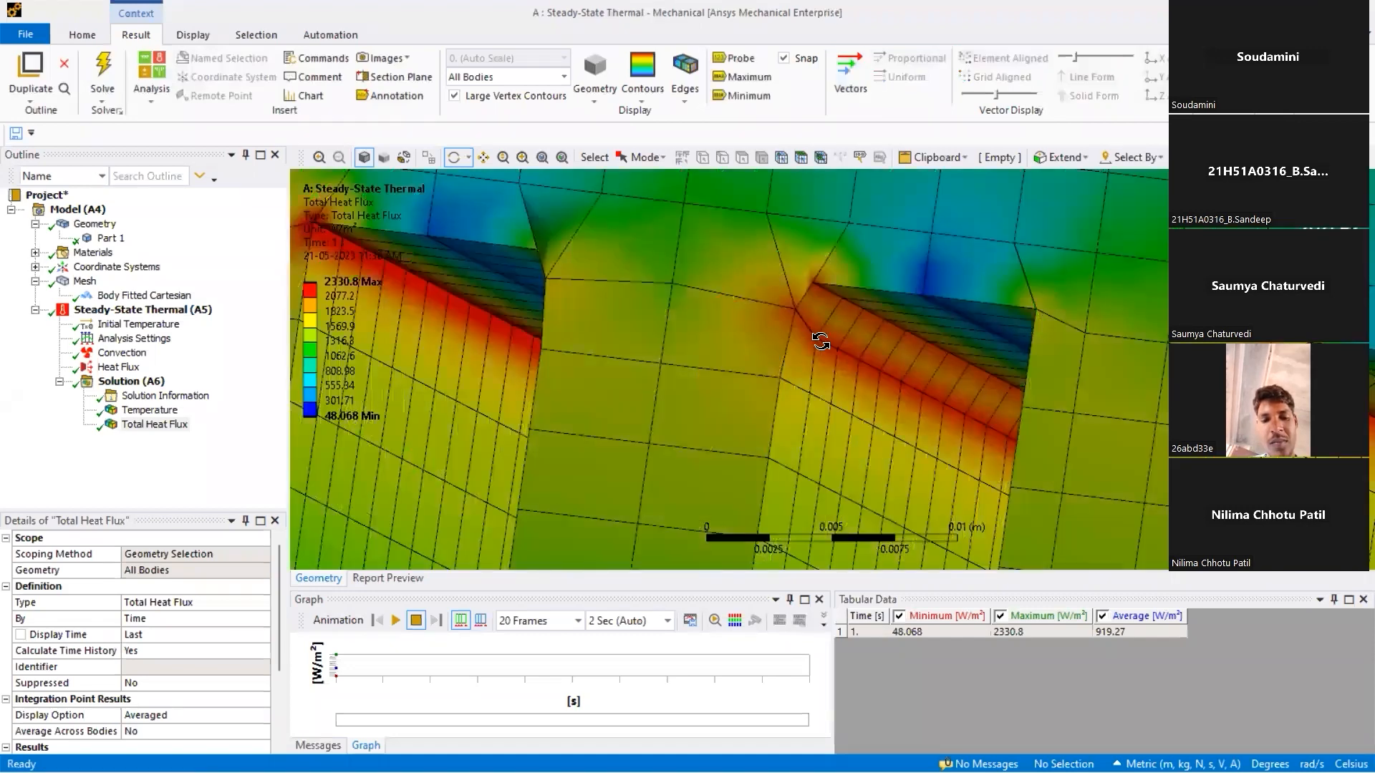
Show the Temperature result and examine its contours on the heat sink's base and along the fins.
scroll(796, 342, down, 5)
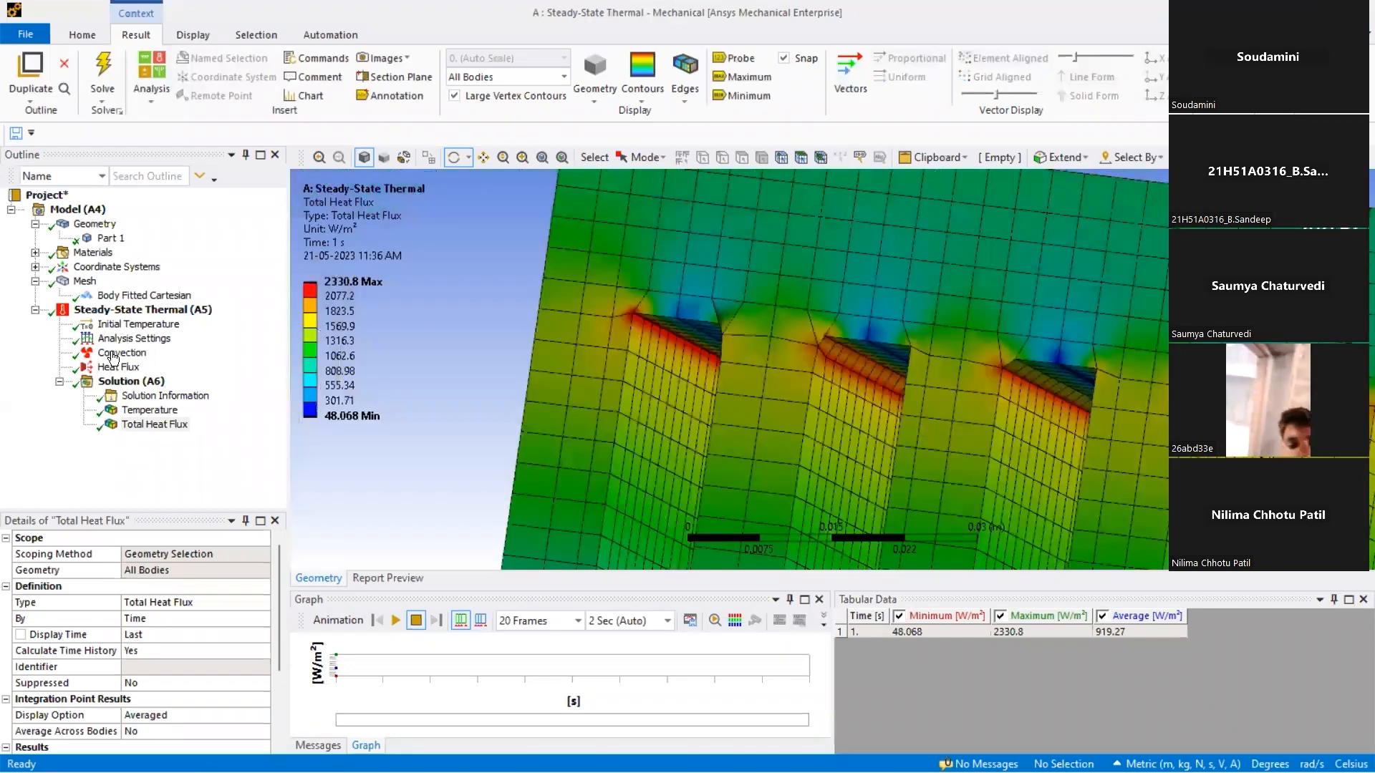
click(133, 414)
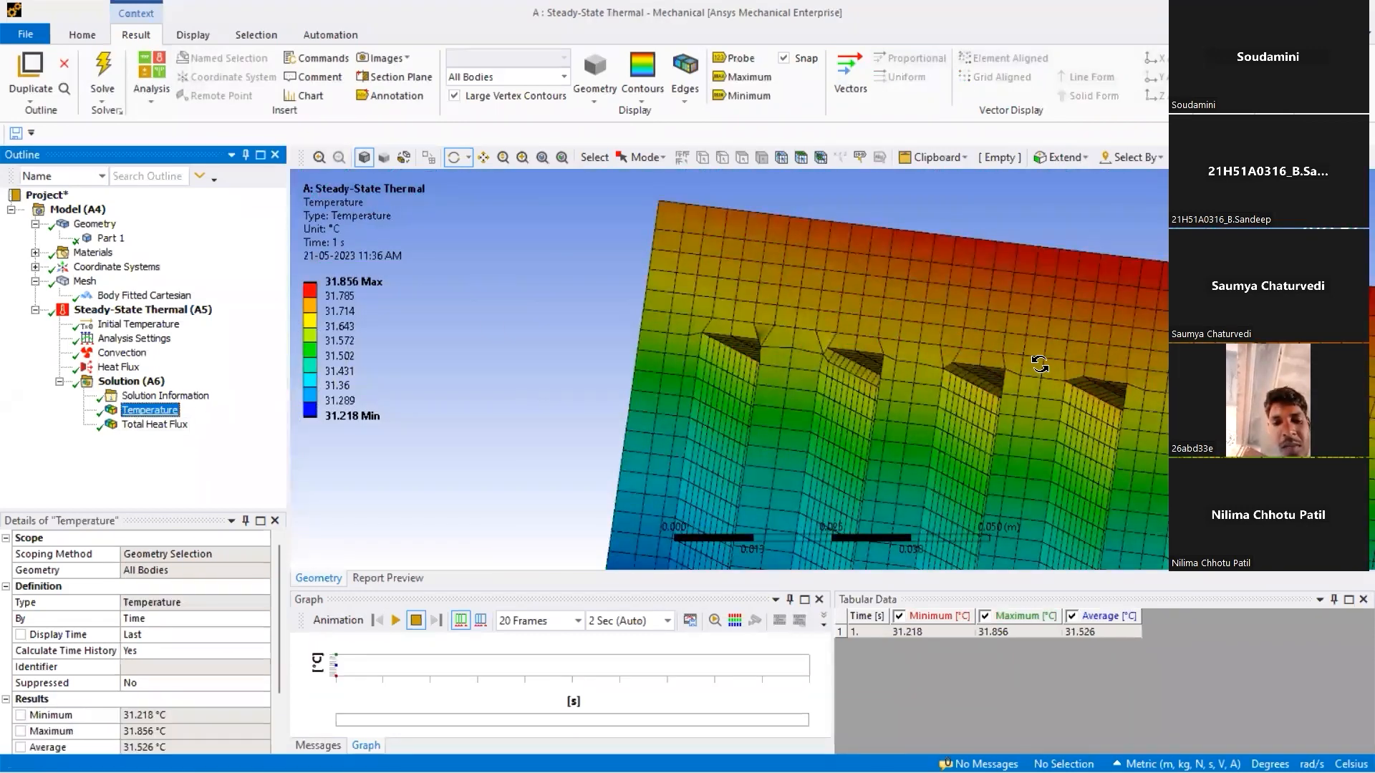
scroll(911, 353, down, 3)
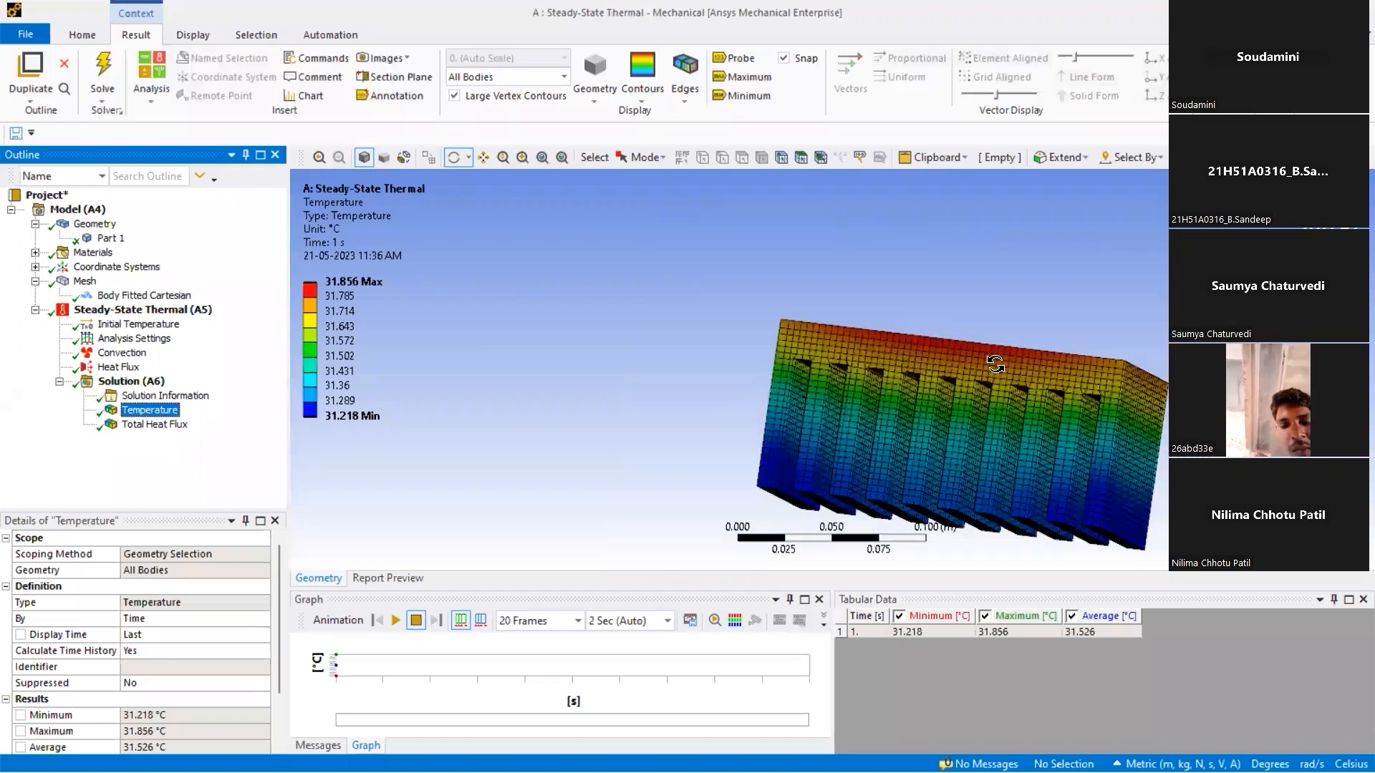
drag(992, 370, 914, 309)
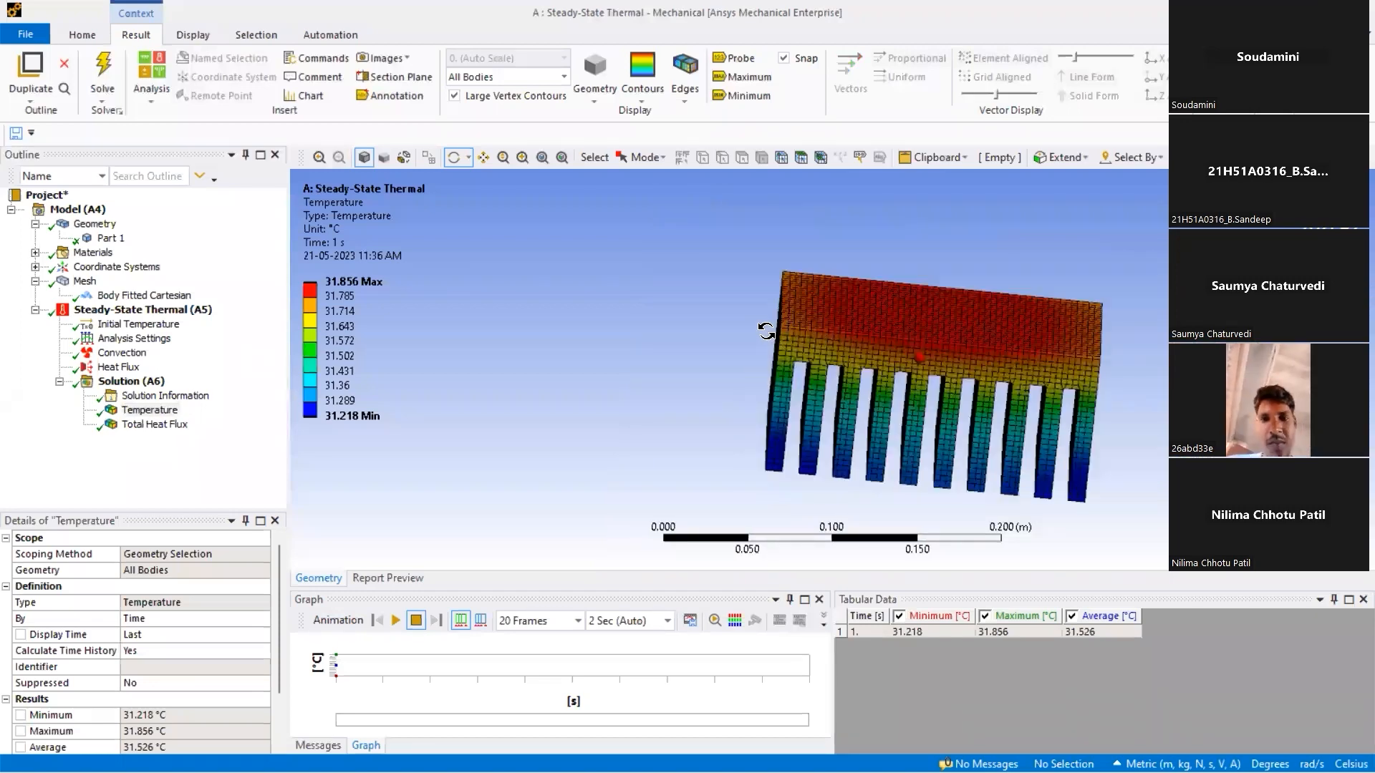
drag(768, 336, 1002, 328)
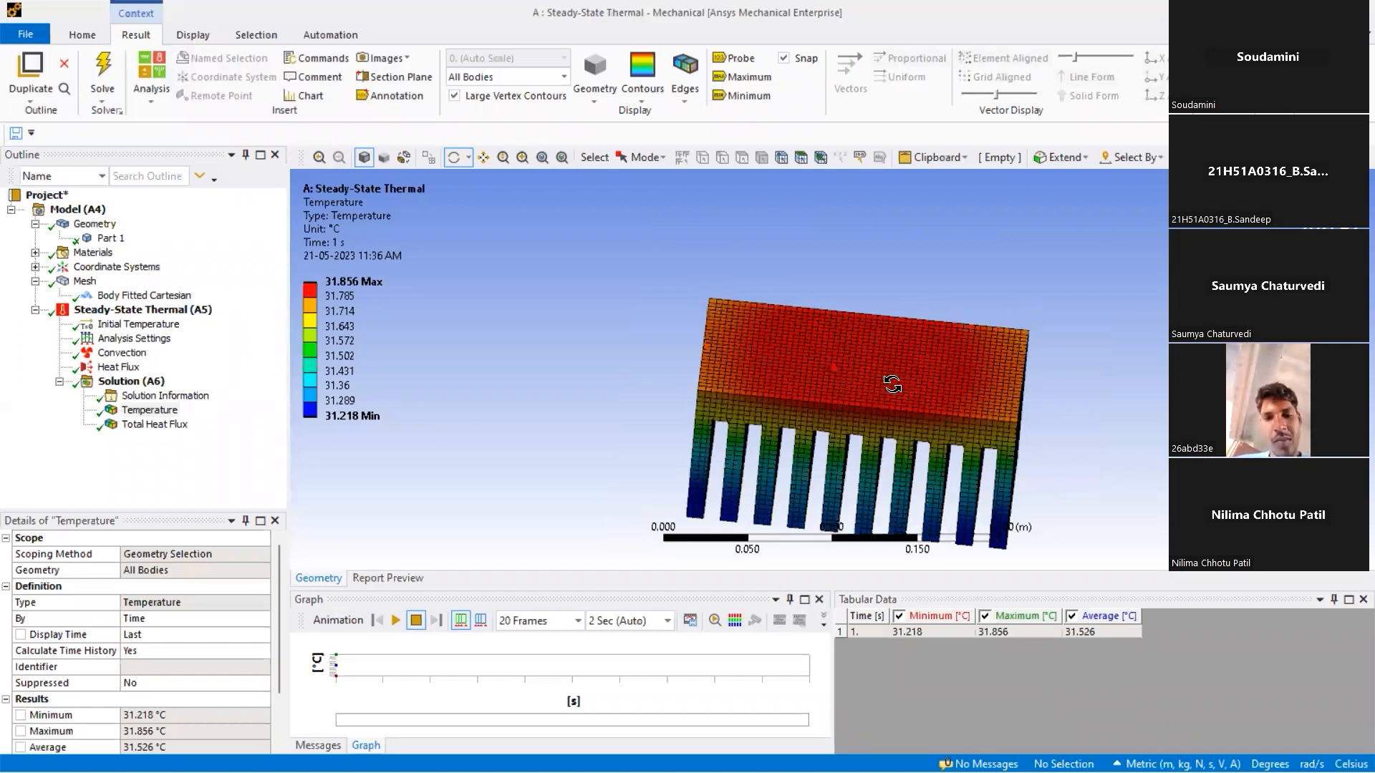
drag(888, 379, 716, 348)
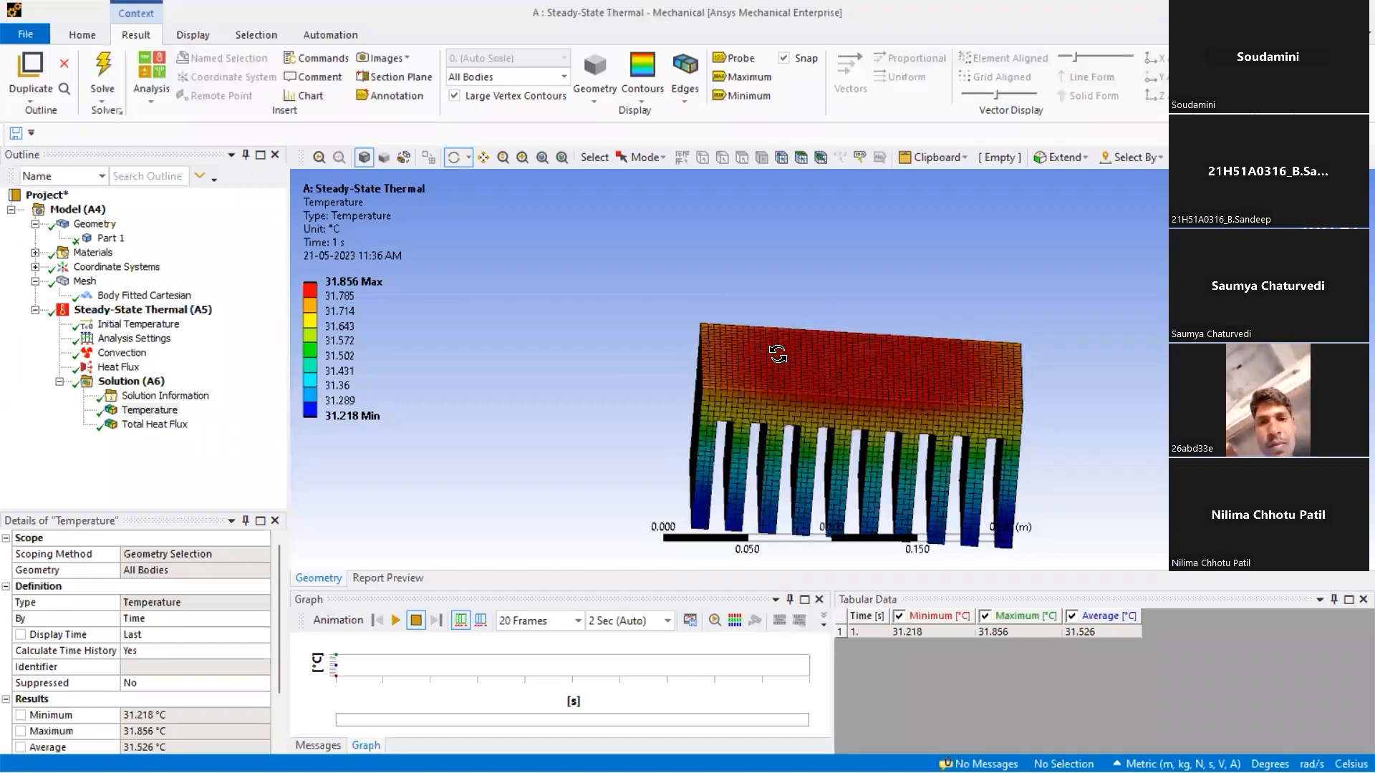
Animate the Temperature result, watch it on the whole heat sink, and stop the animation.
click(396, 620)
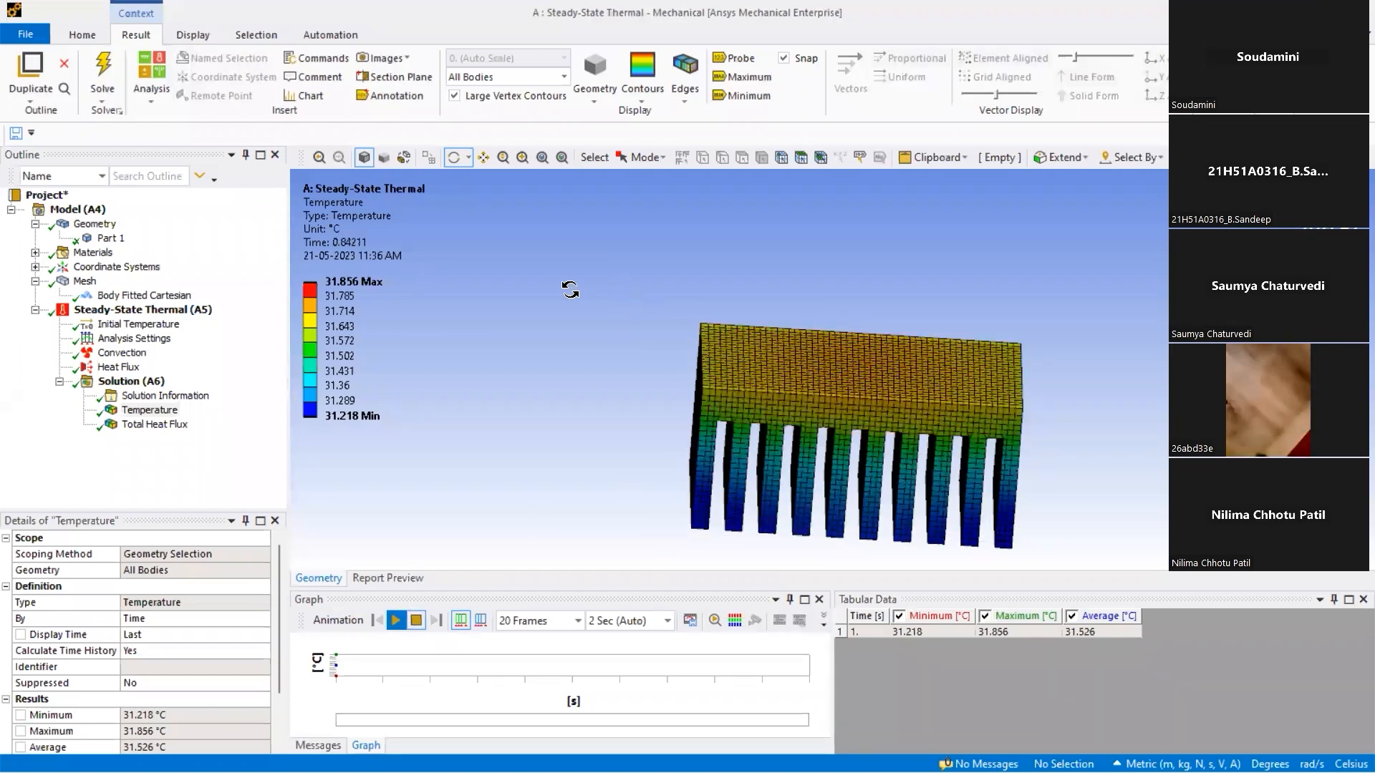
scroll(718, 293, up, 2)
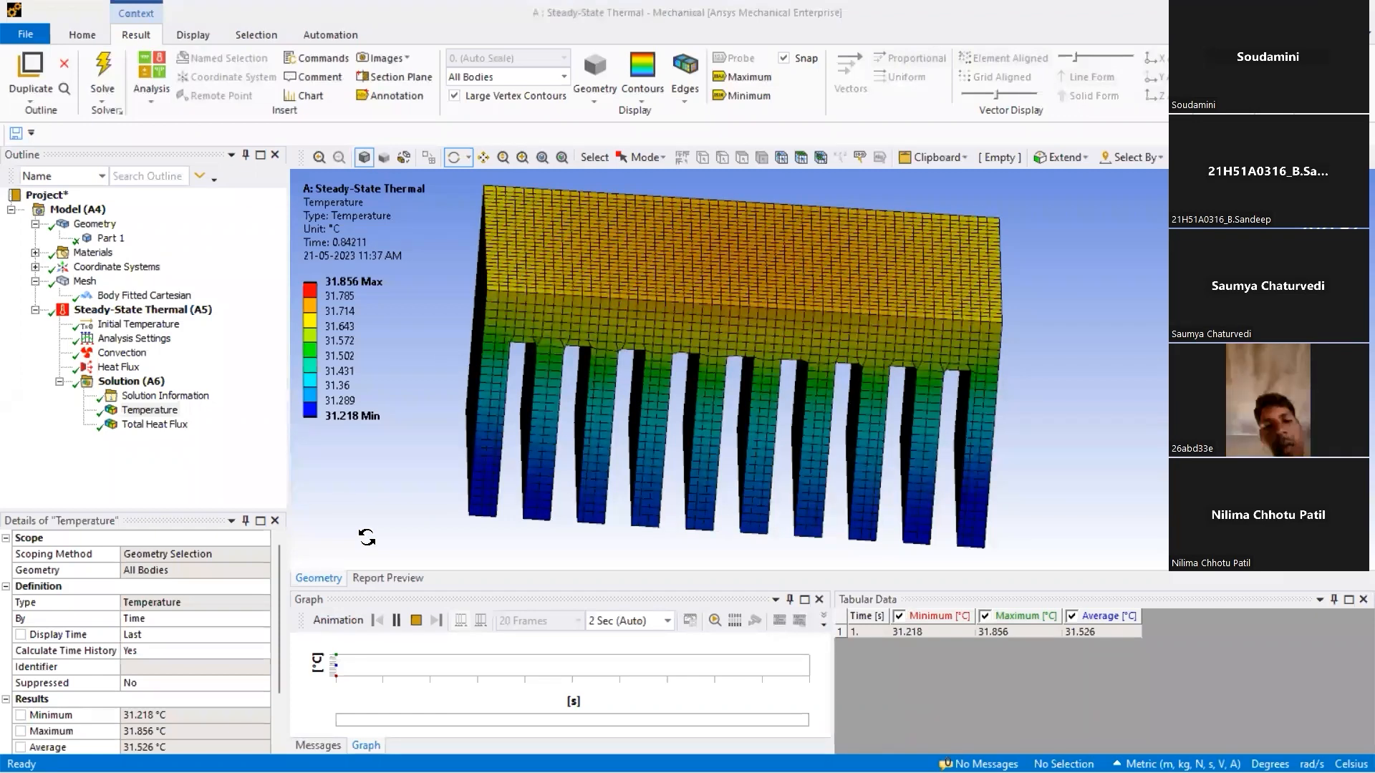
click(414, 622)
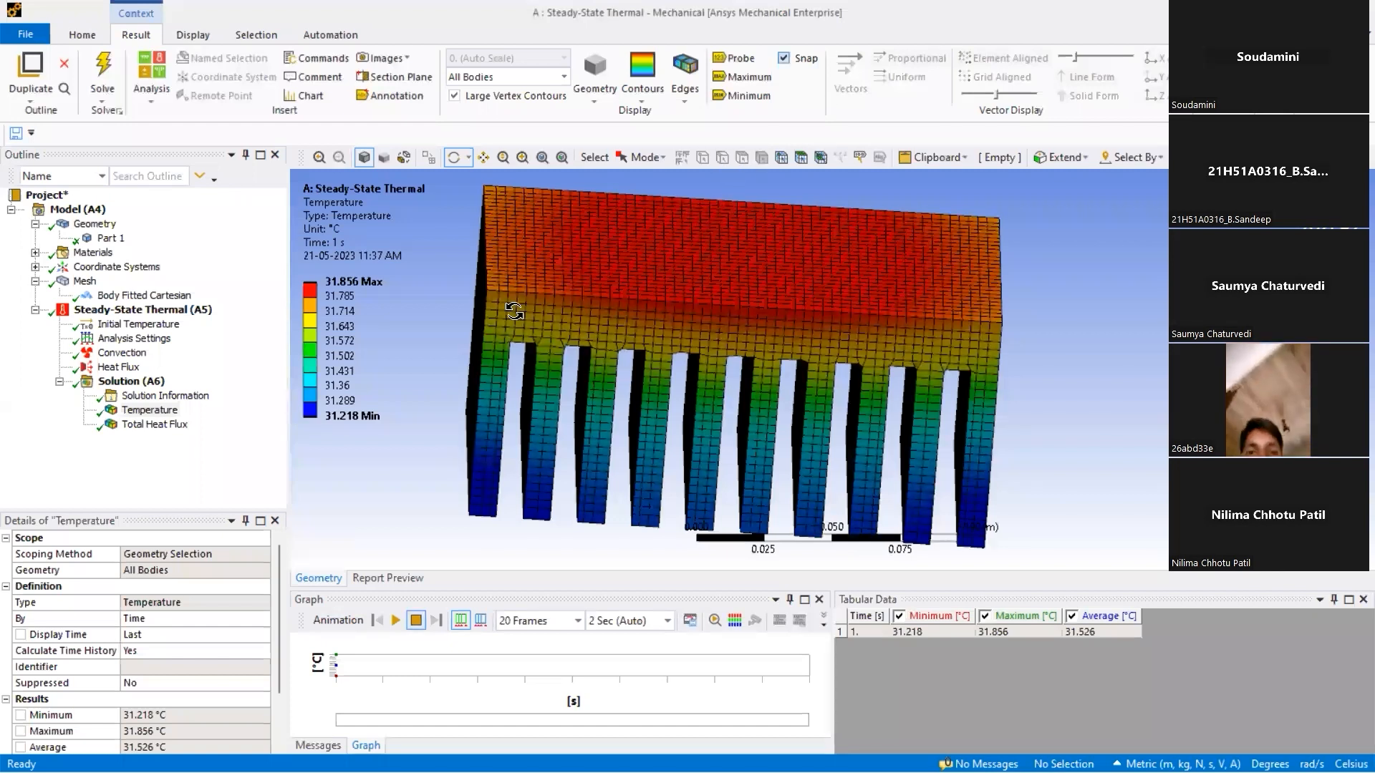
drag(520, 251, 371, 325)
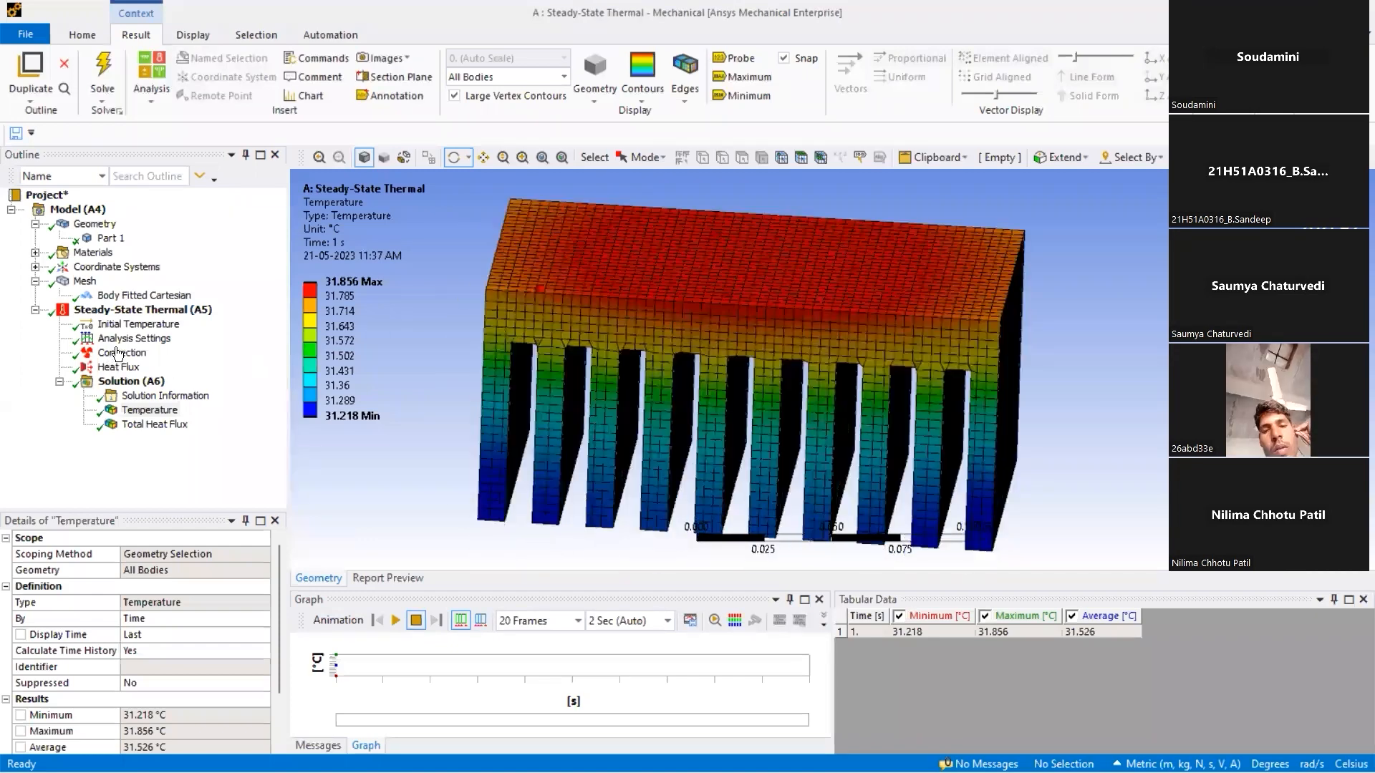
Review the Convection load's ambient temperature and film coefficient.
click(122, 354)
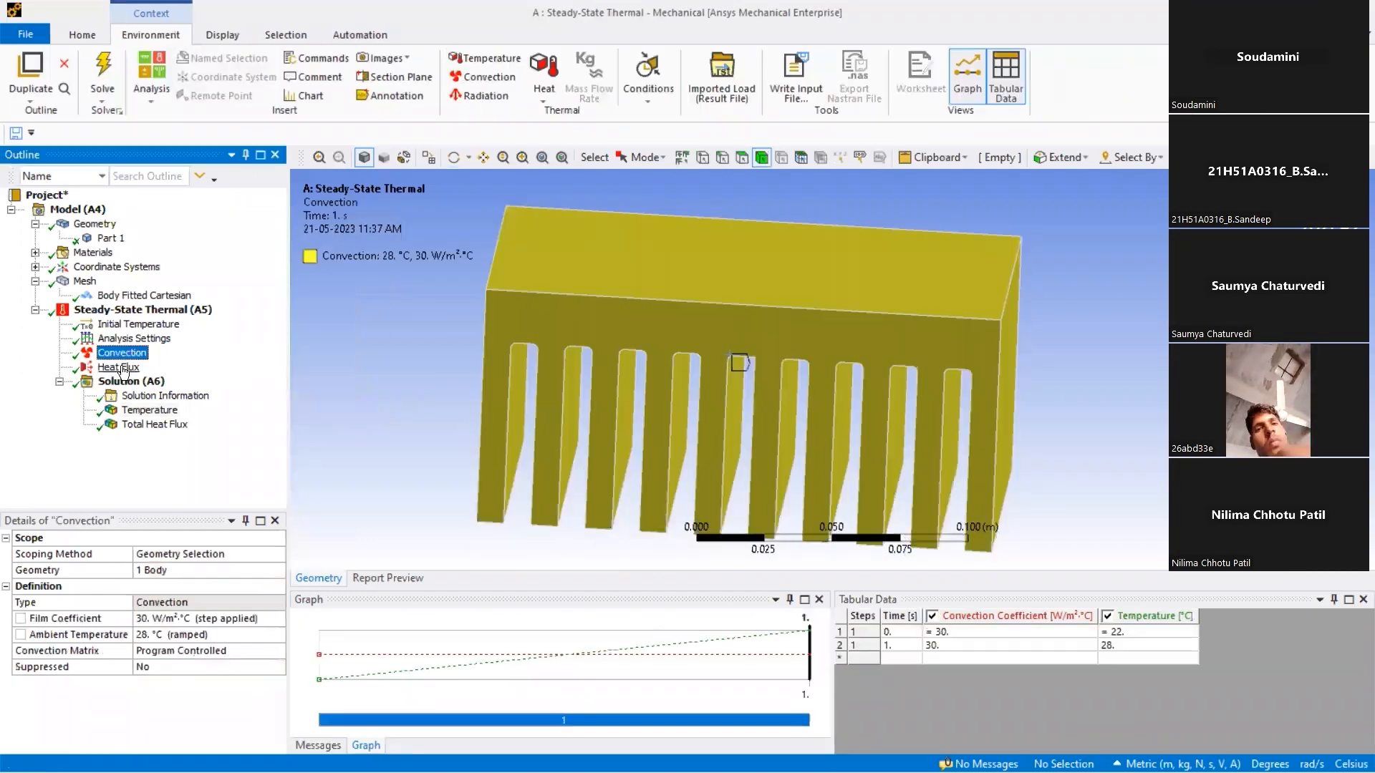
click(77, 639)
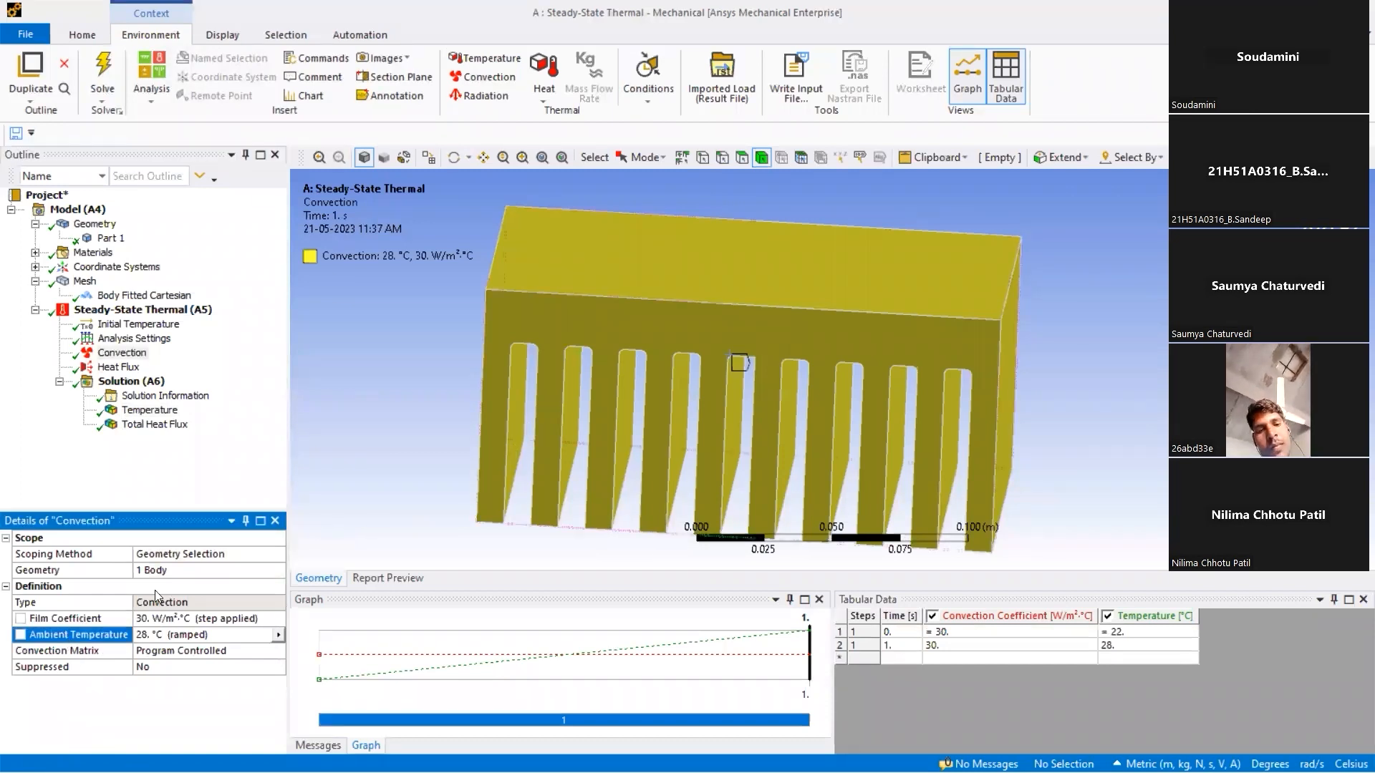
click(82, 619)
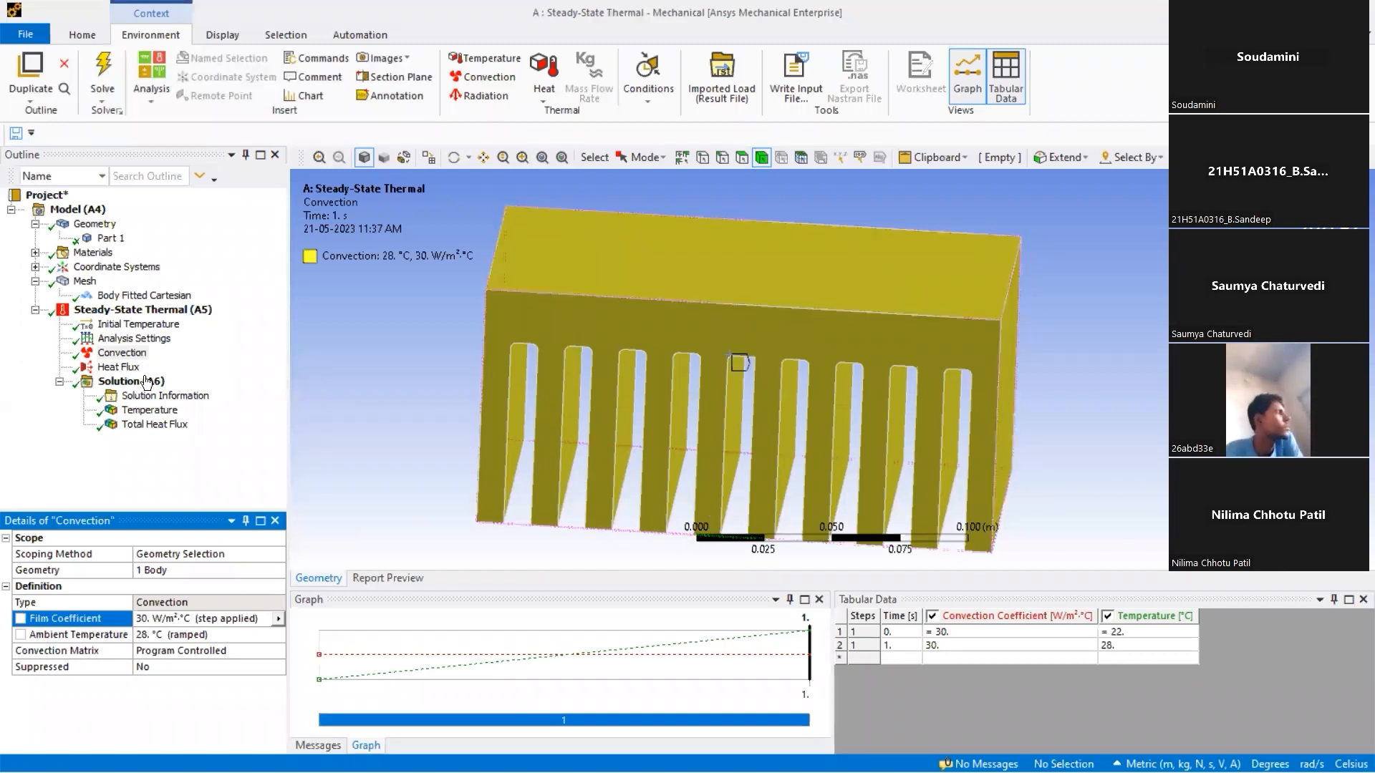
Review the Heat Flux load and its direction arrow on the heat sink's base face.
click(119, 368)
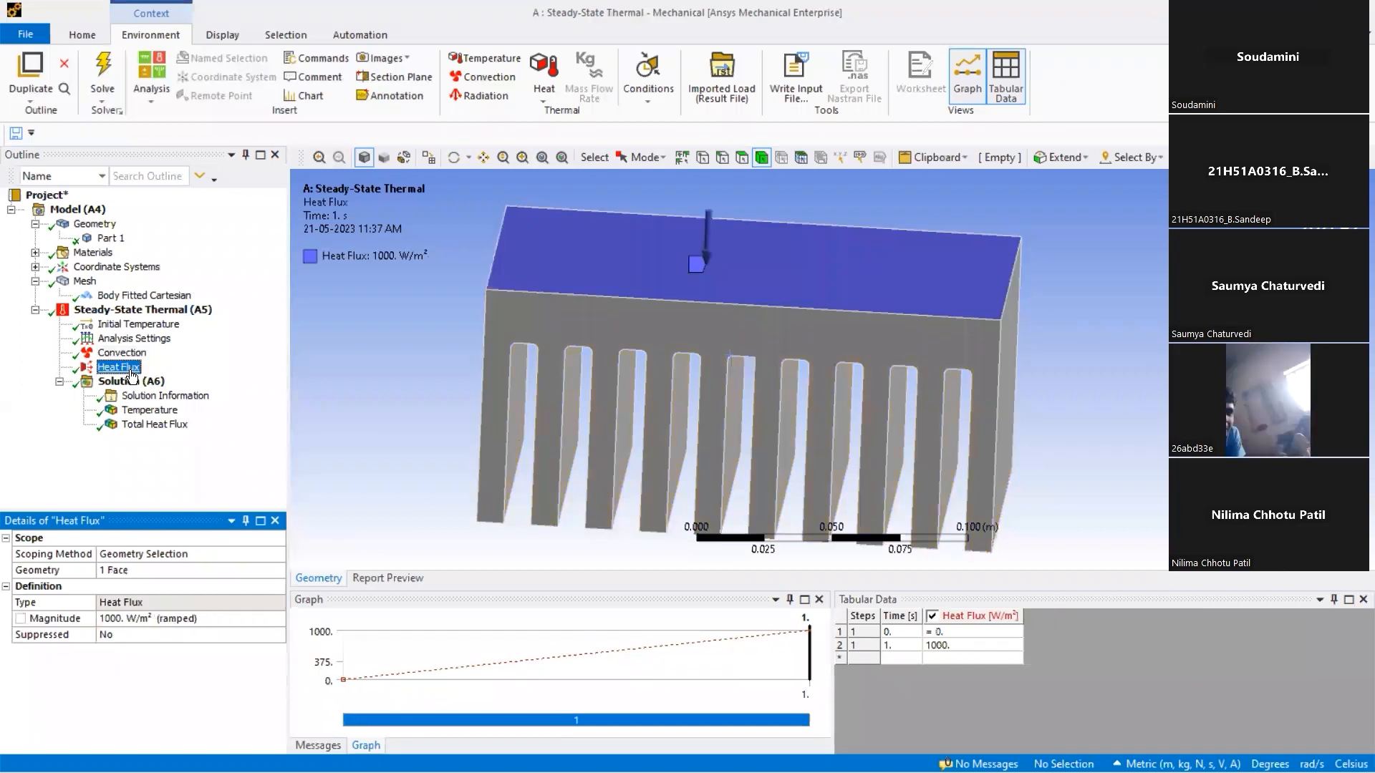
click(131, 371)
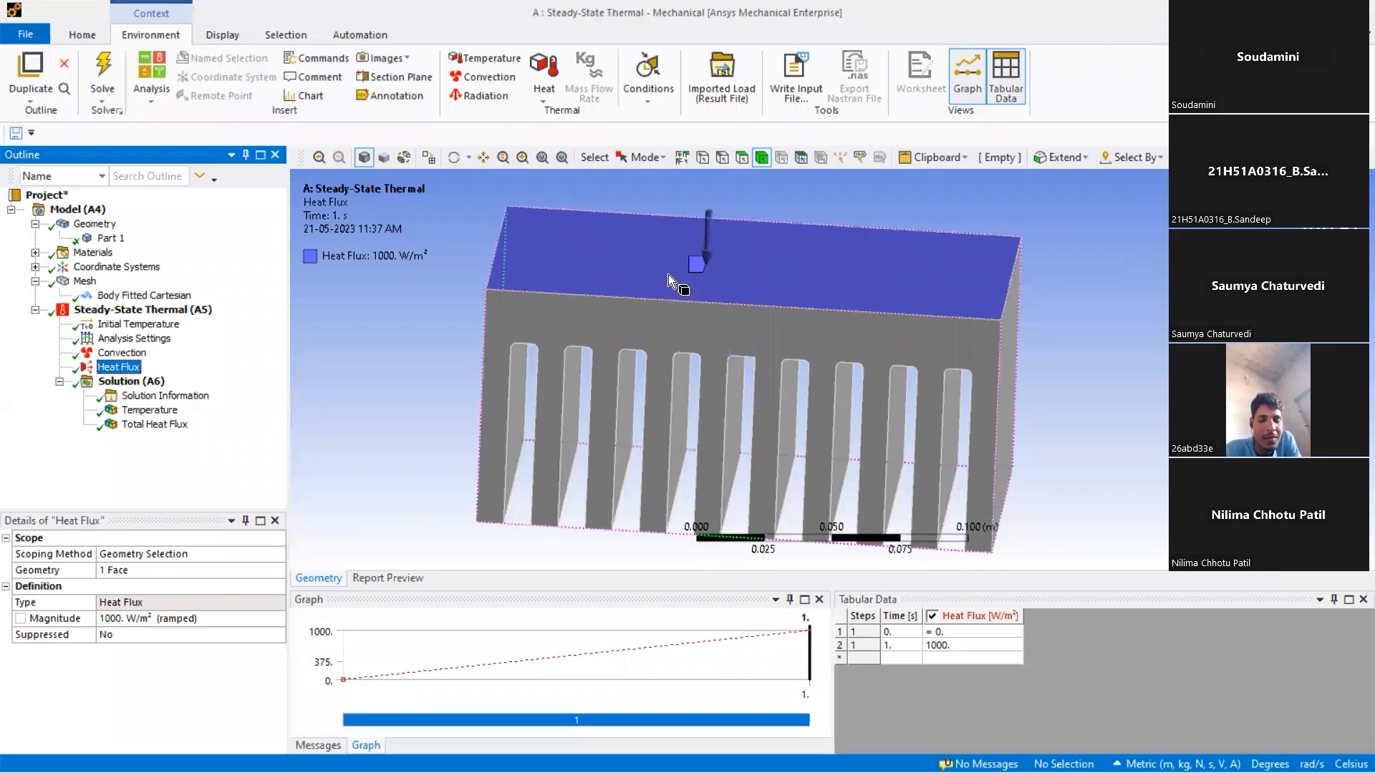
middle_drag(684, 262, 689, 262)
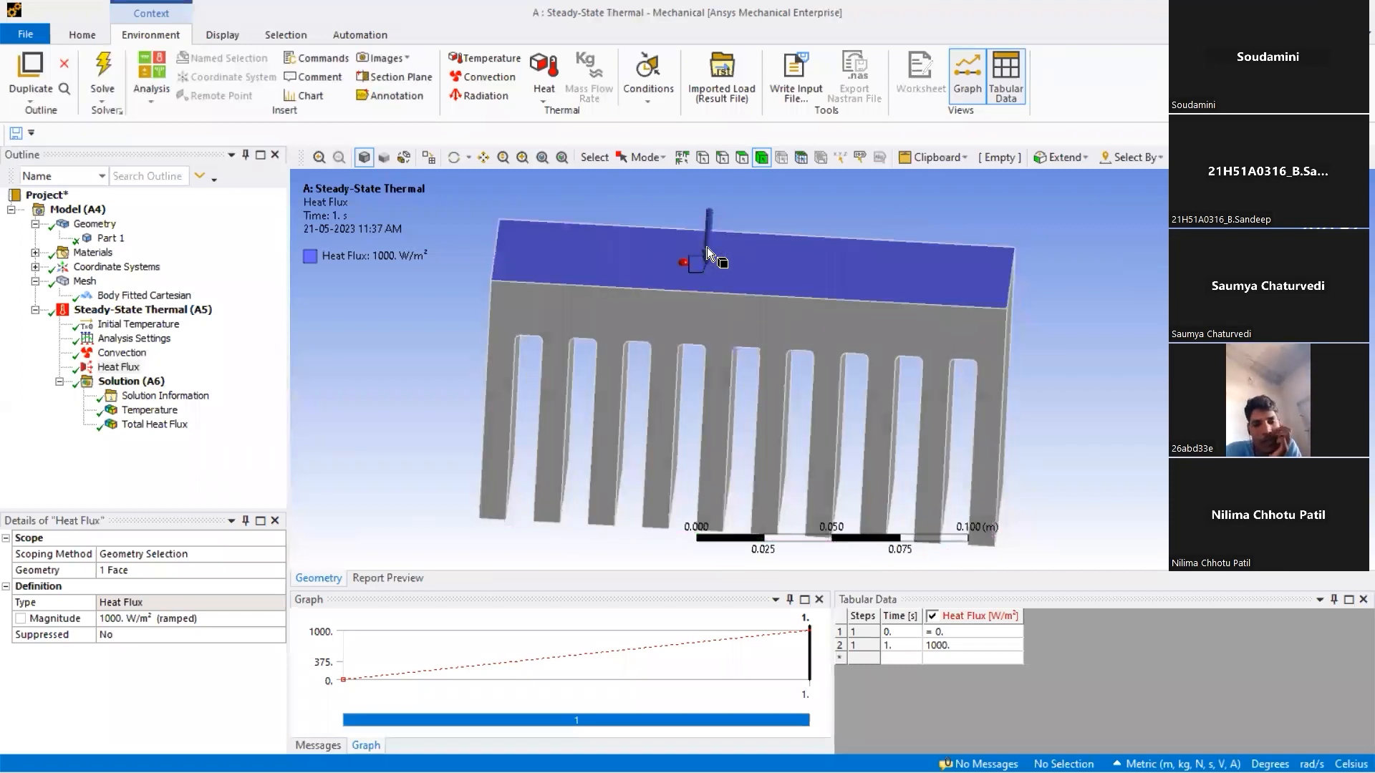
middle_drag(764, 203, 694, 282)
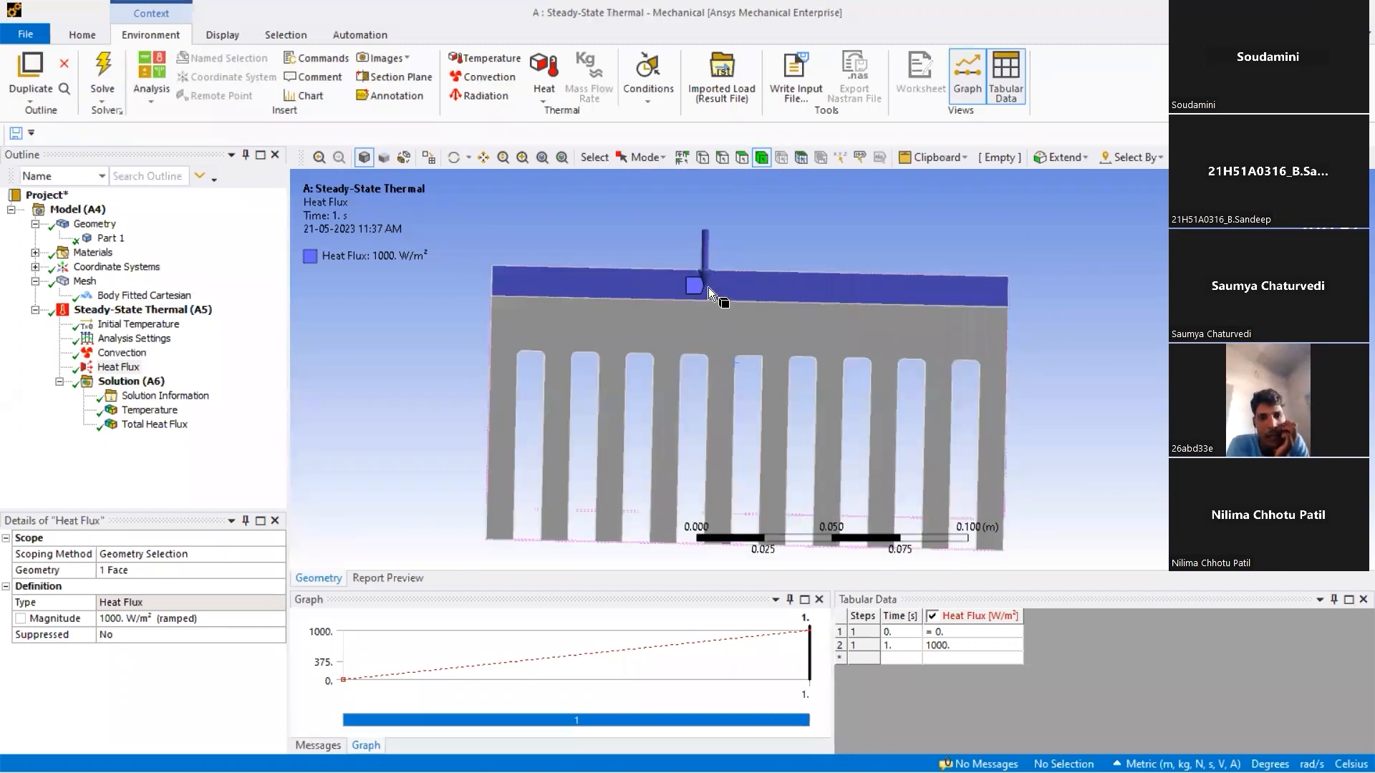
middle_drag(706, 281, 708, 275)
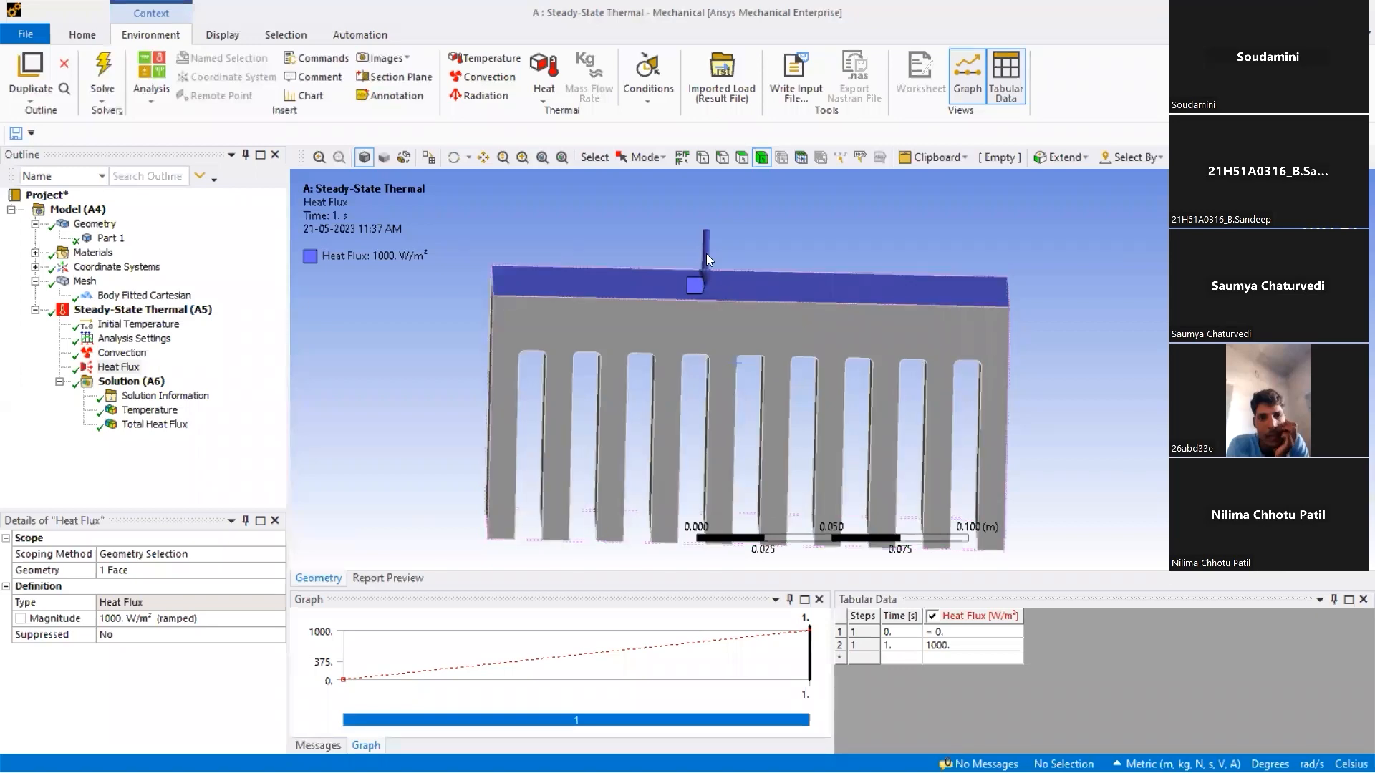
Display the Total Heat Flux result as vectors and inspect the flow from the base into the fin roots.
click(154, 424)
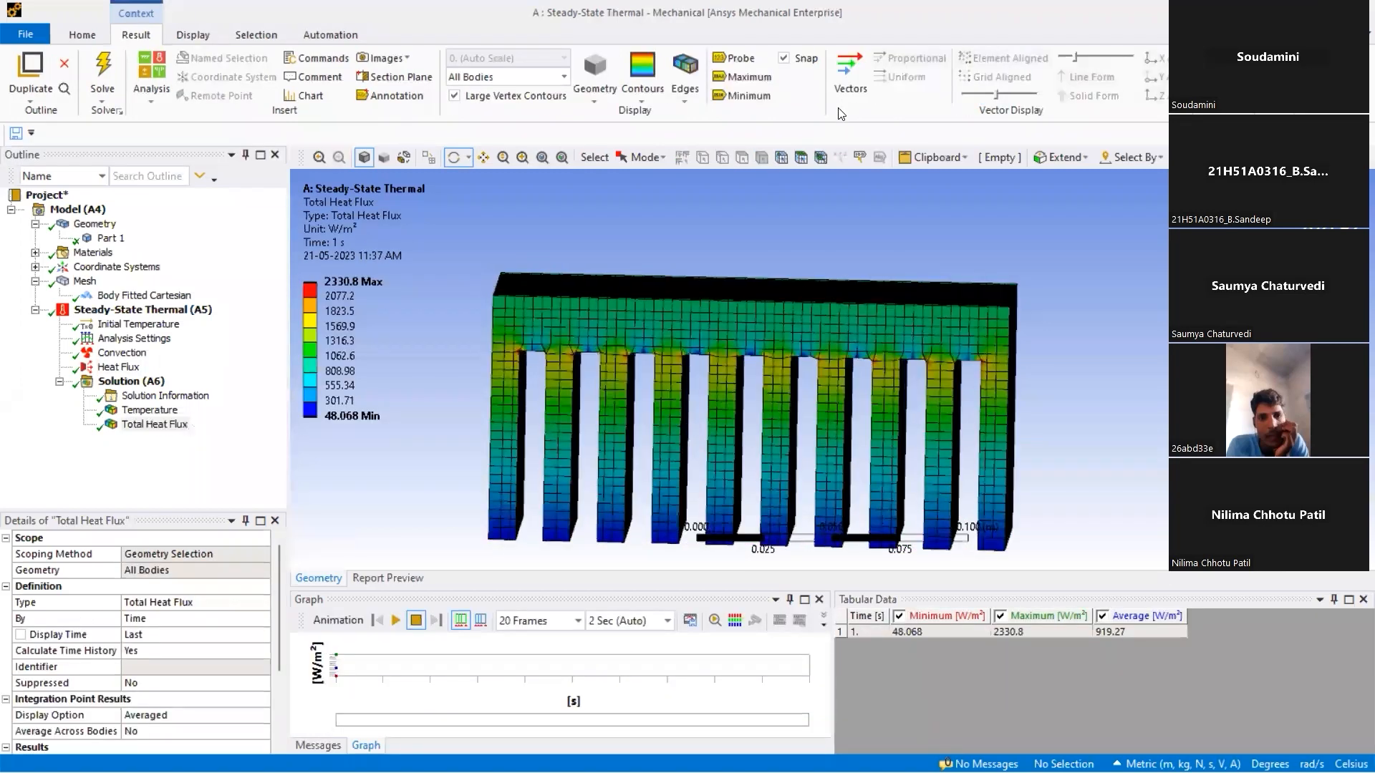
click(849, 84)
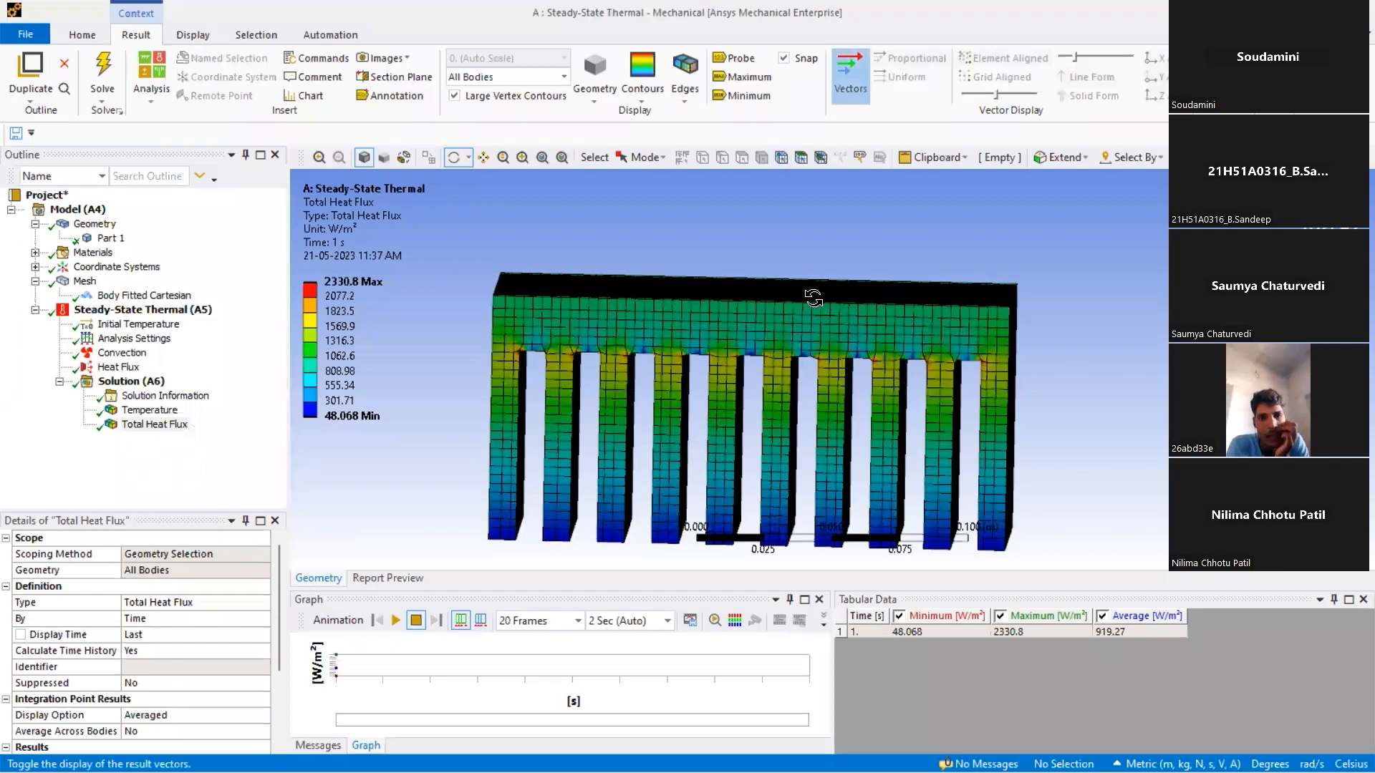
scroll(795, 304, up, 5)
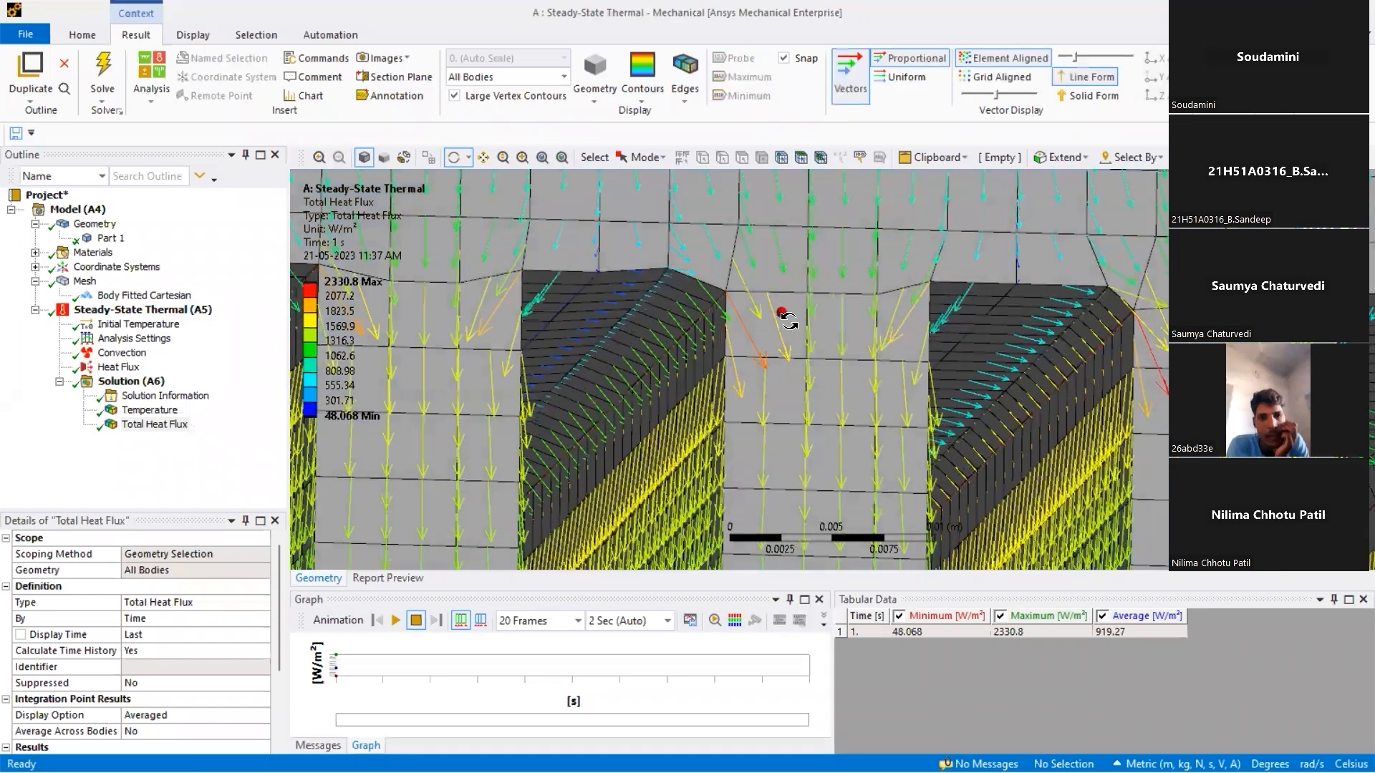
drag(789, 322, 753, 361)
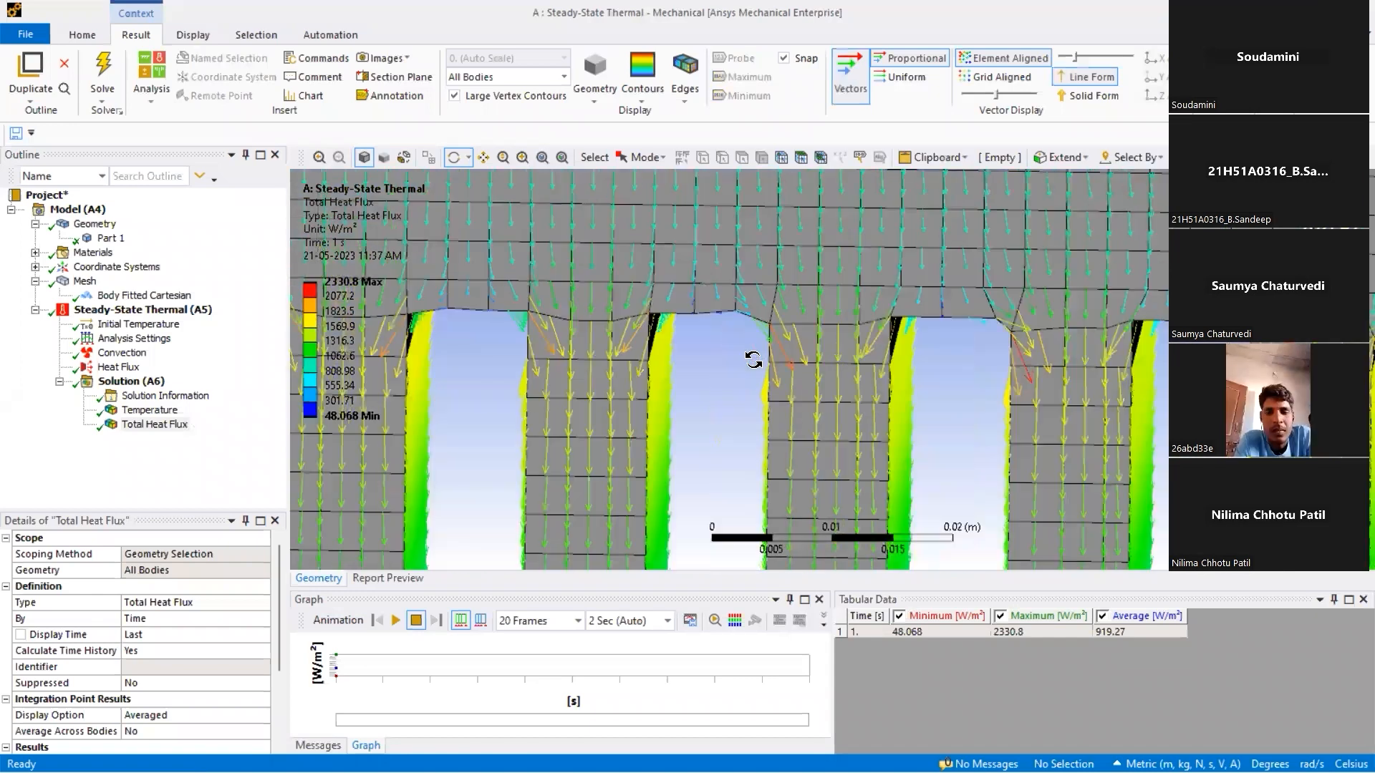
scroll(787, 358, down, 5)
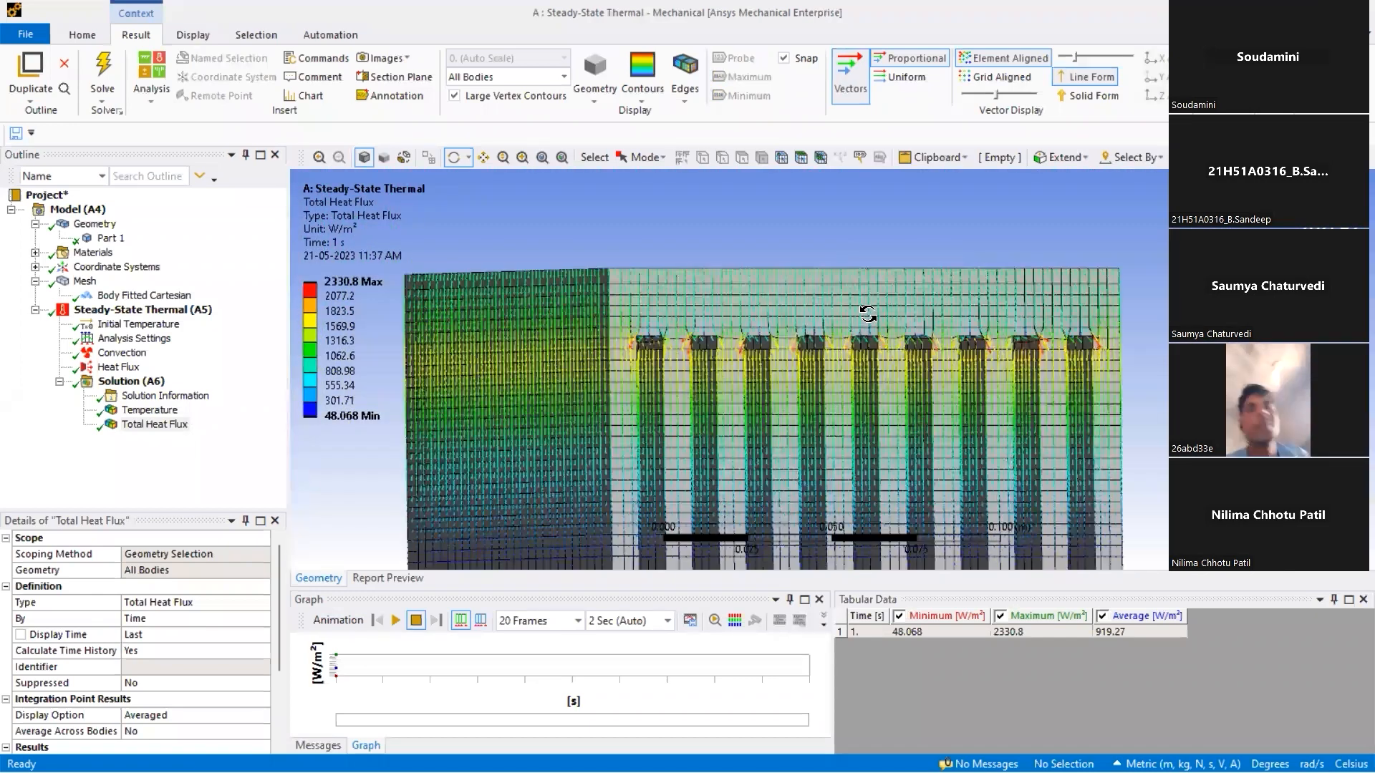
drag(868, 314, 793, 389)
scroll(793, 389, up, 1)
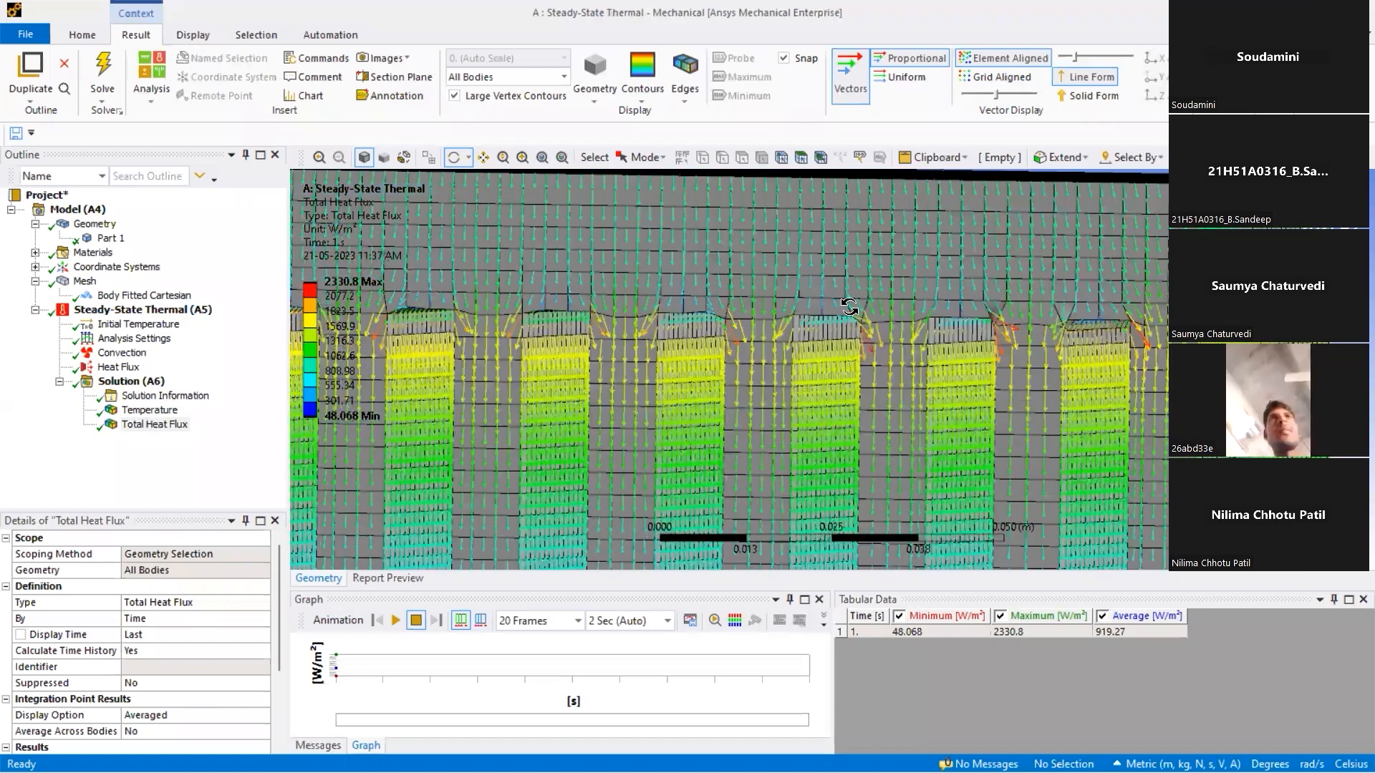
Compare the Temperature and Total Heat Flux contours on the front of the heat sink, ending on Temperature.
click(149, 410)
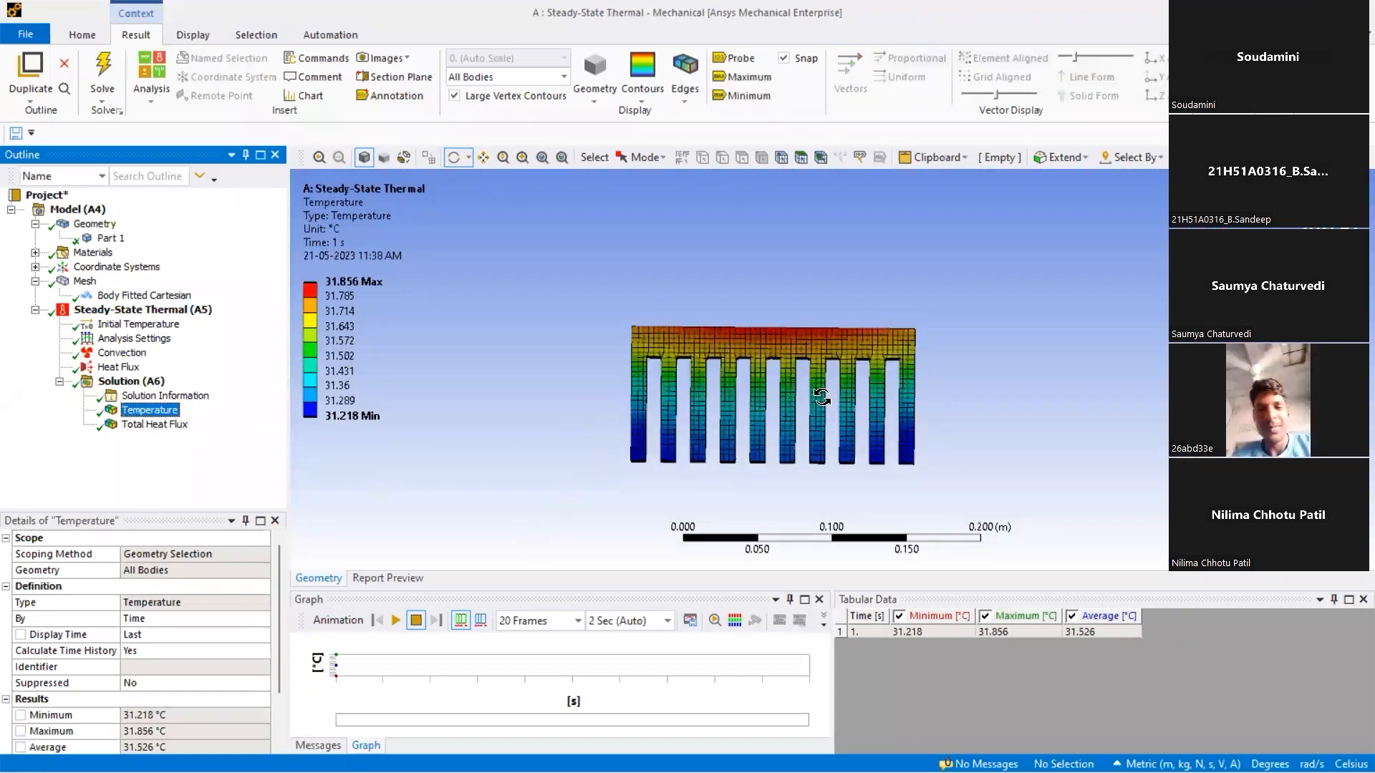
click(154, 424)
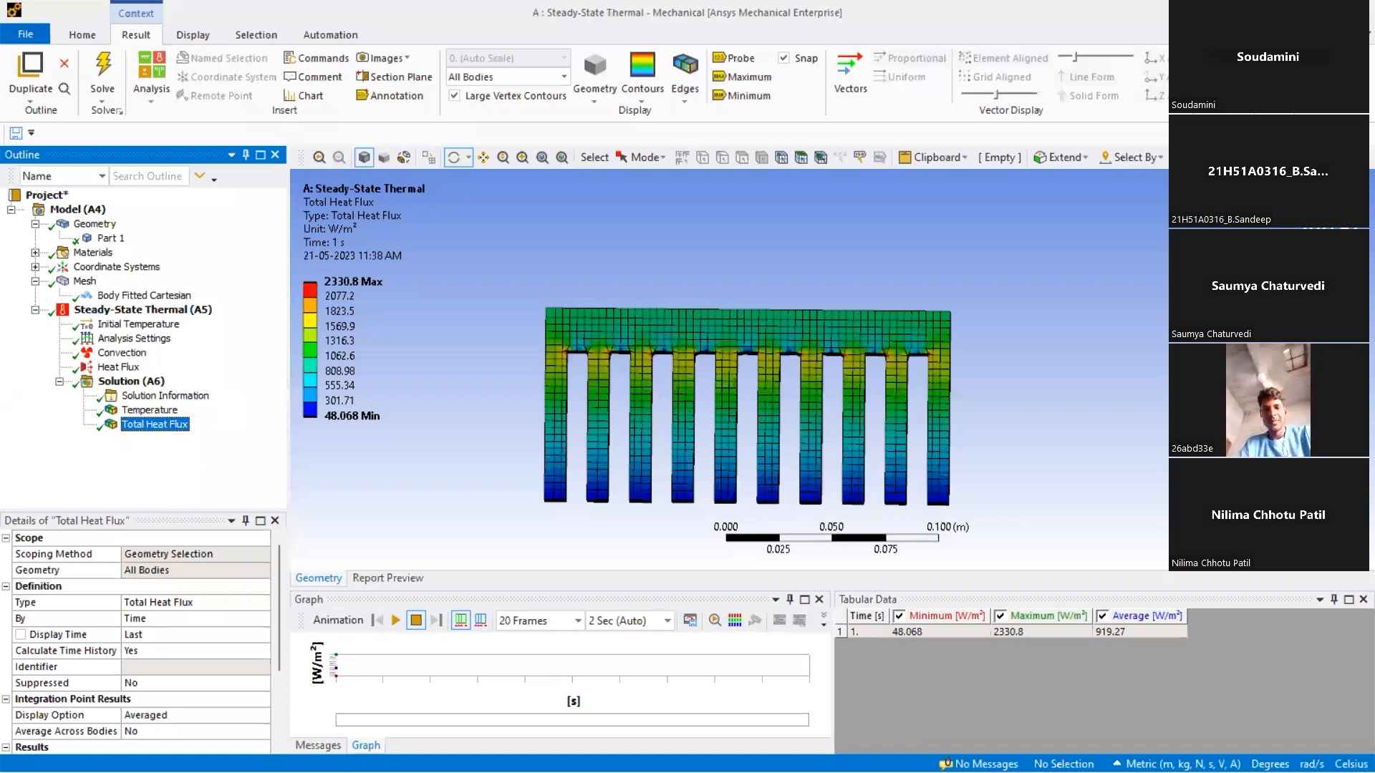
key(Up)
scroll(771, 446, up, 3)
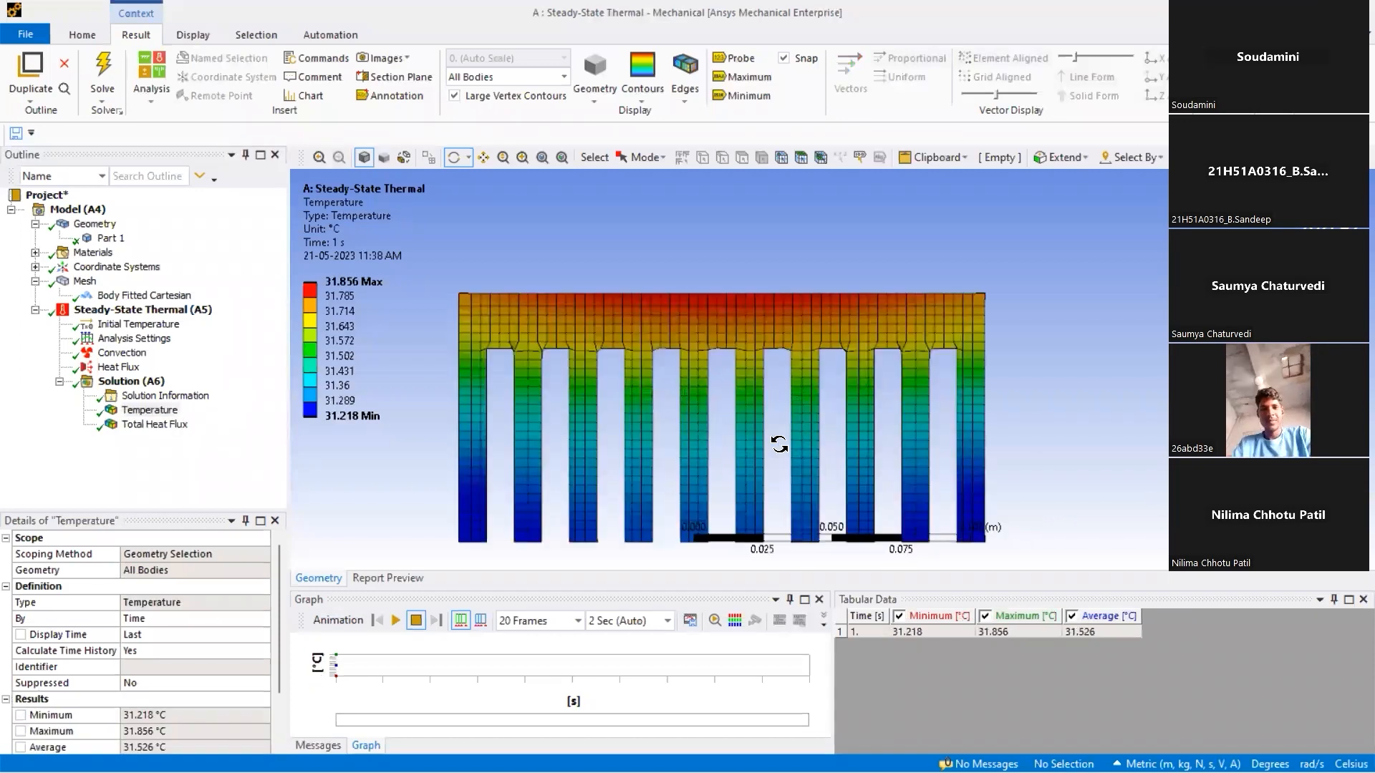
Change the Temperature result from smooth contours to contour bands, keeping the element edges shown.
scroll(752, 337, down, 1)
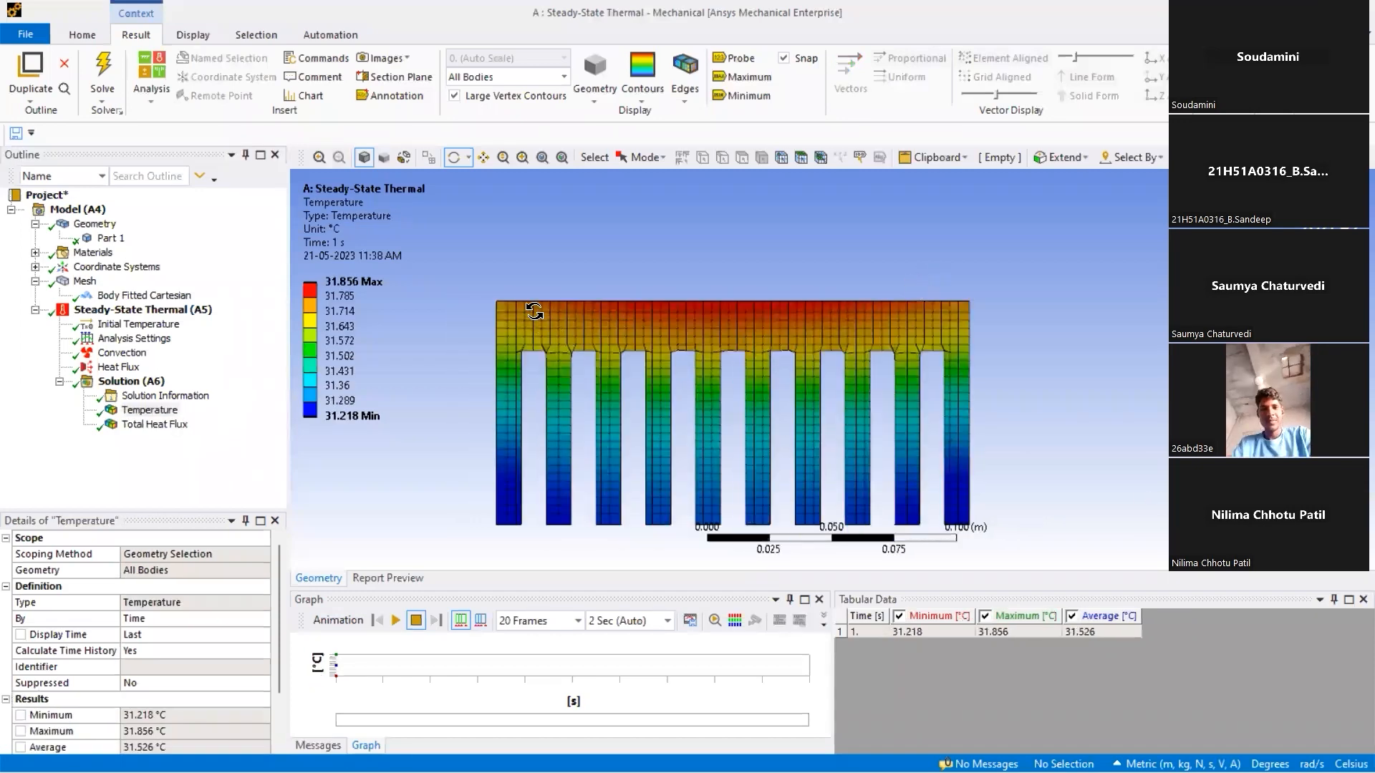
click(700, 90)
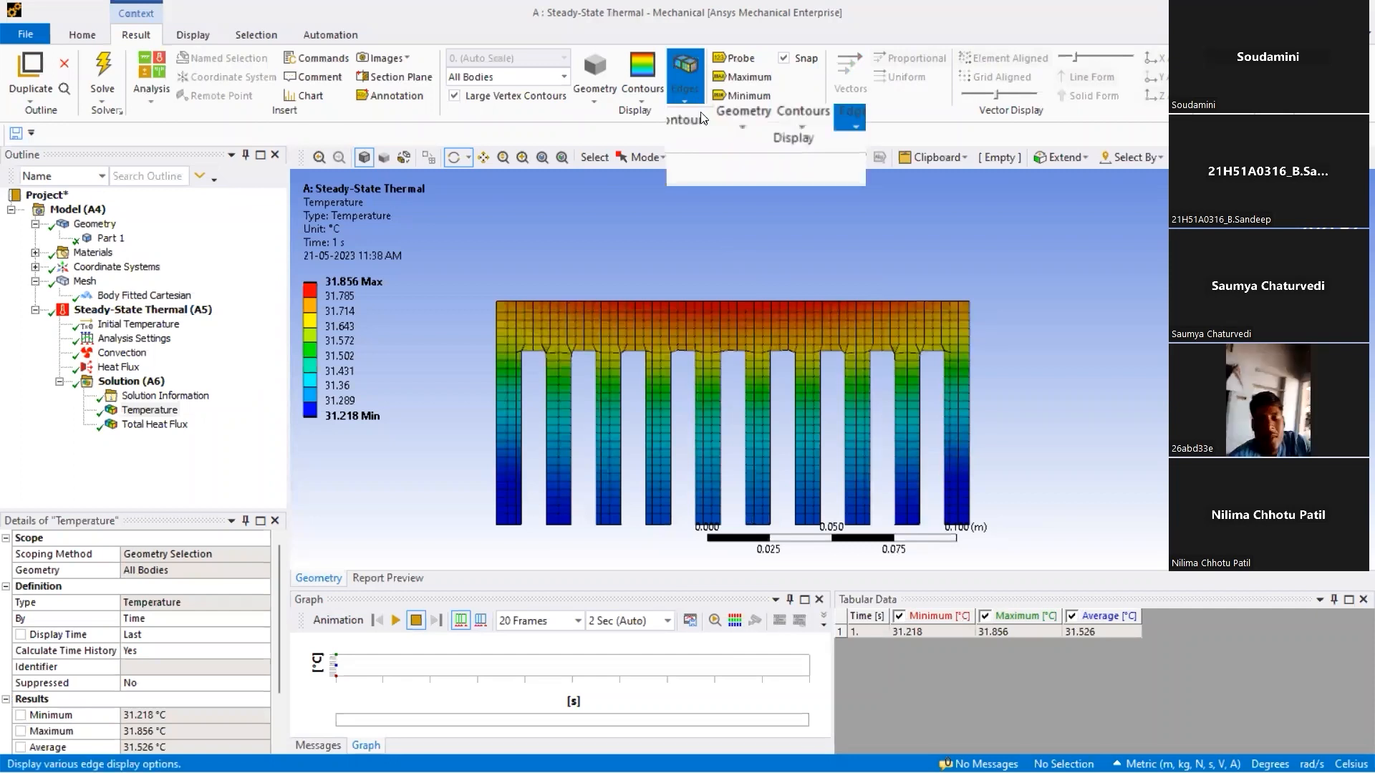
click(716, 171)
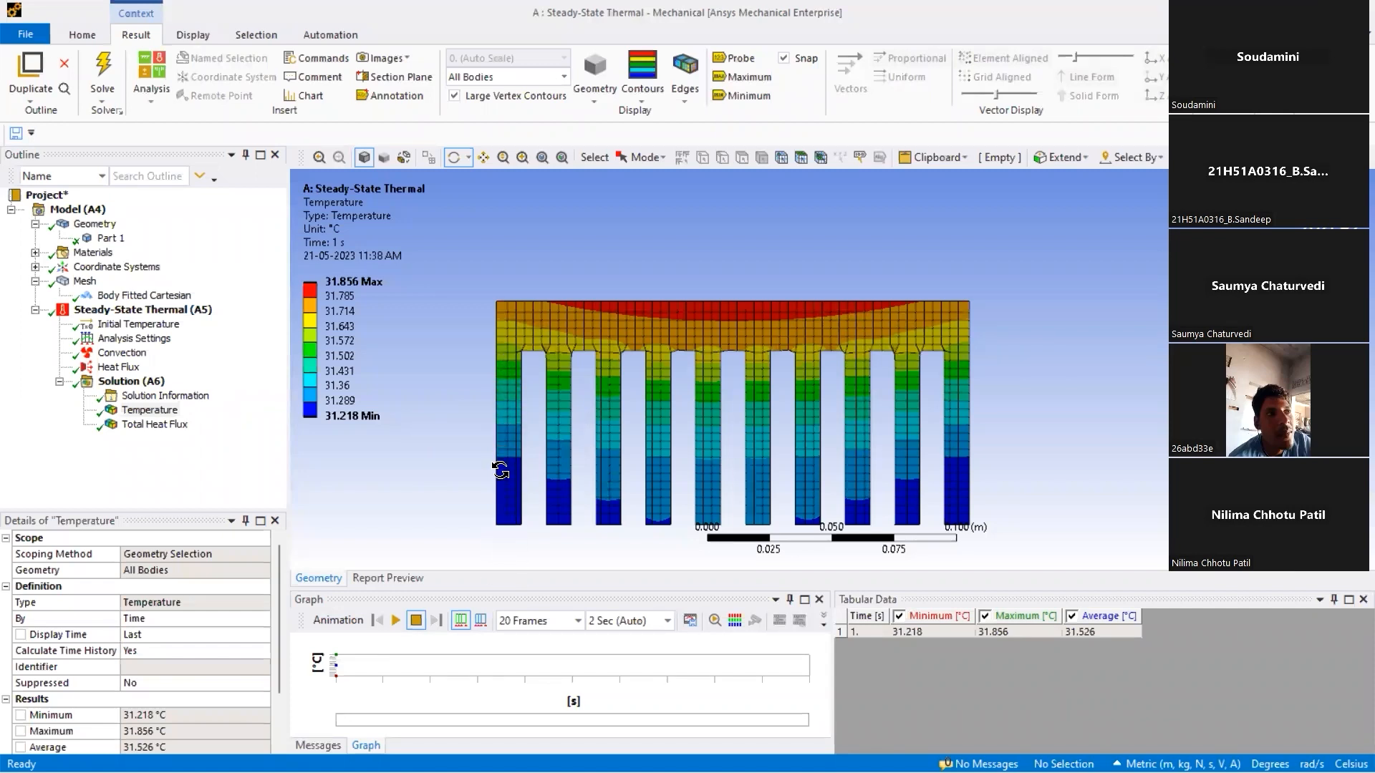
drag(653, 366, 656, 354)
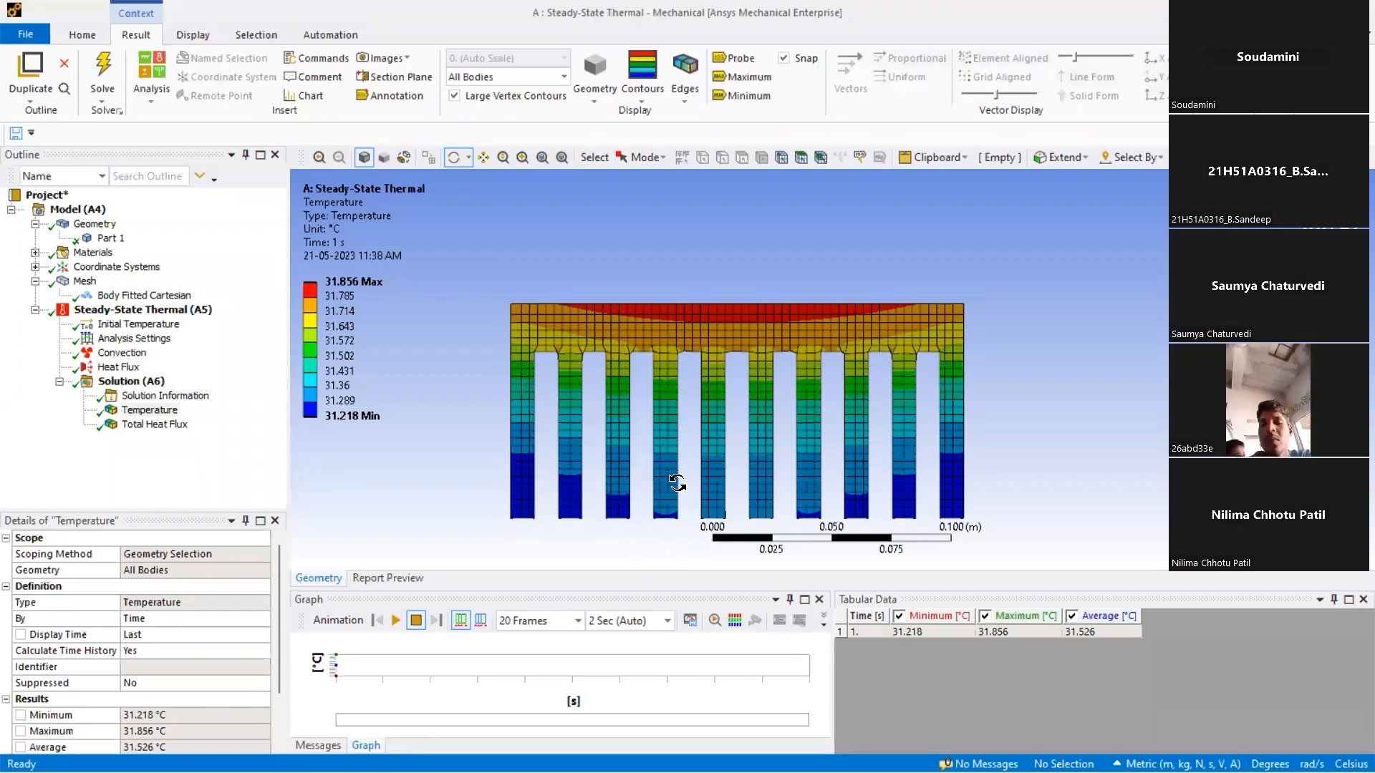
Show the Total Heat Flux result in contour bands and examine it at the fin tips and on the front.
click(136, 424)
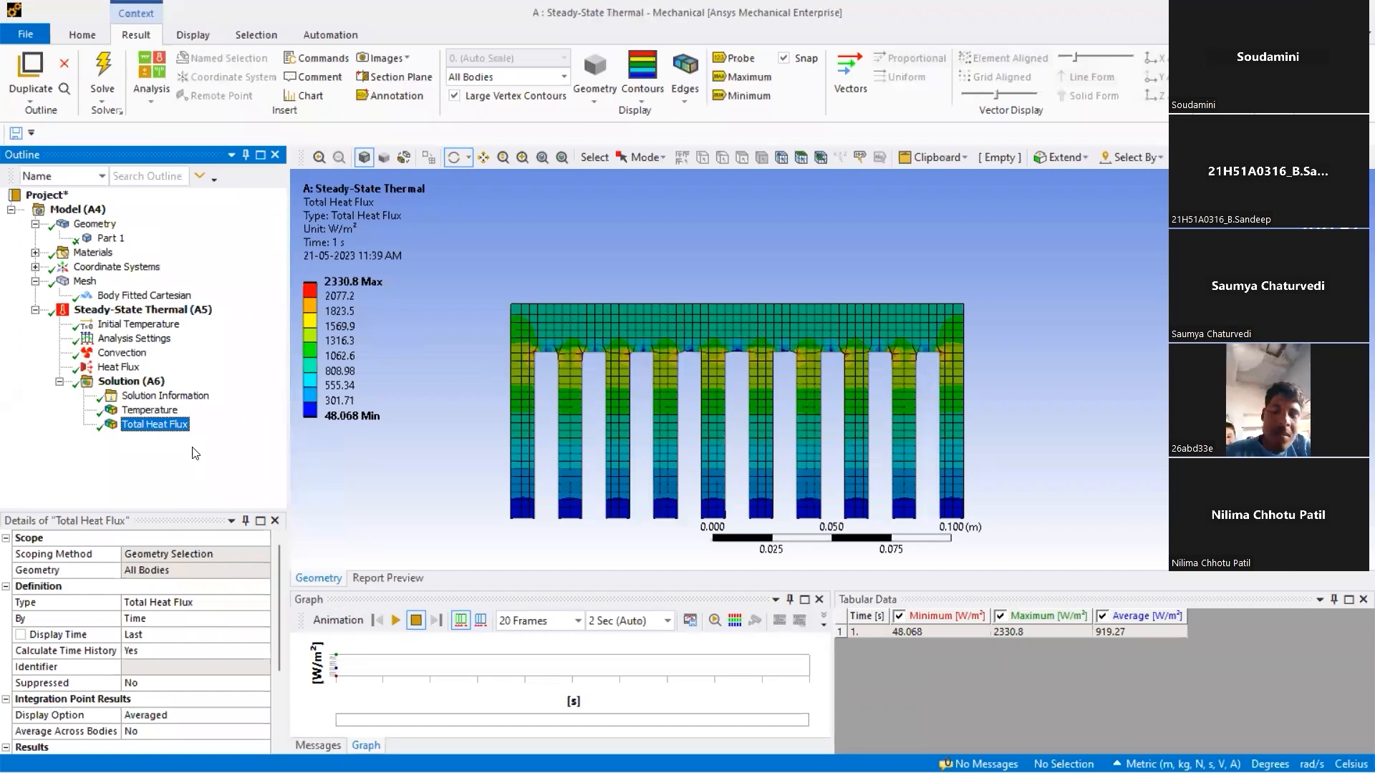
drag(743, 380, 471, 419)
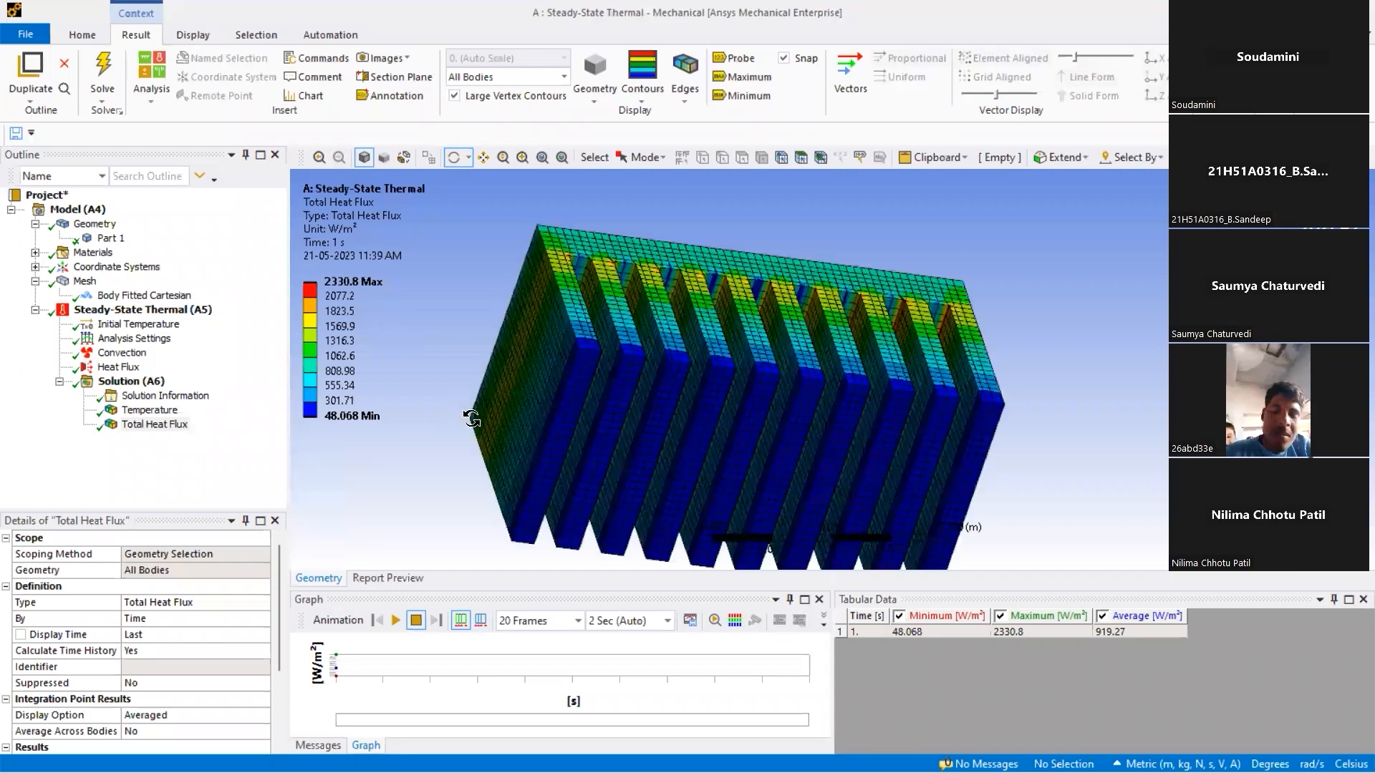
drag(501, 342, 624, 491)
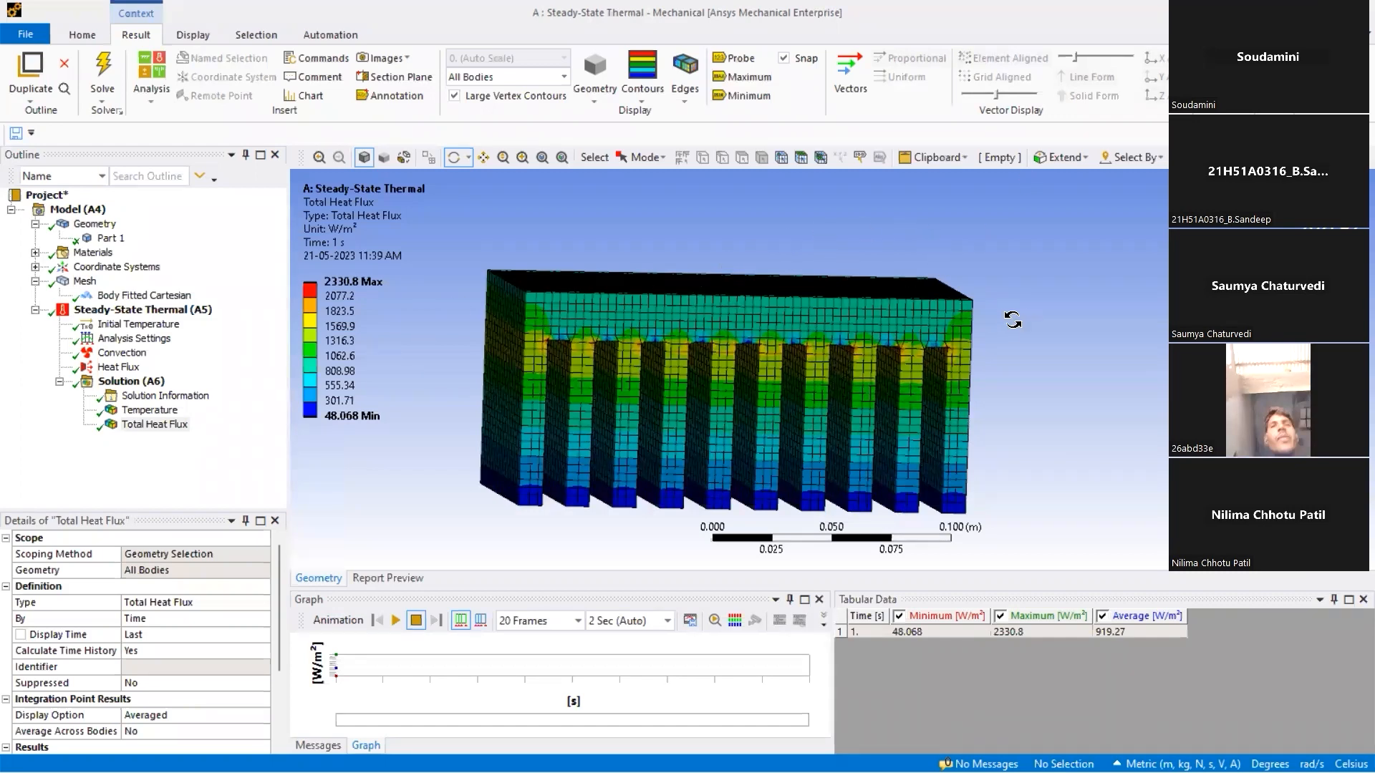
Switch from the heat flux results to the empty part in SOLIDWORKS.
drag(1007, 319, 1052, 307)
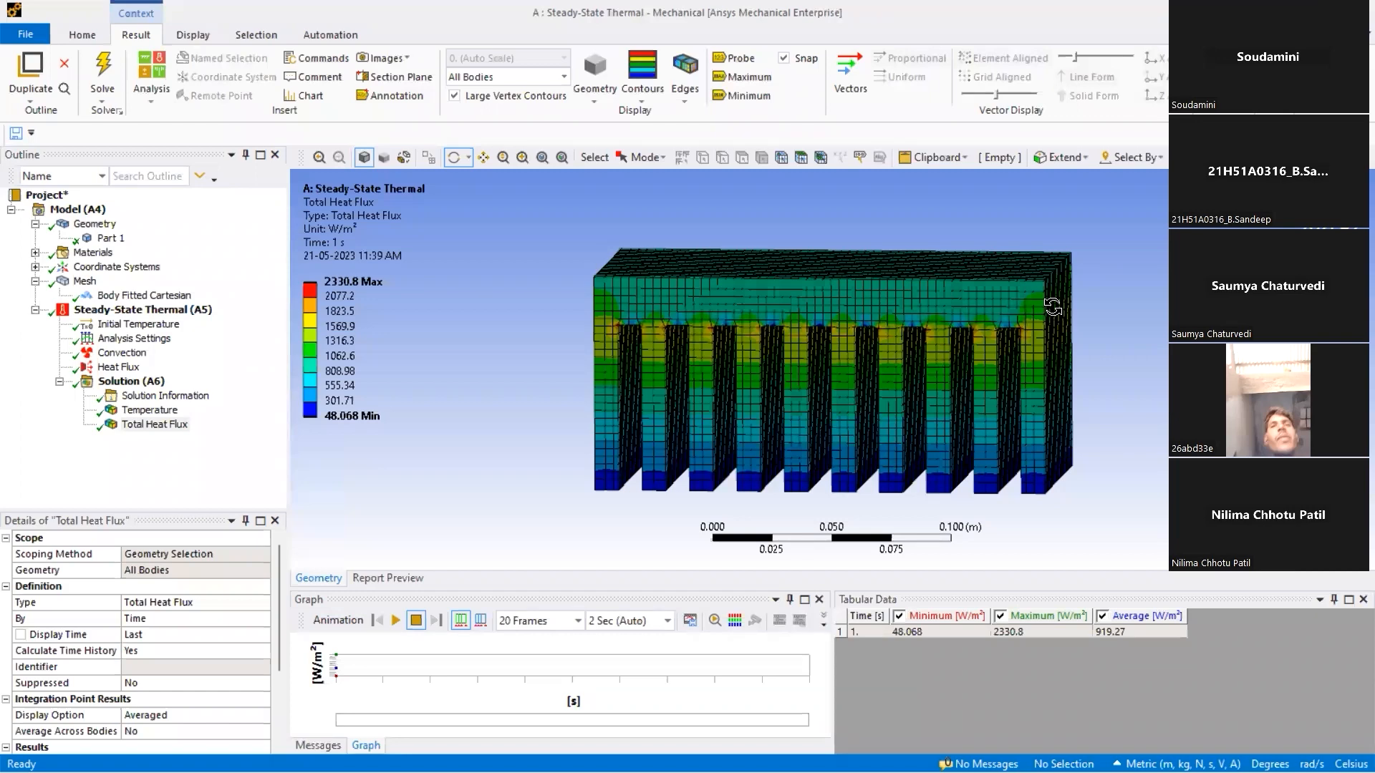
key(alt+Tab)
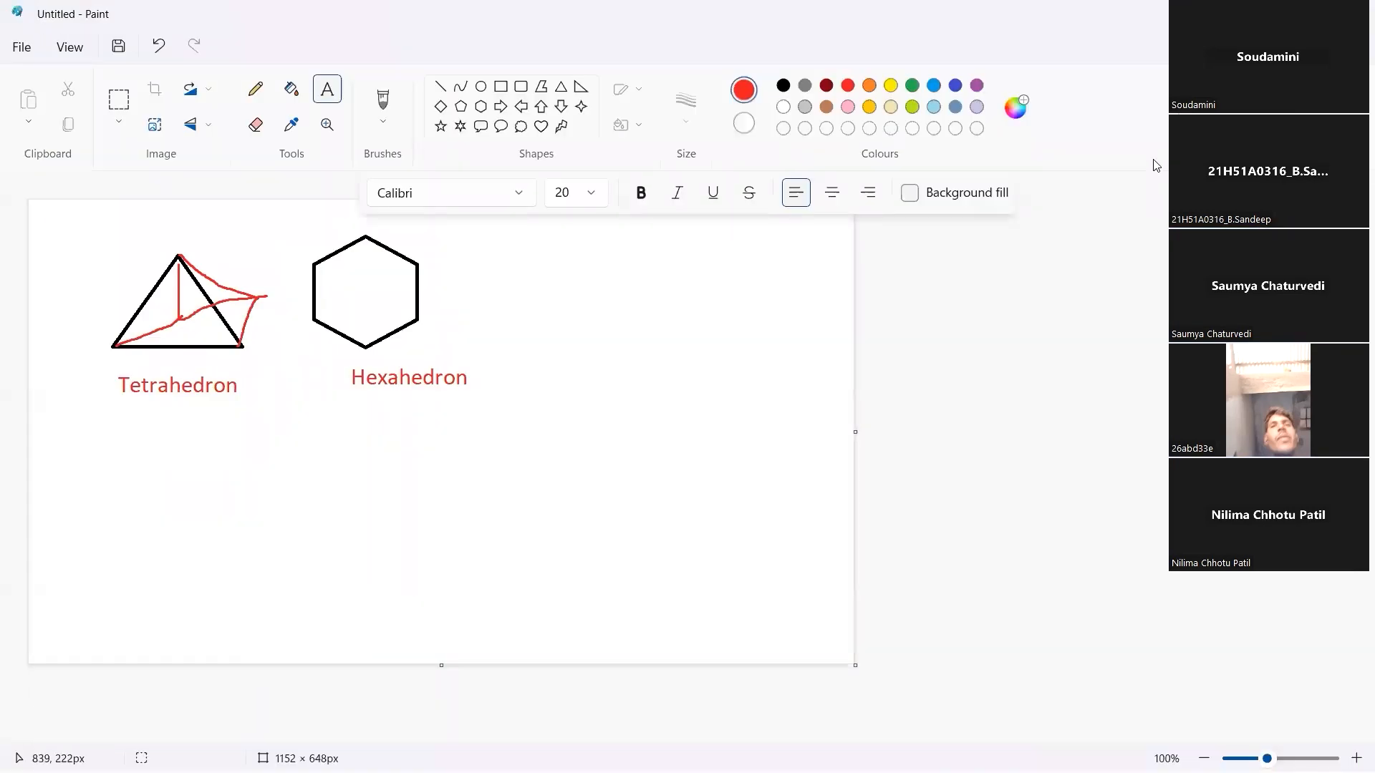
key(alt+Tab)
click(767, 752)
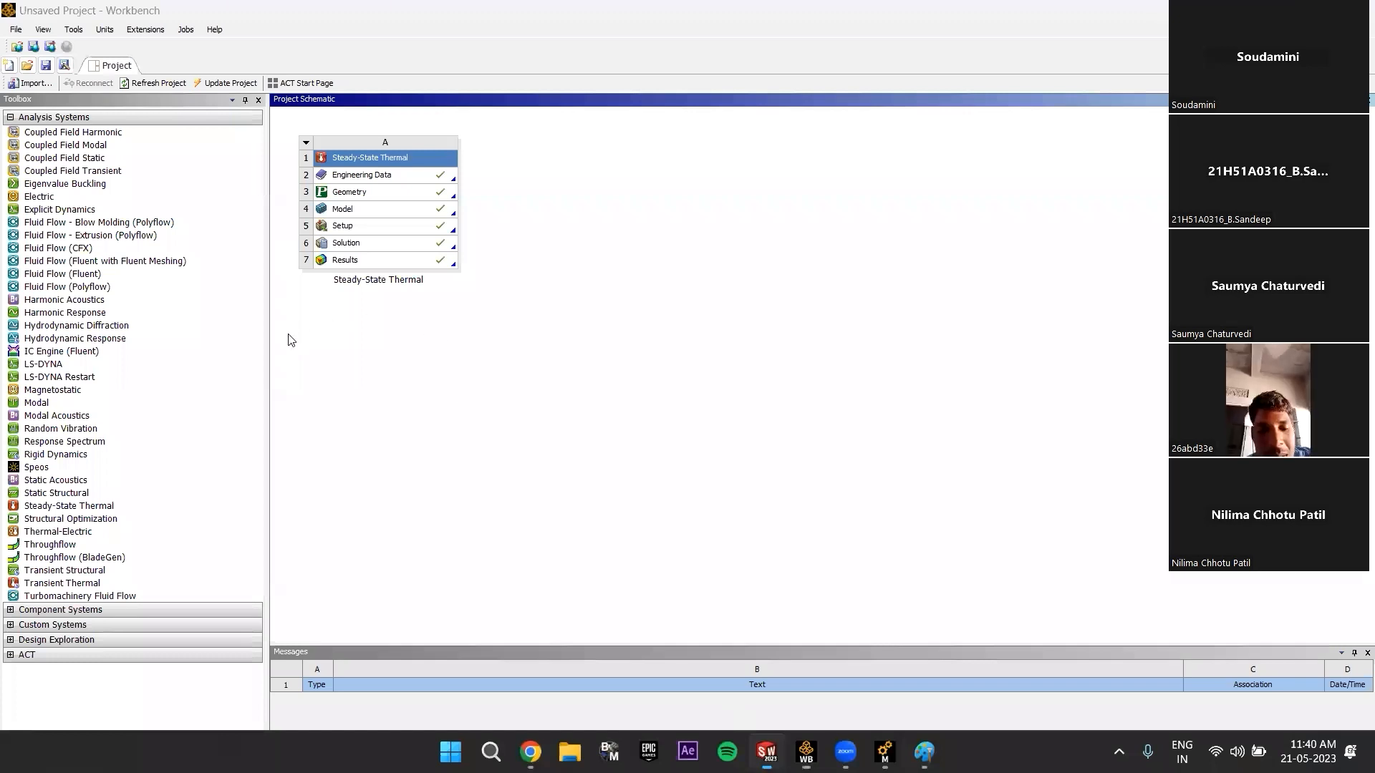
key(Escape)
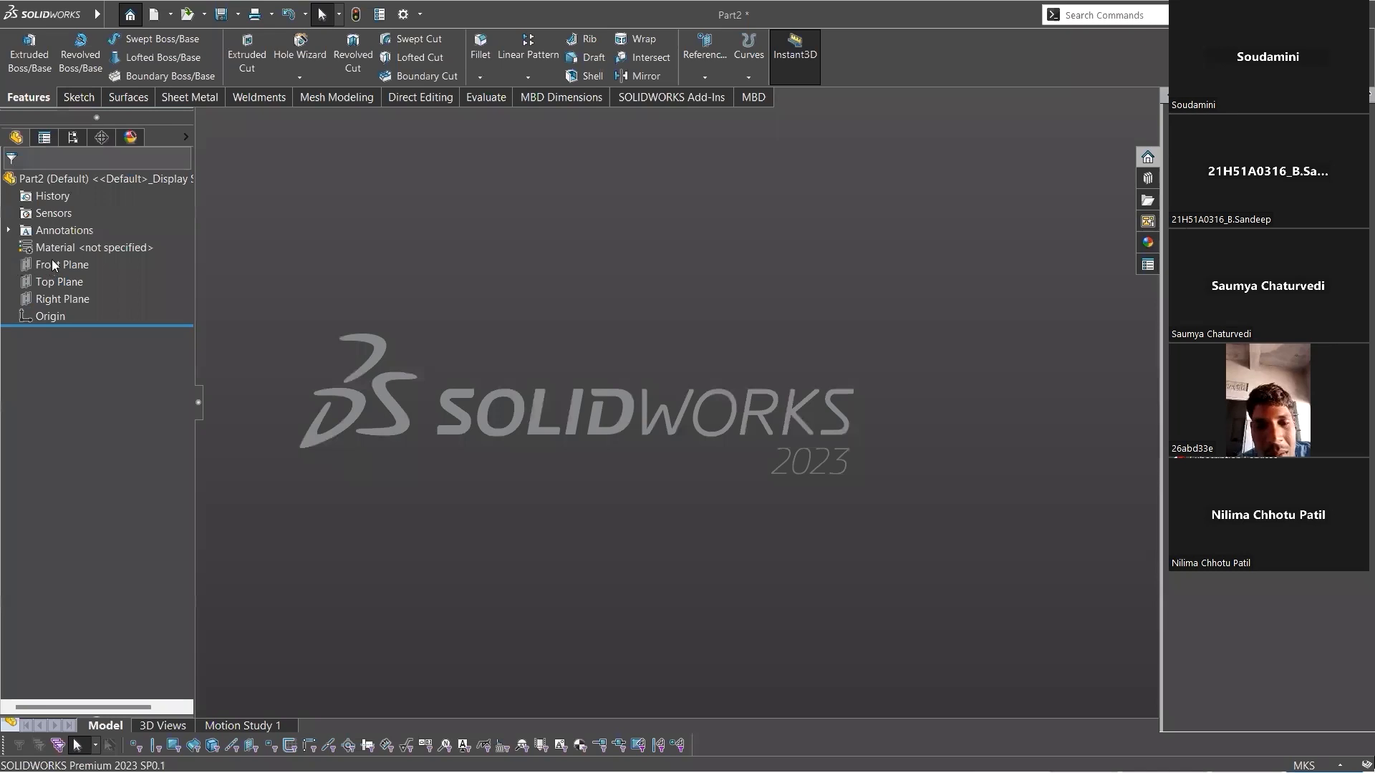
Sketch two upright rectangles about 173 mm tall on the Front Plane, about 57 mm wide left and 54 mm wide right of the origin.
click(51, 263)
click(62, 245)
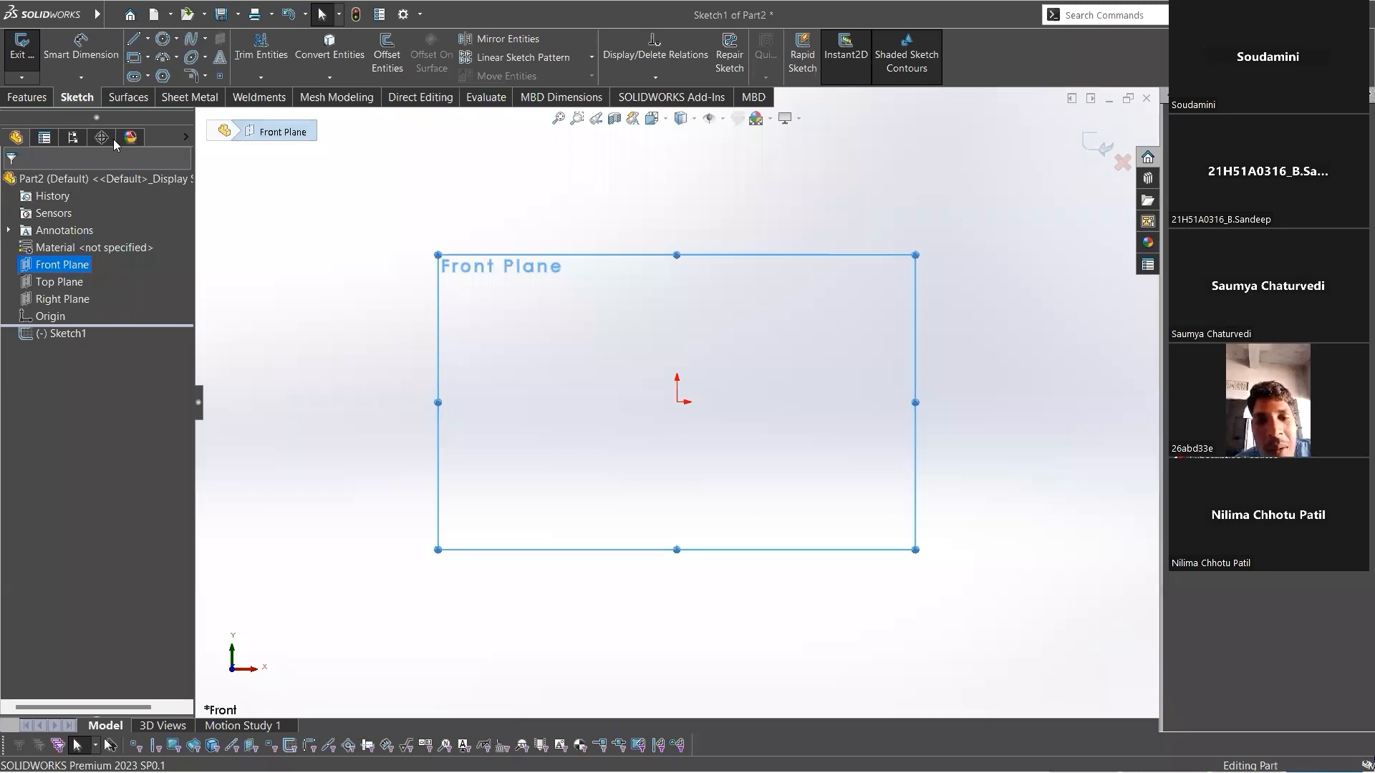
click(134, 63)
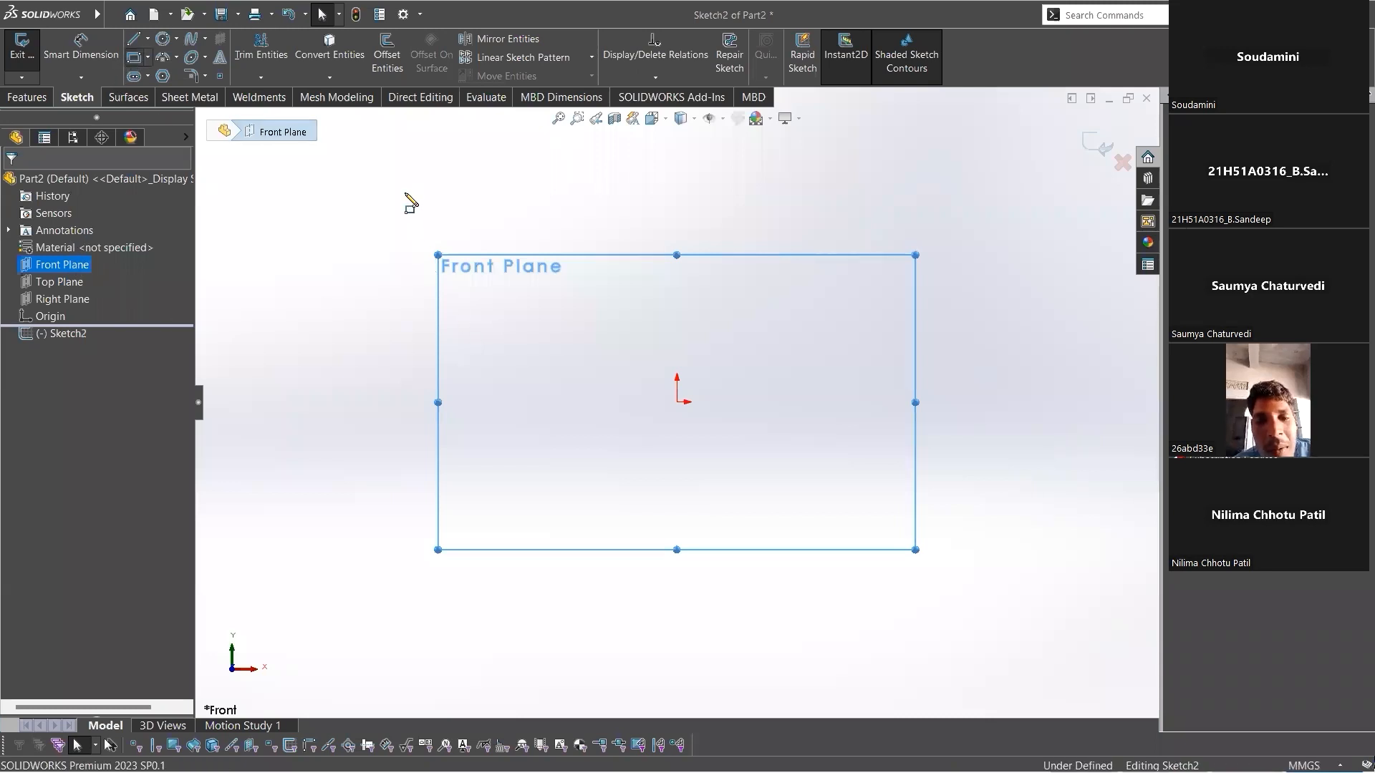
drag(405, 189, 409, 196)
click(539, 652)
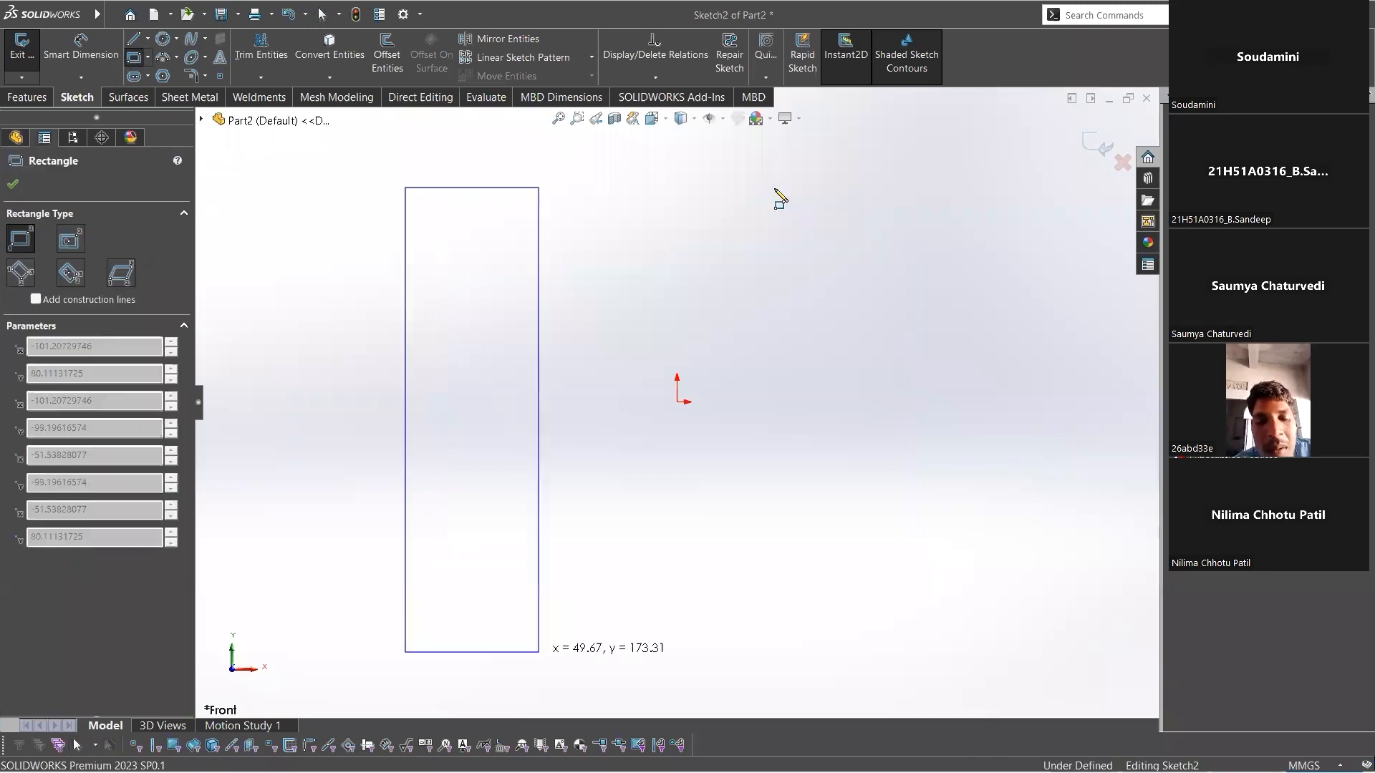
click(774, 188)
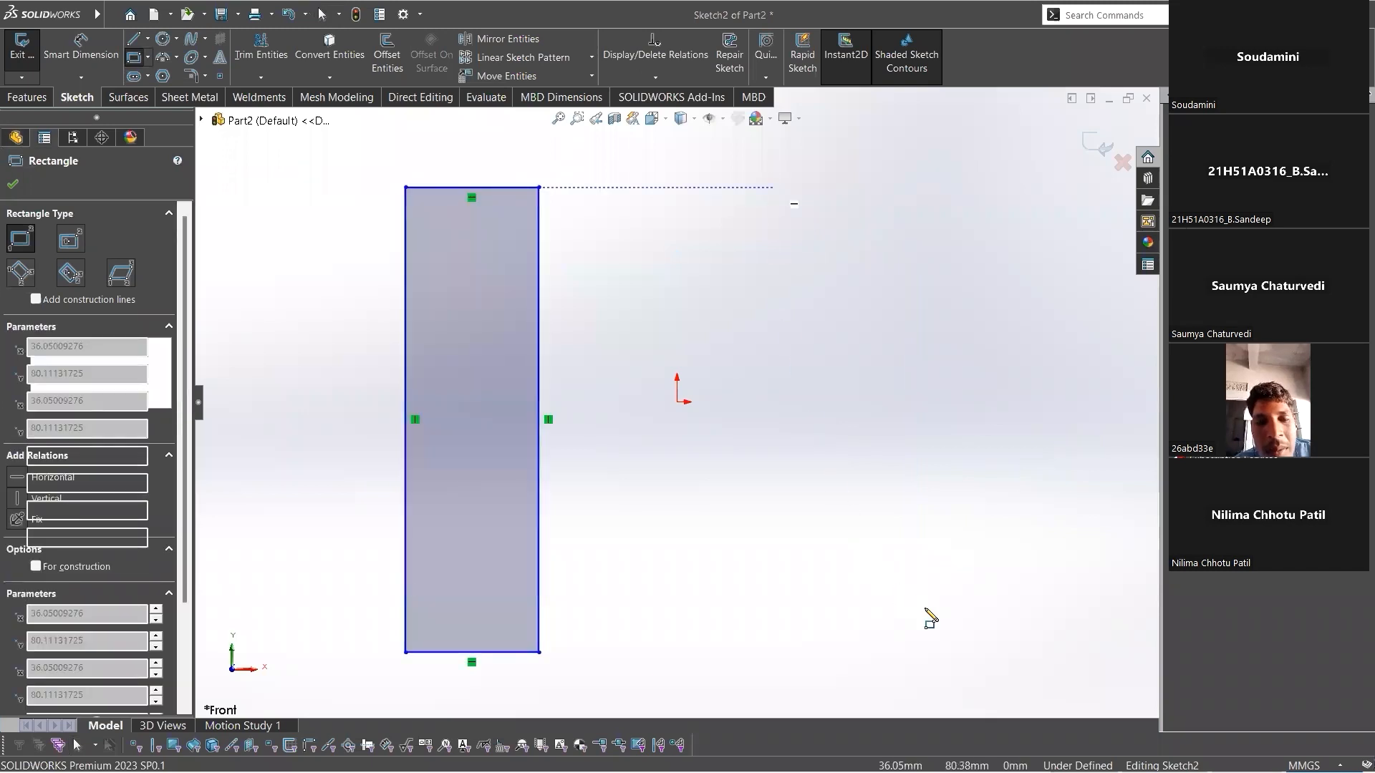
click(960, 652)
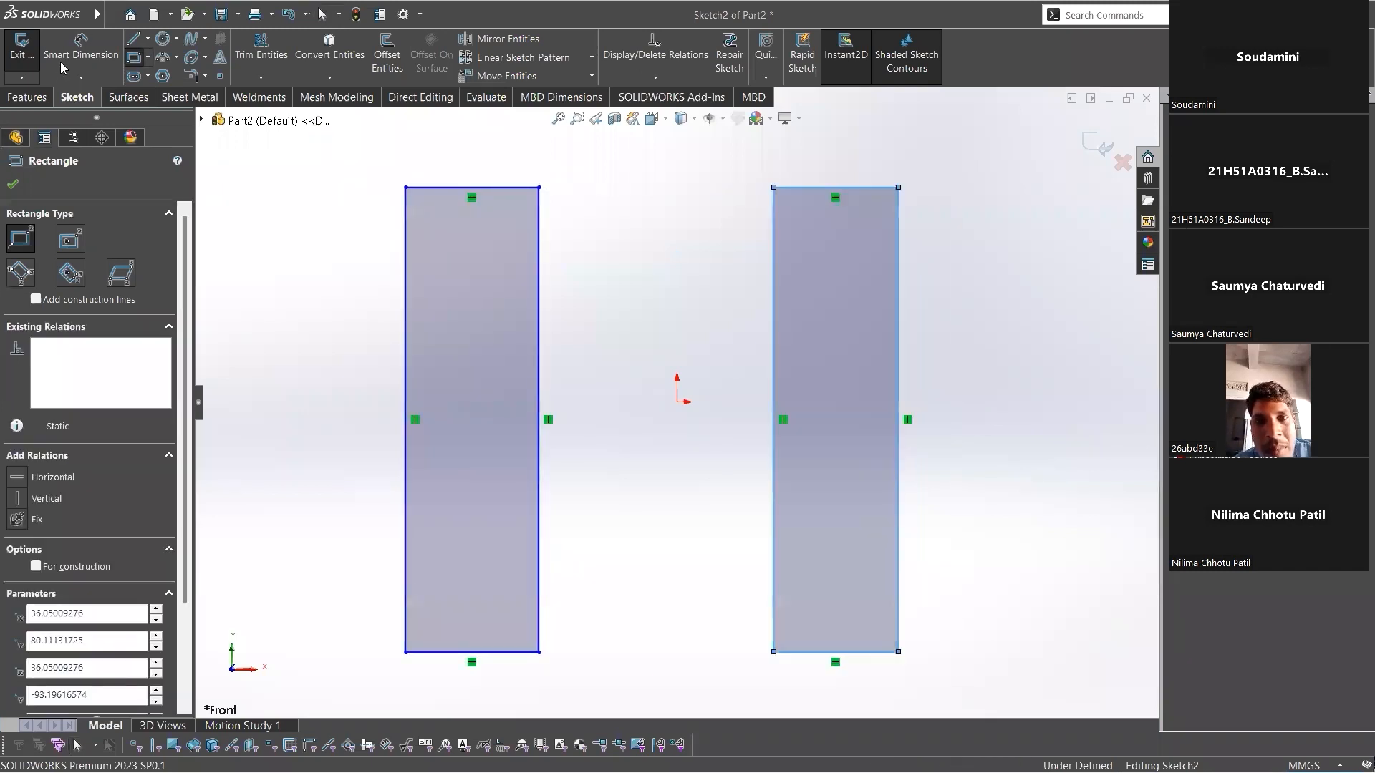
Dimension the left rectangle to a height of 200 mm and a width of 50 mm.
click(338, 363)
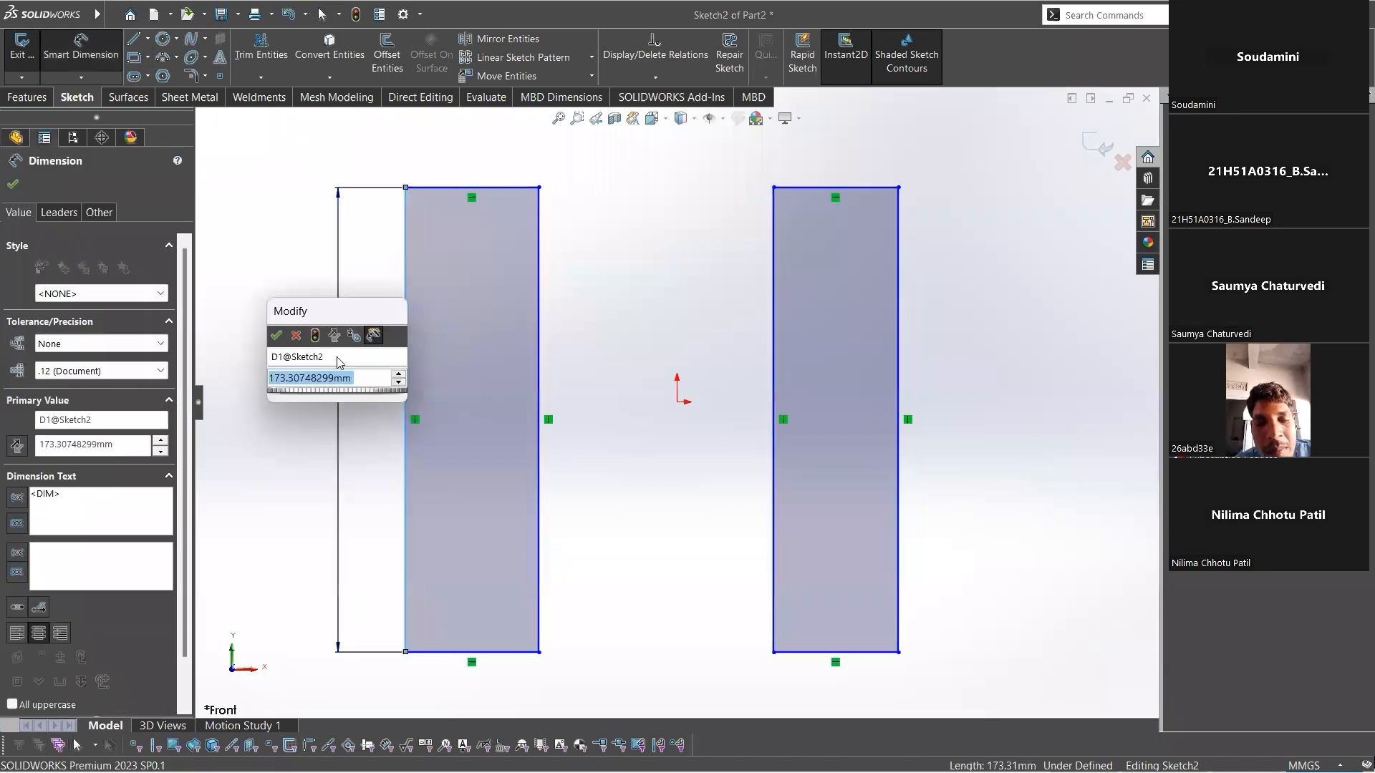
text(200)
key(Return)
click(445, 187)
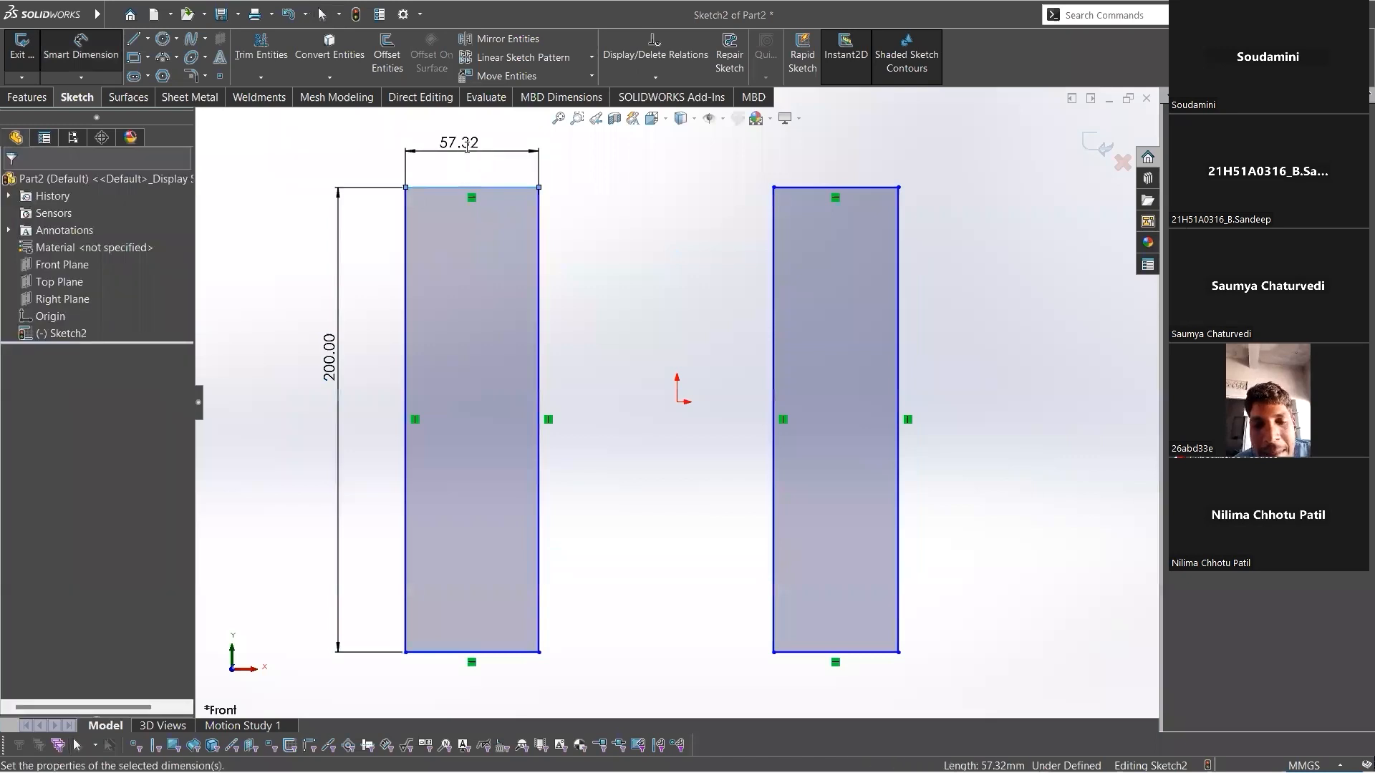
click(467, 147)
text(50)
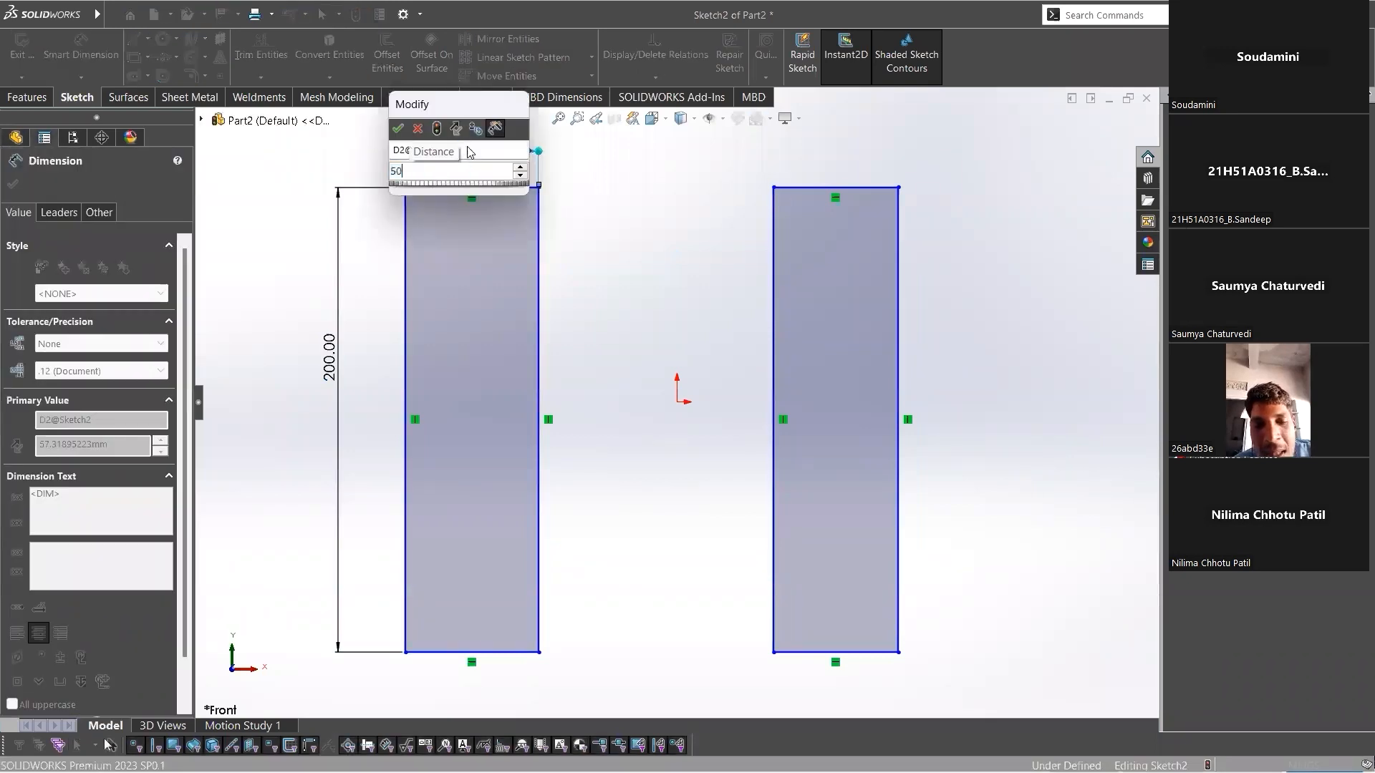
key(Return)
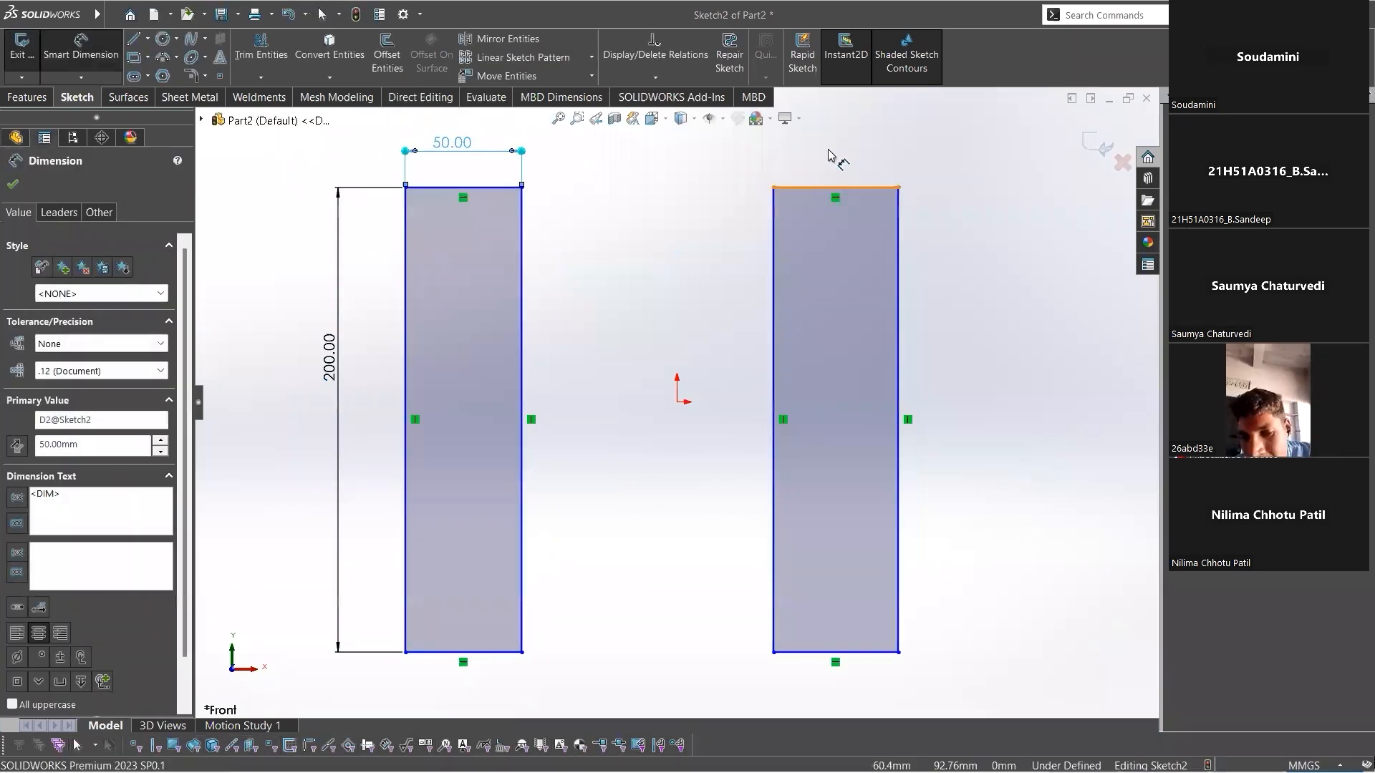
Dimension the right rectangle with a width of 50 mm and a height of 200 mm.
click(817, 188)
click(817, 152)
text(50)
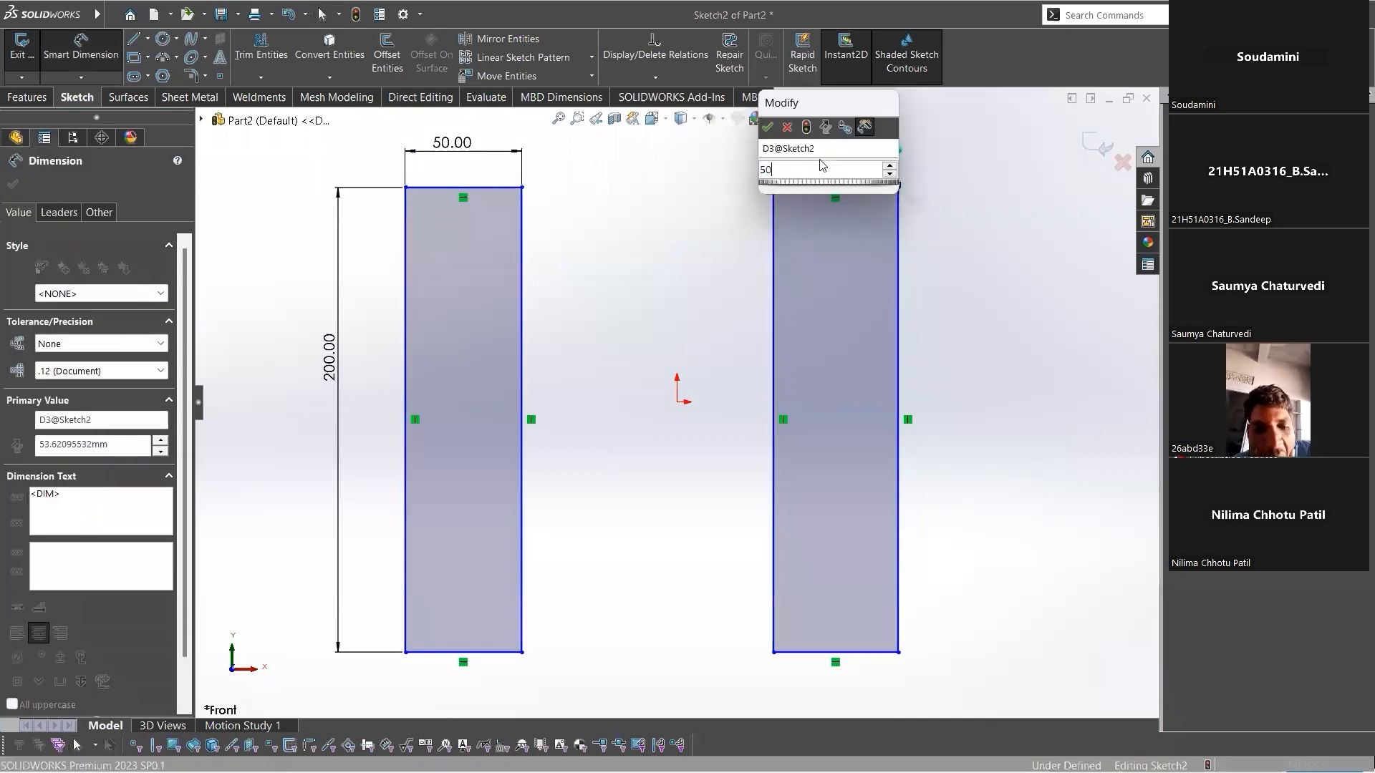
key(Return)
click(890, 297)
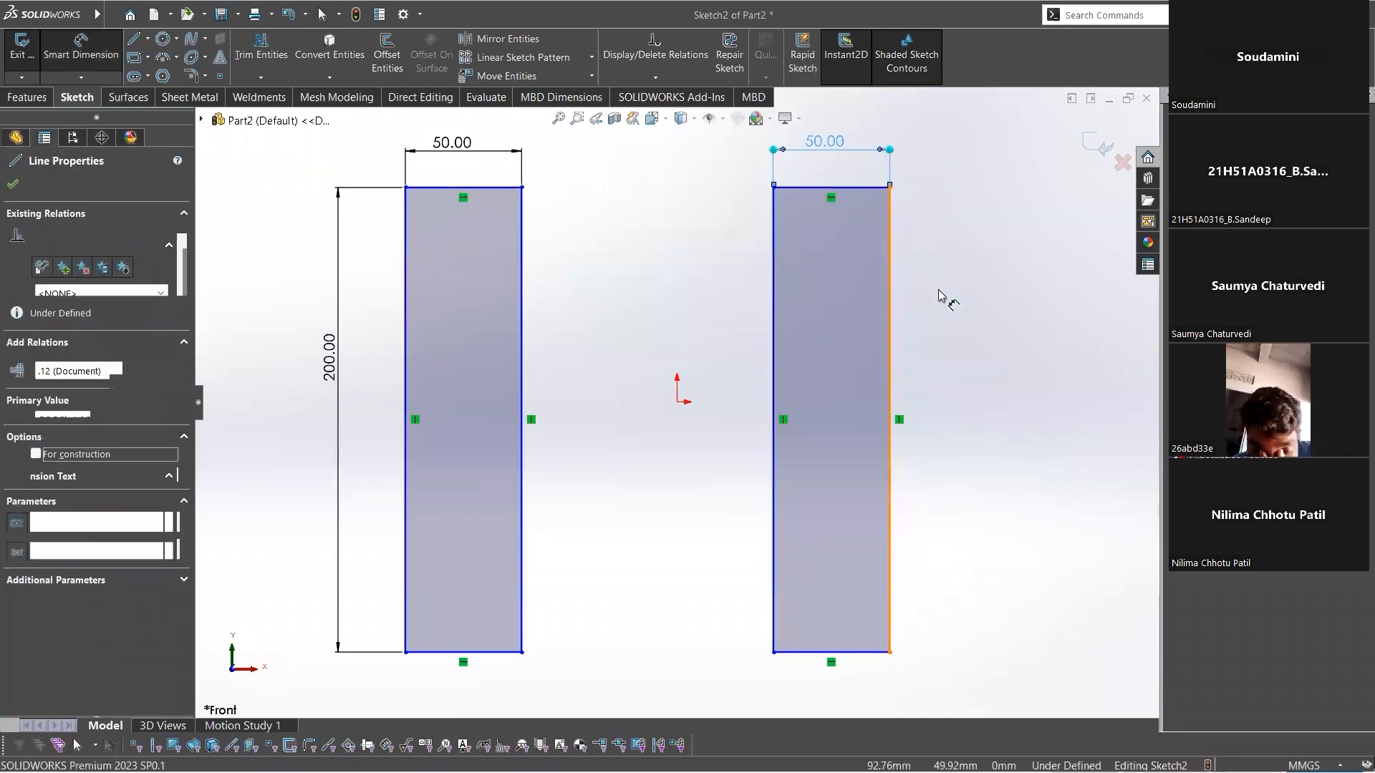
click(937, 290)
key(Return)
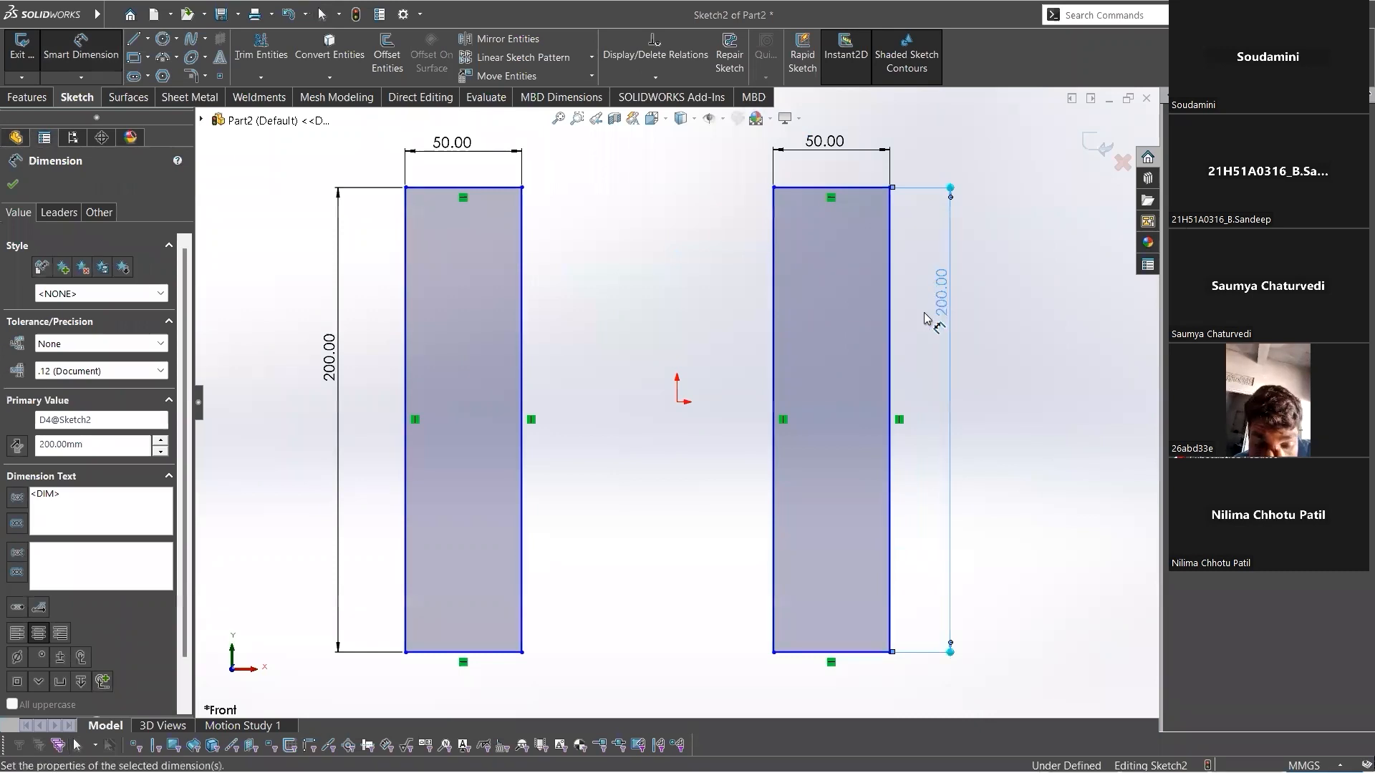
scroll(670, 319, up, 2)
scroll(623, 322, down, 1)
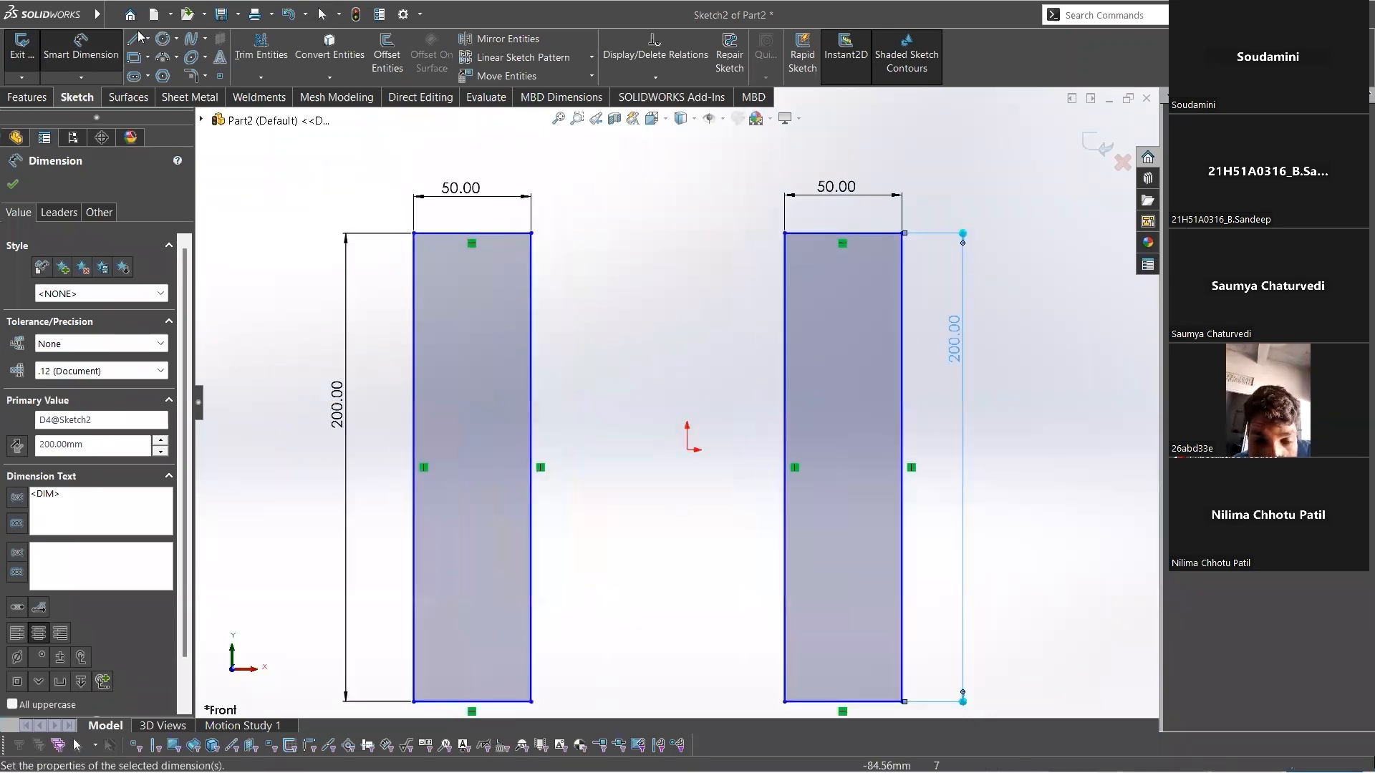
click(147, 38)
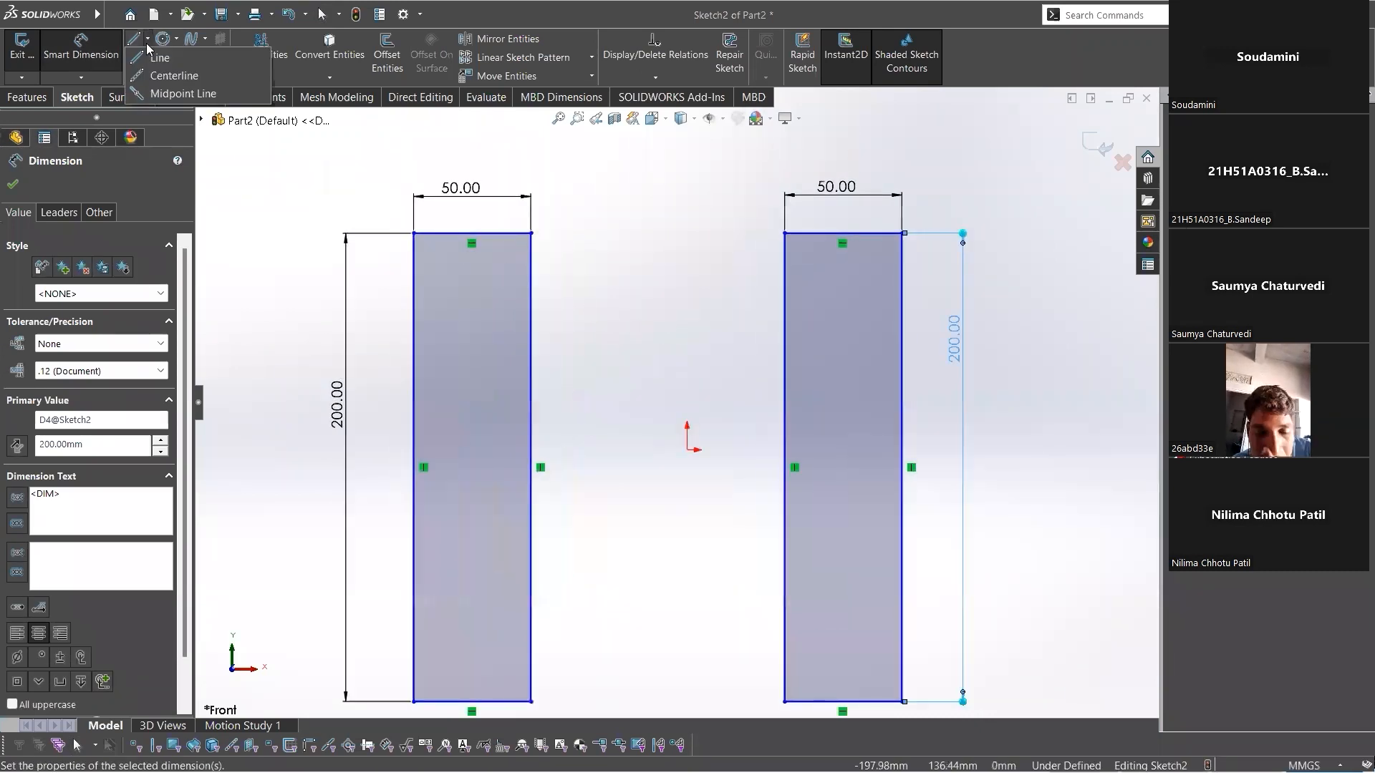
click(162, 93)
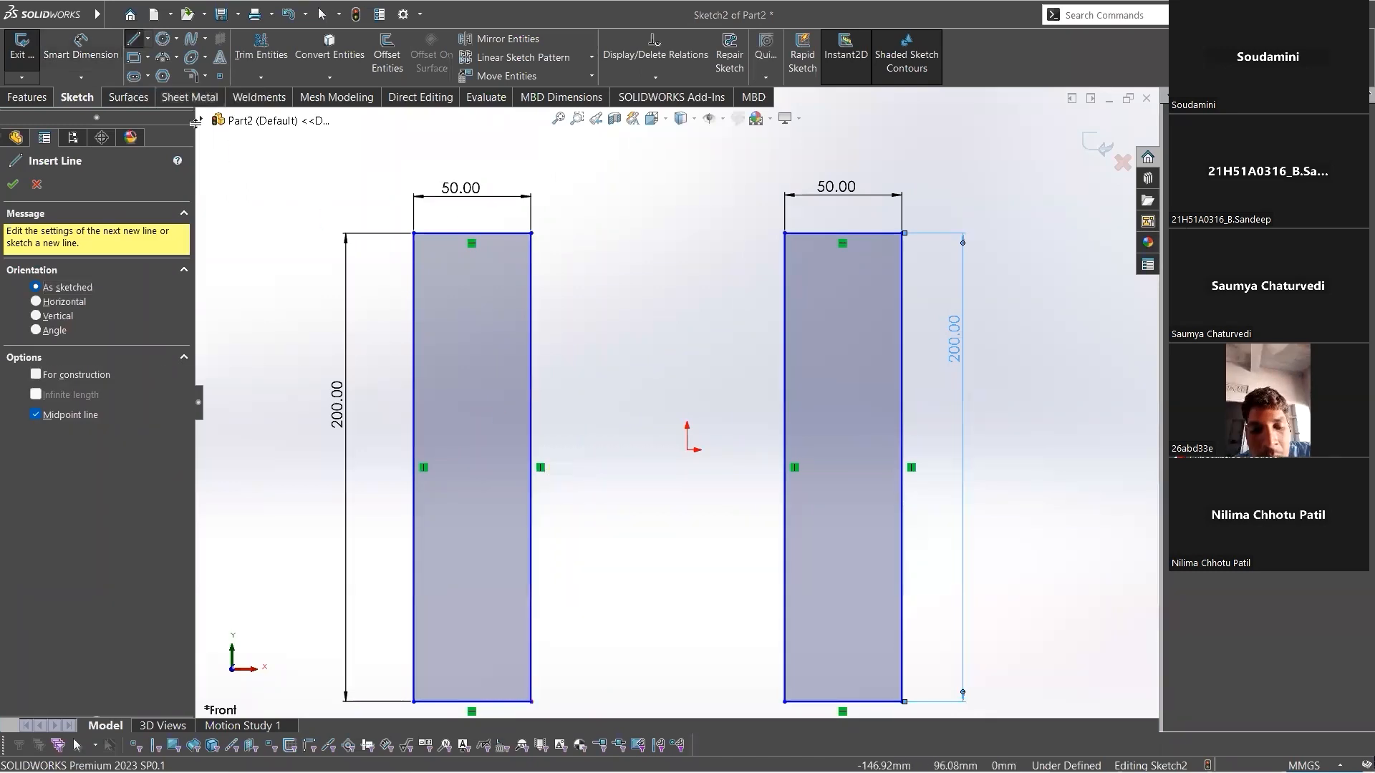
click(134, 43)
click(147, 40)
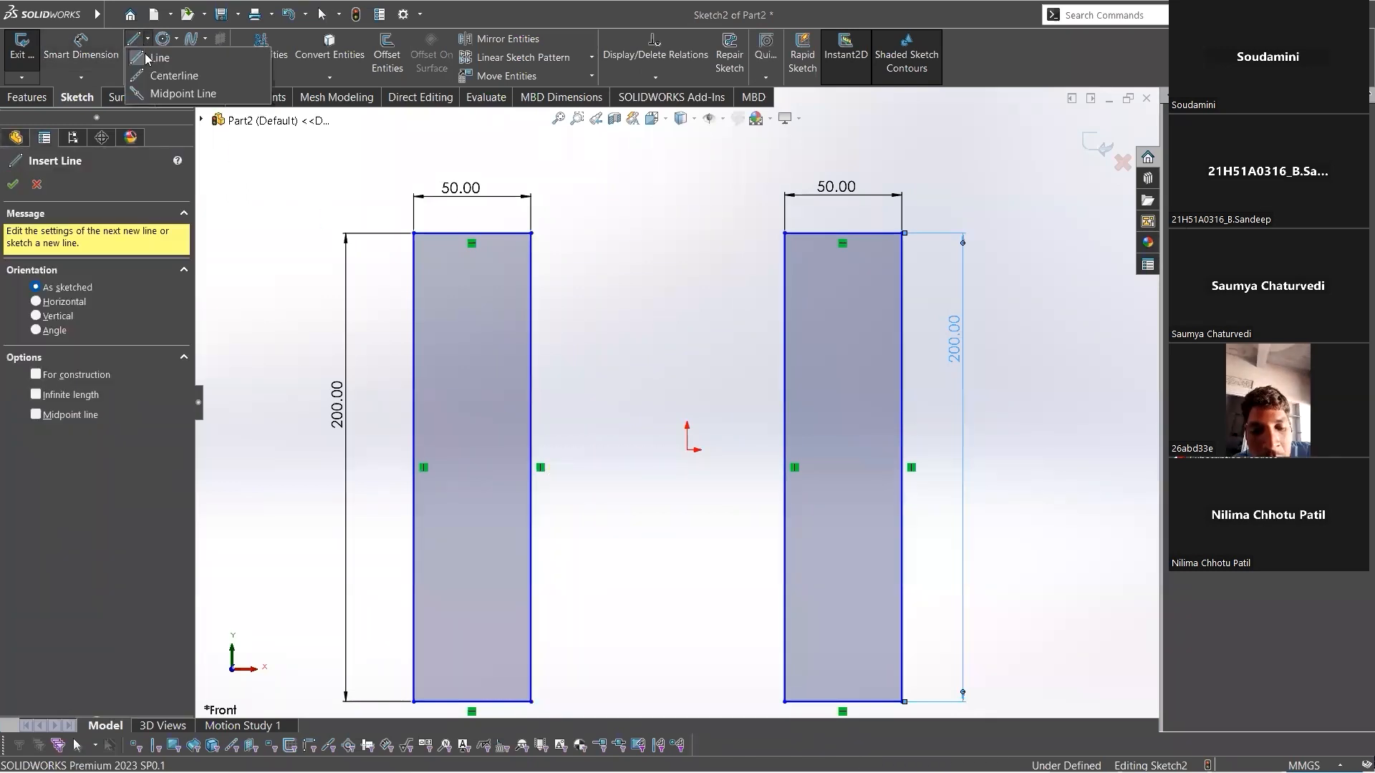
click(148, 57)
key(Escape)
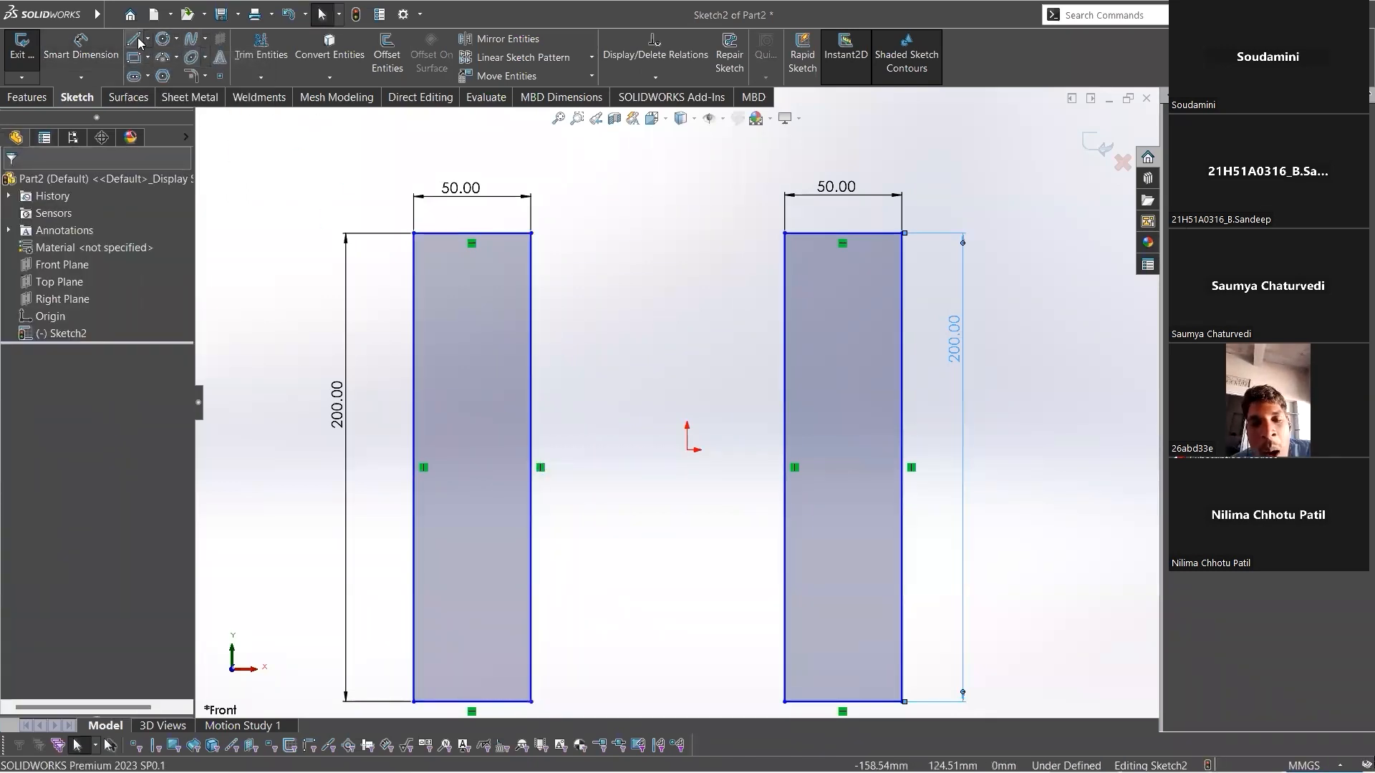
Sketch a horizontal line about 108 mm long joining the midpoints of the two rectangles' facing inner sides.
key(l)
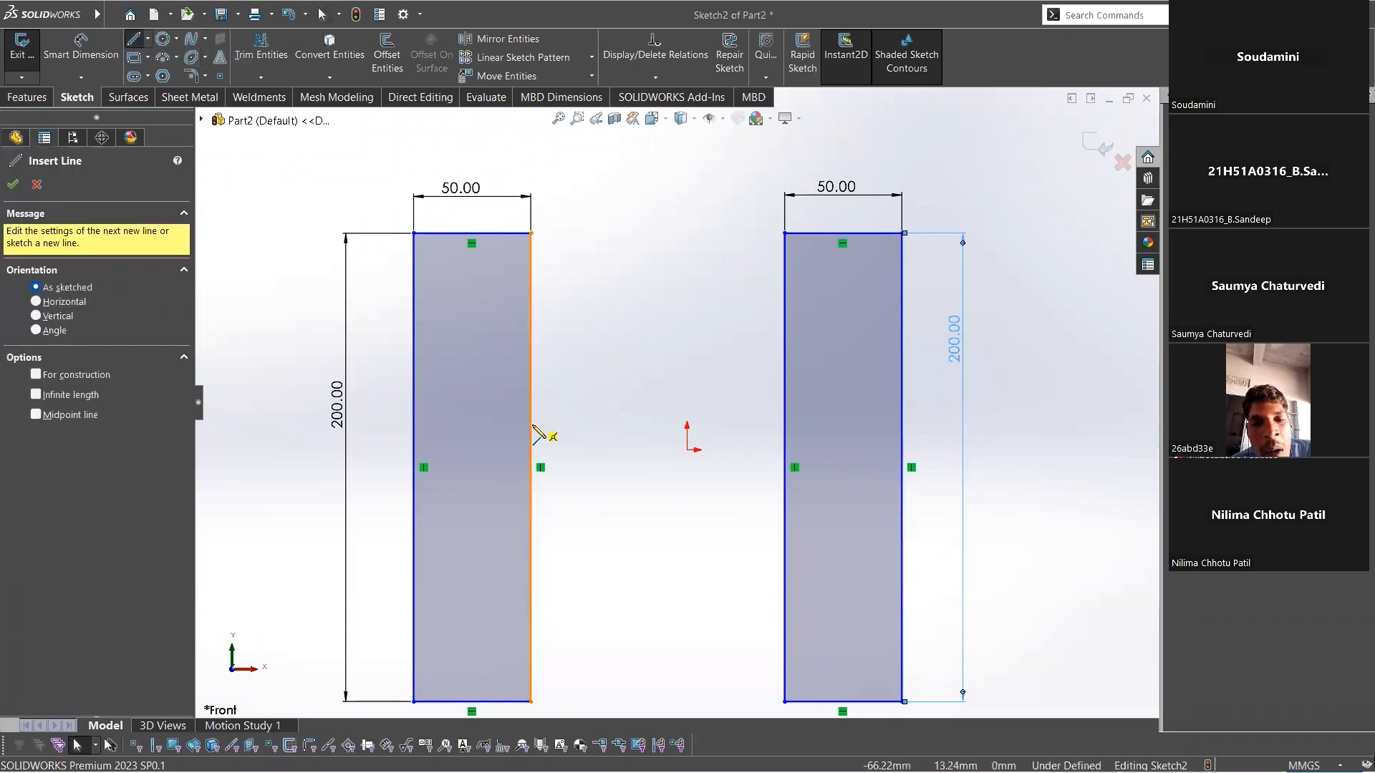
click(531, 467)
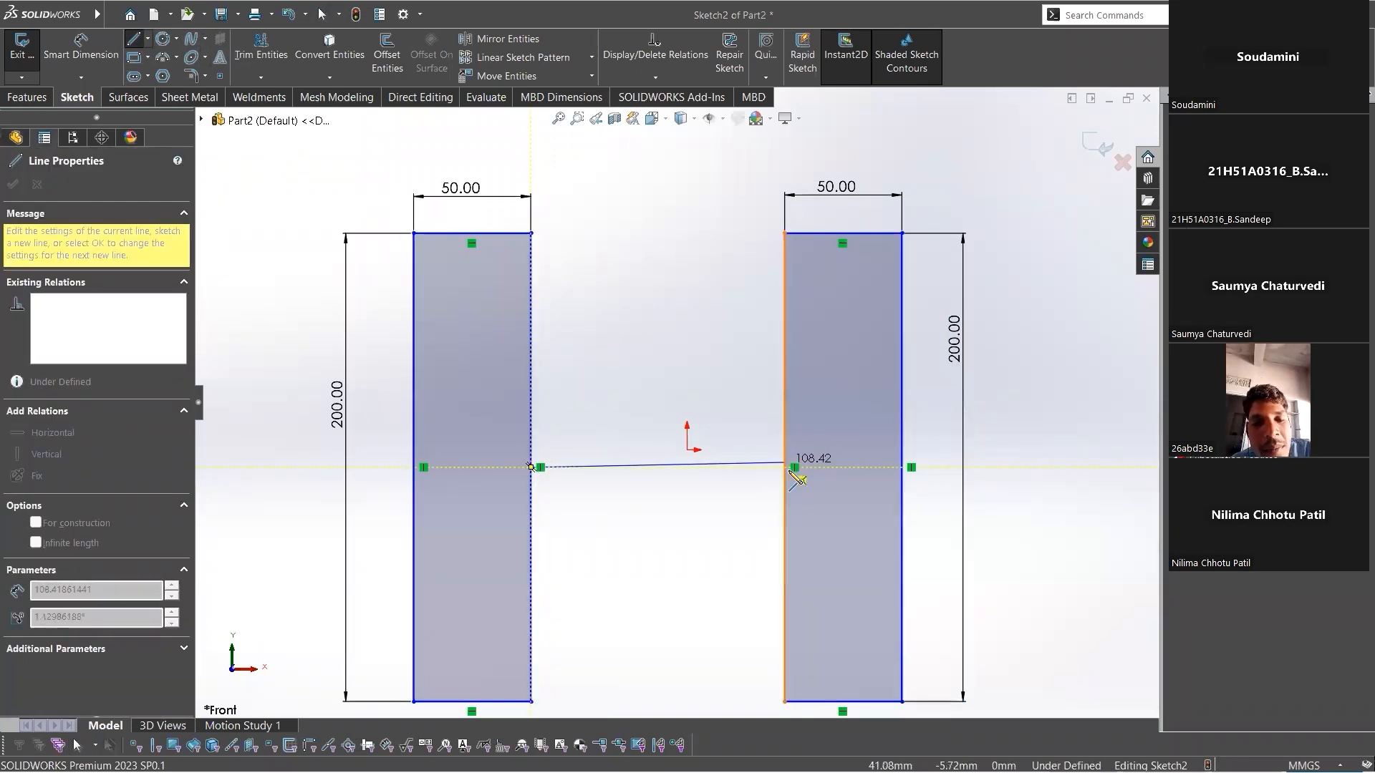
click(786, 467)
key(Escape)
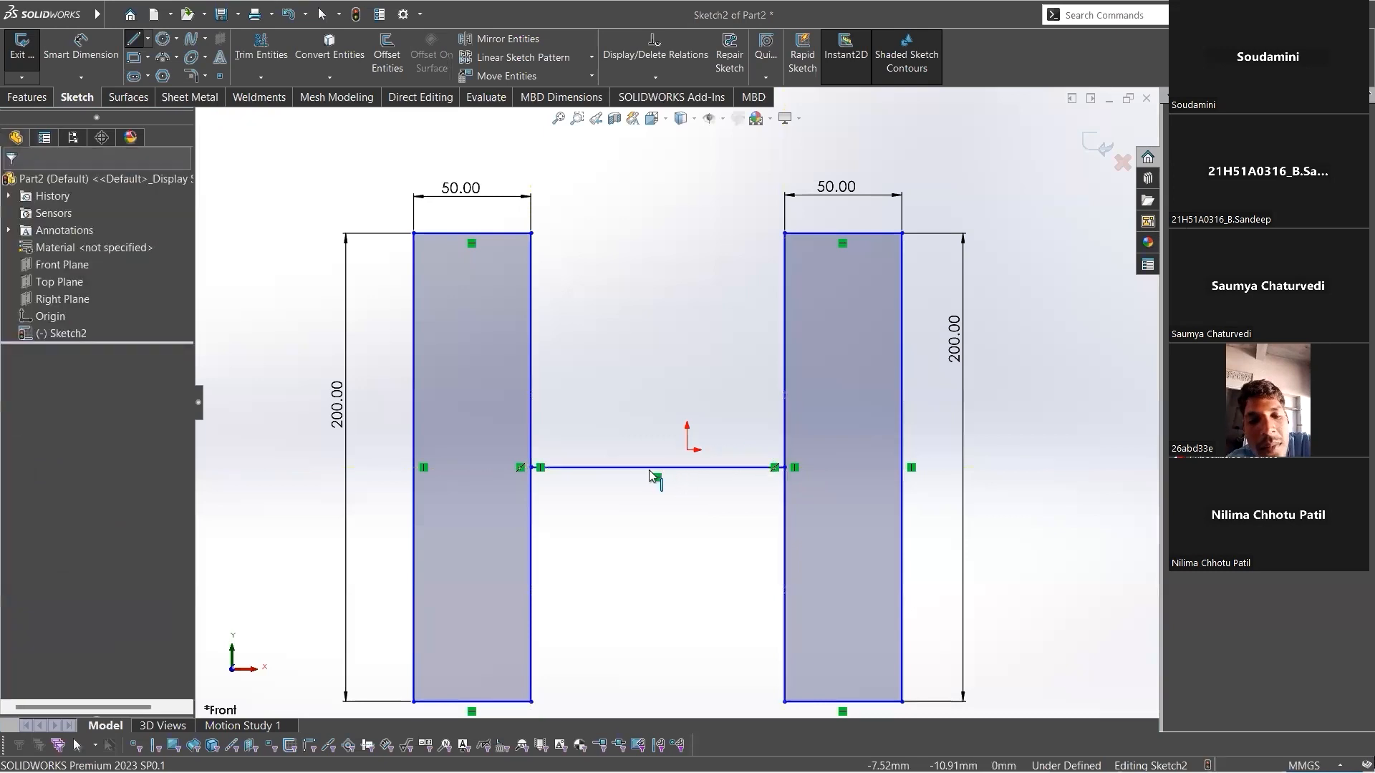
Make the midpoint of the connecting line coincident with the origin to center both rectangles.
click(658, 468)
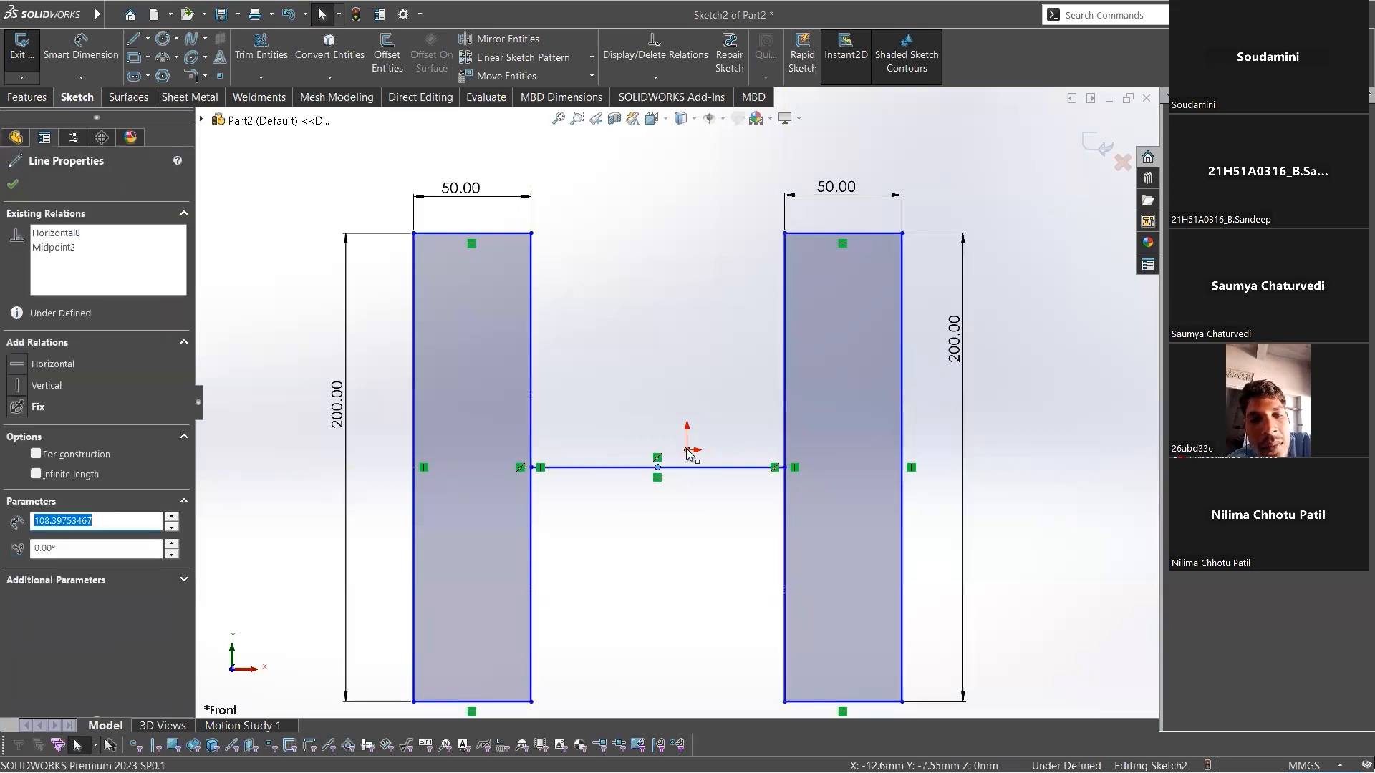
ctrl+click(688, 450)
click(42, 480)
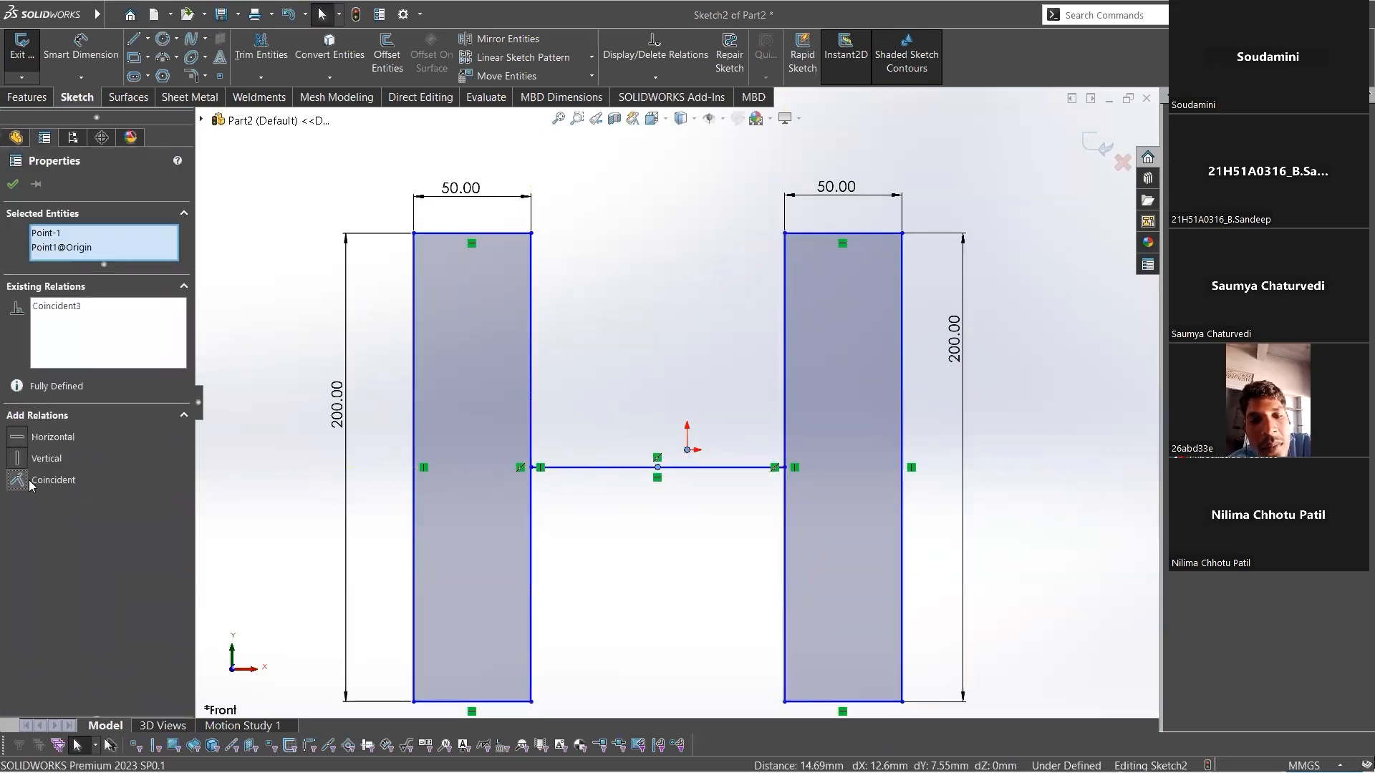
click(716, 331)
scroll(712, 335, up, 3)
scroll(692, 388, down, 3)
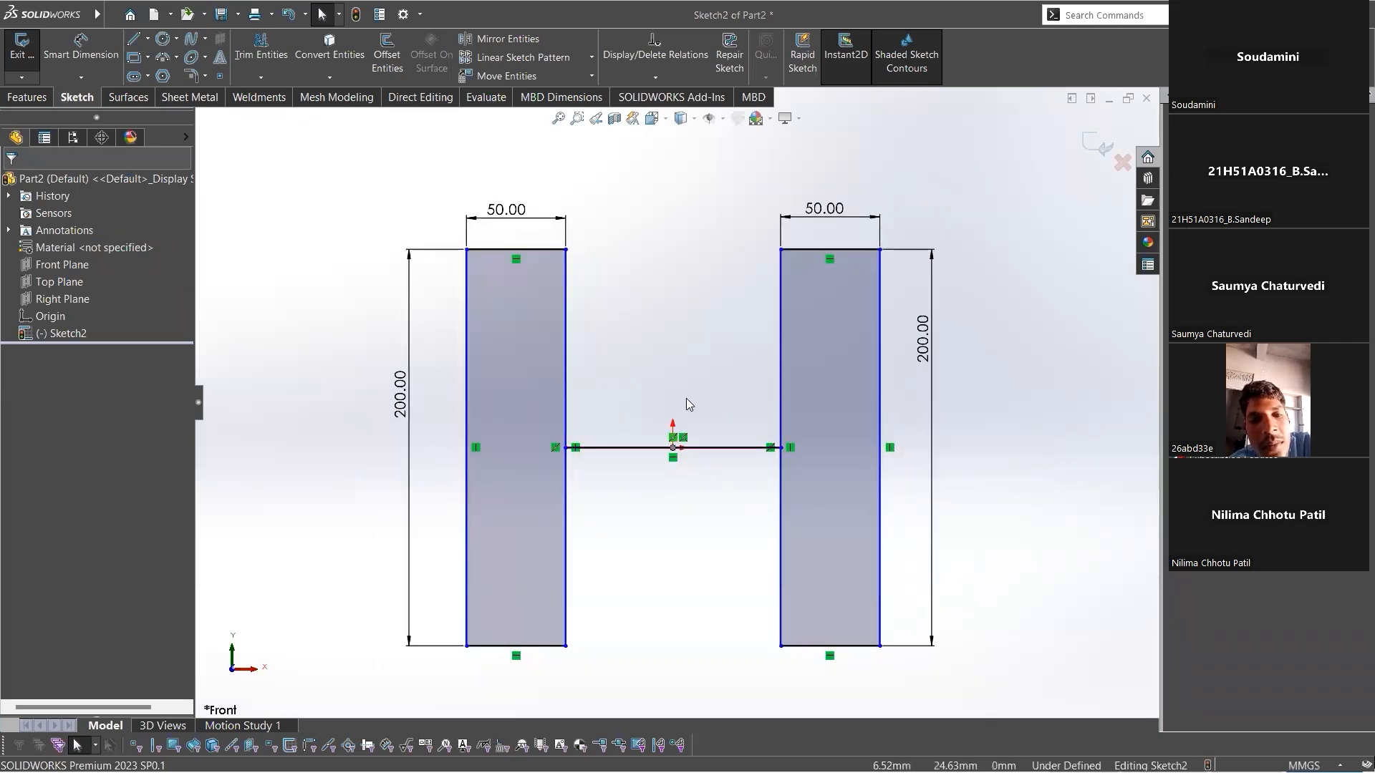
Convert the horizontal line connecting the two rectangles to construction geometry.
click(715, 449)
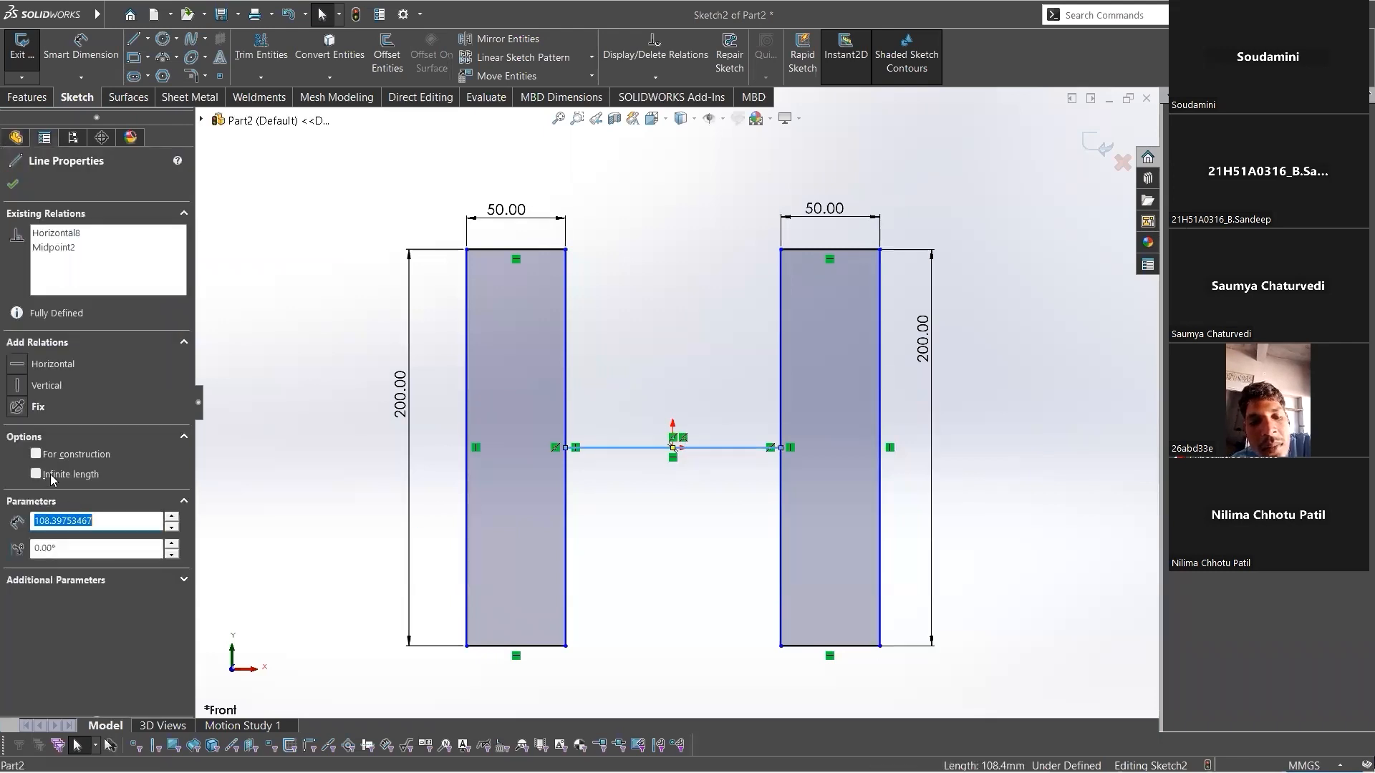
click(35, 454)
click(726, 331)
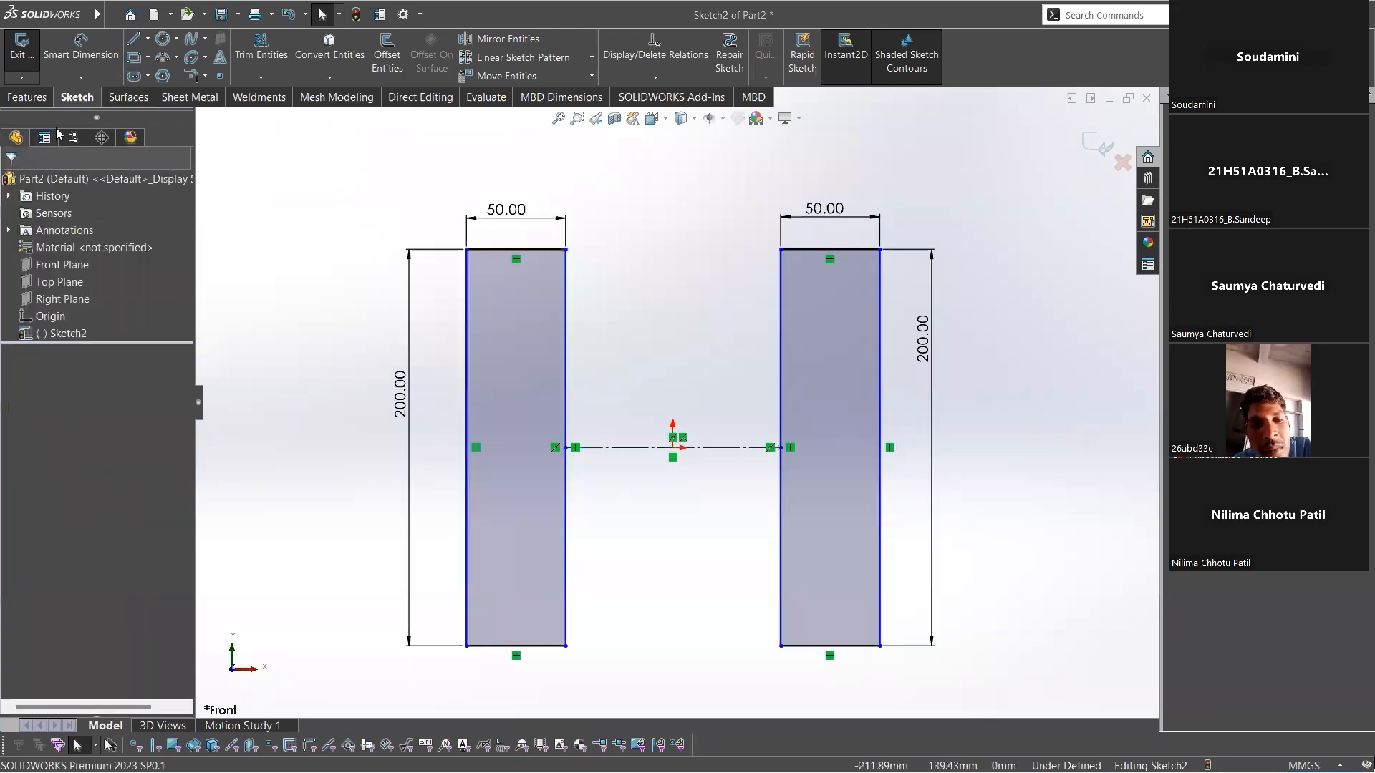
Extrude both rectangles as solid bosses from the sketch plane with a blind depth of 300 mm.
click(16, 98)
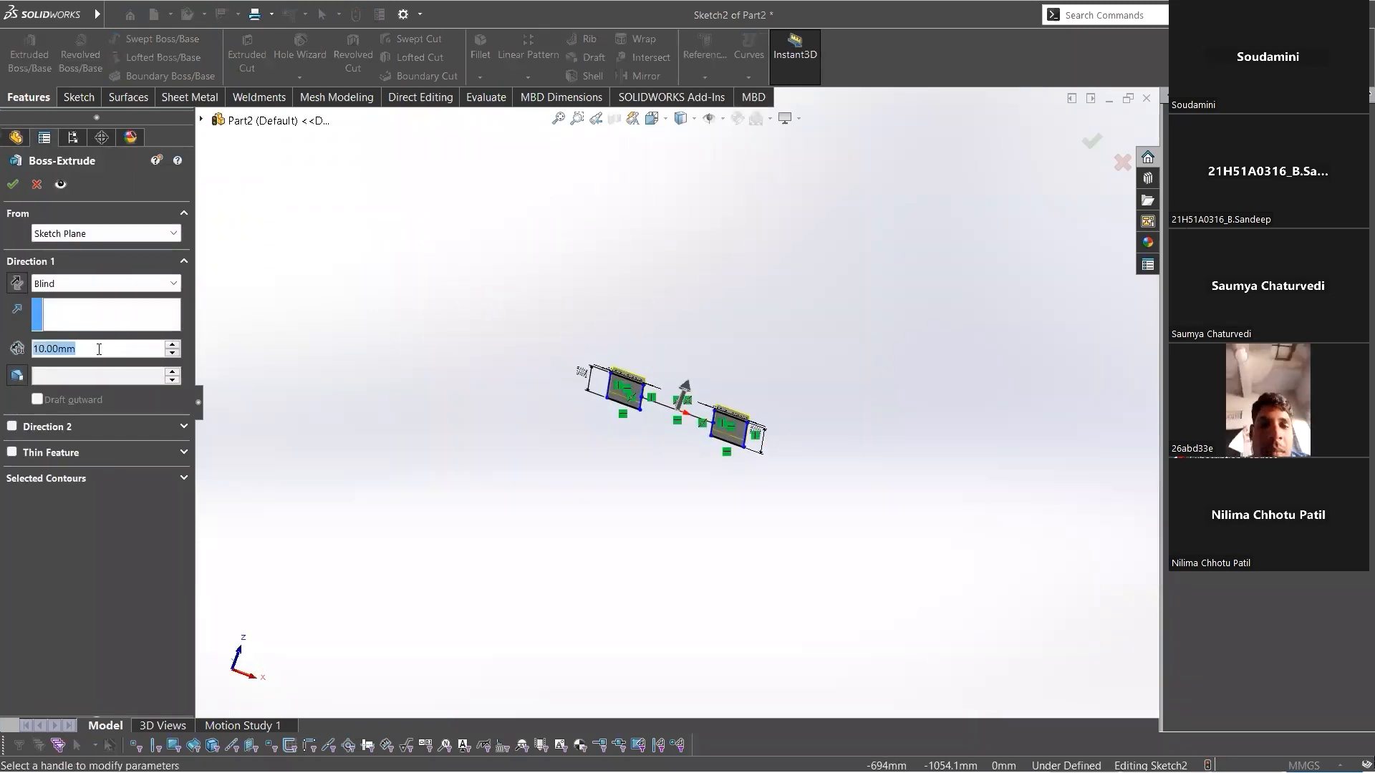
text(150)
key(Return)
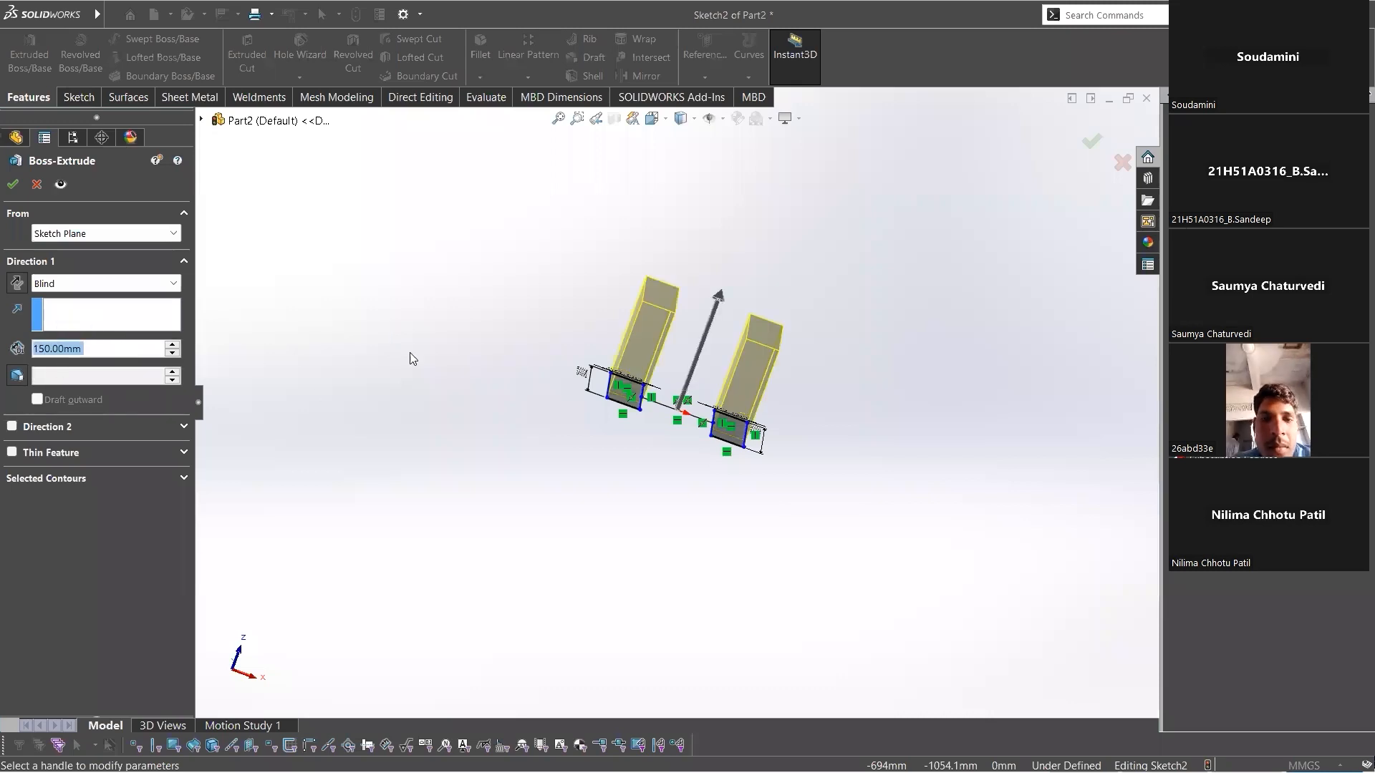
middle_drag(410, 358, 439, 303)
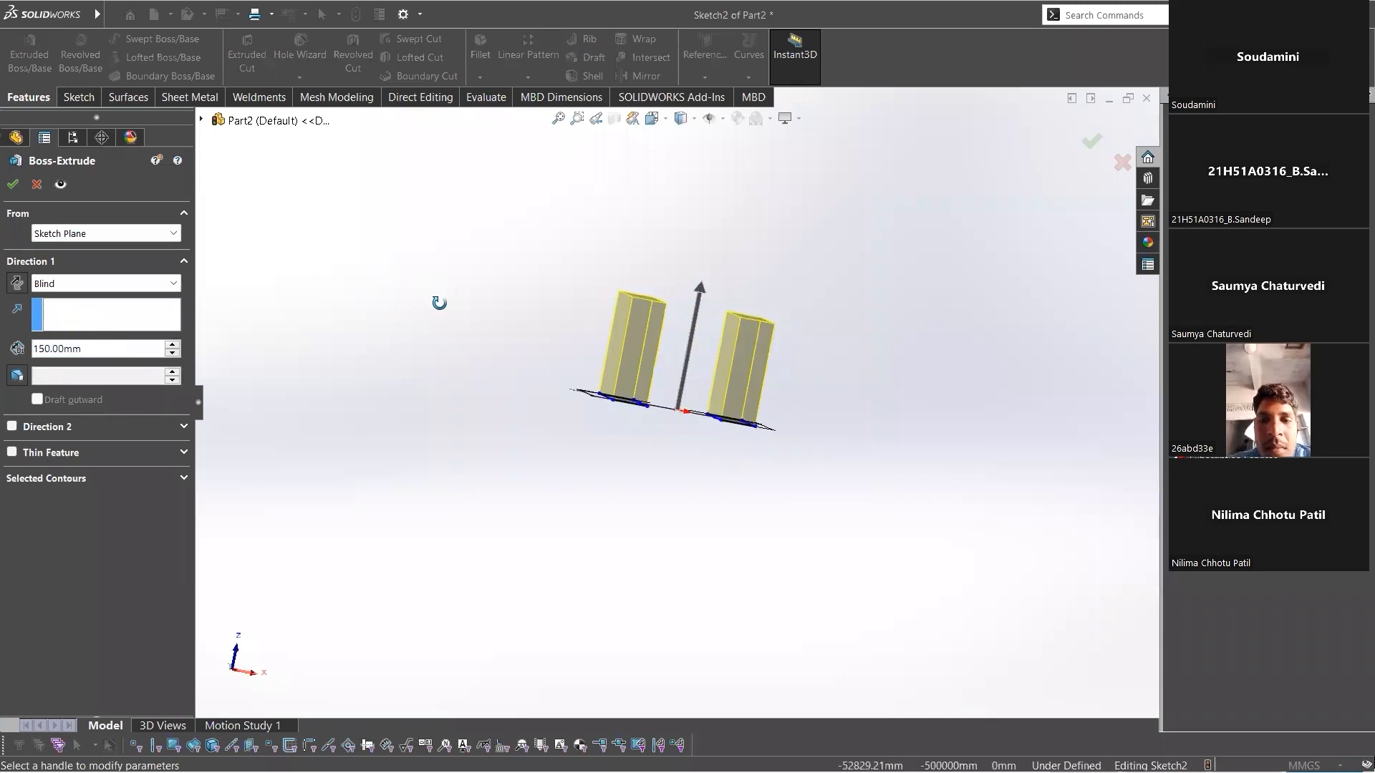
click(113, 349)
text(300)
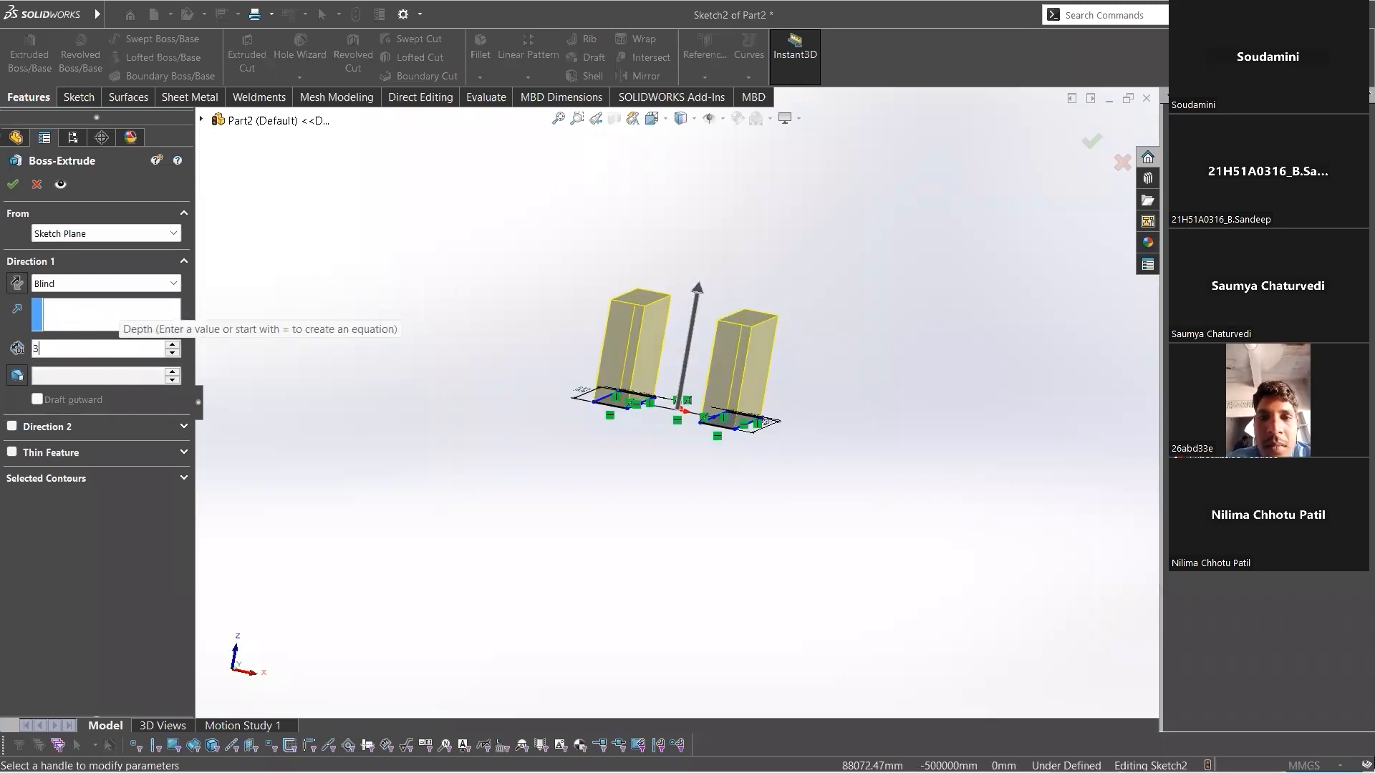
key(Return)
middle_drag(648, 295, 1089, 138)
click(1088, 139)
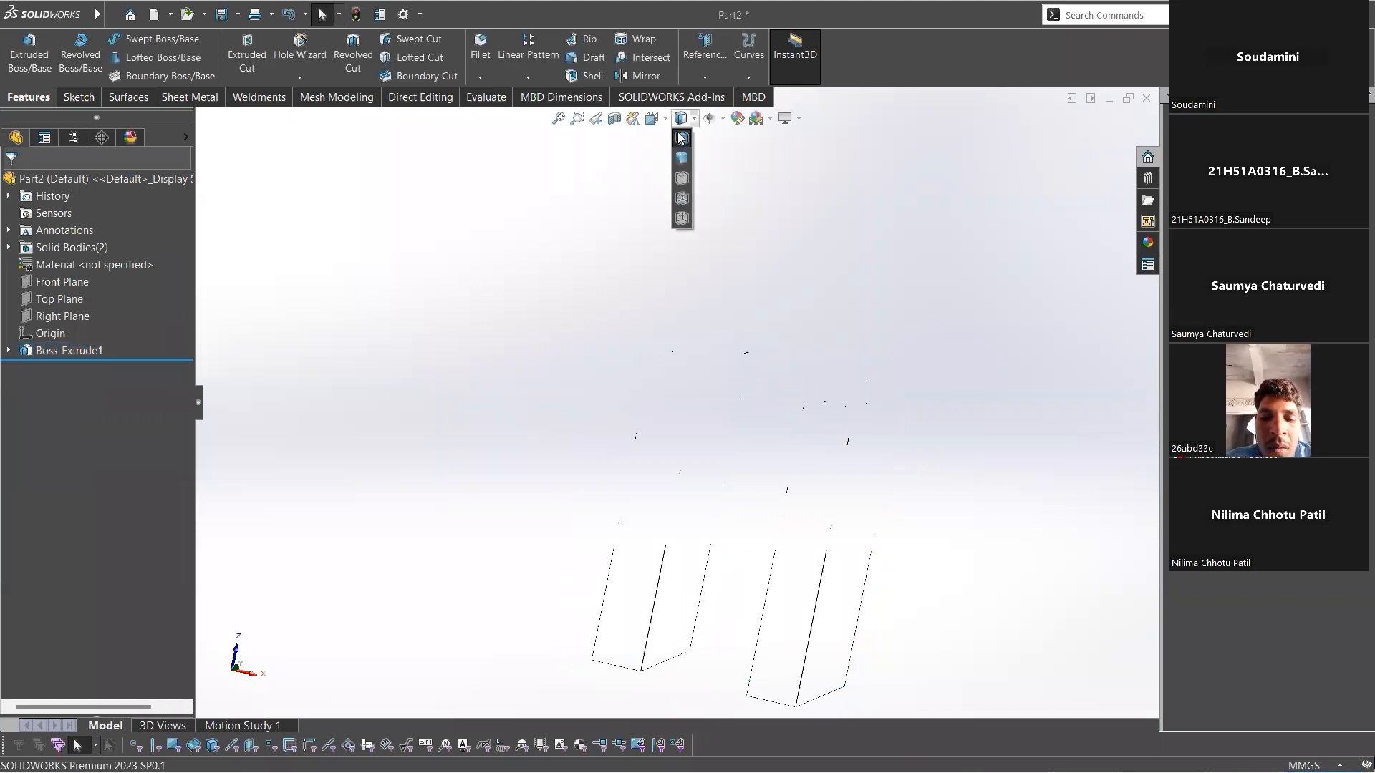
mouse_move(964, 396)
middle_down()
mouse_move(839, 511)
mouse_move(654, 482)
mouse_move(807, 500)
mouse_move(583, 518)
mouse_move(663, 520)
middle_up()
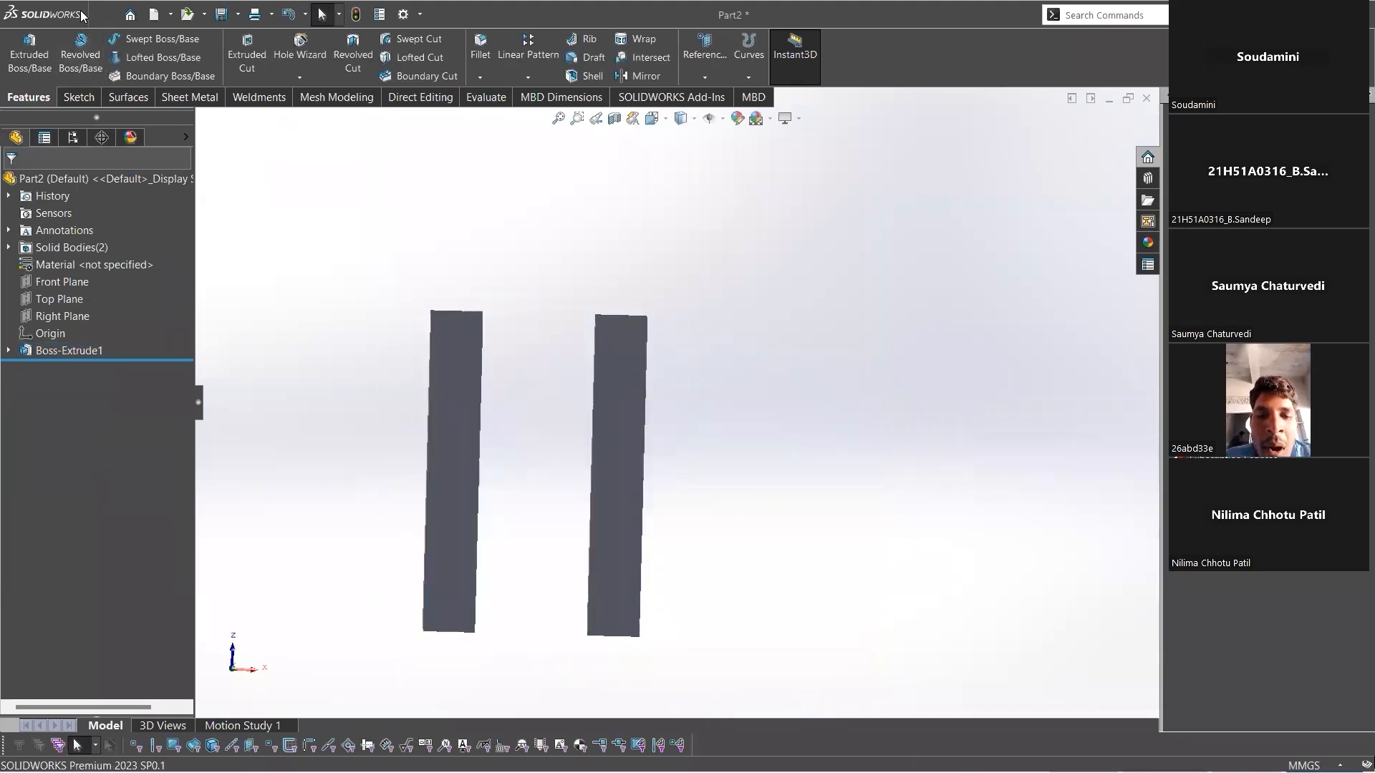
click(111, 16)
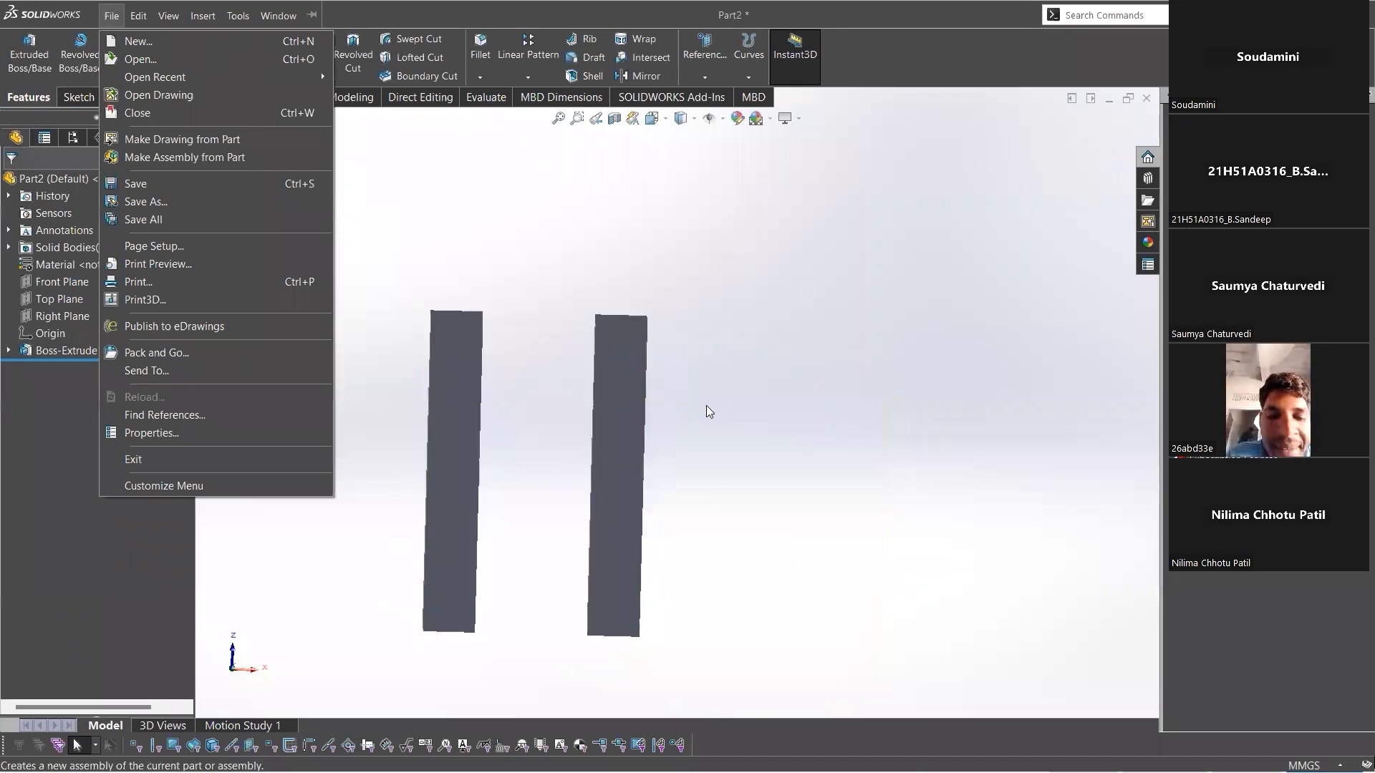
click(481, 428)
middle_drag(481, 428, 646, 441)
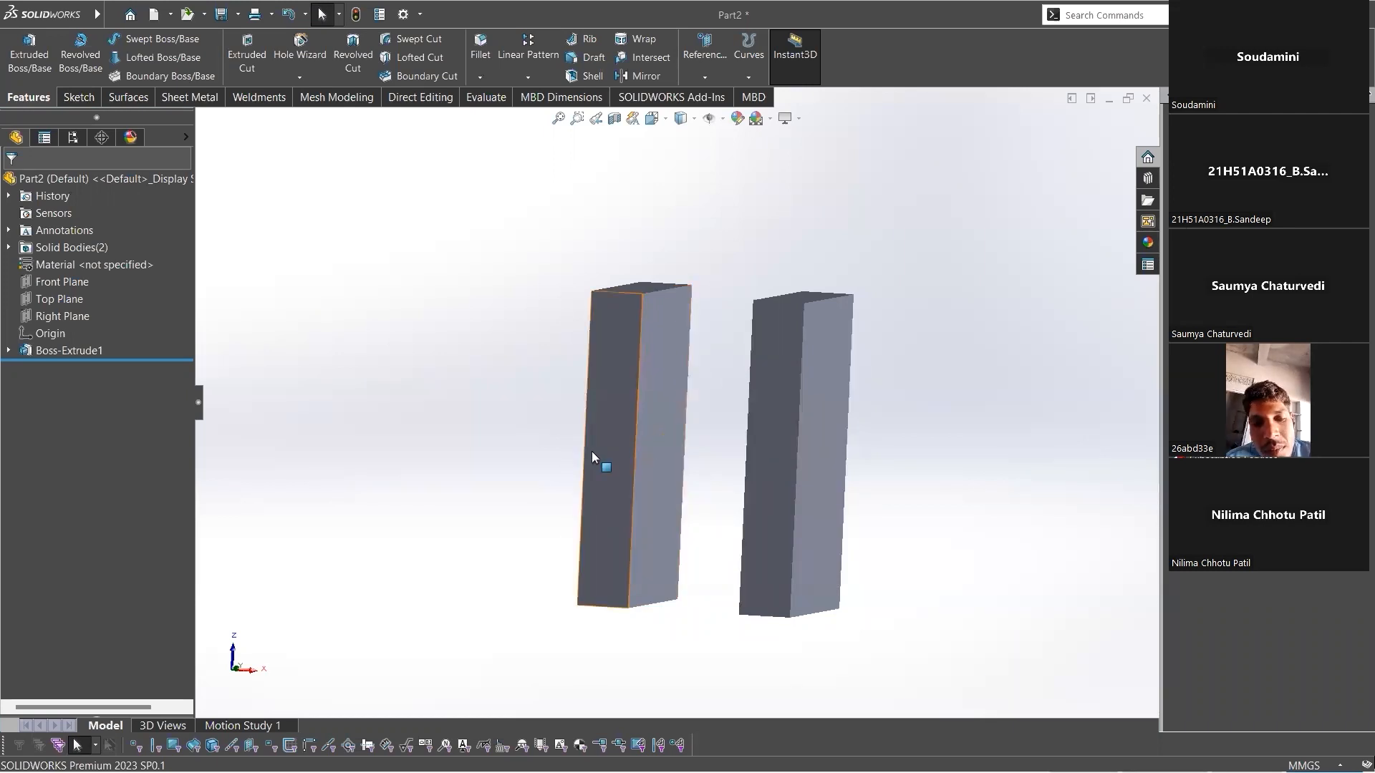
Save the two-bar part to the Desktop under the file name "radiation test" as a SOLIDWORKS Part.
click(111, 16)
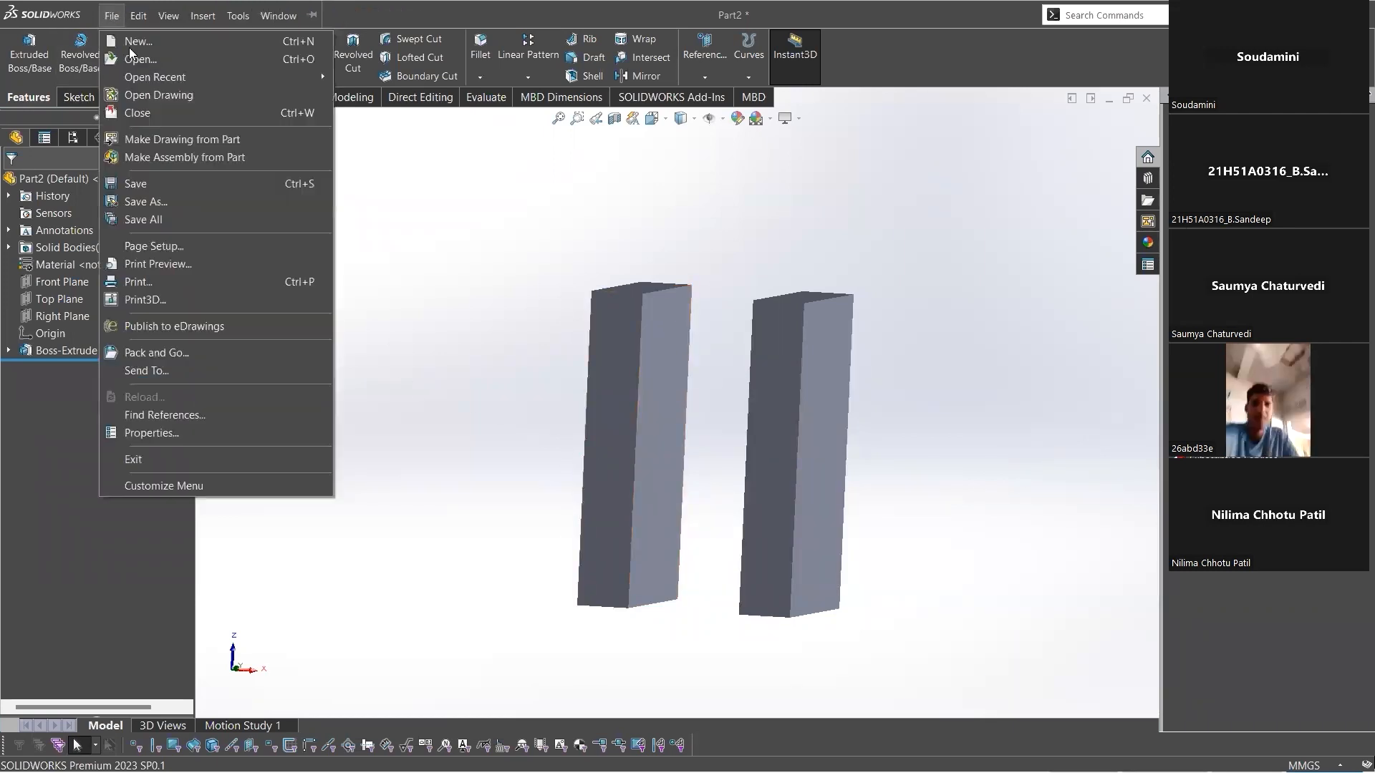
click(146, 201)
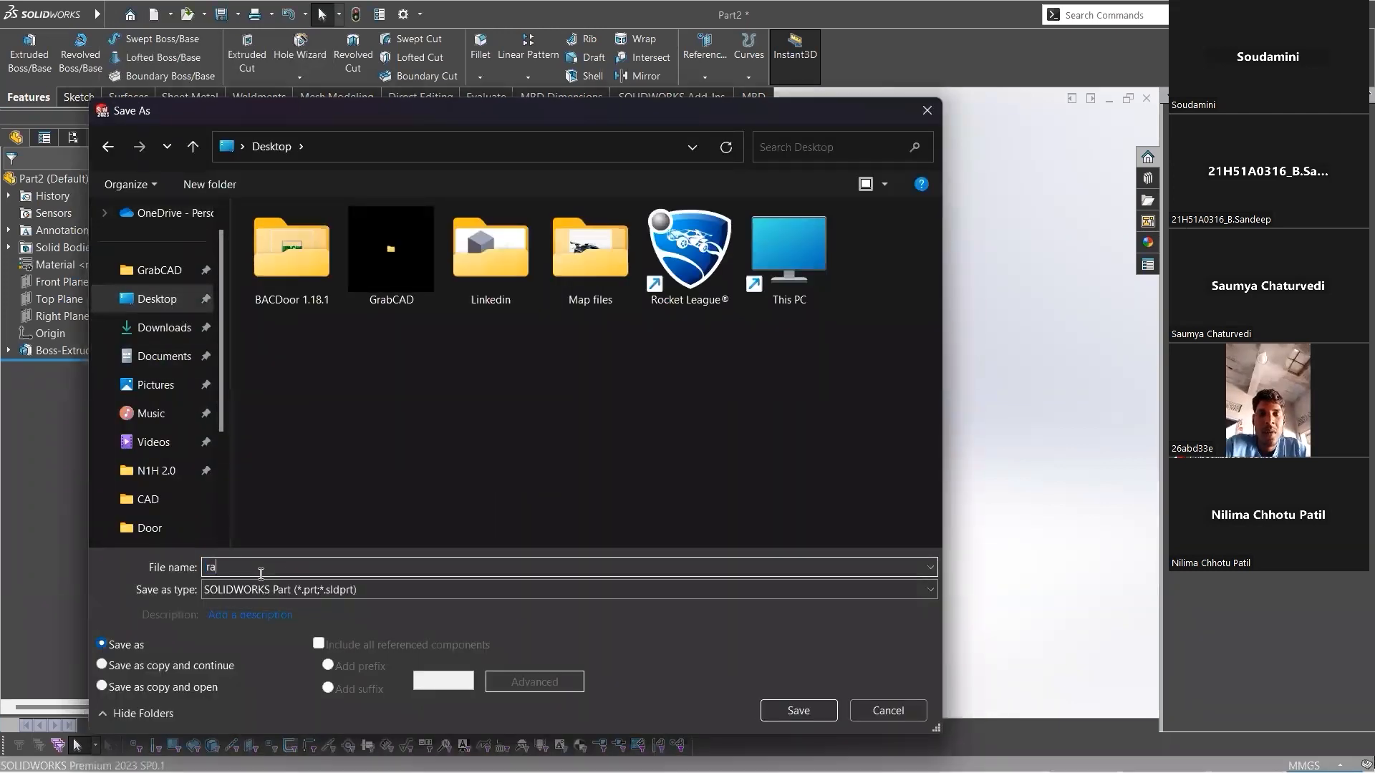
text(radiation tes)
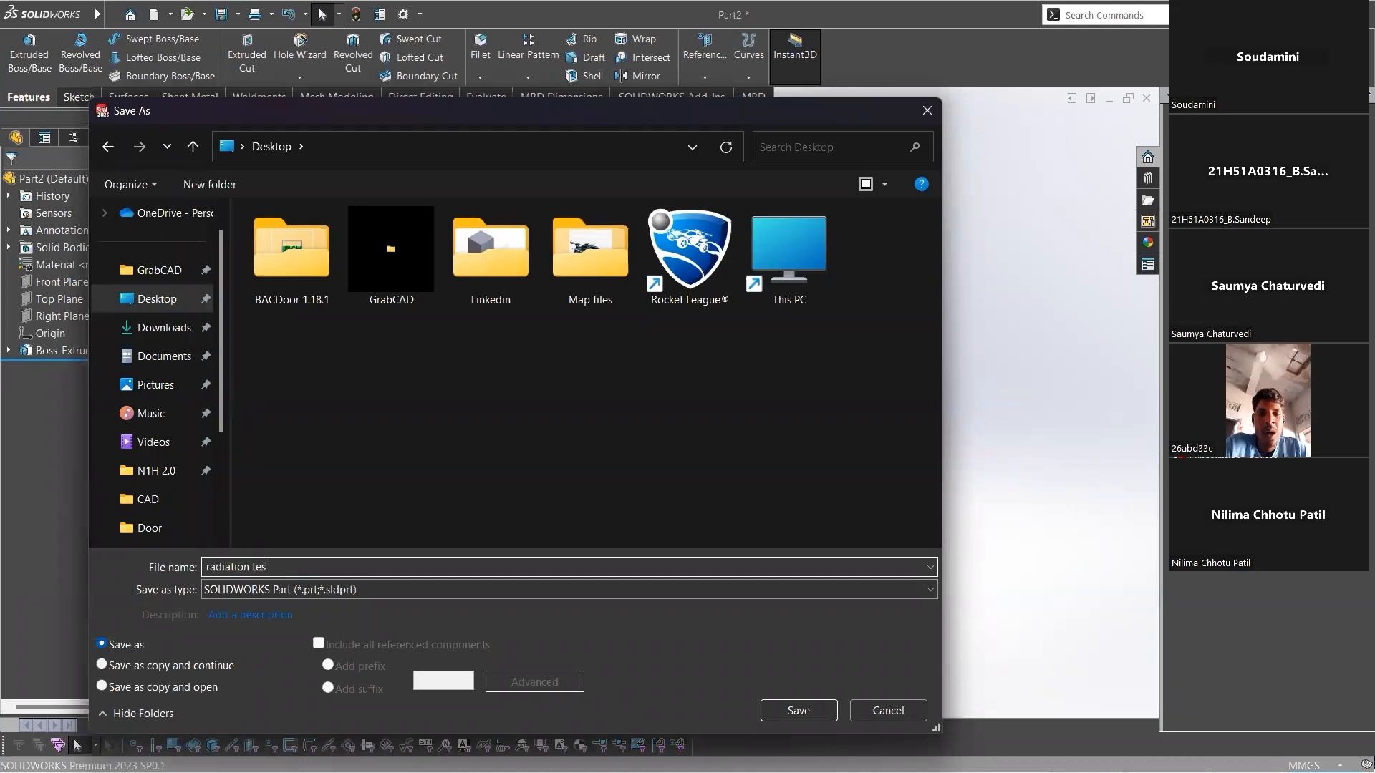
text(ty)
key(BackSpace)
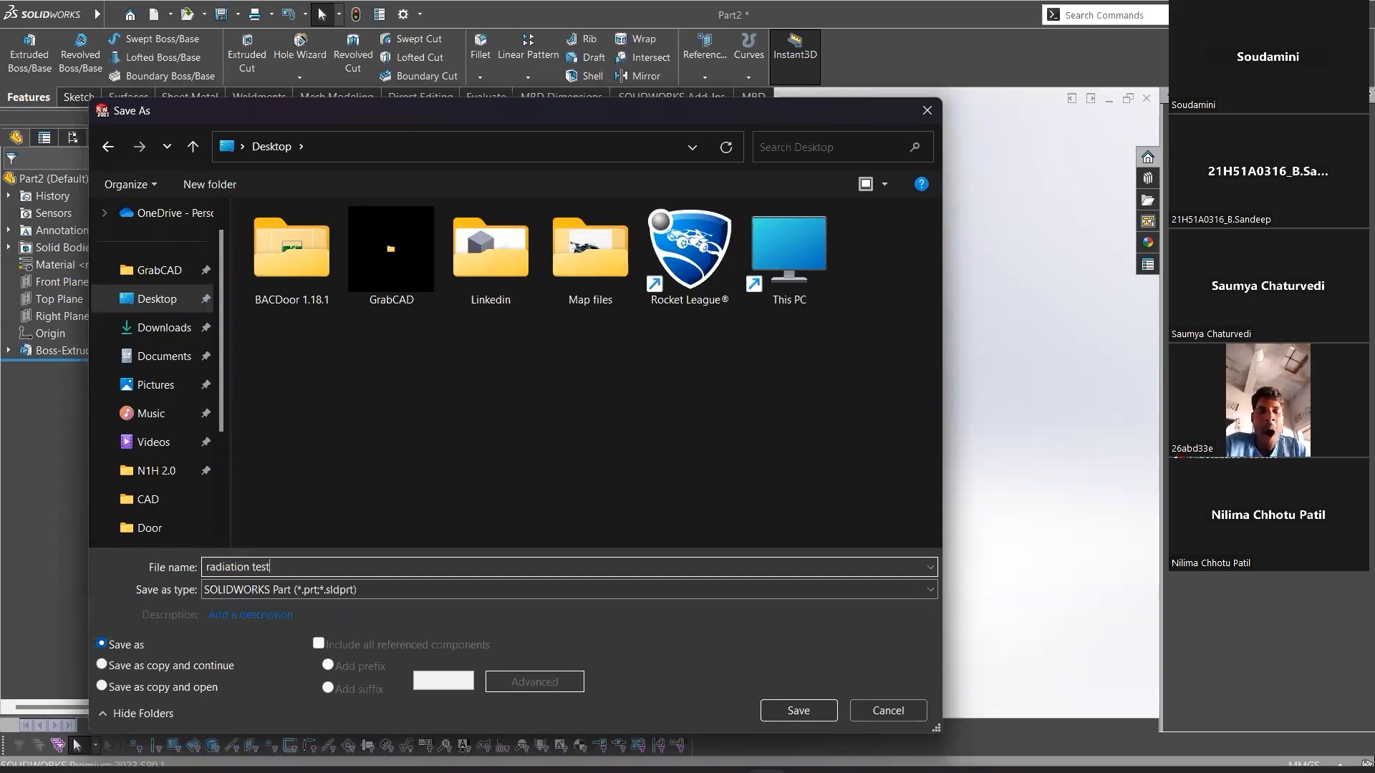
click(802, 710)
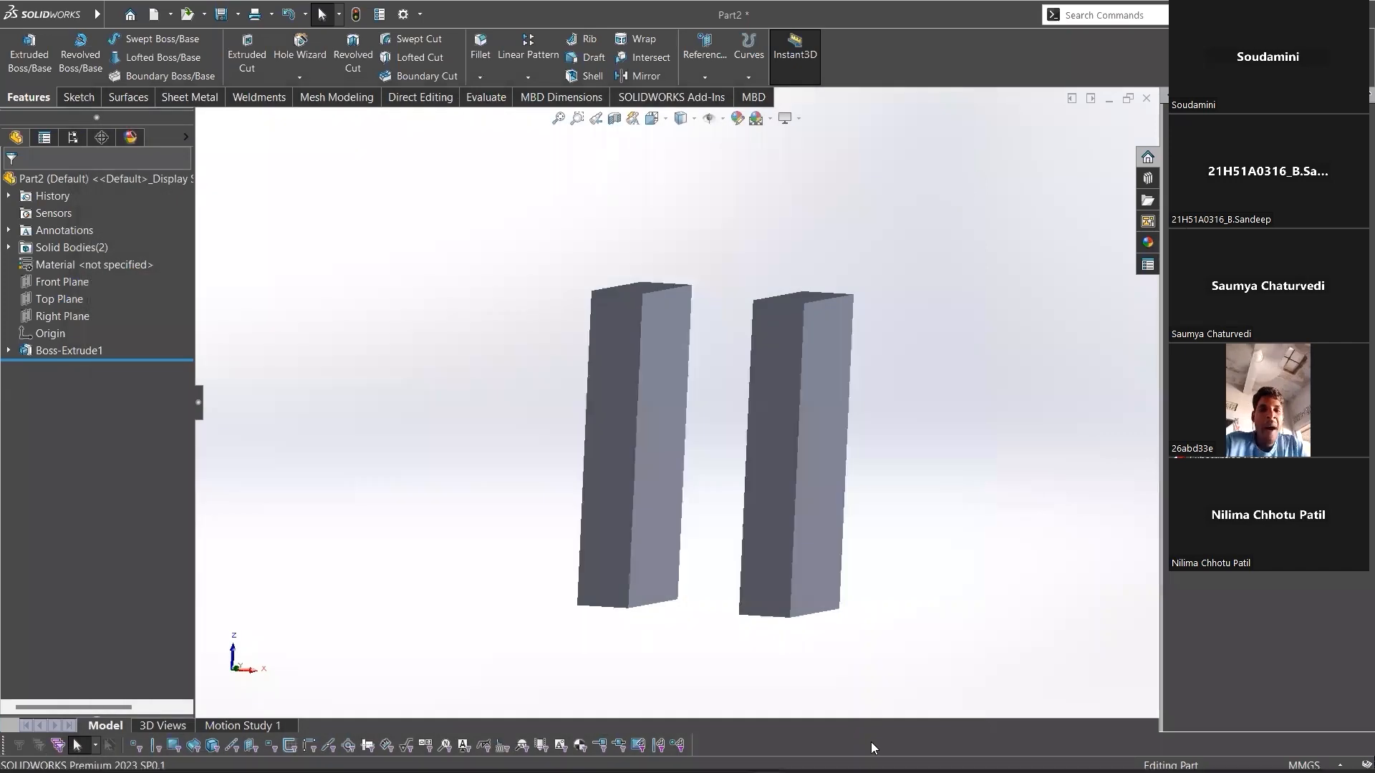
Switch to the Ansys Workbench project schematic containing the Steady-State Thermal system.
click(885, 752)
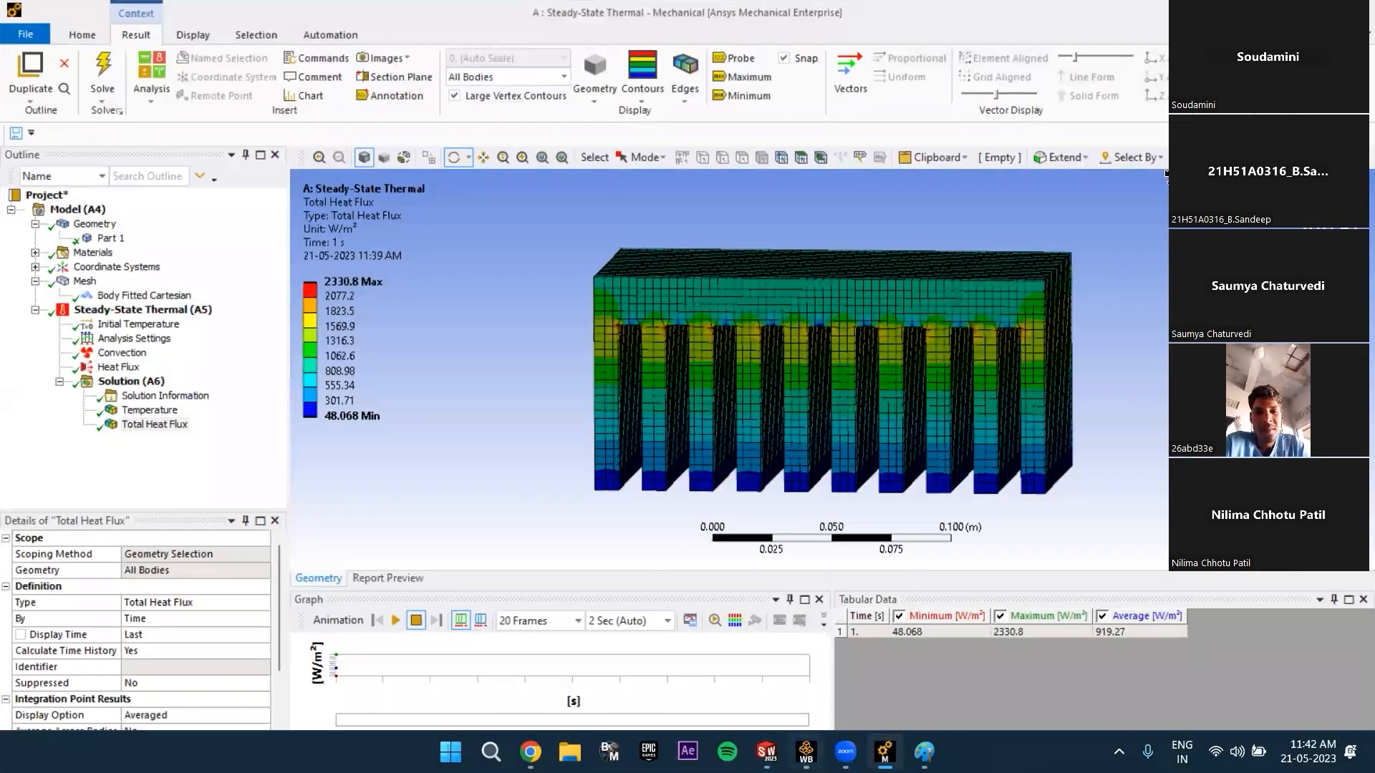
mouse_move(806, 752)
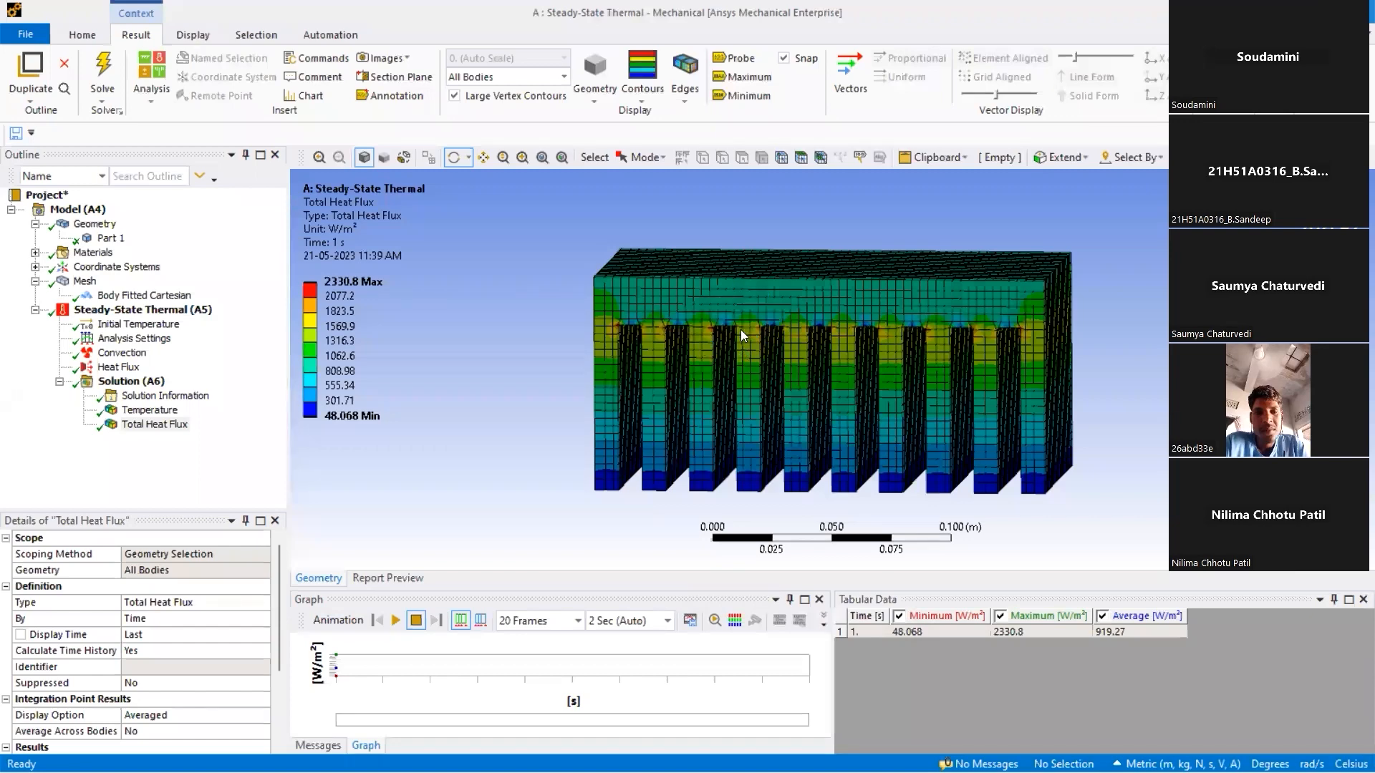
key(alt+F4)
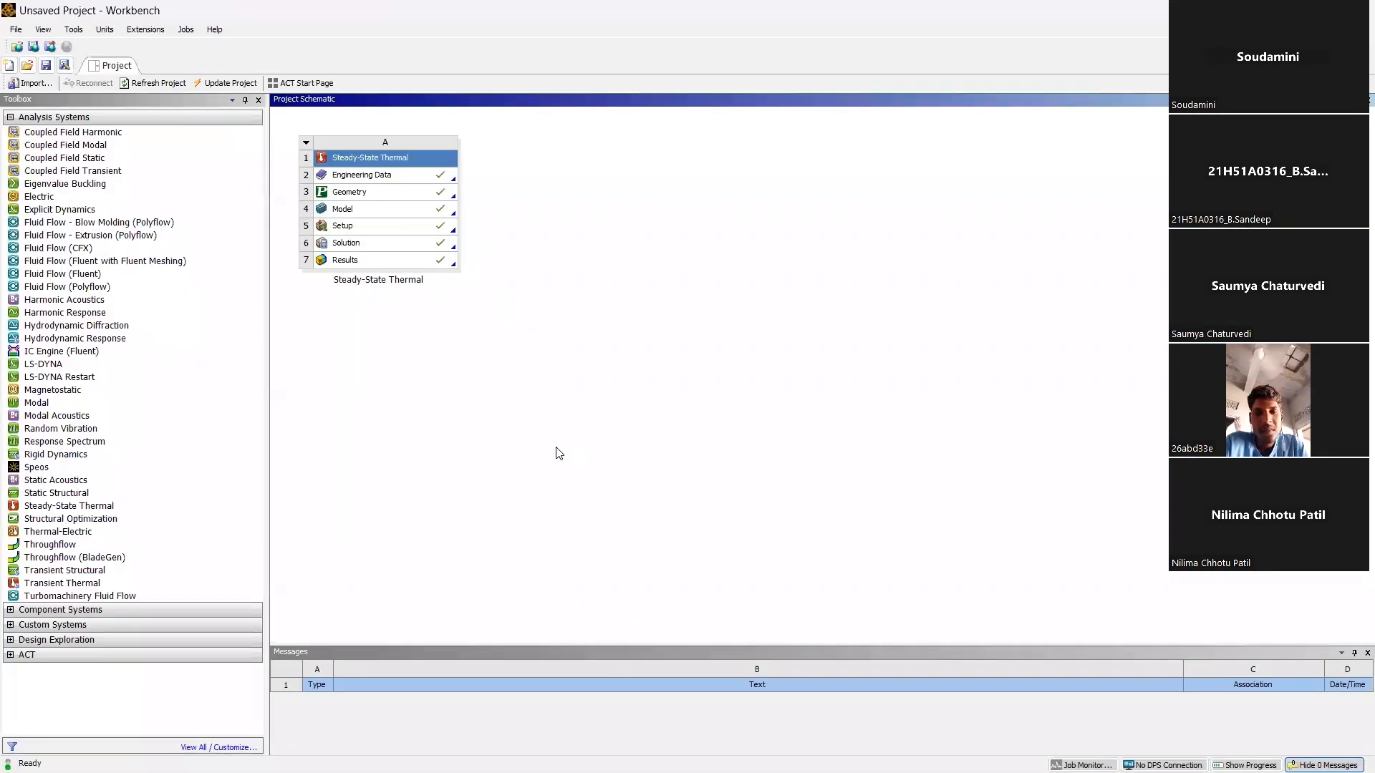
Add a standalone Transient Thermal analysis system beside the Steady-State Thermal system in the project schematic.
click(128, 505)
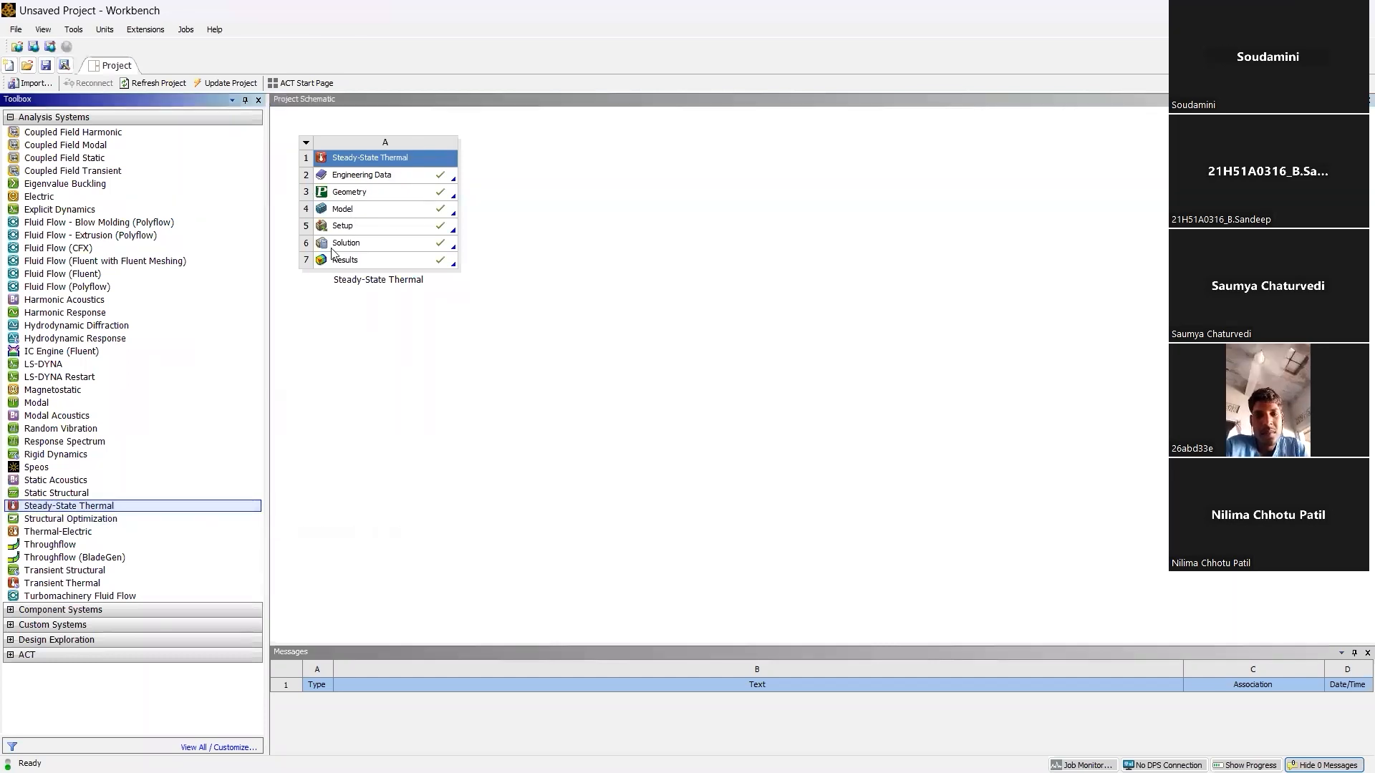
click(371, 469)
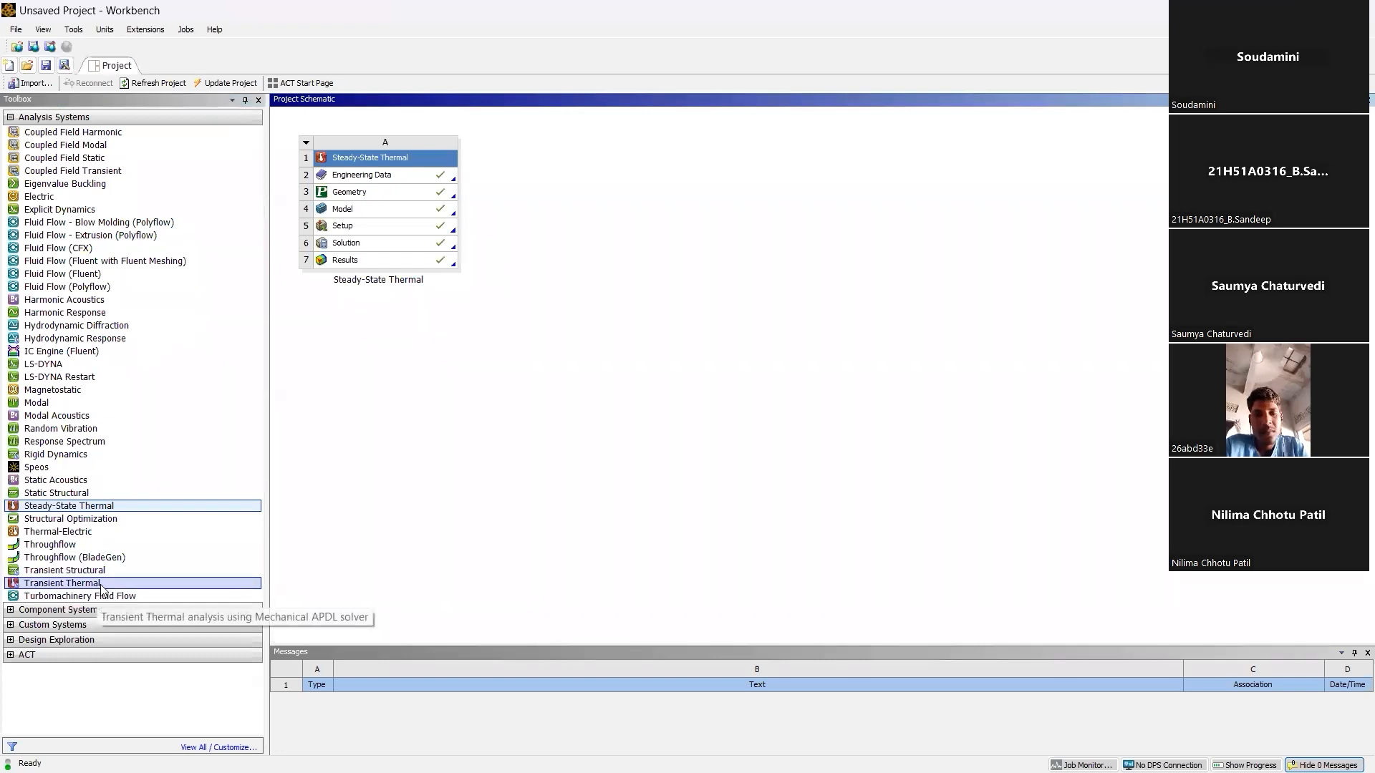
drag(111, 589, 583, 207)
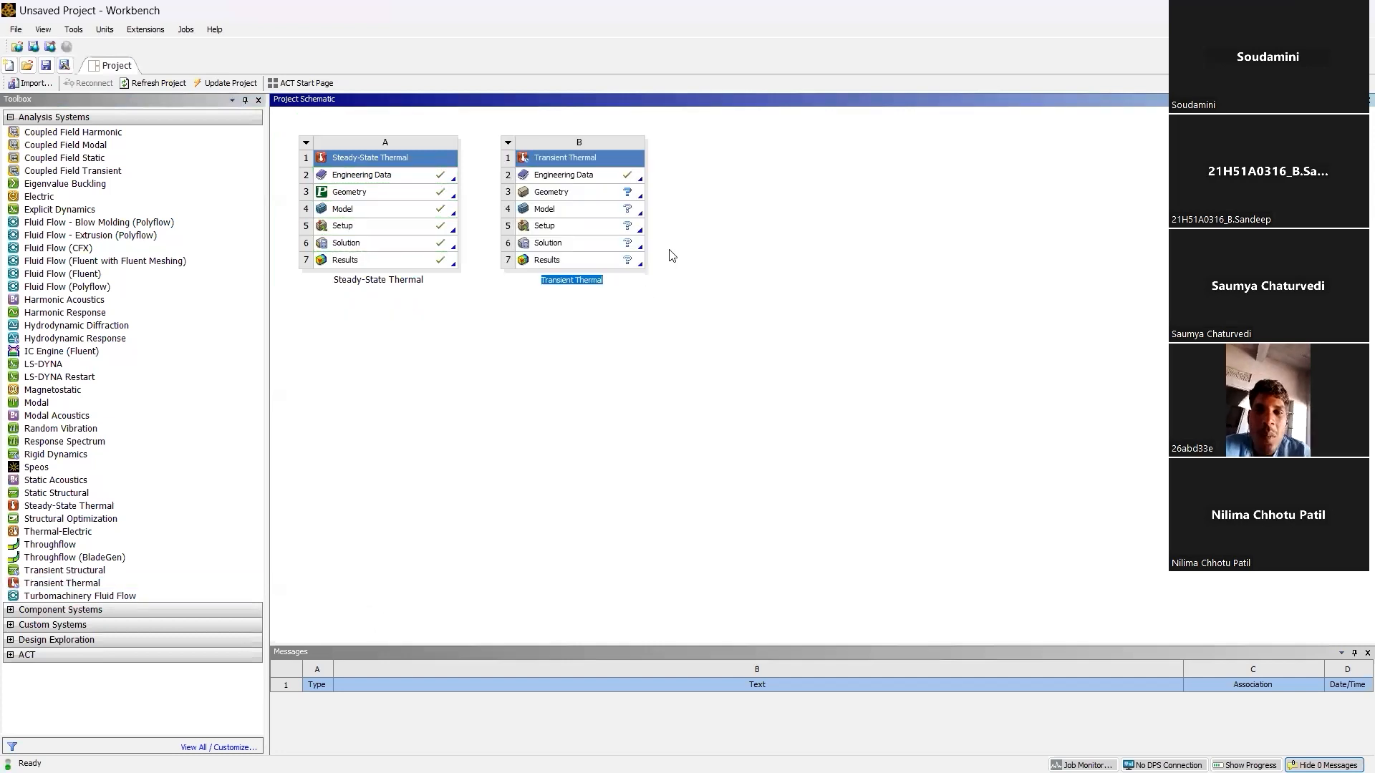
click(833, 239)
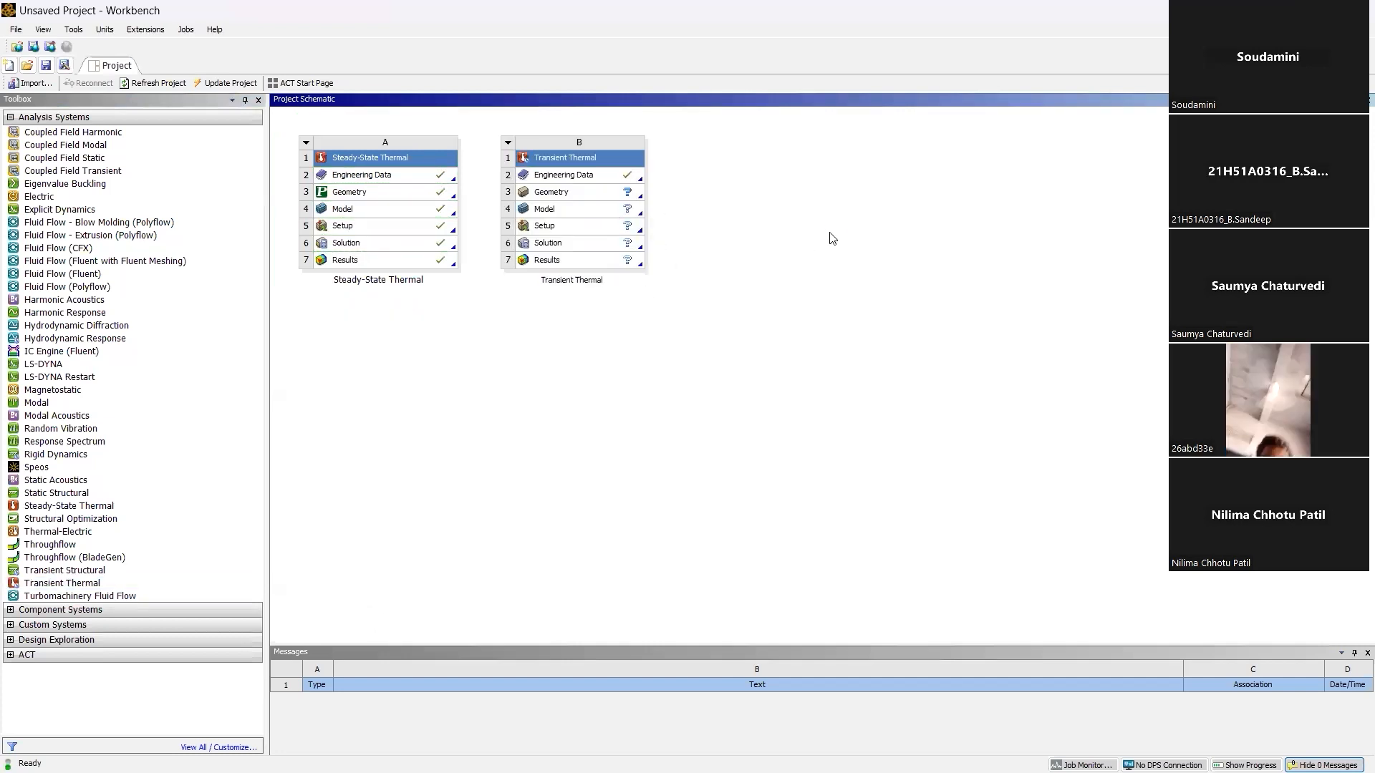
Import radiation test.SLDPRT as the Transient Thermal system's geometry and open its model in Ansys Mechanical.
right_click(591, 201)
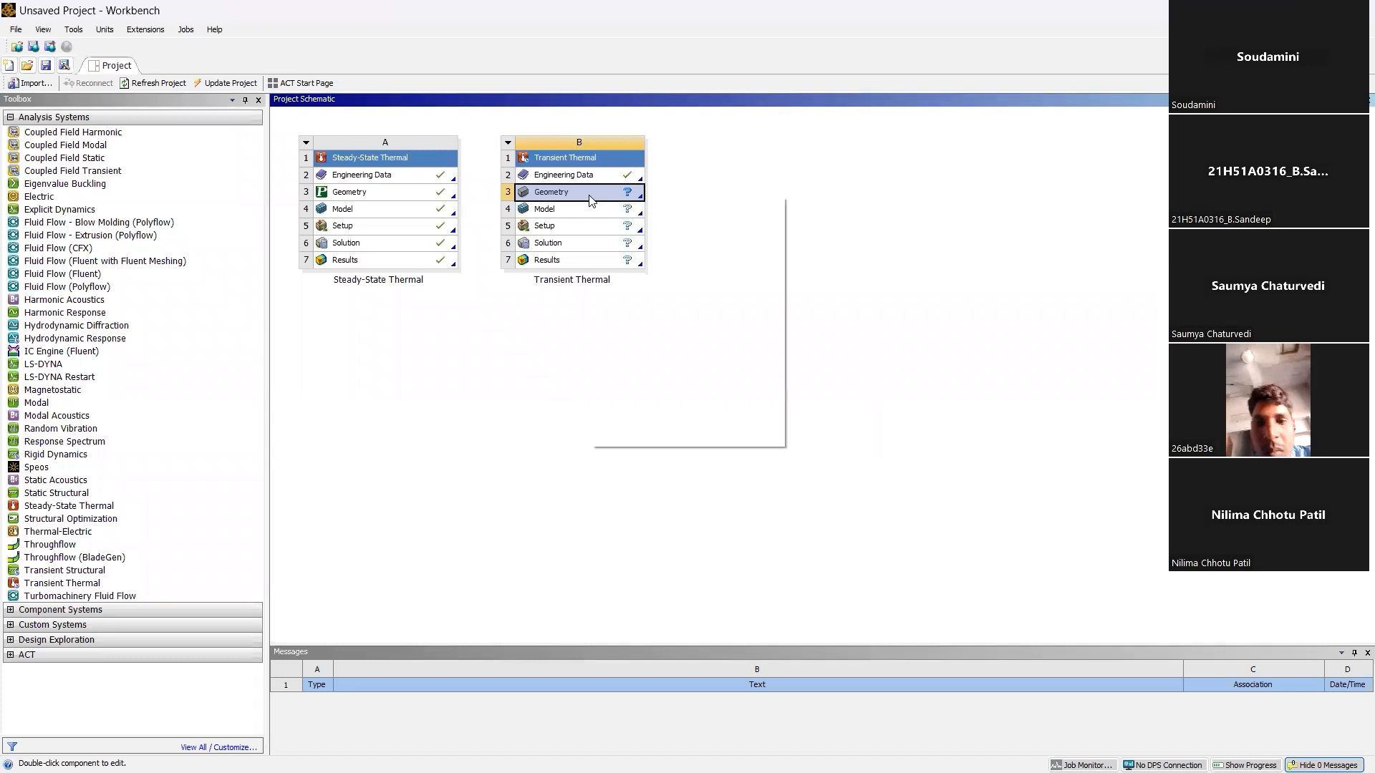
click(644, 251)
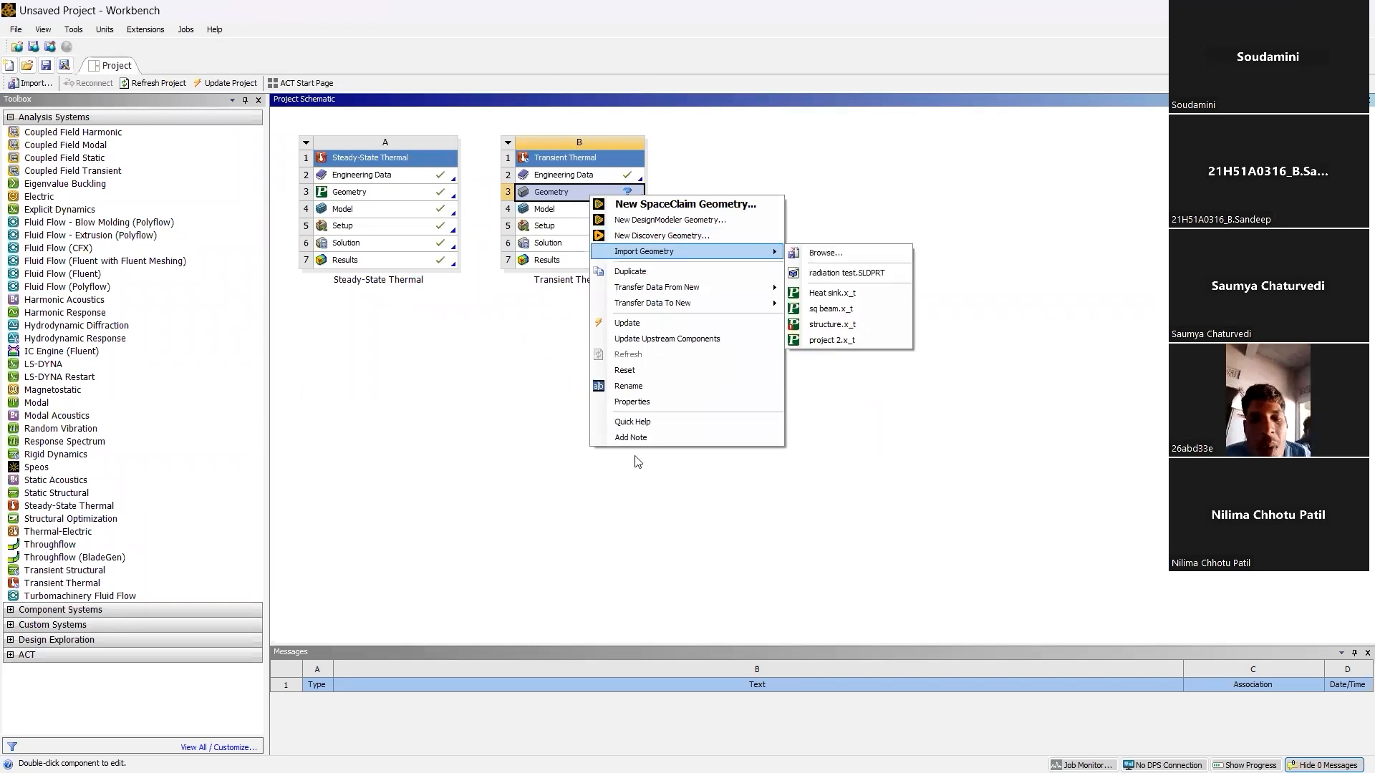
click(761, 437)
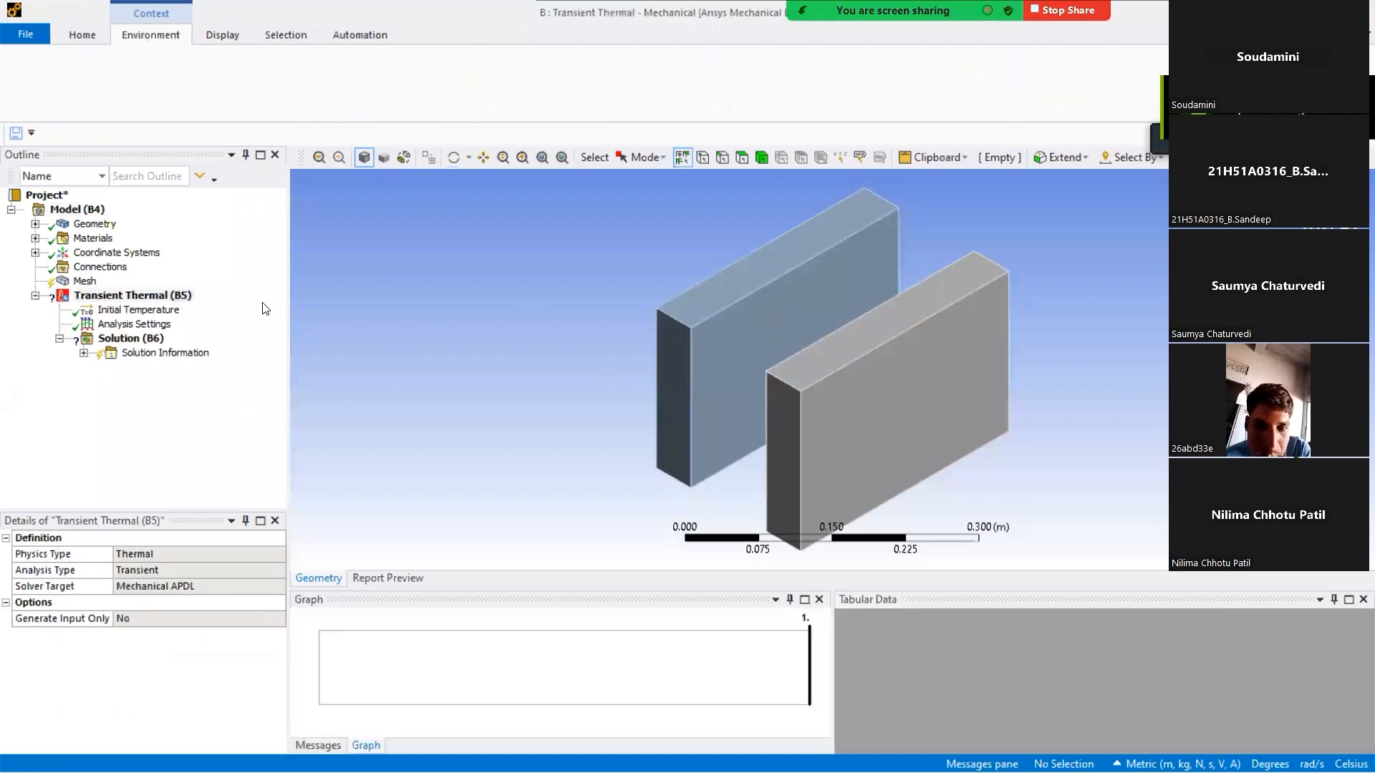
Review the transient analysis's initial temperature and the properties of Part 1 and Part 2.
click(136, 311)
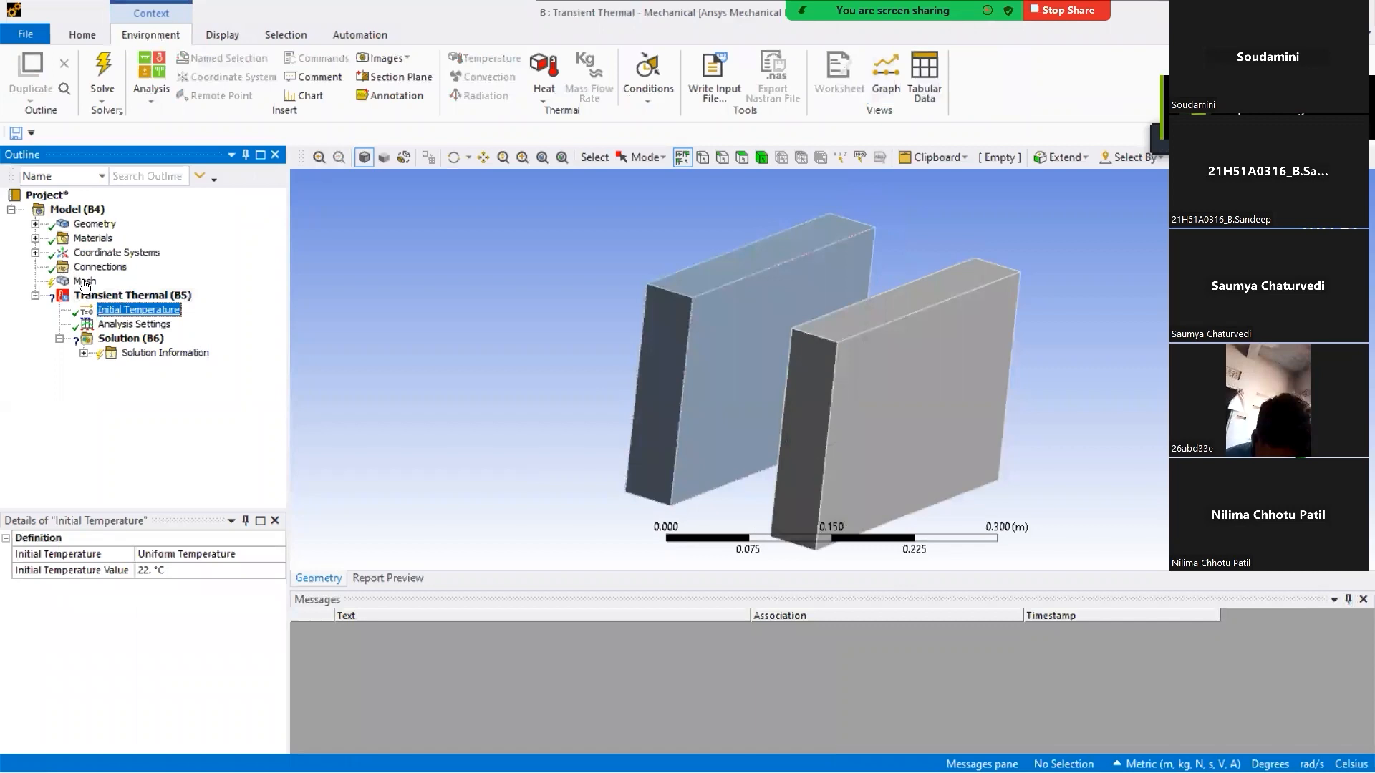
right_click(121, 295)
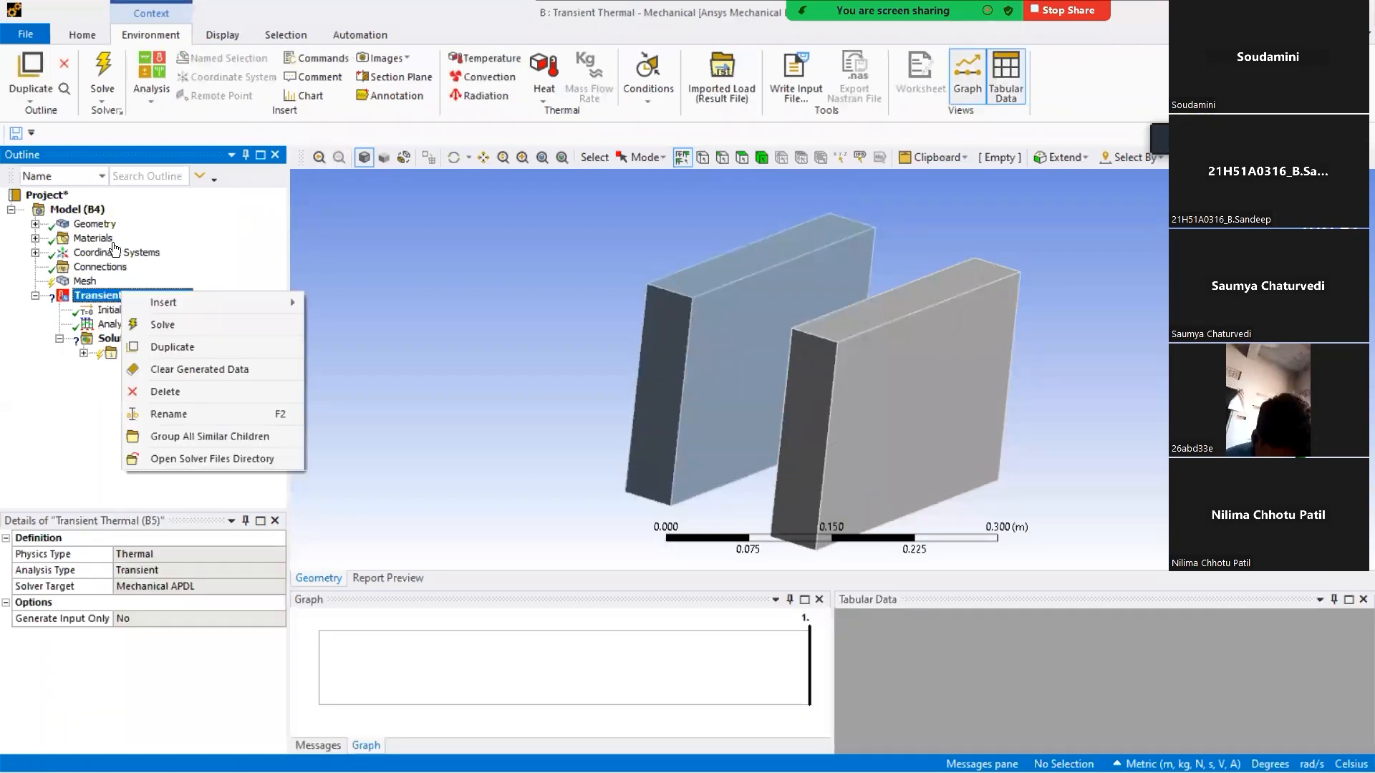
click(90, 281)
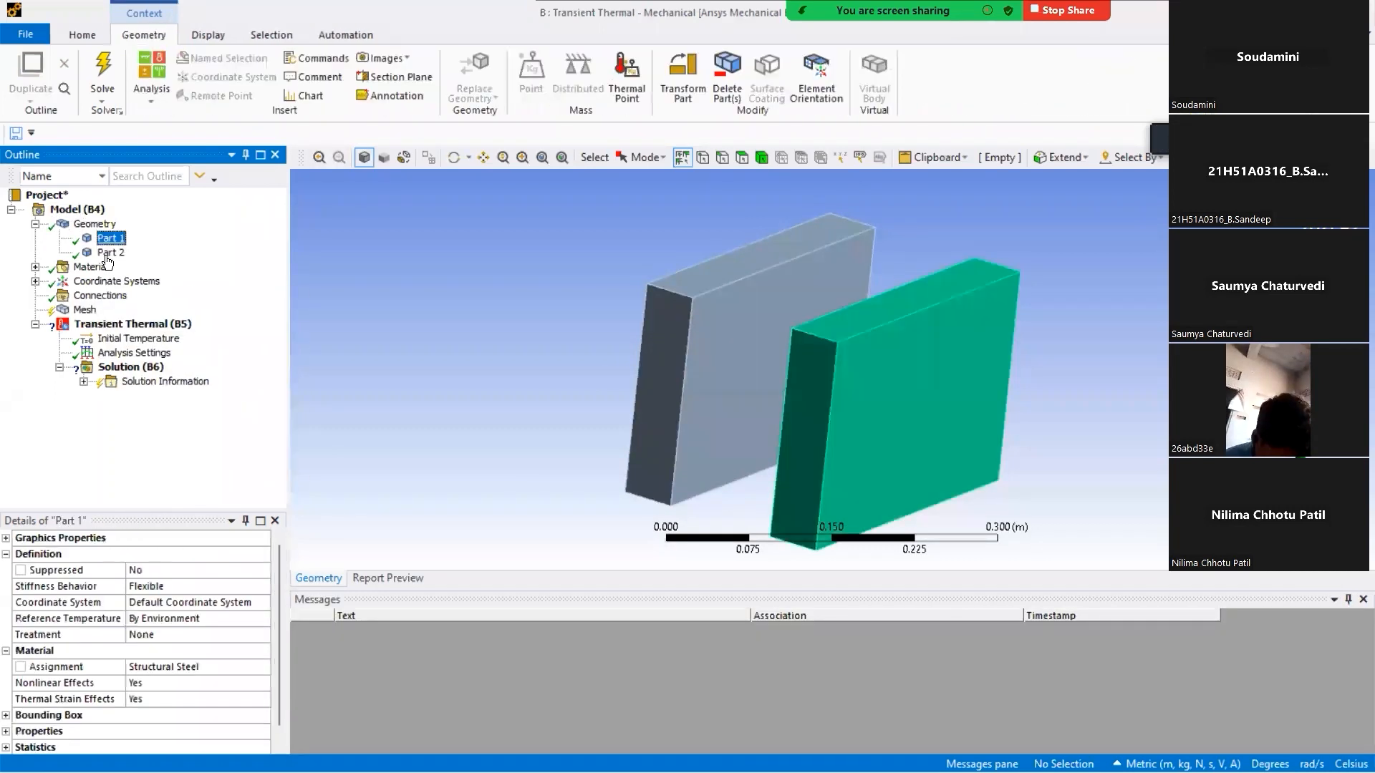
click(111, 252)
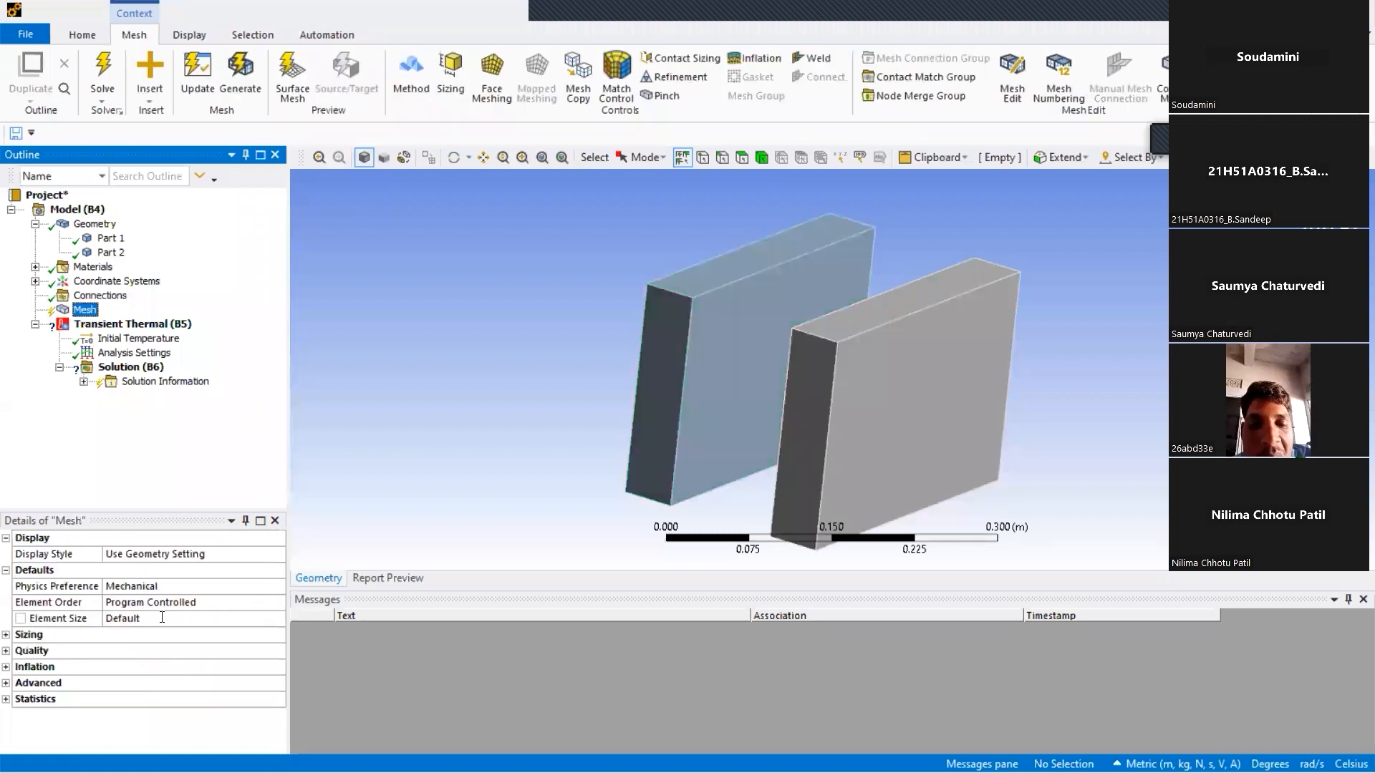
Set the global mesh element size to 10 m.
click(161, 617)
text(1)
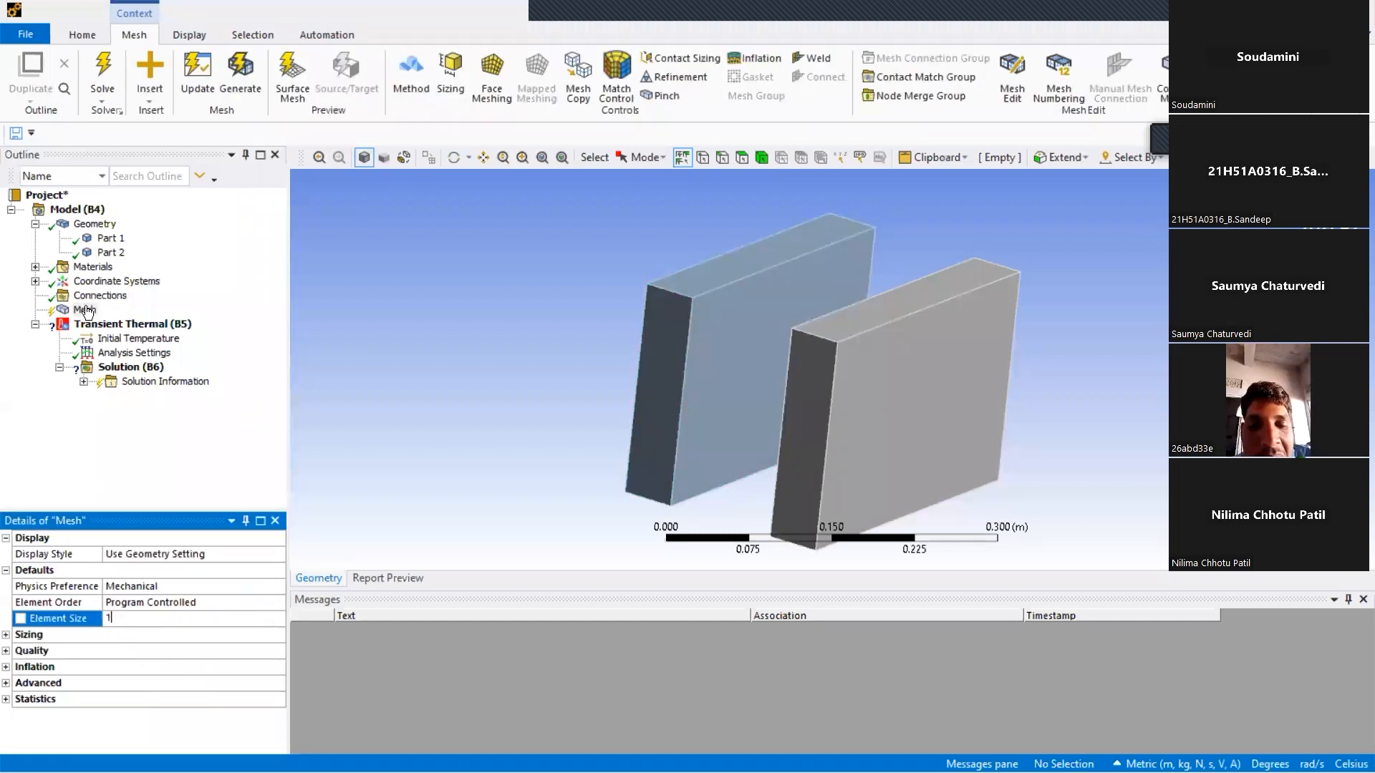
text(0)
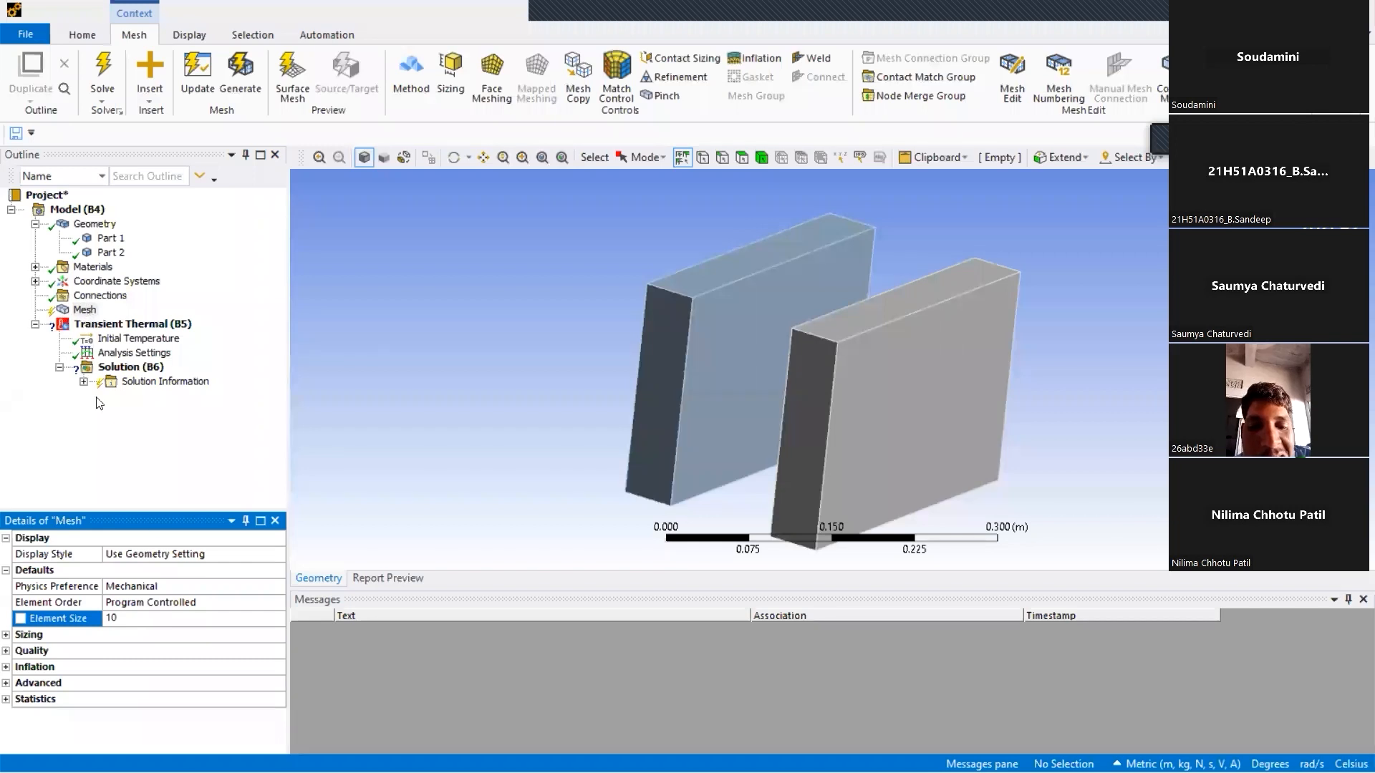
click(100, 403)
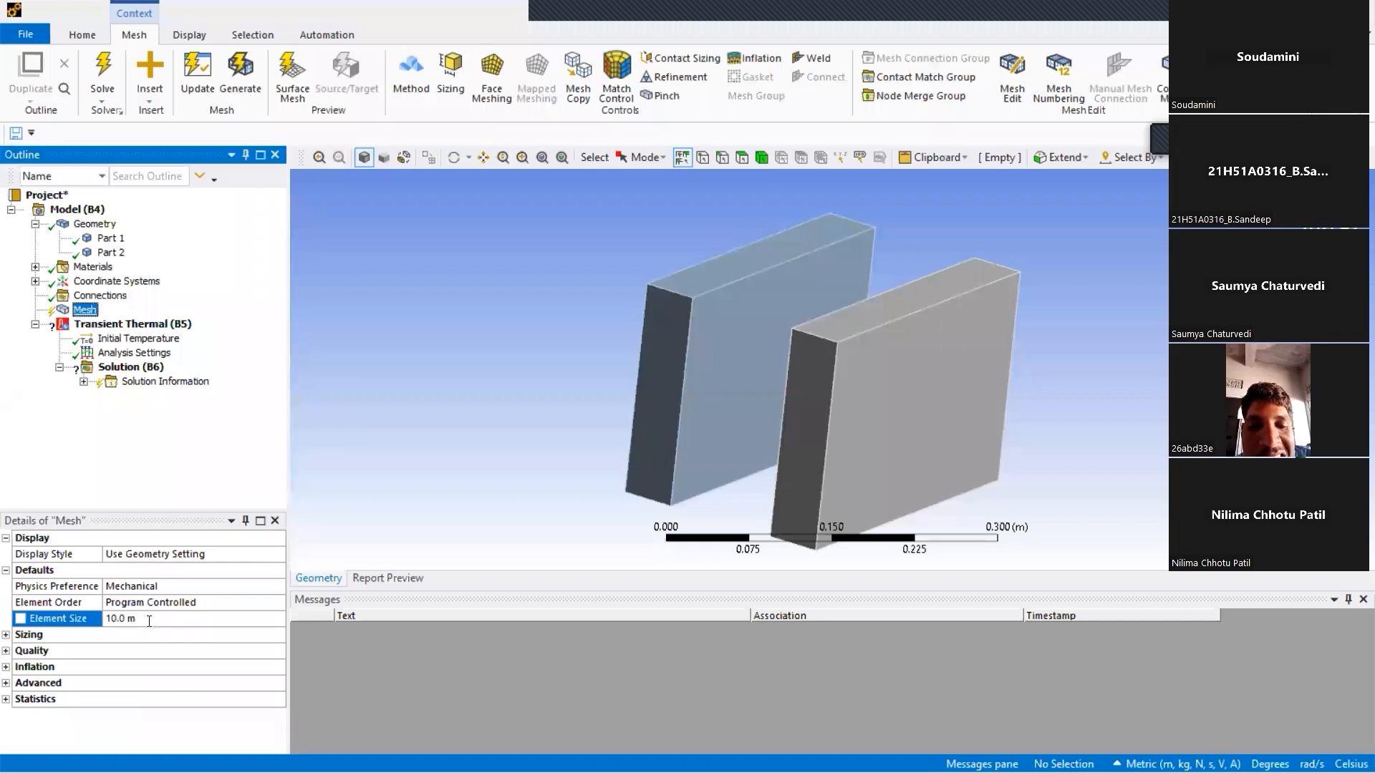
Set the global mesh element size to 0.01 m and generate the mesh on both bars.
click(149, 619)
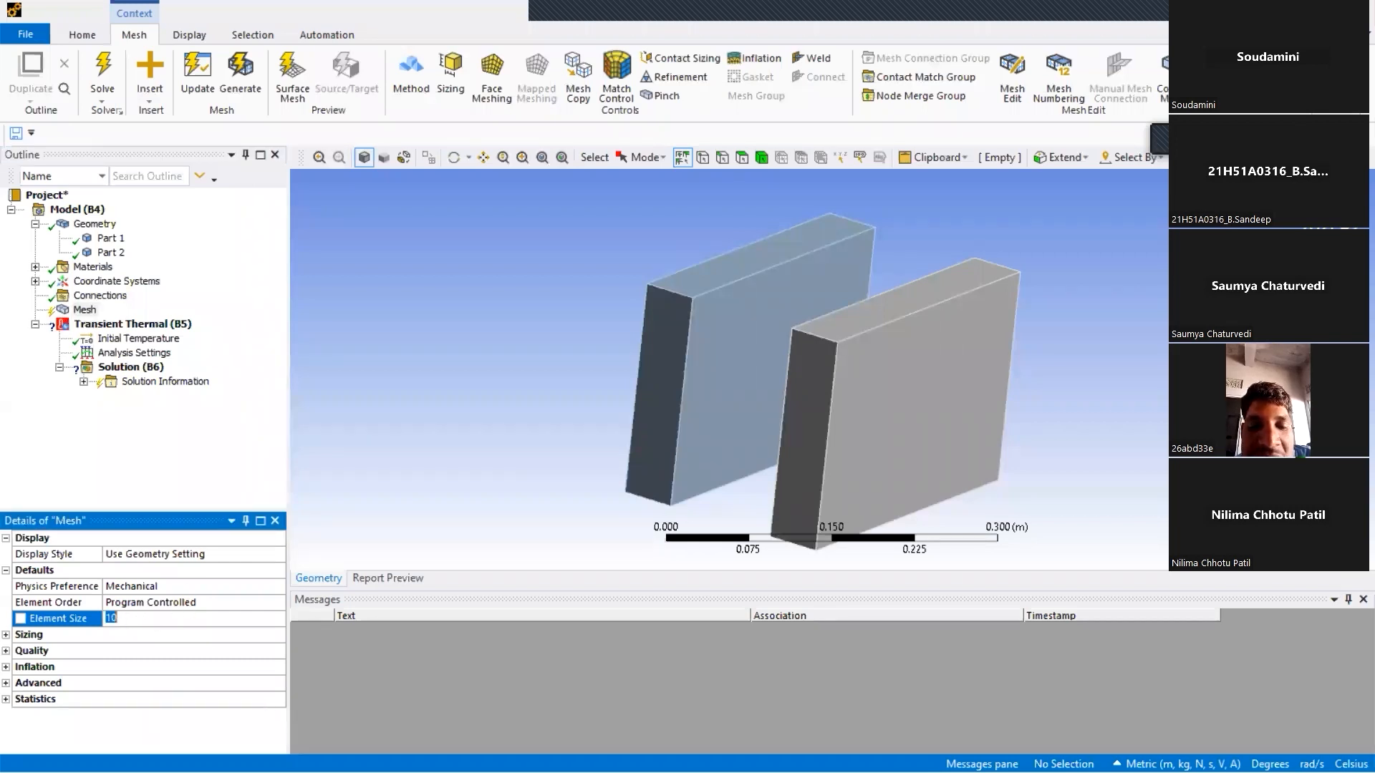
text(0.01)
click(141, 467)
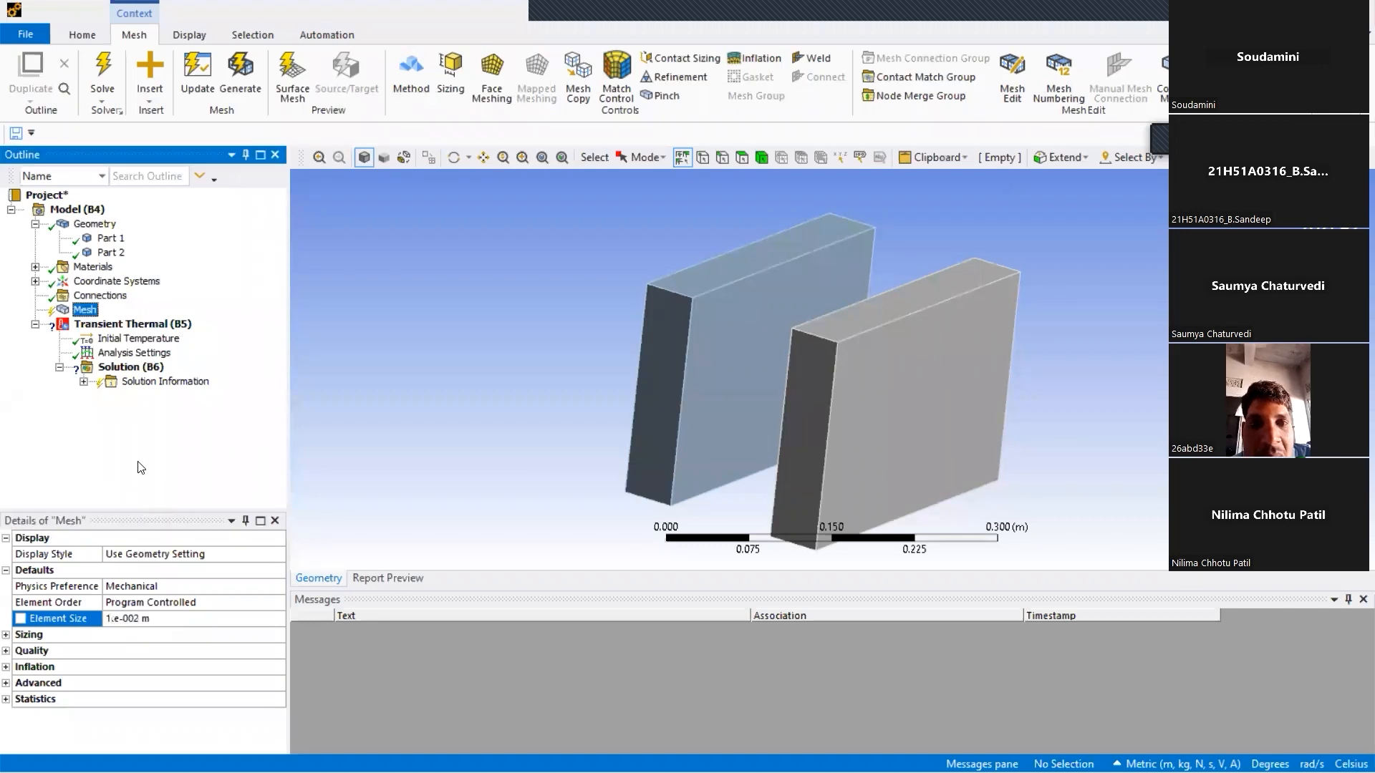
click(197, 78)
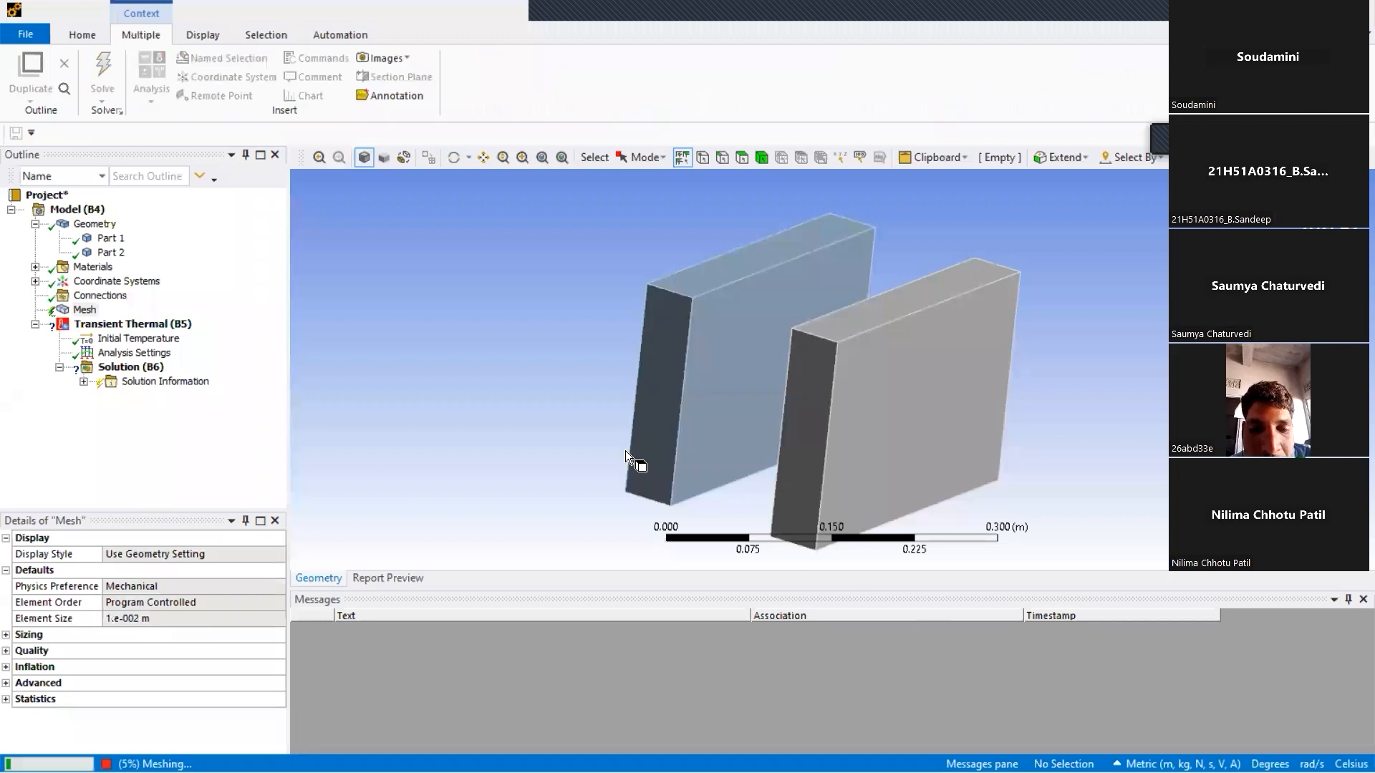
mouse_move(880, 365)
middle_down()
mouse_move(791, 360)
mouse_move(935, 358)
mouse_move(808, 346)
mouse_move(773, 366)
mouse_move(908, 373)
mouse_move(790, 365)
mouse_move(857, 356)
middle_up()
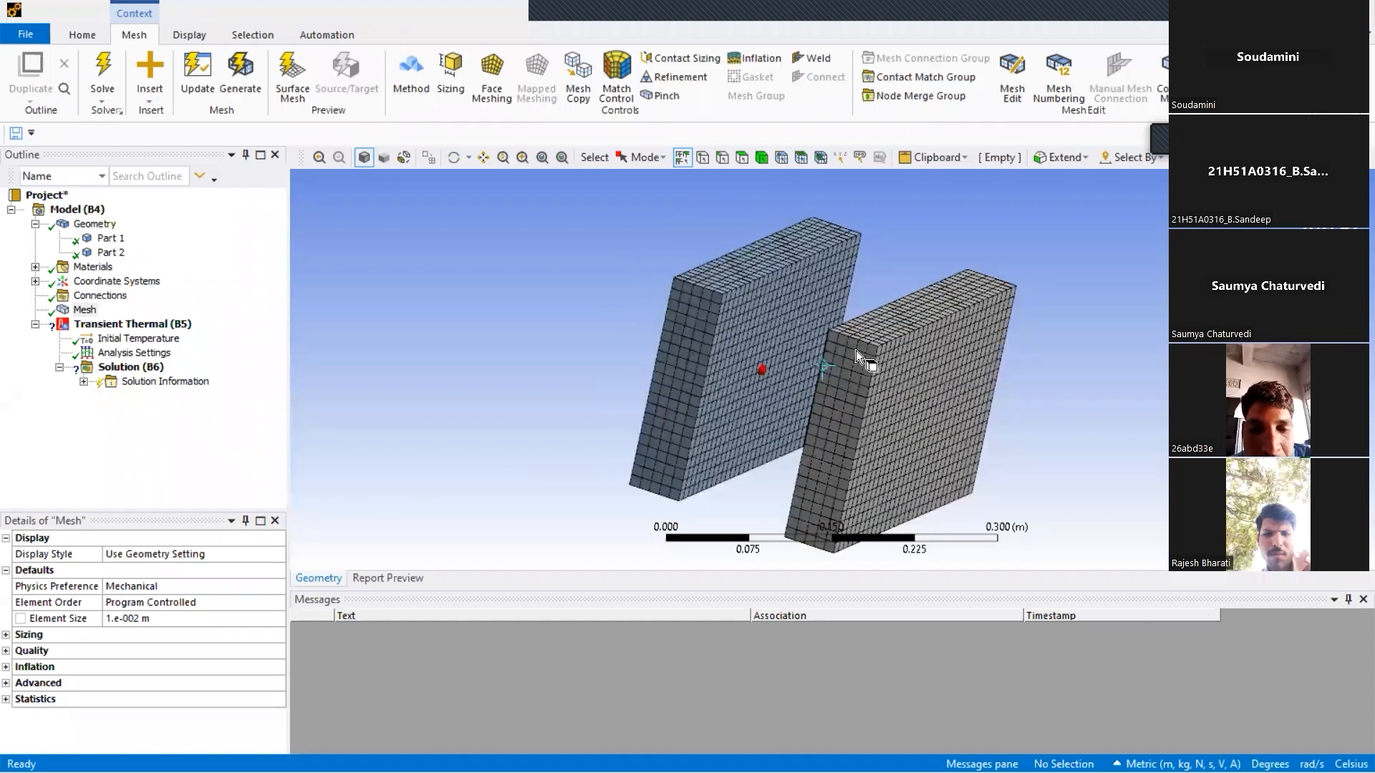
Insert a Sizing control under the mesh and scope it to the bar nearer the viewer.
click(80, 309)
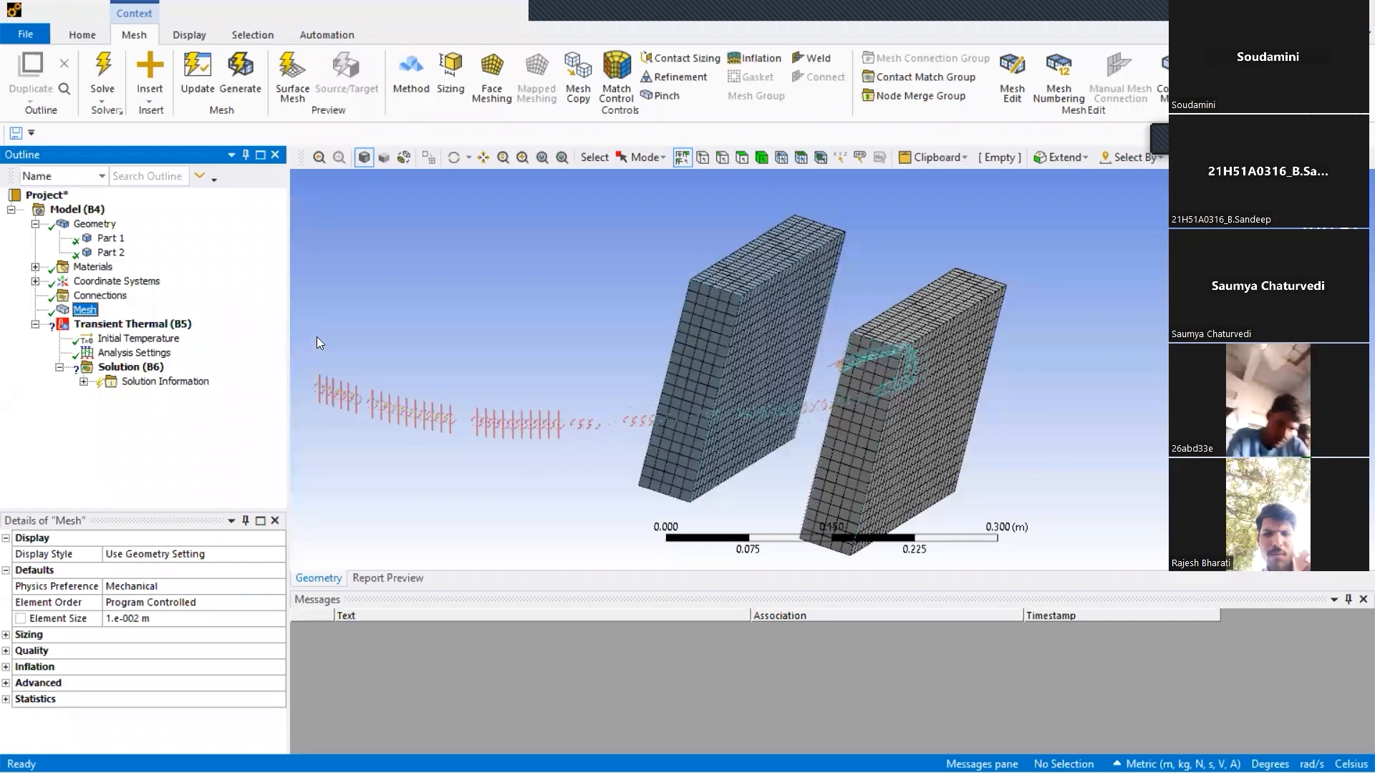
right_click(80, 309)
mouse_move(123, 320)
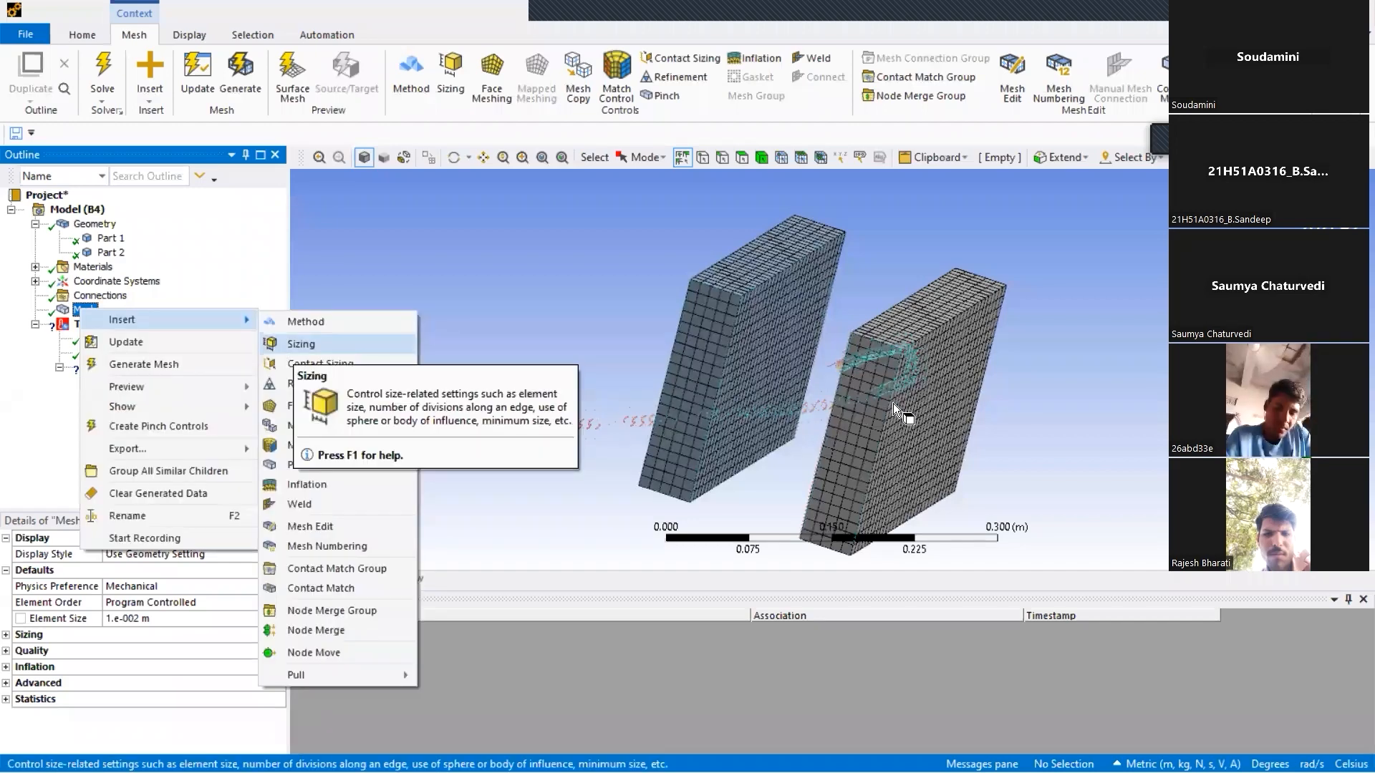
click(759, 158)
click(888, 337)
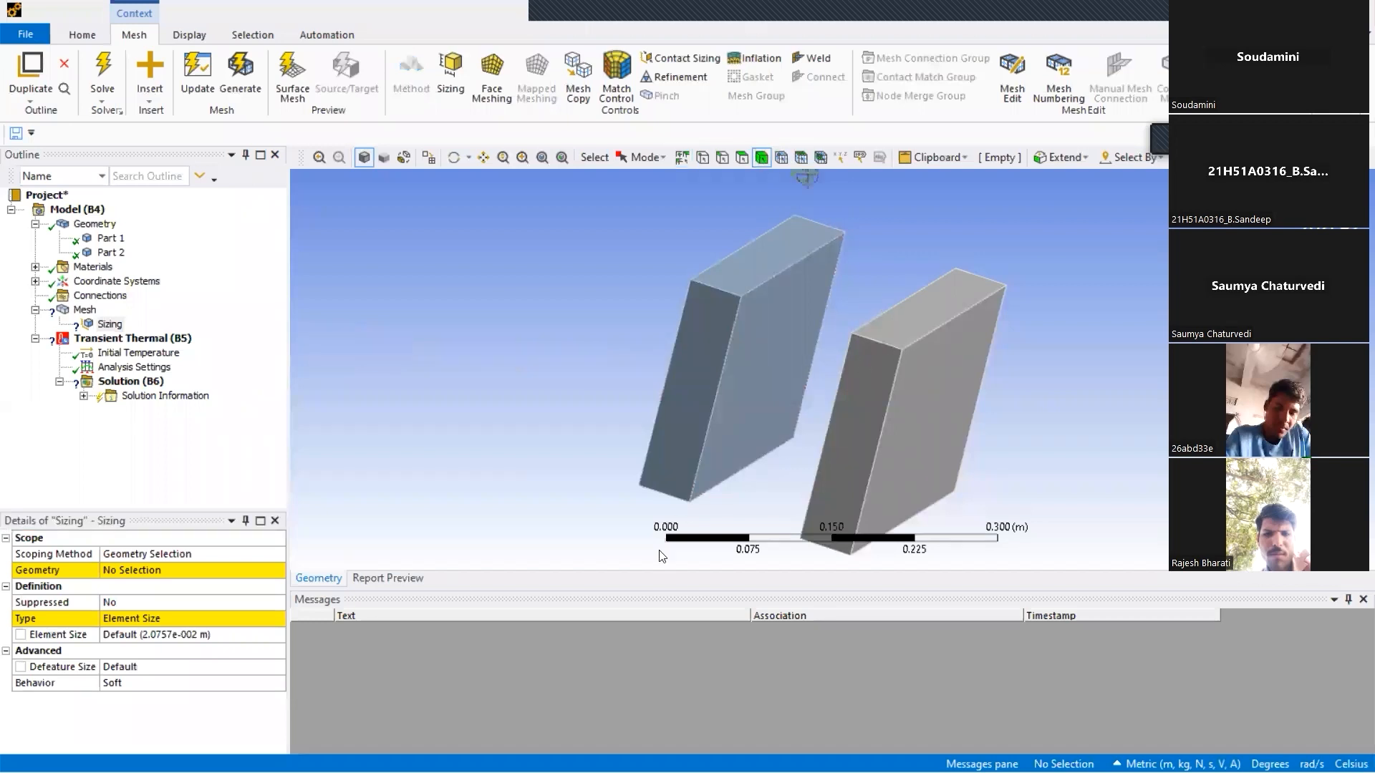
click(155, 570)
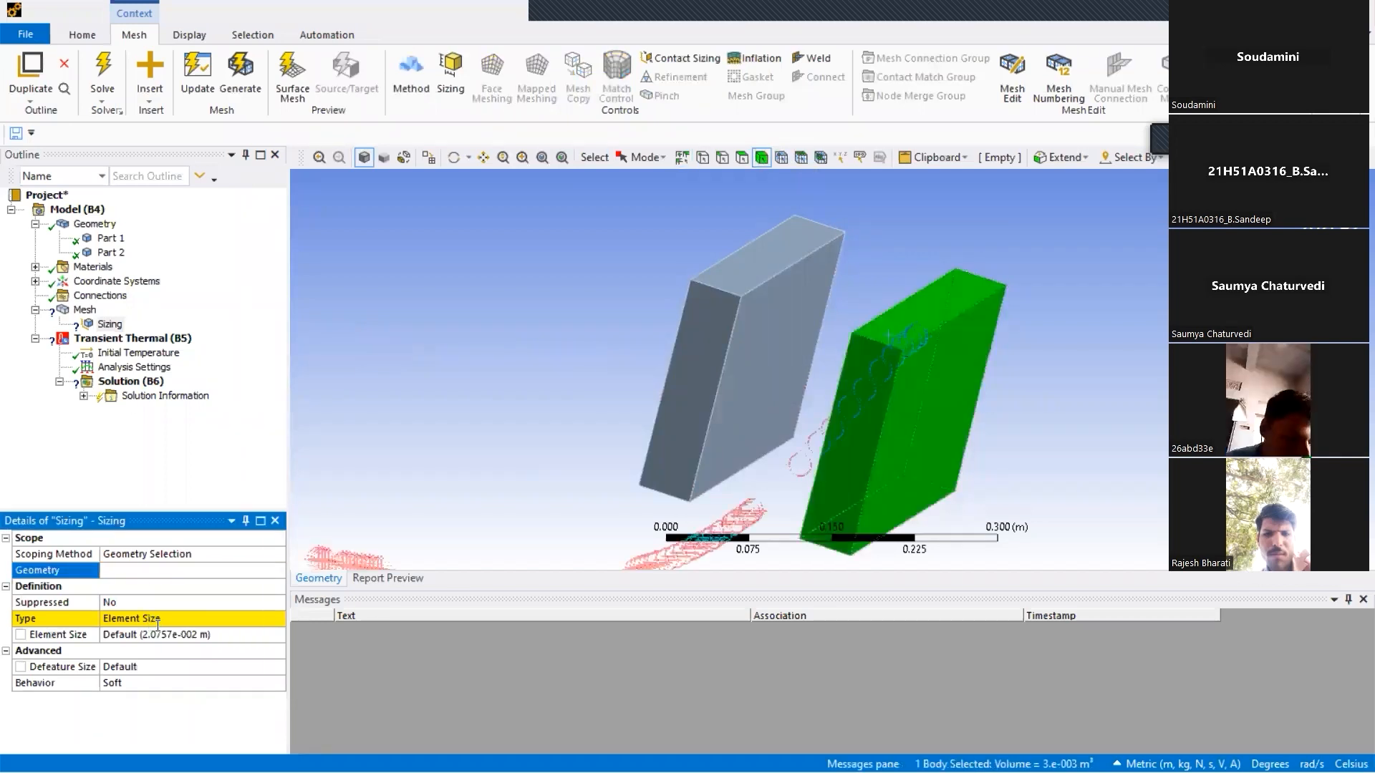
Set the body sizing's element size to 0.005 m and regenerate the mesh on both bars.
click(172, 619)
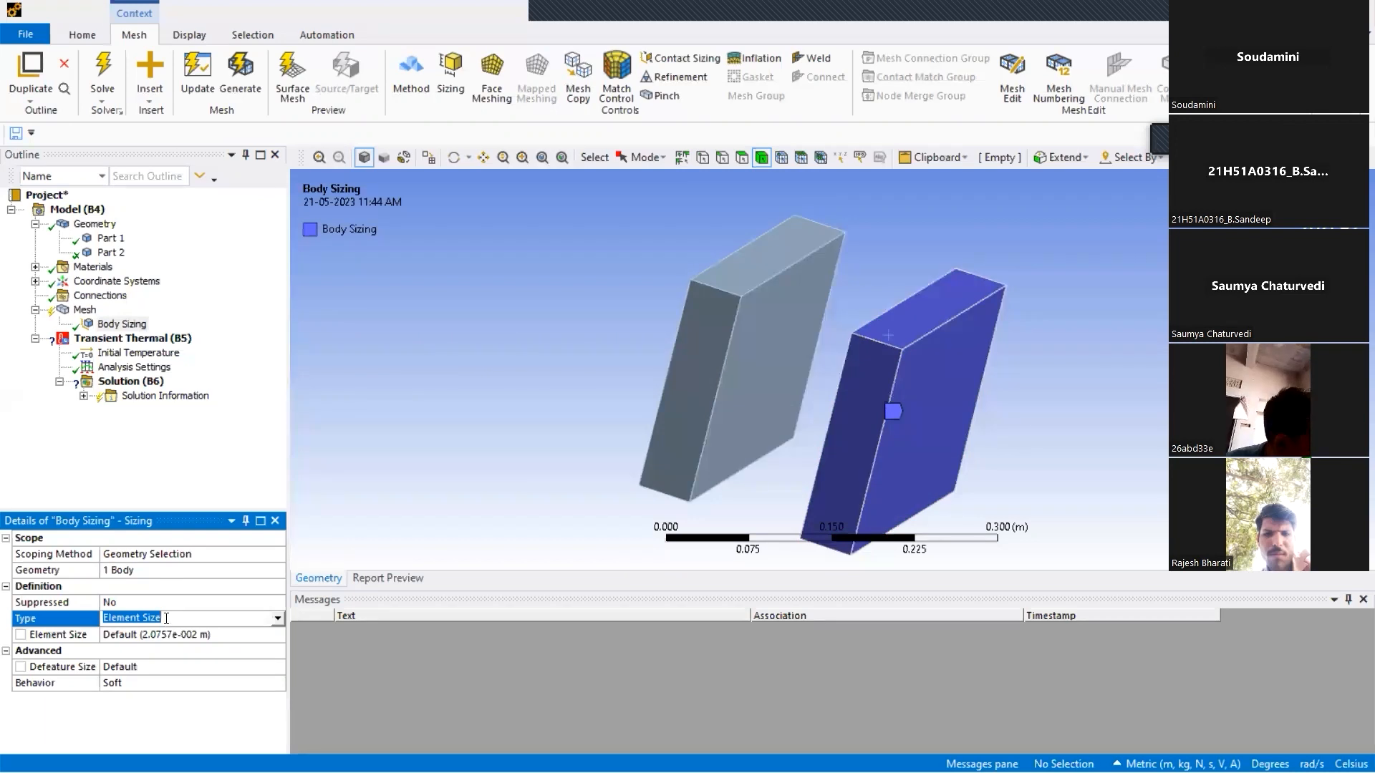
text(0.005)
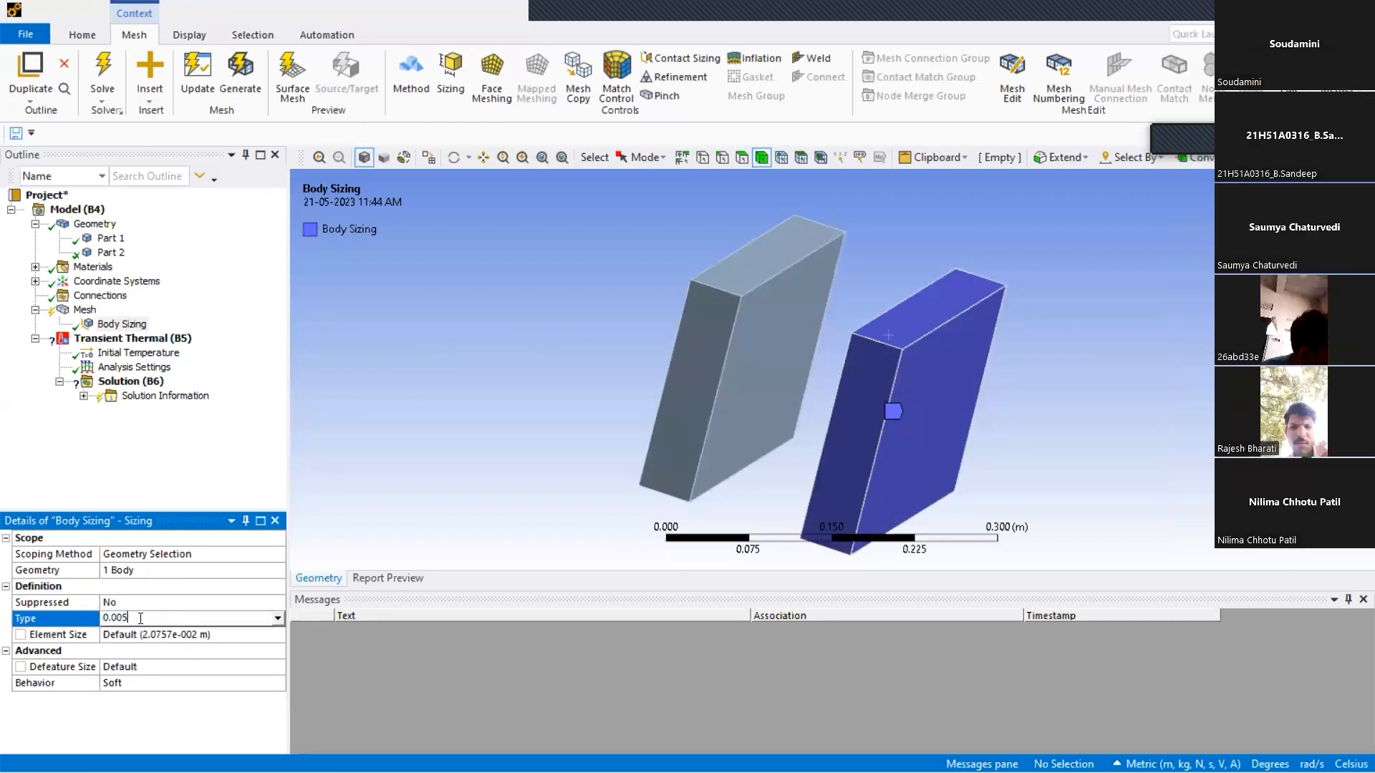
key(Escape)
click(139, 634)
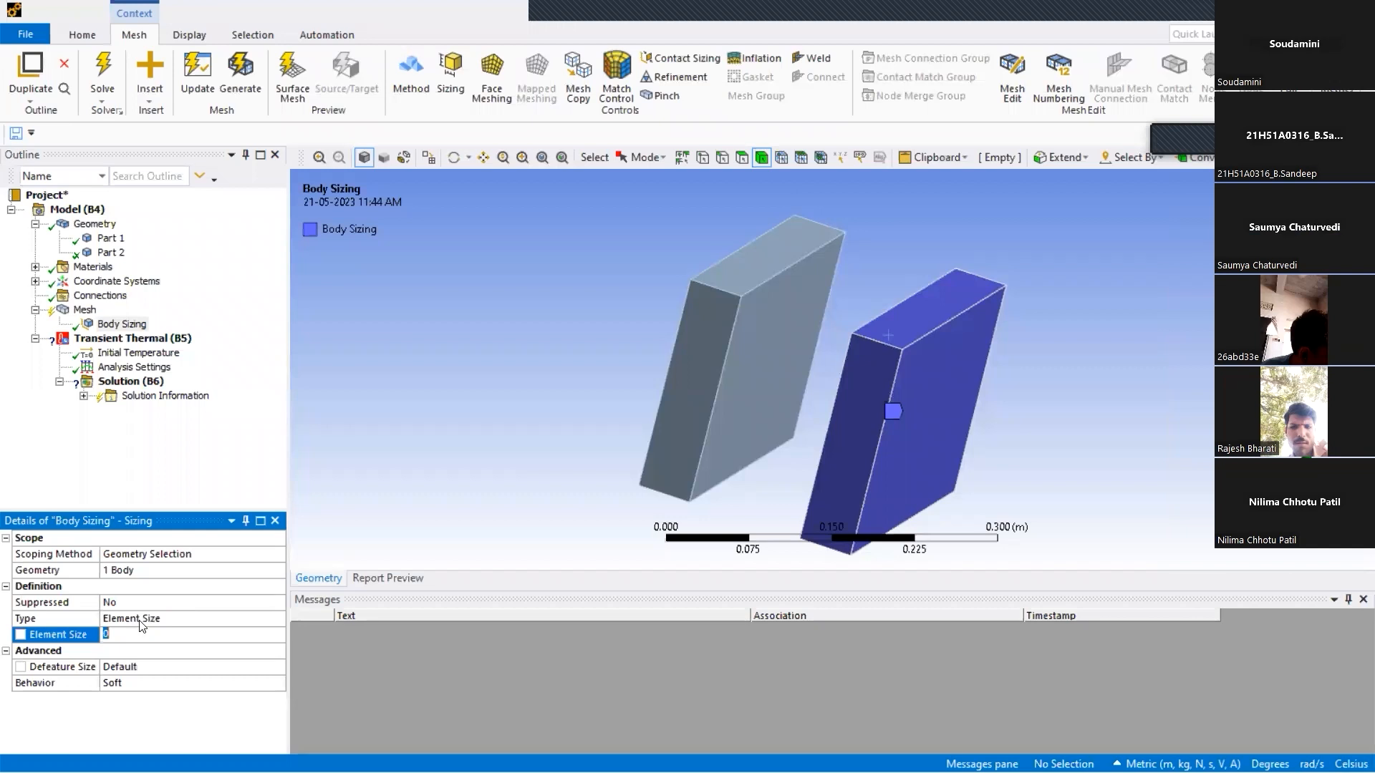
text(0.005)
click(175, 446)
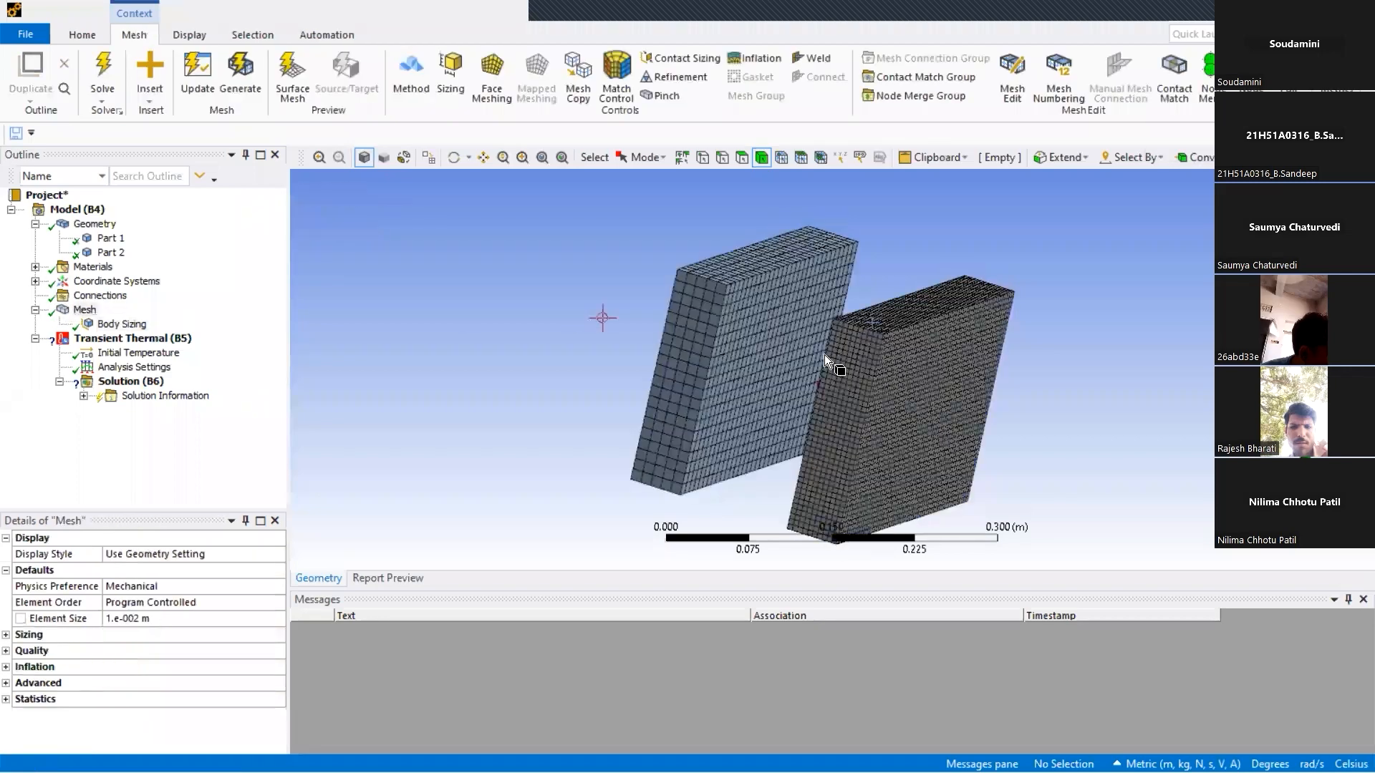
scroll(759, 315, up, 5)
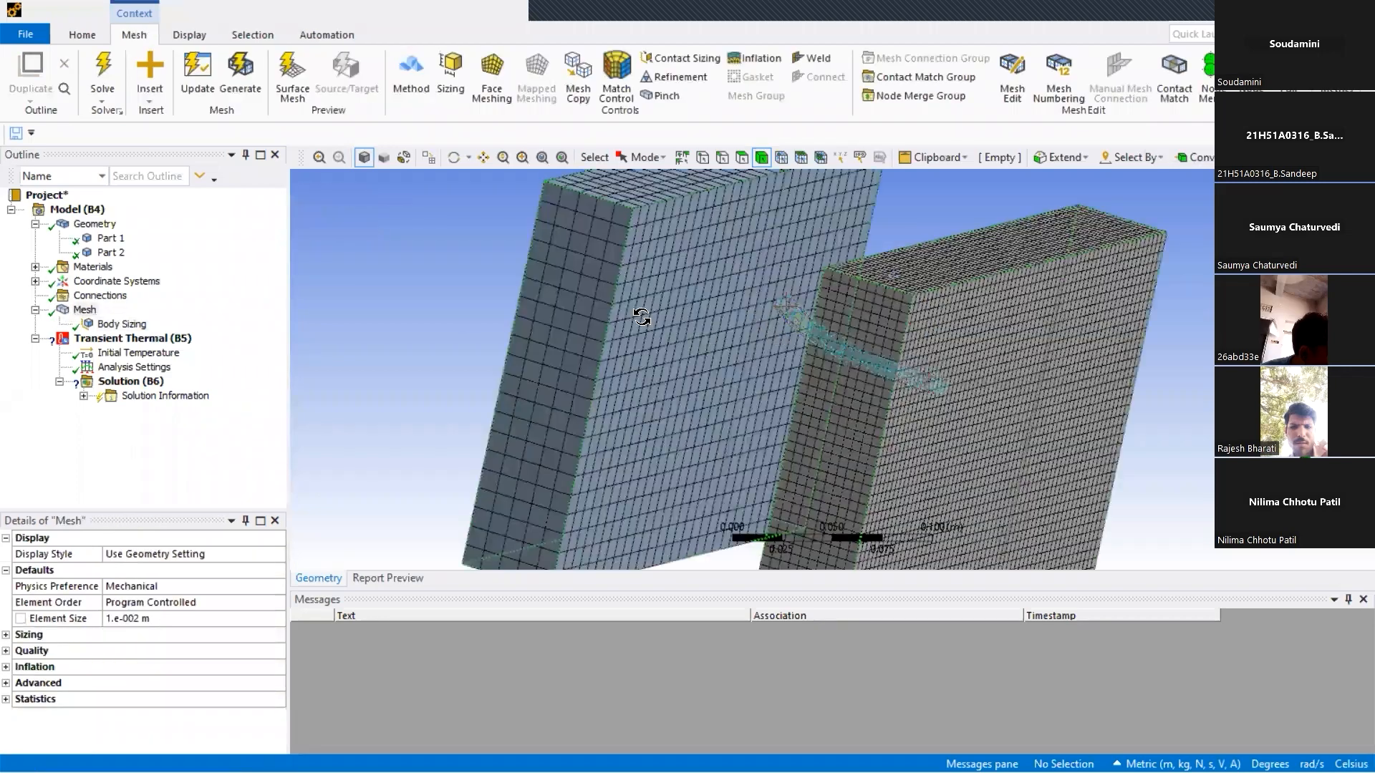
drag(642, 317, 644, 316)
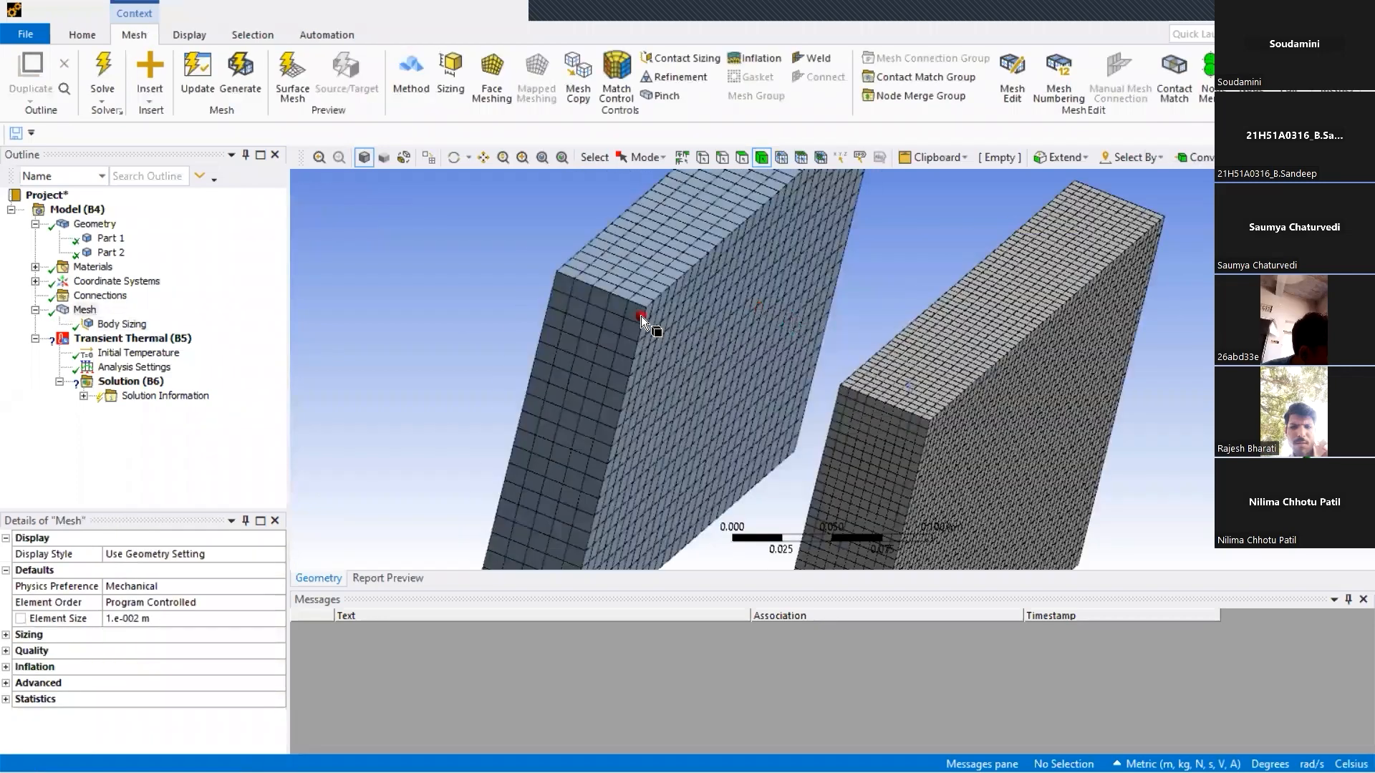
Compare Part 1 and Part 2 with their mesh densities, and check the global element size against the body sizing.
click(108, 240)
click(109, 253)
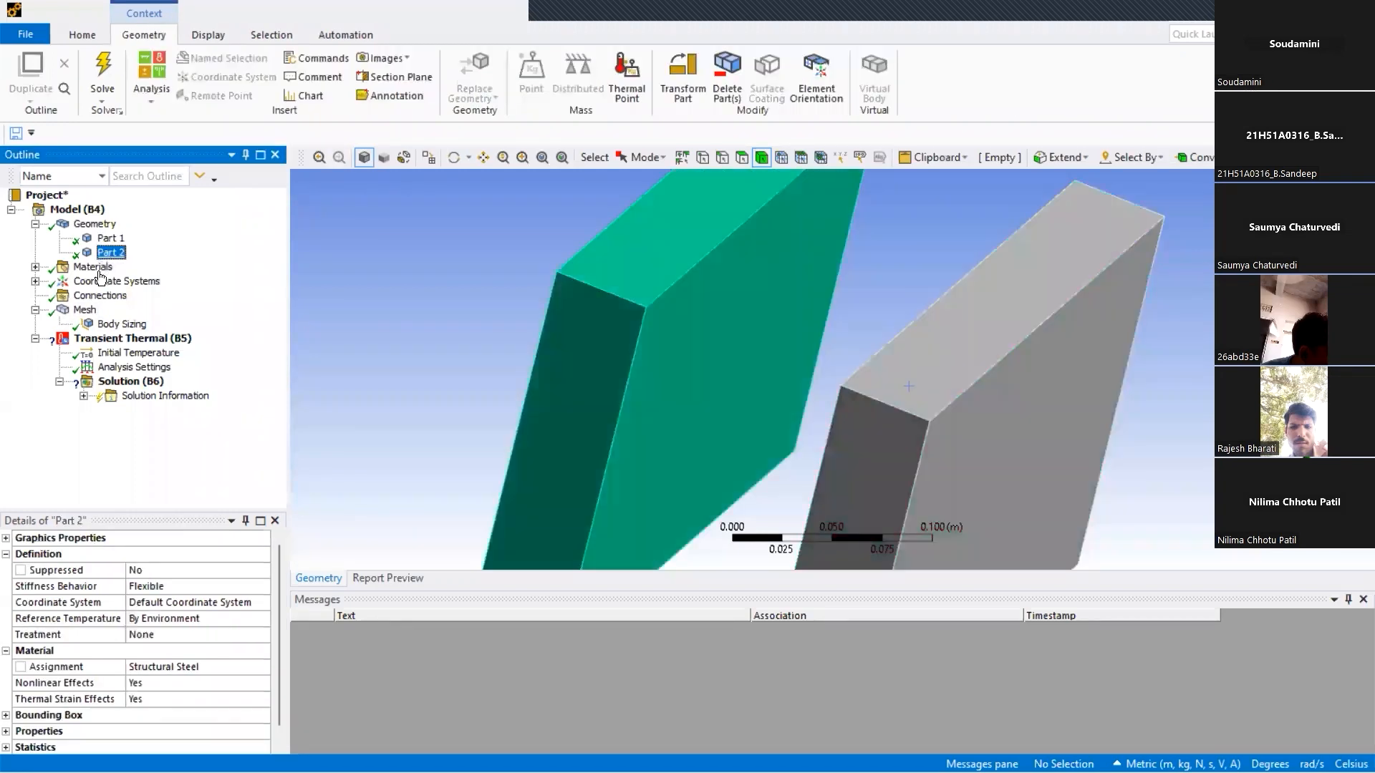
click(95, 314)
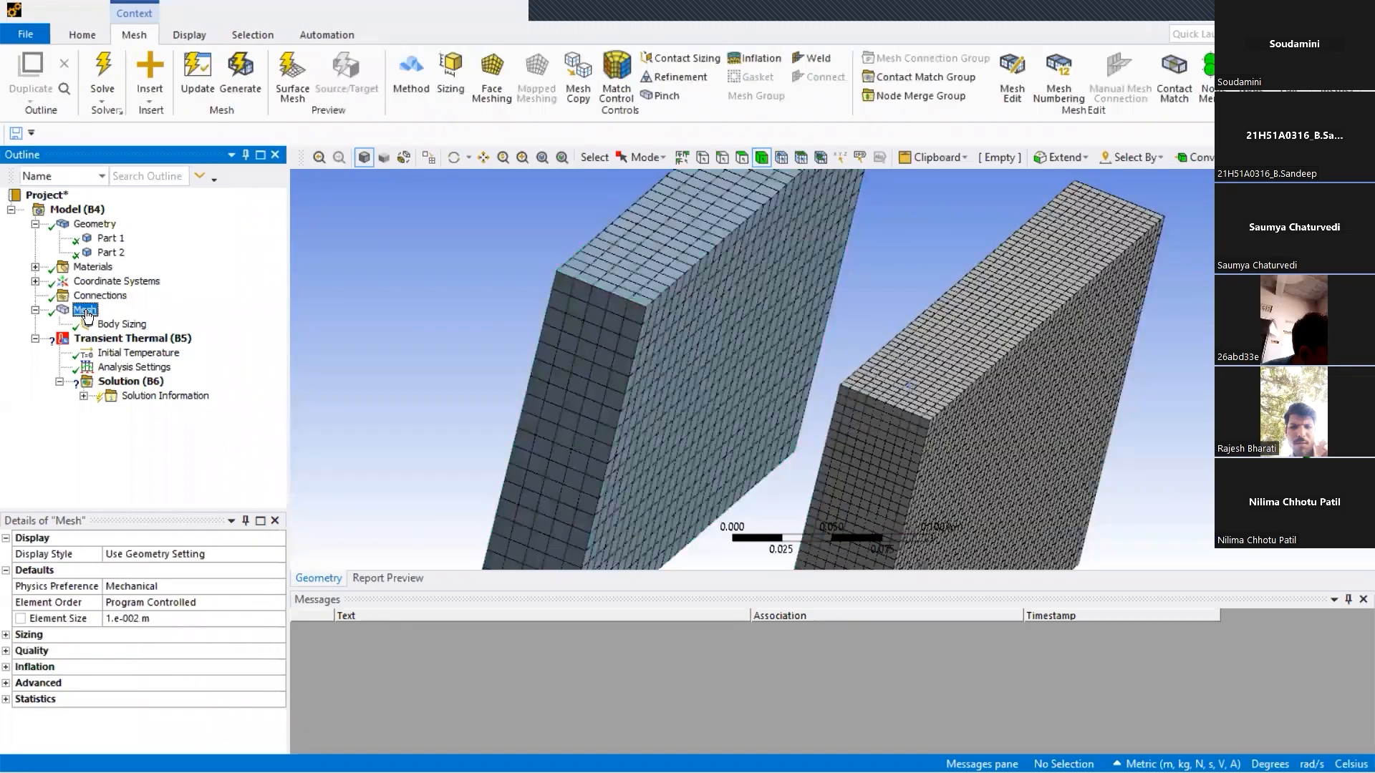
click(109, 250)
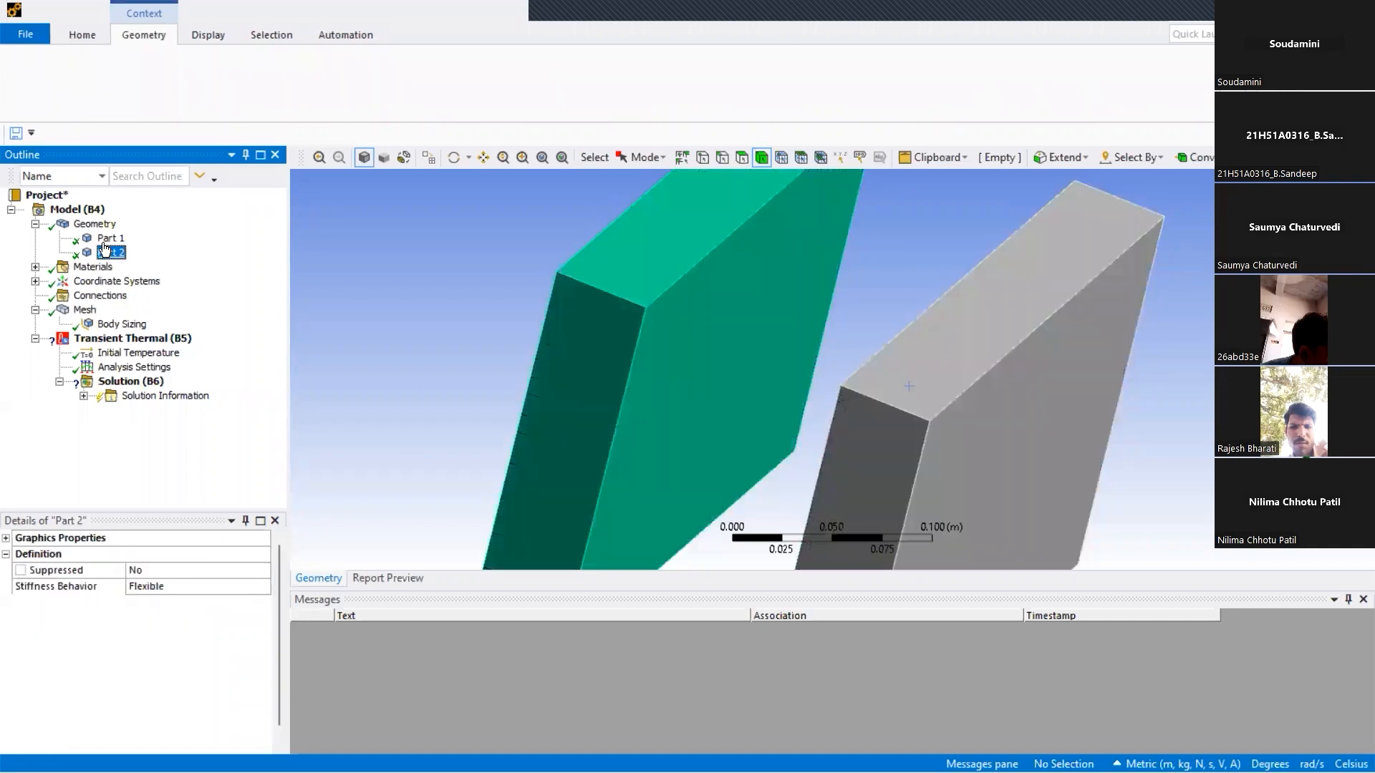
click(106, 239)
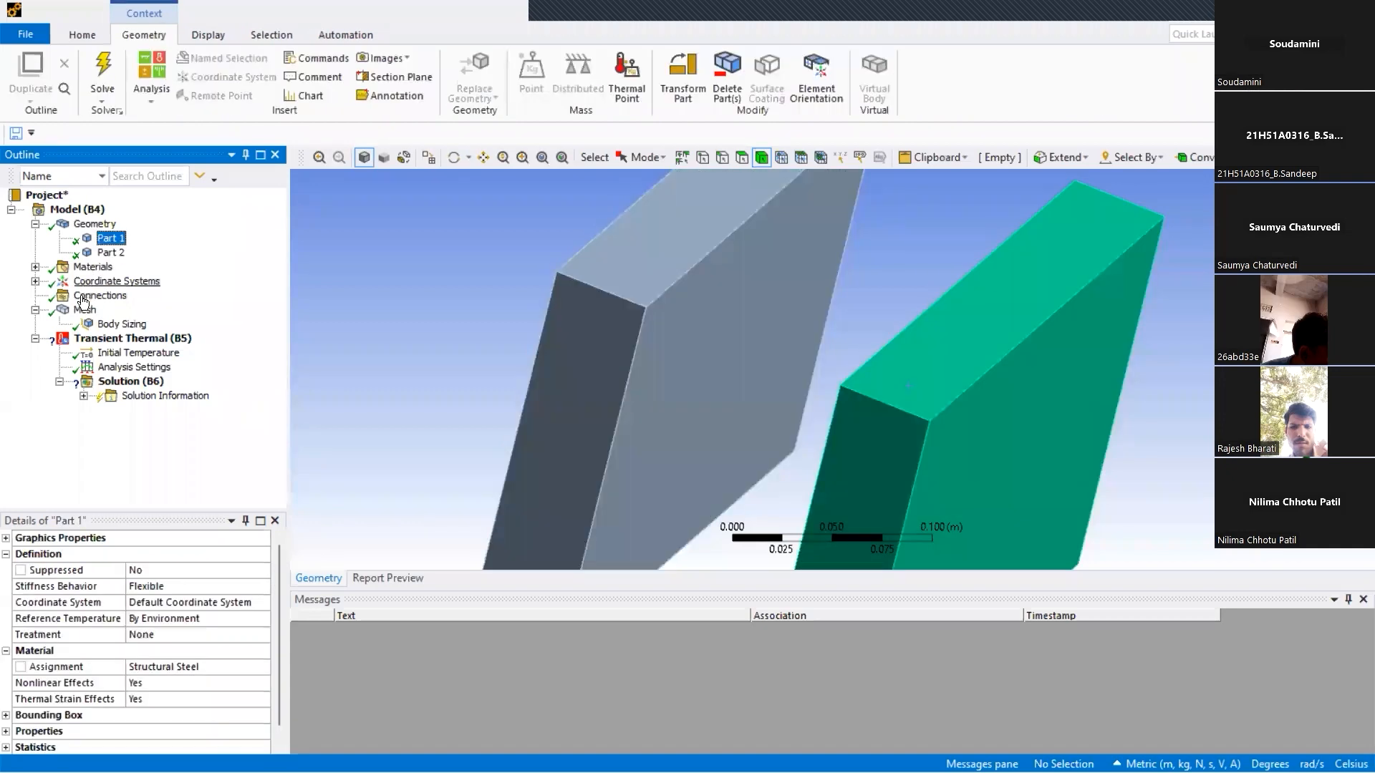
click(85, 312)
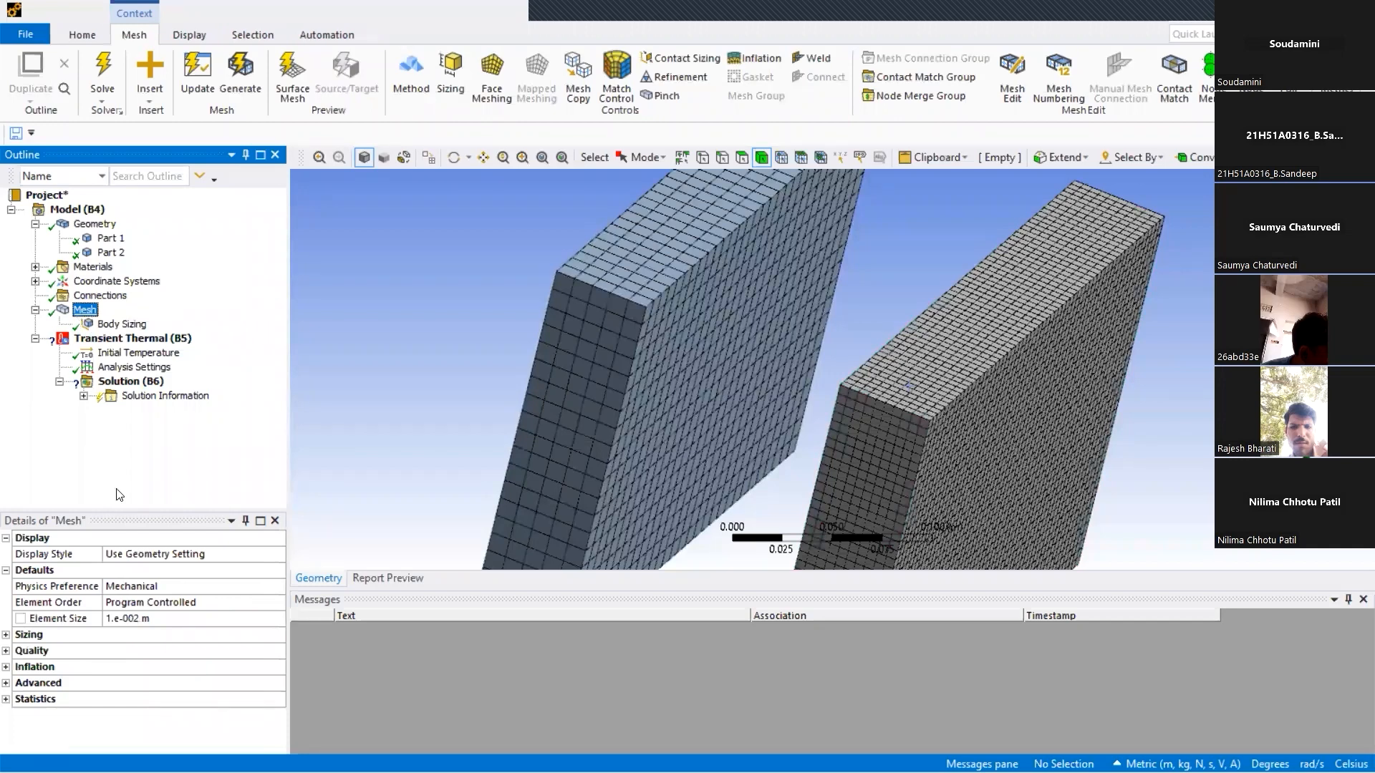
click(124, 618)
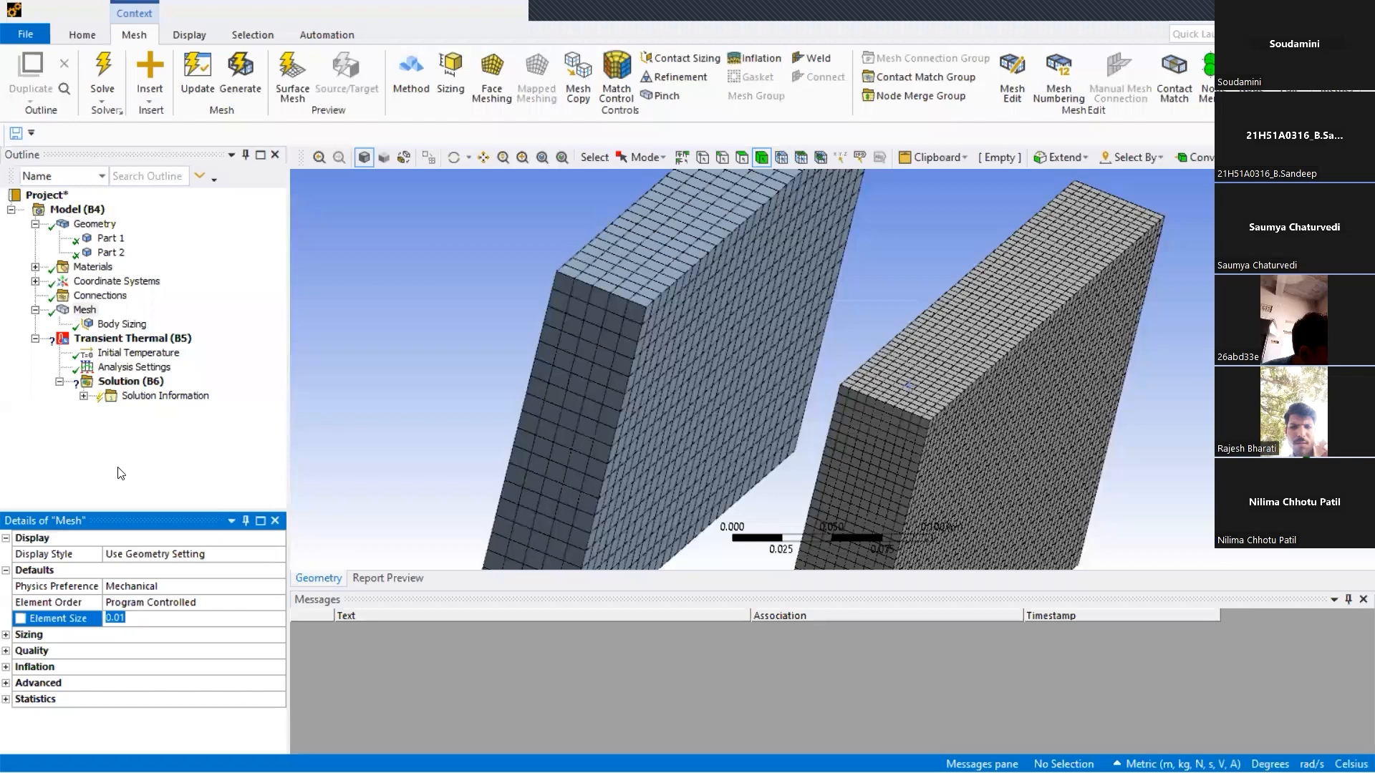
click(86, 312)
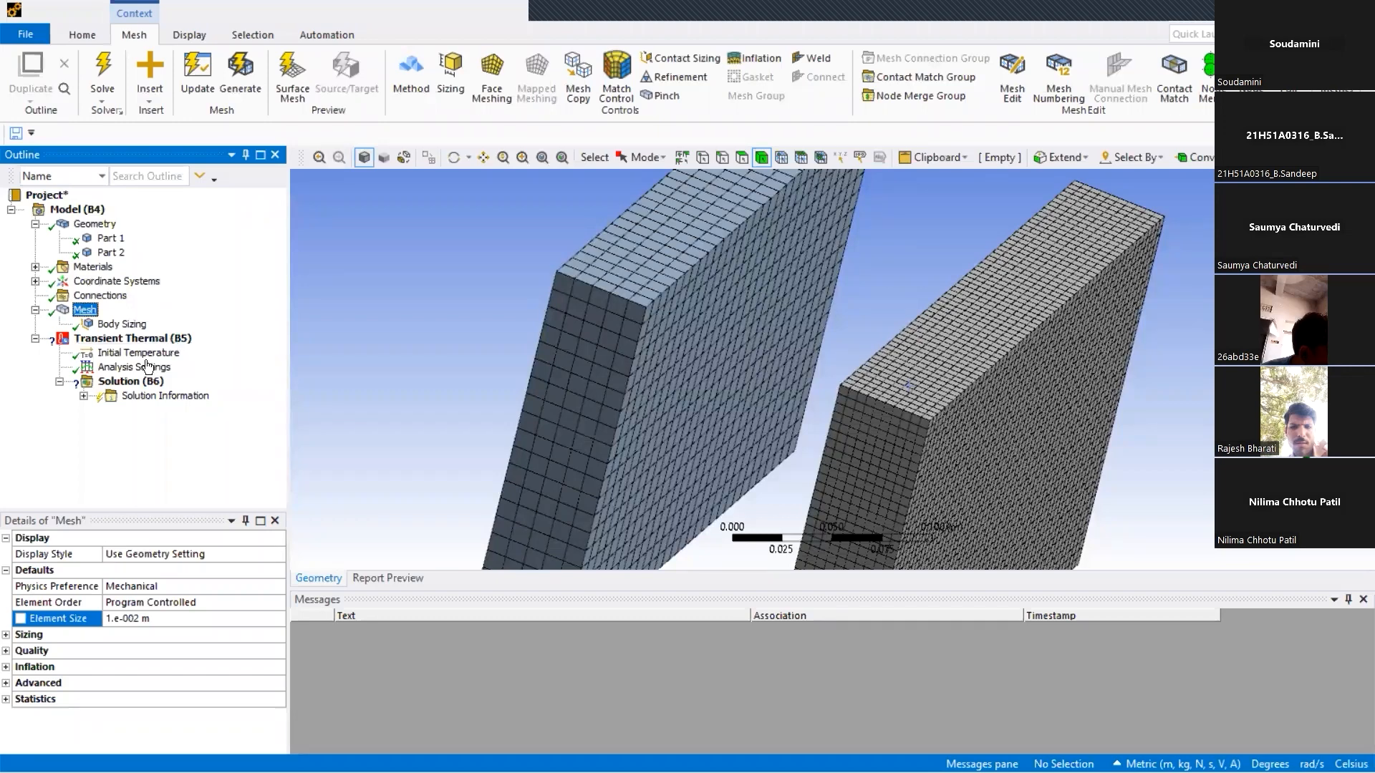
click(122, 324)
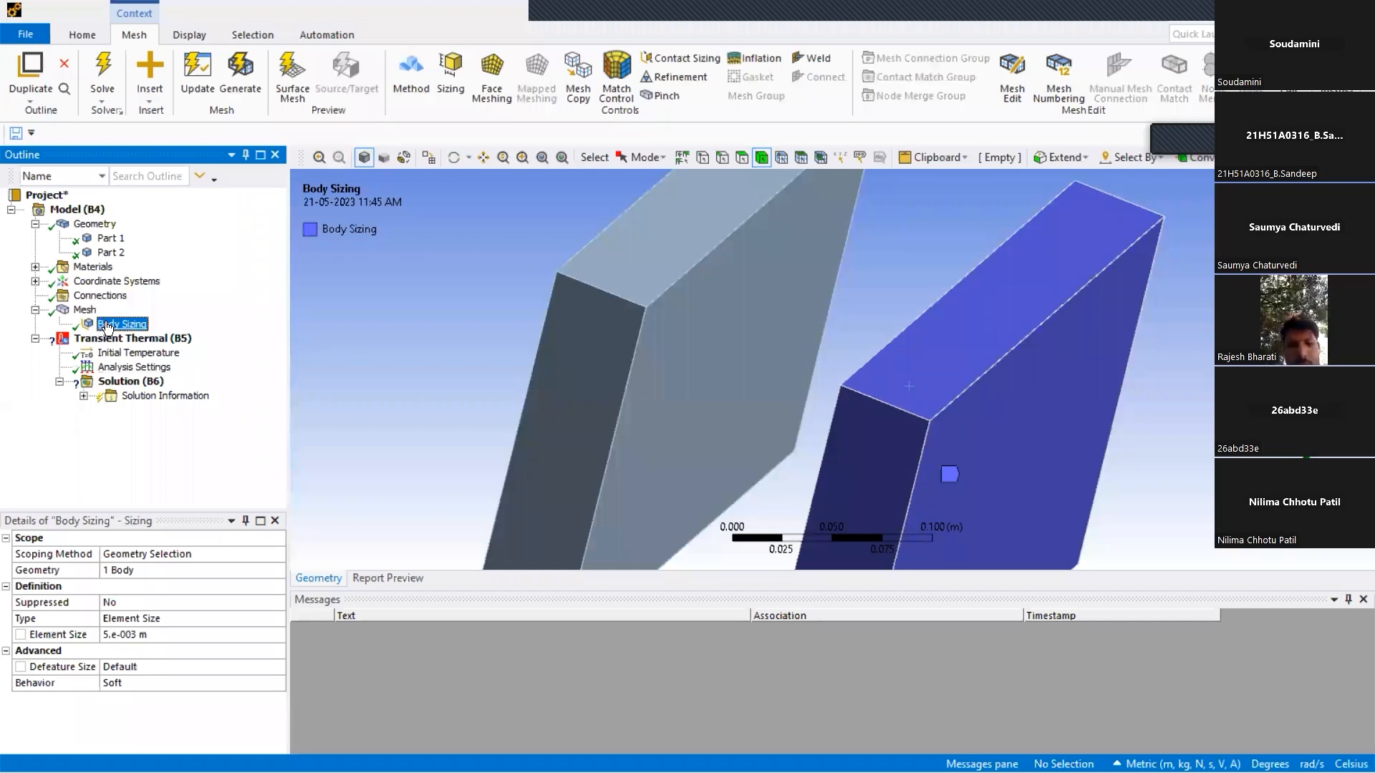
click(84, 310)
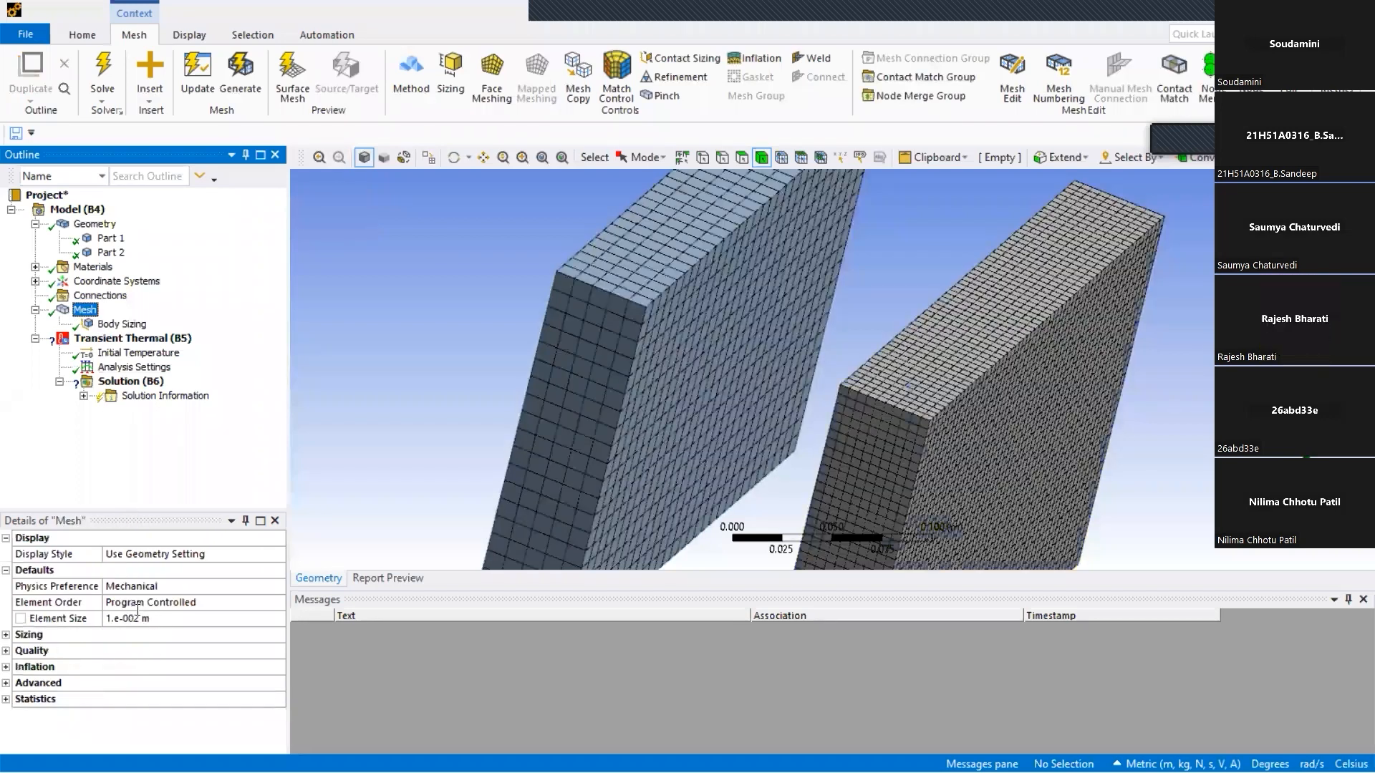
Set the global mesh element size to 0.02 m and regenerate the mesh.
click(144, 618)
click(147, 619)
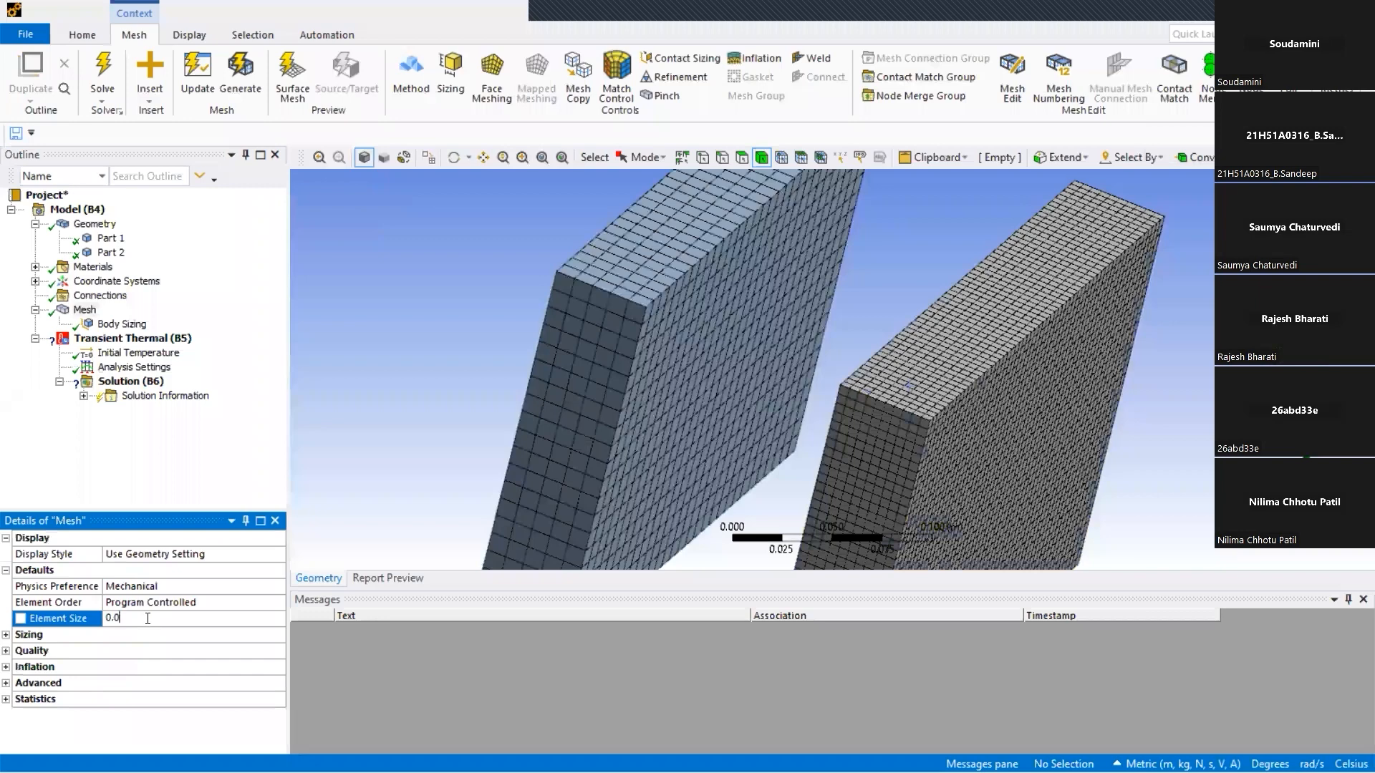
key(BackSpace)
key(BackSpace)
key(BackSpace)
click(107, 447)
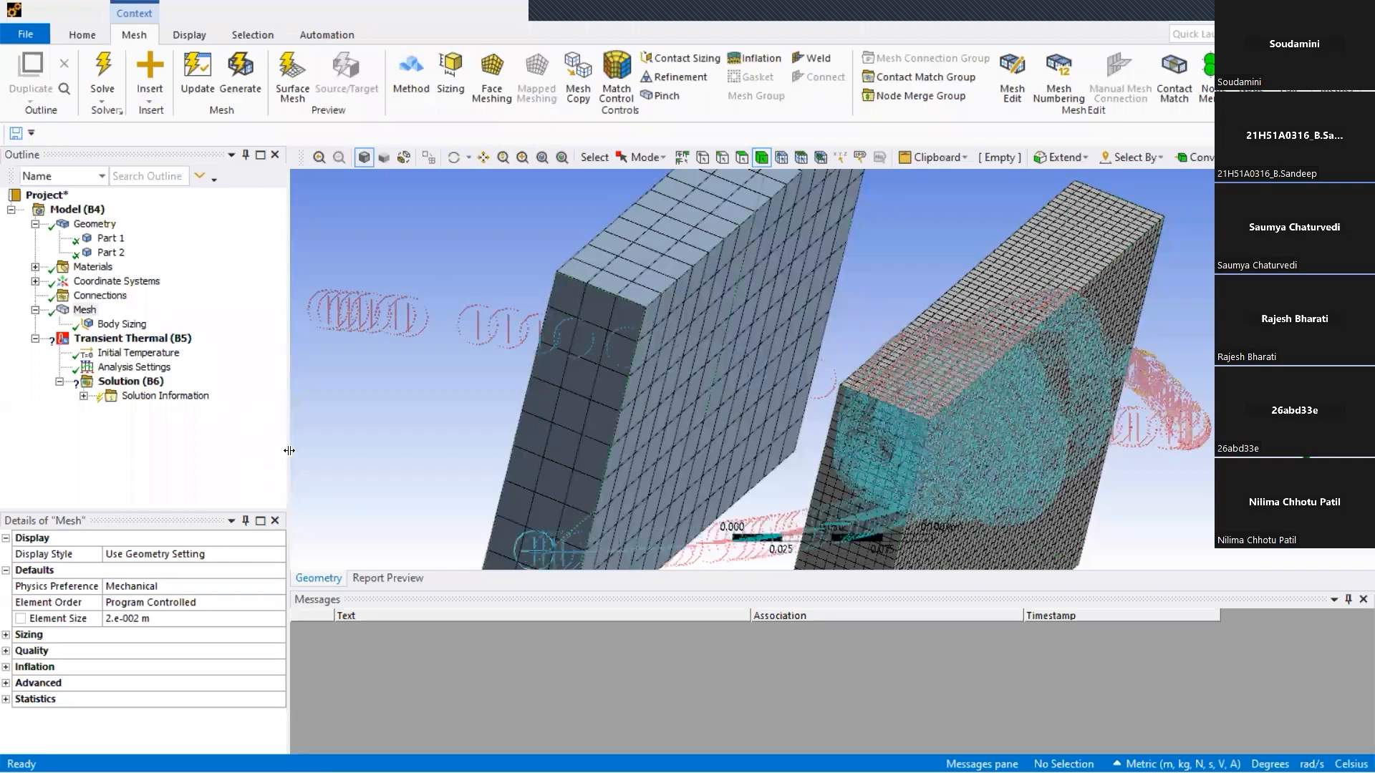
drag(285, 447, 277, 447)
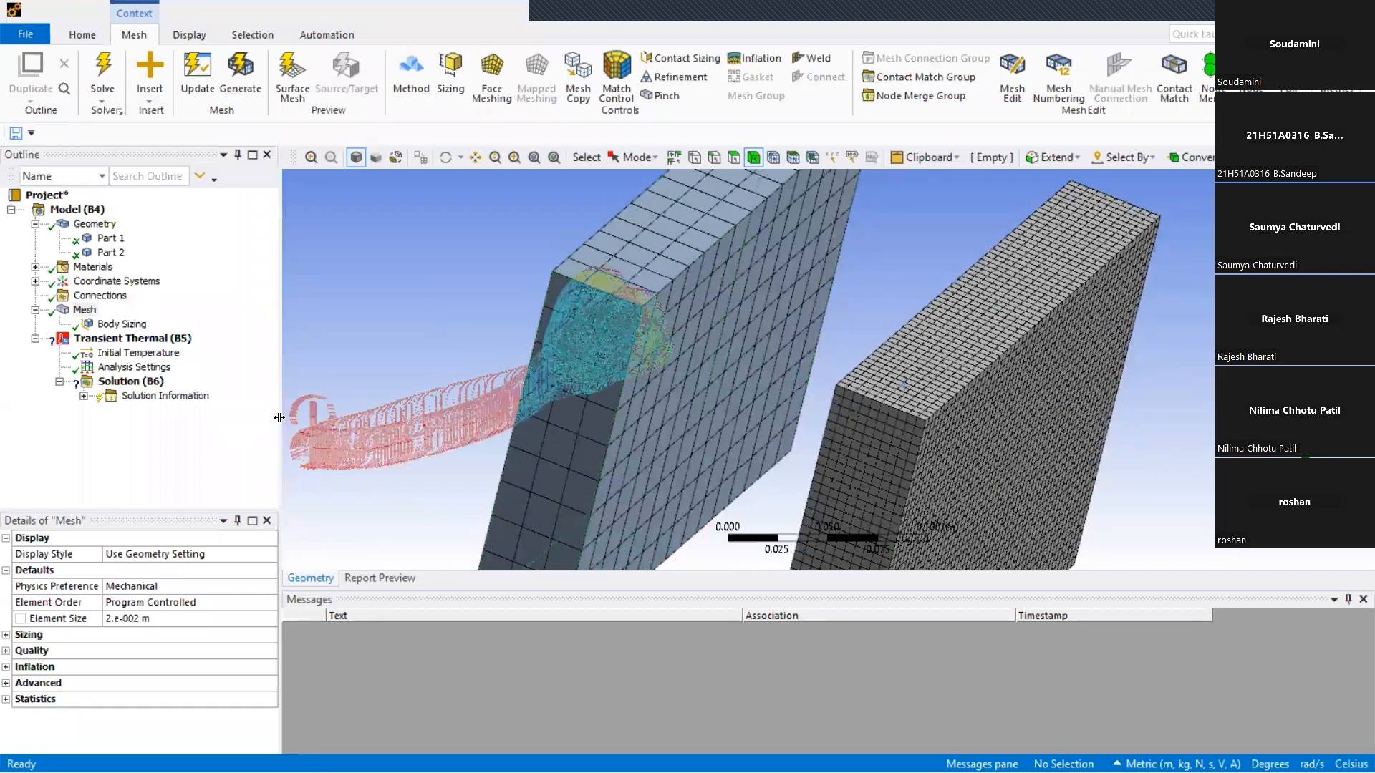
drag(279, 417, 288, 419)
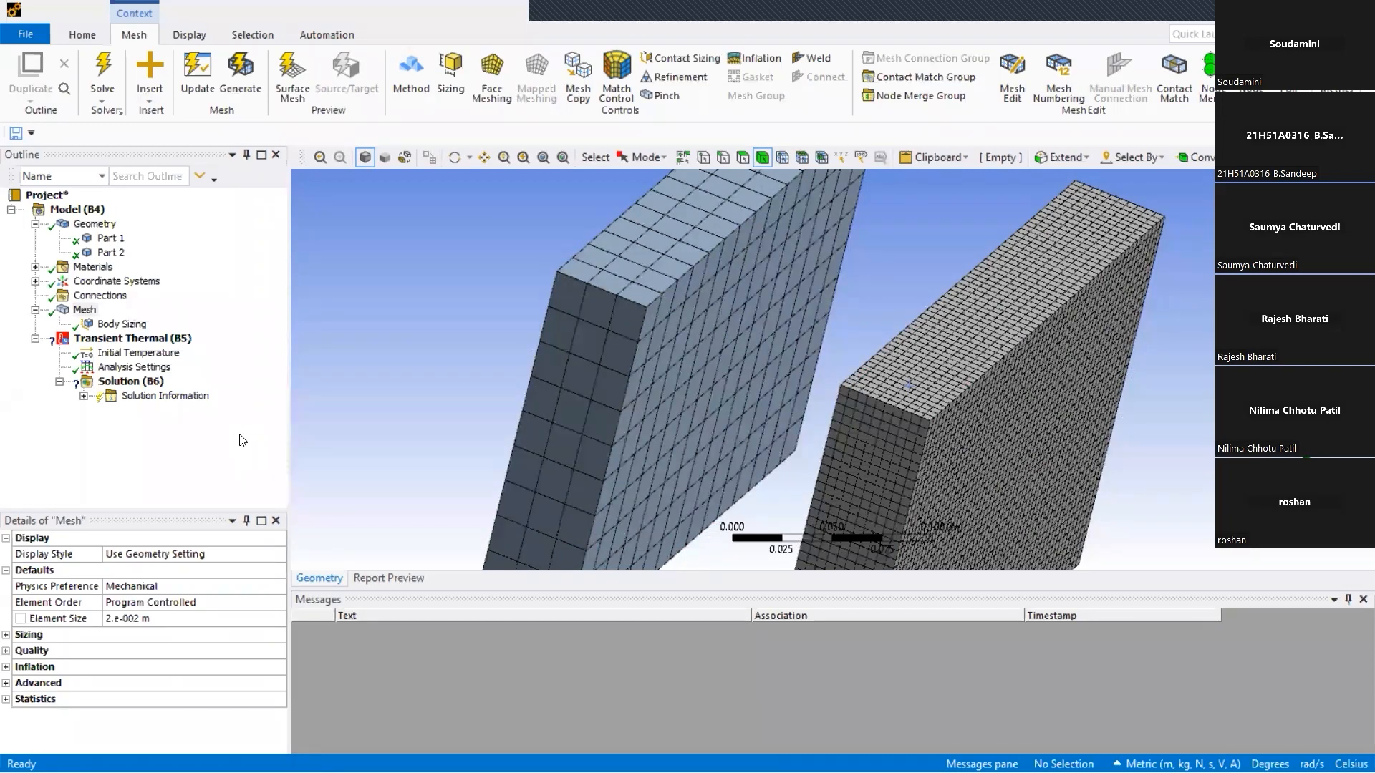
Check the body sizing, then set the global mesh element size back to 0.01 m and regenerate the mesh.
click(120, 322)
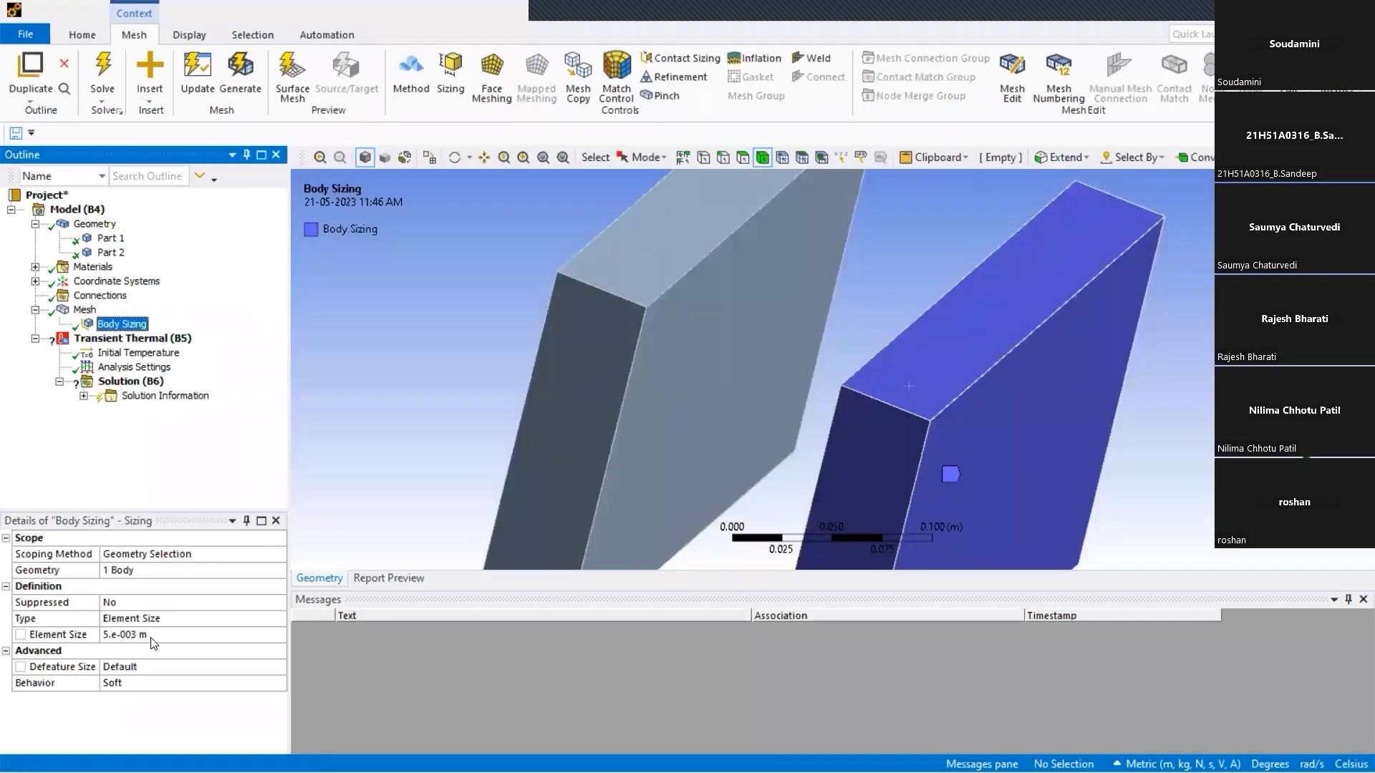
click(85, 309)
click(161, 618)
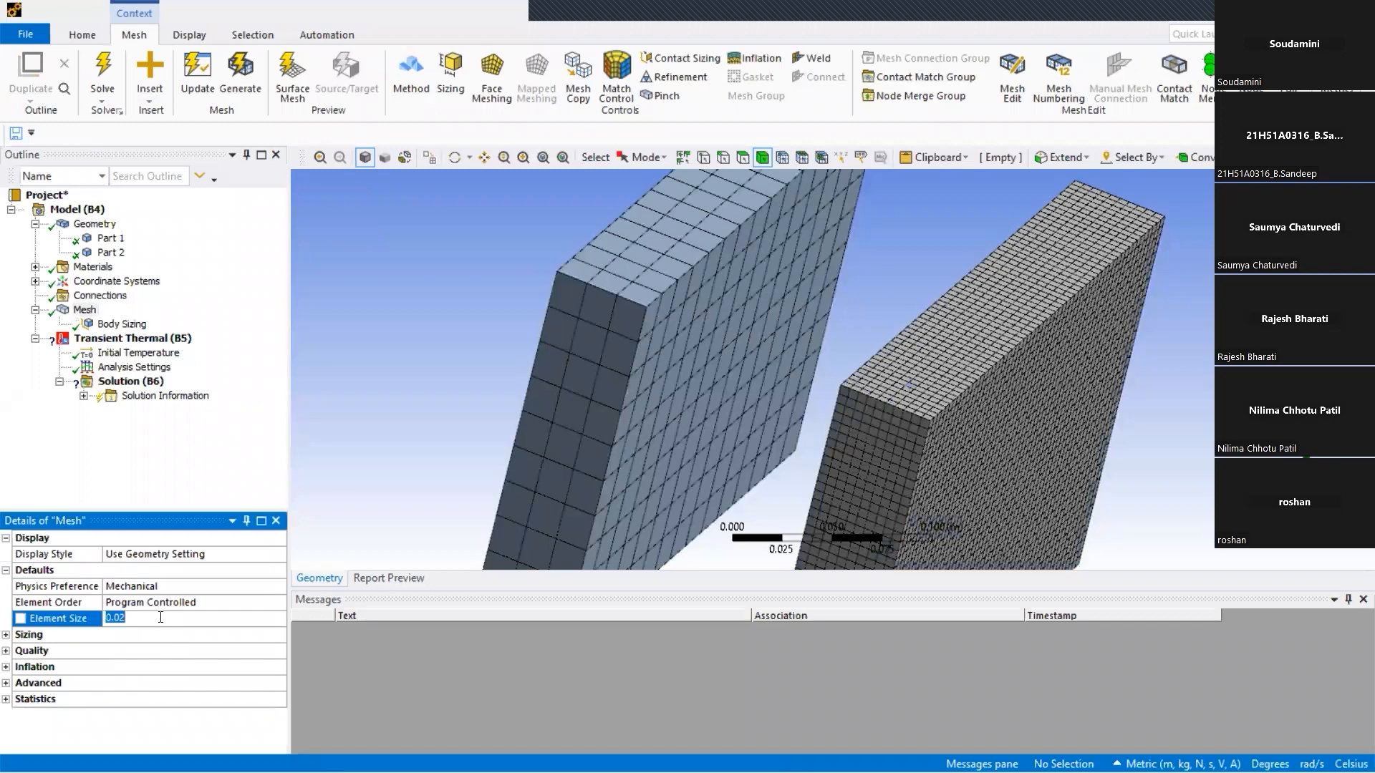
click(142, 616)
key(BackSpace)
key(BackSpace)
key(BackSpace)
key(BackSpace)
click(212, 86)
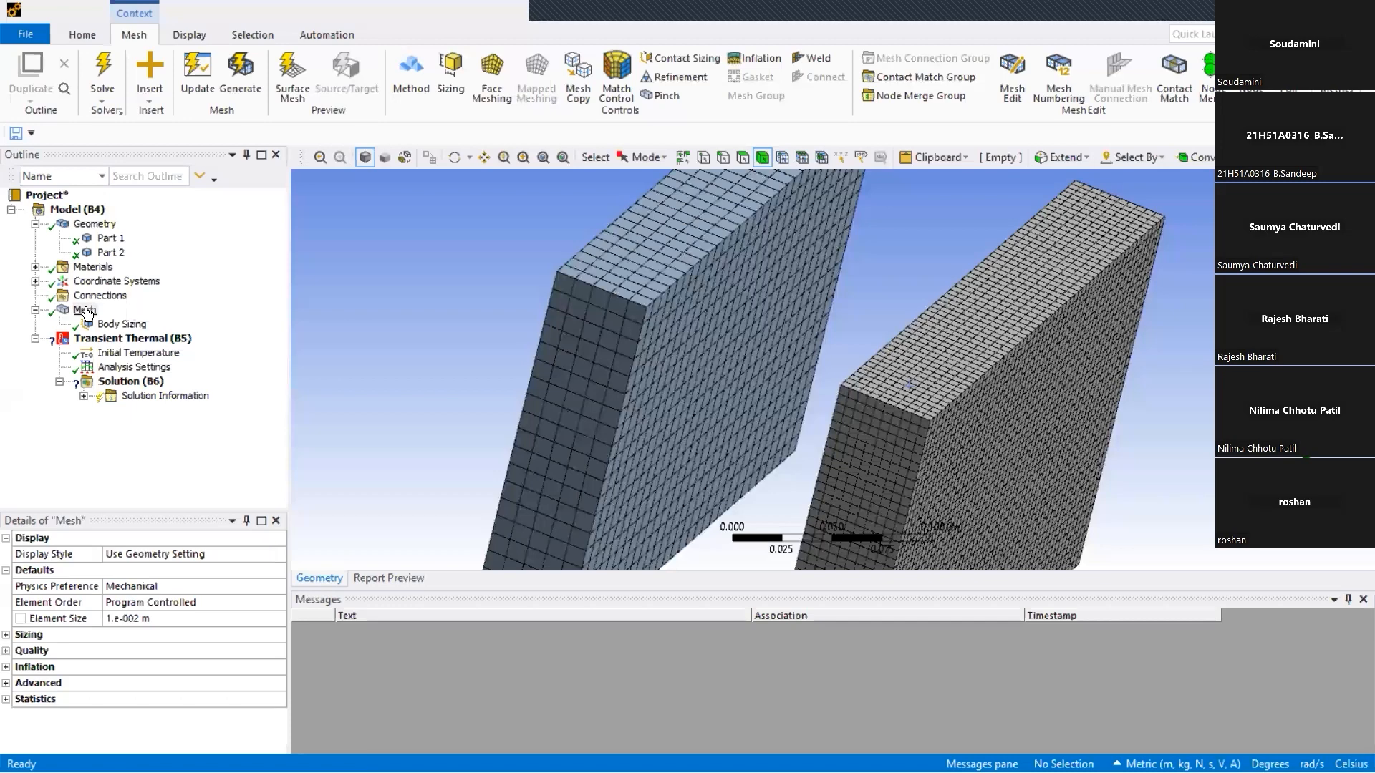
Insert a Radiation load in the transient thermal analysis and scope it to Part 1's large face that faces Part 2.
right_click(148, 338)
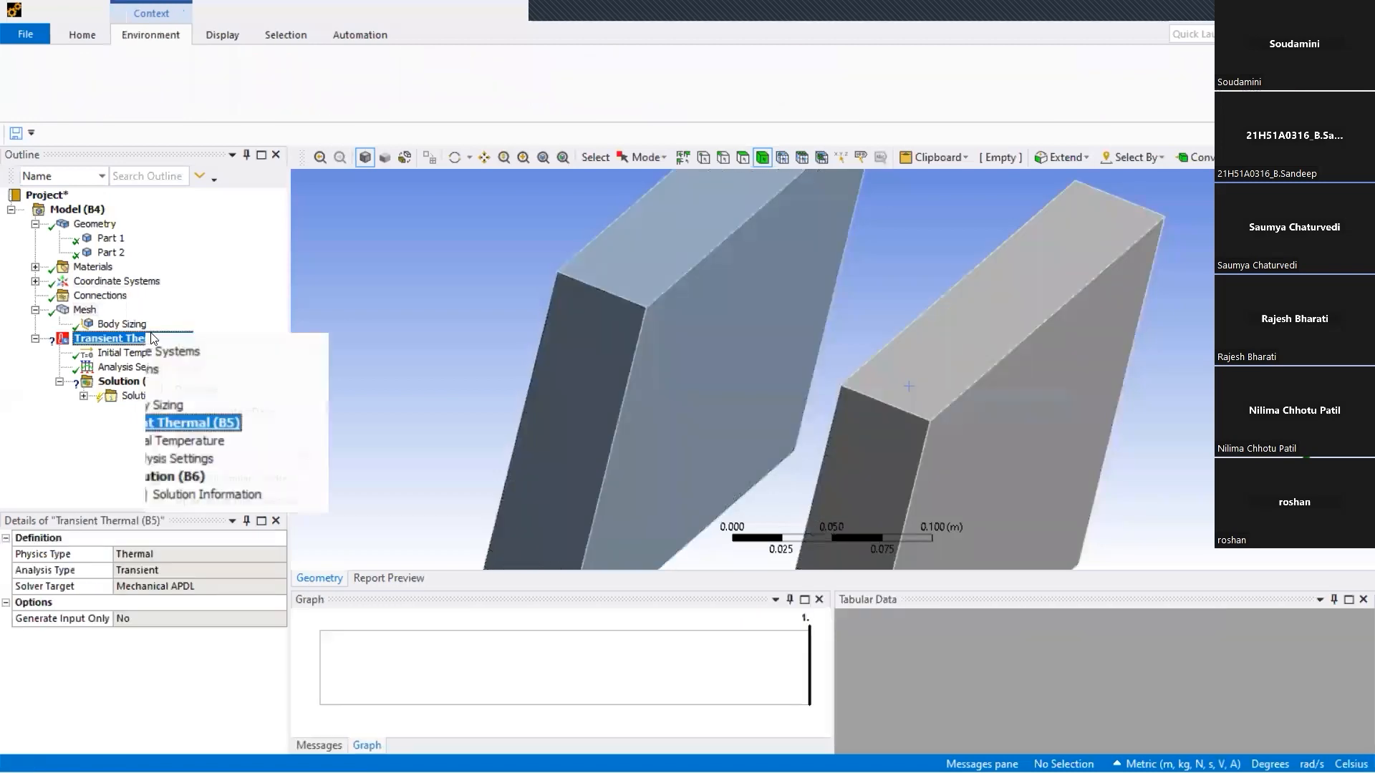
click(93, 448)
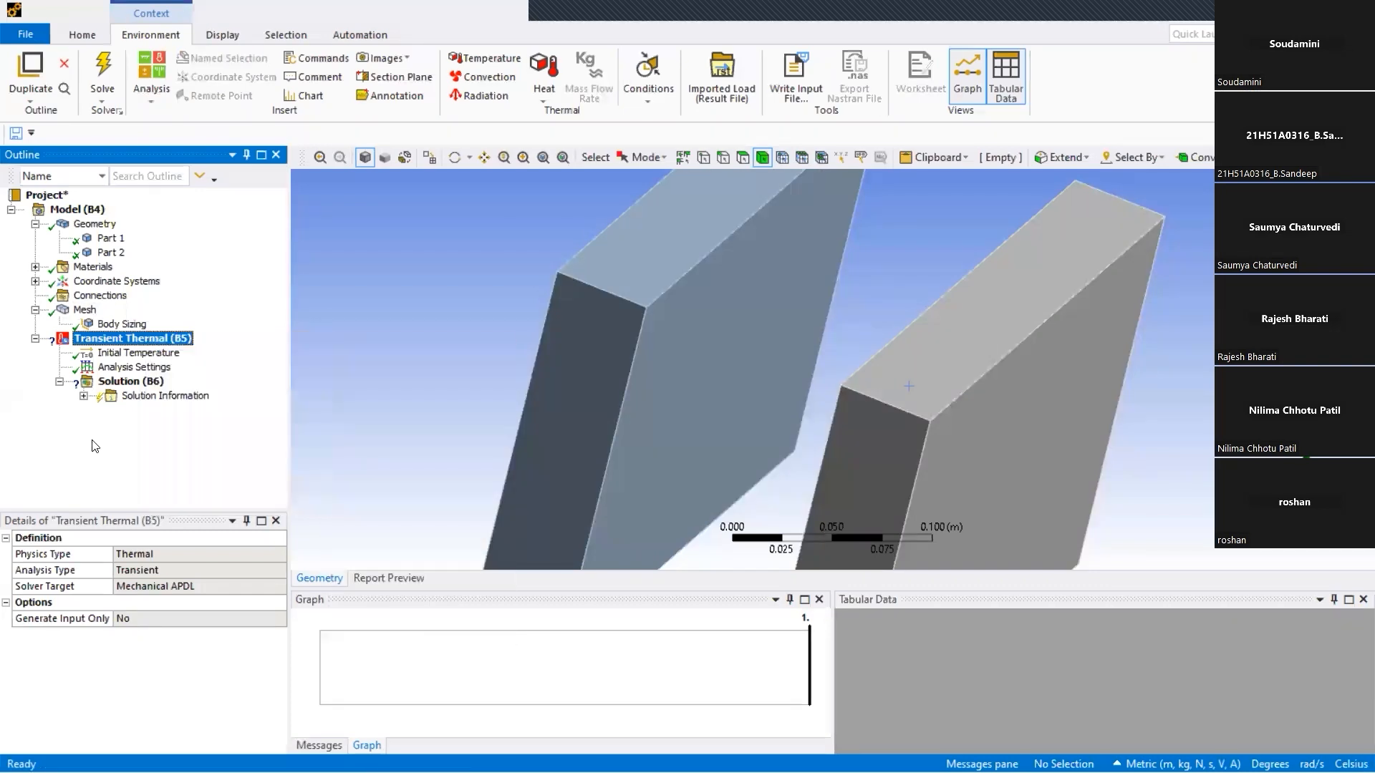
right_click(139, 338)
mouse_move(179, 343)
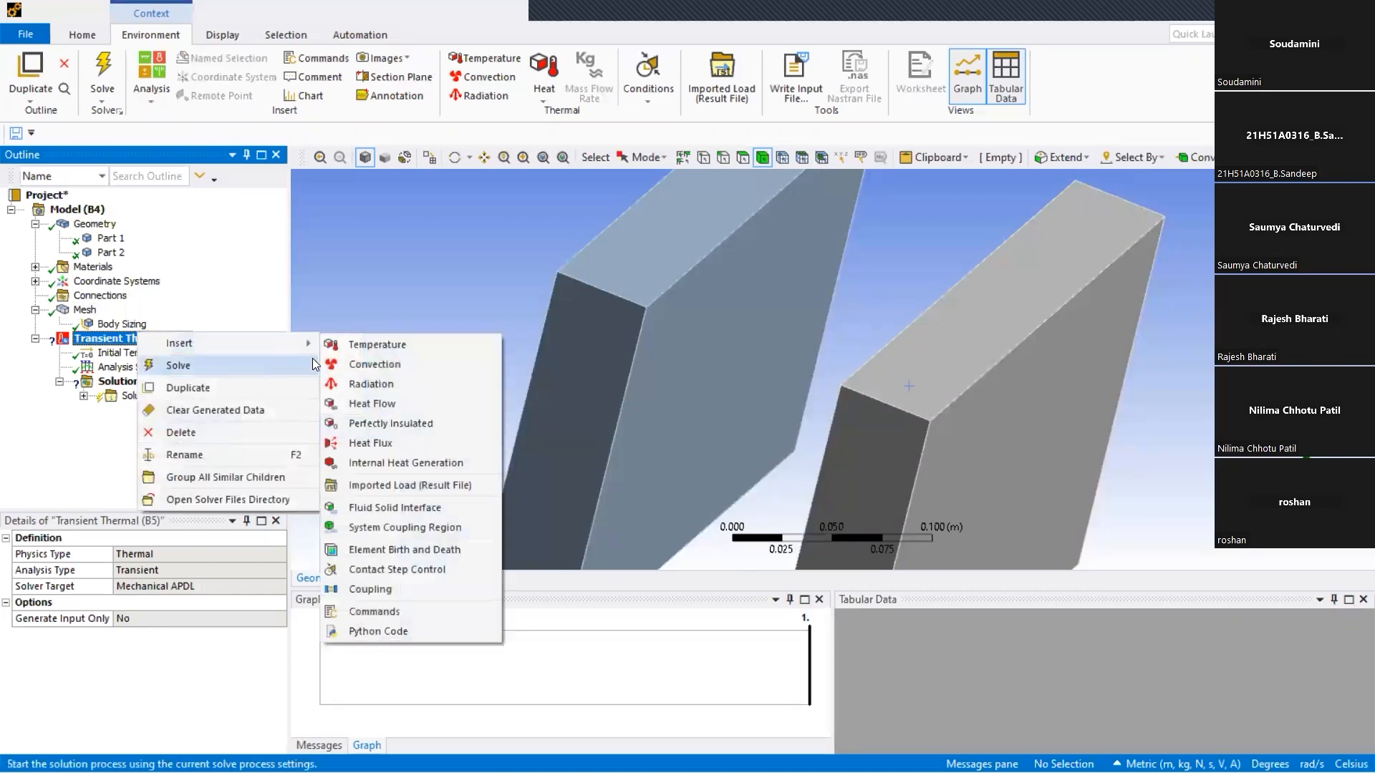
click(378, 384)
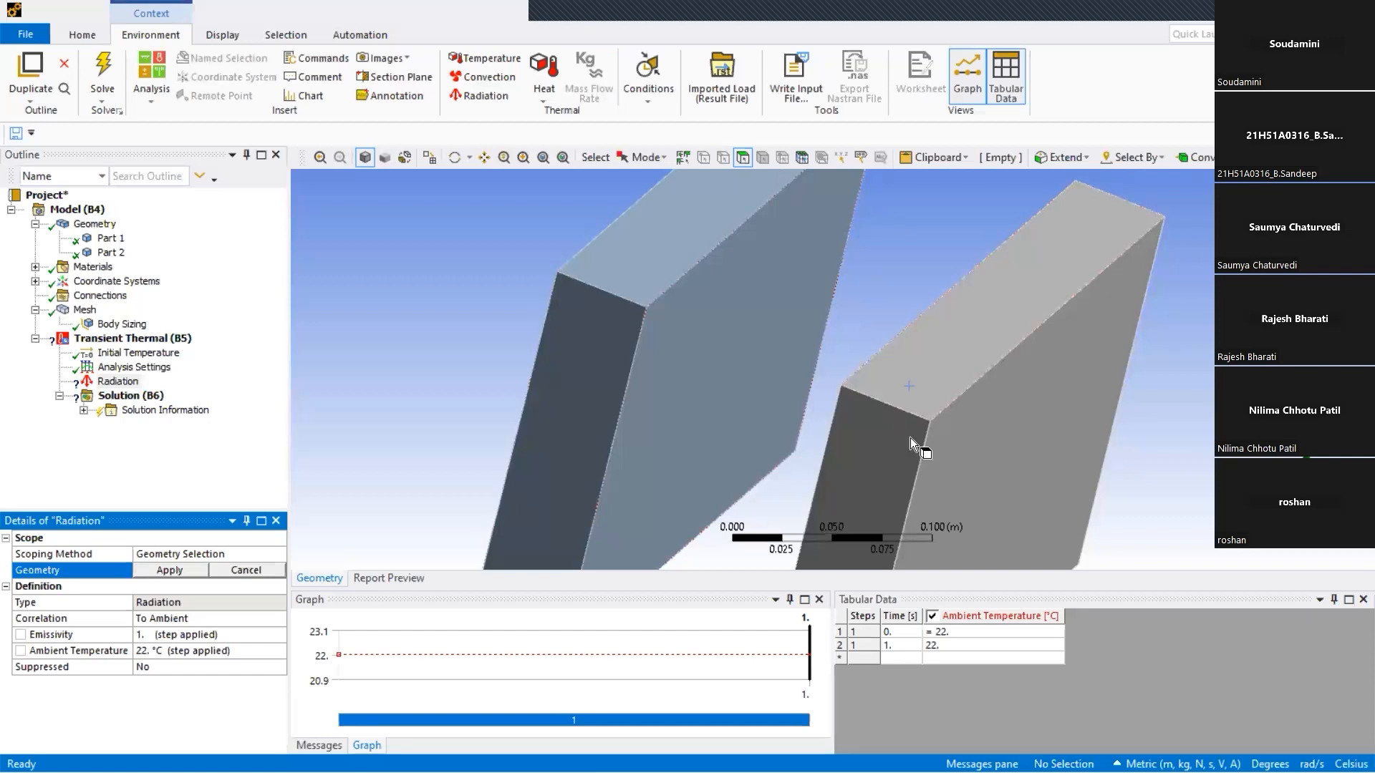
click(969, 444)
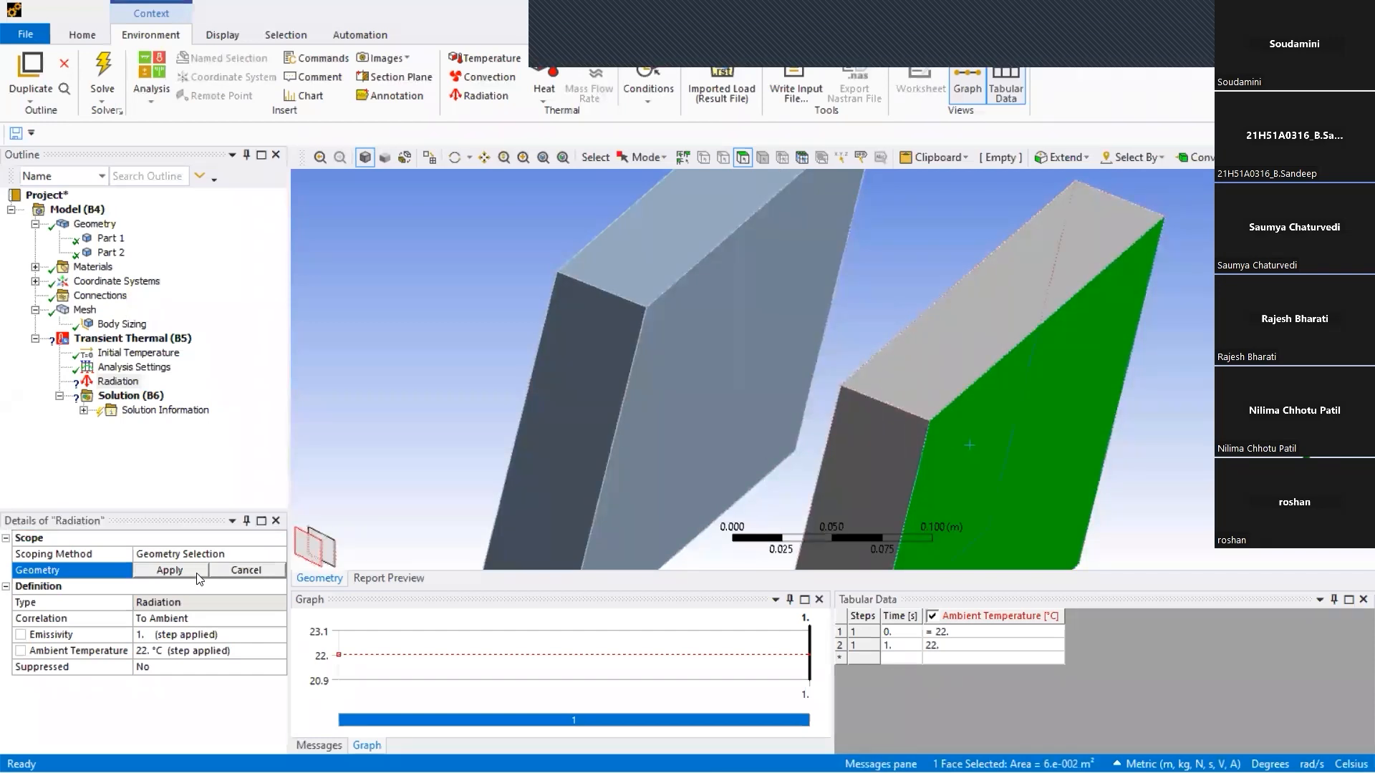
click(230, 573)
click(229, 572)
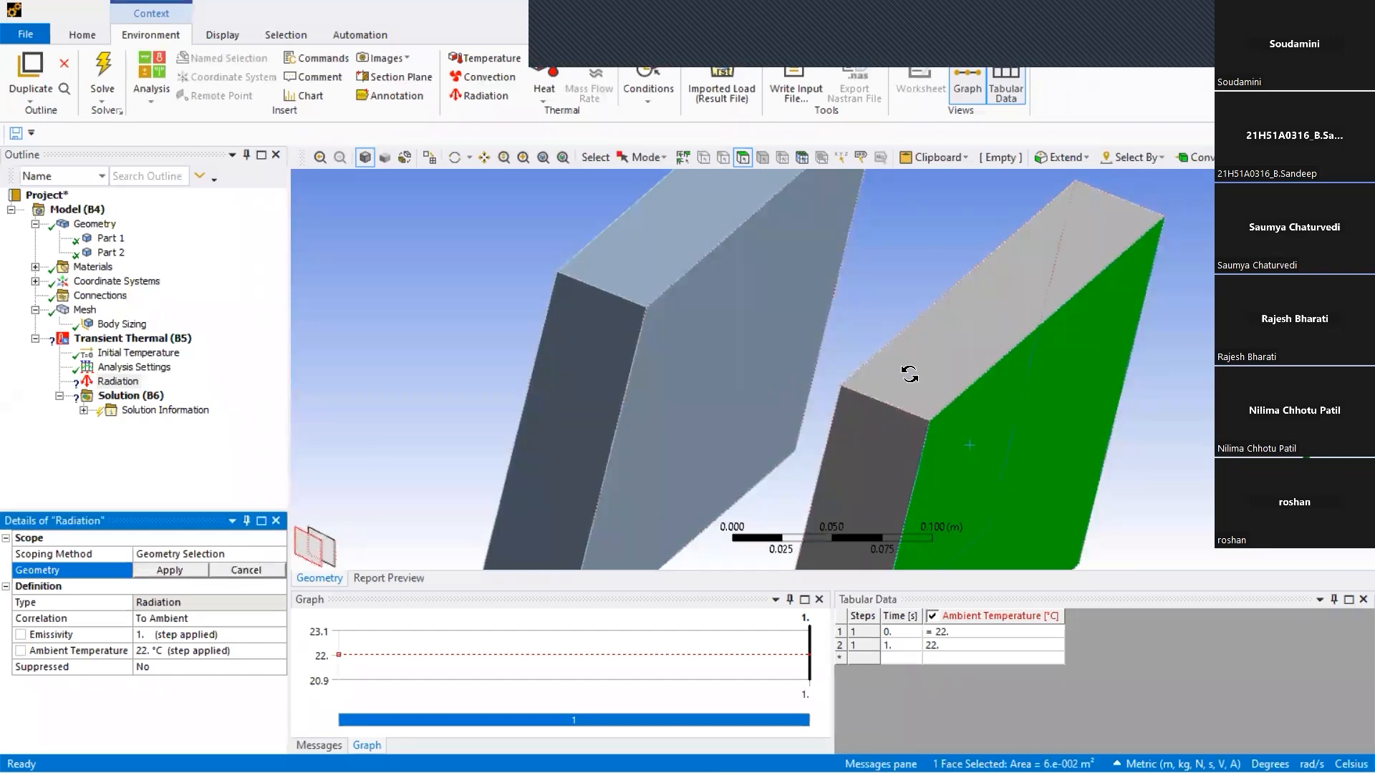
middle_drag(909, 375, 825, 421)
click(170, 570)
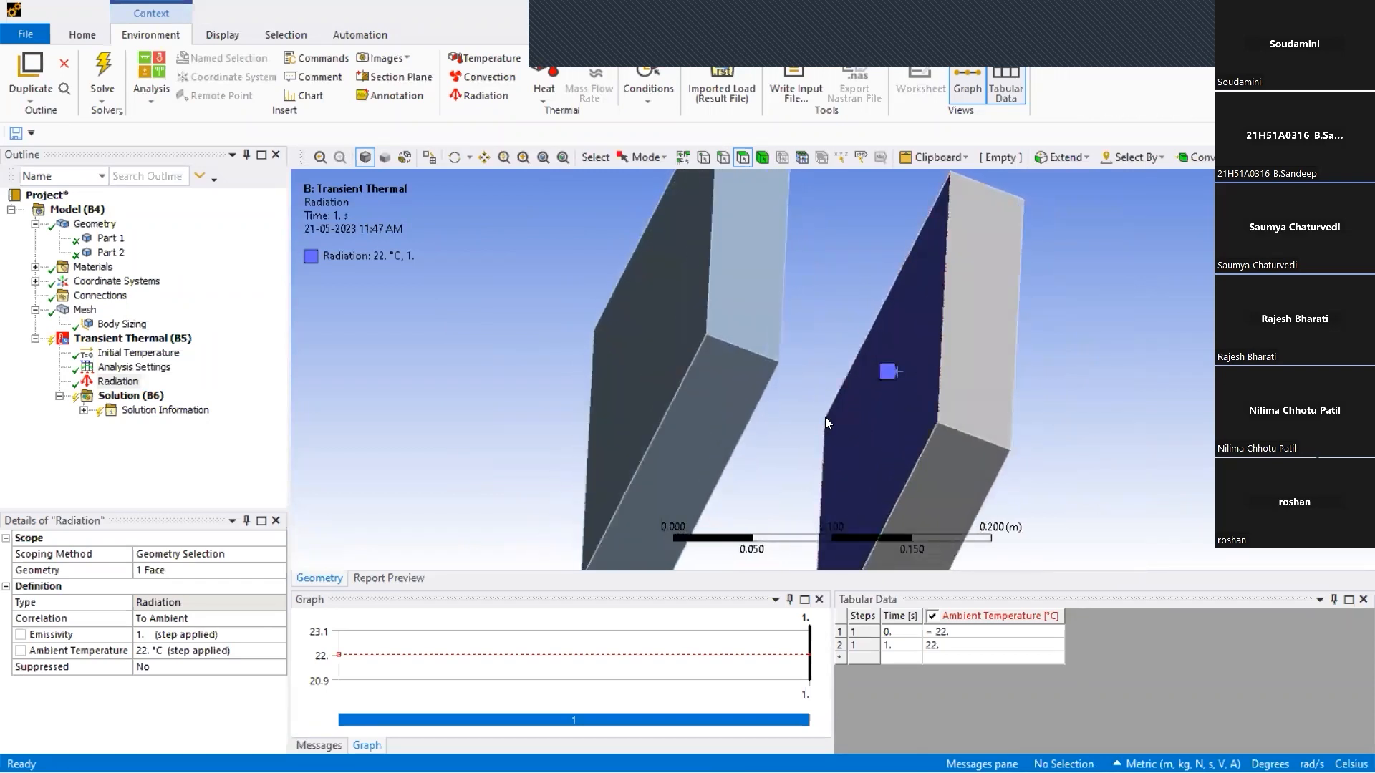
Examine the Radiation load's correlation options and the position of its scoped face relative to the other bar.
click(108, 620)
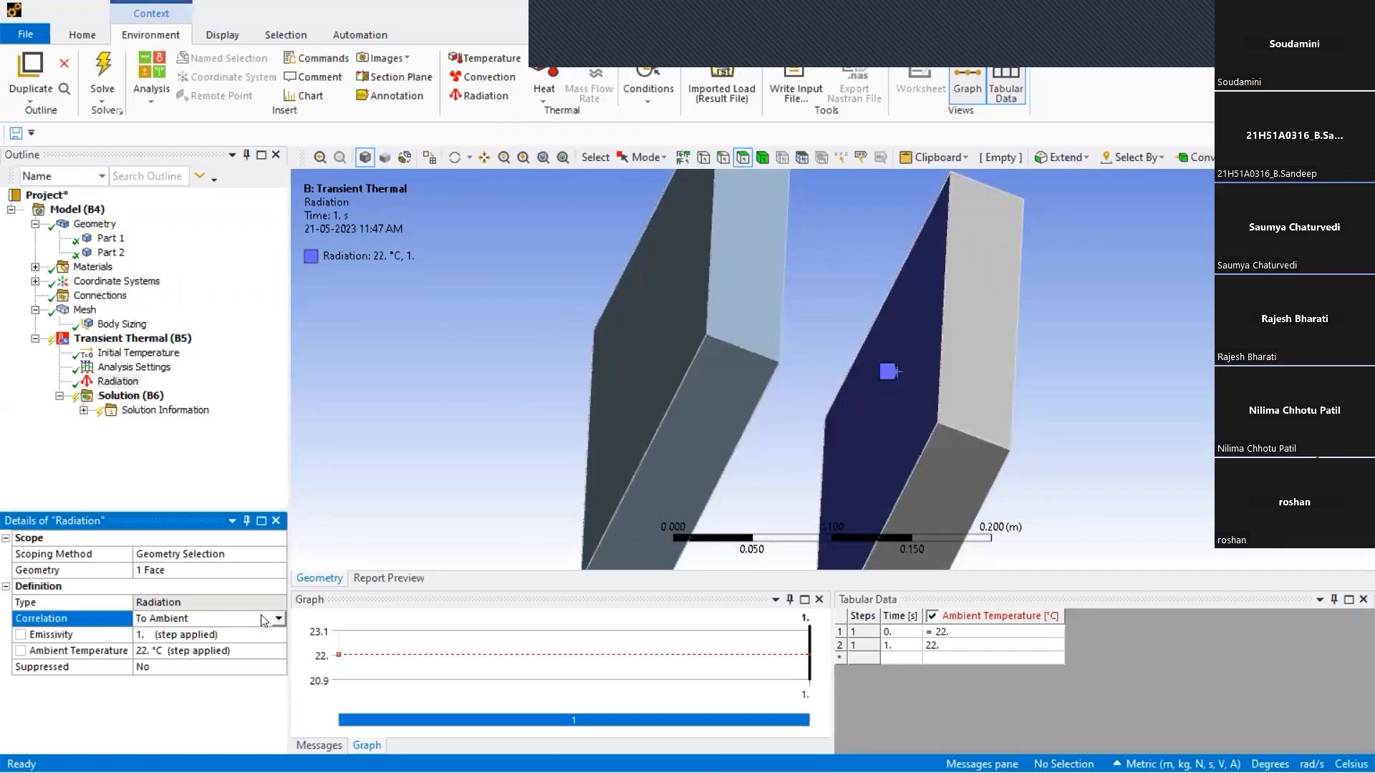
click(279, 621)
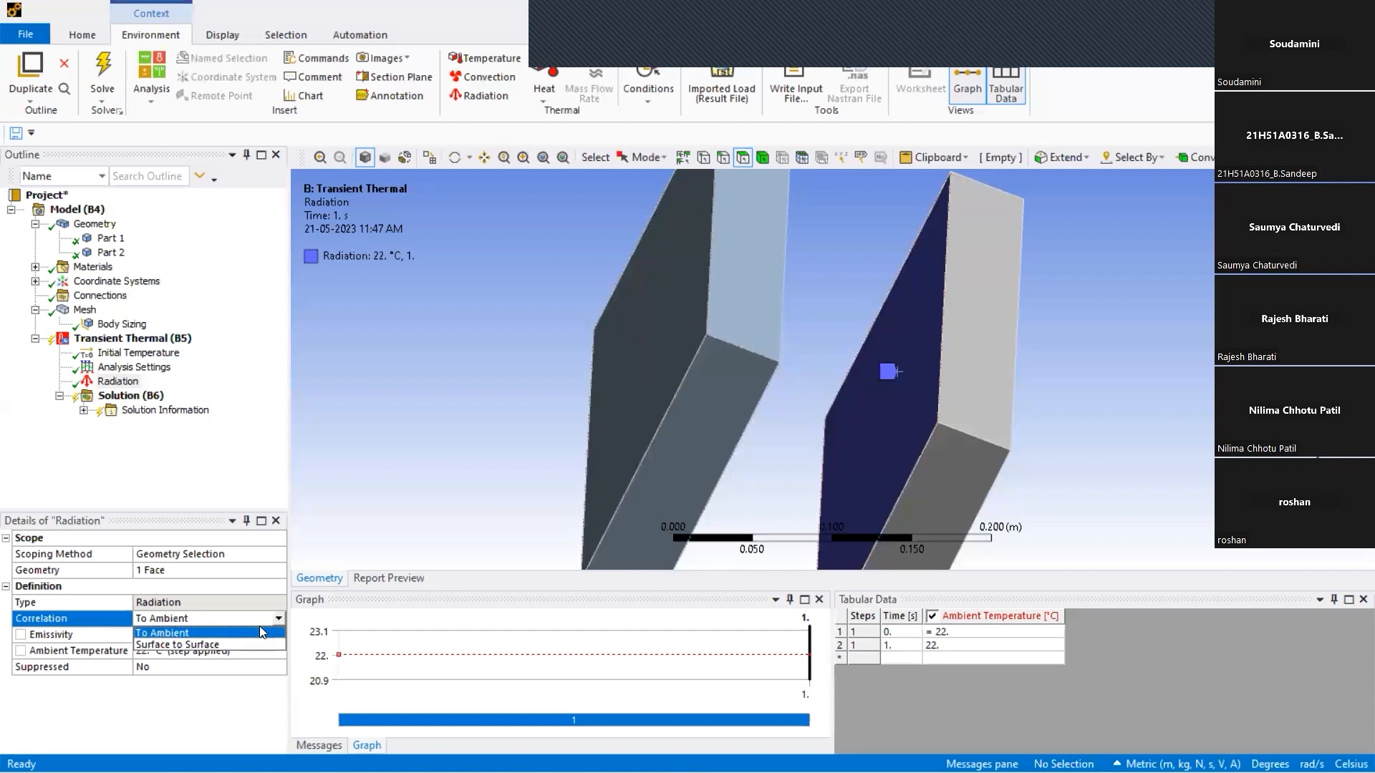
click(221, 497)
mouse_move(845, 461)
middle_down()
mouse_move(868, 464)
mouse_move(942, 341)
mouse_move(903, 443)
mouse_move(852, 466)
middle_up()
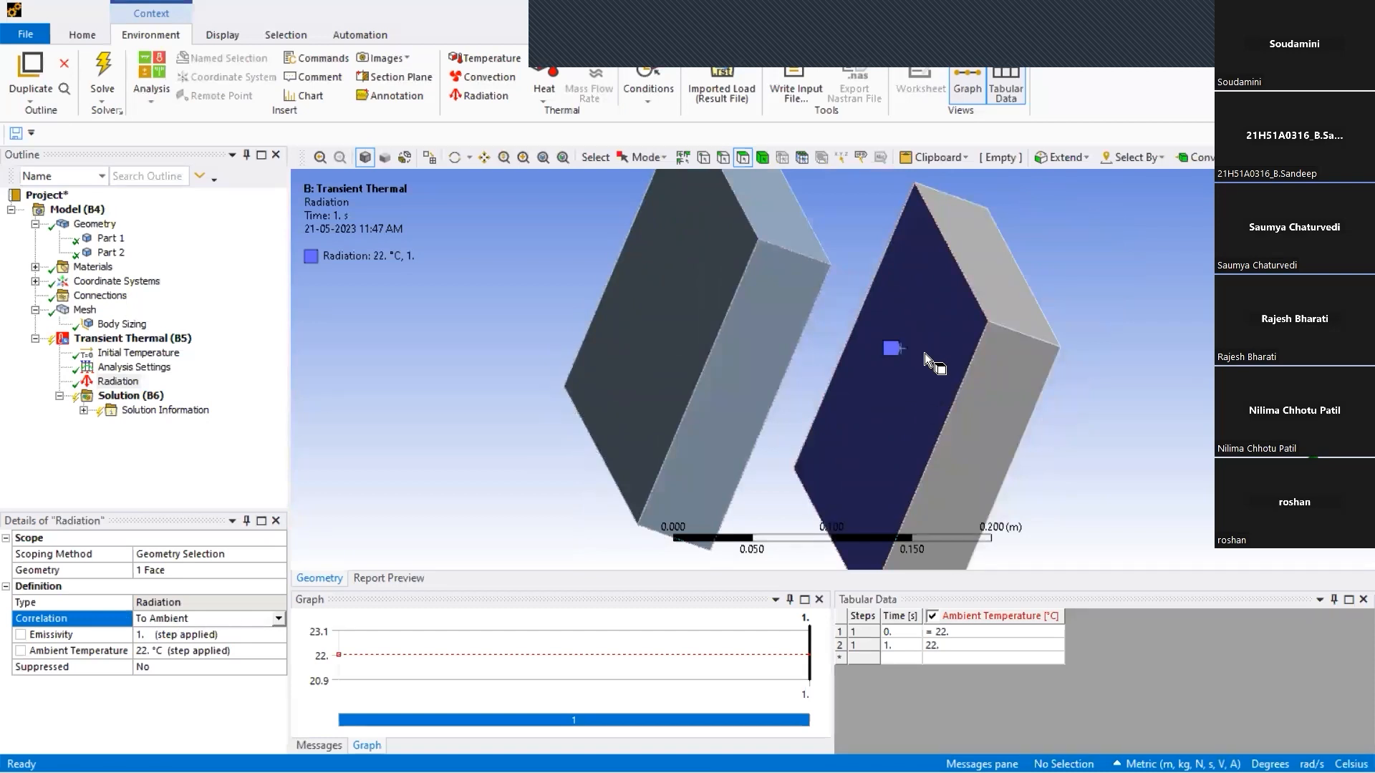
middle_drag(916, 335, 902, 351)
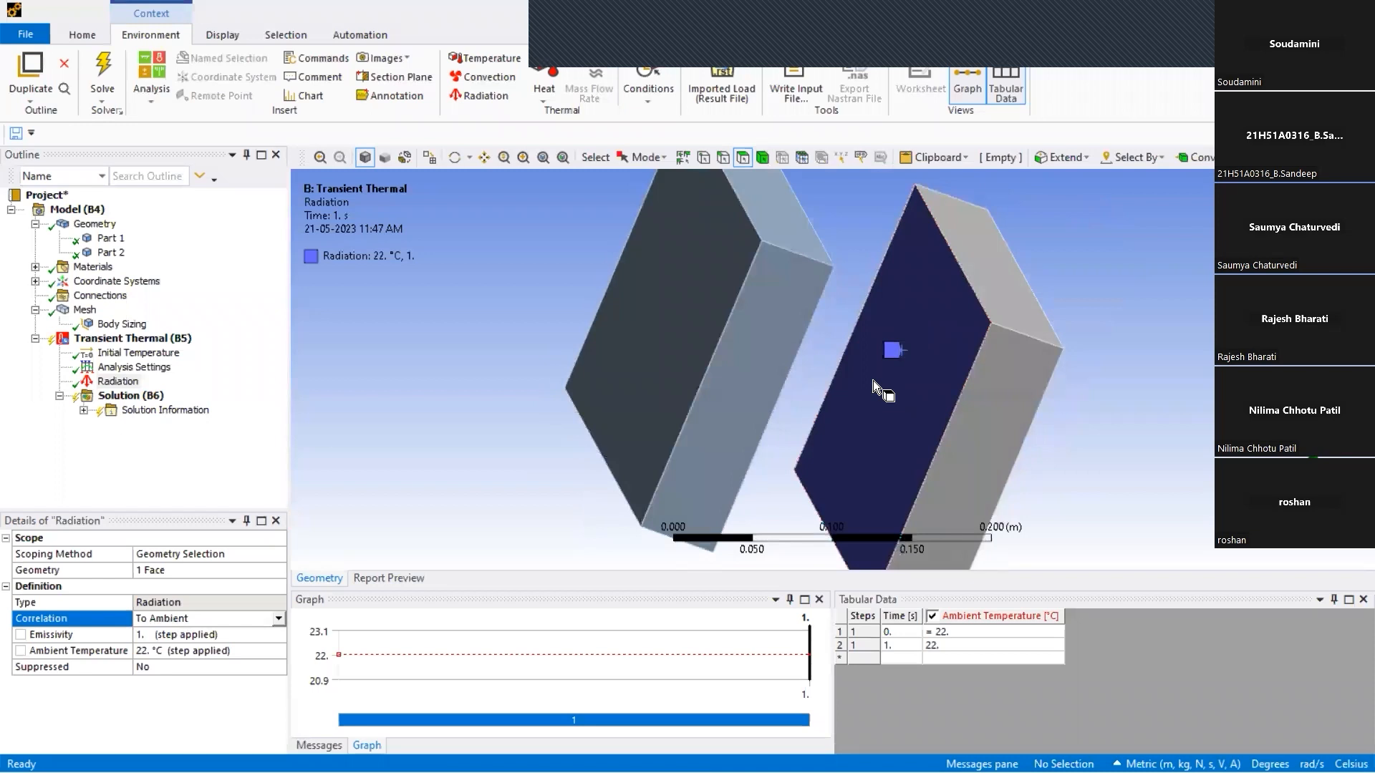
scroll(922, 299, down, 5)
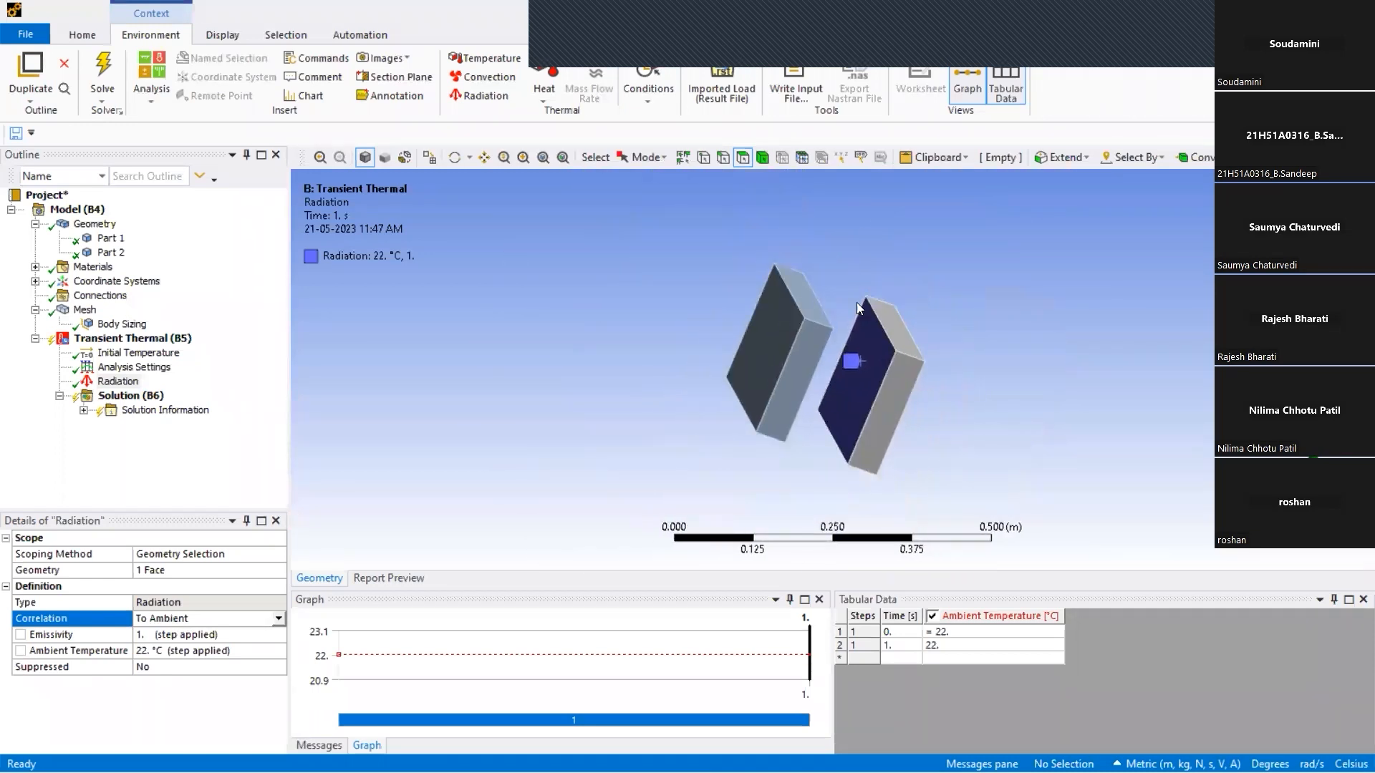
scroll(832, 346, up, 5)
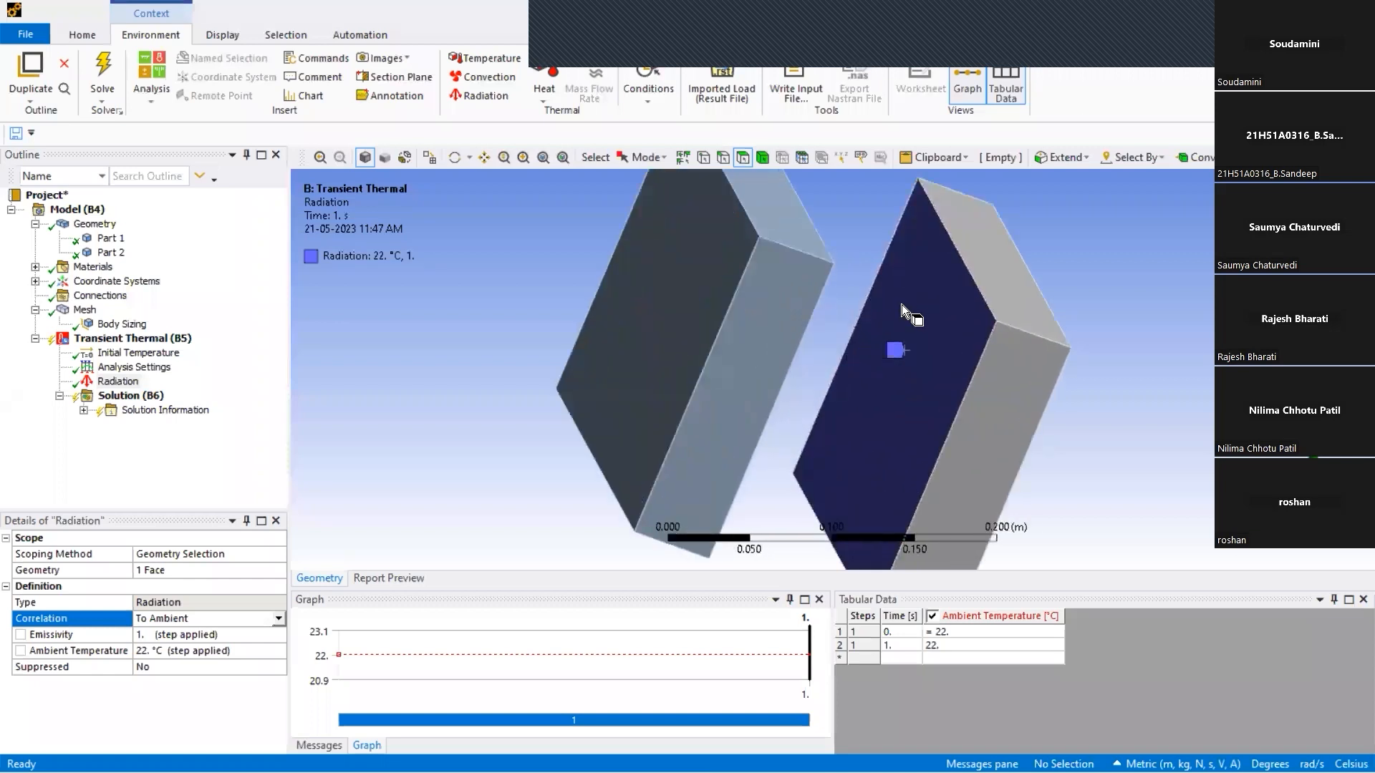
Set the correlation of the Radiation load on Part 1's inner face to Surface to Surface.
middle_drag(763, 341, 823, 336)
click(647, 343)
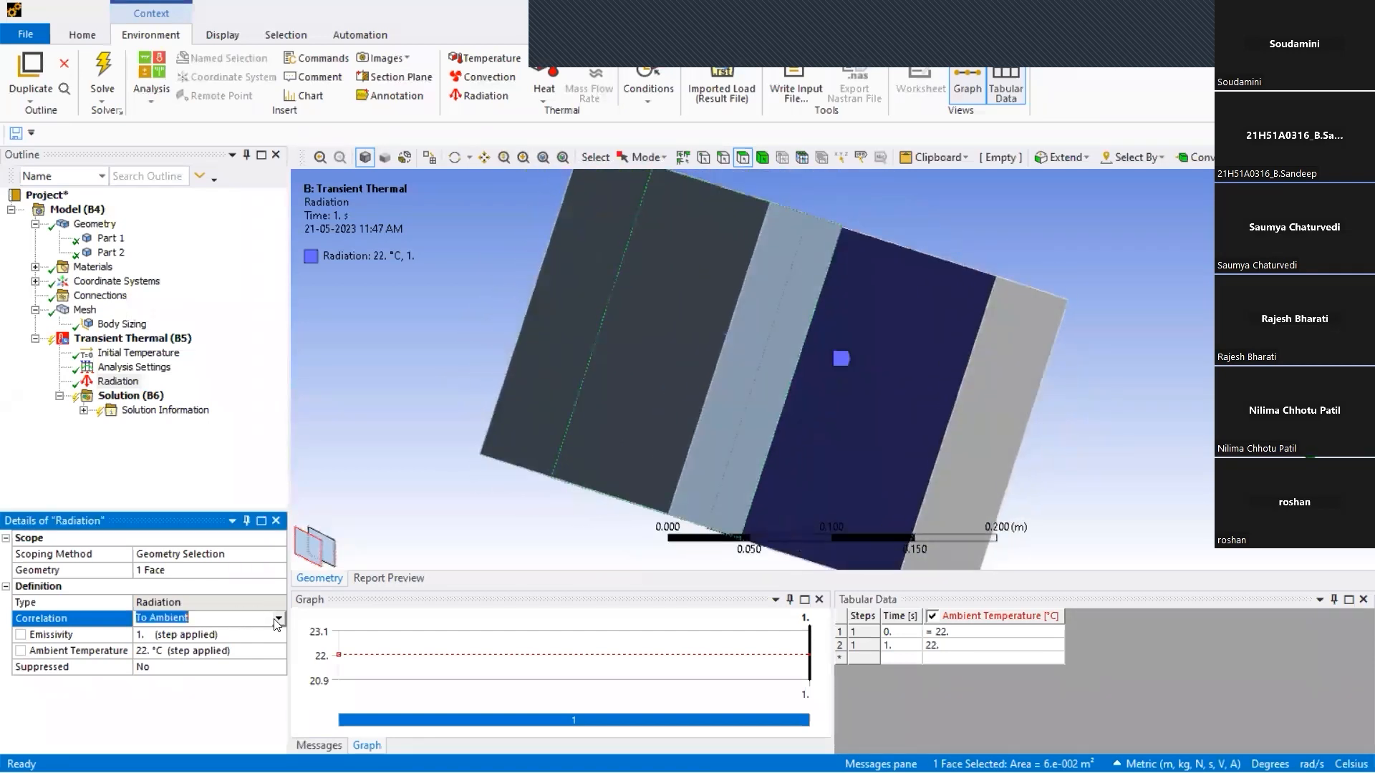
click(277, 619)
click(229, 644)
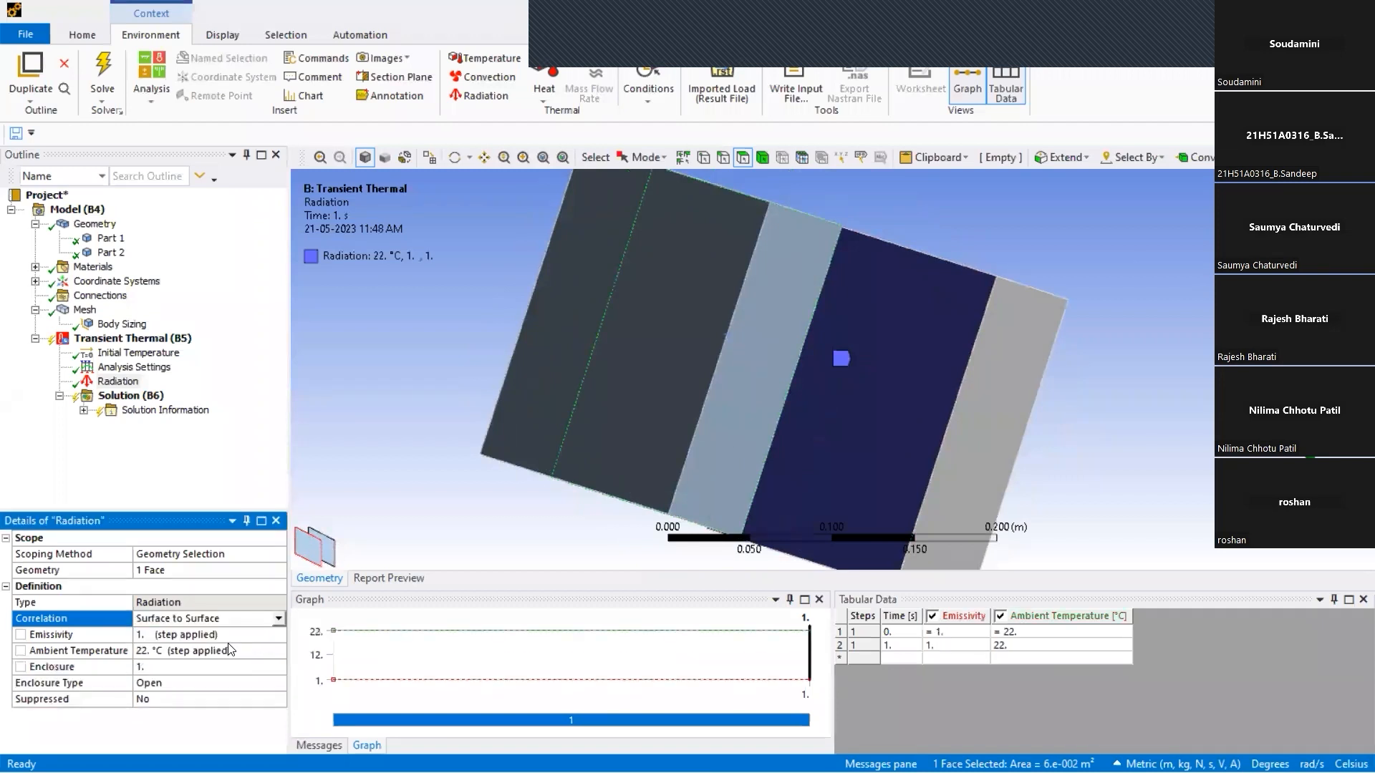
Set the emissivity of the Radiation load on Part 1's inner face to 0.8.
click(203, 635)
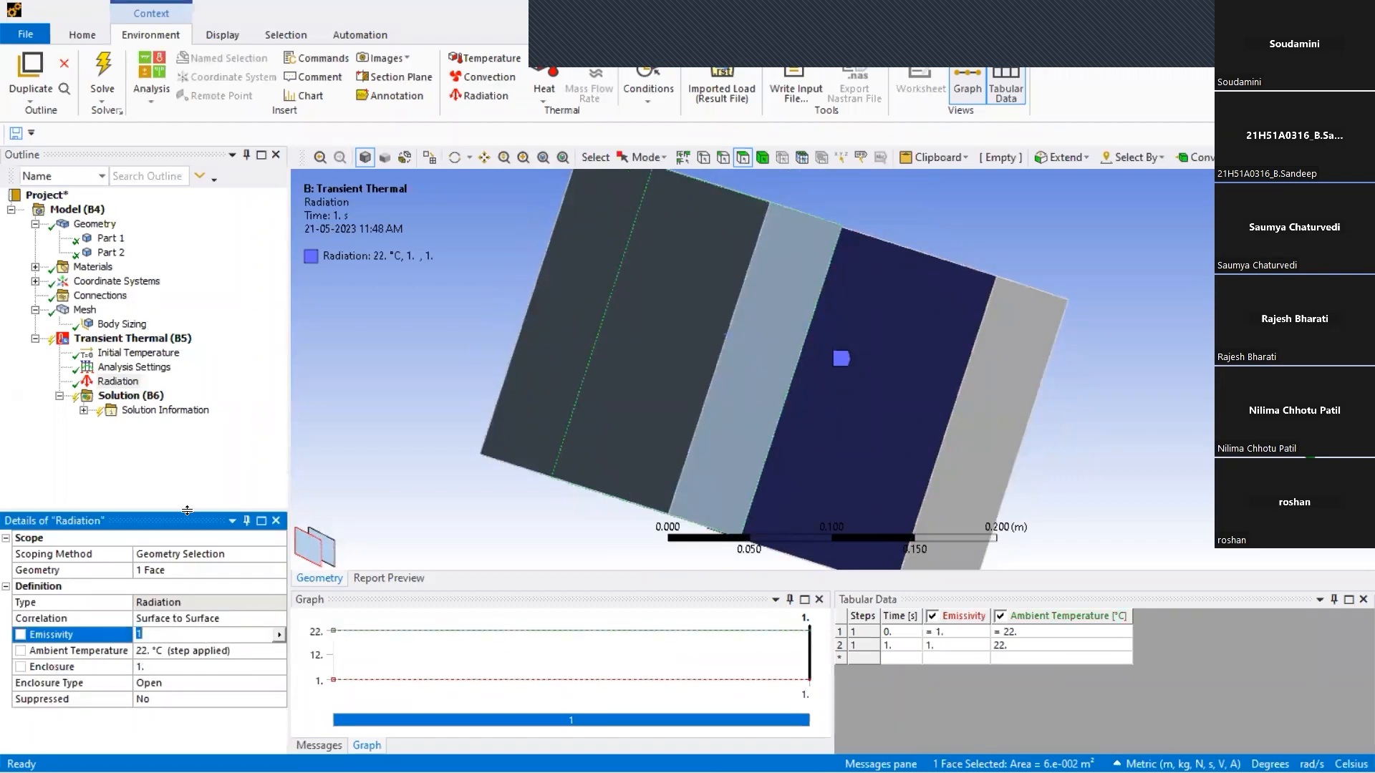
click(182, 484)
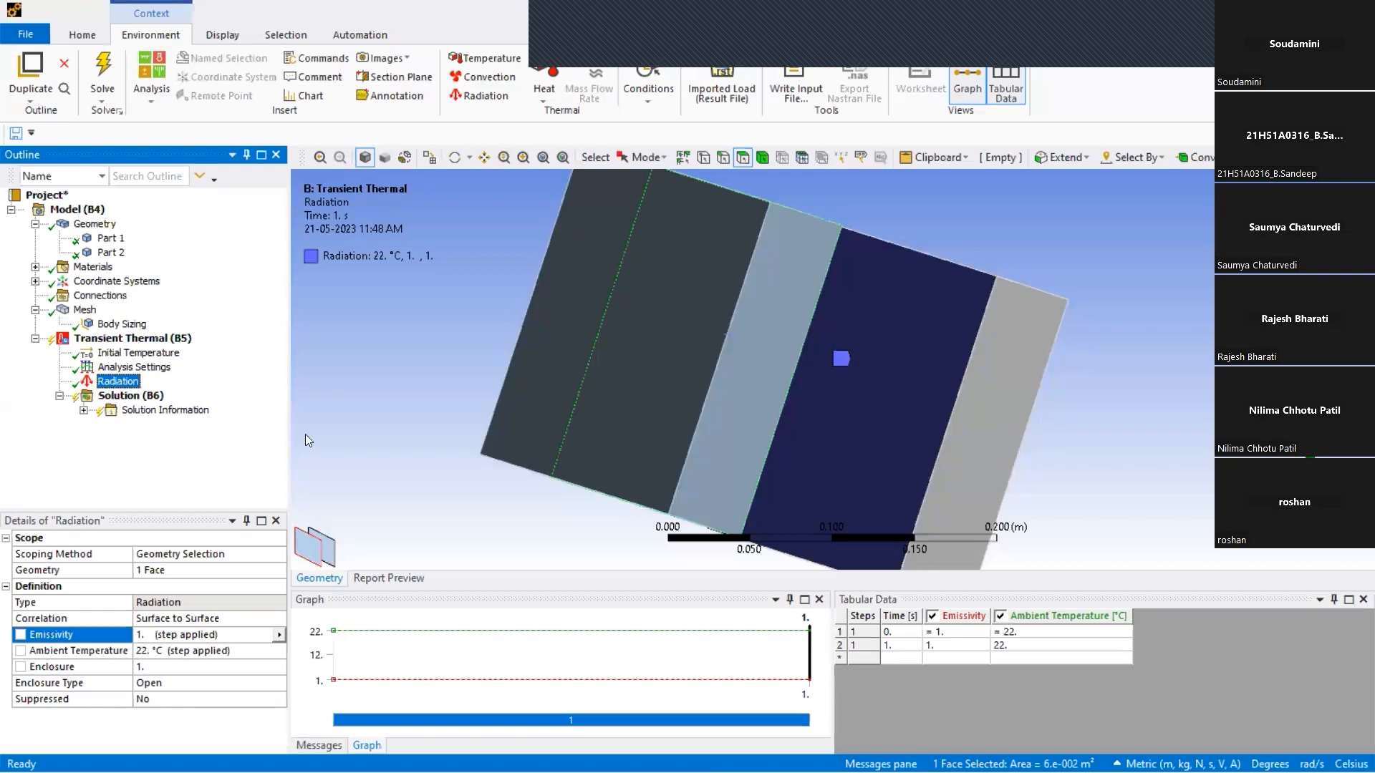
middle_drag(763, 376, 853, 357)
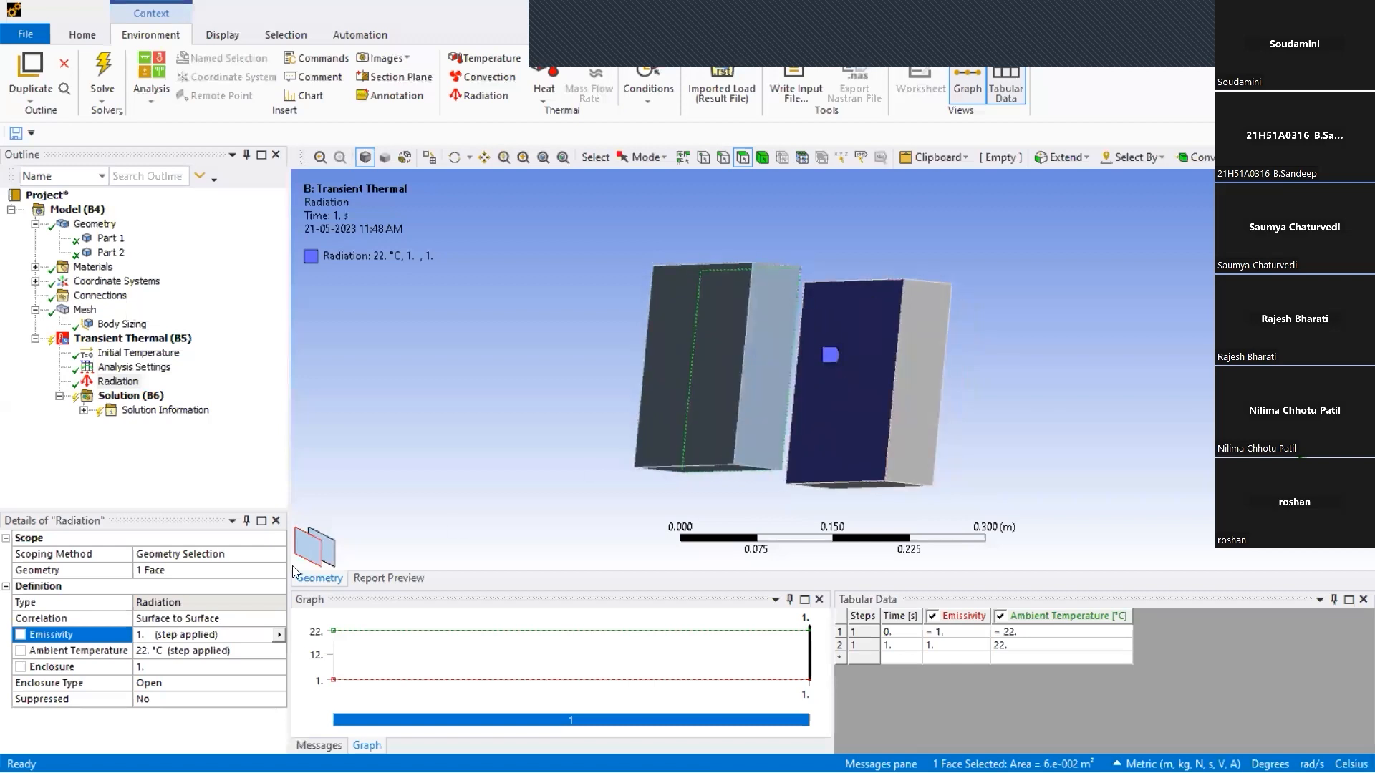
click(215, 629)
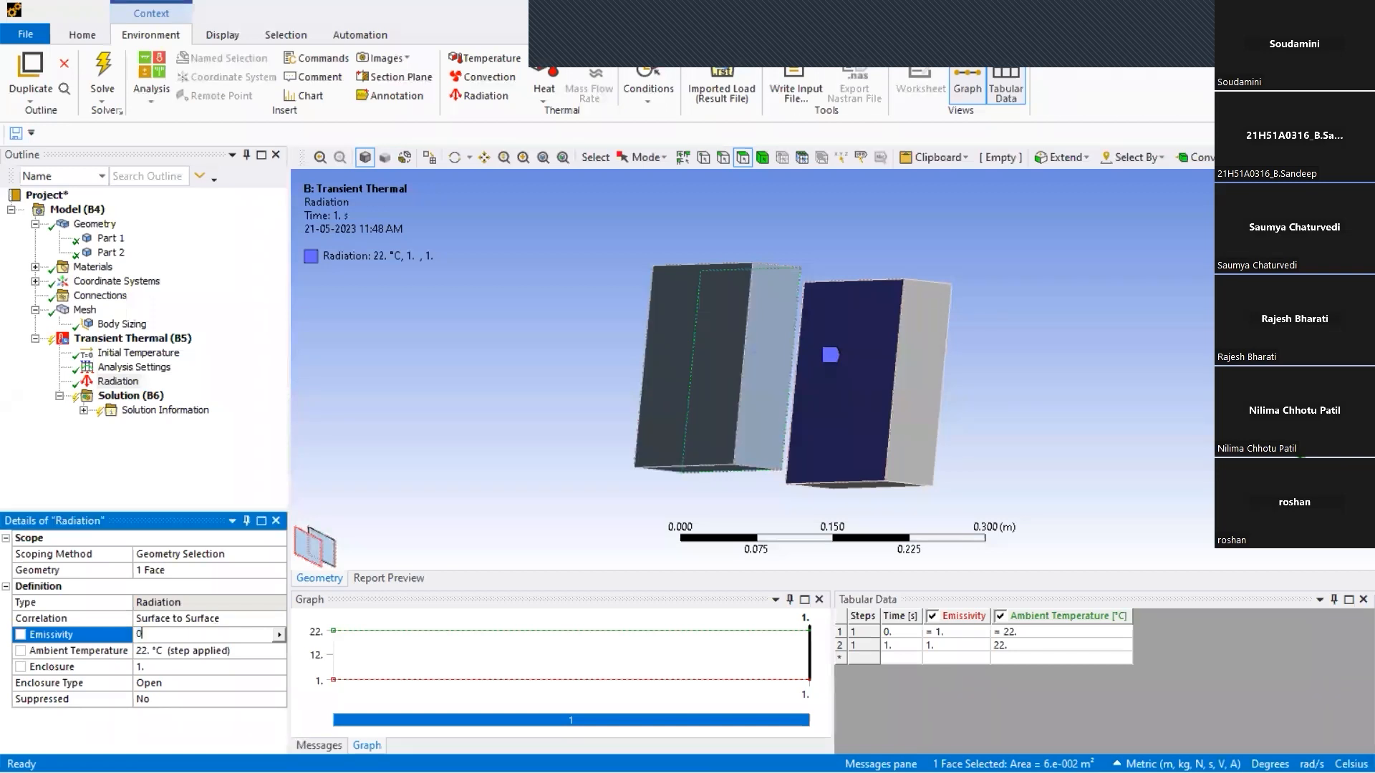
text(0.8)
click(117, 464)
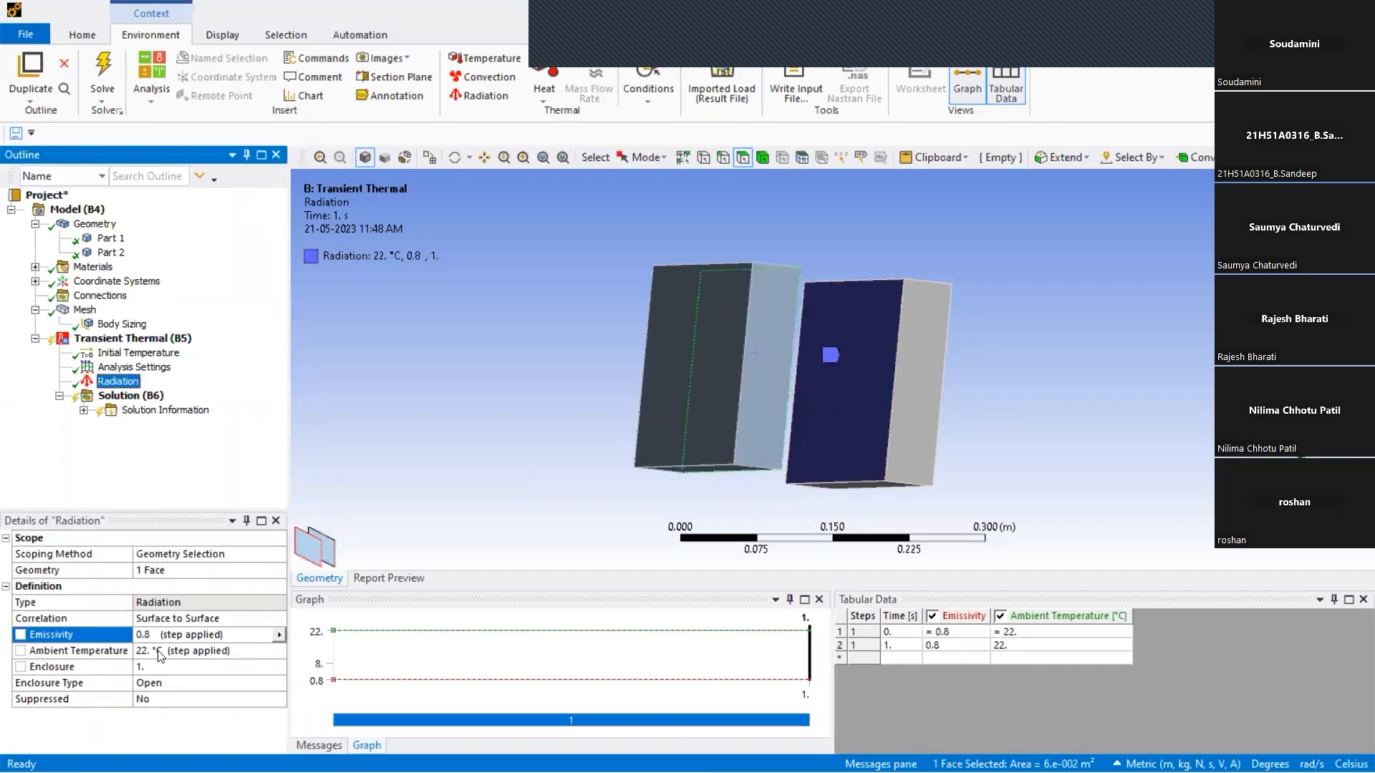
click(125, 651)
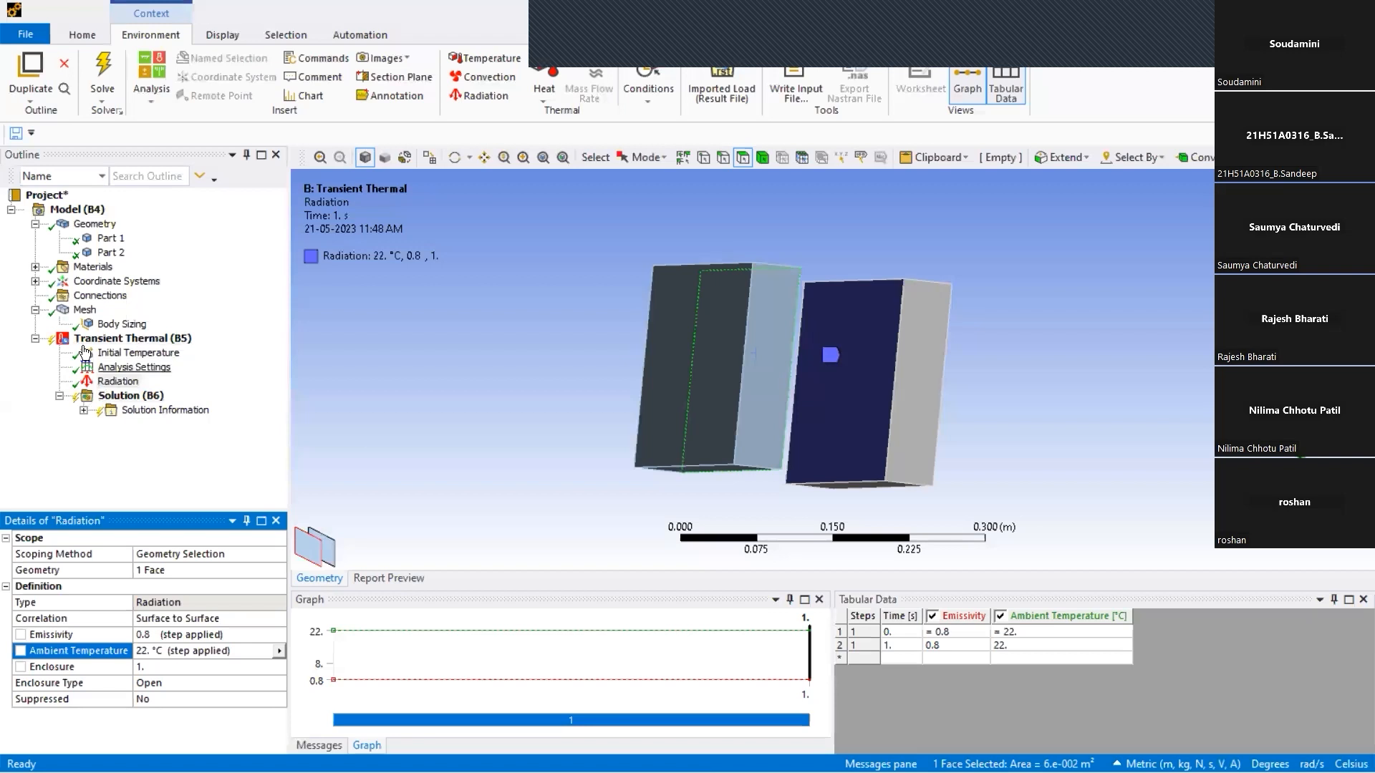
Assign Aluminum Alloy as the material of Part 2.
click(35, 267)
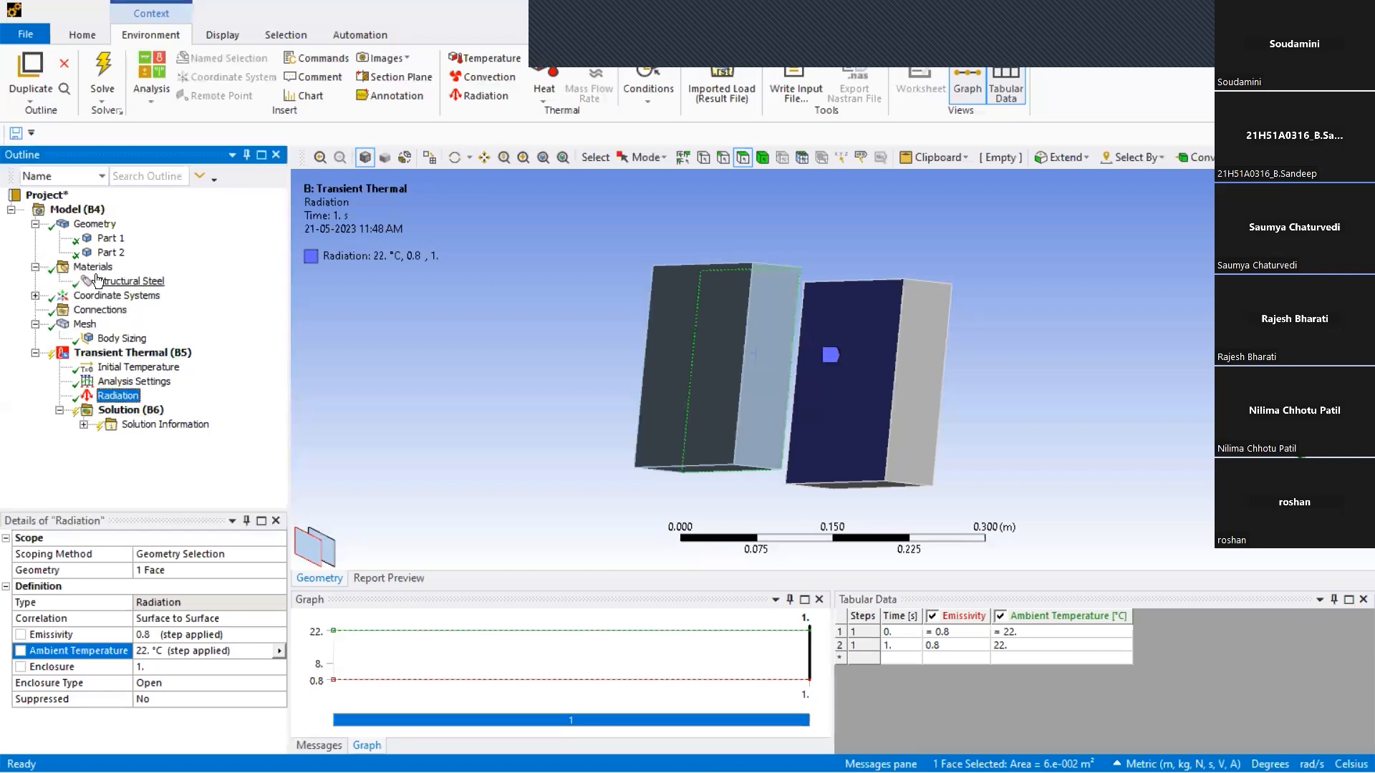
click(111, 239)
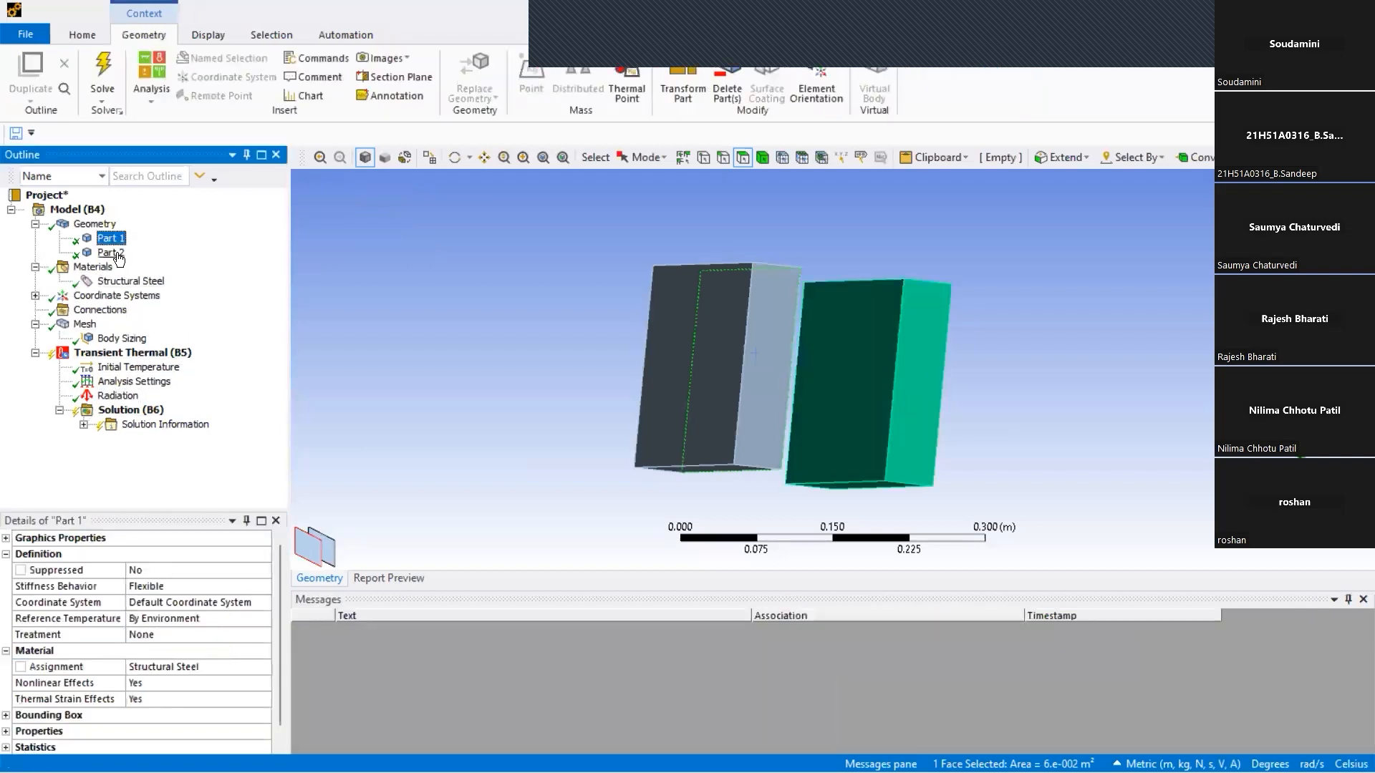
click(114, 252)
click(111, 252)
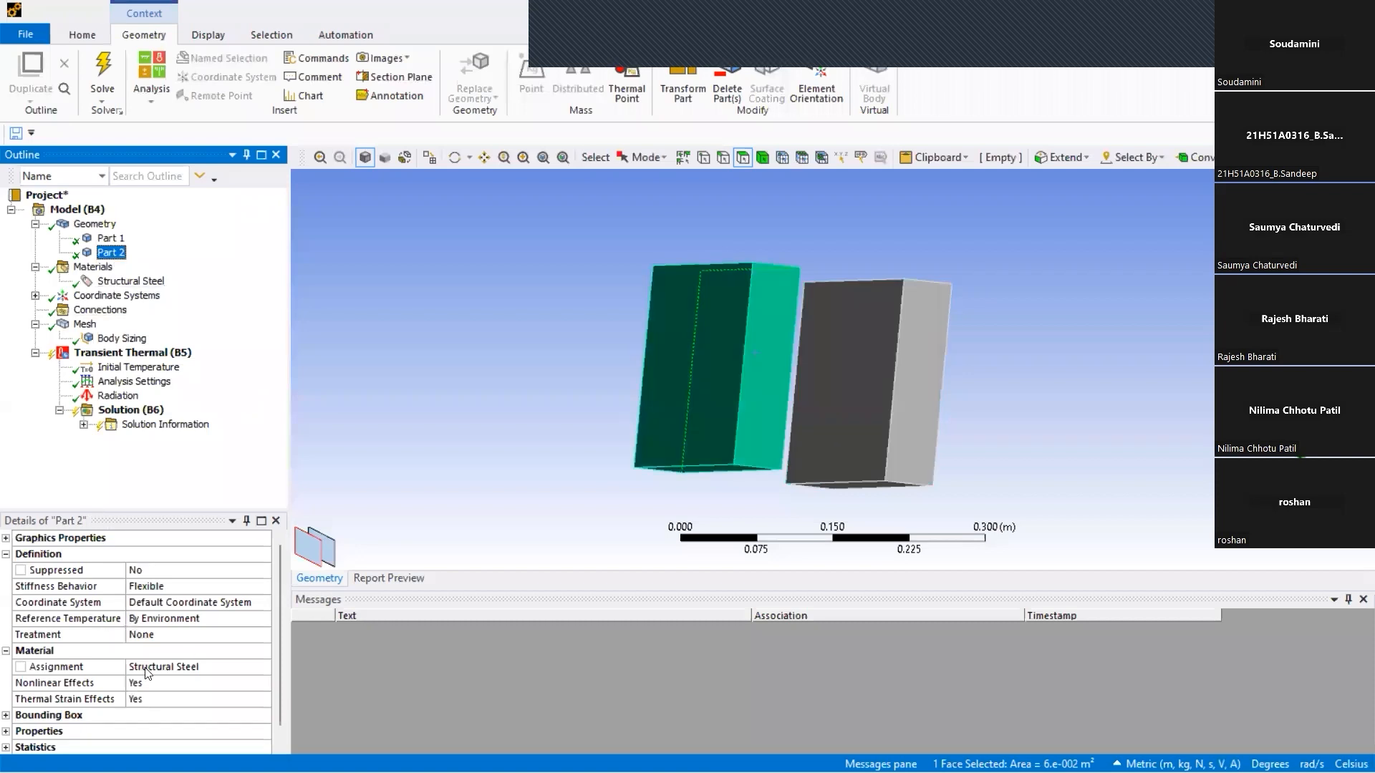
click(171, 672)
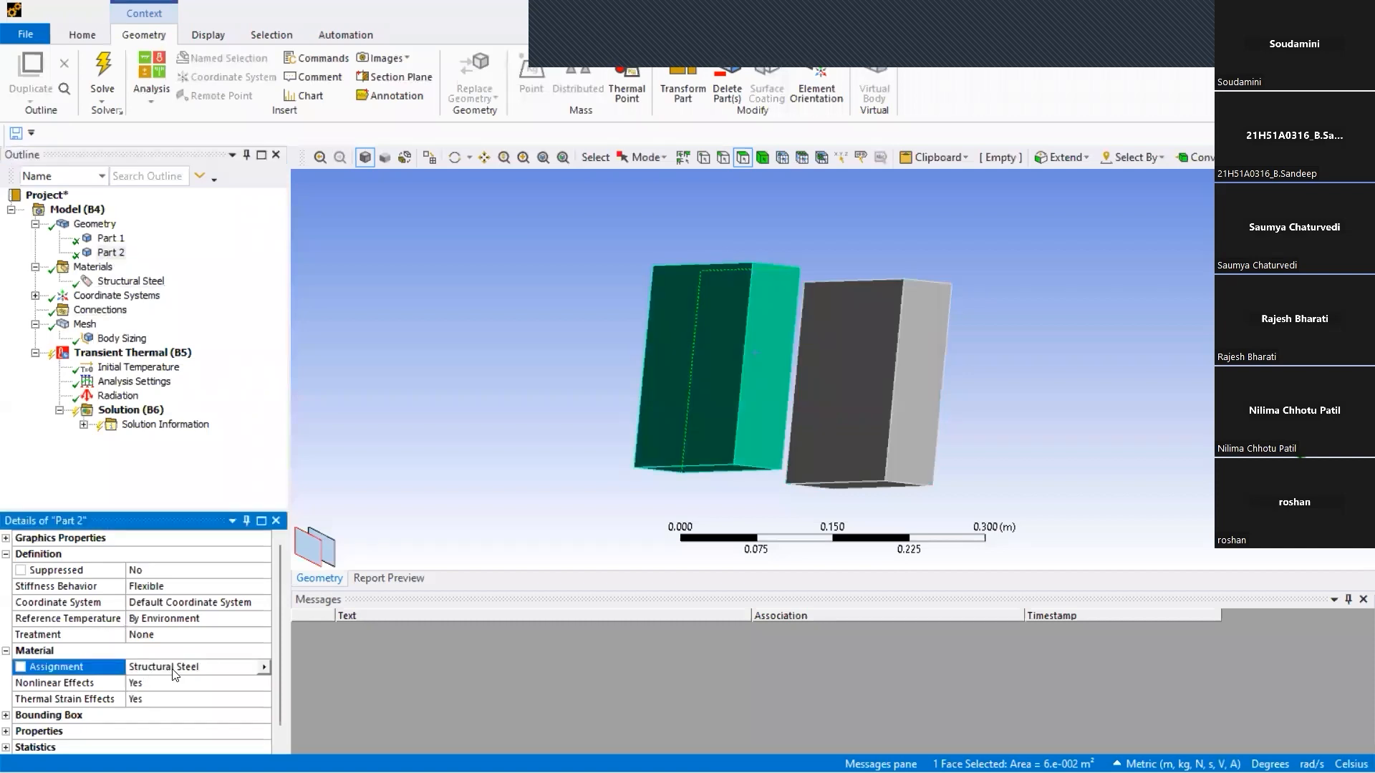
click(265, 669)
click(339, 454)
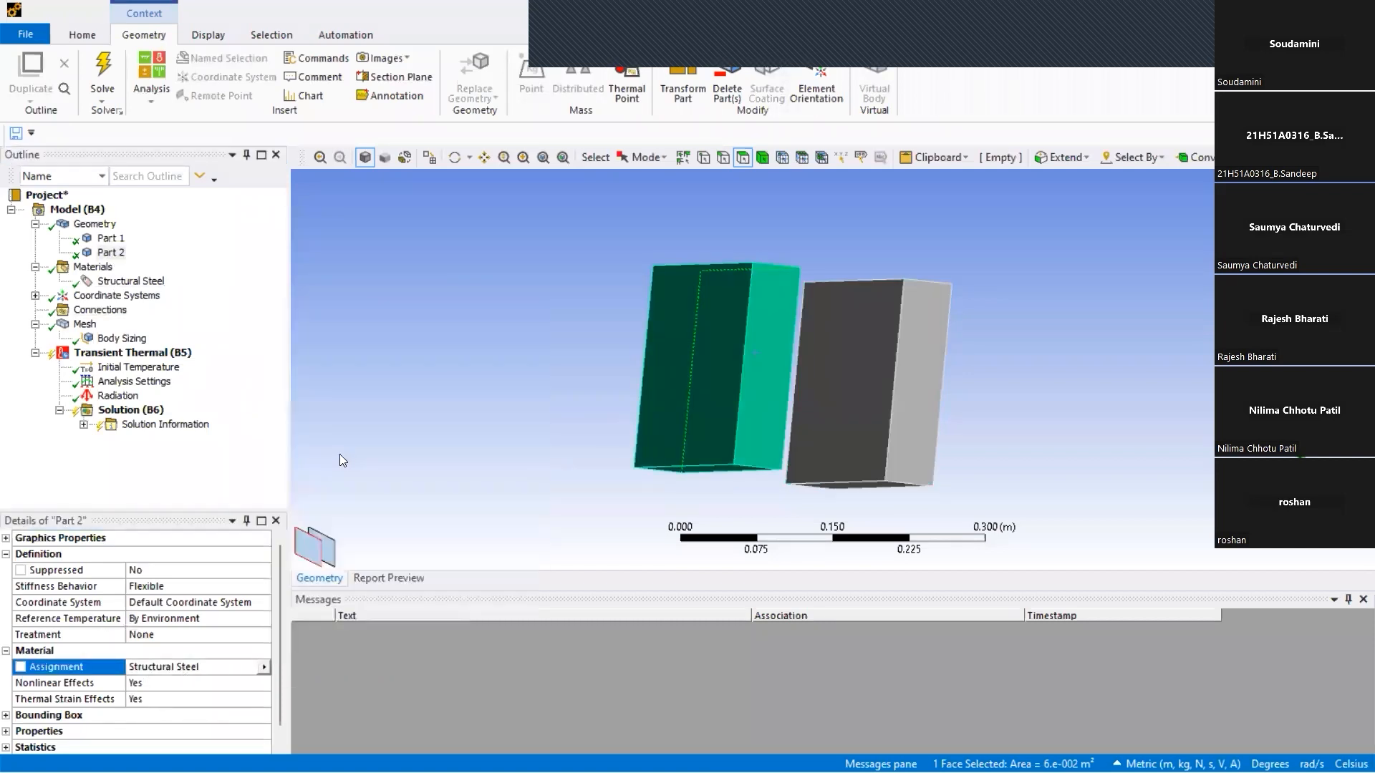
Check the material assignments of Part 1 and Part 2.
click(119, 241)
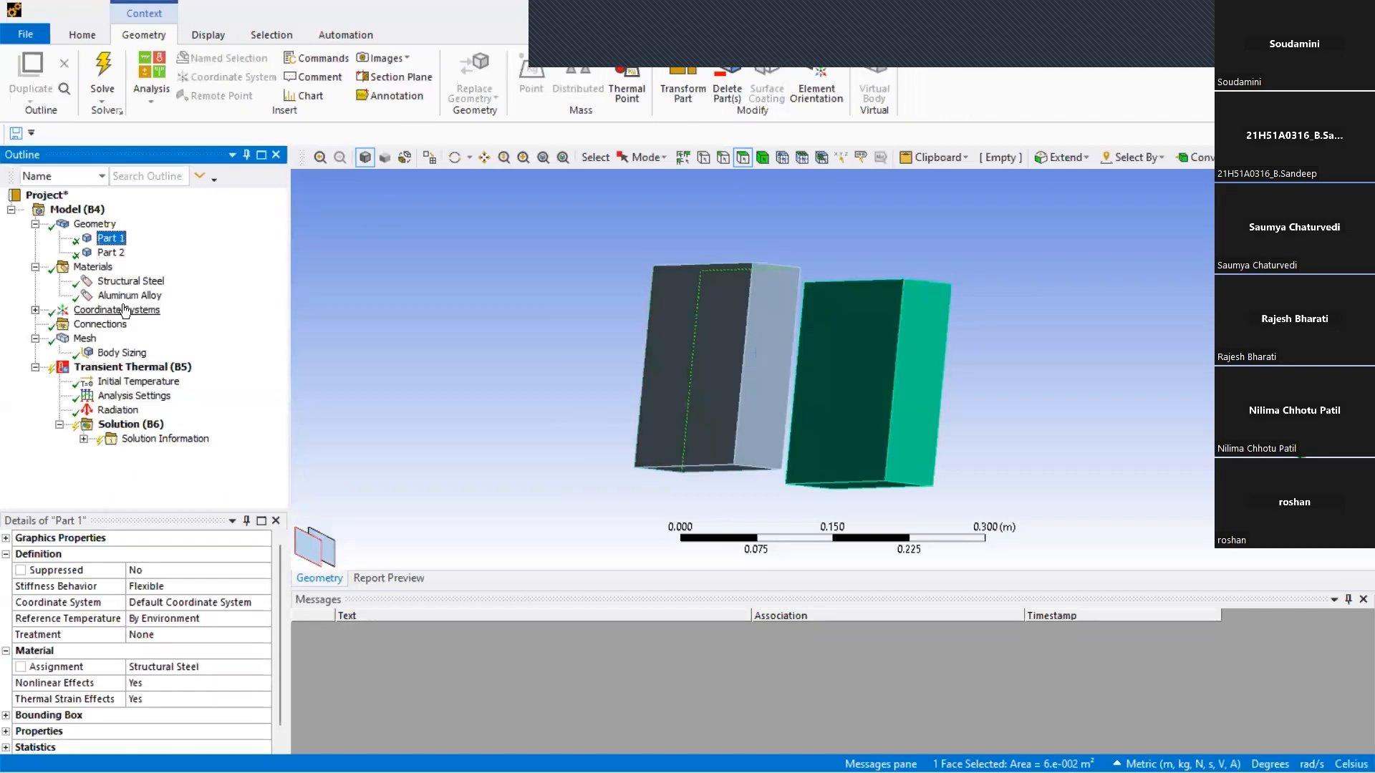
click(92, 668)
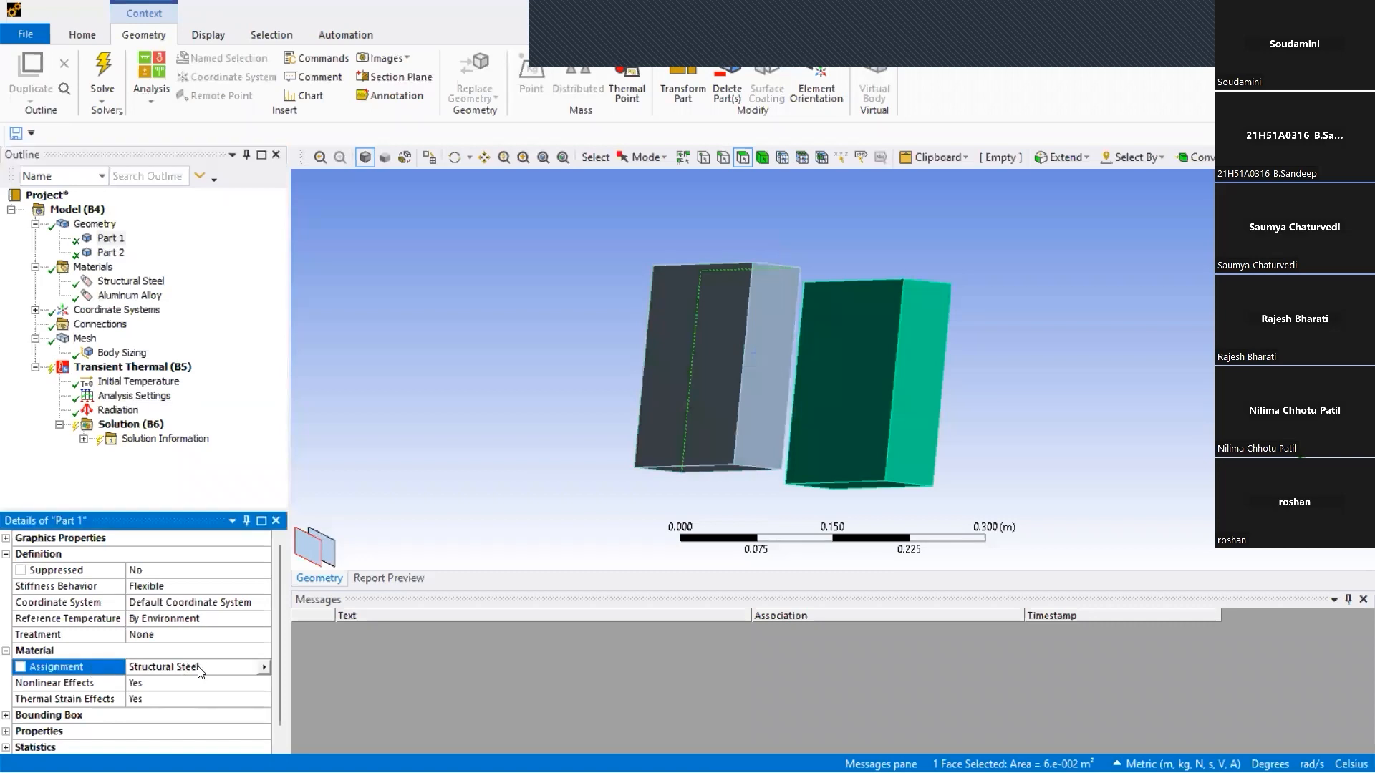
click(115, 254)
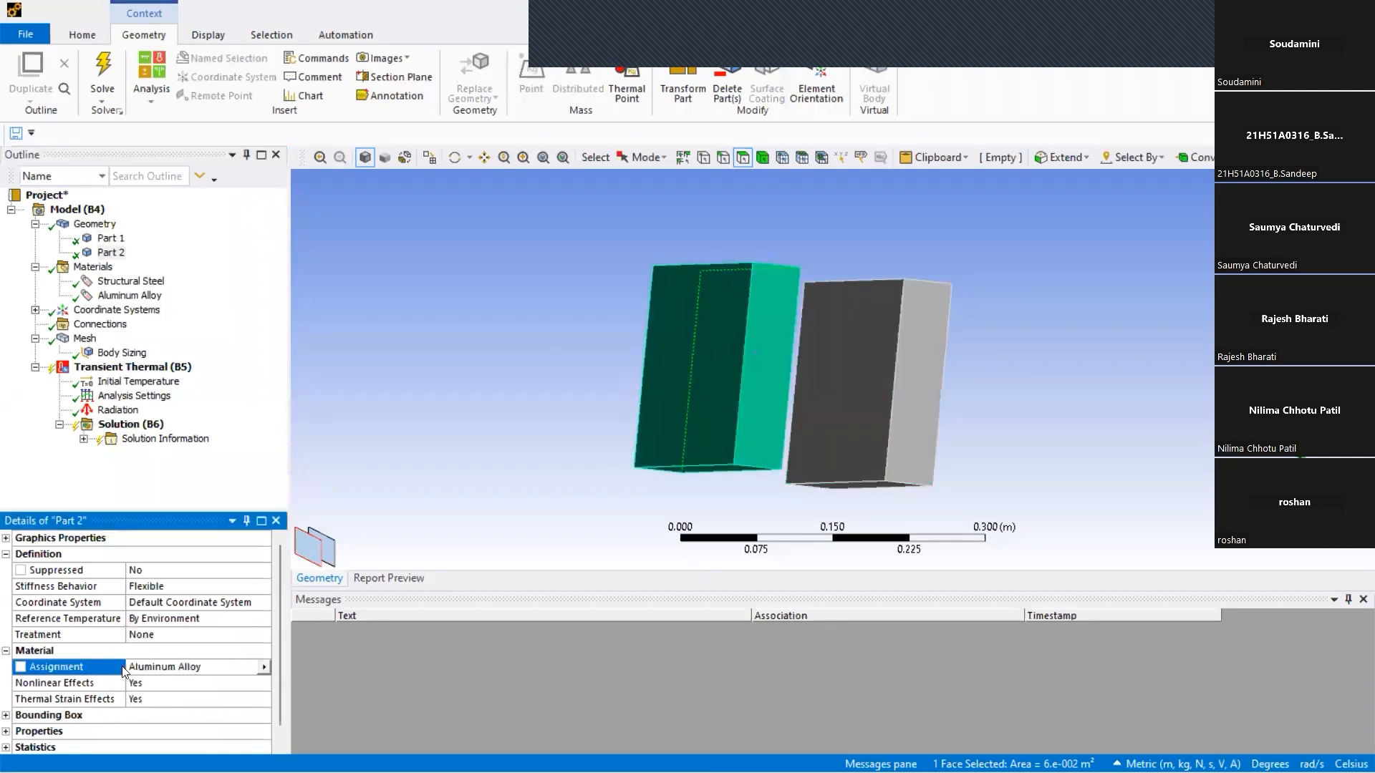
click(36, 267)
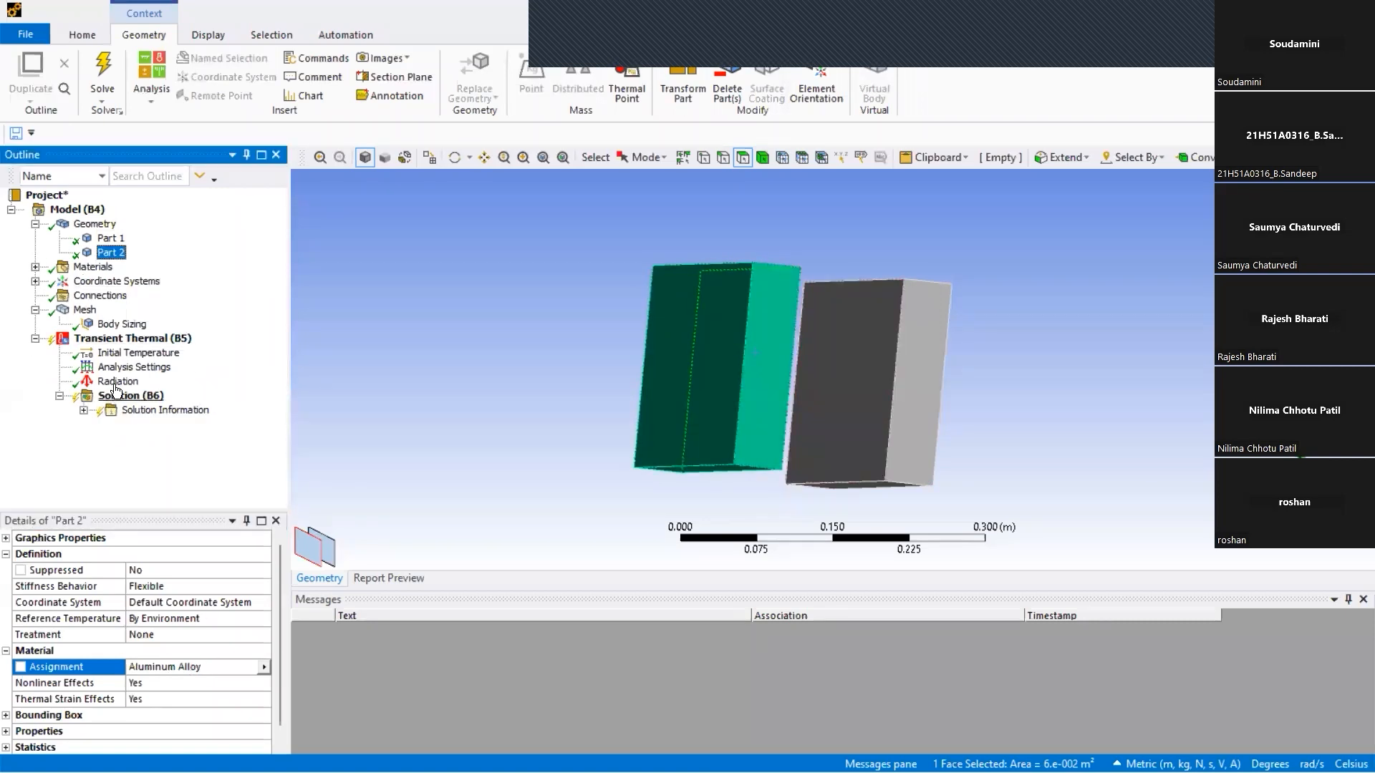
Insert a second Radiation load in the transient thermal analysis and scope it to Part 2's large face that faces Part 1.
right_click(136, 341)
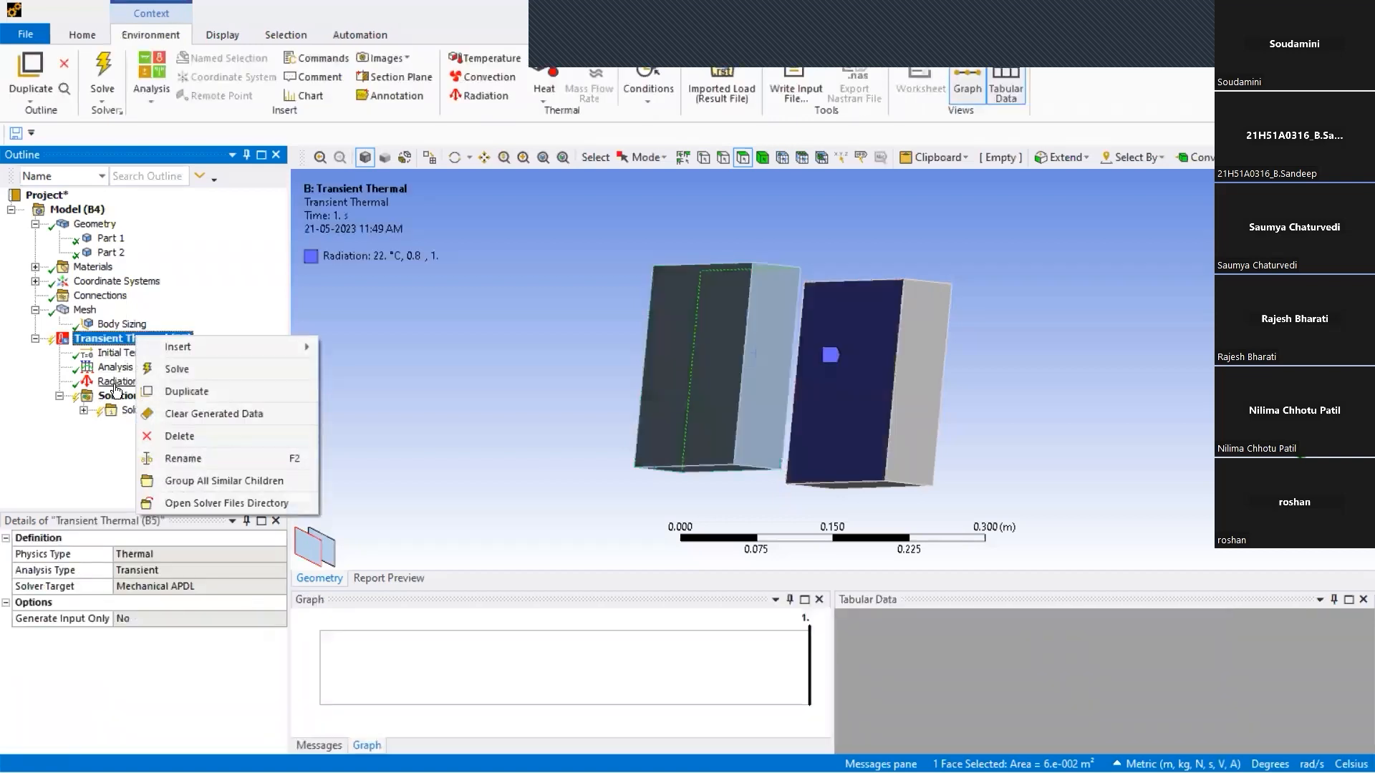
click(118, 385)
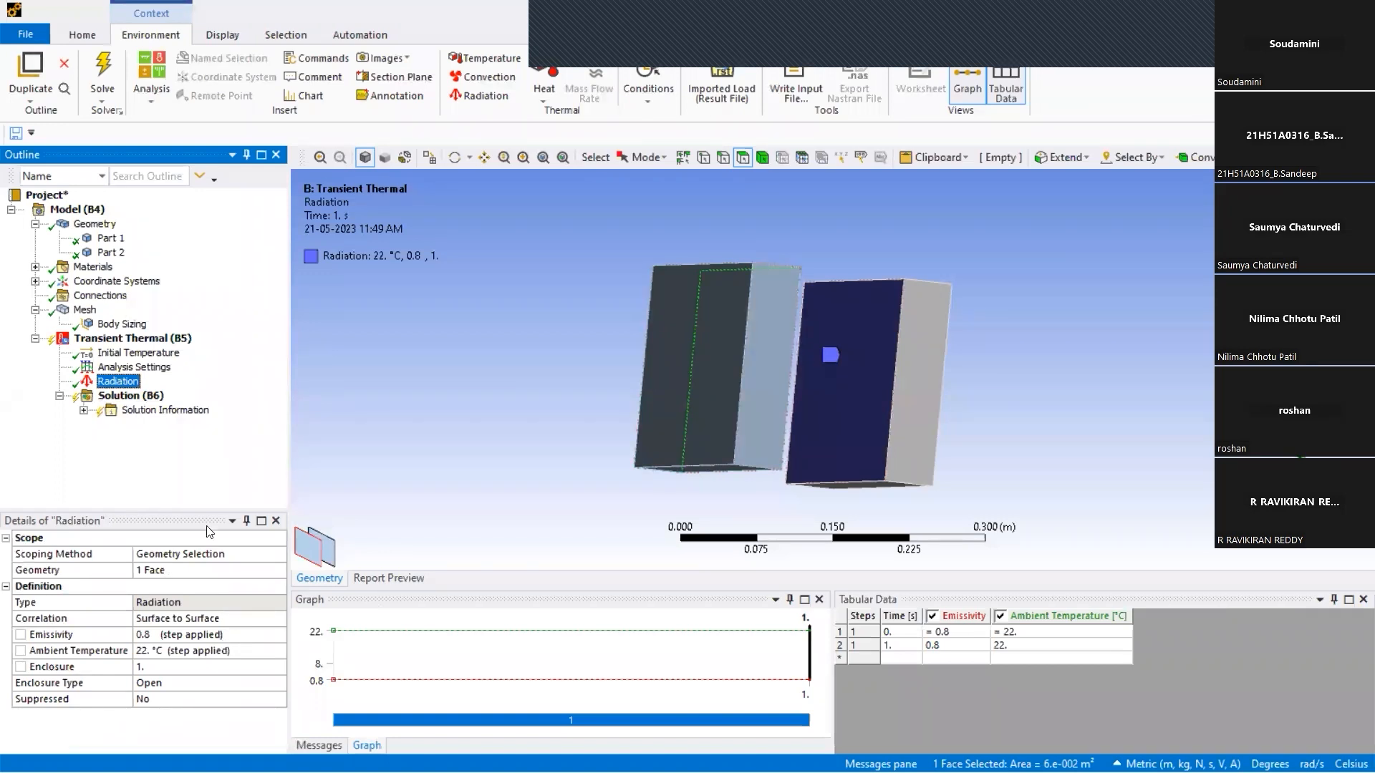
middle_drag(803, 365, 823, 389)
click(696, 352)
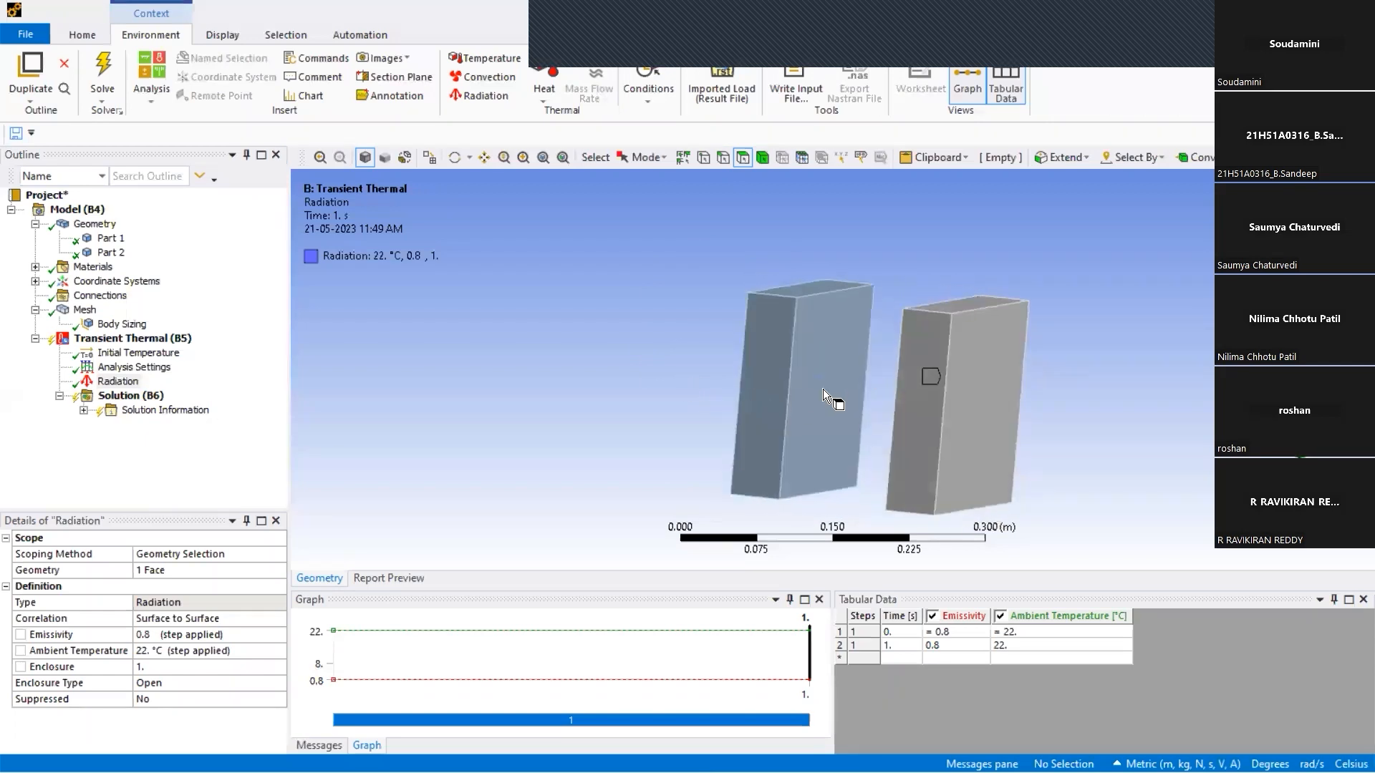
click(836, 384)
click(622, 382)
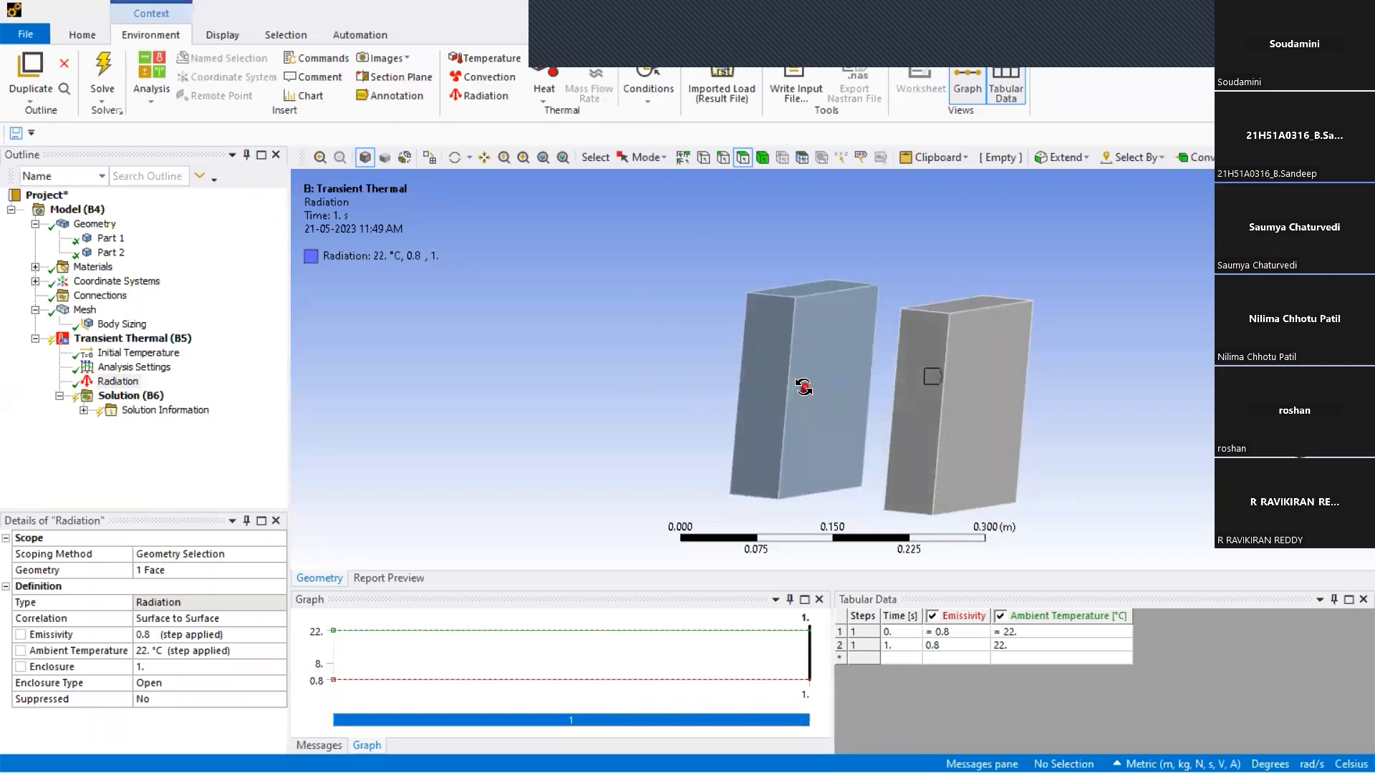
right_click(123, 380)
mouse_move(178, 387)
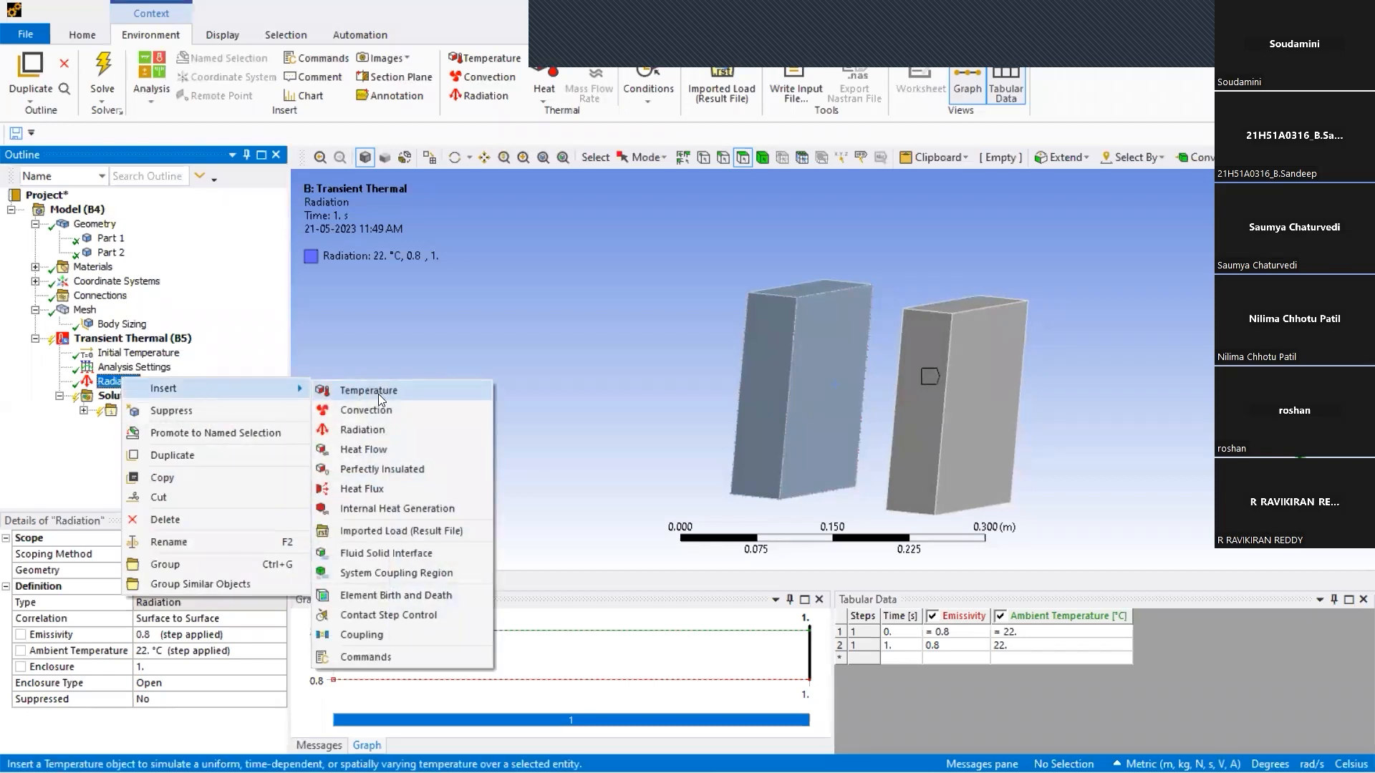
click(383, 421)
click(840, 394)
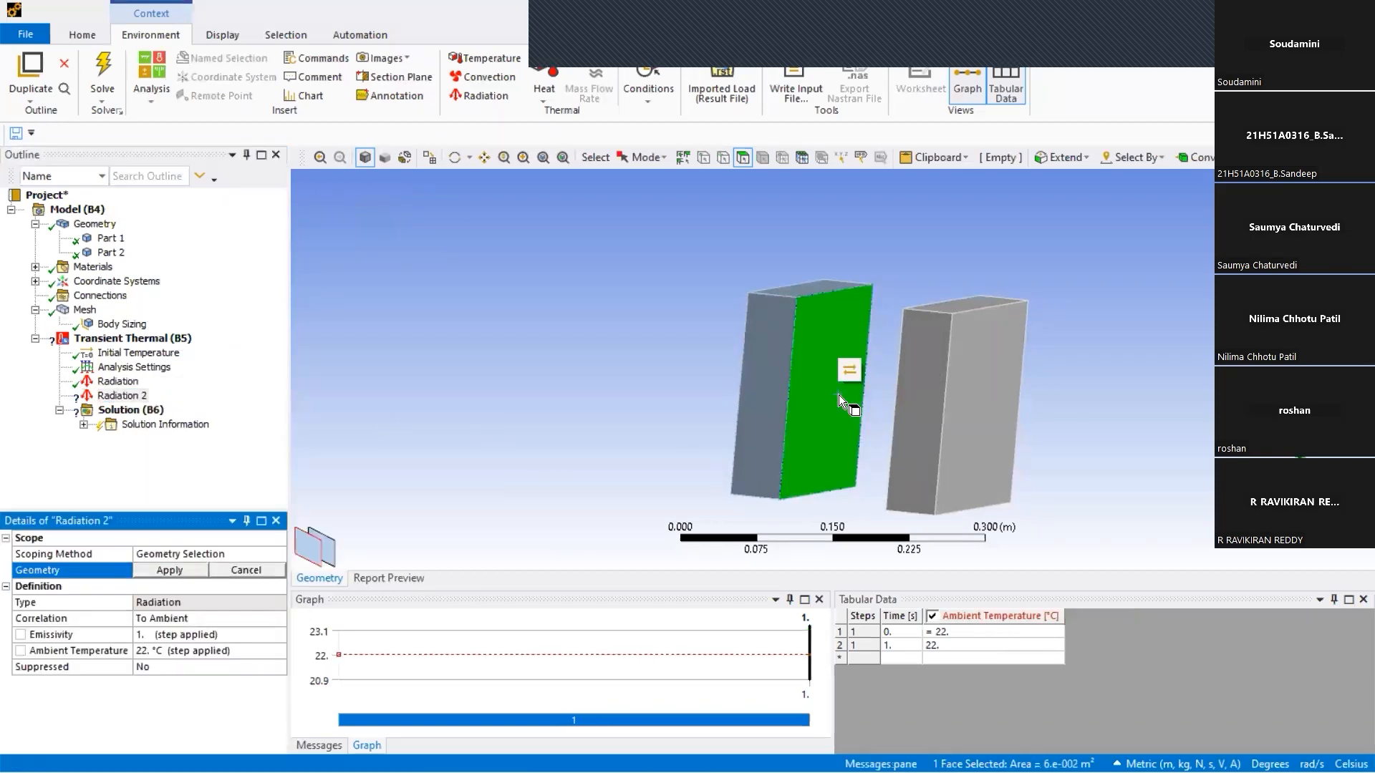
click(172, 570)
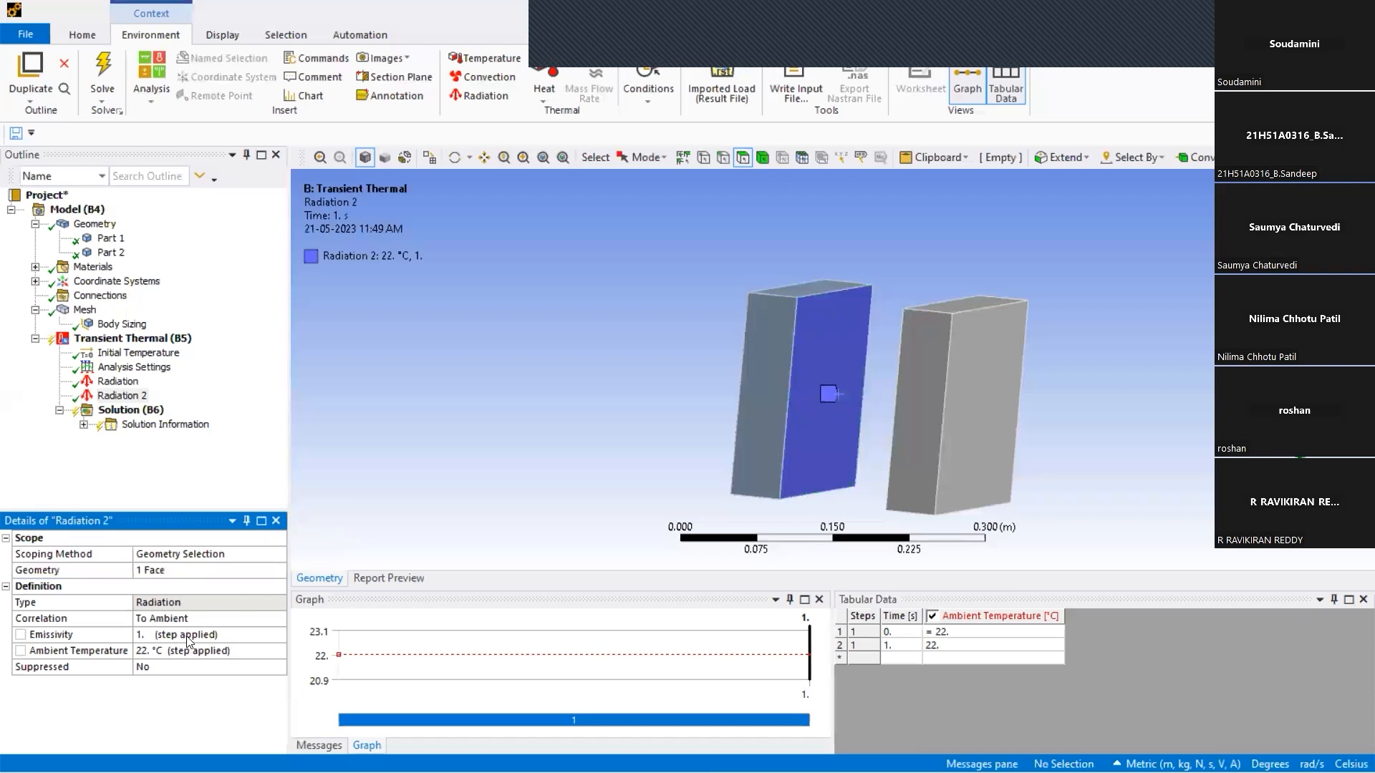
Set the correlation of Radiation 2 to Surface to Surface.
click(188, 619)
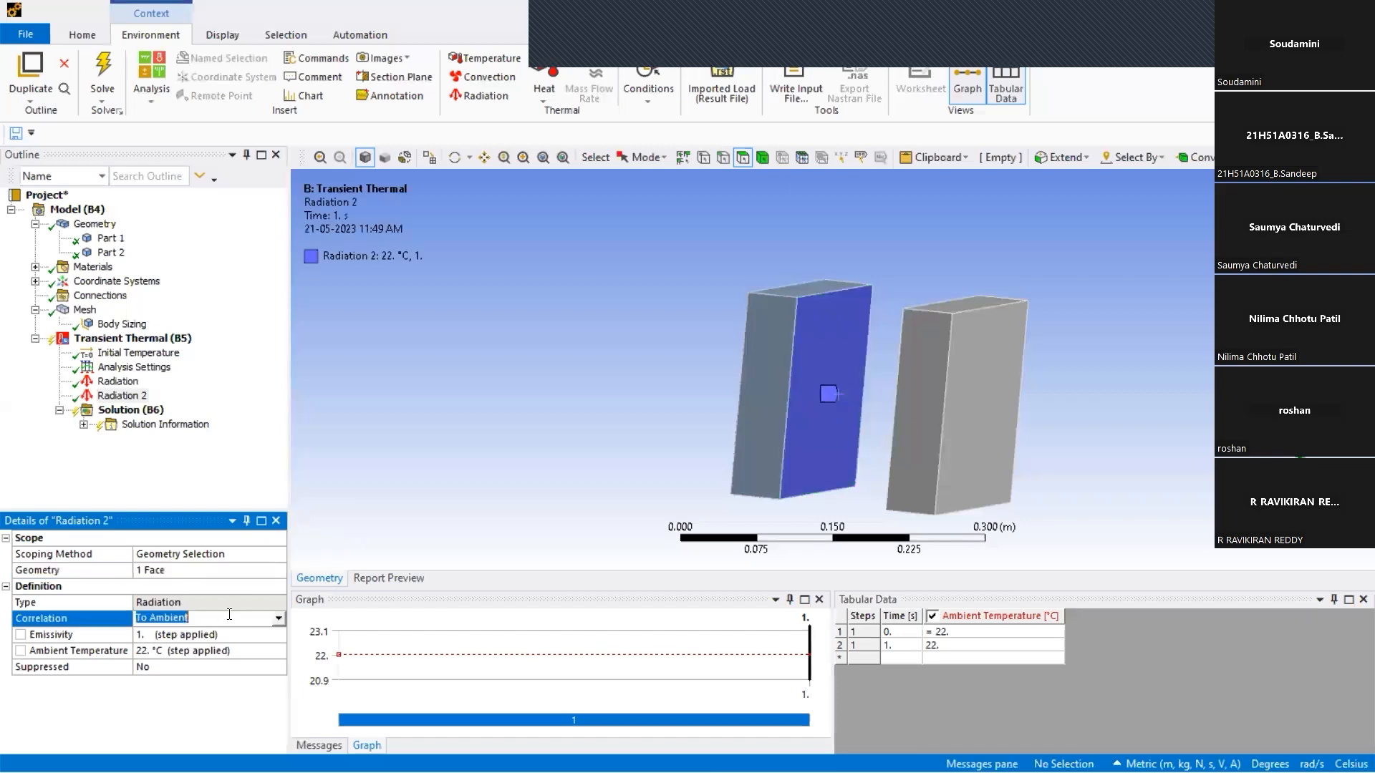
click(279, 619)
click(193, 644)
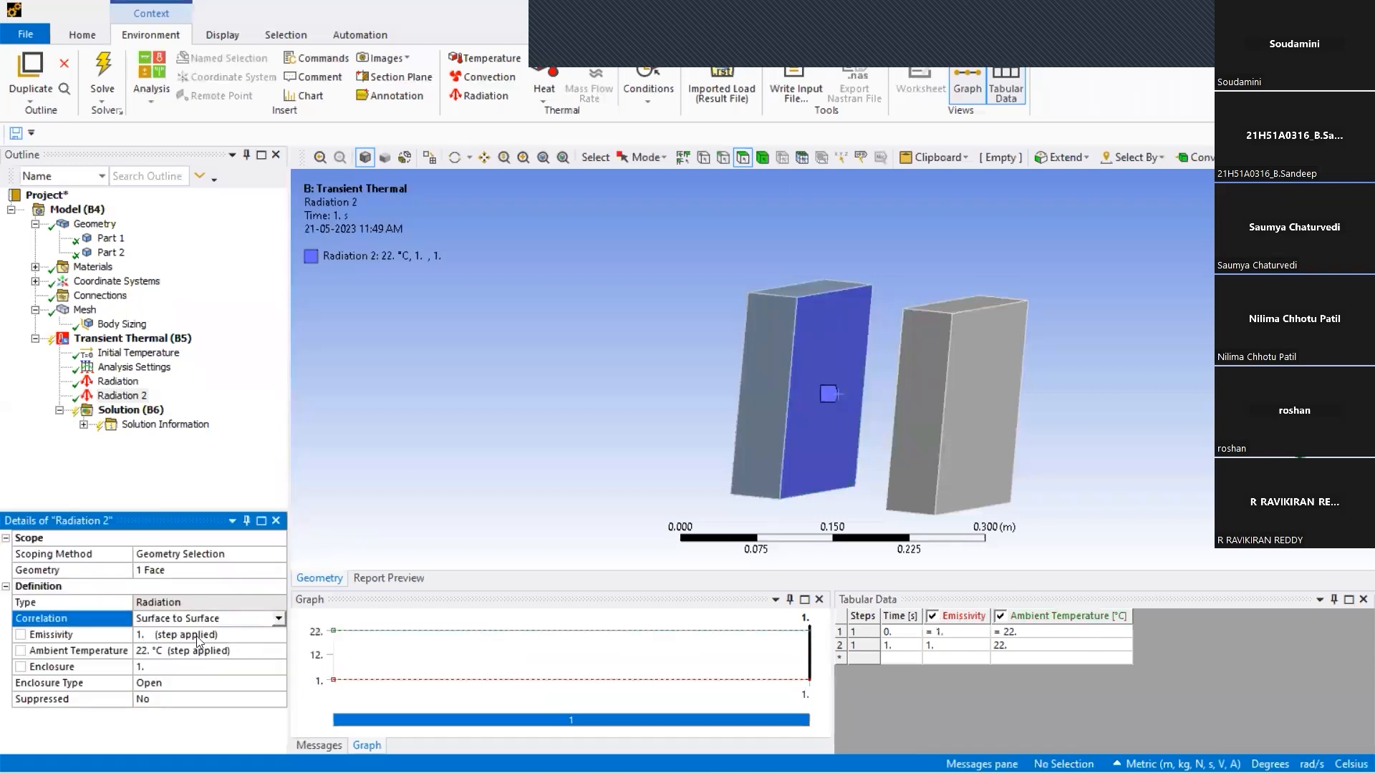
Set the emissivity of Radiation 2 to 0.4.
click(194, 636)
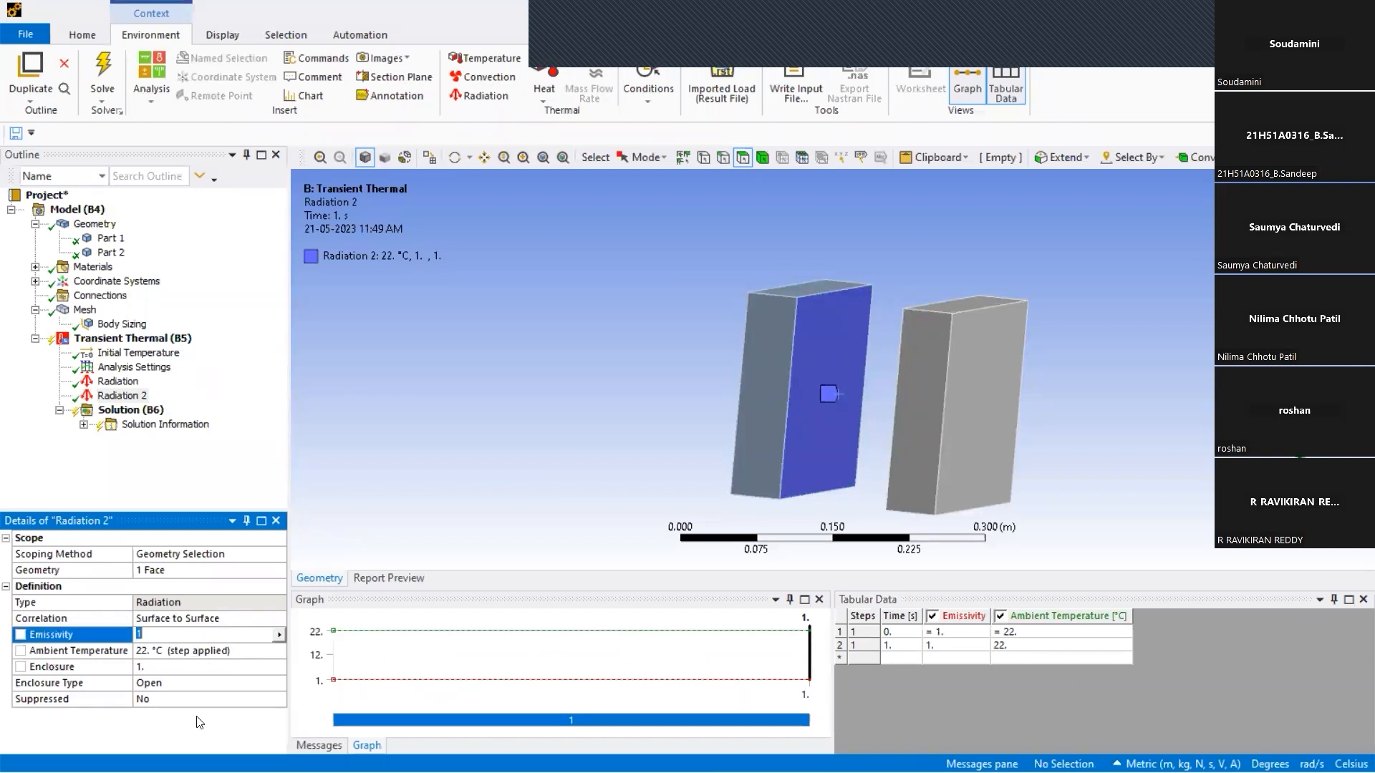
middle_drag(942, 414, 1033, 409)
click(872, 390)
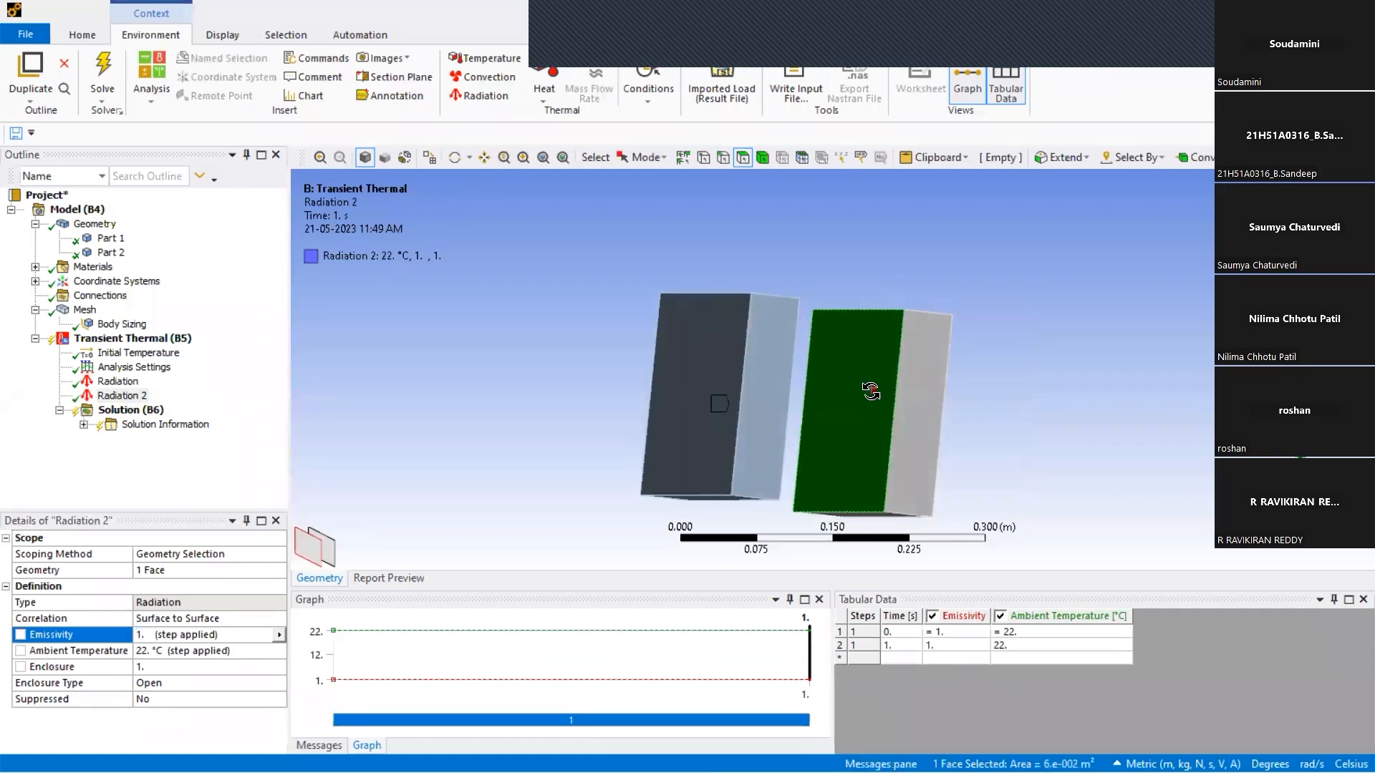
middle_drag(874, 389, 798, 349)
middle_drag(807, 330, 688, 342)
click(544, 428)
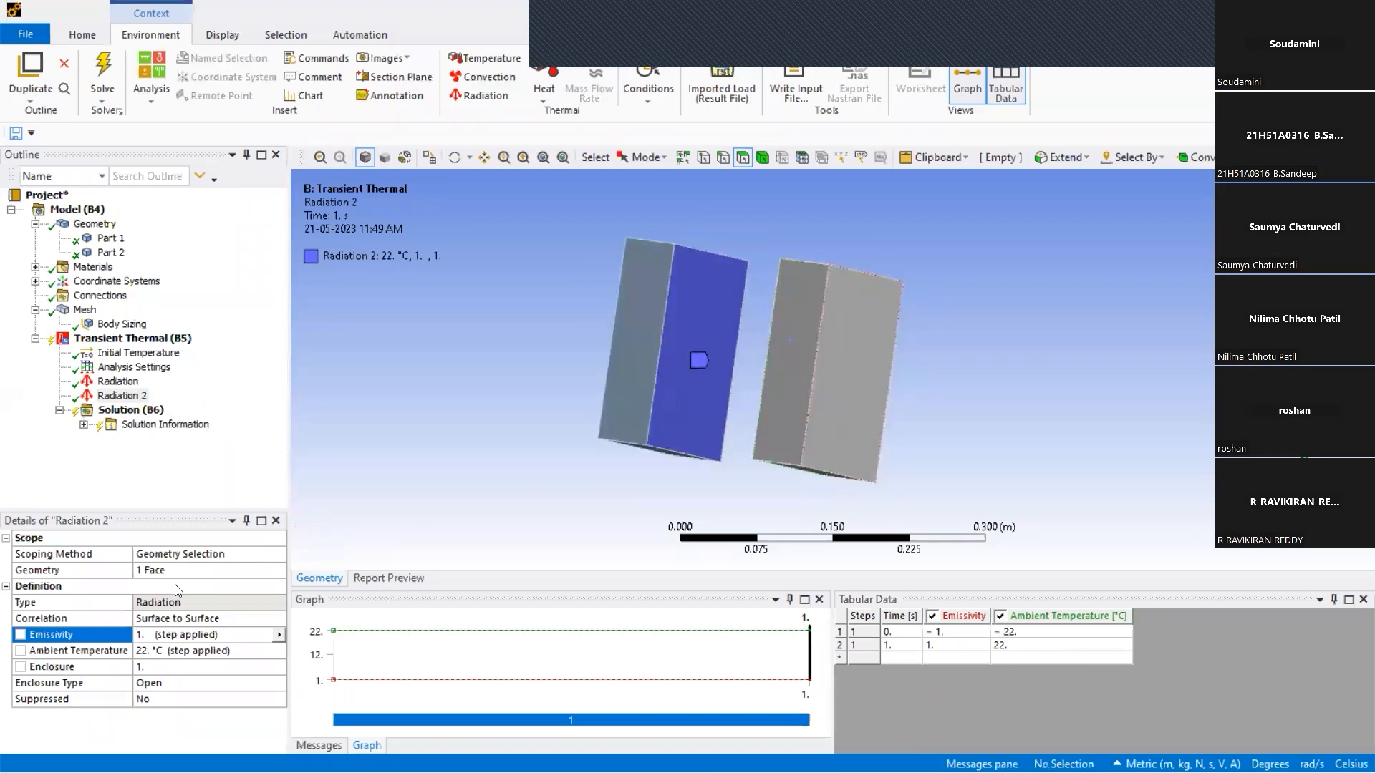
click(184, 656)
click(180, 668)
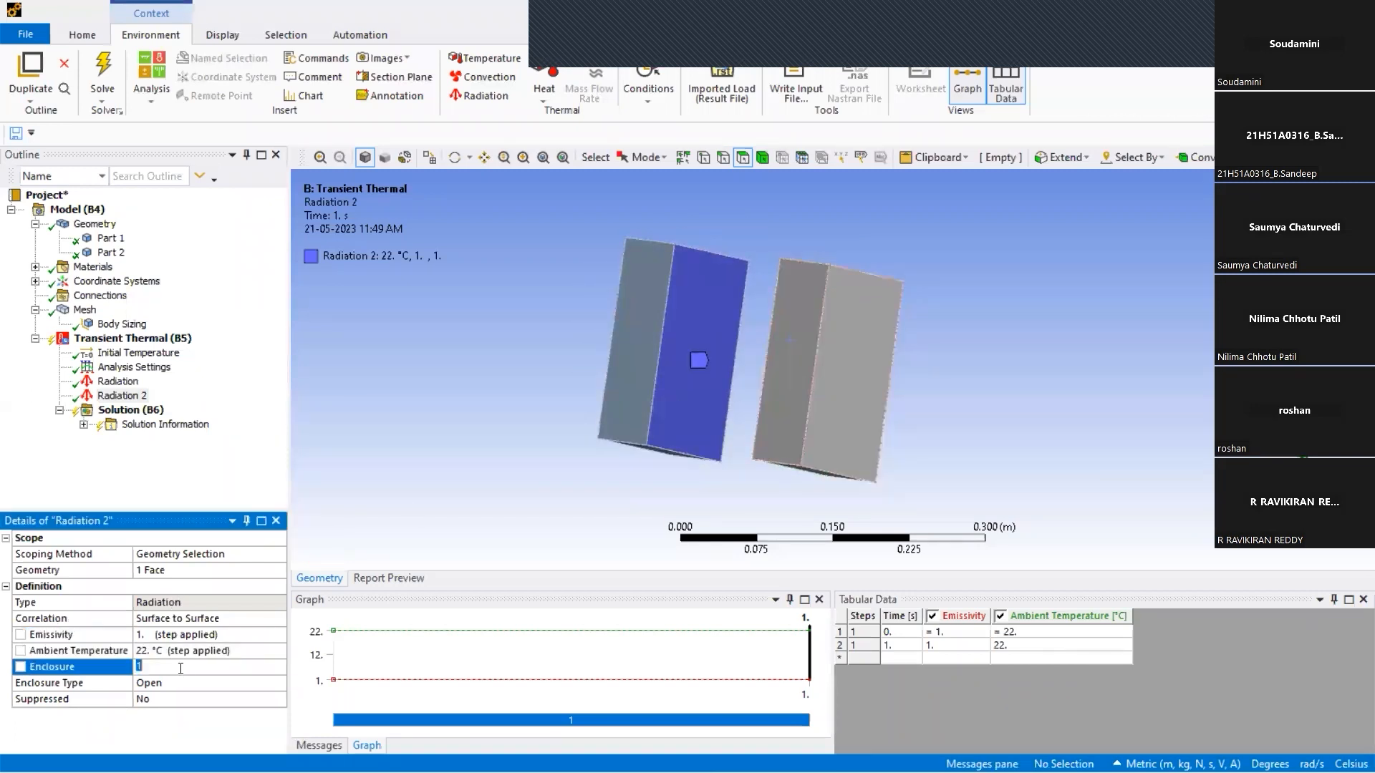
click(190, 635)
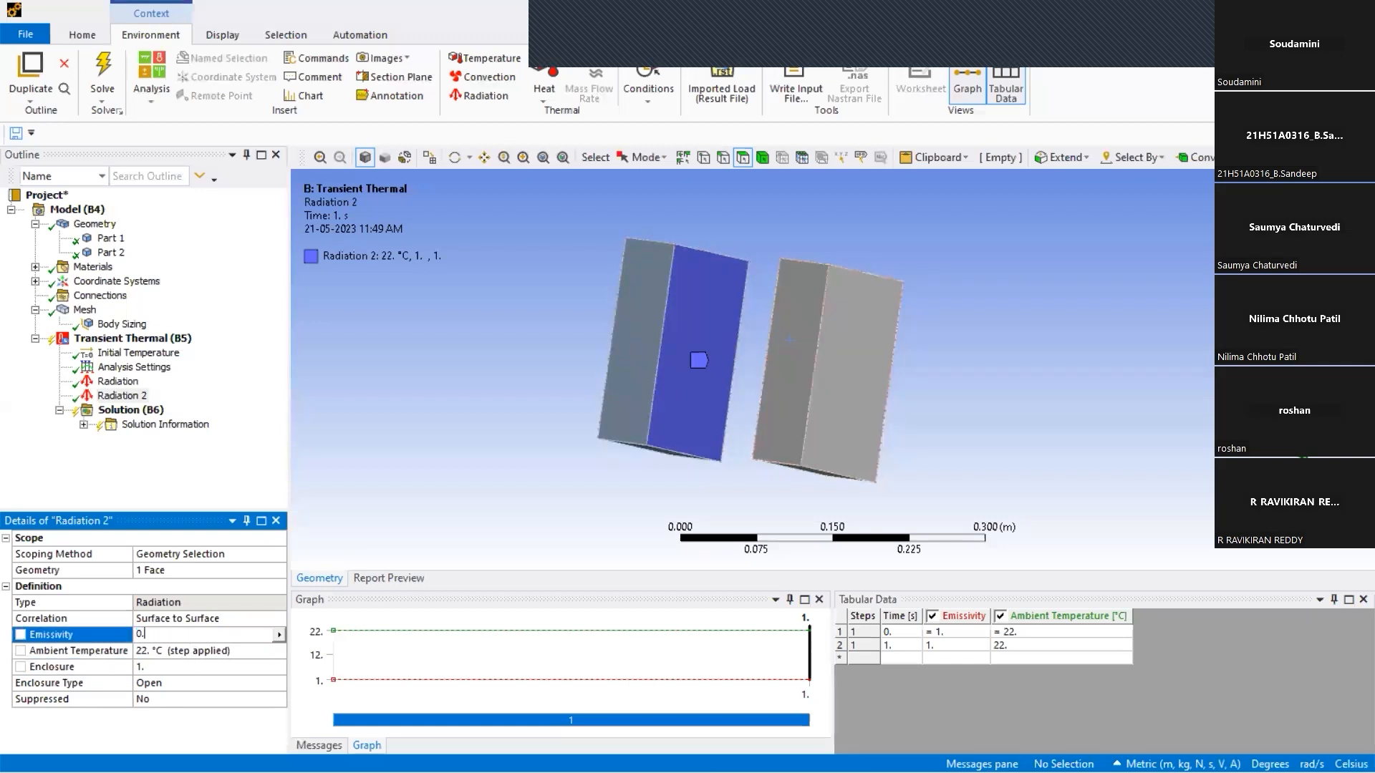
click(72, 463)
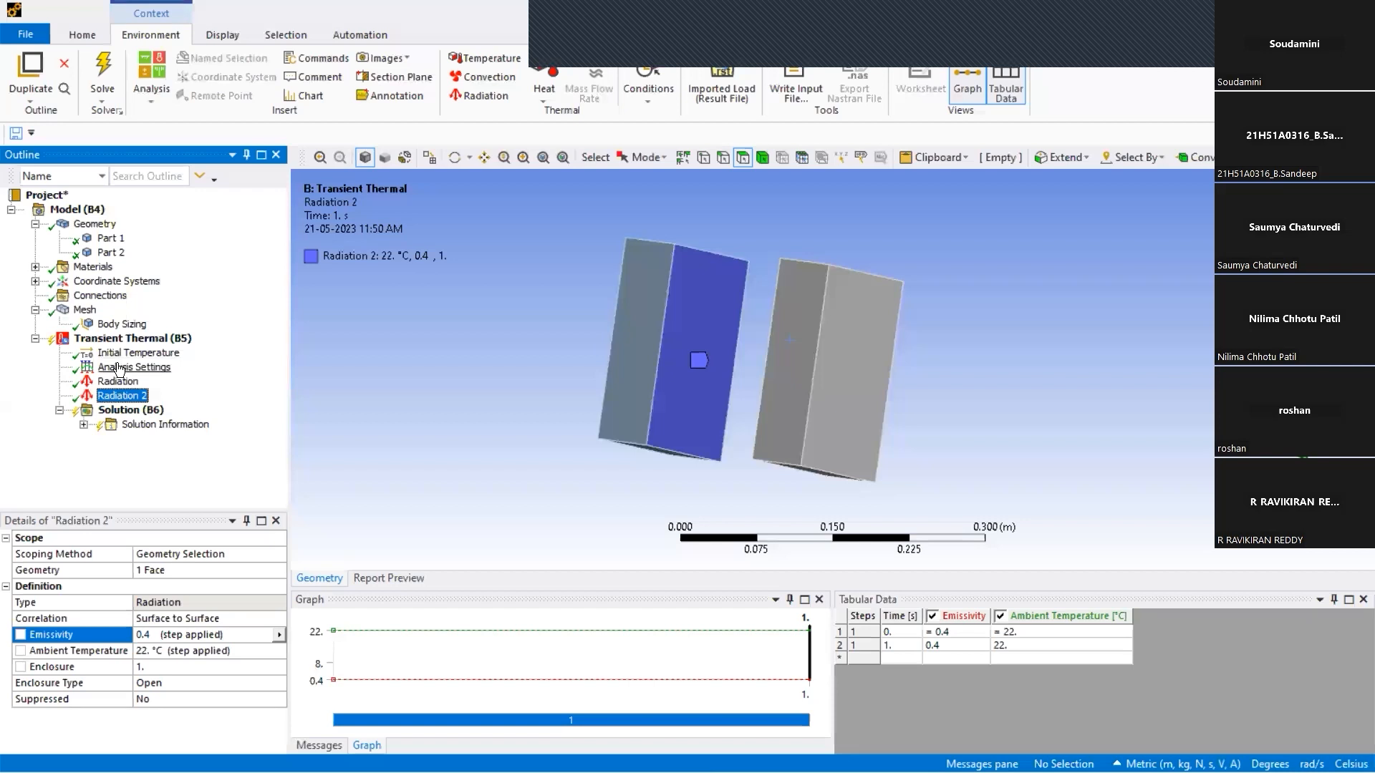
Insert a Temperature load in the transient thermal analysis on Part 1's large outer face, the one facing away from Part 2.
middle_drag(700, 365, 894, 235)
click(891, 354)
click(940, 428)
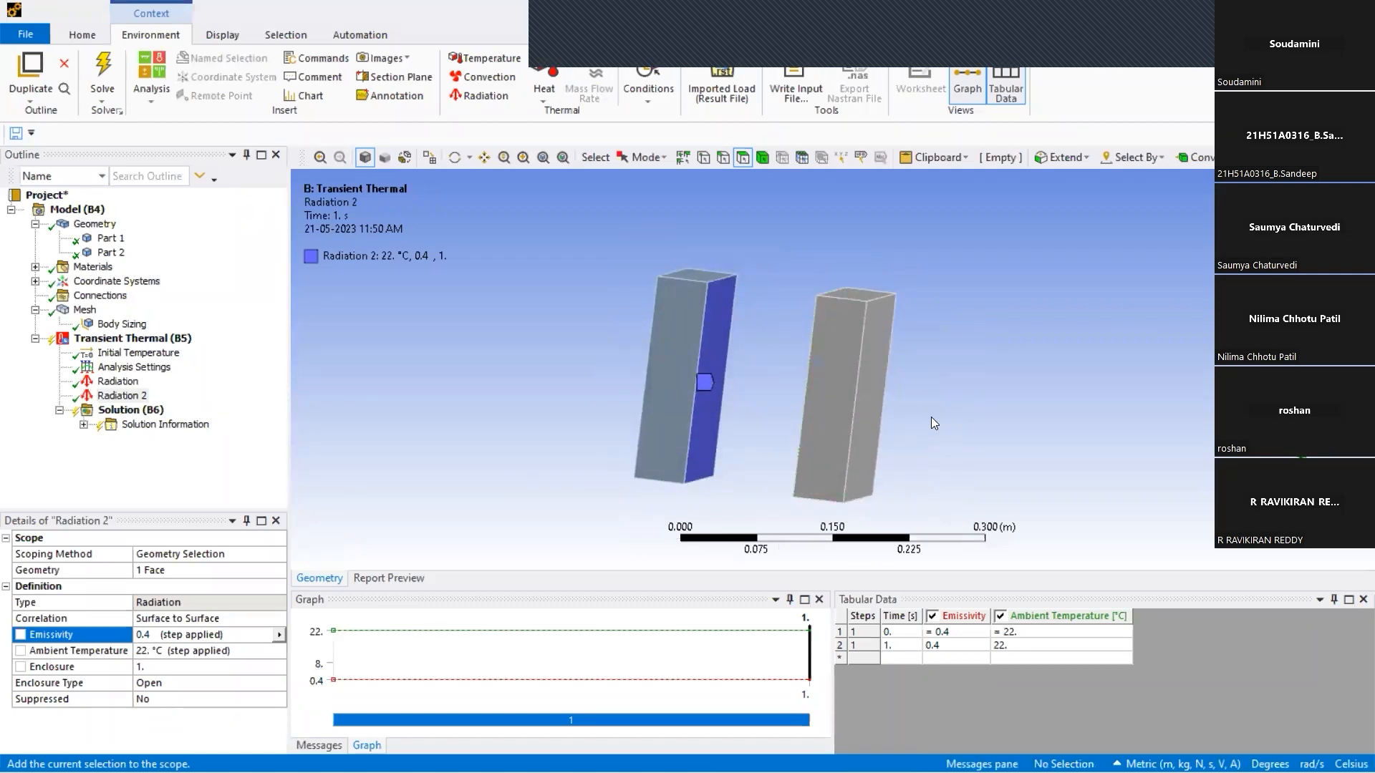
middle_drag(853, 356, 885, 400)
click(886, 399)
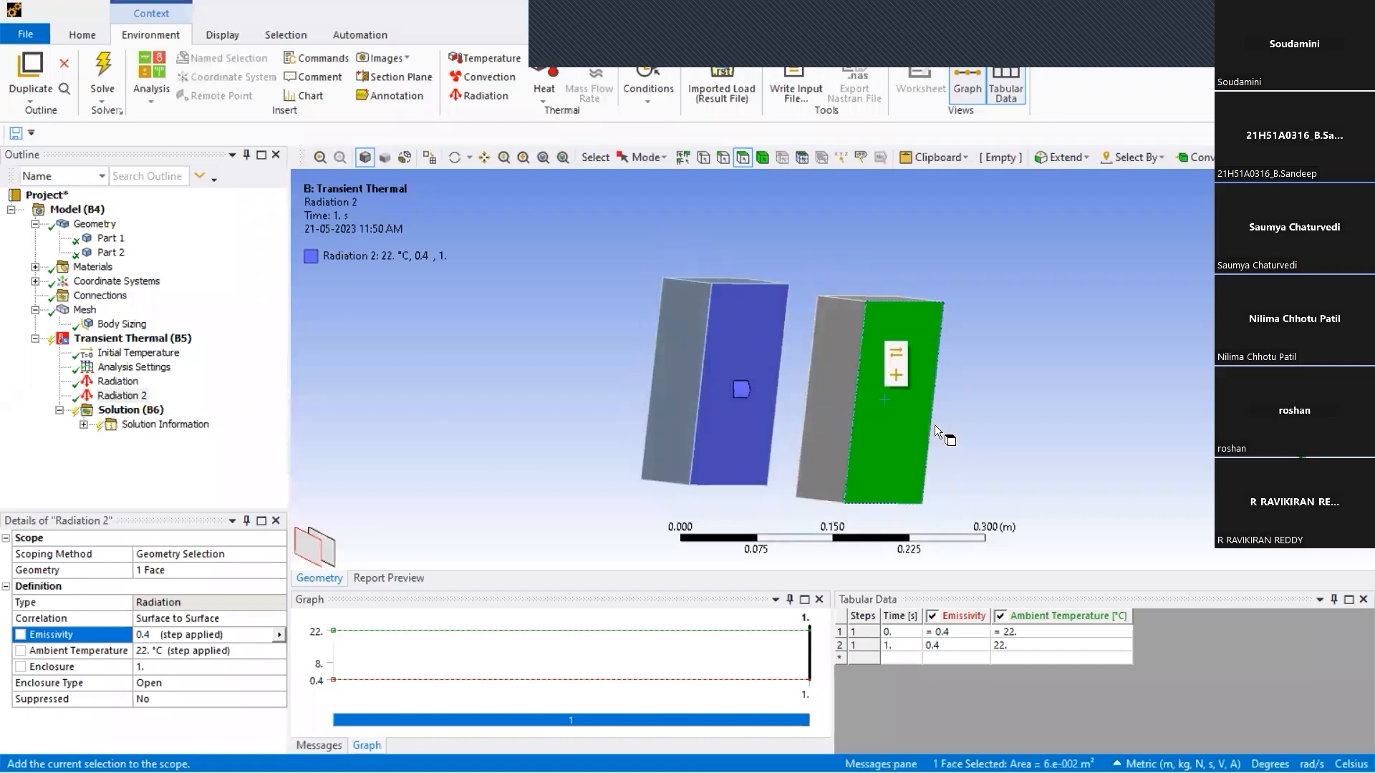
right_click(122, 372)
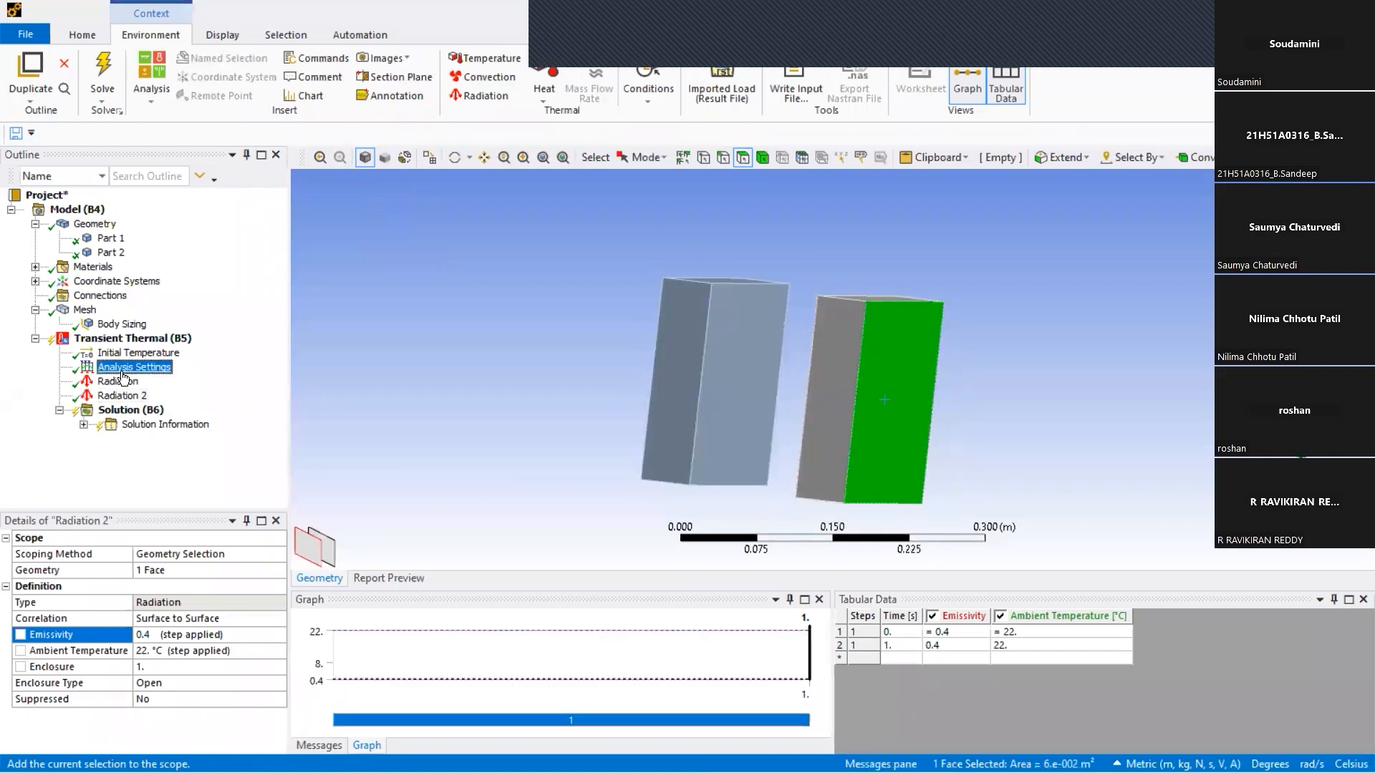
right_click(123, 343)
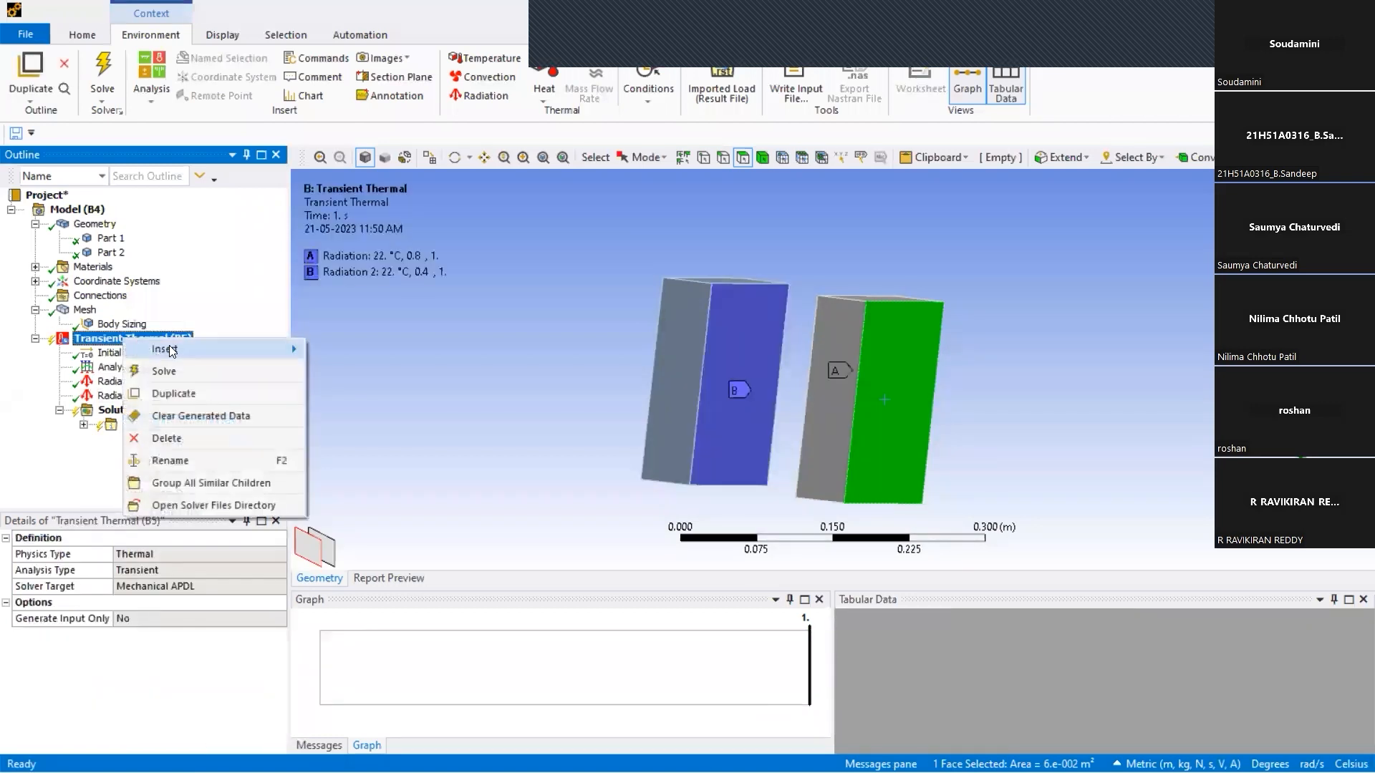
mouse_move(194, 348)
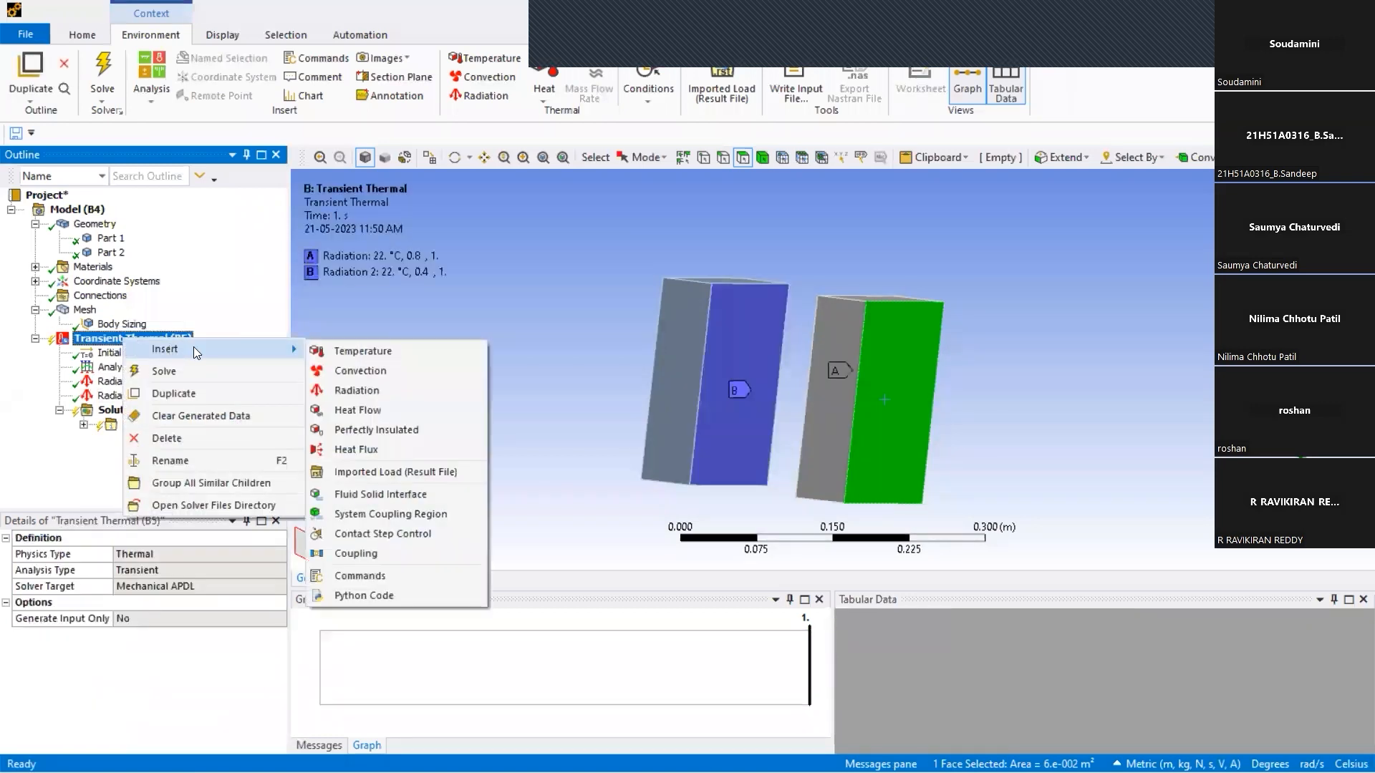
click(344, 351)
middle_drag(811, 350, 886, 371)
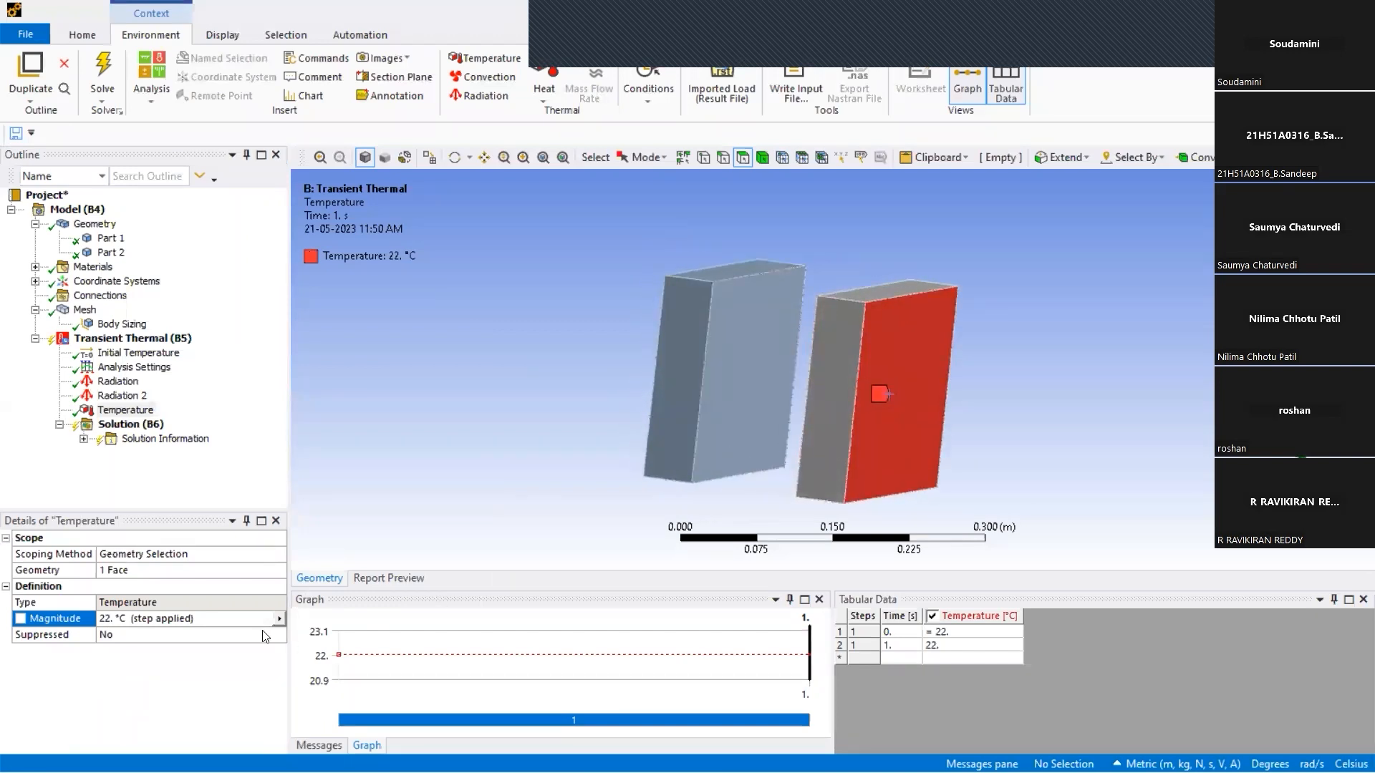
Set the magnitude of the Temperature load on Part 1 to 1000 °C.
click(200, 620)
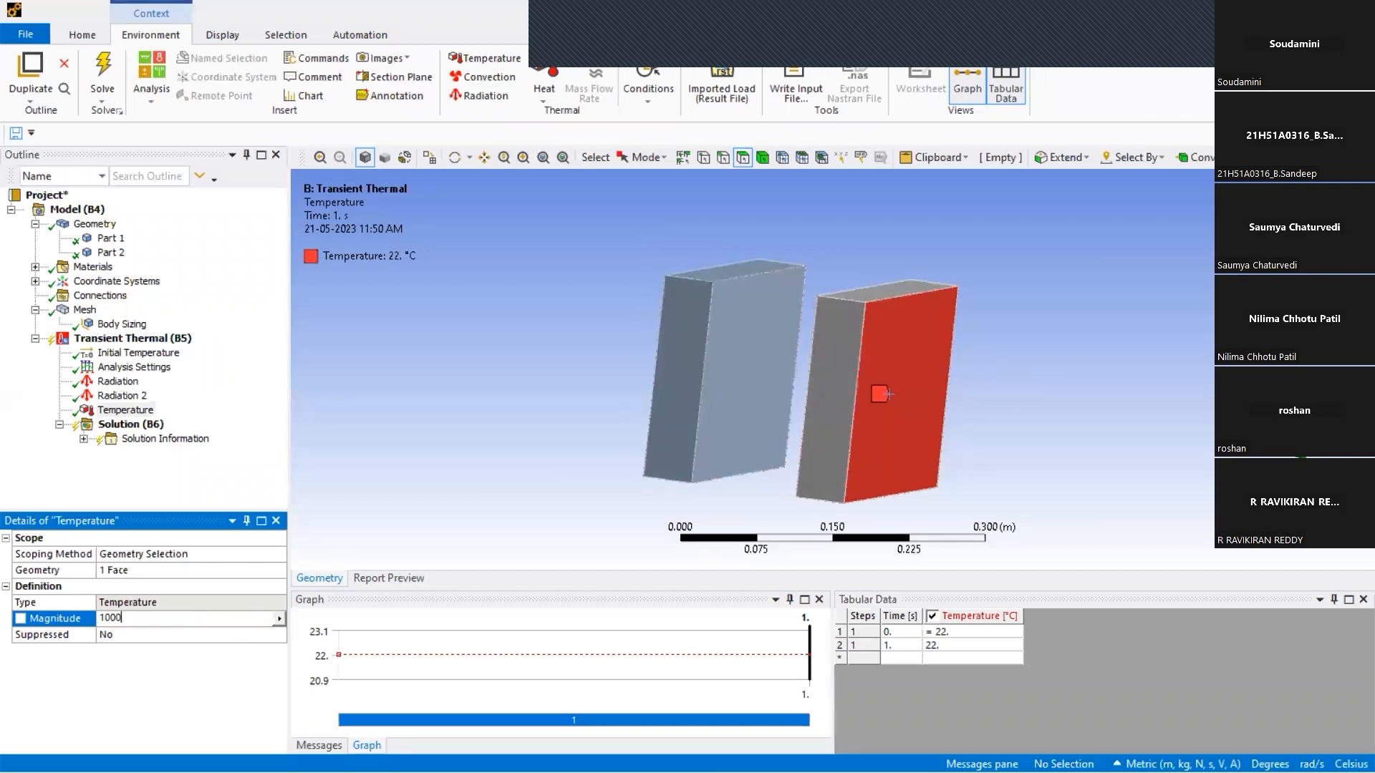
key(Return)
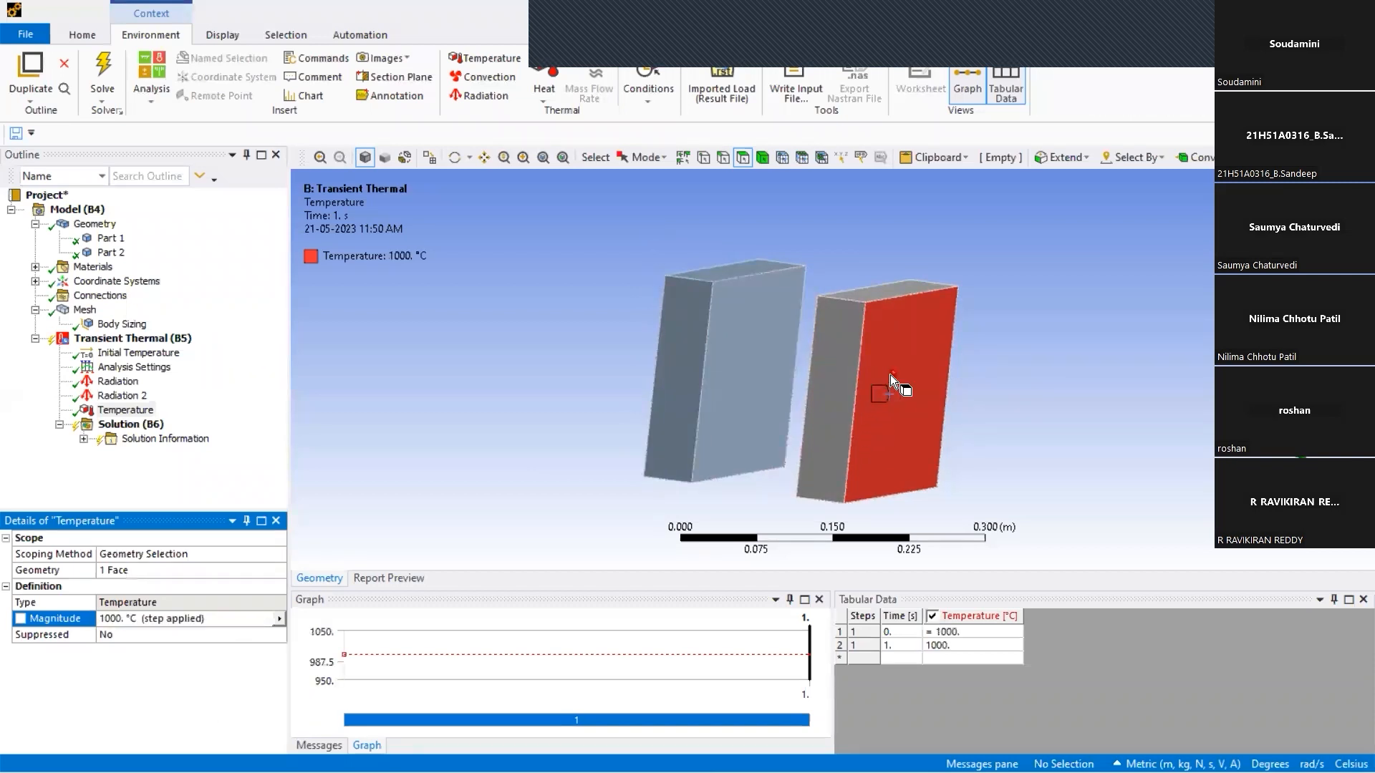
mouse_move(891, 375)
middle_down()
mouse_move(938, 354)
mouse_move(874, 371)
middle_up()
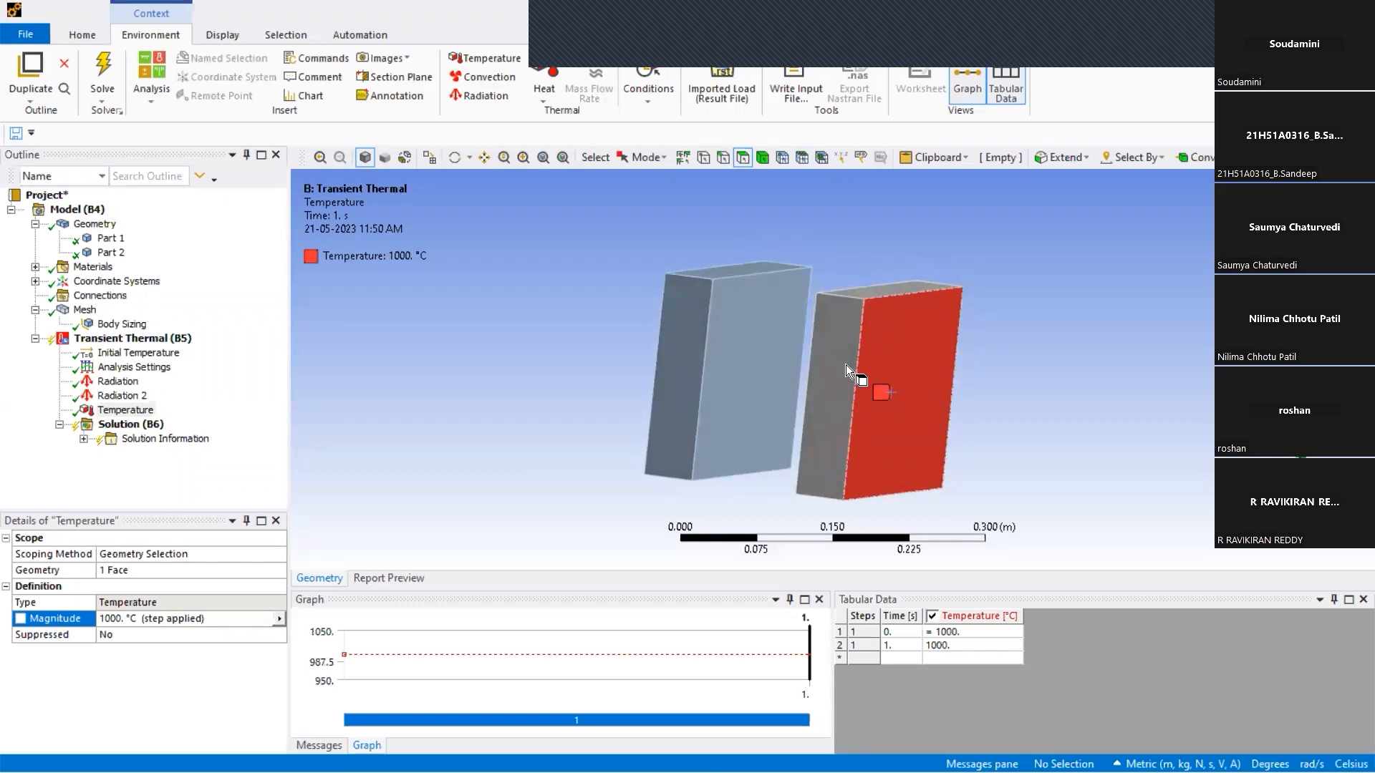
Insert a second Temperature load on Part 2's large outer face, facing away from Part 1, with a magnitude of 30 °C.
right_click(140, 338)
mouse_move(298, 341)
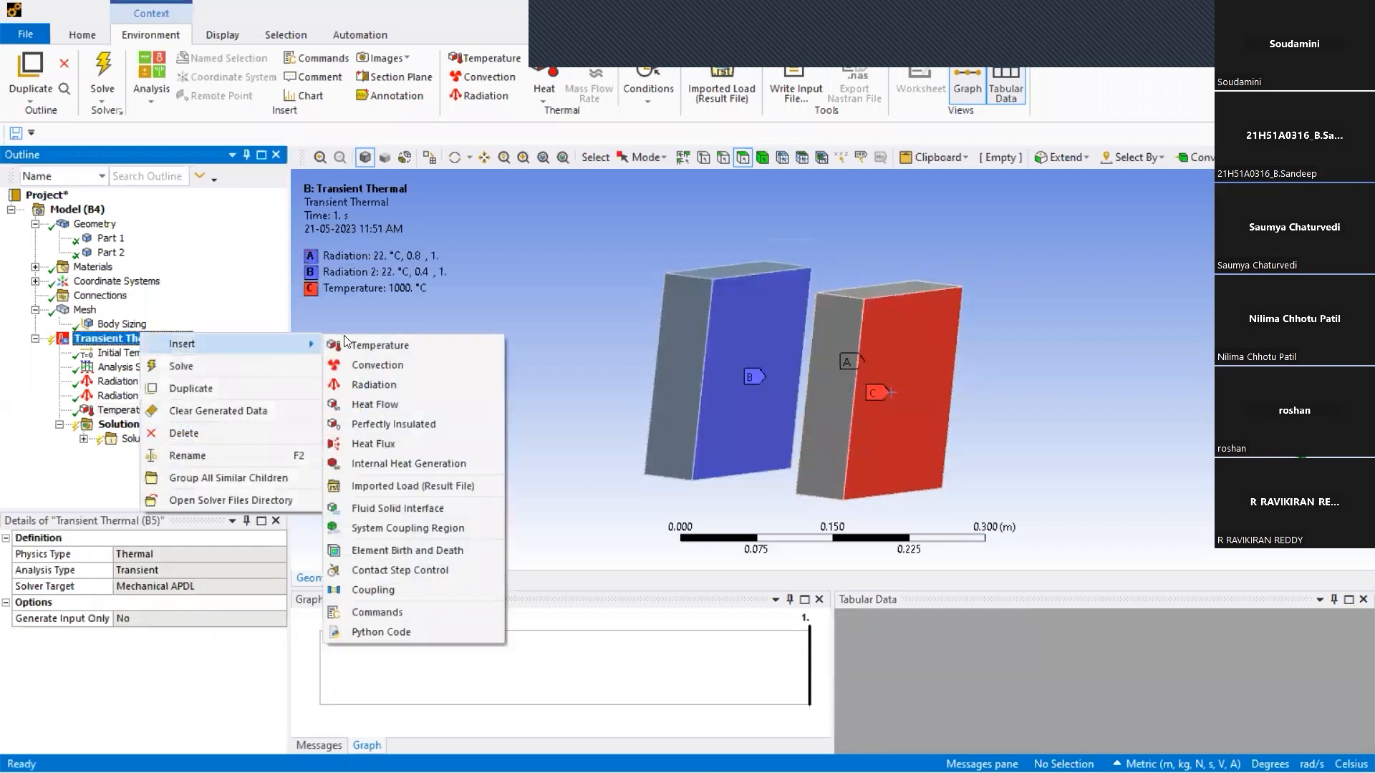
click(351, 344)
middle_drag(578, 337, 772, 343)
click(704, 361)
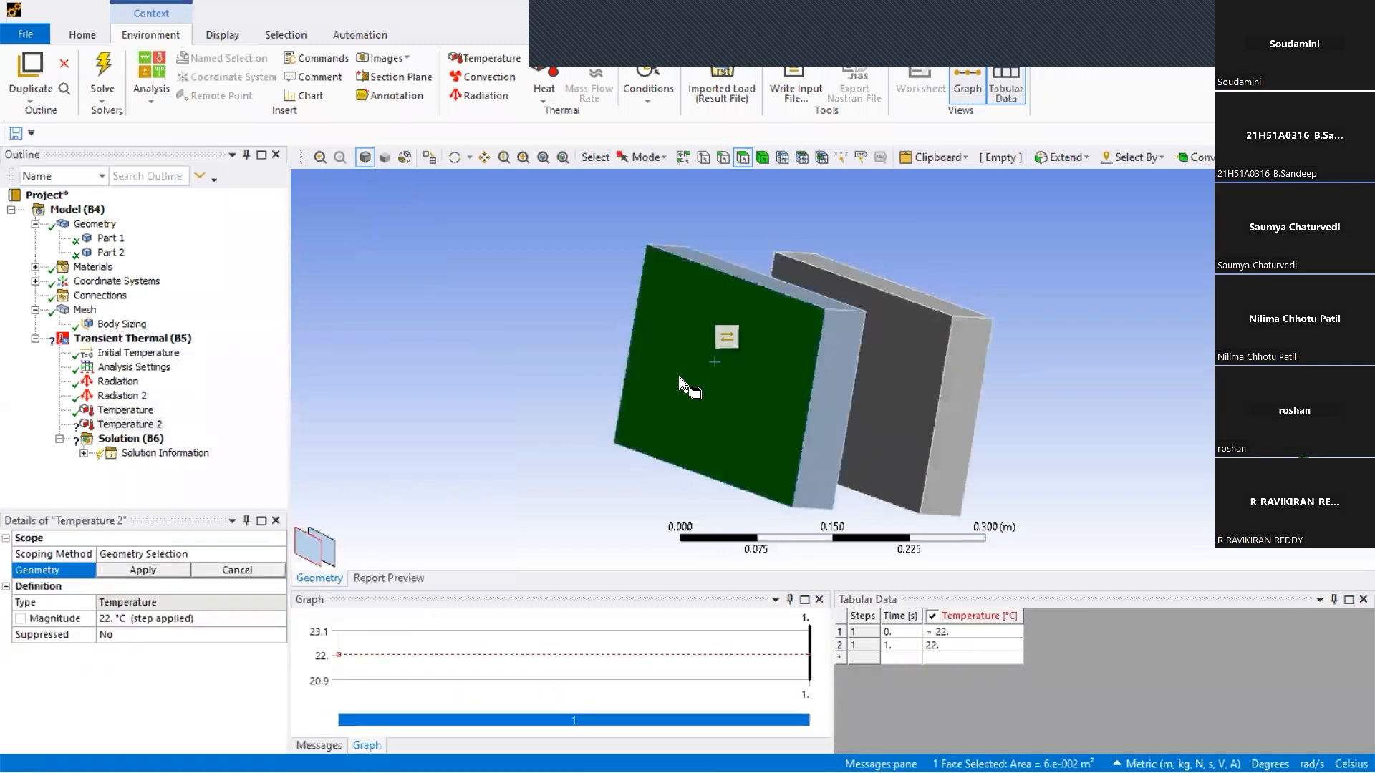
click(142, 570)
click(145, 617)
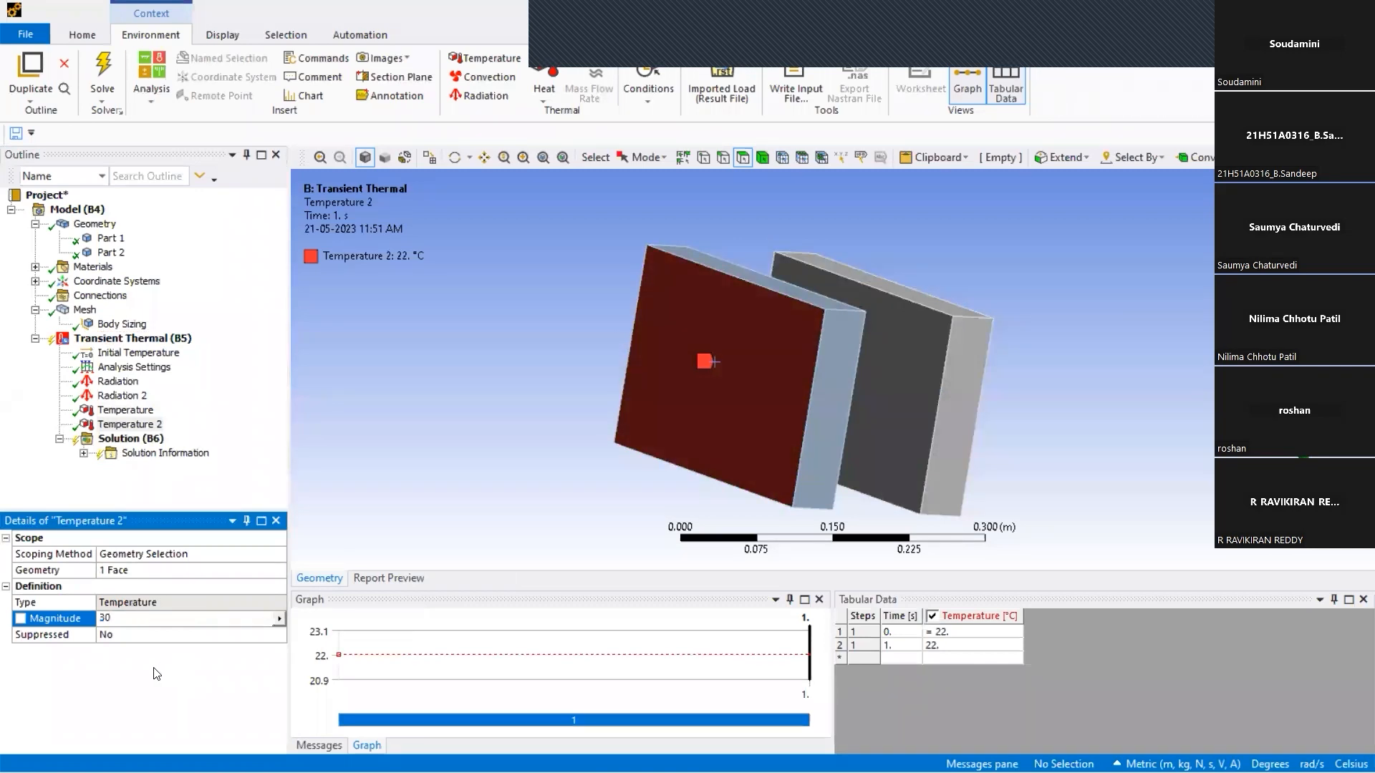
key(Return)
Review all radiation and temperature loads of the transient thermal analysis on both bars from several sides.
middle_drag(736, 362, 556, 415)
click(136, 340)
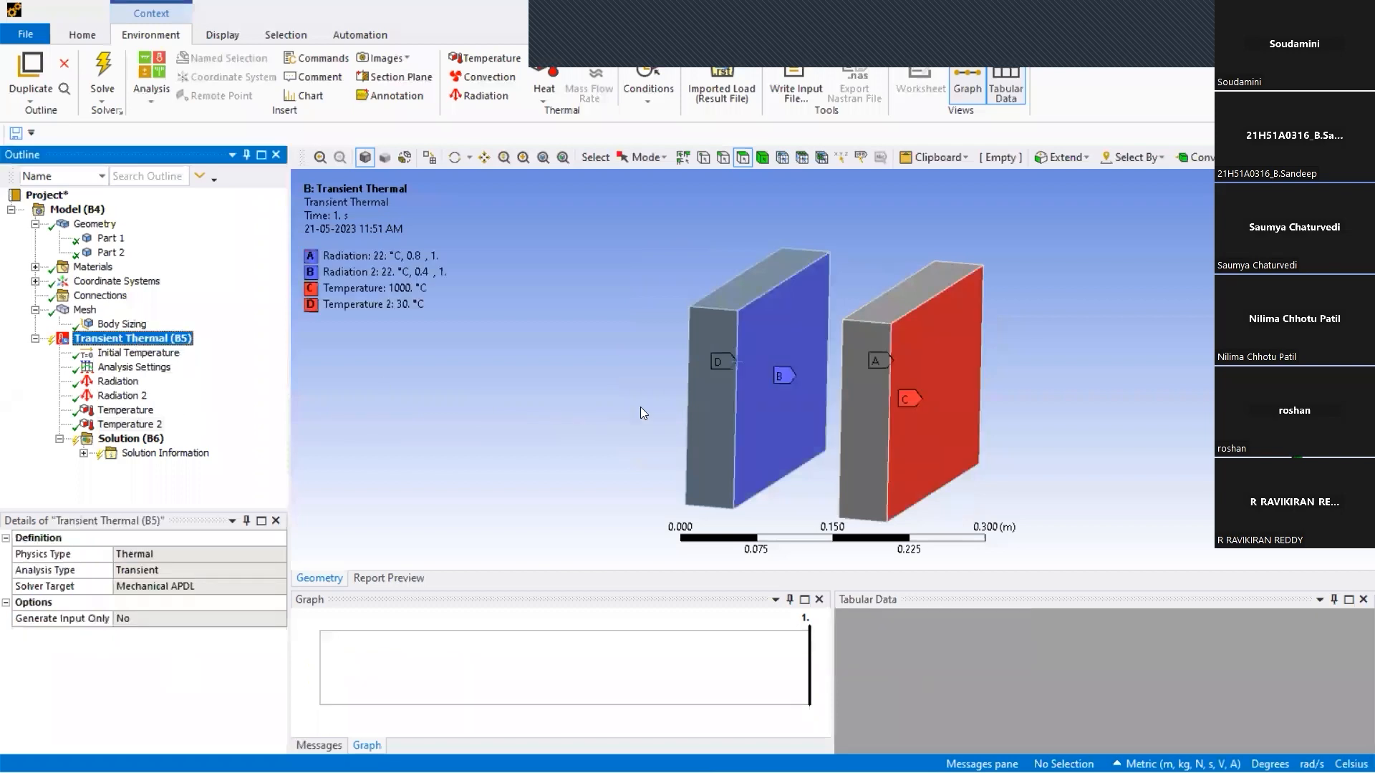
middle_drag(643, 411, 946, 380)
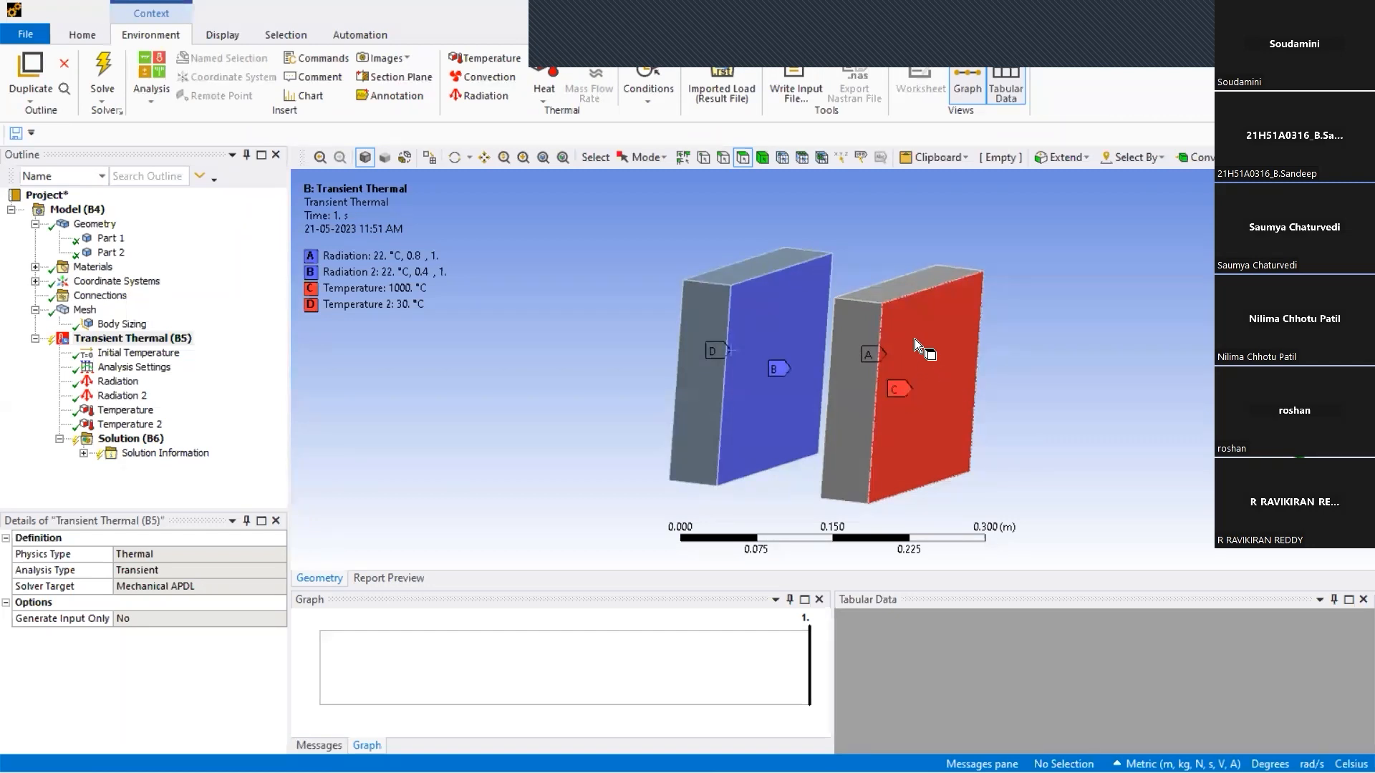
middle_drag(901, 345, 1014, 337)
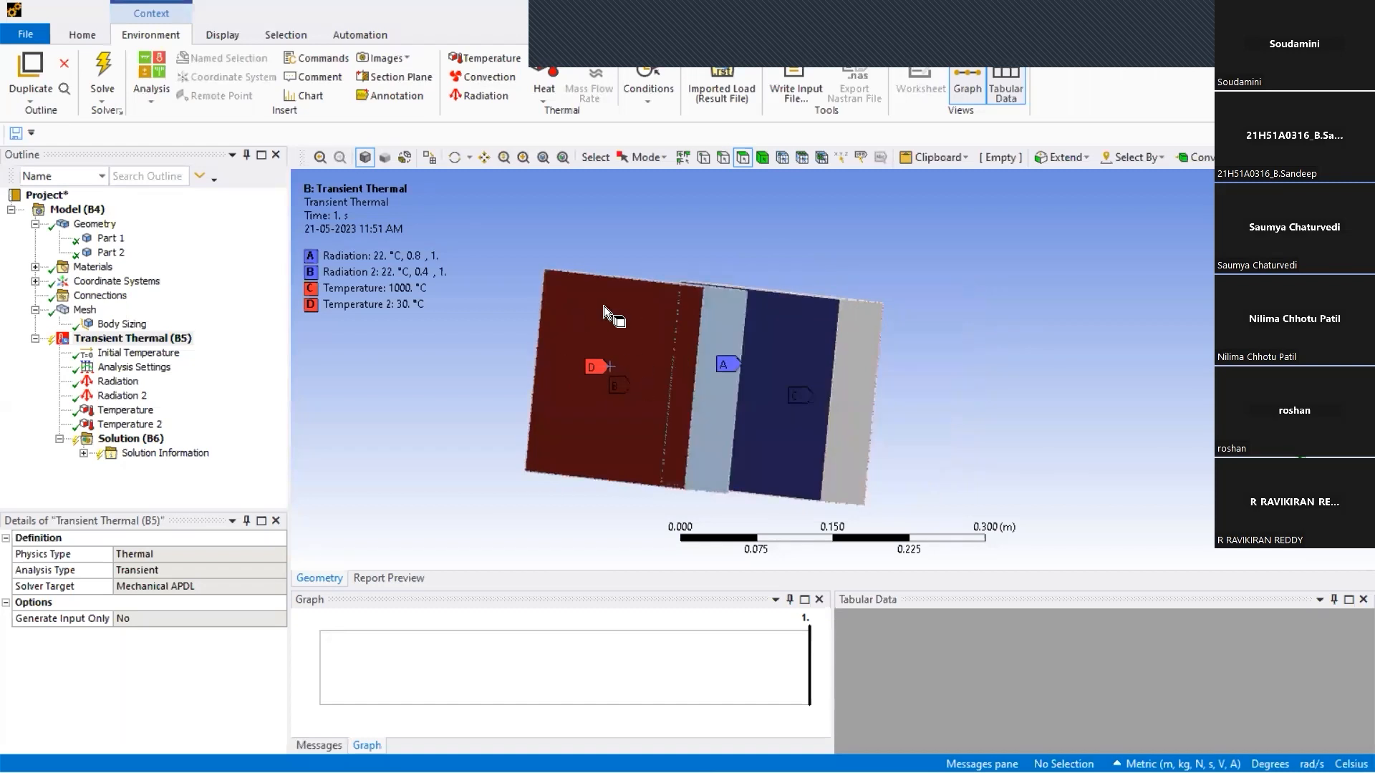
middle_drag(672, 347, 601, 401)
middle_drag(798, 337, 927, 318)
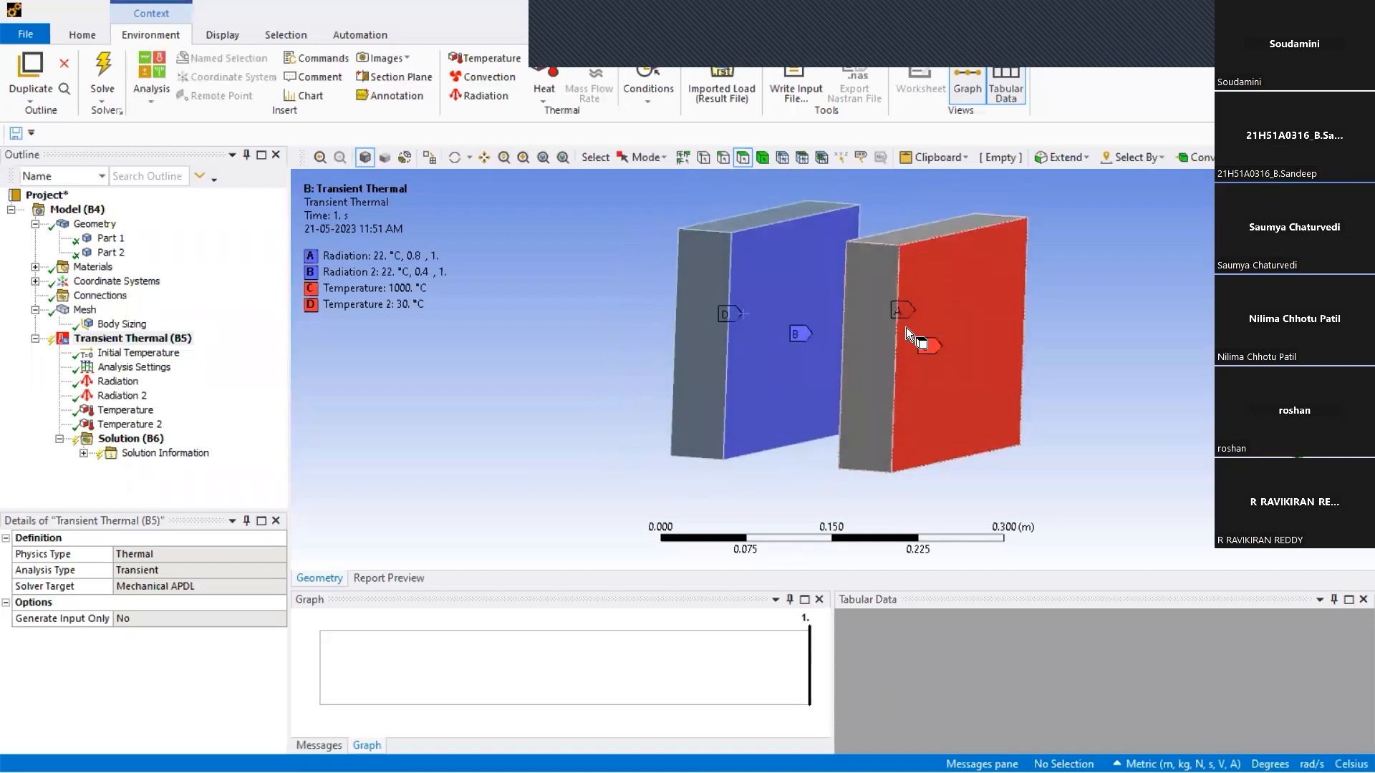
mouse_move(905, 328)
middle_down()
mouse_move(988, 319)
mouse_move(941, 314)
mouse_move(944, 333)
mouse_move(1011, 333)
mouse_move(881, 336)
middle_up()
Add a thermal Temperature result for all bodies to the solution.
click(118, 438)
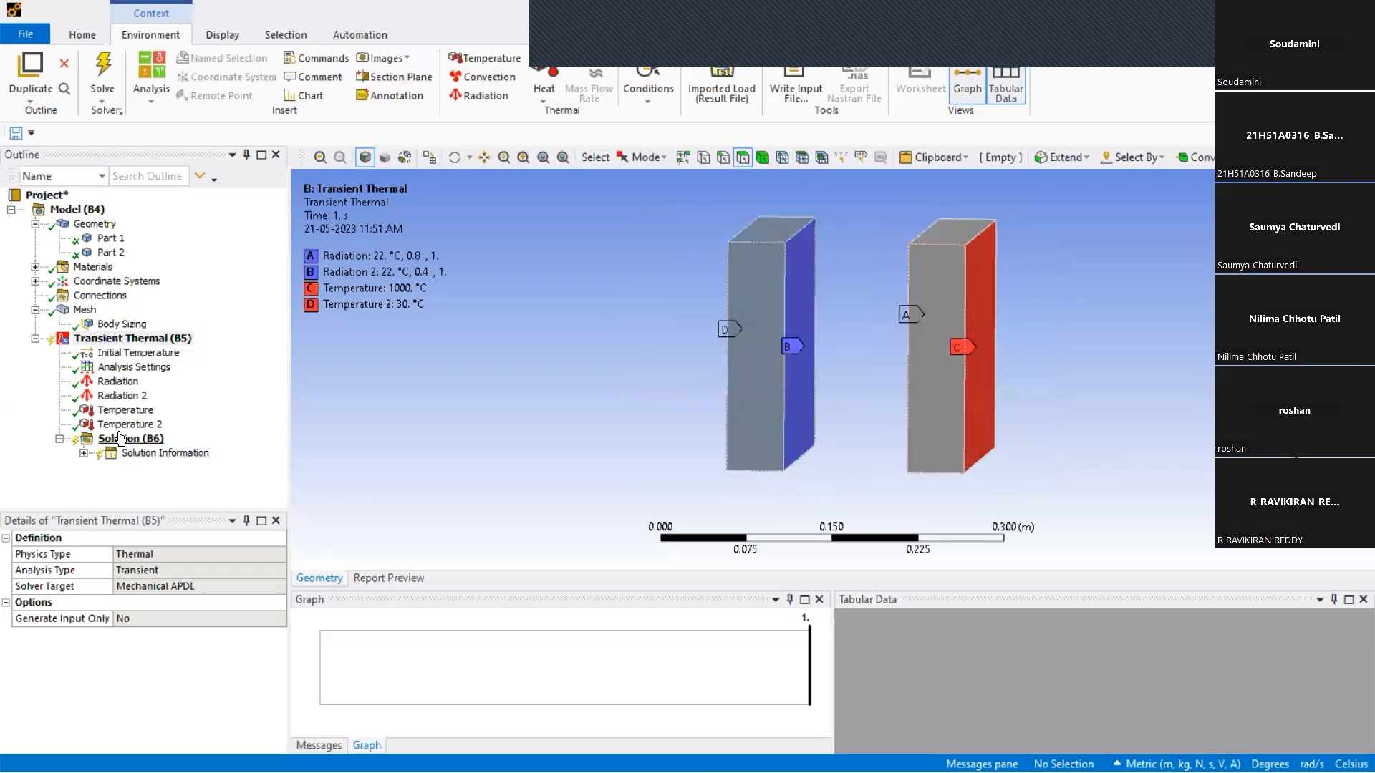
right_click(119, 438)
mouse_move(172, 438)
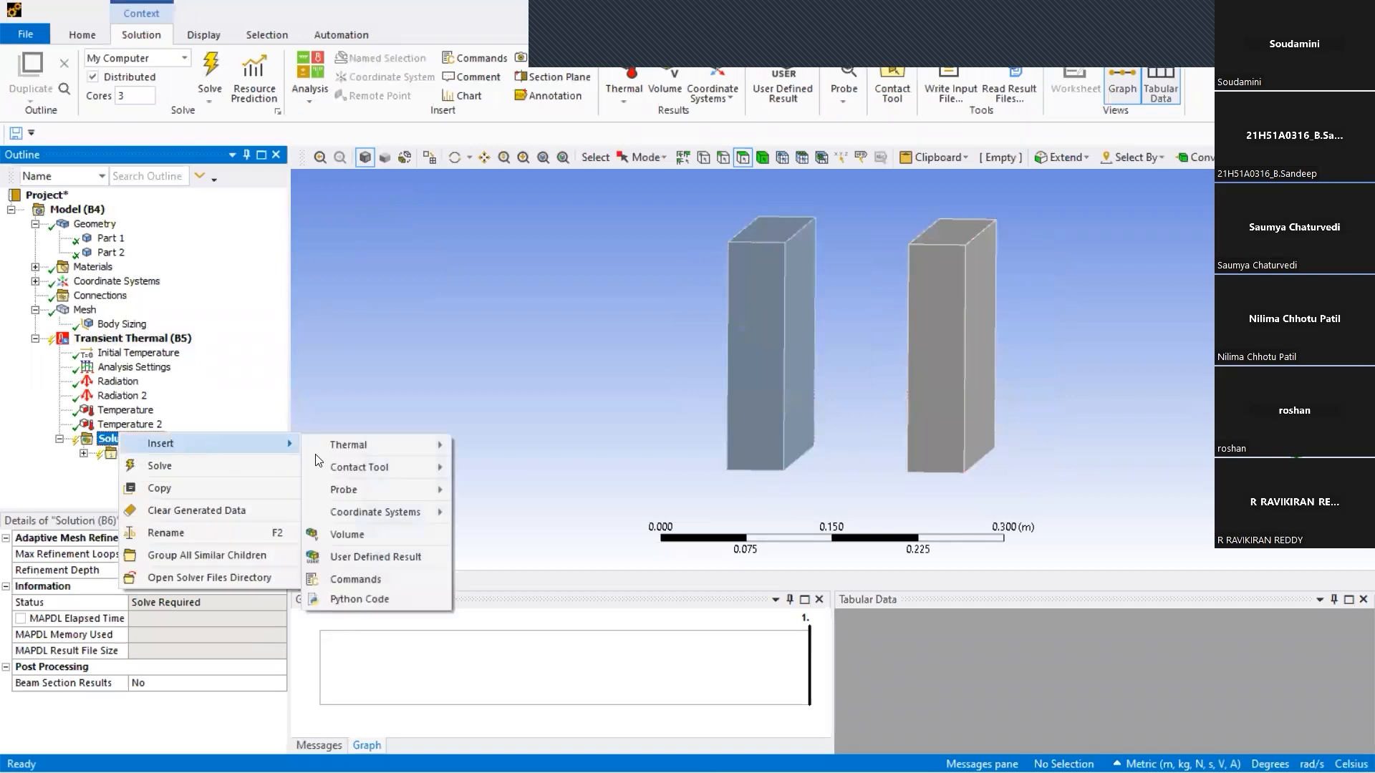
mouse_move(372, 451)
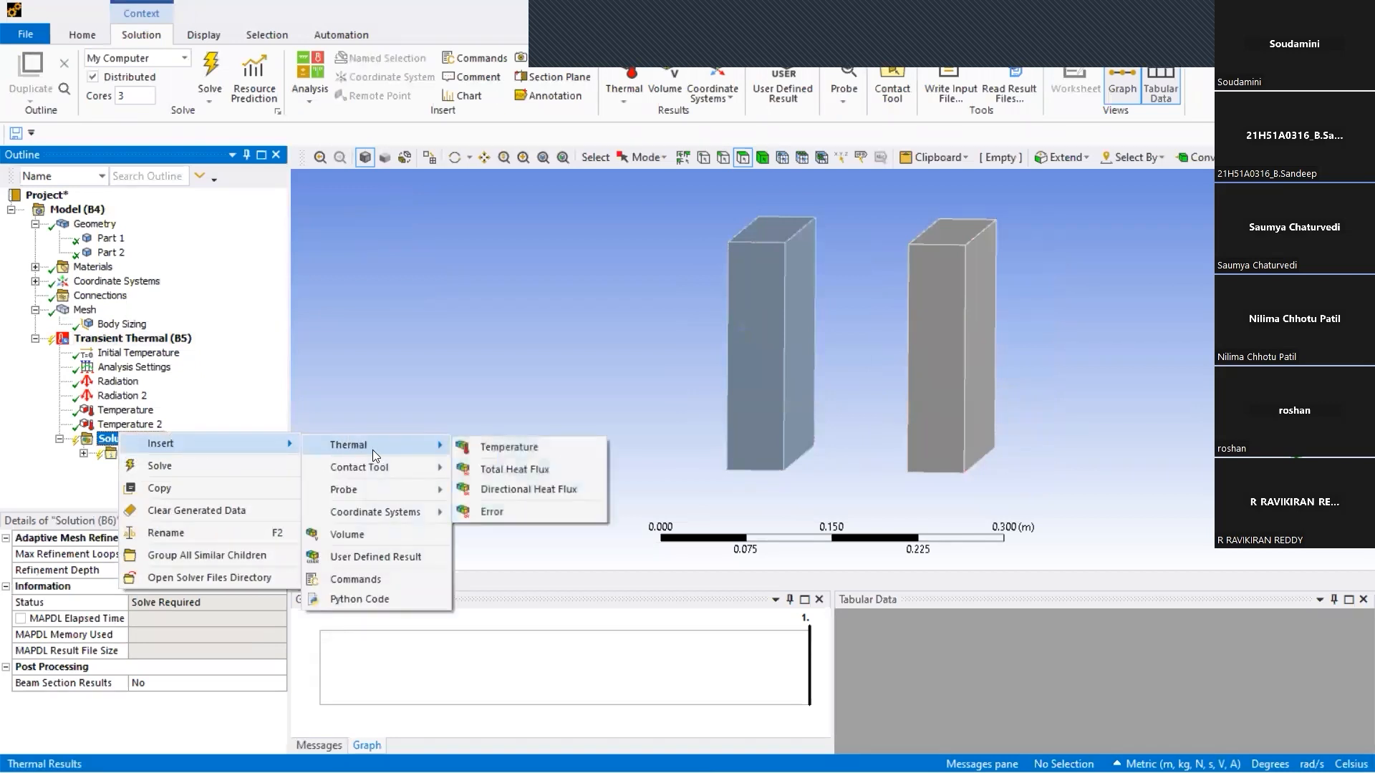
click(465, 444)
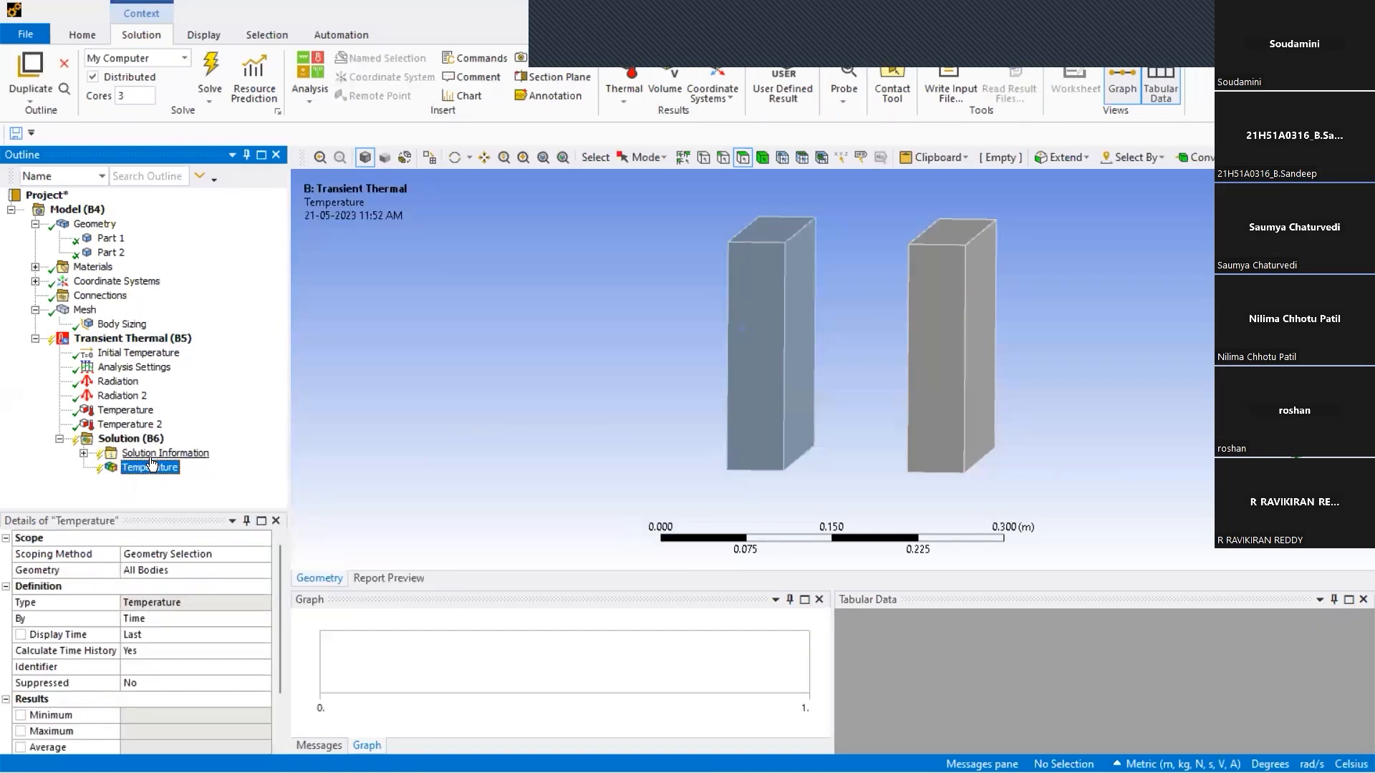
Add a Radiation probe to the solution.
right_click(132, 438)
mouse_move(187, 447)
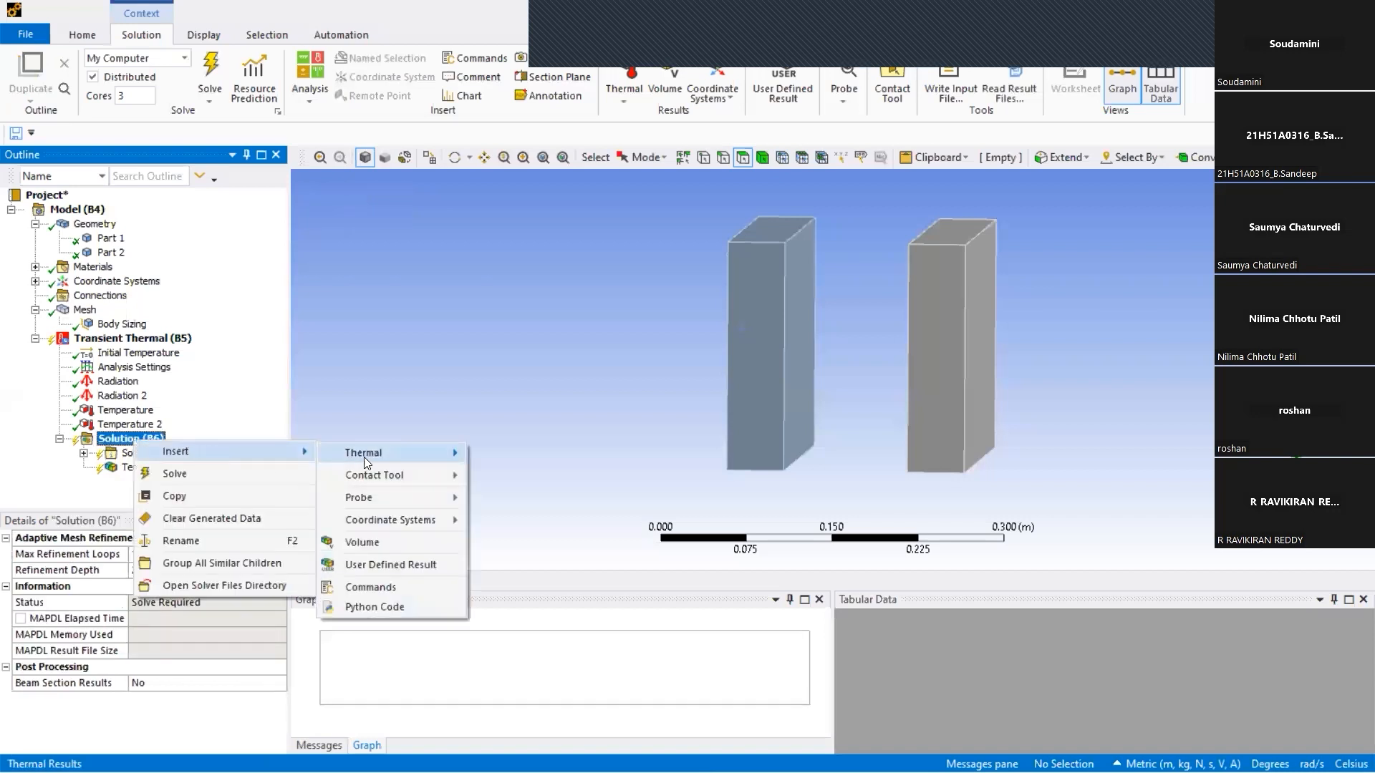
mouse_move(433, 498)
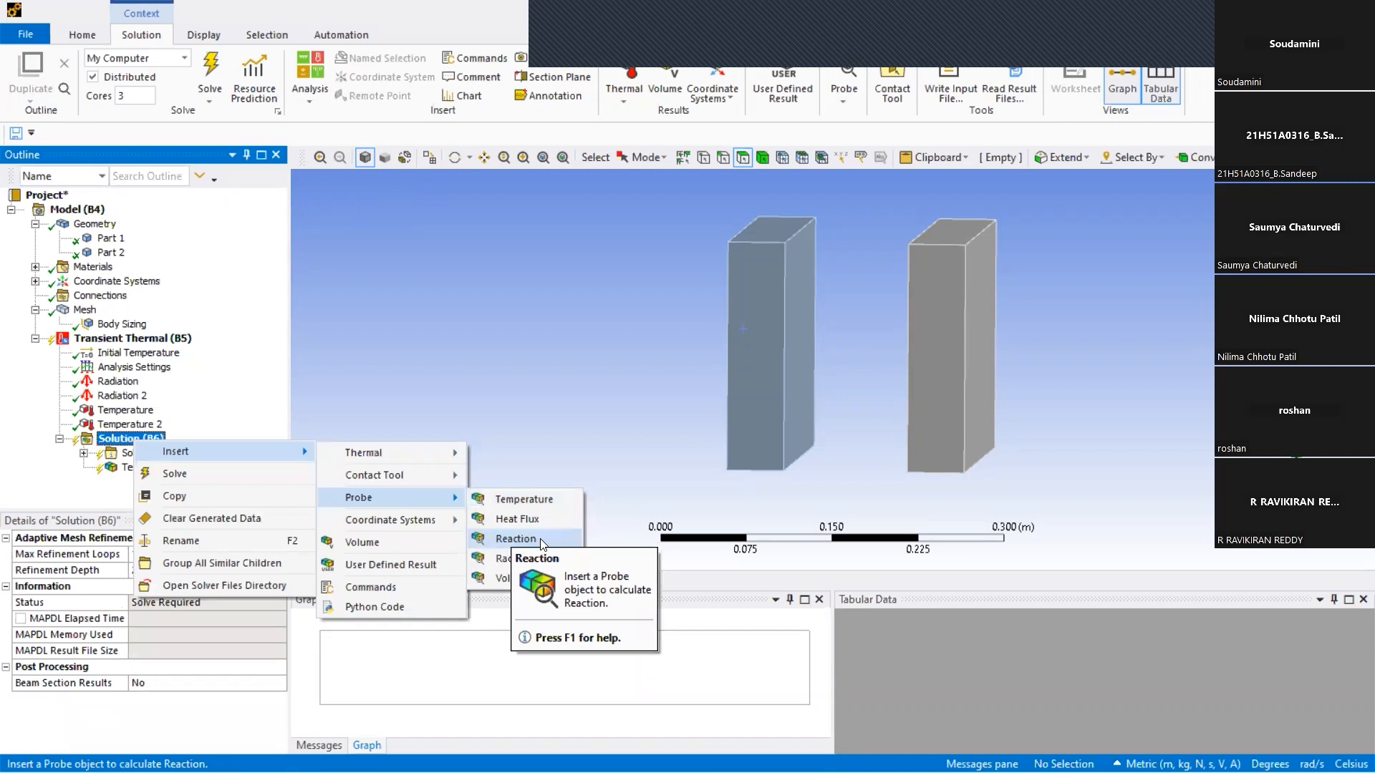
click(518, 555)
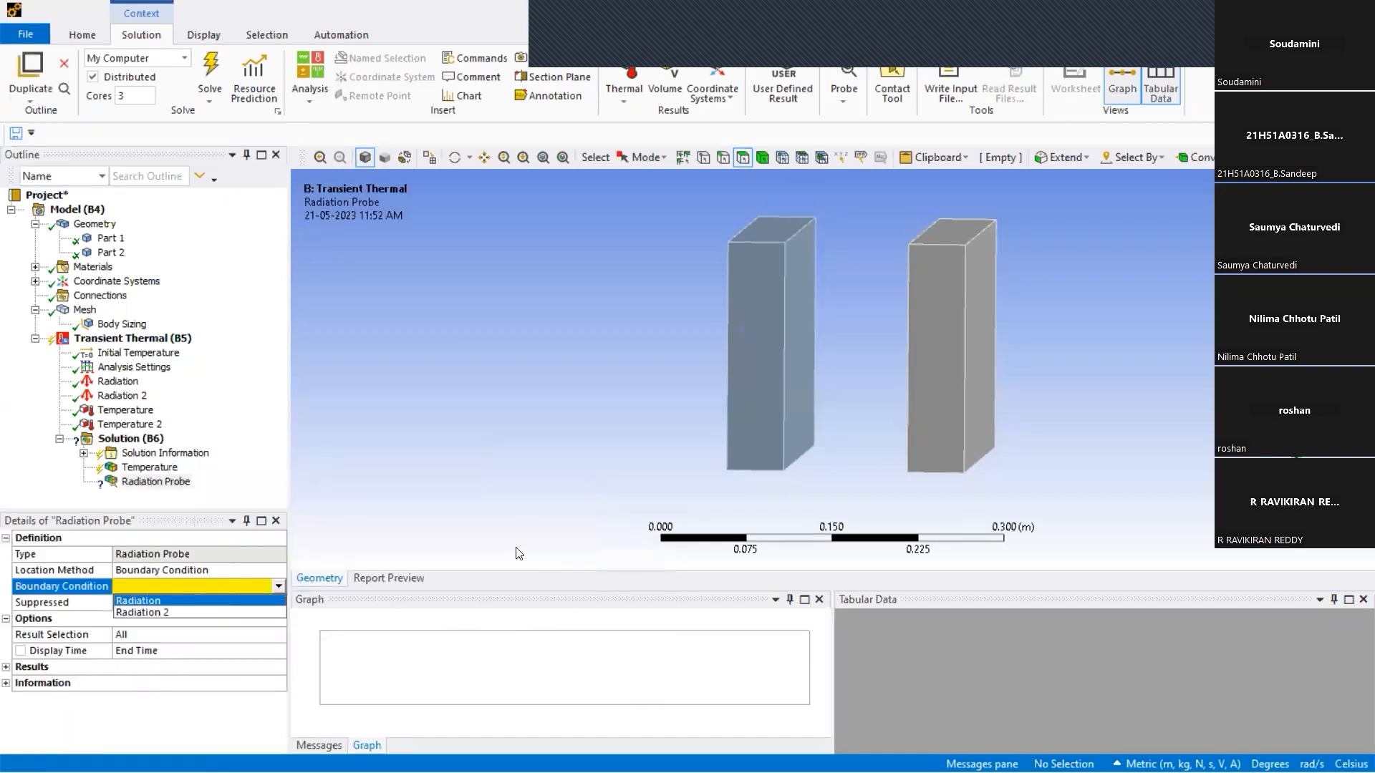
Set the boundary condition of the radiation probe to Radiation and check which face that load covers.
middle_drag(767, 389, 698, 420)
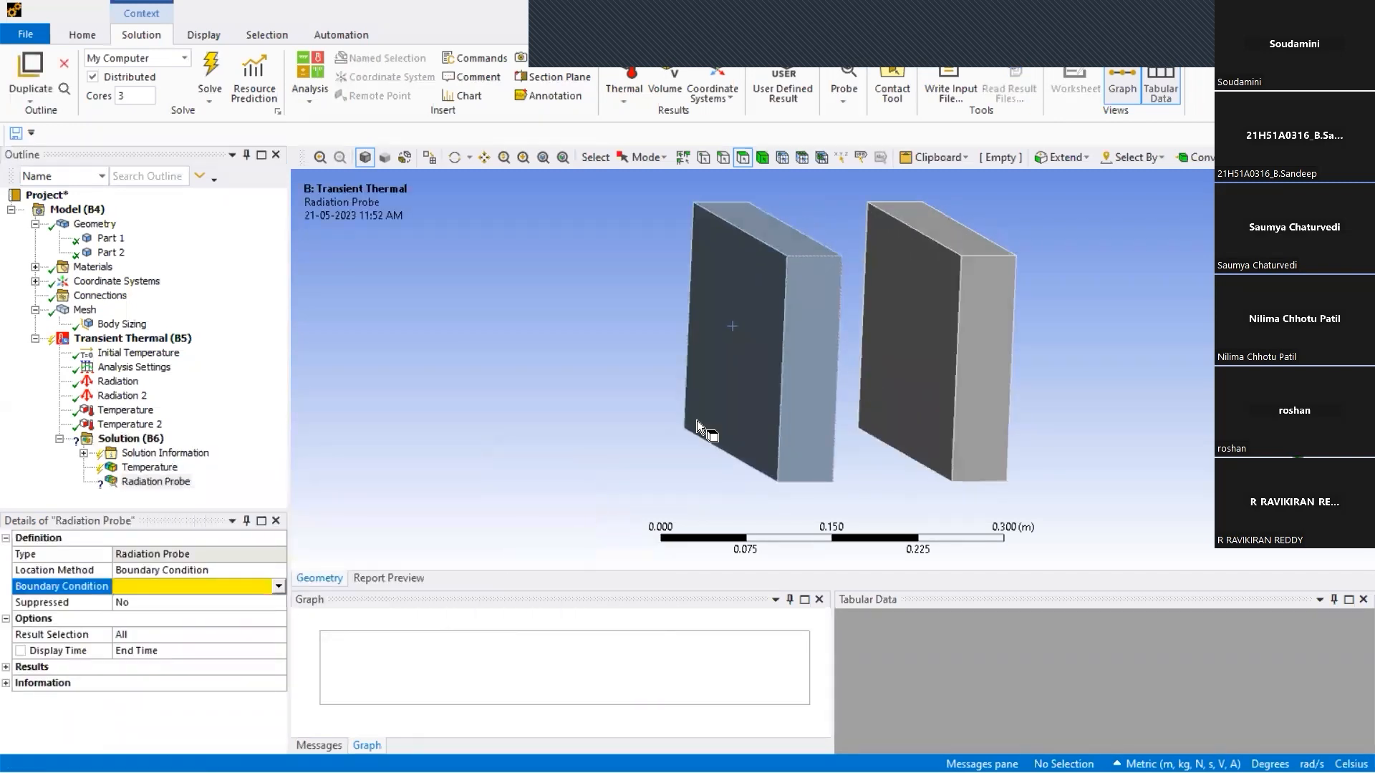
click(913, 337)
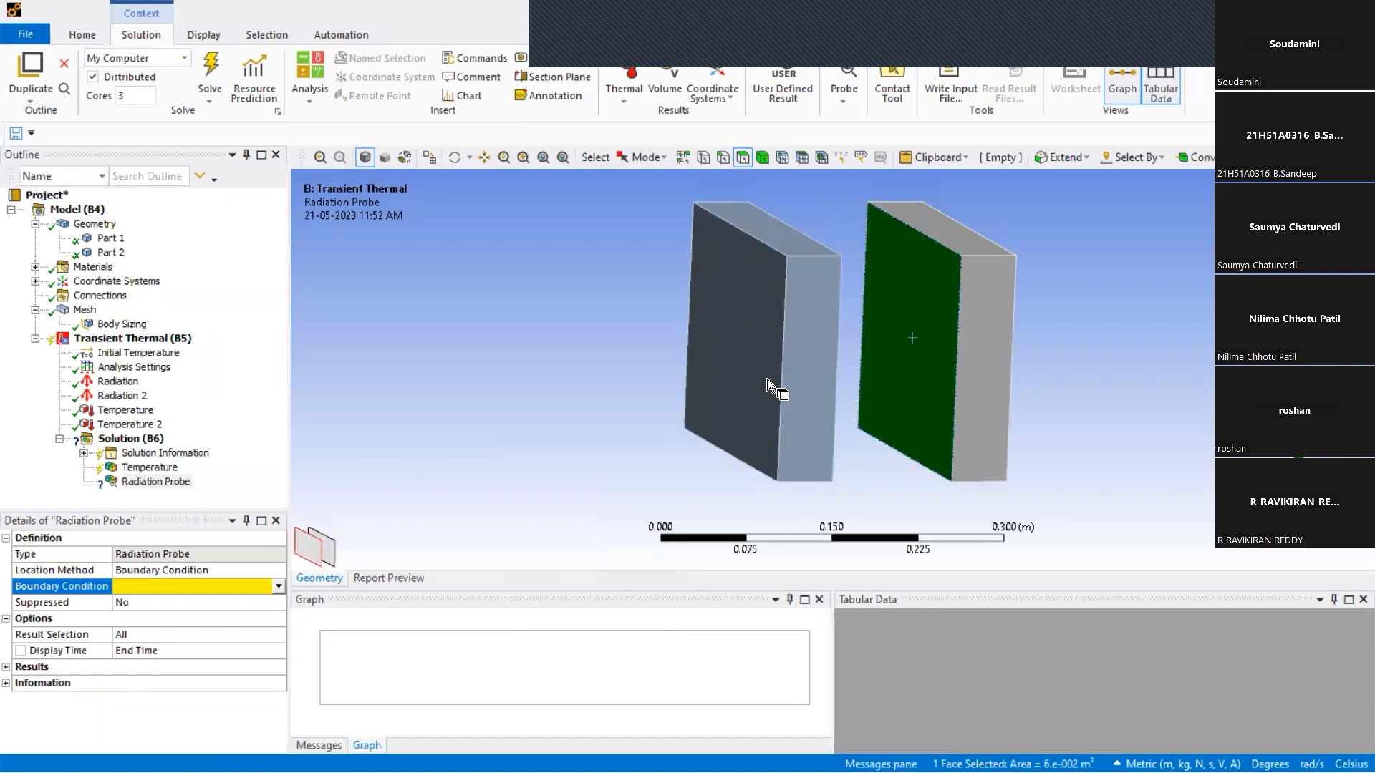
click(184, 597)
click(183, 584)
click(278, 586)
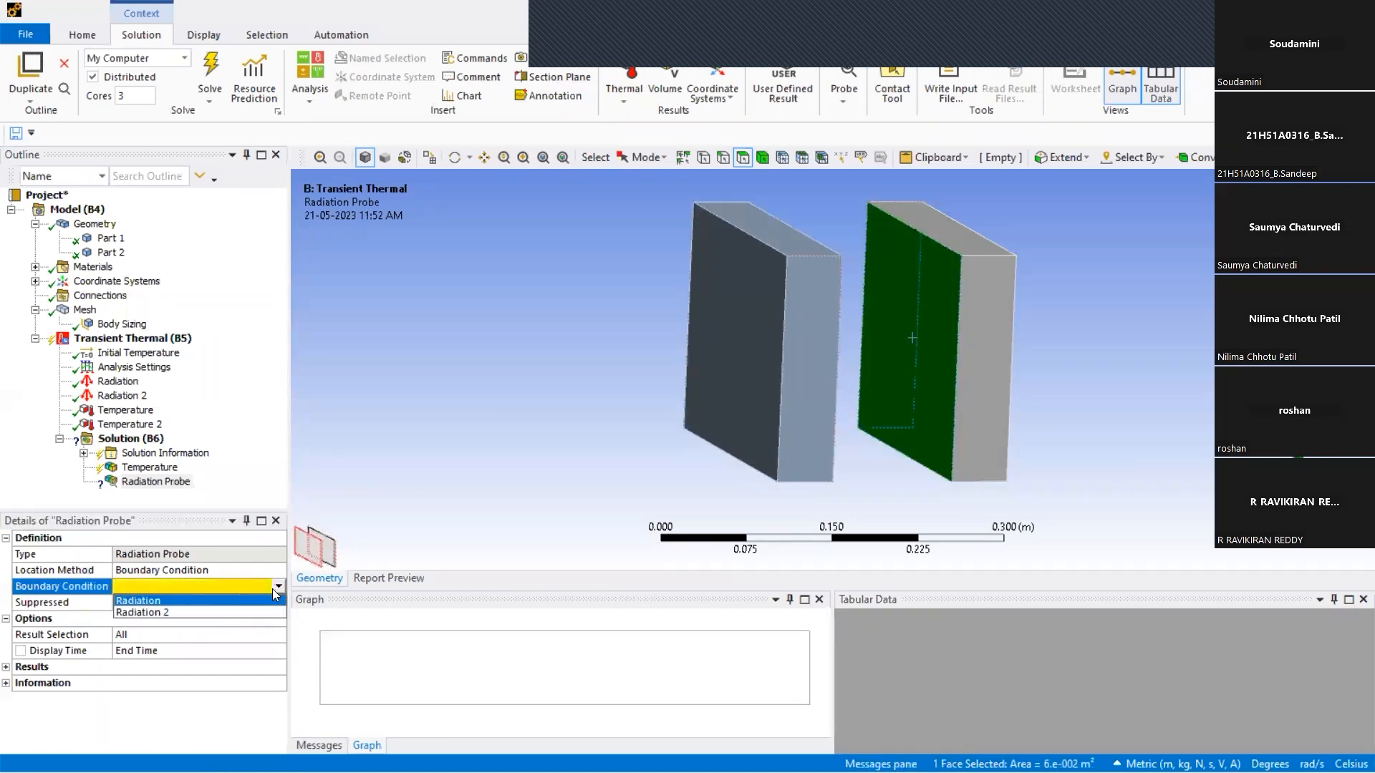
click(140, 601)
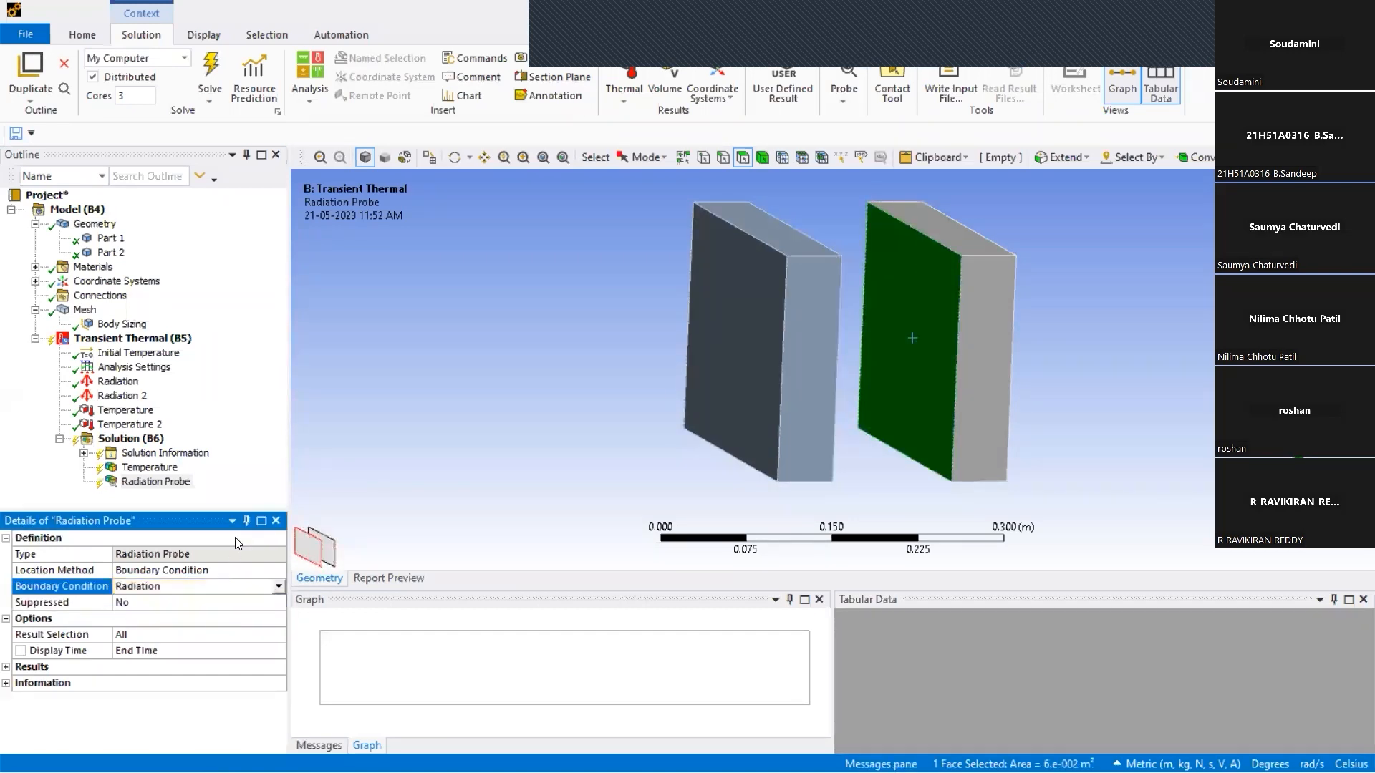
click(121, 384)
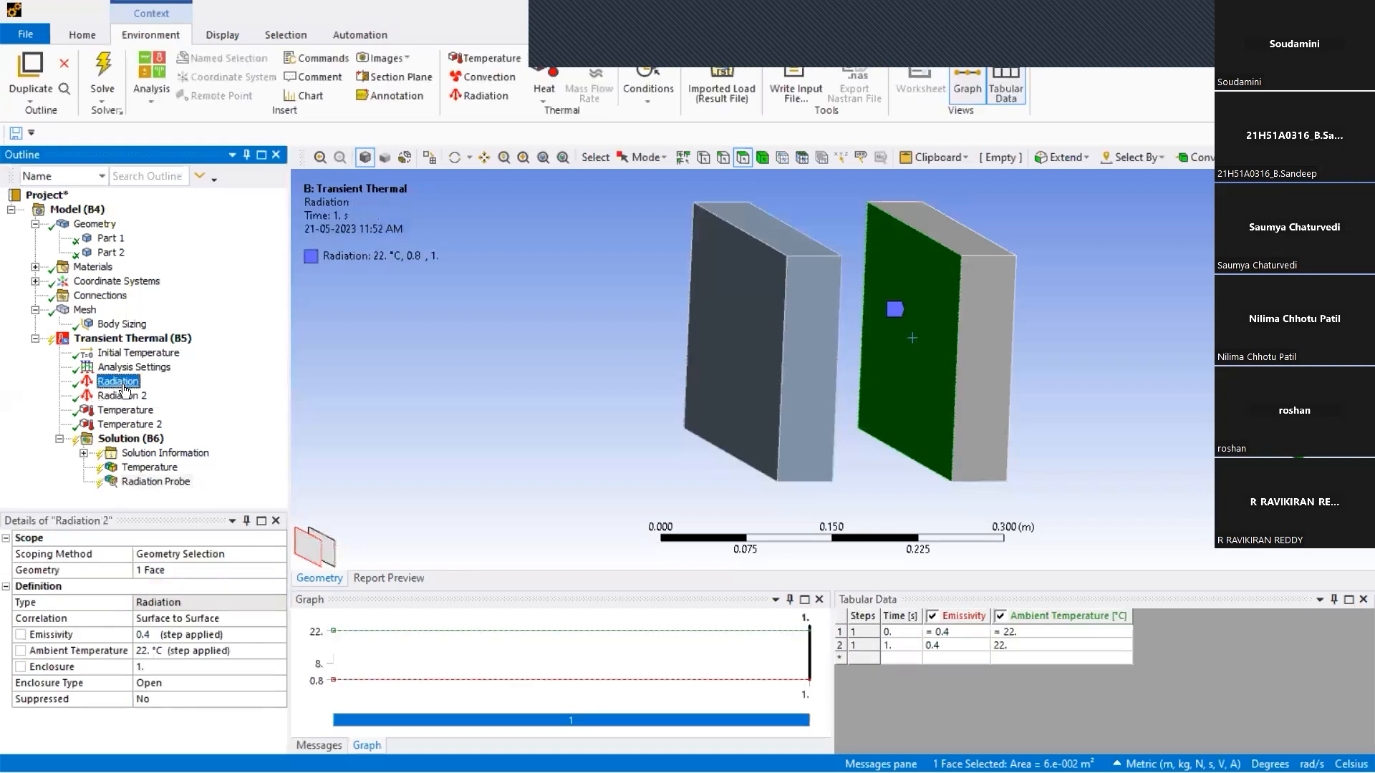
click(155, 481)
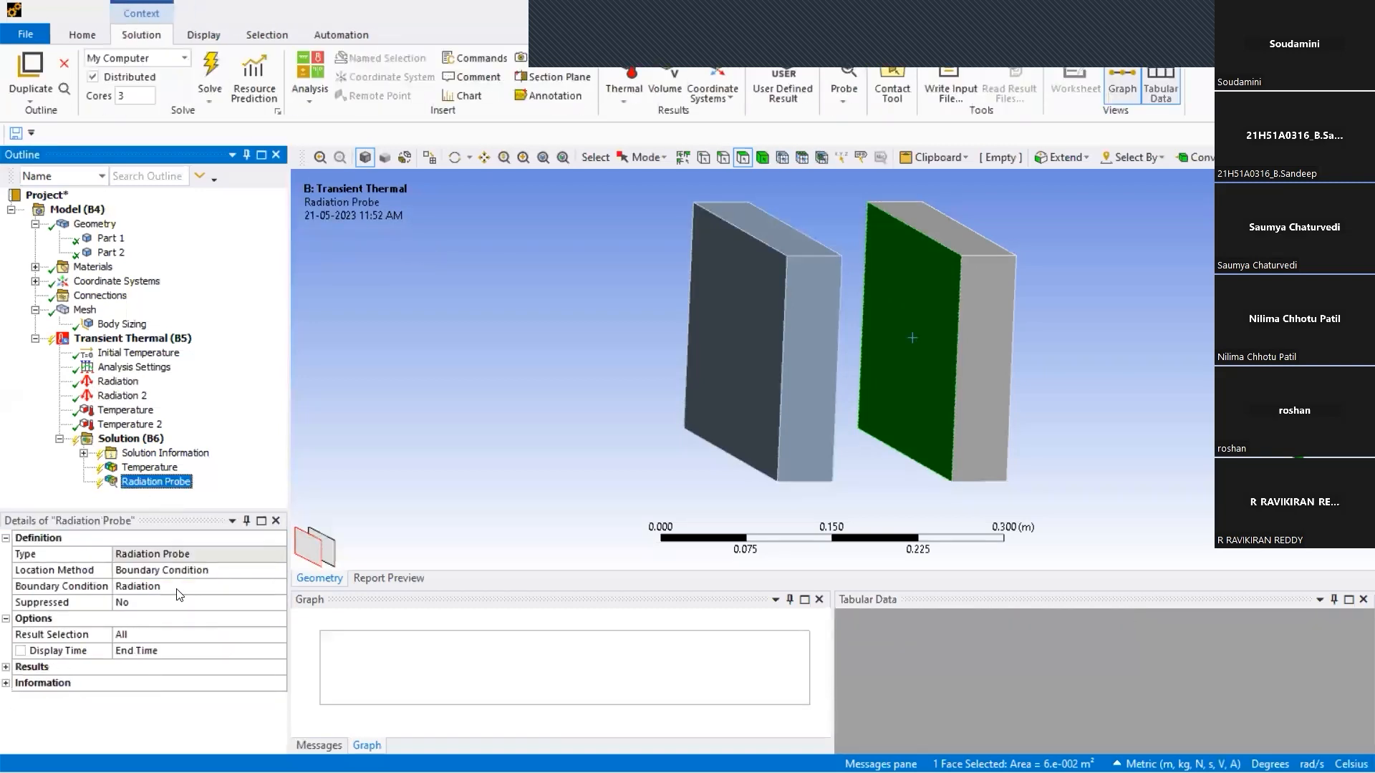
click(235, 586)
middle_drag(529, 424, 459, 391)
click(407, 394)
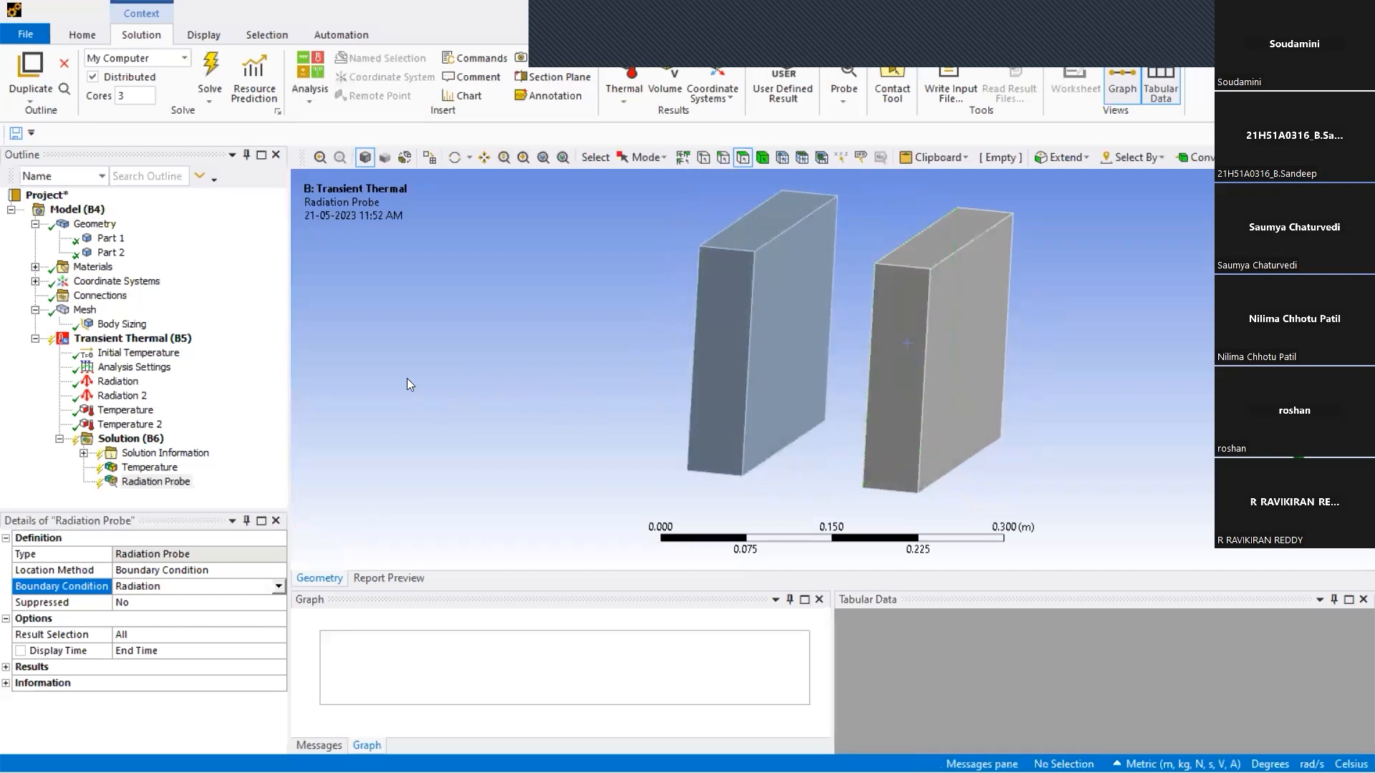
Add a second Radiation probe to the solution with Radiation 2 as its boundary condition, and check that load's face.
click(115, 440)
right_click(115, 443)
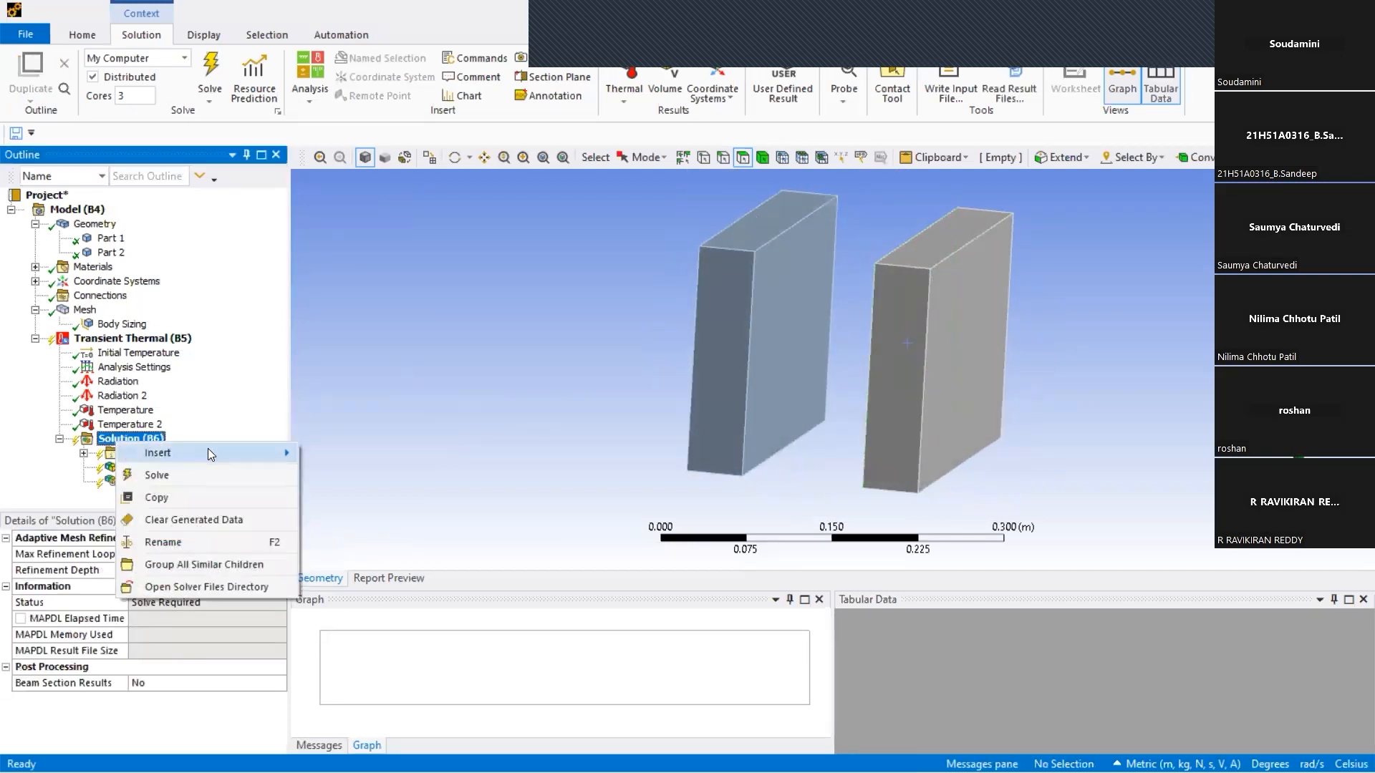
mouse_move(438, 498)
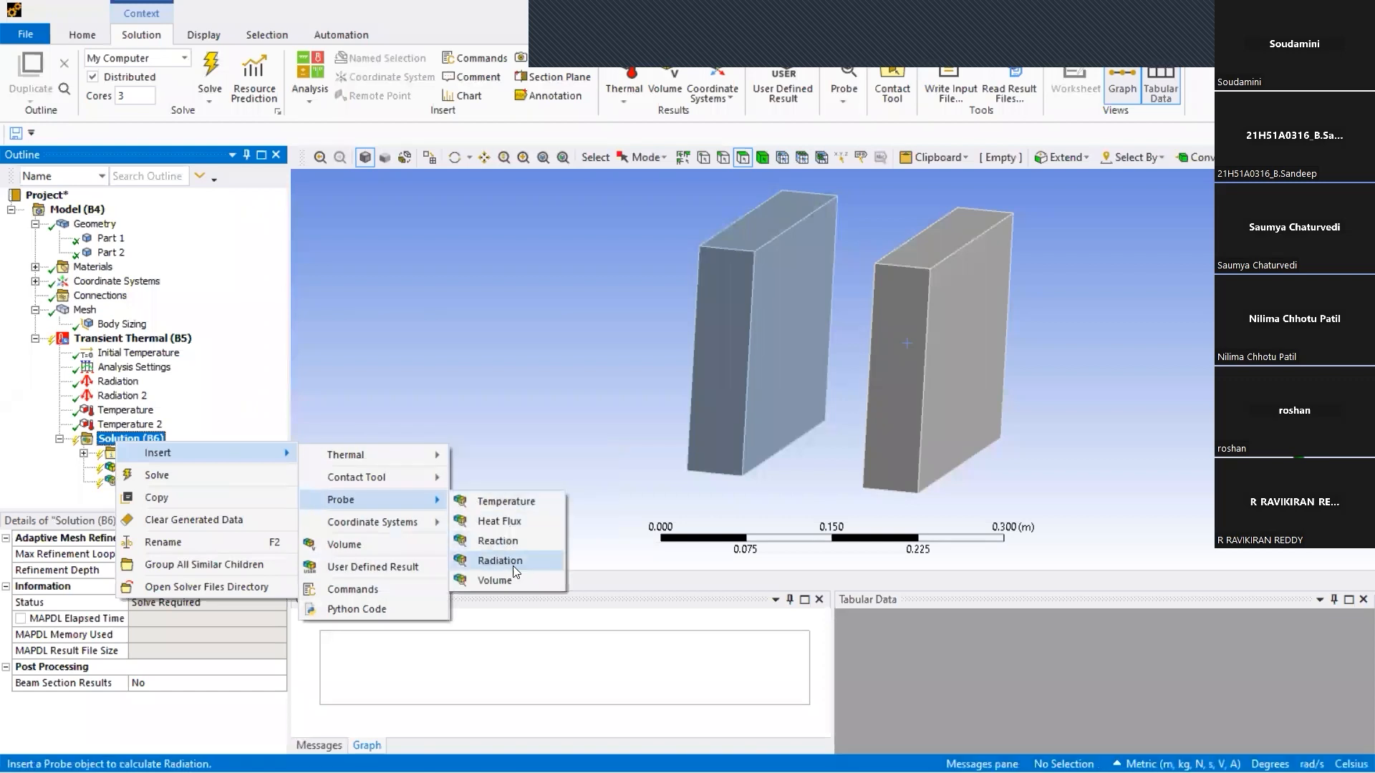
click(513, 566)
click(277, 586)
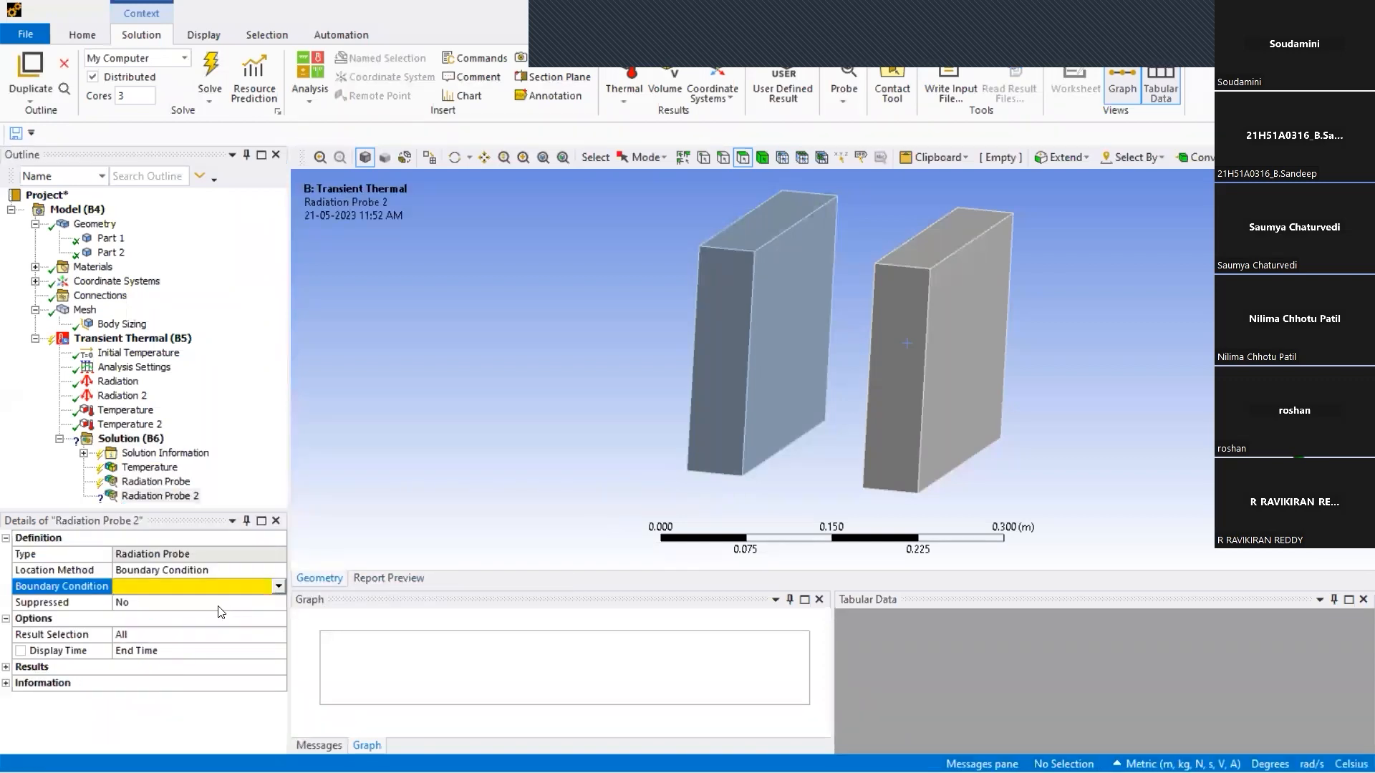
click(147, 612)
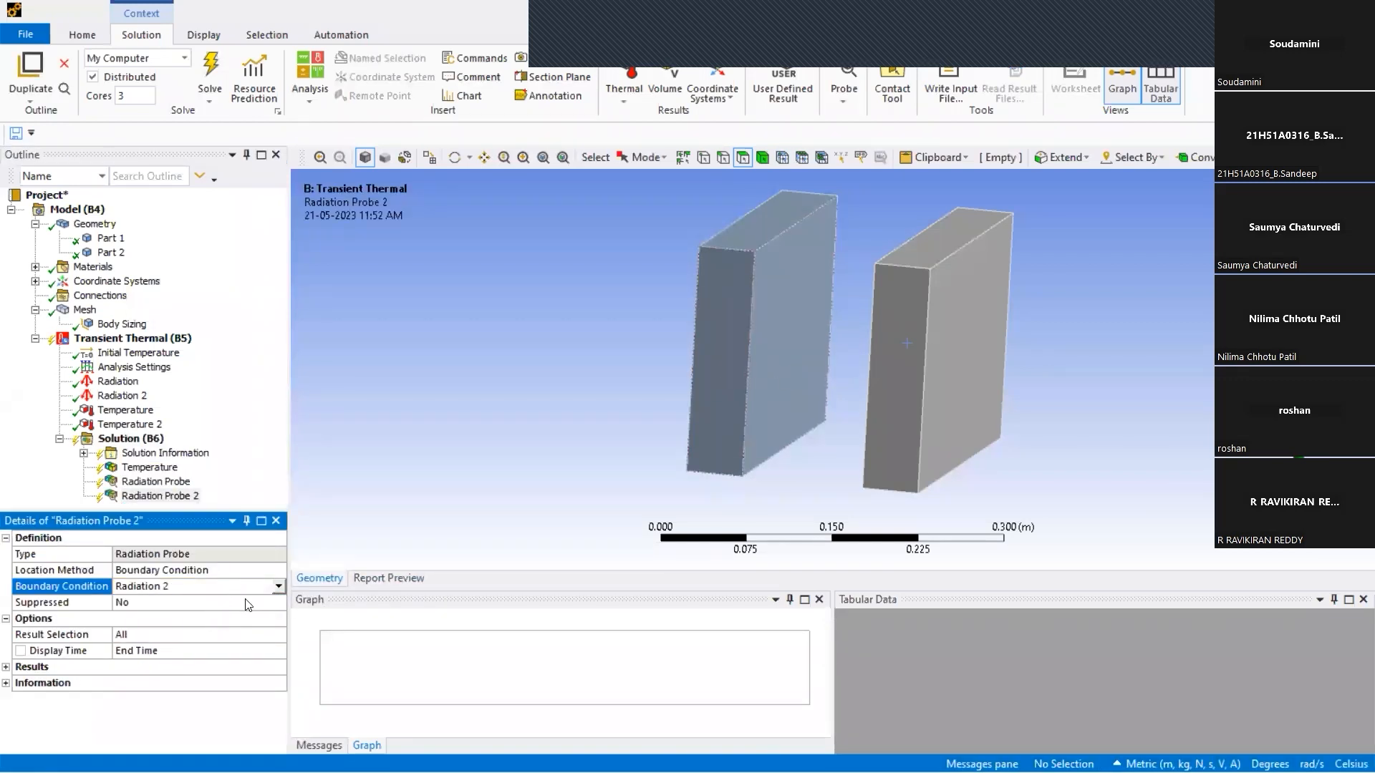
click(120, 396)
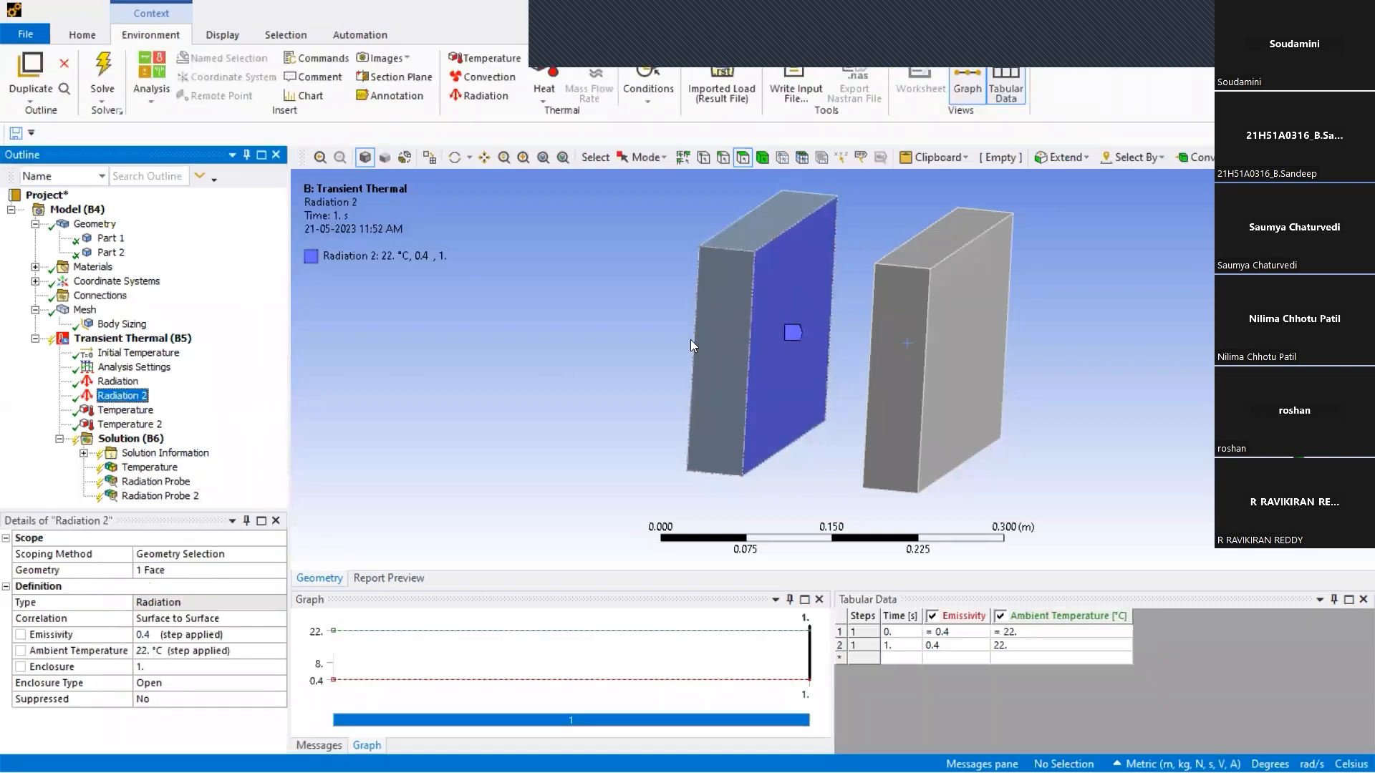
Add a Temperature probe to the solution and scope it to the steel bar's outer large face.
click(158, 495)
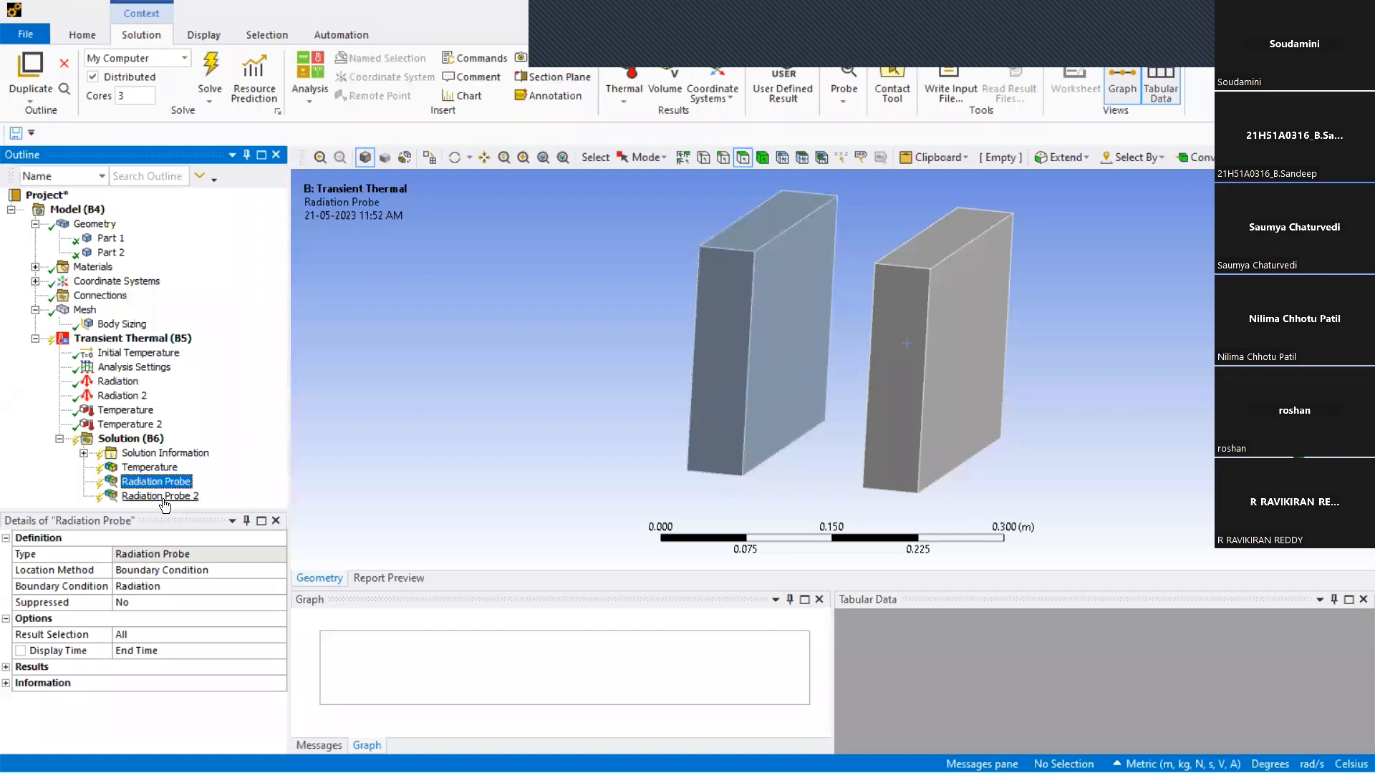
click(156, 470)
right_click(155, 470)
mouse_move(260, 484)
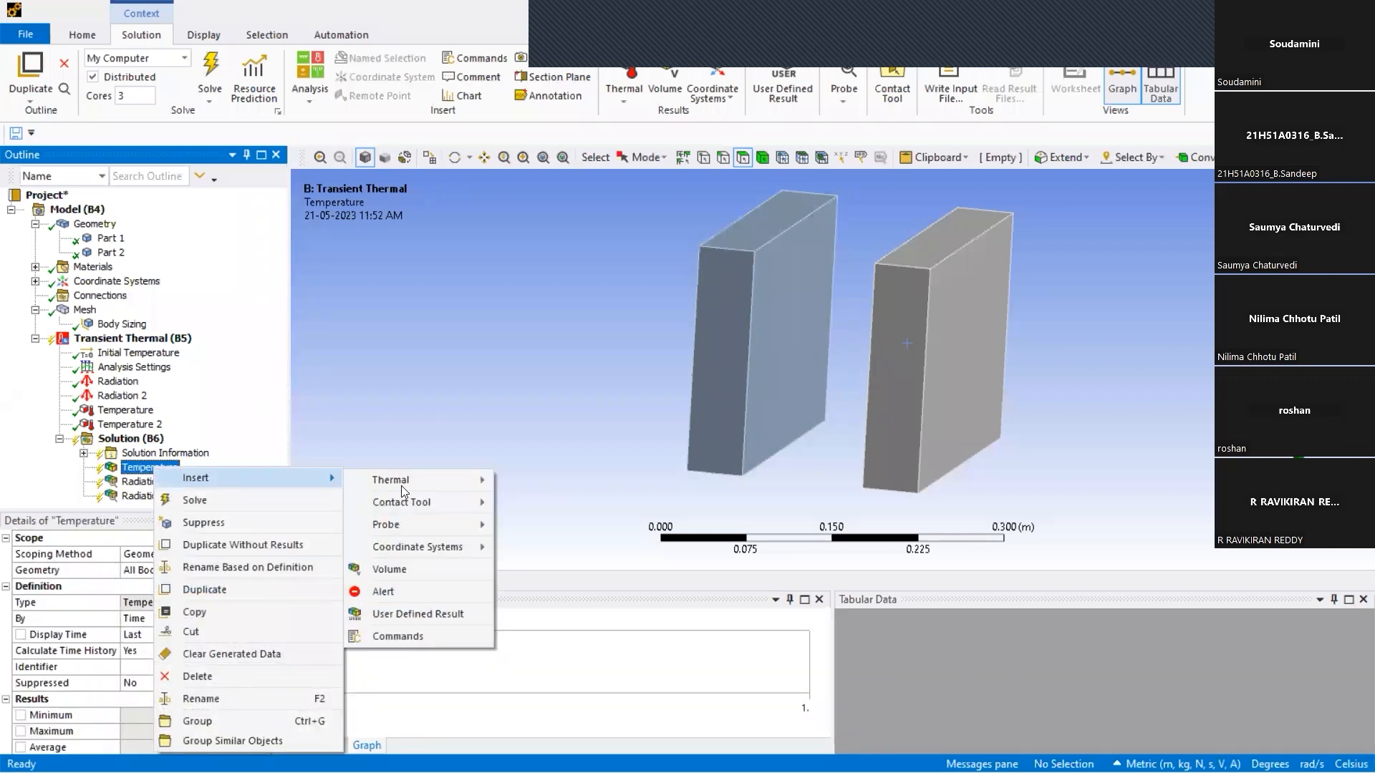
mouse_move(465, 530)
click(542, 533)
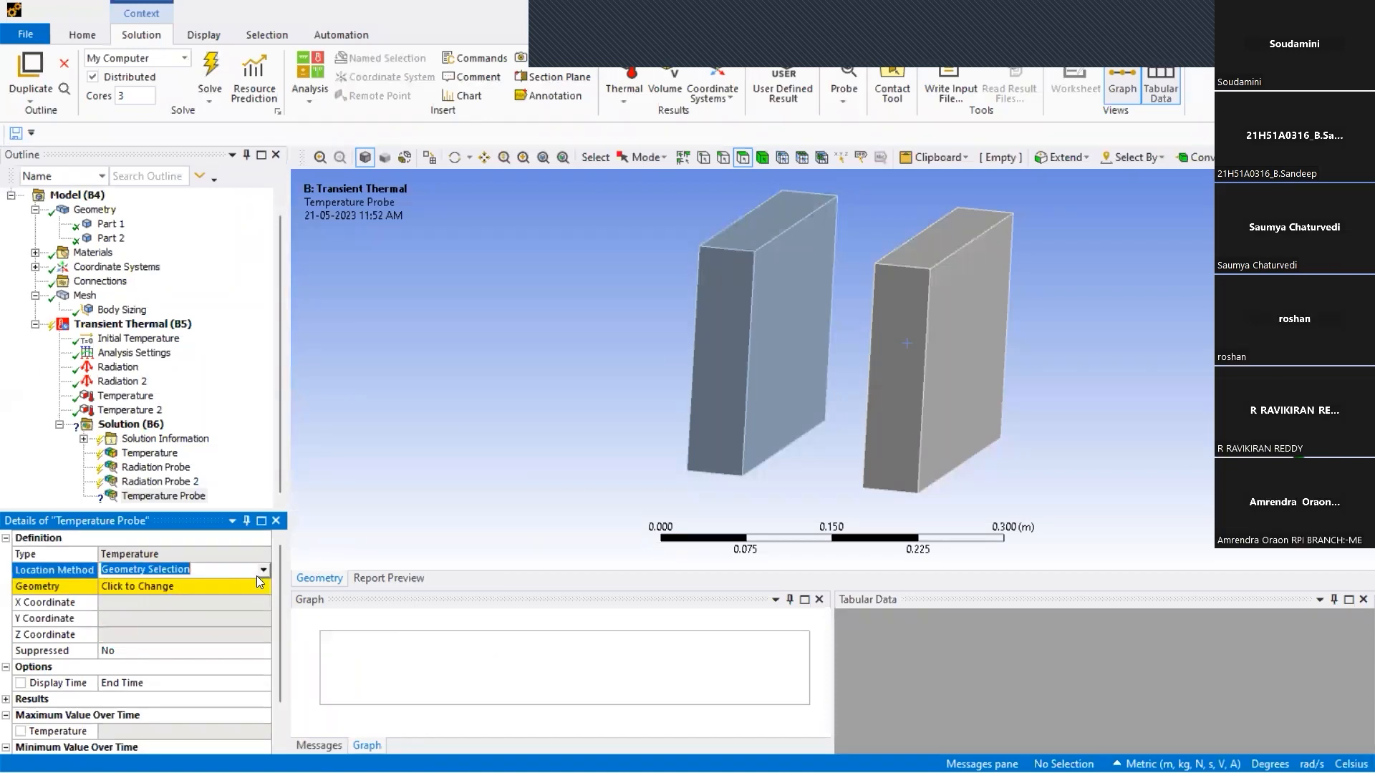
click(940, 371)
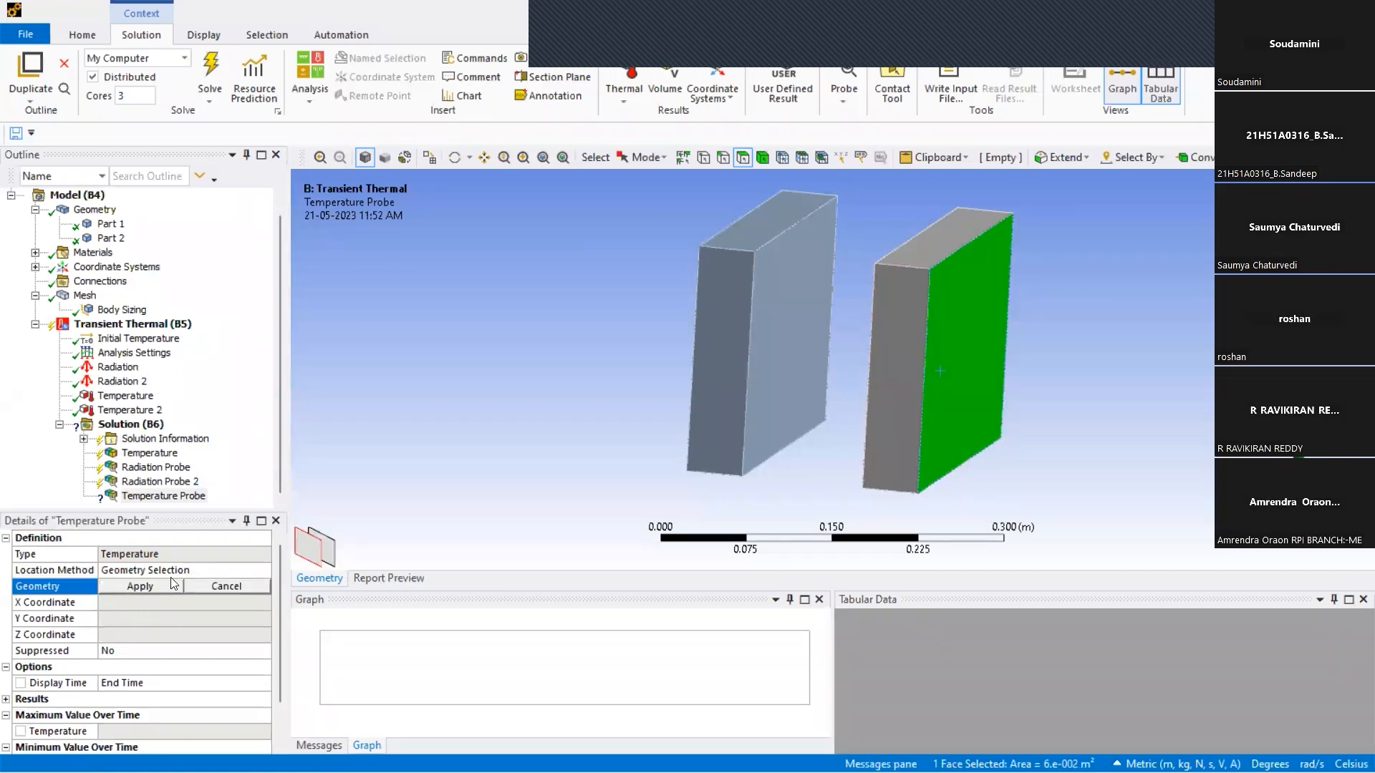
click(144, 589)
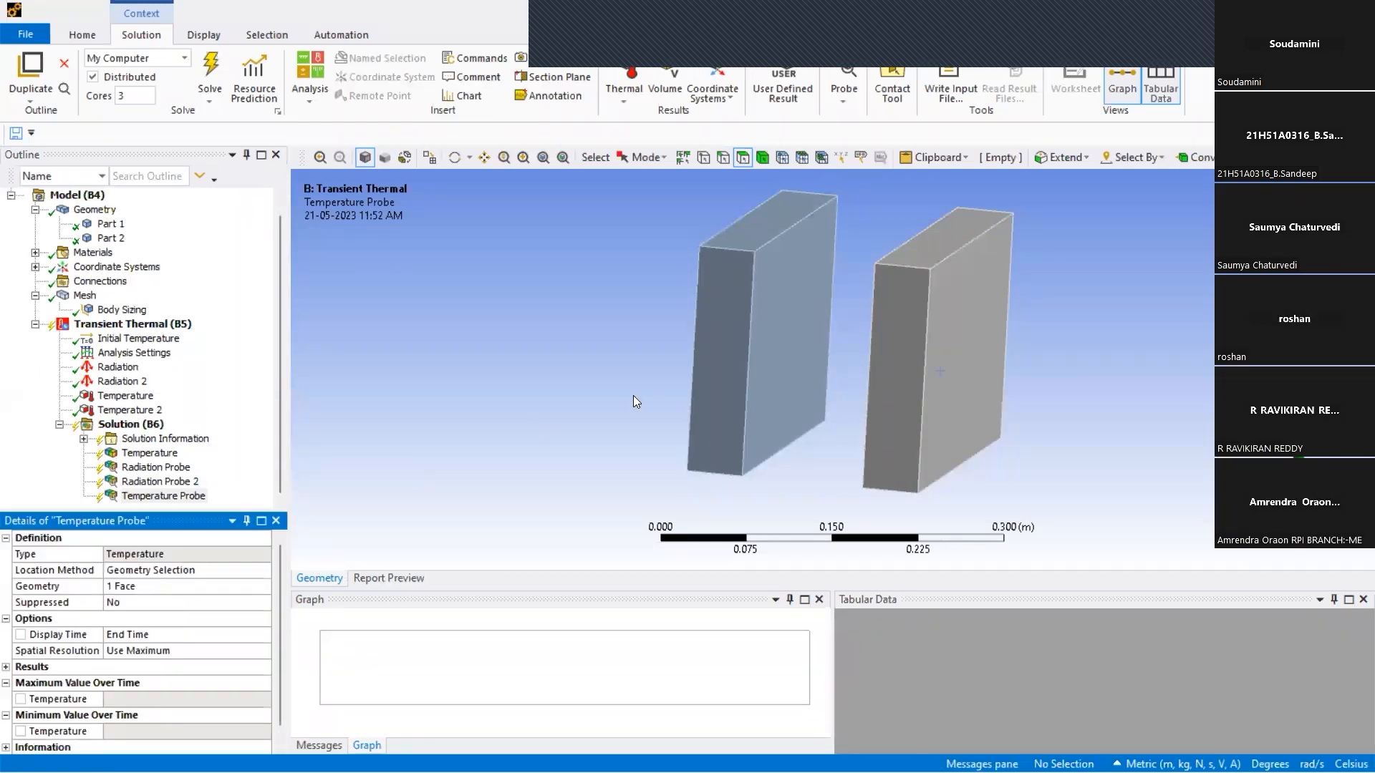
Change the temperature probe's geometry to the steel bar's inner face, the one facing the aluminum bar.
middle_drag(644, 387, 623, 376)
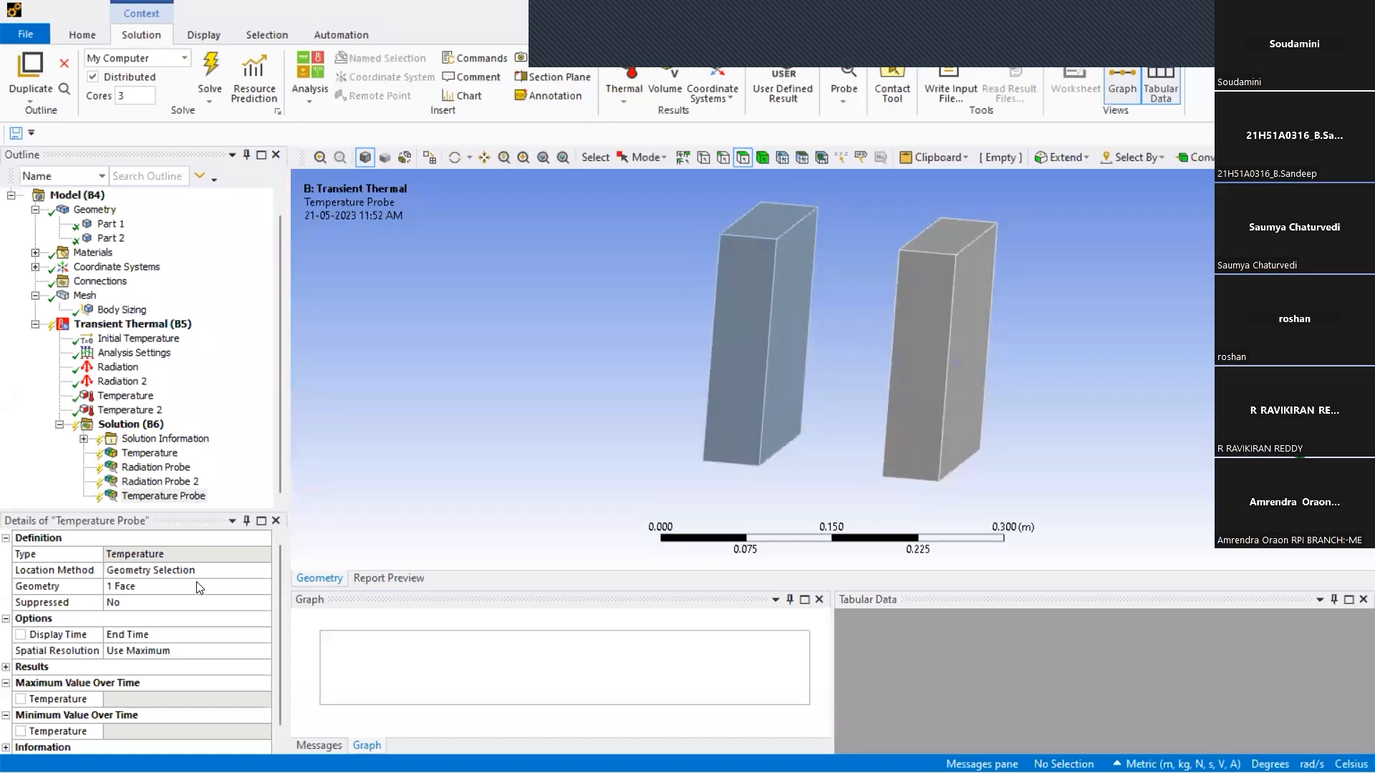
click(199, 588)
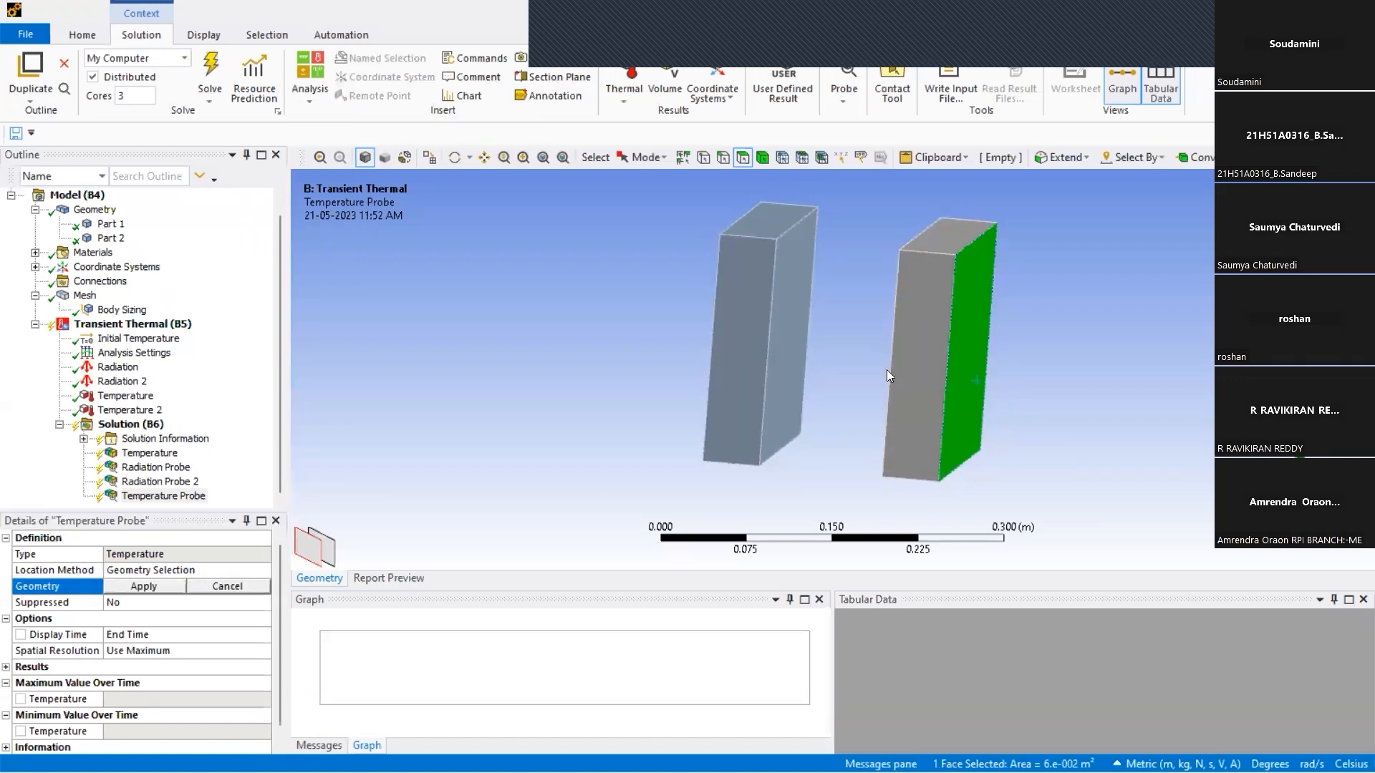
mouse_move(887, 369)
middle_down()
mouse_move(948, 364)
mouse_move(880, 337)
middle_up()
click(227, 587)
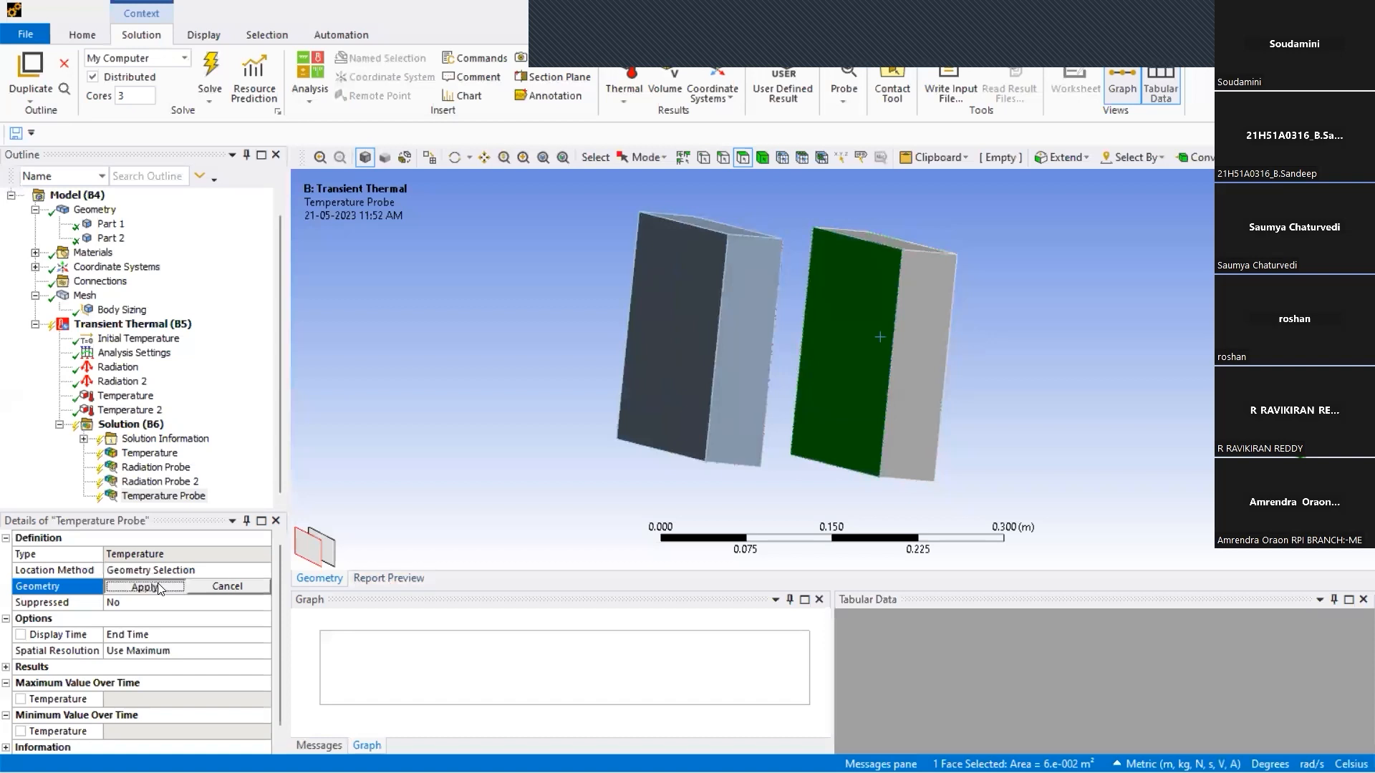
middle_drag(533, 437, 758, 360)
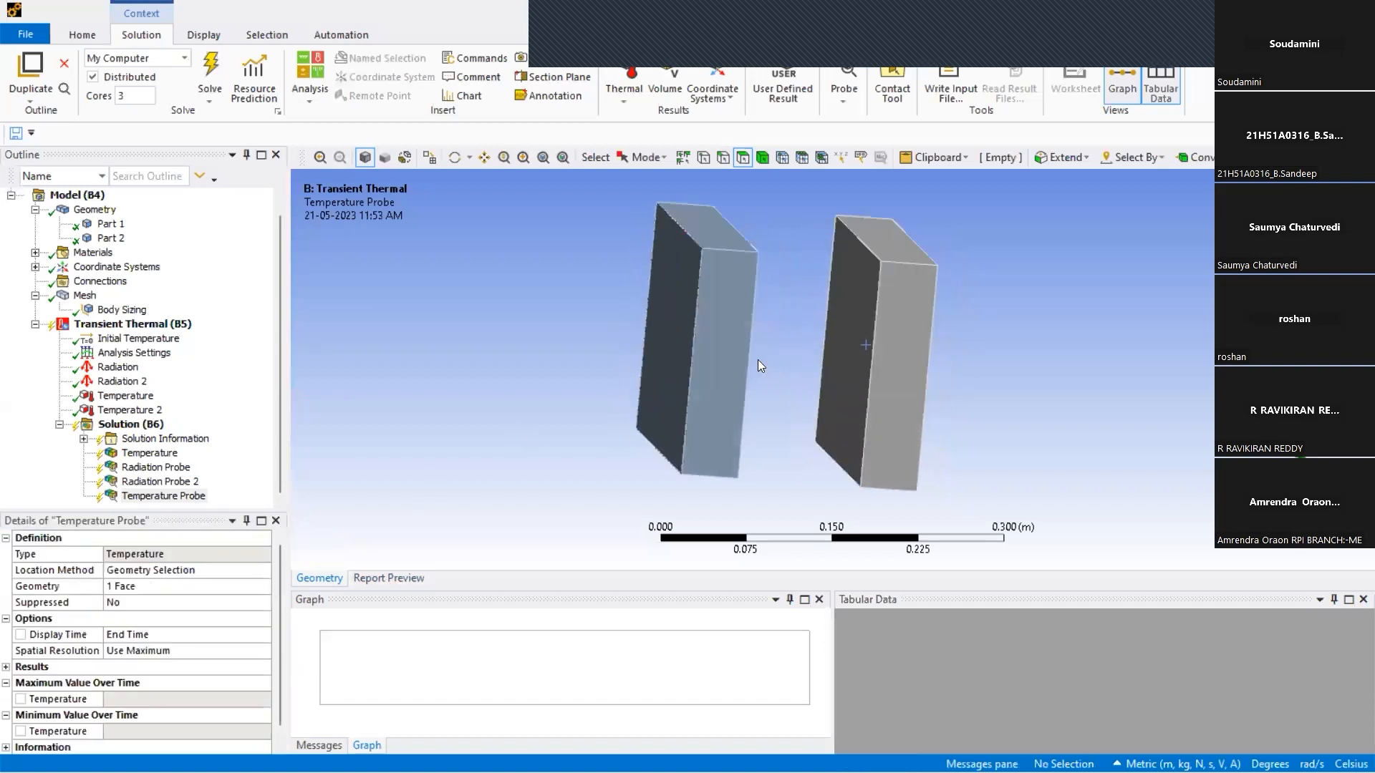
Add a second Temperature probe to the solution, scoped to the aluminum bar's inner face that faces the steel bar.
click(170, 496)
click(156, 483)
click(161, 496)
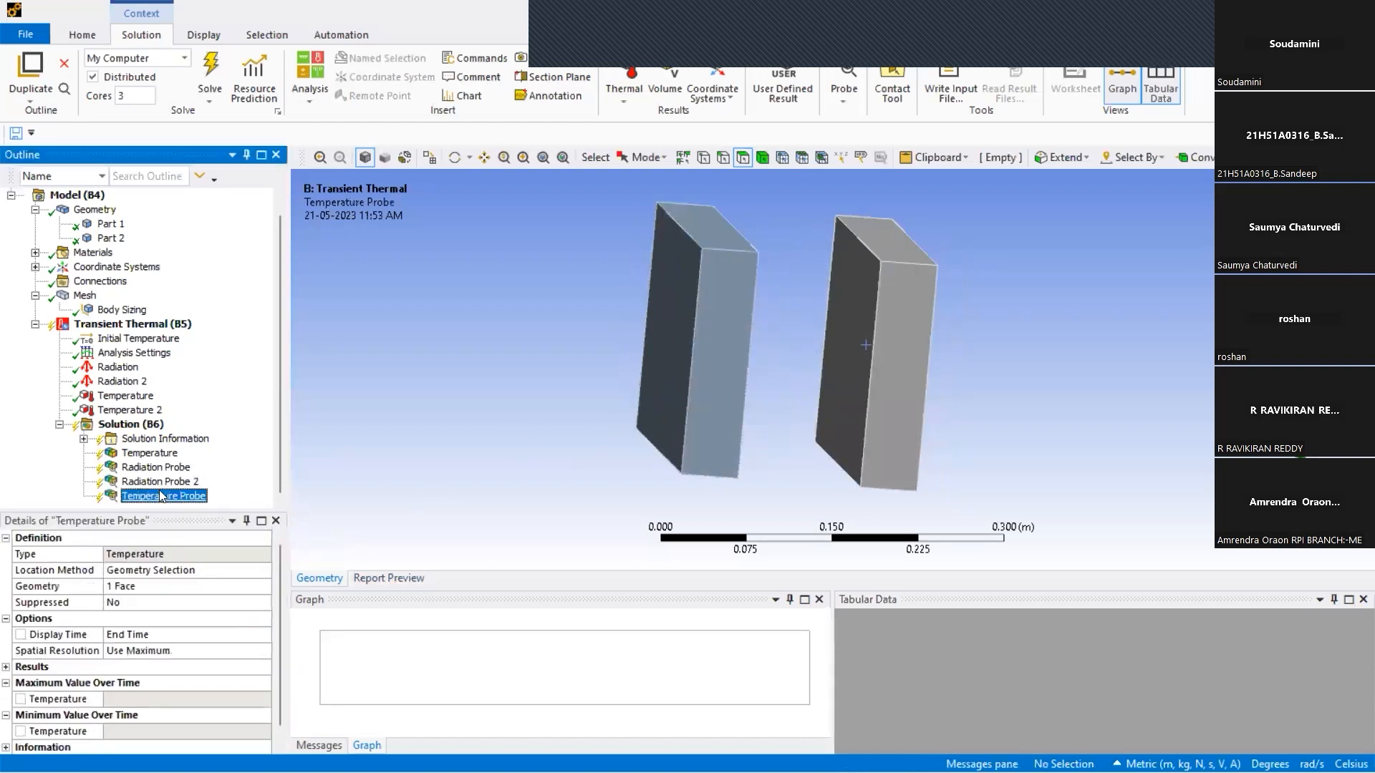
right_click(160, 491)
mouse_move(315, 214)
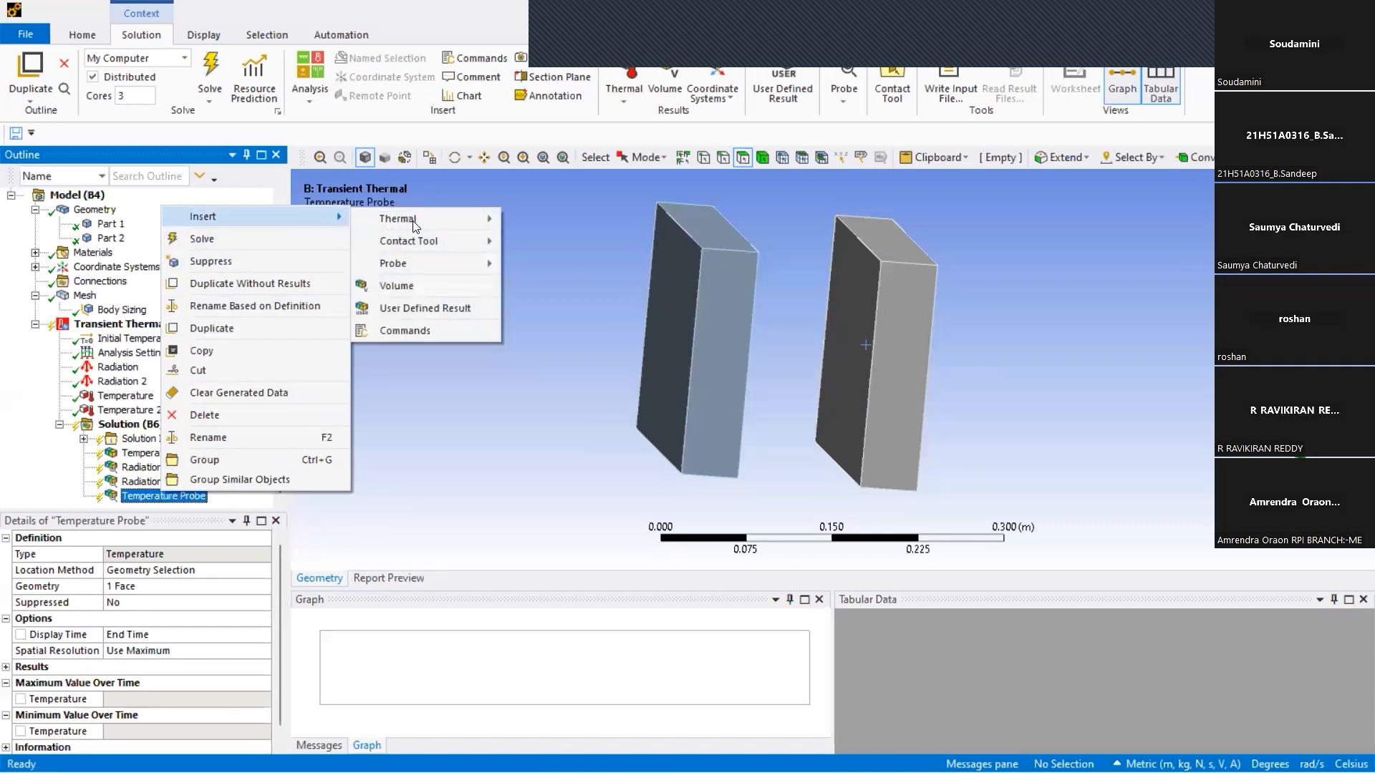
click(528, 265)
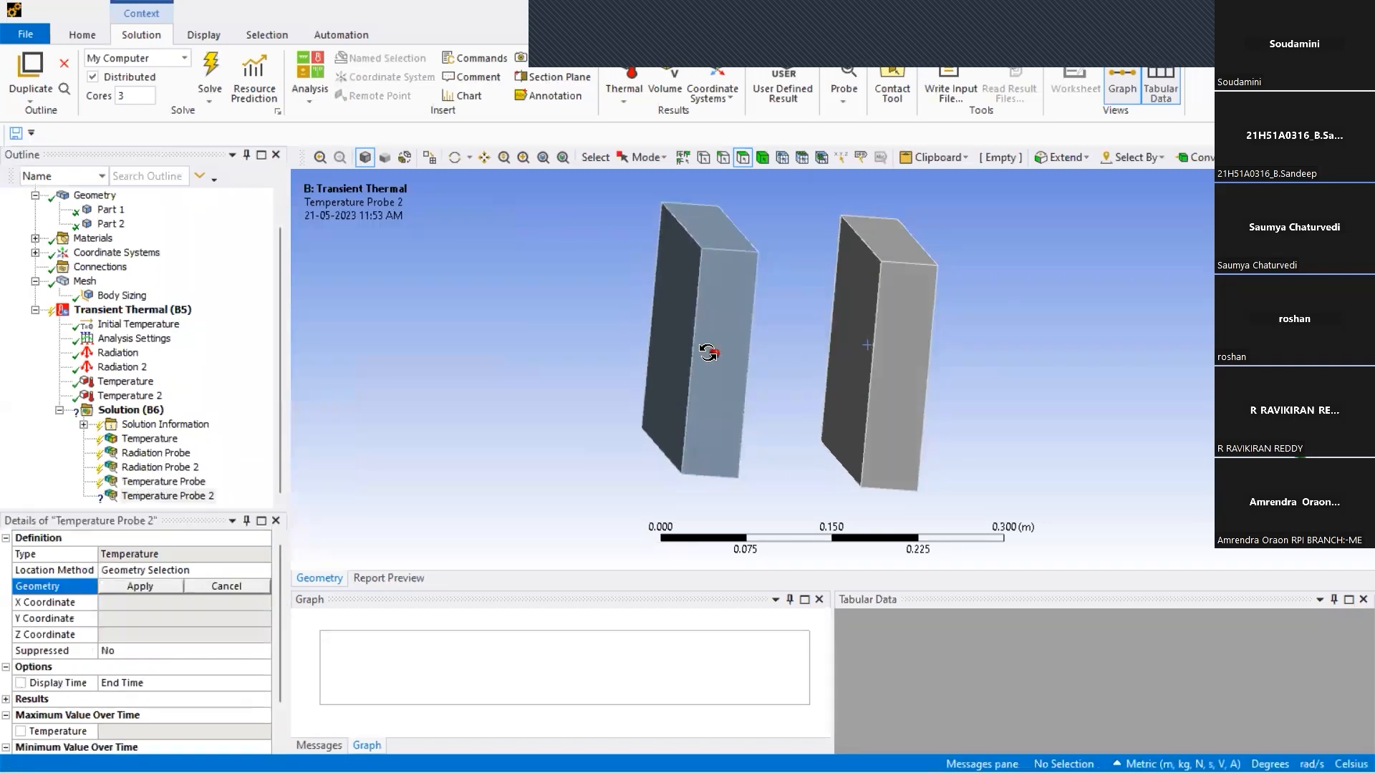
click(815, 359)
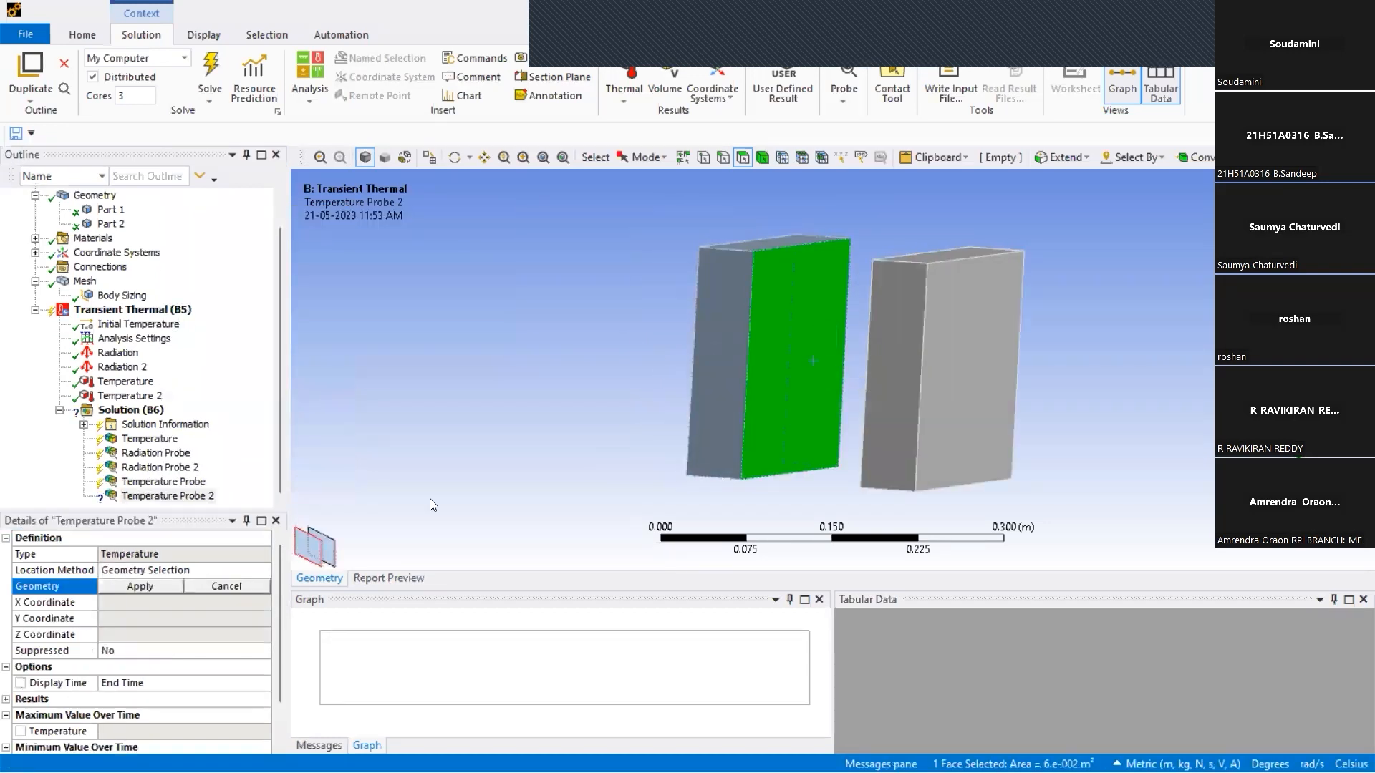
click(172, 589)
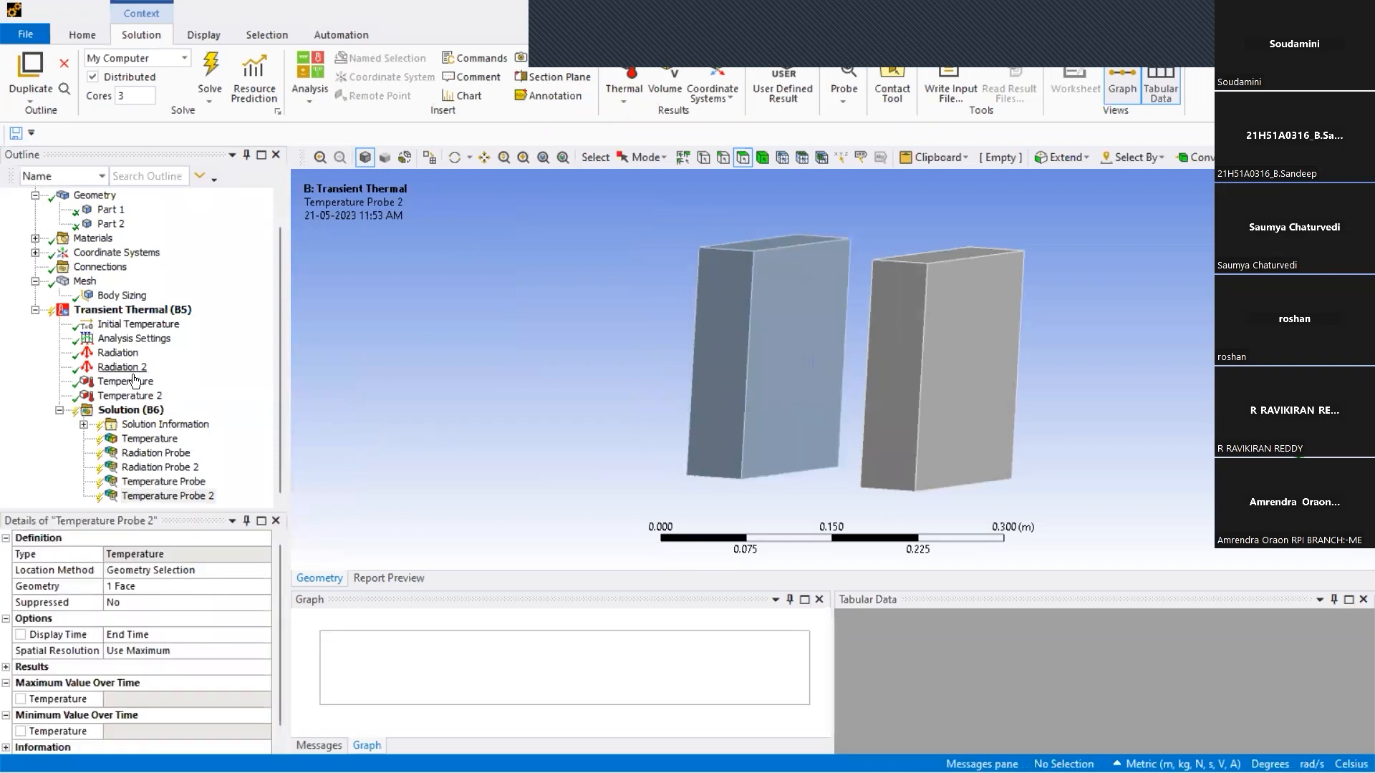
Review all loads of the transient thermal analysis together and check the material assigned to Part 1 and Part 2.
click(131, 410)
click(127, 310)
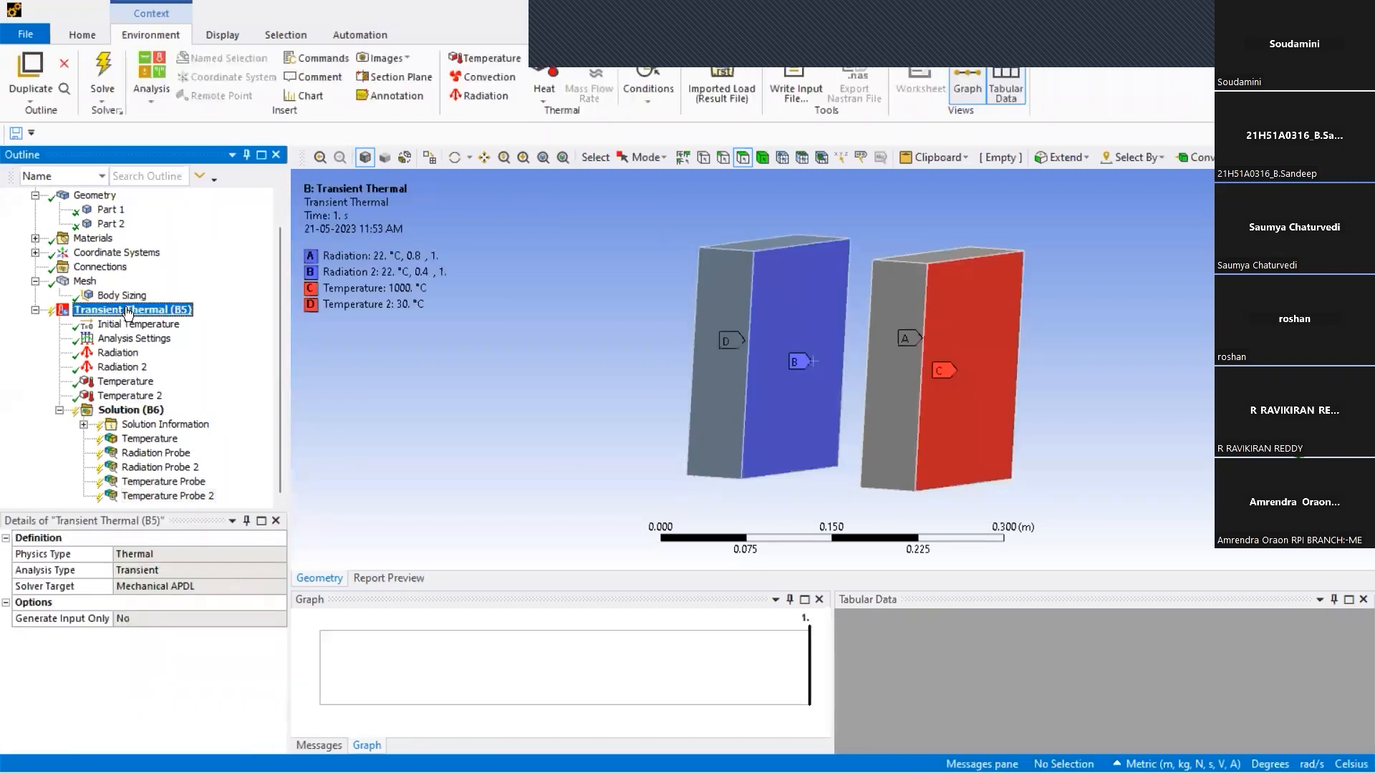
scroll(131, 361, up, 1)
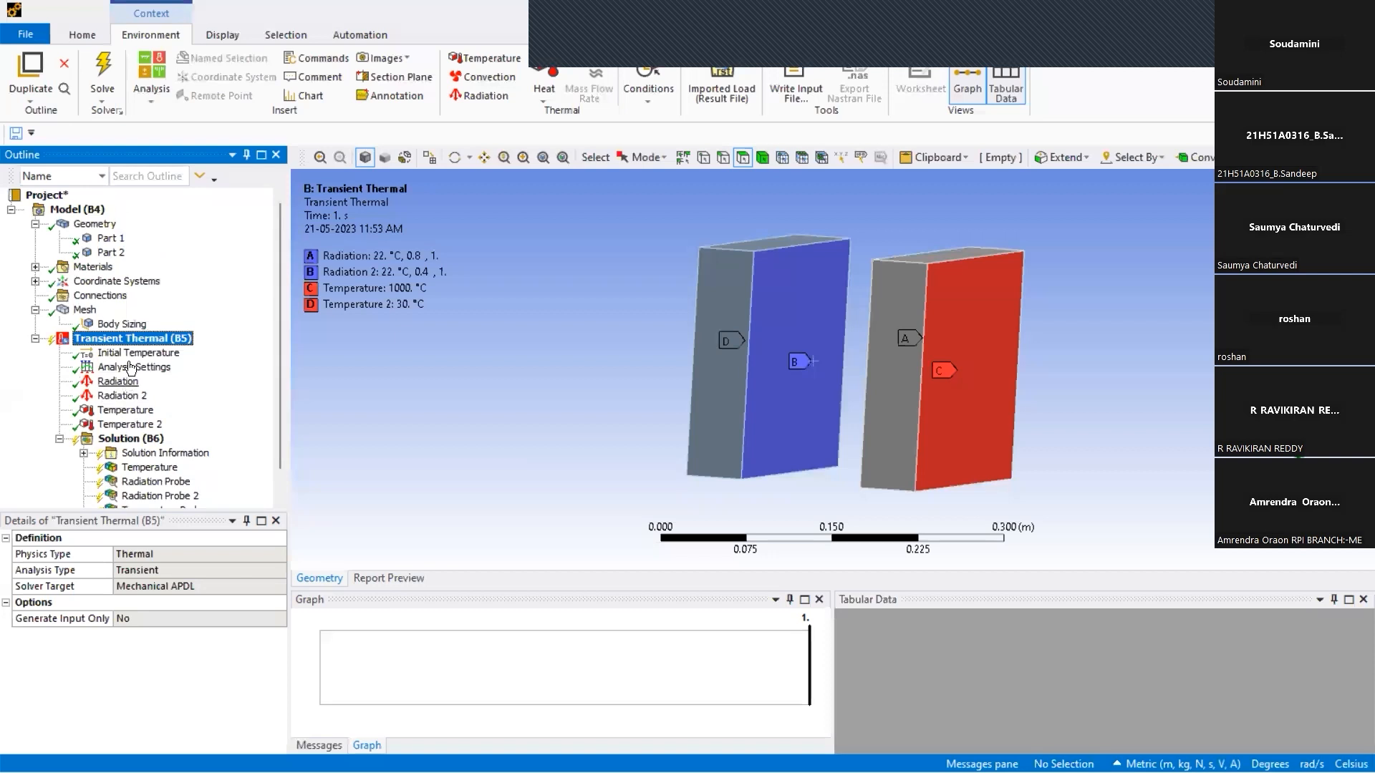
mouse_move(696, 306)
middle_down()
mouse_move(742, 307)
mouse_move(700, 331)
middle_up()
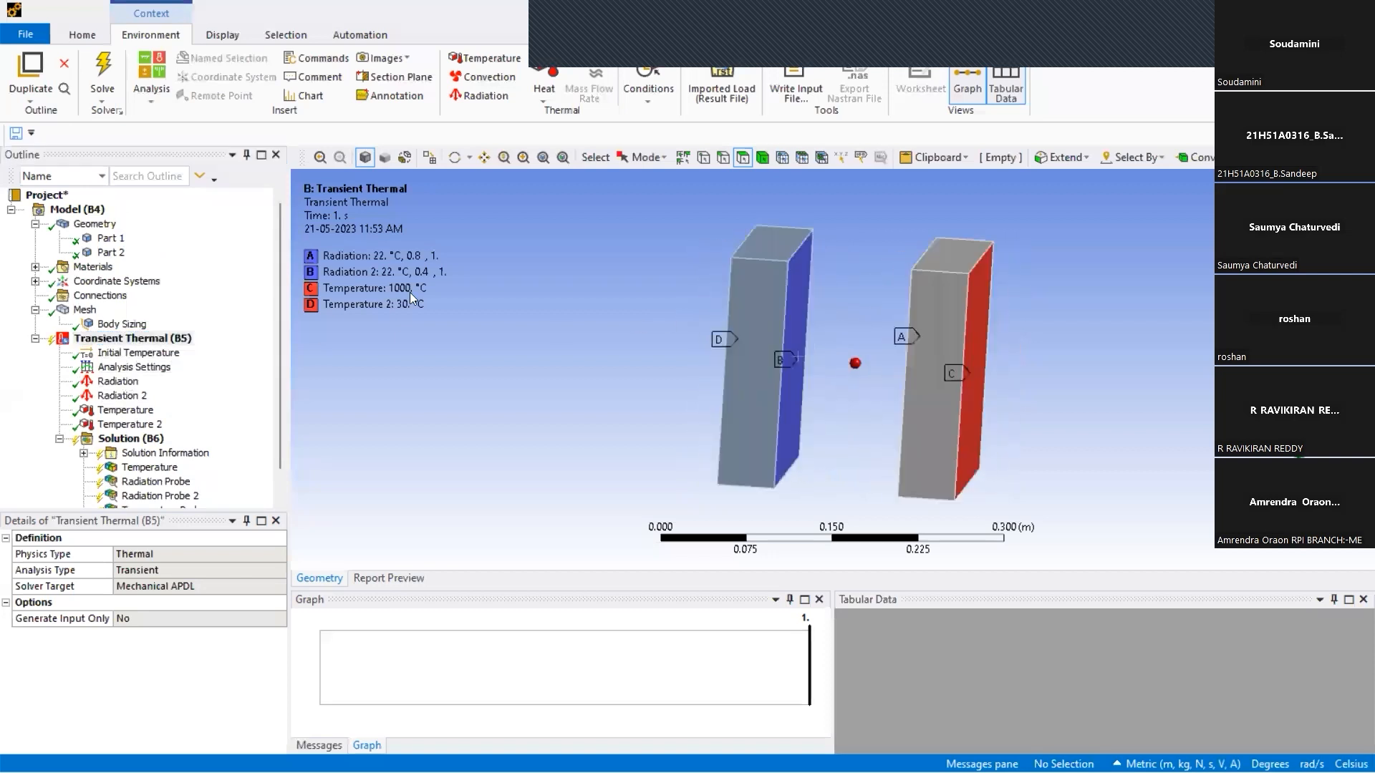
click(98, 238)
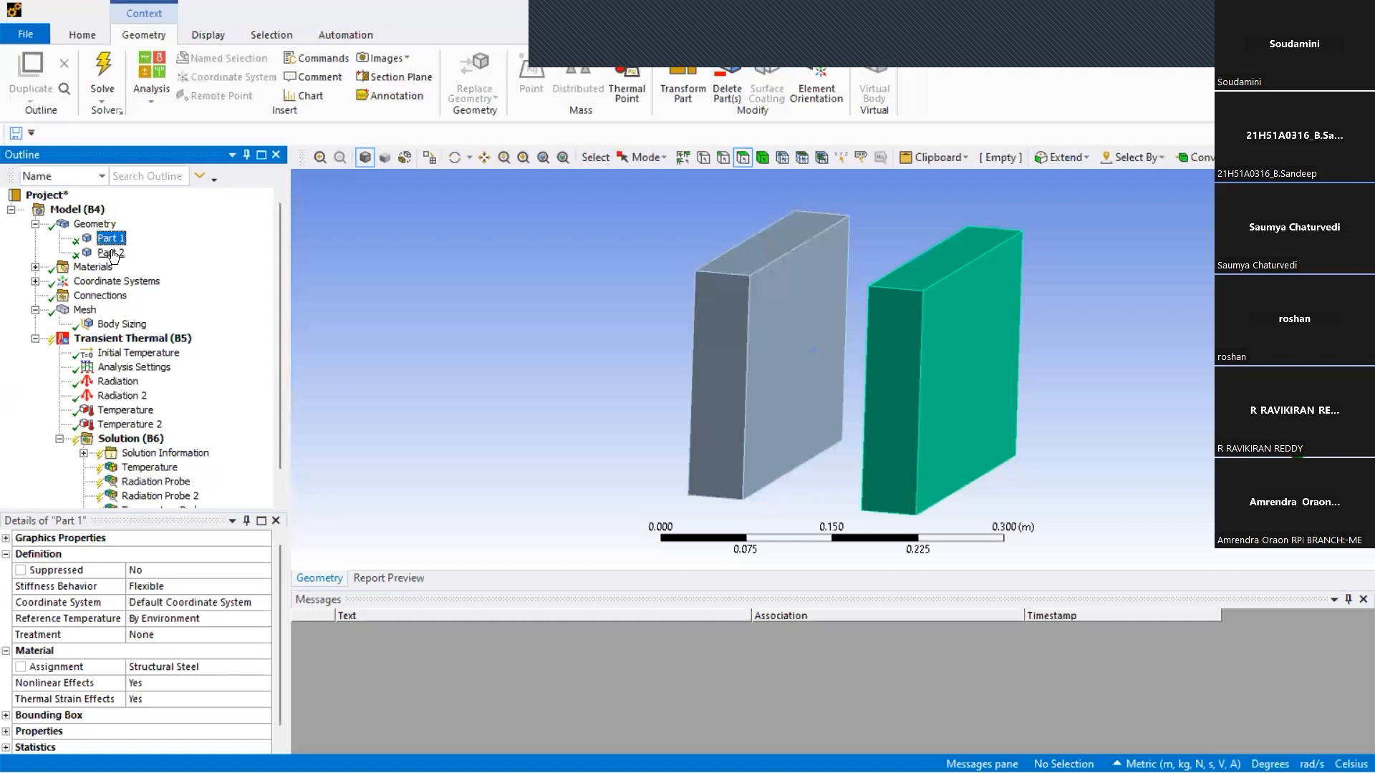
click(111, 253)
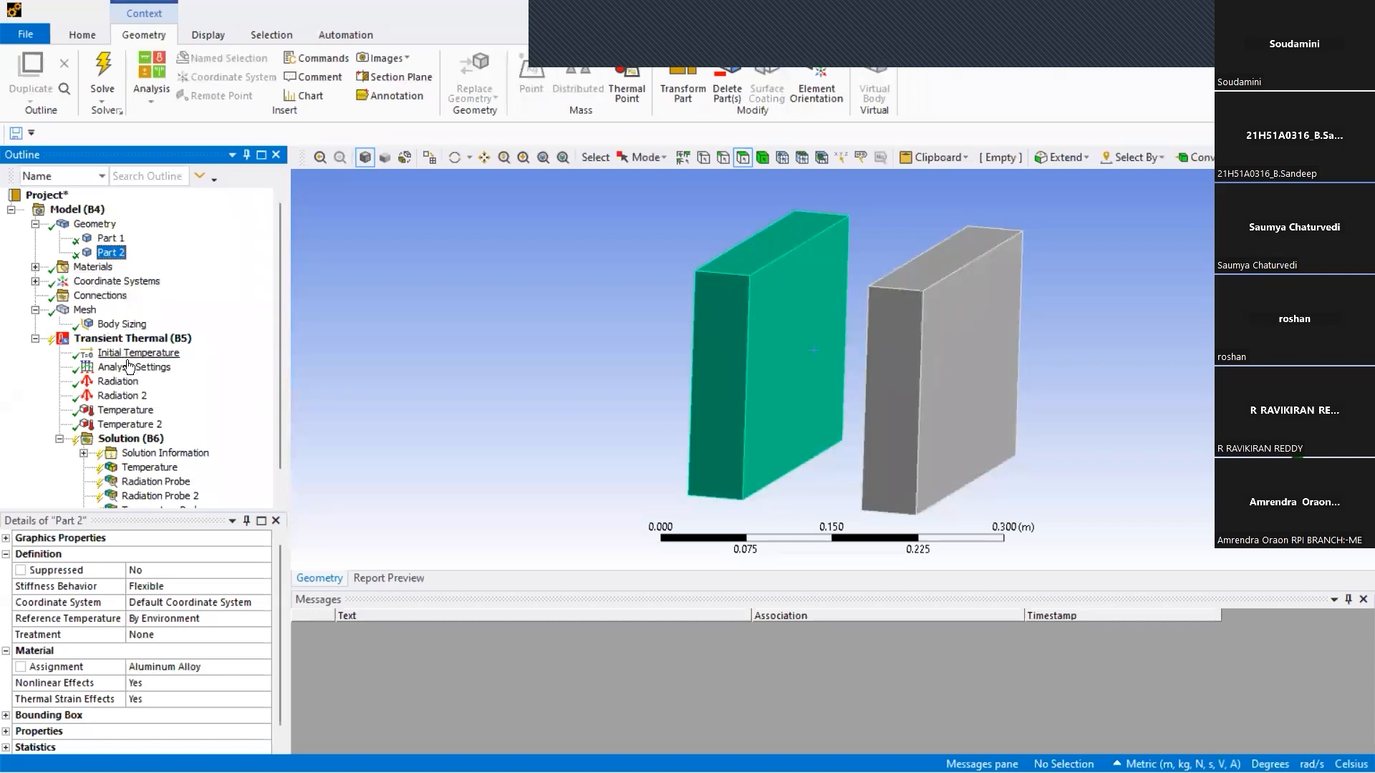
Examine the settings and scoped faces of both radiation loads and both temperature loads, one after another.
click(118, 381)
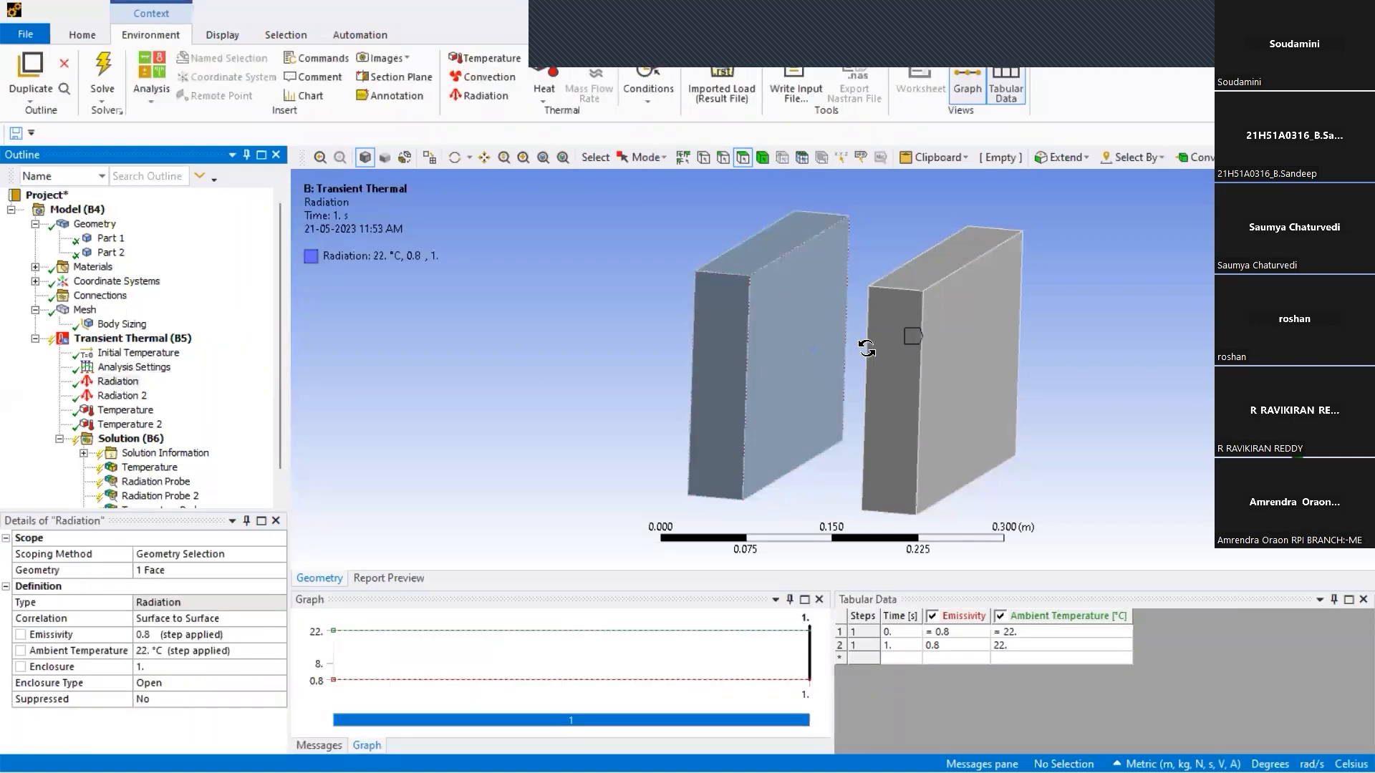
middle_drag(866, 349, 766, 354)
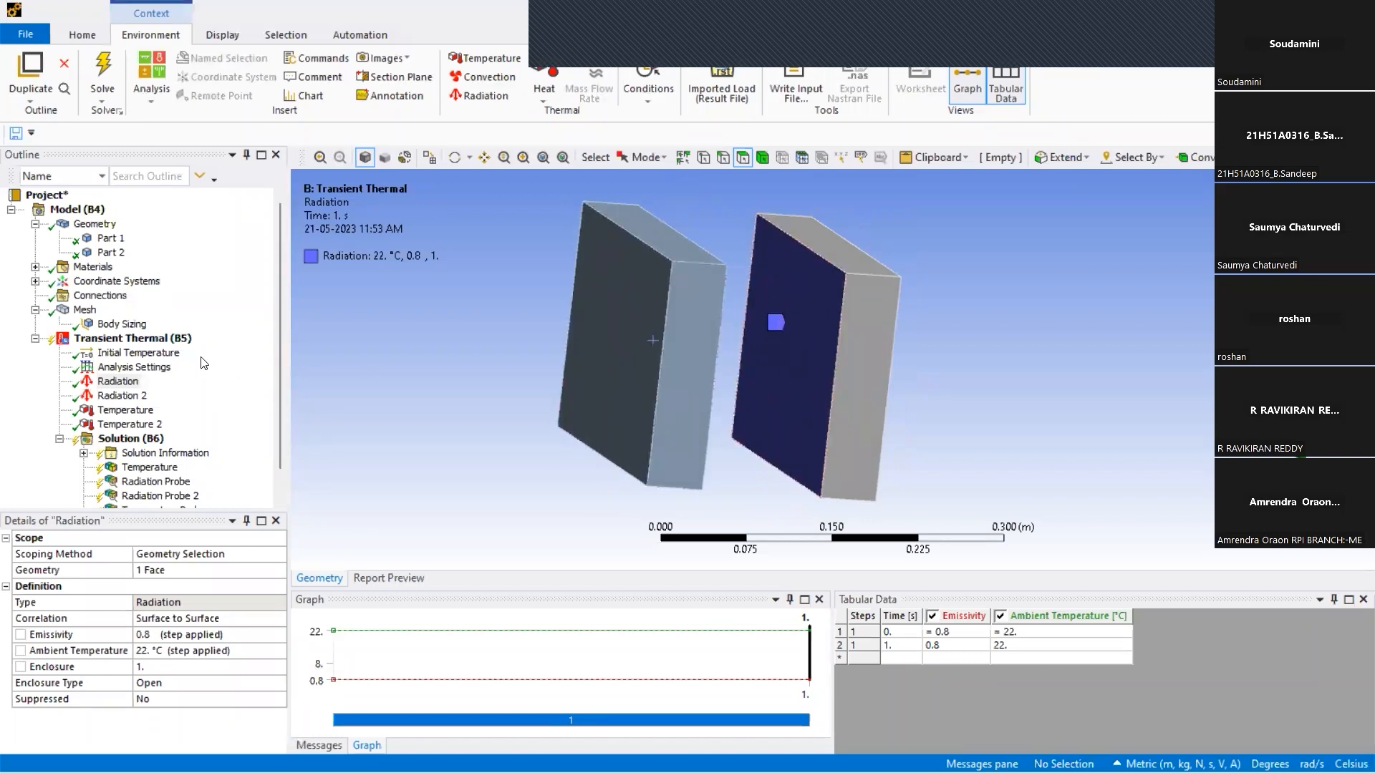
click(120, 395)
middle_drag(721, 353, 419, 322)
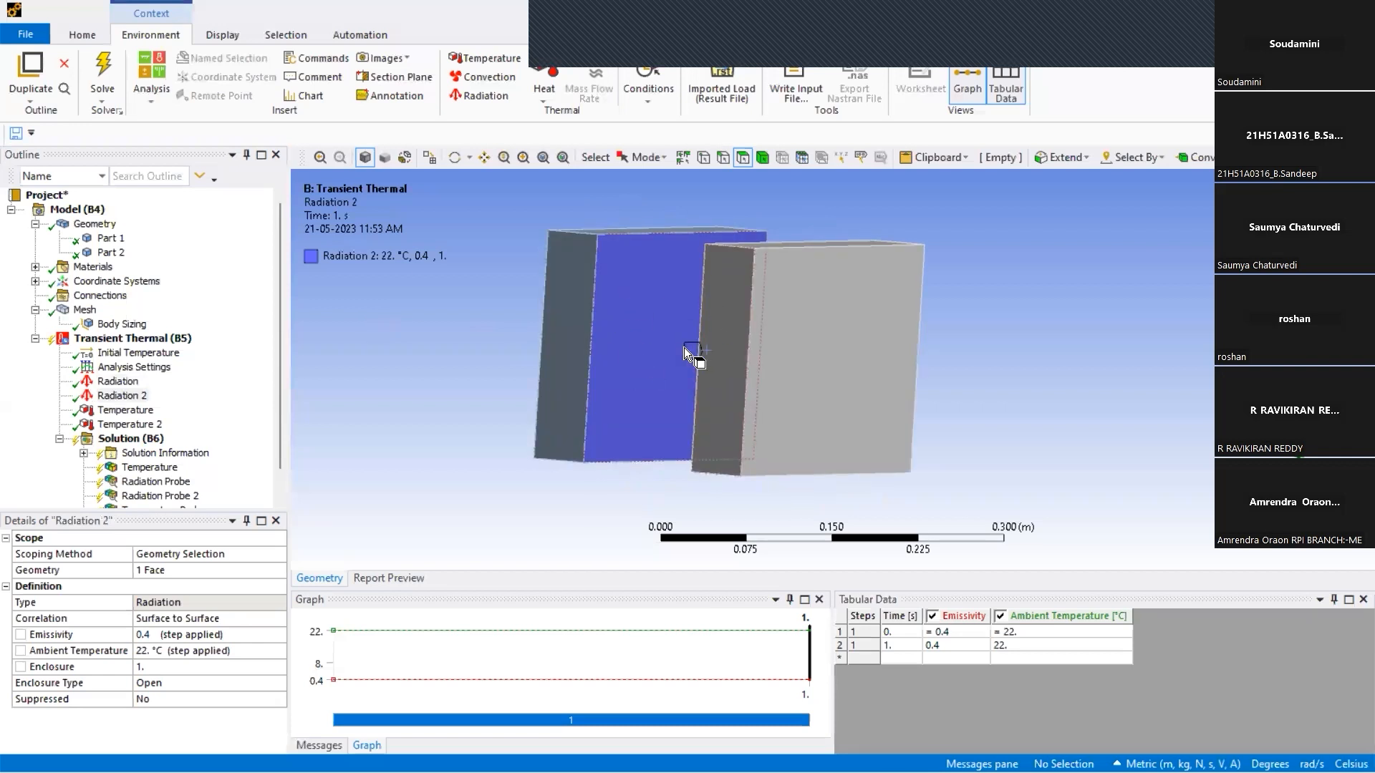
click(125, 410)
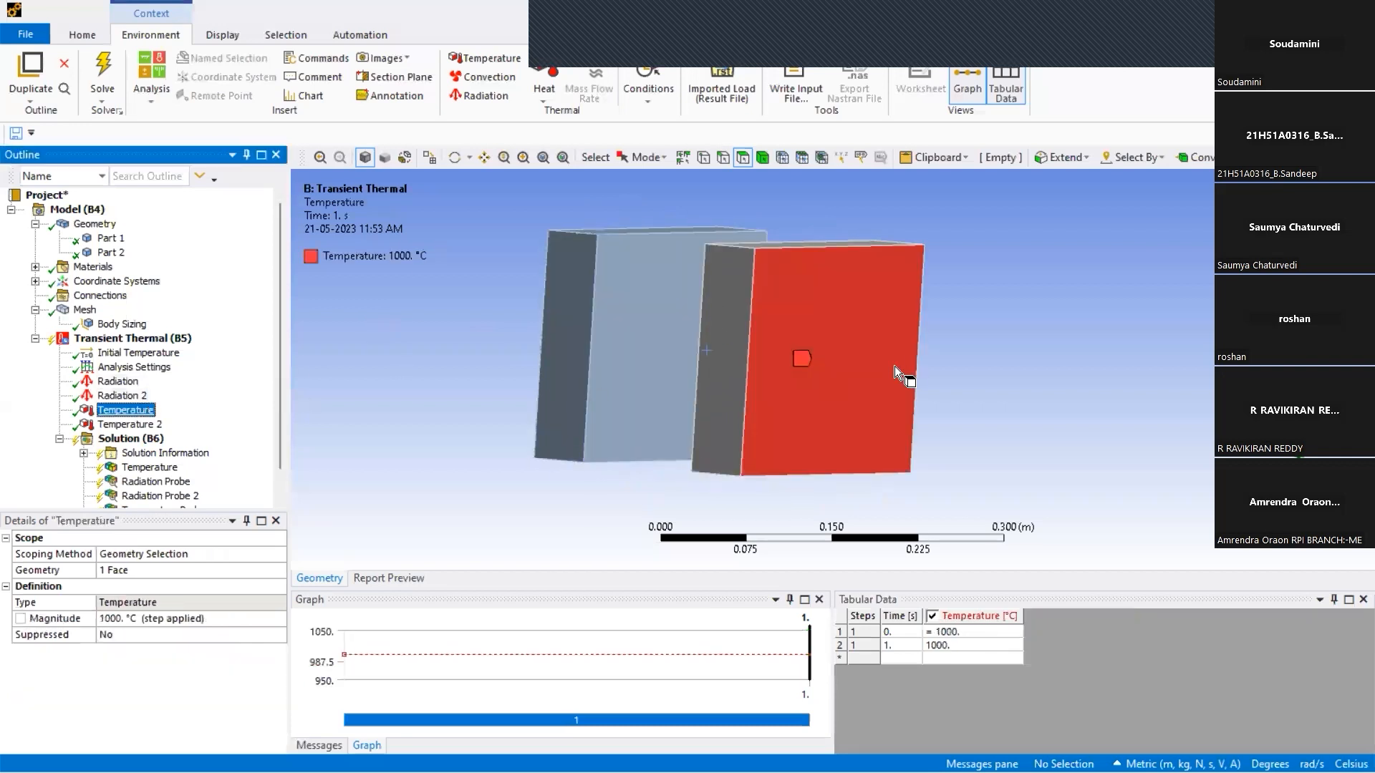
middle_drag(858, 344, 794, 386)
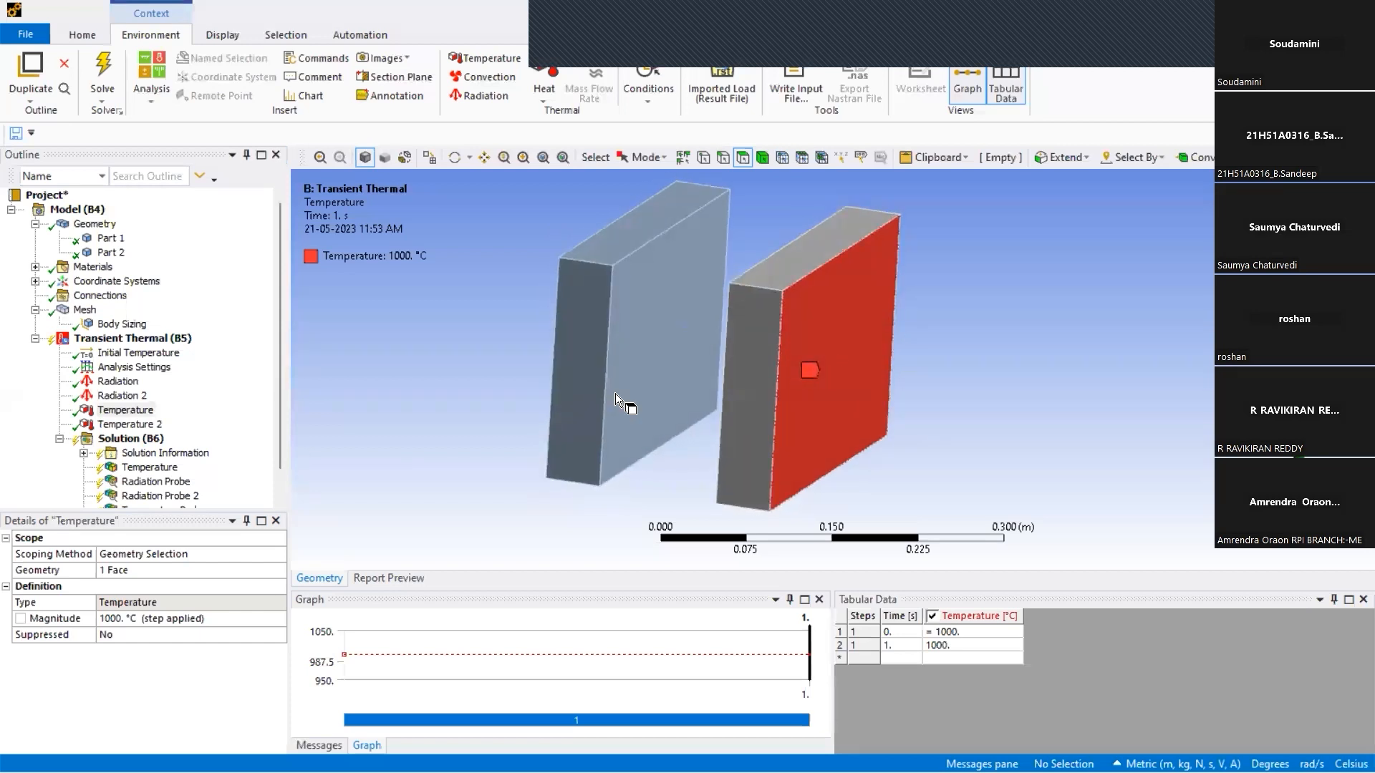
click(129, 424)
middle_drag(692, 363, 780, 290)
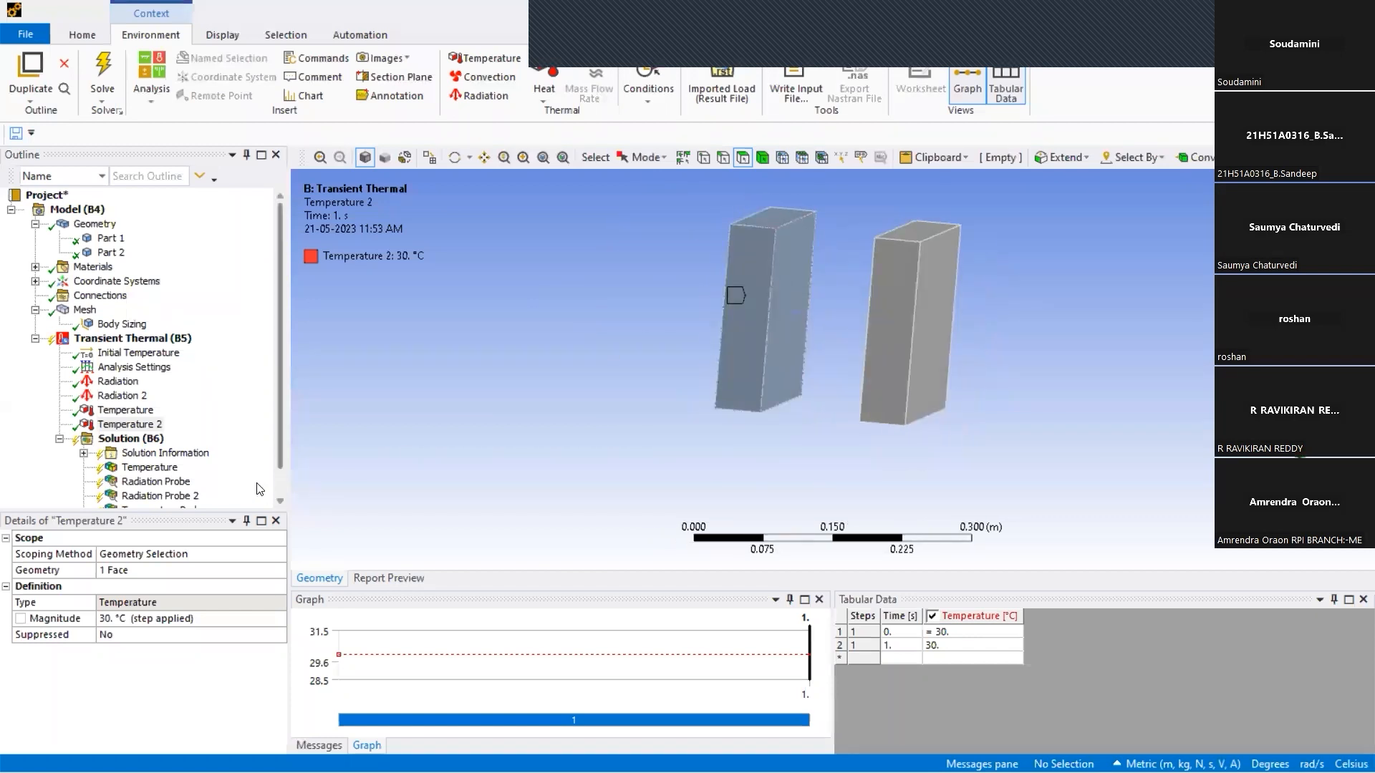
Review the Temperature result, the radiation probes and the first temperature probe, checking the bars' facing surfaces and the steel bar's temperature load.
click(149, 467)
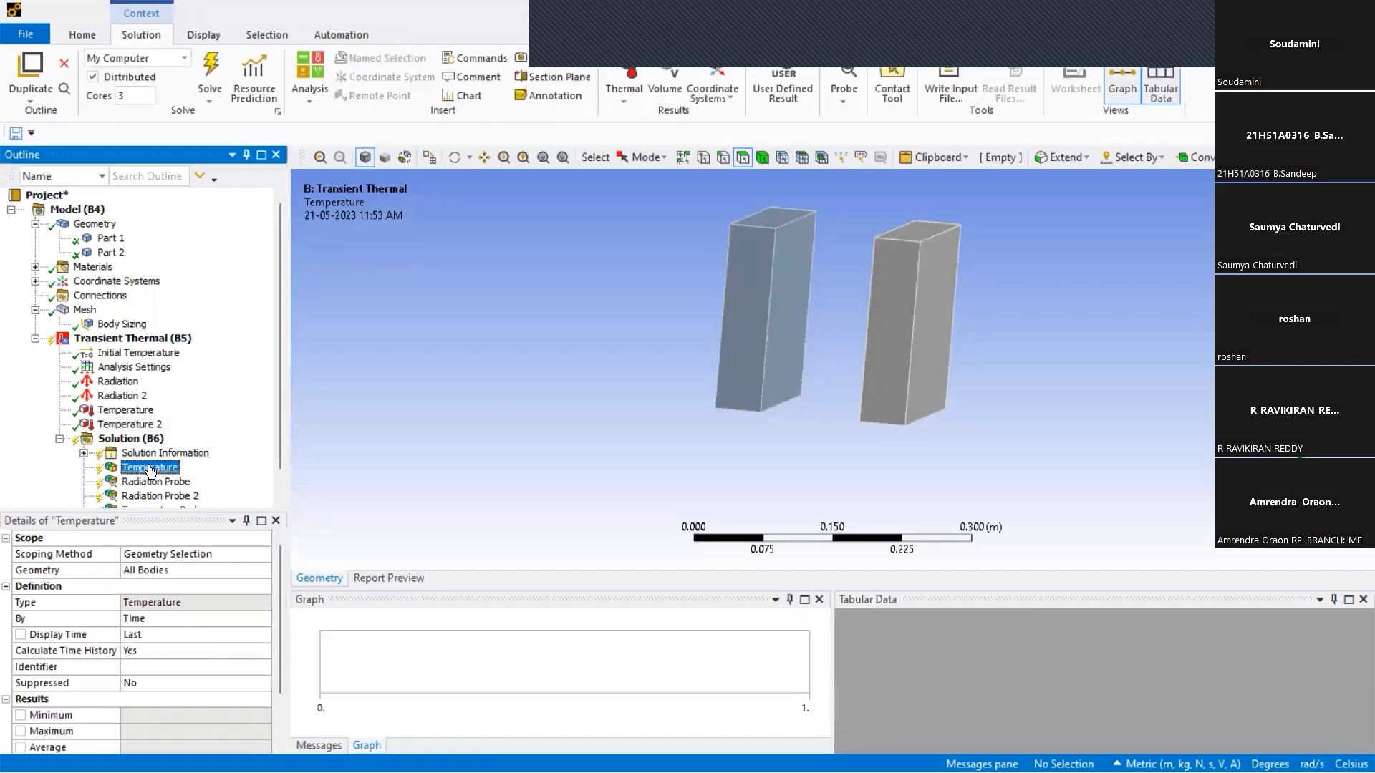
click(154, 483)
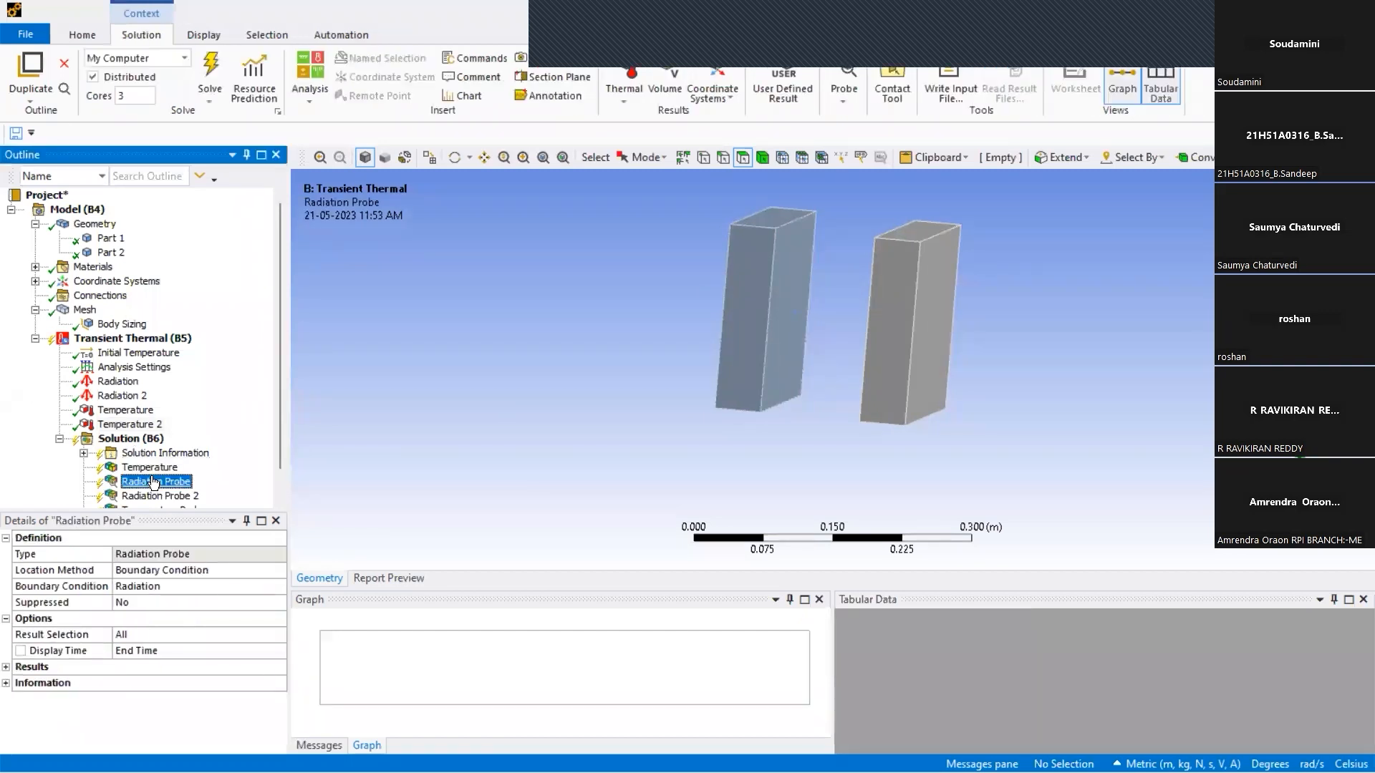
middle_drag(716, 367, 771, 364)
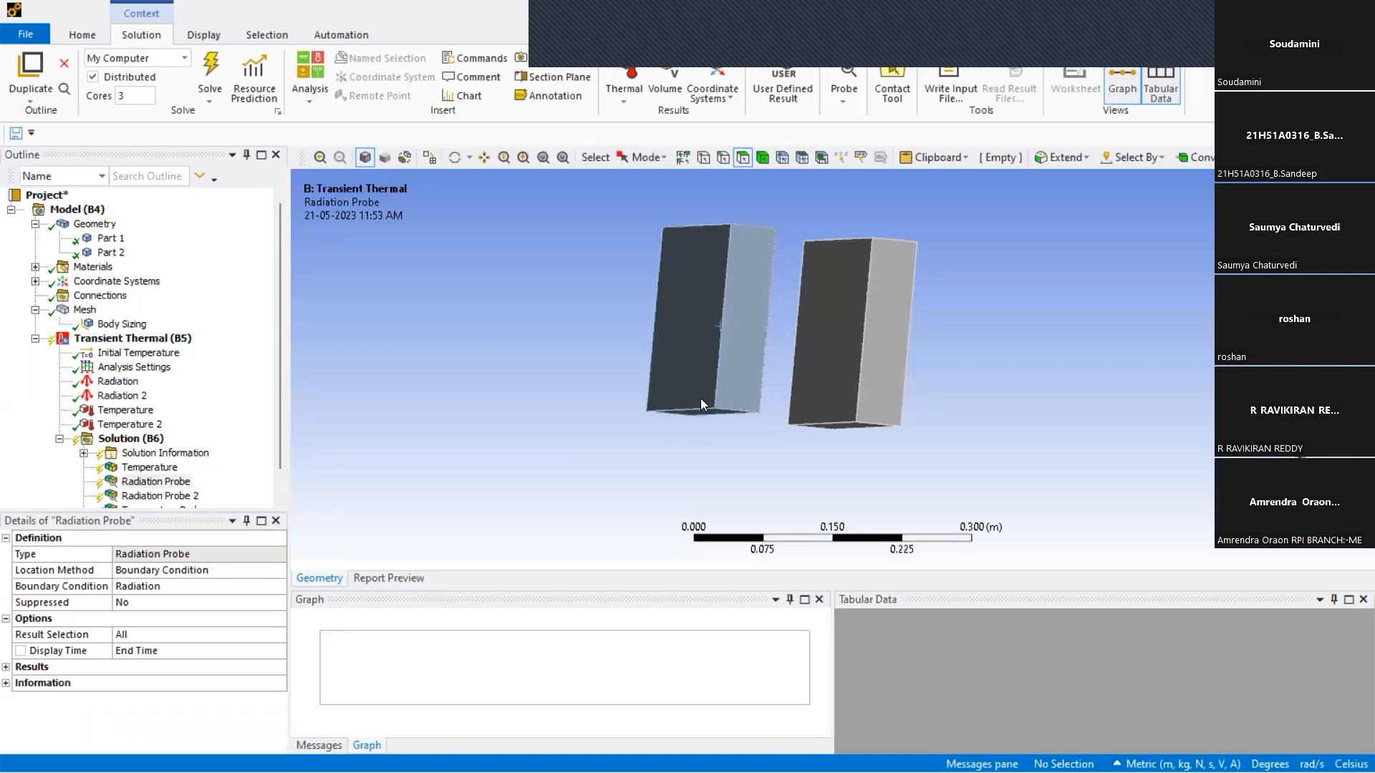
click(156, 482)
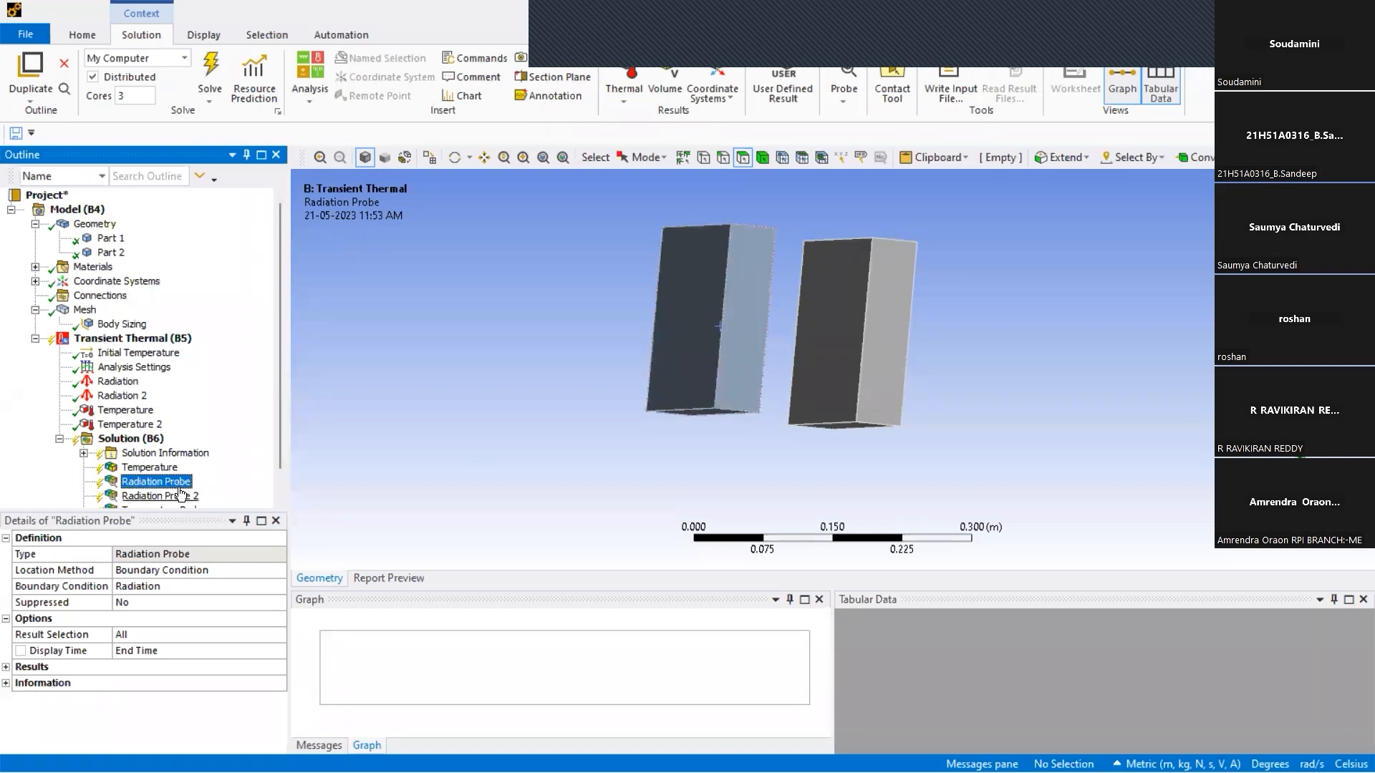
scroll(179, 465, down, 1)
middle_drag(773, 487, 767, 410)
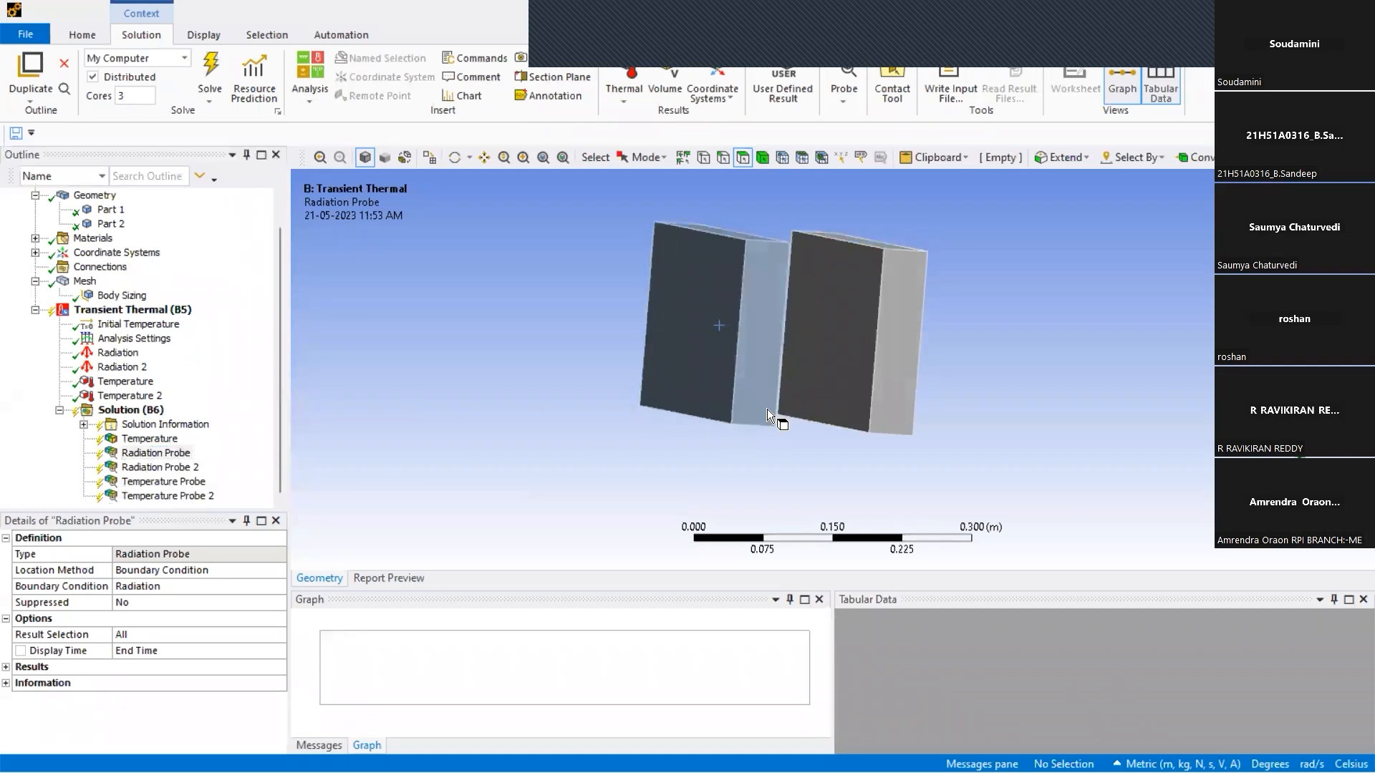
click(822, 345)
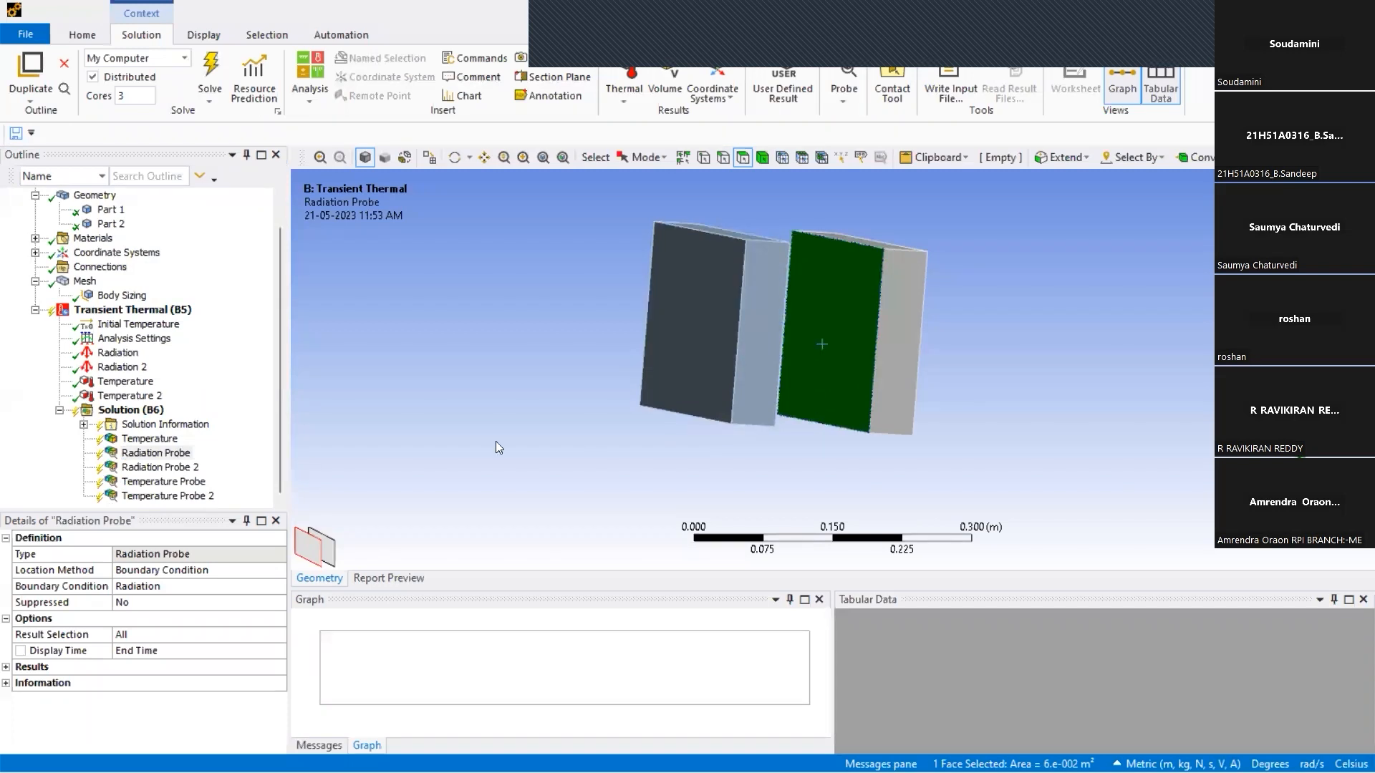
click(170, 469)
middle_drag(434, 408, 452, 361)
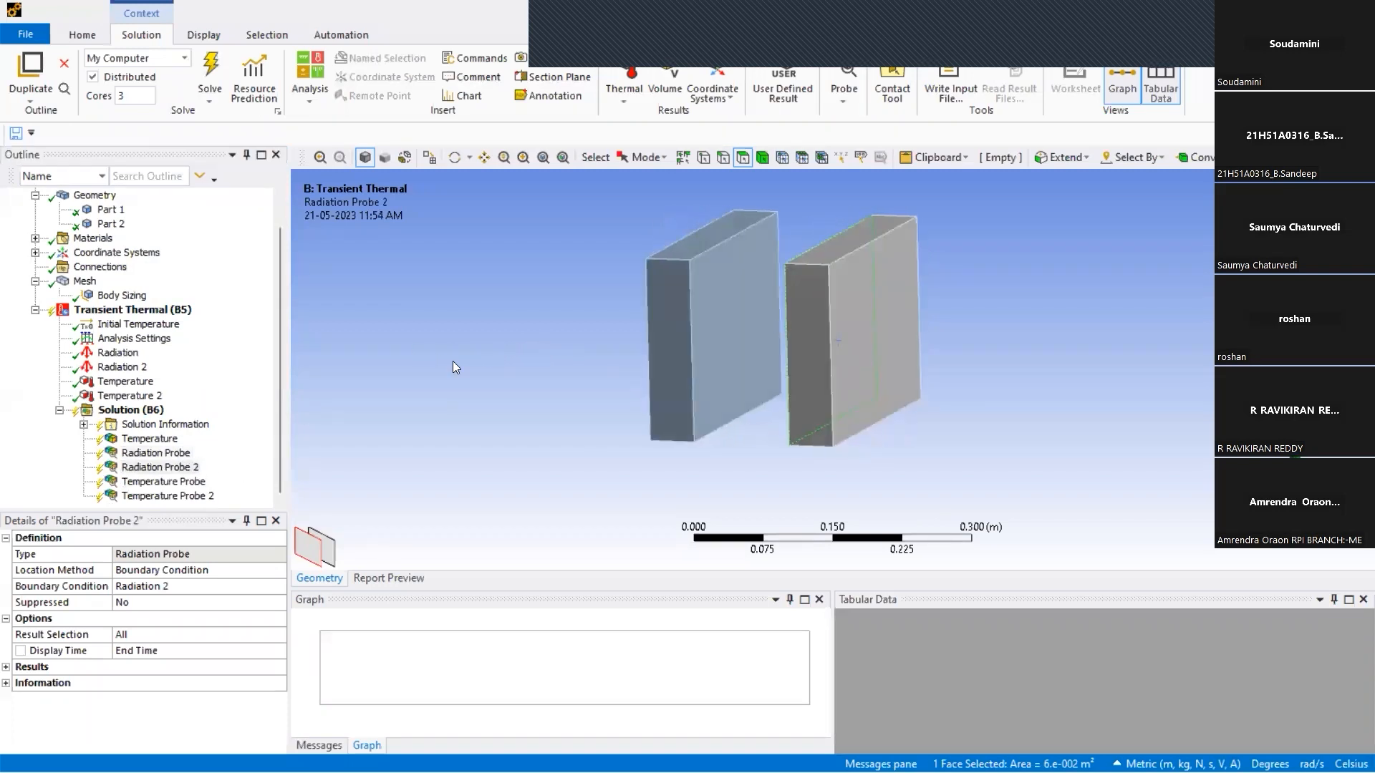
click(714, 332)
click(166, 496)
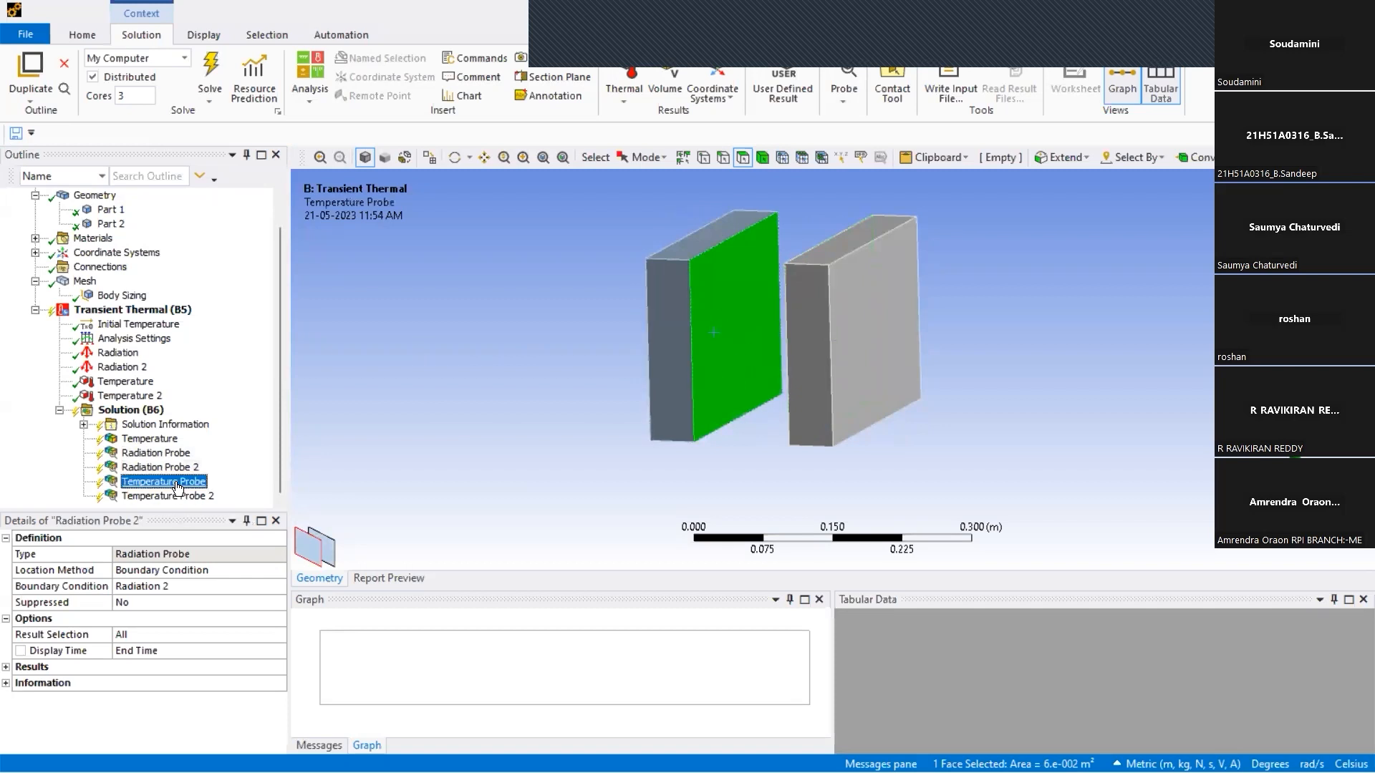
click(162, 482)
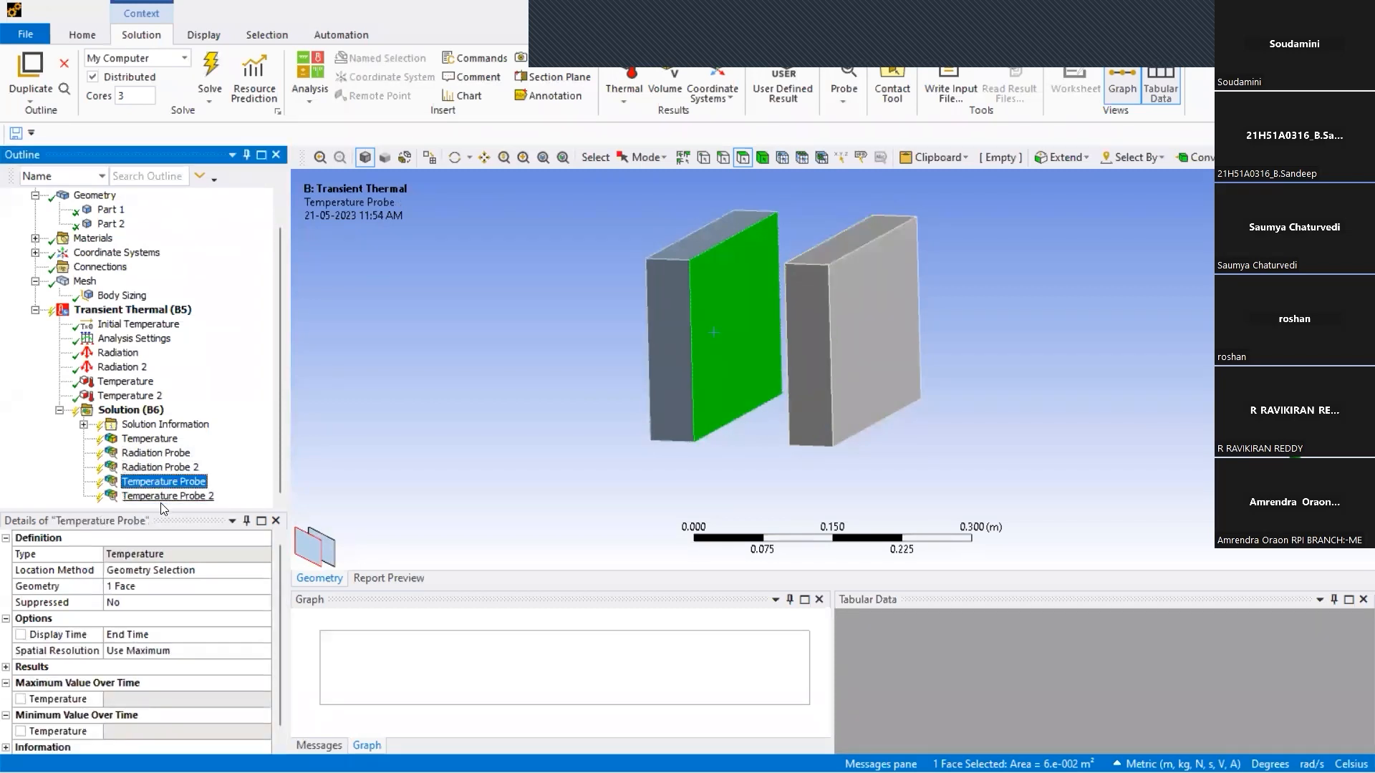
click(488, 369)
click(152, 385)
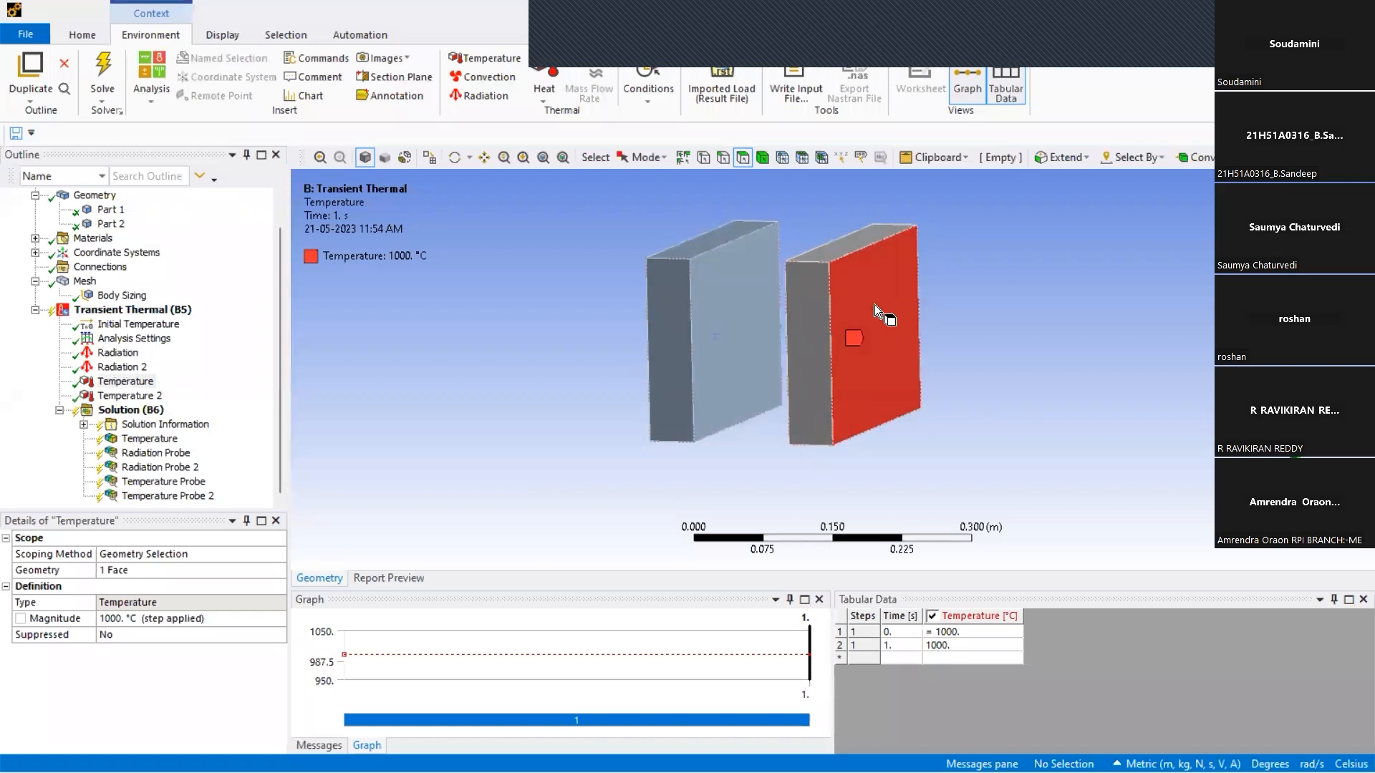
Compare the scoped faces and settings of both temperature probes on the facing surfaces of the bars.
middle_drag(874, 307, 805, 384)
click(858, 319)
click(170, 482)
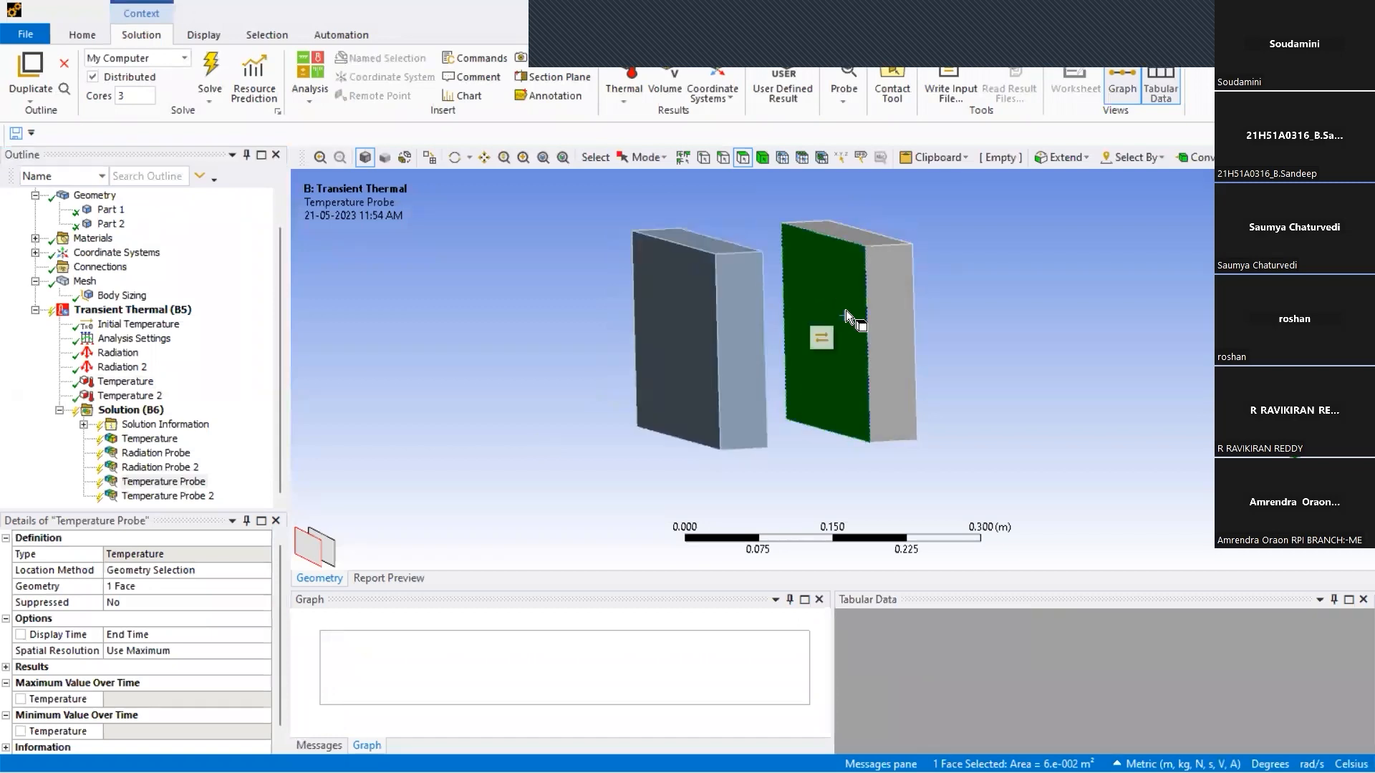
click(187, 483)
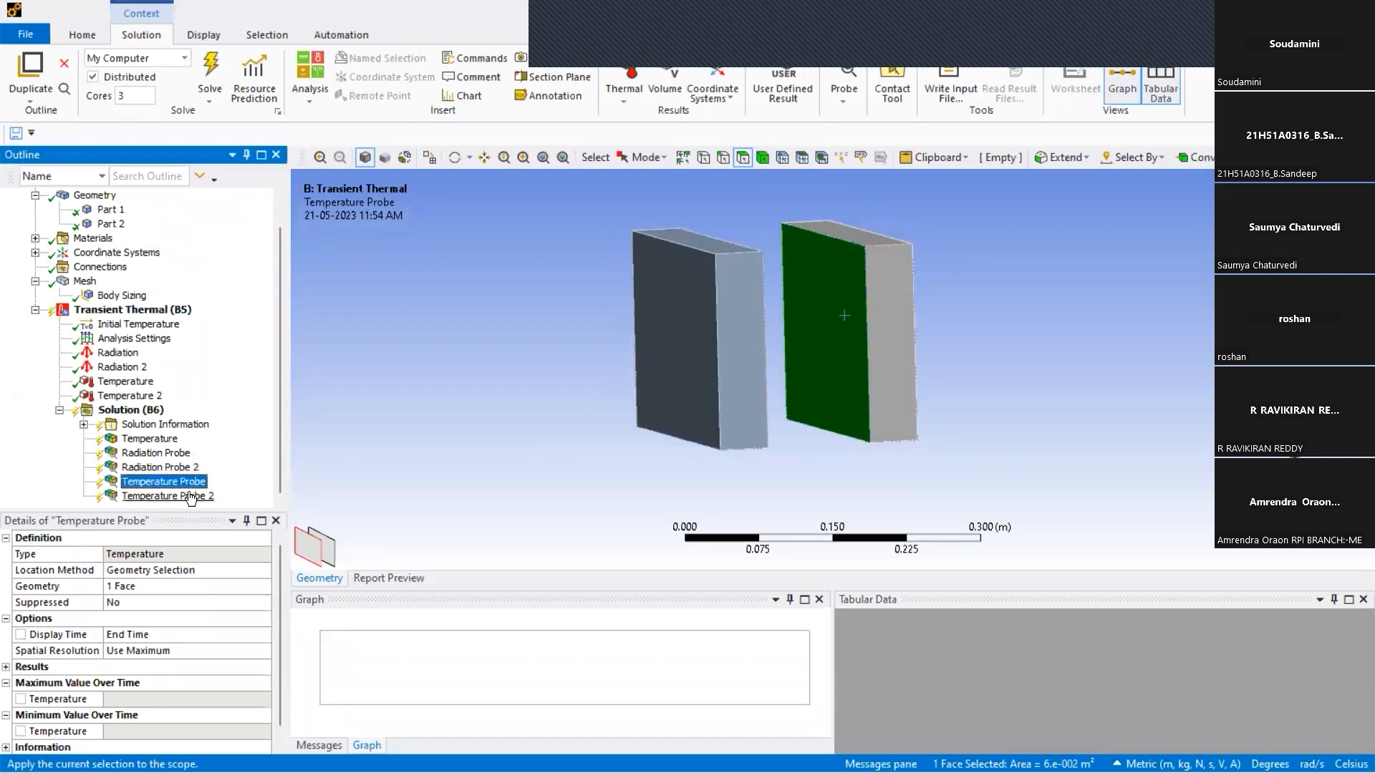
click(190, 496)
middle_drag(645, 401, 632, 362)
click(514, 400)
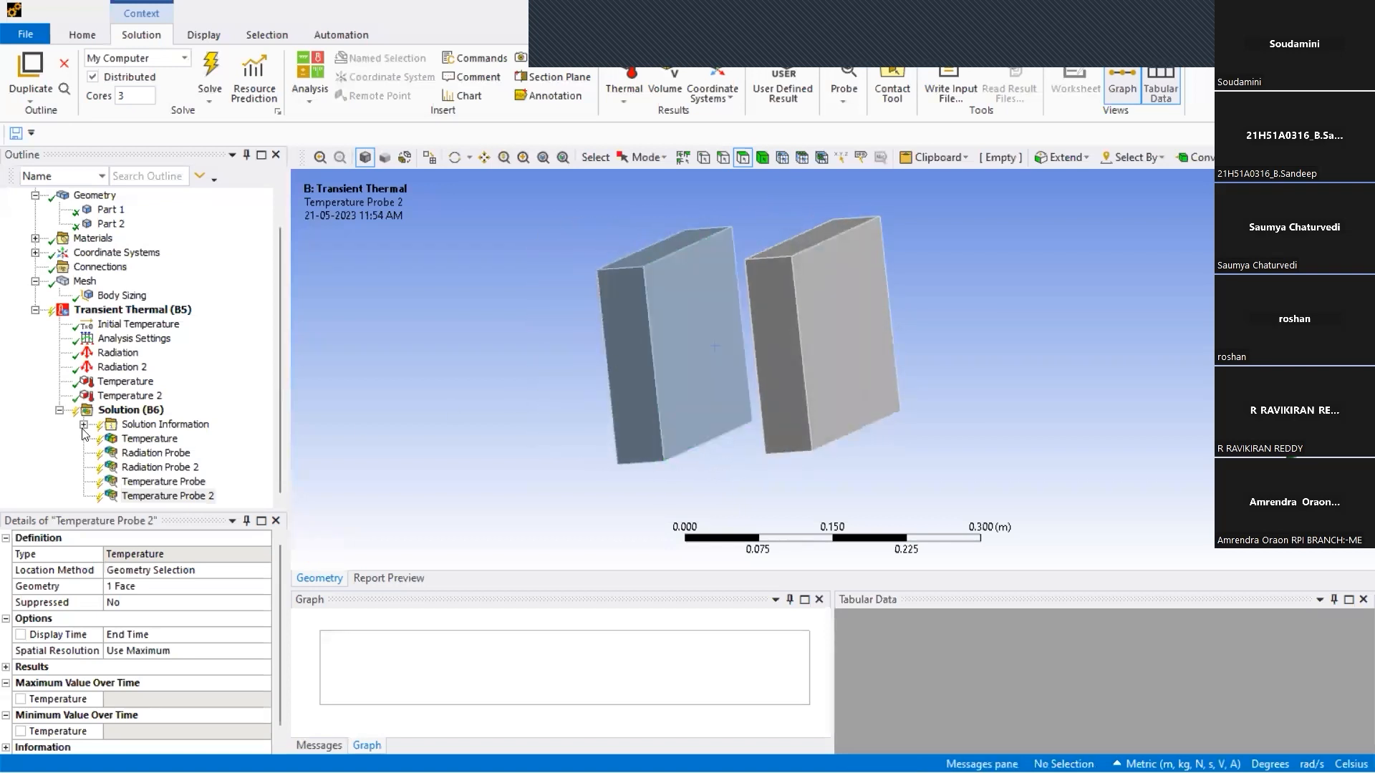
Solve the transient thermal analysis.
scroll(84, 434, up, 1)
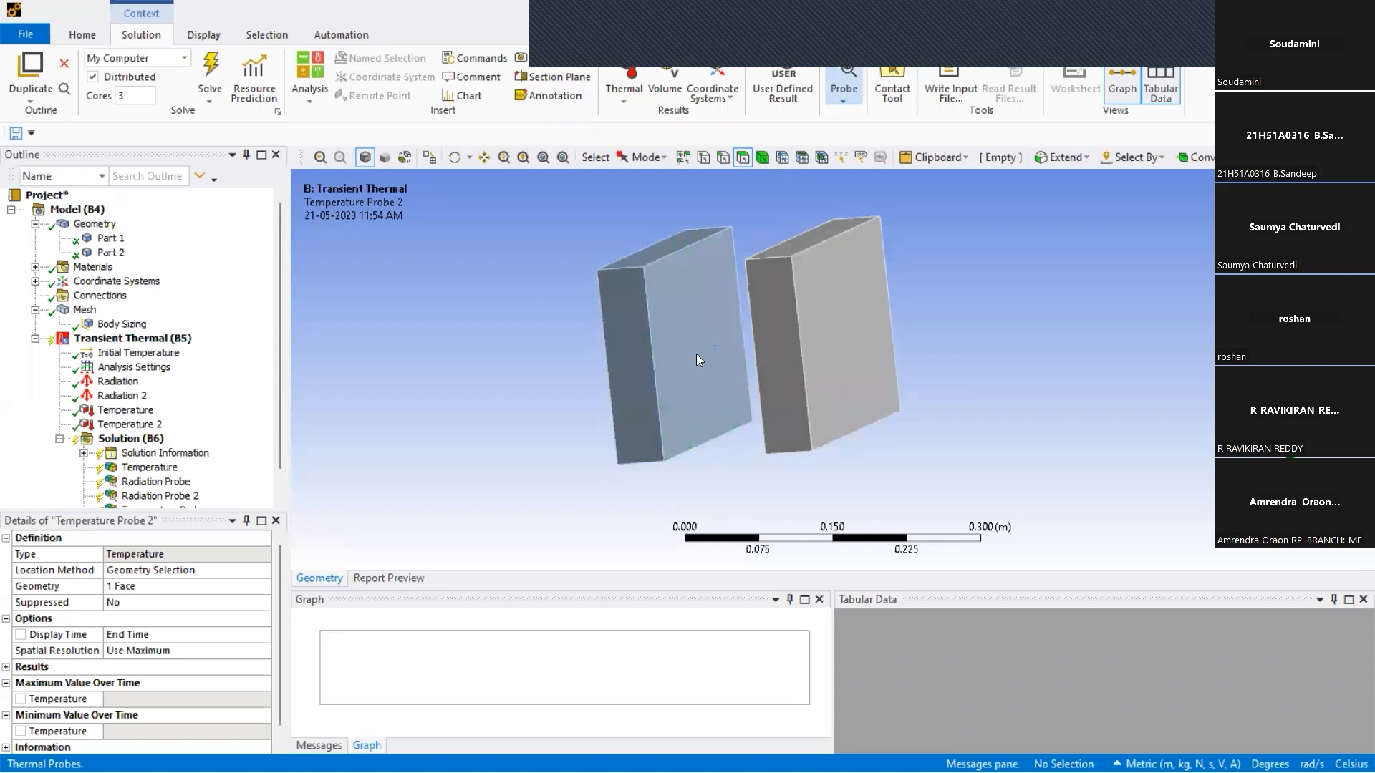
click(207, 71)
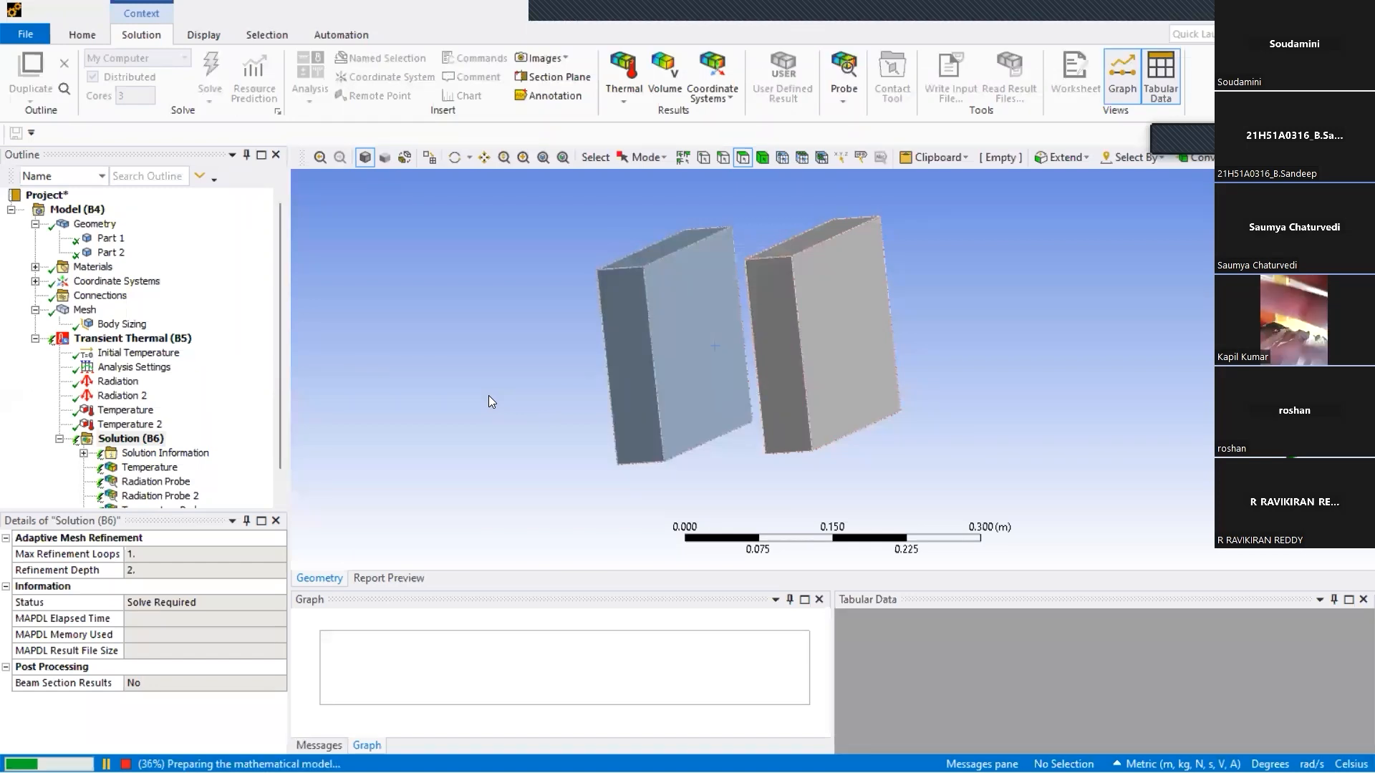
middle_drag(677, 347, 734, 320)
click(819, 337)
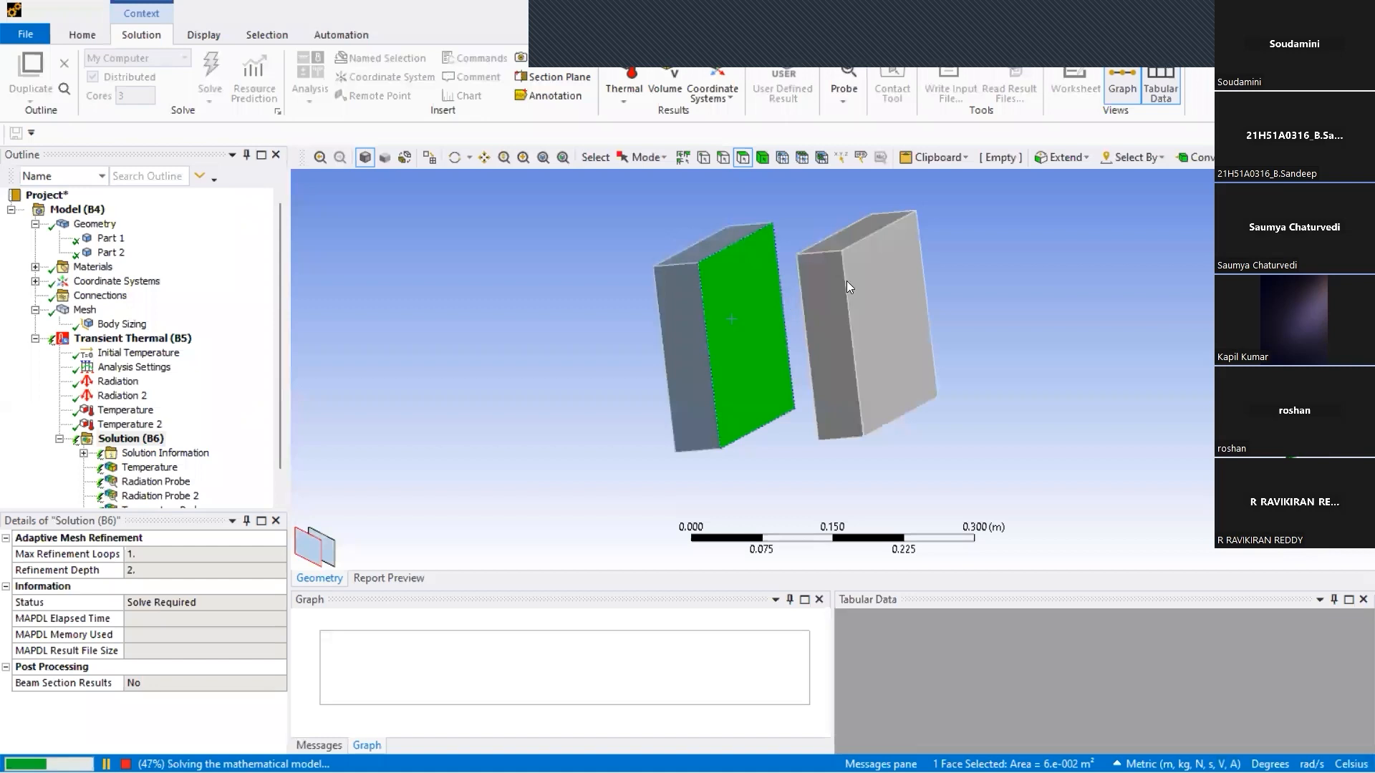
middle_drag(848, 286, 799, 315)
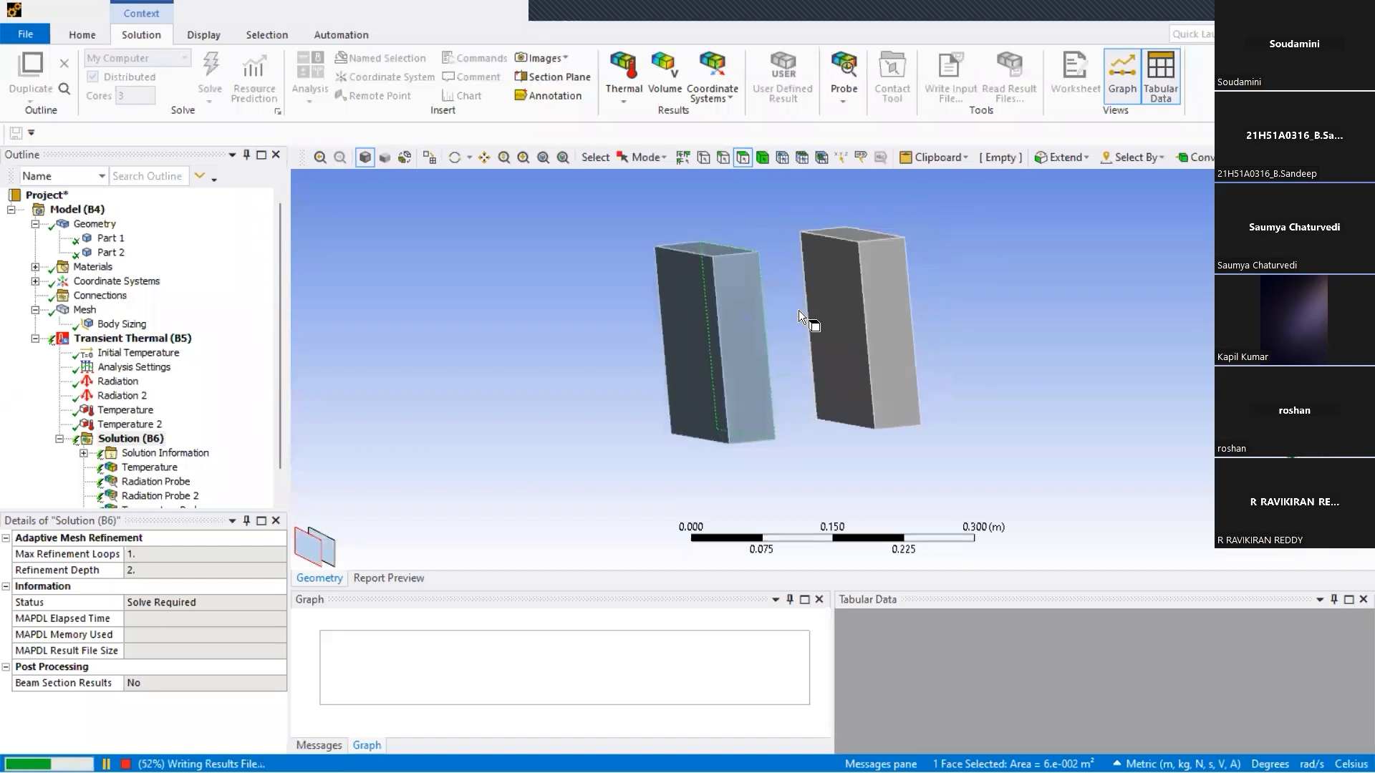
click(981, 403)
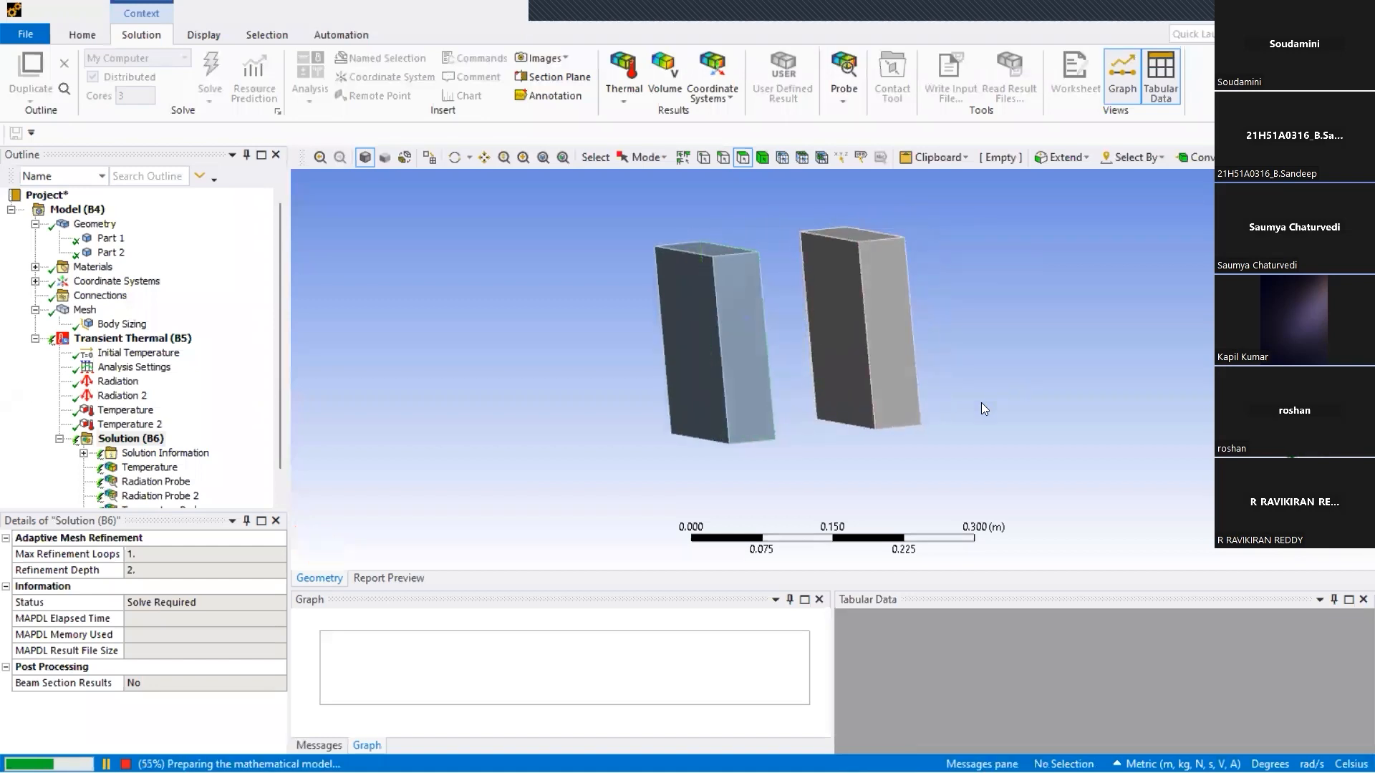
click(834, 305)
middle_drag(854, 355, 762, 341)
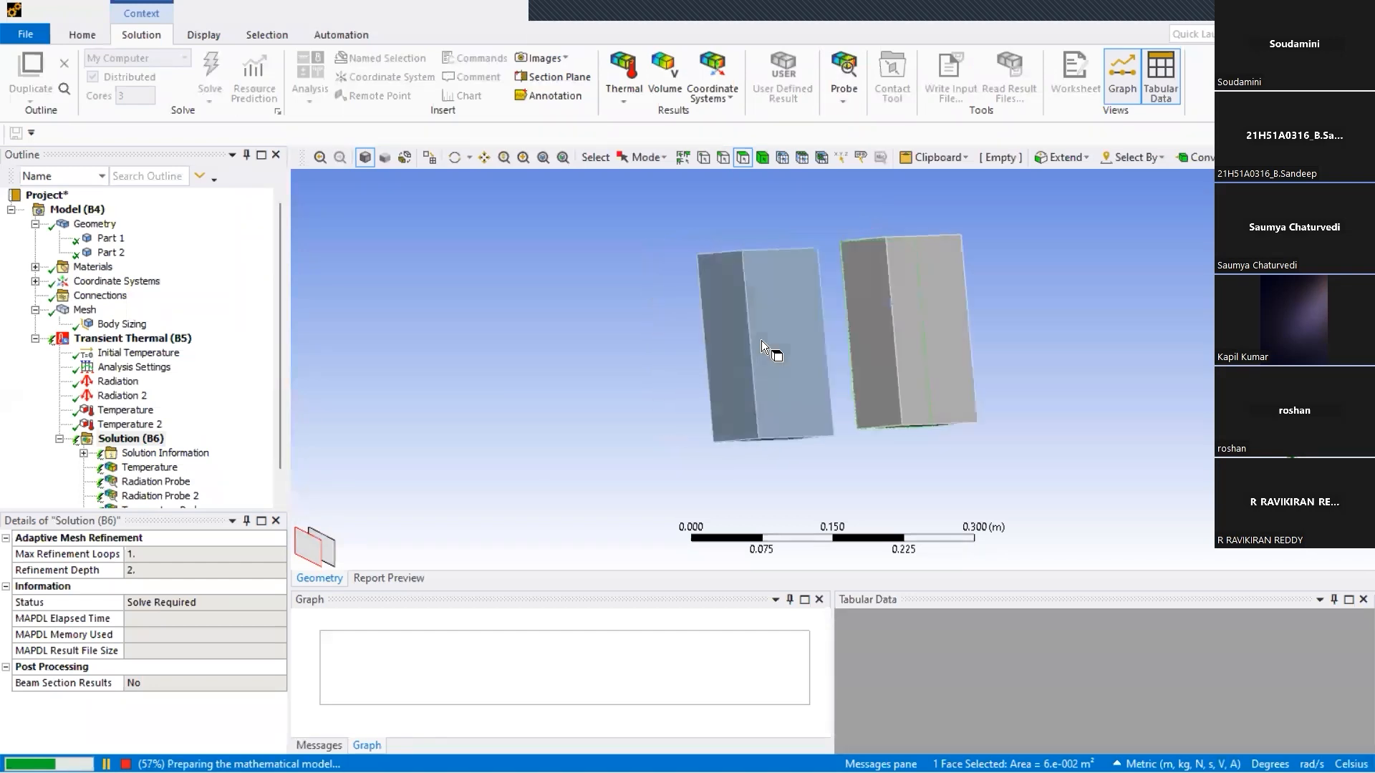
click(762, 341)
middle_drag(872, 307, 943, 330)
click(965, 382)
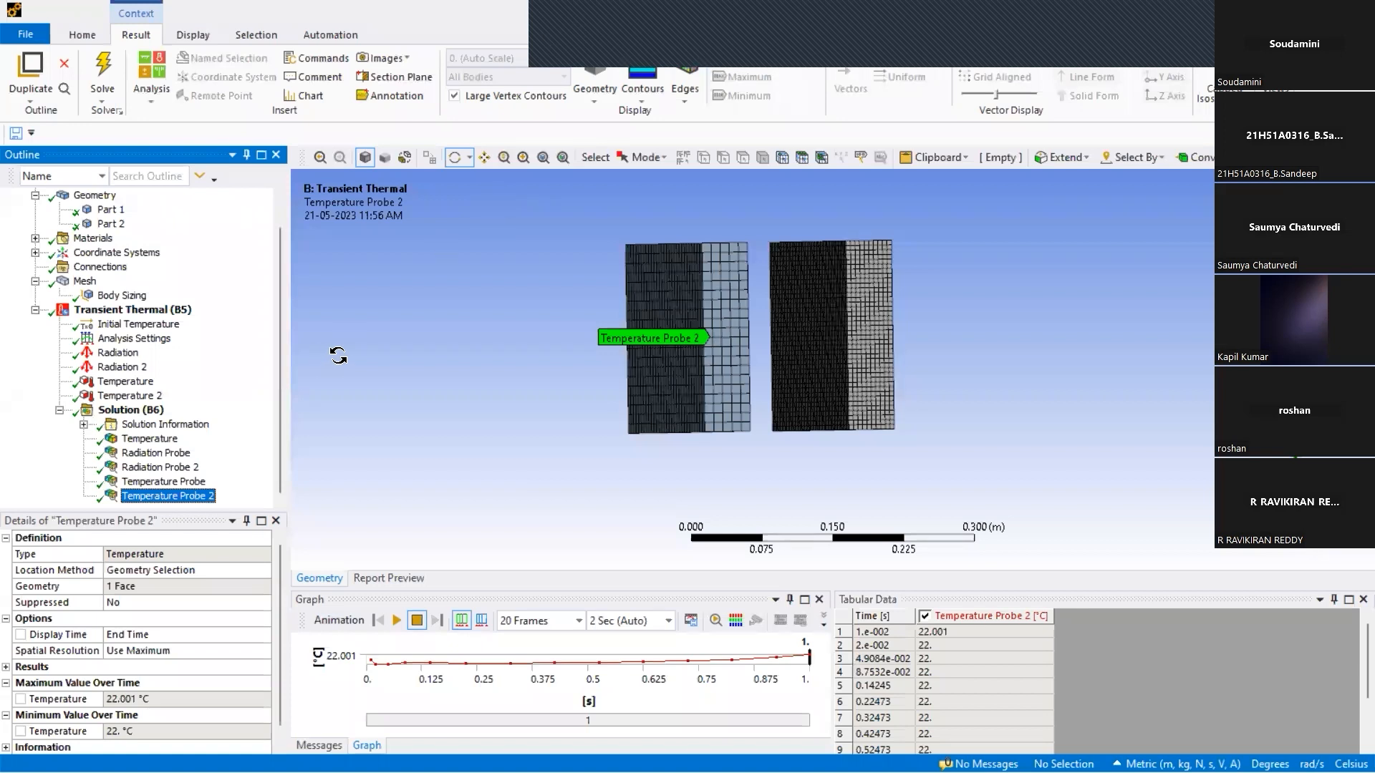
Show the solved Temperature result, play and stop its animation, and inspect the contours from both sides of the bars.
click(149, 438)
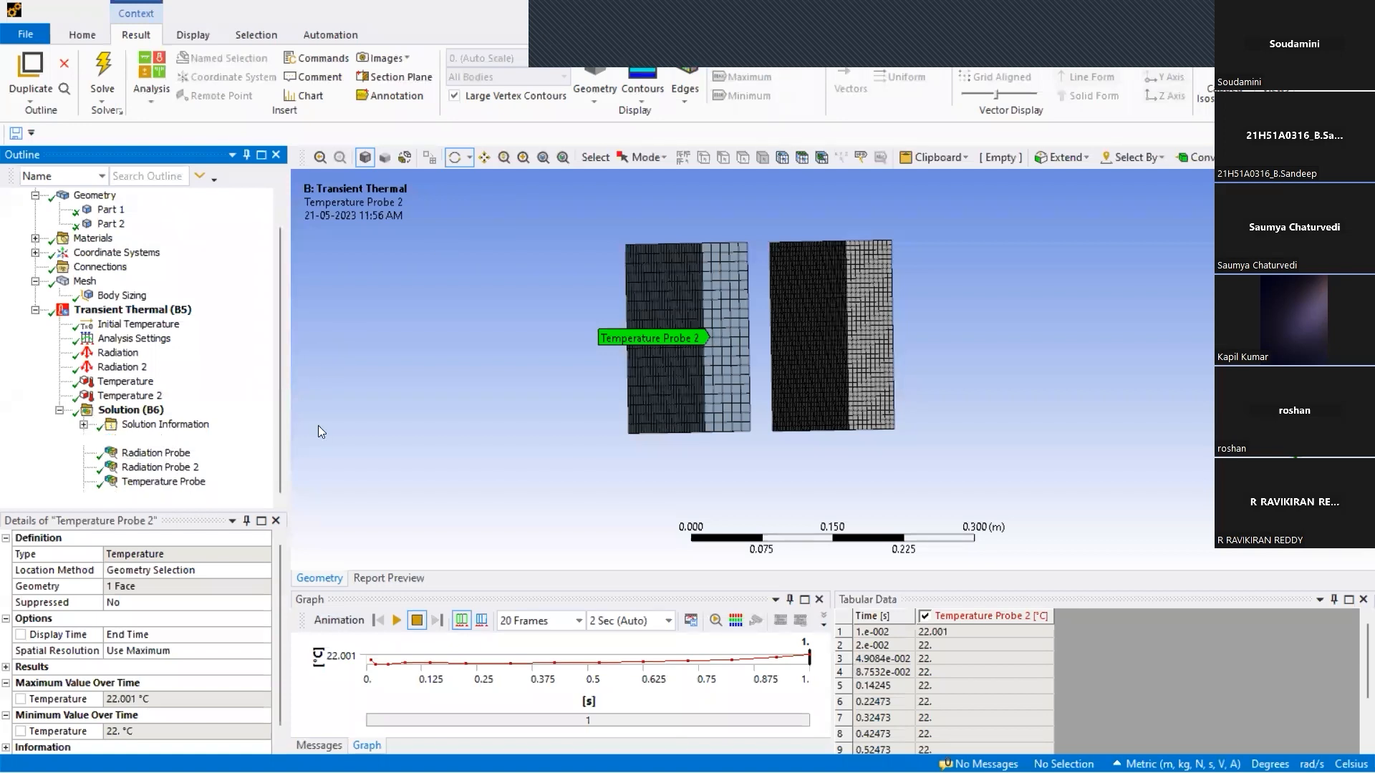
drag(498, 419, 442, 426)
drag(407, 440, 375, 481)
click(397, 620)
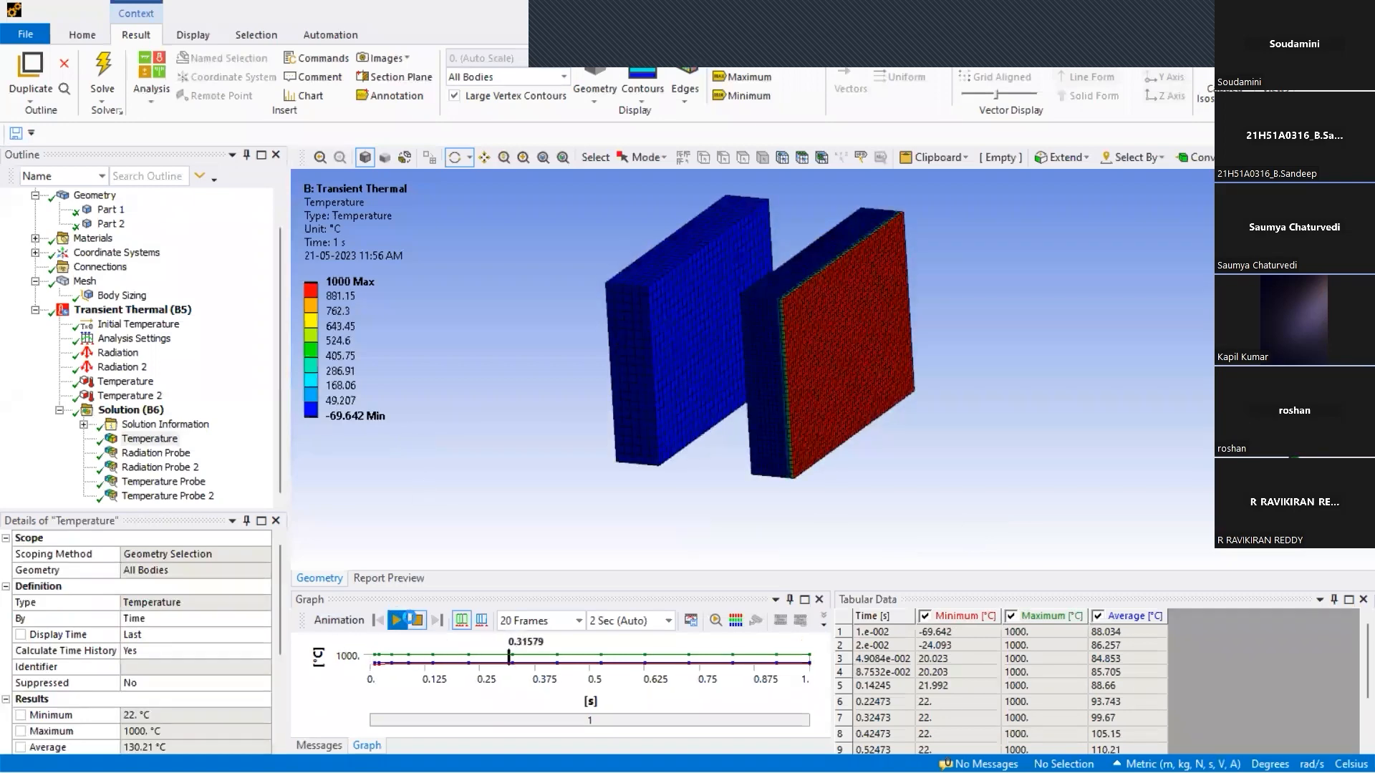
click(417, 621)
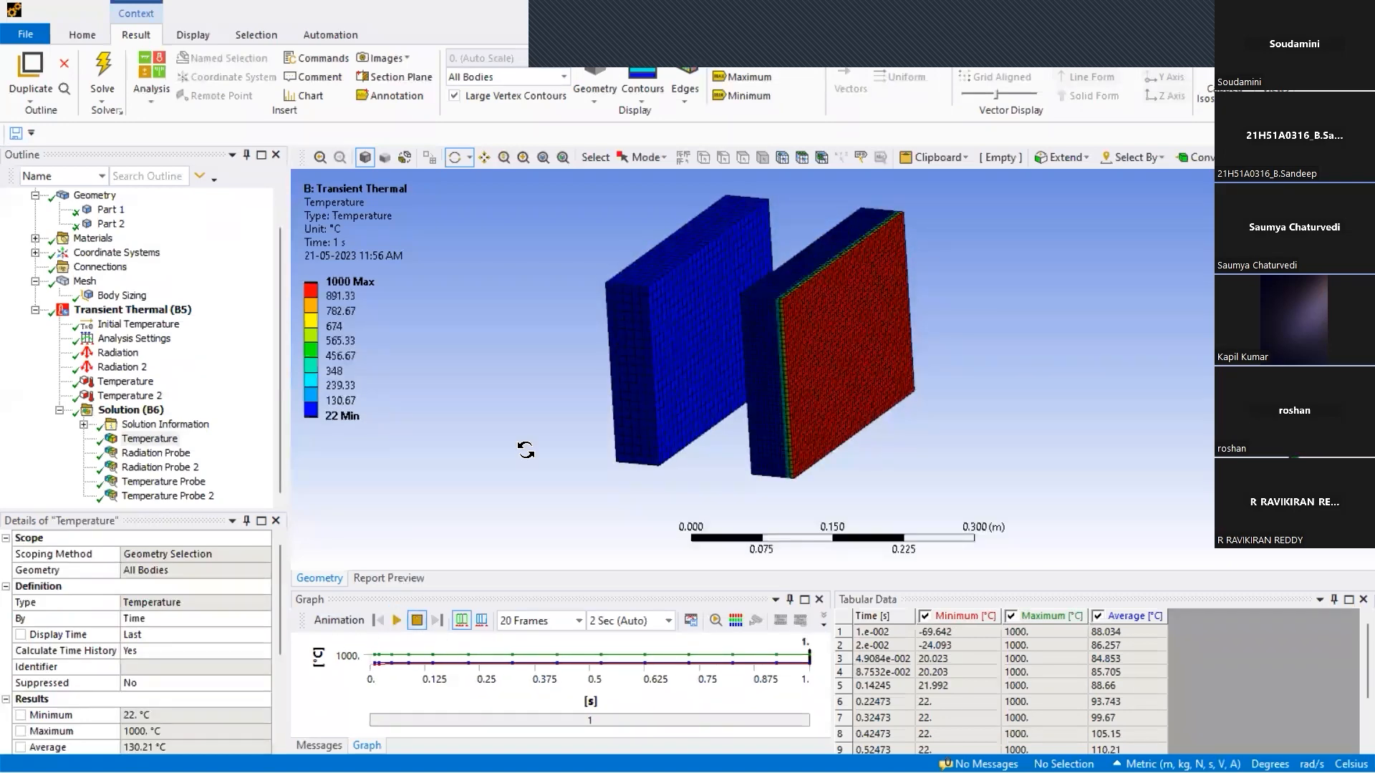
drag(552, 420, 784, 409)
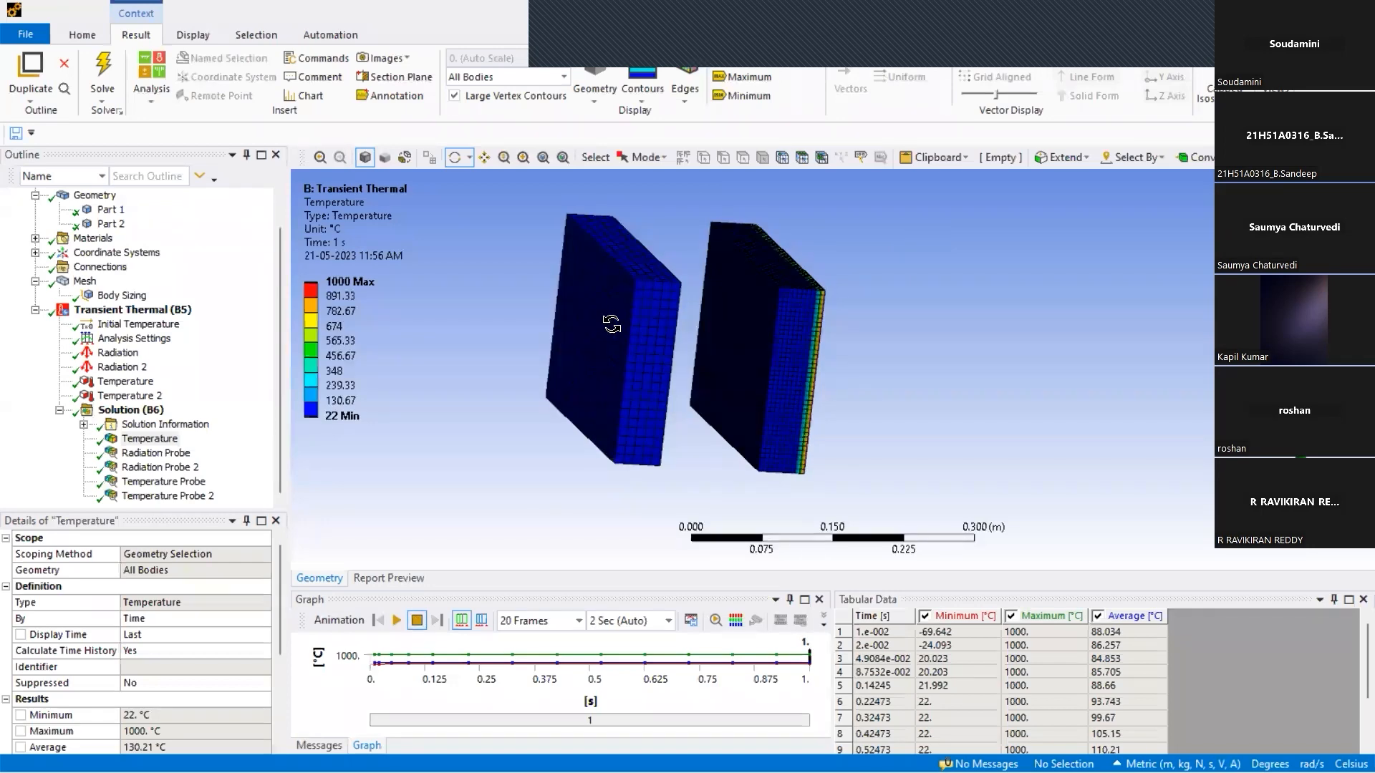
drag(611, 322, 542, 328)
Examine the outgoing net, emitted, reflected and incident radiation of both radiation probes together with their scoped faces.
click(165, 456)
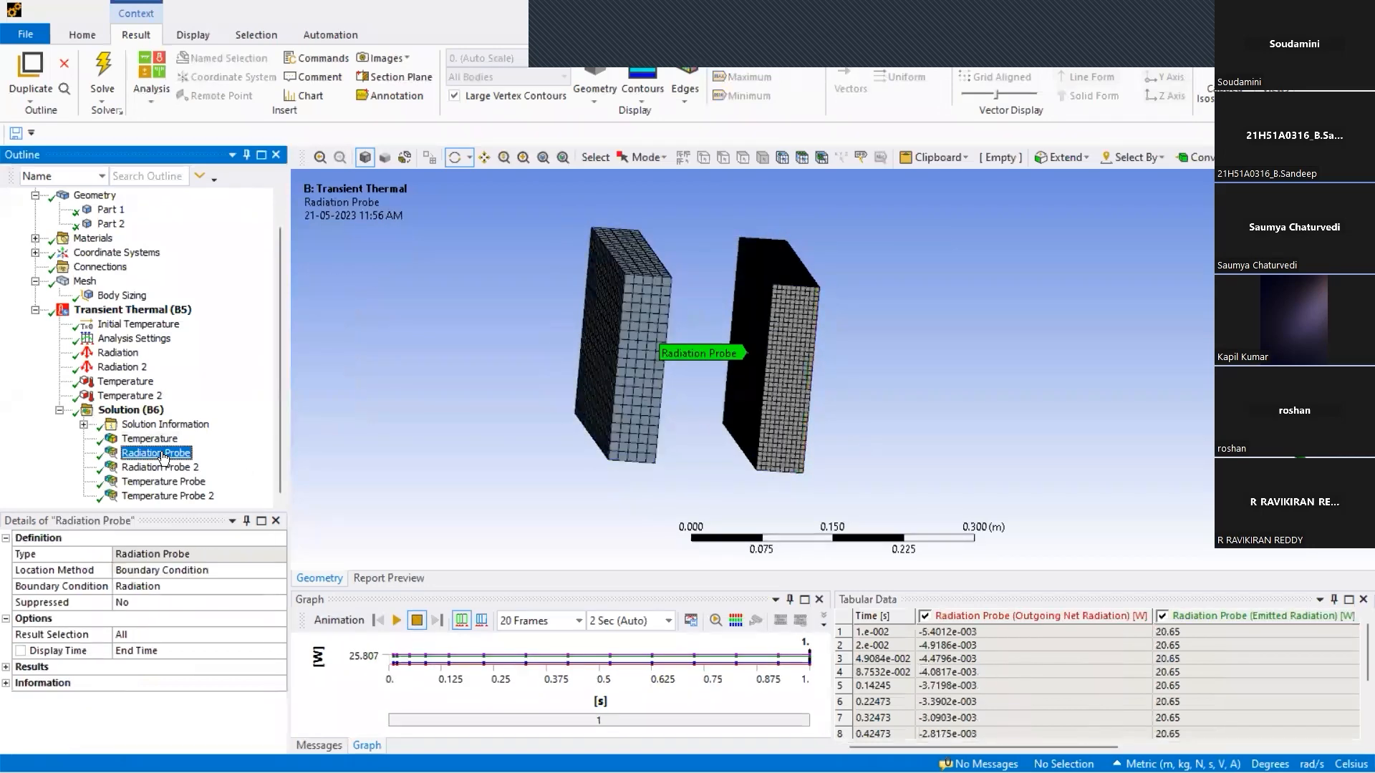
scroll(800, 349, up, 3)
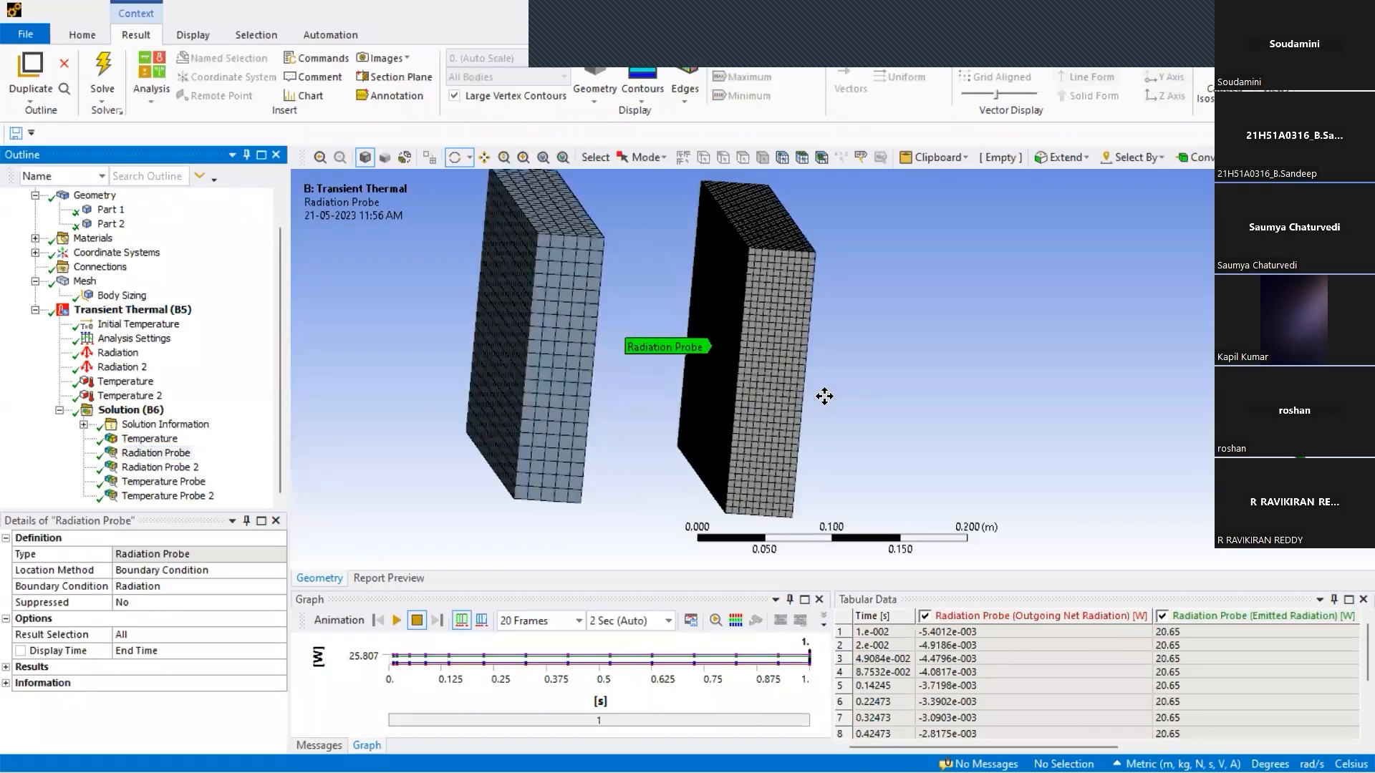
drag(823, 393, 787, 401)
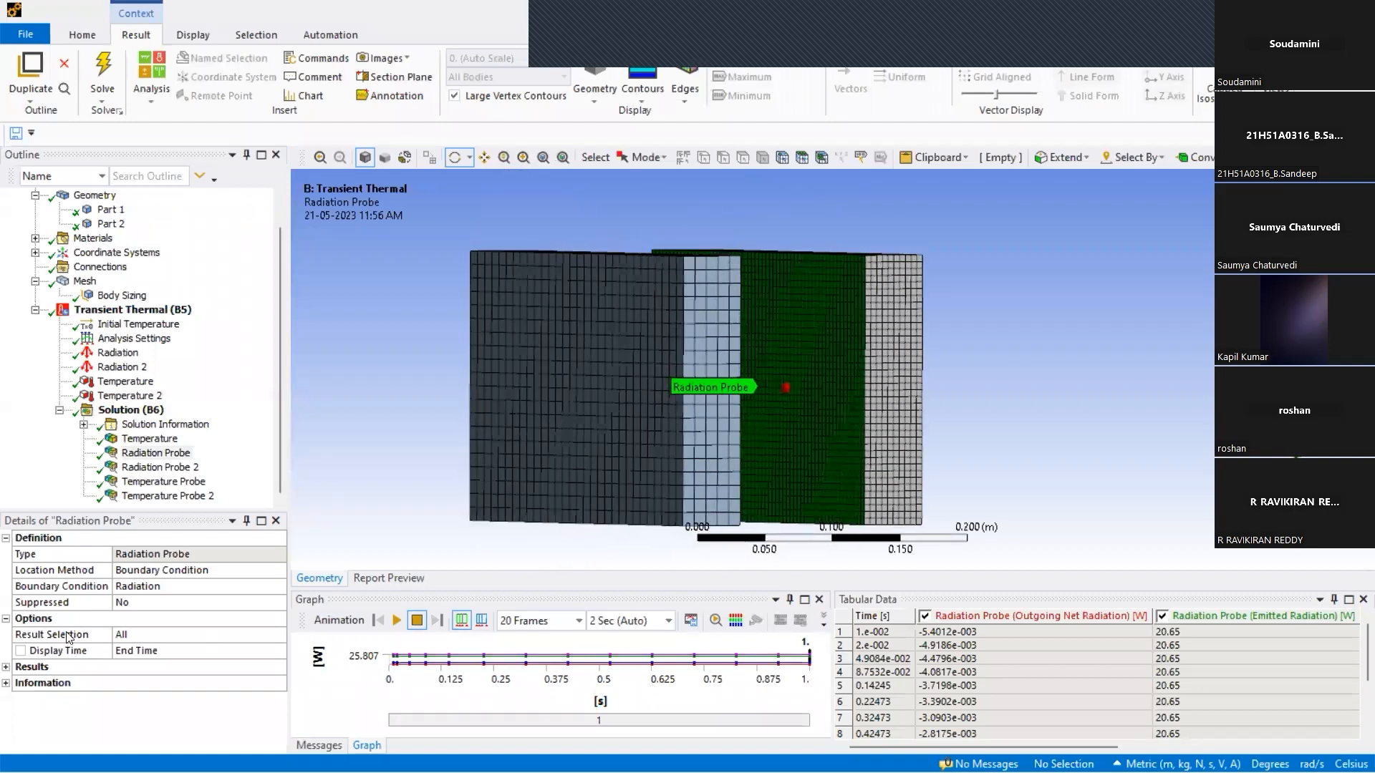
click(6, 667)
scroll(196, 689, down, 1)
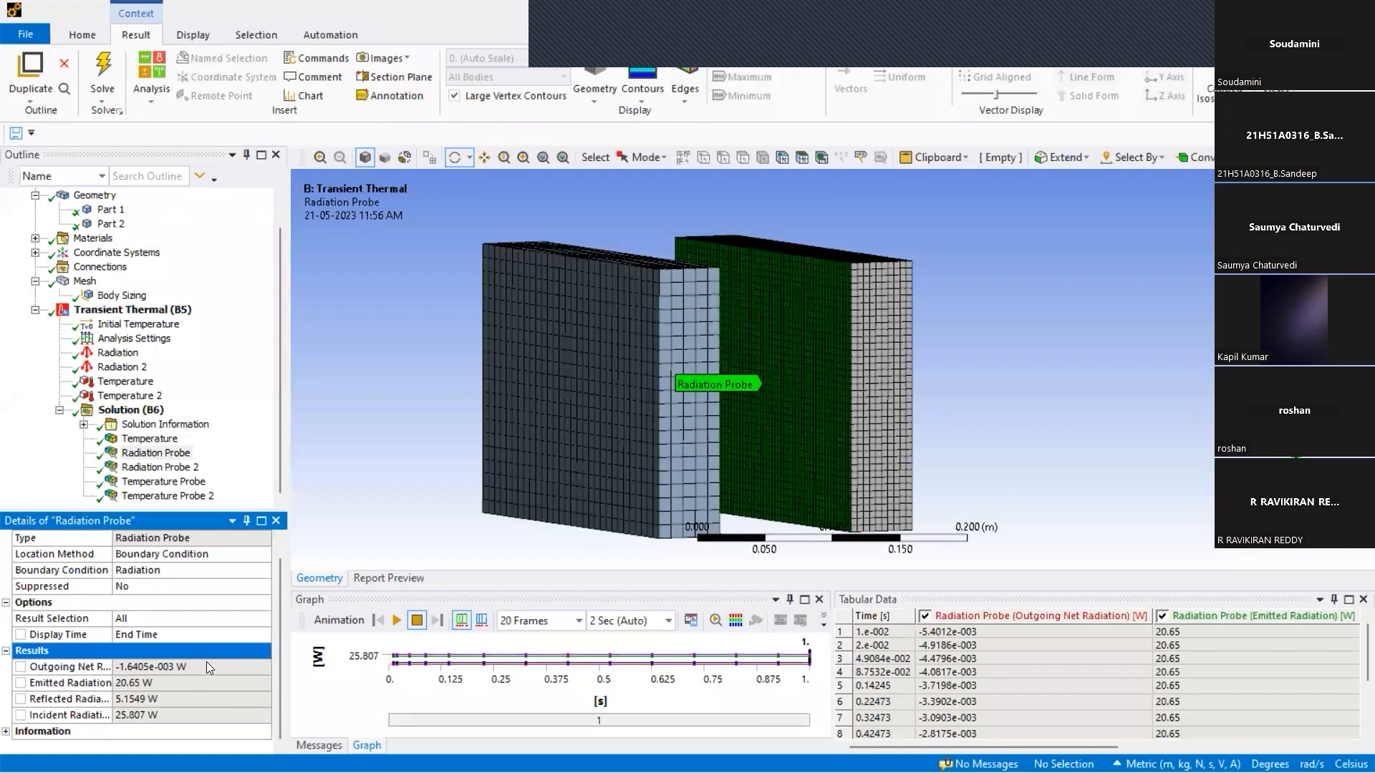
click(179, 672)
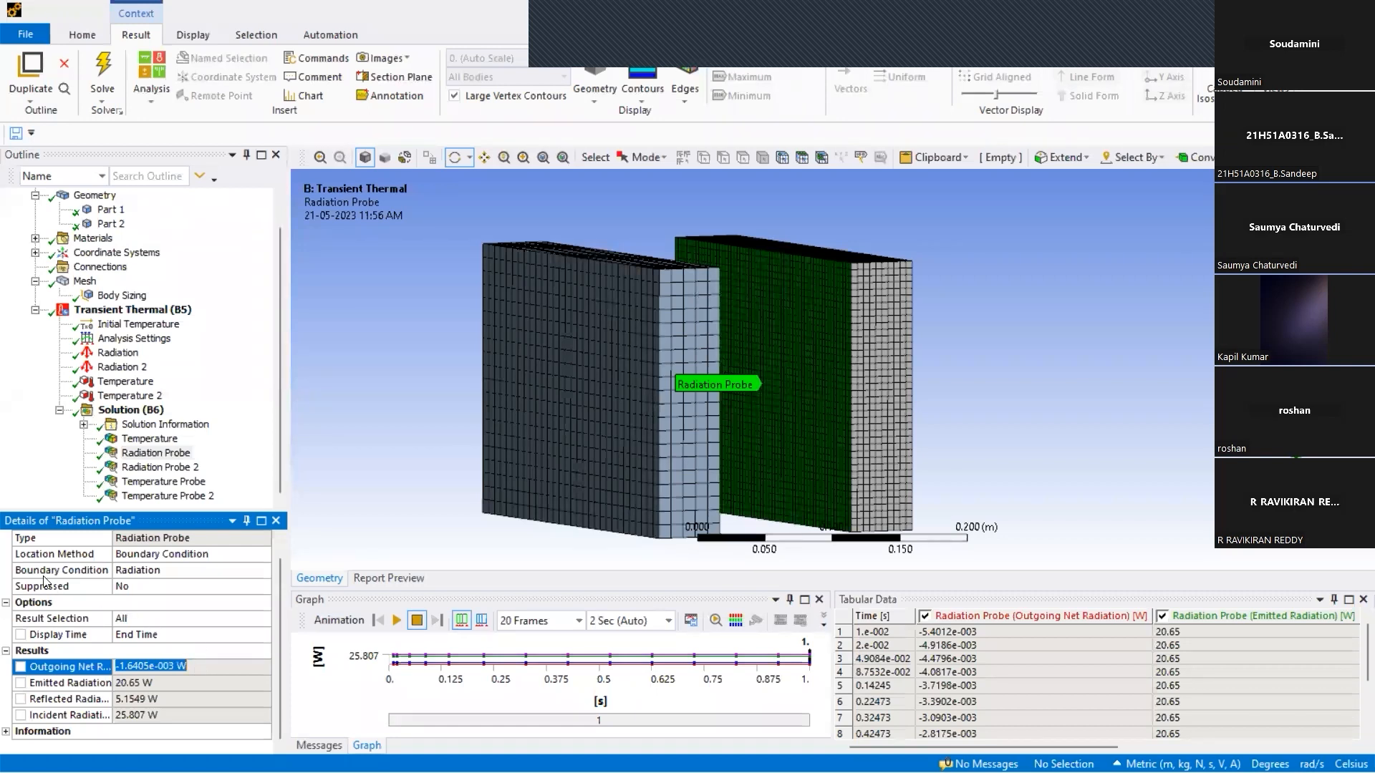
click(131, 471)
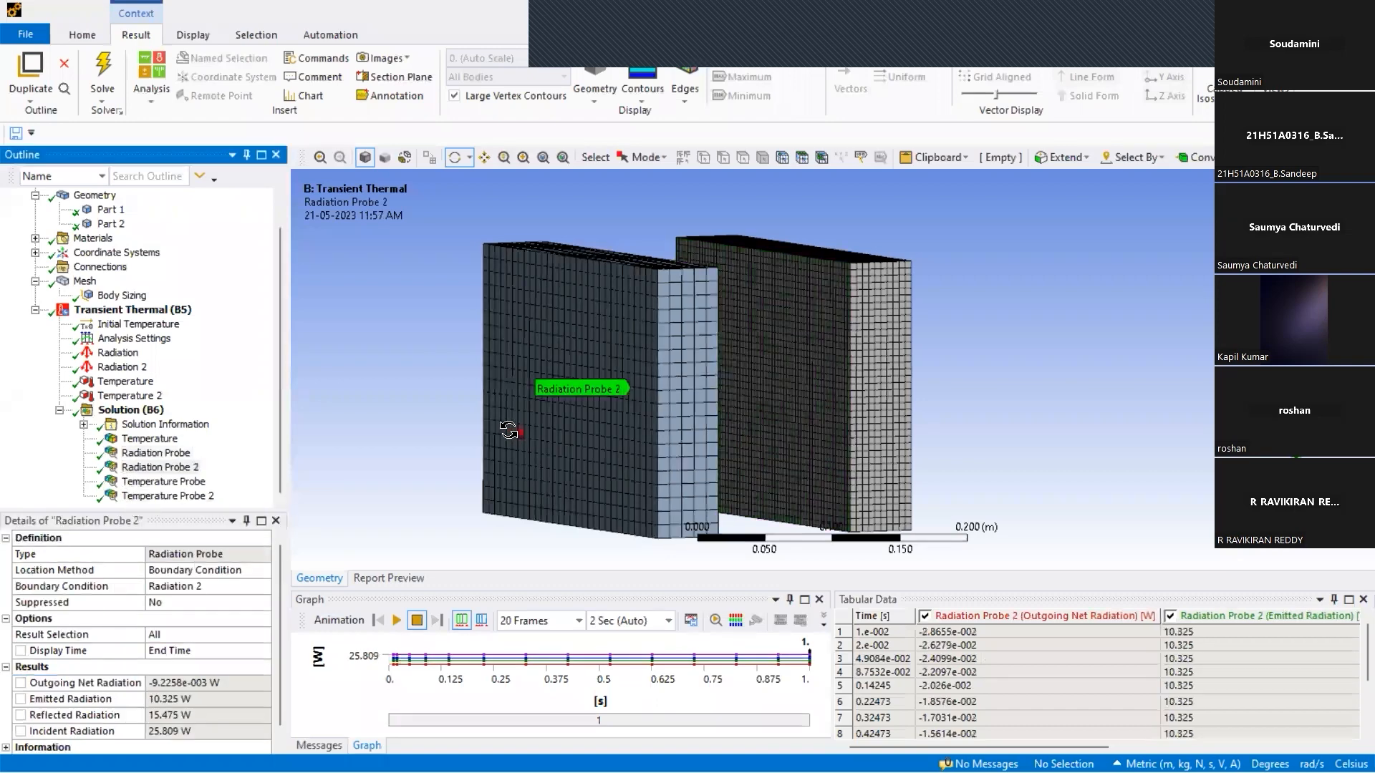
mouse_move(508, 431)
mouse_down()
mouse_move(374, 436)
mouse_move(453, 423)
mouse_move(483, 322)
mouse_move(507, 411)
mouse_up()
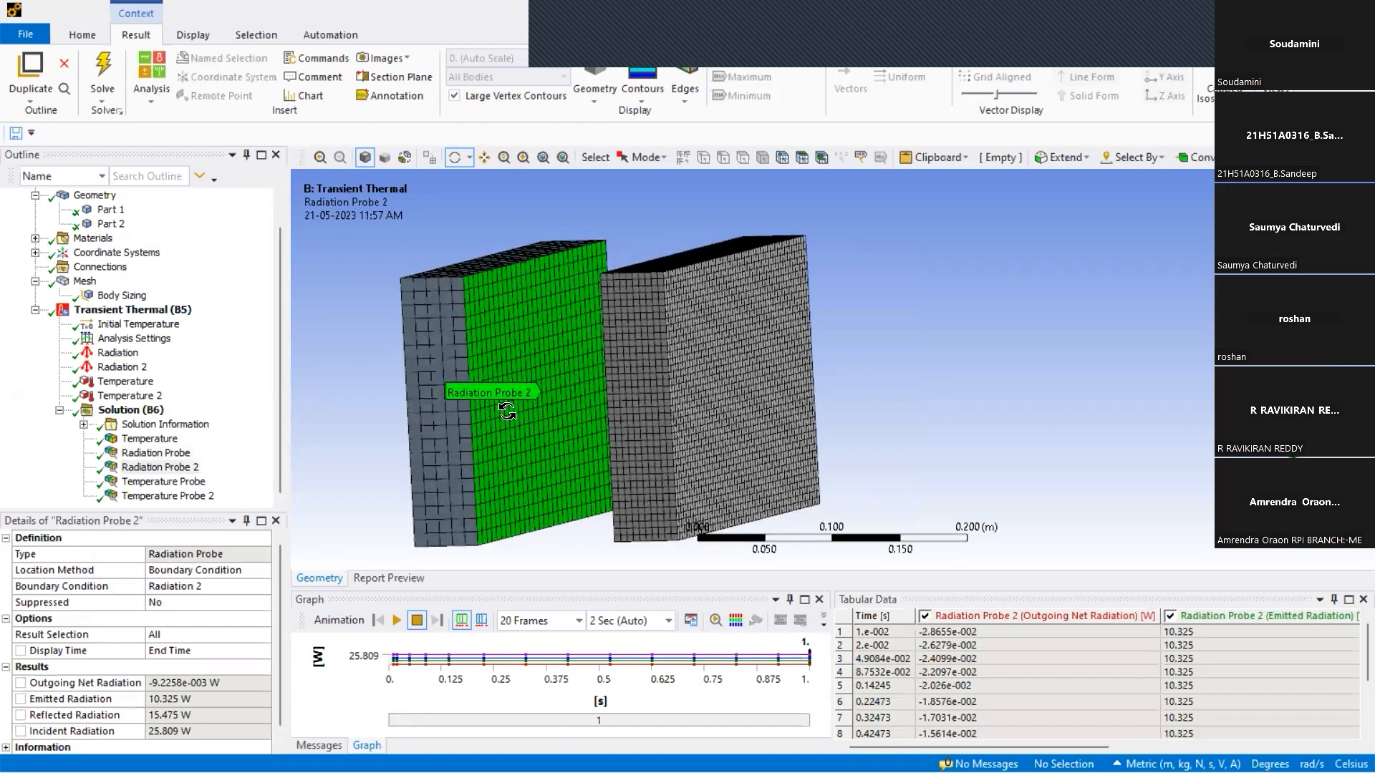
Compare the temperature results of Temperature Probe and Temperature Probe 2 and check the face each one covers.
click(170, 482)
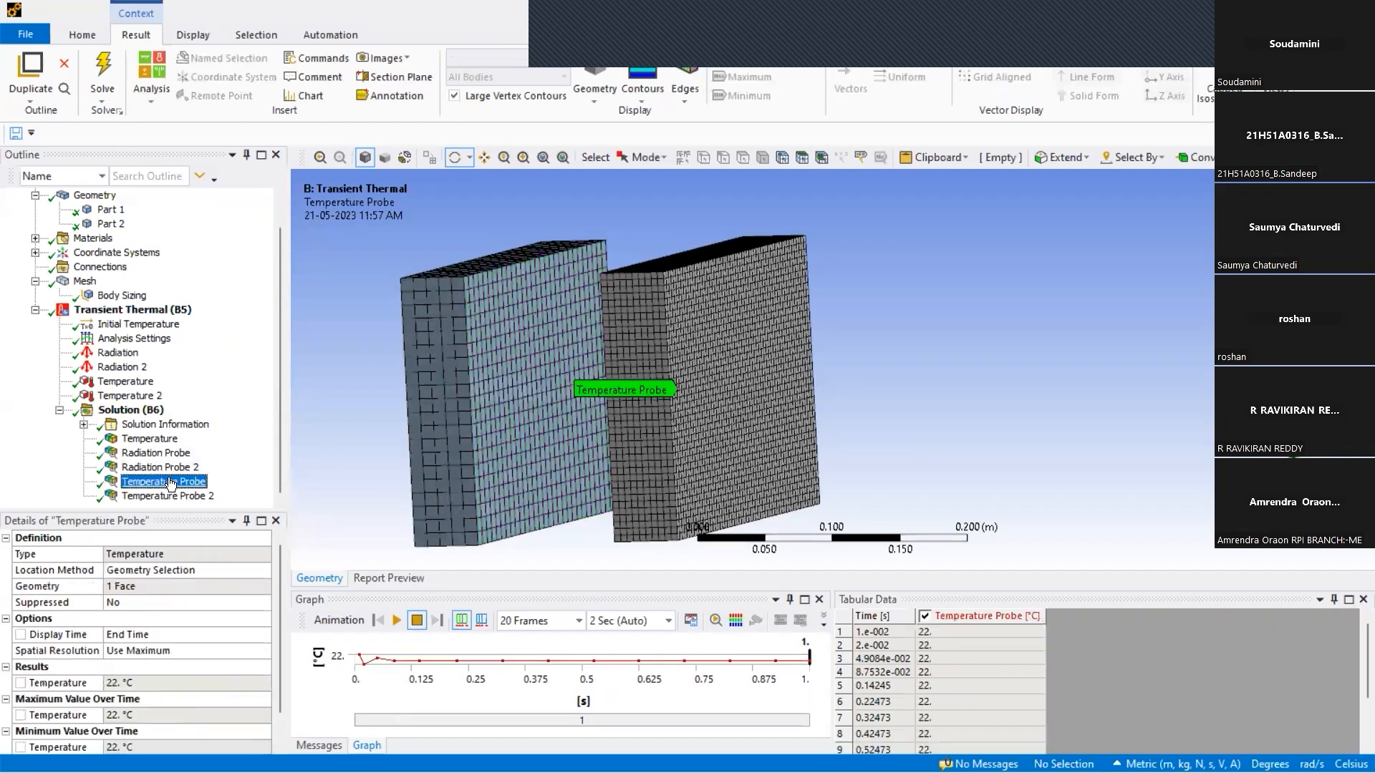
click(167, 491)
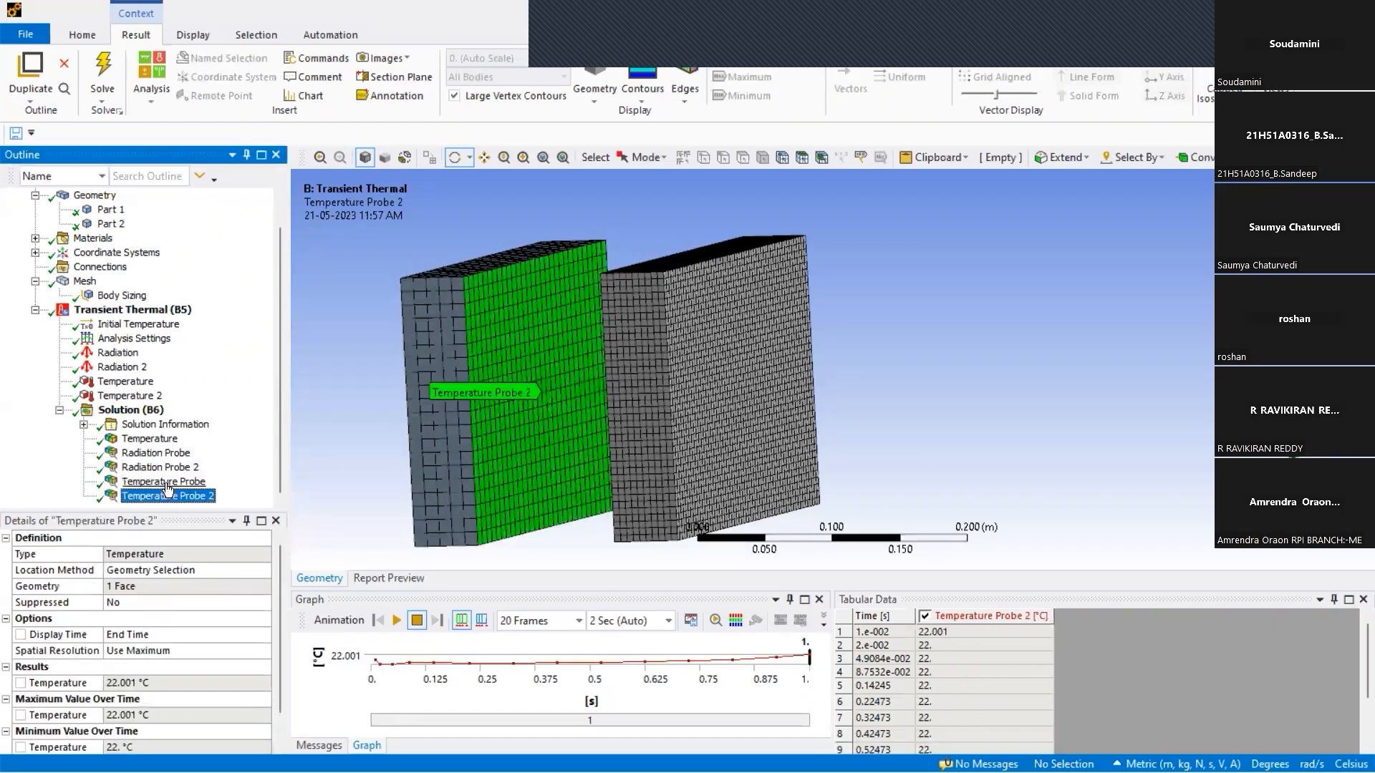
click(166, 483)
drag(614, 439, 724, 421)
scroll(66, 649, down, 2)
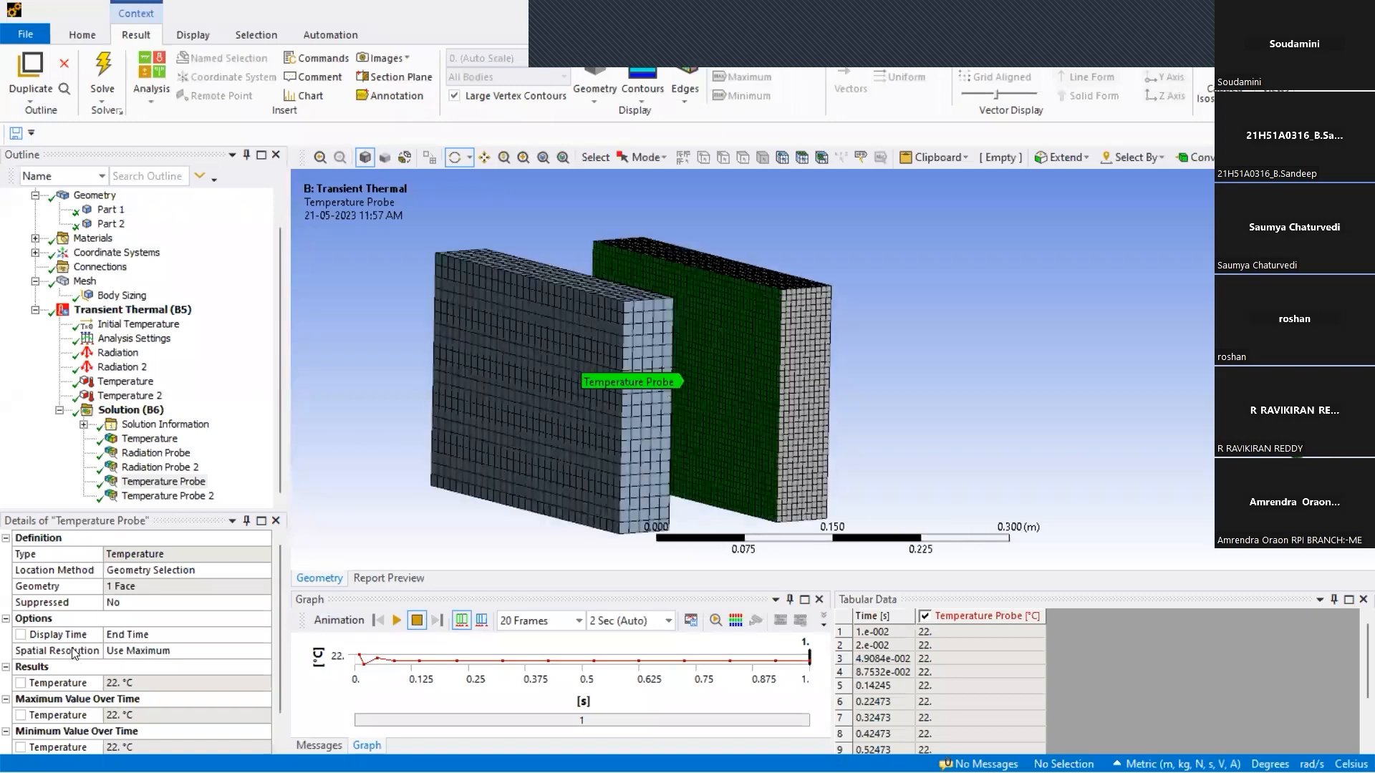
scroll(116, 650, down, 1)
click(132, 652)
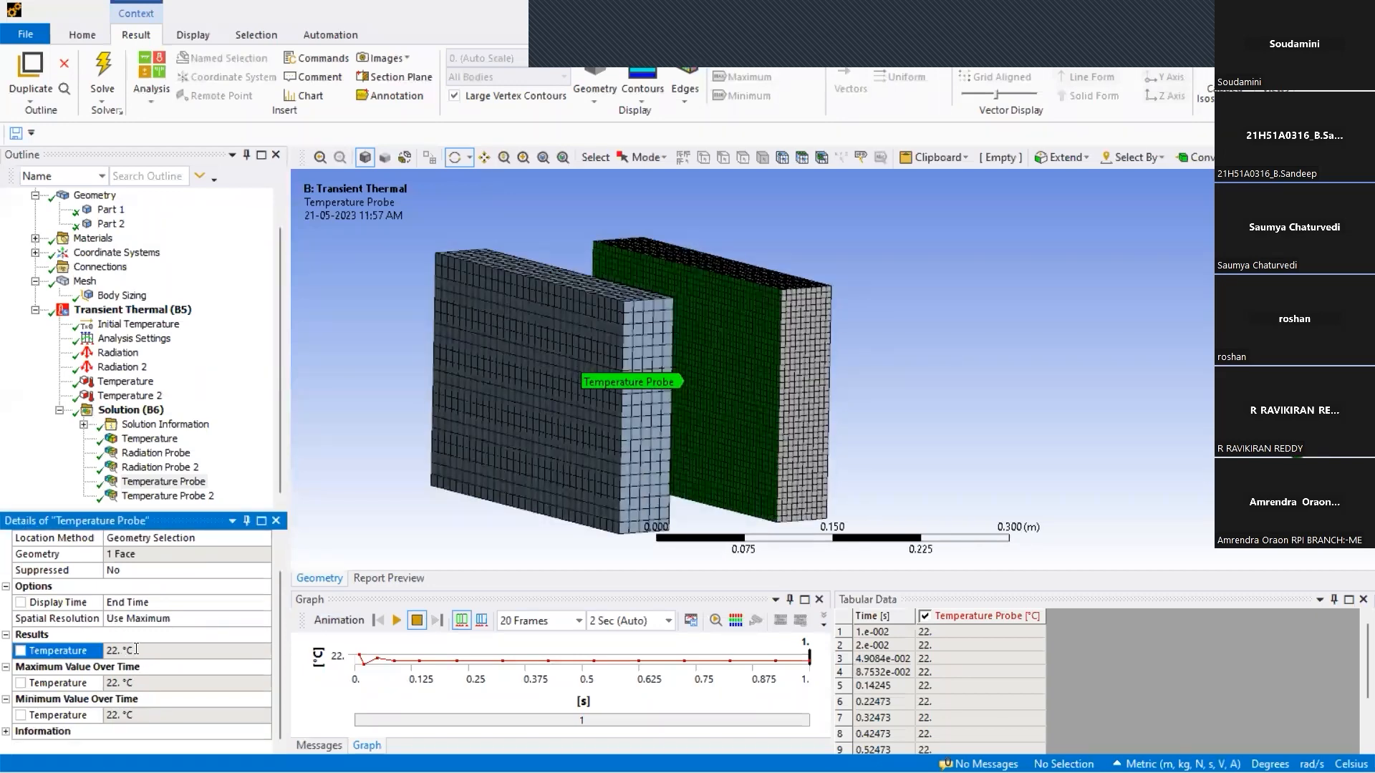
click(161, 497)
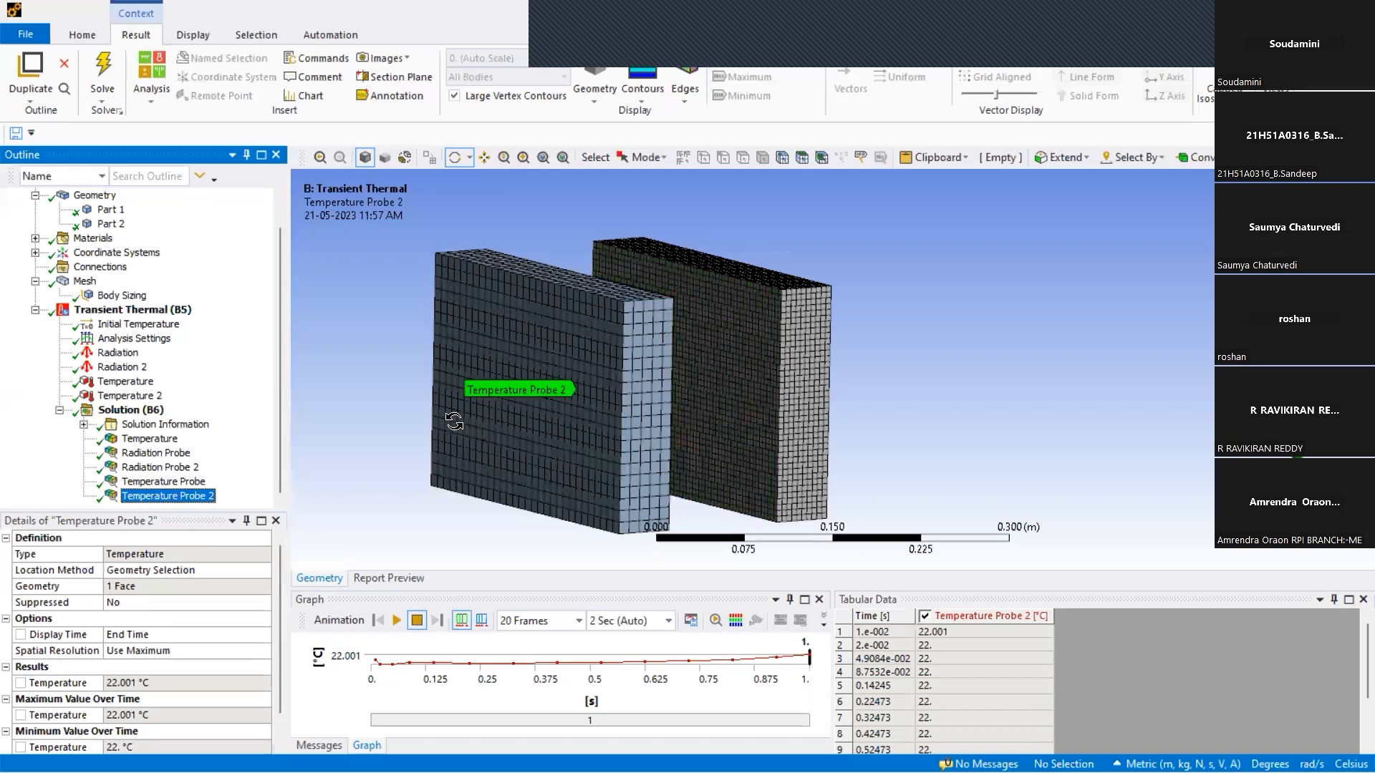
drag(456, 427, 152, 466)
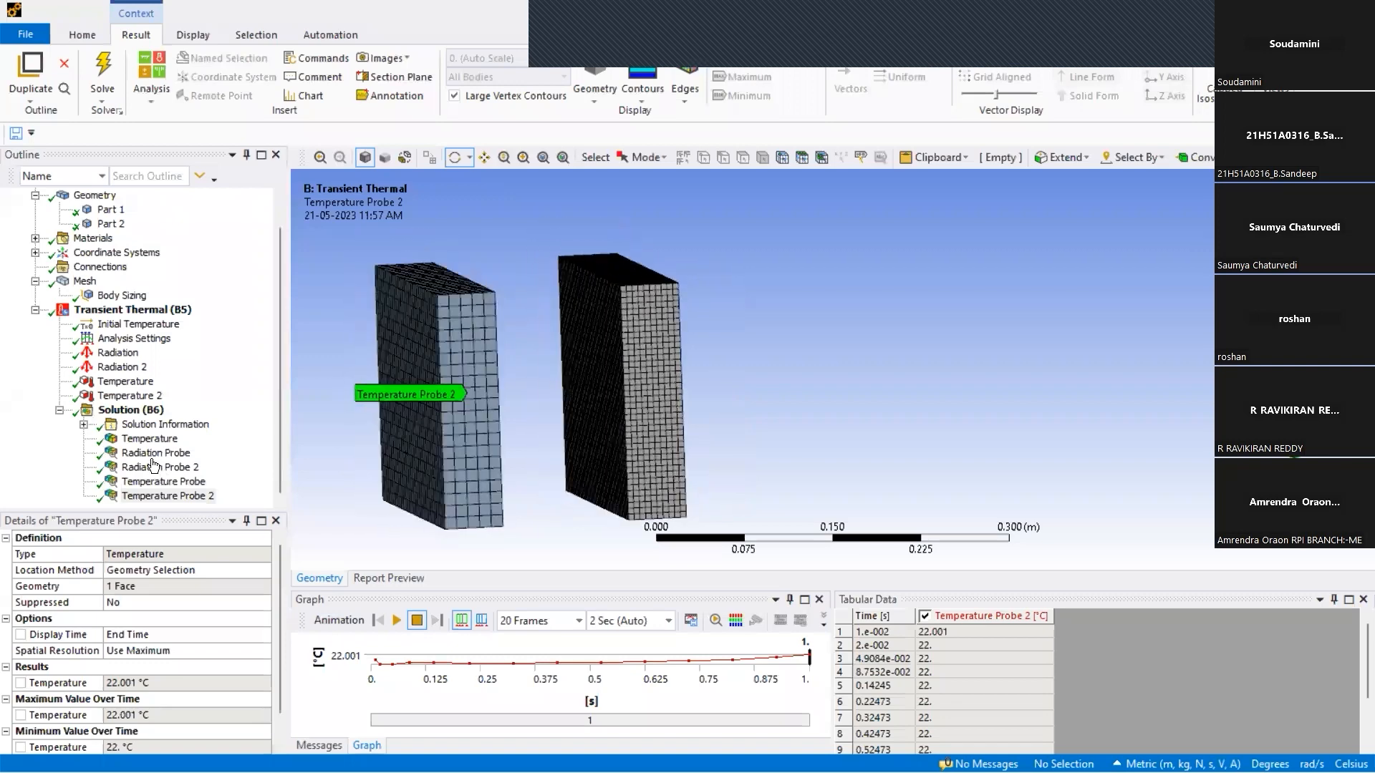
Inspect the Temperature contours closely across the steel bar's thickness near its heated outer face, and compare them with the aluminum bar.
click(148, 451)
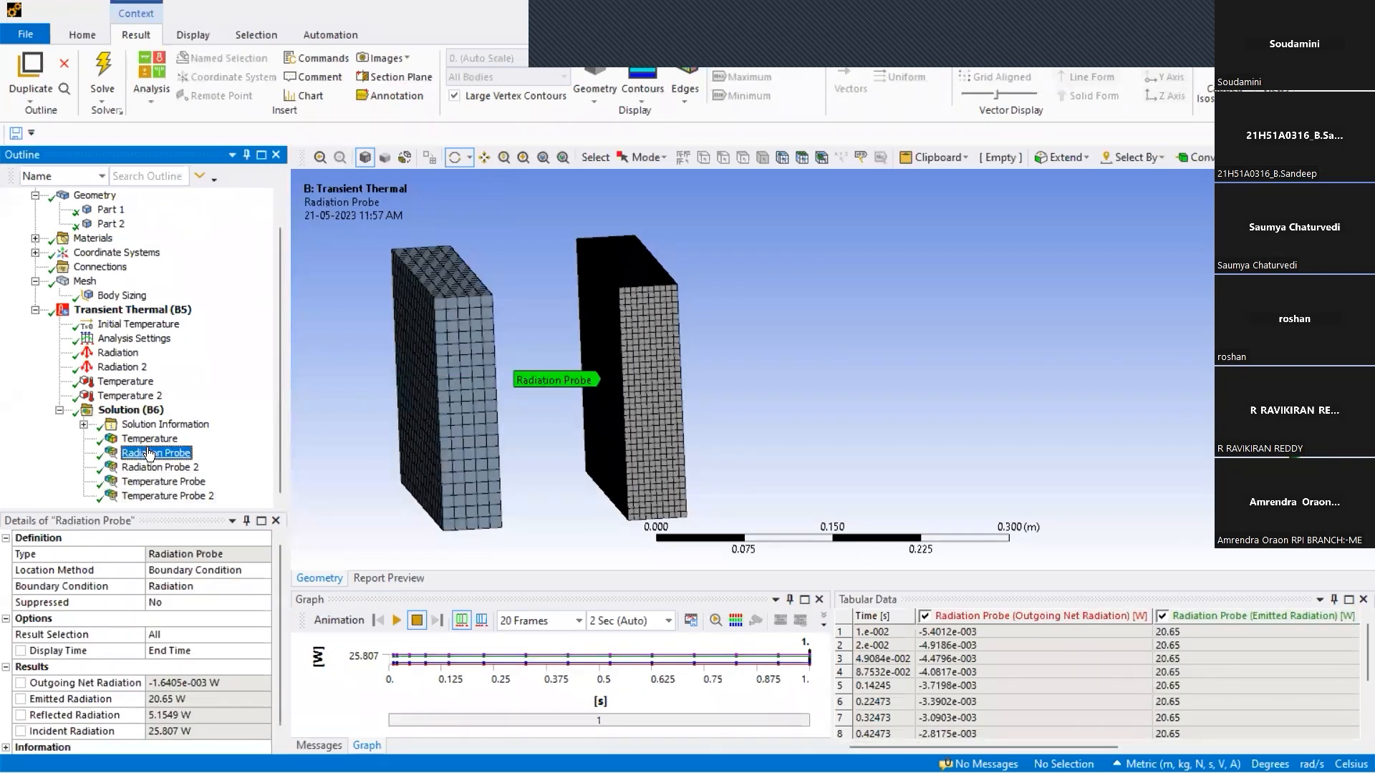
key(Up)
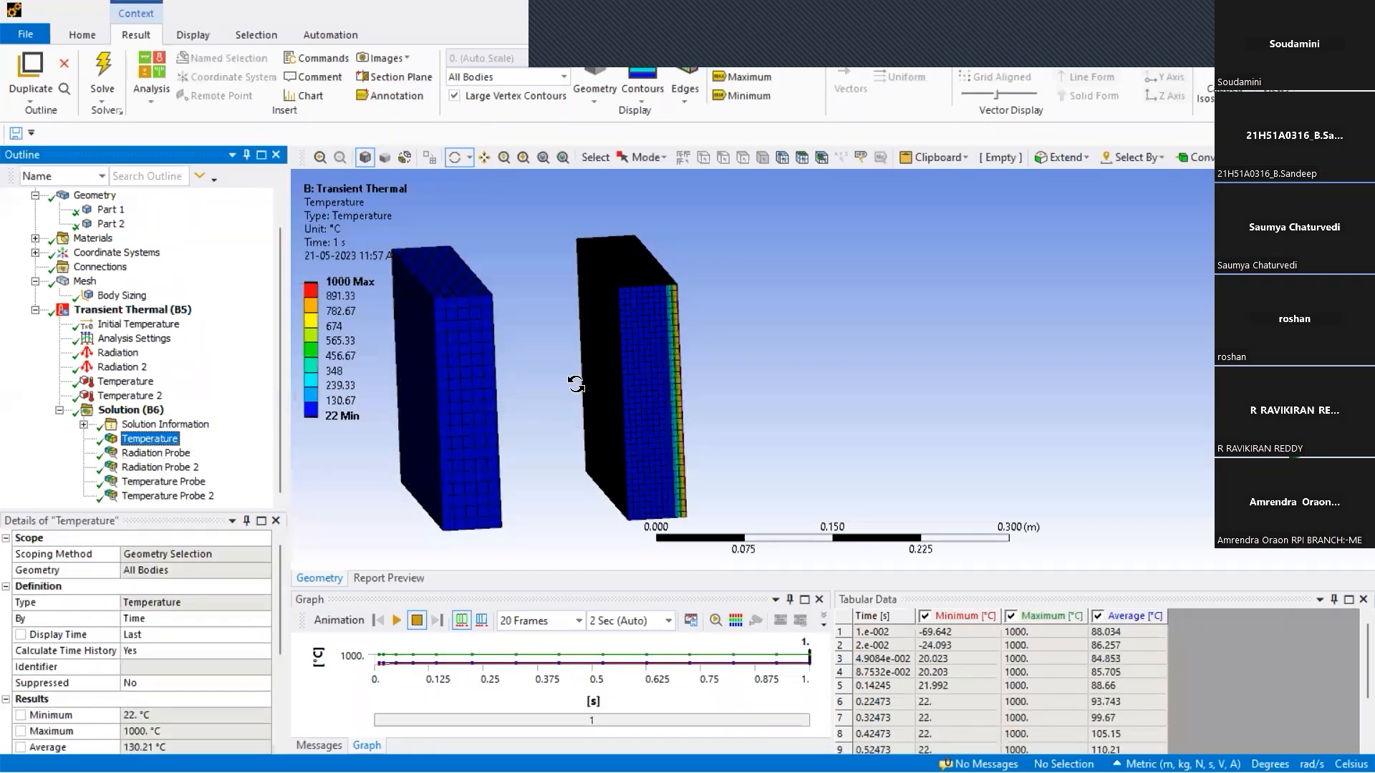
drag(574, 296, 527, 391)
drag(547, 342, 501, 353)
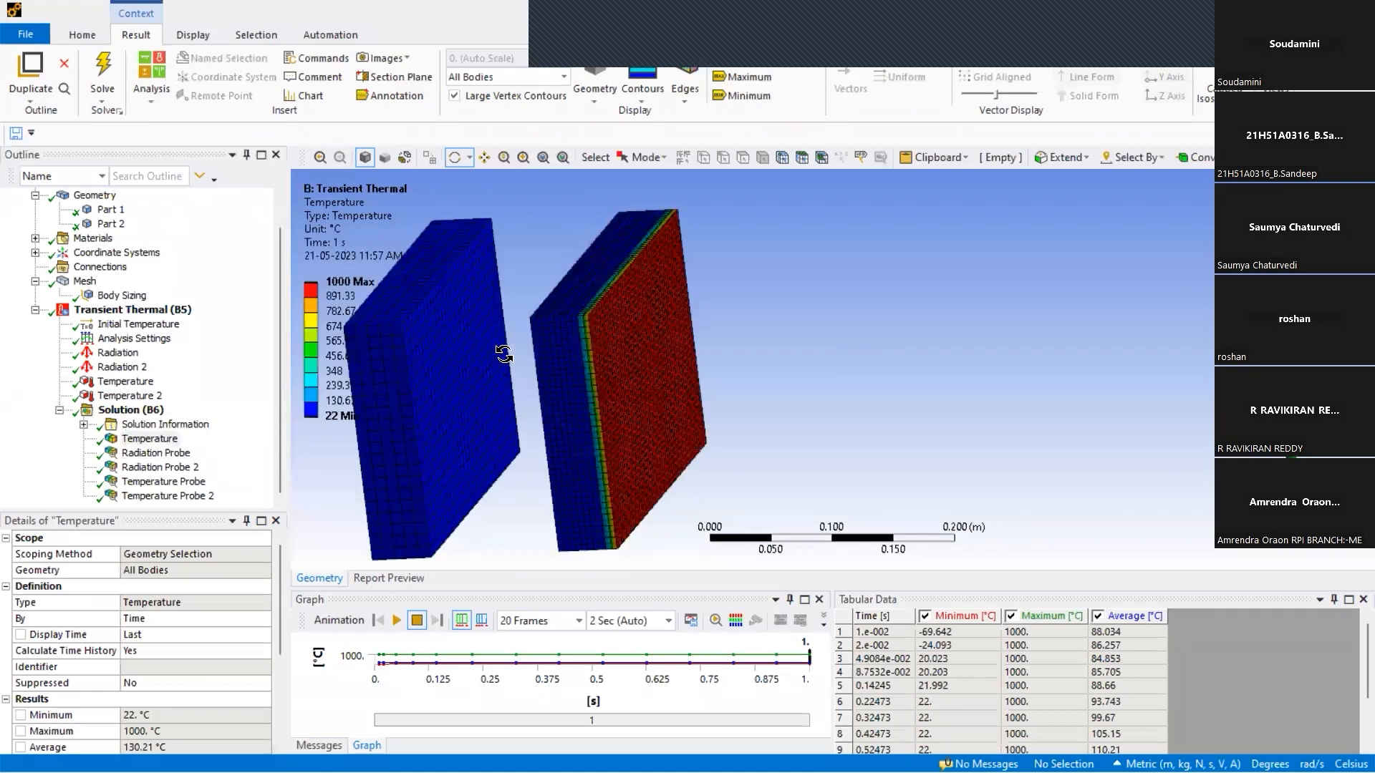
scroll(619, 371, up, 2)
drag(629, 298, 559, 380)
scroll(561, 382, up, 3)
ctrl+middle_drag(598, 403, 610, 402)
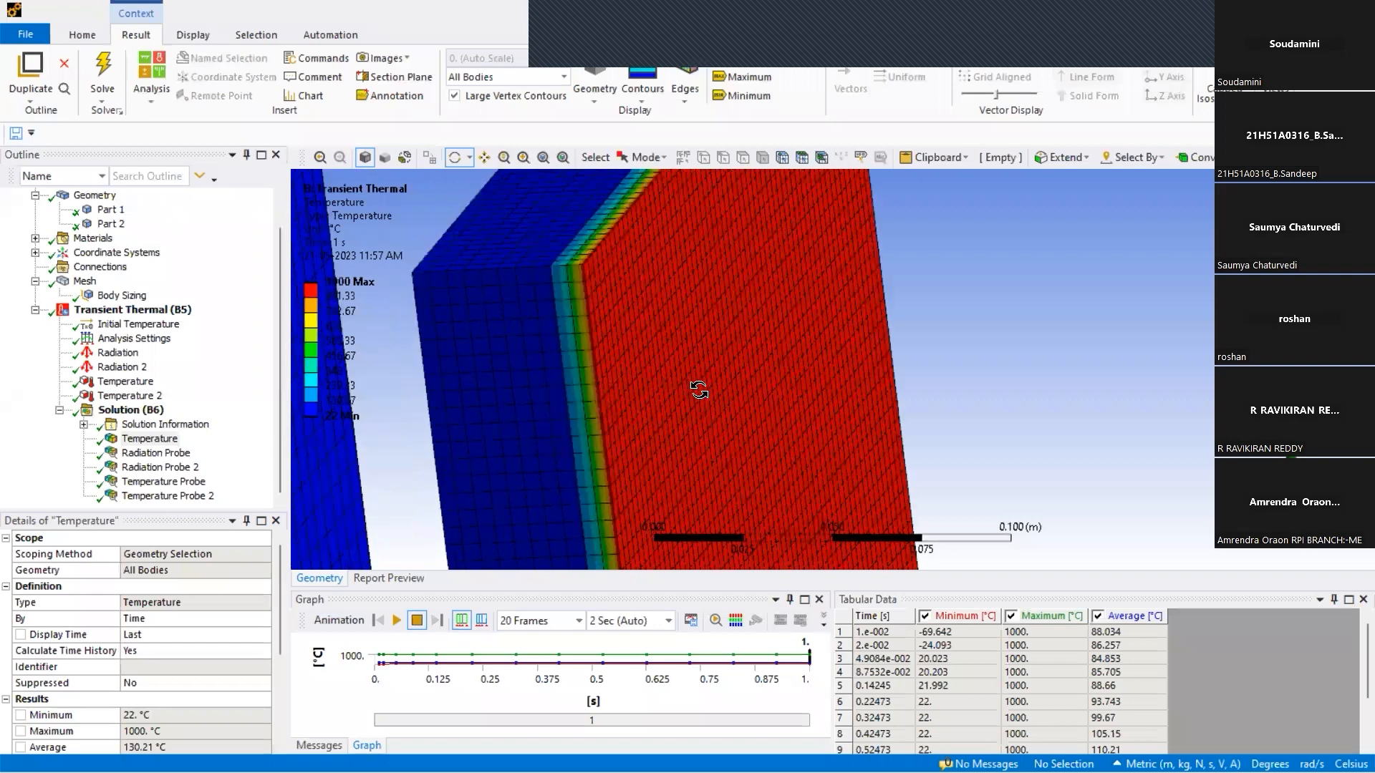
scroll(742, 387, up, 3)
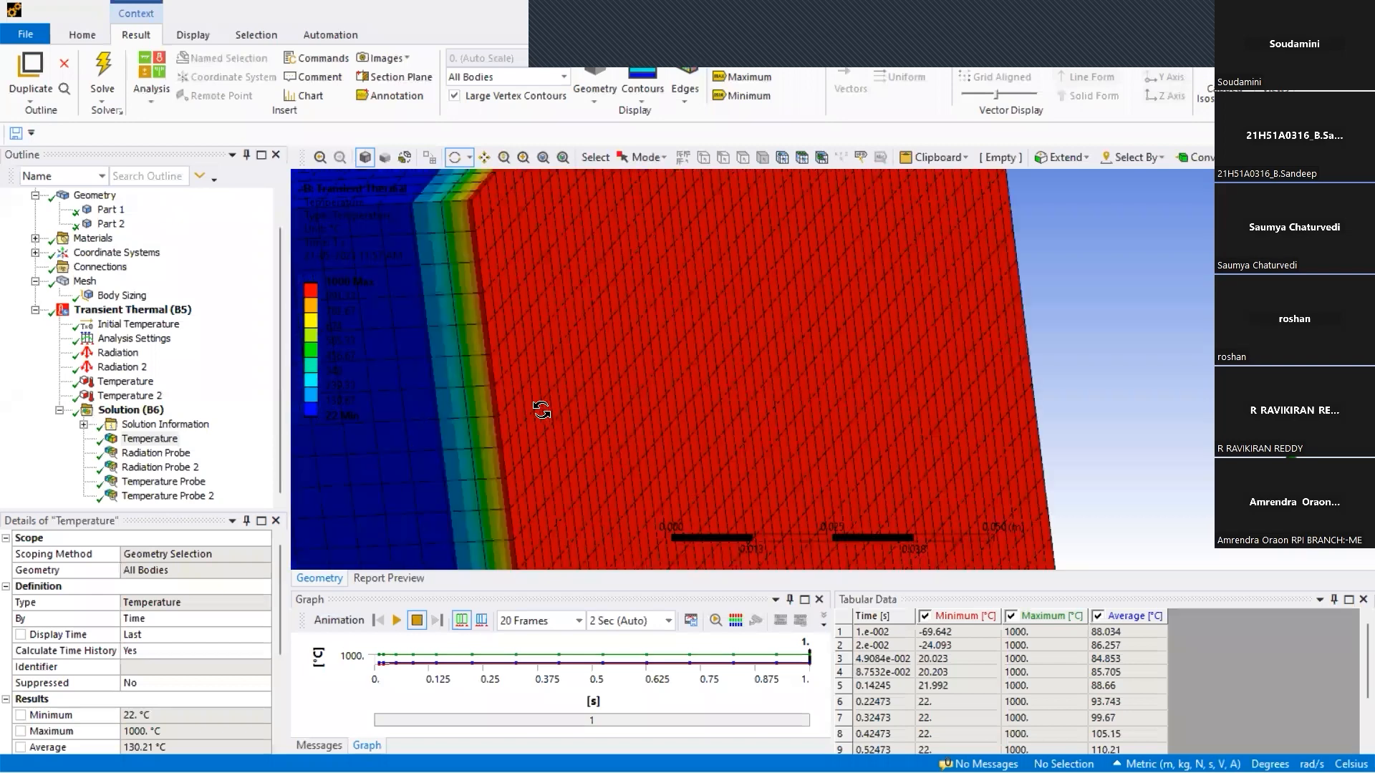
scroll(542, 405, down, 2)
scroll(641, 393, down, 5)
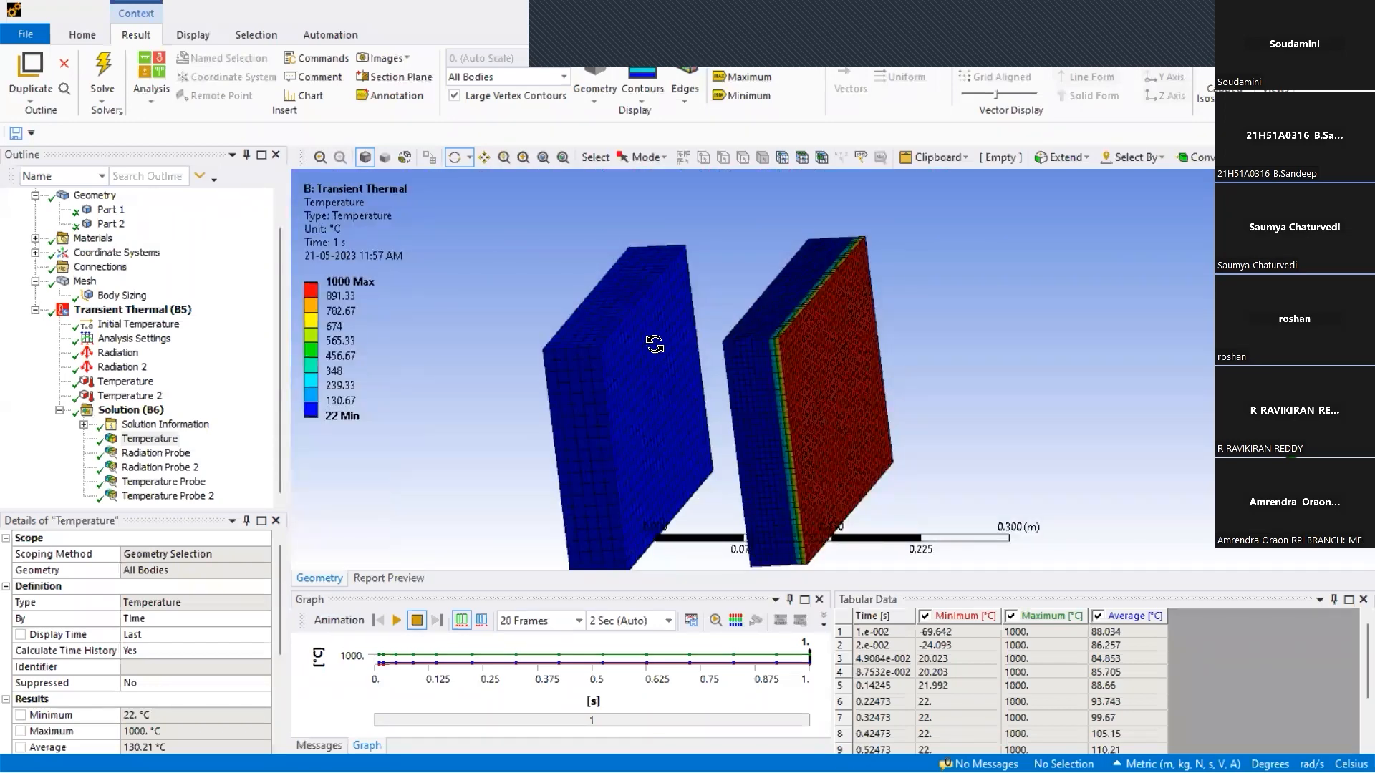
drag(618, 366, 573, 358)
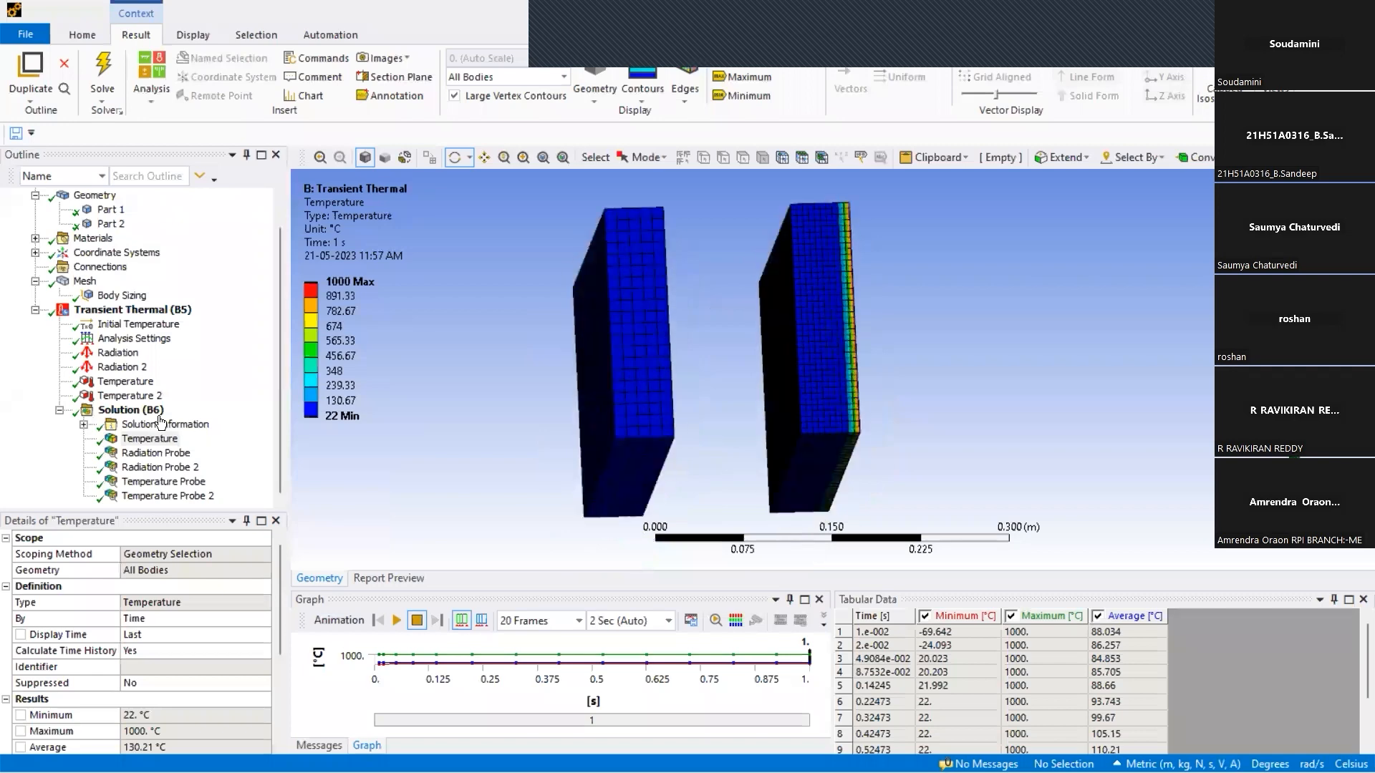
Set the emissivity of the Radiation load on the steel bar's inner face to 0.4, matching Radiation 2.
click(120, 383)
click(125, 395)
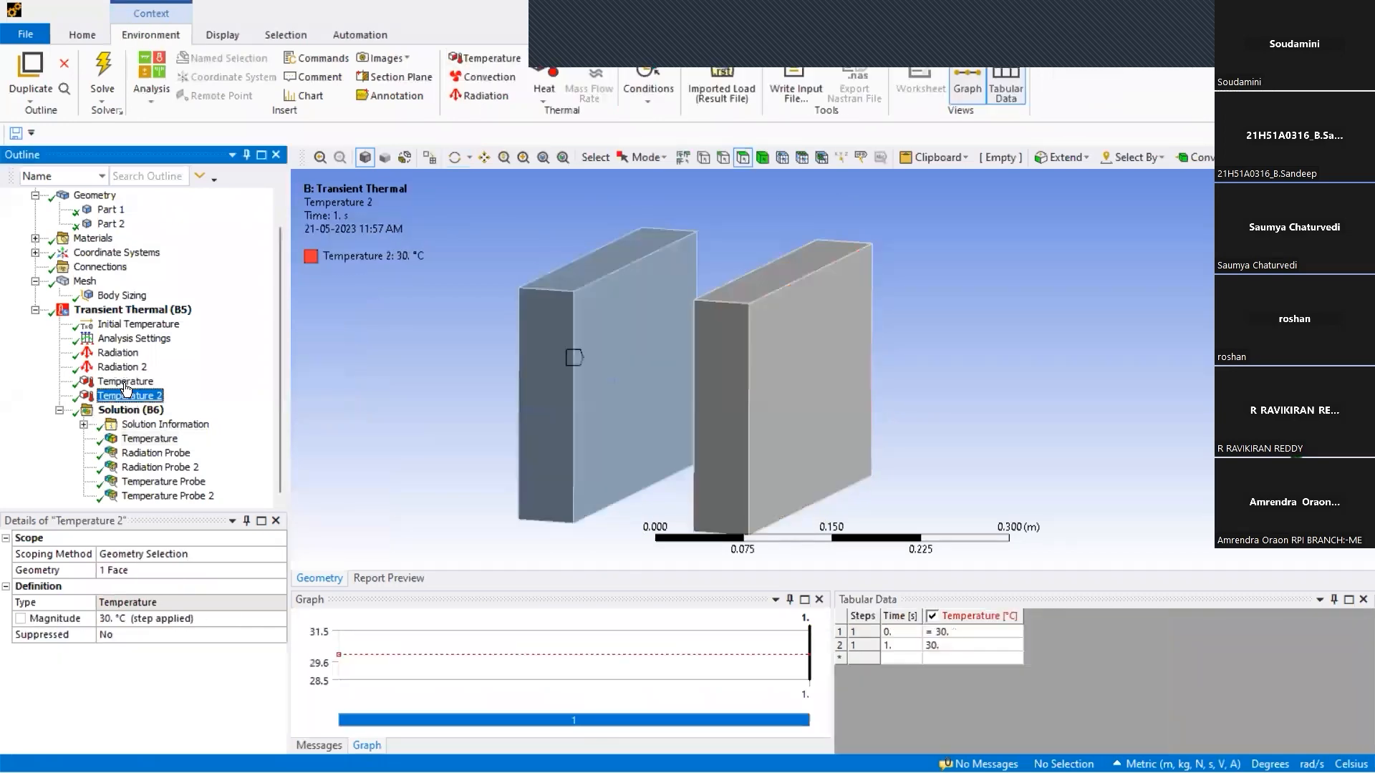
click(124, 368)
click(120, 354)
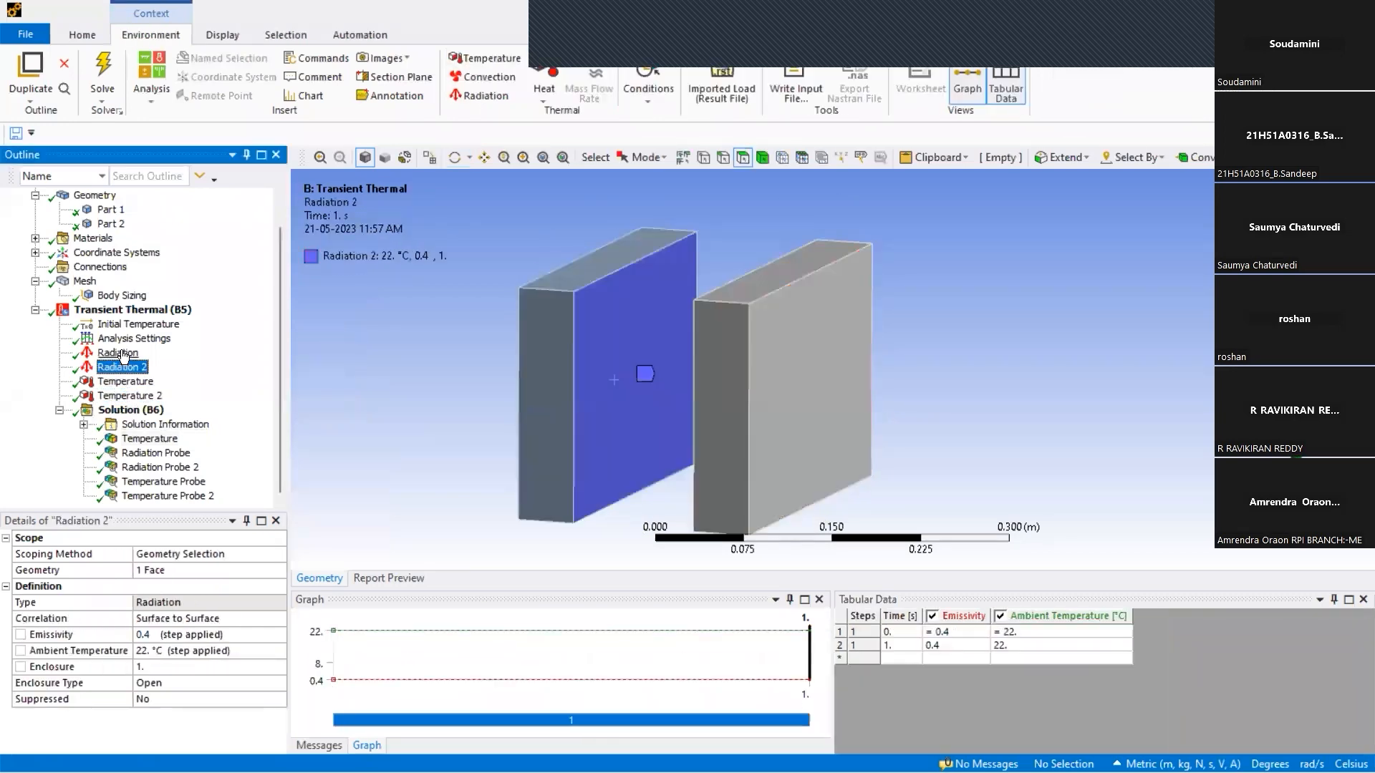
drag(714, 371, 805, 371)
click(230, 635)
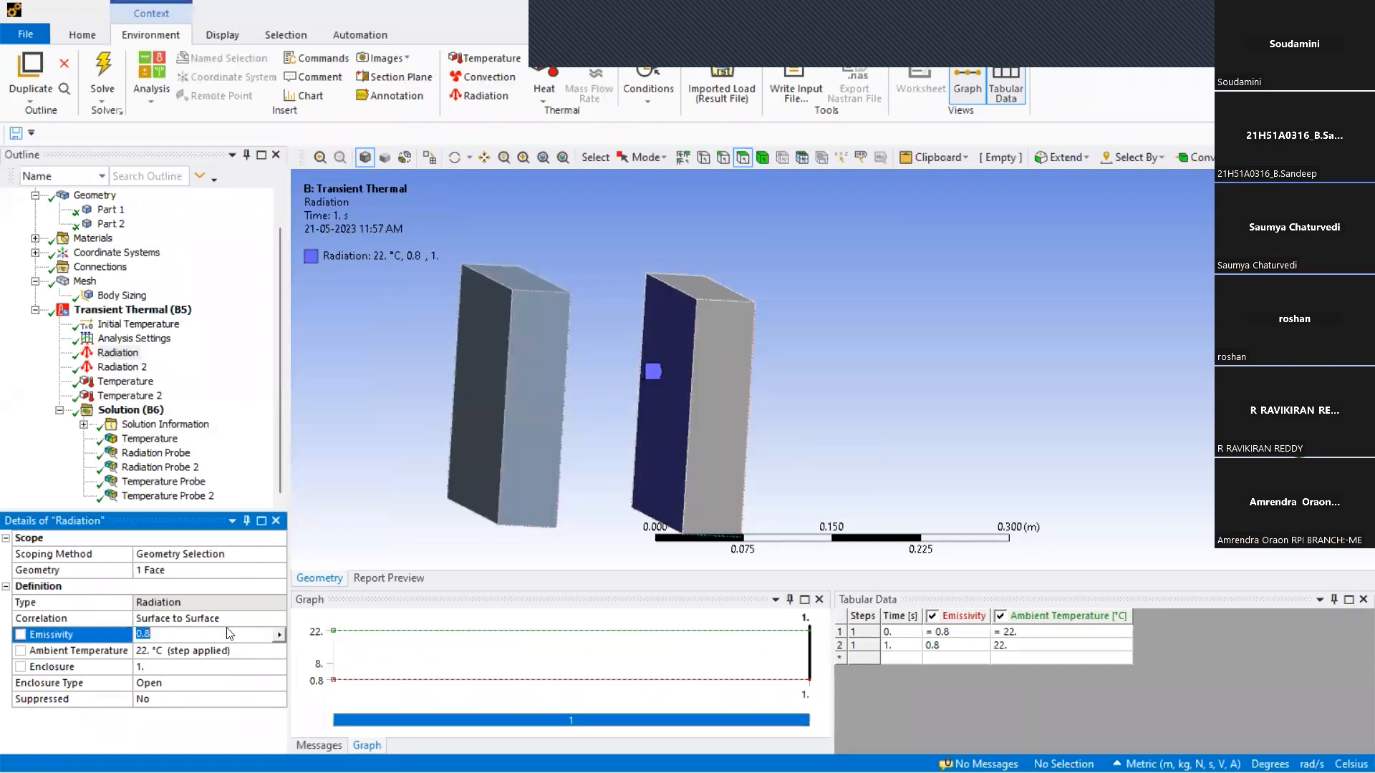
key(BackSpace)
Solve the transient thermal analysis again with the changed emissivity.
click(15, 492)
click(118, 71)
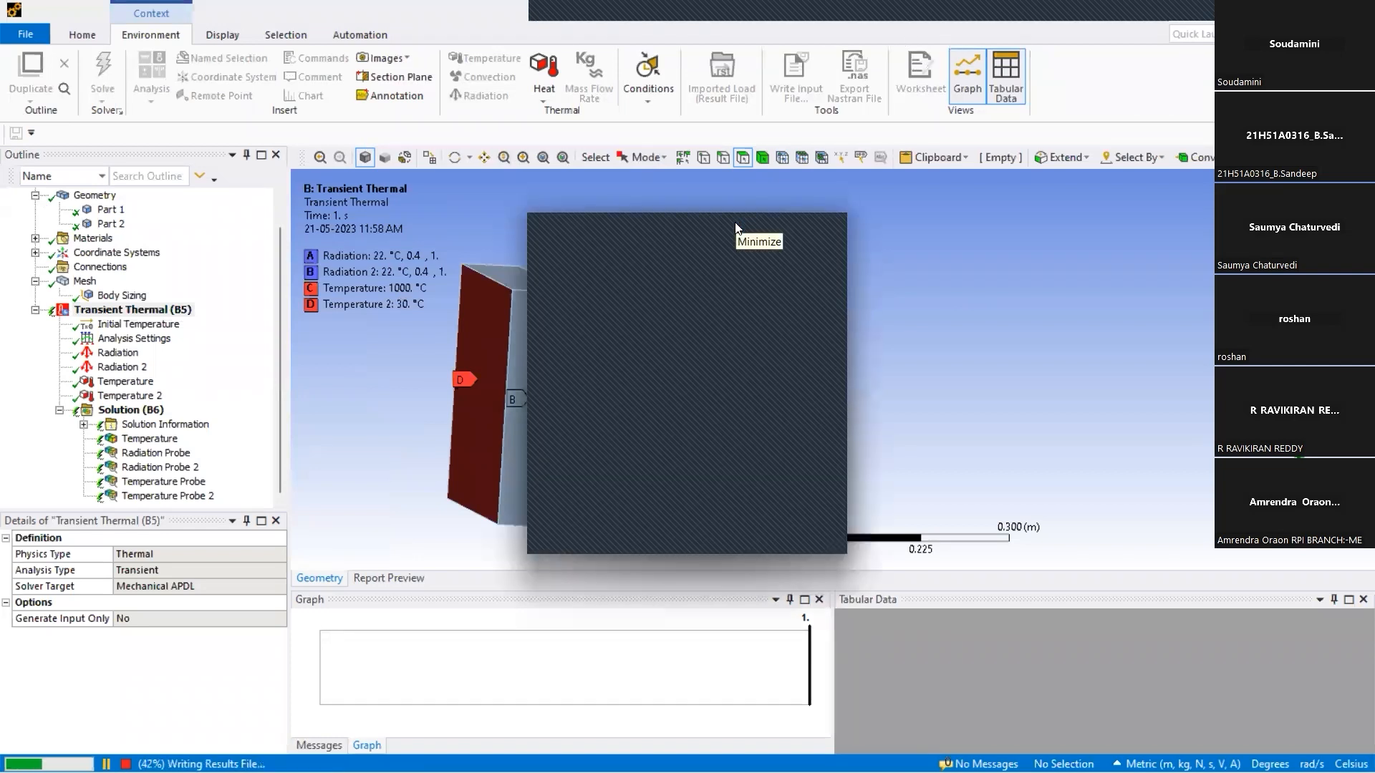
click(735, 223)
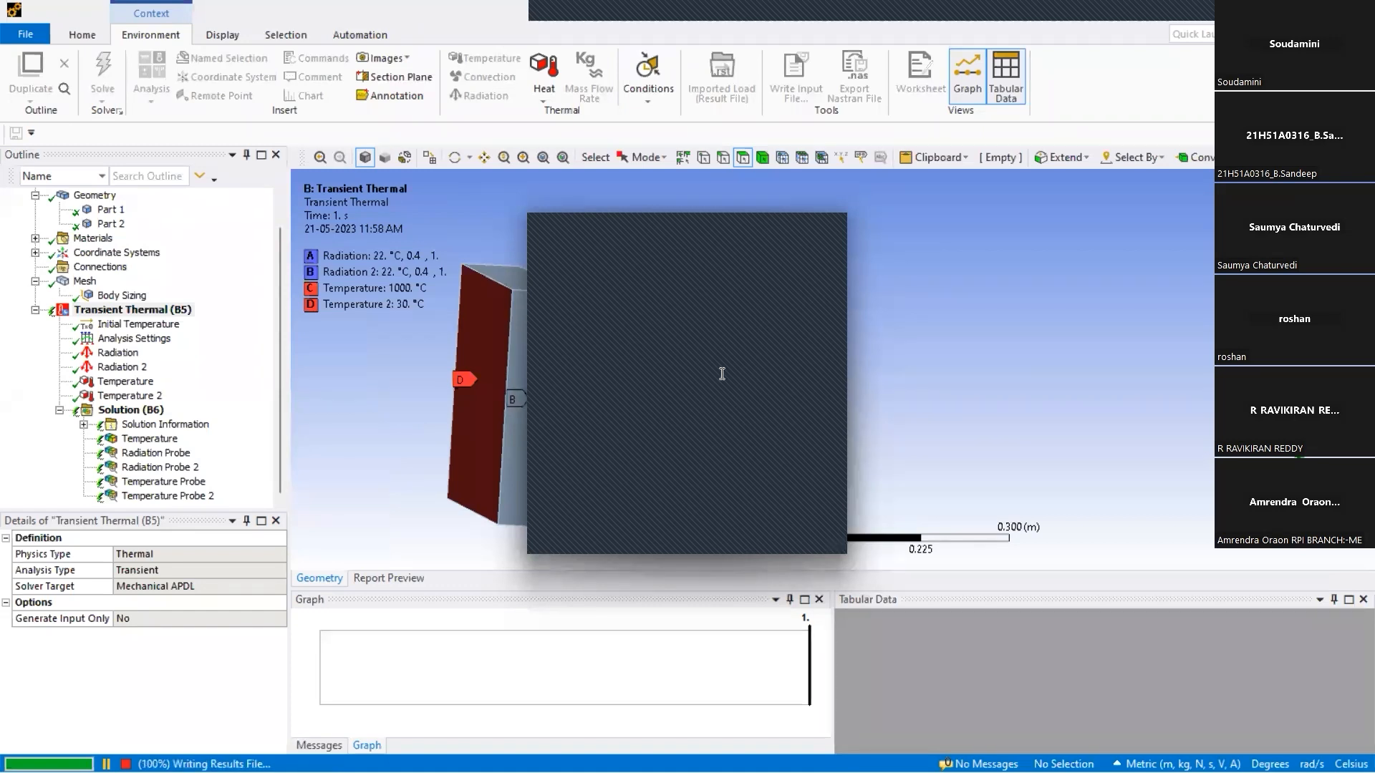
click(735, 229)
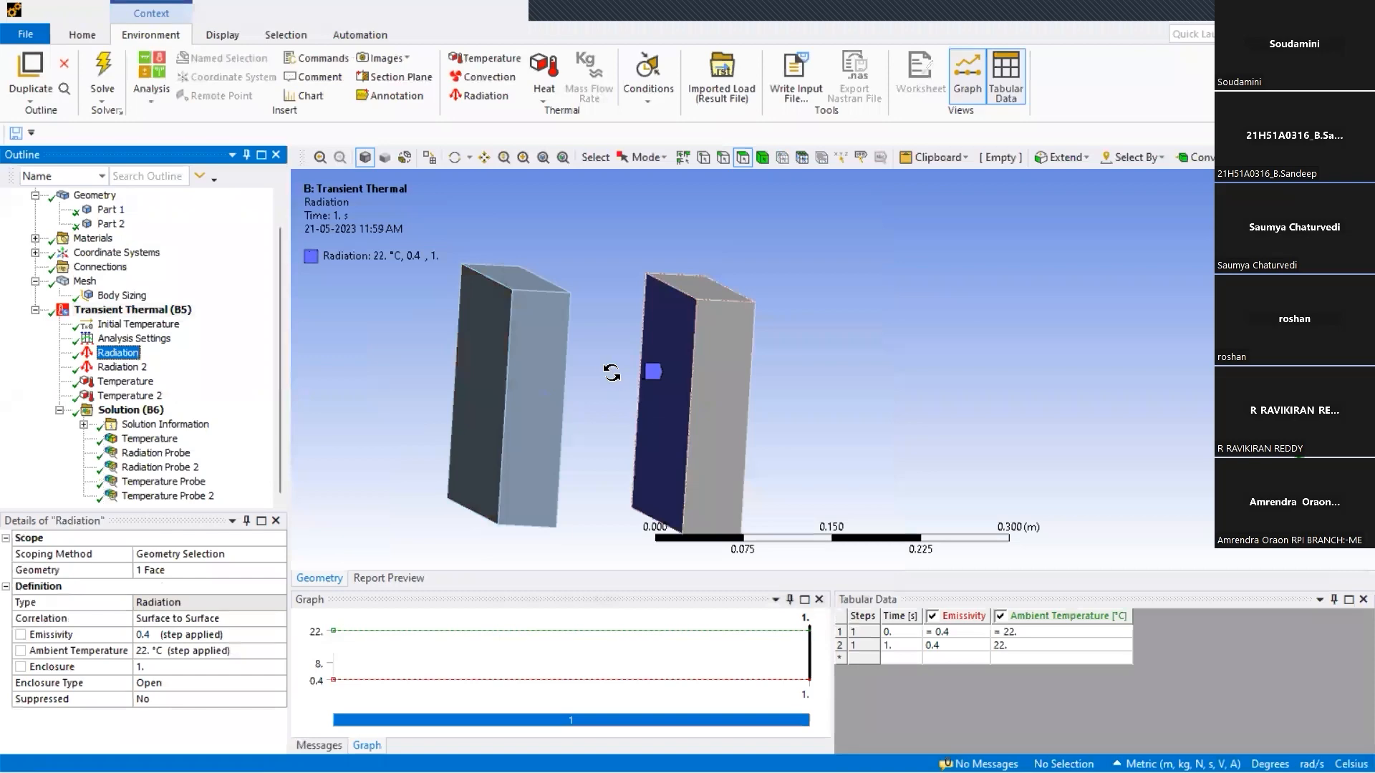
Review the recalculated results of both radiation probes and both temperature probes.
click(612, 376)
click(159, 467)
click(161, 497)
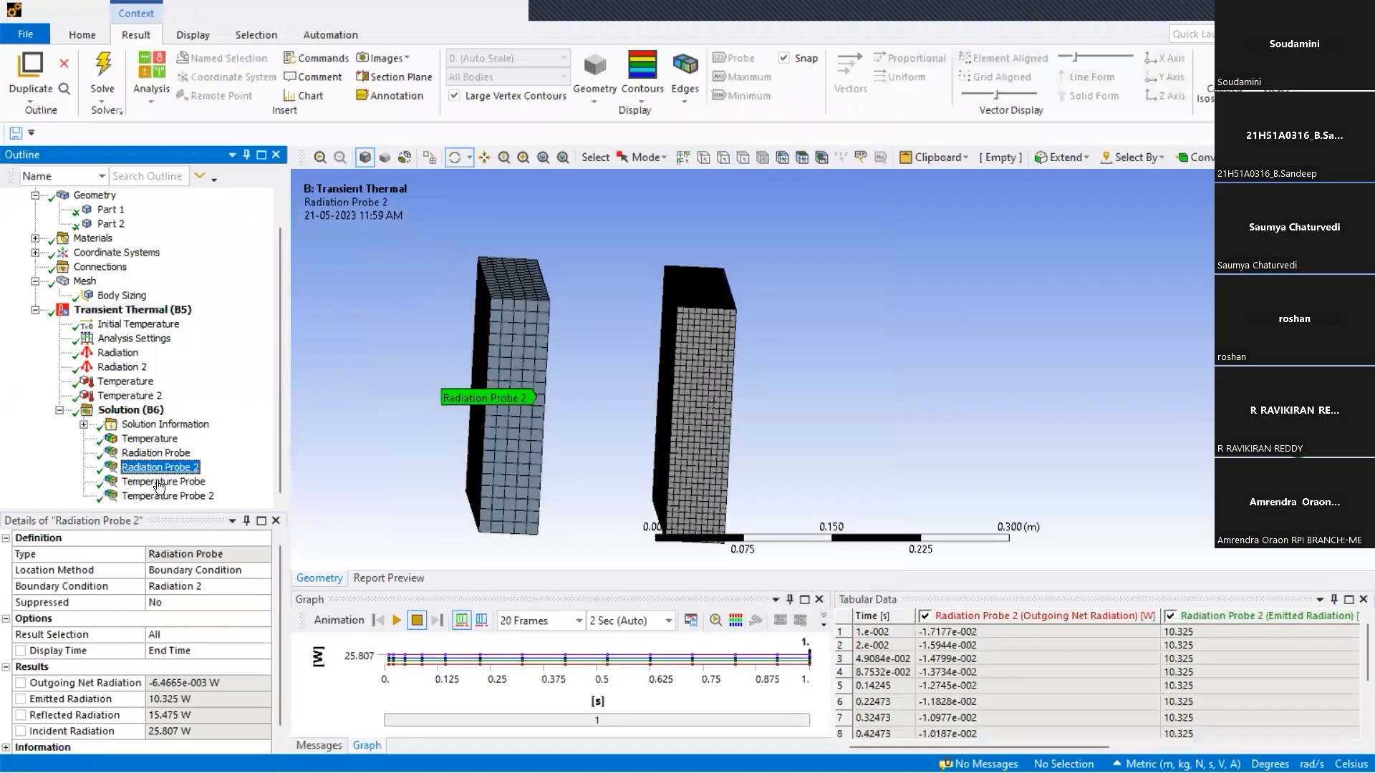
click(159, 483)
click(156, 454)
click(159, 425)
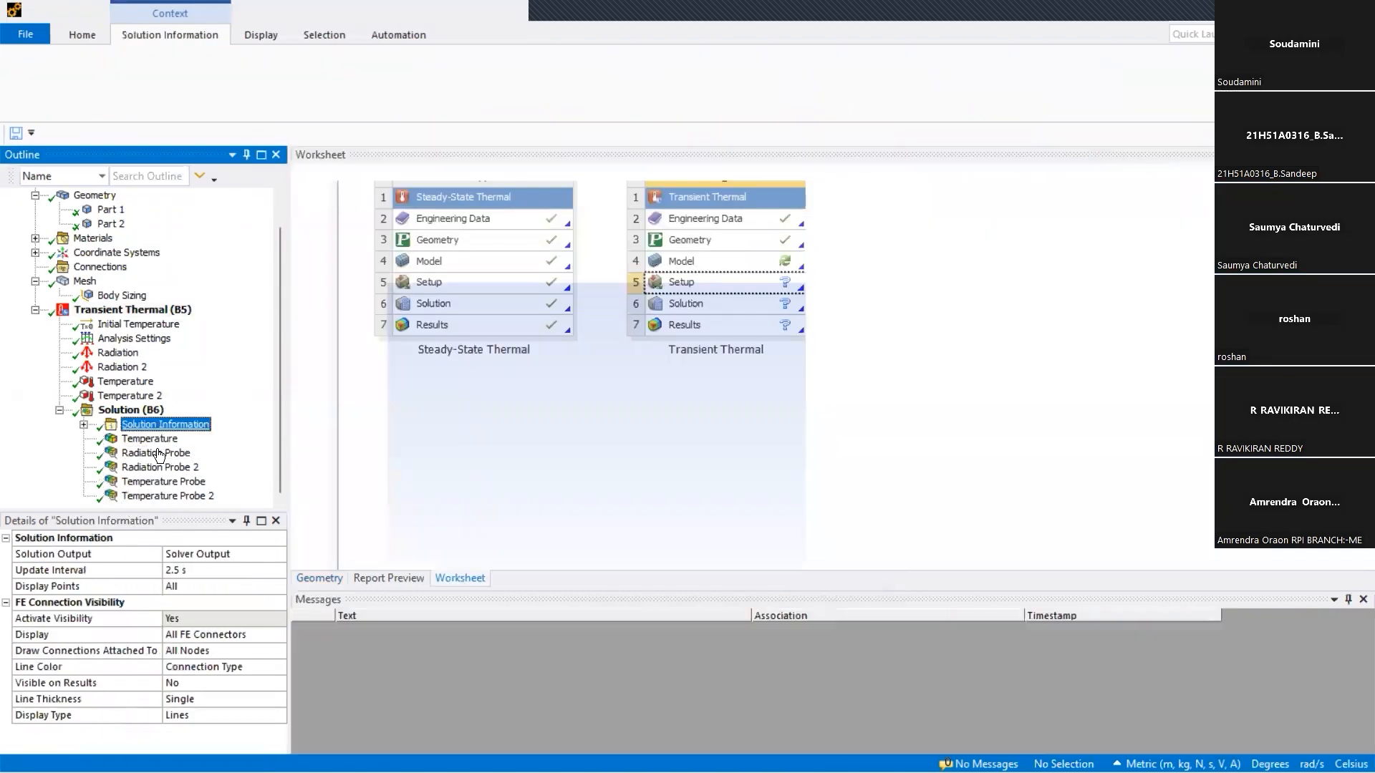
click(157, 454)
click(398, 621)
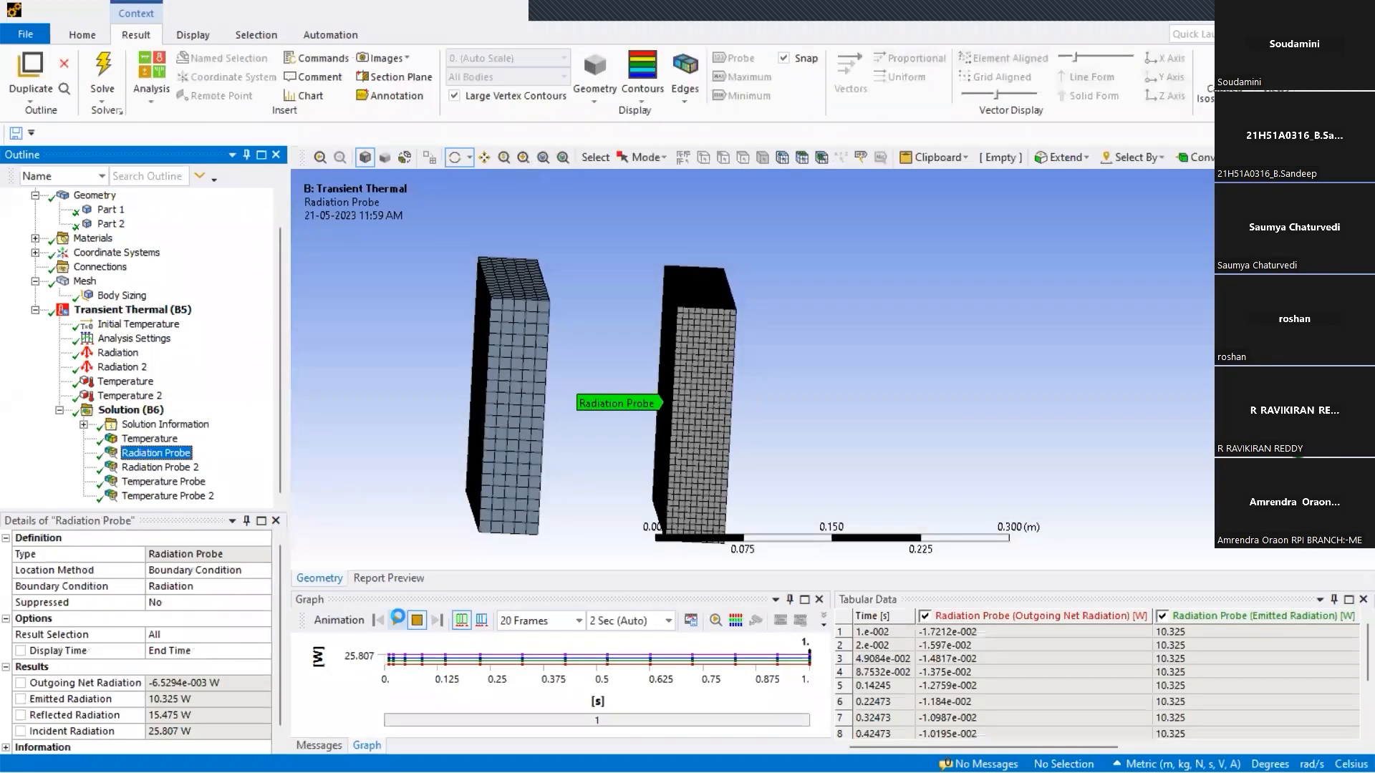
click(159, 467)
click(163, 482)
click(164, 497)
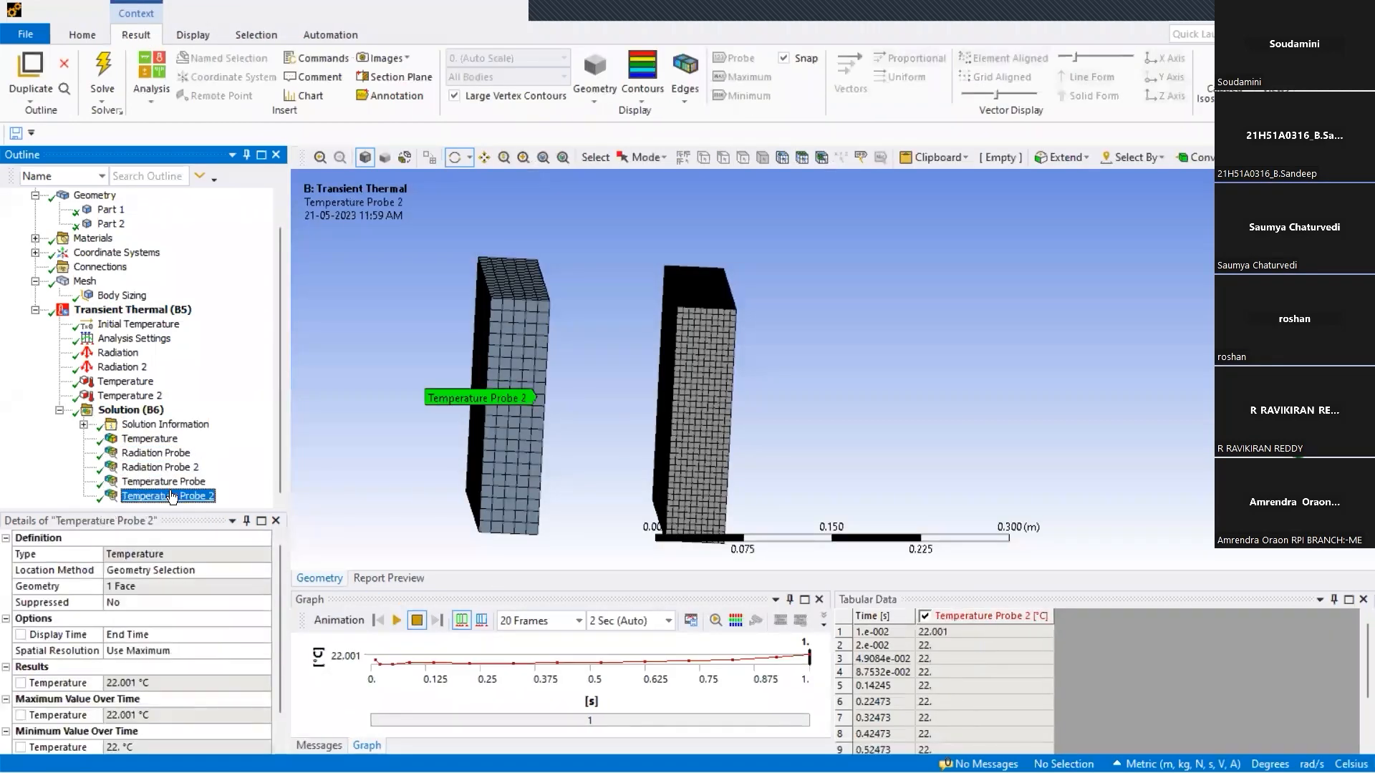
Compare the outgoing net, emitted, reflected and incident radiation of Radiation Probe and Radiation Probe 2.
scroll(181, 572, down, 1)
click(143, 468)
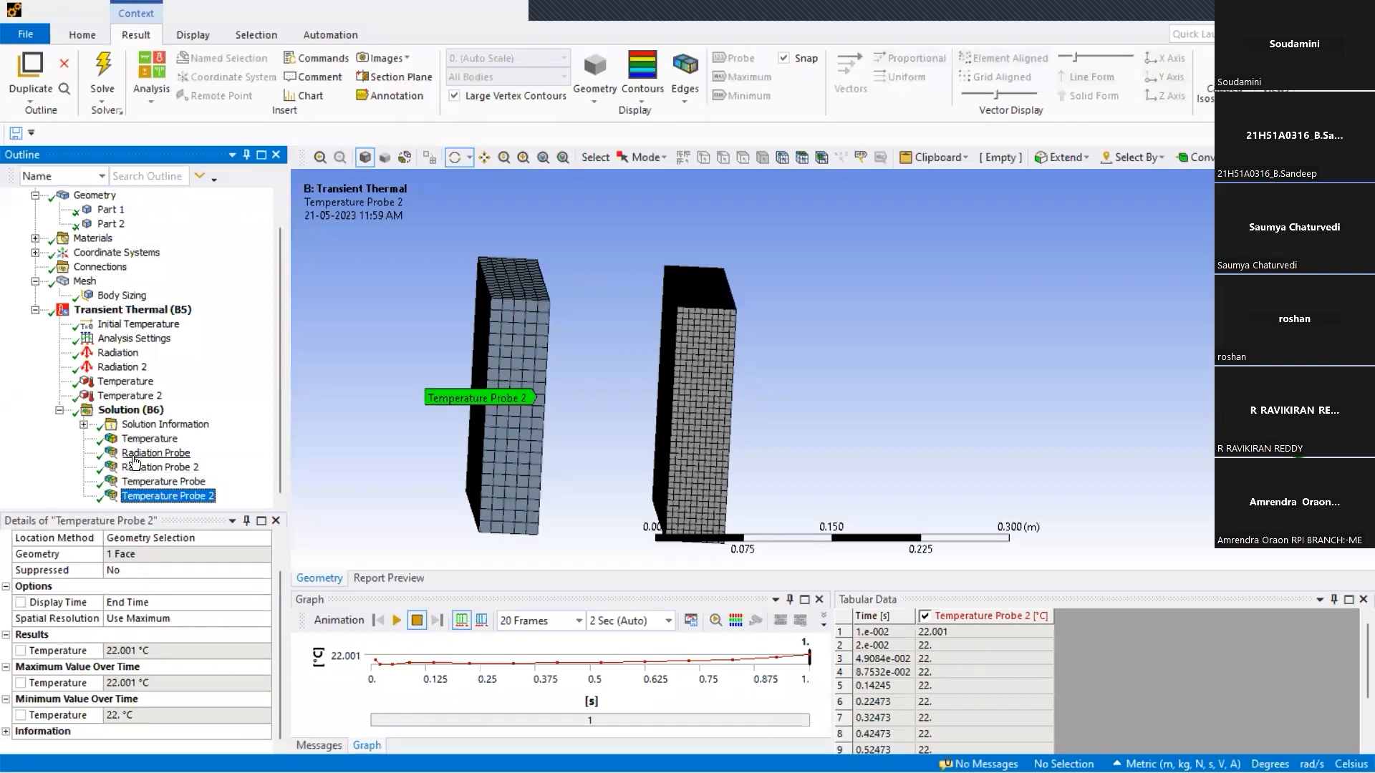
click(144, 453)
click(145, 467)
drag(530, 383, 478, 381)
click(161, 469)
click(162, 455)
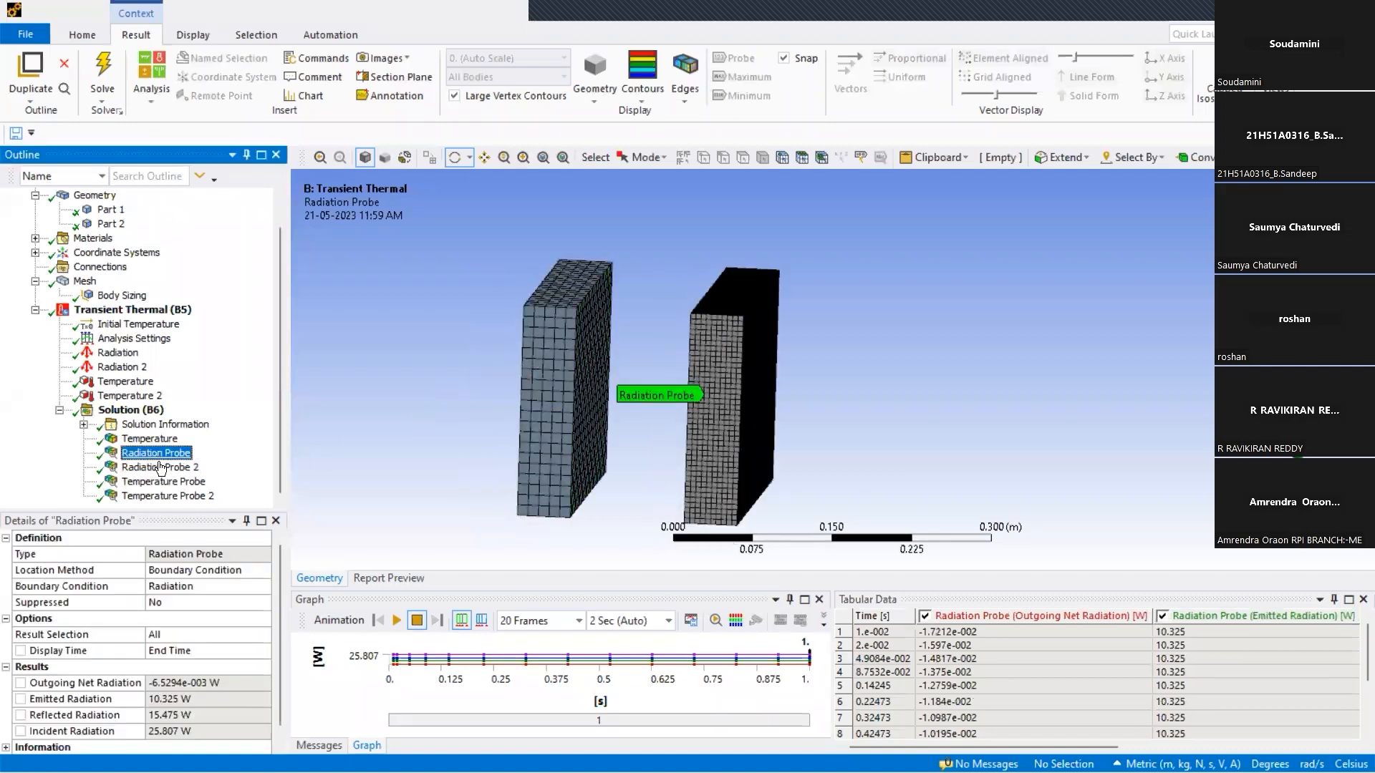
click(162, 468)
click(762, 233)
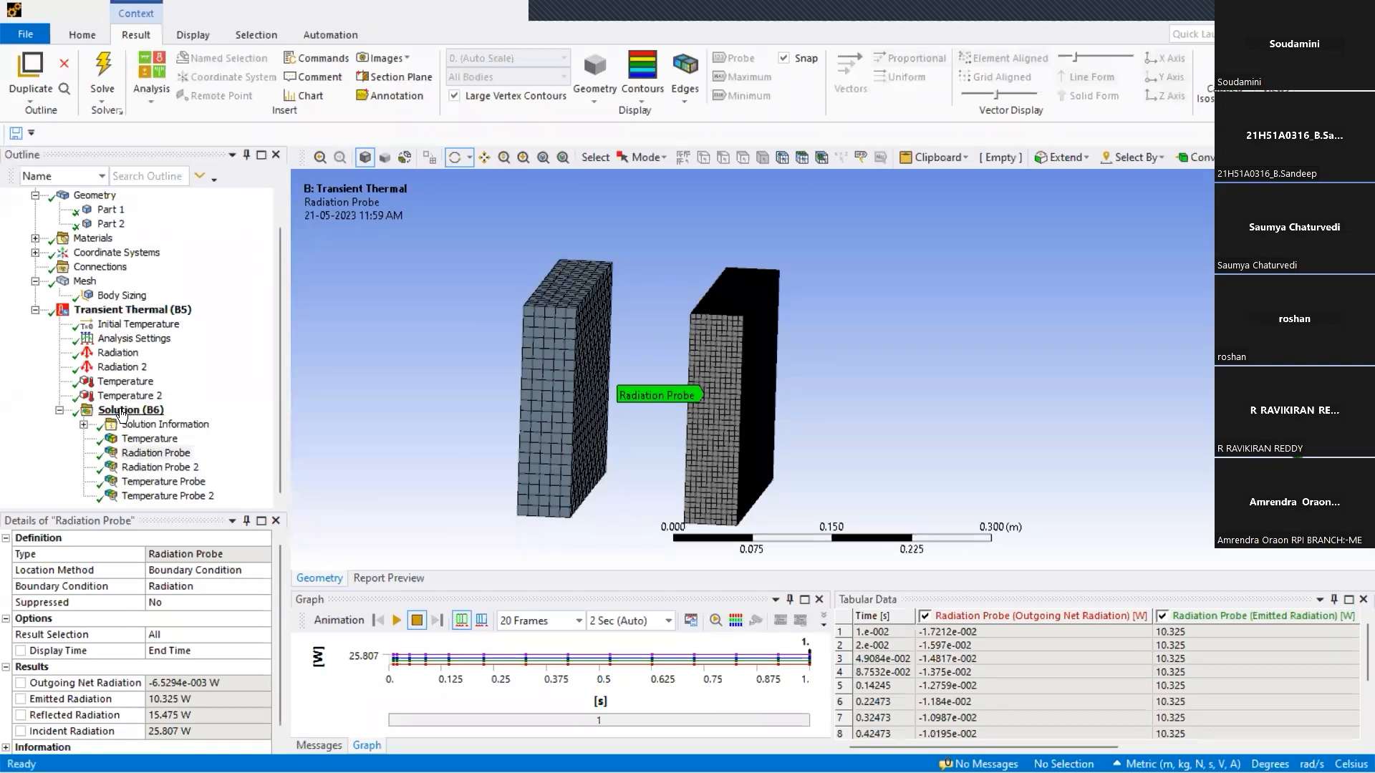
right_click(121, 414)
mouse_move(241, 420)
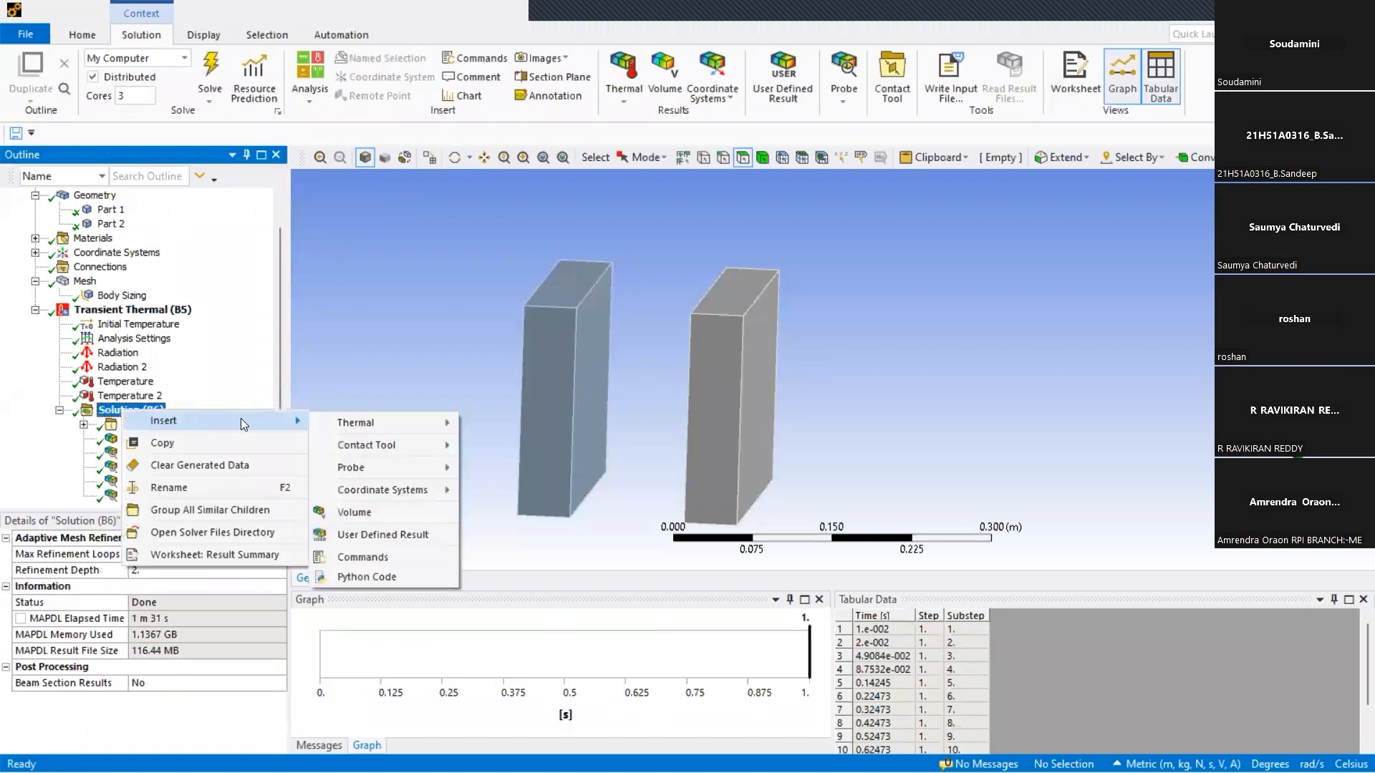
mouse_move(378, 421)
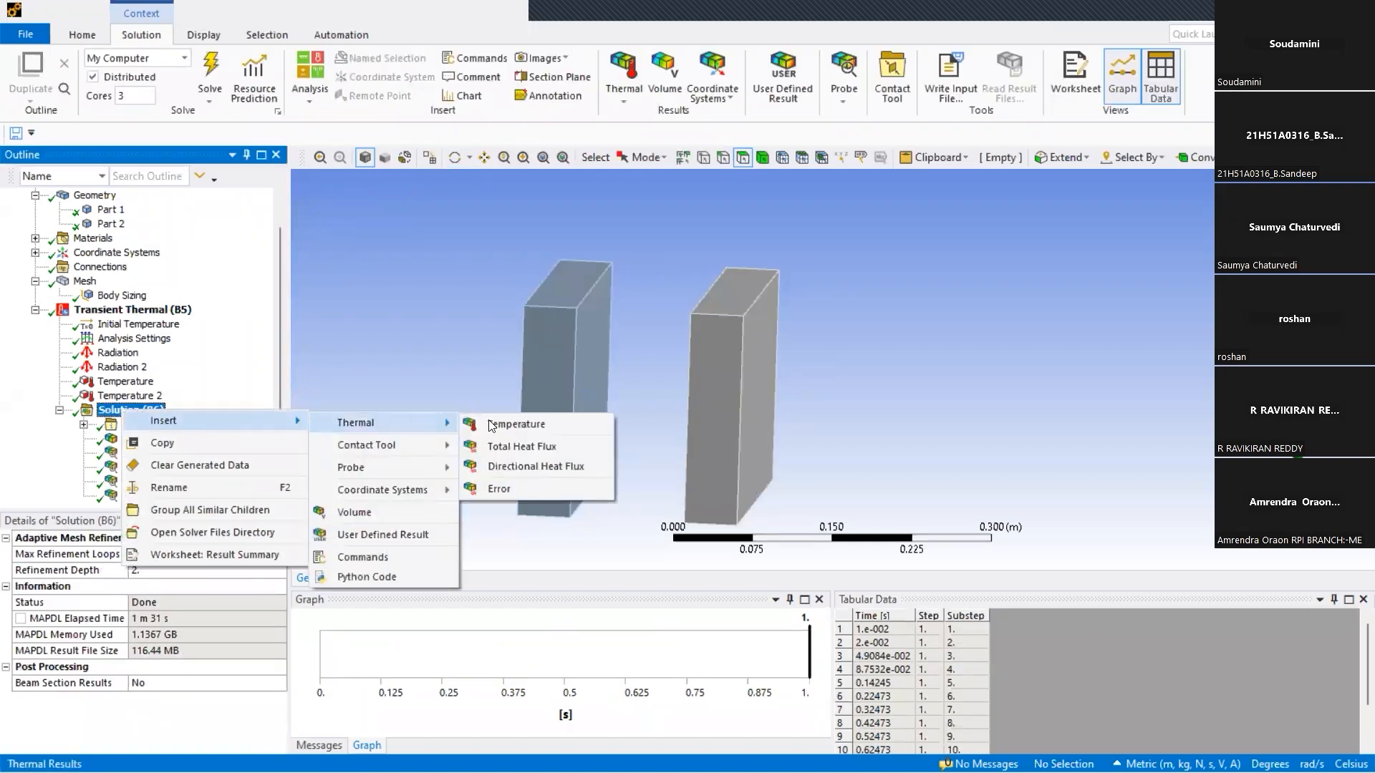
click(396, 325)
Examine the Temperature contours and each probe's result in turn, and check the face that Temperature Probe covers.
click(172, 439)
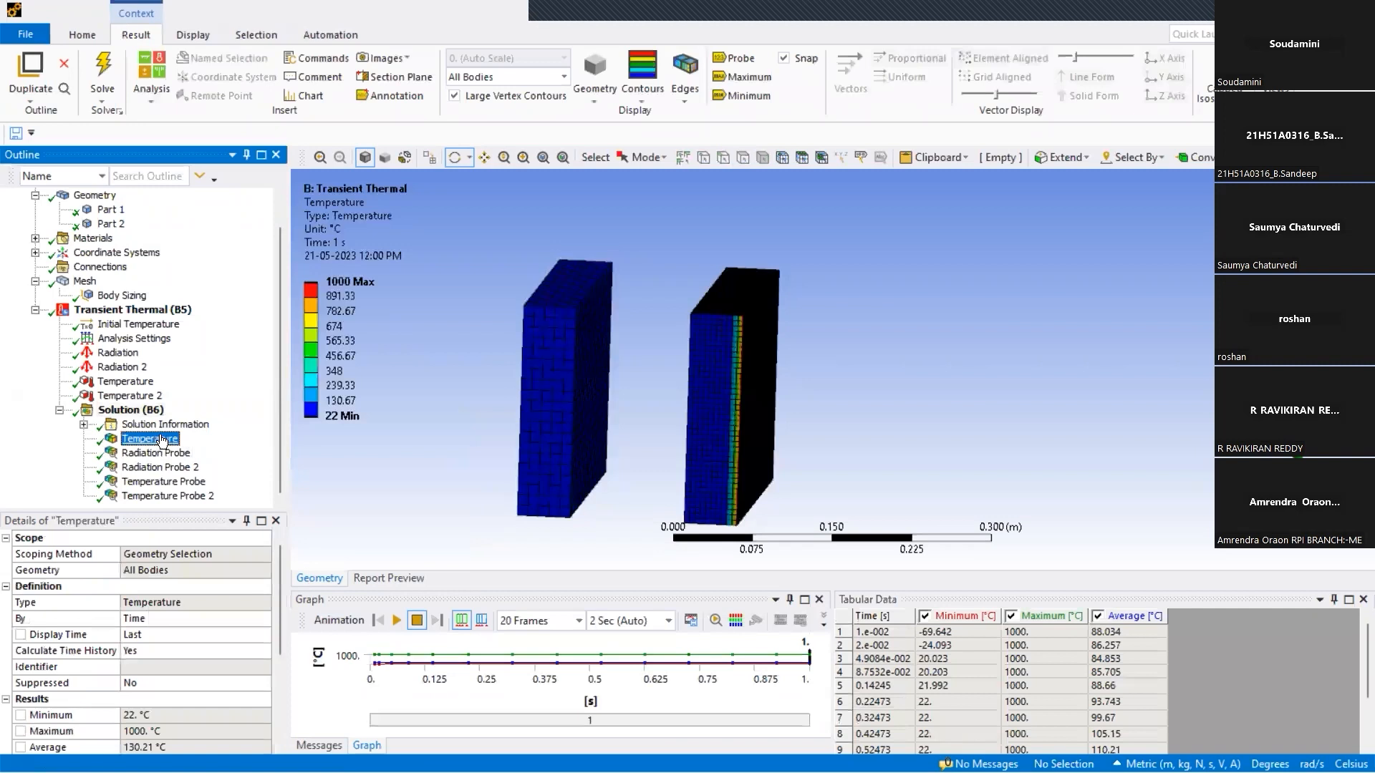
click(167, 452)
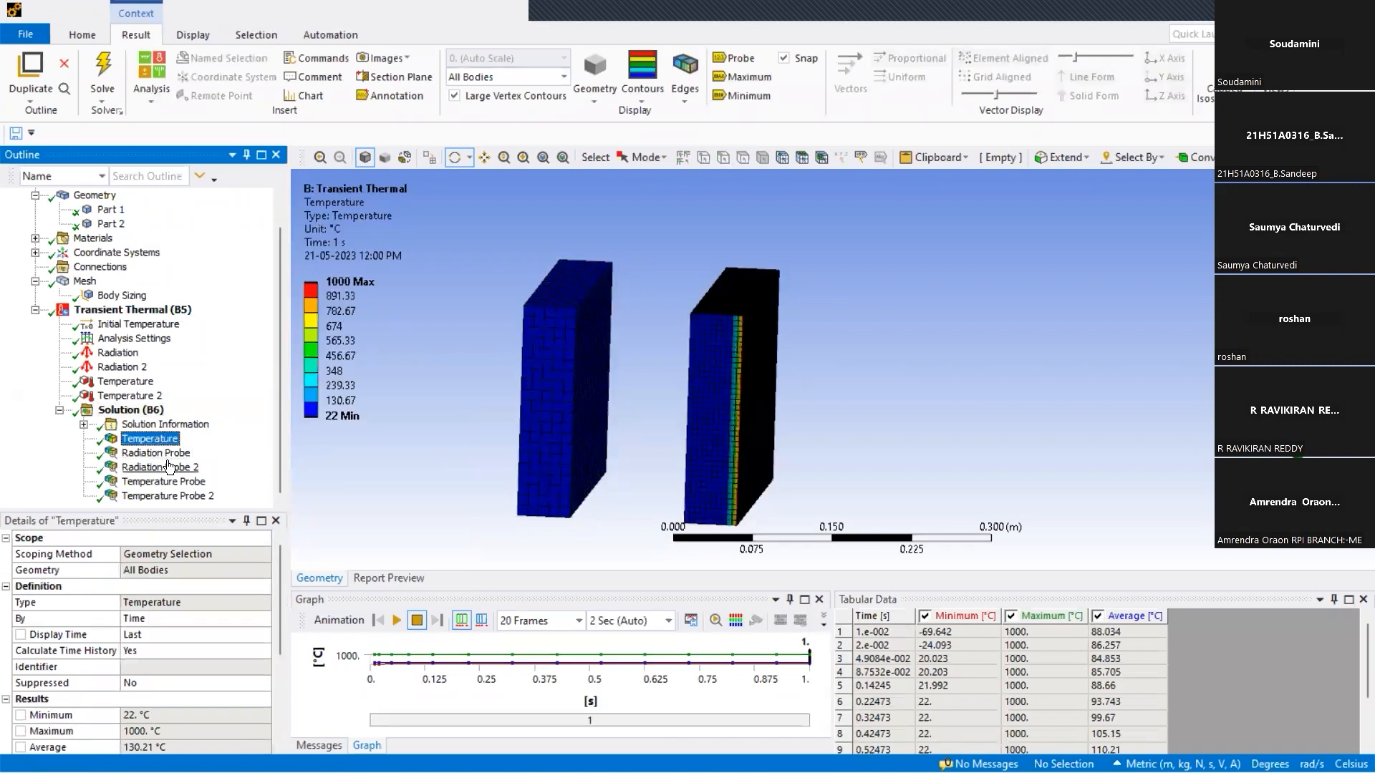
click(169, 471)
click(171, 482)
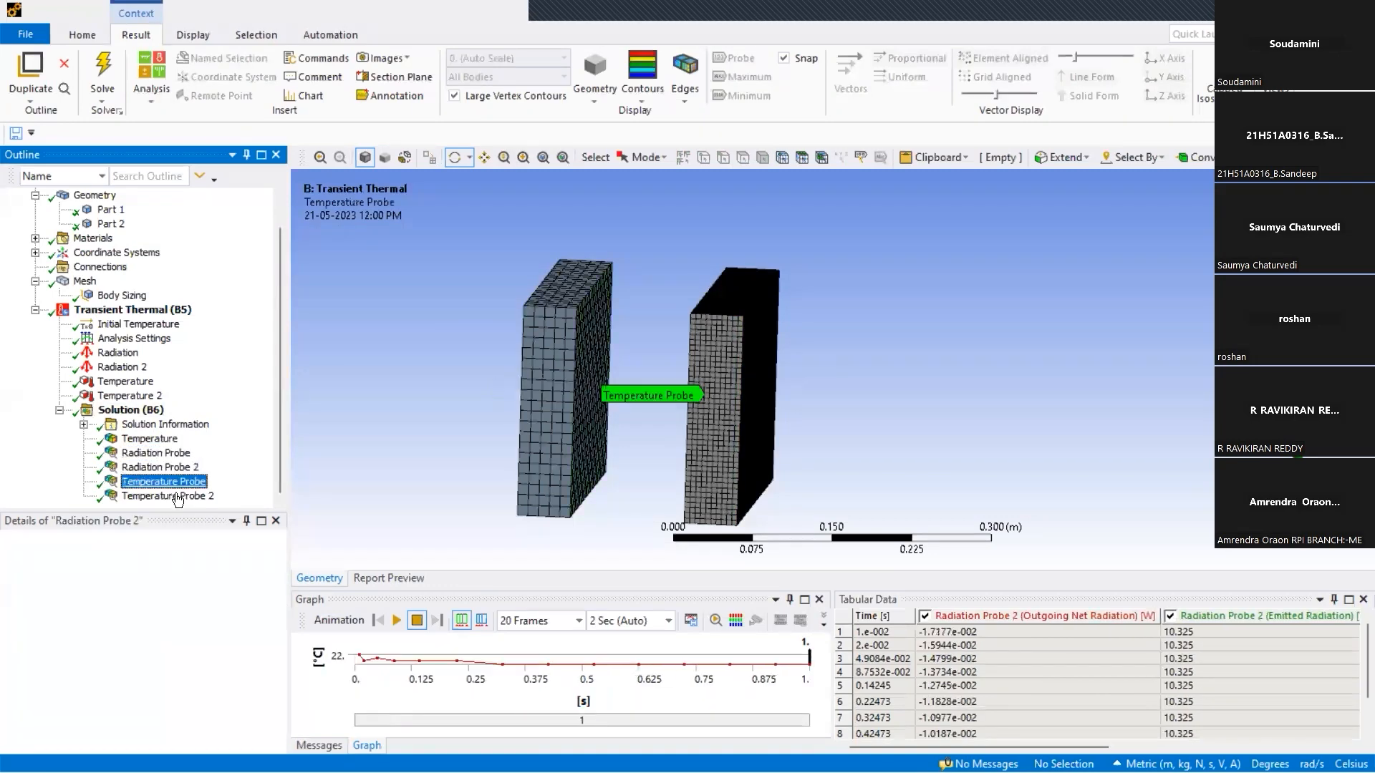
click(174, 496)
click(171, 482)
drag(604, 354, 657, 354)
drag(734, 375, 754, 403)
scroll(745, 378, up, 3)
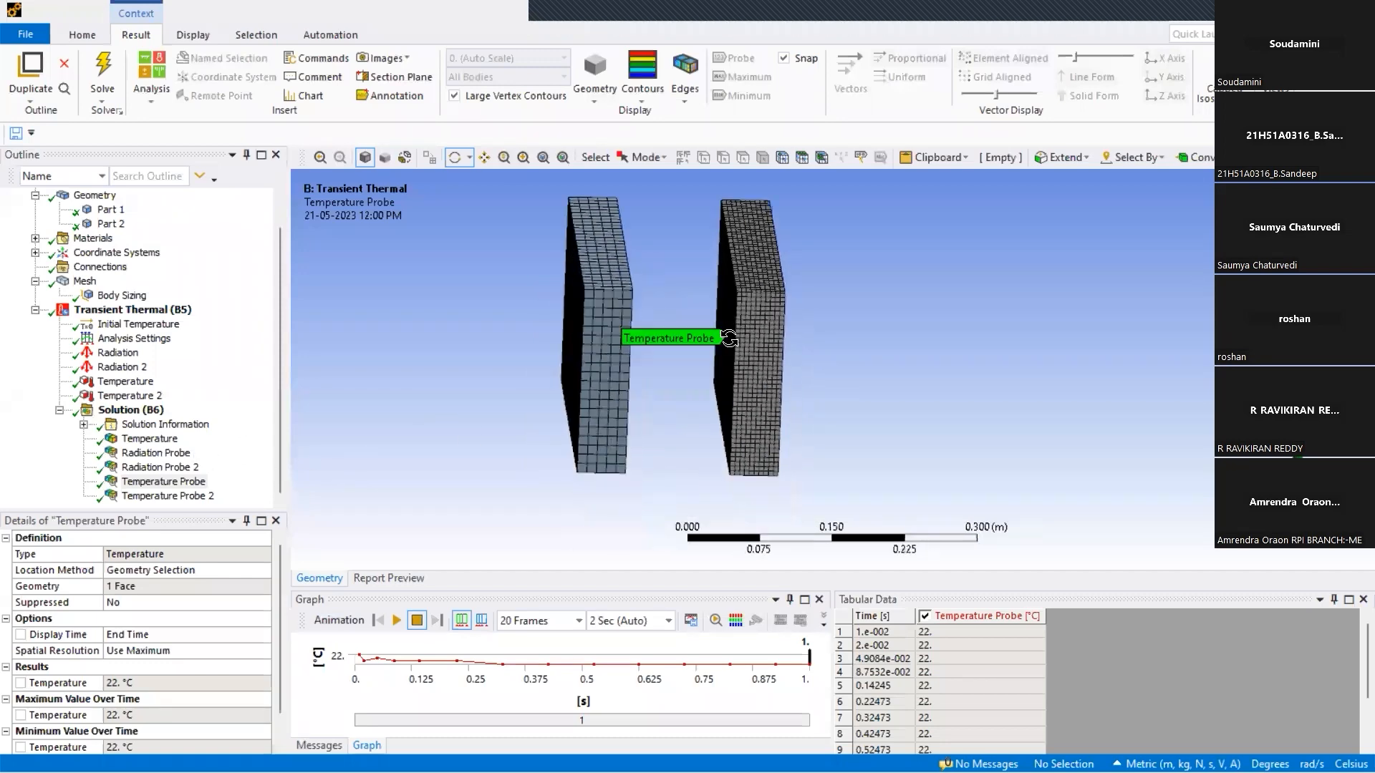
Locate the minimum and maximum temperatures on the Temperature result with annotations, and remove them again.
click(149, 438)
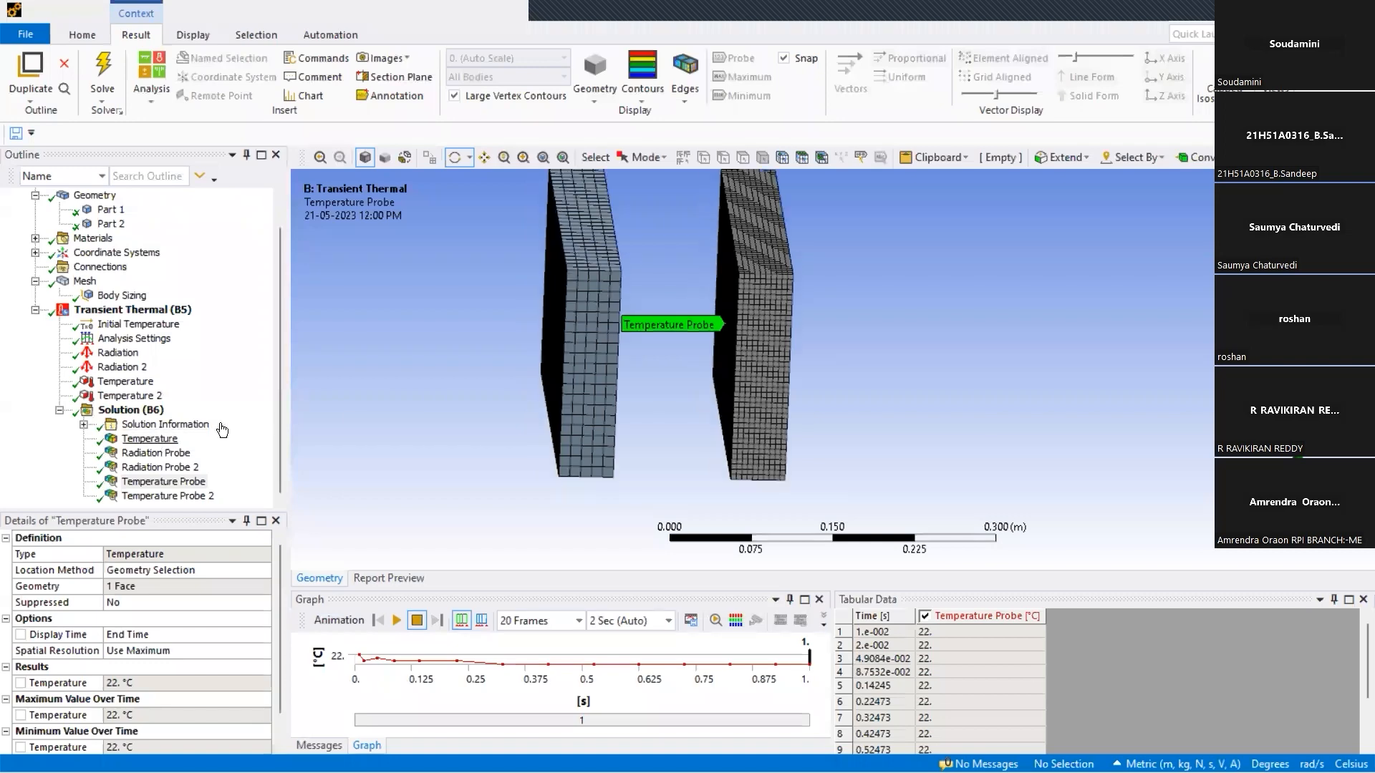
click(745, 94)
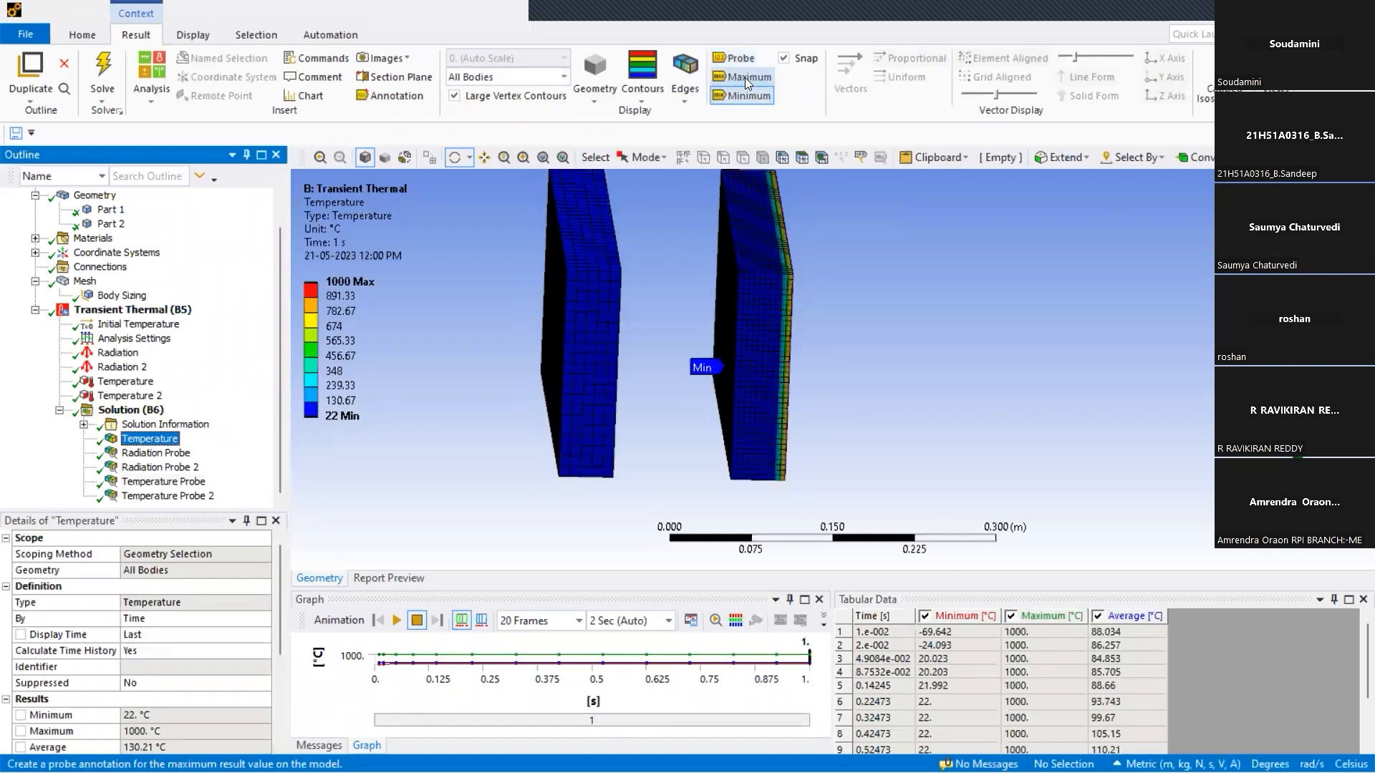
click(745, 77)
drag(688, 228, 655, 287)
click(741, 79)
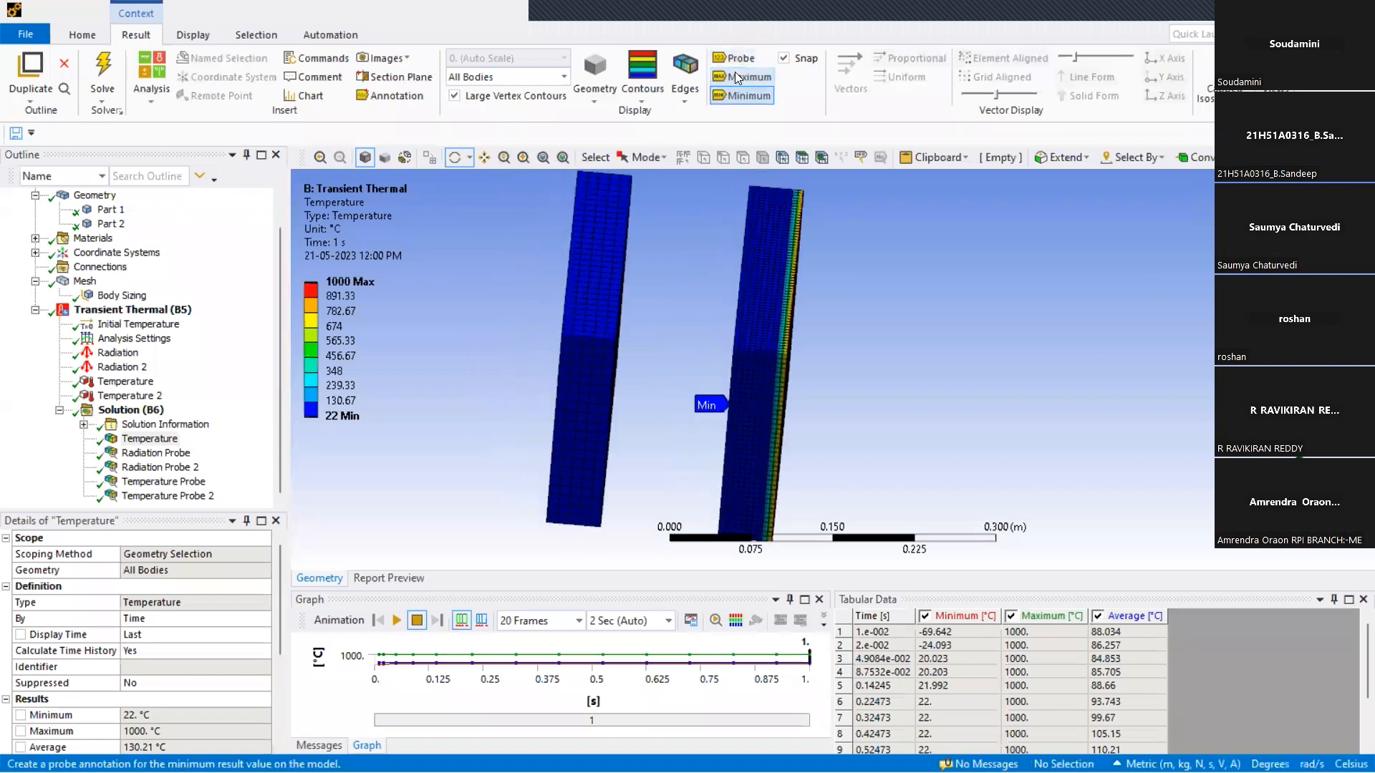
click(745, 95)
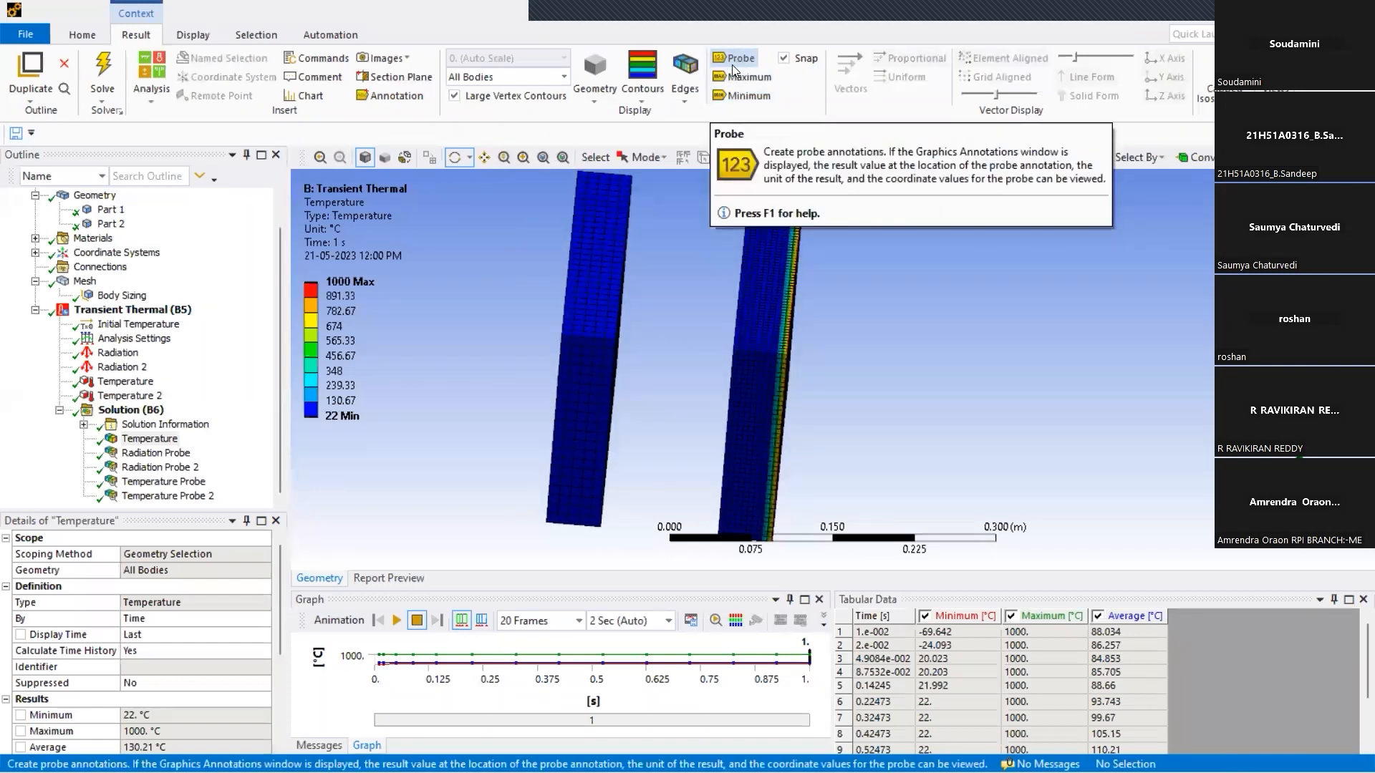
Read local temperatures on the Temperature contours of both bars with the Probe tool, especially across the steel bar's thickness.
click(738, 59)
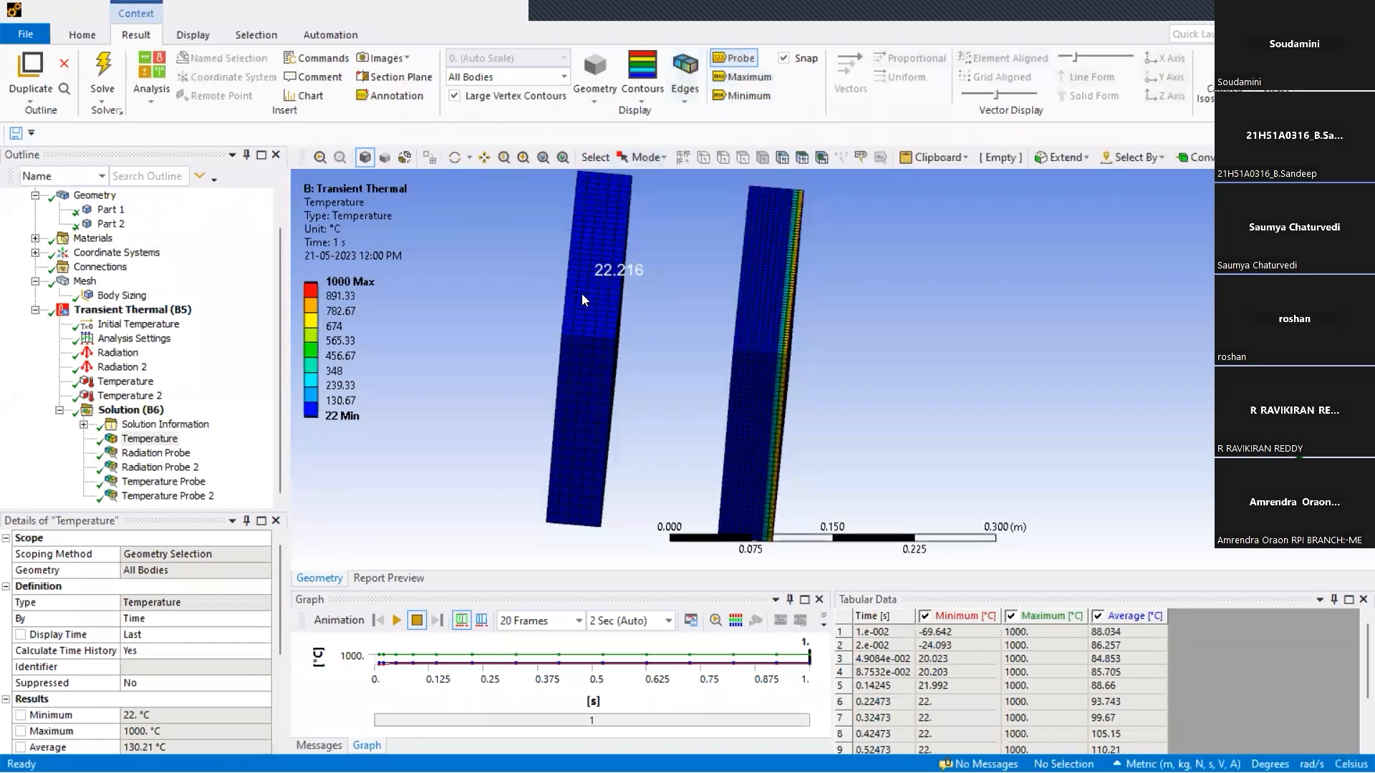
scroll(645, 315, up, 3)
scroll(686, 322, up, 3)
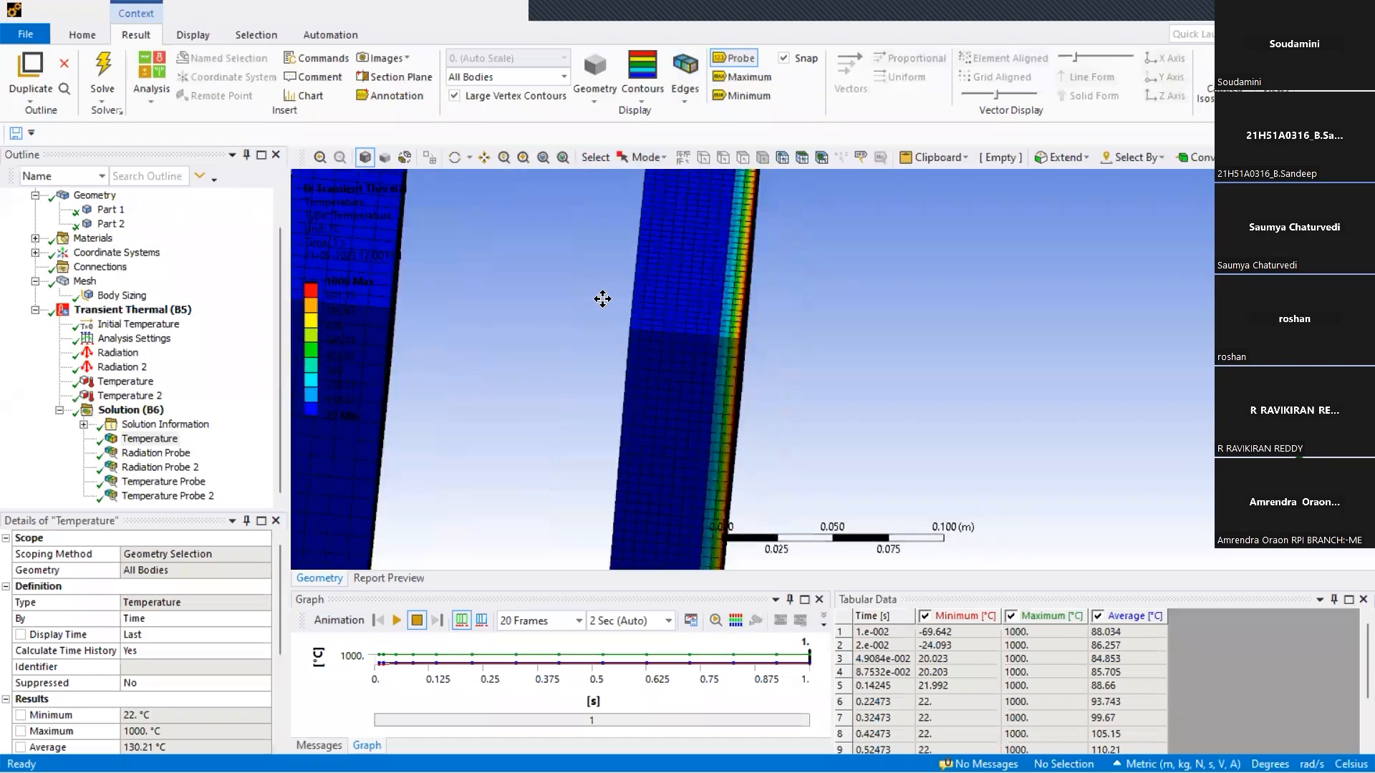
scroll(864, 384, up, 5)
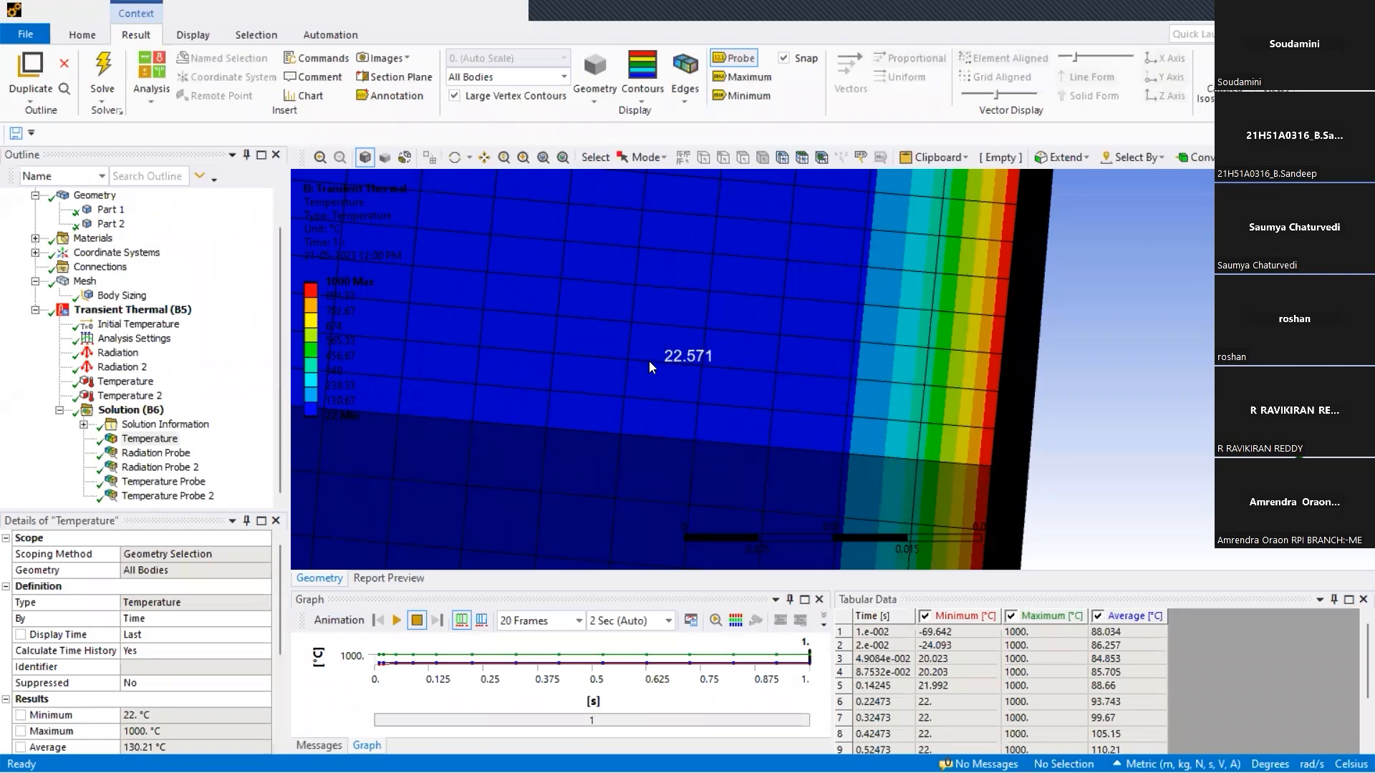
scroll(626, 359, down, 5)
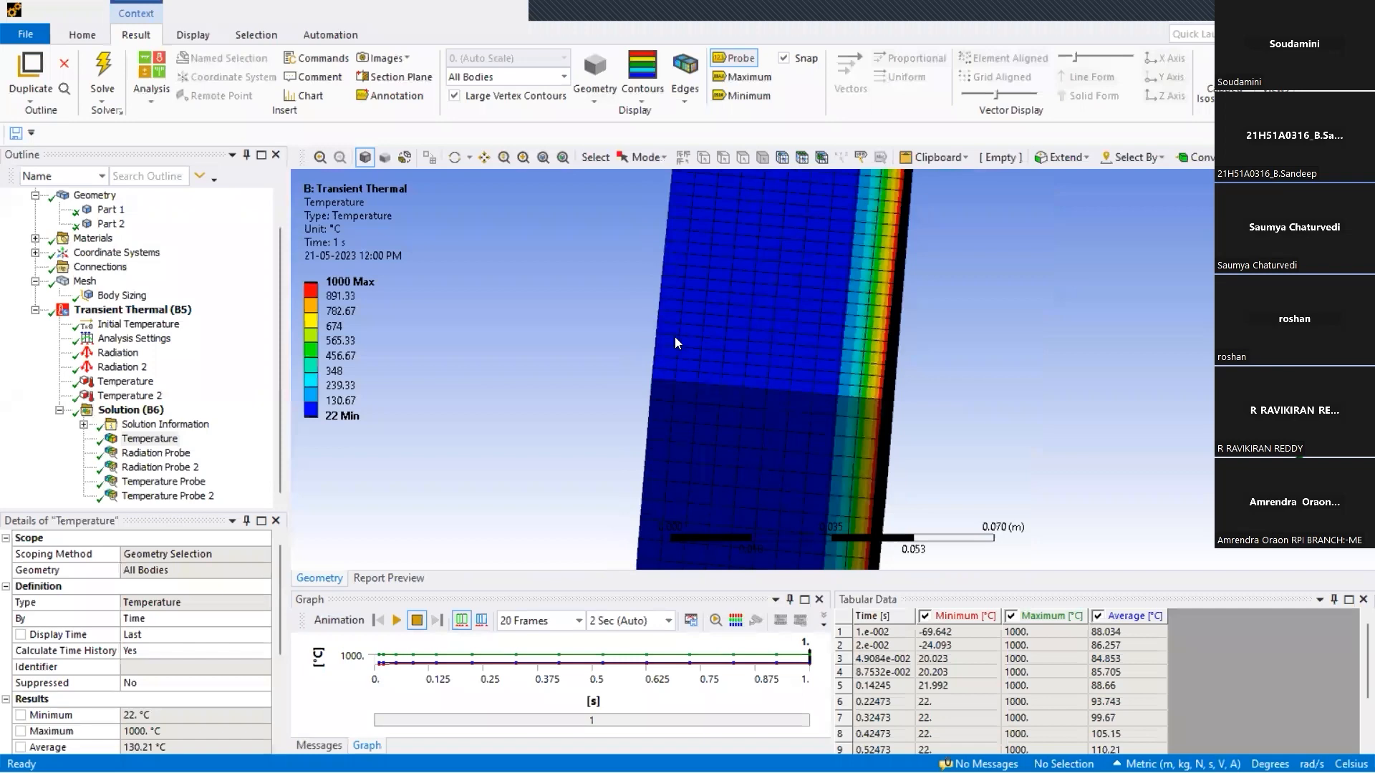
scroll(674, 336, down, 4)
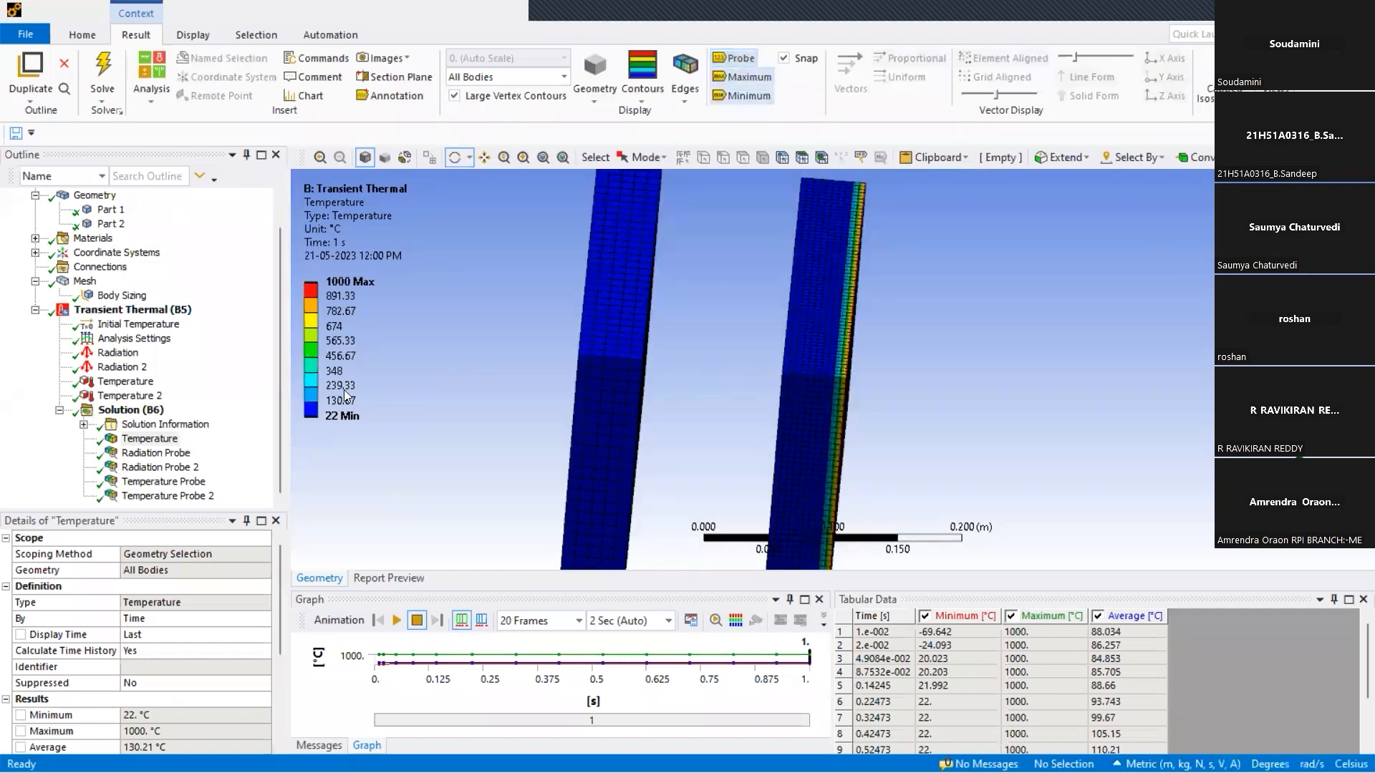
click(860, 360)
drag(859, 360, 774, 331)
Compare Radiation Probe, Radiation Probe 2 and Temperature Probe against each other, checking the scoped face of each.
click(162, 467)
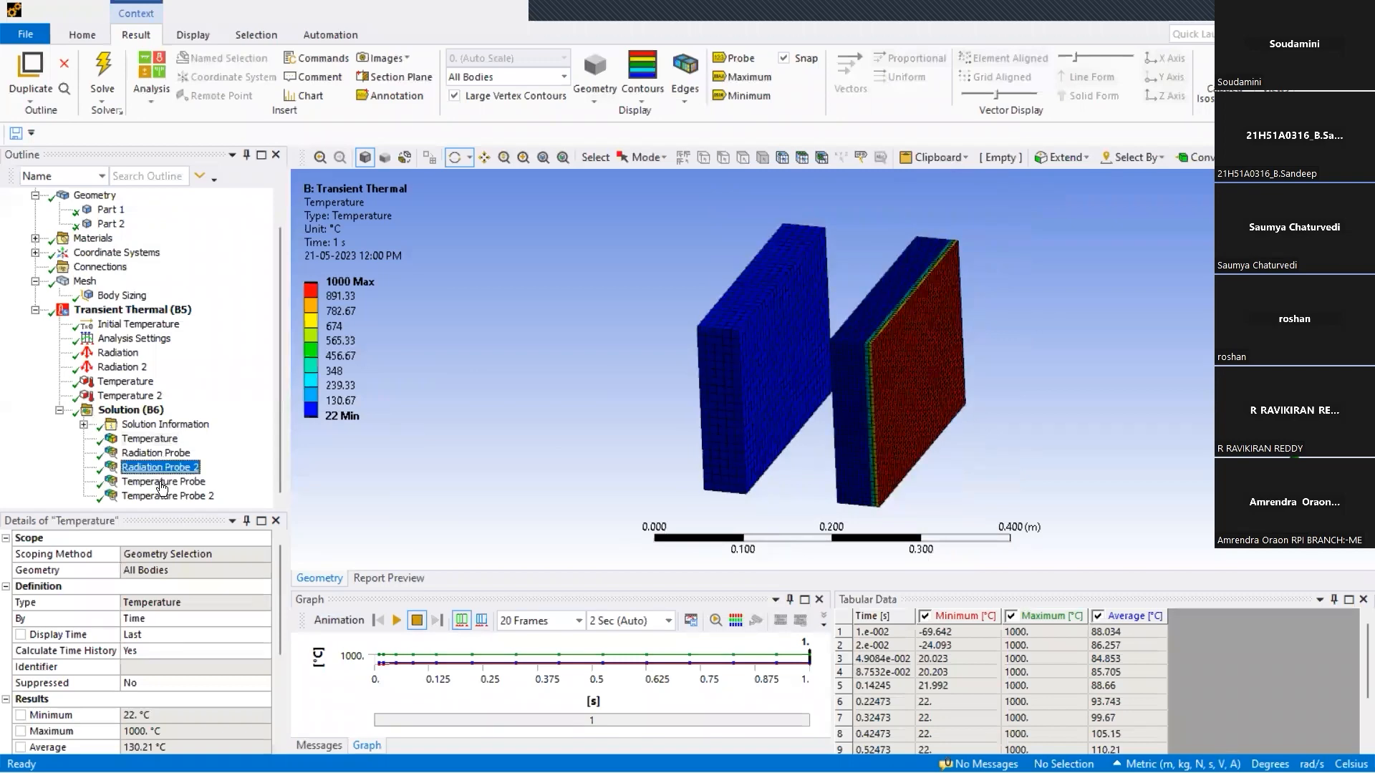
click(162, 482)
click(159, 467)
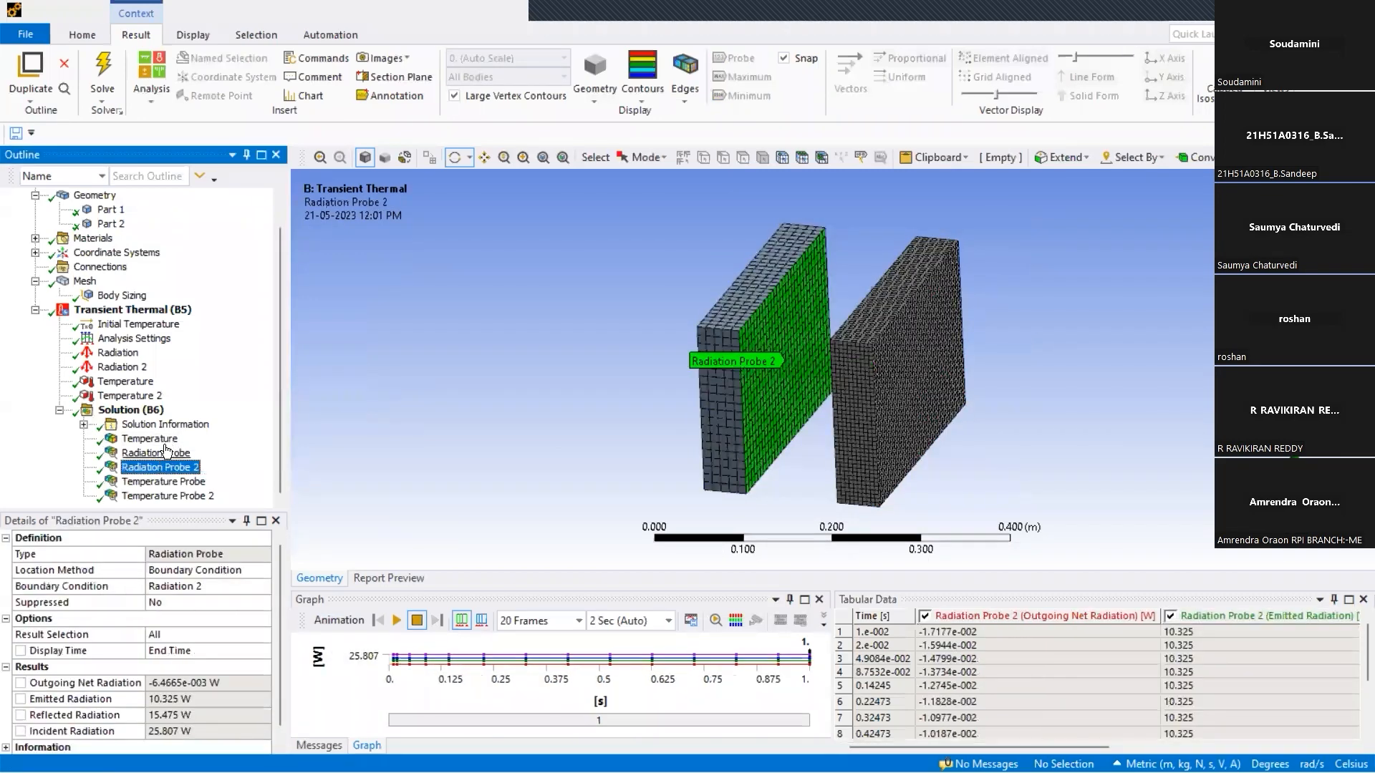
click(160, 453)
click(162, 467)
click(167, 481)
click(159, 467)
click(159, 455)
click(162, 468)
Inspect Radiation Probe 2's result selection, display time, scoped face and outgoing net radiation.
click(147, 636)
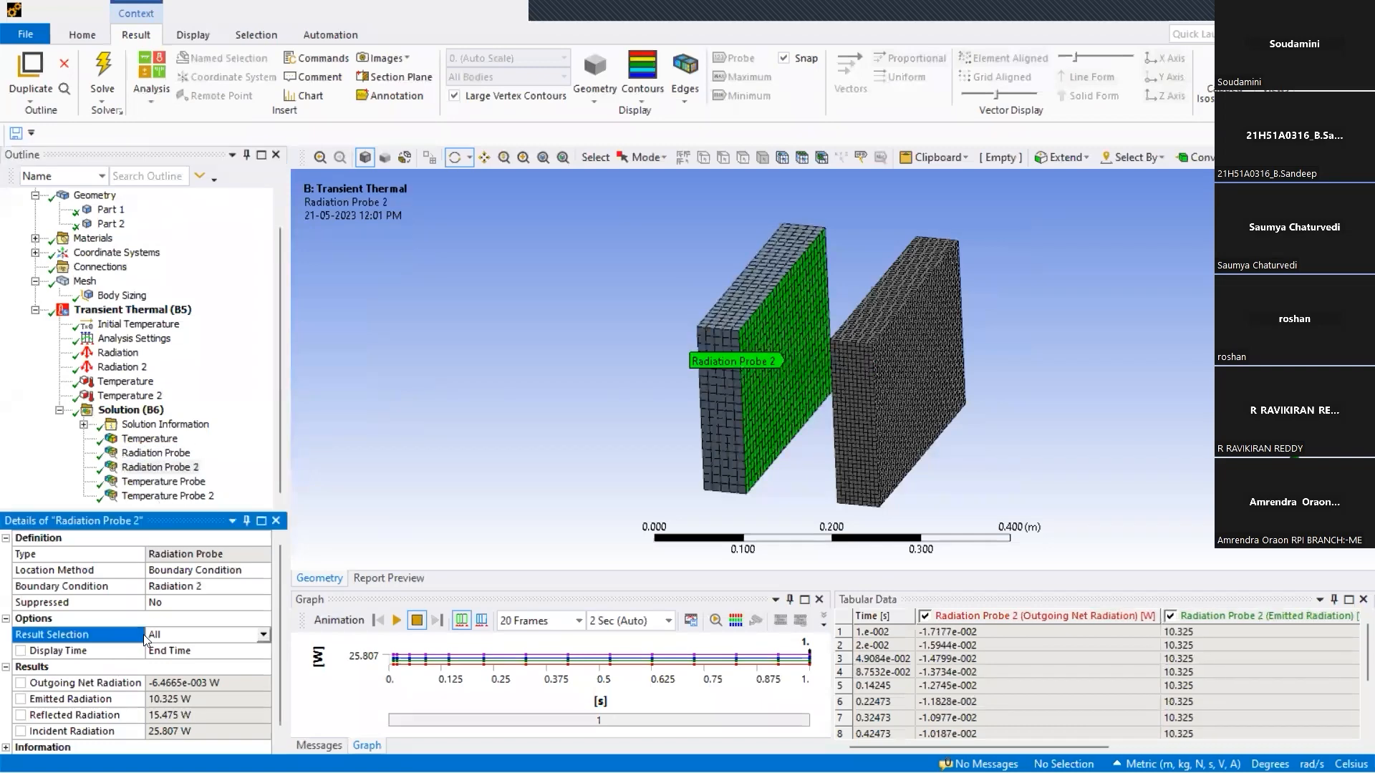
click(186, 651)
click(608, 385)
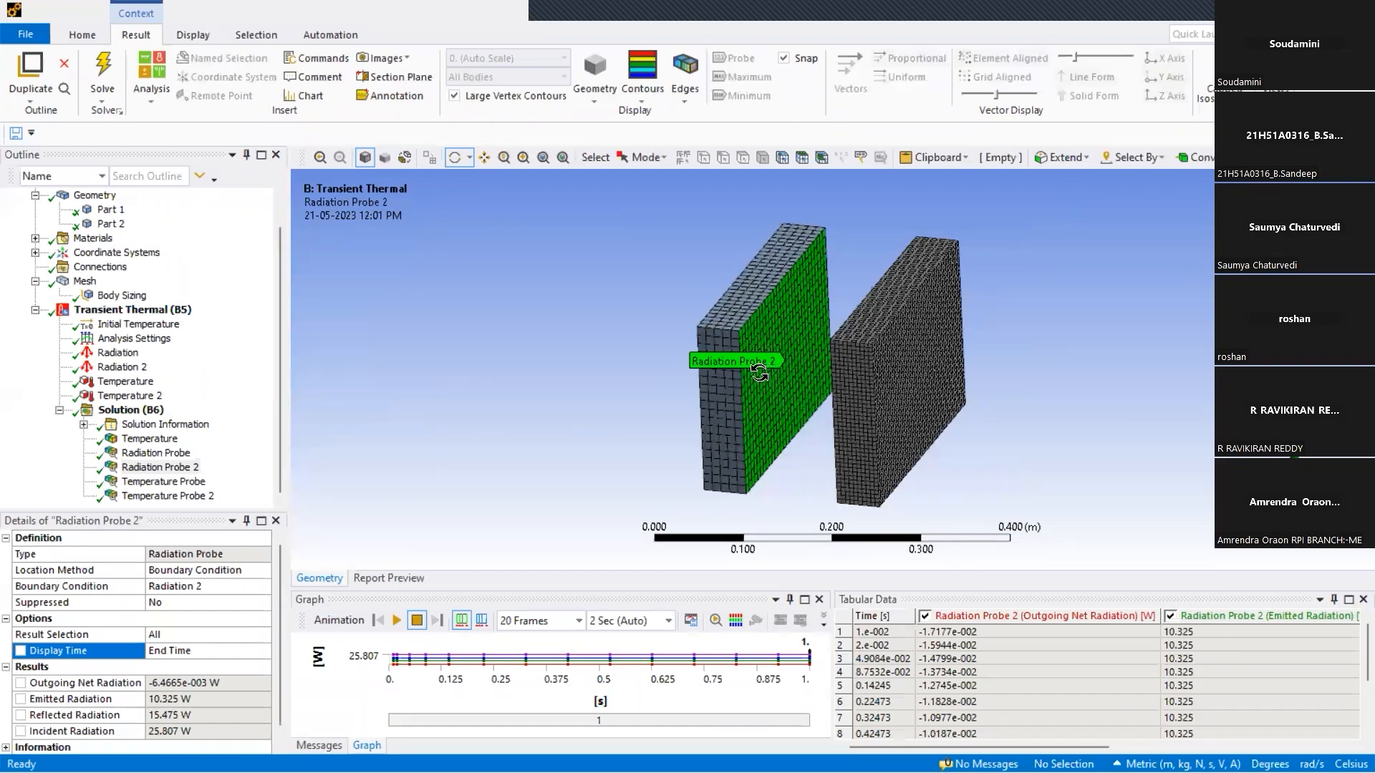
drag(754, 368, 760, 372)
scroll(761, 372, up, 4)
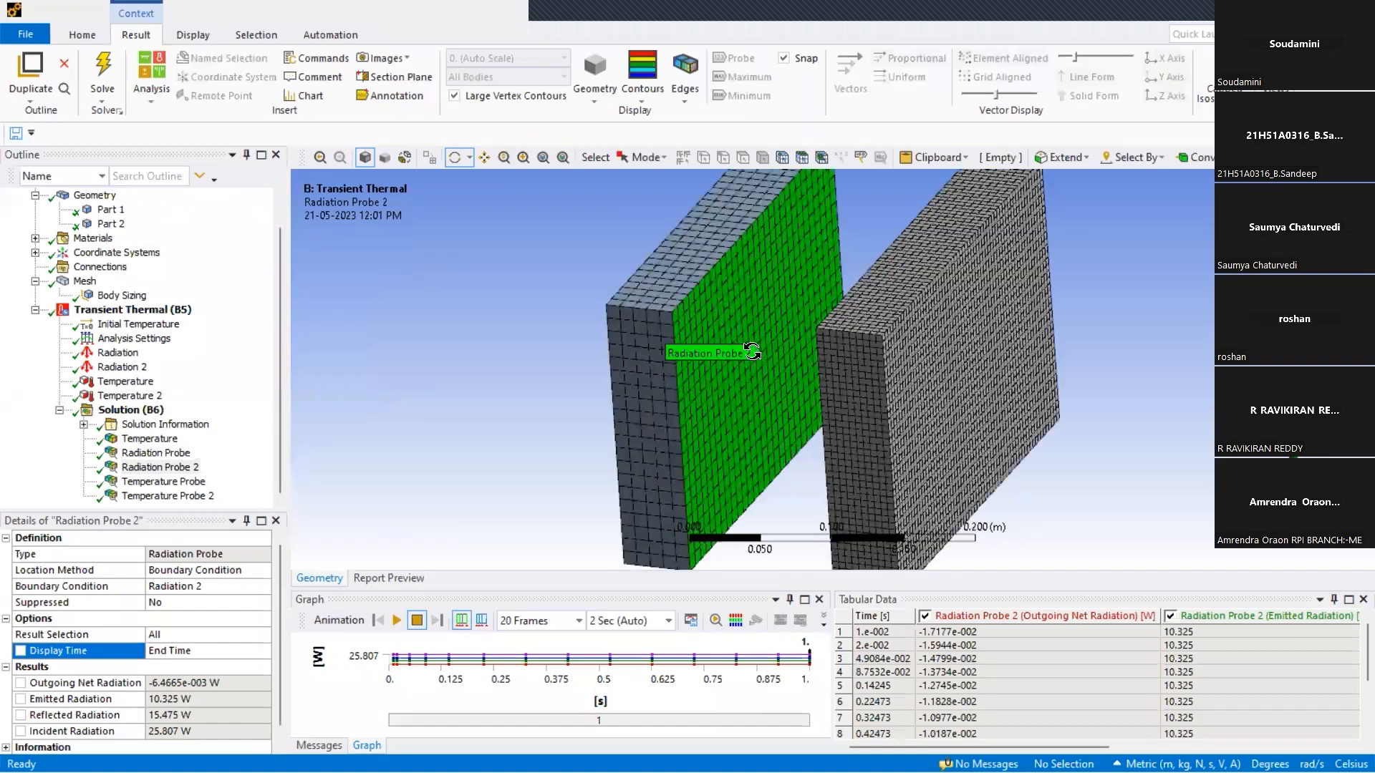
drag(739, 290, 748, 295)
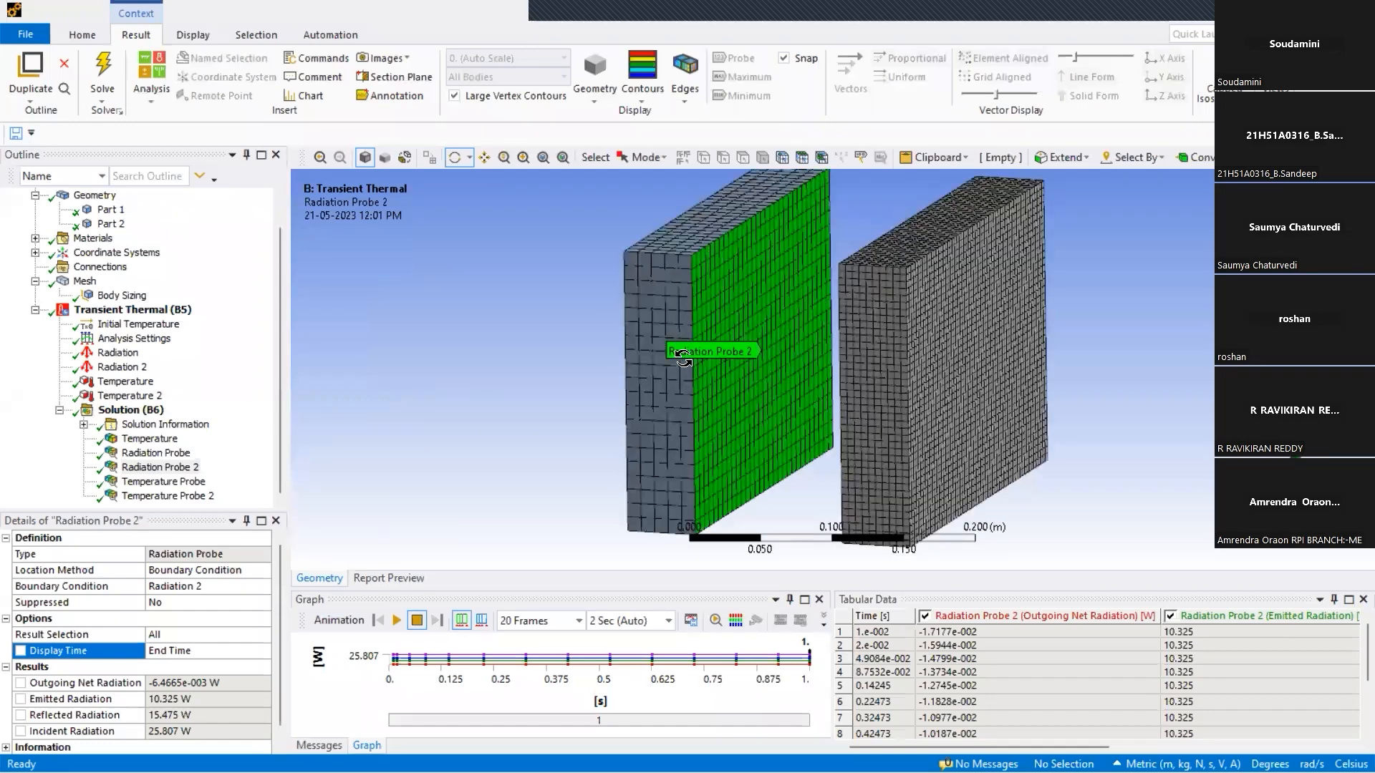
click(121, 683)
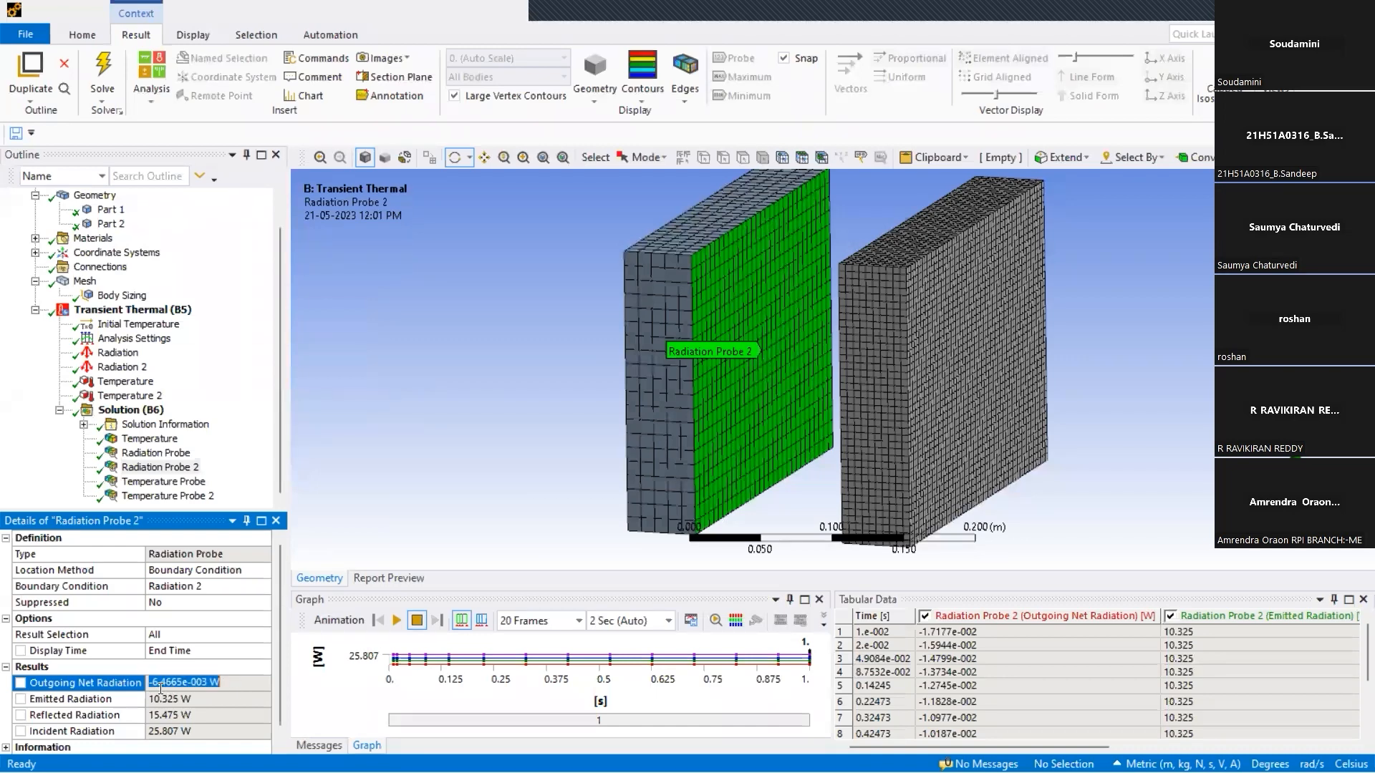
Check Radiation Probe 2's outgoing net radiation, and review the values and scoped faces of both radiation and both temperature loads.
click(239, 685)
click(168, 666)
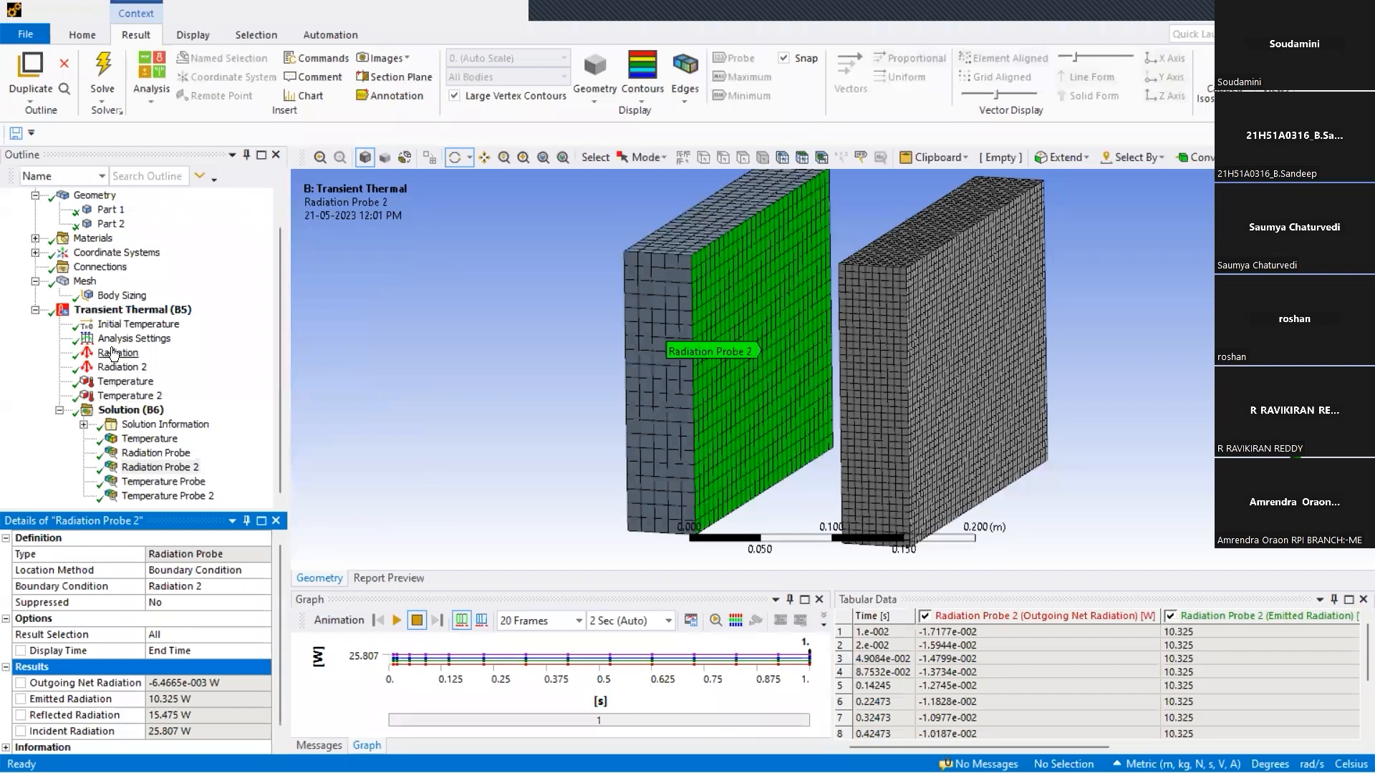
click(112, 353)
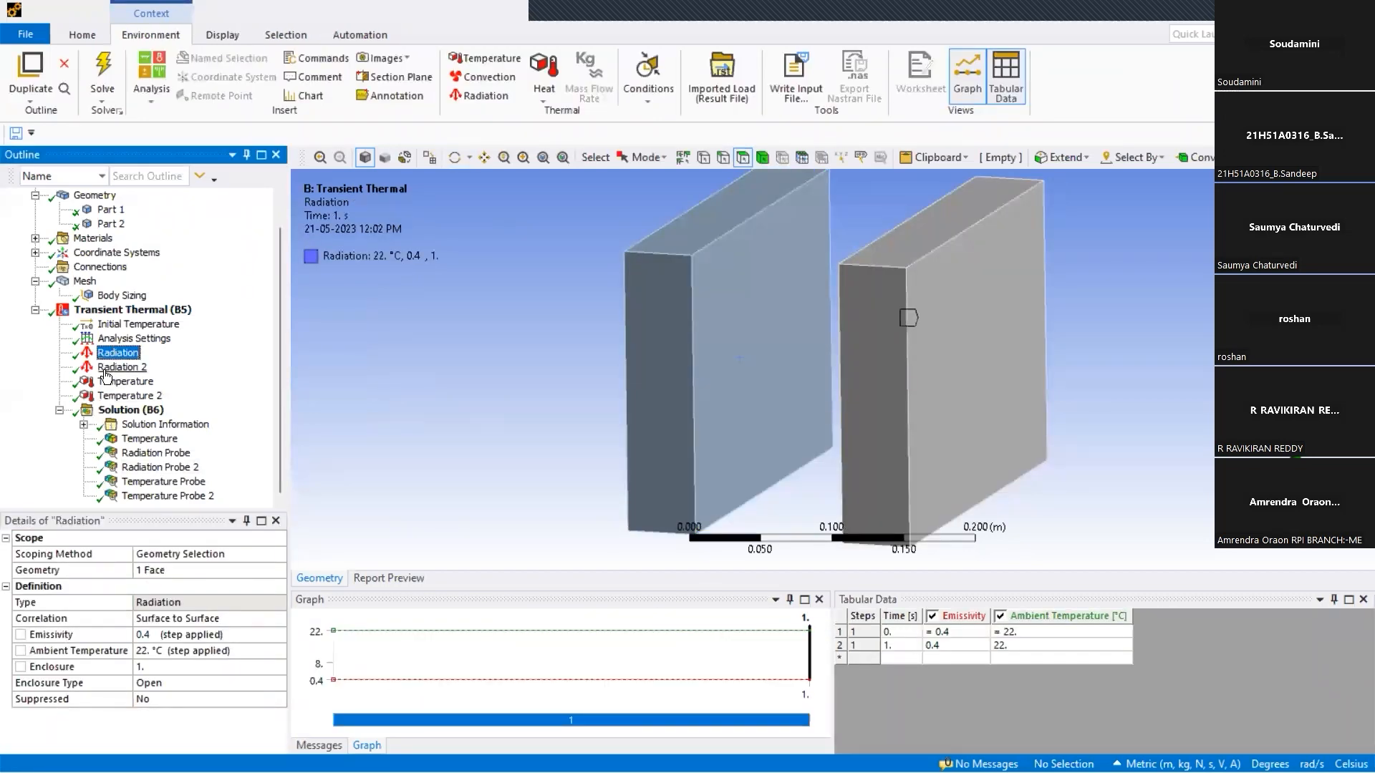
click(106, 368)
click(125, 384)
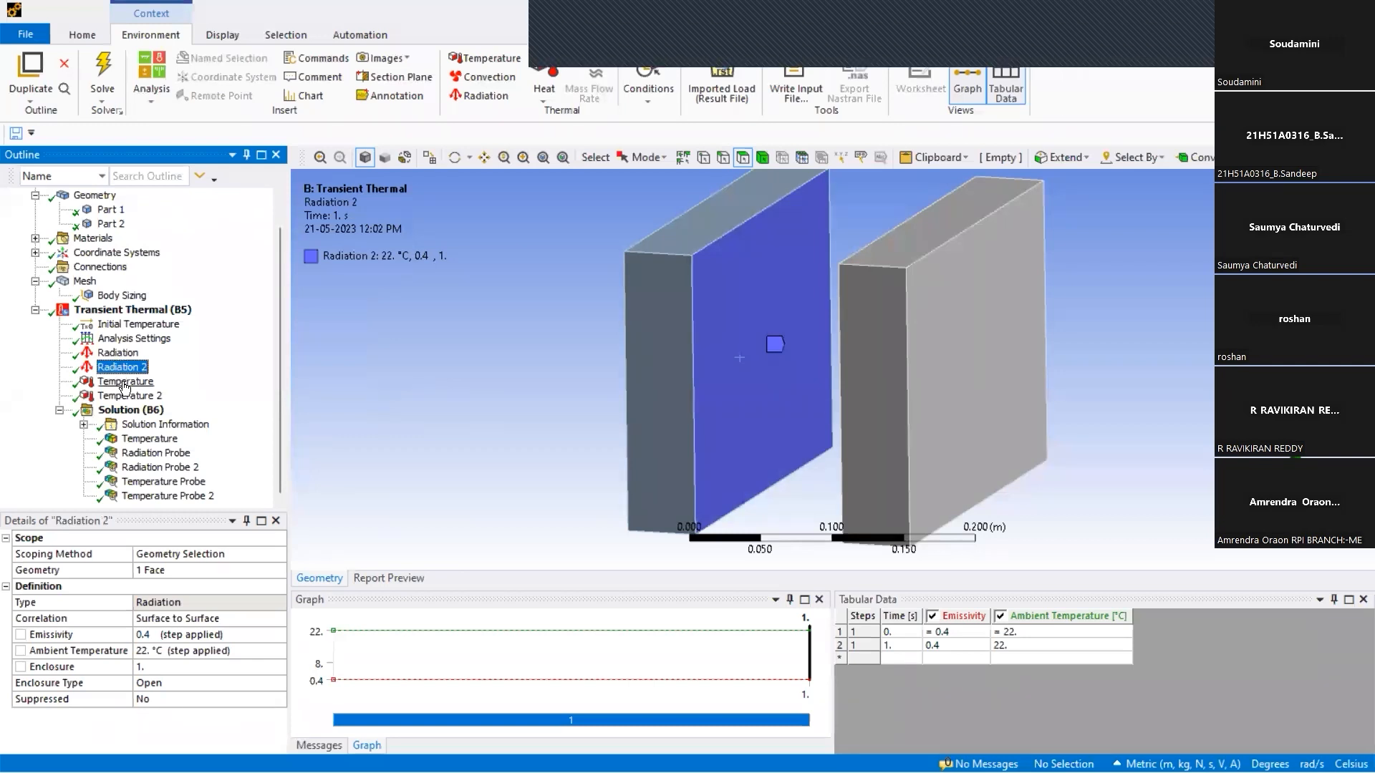
click(126, 396)
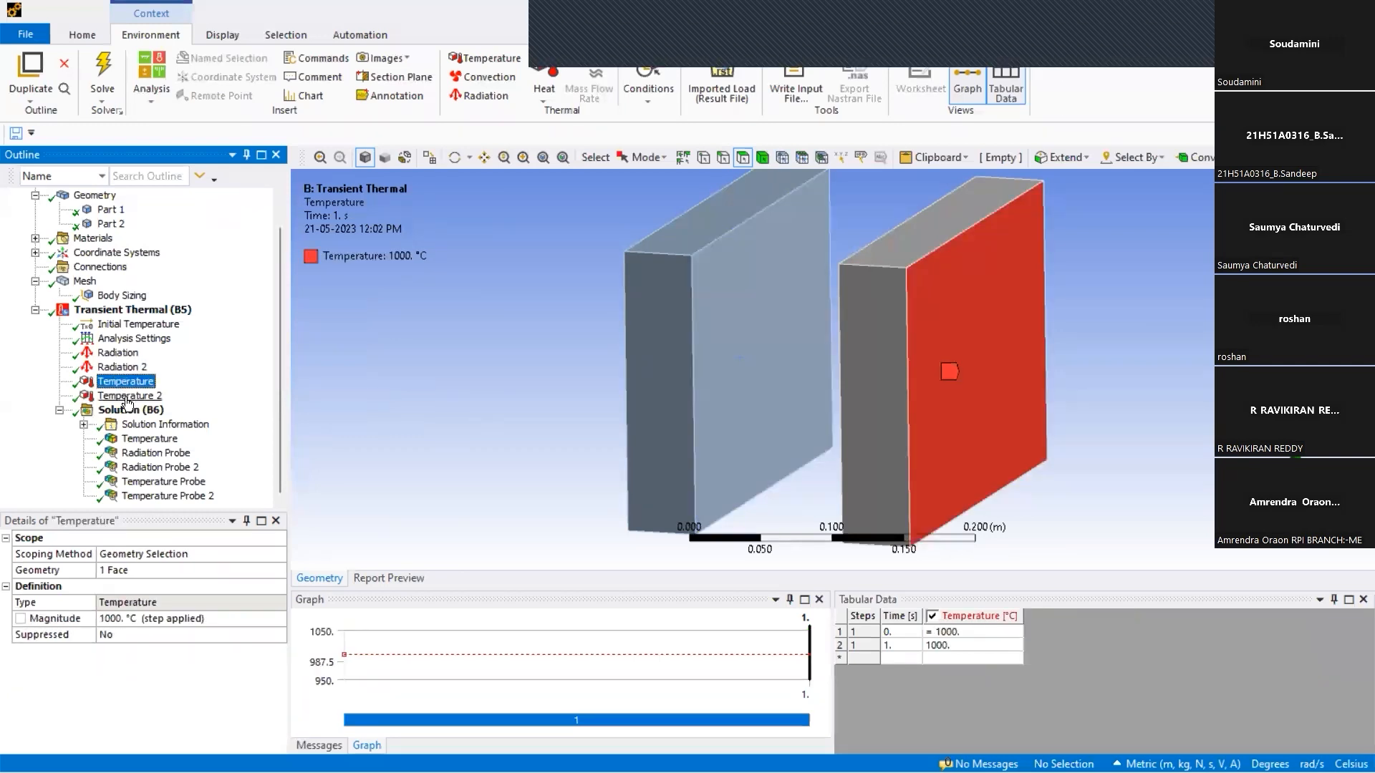
drag(706, 381, 582, 286)
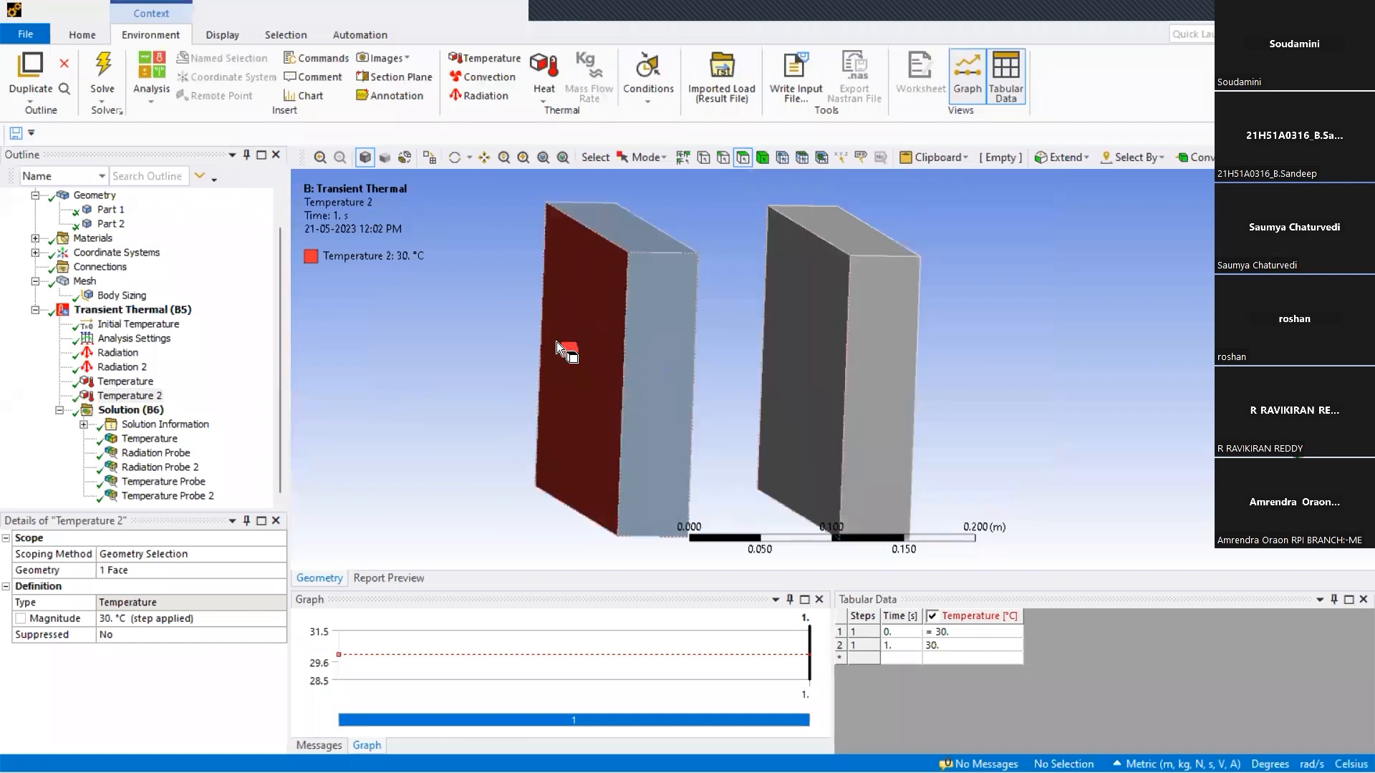
drag(569, 337, 503, 340)
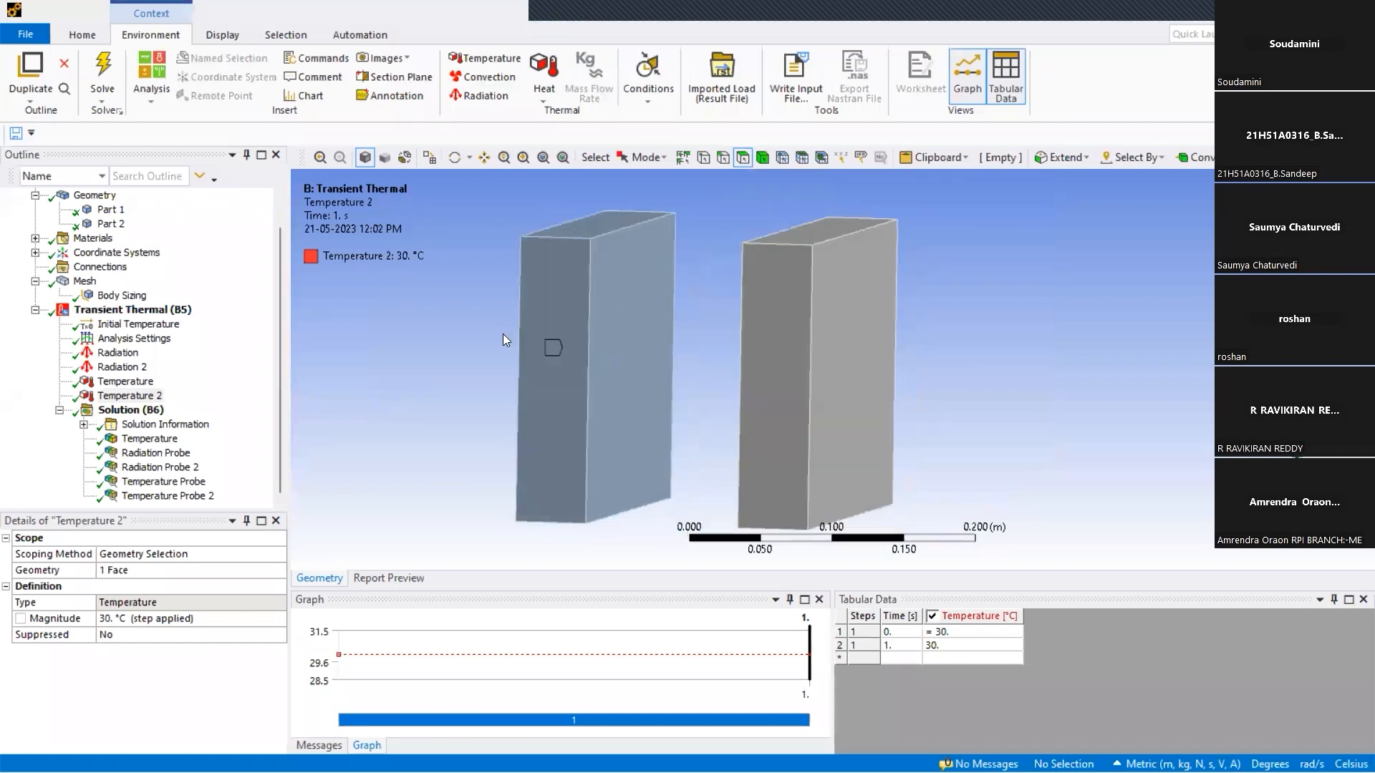
Examine Radiation Probe 2's scoped face and outgoing net radiation, and read Temperature Probe 2's end-time temperature.
click(172, 479)
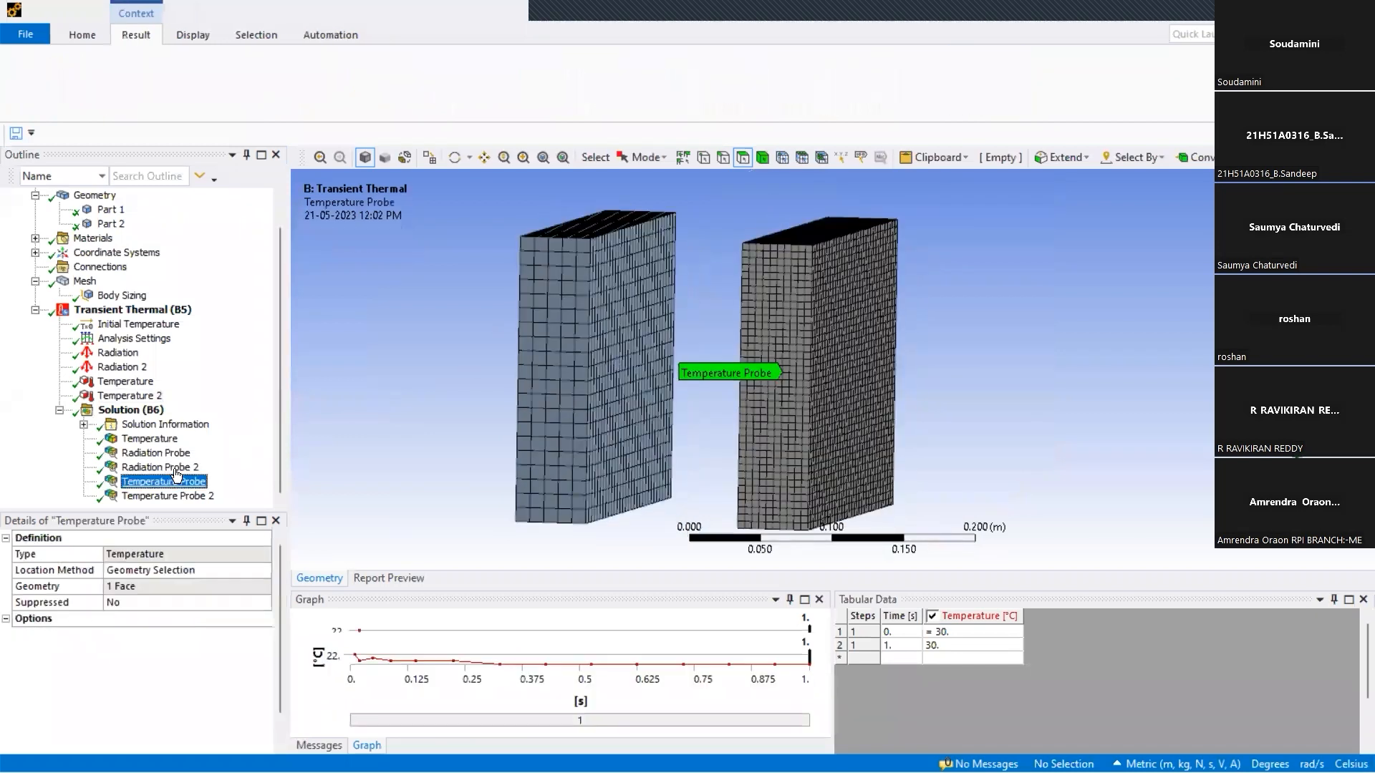
click(160, 467)
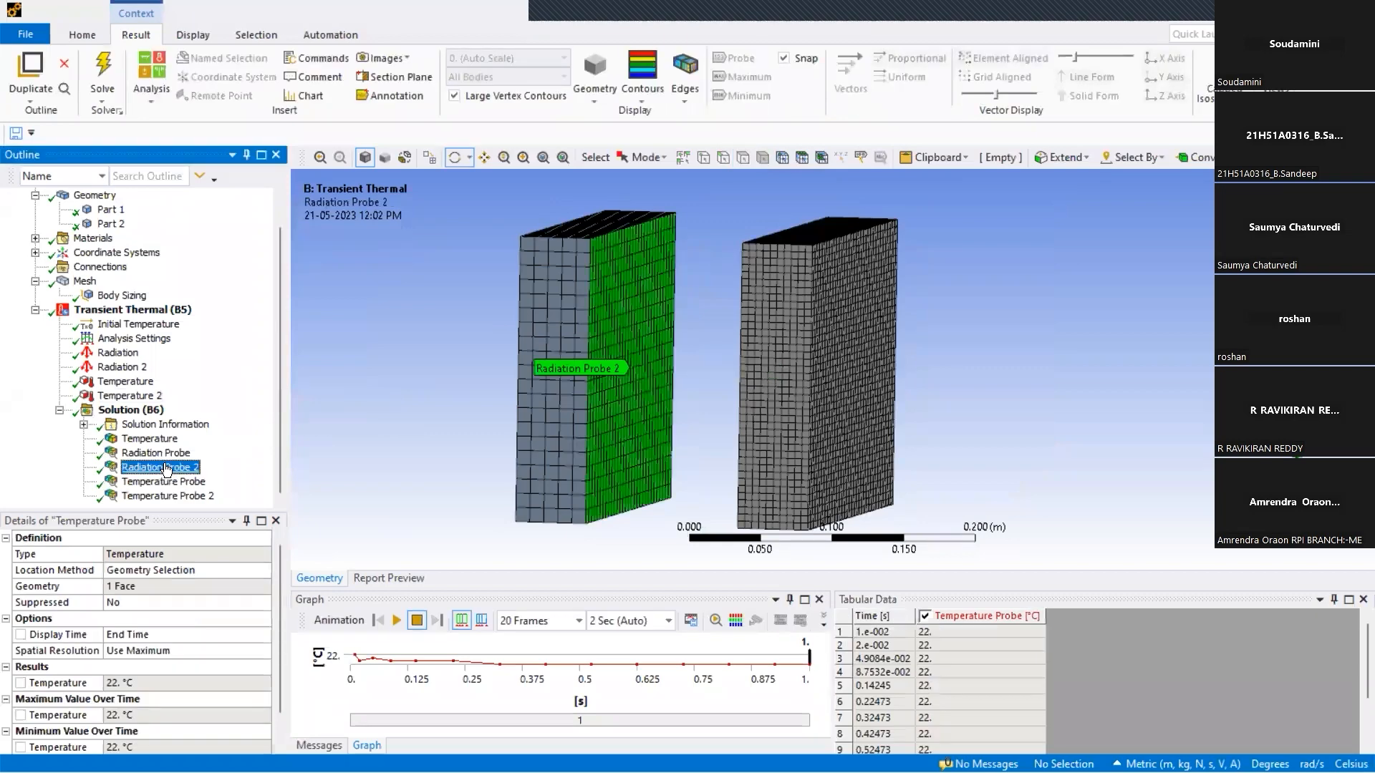
drag(475, 353, 623, 263)
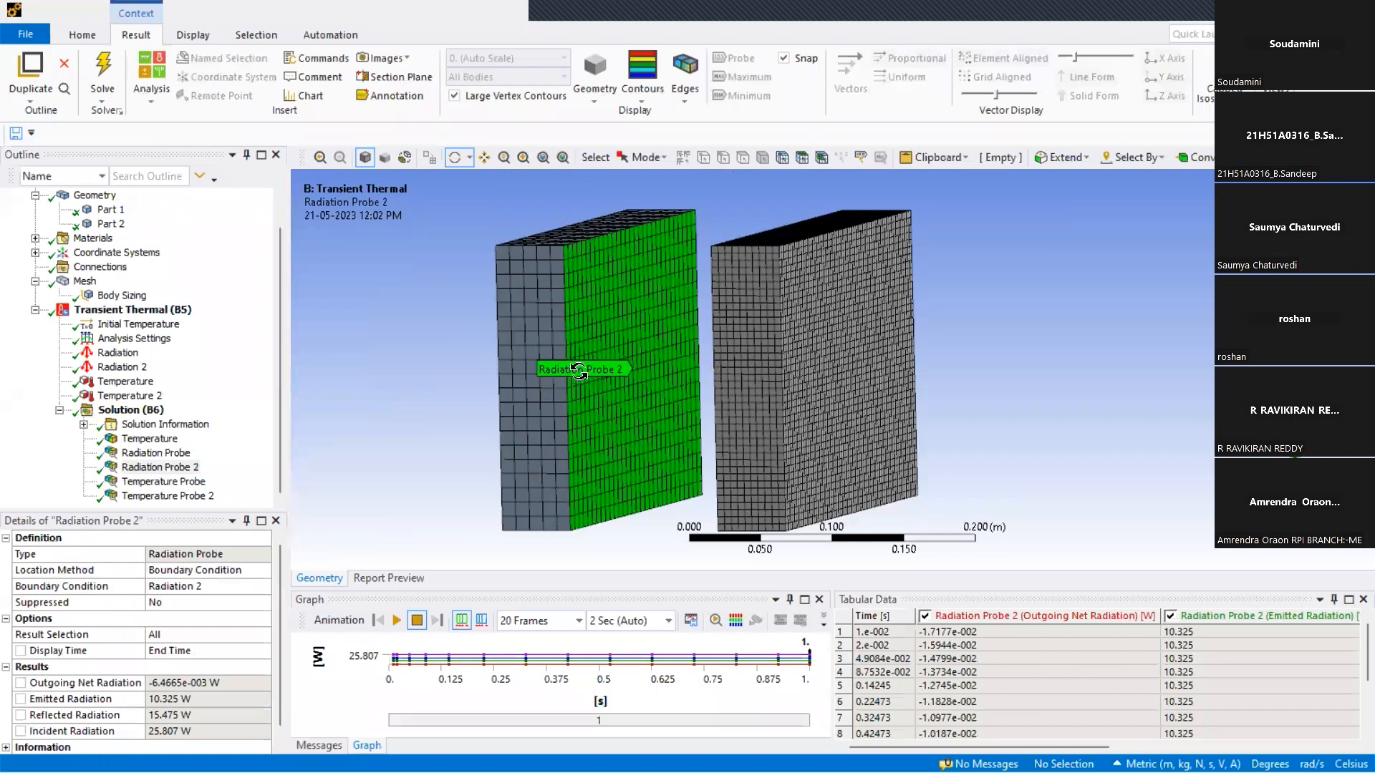
drag(565, 373, 470, 398)
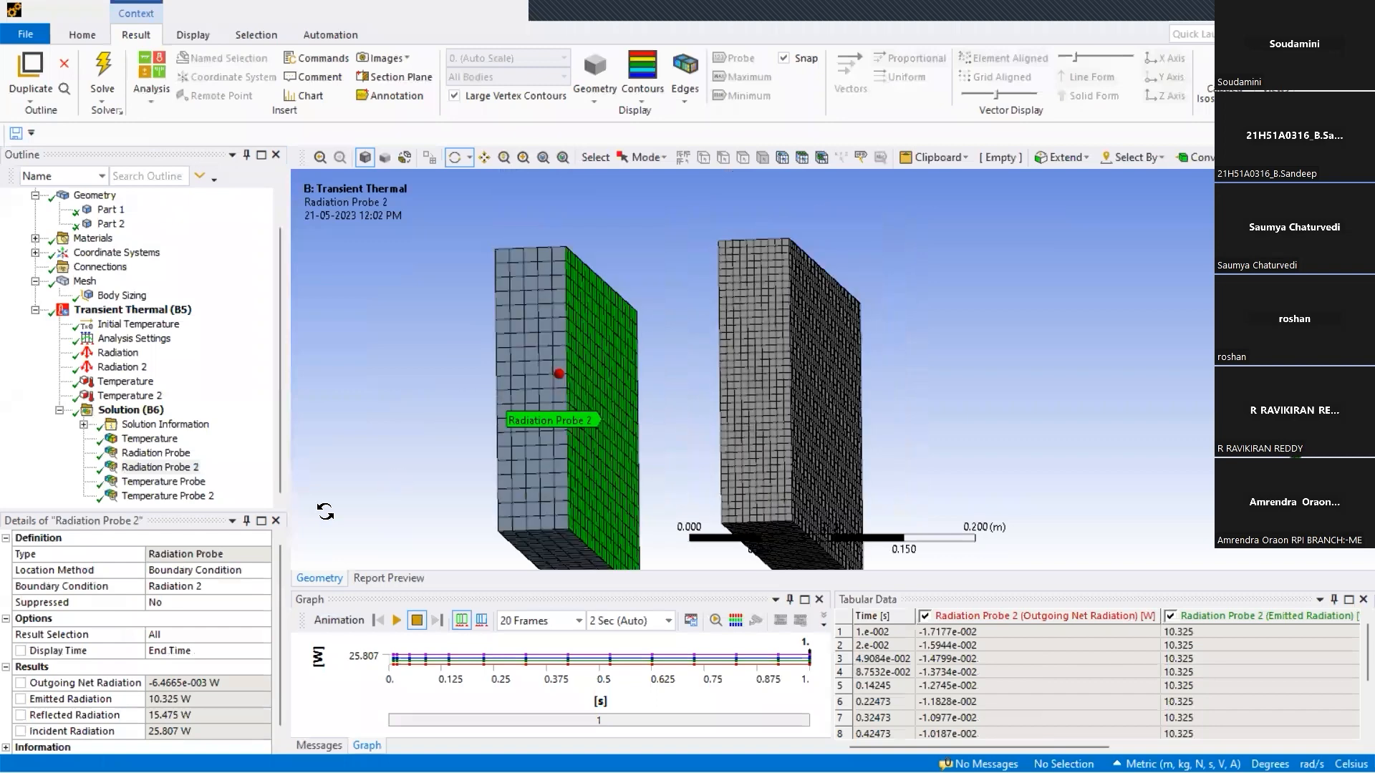
click(226, 682)
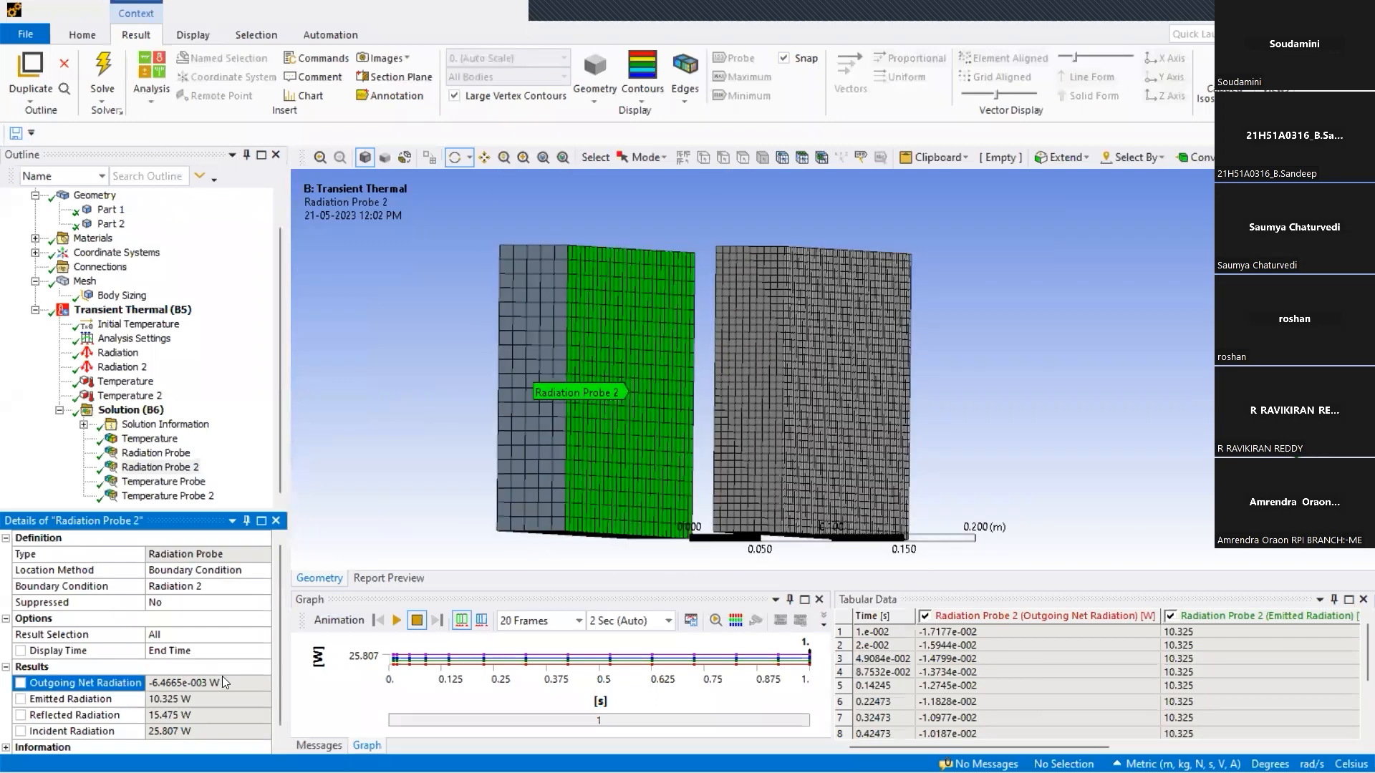
drag(238, 687, 153, 685)
drag(222, 683, 150, 694)
click(169, 672)
click(216, 686)
click(172, 667)
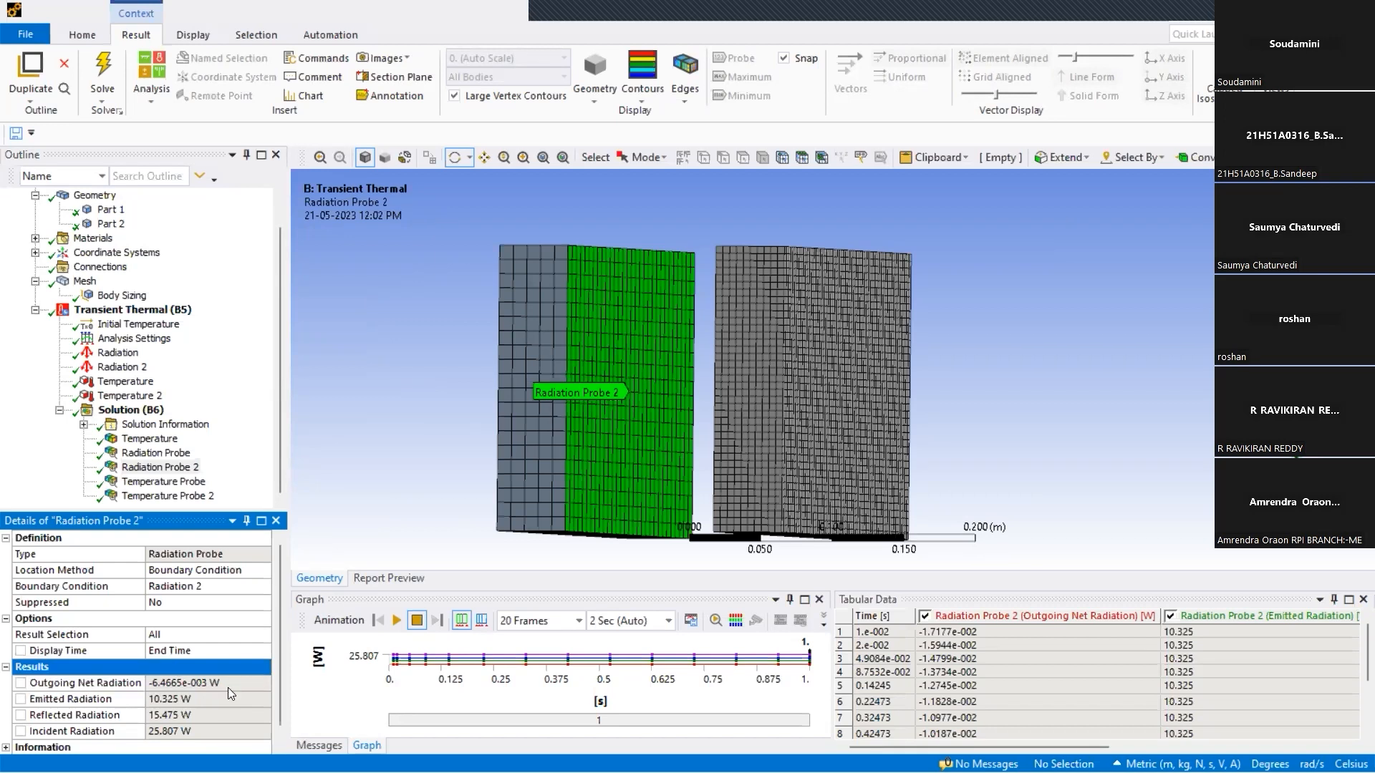
click(208, 682)
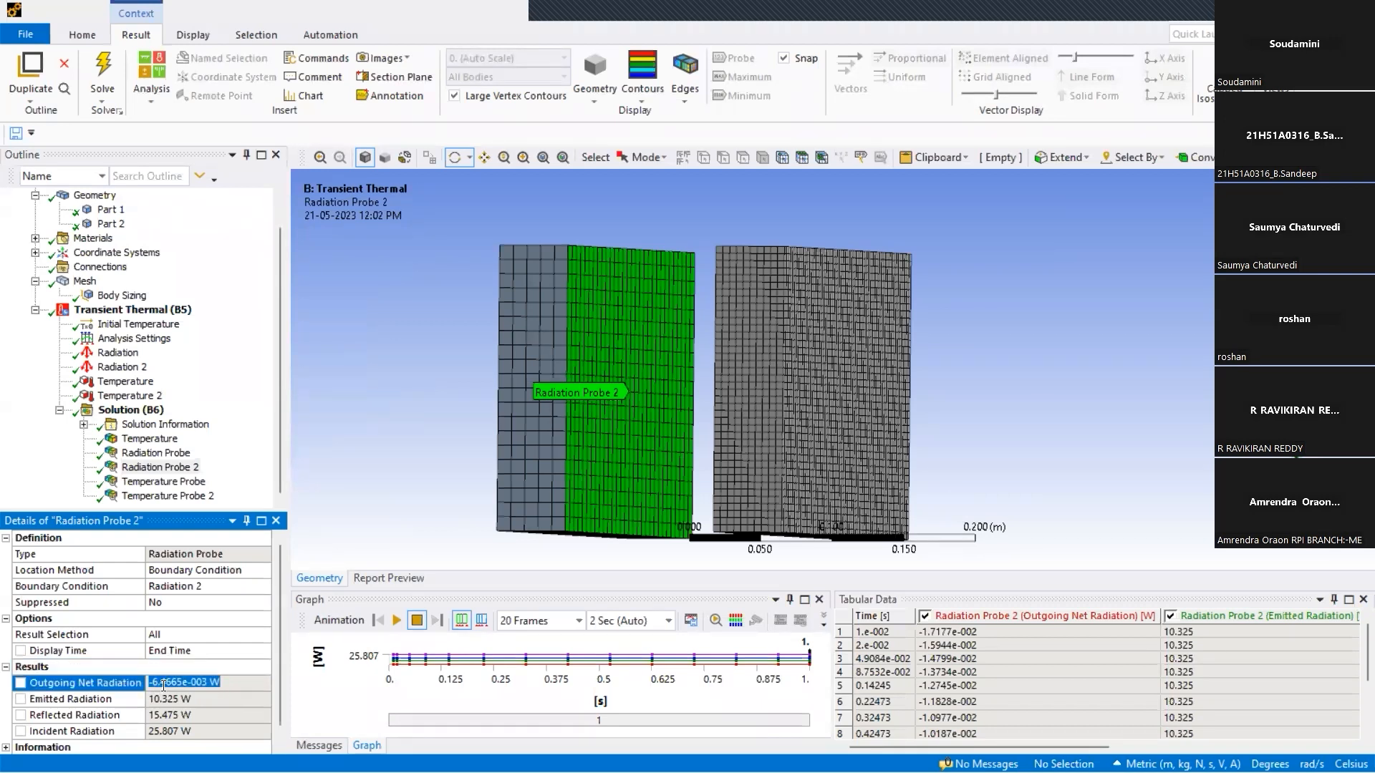
drag(226, 682, 151, 685)
click(129, 498)
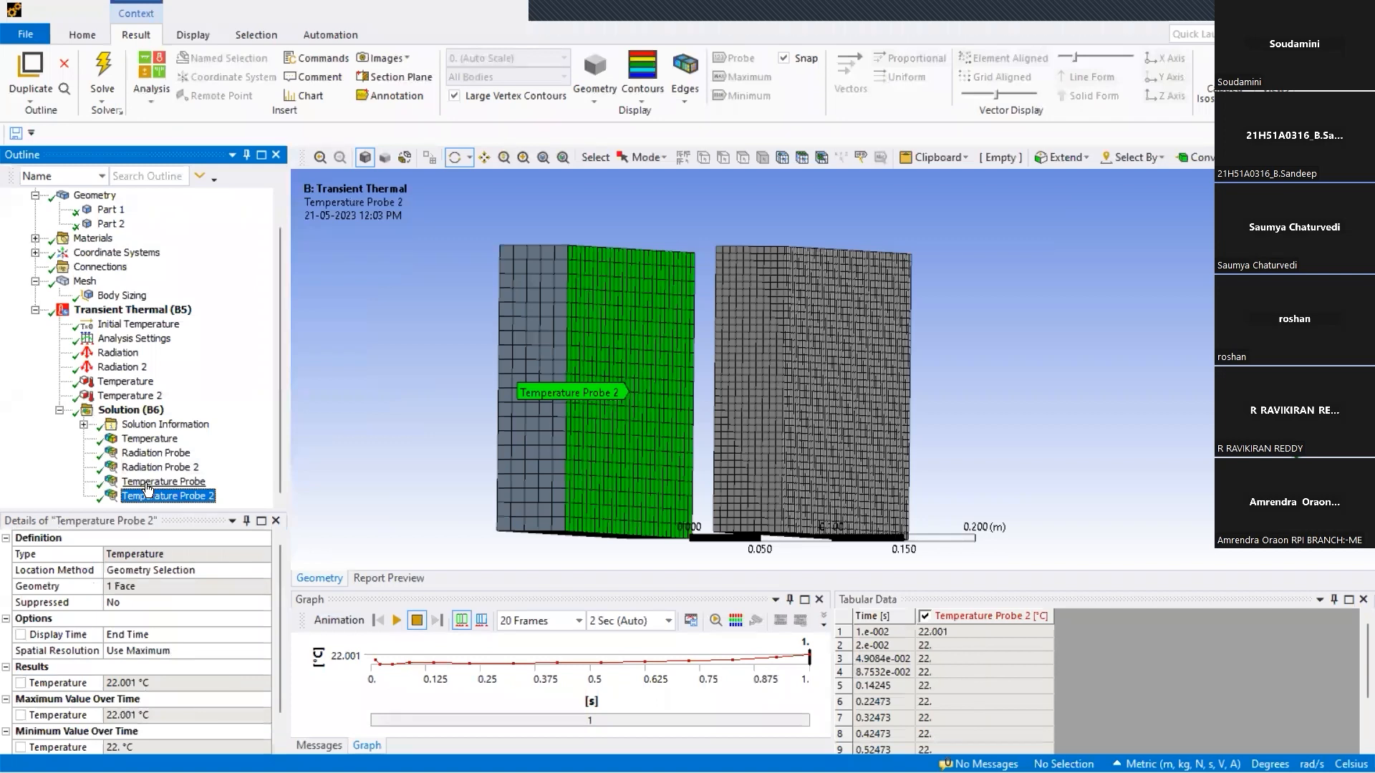
click(161, 684)
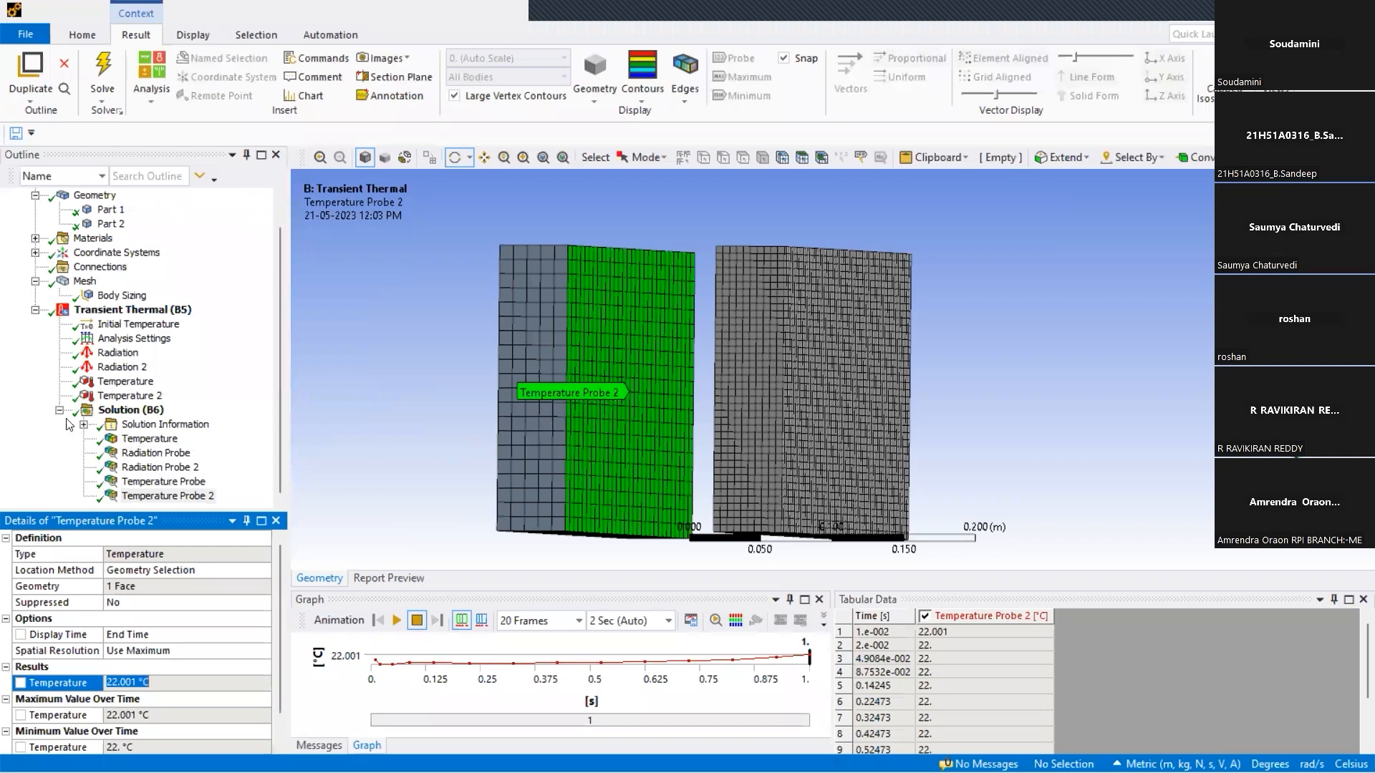
Review the two geometry parts, the coordinate systems, the connections settings and the mesh of both bars.
click(28, 422)
scroll(30, 422, up, 1)
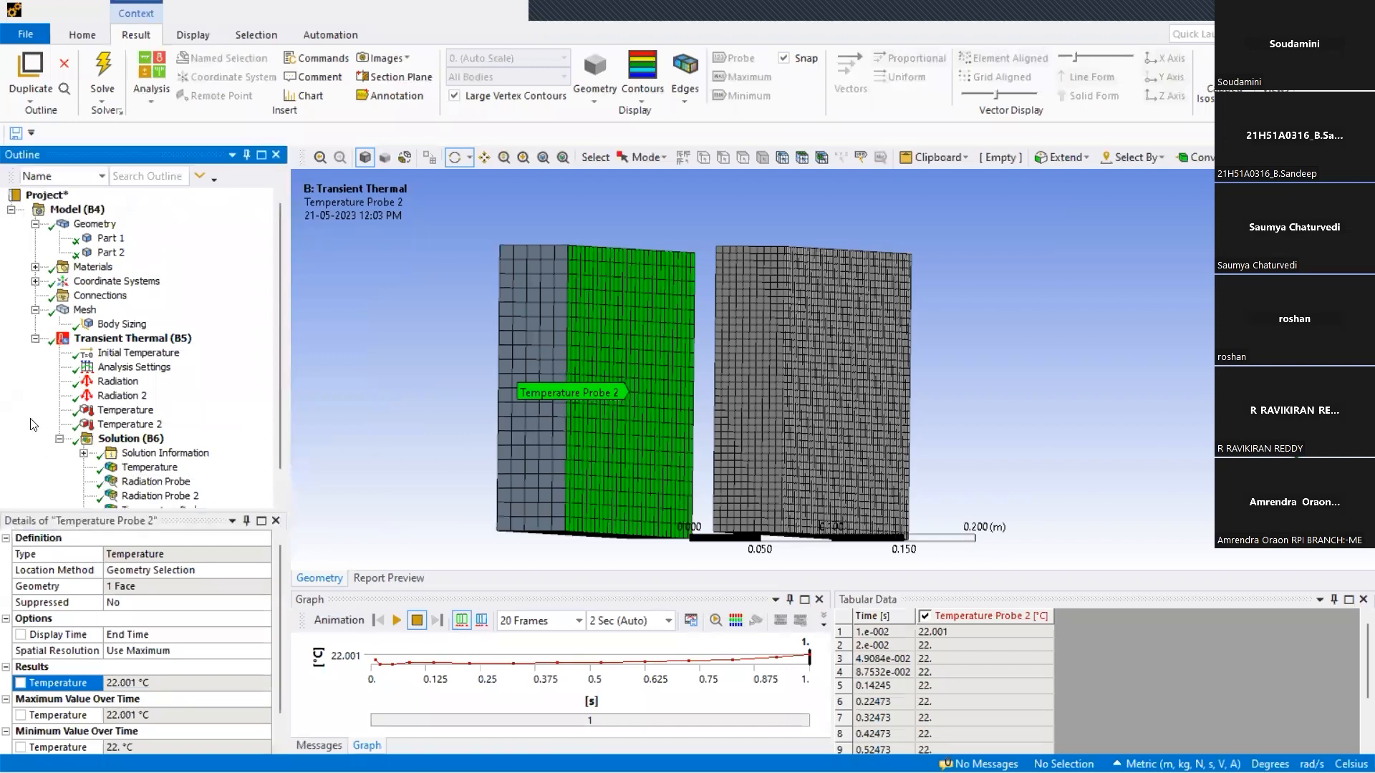
click(110, 239)
click(111, 253)
click(105, 280)
click(104, 295)
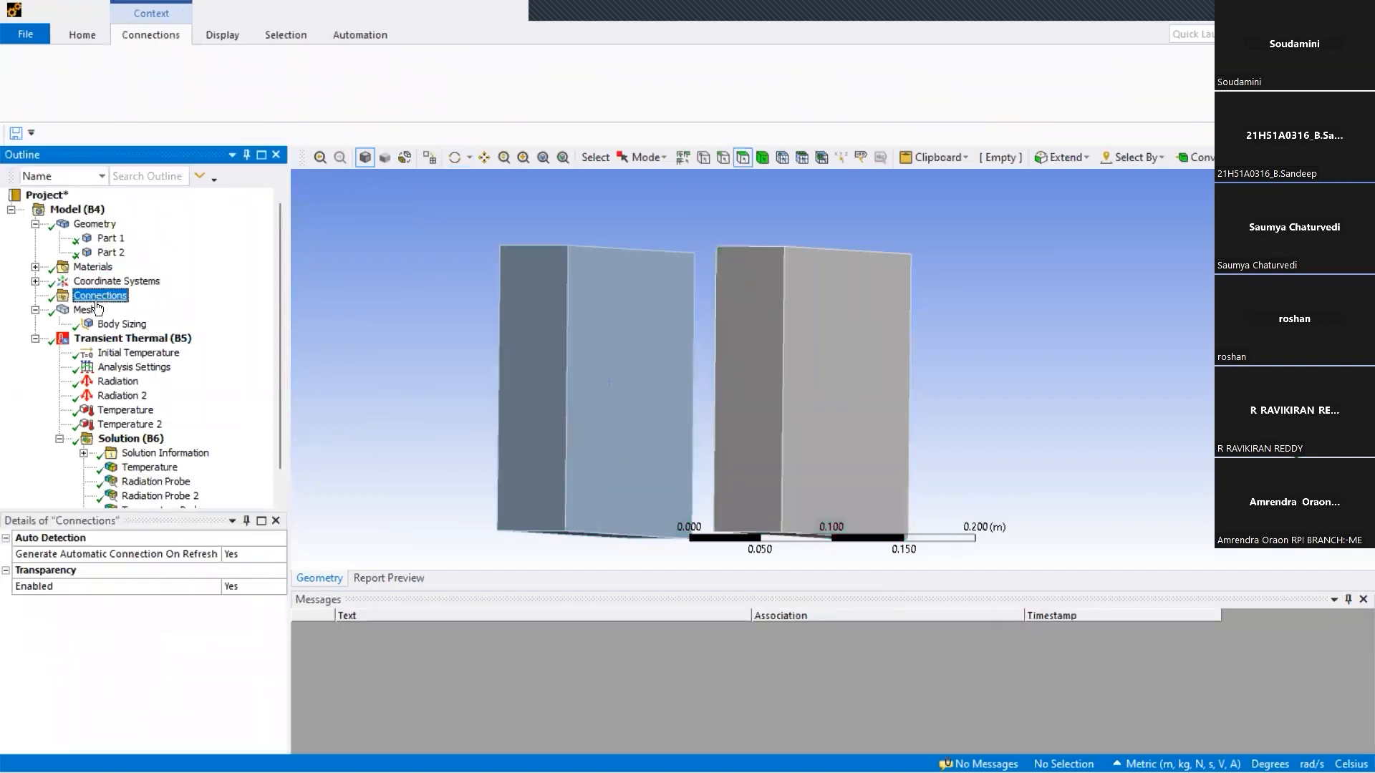
click(104, 309)
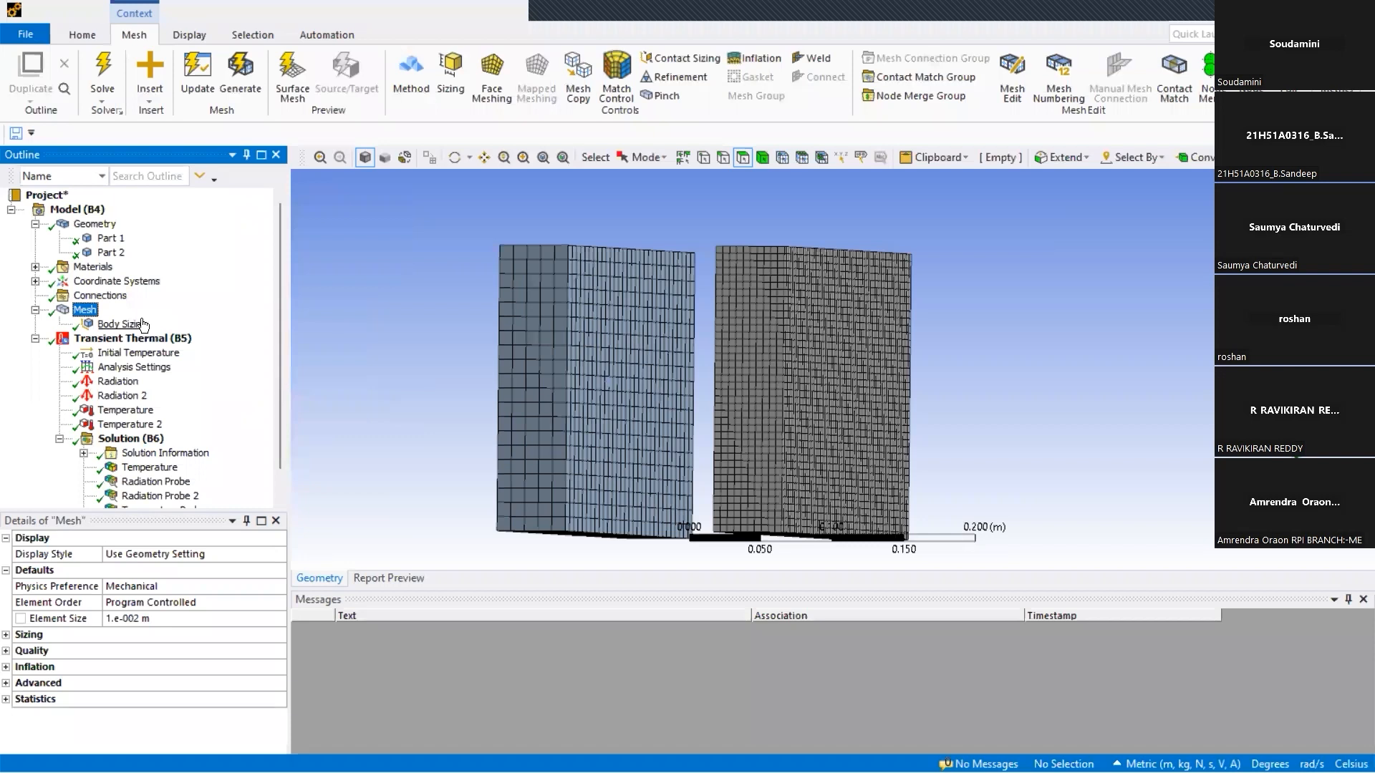
Compare the Radiation and Radiation 2 definitions, and inspect the enclosure number and enclosure type of Radiation 2.
click(128, 396)
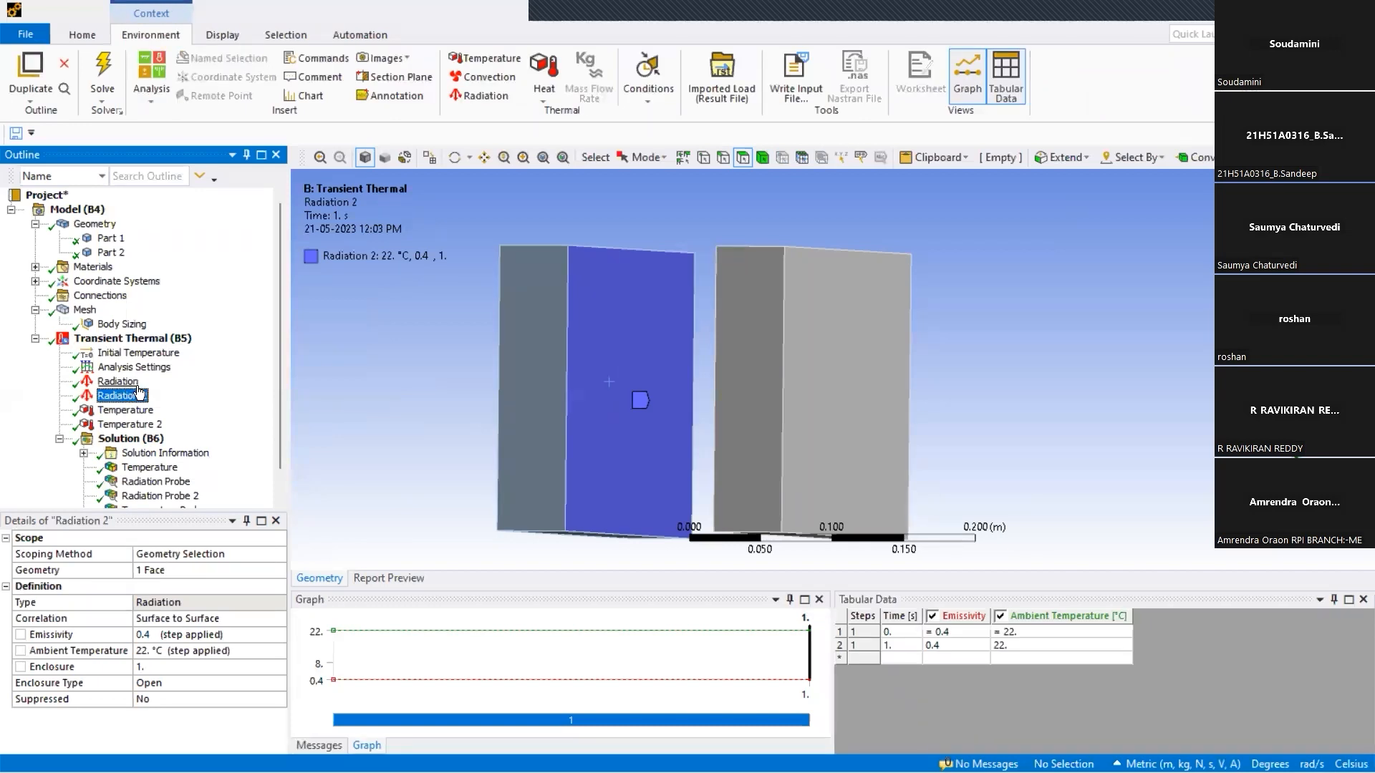
click(118, 381)
click(122, 396)
click(274, 670)
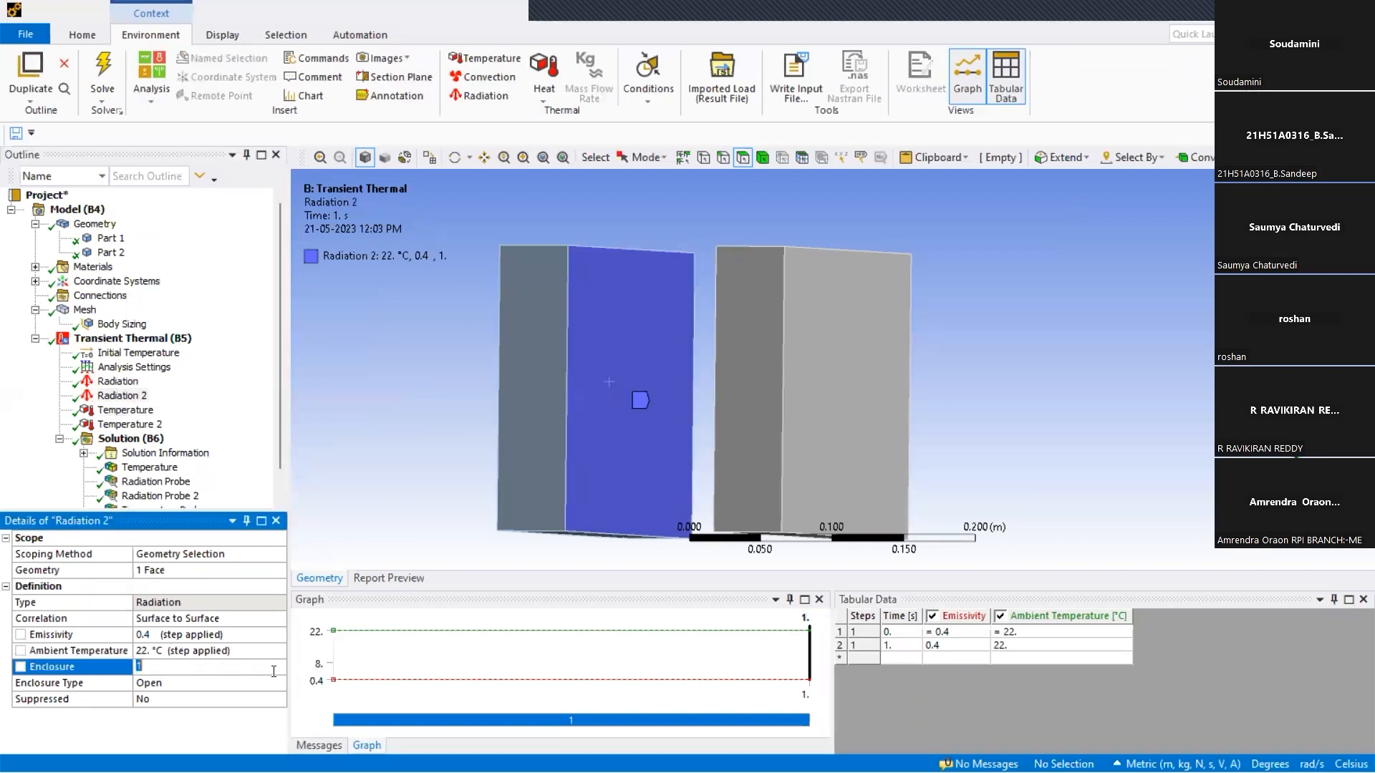
click(279, 684)
click(231, 713)
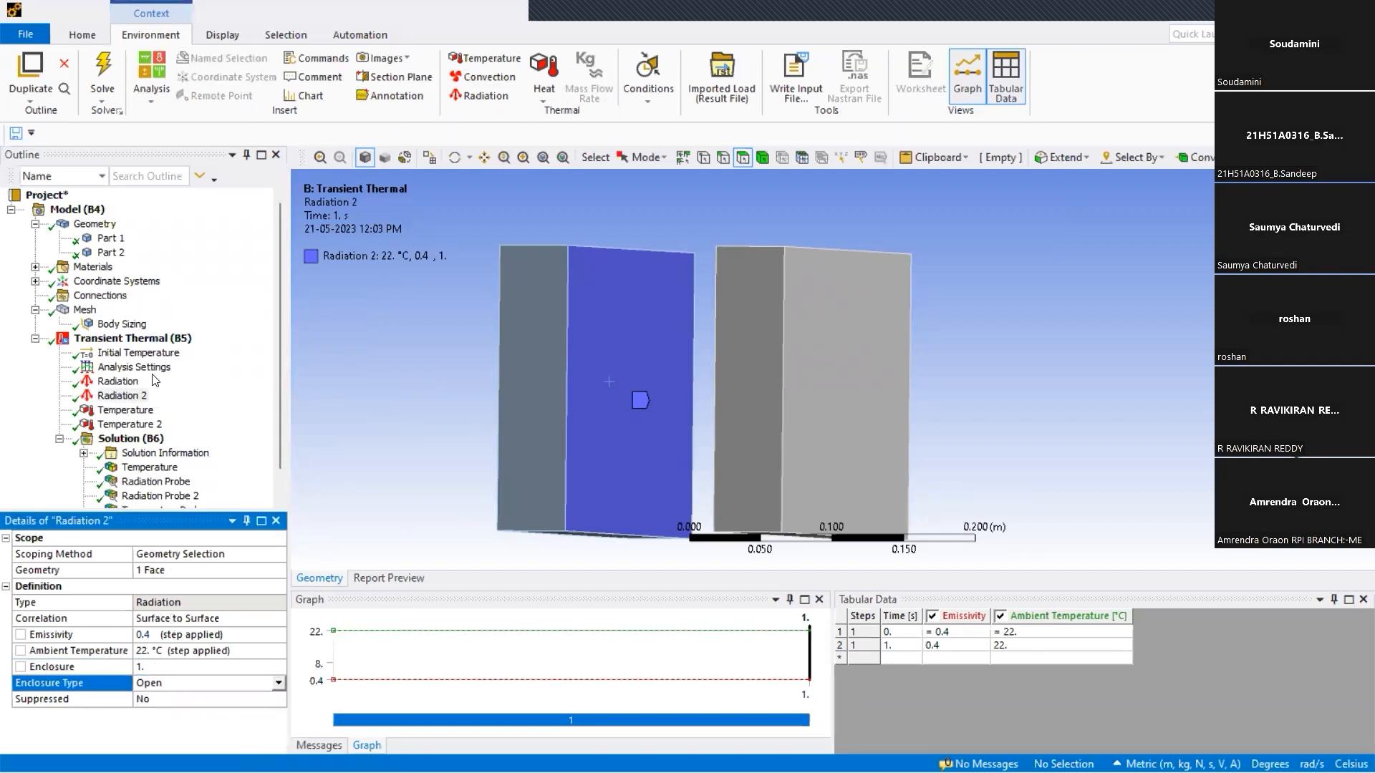
Check from several angles which facing bar surfaces the Radiation and Radiation 2 loads are scoped to.
click(118, 381)
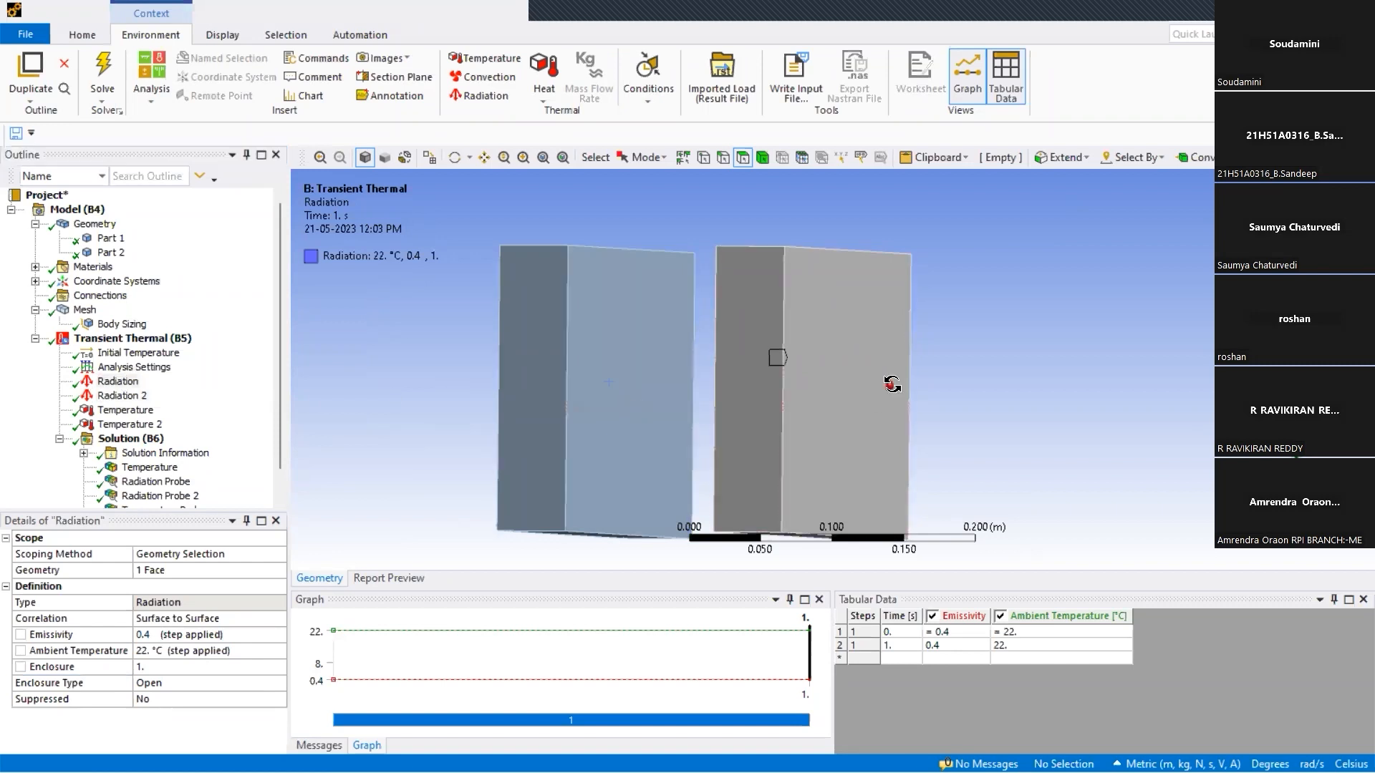
middle_drag(892, 384, 869, 419)
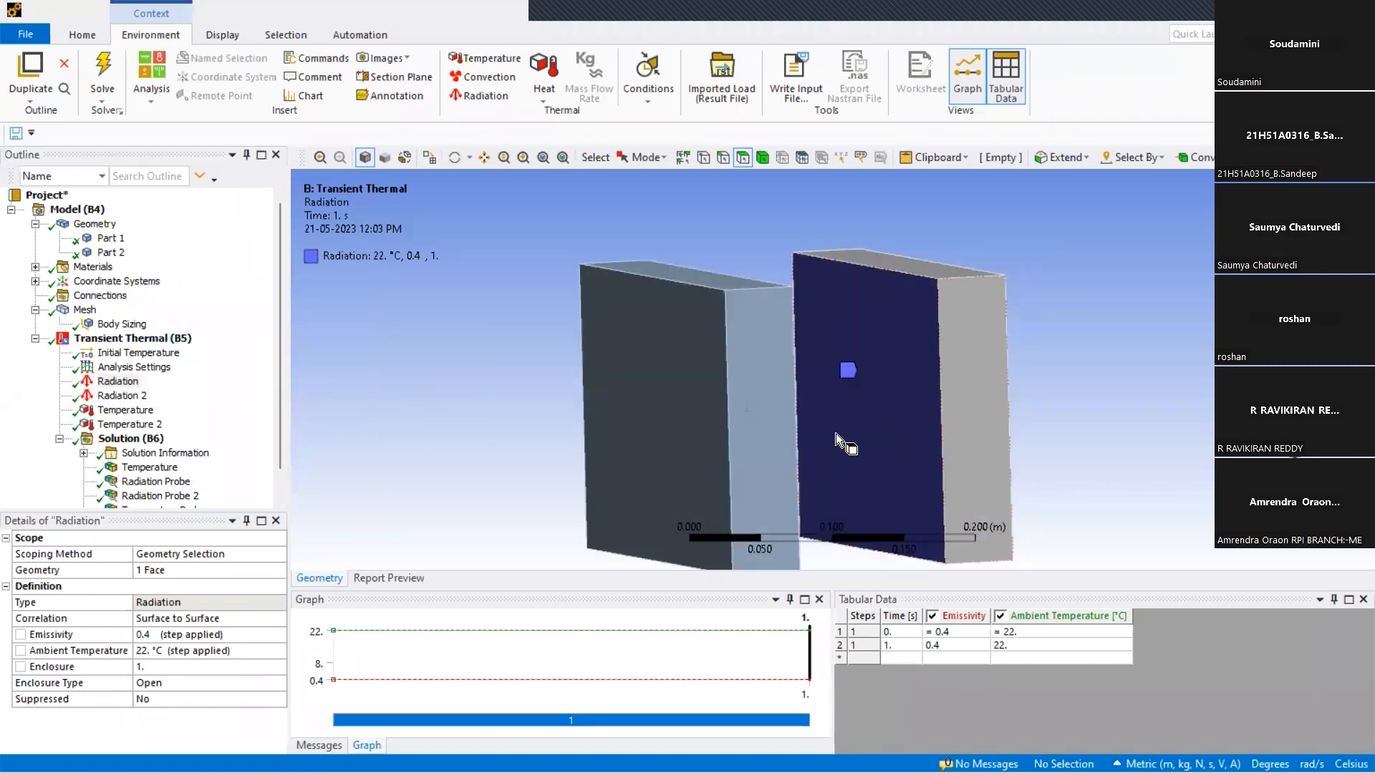
click(119, 398)
middle_drag(711, 374, 604, 368)
click(123, 396)
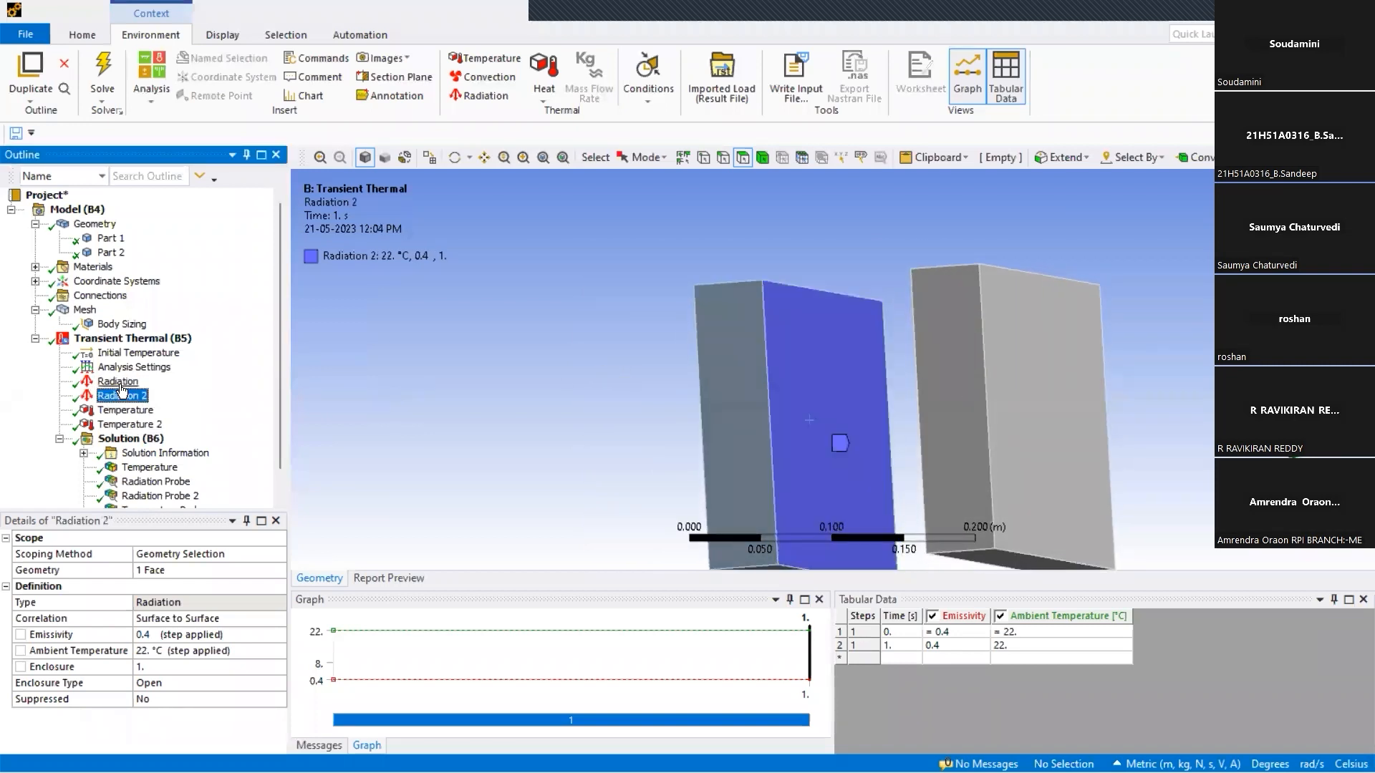
mouse_move(780, 411)
middle_down()
mouse_move(905, 411)
mouse_move(805, 402)
middle_up()
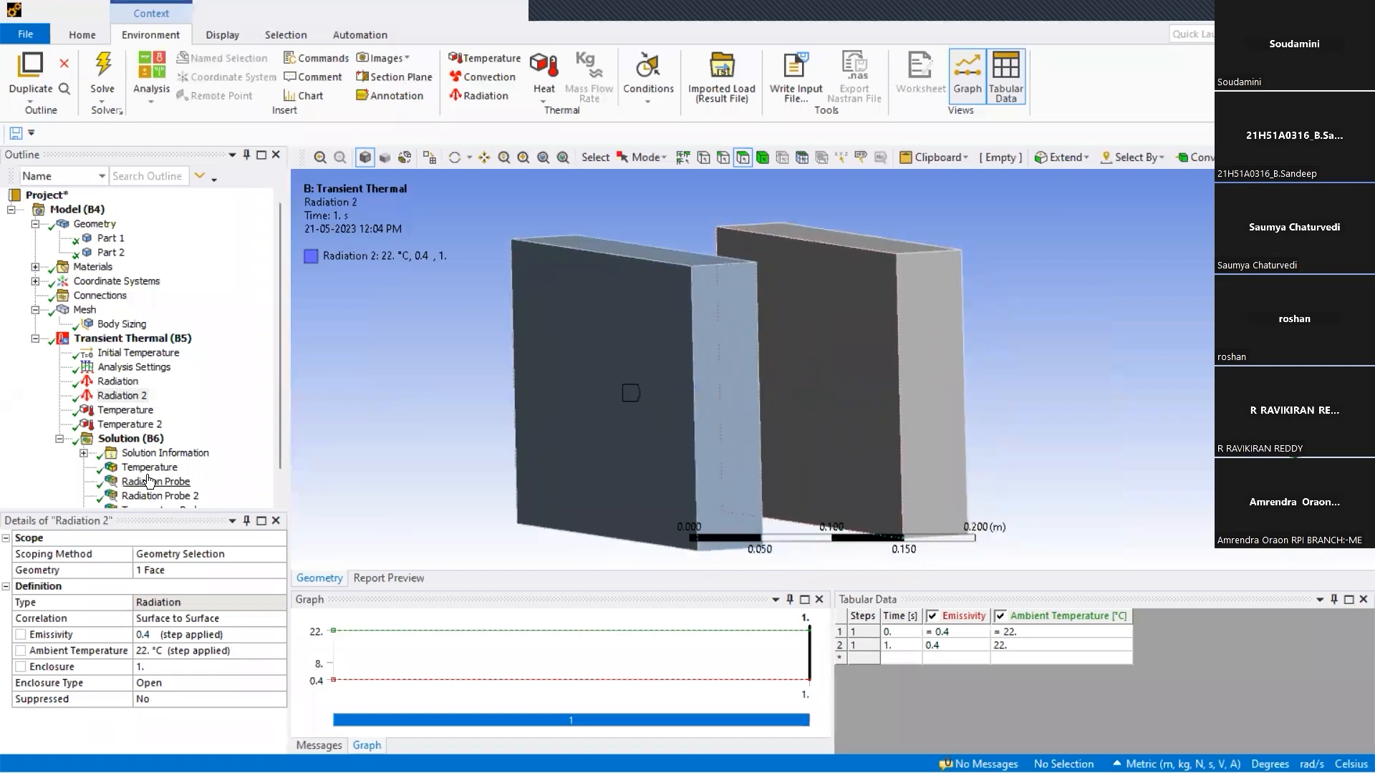
Check the Temperature and Temperature 2 loads, and view the Radiation Probe results.
click(126, 411)
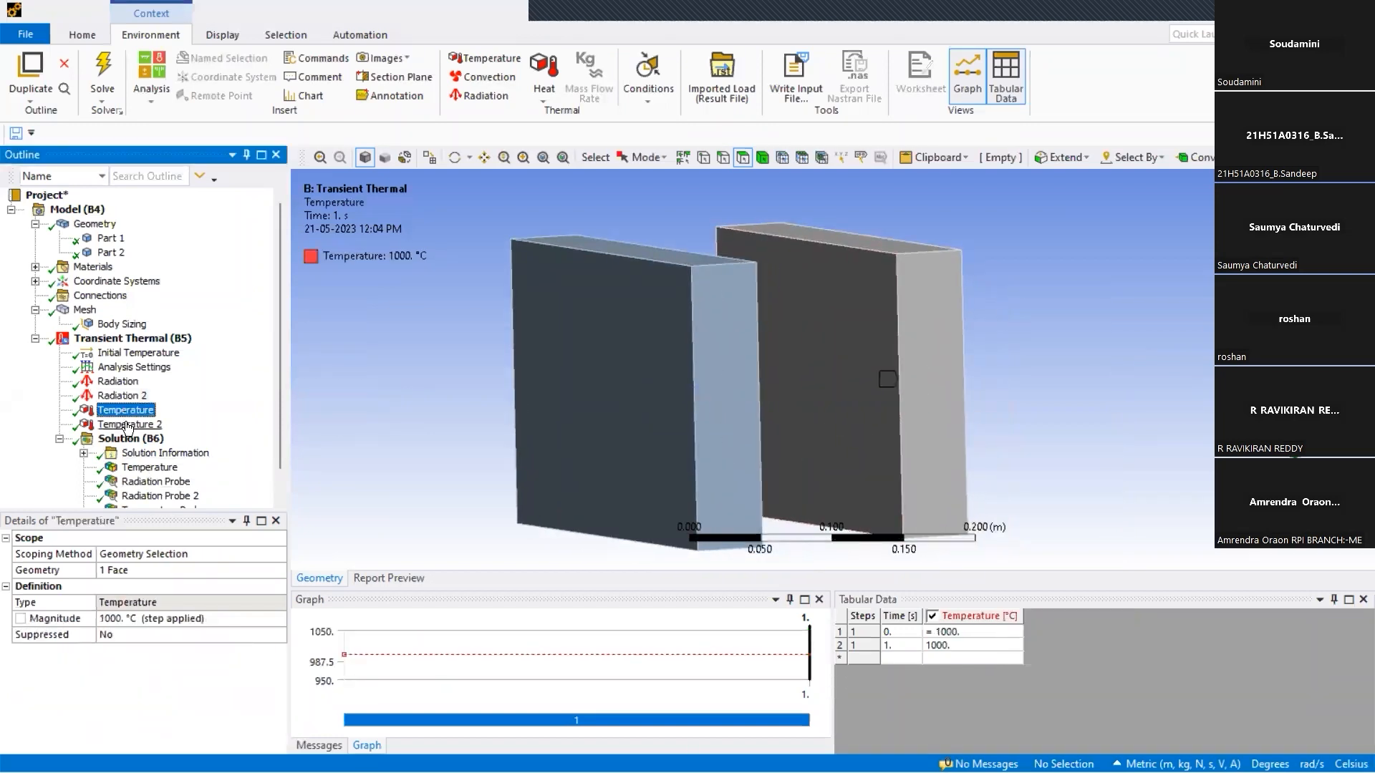
middle_drag(659, 382, 399, 390)
click(130, 424)
click(155, 481)
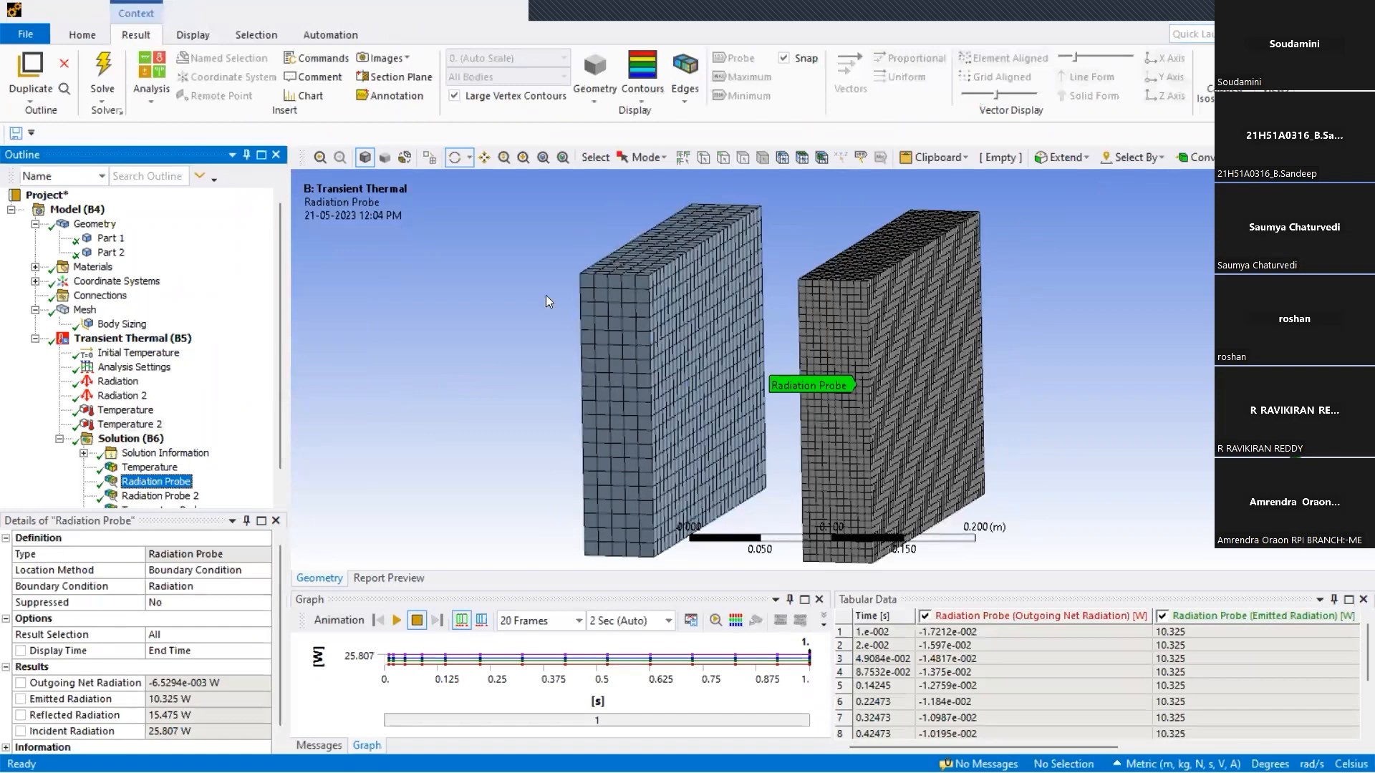
Switch to Paint and close the untitled tetrahedron and hexahedron drawing without saving it.
key(alt+Tab)
double_click(357, 227)
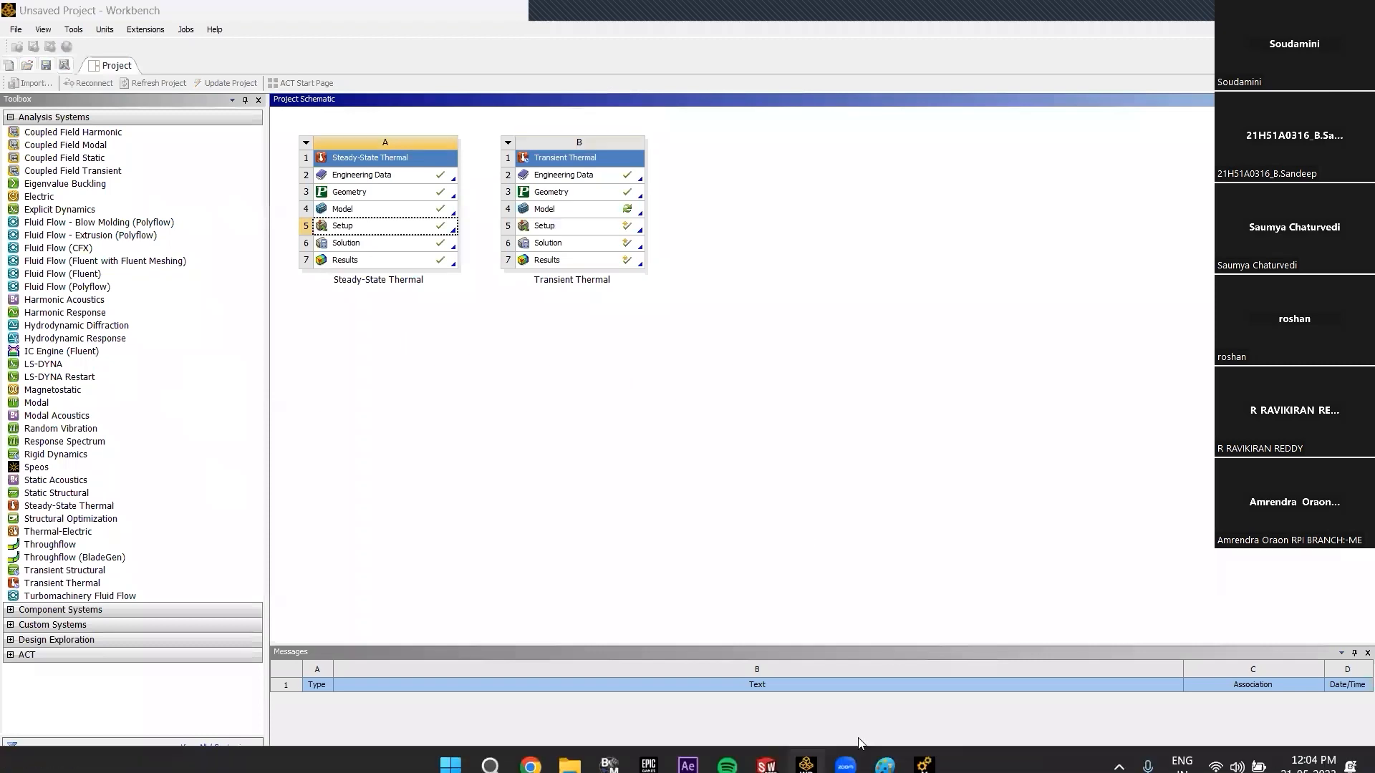
click(885, 748)
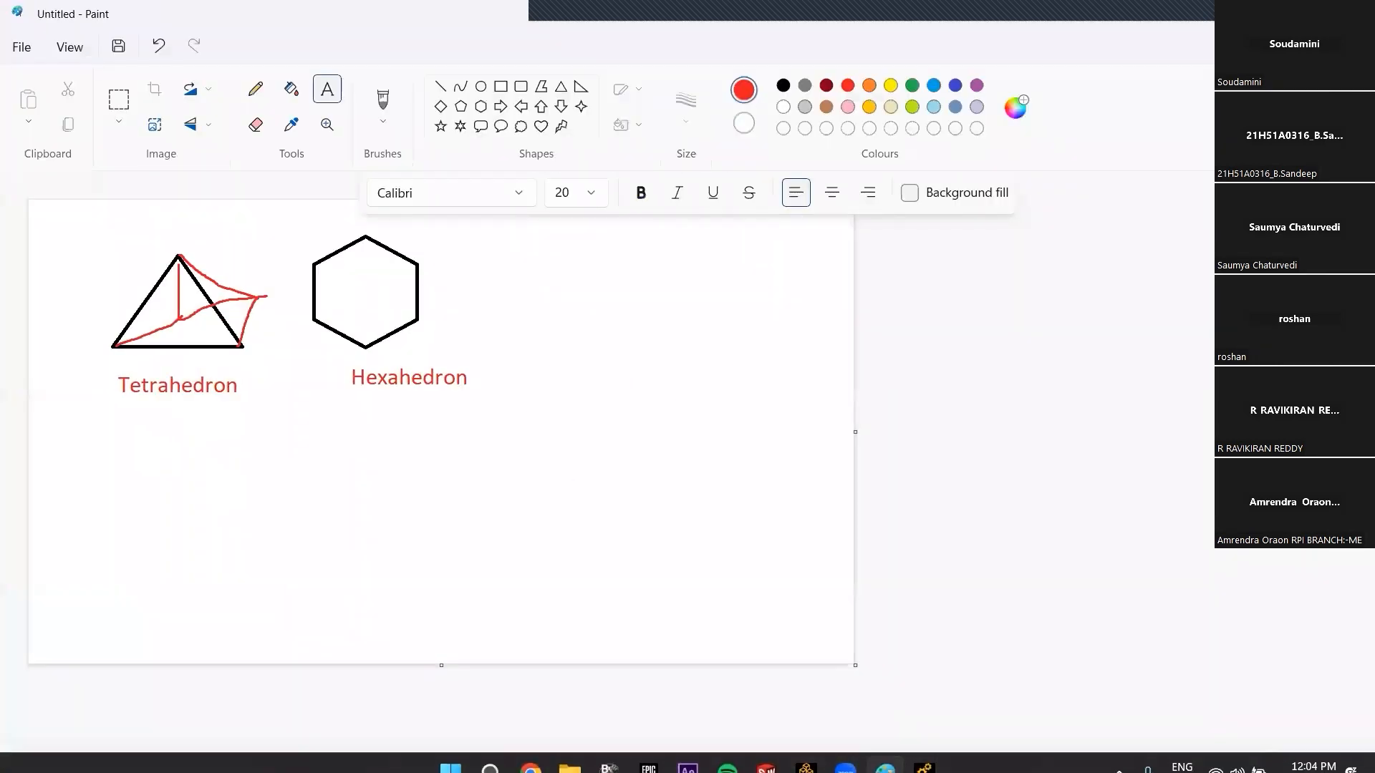
click(1358, 10)
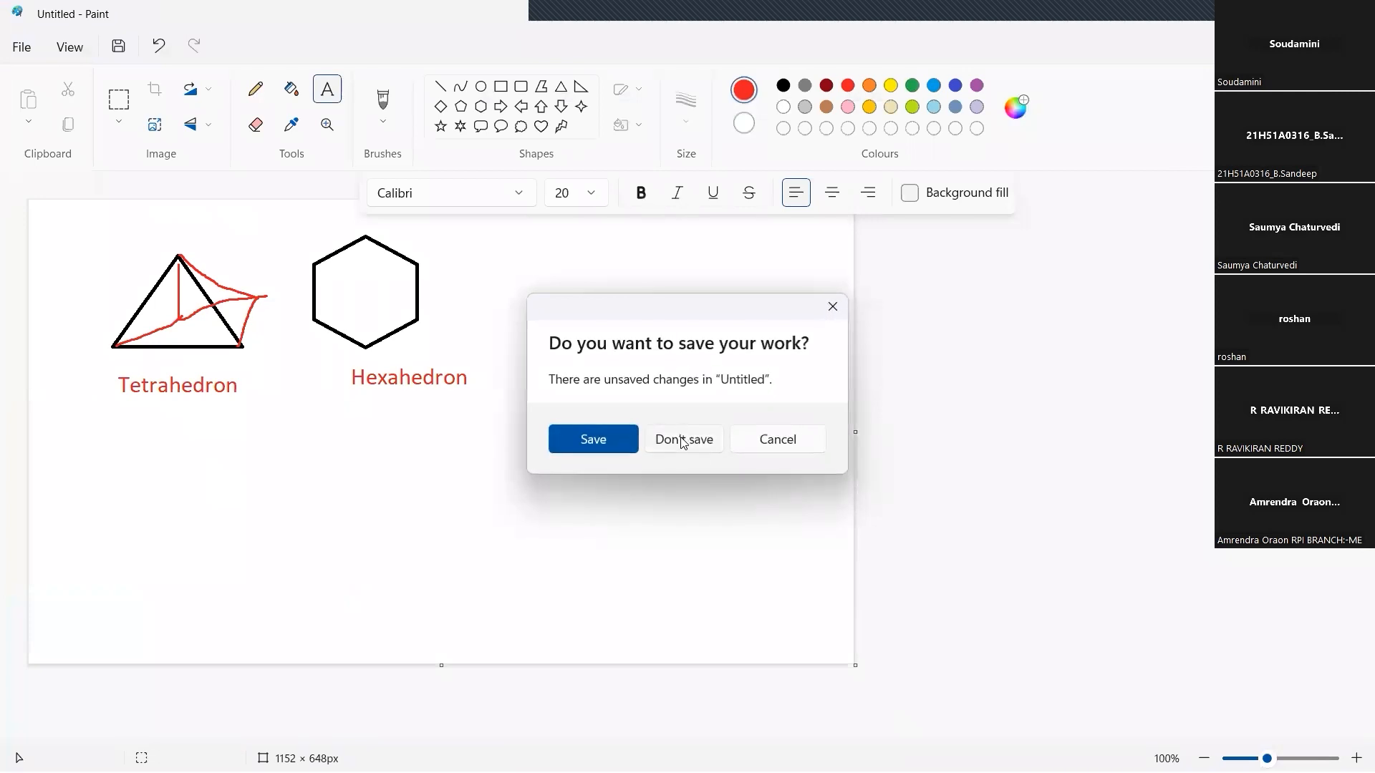
click(681, 439)
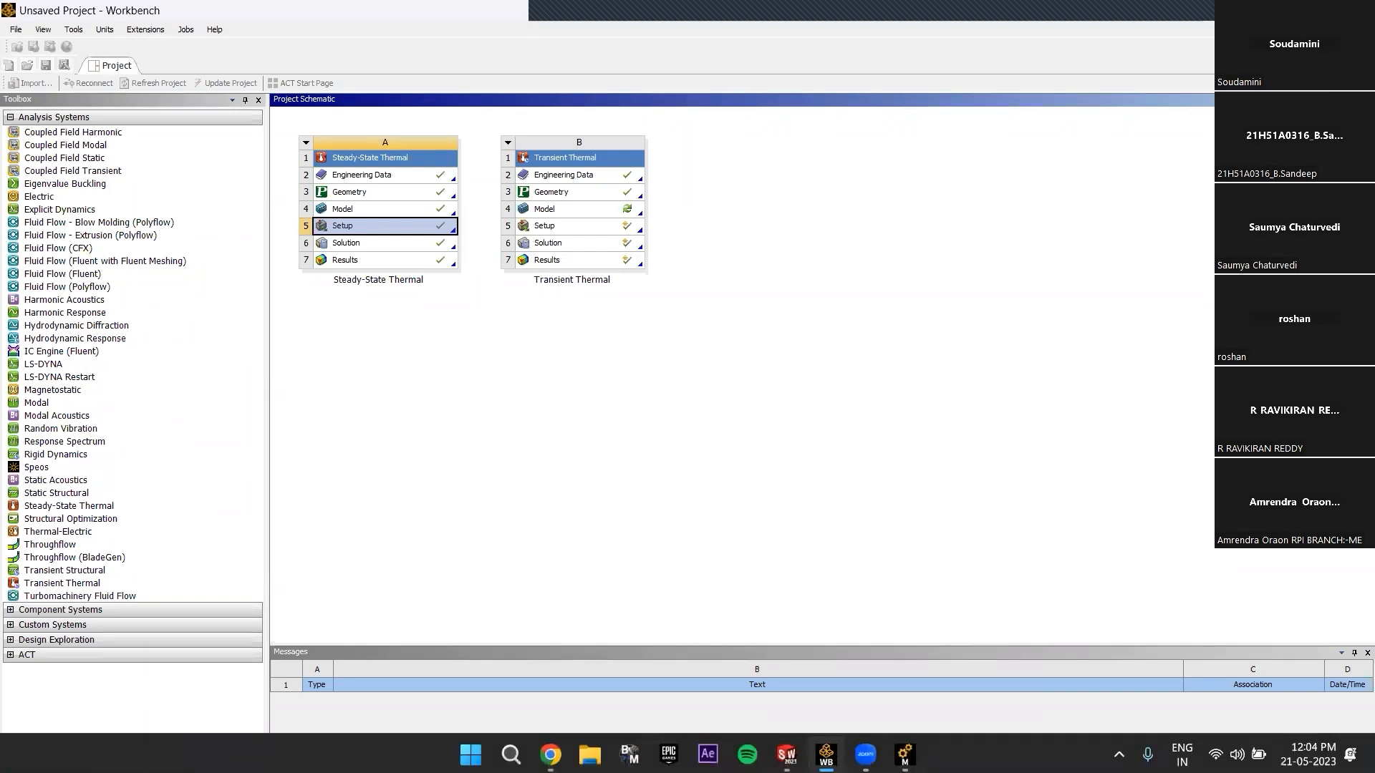
Switch to the Steady-State Thermal model in Mechanical and display the Total Heat Flux result as vectors on the fins.
mouse_move(787, 752)
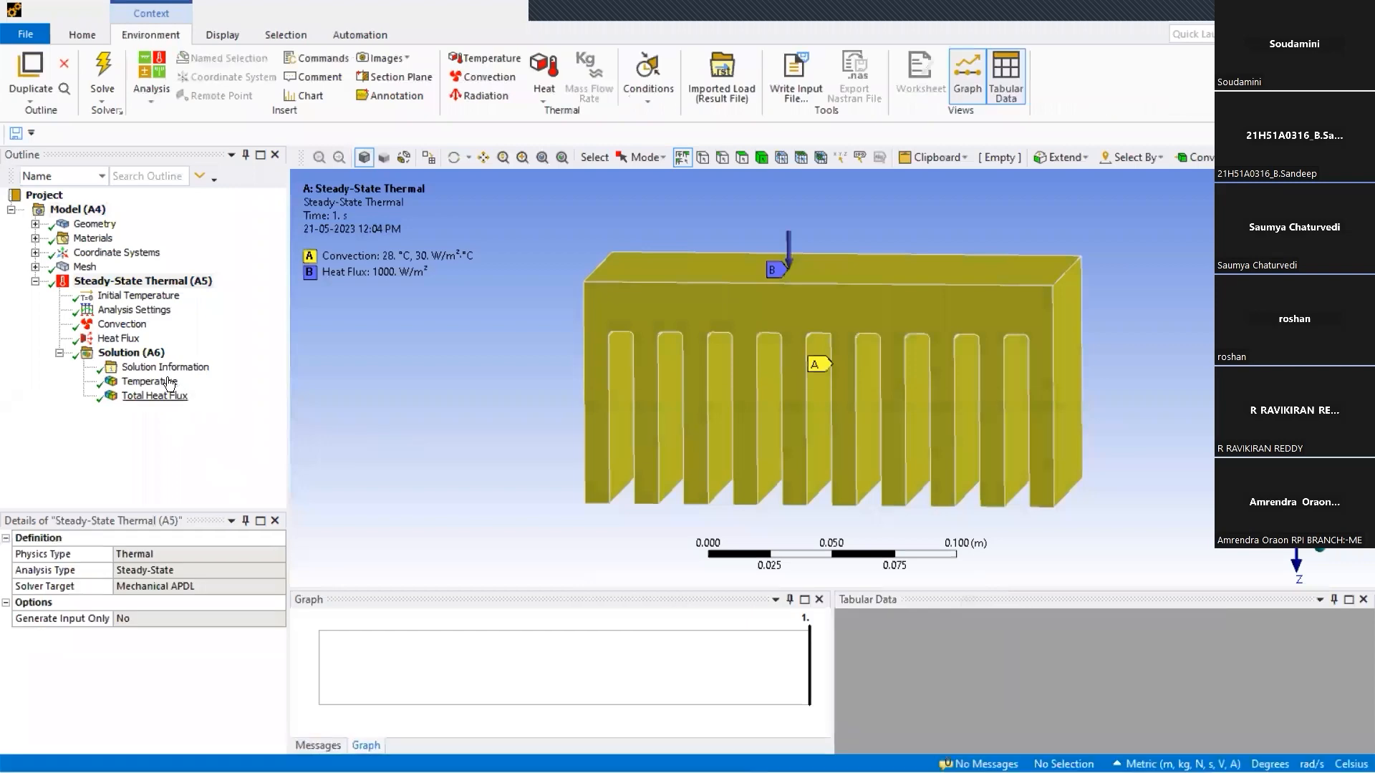
click(150, 382)
click(159, 396)
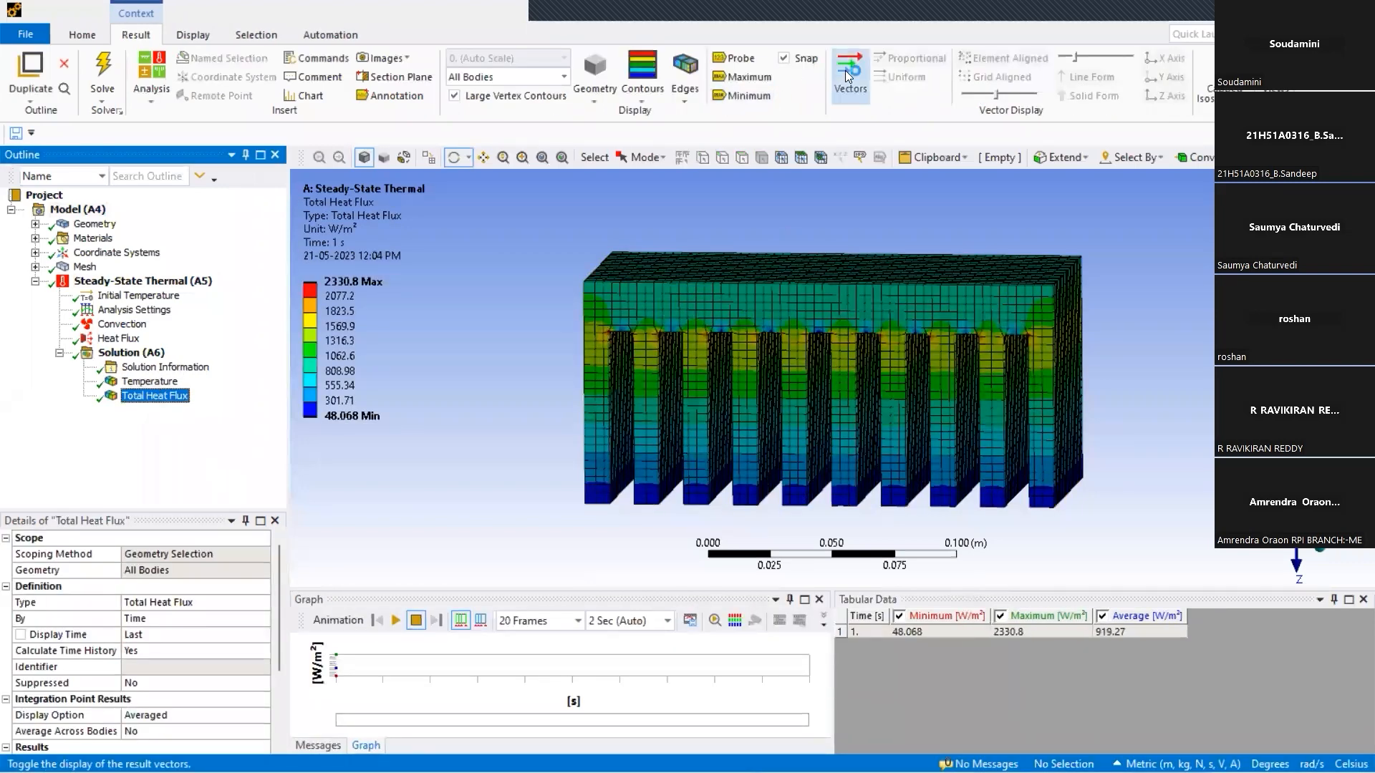
click(840, 84)
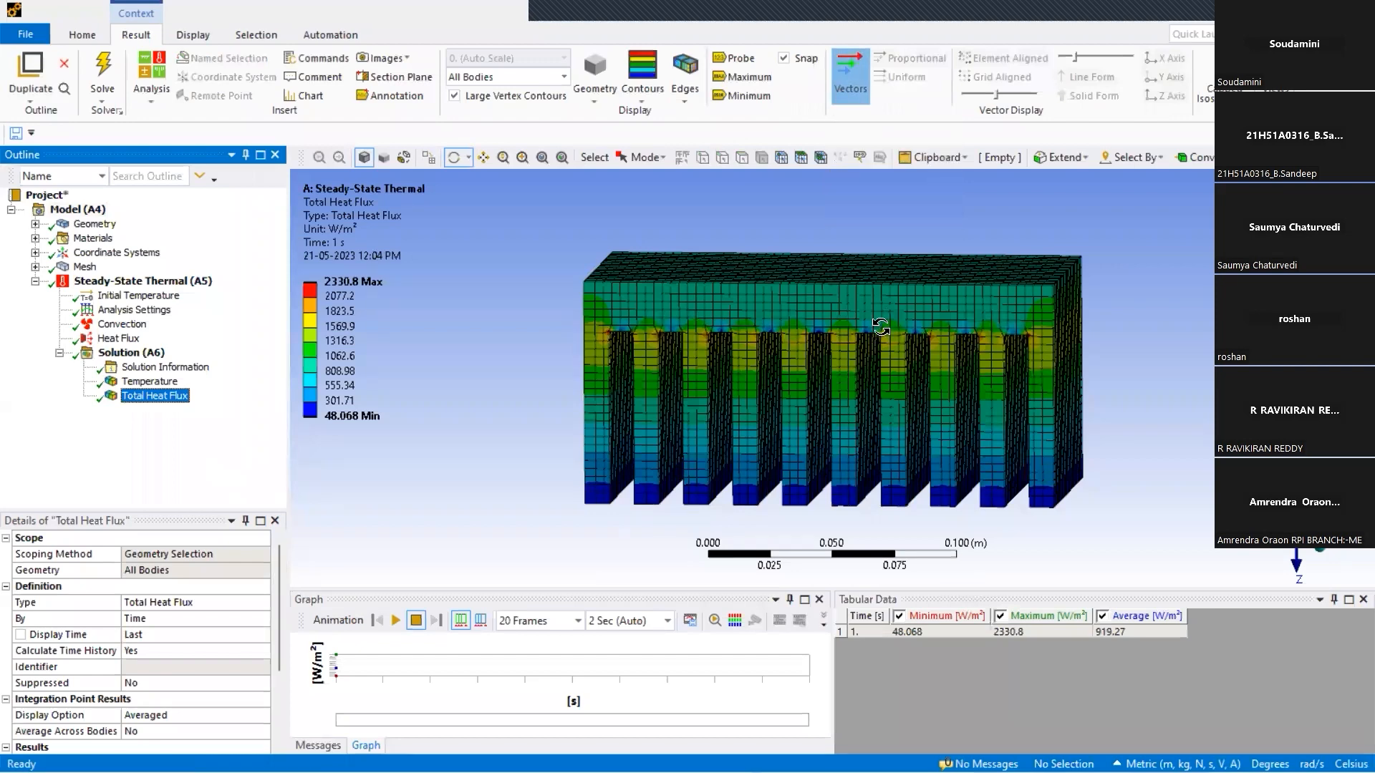
scroll(869, 265, up, 2)
scroll(870, 265, up, 2)
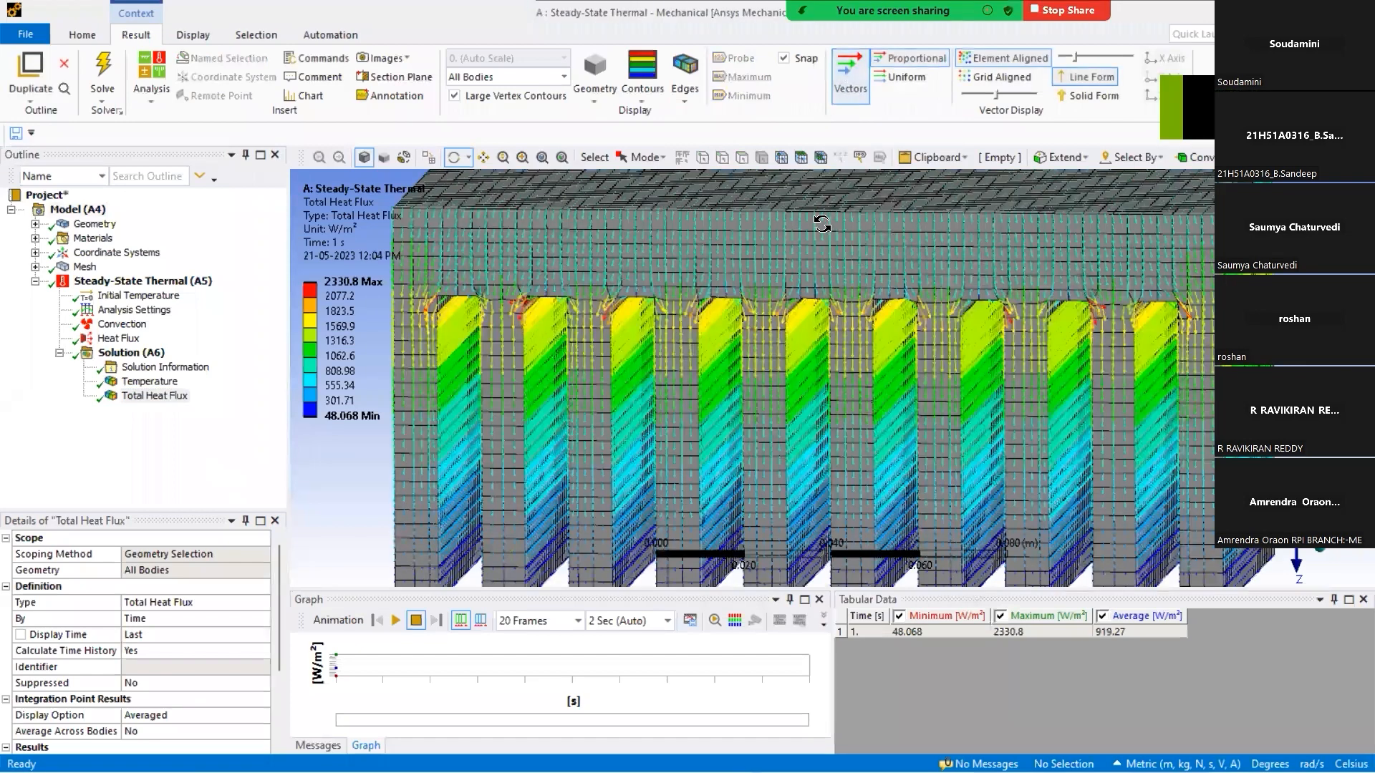
Play the Total Heat Flux vector animation and examine the arrows along the fins and around their roots.
scroll(822, 224, up, 2)
scroll(822, 243, down, 1)
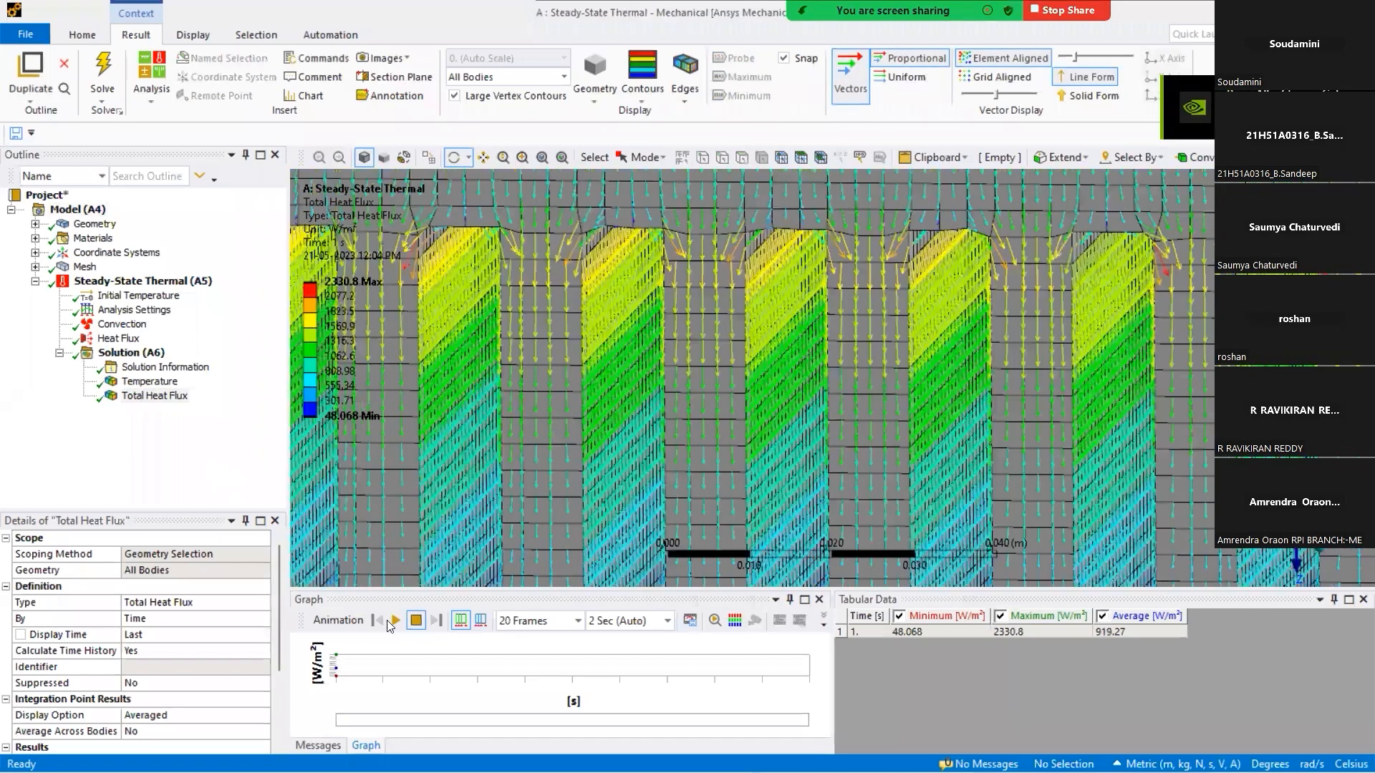
scroll(737, 376, down, 2)
scroll(758, 326, up, 2)
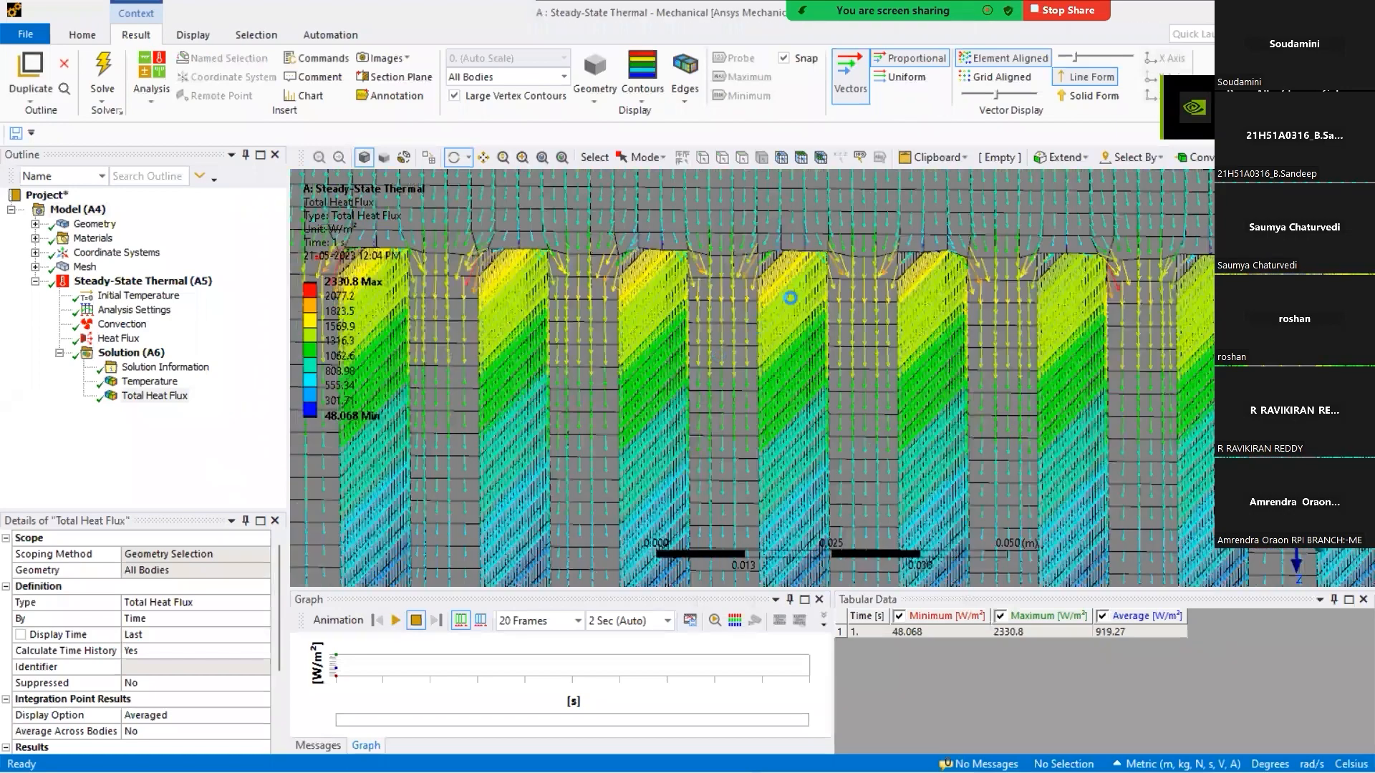
scroll(763, 493, up, 2)
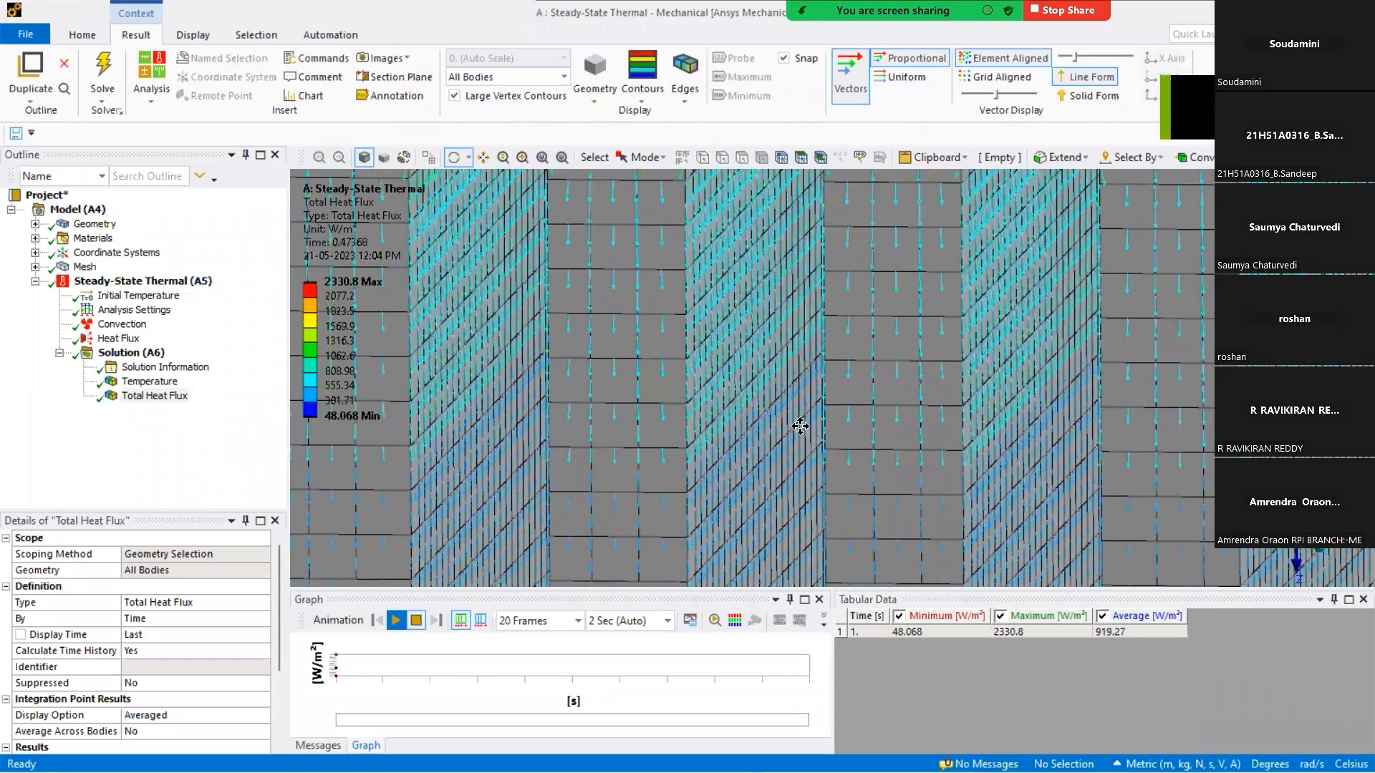
ctrl+middle_drag(803, 388, 814, 384)
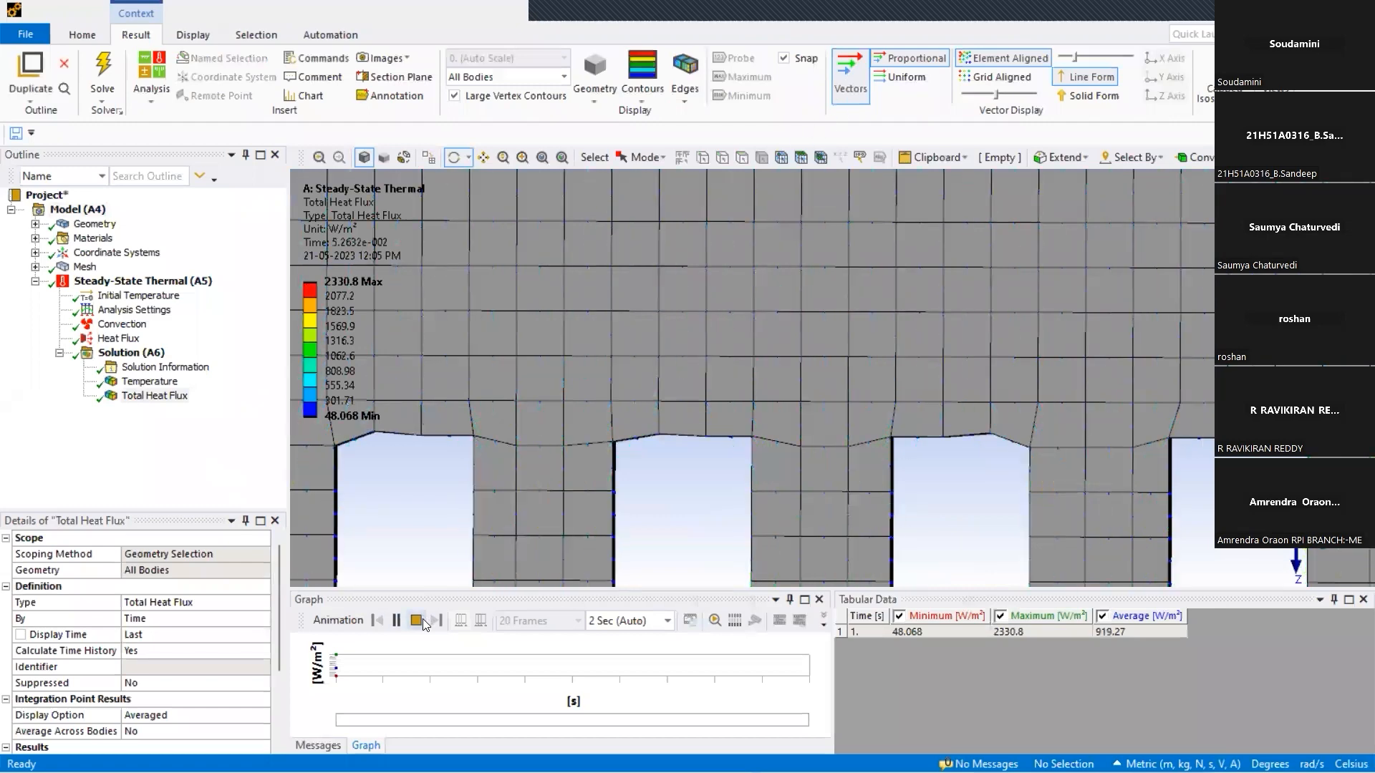
Turn off the vector display to view the heat flux contours on the whole fin model, and display the Temperature result.
click(850, 76)
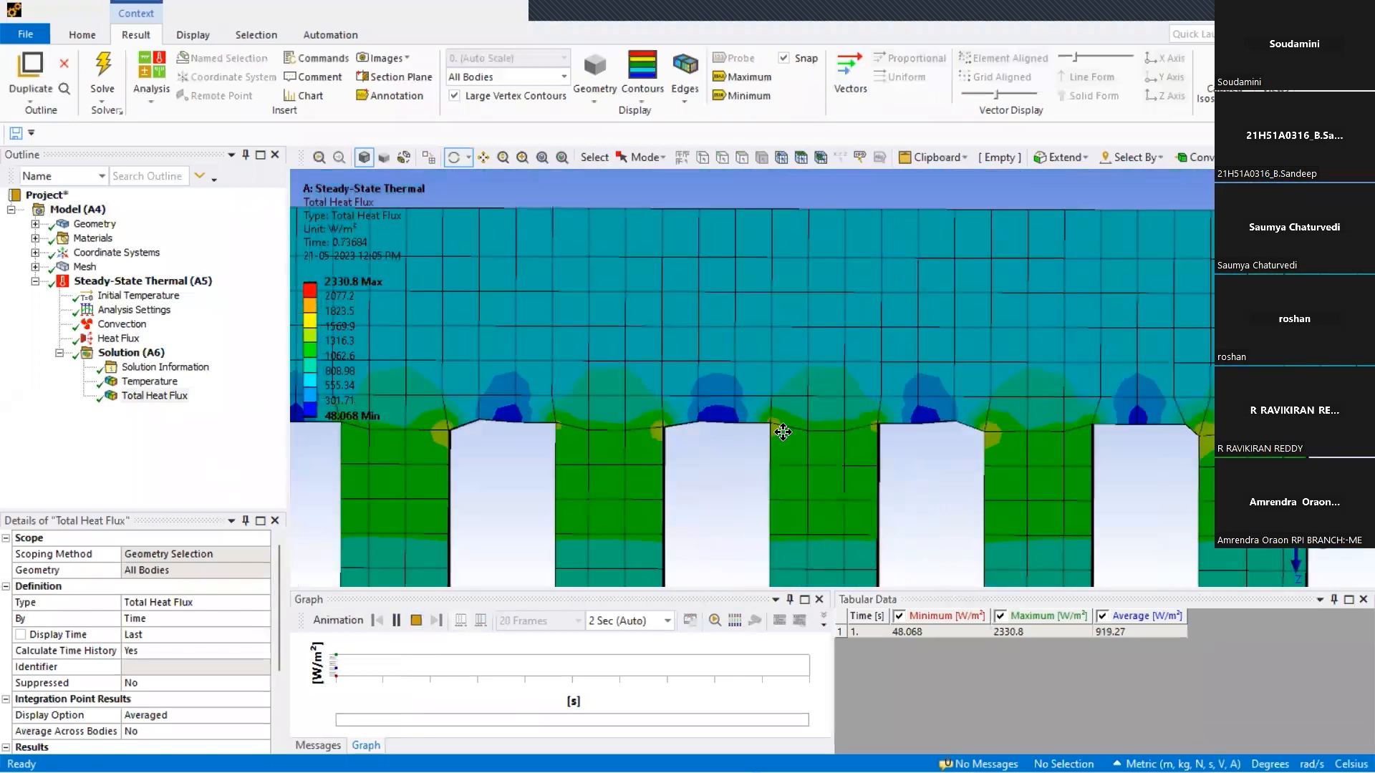
scroll(783, 433, down, 5)
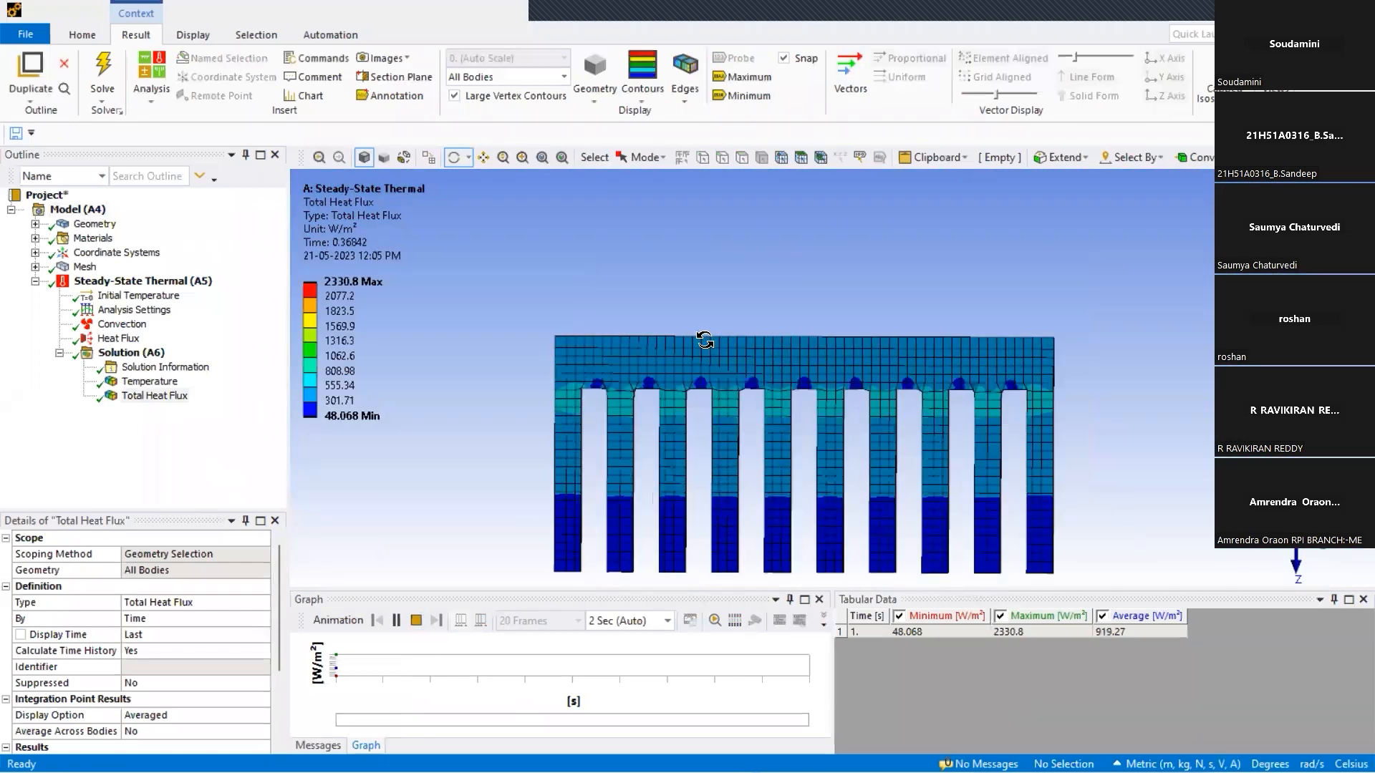
scroll(548, 335, up, 2)
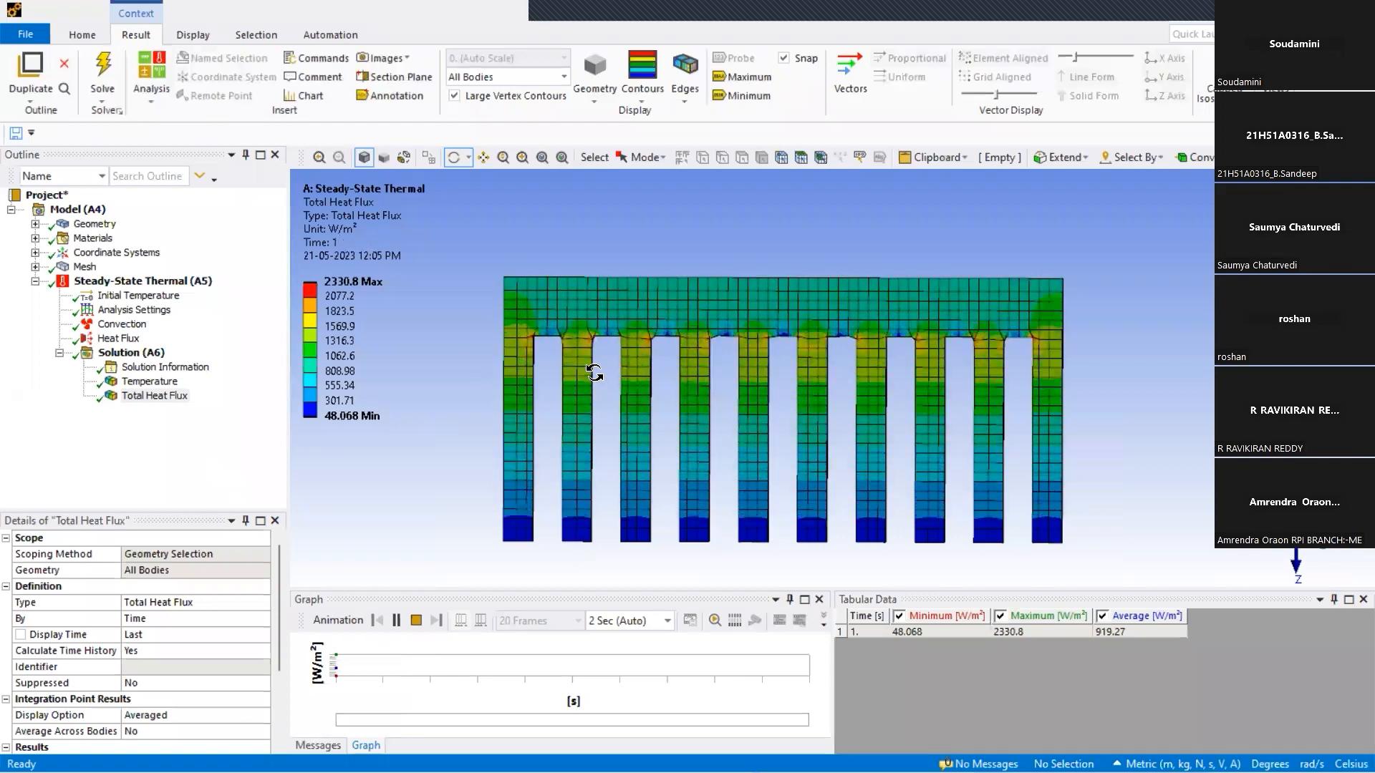
drag(595, 330, 593, 343)
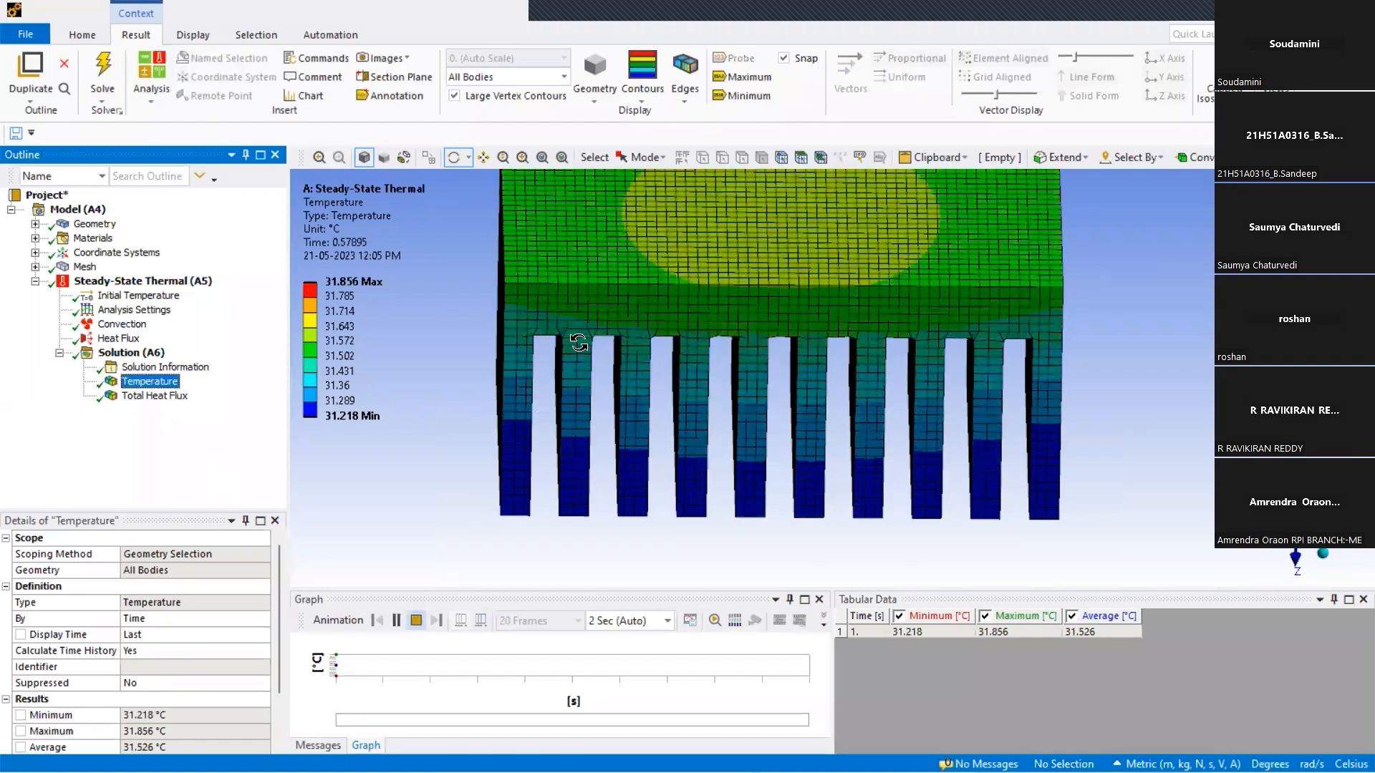
Set the Temperature animation's play duration to 4 Sec and play it on the fin model.
click(665, 623)
click(665, 623)
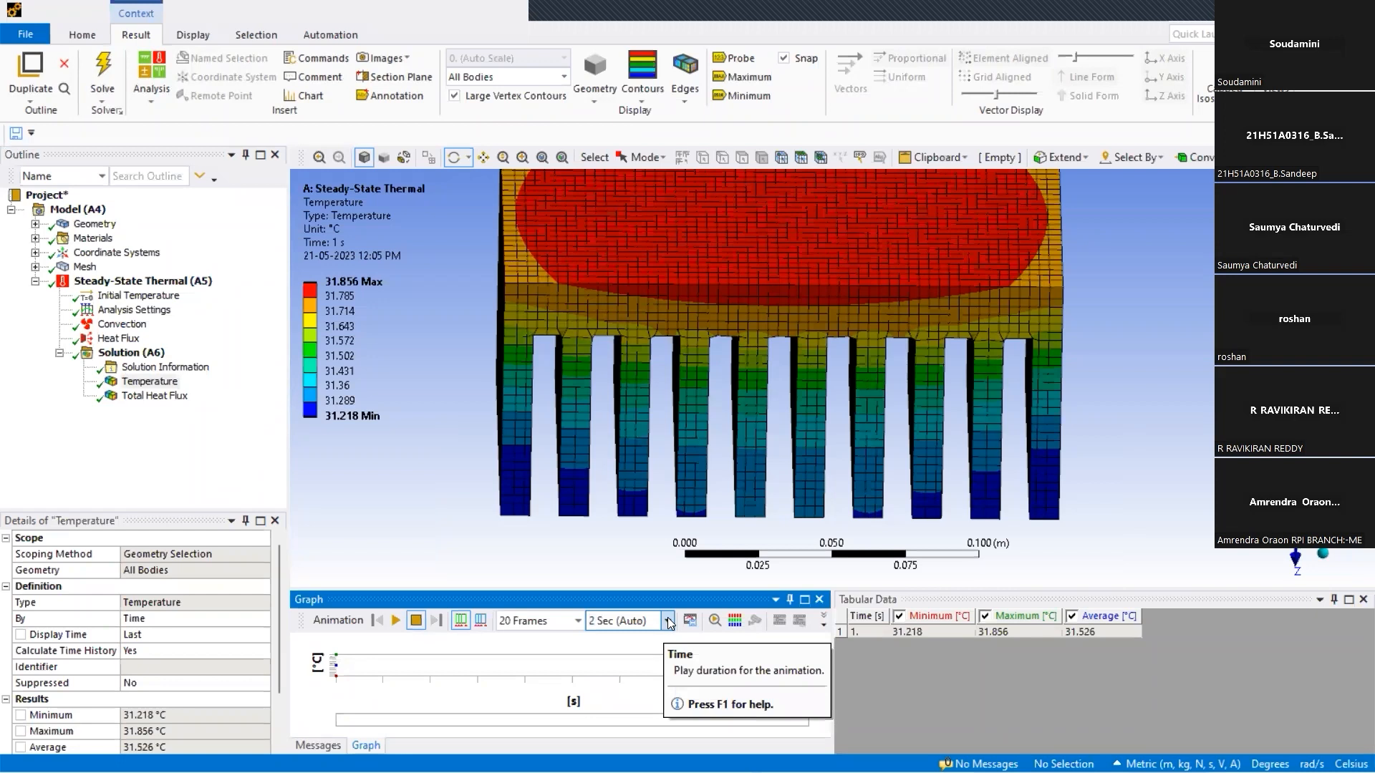
click(668, 622)
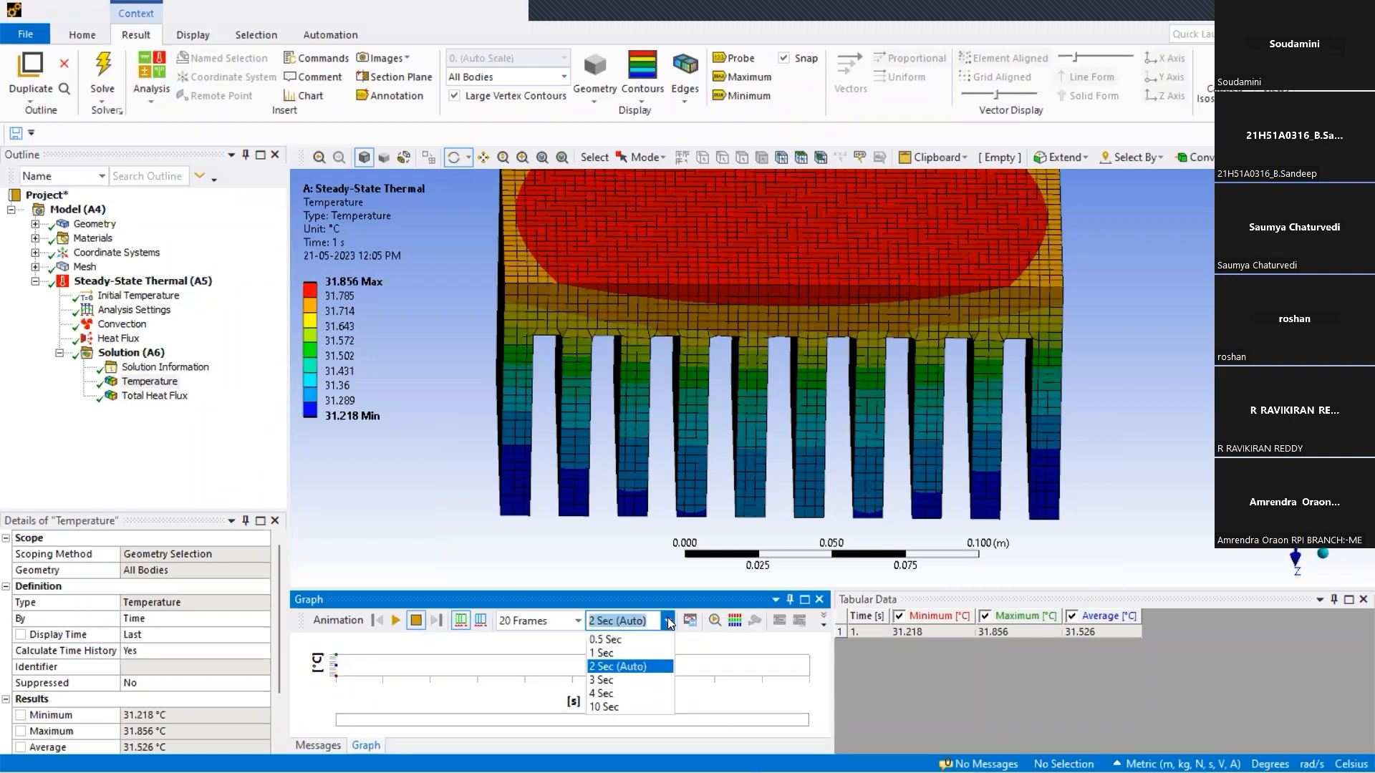
click(627, 694)
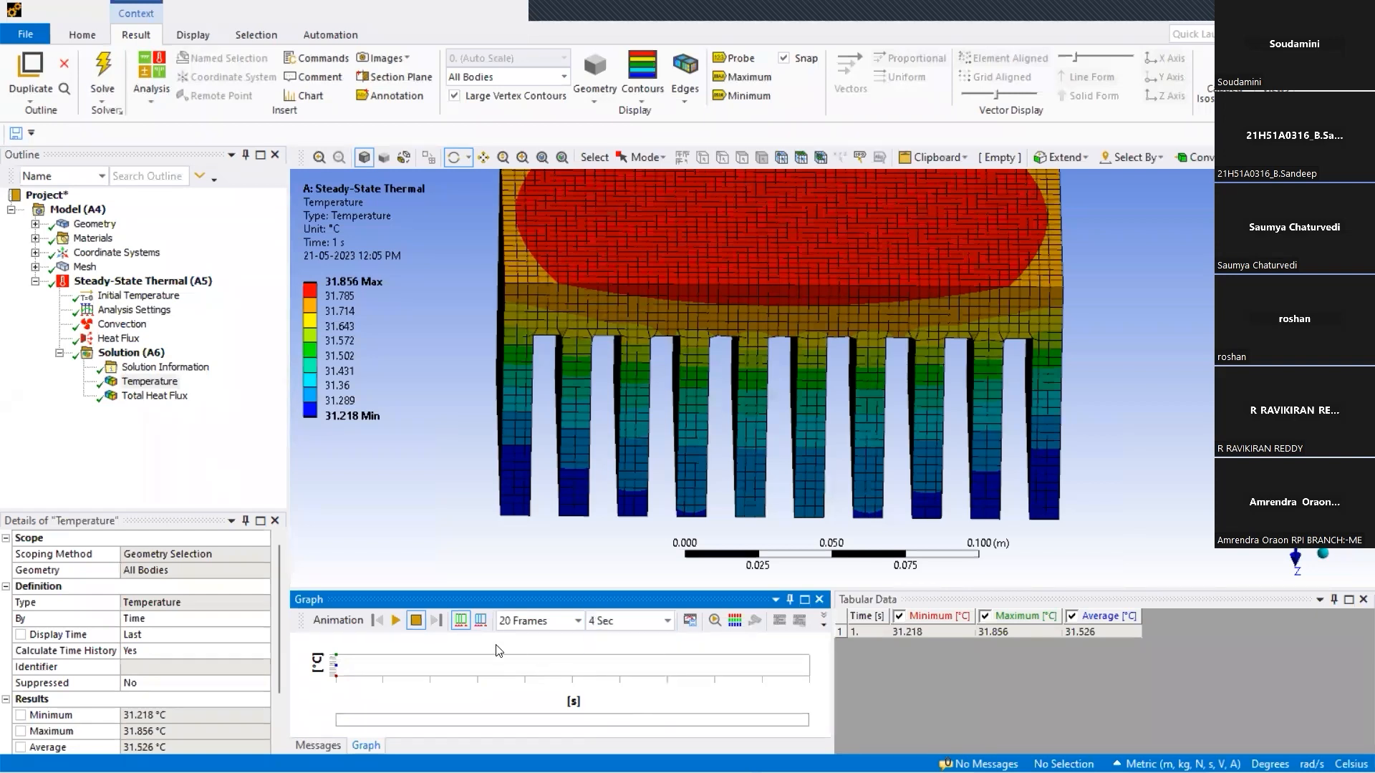
click(394, 621)
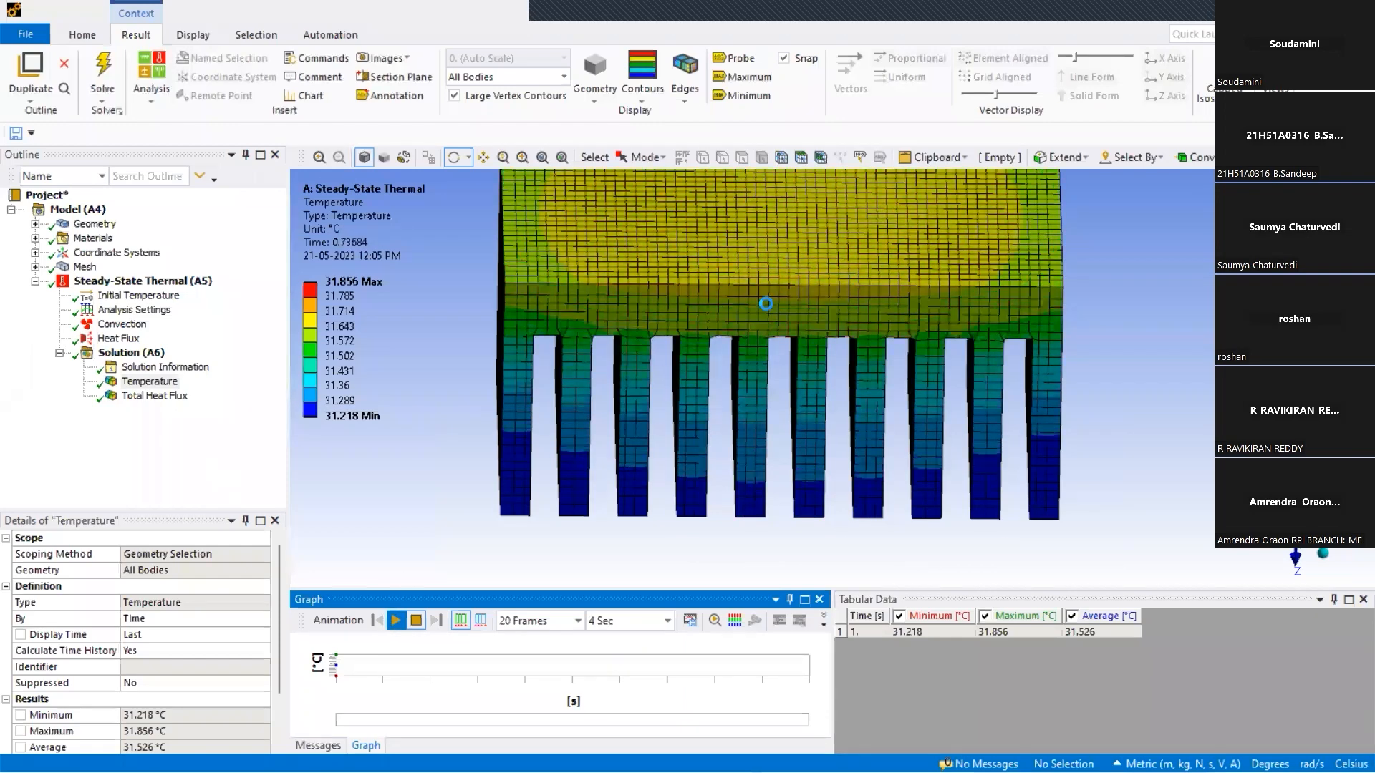
drag(742, 307, 732, 322)
ctrl+middle_drag(732, 322, 714, 356)
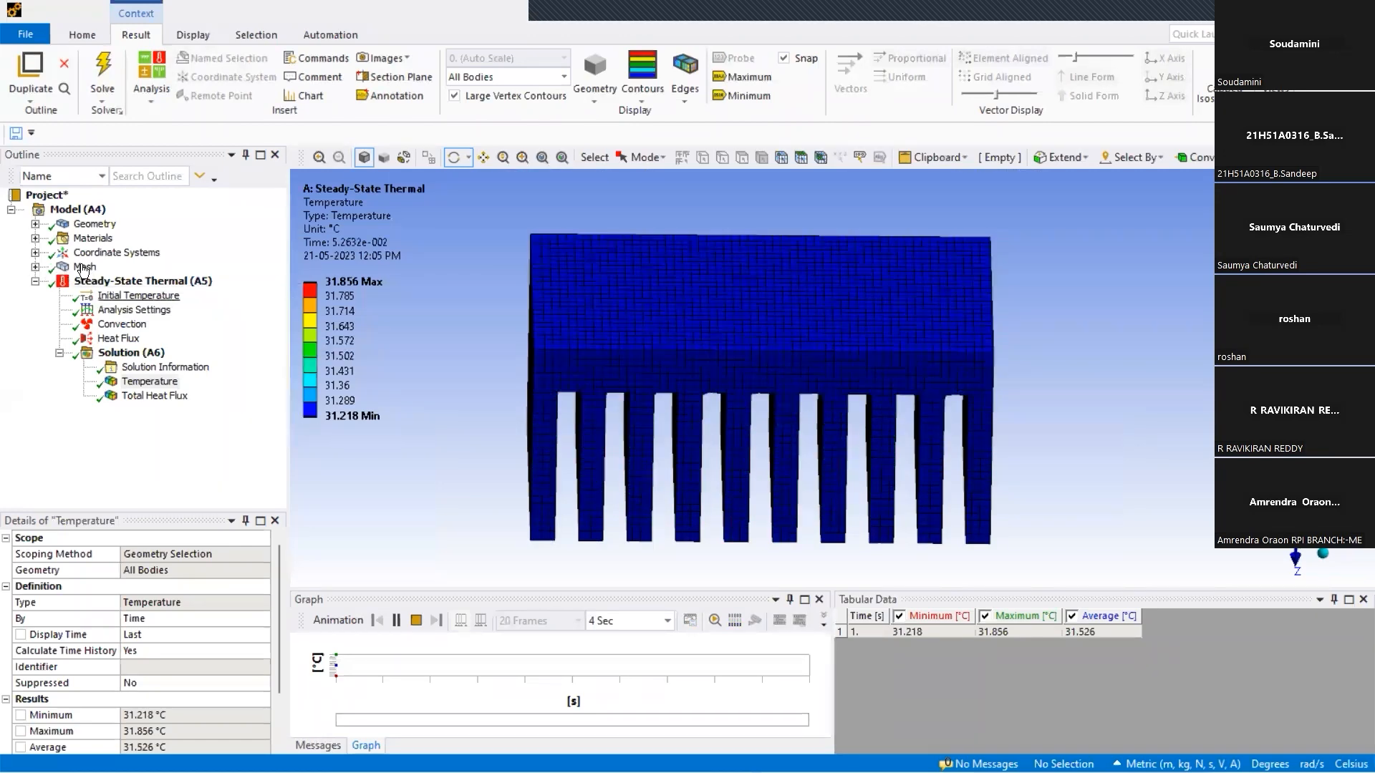
Display the fin model's mesh, inspect it from several angles, and check its element size.
click(84, 267)
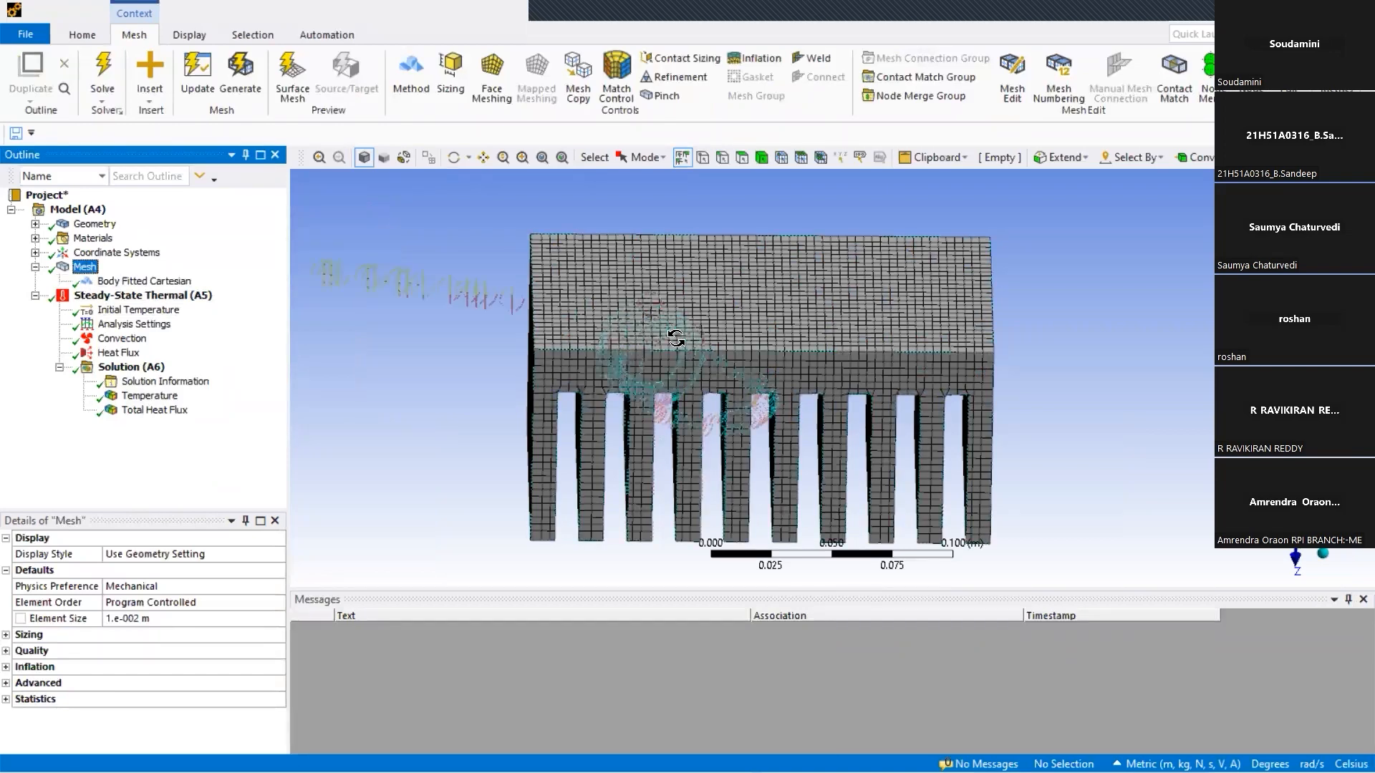
mouse_move(666, 315)
middle_down()
mouse_move(654, 264)
mouse_move(672, 341)
middle_up()
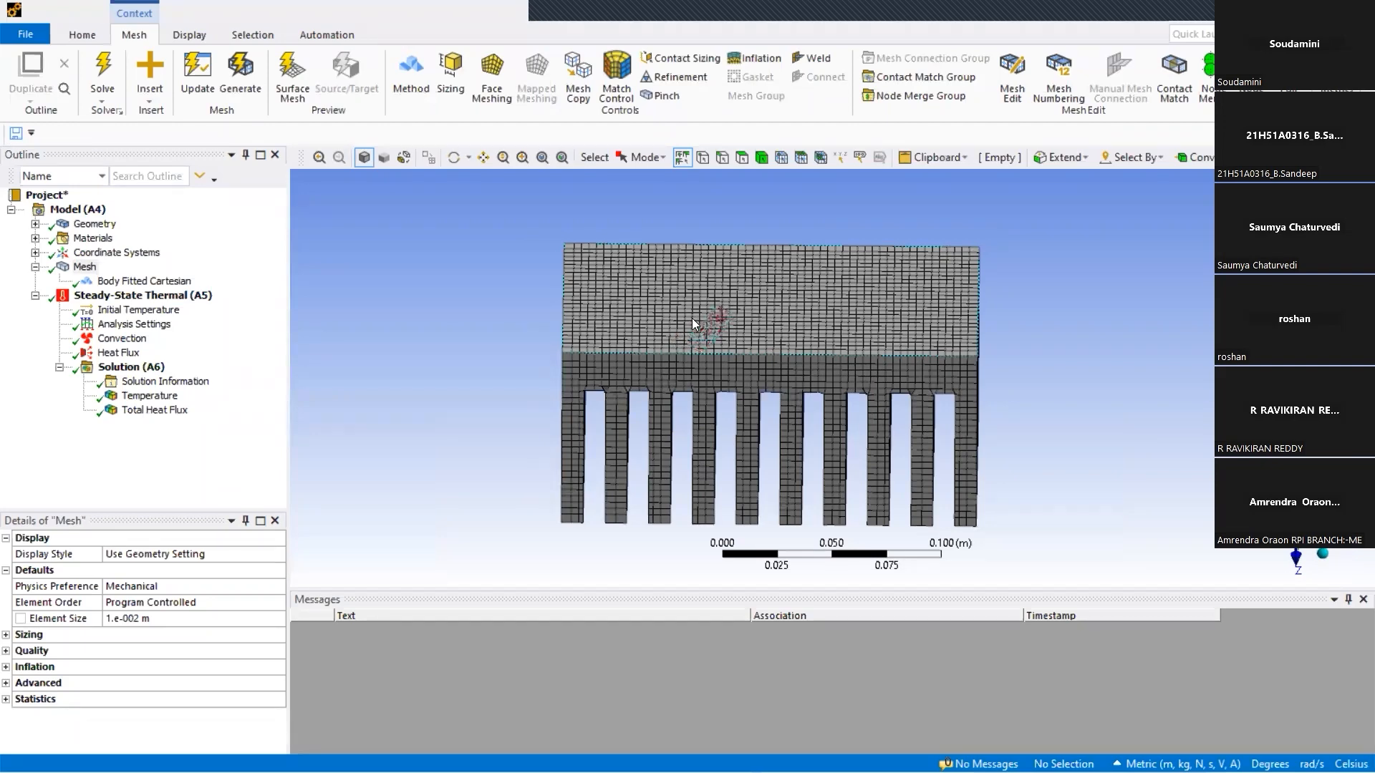
mouse_move(690, 321)
middle_down()
mouse_move(674, 288)
mouse_move(759, 281)
mouse_move(641, 277)
mouse_move(787, 272)
mouse_move(716, 243)
mouse_move(792, 258)
mouse_move(666, 254)
mouse_move(134, 495)
mouse_move(460, 393)
mouse_move(294, 457)
mouse_move(191, 543)
middle_up()
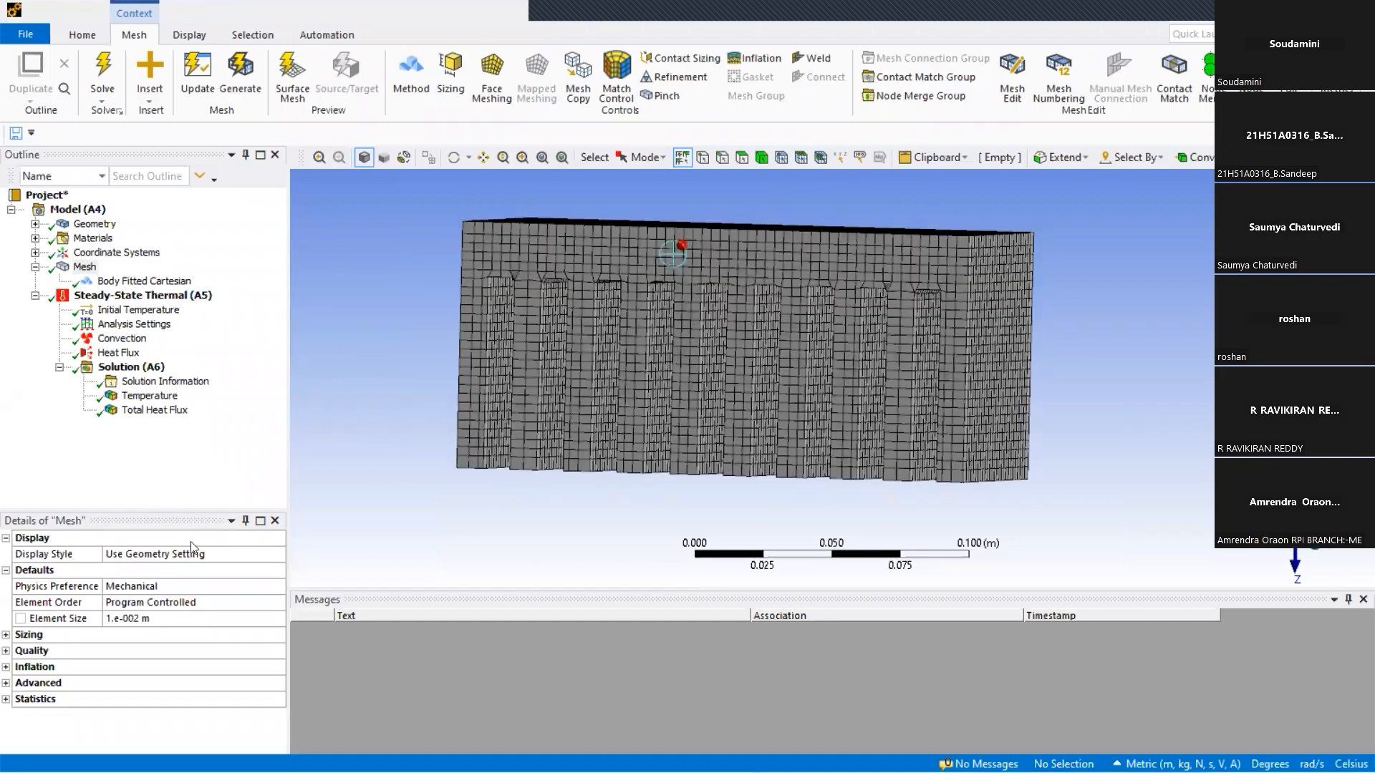
click(146, 618)
Switch to the Transient Thermal model in Mechanical, set the Radiation 2 emissivity to 0.8, and solve.
mouse_move(888, 733)
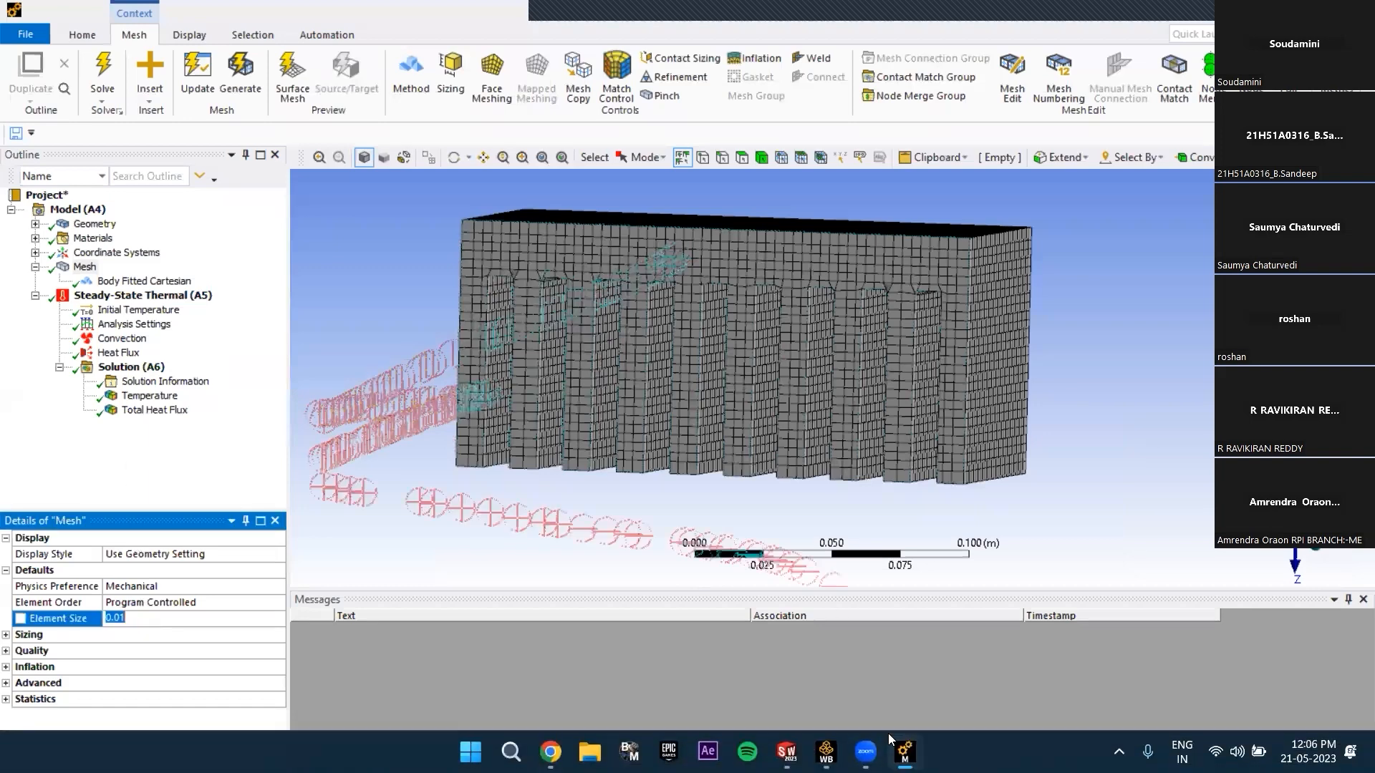
click(783, 659)
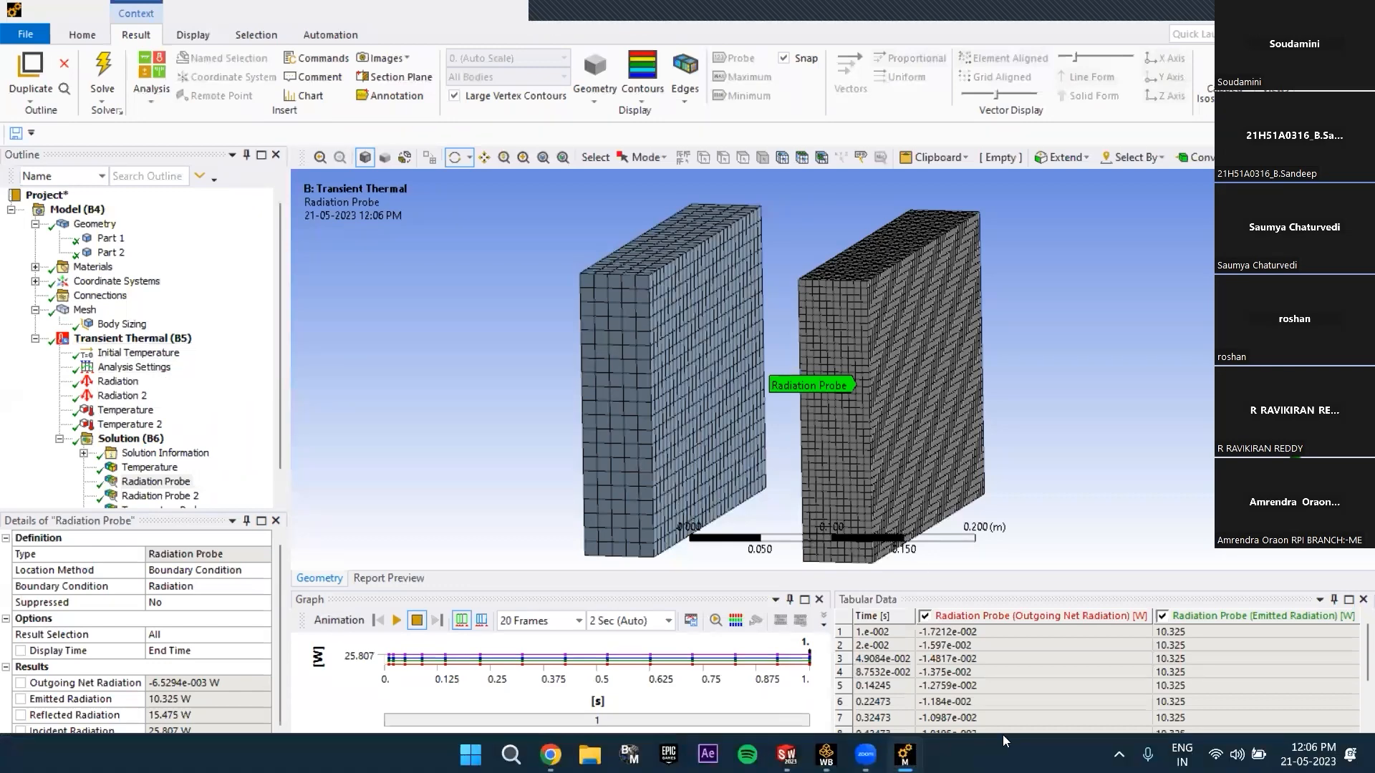
click(100, 397)
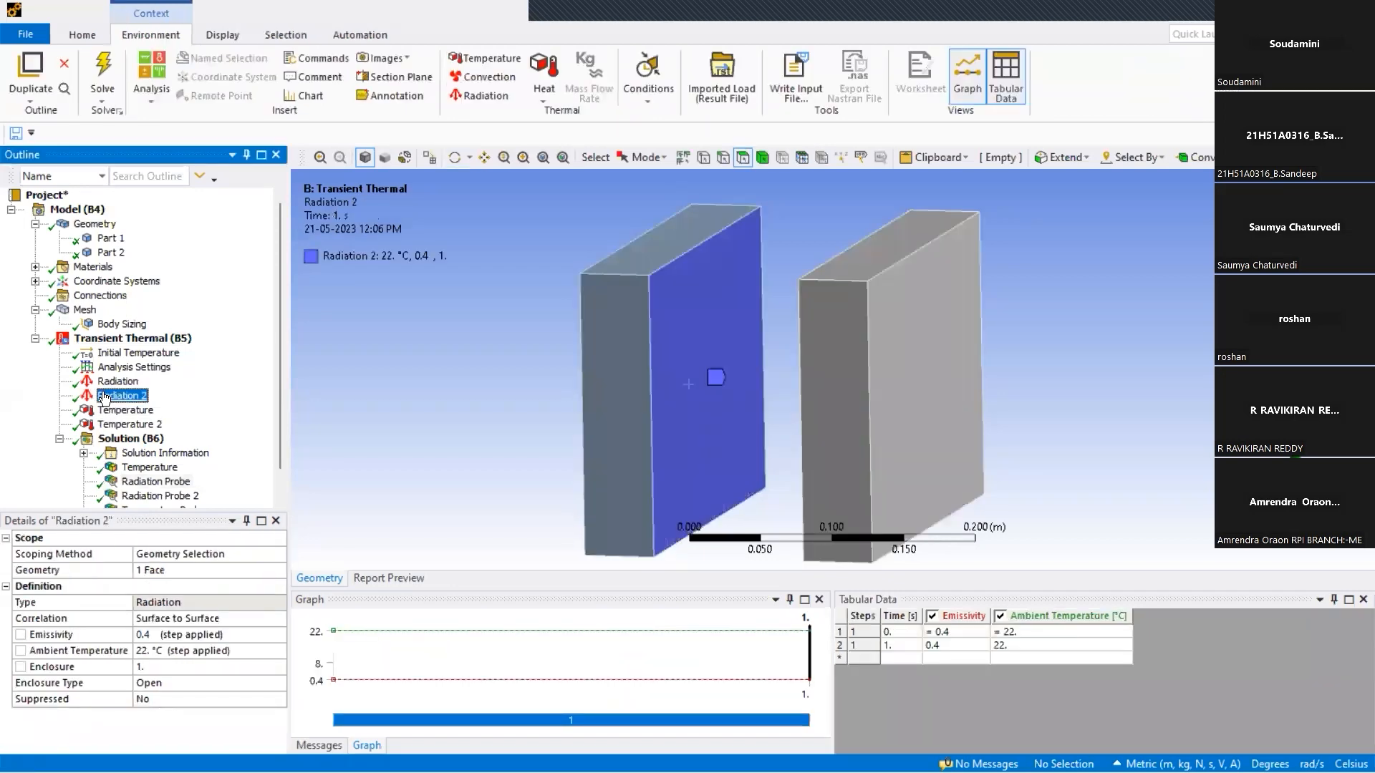
click(184, 636)
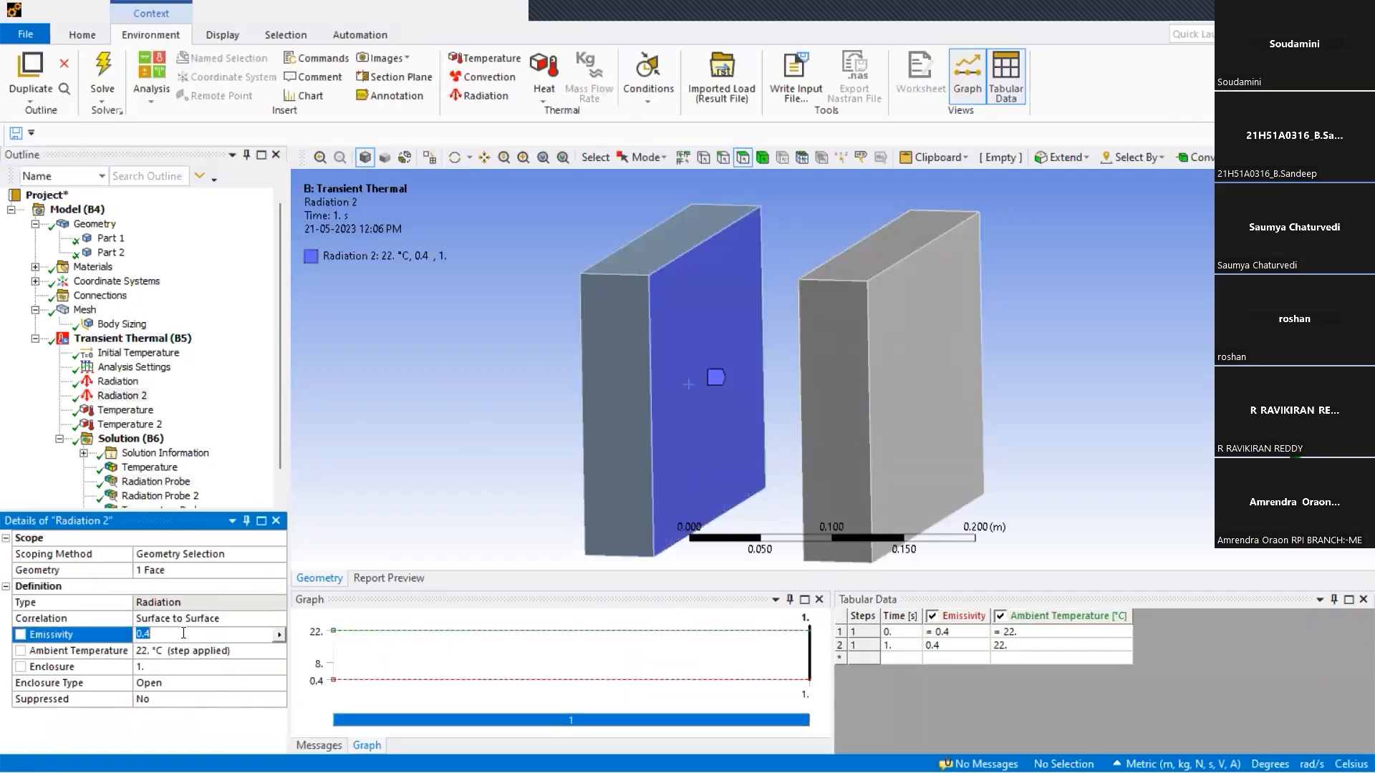
click(13, 432)
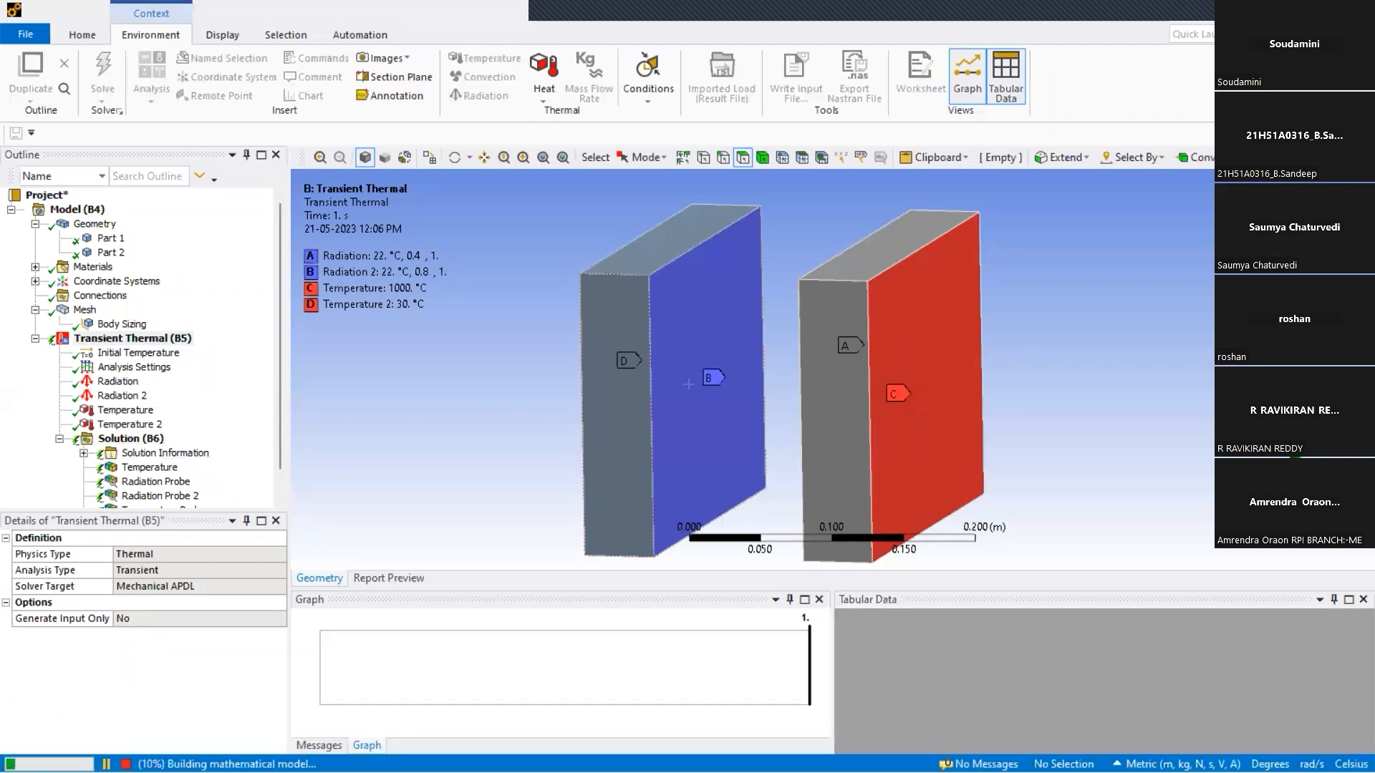
Switch to SOLIDWORKS and show the finned Part1 model.
mouse_move(751, 748)
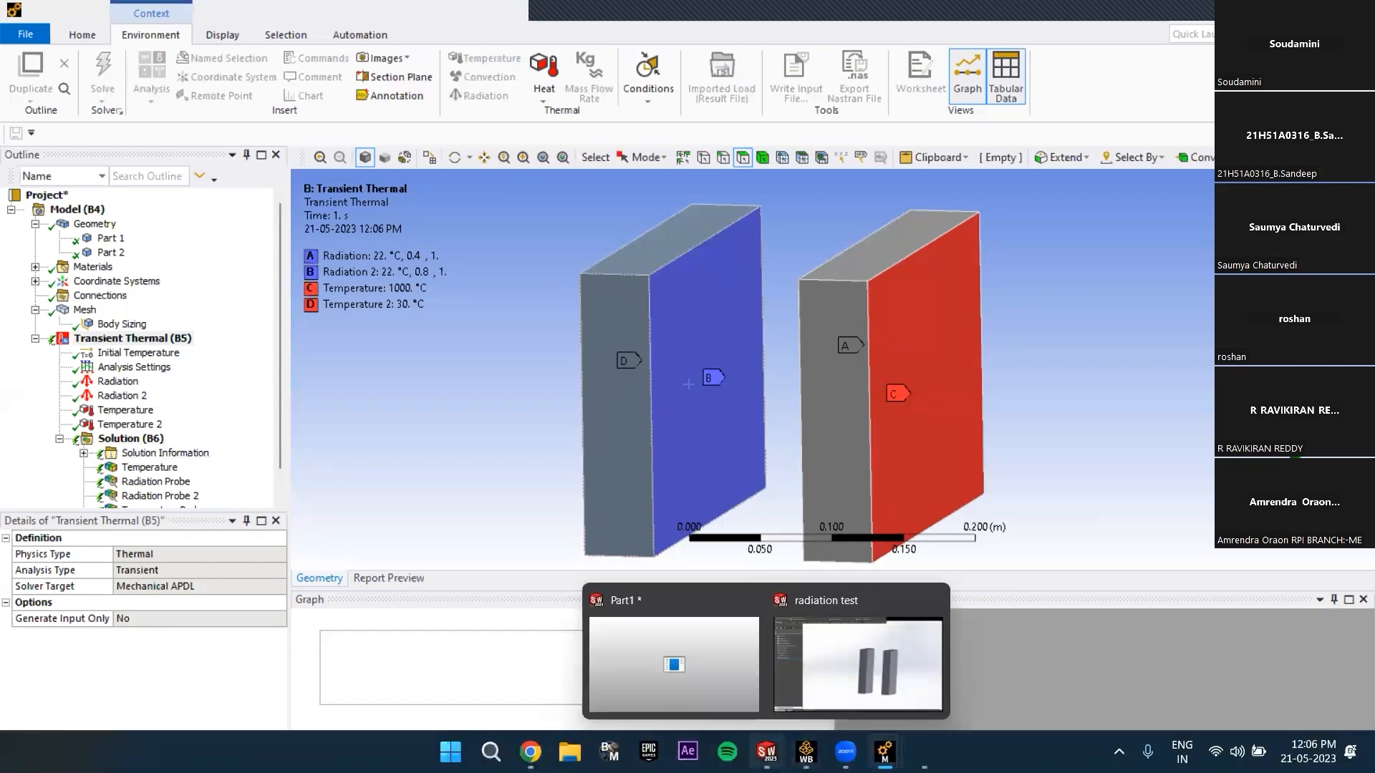
click(648, 653)
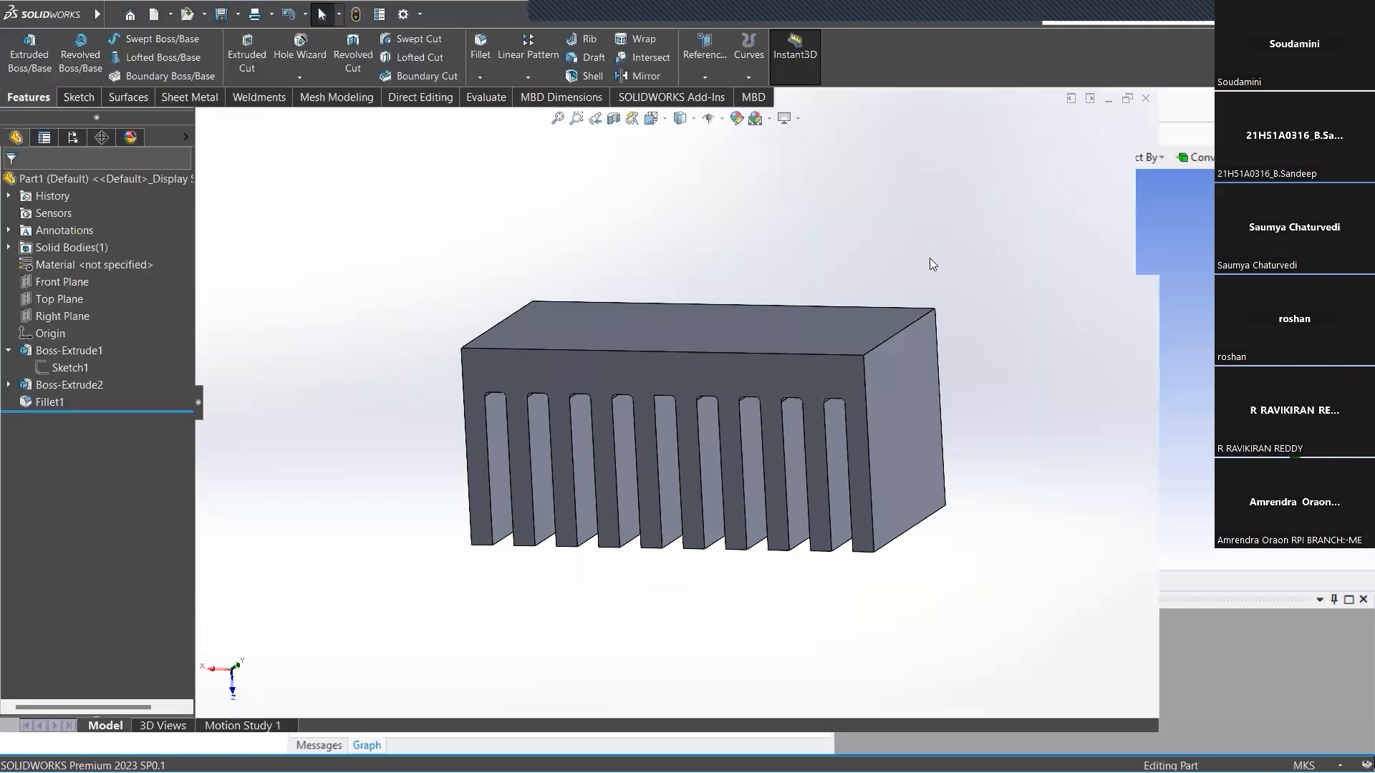
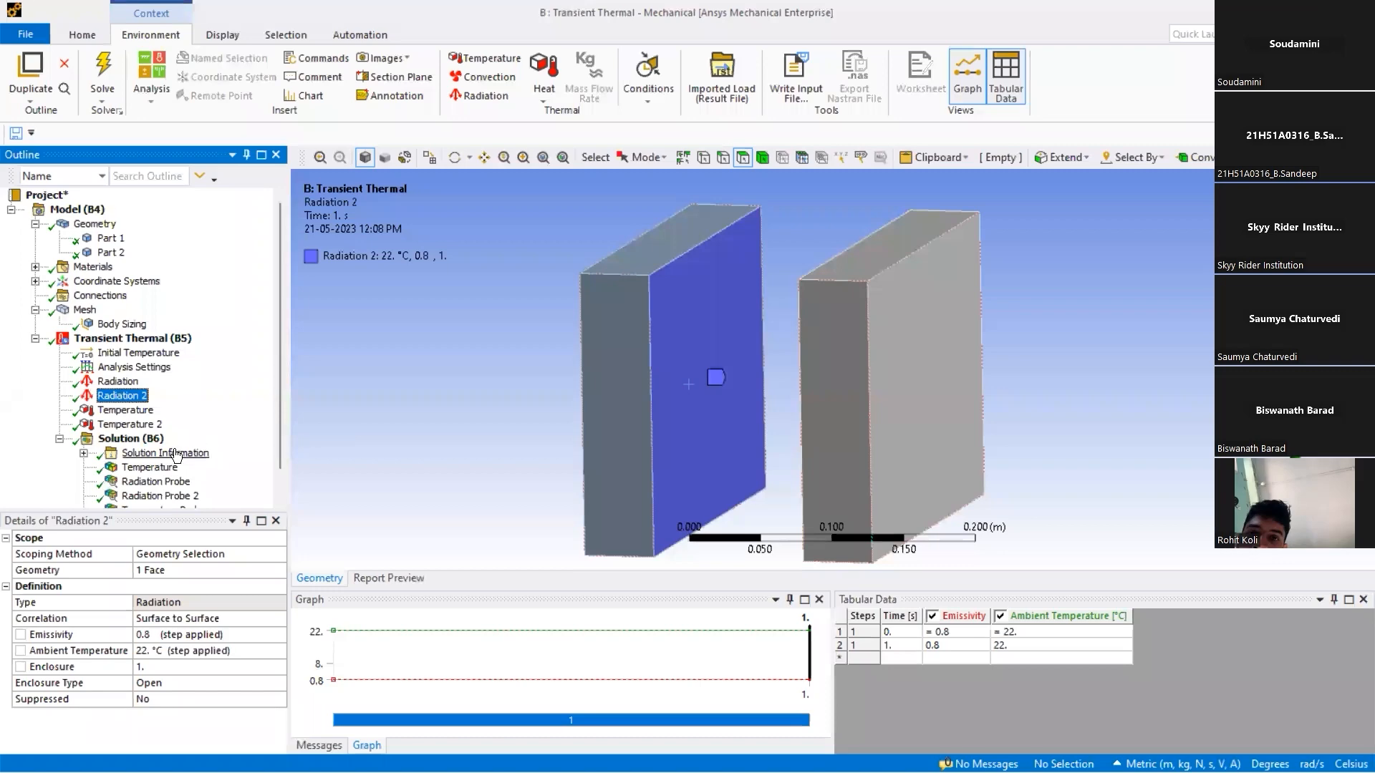
View the Radiation Probe results, and check the scoped faces and emissivities of the Radiation and Radiation 2 loads.
click(139, 481)
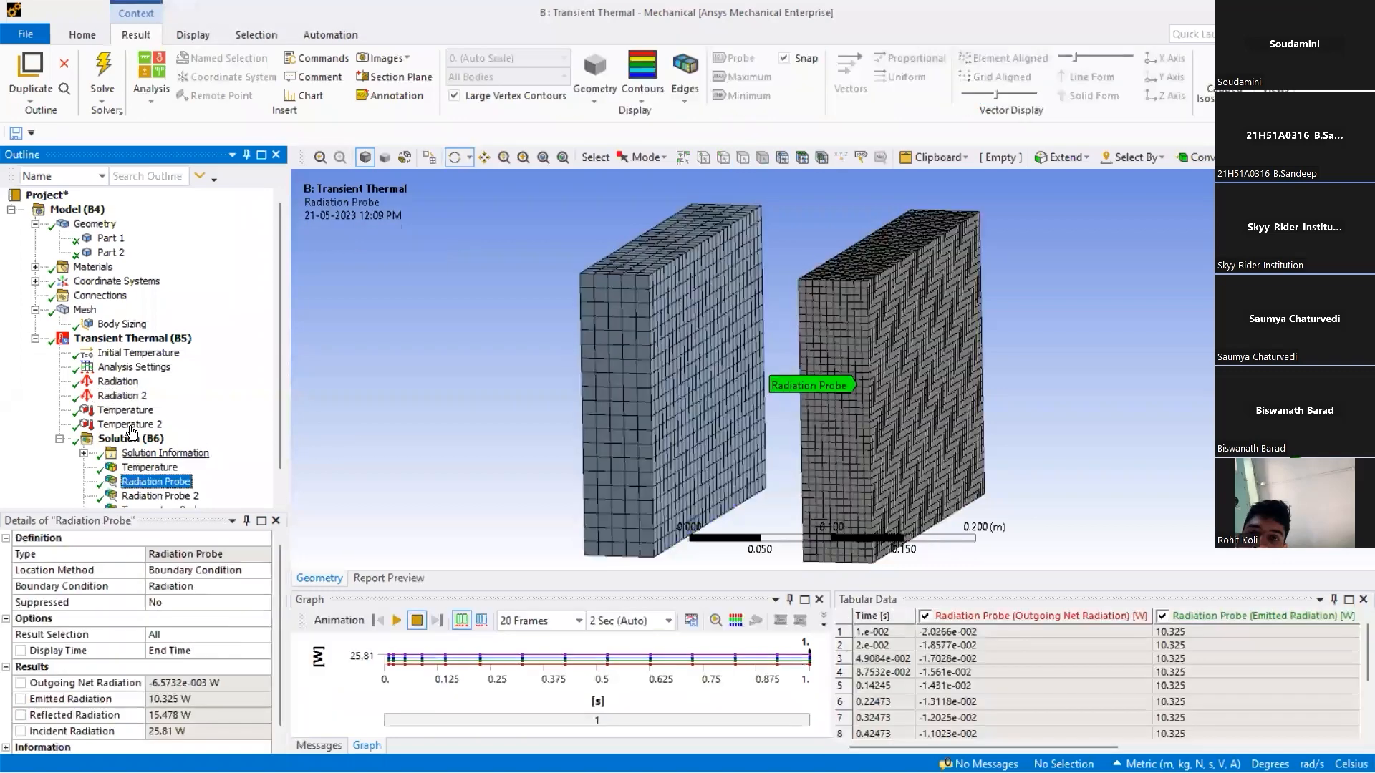
click(126, 397)
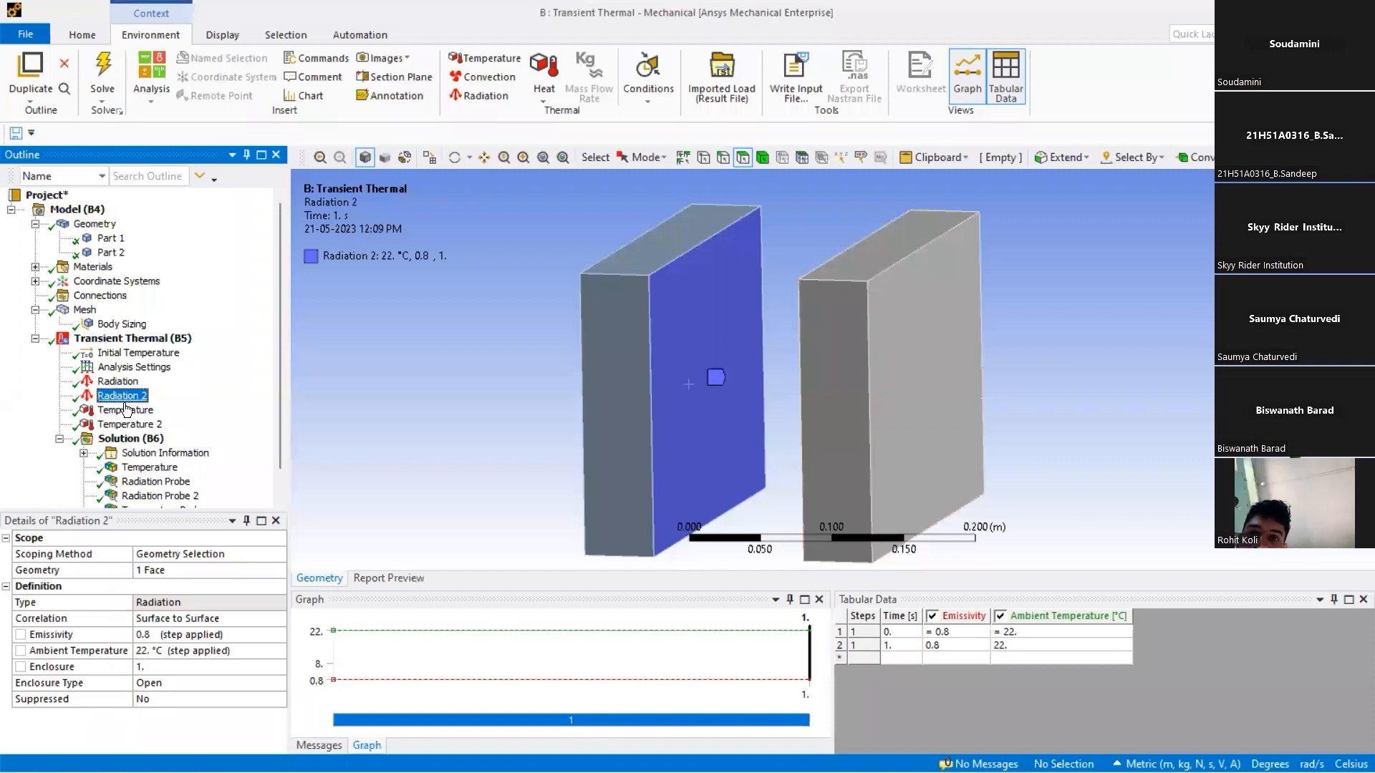
click(118, 382)
click(147, 634)
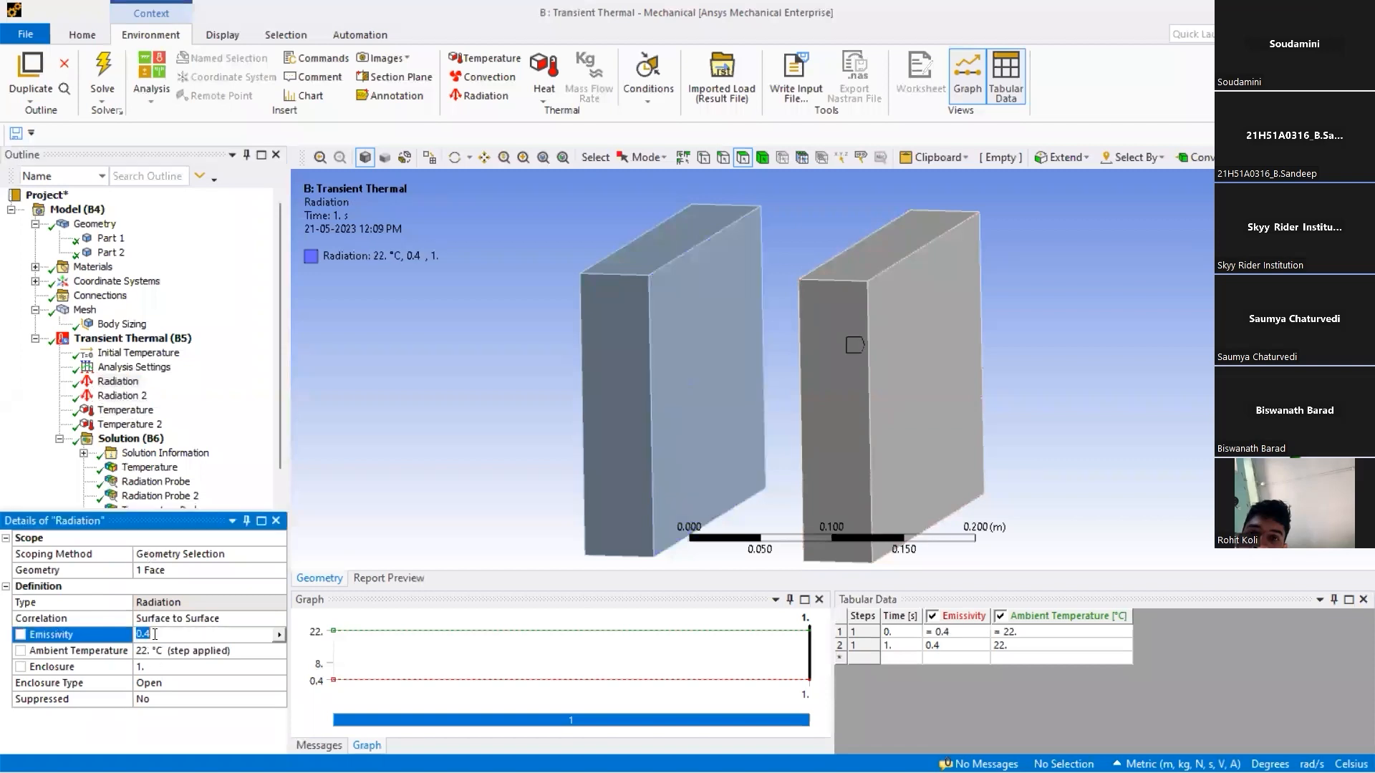
middle_drag(610, 369, 358, 383)
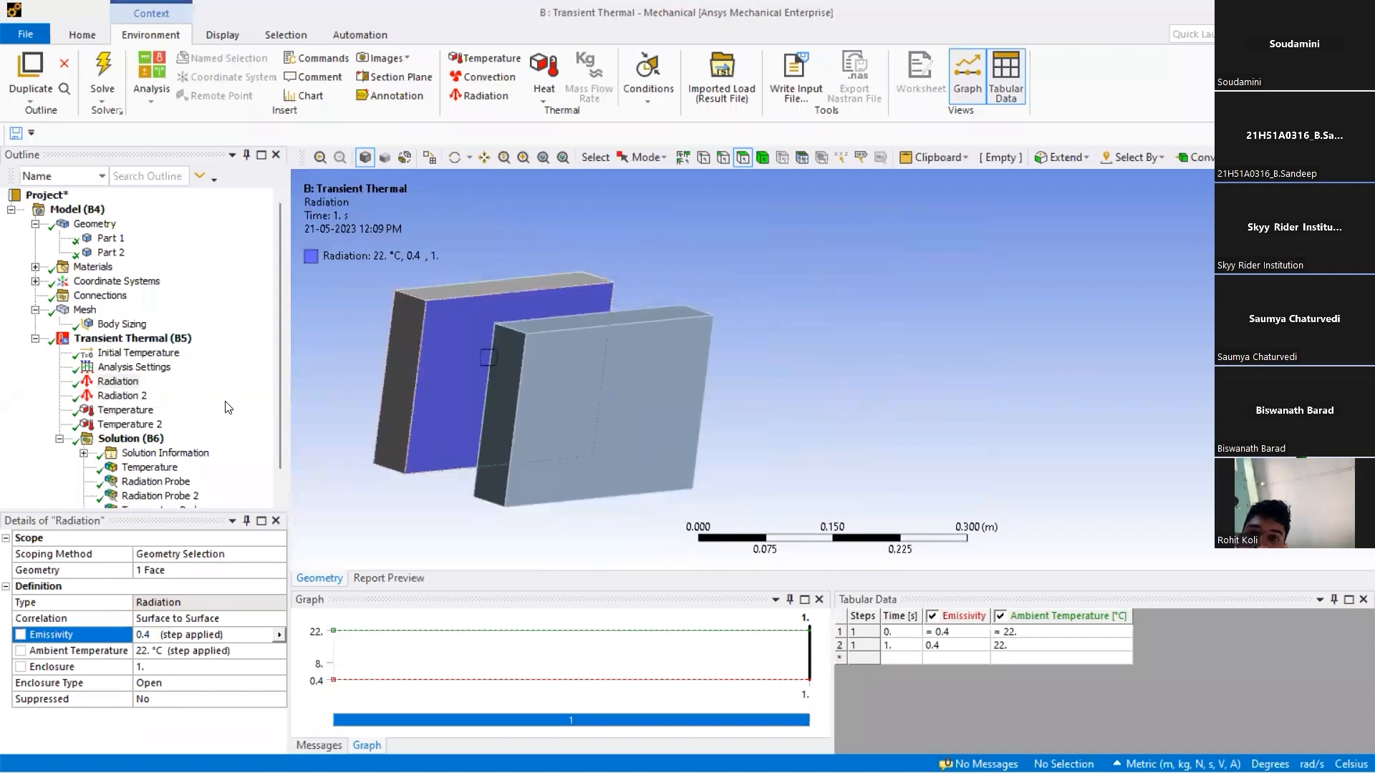
click(121, 396)
middle_drag(638, 381, 159, 361)
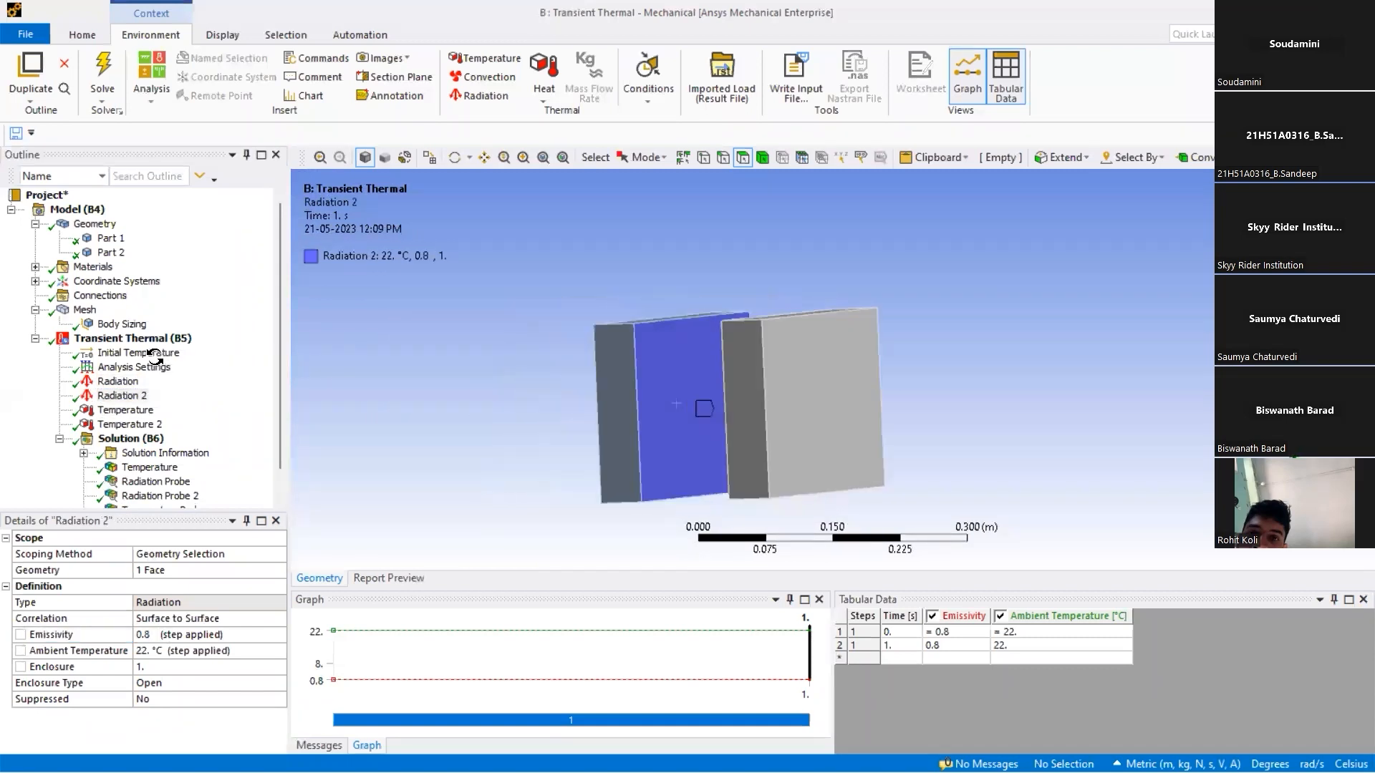
View the Radiation Probe 2 results and examine the outgoing net radiation.
scroll(149, 441, down, 1)
click(152, 453)
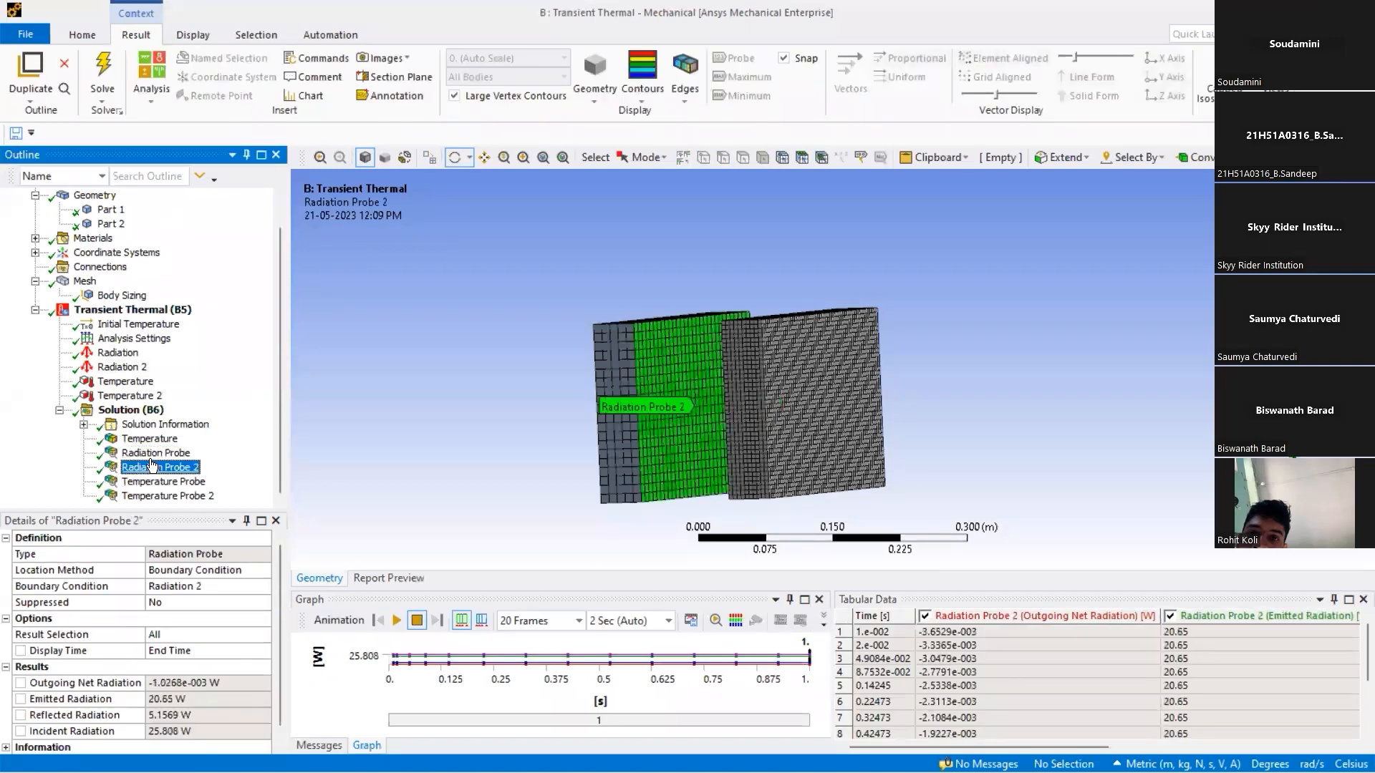
click(153, 468)
drag(227, 683, 150, 684)
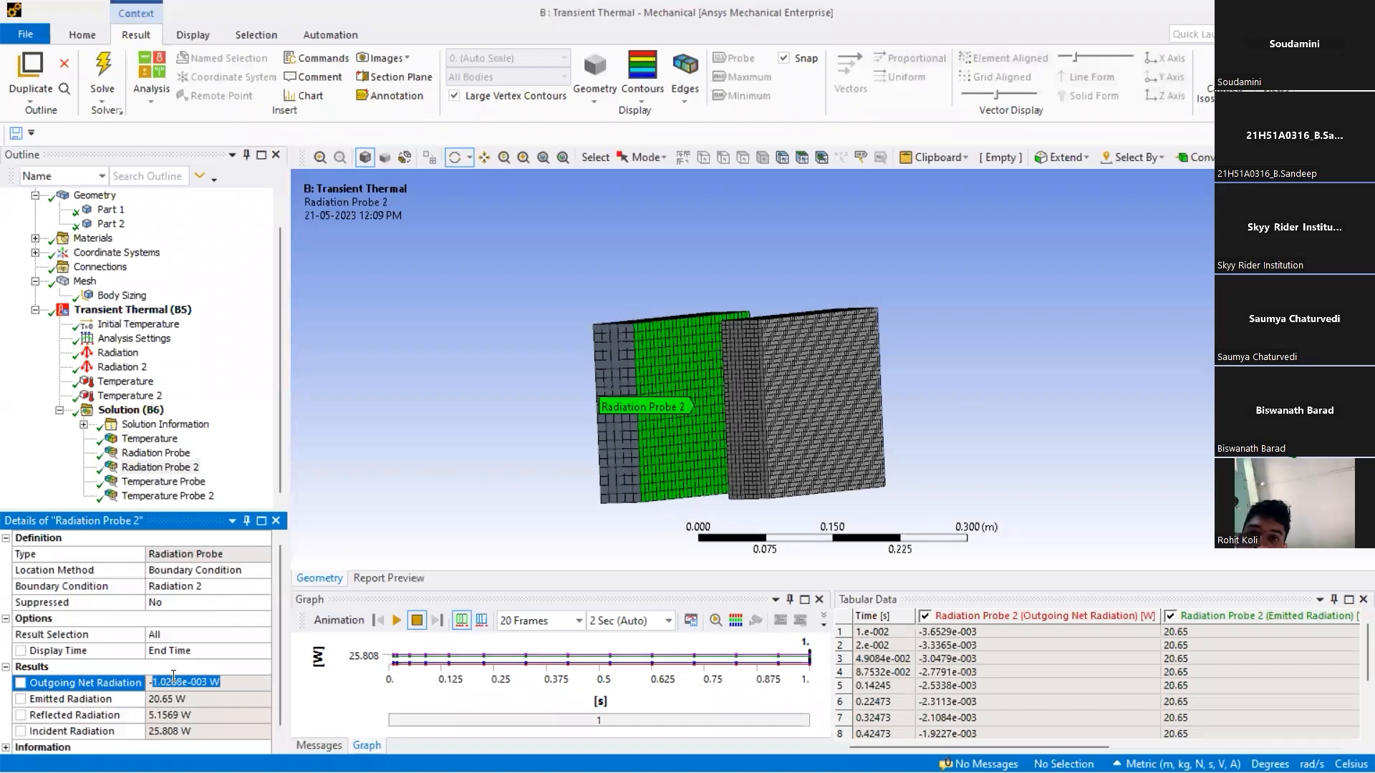
Recheck the Radiation 2 emissivity, and view the Radiation Probe 2 and Temperature Probe results.
click(127, 369)
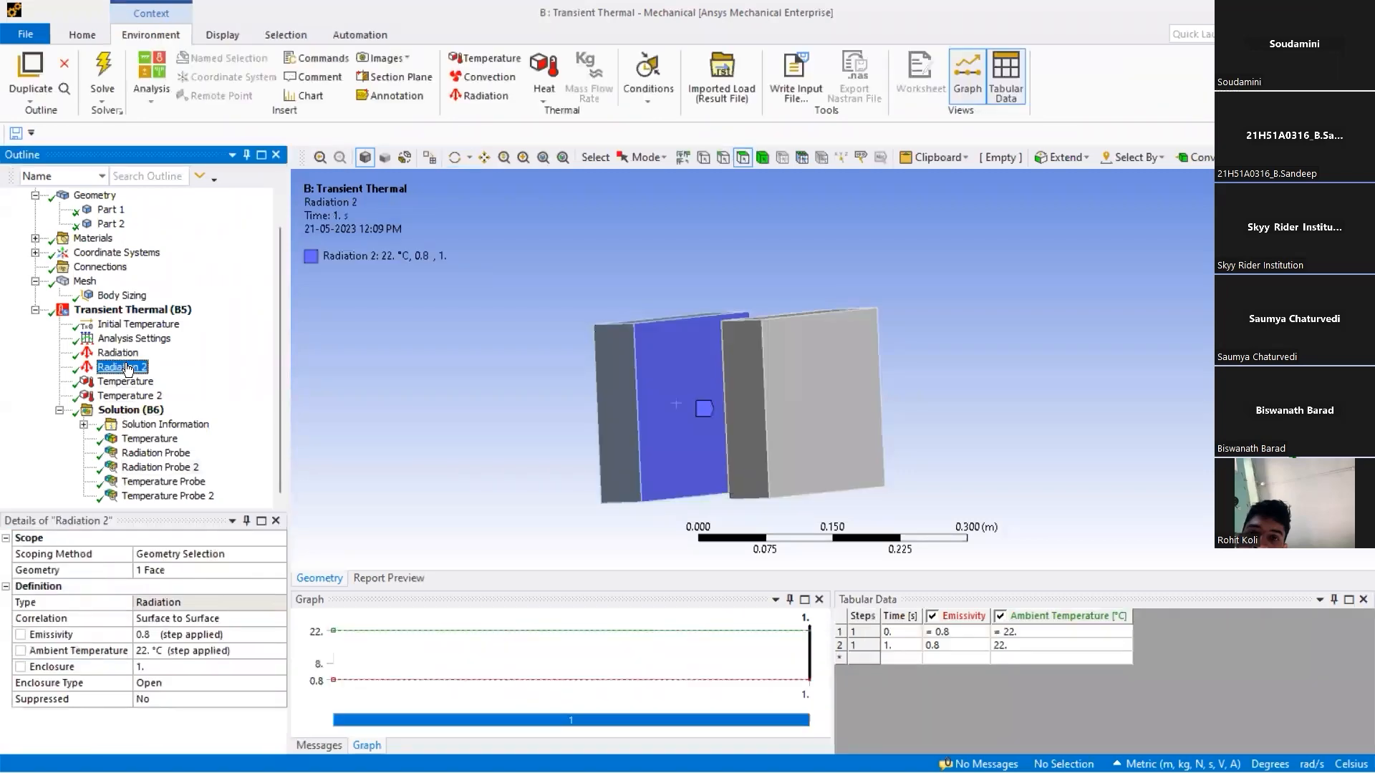
click(165, 634)
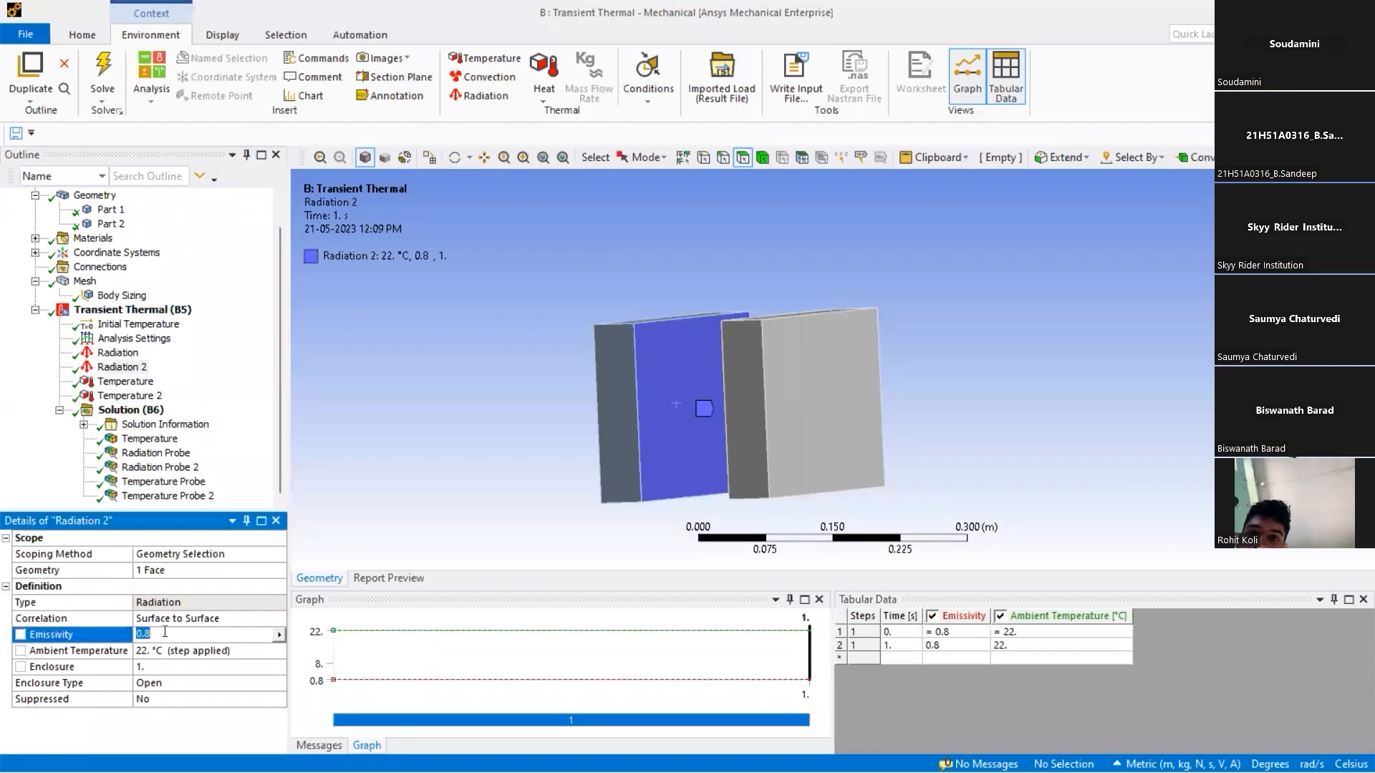
click(41, 476)
click(175, 635)
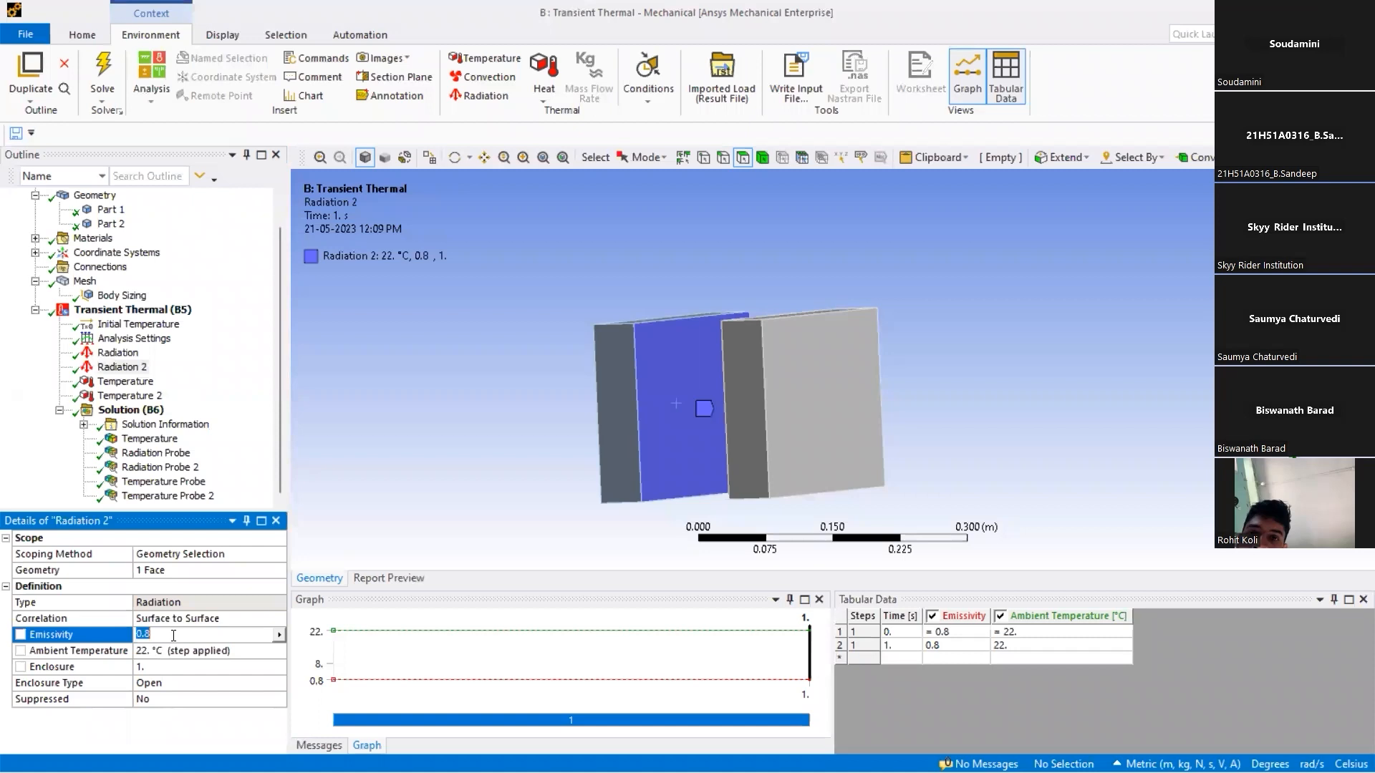
click(60, 490)
click(157, 466)
click(160, 482)
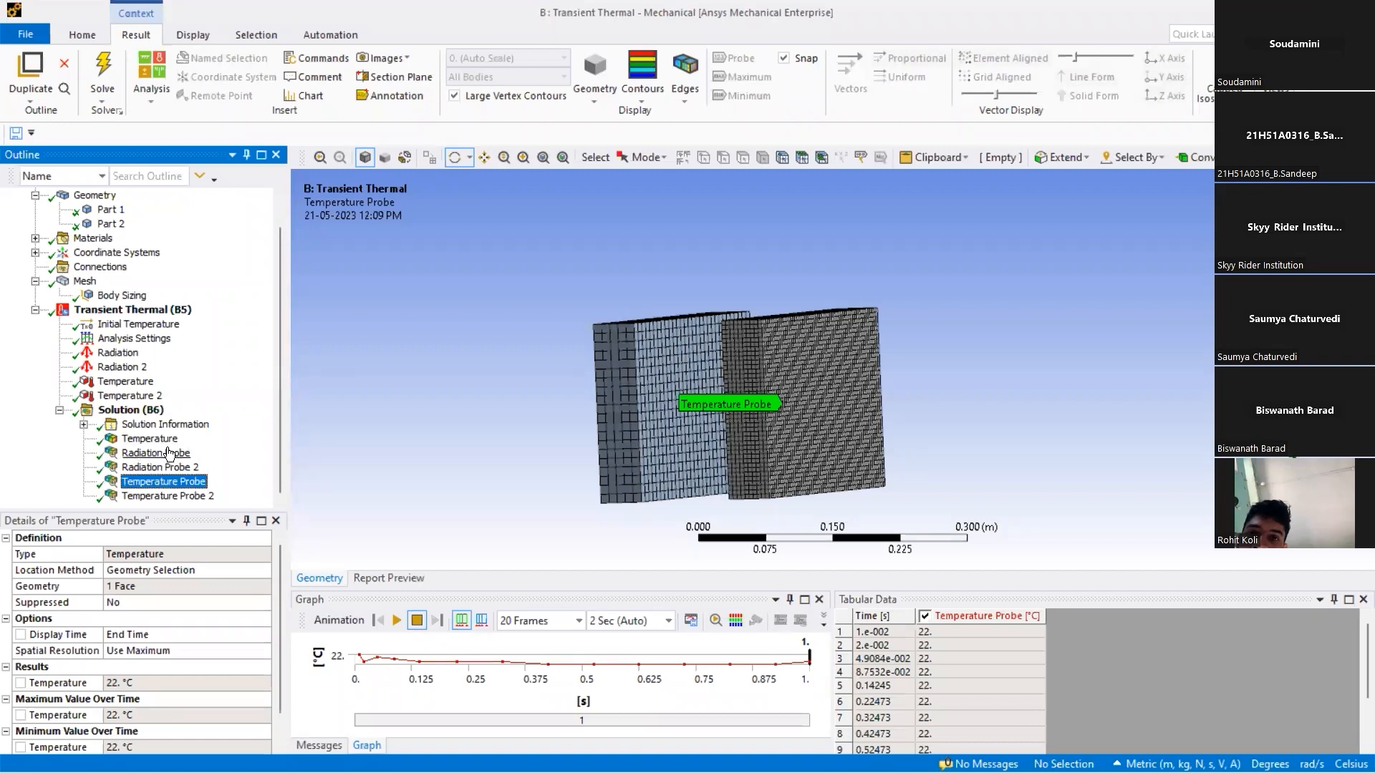
View the Temperature Probe 2 result, then check the analysis settings and the Radiation load's ambient temperature and emissivity.
click(183, 496)
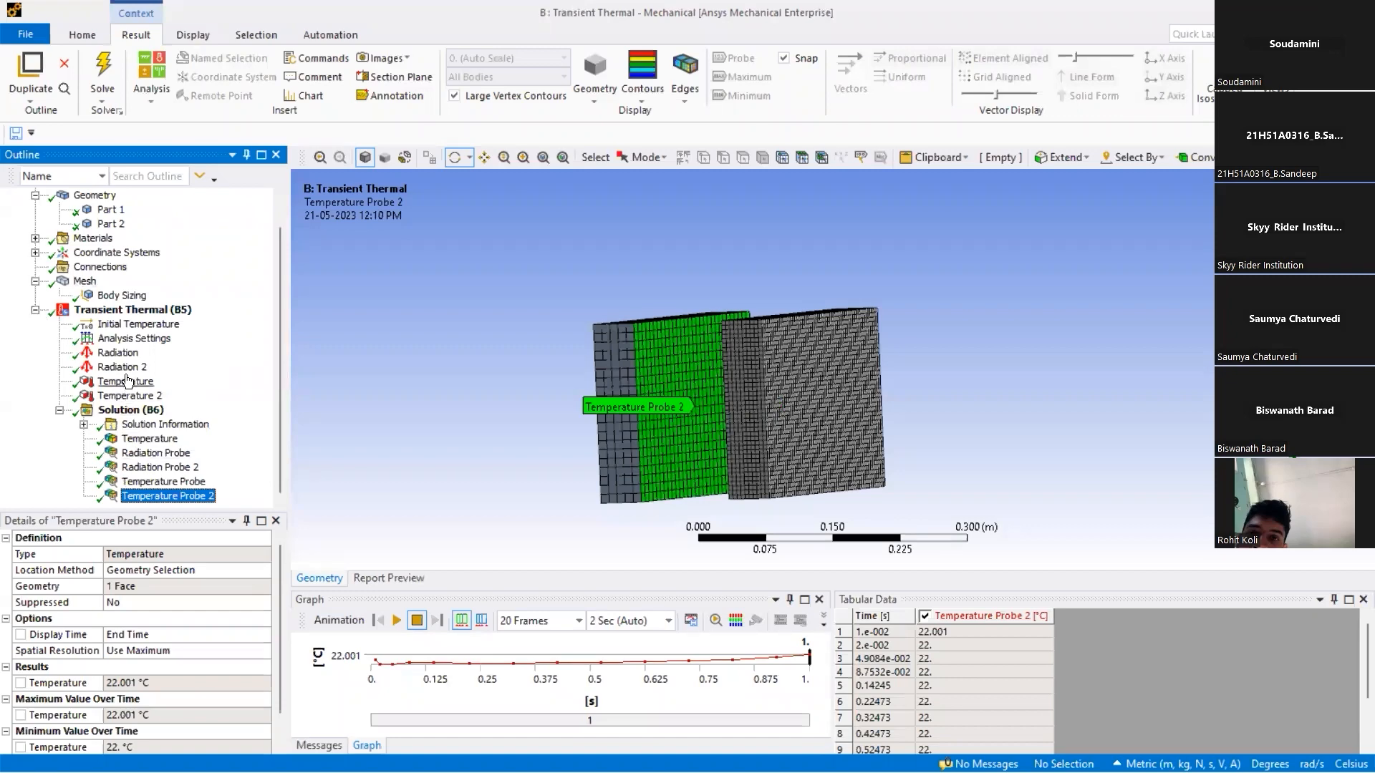
click(131, 343)
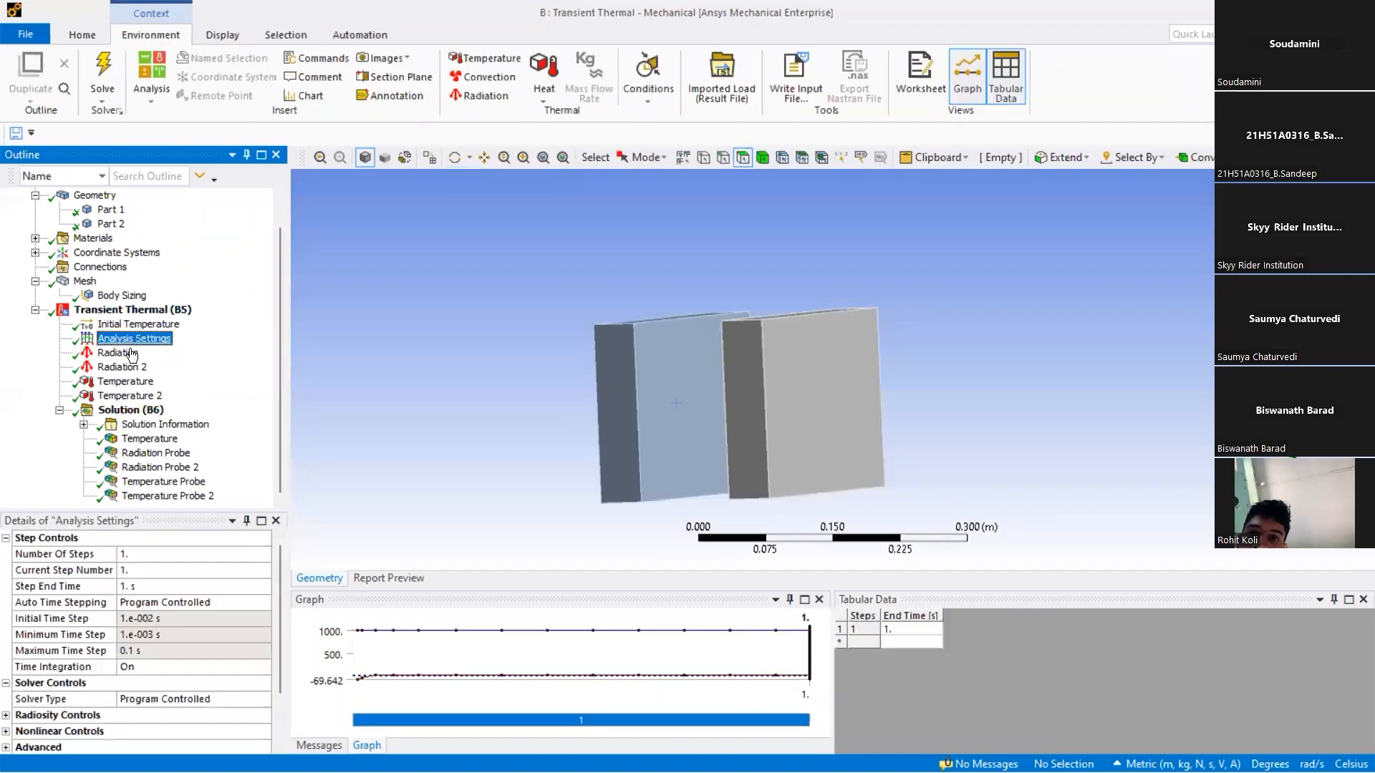
click(120, 354)
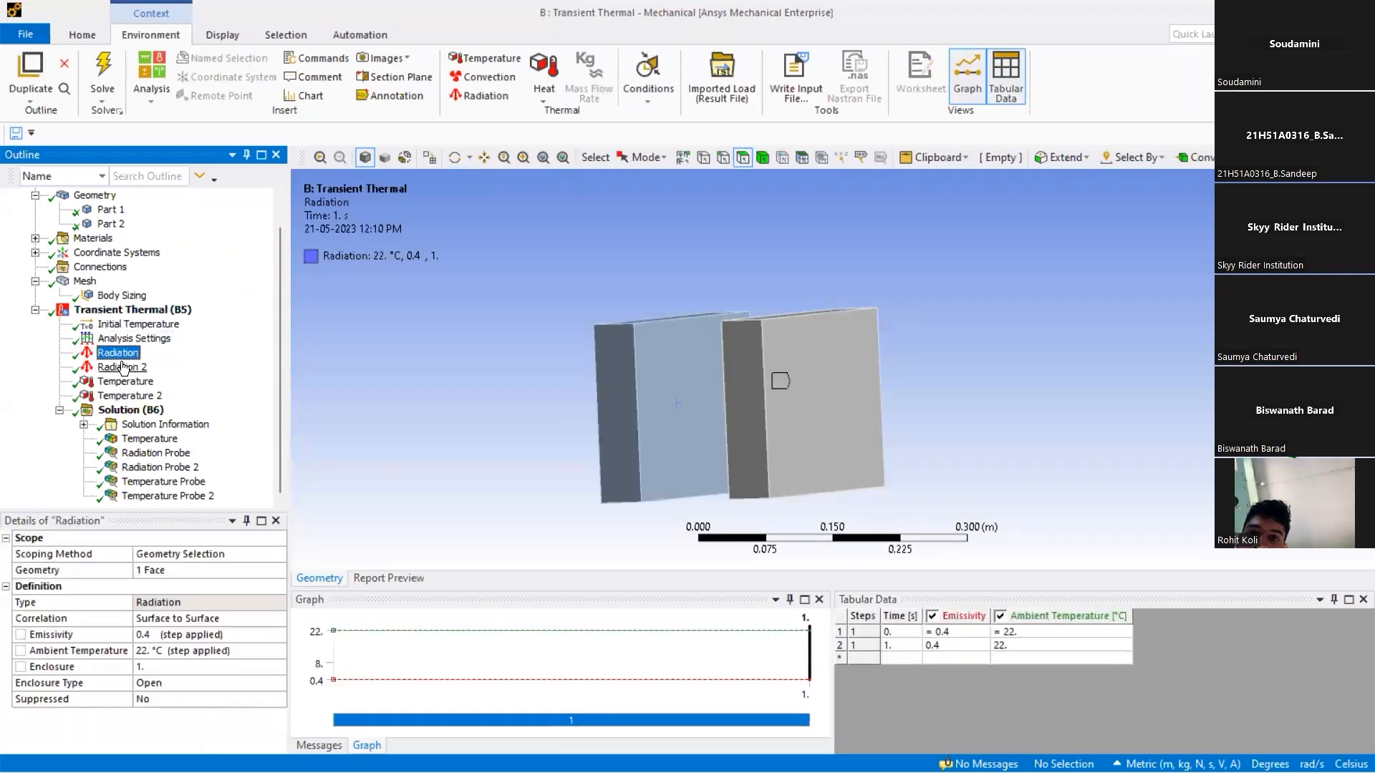
click(169, 649)
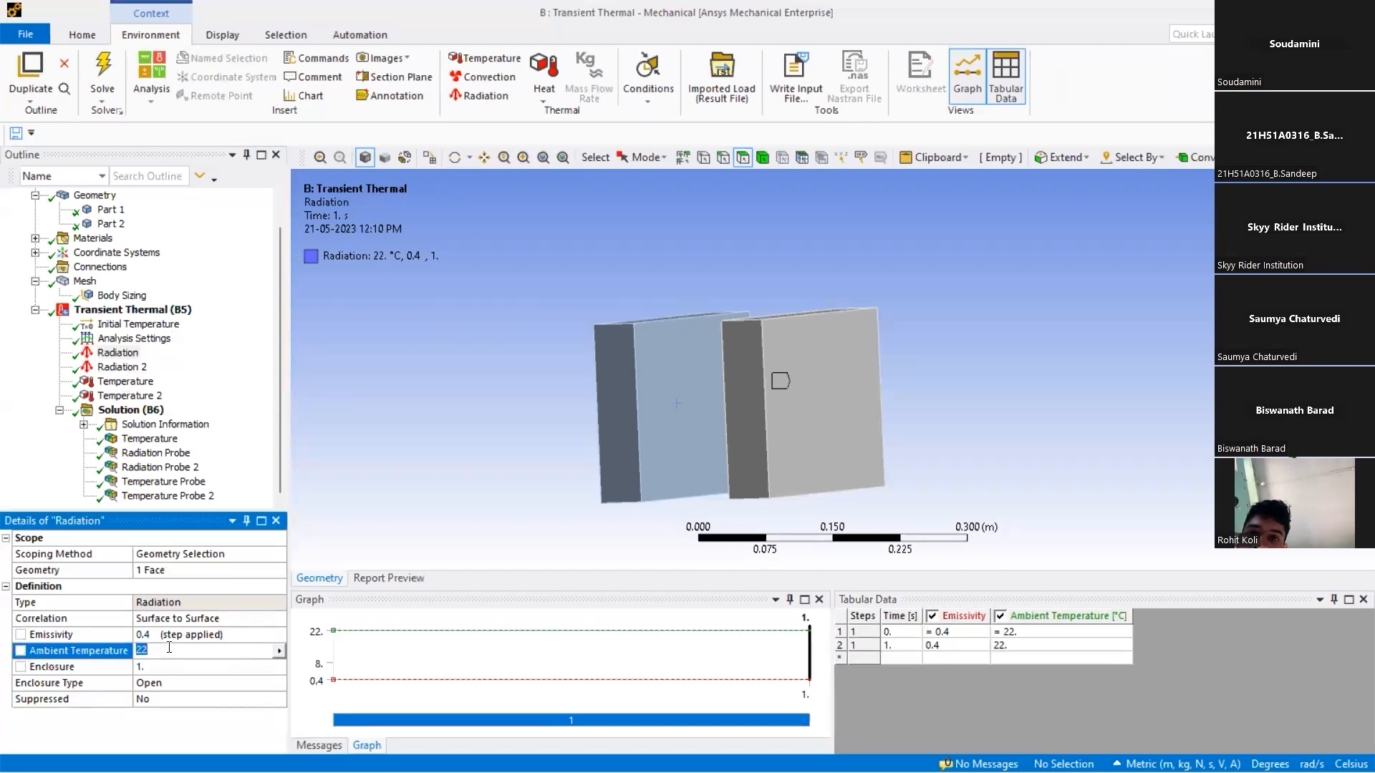
click(114, 635)
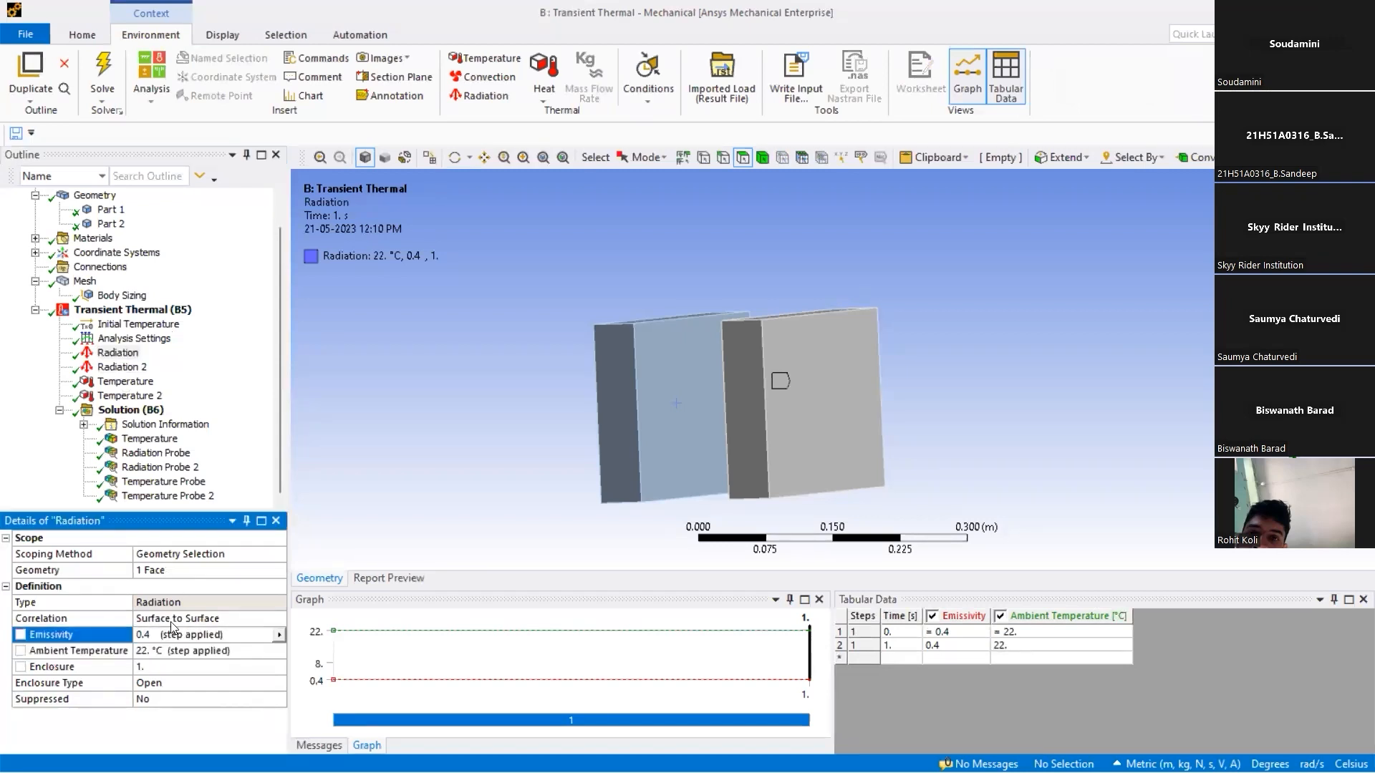
Check the Temperature and Temperature 2 loads on the two bars.
click(125, 381)
middle_drag(630, 401, 630, 438)
click(129, 395)
Review the Temperature result and all four radiation and temperature probe results in the solution.
click(152, 439)
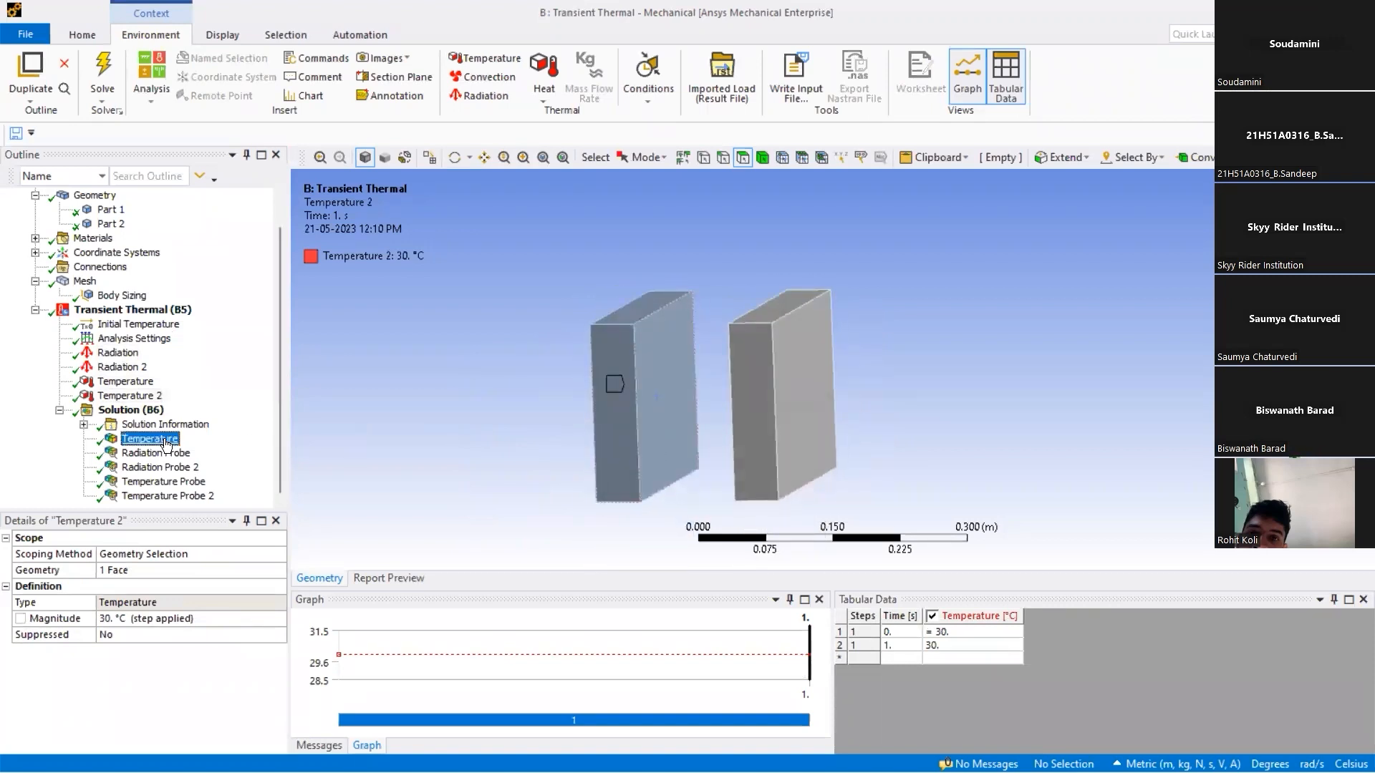
click(166, 454)
click(163, 468)
click(160, 482)
click(157, 496)
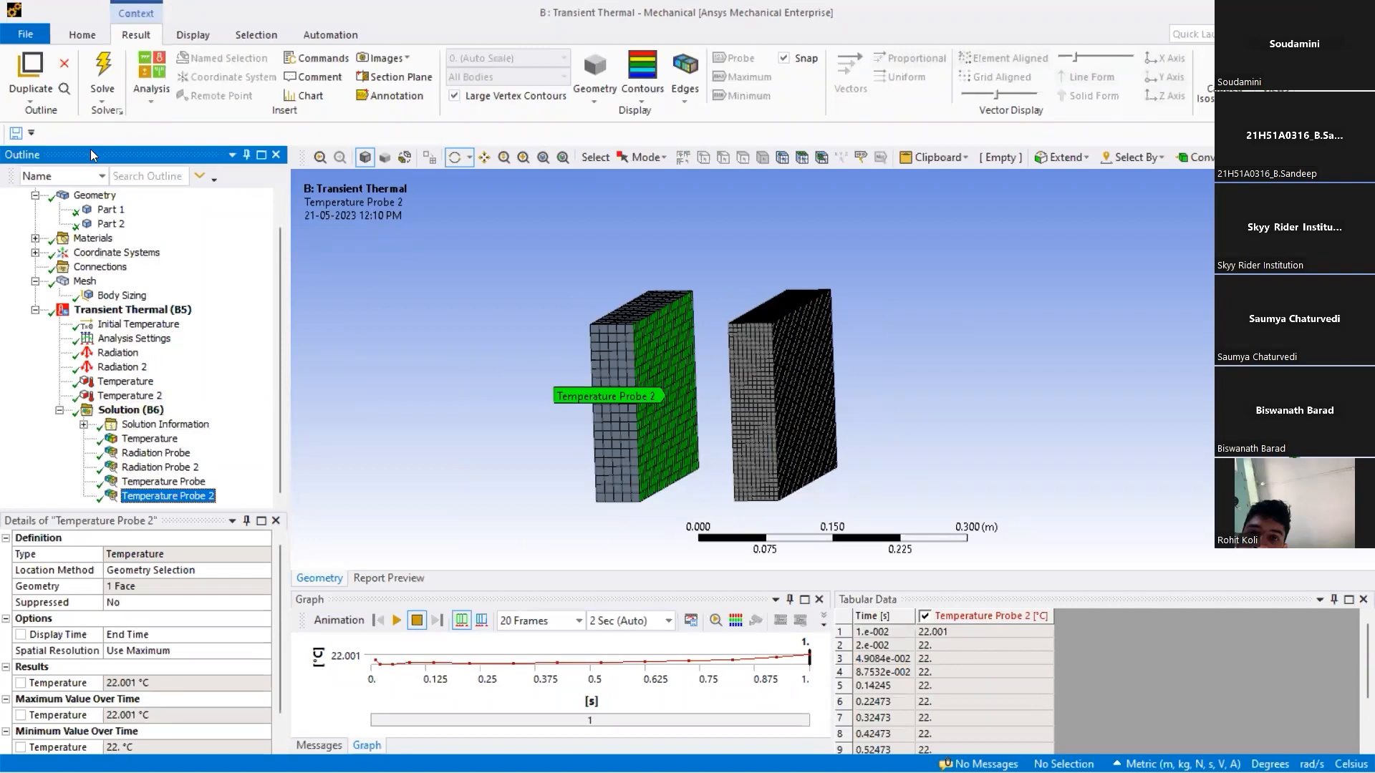
Generate the project's report preview and look through it down to the Structural Steel material data.
click(76, 36)
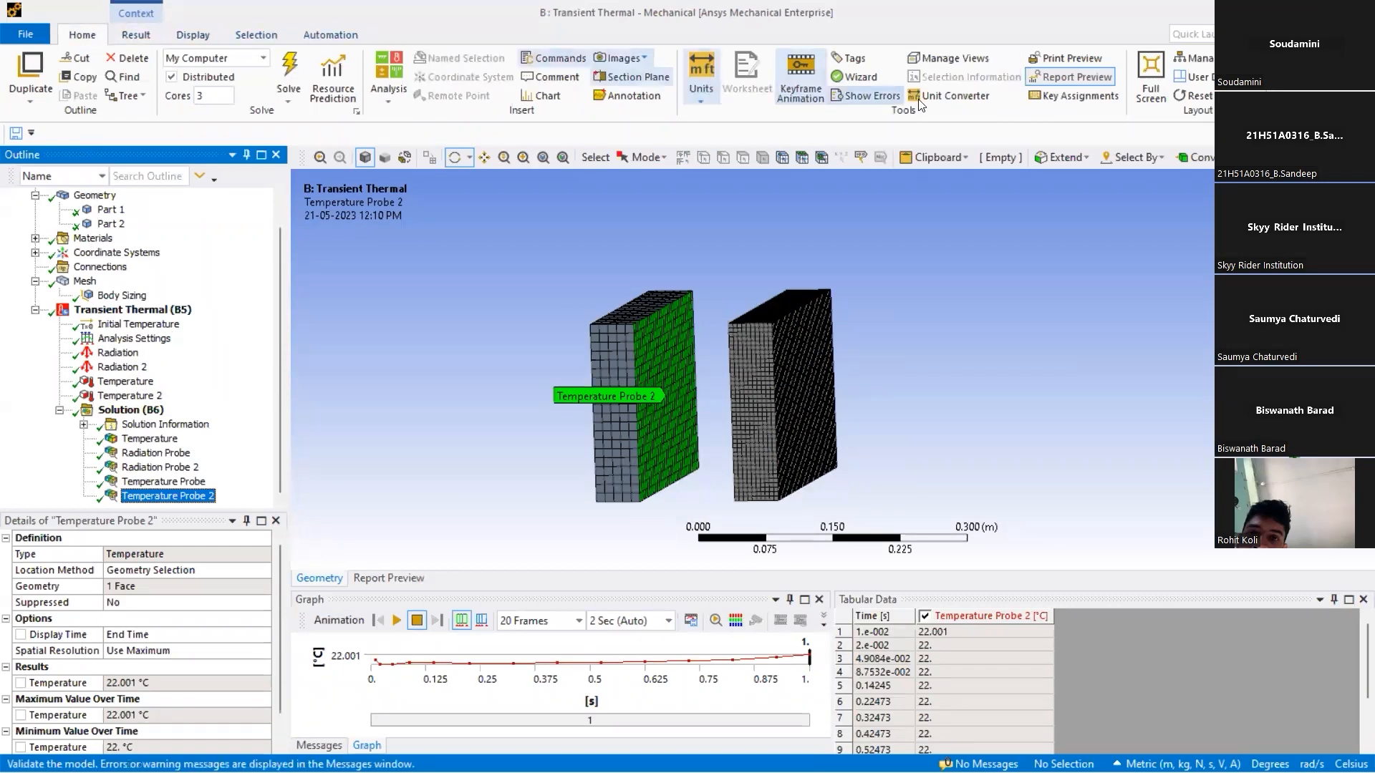
click(1056, 80)
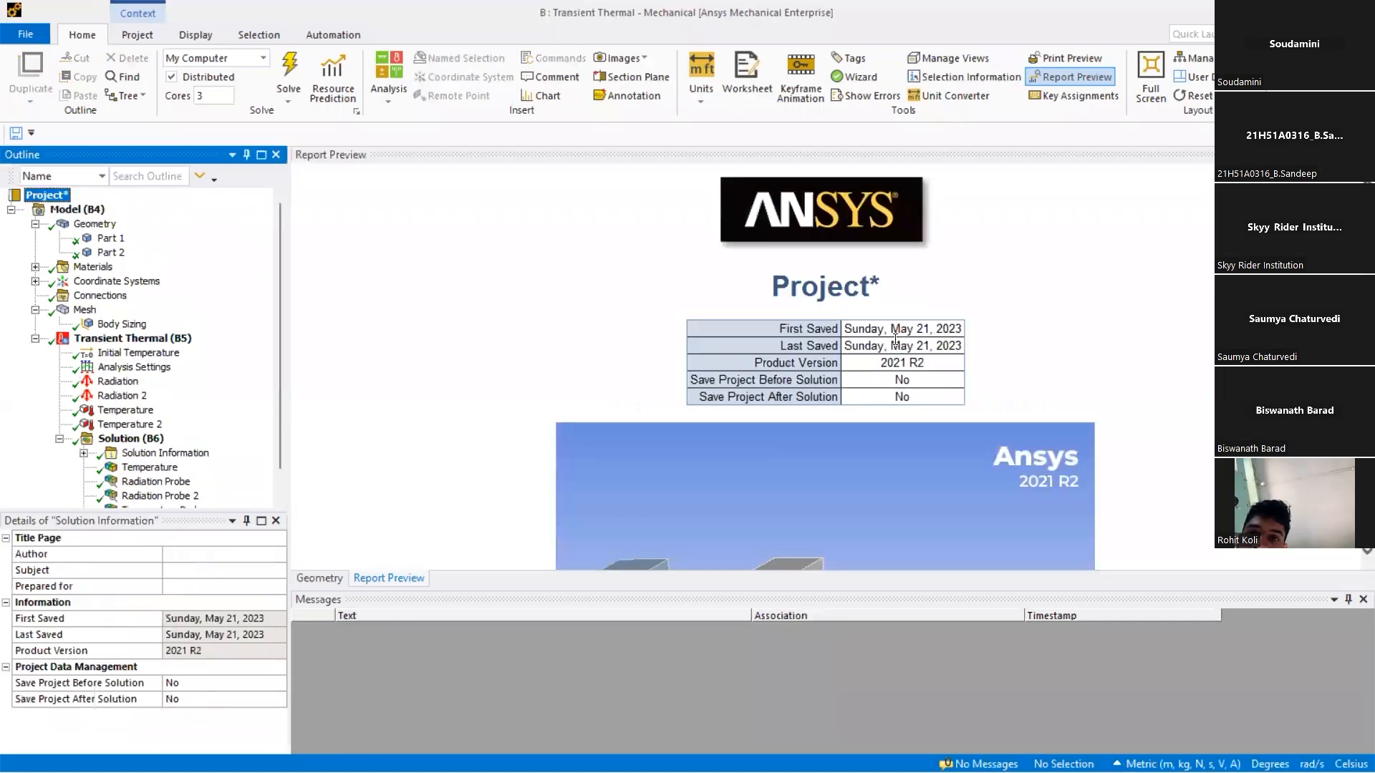
scroll(910, 335, down, 9)
scroll(752, 365, down, 20)
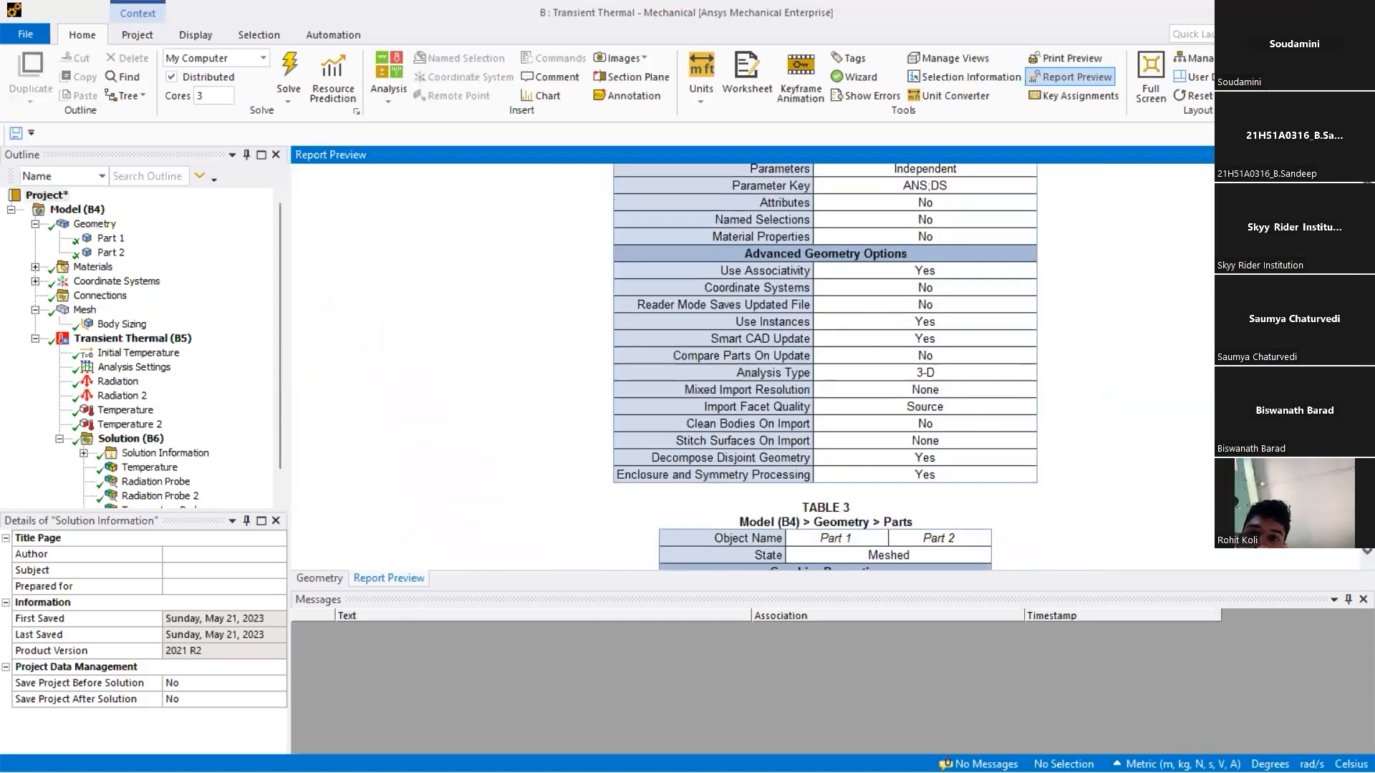
scroll(752, 366, down, 15)
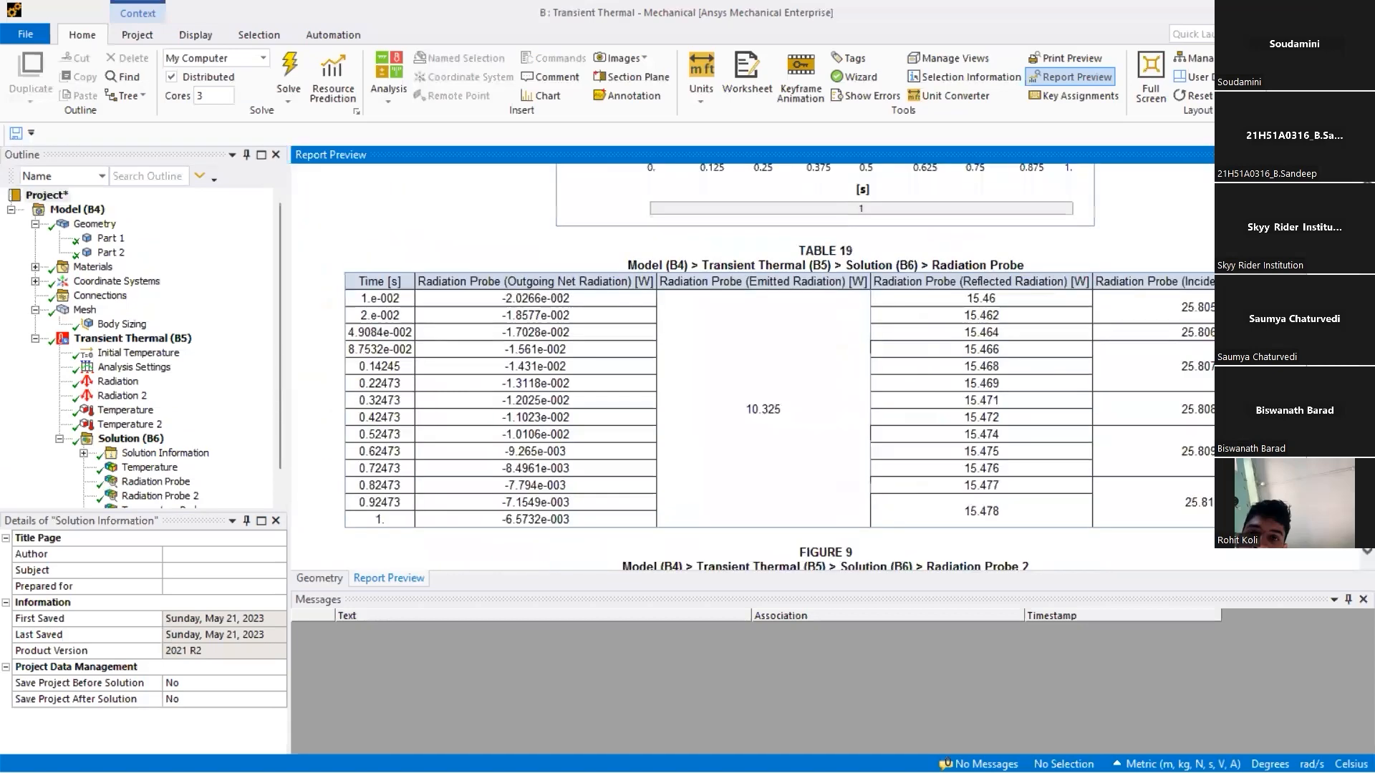
scroll(752, 365, up, 4)
scroll(752, 366, down, 2)
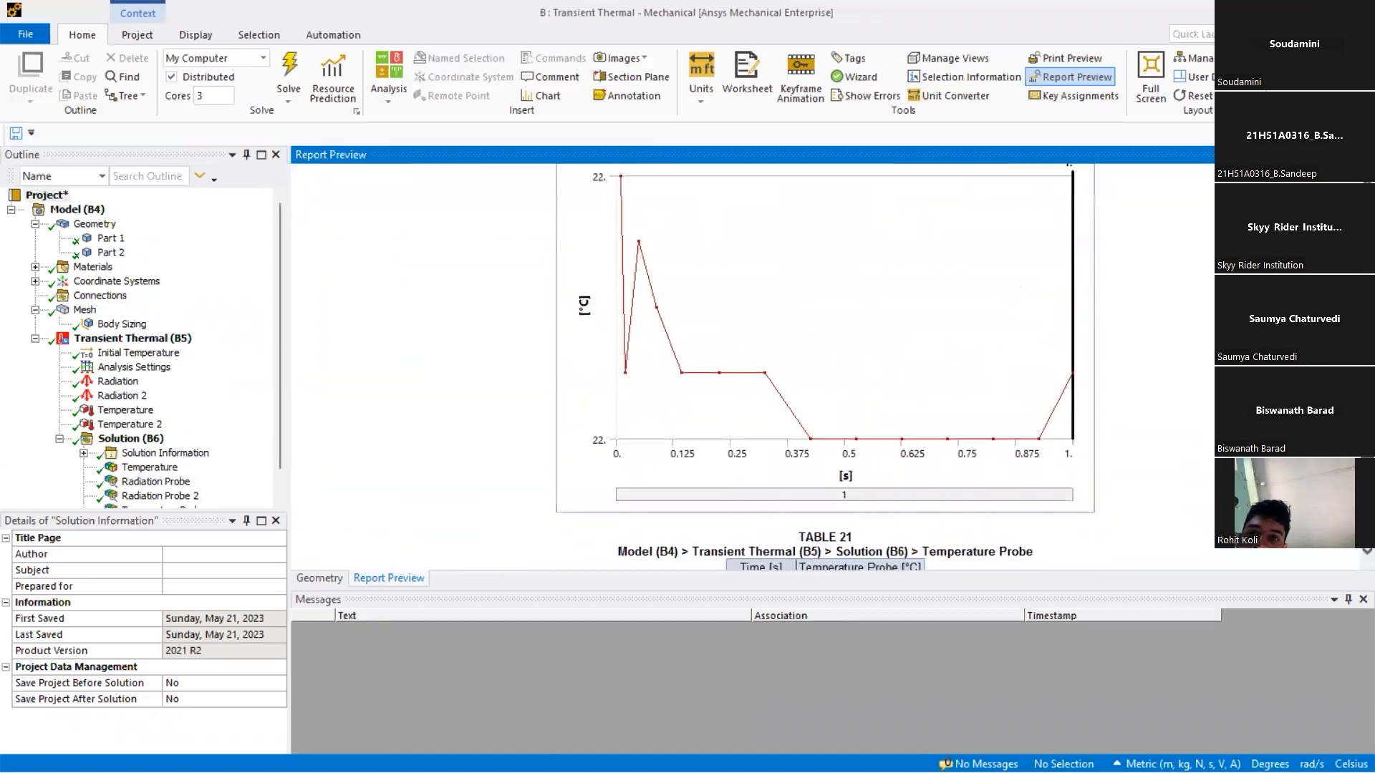
scroll(752, 365, down, 20)
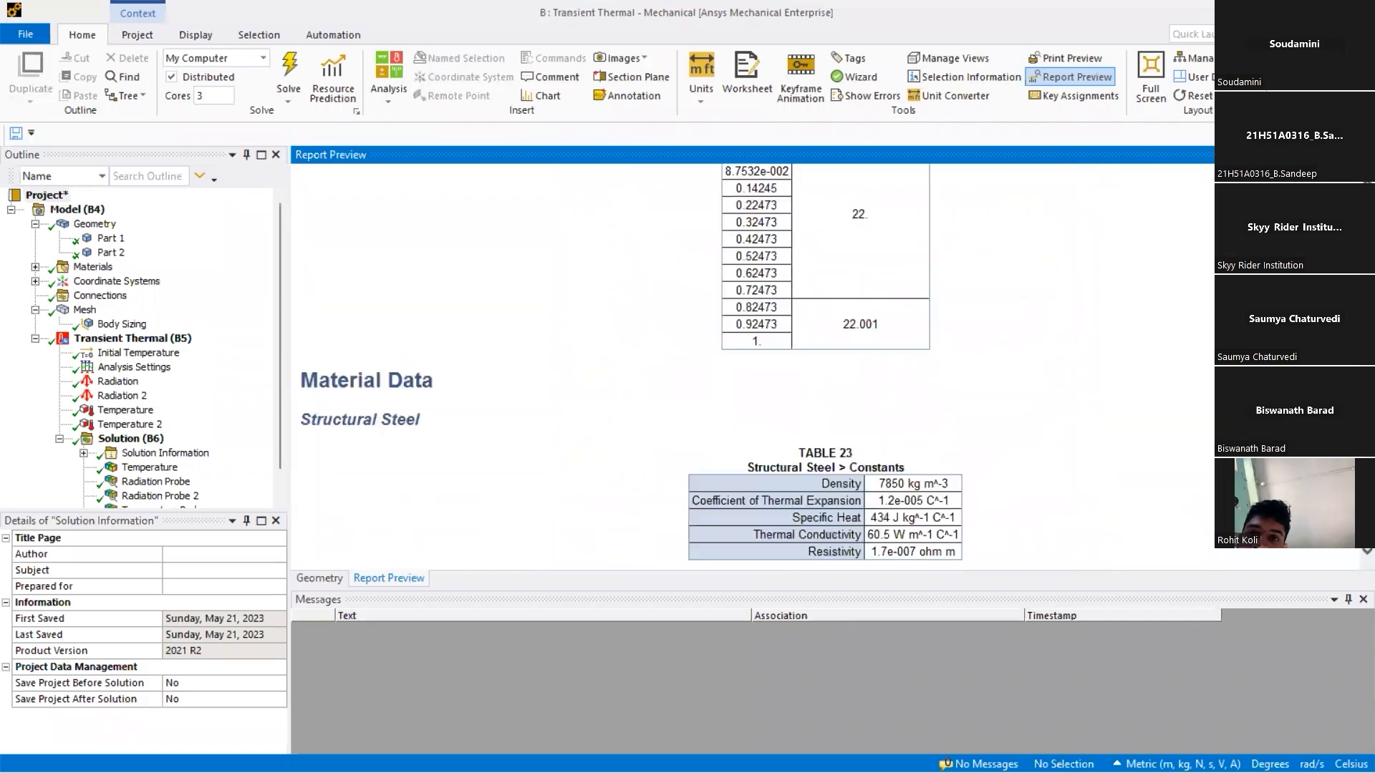
scroll(752, 366, up, 2)
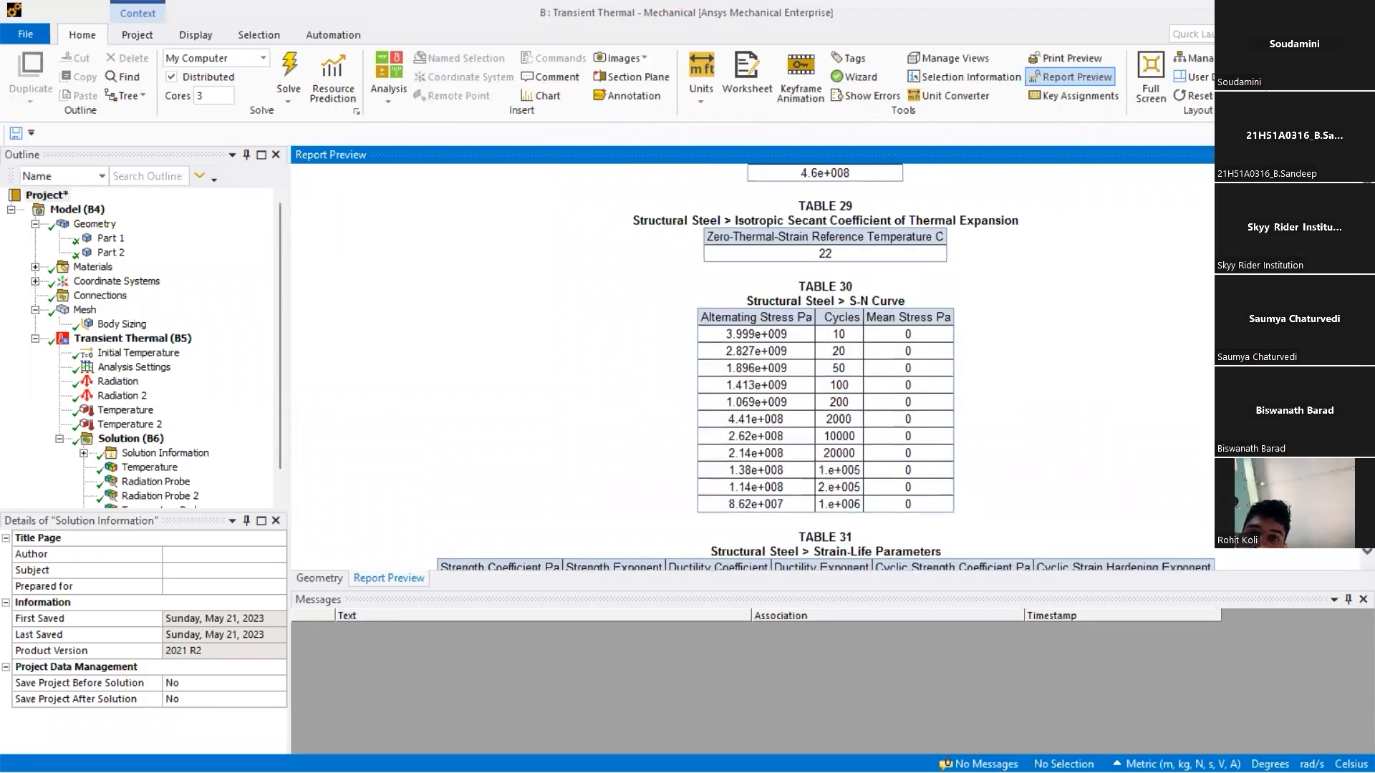
Find the Radiation Probe 2 results table in the report and highlight its title and its time and outgoing net radiation values.
scroll(752, 365, up, 18)
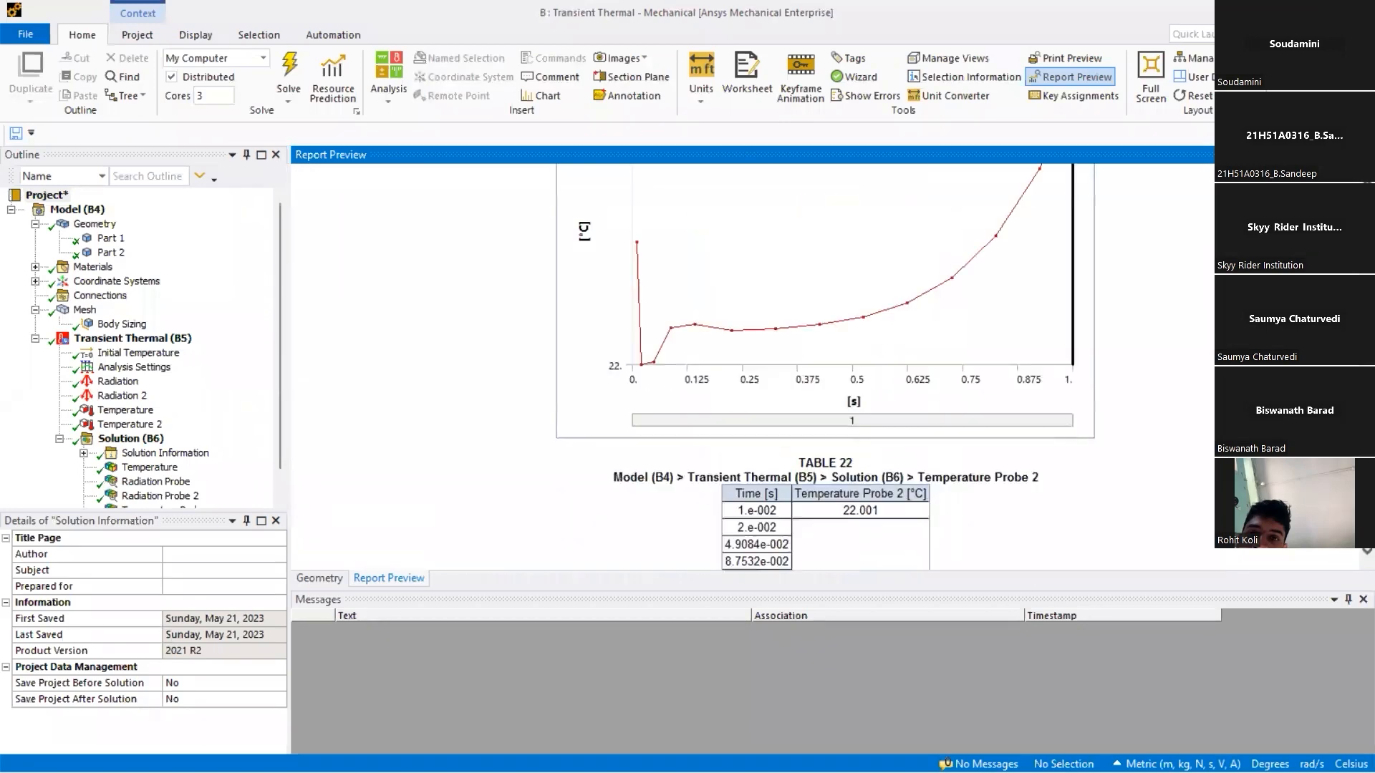
scroll(752, 366, up, 11)
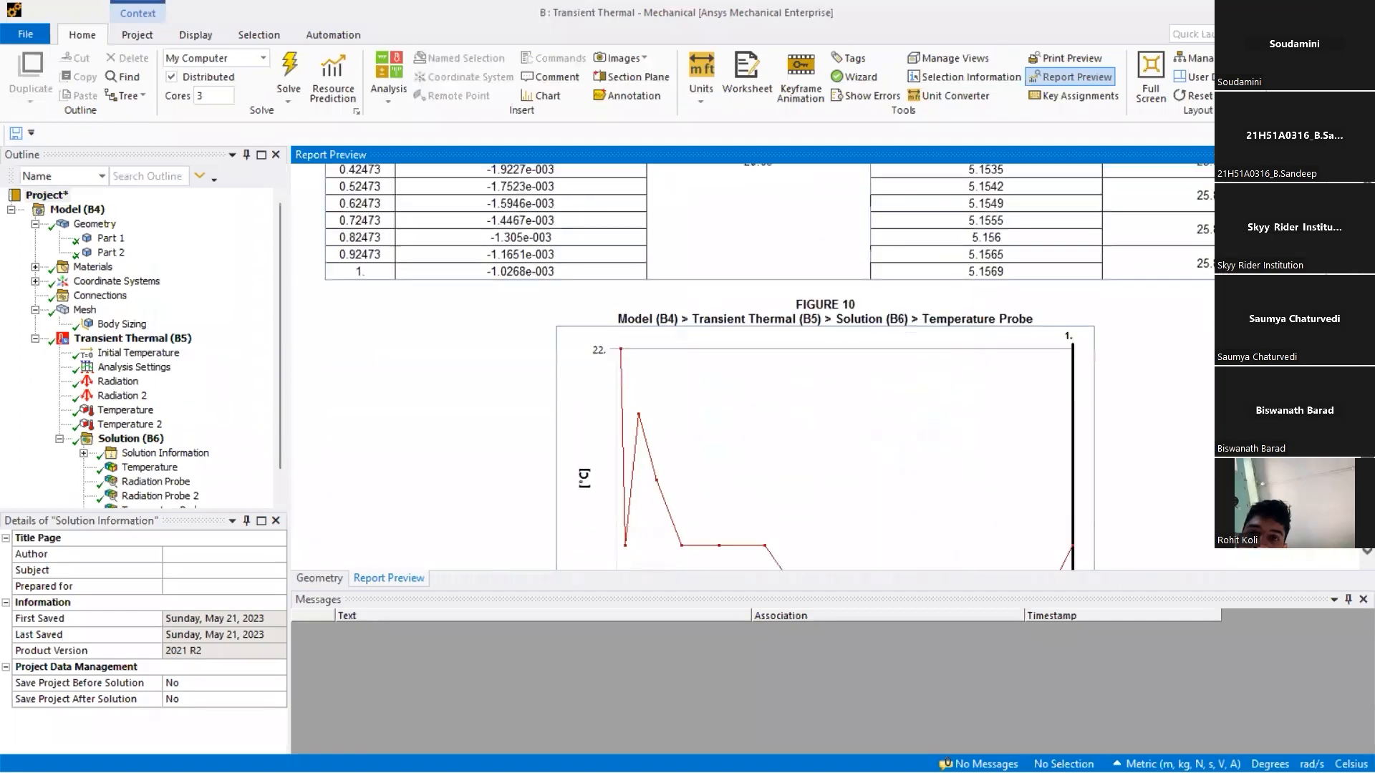
scroll(1081, 224, down, 3)
scroll(773, 235, down, 1)
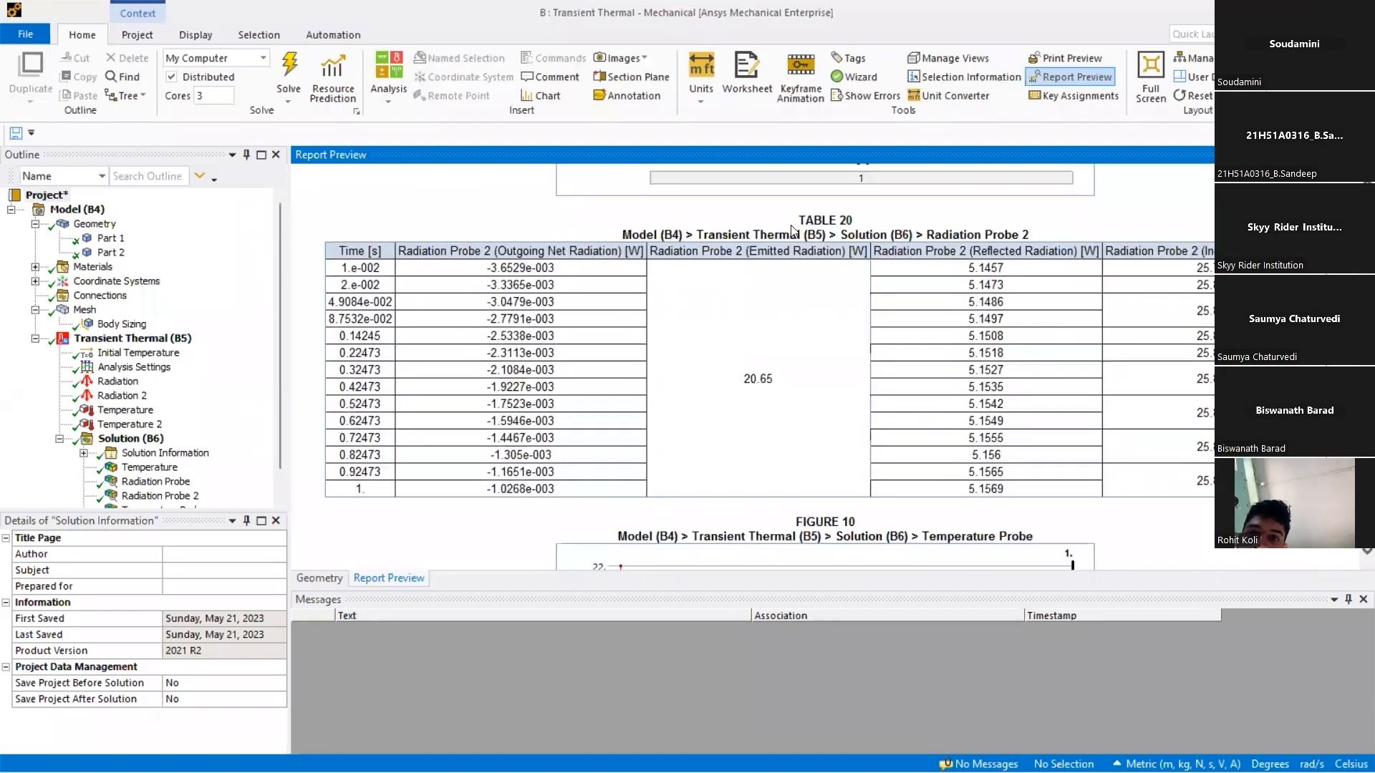
drag(774, 235, 1062, 235)
click(1083, 223)
drag(341, 263, 641, 487)
click(694, 509)
click(1090, 454)
Examine the report's Radiation Probe, probe summary and Temperature tables, and the Temperature - Global Maximum chart.
scroll(944, 455, up, 5)
scroll(944, 454, up, 5)
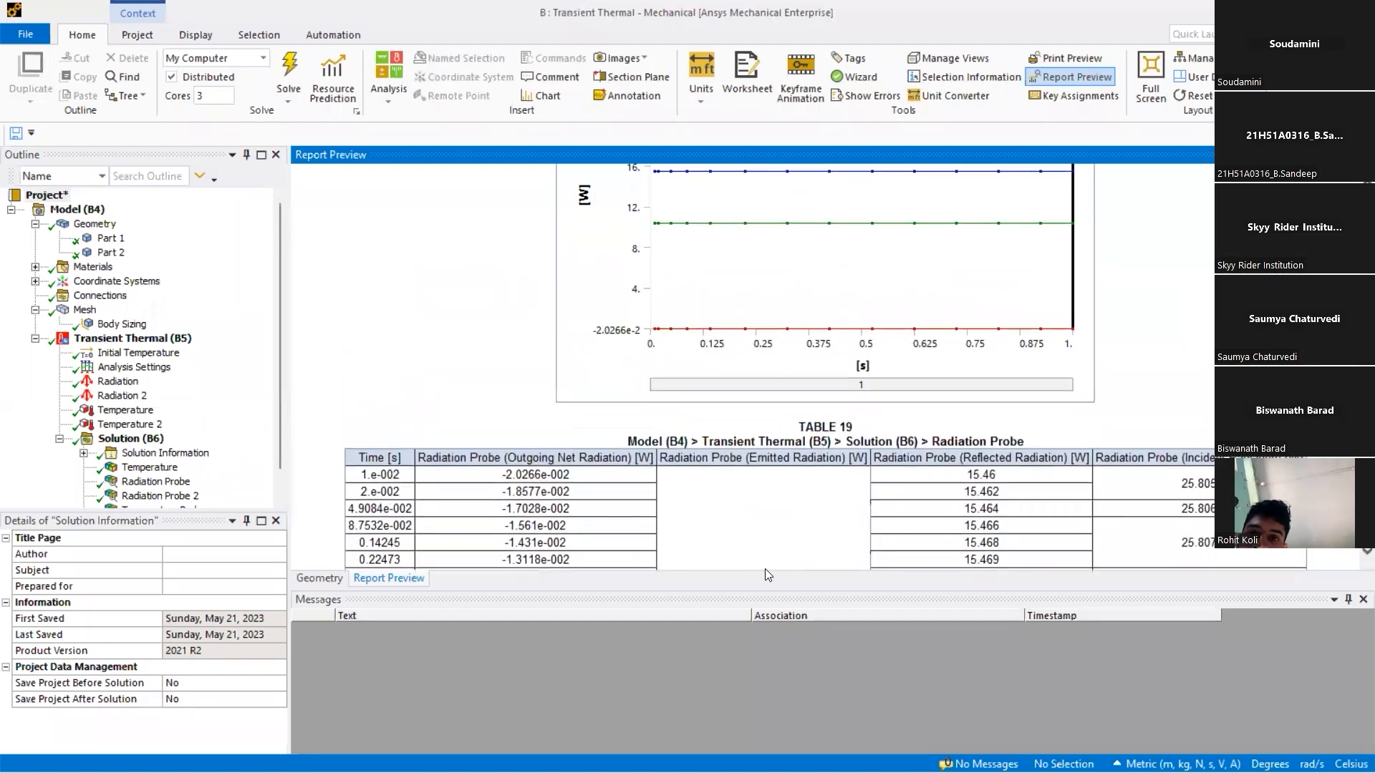
scroll(857, 406, up, 5)
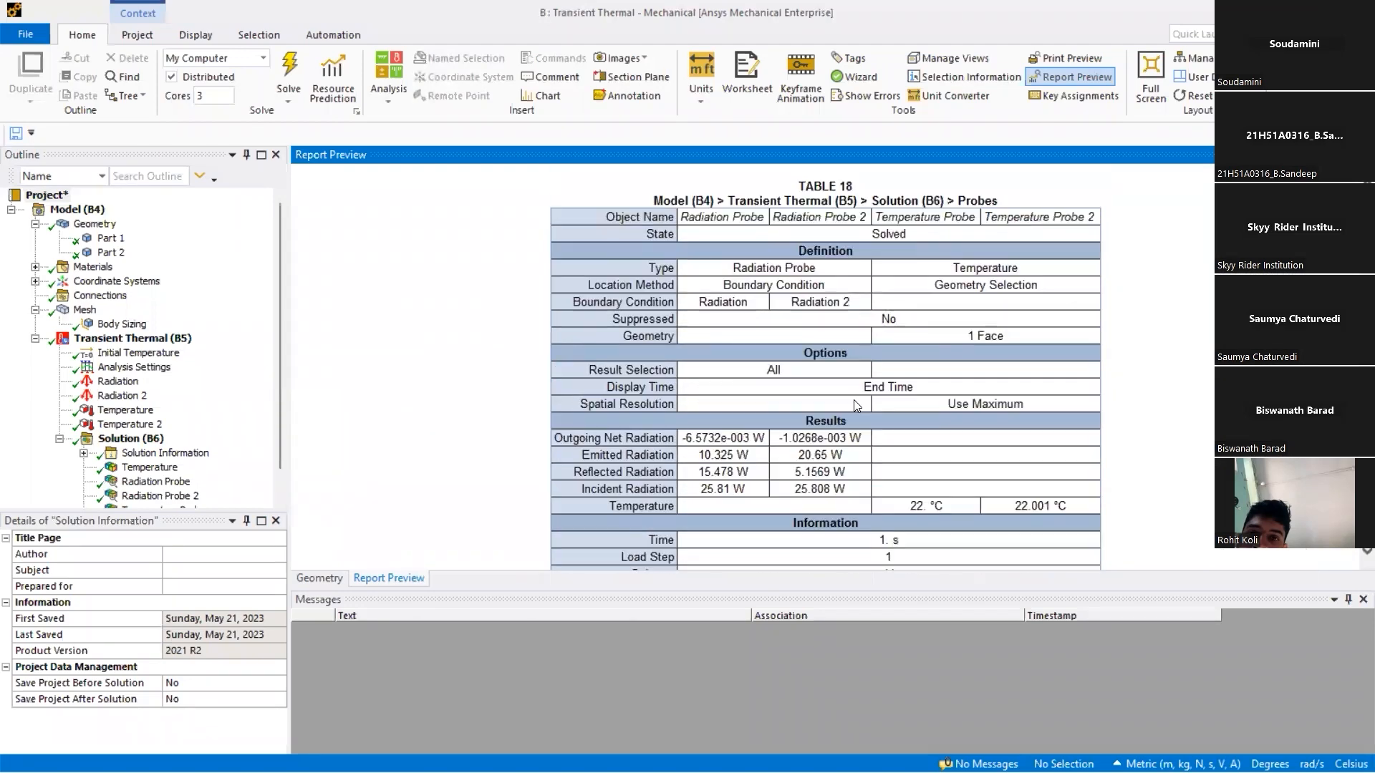
scroll(856, 405, up, 5)
scroll(858, 404, up, 2)
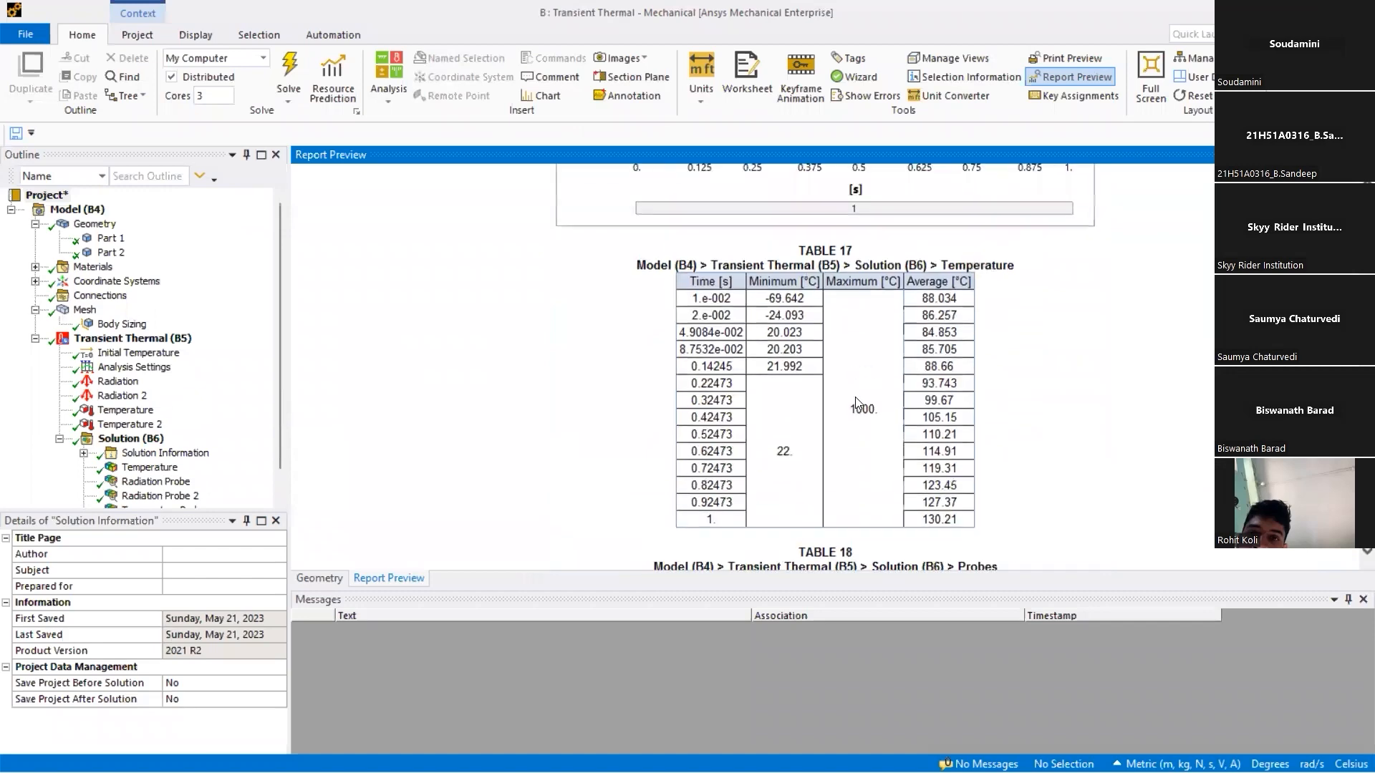
scroll(859, 403, up, 3)
scroll(861, 399, up, 10)
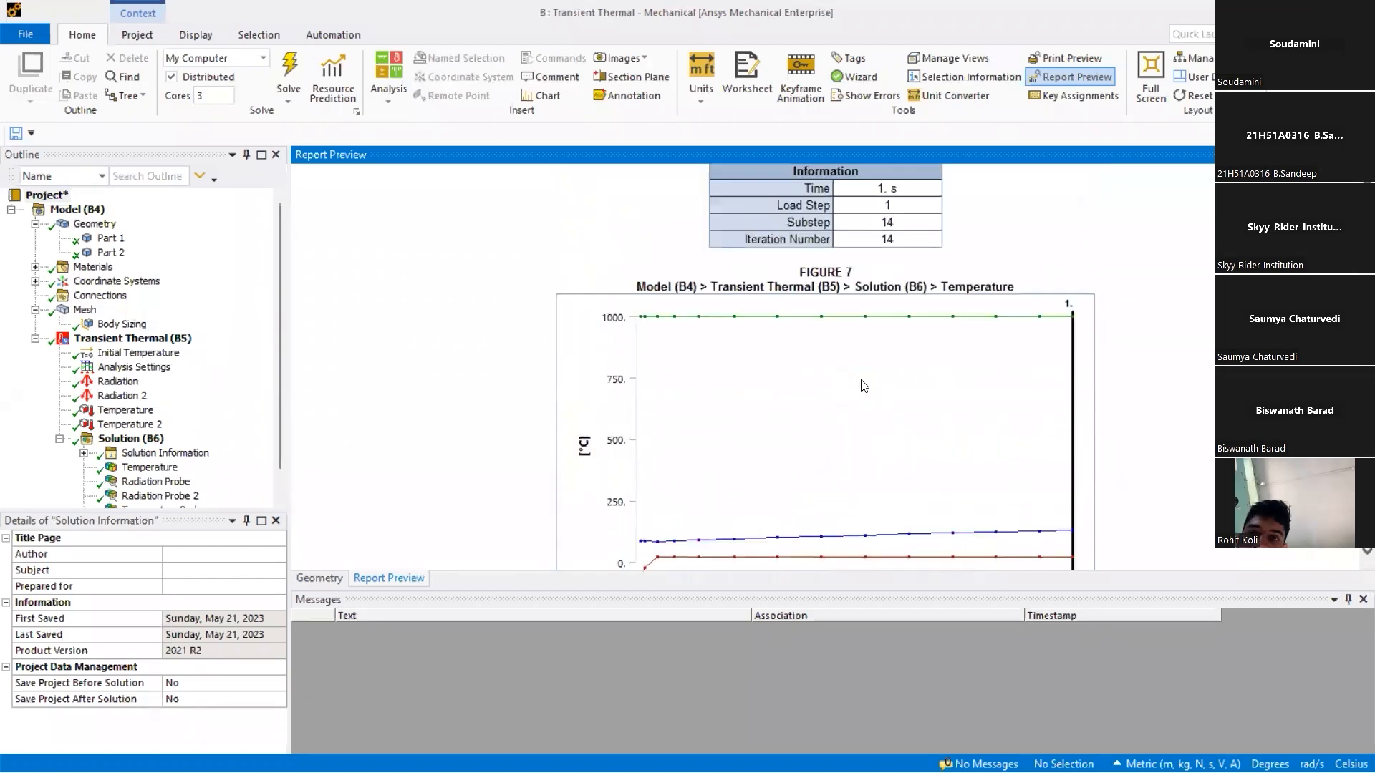
scroll(877, 368, down, 3)
scroll(877, 369, up, 10)
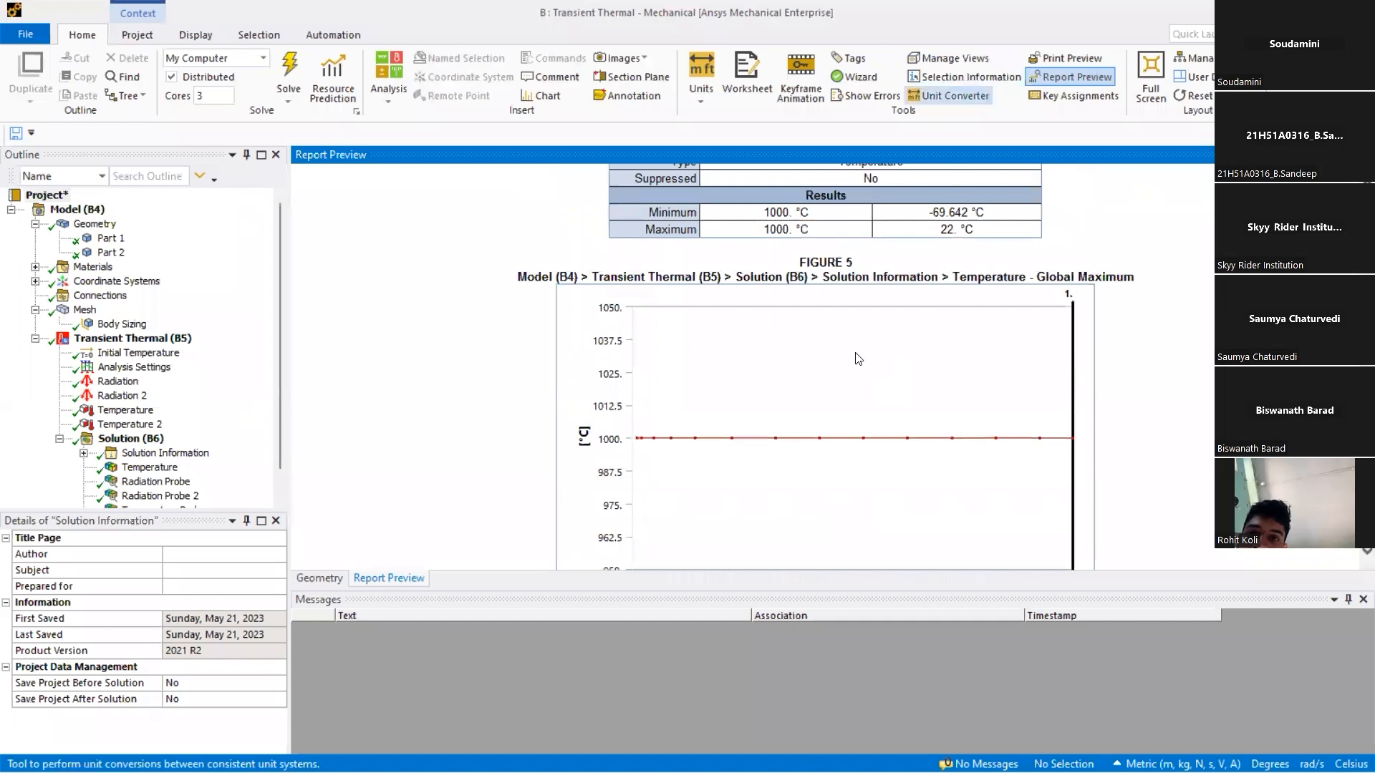
scroll(874, 362, down, 1)
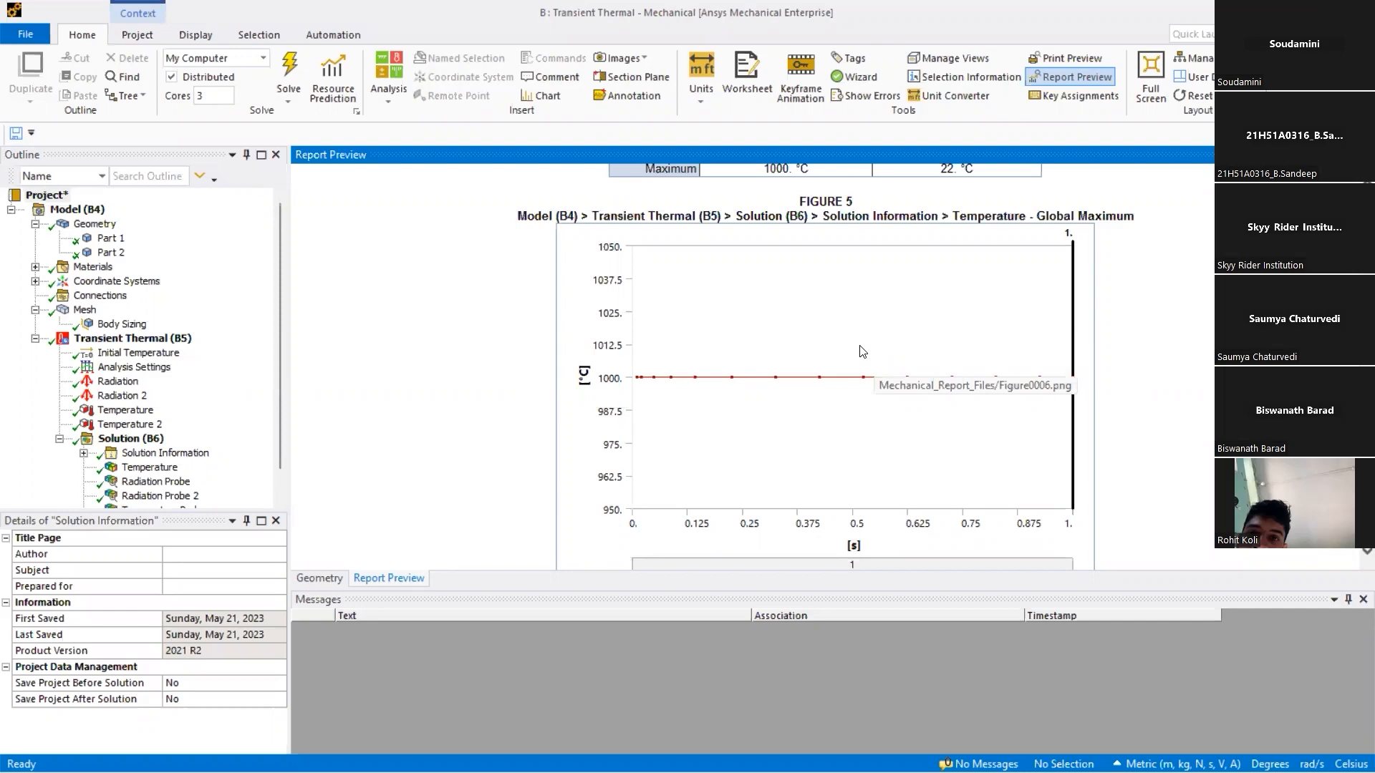
Show the report sections for the solution's Temperature result and its radiation and temperature probes.
click(149, 467)
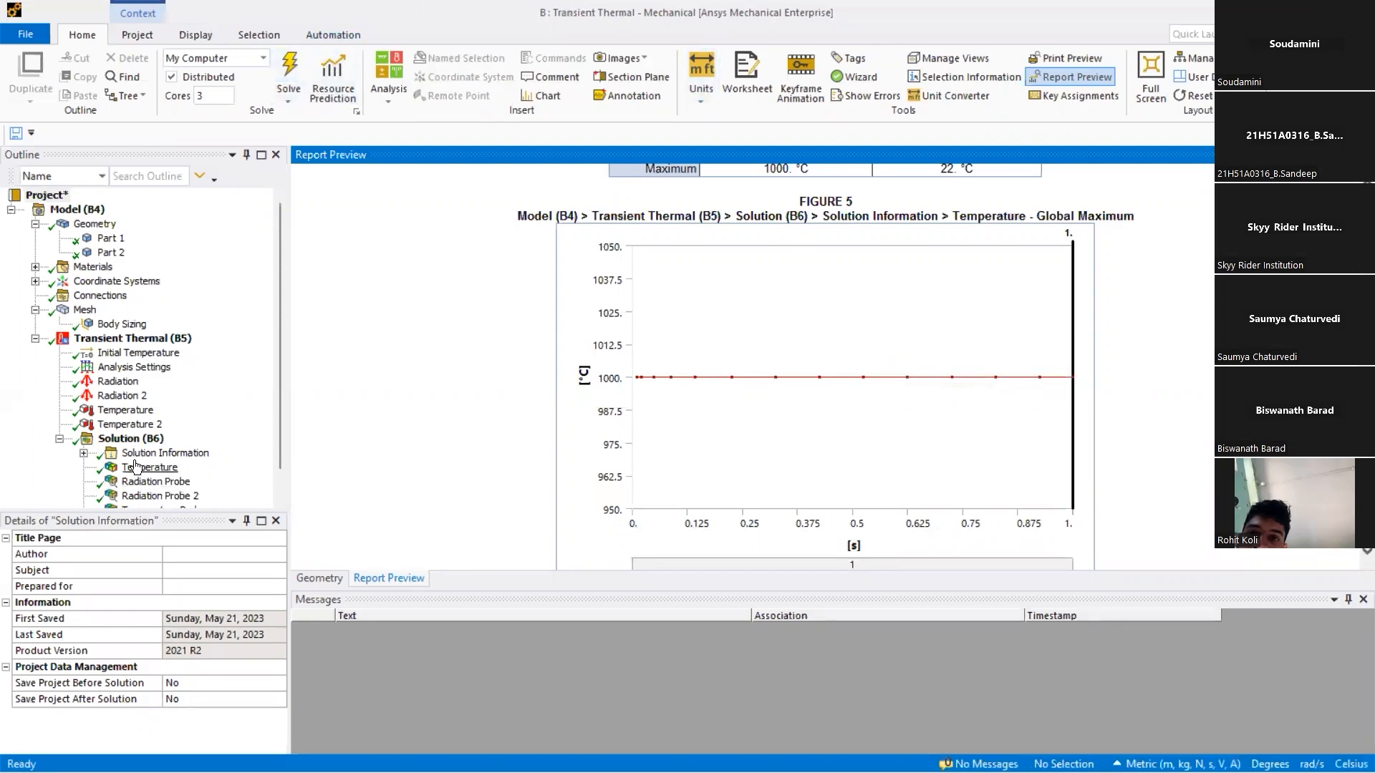
click(152, 482)
click(155, 495)
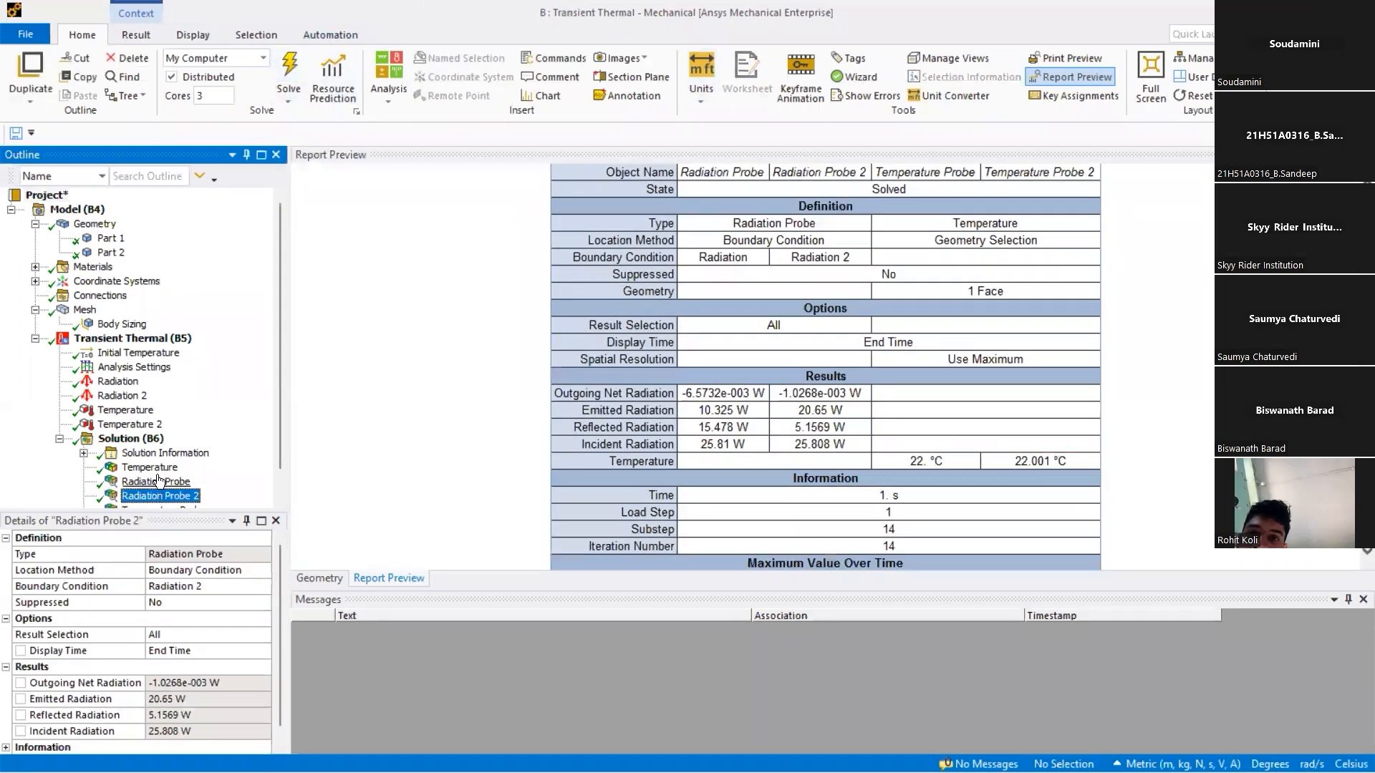
scroll(166, 489, down, 1)
click(166, 485)
click(167, 497)
click(160, 470)
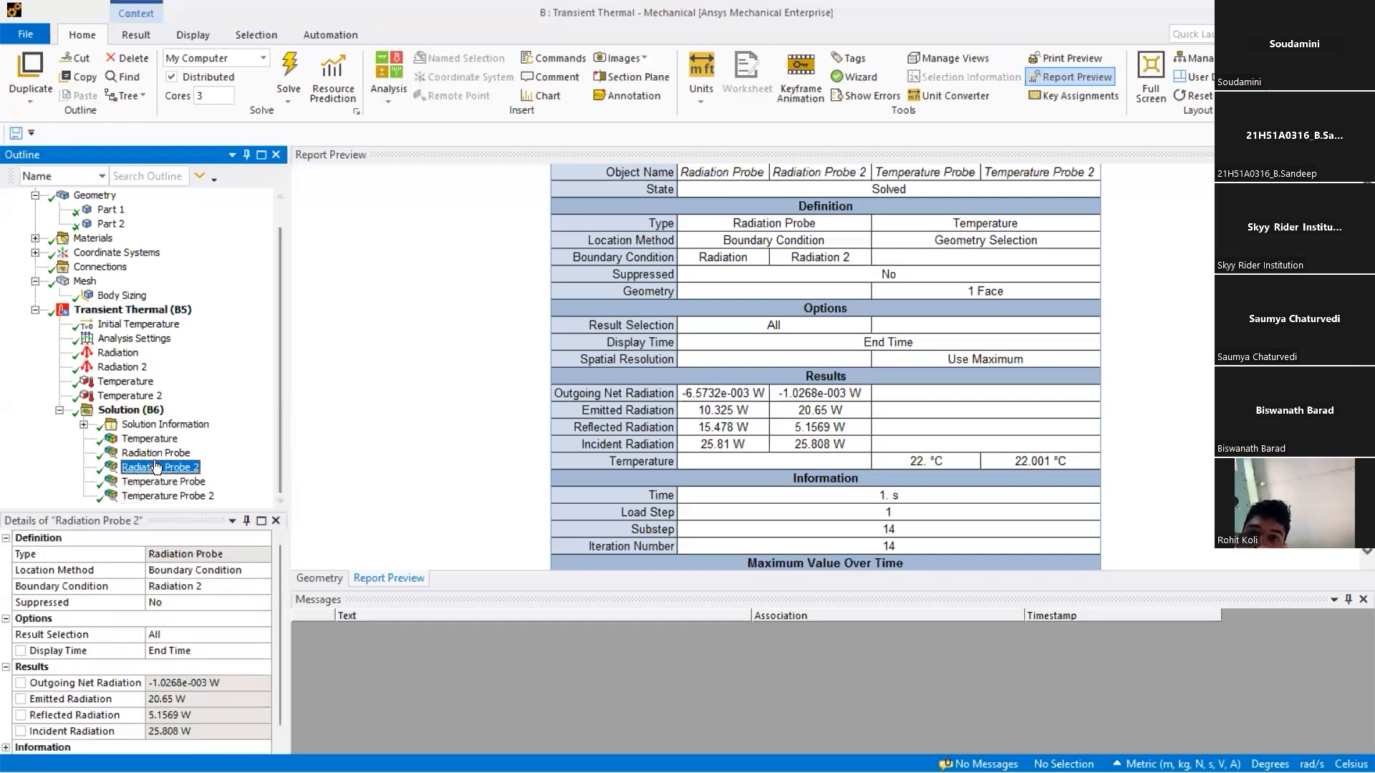
click(156, 457)
click(165, 483)
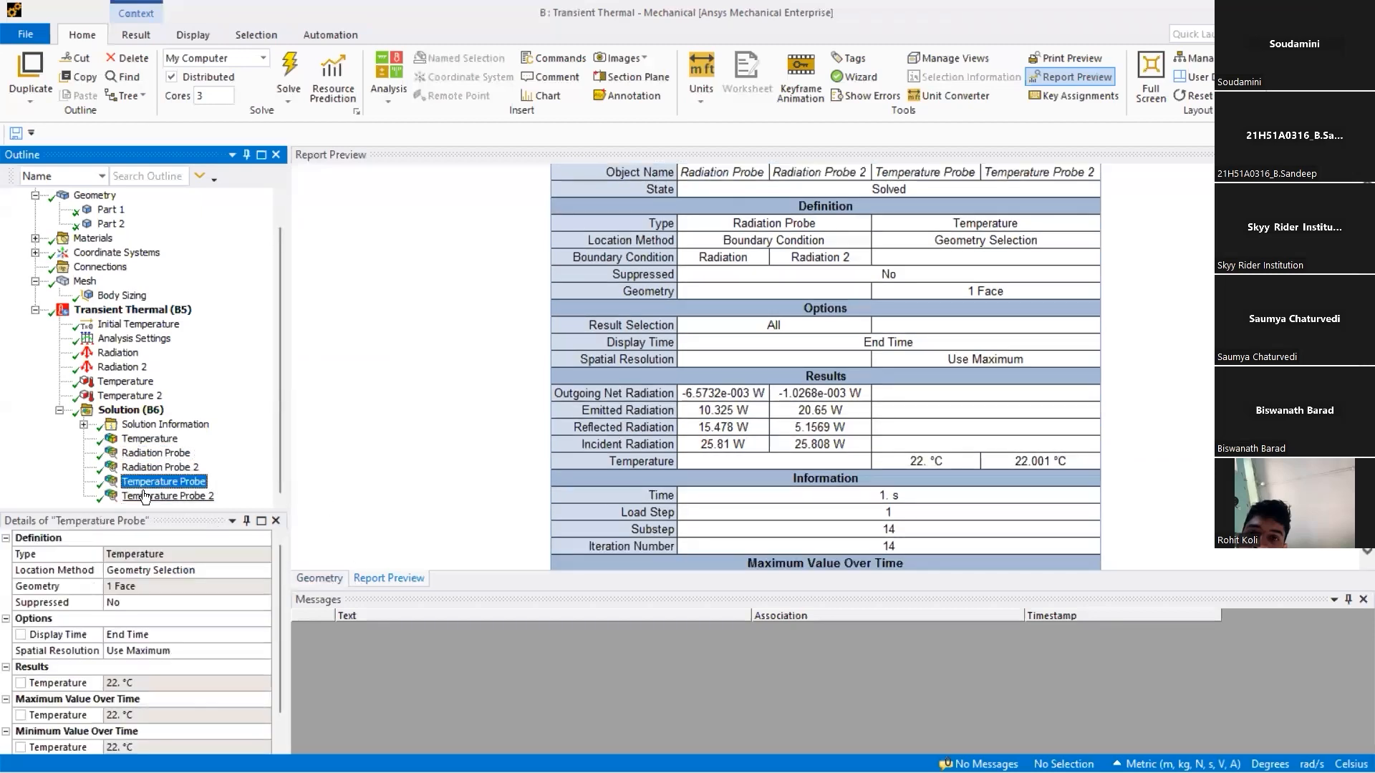
Compare the Radiation Probe and Radiation Probe 2 entries in the report, and return to the geometry view.
click(132, 454)
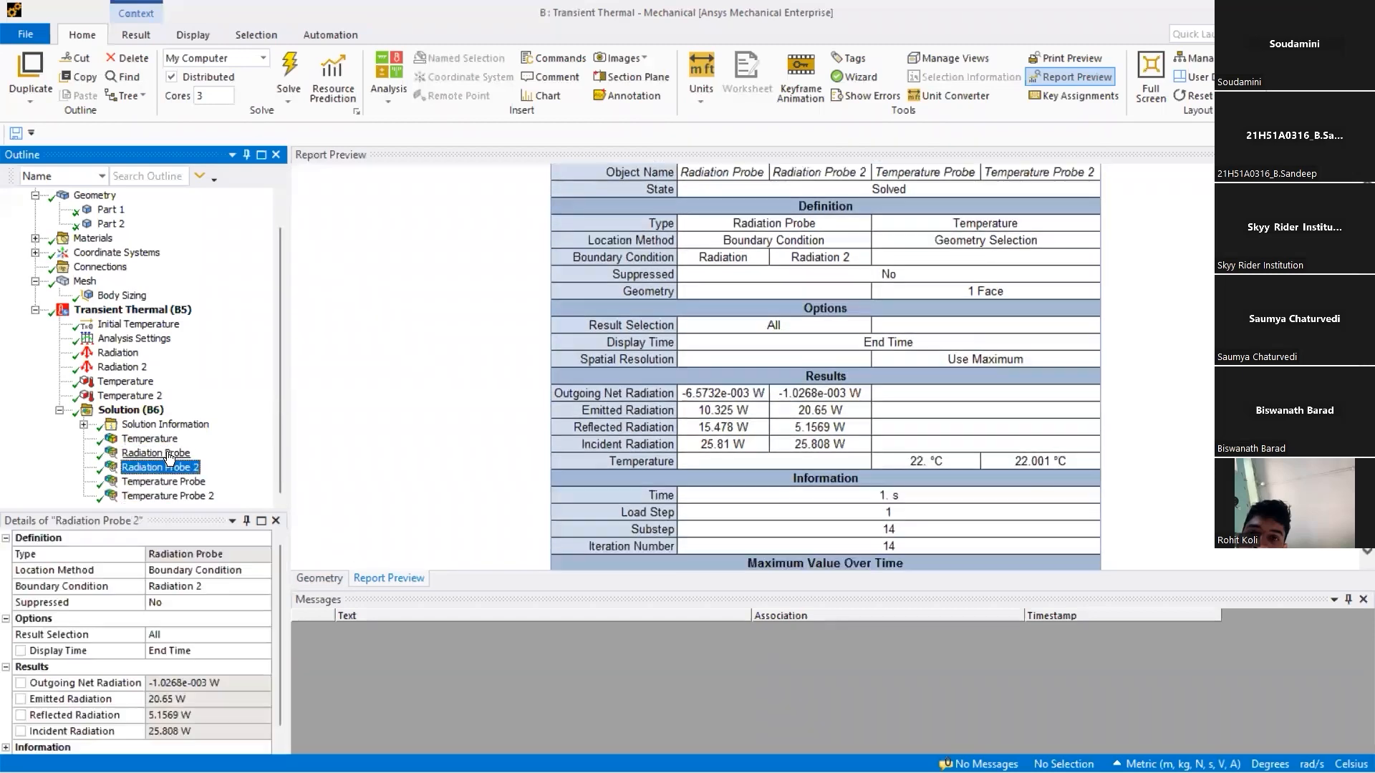
click(172, 468)
click(157, 453)
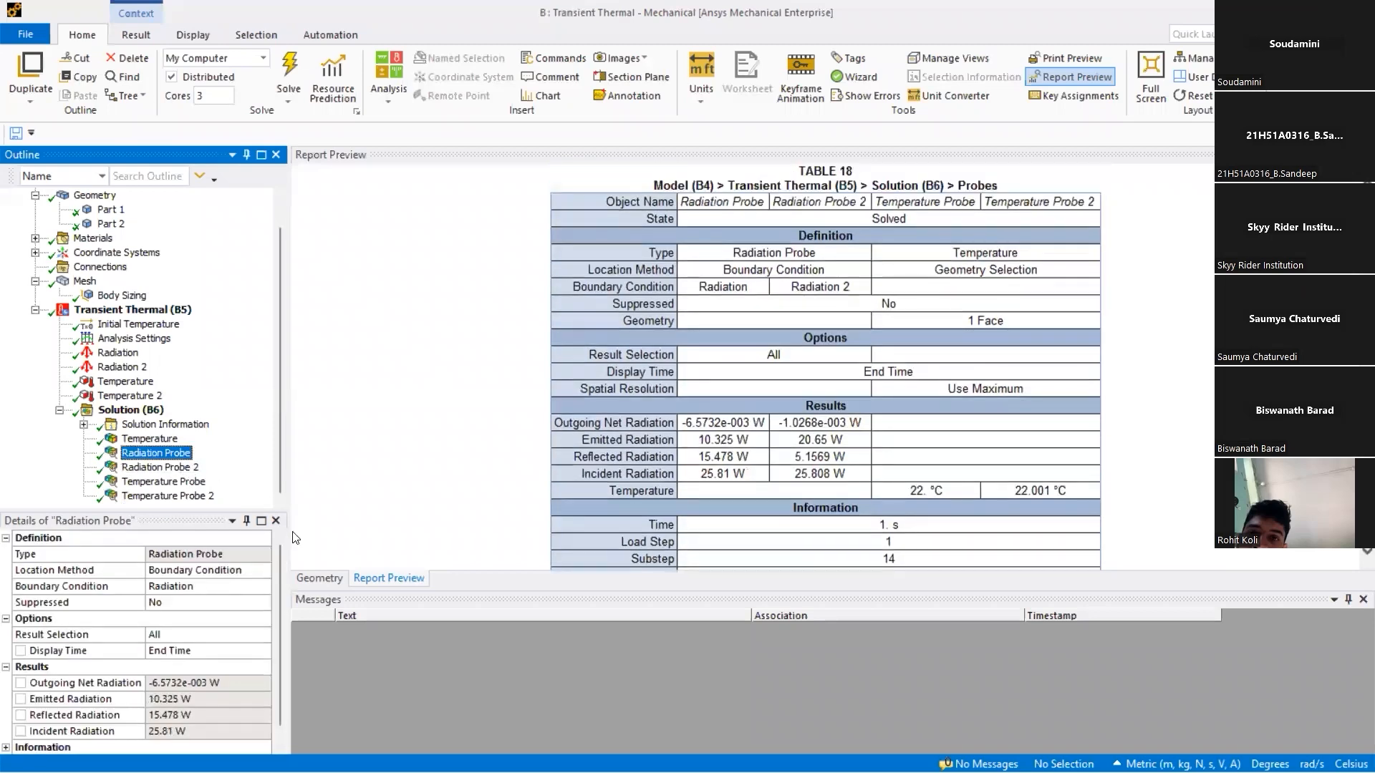
click(146, 441)
click(160, 467)
click(320, 578)
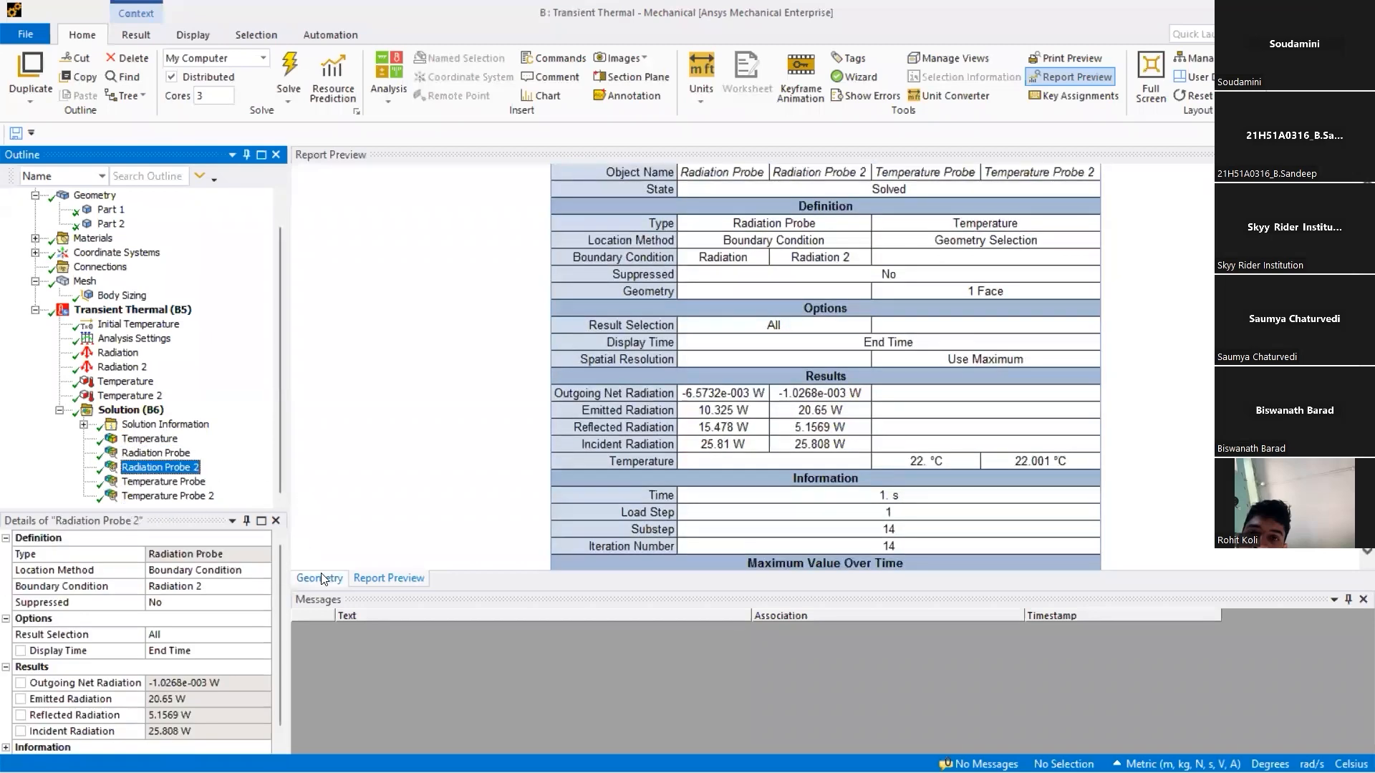